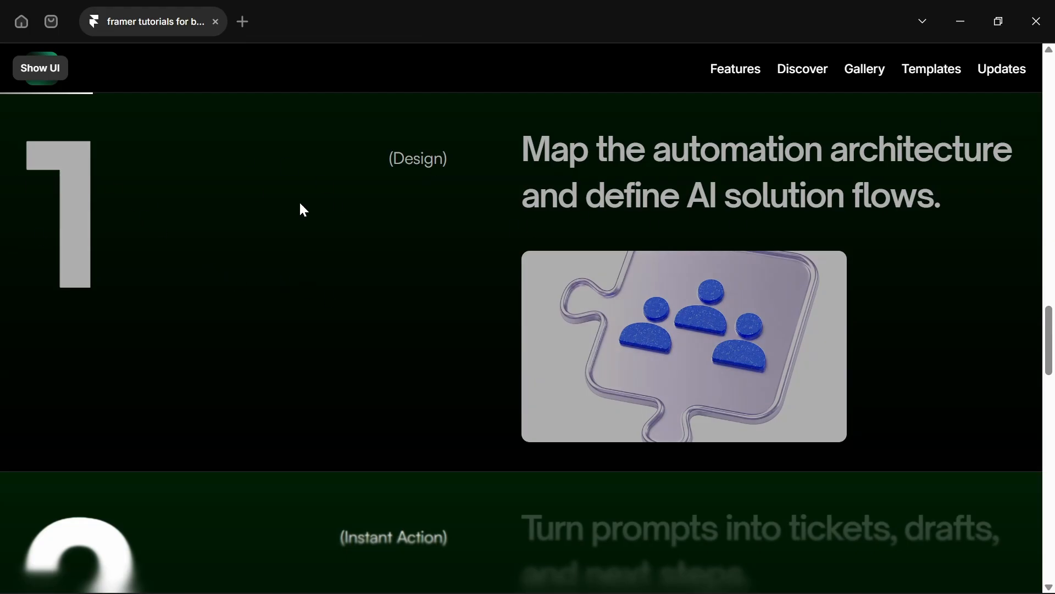
Examine the scroll animation of the three numbered feature sections in the website preview, moving down and back up.
scroll(347, 221, down, 5)
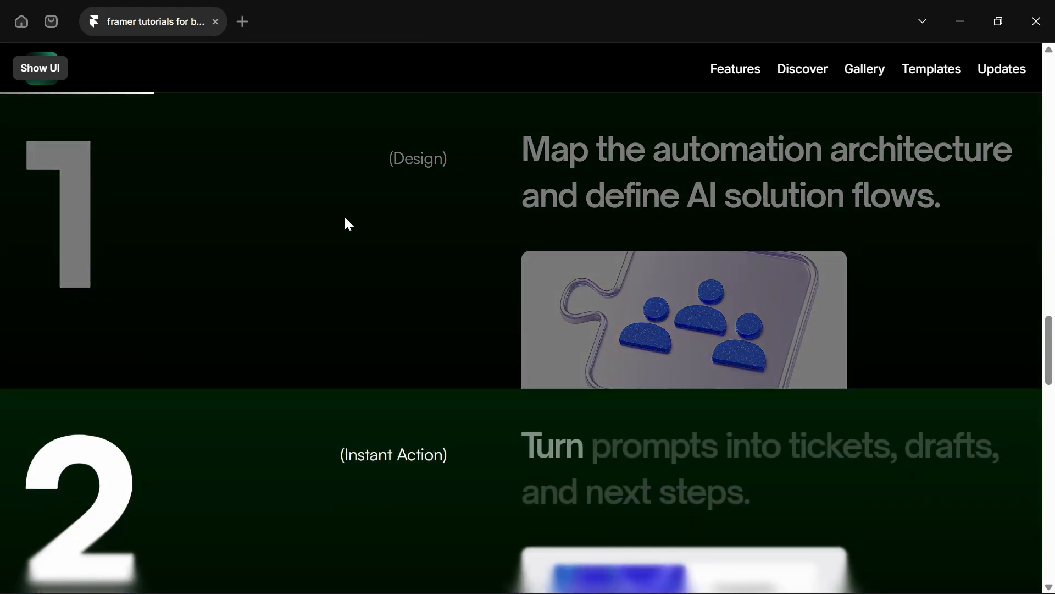
scroll(345, 218, down, 3)
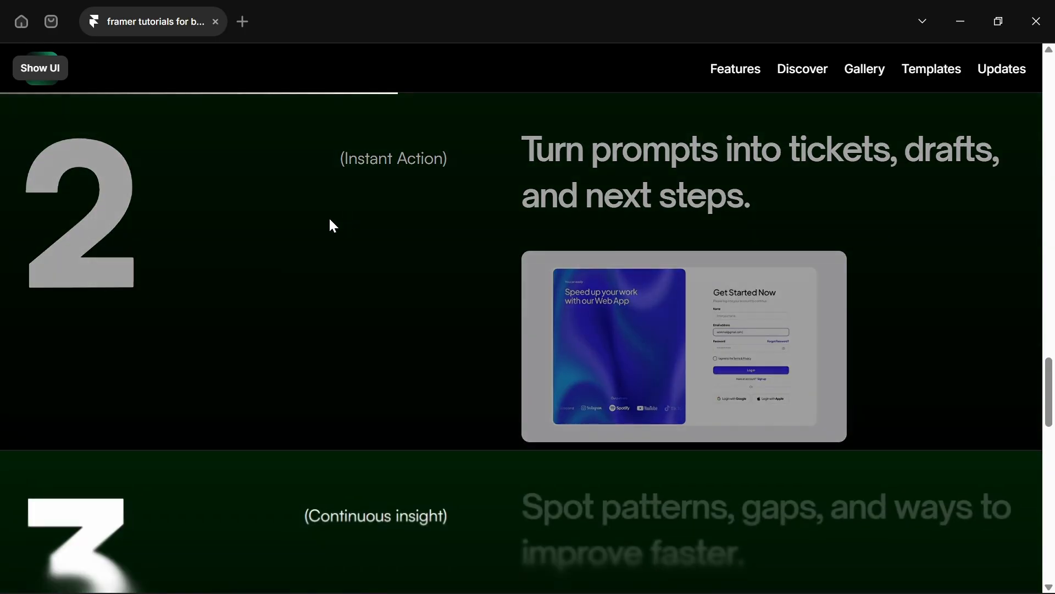
scroll(331, 221, down, 5)
scroll(329, 220, down, 2)
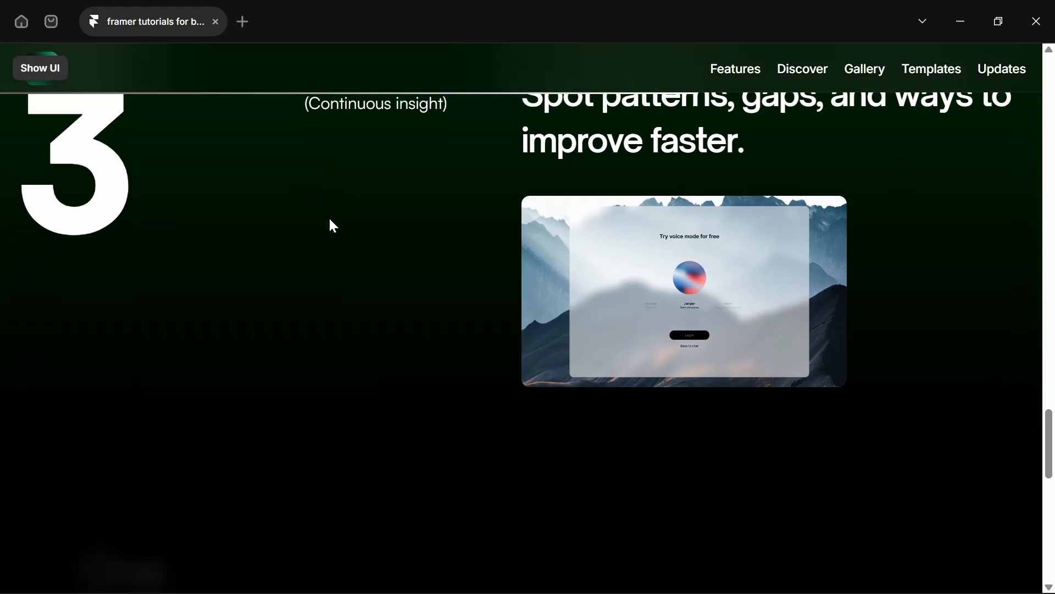
scroll(329, 223, down, 6)
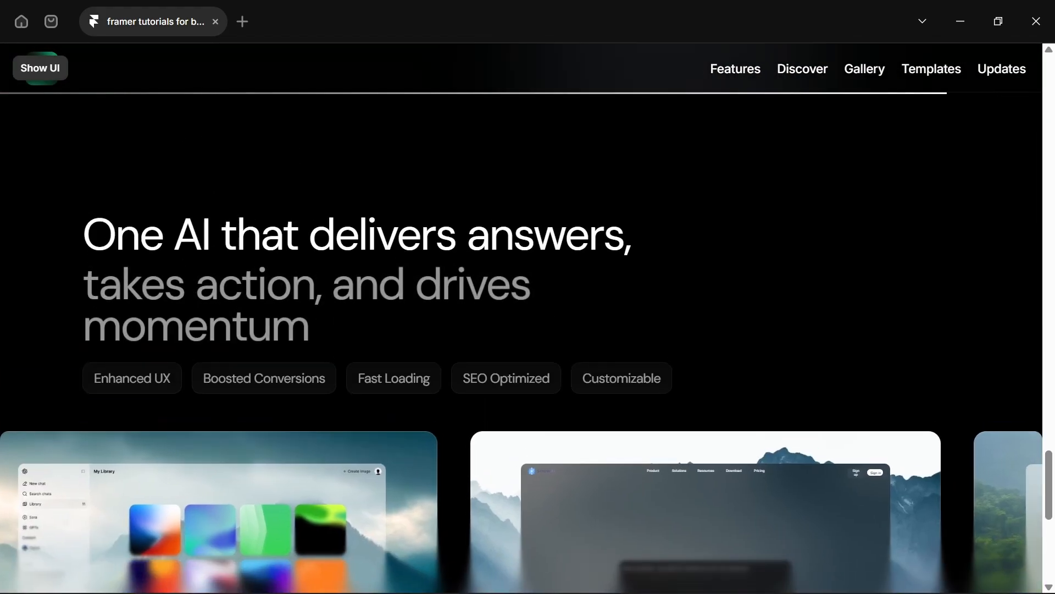
scroll(295, 224, up, 8)
scroll(297, 226, up, 4)
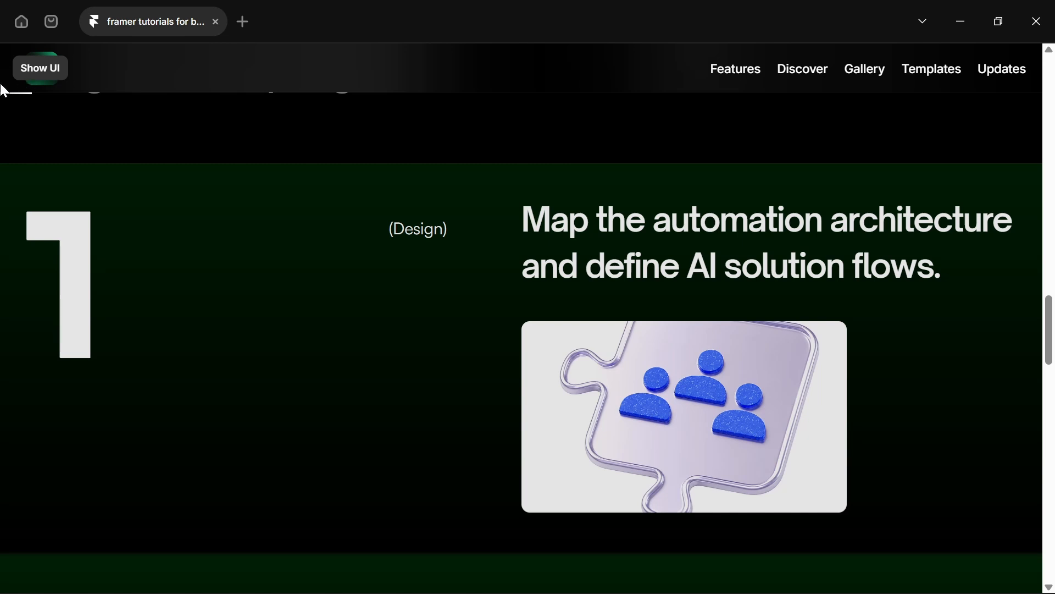
scroll(32, 119, down, 3)
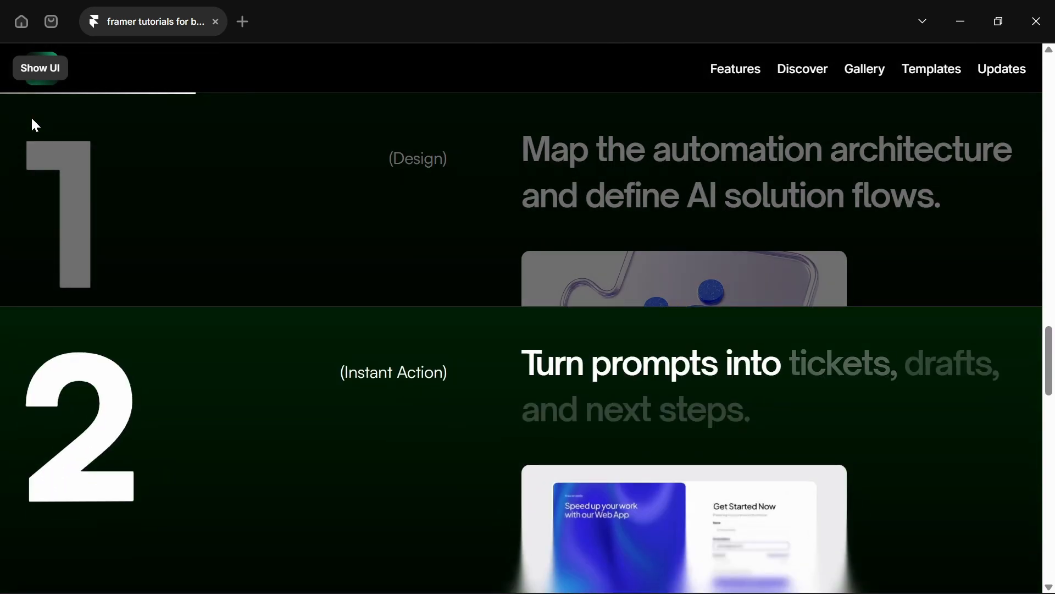
scroll(383, 346, up, 3)
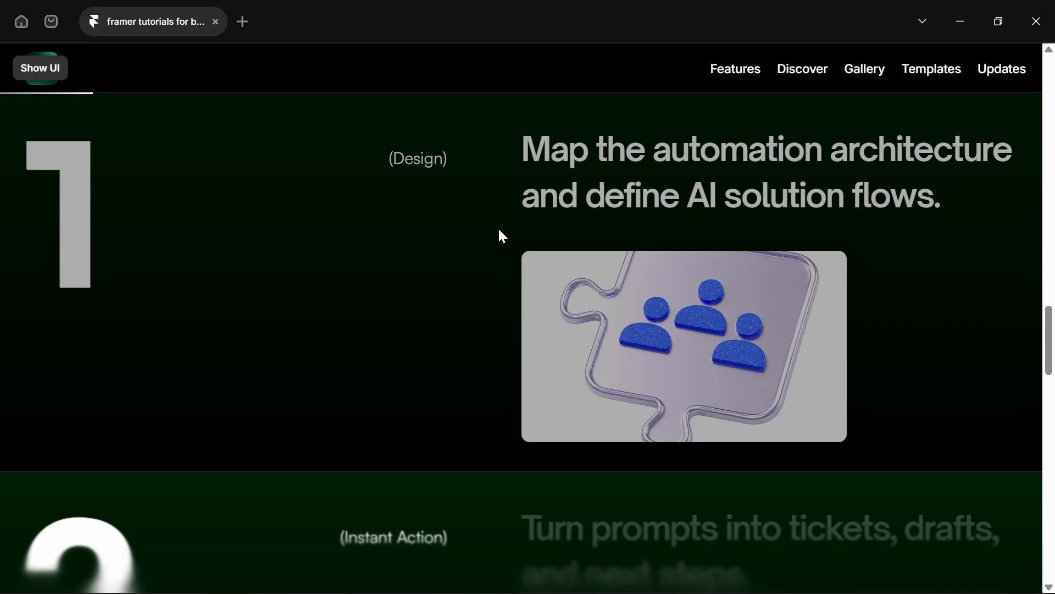
scroll(501, 235, down, 5)
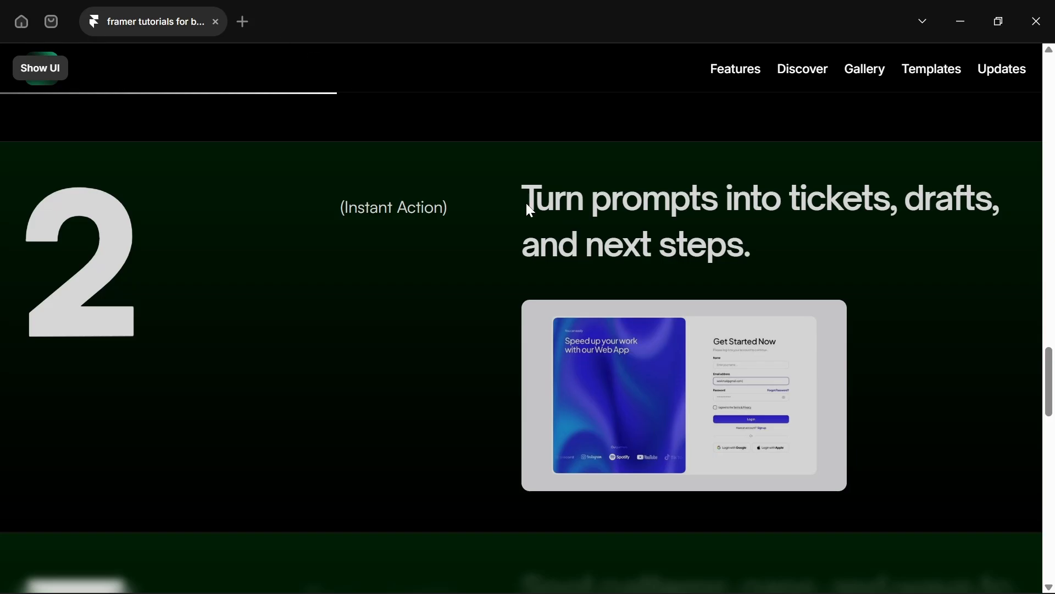
scroll(322, 280, down, 10)
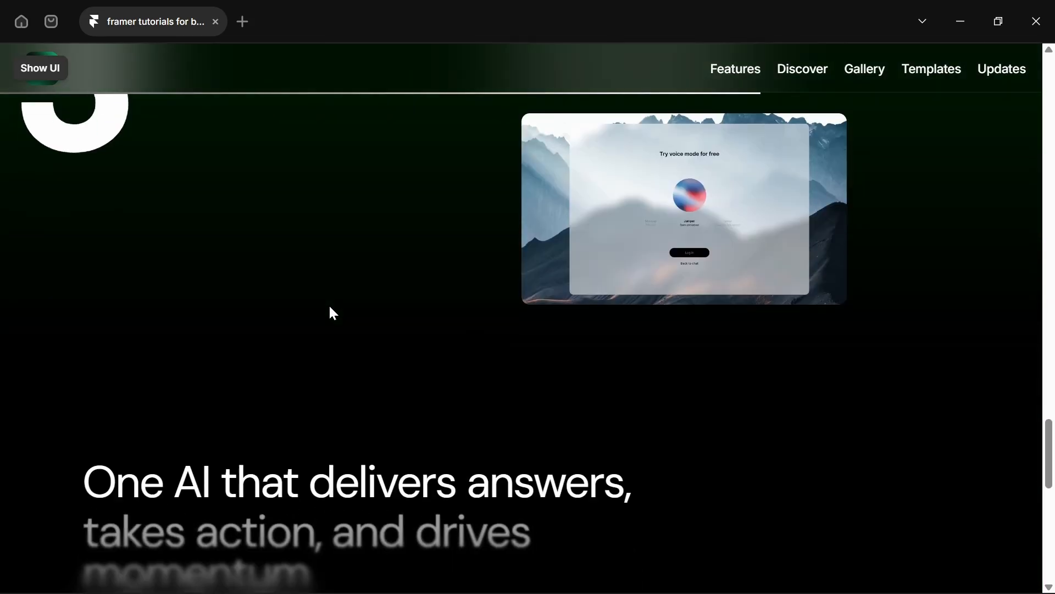
scroll(332, 311, down, 2)
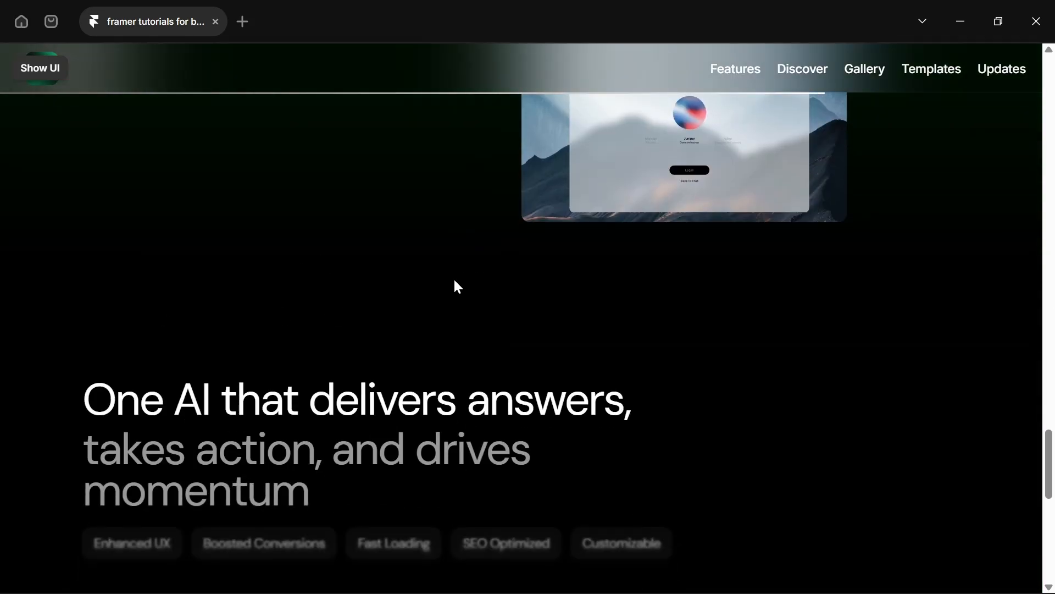
scroll(702, 401, up, 8)
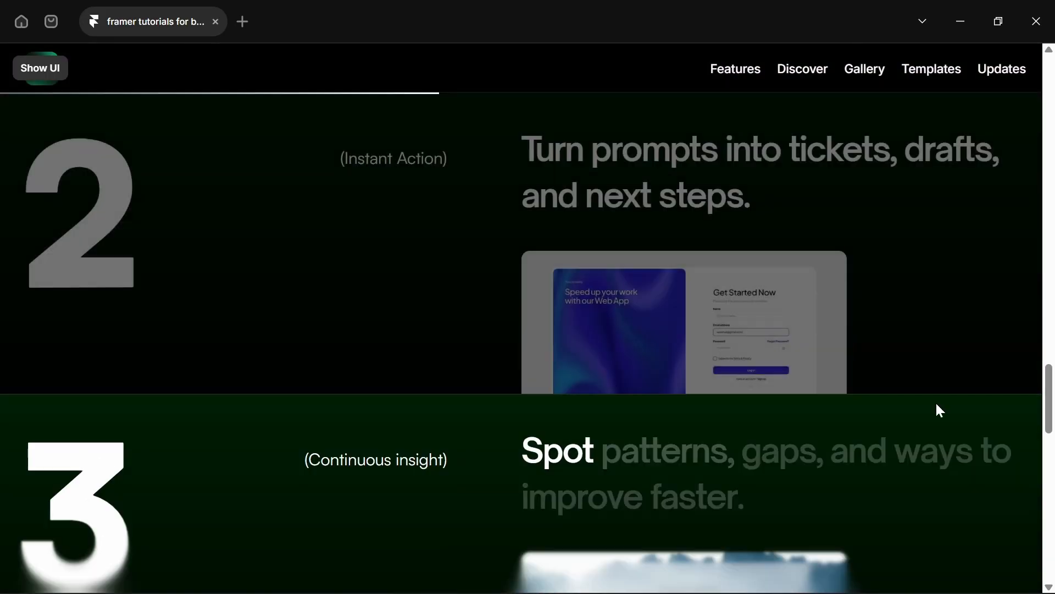
scroll(801, 299, up, 8)
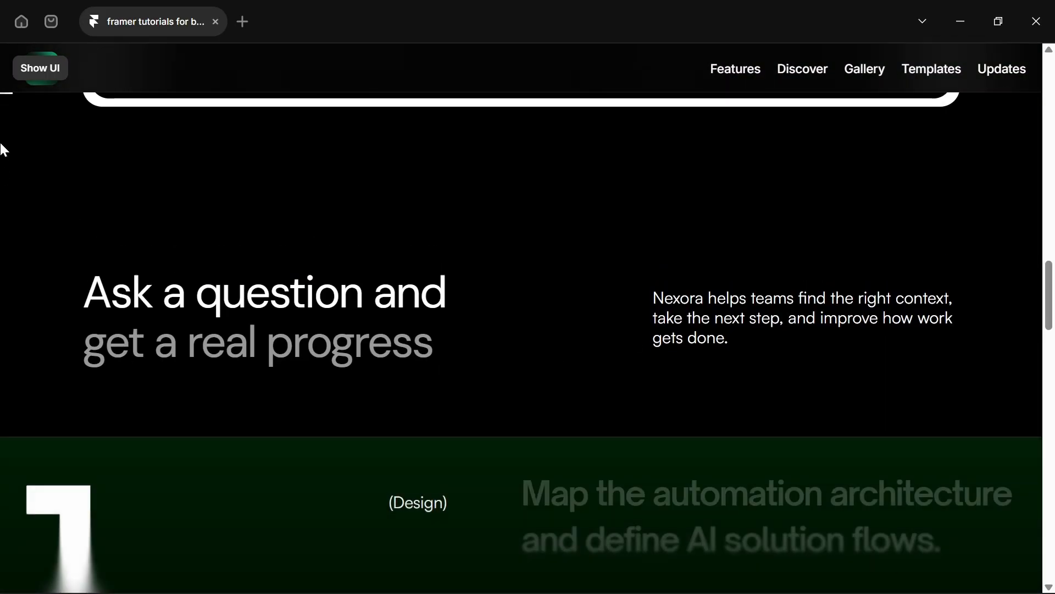
scroll(50, 174, down, 5)
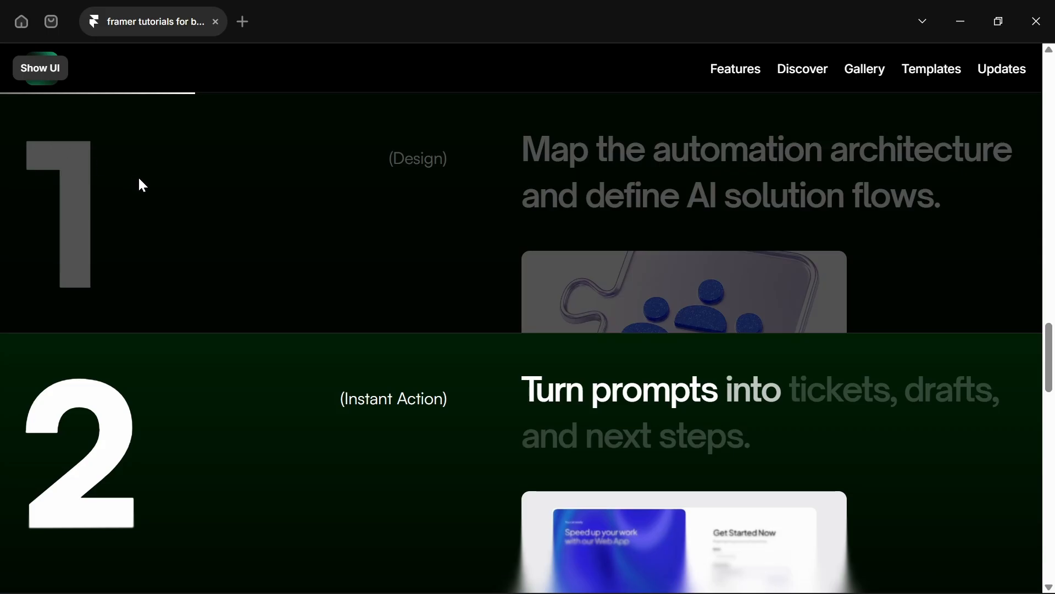
Examine the preview section about one AI that delivers answers, including its feature tags and moving image carousel.
scroll(141, 177, down, 15)
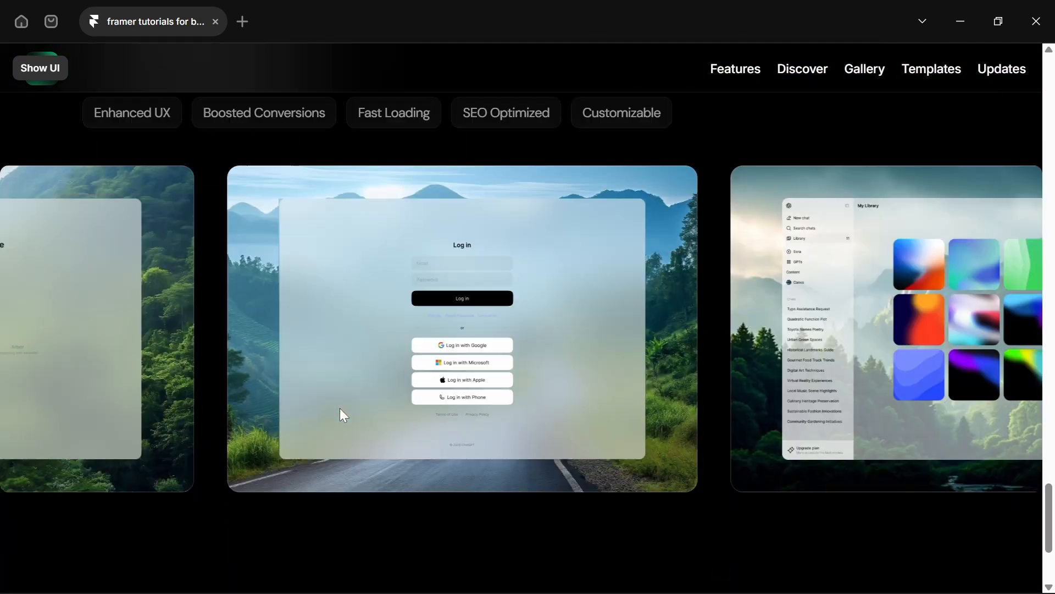
scroll(336, 408, up, 6)
scroll(324, 406, down, 5)
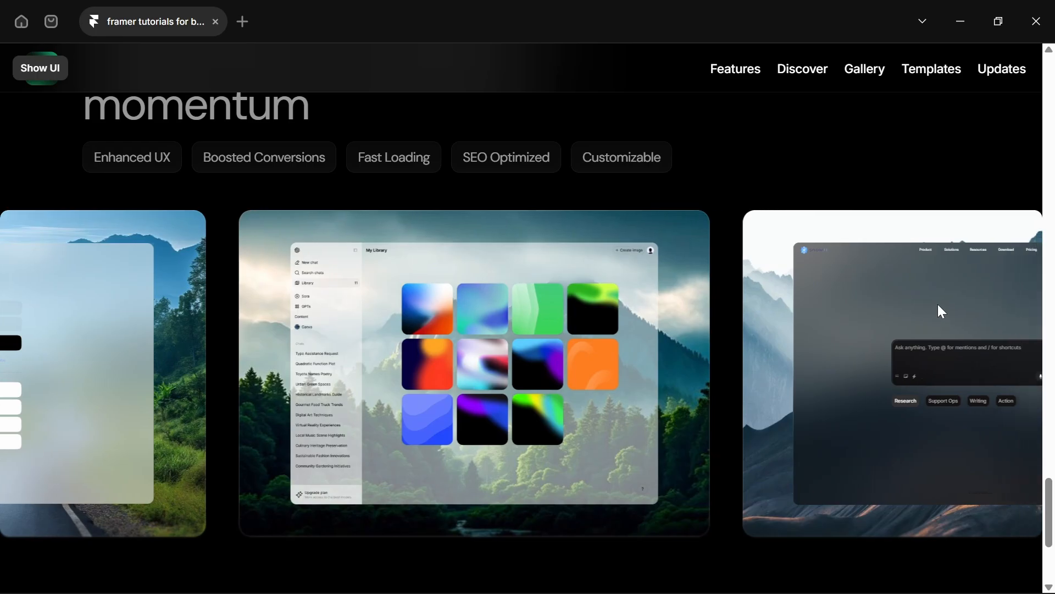
scroll(937, 304, up, 3)
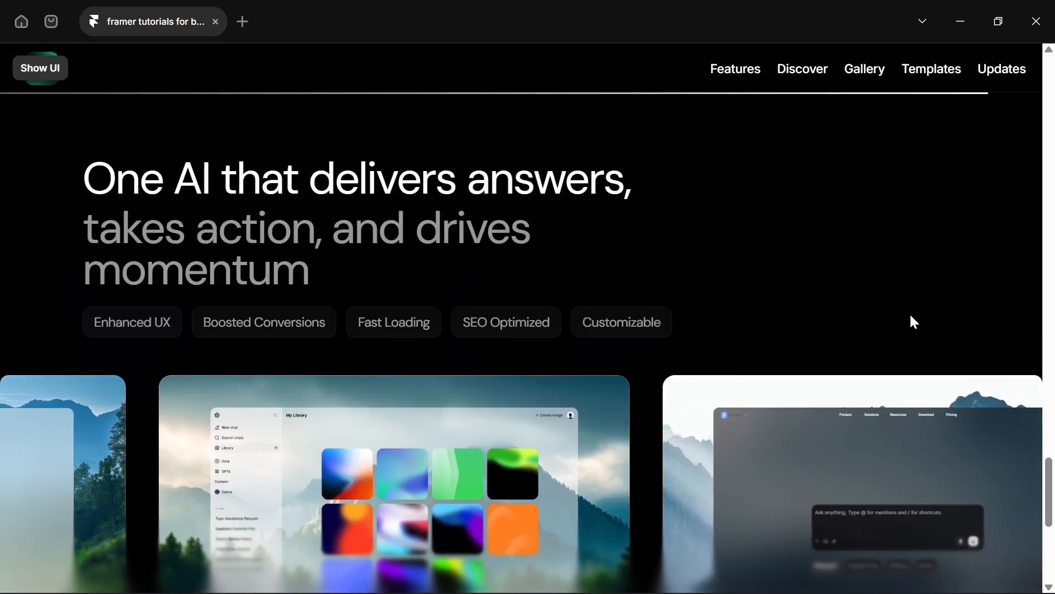
scroll(909, 312, up, 4)
scroll(876, 333, up, 7)
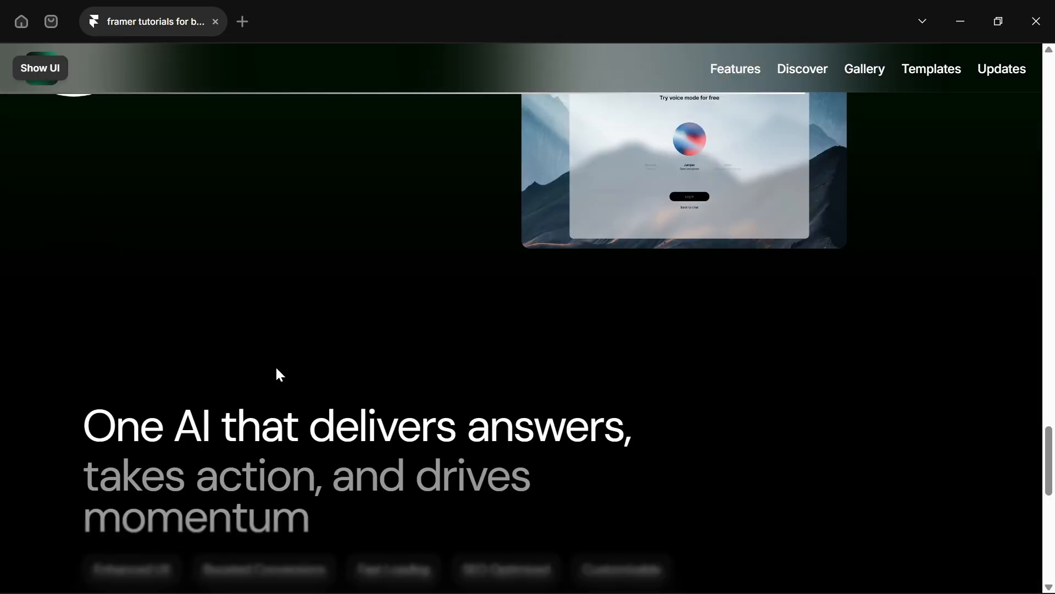
scroll(271, 372, down, 6)
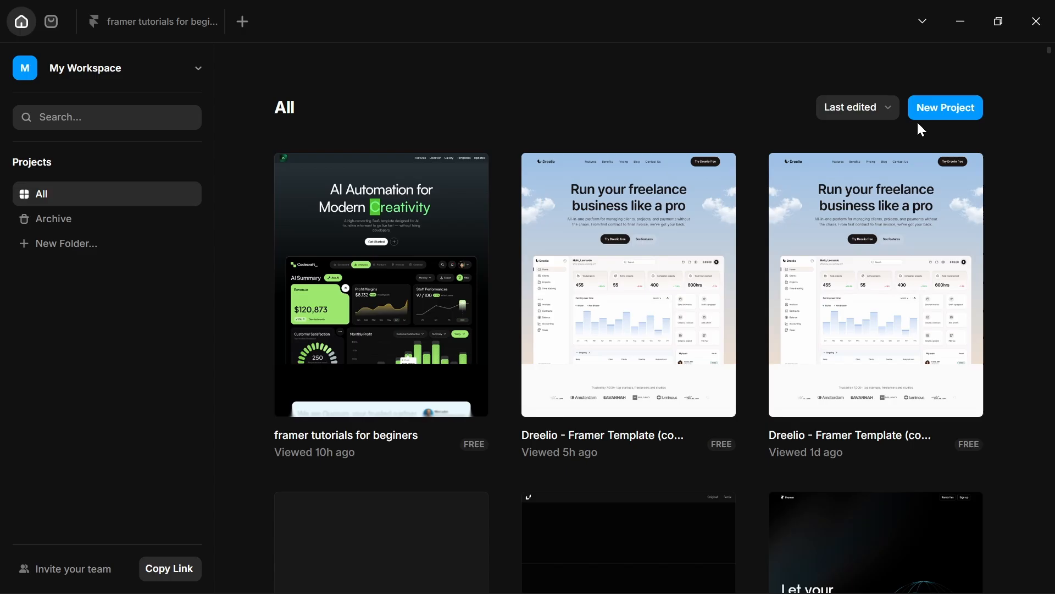
Open the beginner tutorials project and switch to its /tutorial-page, with the Desktop frame in view.
click(144, 22)
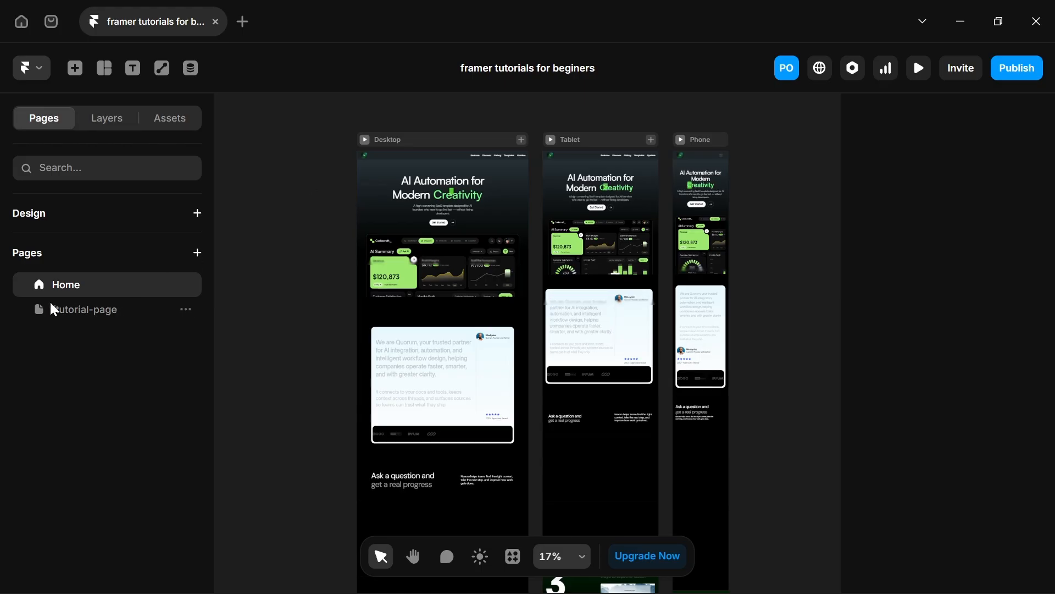
click(104, 310)
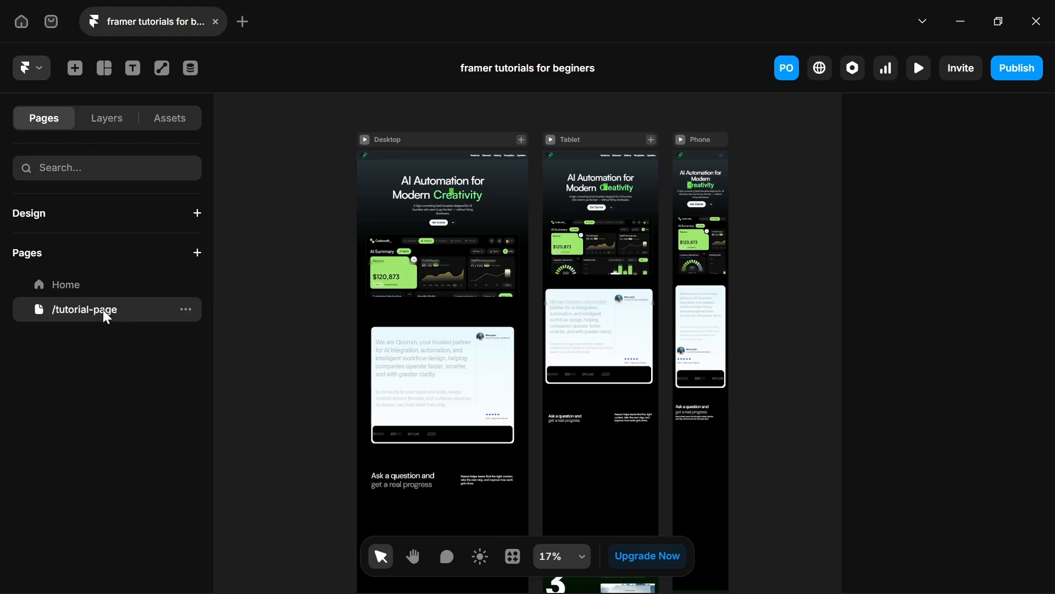
scroll(714, 207, down, 5)
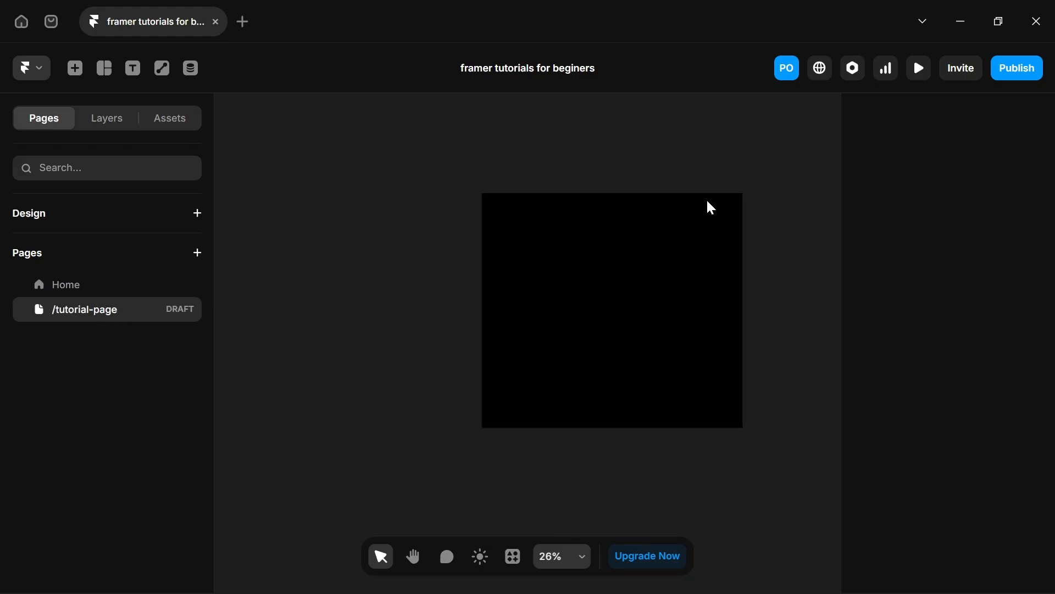
key(space)
drag(716, 208, 550, 272)
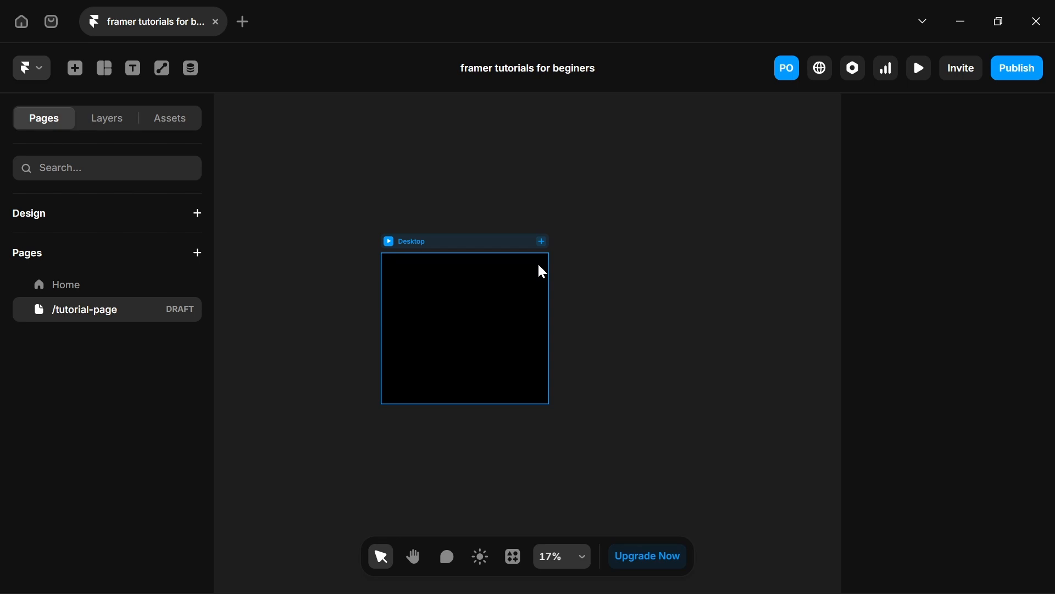
scroll(605, 268, up, 2)
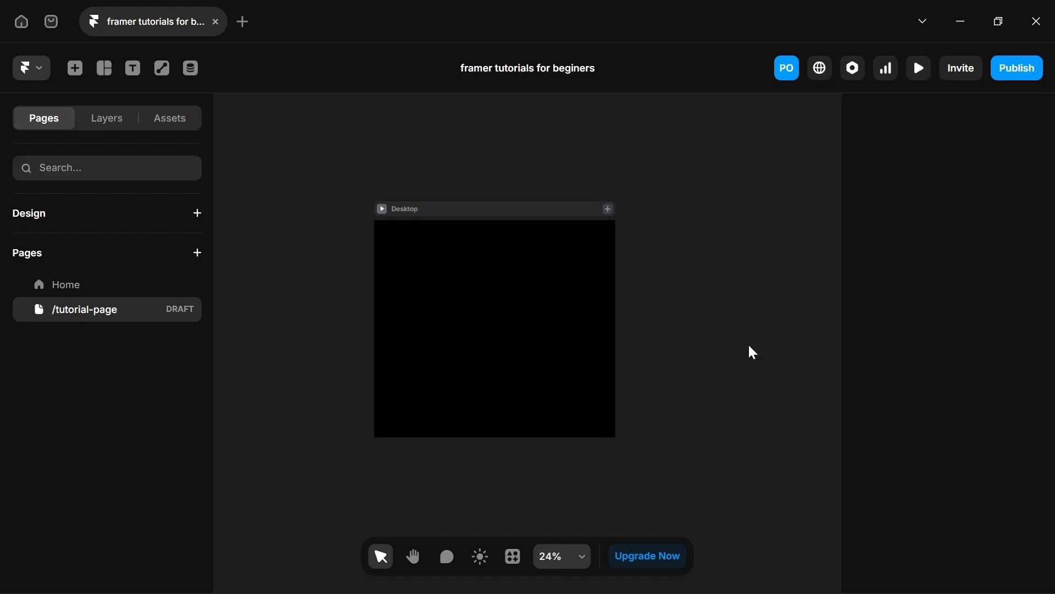
key(space)
drag(302, 249, 378, 256)
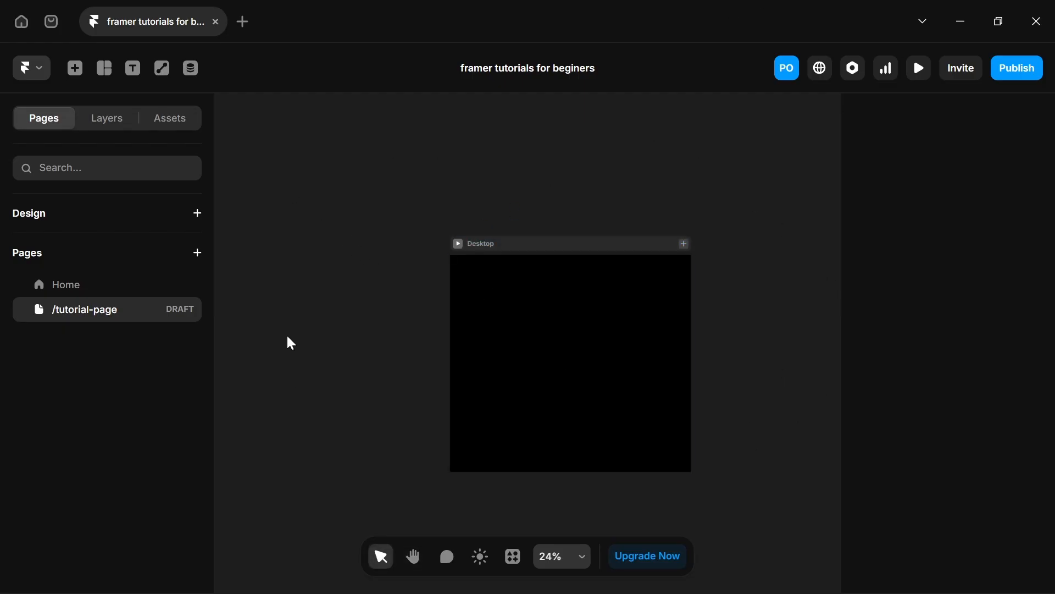
key(space)
drag(726, 331, 641, 330)
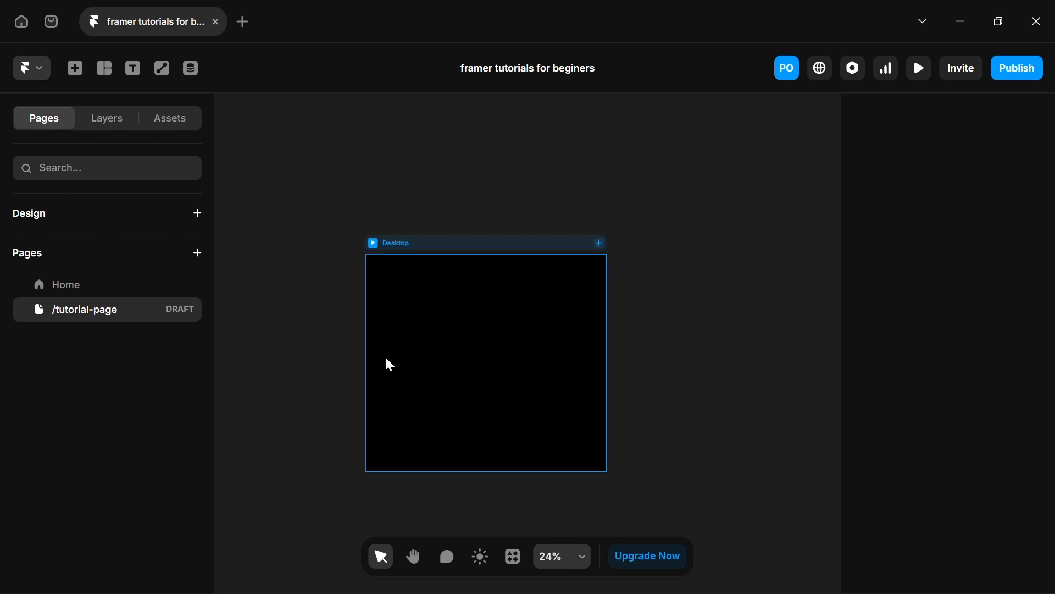
scroll(480, 189, down, 2)
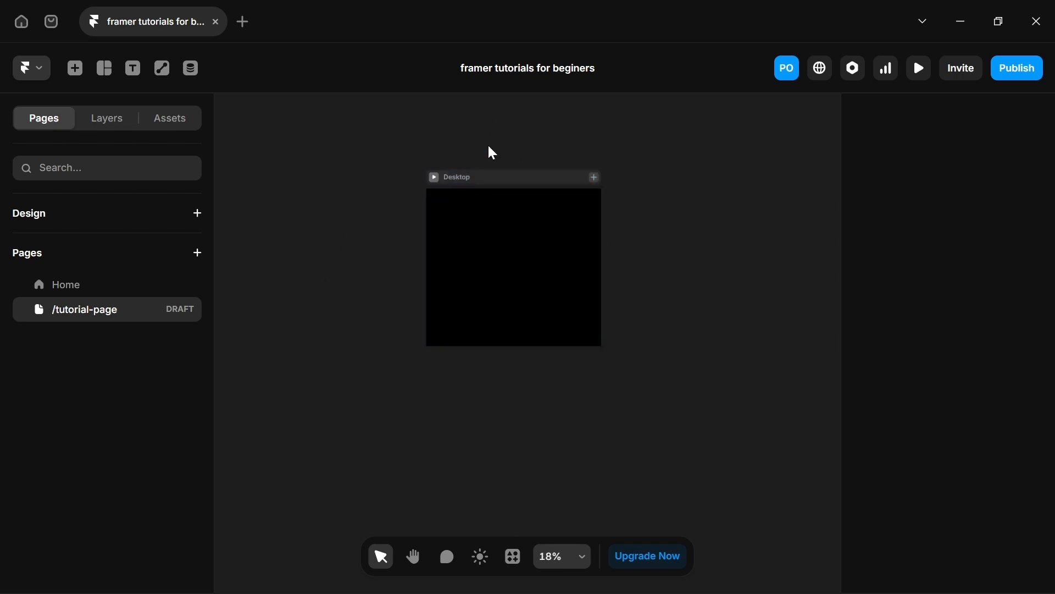
scroll(490, 151, up, 3)
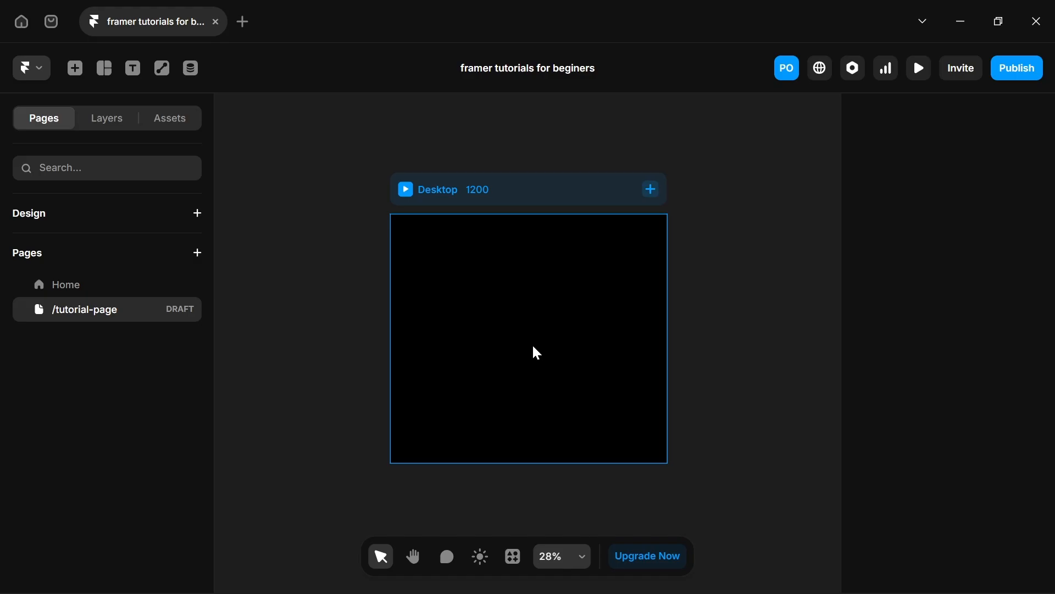
Add a Tablet breakpoint and a 390 px Phone breakpoint beside the Desktop frame.
drag(563, 339, 403, 370)
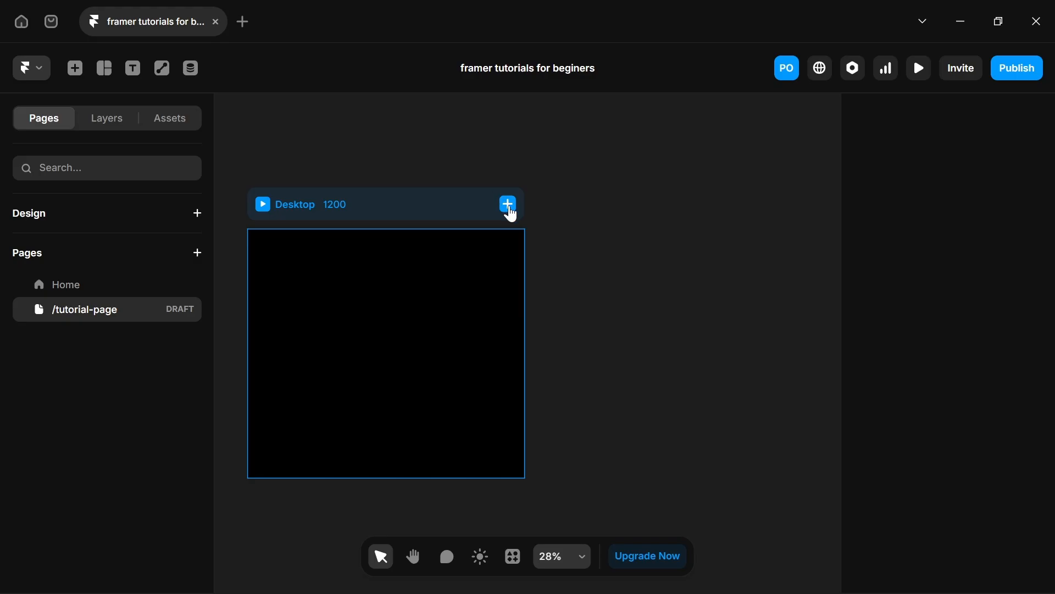
click(508, 207)
click(521, 246)
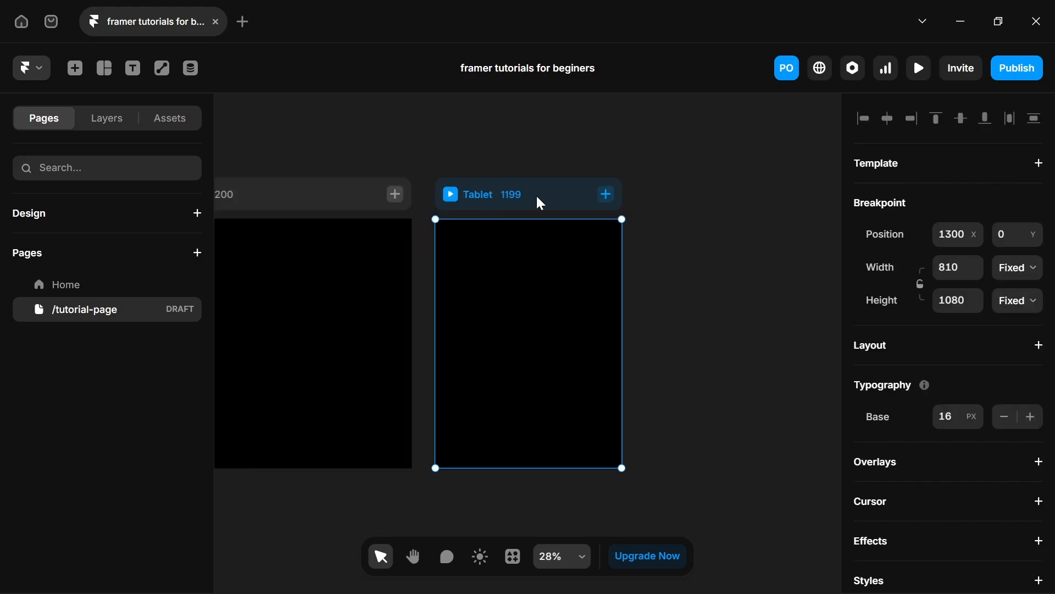
click(599, 199)
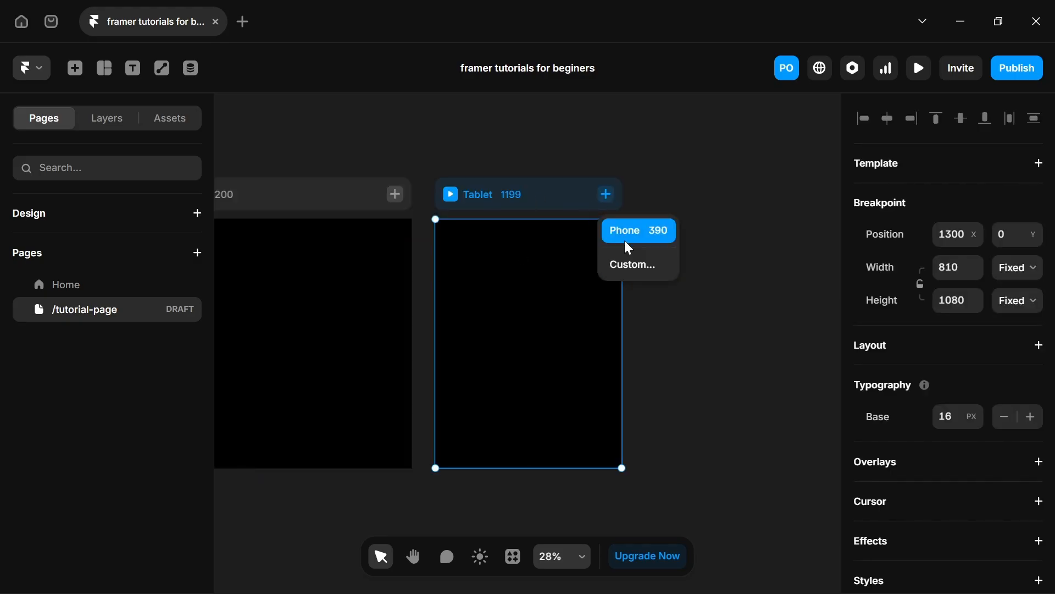
click(630, 248)
key(space)
drag(454, 255, 712, 250)
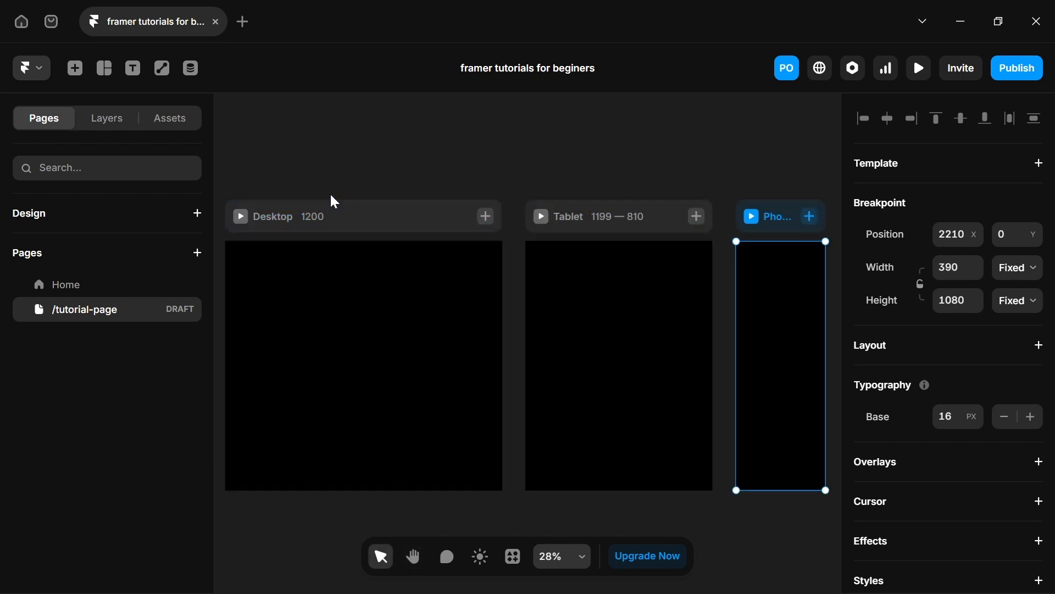
Try to set the Desktop breakpoint's width to 1400.
double_click(297, 219)
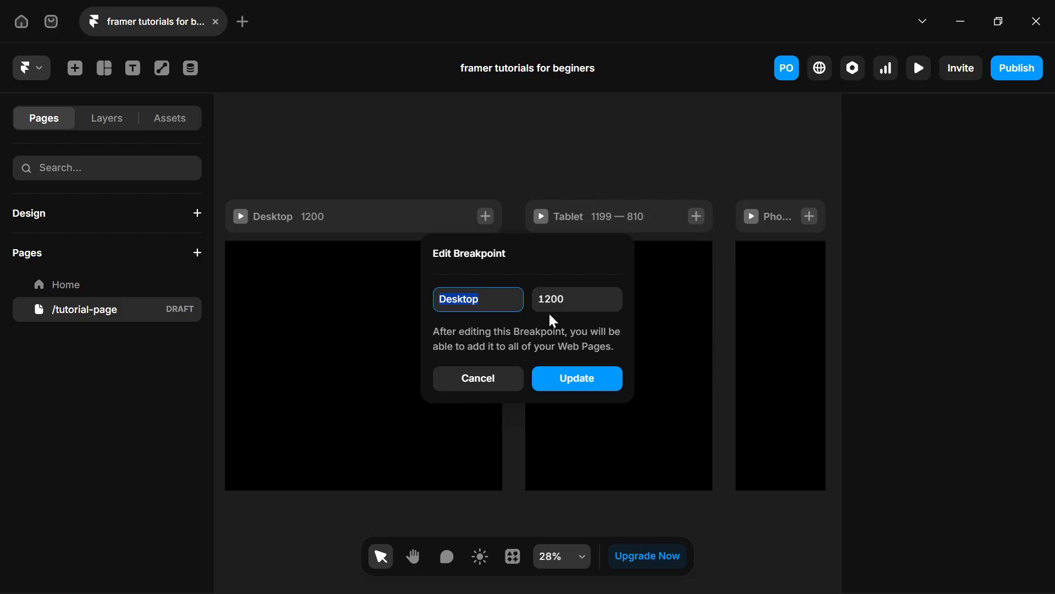
key(Tab)
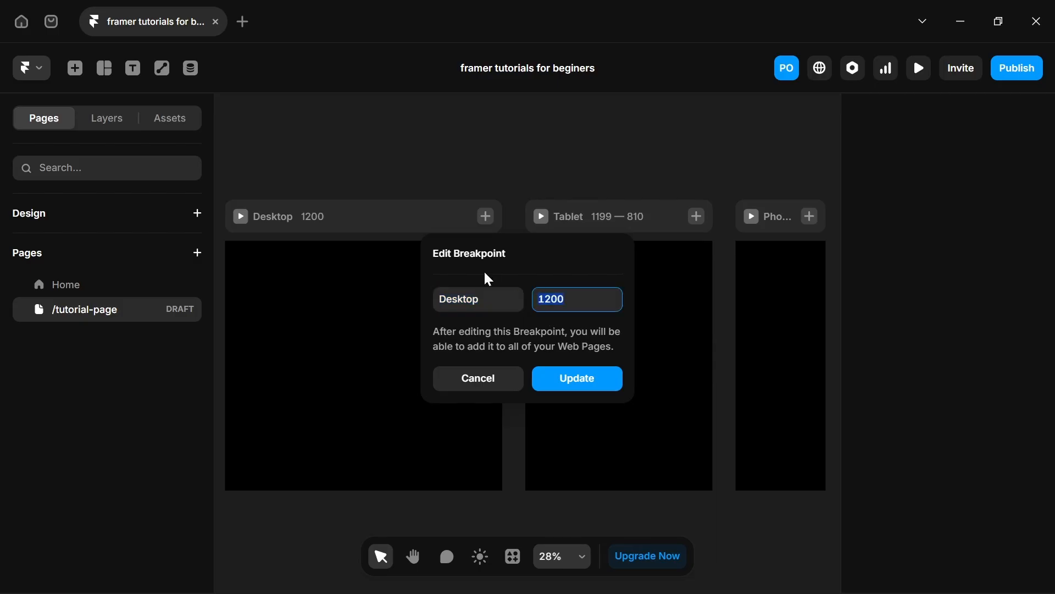
text(1400)
click(550, 380)
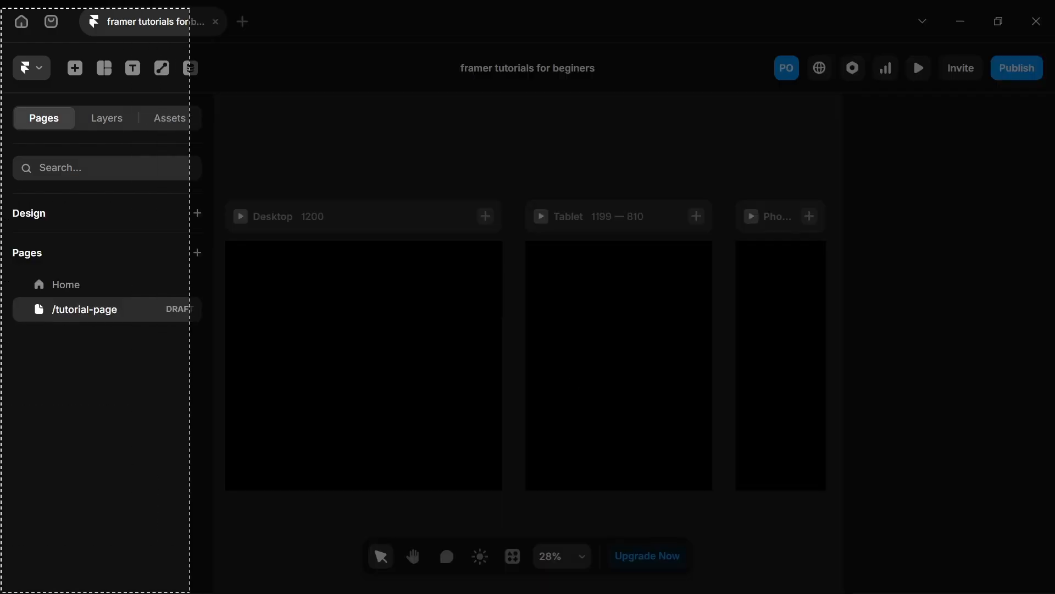
drag(190, 592, 210, 592)
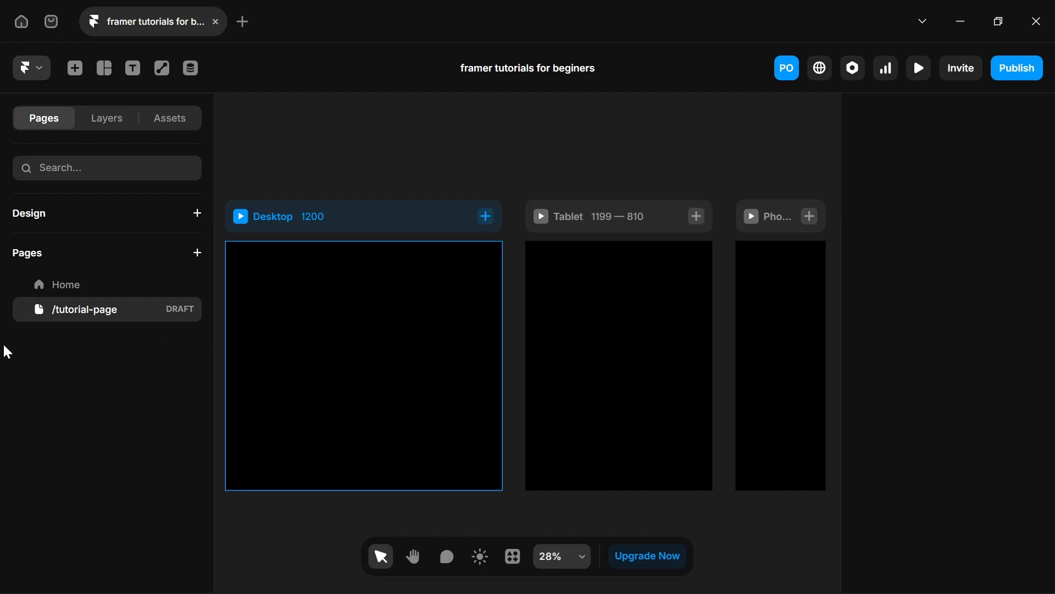
View the page's breakpoint layers, the project's assets, and the page list.
click(110, 121)
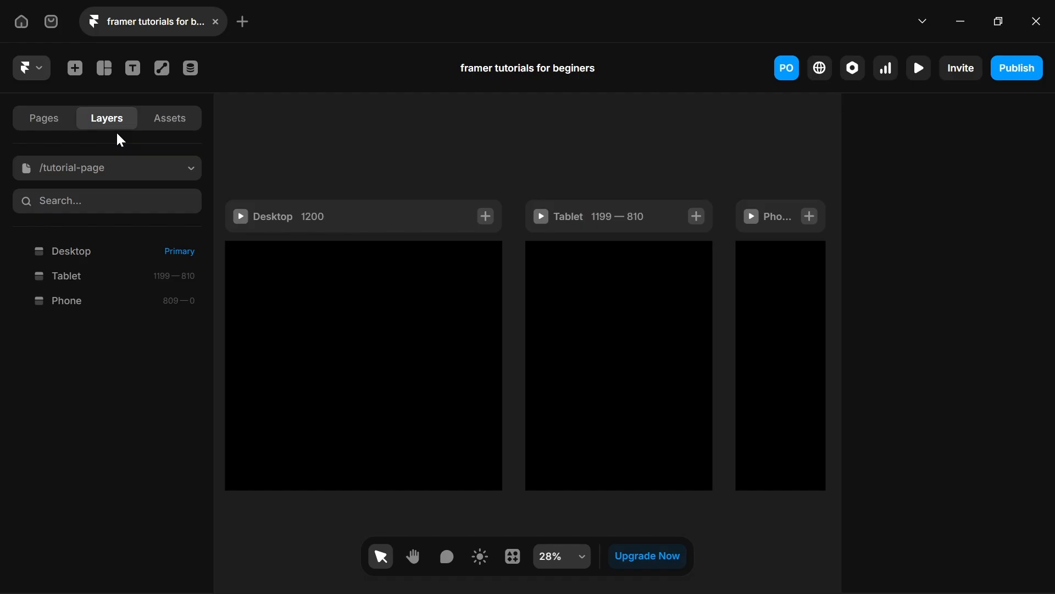
click(157, 132)
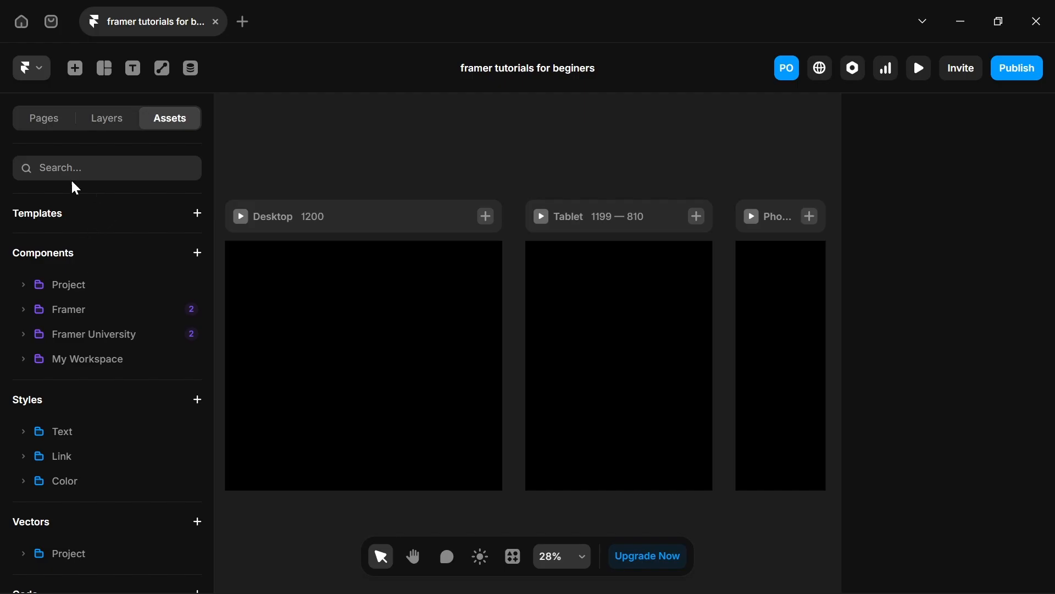
click(59, 123)
click(106, 287)
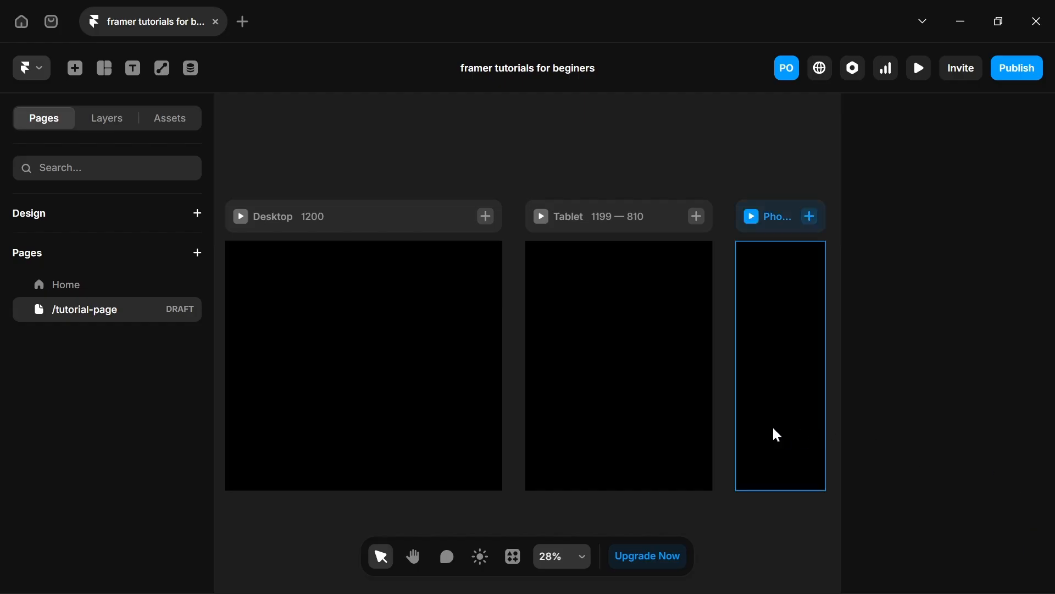
Try to set the Desktop breakpoint's width to 1170.
click(289, 220)
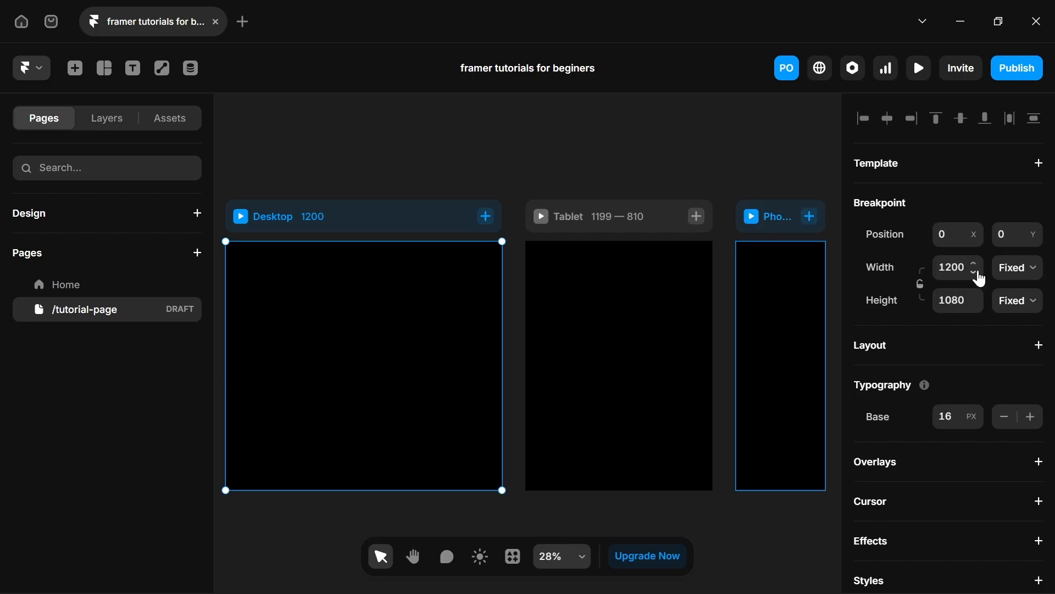
drag(972, 273, 976, 307)
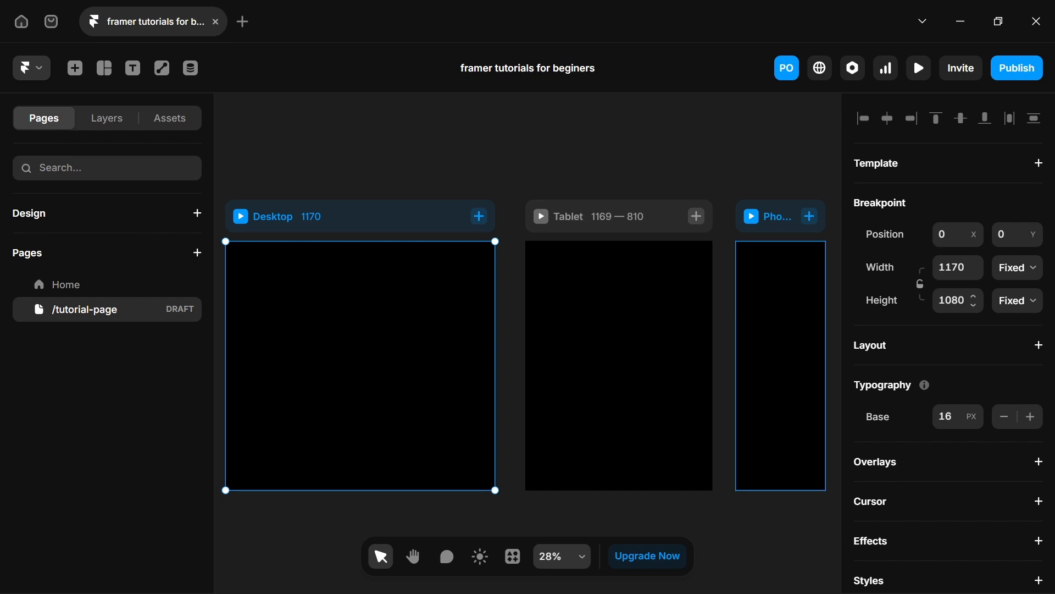
drag(1, 26, 928, 68)
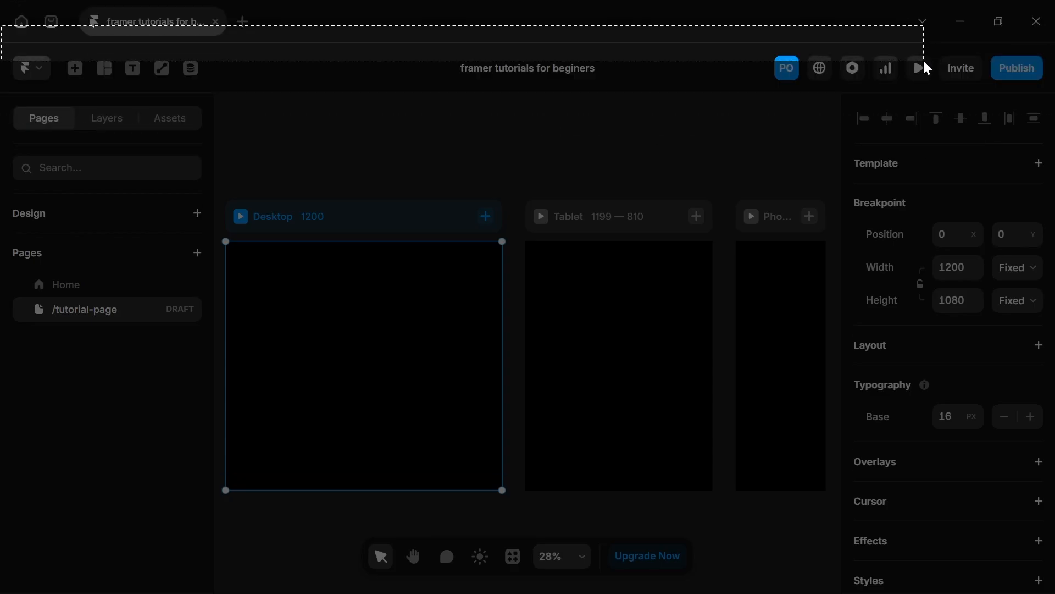
Generate a page layout with Wireframer from the prompt "create a landing page for my school".
click(74, 68)
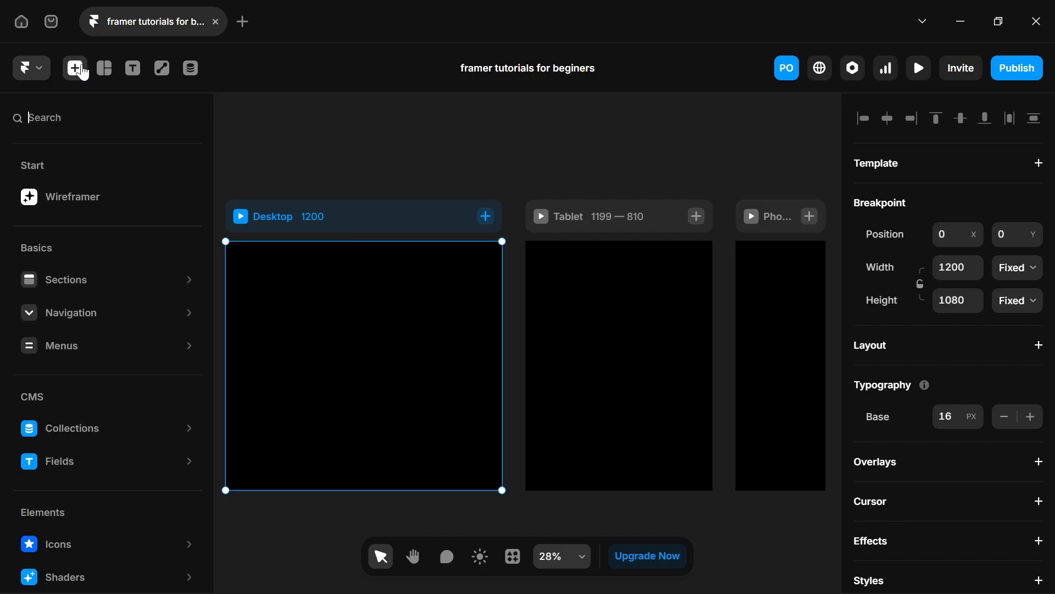
click(57, 204)
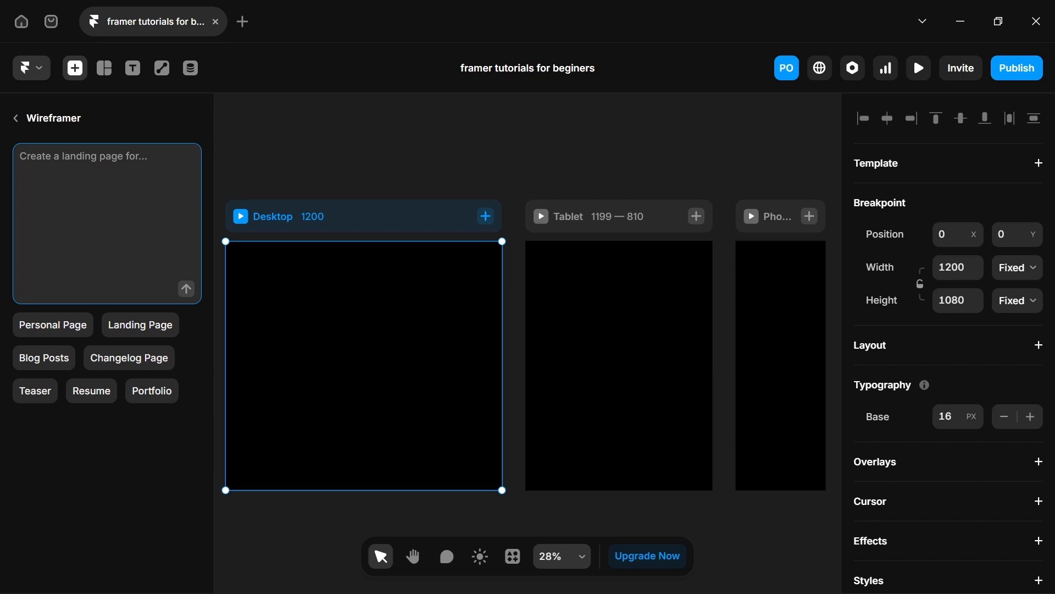
text(crea)
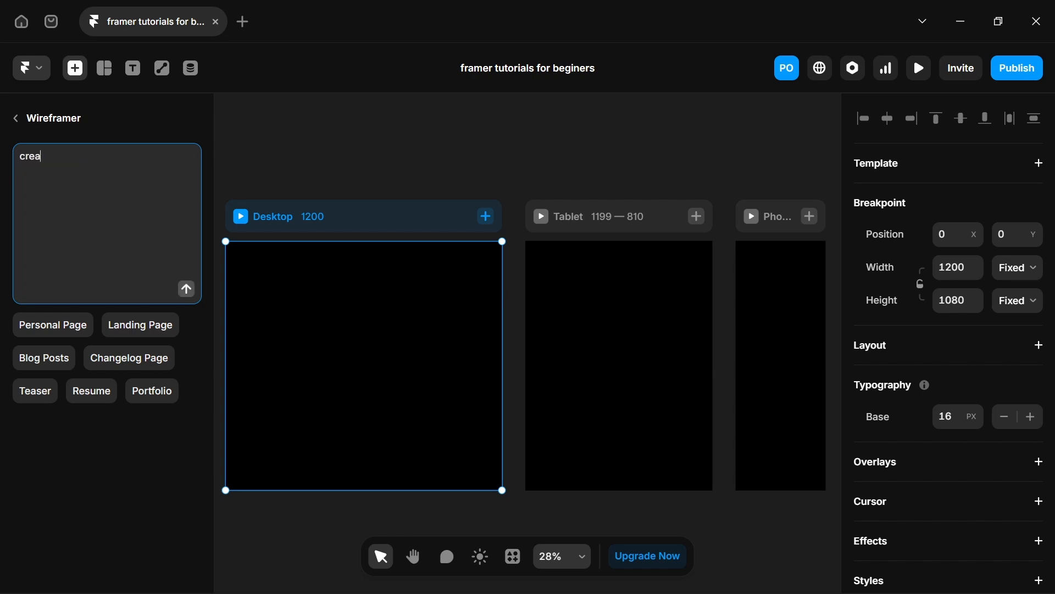
text(te a landing page for my school)
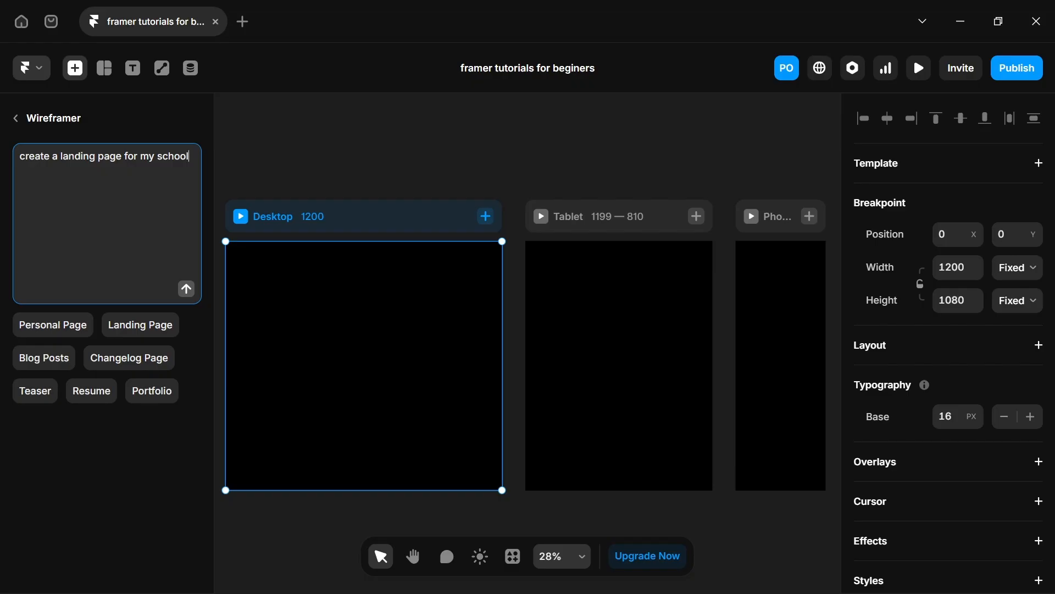
click(186, 288)
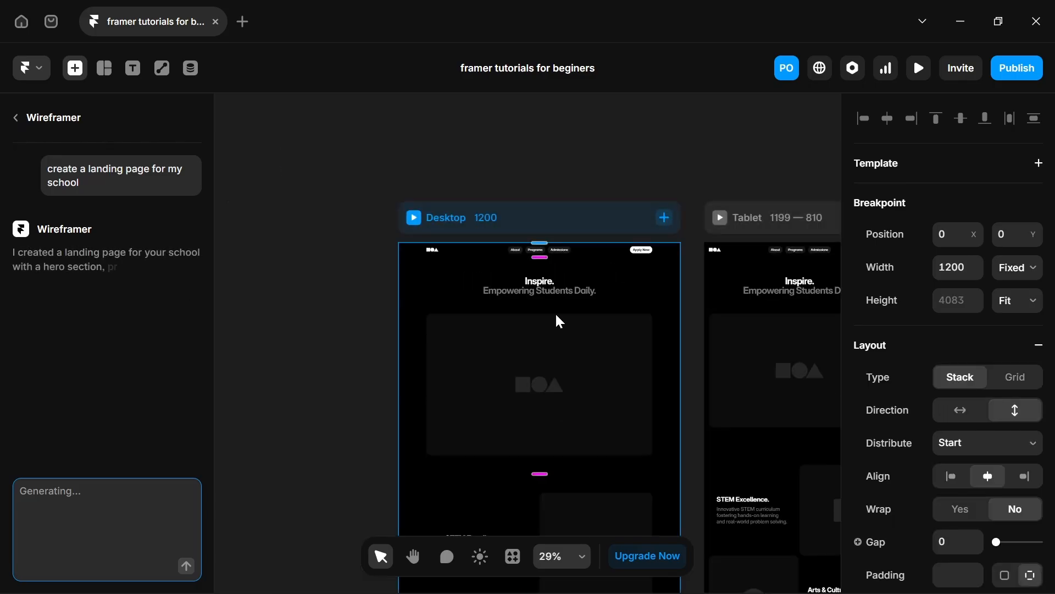
Examine the generated school landing page from hero to footer across the Desktop, Tablet and Phone breakpoints.
drag(558, 346, 375, 293)
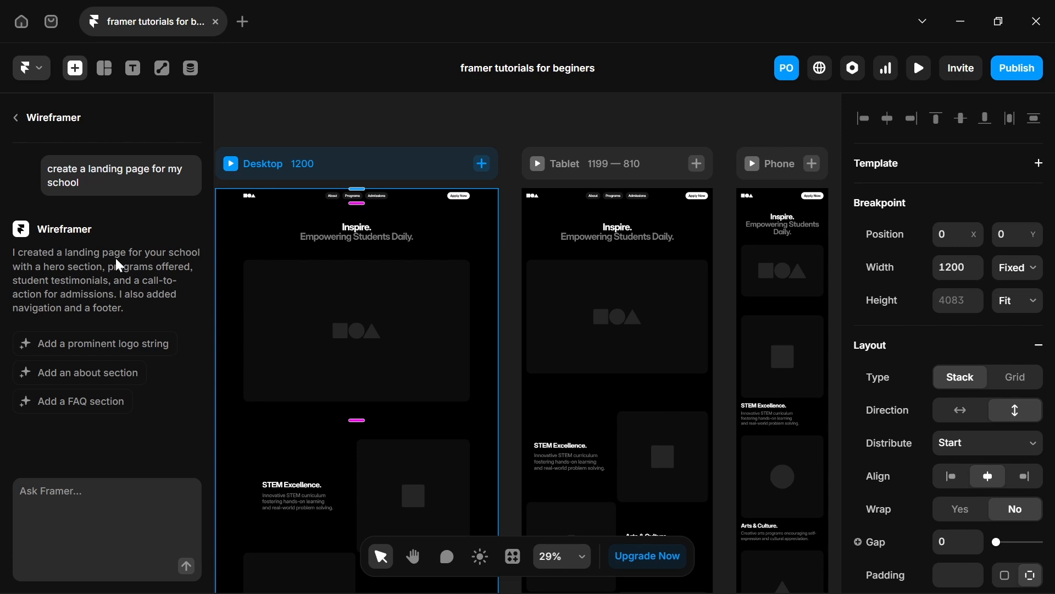
key(space)
drag(413, 497, 484, 261)
key(space)
drag(609, 457, 535, 267)
key(space)
drag(640, 342, 544, 592)
key(space)
drag(345, 221, 543, 48)
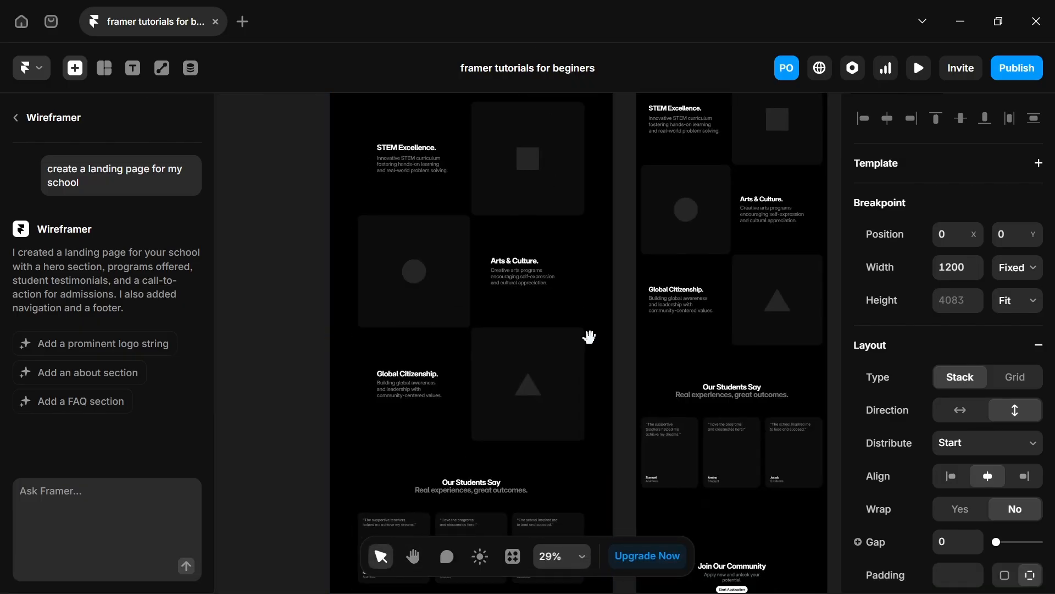
key(space)
drag(589, 337, 482, 456)
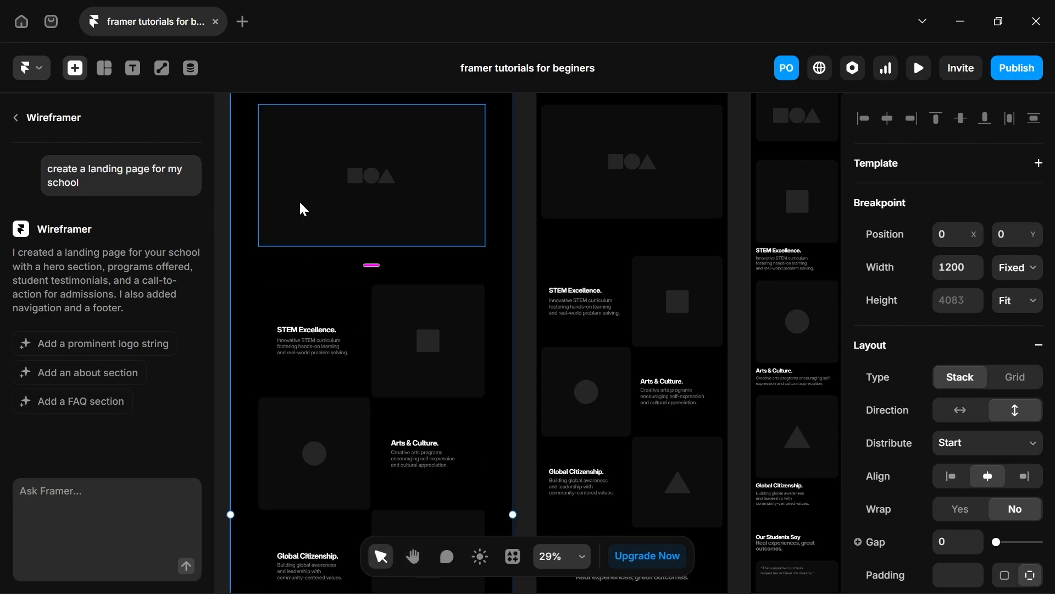
key(space)
drag(302, 207, 304, 439)
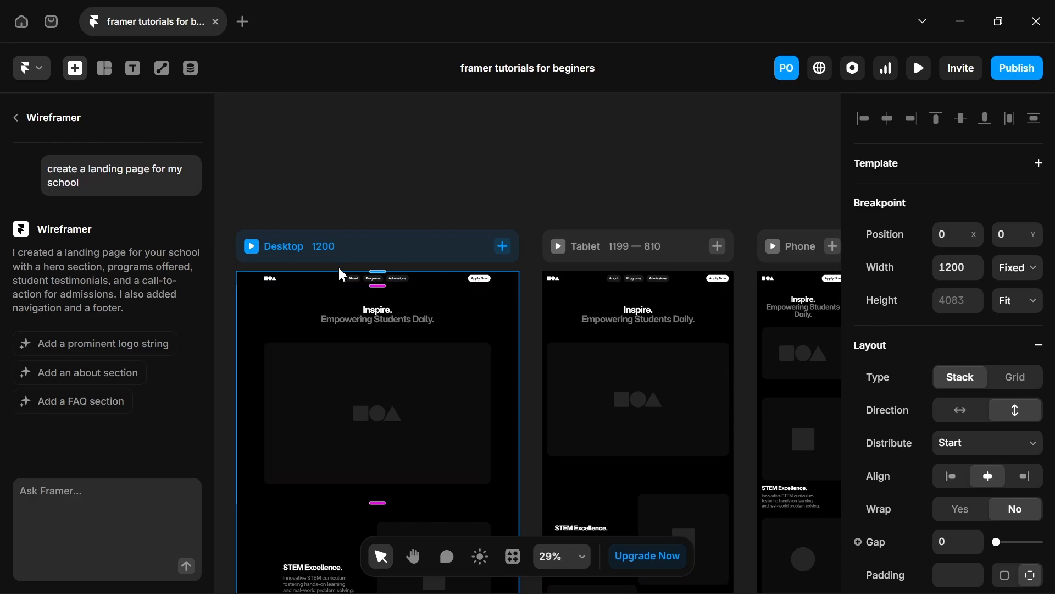
Delete the generated landing page content from the Desktop breakpoint and confirm the deletion.
key(Delete)
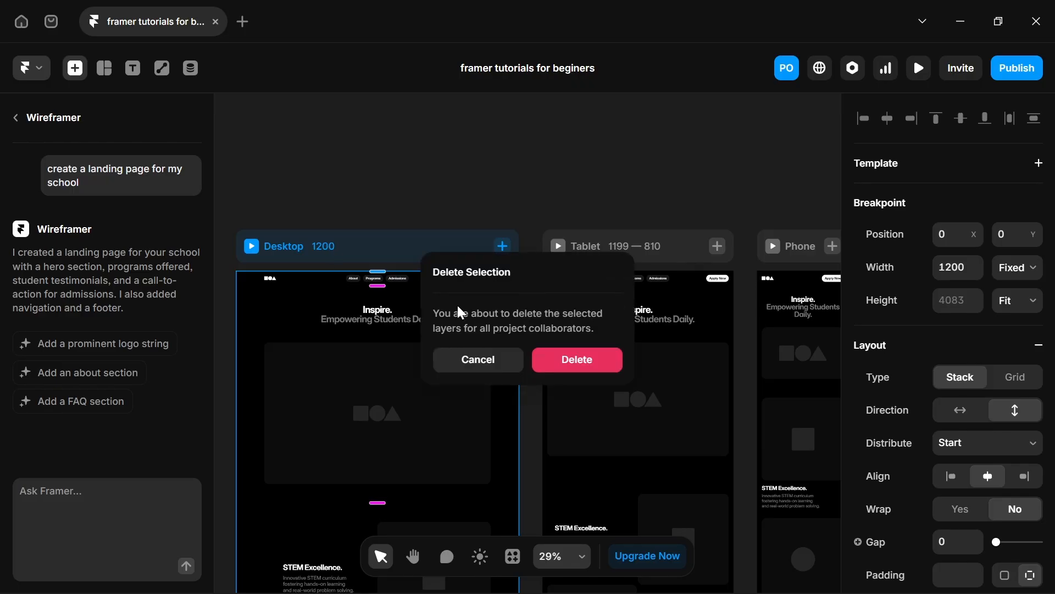
click(595, 361)
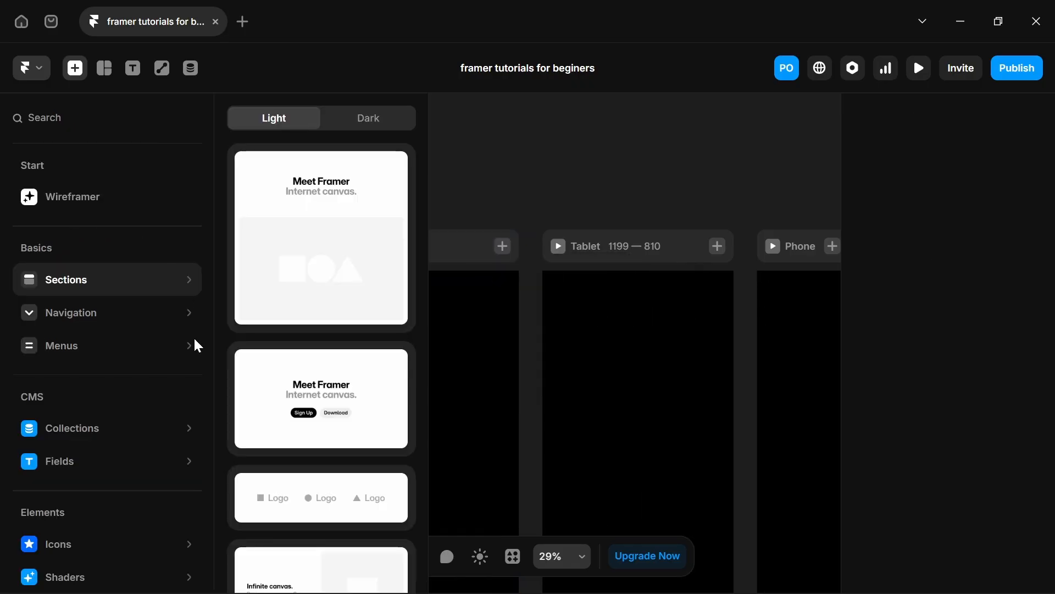
Browse the ready-made navigation and section blocks and try placing the three-plan pricing section on the page.
click(75, 325)
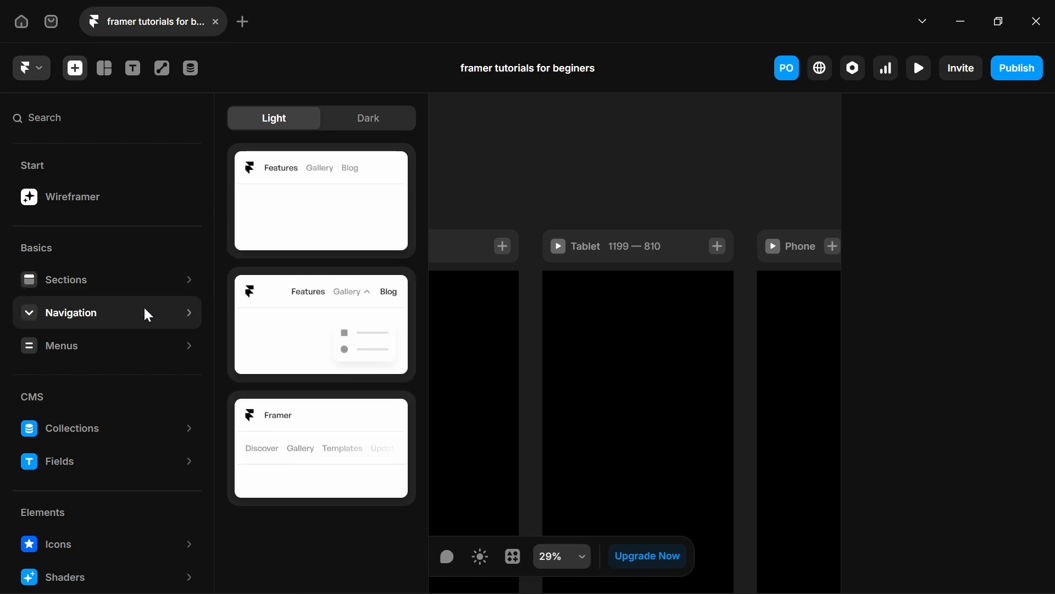
mouse_move(135, 288)
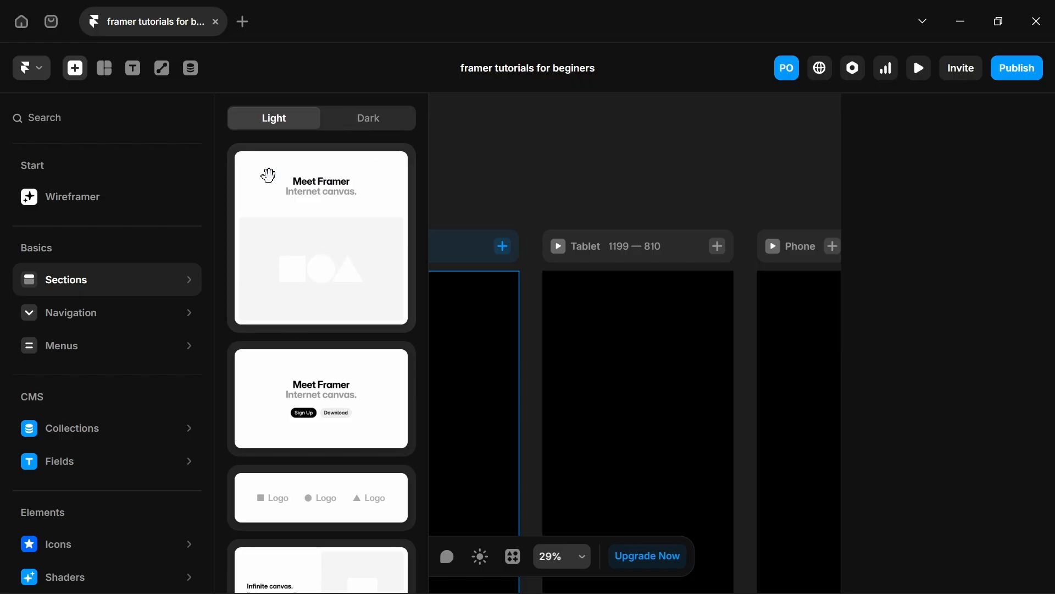
scroll(306, 346, down, 10)
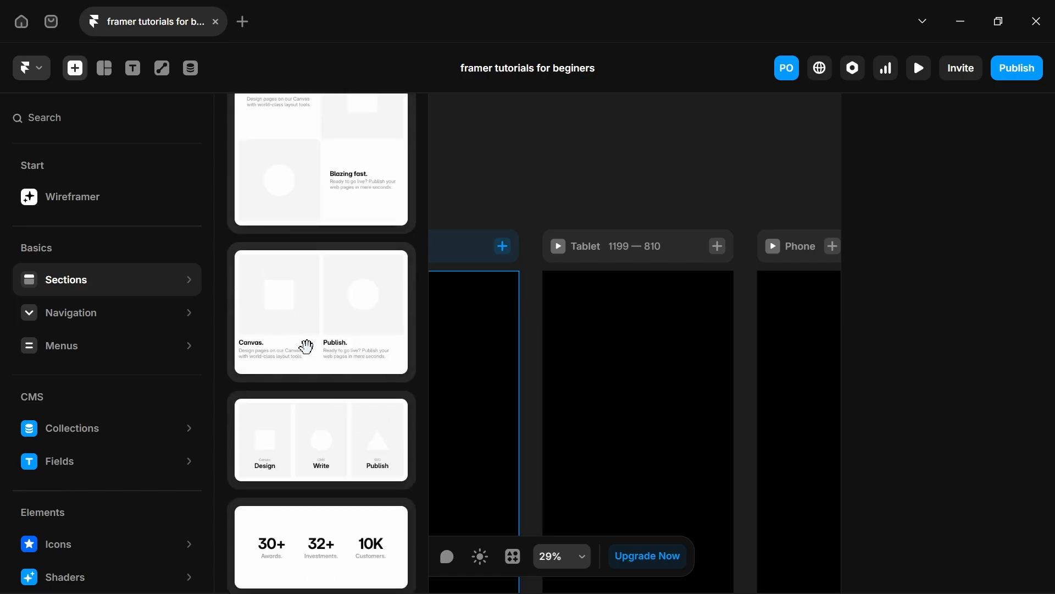
scroll(306, 346, down, 5)
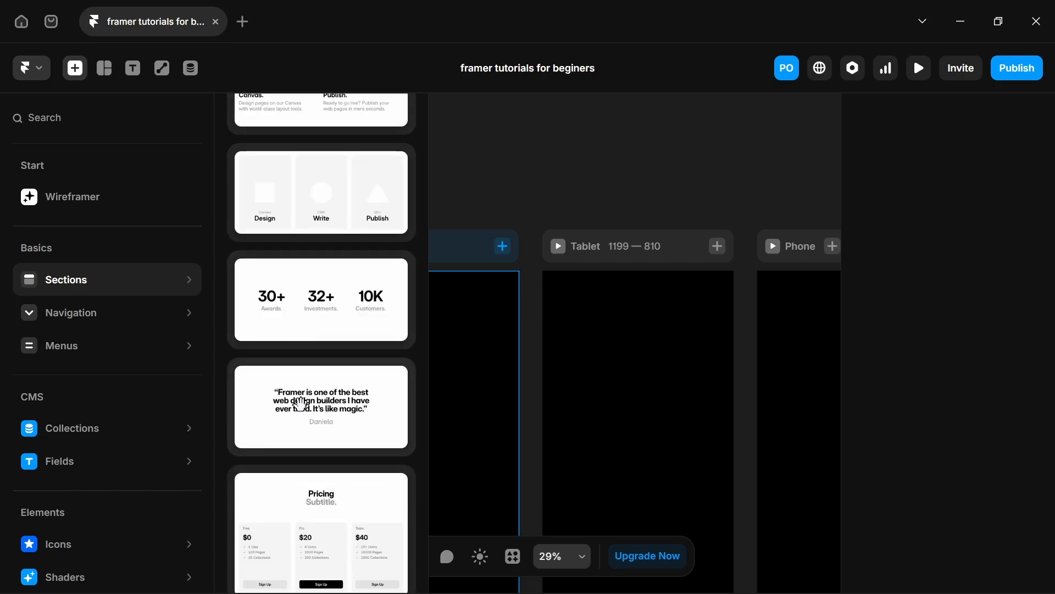
scroll(316, 347, down, 7)
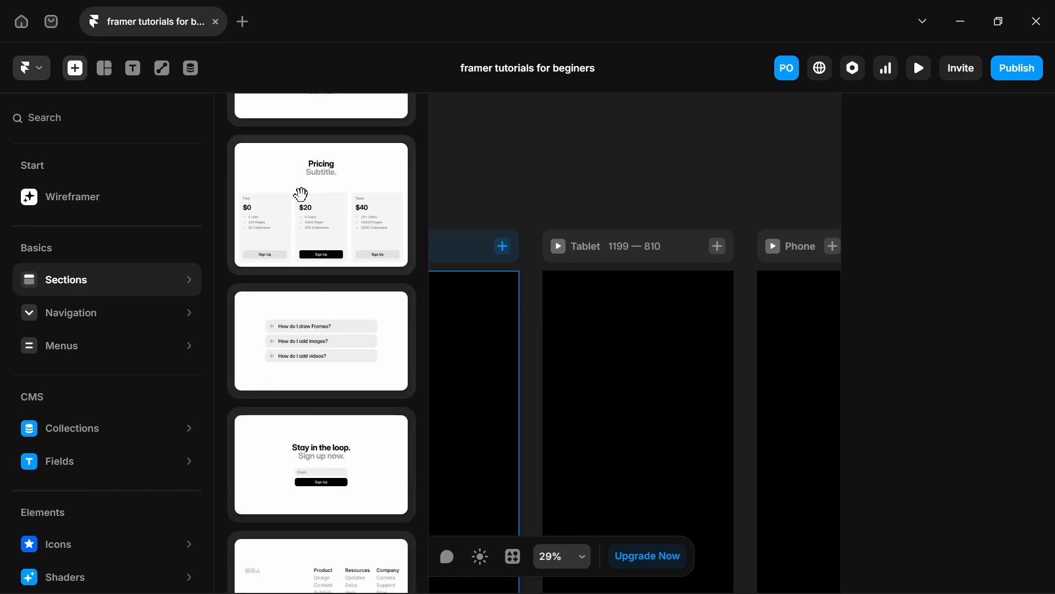
drag(301, 193, 562, 333)
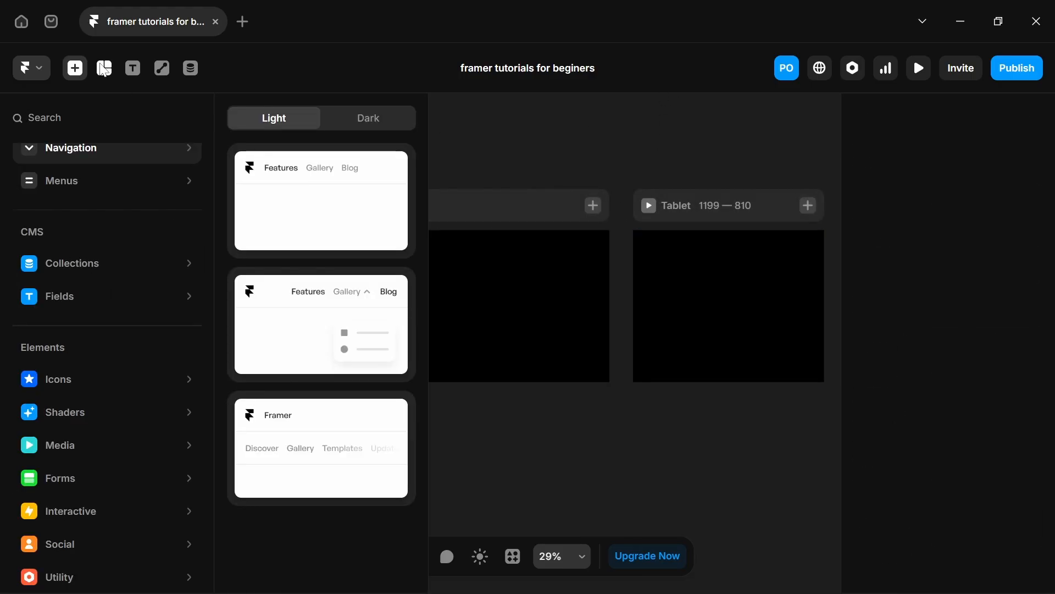
View the available layout elements, including Frame, Stack, Grid, Masonry, Image and Video.
click(104, 70)
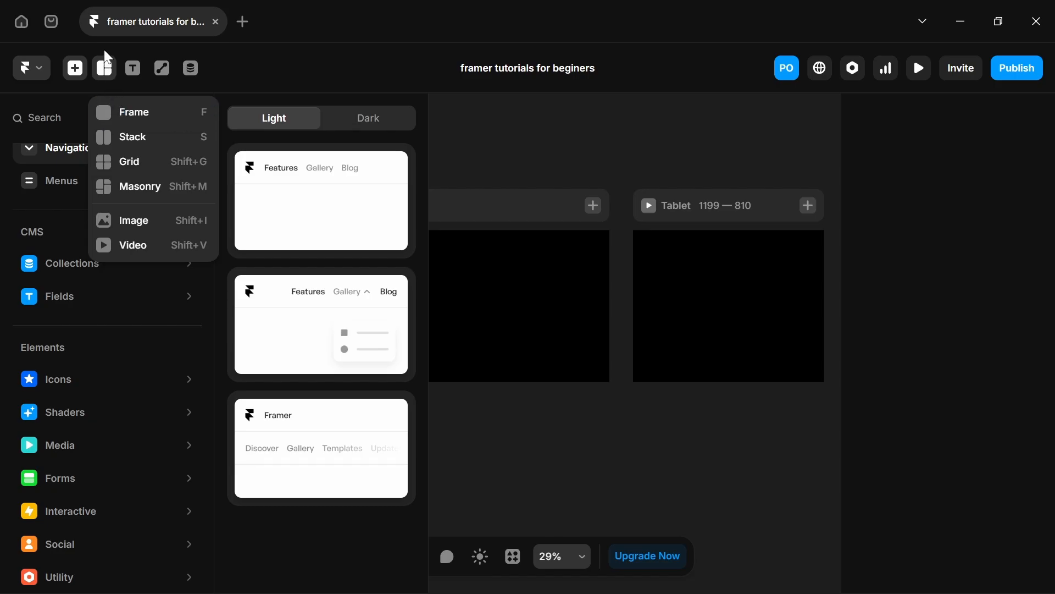
click(163, 132)
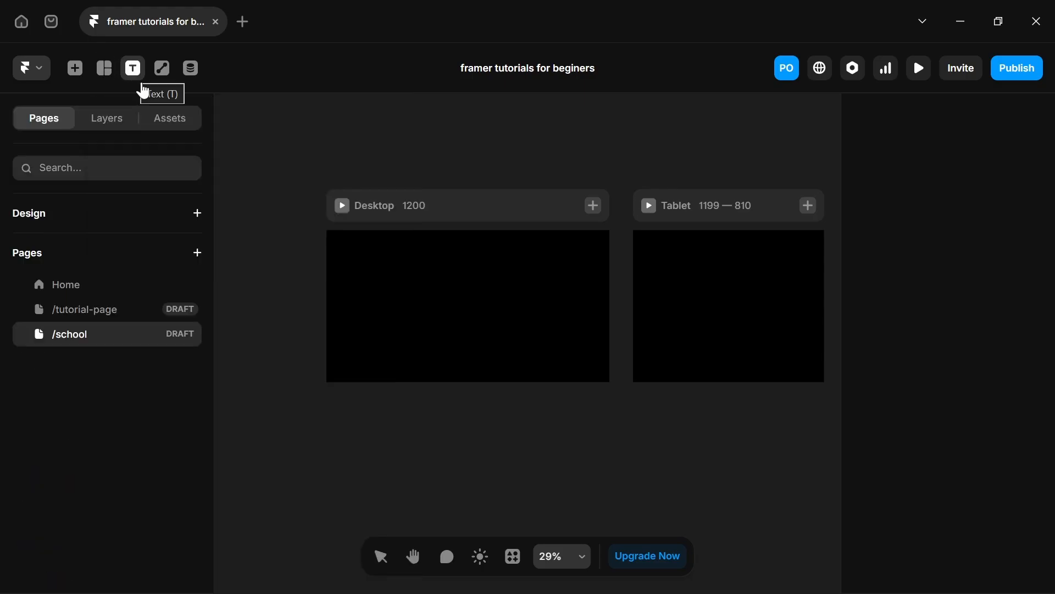
Add a sample text layer on the empty canvas beside the Desktop frame and delete it.
click(143, 87)
click(248, 222)
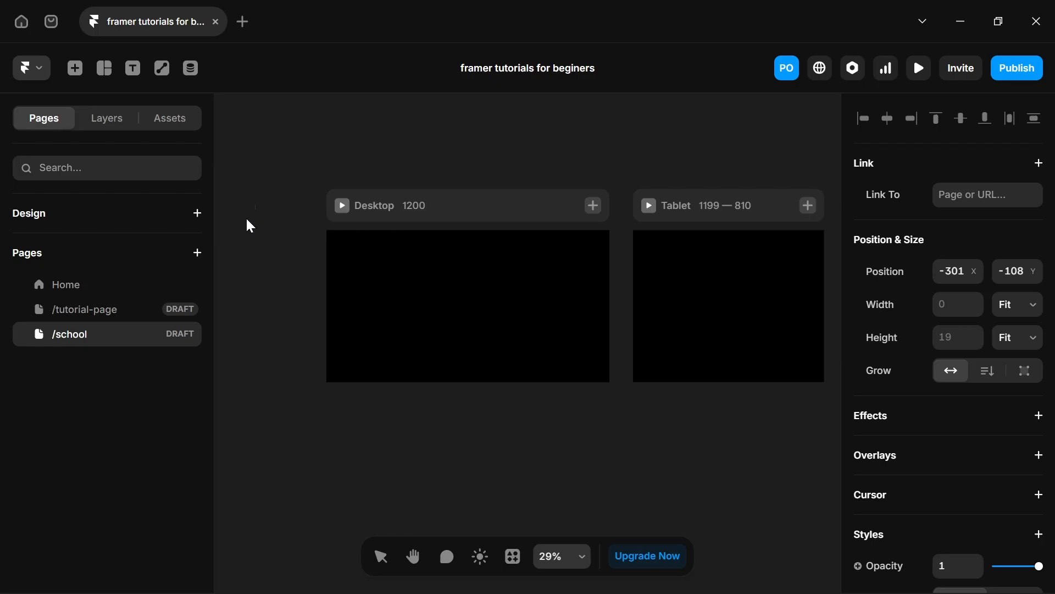
text(Hello)
scroll(251, 226, up, 15)
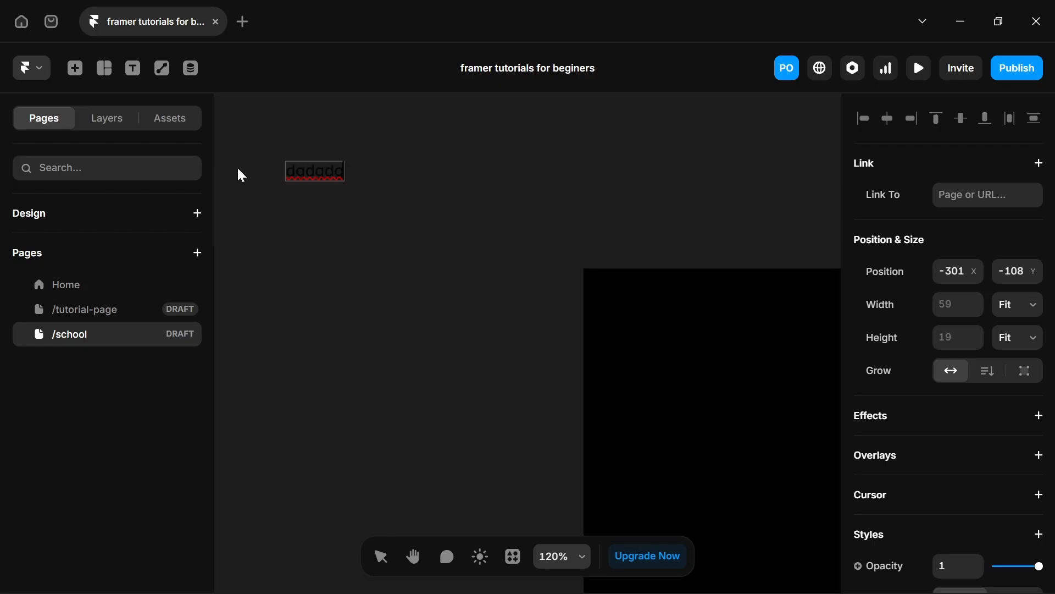
scroll(394, 229, up, 10)
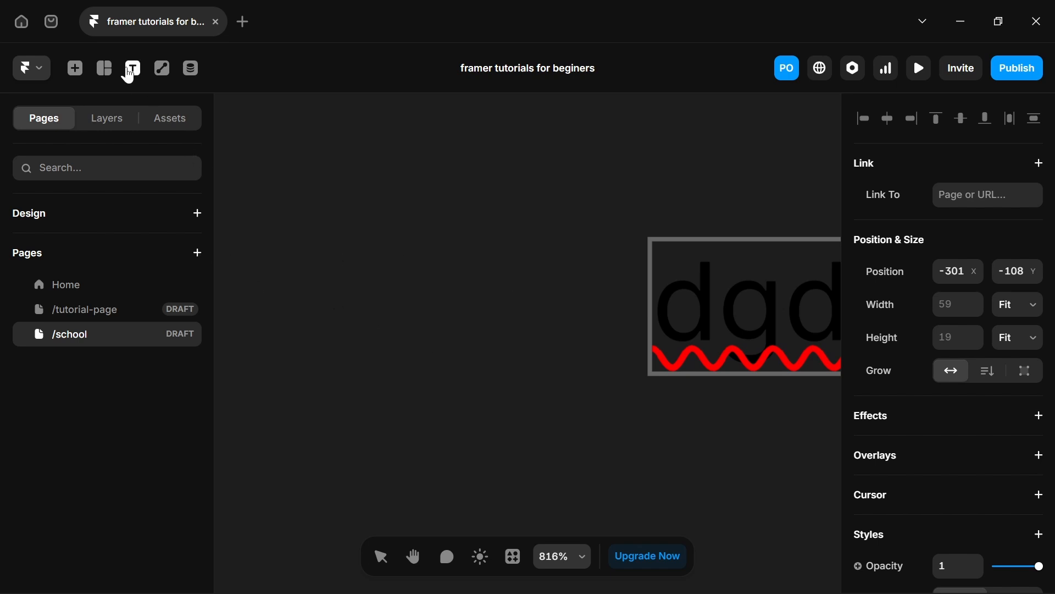
key(Escape)
key(Delete)
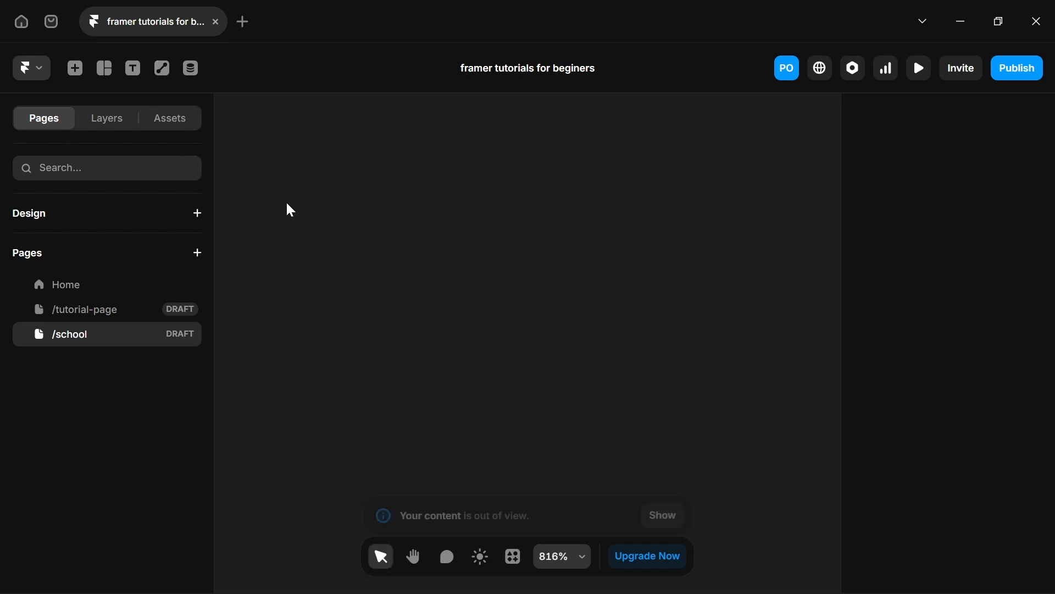
click(156, 74)
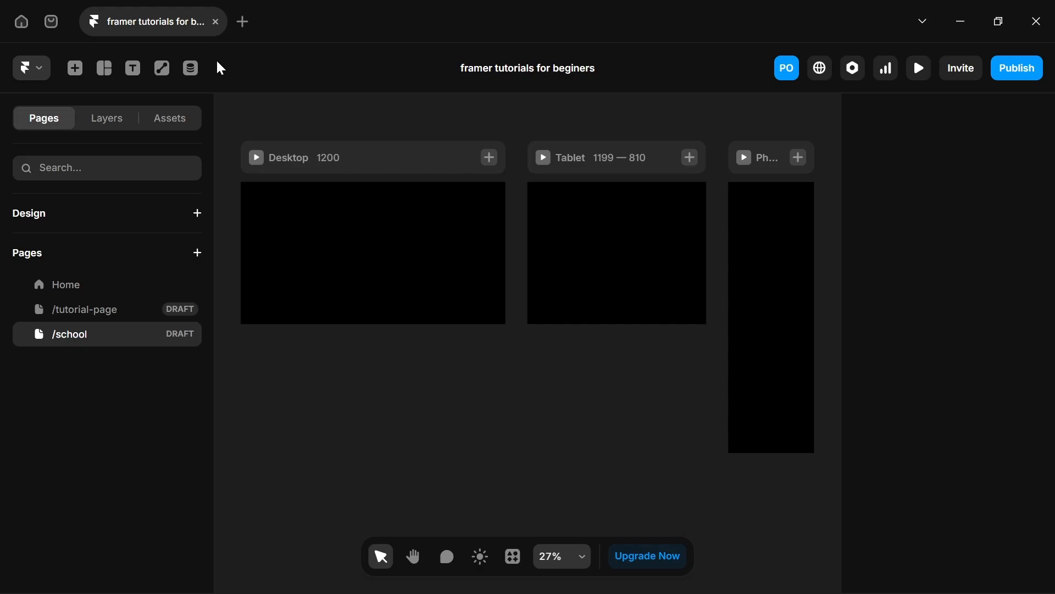
key(super+shift+s)
drag(758, 39, 1053, 87)
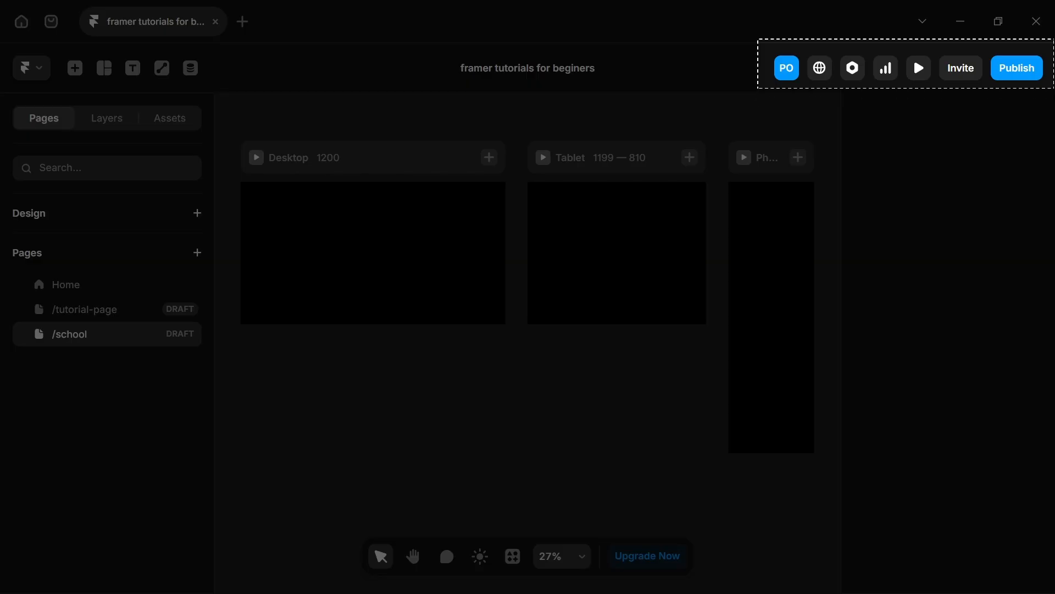
mouse_move(1054, 89)
mouse_down()
mouse_move(820, 88)
mouse_move(1053, 92)
mouse_up()
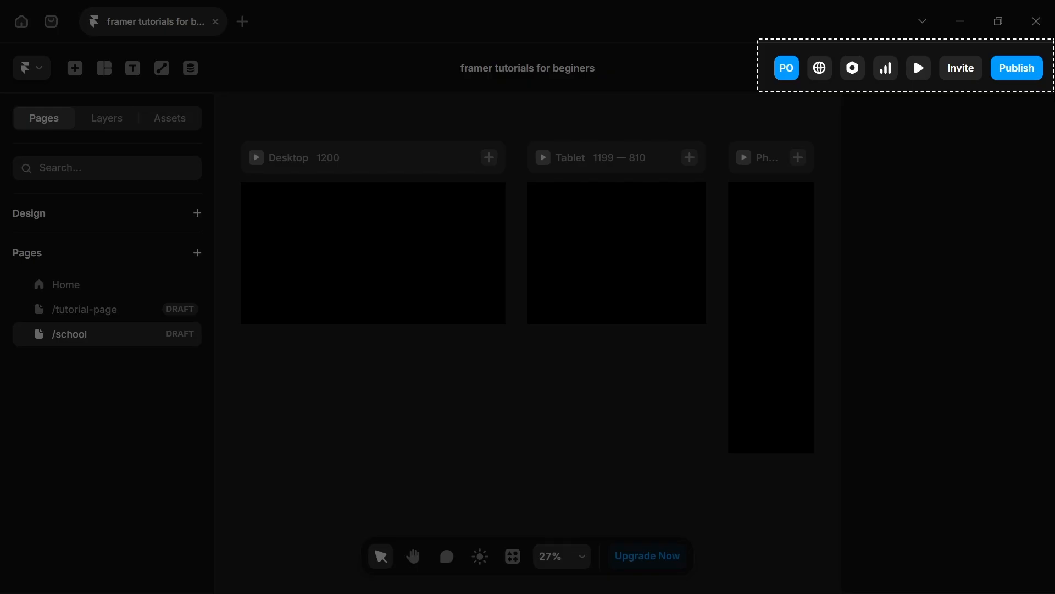
drag(329, 520, 694, 586)
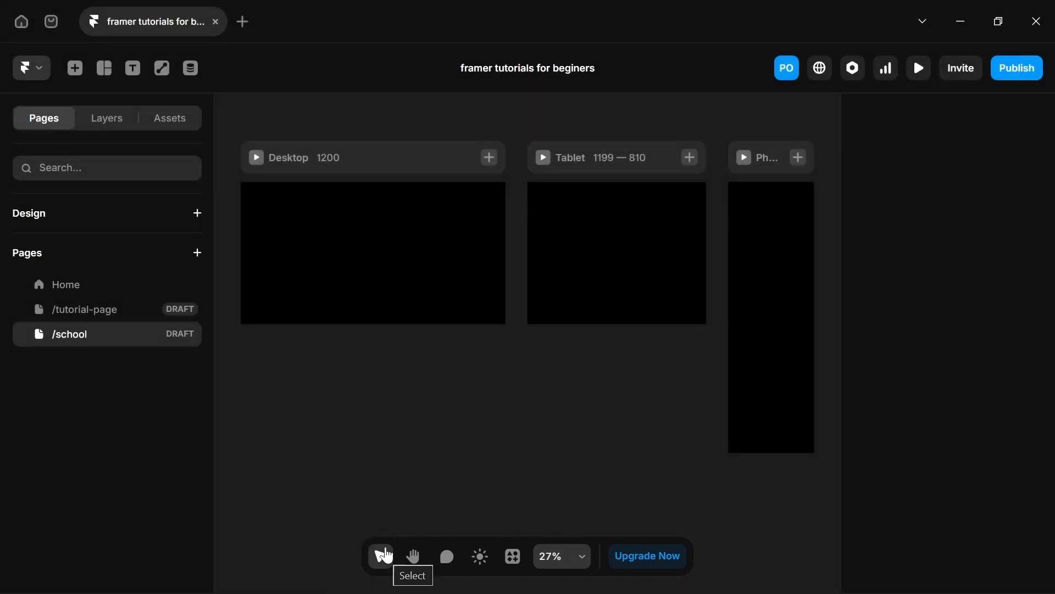
Try moving the canvas with the Hand tool and switch to comment mode.
click(413, 557)
drag(352, 371, 405, 396)
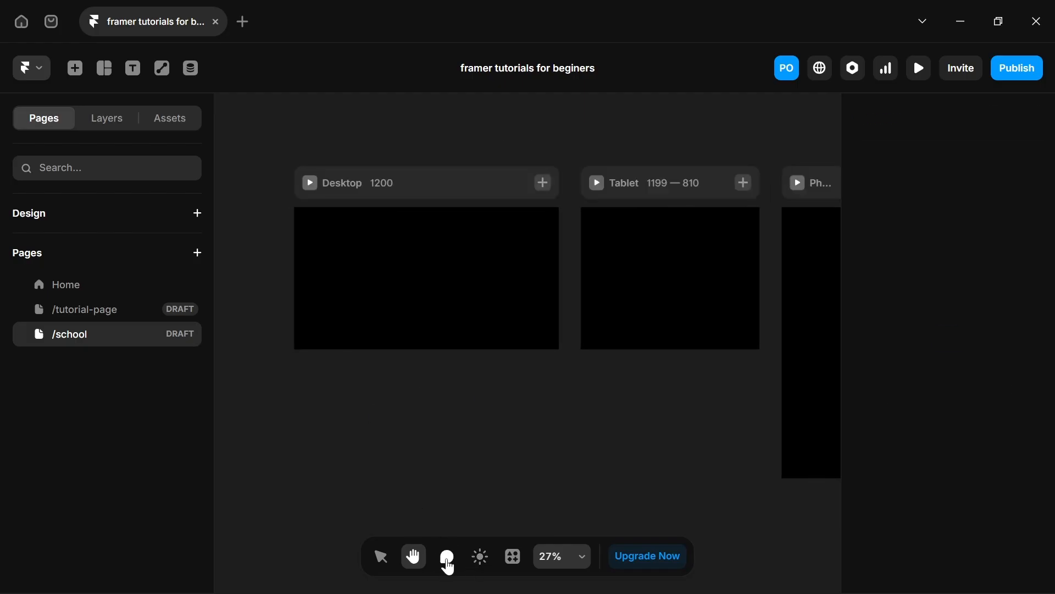
click(446, 559)
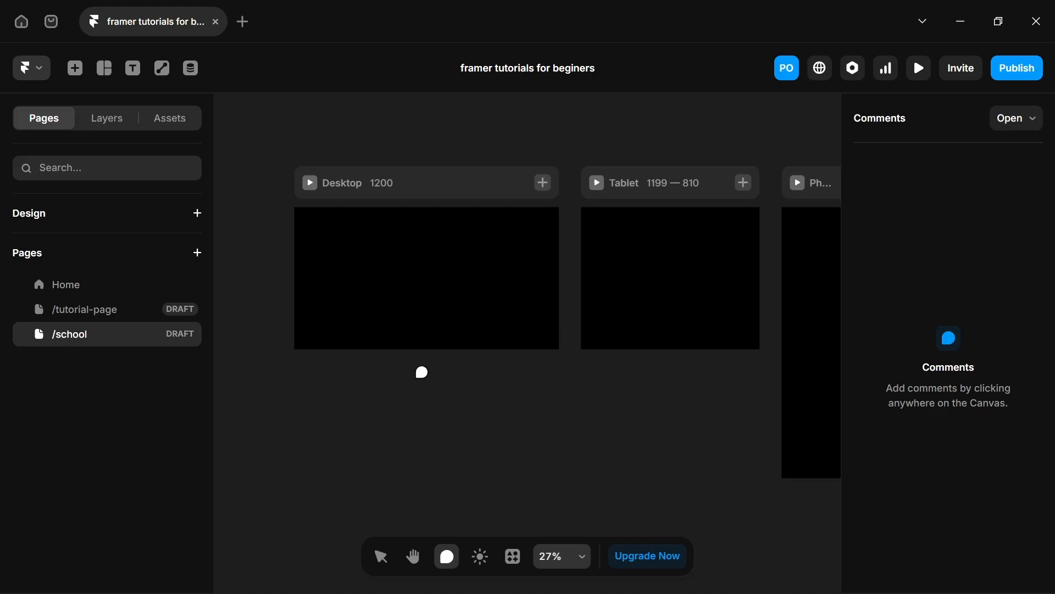
Draft the comment "click that sub buton" on the Desktop frame and discard it without posting.
click(334, 274)
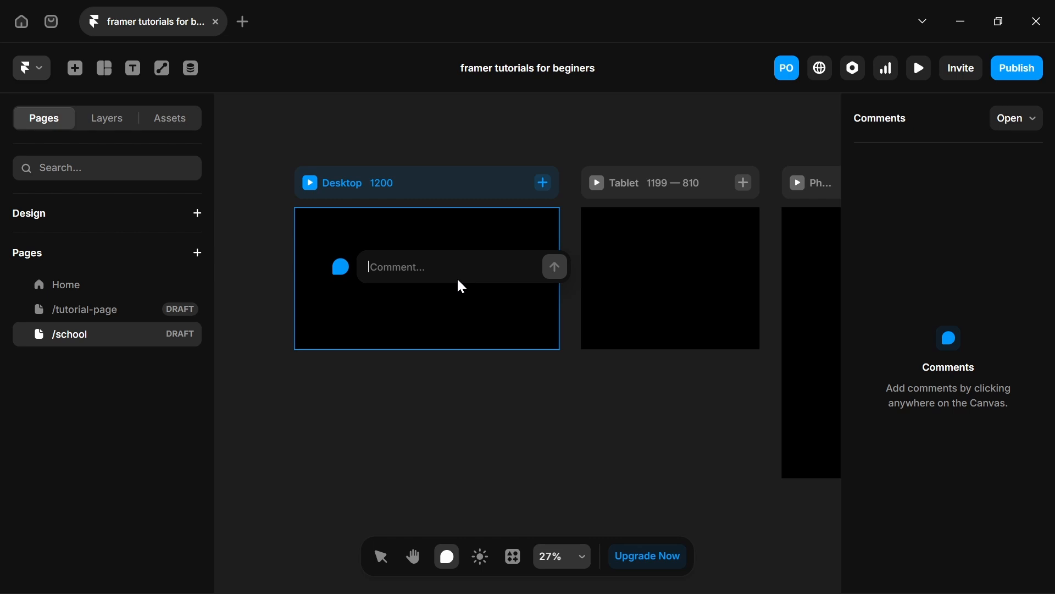
text(click)
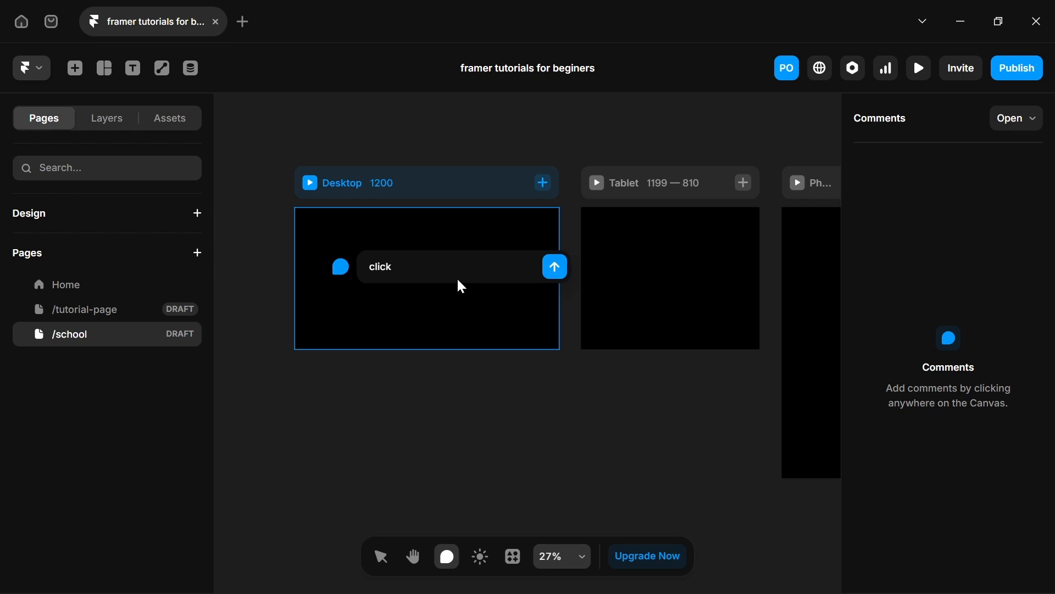
text( that sub buton)
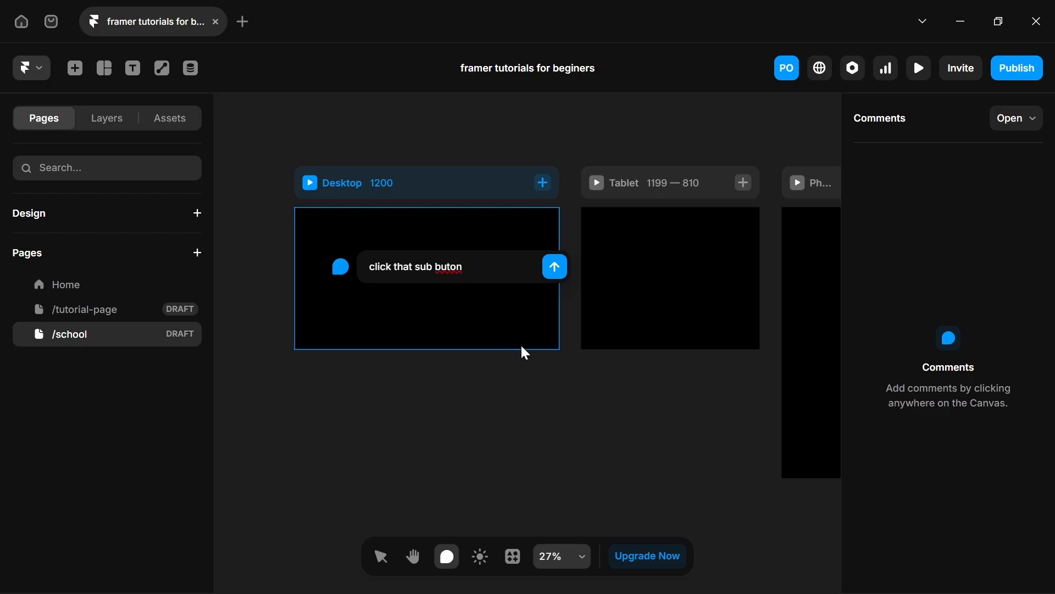
click(571, 485)
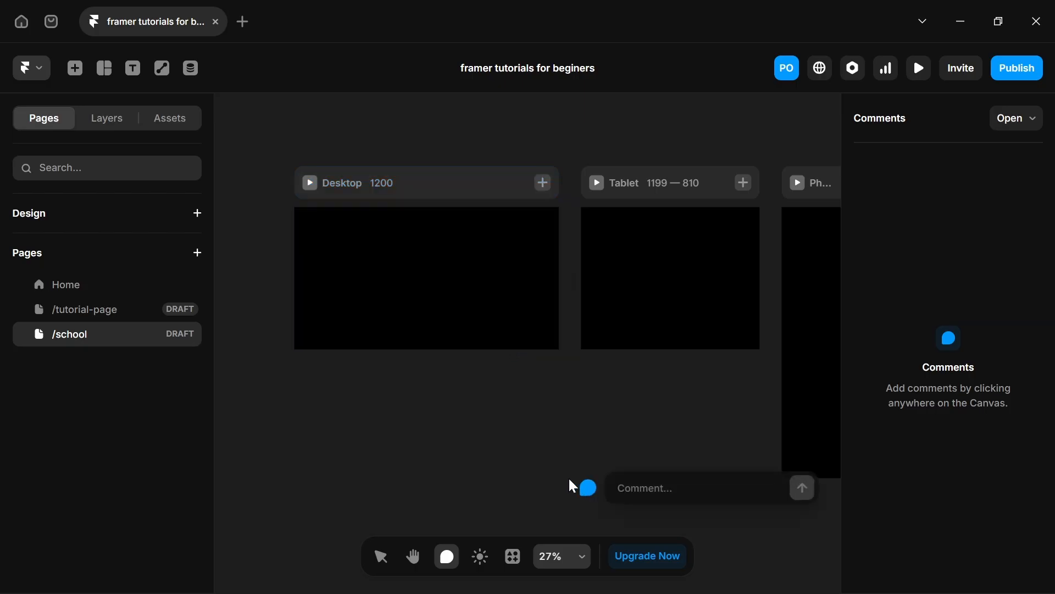
click(413, 560)
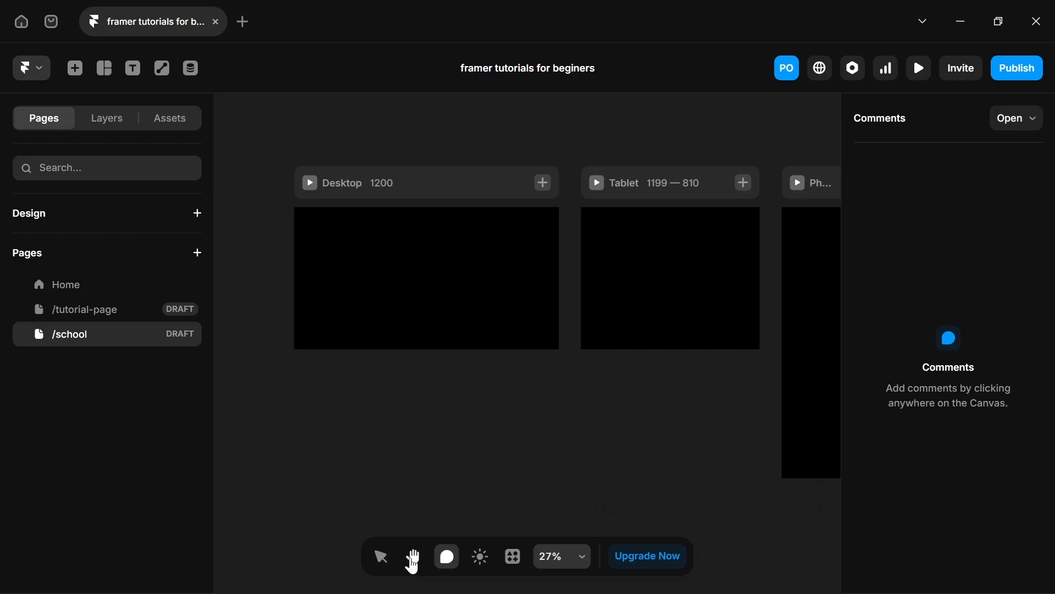
Switch the editor to the light theme and back to dark, and leave comment mode.
click(482, 558)
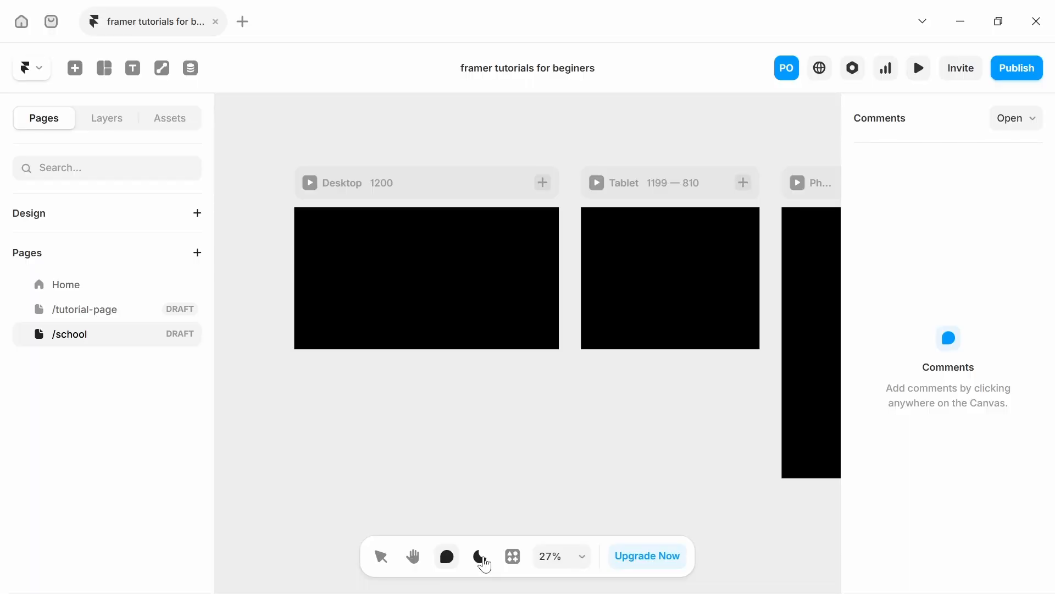
click(481, 558)
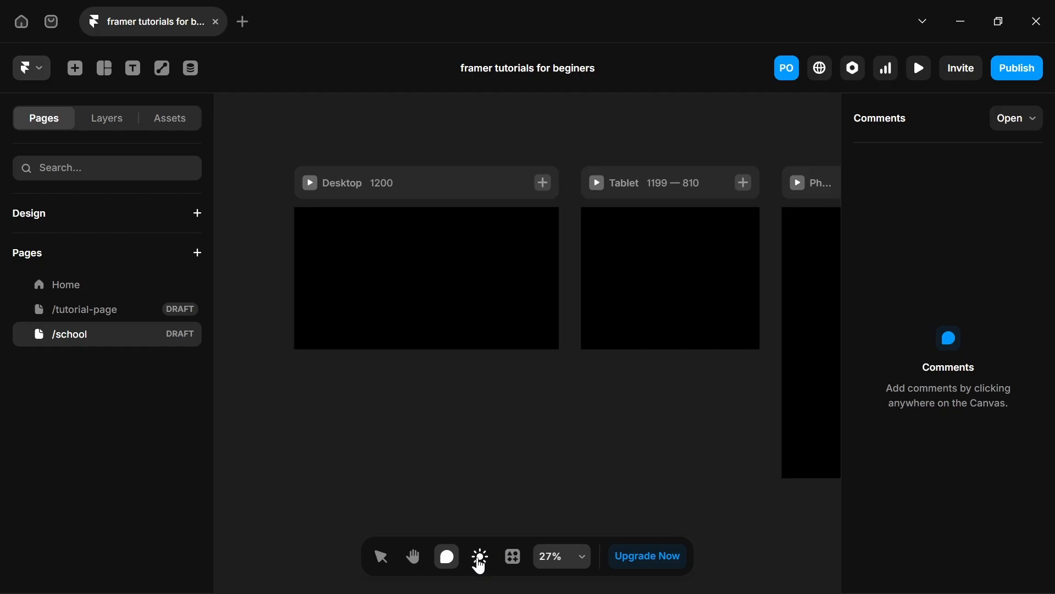
key(Escape)
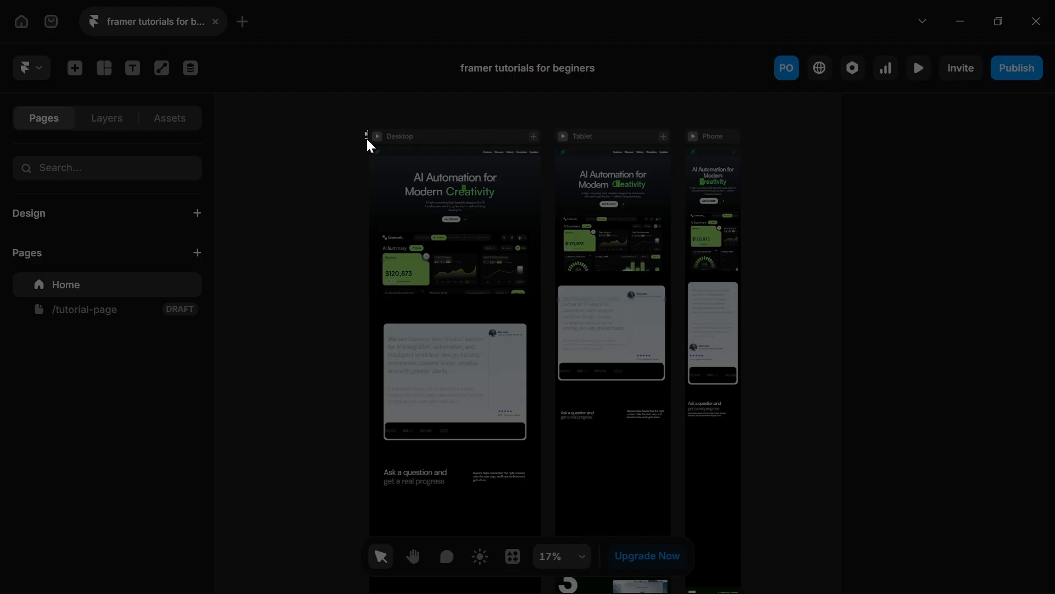
Look over the Home page's Desktop, Tablet and Phone layouts and show the page's layer tree.
drag(366, 132, 784, 566)
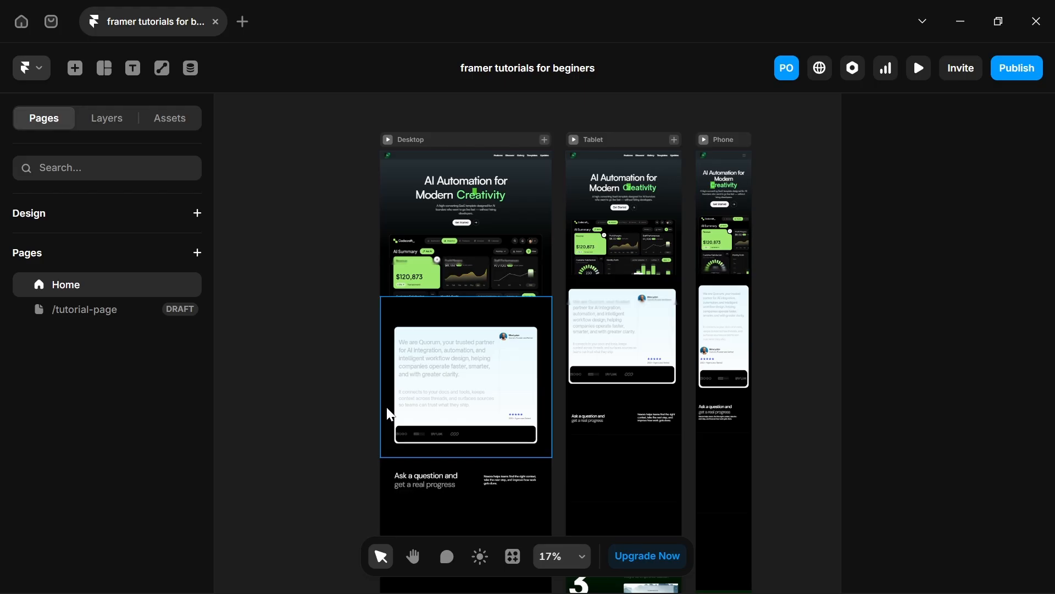
scroll(387, 408, up, 3)
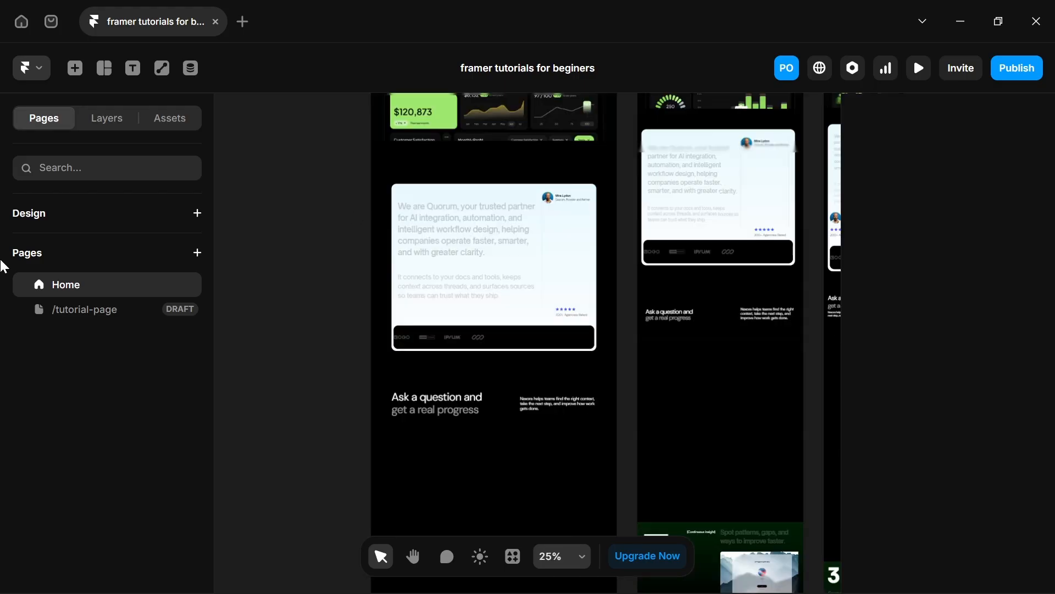
scroll(385, 380, down, 5)
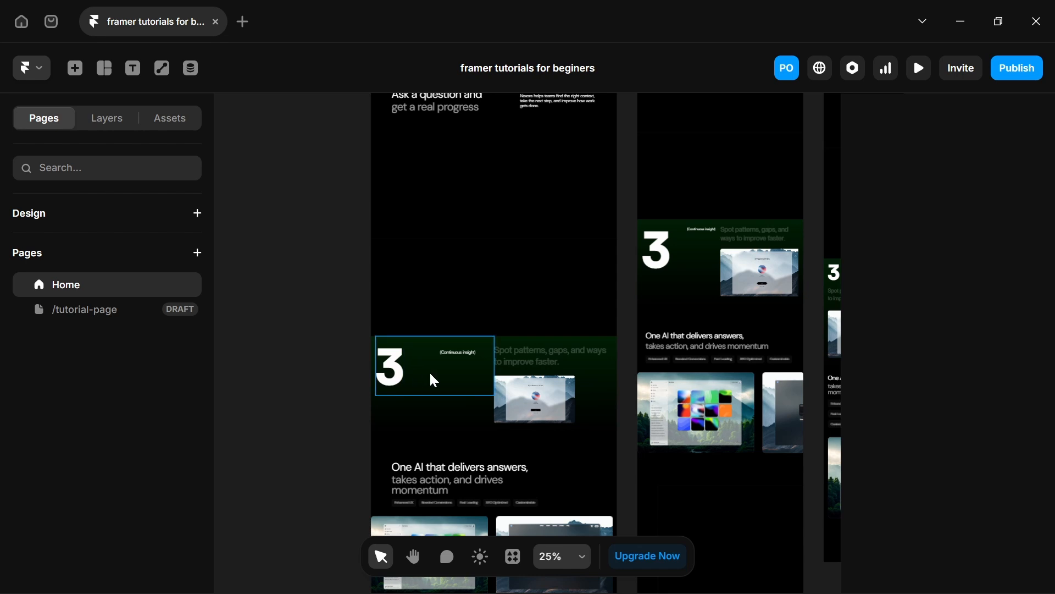
scroll(429, 374, up, 7)
click(328, 457)
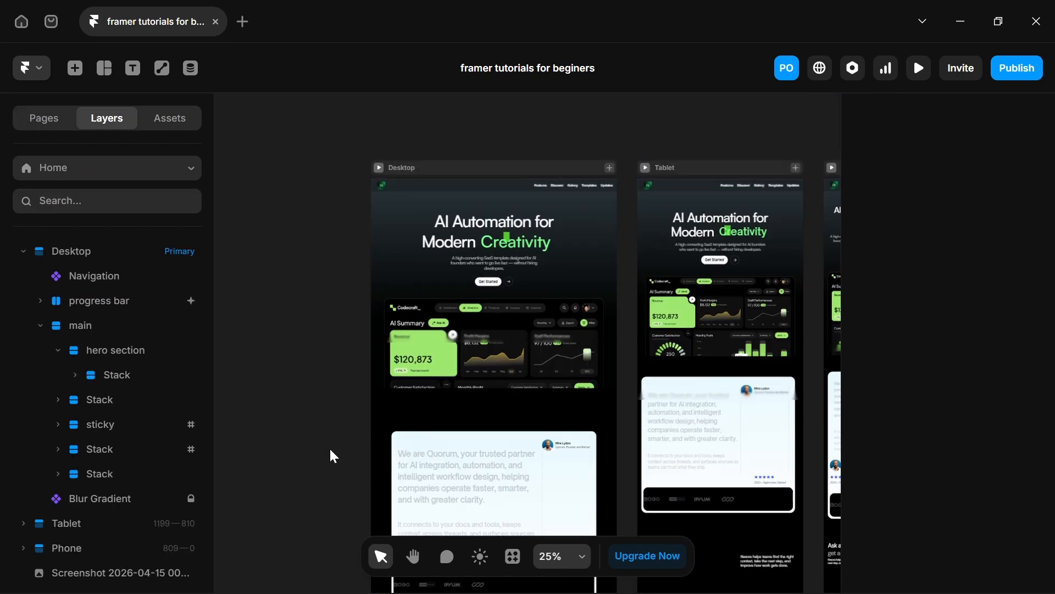
scroll(329, 447, up, 1)
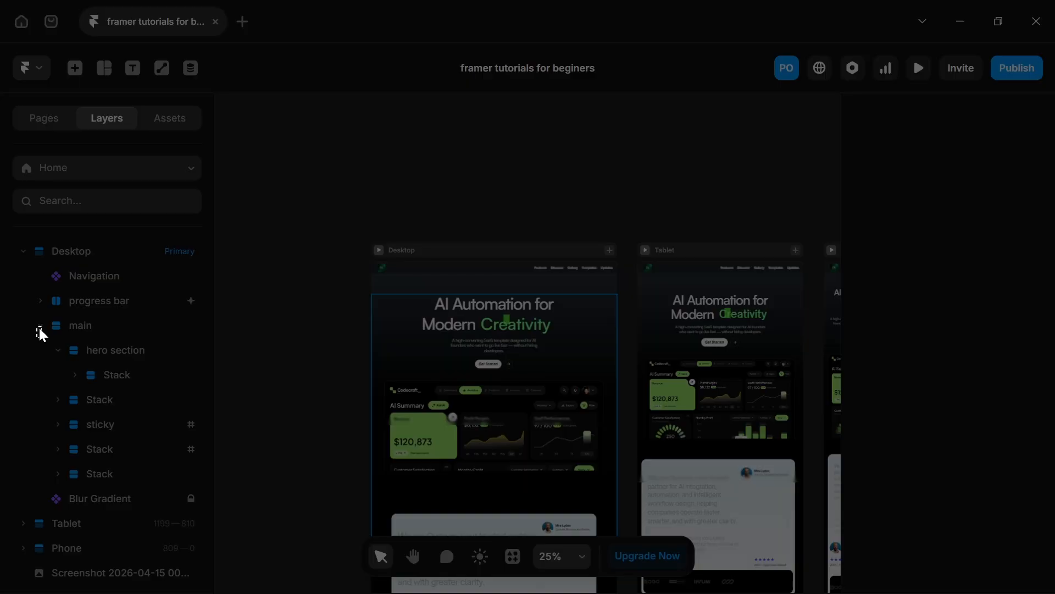
Select the hero section in the Desktop layout and examine its contents and layer hierarchy.
drag(62, 339, 202, 372)
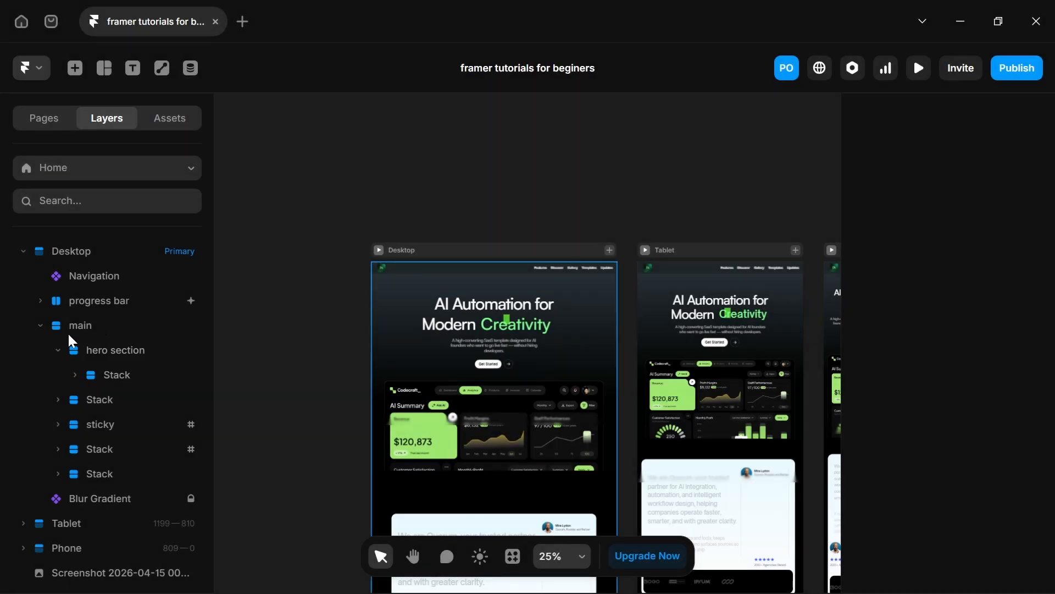
click(58, 351)
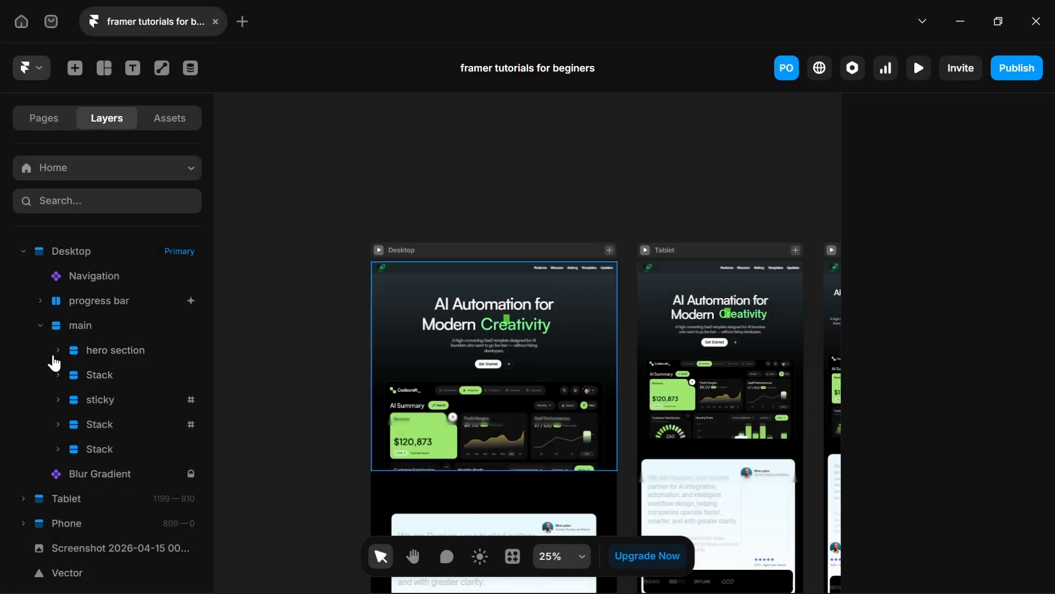
click(568, 334)
scroll(543, 358, up, 2)
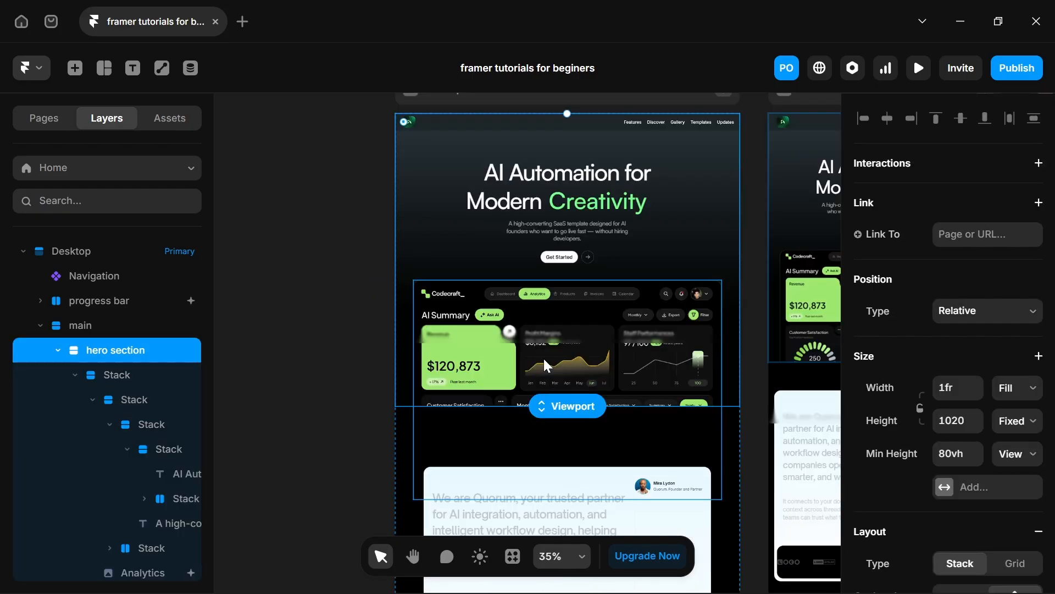
scroll(577, 308, up, 2)
scroll(577, 305, up, 2)
scroll(577, 319, up, 3)
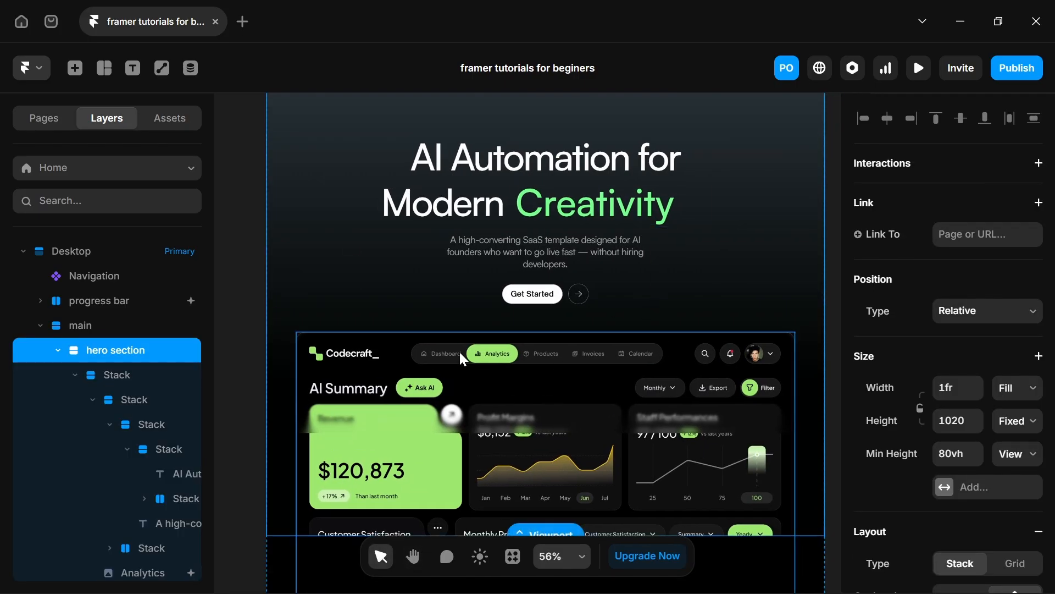
scroll(407, 373, down, 2)
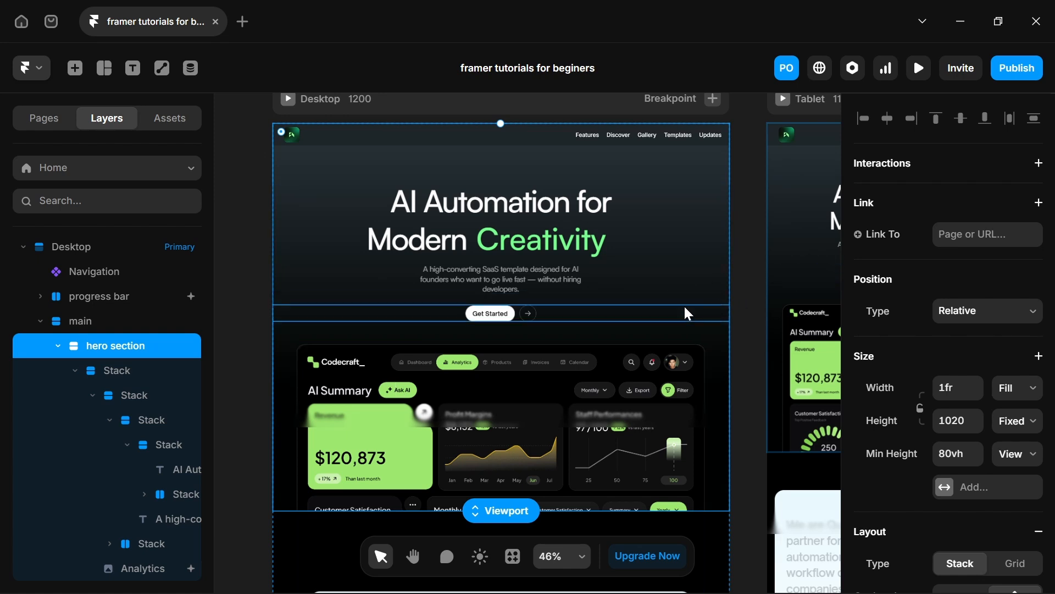
Inspect the hero's heading stack, its "Modern" and "AI Automation for" text layers, and the stack enclosing the headline and button.
click(683, 289)
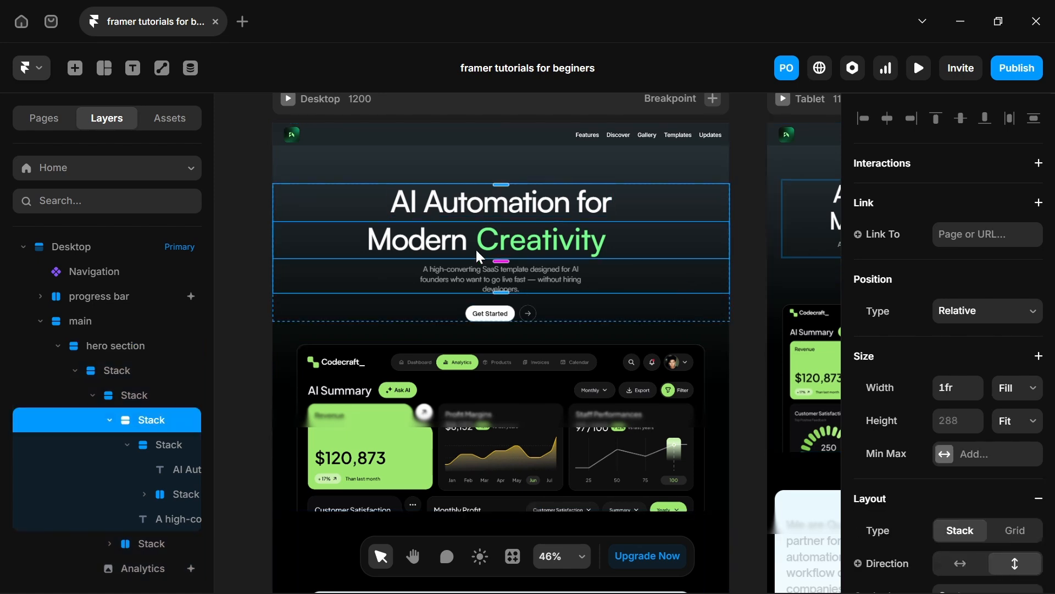
double_click(396, 241)
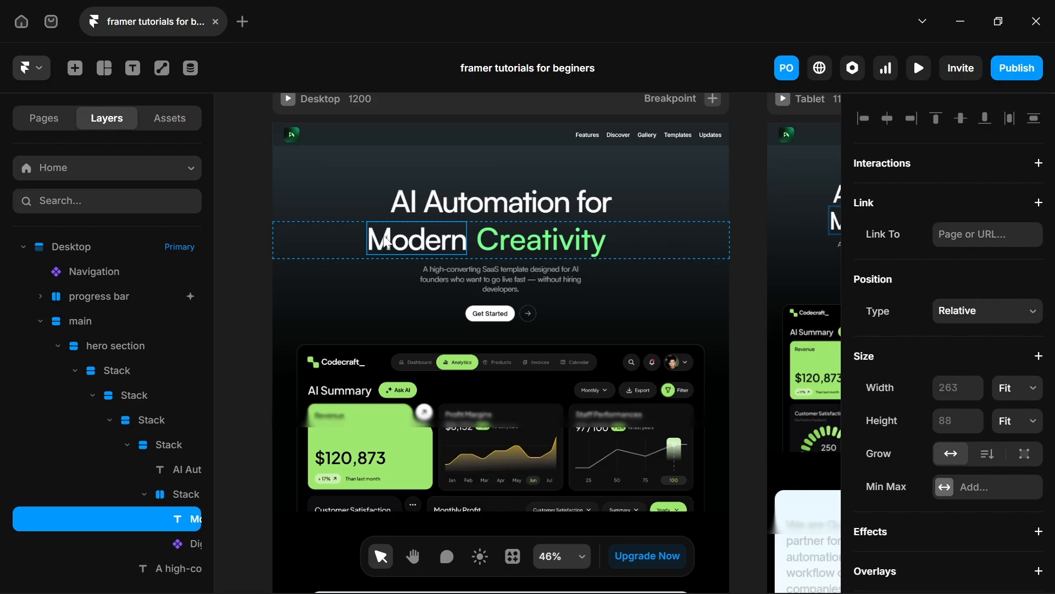
ctrl+scroll(459, 194, up, 3)
click(451, 223)
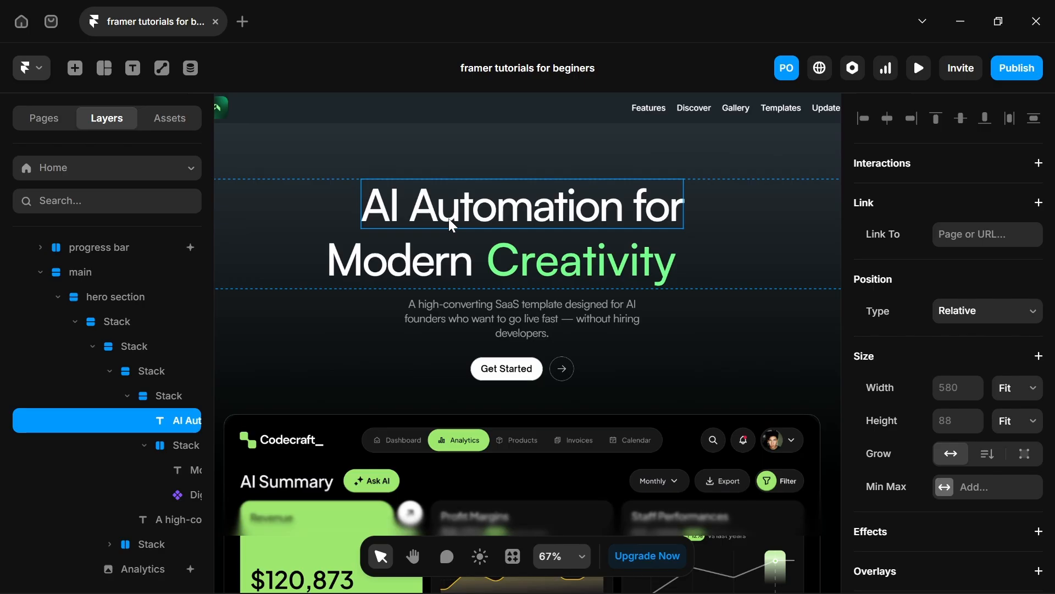
click(428, 338)
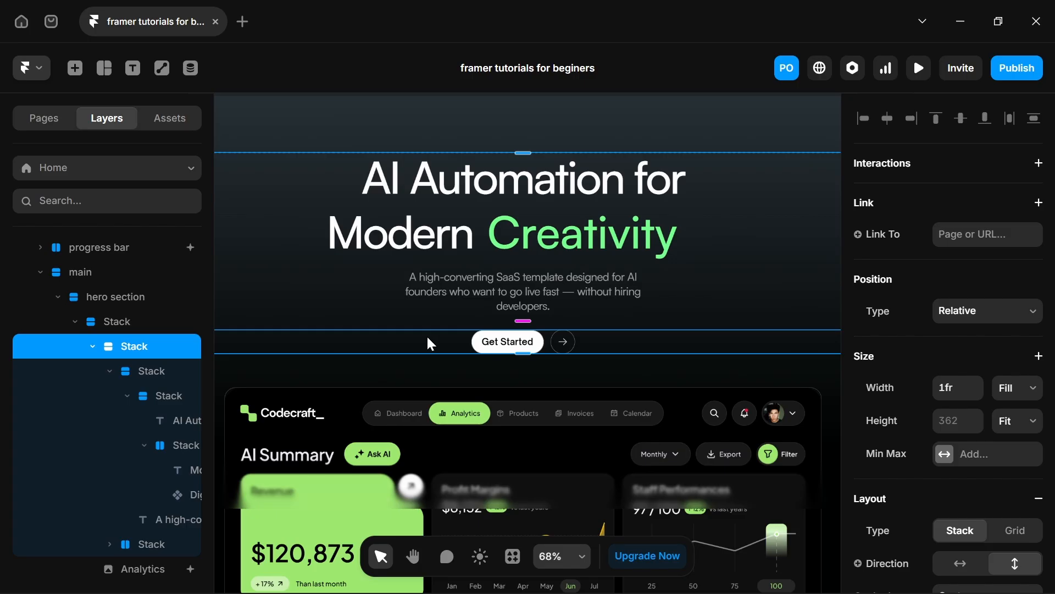
Trace the nested stacks in the layer tree down to the one holding the two headline lines.
scroll(427, 335, down, 3)
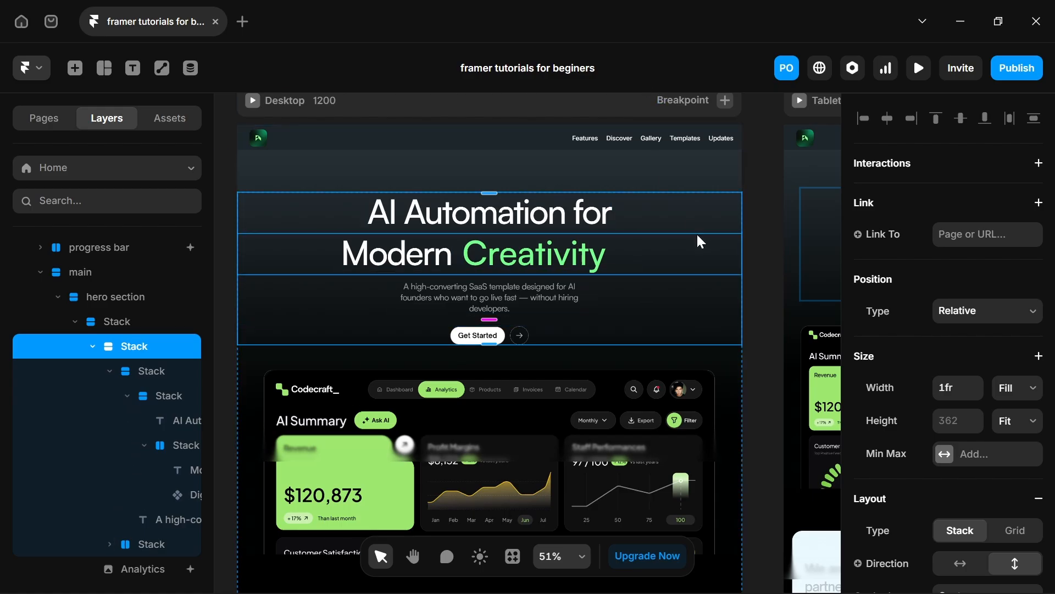
click(130, 376)
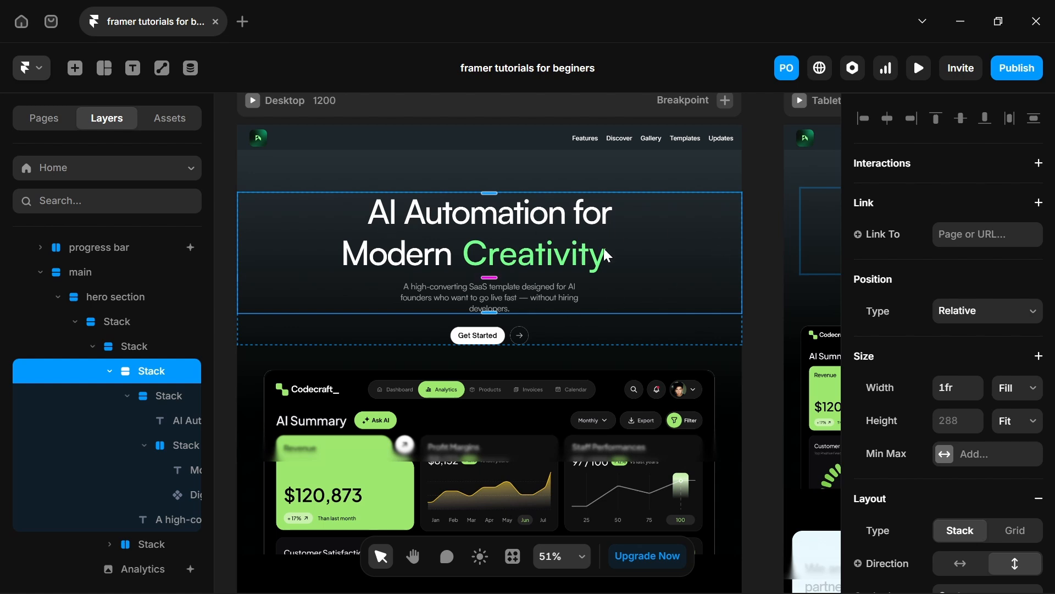
click(162, 404)
scroll(420, 254, up, 2)
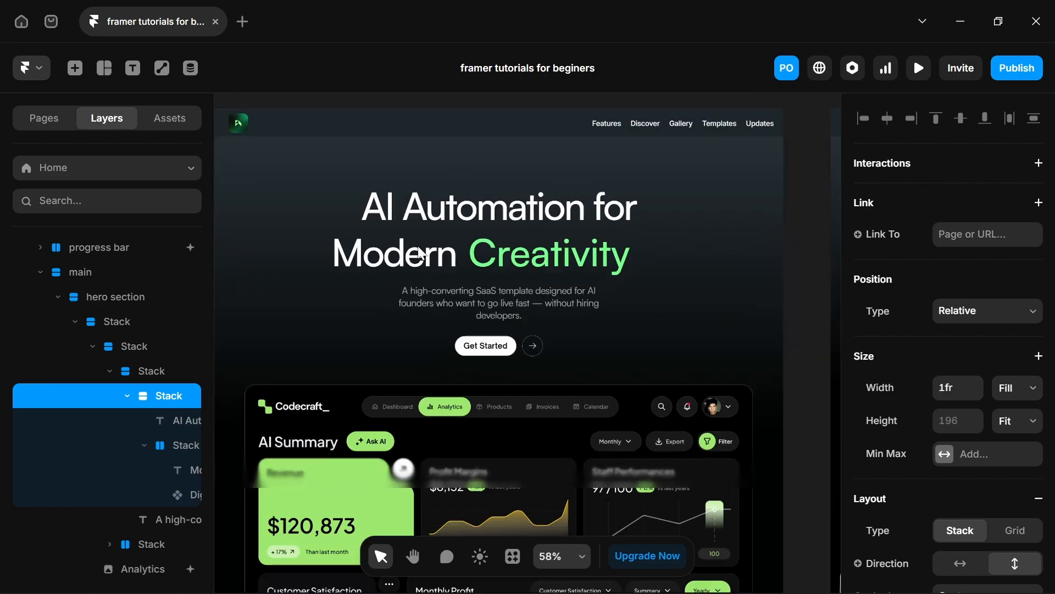
scroll(421, 254, up, 1)
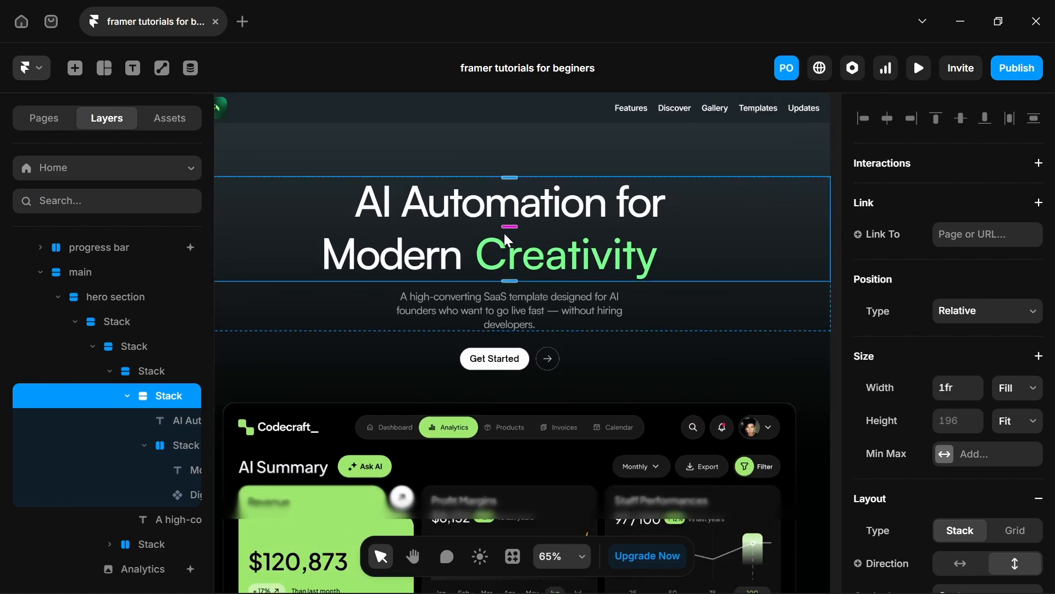
scroll(516, 307, down, 5)
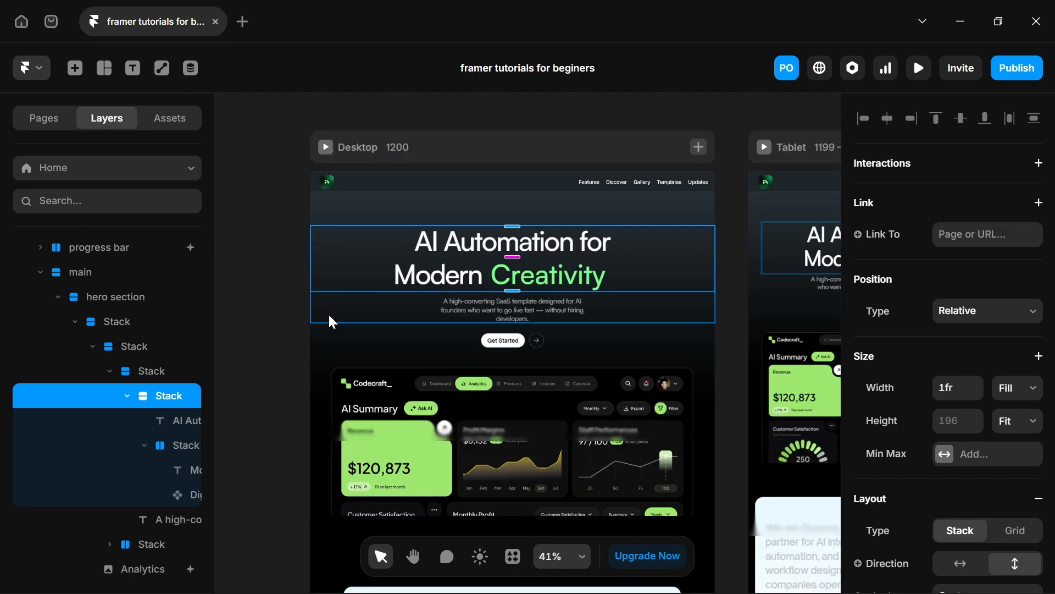
Draw a frame about 946 × 547 on the empty canvas beside the Home page's Desktop breakpoint.
drag(333, 322, 721, 287)
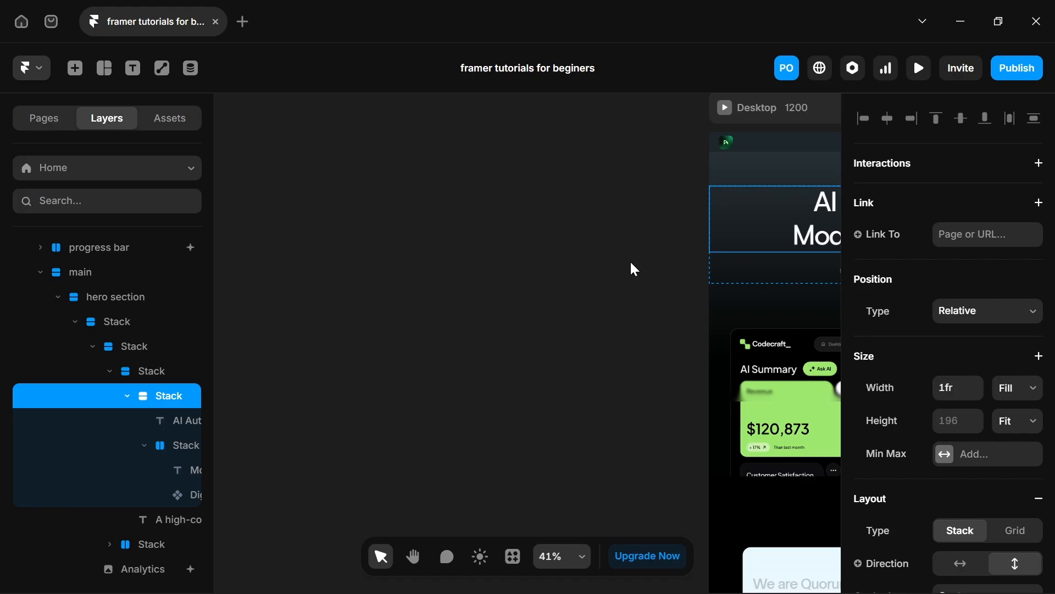
key(f)
drag(277, 182, 598, 367)
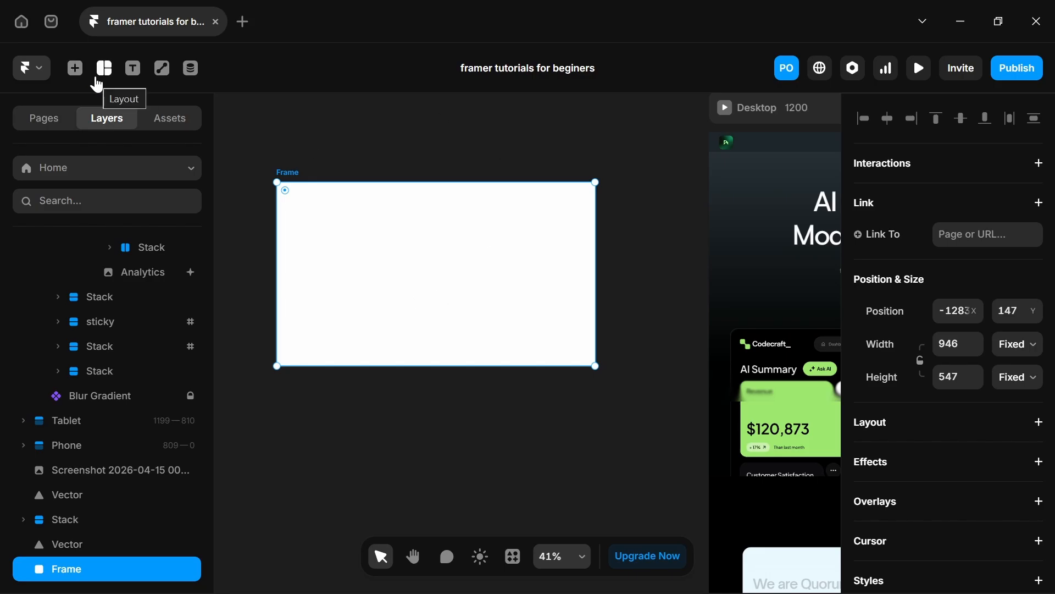
click(96, 78)
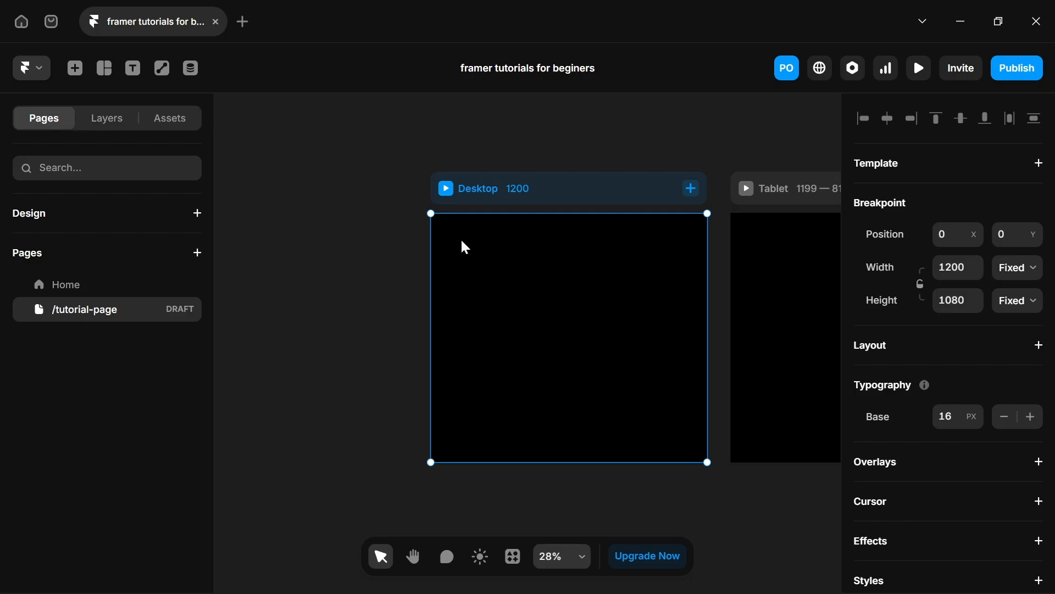
Draw a frame about 642 × 435 inside the /tutorial-page Desktop breakpoint and open its position type options.
key(f)
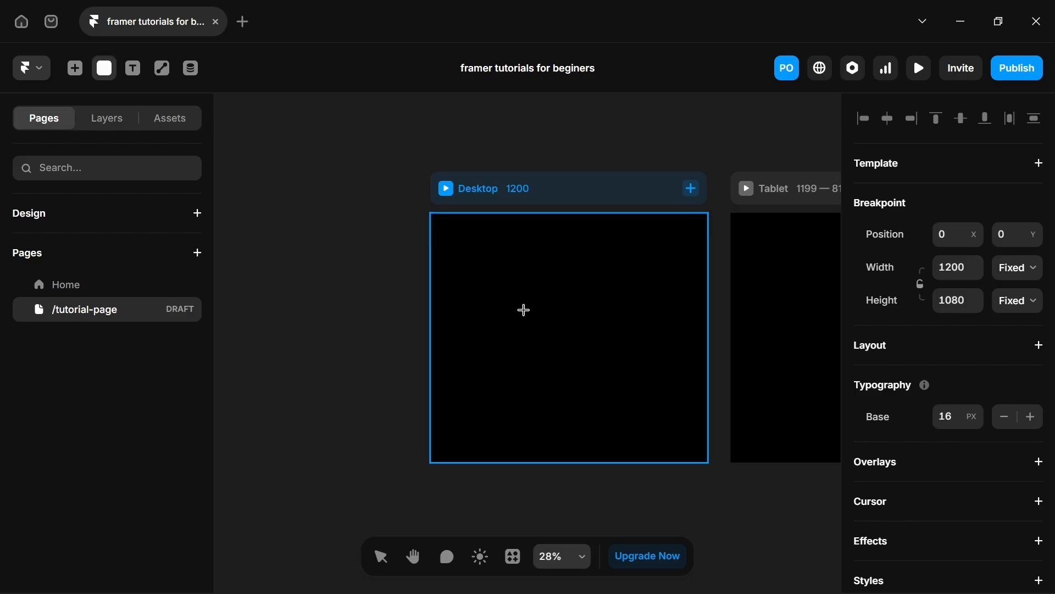
drag(509, 276, 656, 376)
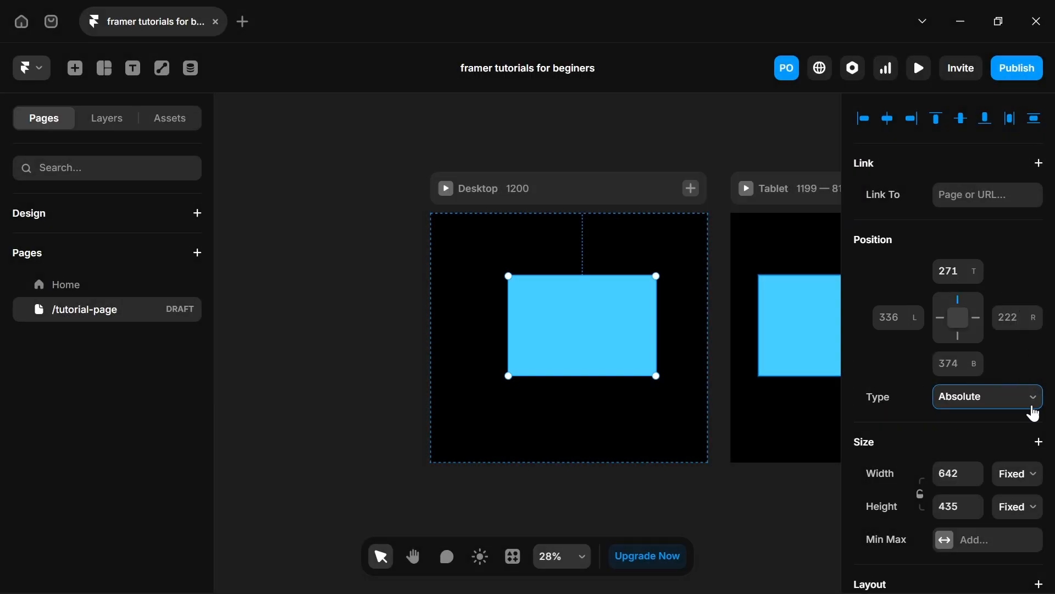
click(1029, 405)
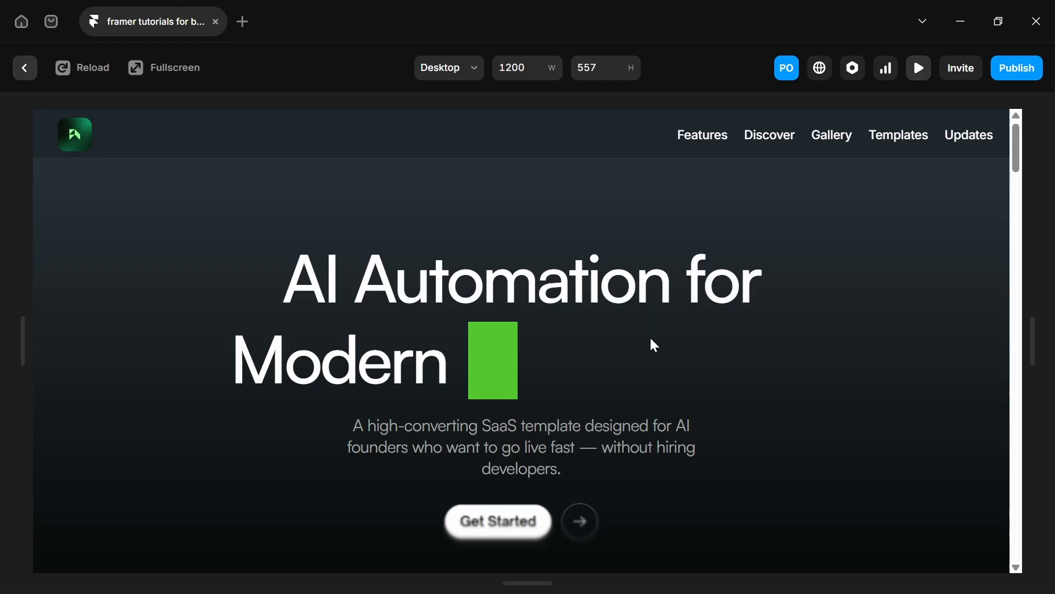
Examine the Home page's Desktop preview from the hero down to the "Ask a question" section.
scroll(636, 330, down, 10)
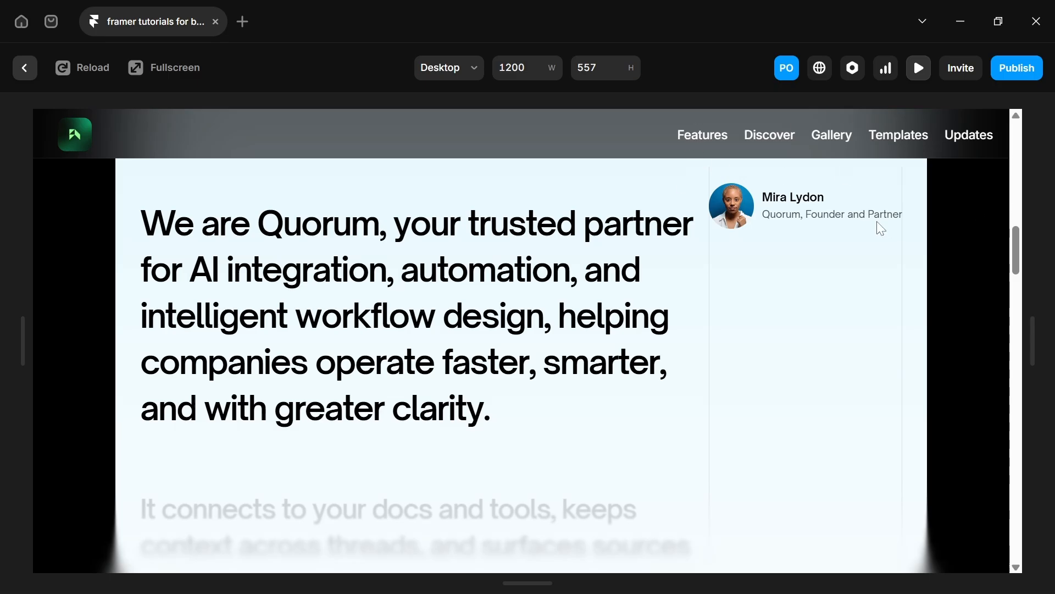
scroll(636, 208, down, 10)
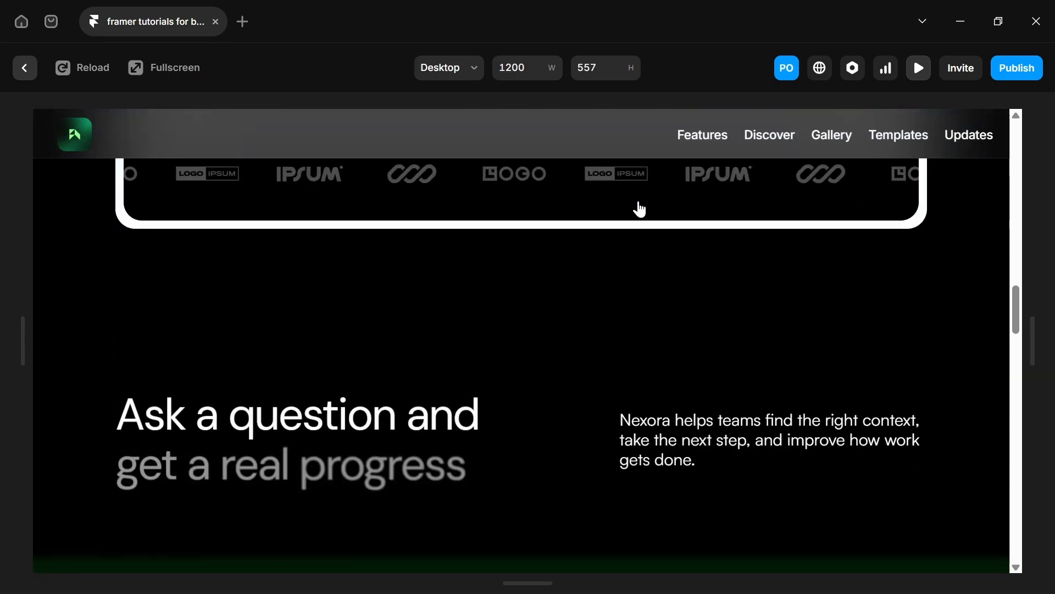
Examine the founder profile's scroll behavior beside the "We are Quorum" text in the Home page's Desktop preview.
scroll(753, 245, up, 5)
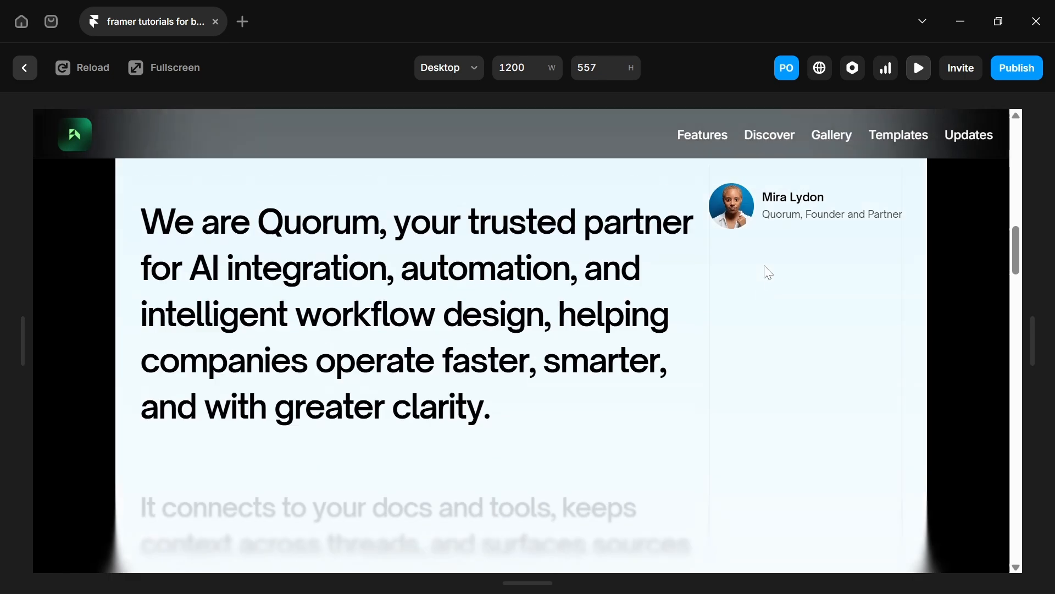
scroll(797, 213, down, 1)
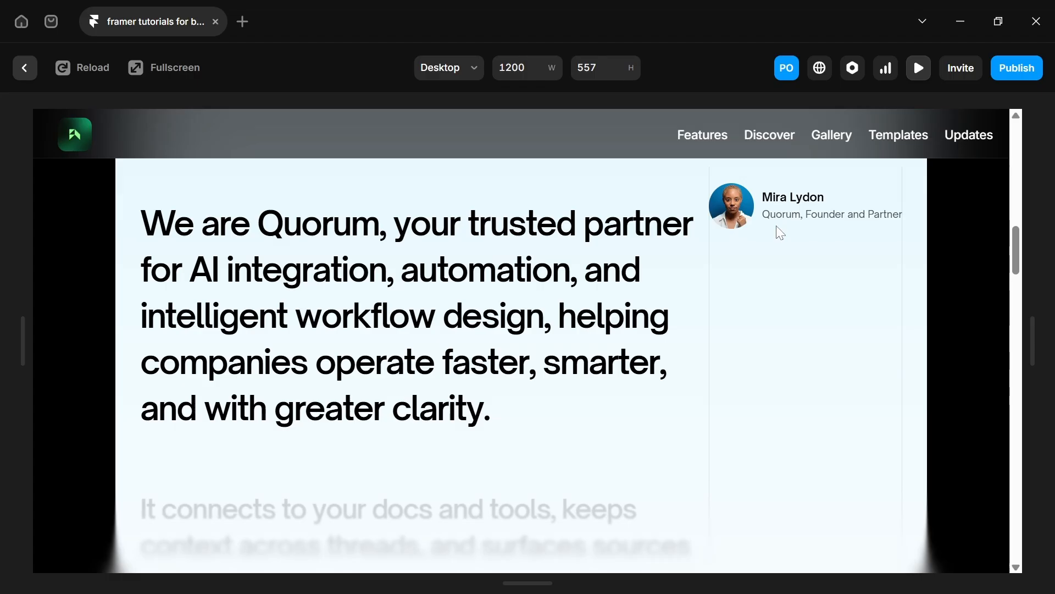
scroll(770, 209, down, 3)
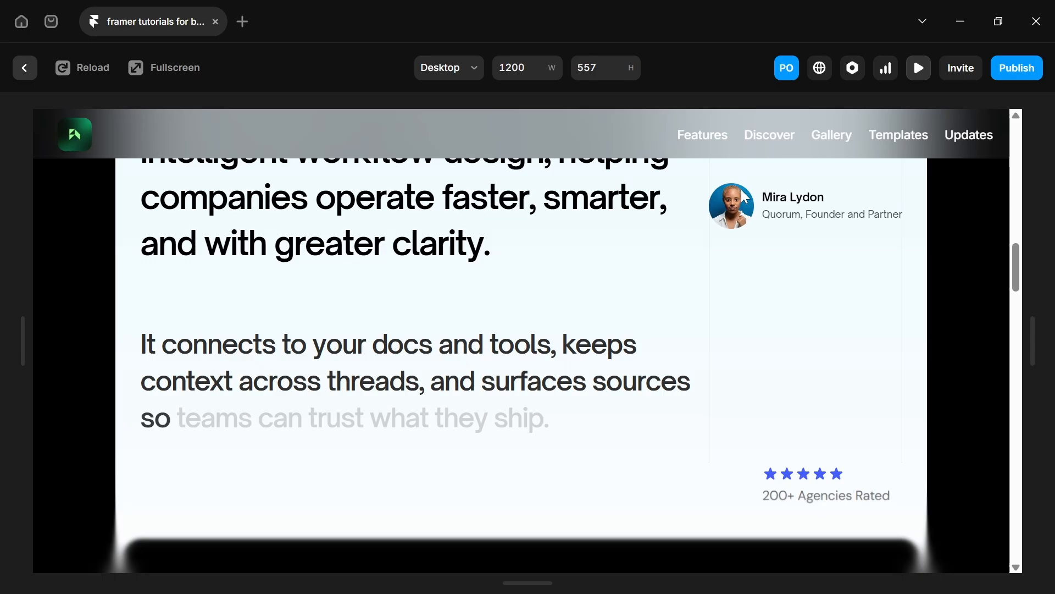
scroll(768, 255, down, 5)
scroll(768, 255, up, 3)
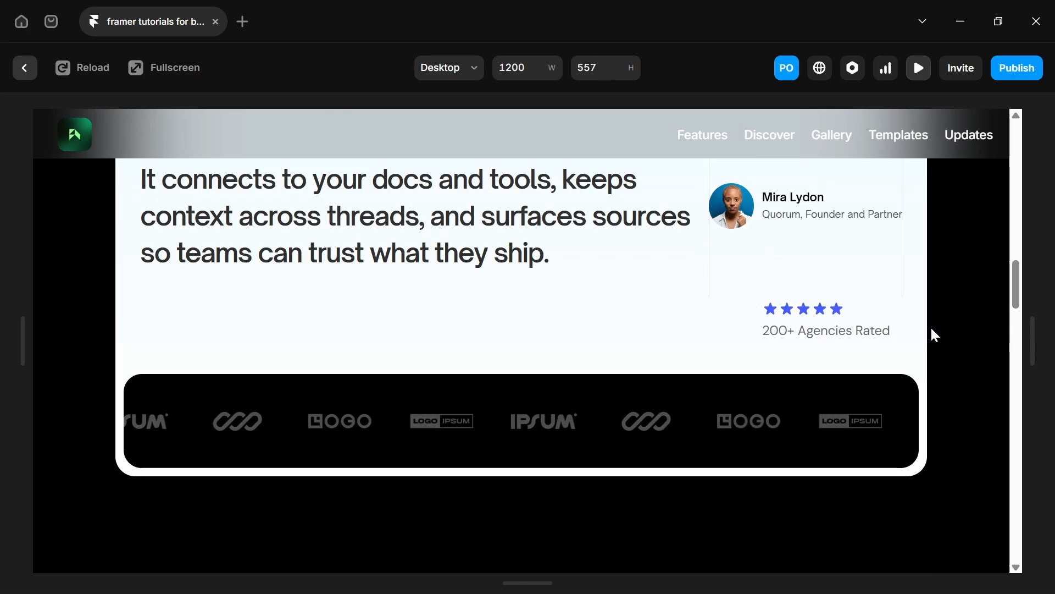
scroll(933, 334, down, 3)
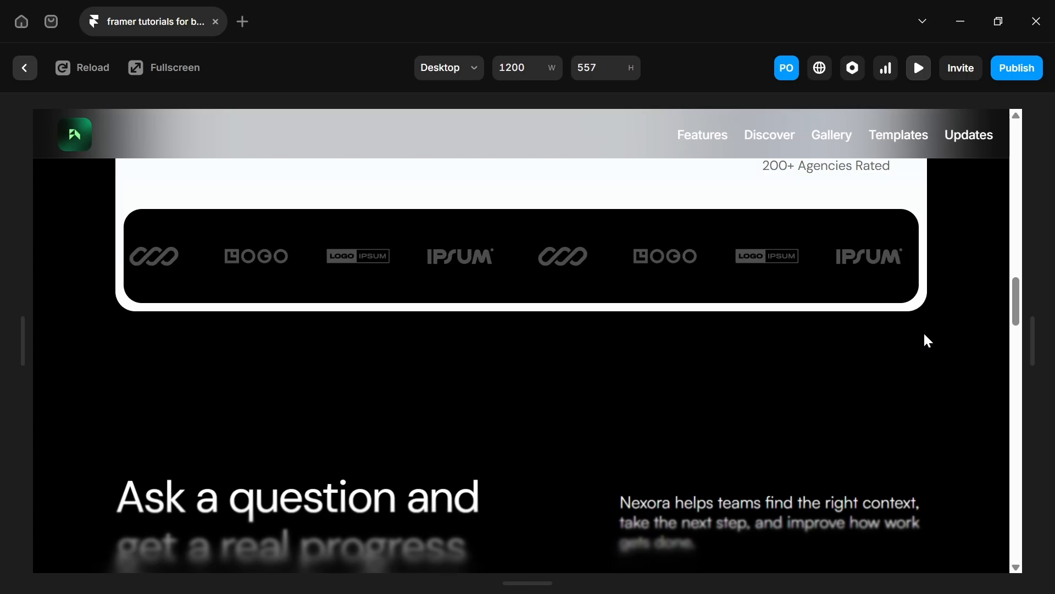
scroll(925, 336, up, 5)
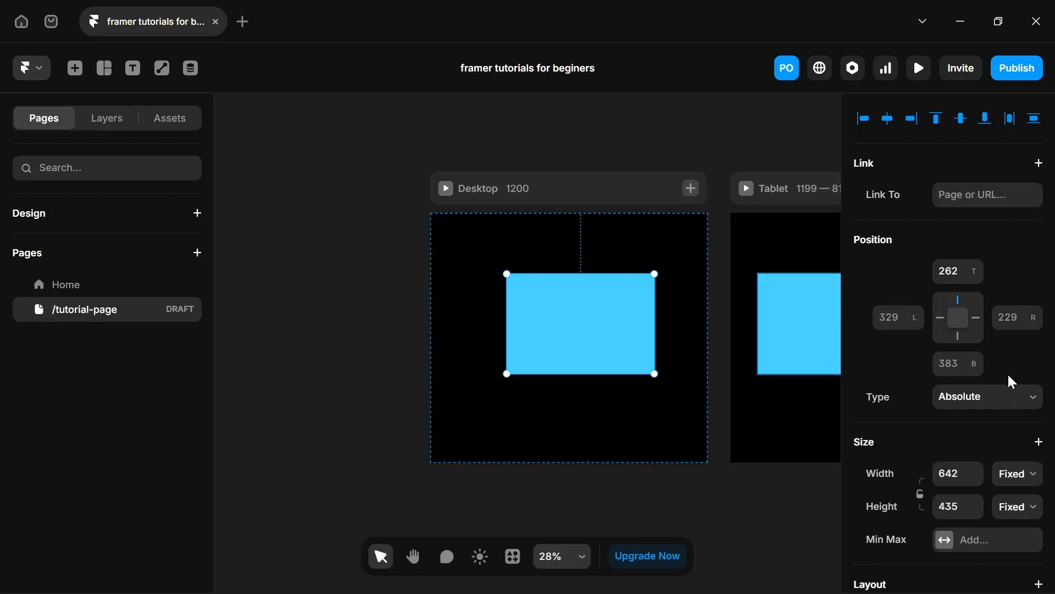
Check the blue frame's position type options and the properties of its parent Desktop breakpoint on /tutorial-page.
click(1007, 404)
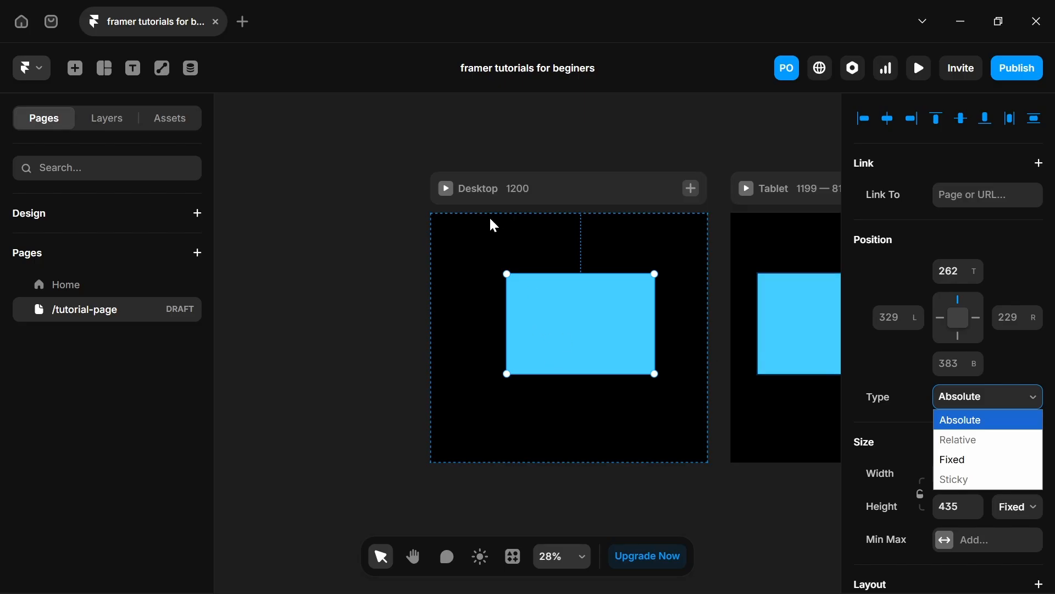
click(550, 194)
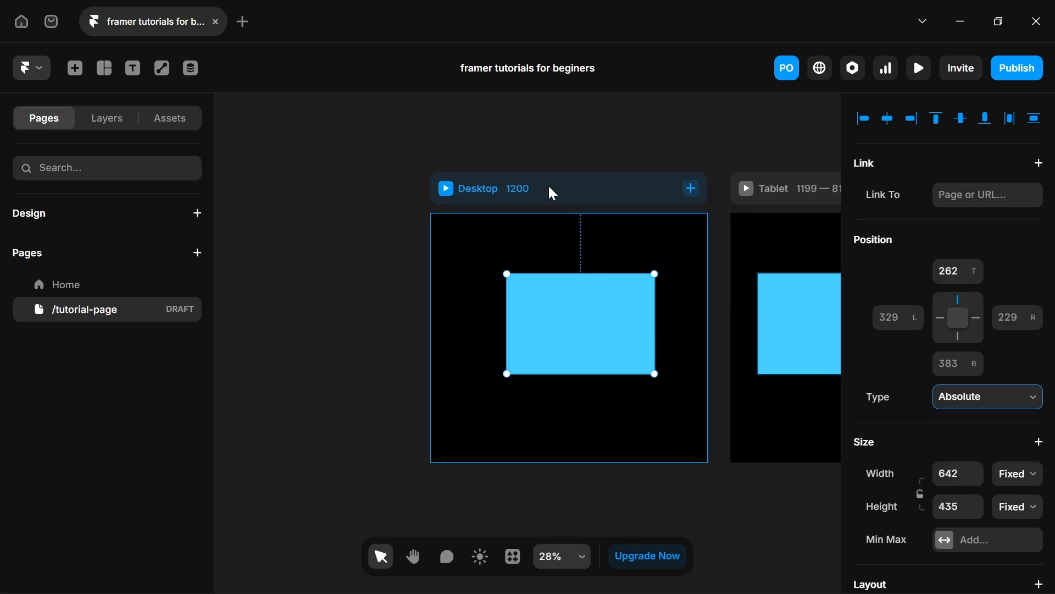
click(485, 191)
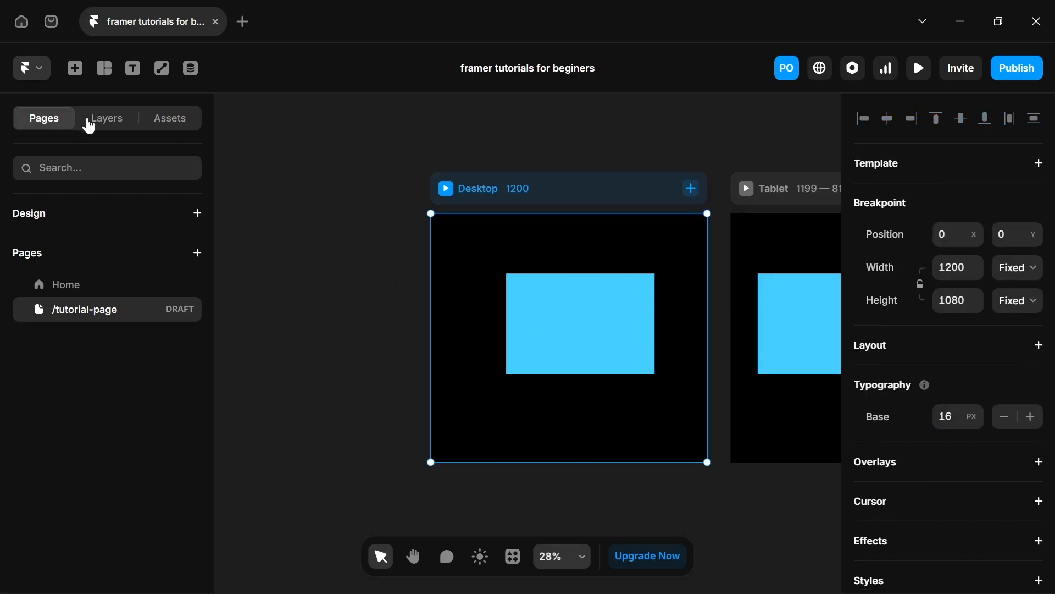
Move the blue frame to about 233 from the Desktop breakpoint's top and 279 from its left, and open its position type options.
click(573, 299)
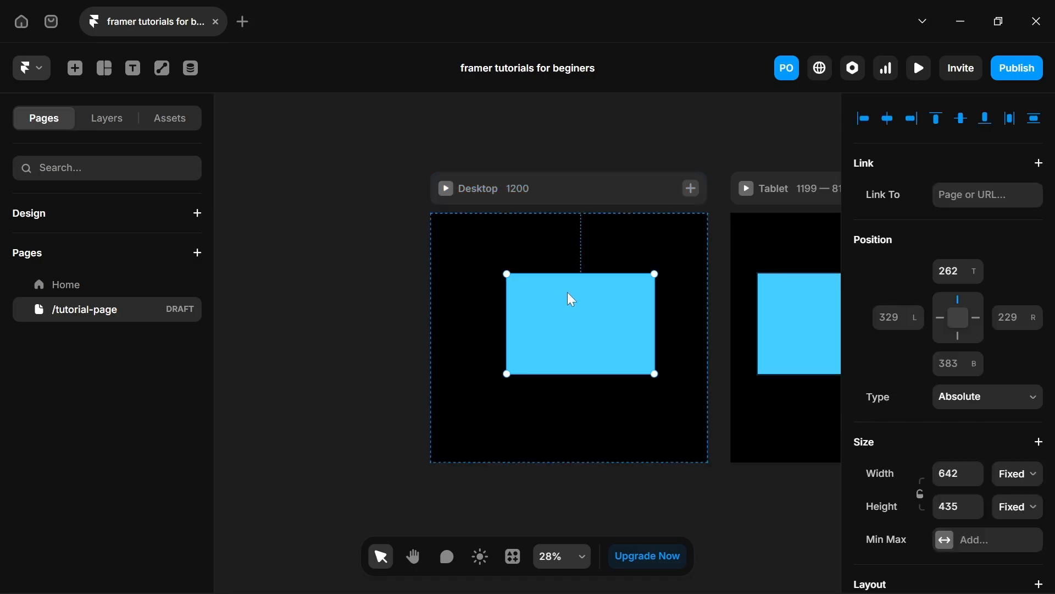
click(1014, 398)
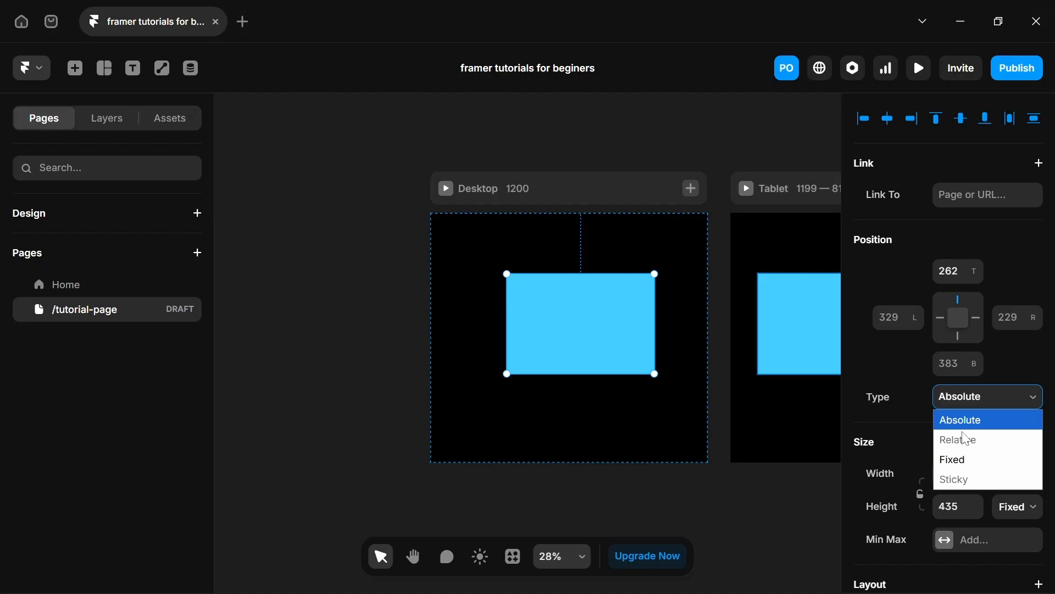
mouse_move(598, 344)
mouse_down()
mouse_move(513, 304)
mouse_move(615, 330)
mouse_move(669, 412)
mouse_move(594, 395)
mouse_move(570, 332)
mouse_move(532, 297)
mouse_move(543, 386)
mouse_move(586, 337)
mouse_up()
click(1016, 398)
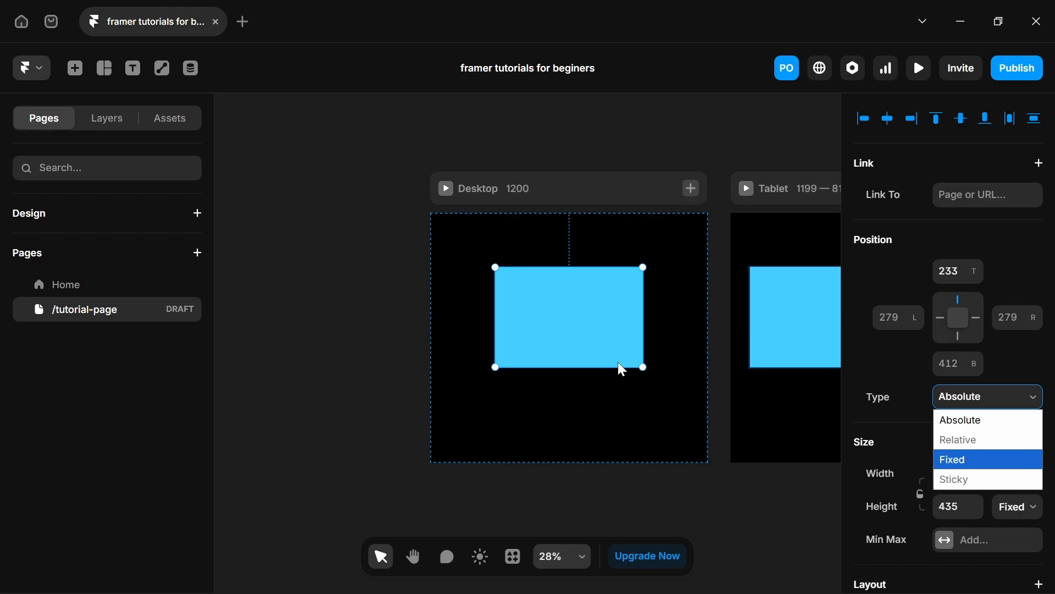
Check the Home page navigation bar's position type and examine its scroll behavior in the Desktop preview.
click(106, 295)
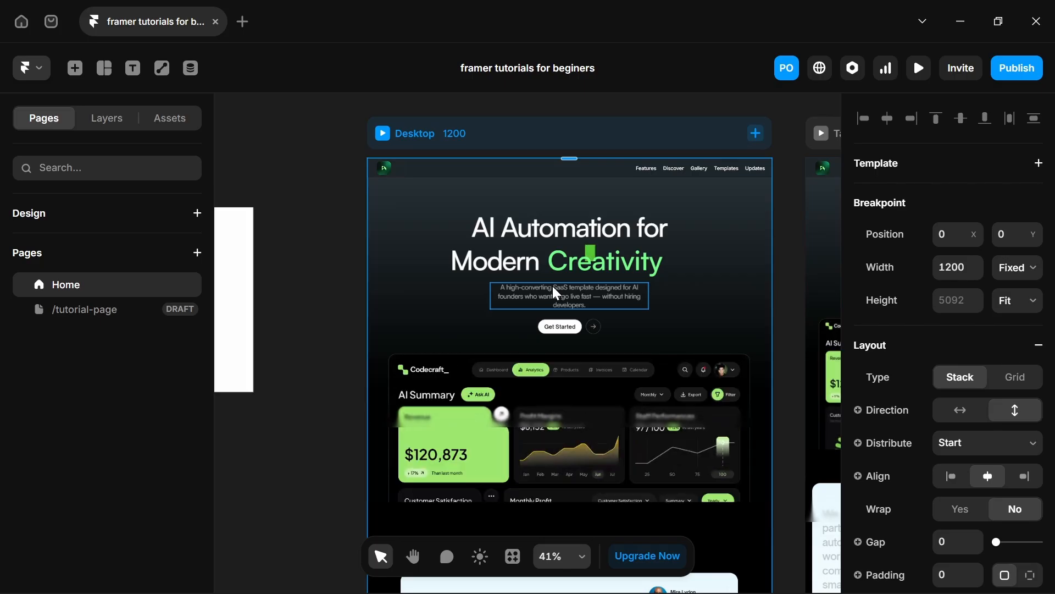
click(449, 164)
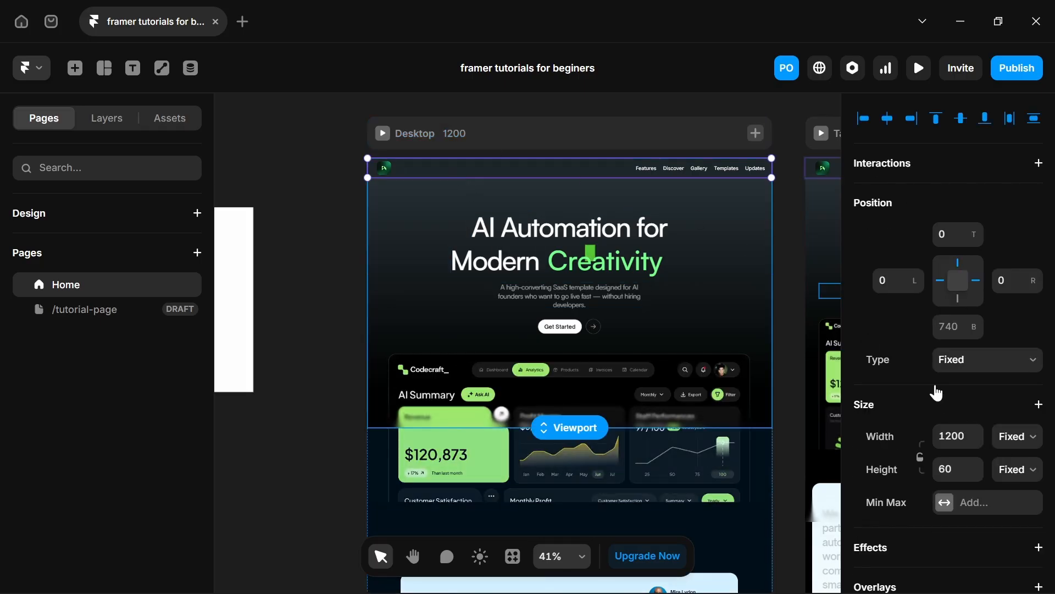
click(385, 135)
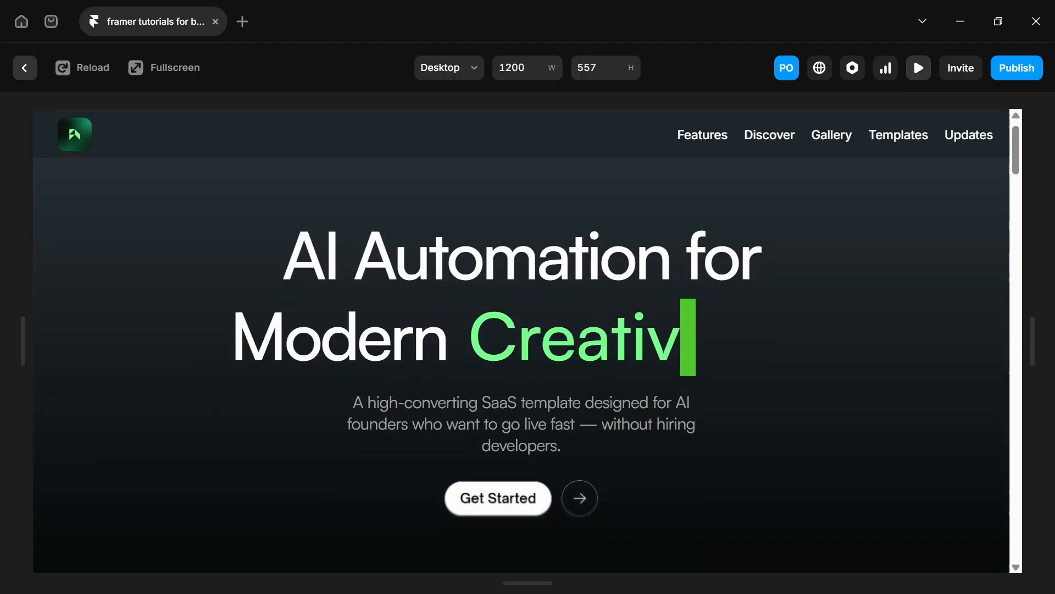
scroll(521, 341, down, 3)
scroll(249, 216, down, 5)
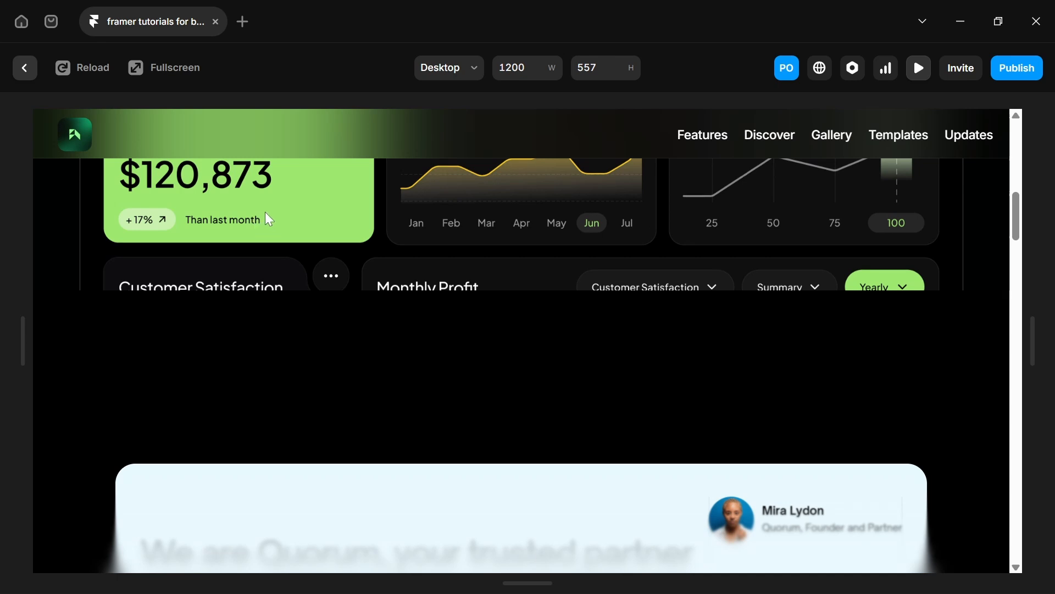
scroll(269, 219, down, 5)
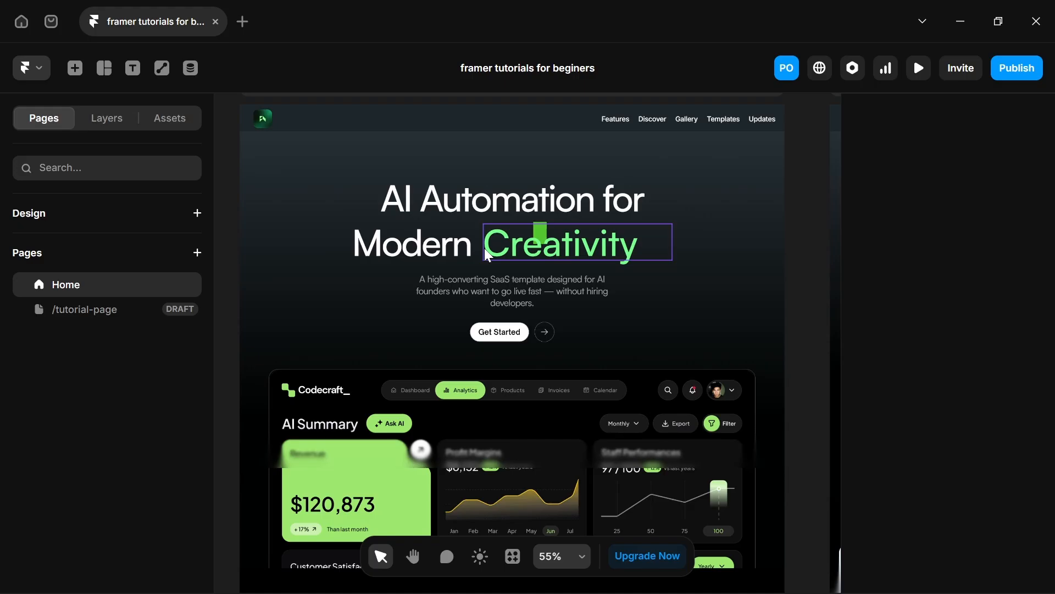
scroll(486, 253, down, 6)
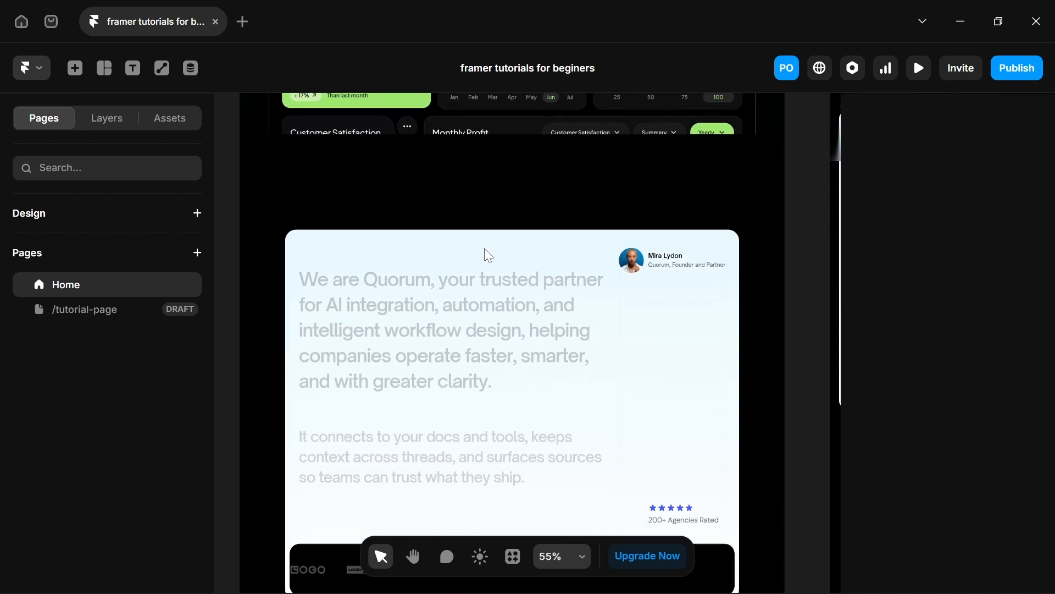
Inspect the Home, contact us and Tutorial texts on /tutorial-page and add a horizontal stack layout to the white frame holding them.
click(106, 313)
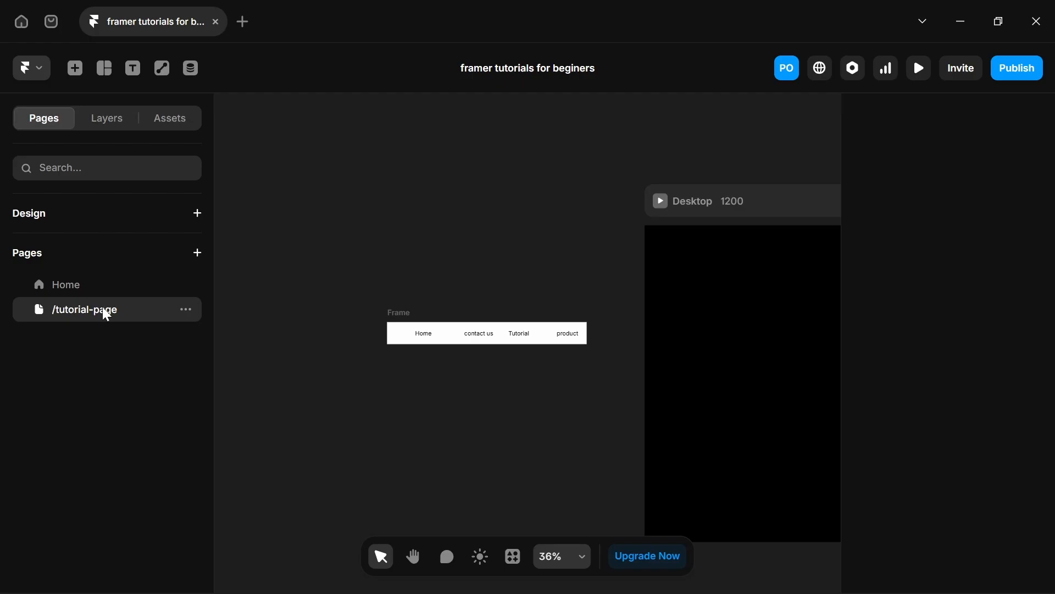
scroll(412, 366, up, 5)
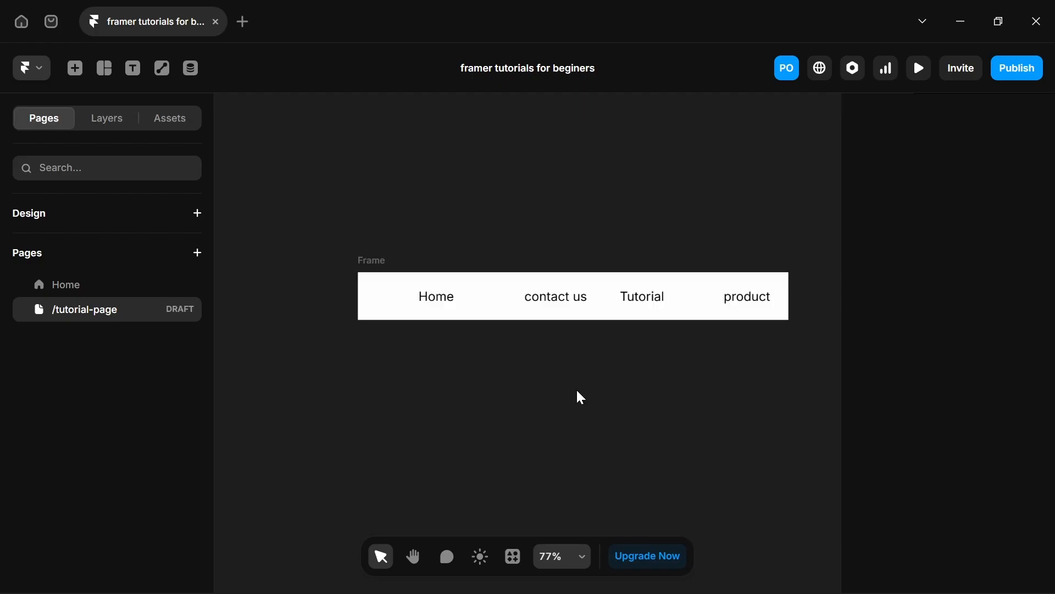
click(438, 305)
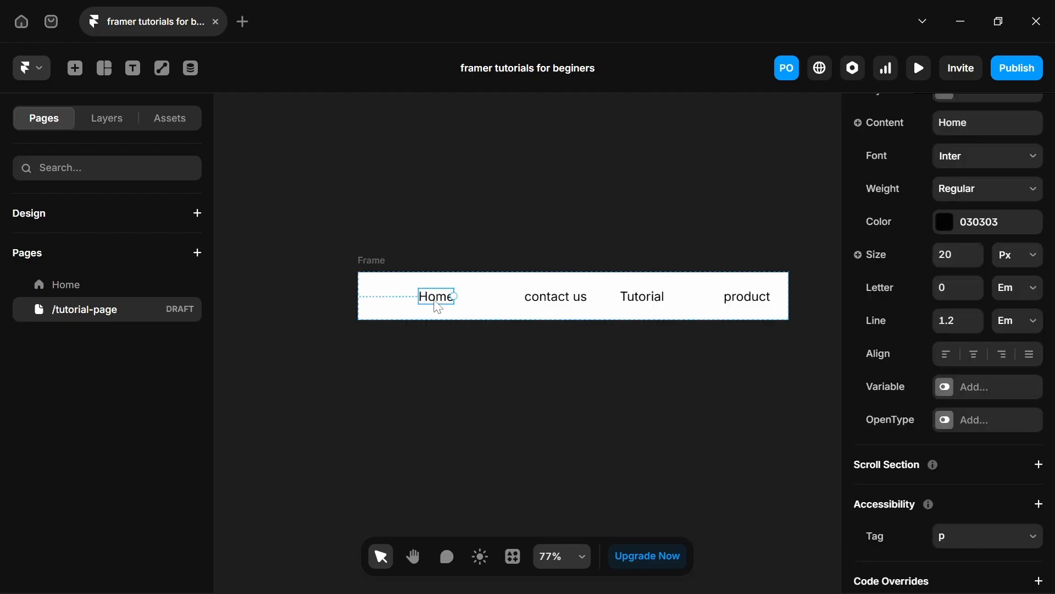
click(565, 306)
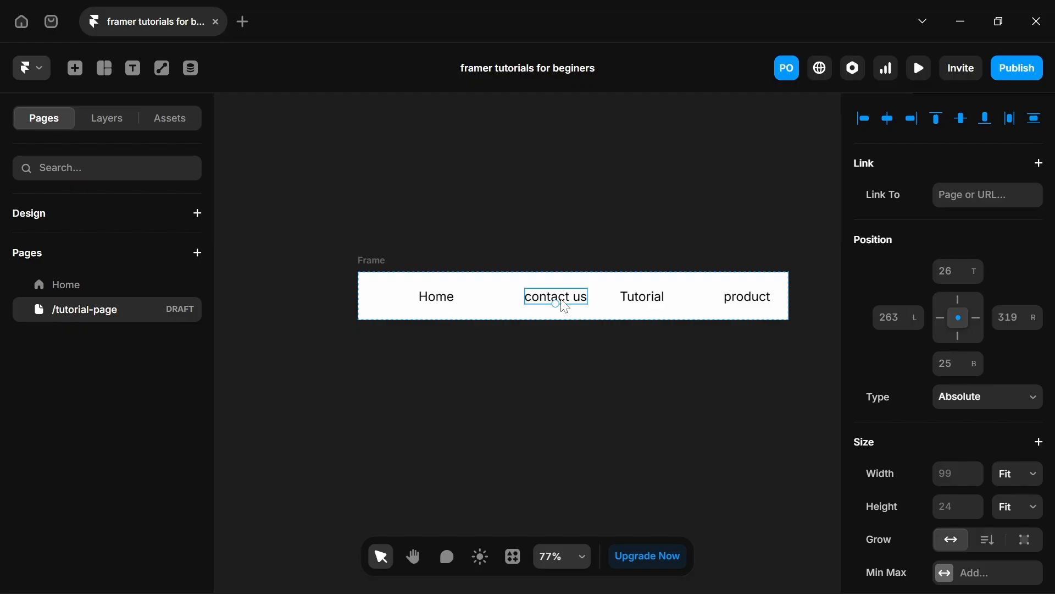
click(642, 302)
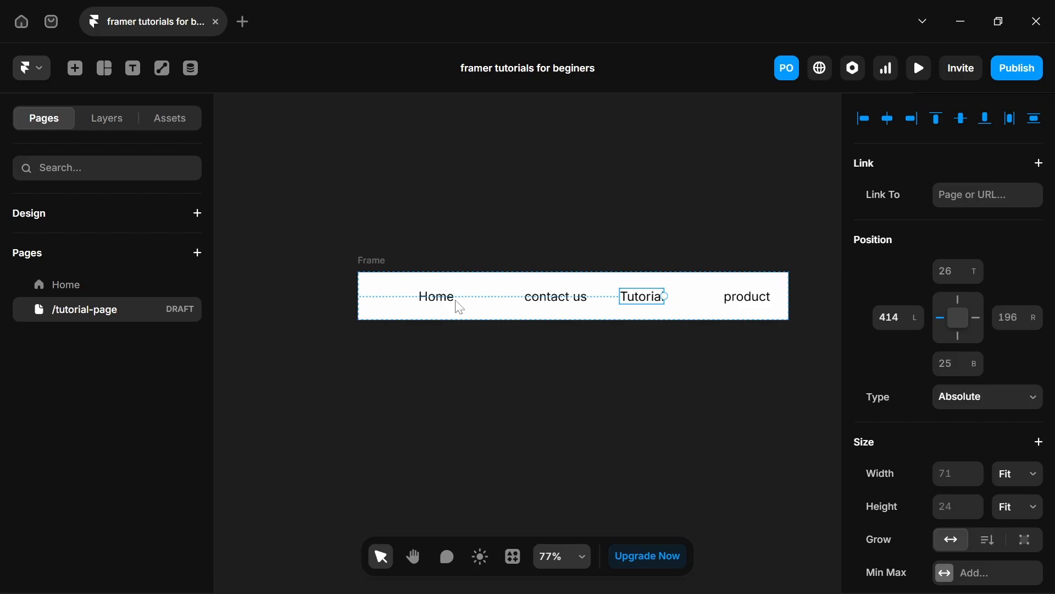
click(369, 278)
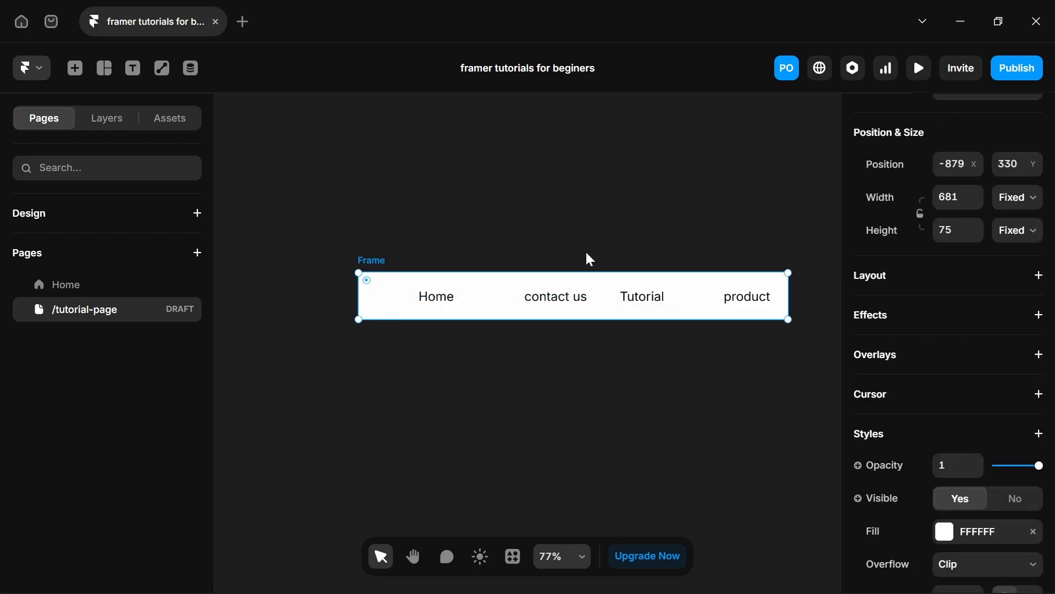
click(911, 280)
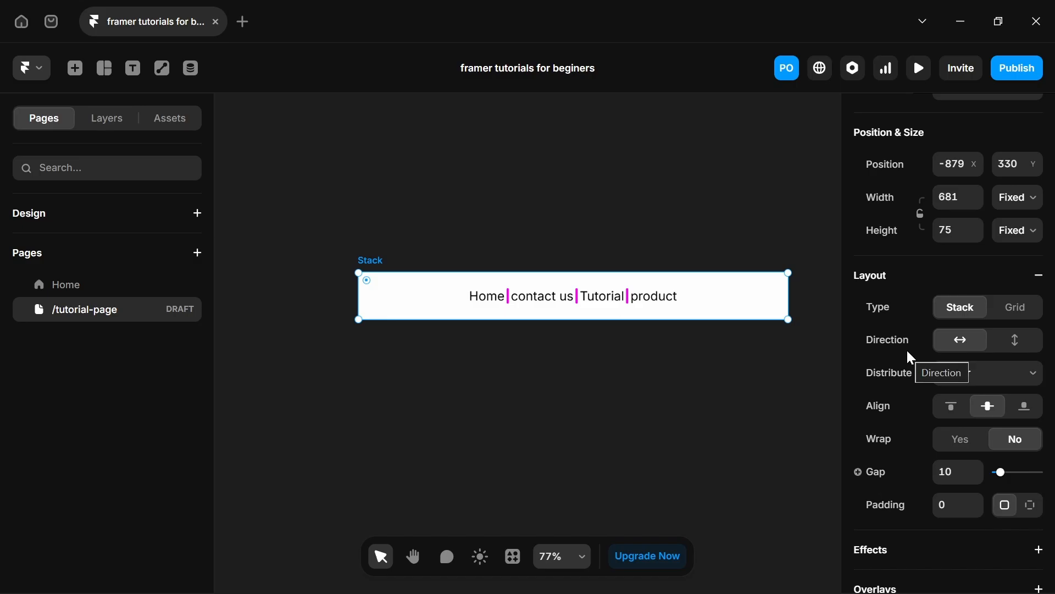
Try the vertical direction on the navigation stack and return it to horizontal.
click(1021, 342)
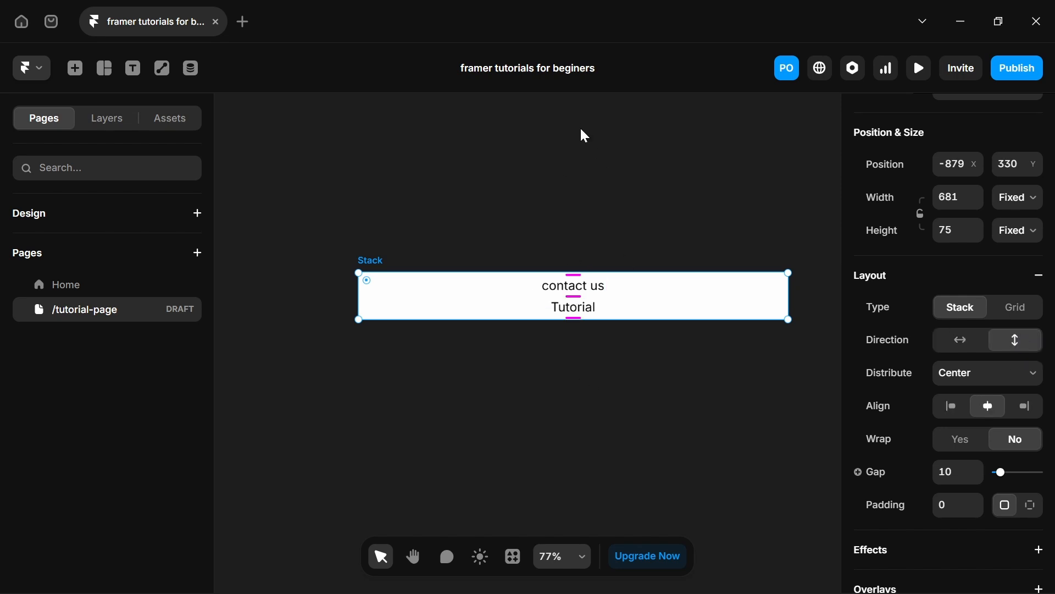
scroll(593, 386, up, 3)
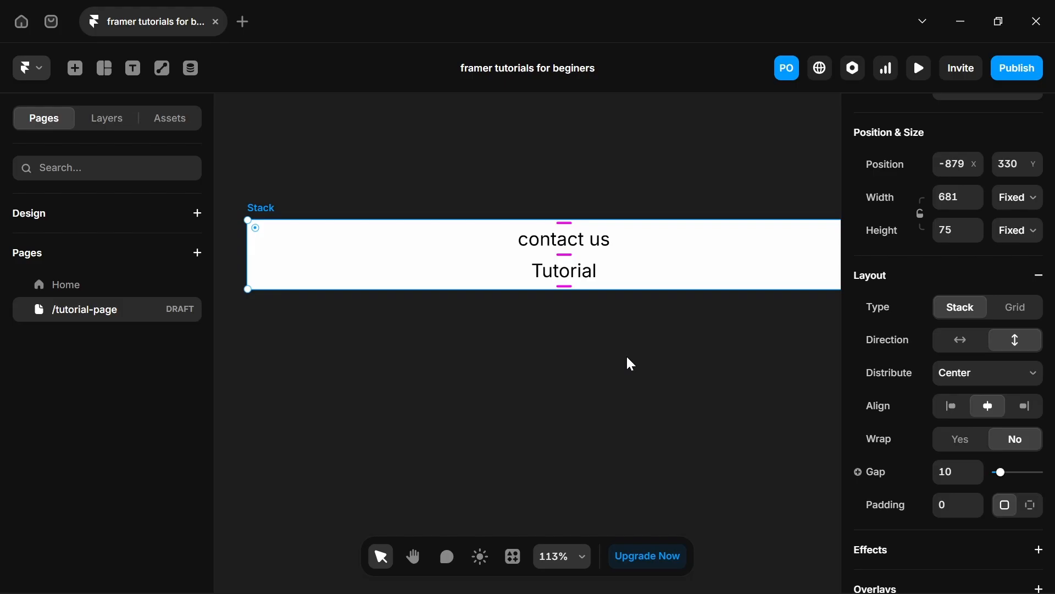
click(961, 342)
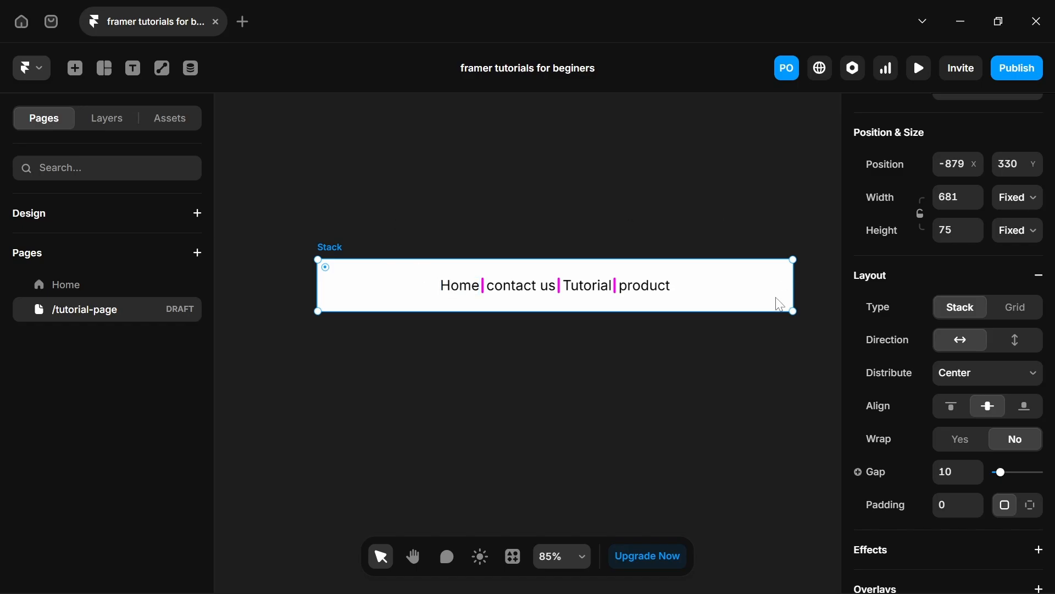
Try the Start and End distributions on the navigation stack and set it back to Center.
click(986, 378)
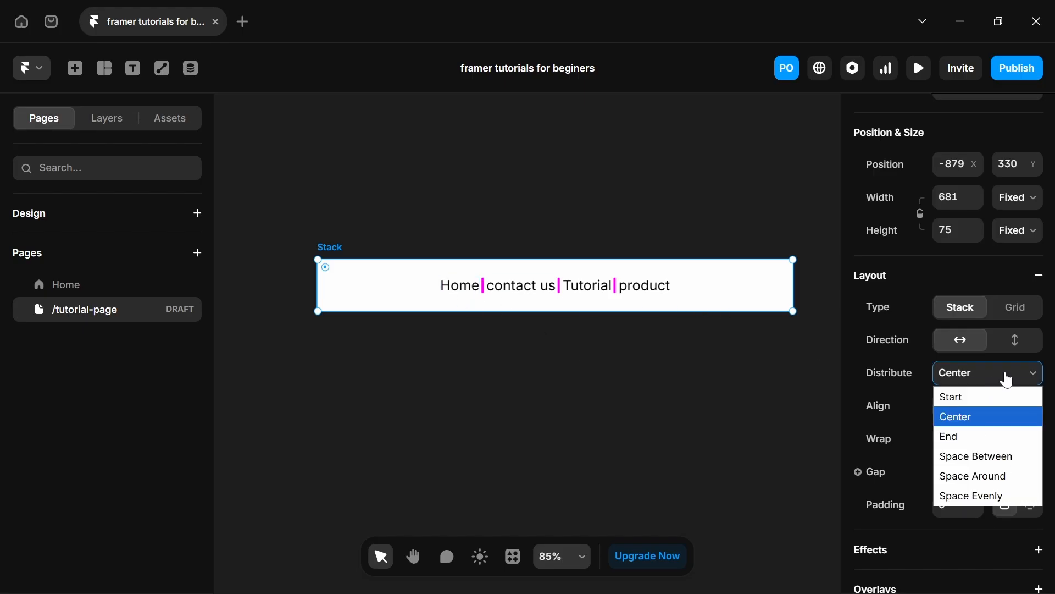
click(975, 397)
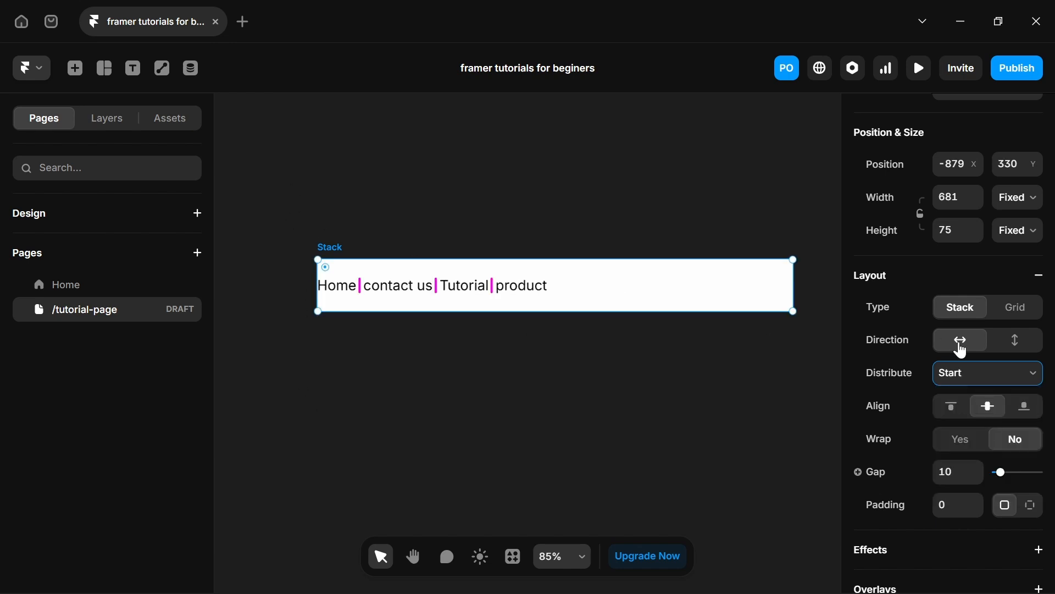
click(965, 372)
click(962, 436)
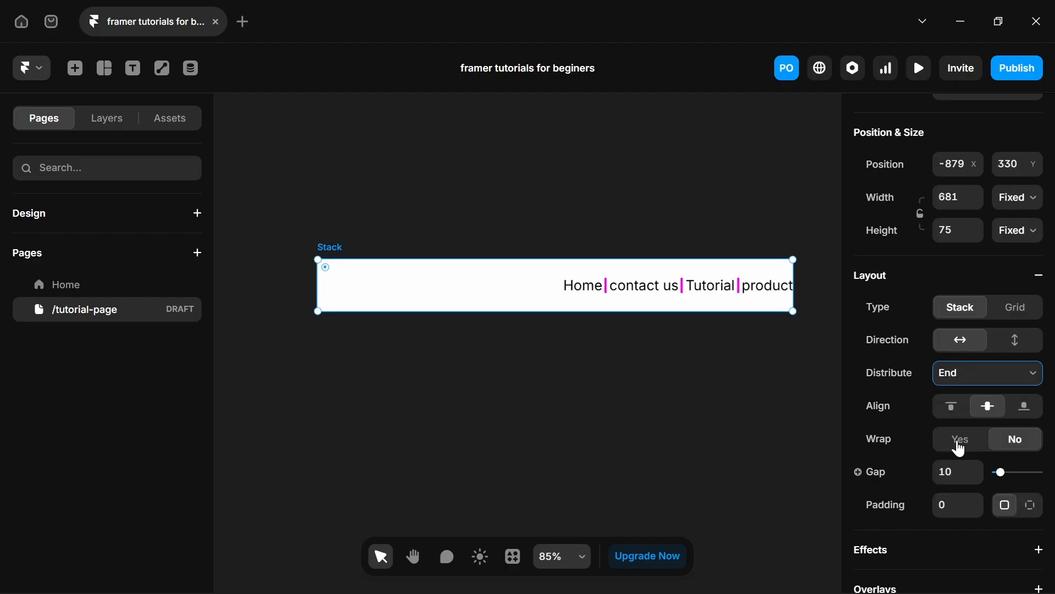
click(1025, 373)
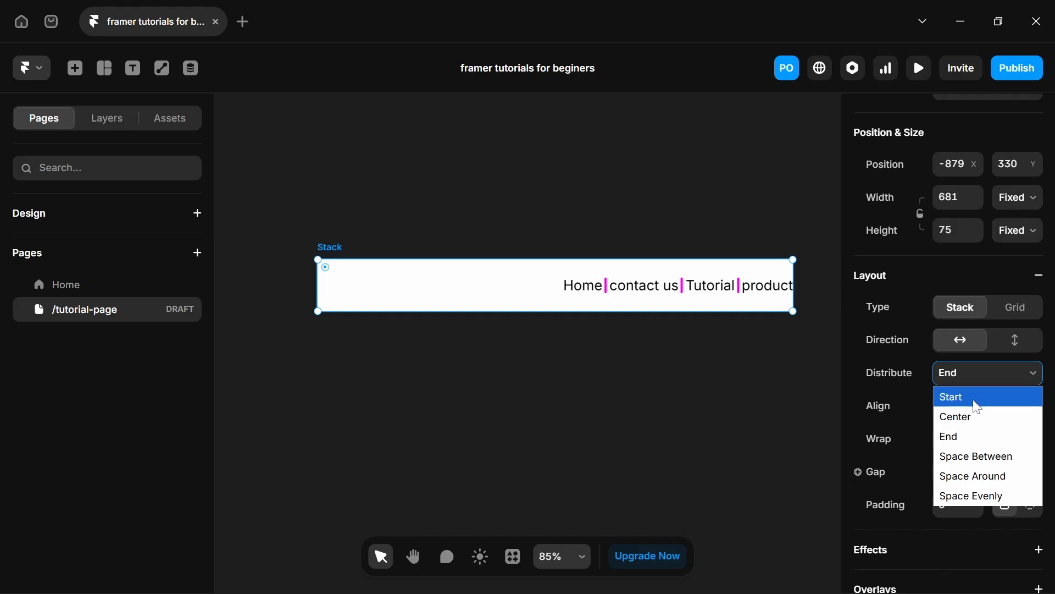
click(961, 426)
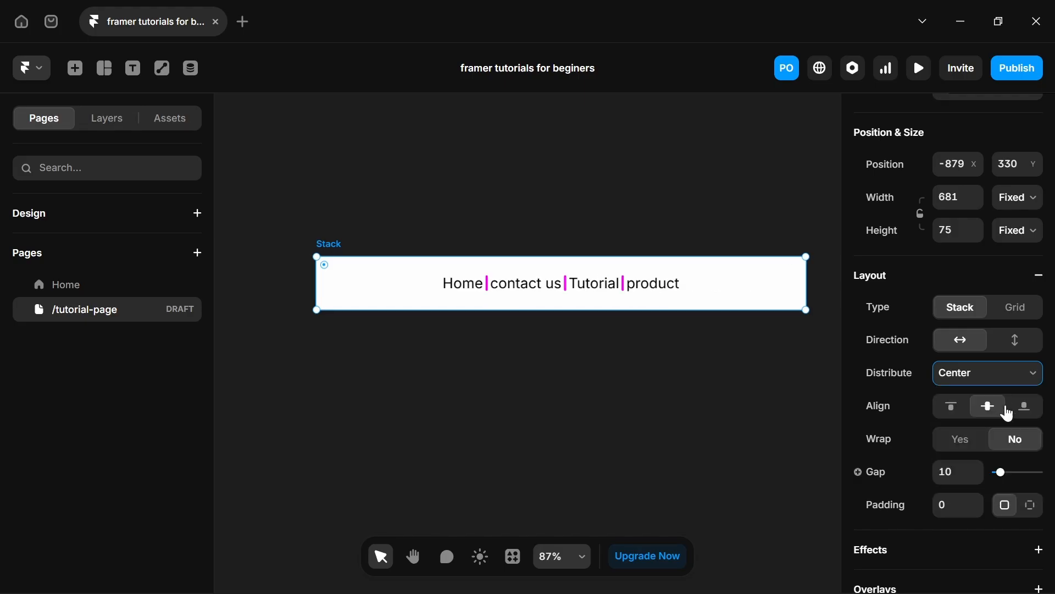
Try aligning the navigation stack's items to the top edge and return them to center alignment.
click(951, 418)
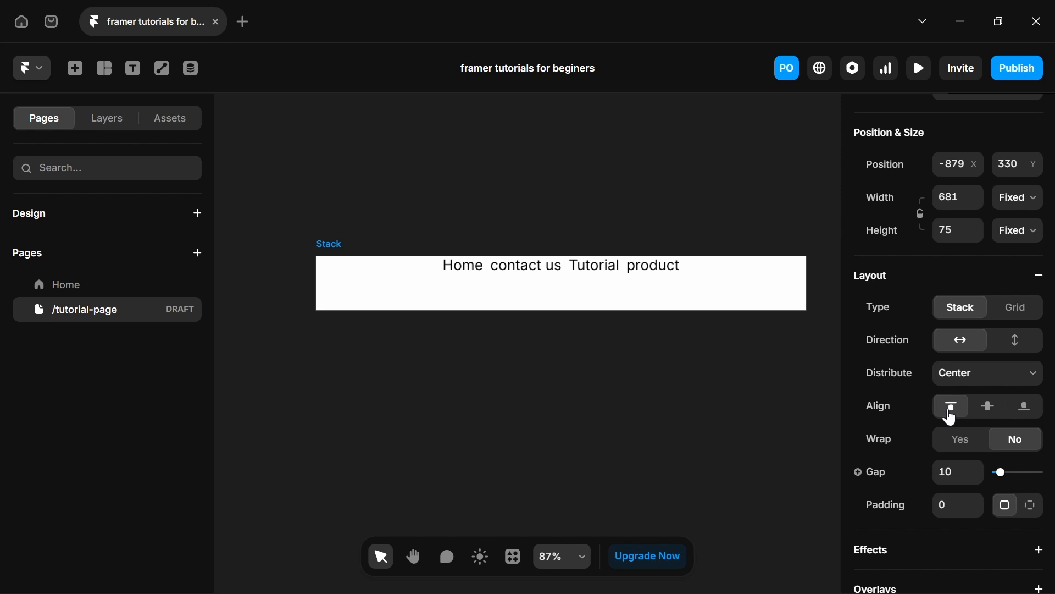
click(987, 411)
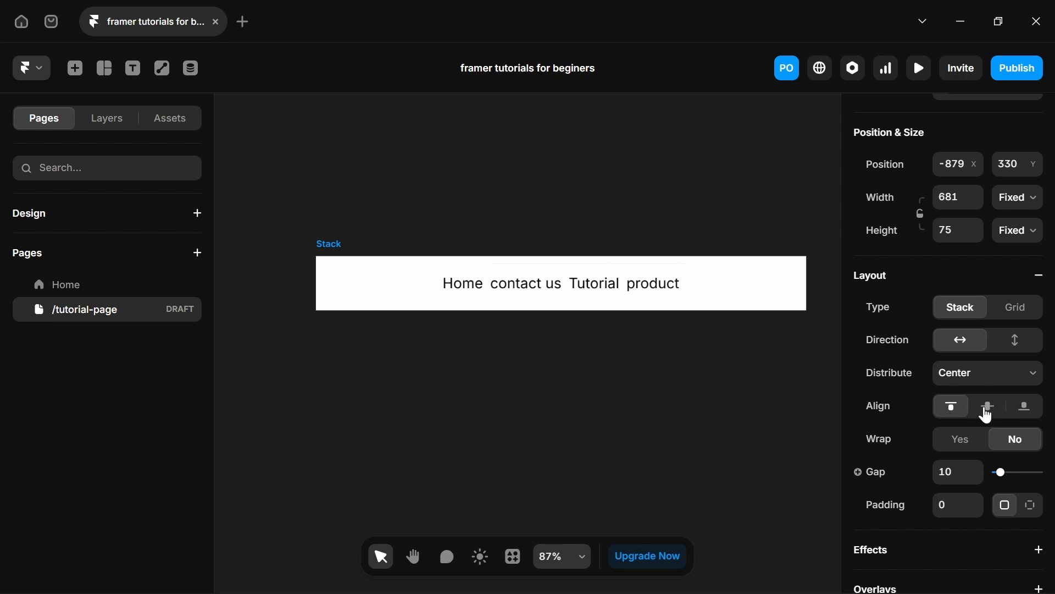
Try bottom-edge alignment on the navigation stack, return it to center, and adjust the gap between its items to 12.
click(1026, 417)
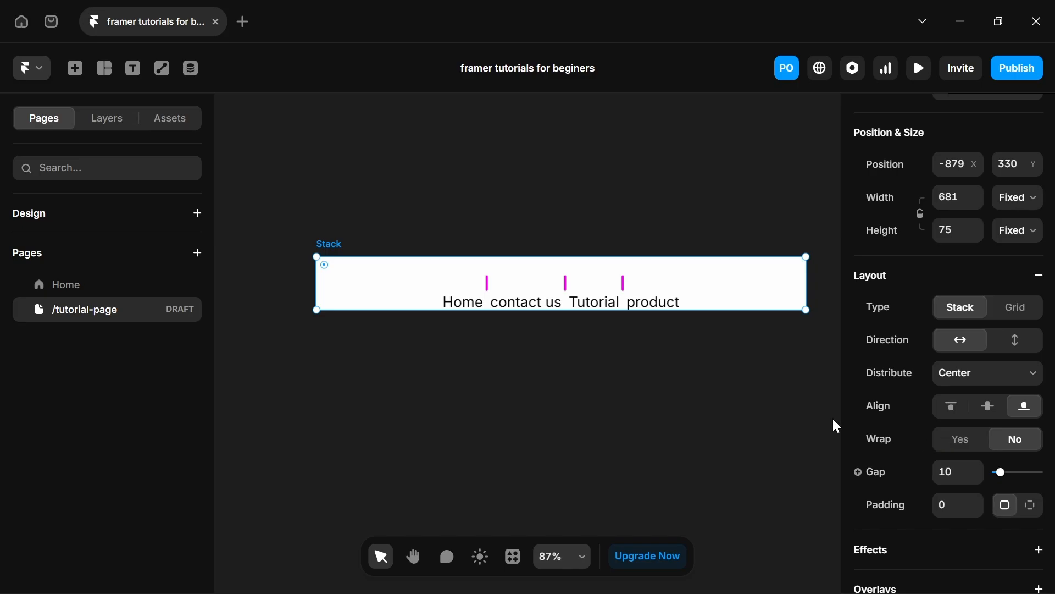
click(994, 411)
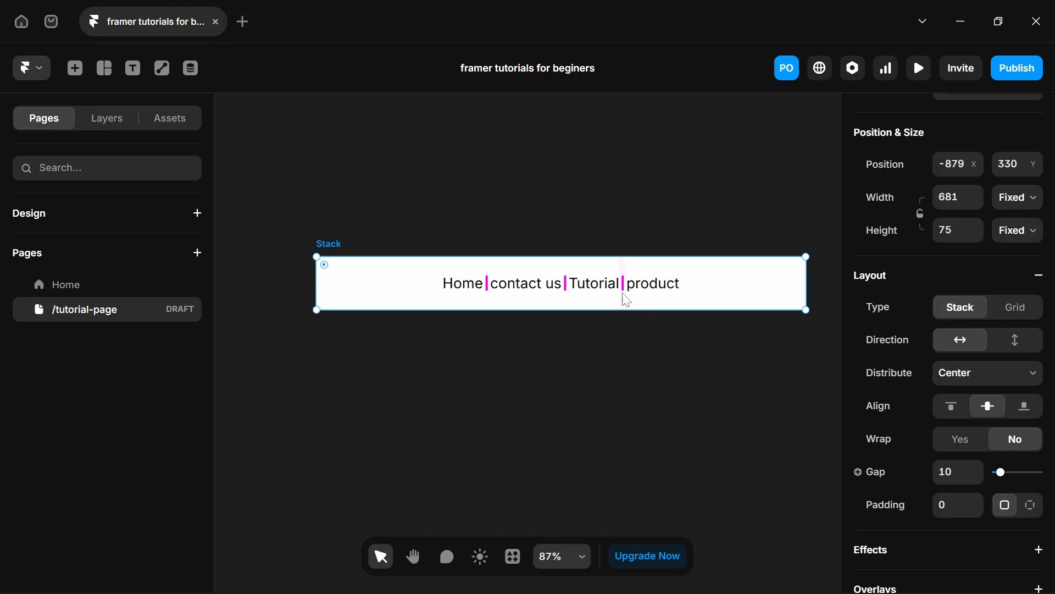
drag(620, 289, 669, 338)
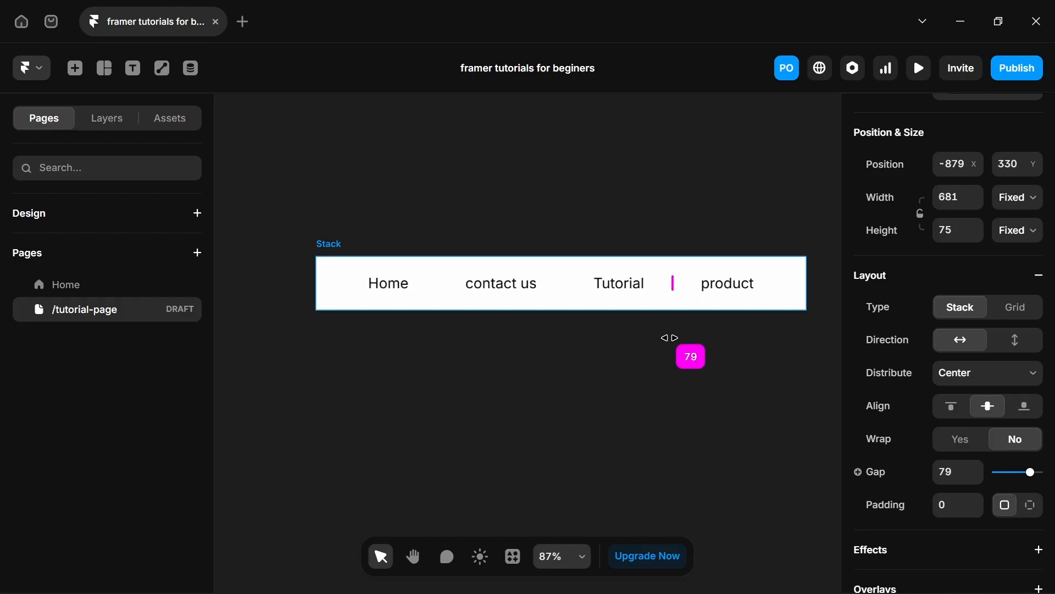
drag(670, 337, 670, 343)
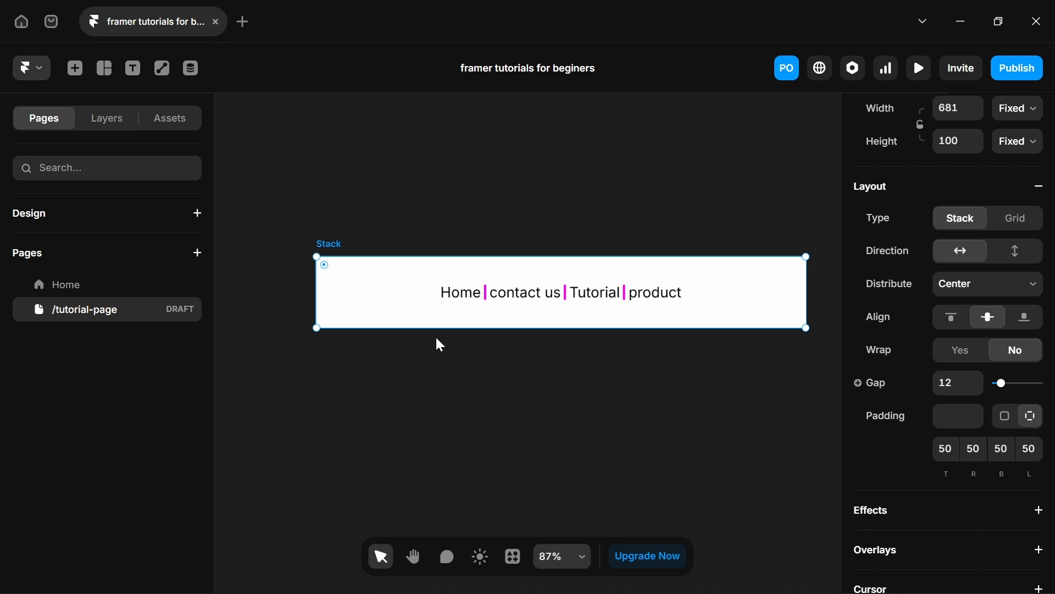
Preview the Home page at a width of 1230, then close the preview and open /tutorial-page.
scroll(438, 341, down, 5)
scroll(441, 345, right, 2)
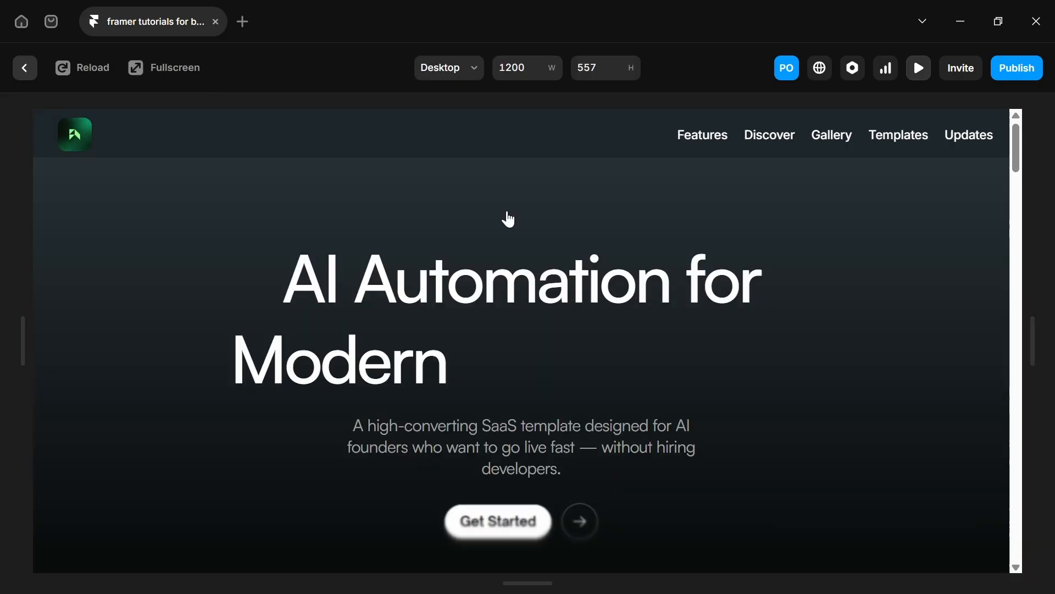
drag(1017, 342, 1048, 382)
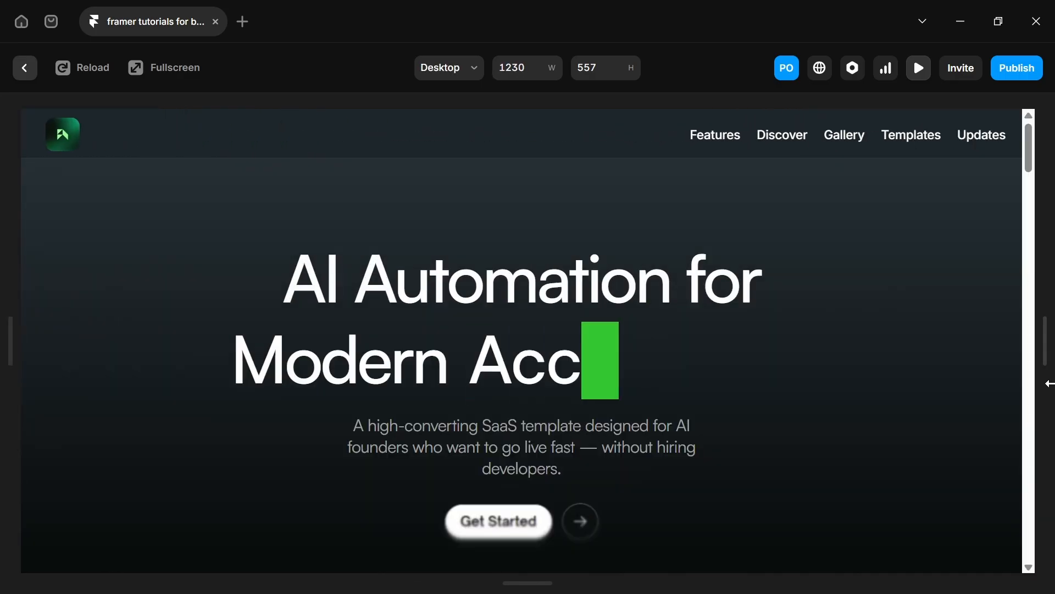
click(25, 68)
click(92, 311)
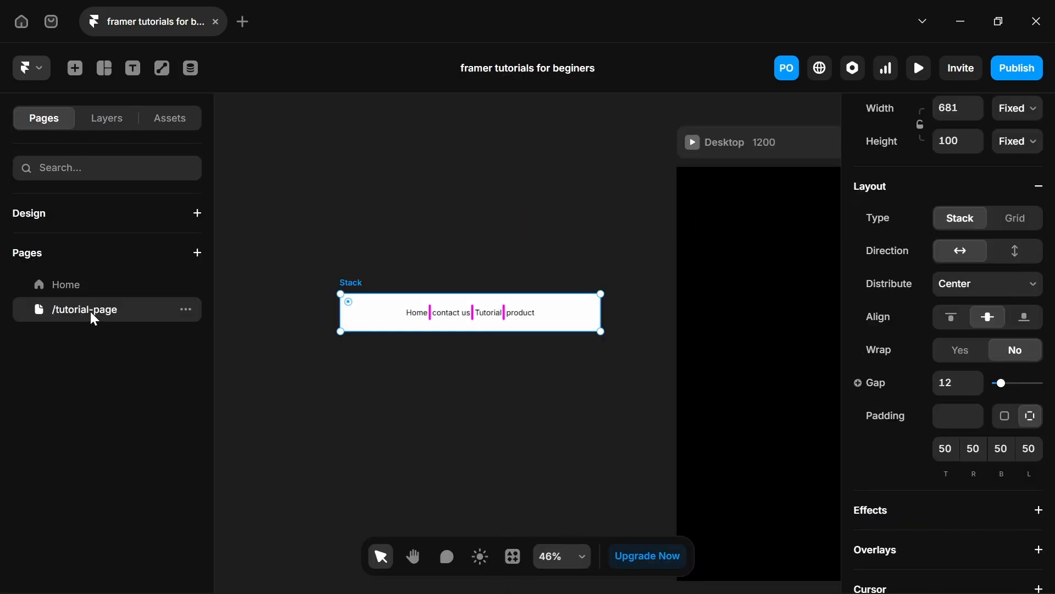
Draw a frame about 701 by 527 inside the Desktop breakpoint of /tutorial-page.
scroll(547, 377, right, 5)
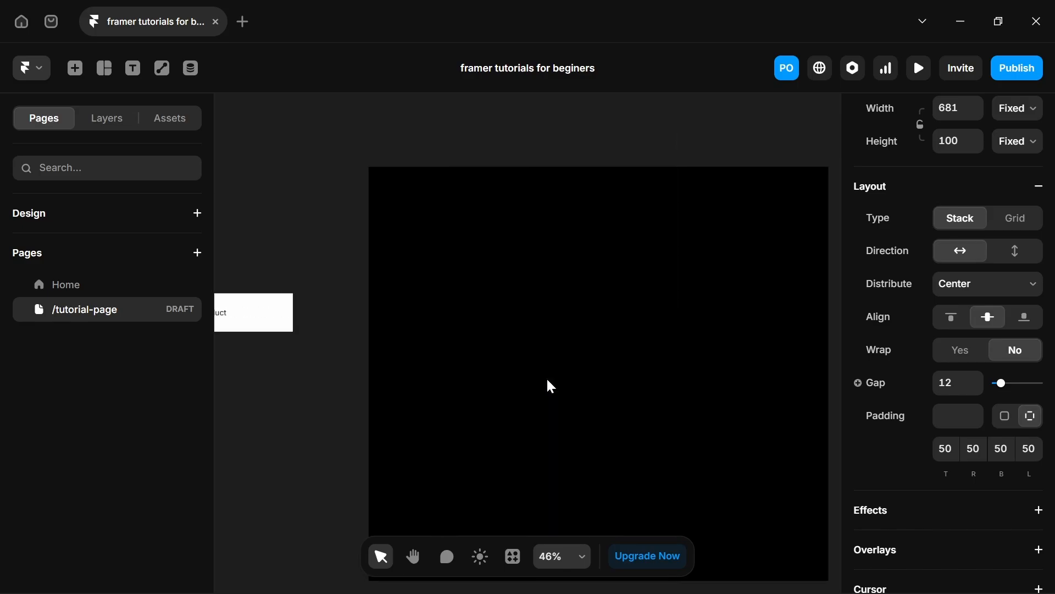
key(f)
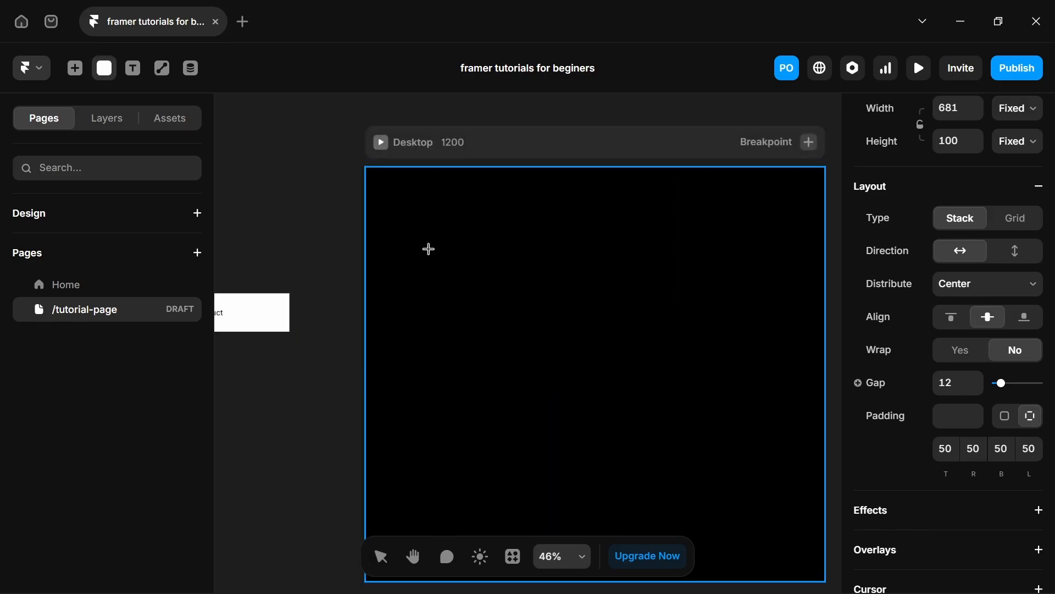
drag(429, 249, 698, 450)
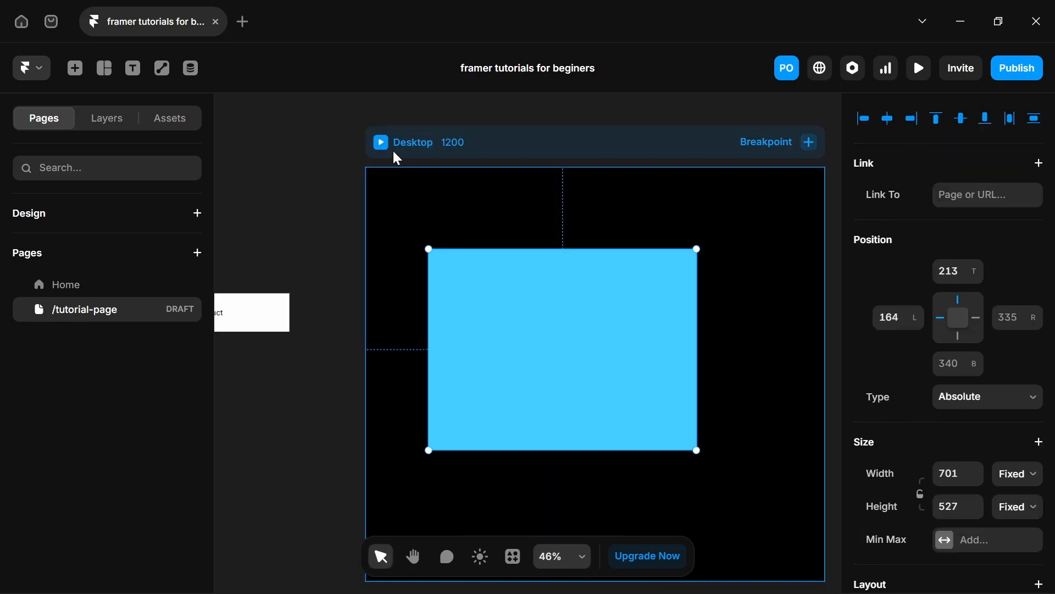
Preview the Desktop breakpoint with the blue frame, widen the preview to 1230, and return to the canvas.
click(382, 146)
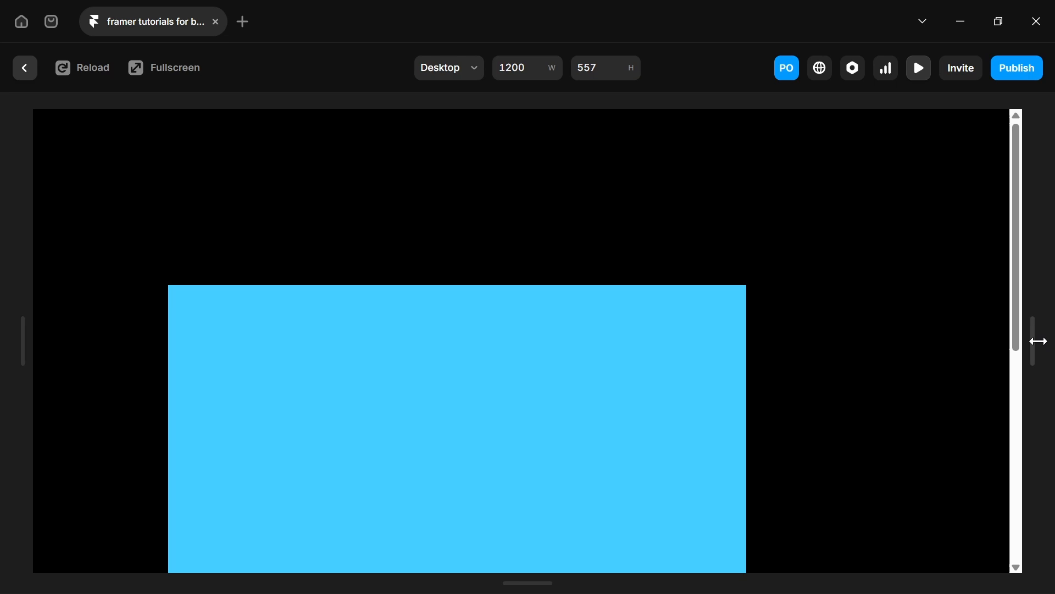
drag(1035, 339, 1047, 423)
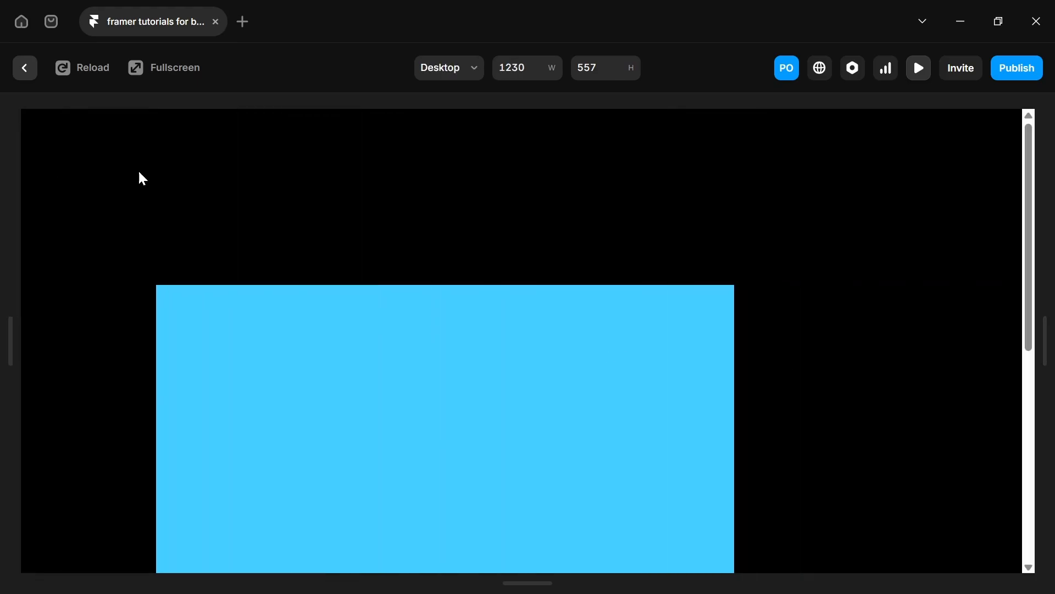
click(25, 68)
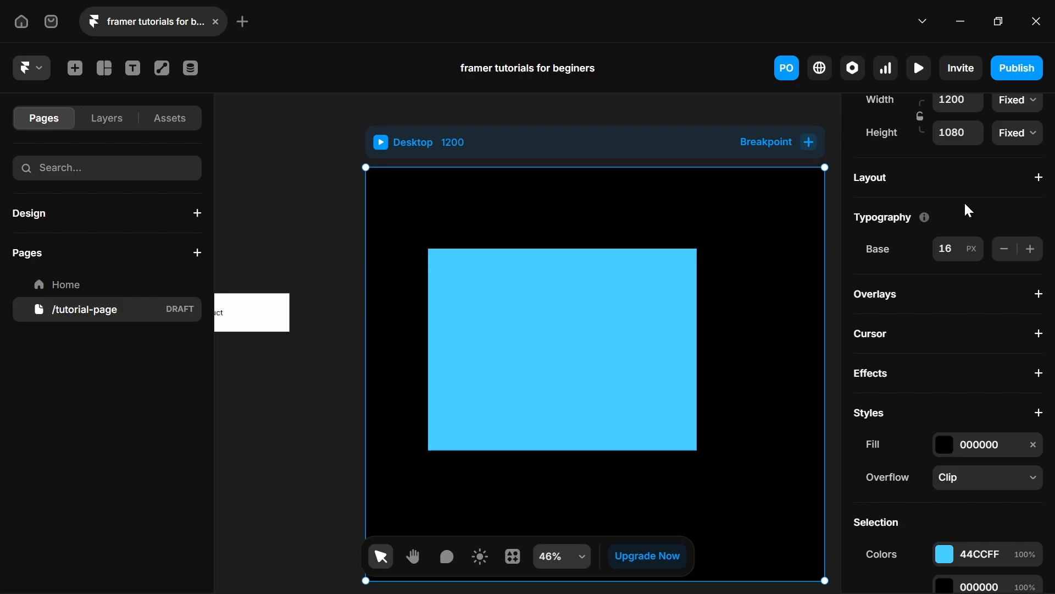
Add a vertical stack layout to the Desktop breakpoint and set its distribution to Center.
scroll(958, 183, up, 1)
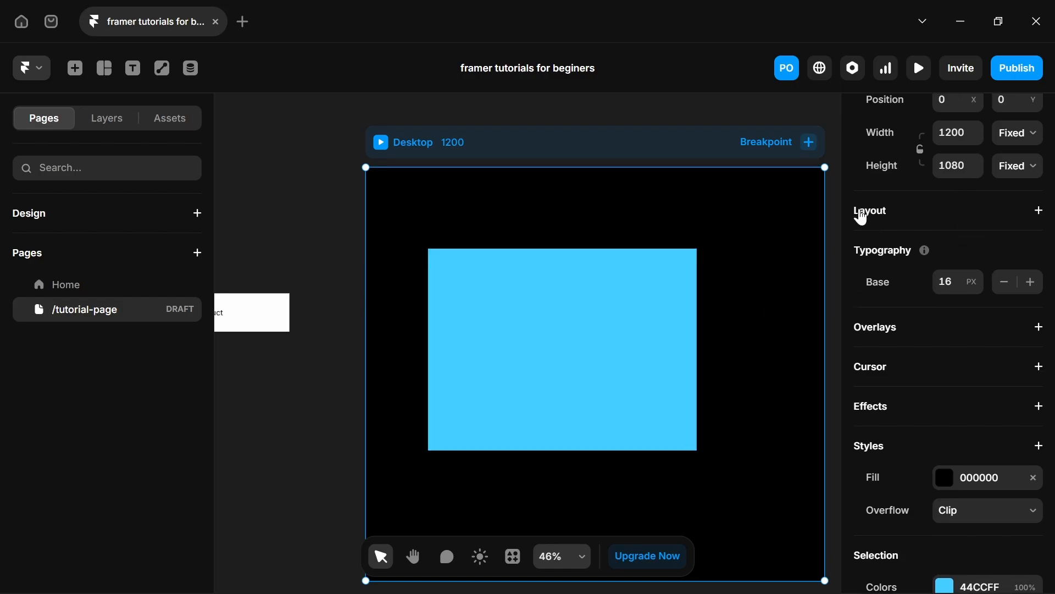
click(888, 220)
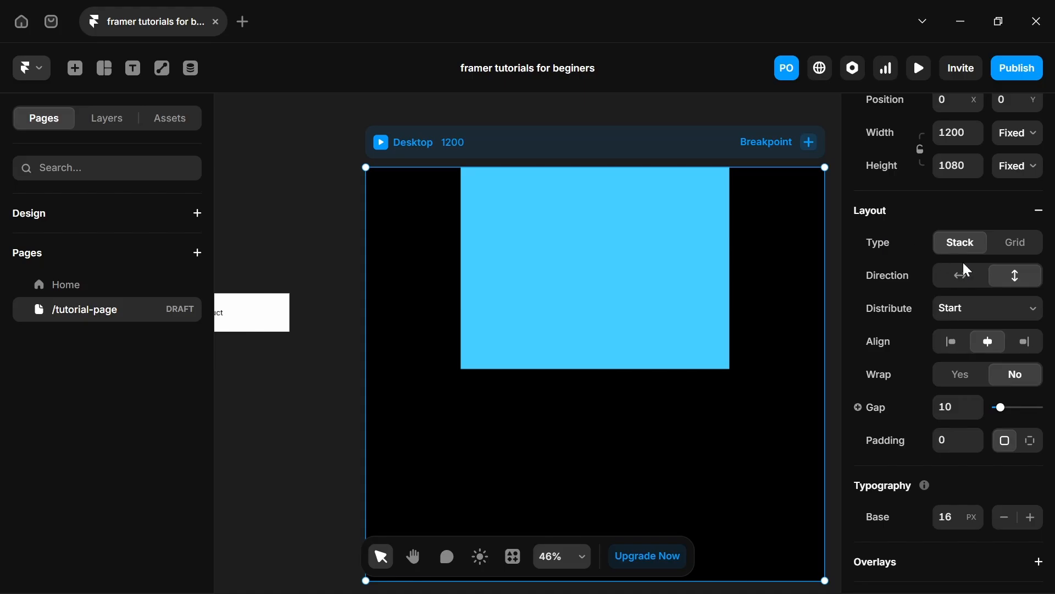
click(962, 309)
click(960, 351)
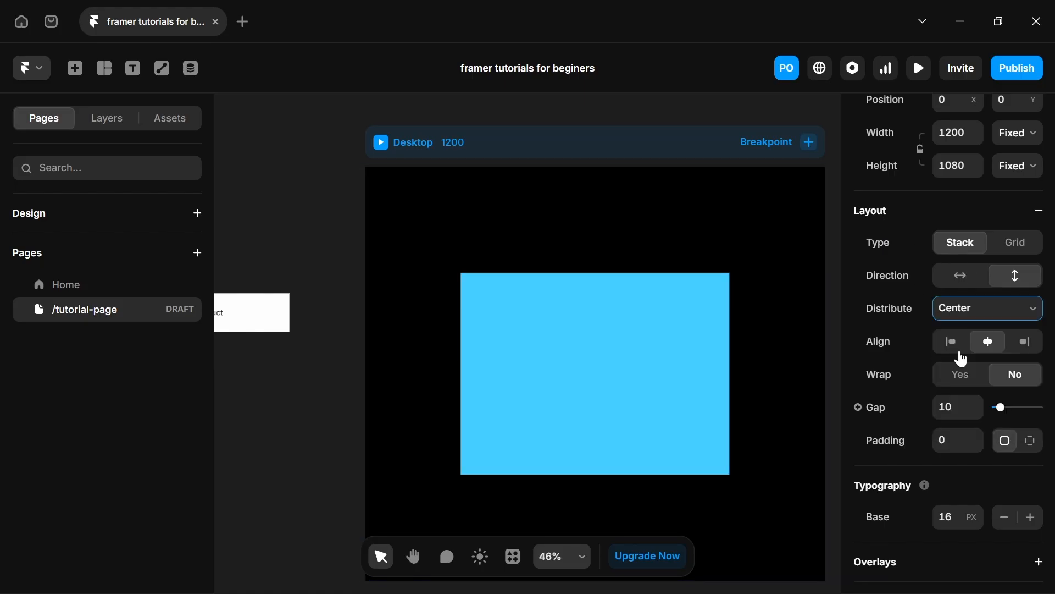
Set the blue frame's width sizing to Fill so it spans the Desktop breakpoint.
click(538, 329)
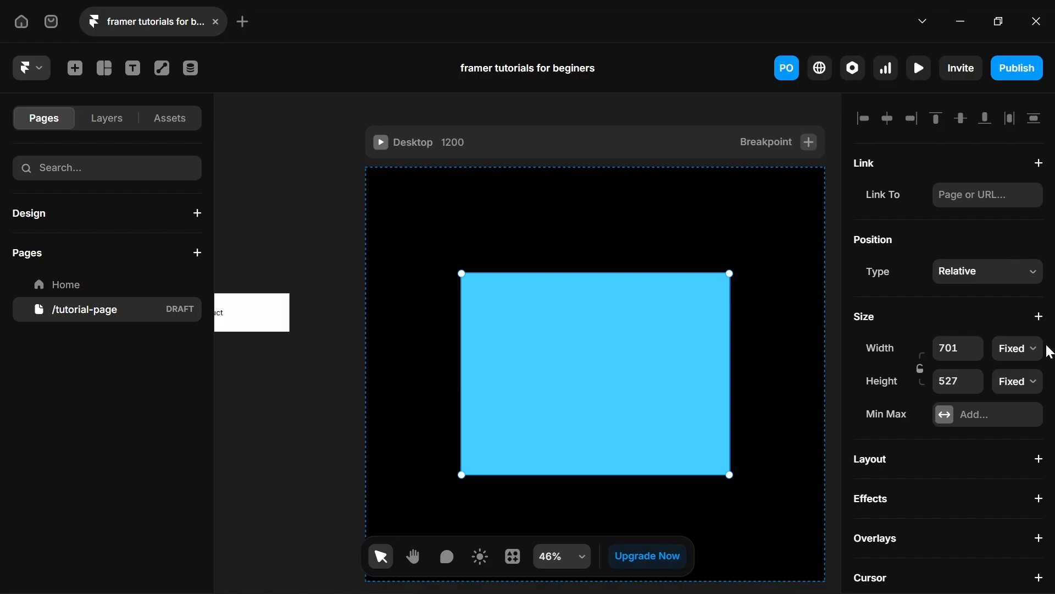
click(1027, 349)
click(1024, 422)
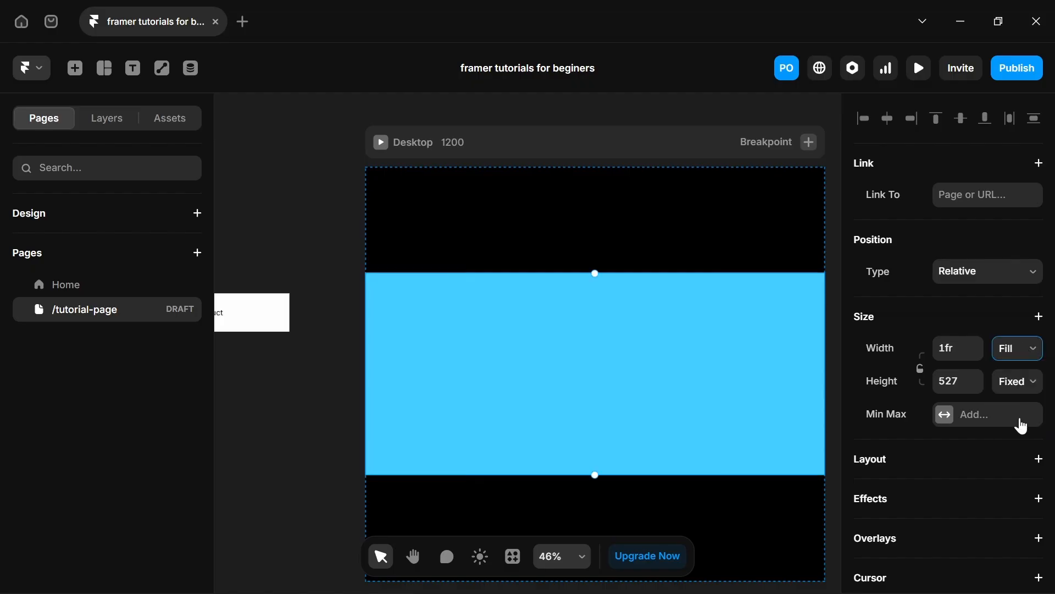
Give the Desktop breakpoint's stack individual side padding of 40 on the right and 40 on the left.
key(Escape)
click(1031, 440)
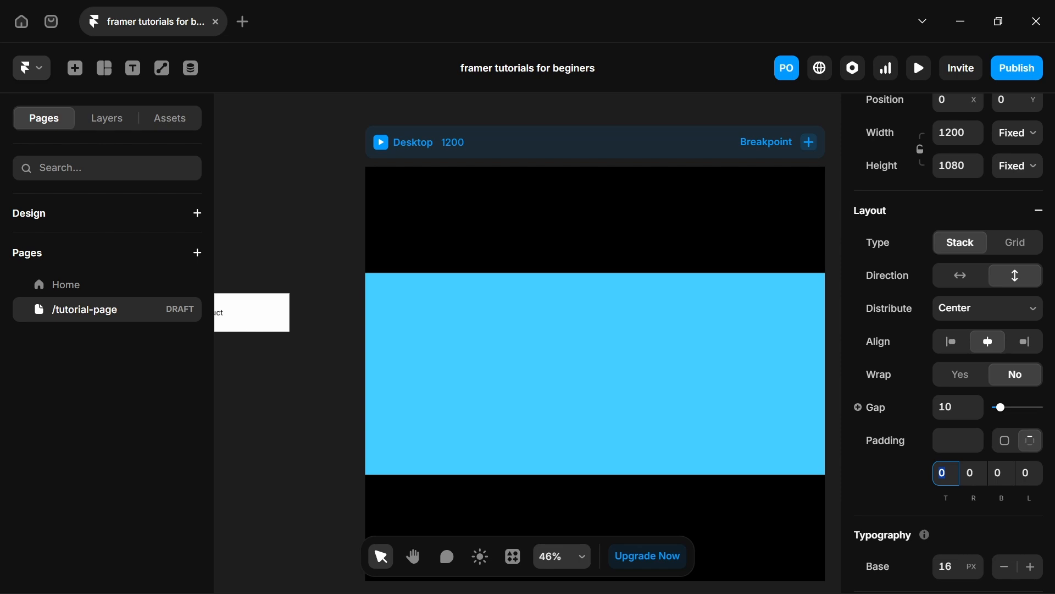
key(Tab)
text(40)
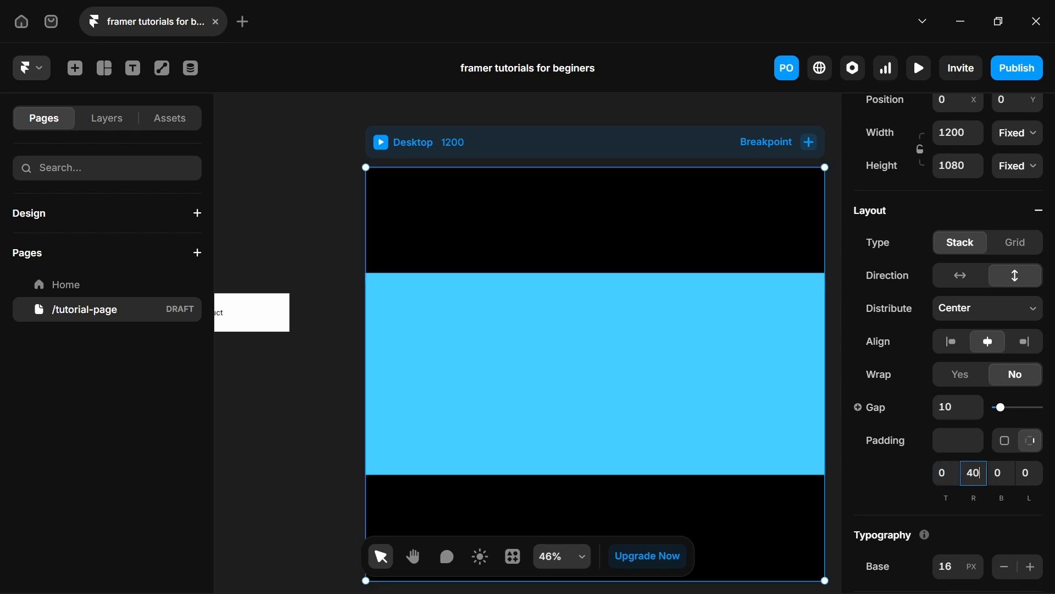
click(1027, 473)
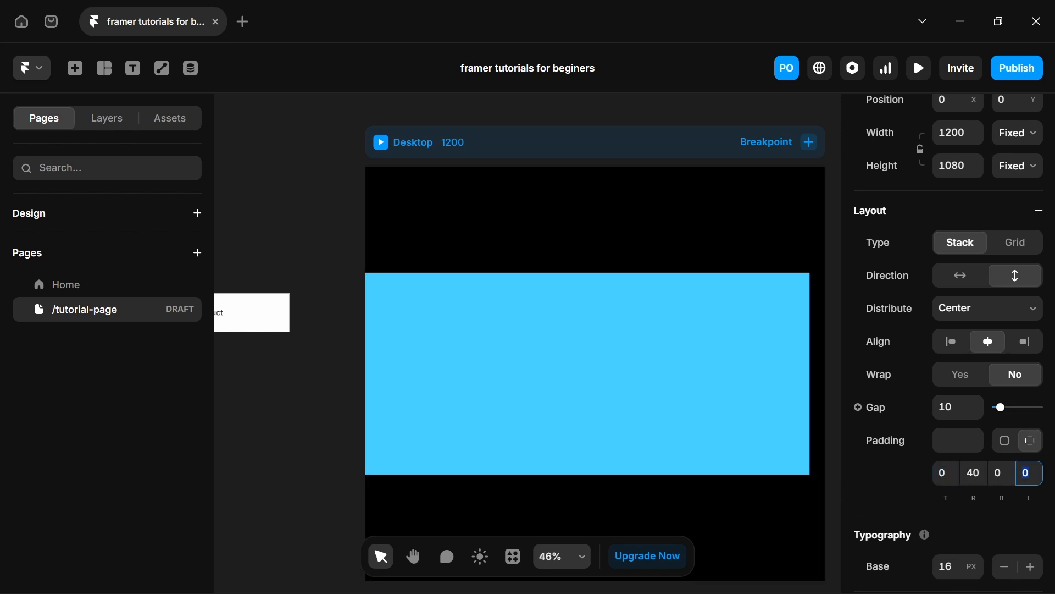
text(40)
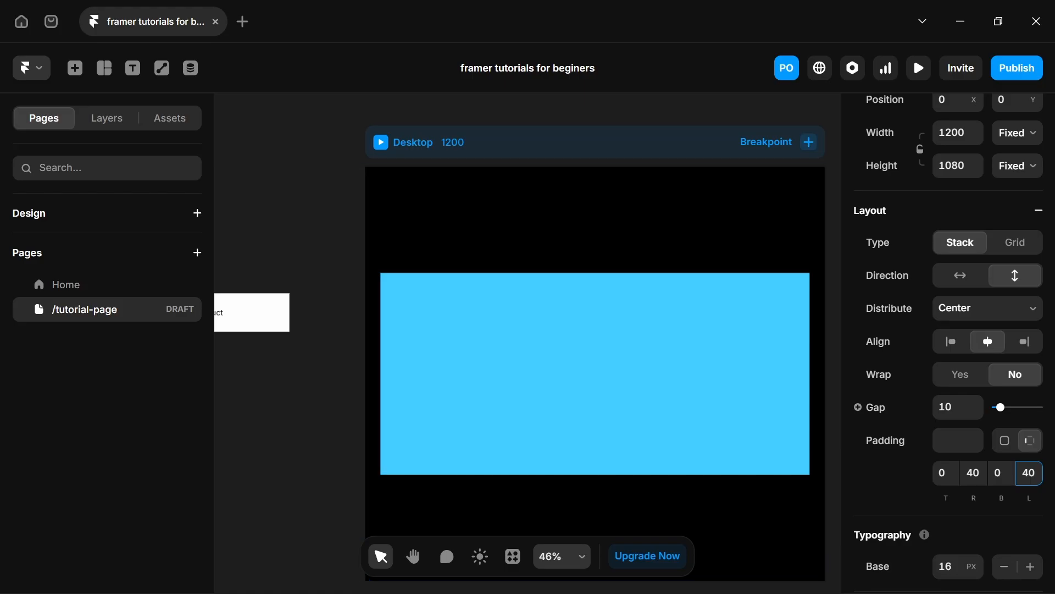
Preview the page, narrow the preview from desktop width to a phone width of 398, and return to the canvas.
key(ctrl+p)
drag(1048, 454, 1050, 417)
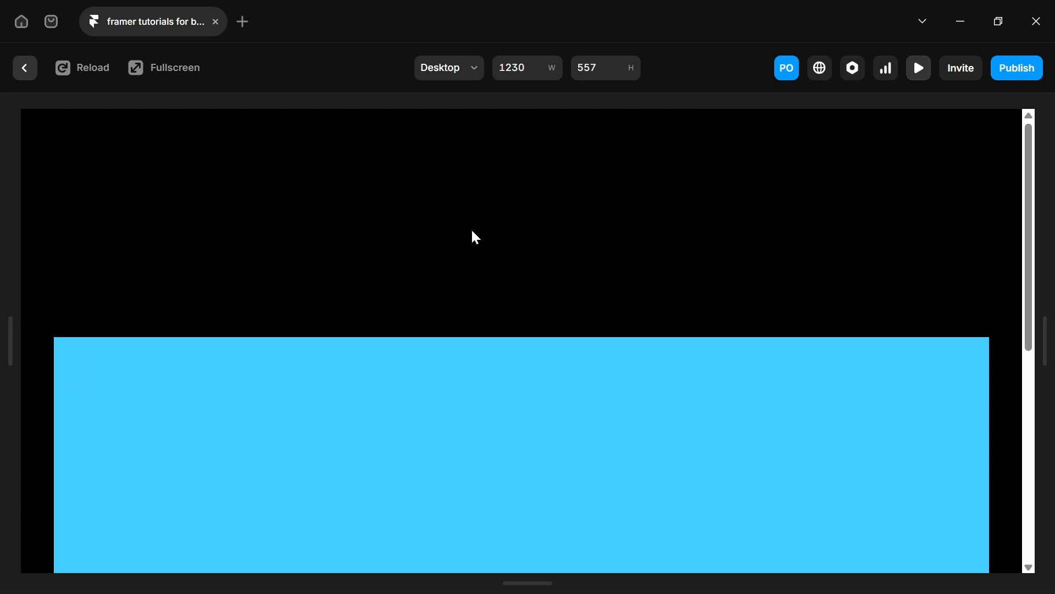
drag(1047, 312, 706, 246)
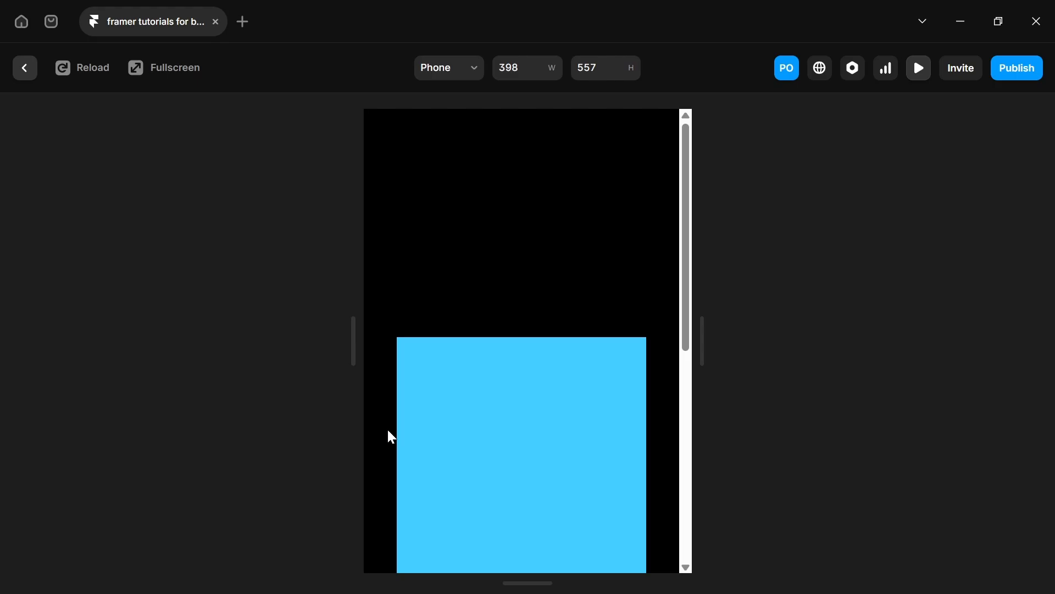
key(Escape)
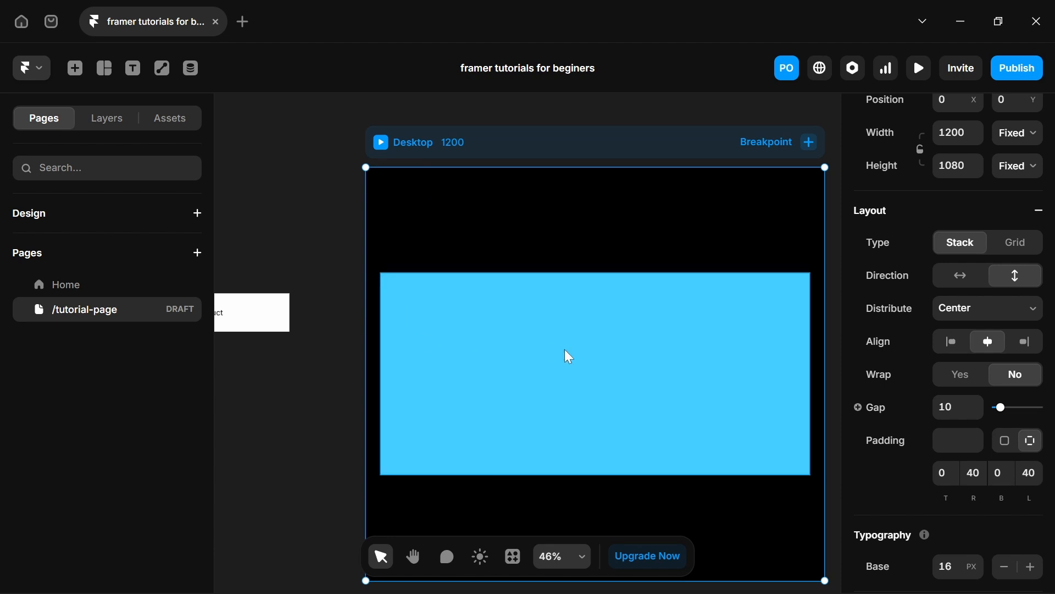
Set the Phone breakpoint's right and left padding to 20 each.
scroll(565, 349, right, 6)
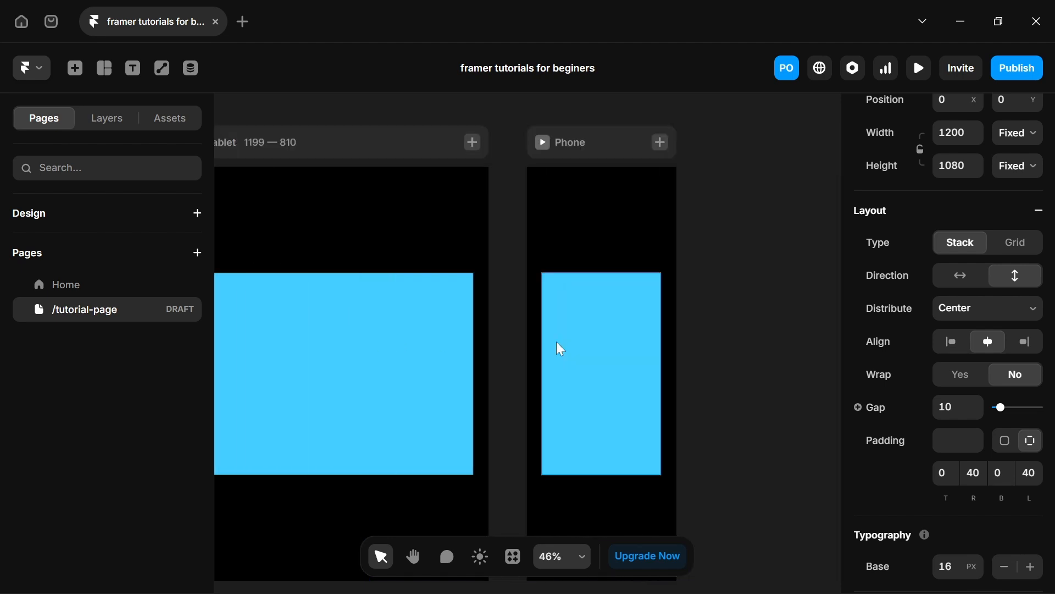
scroll(556, 341, down, 1)
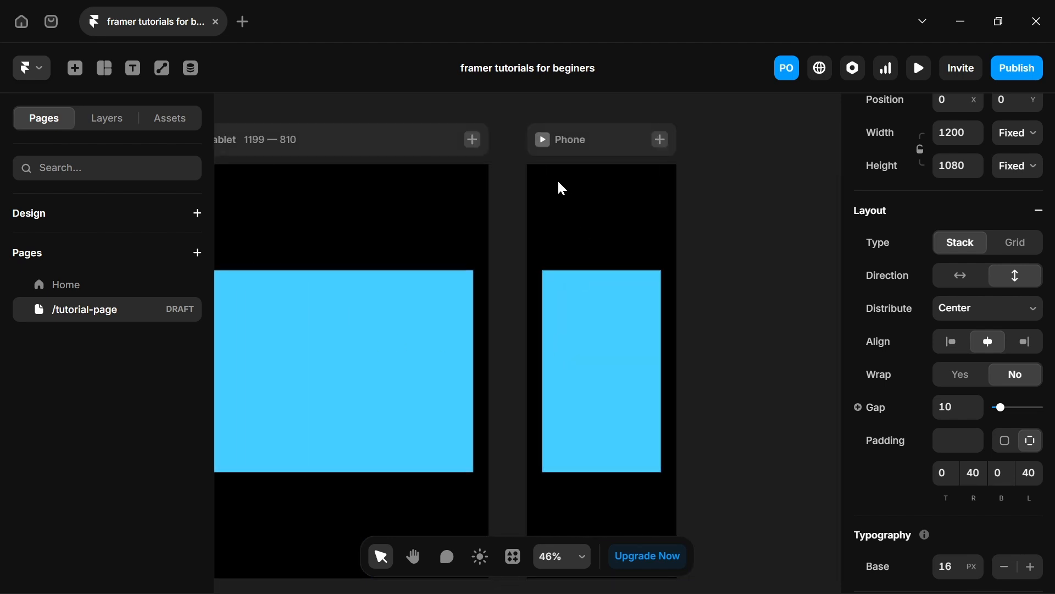
scroll(298, 365, left, 6)
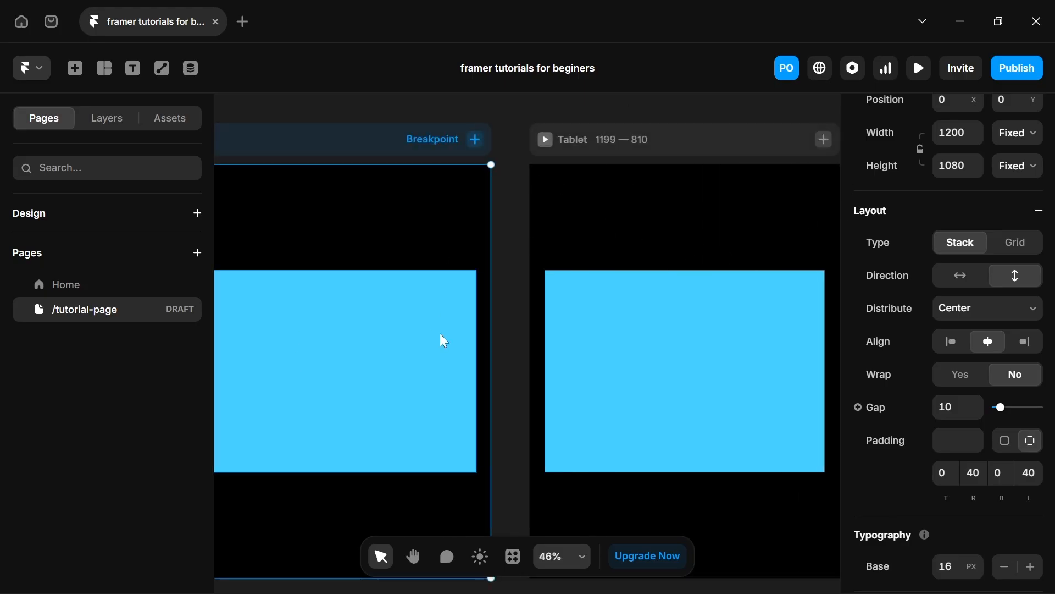
scroll(444, 341, right, 8)
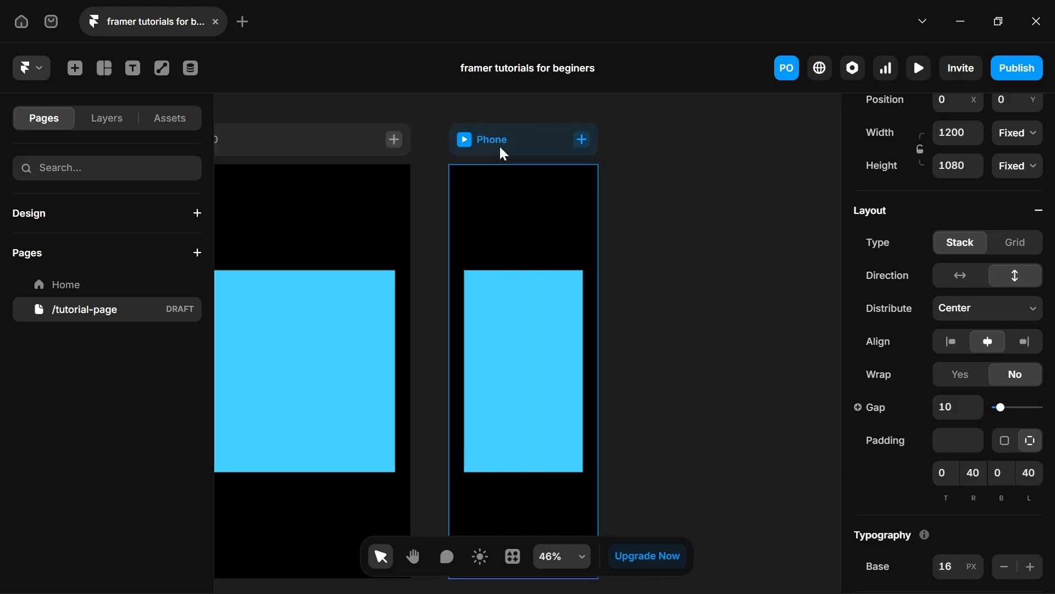
click(499, 144)
scroll(1003, 463, down, 7)
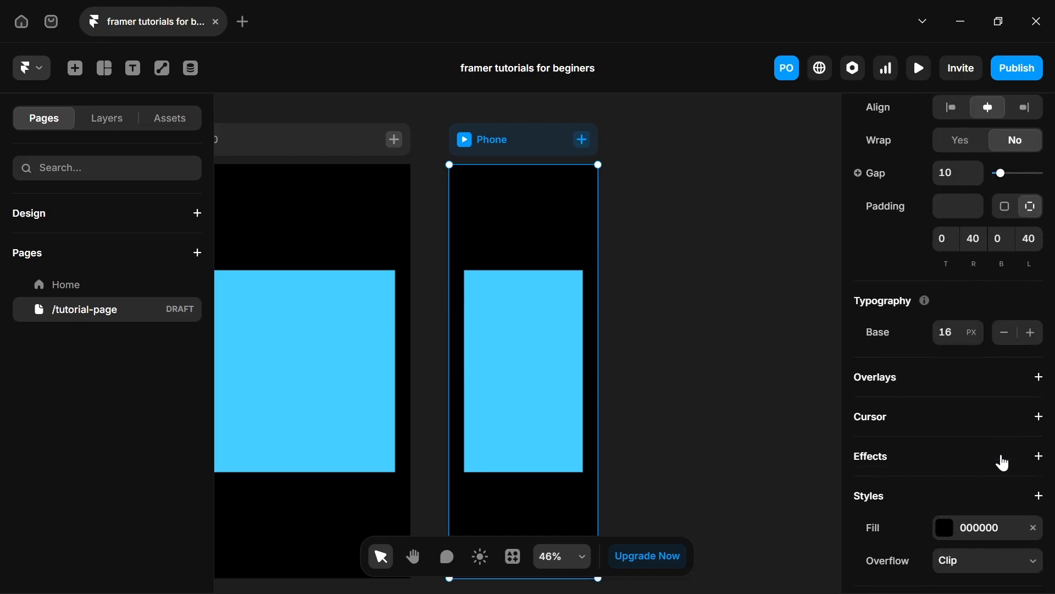
click(973, 211)
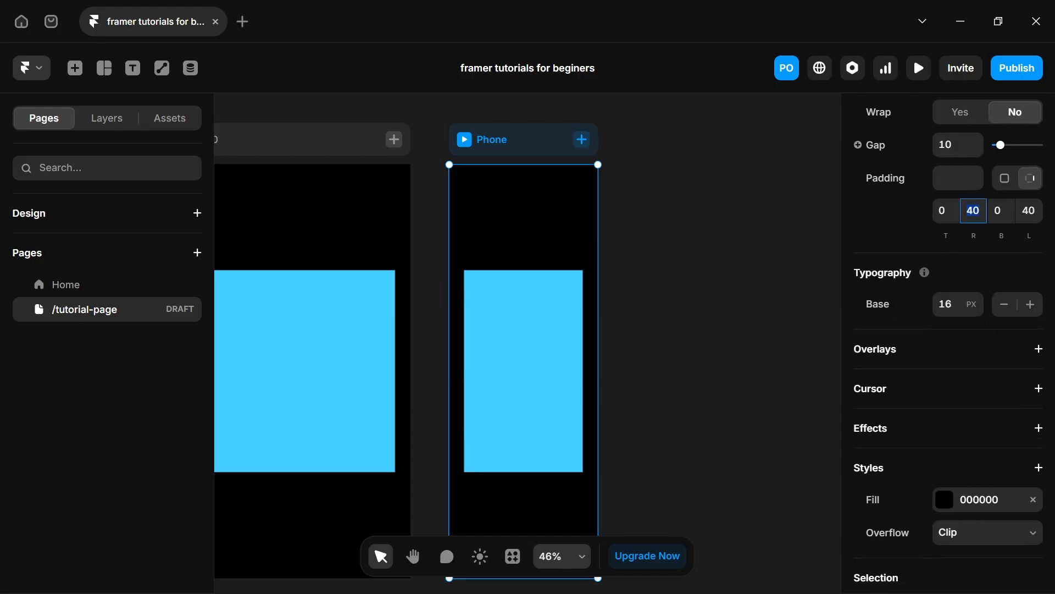
text(20)
click(1029, 211)
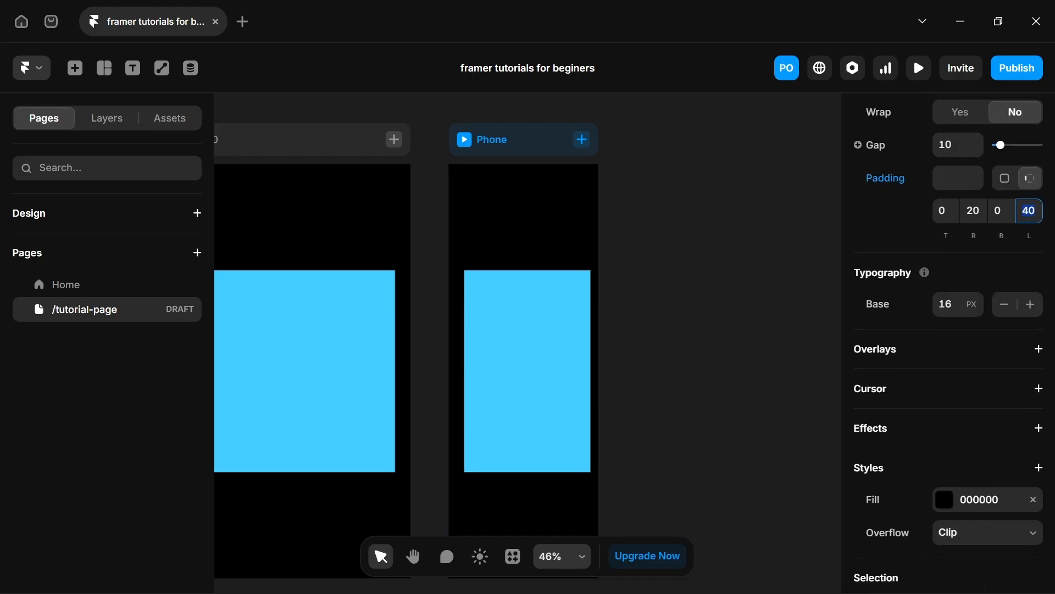
text(2)
key(Return)
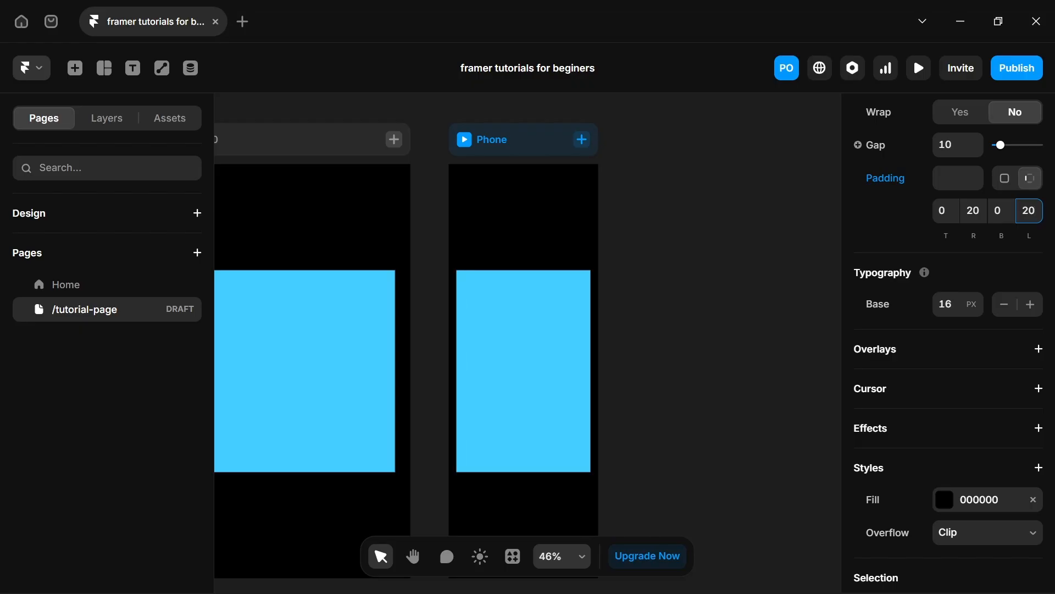
Preview the page again and narrow the preview to a phone width of 520 to check the side padding.
key(ctrl+p)
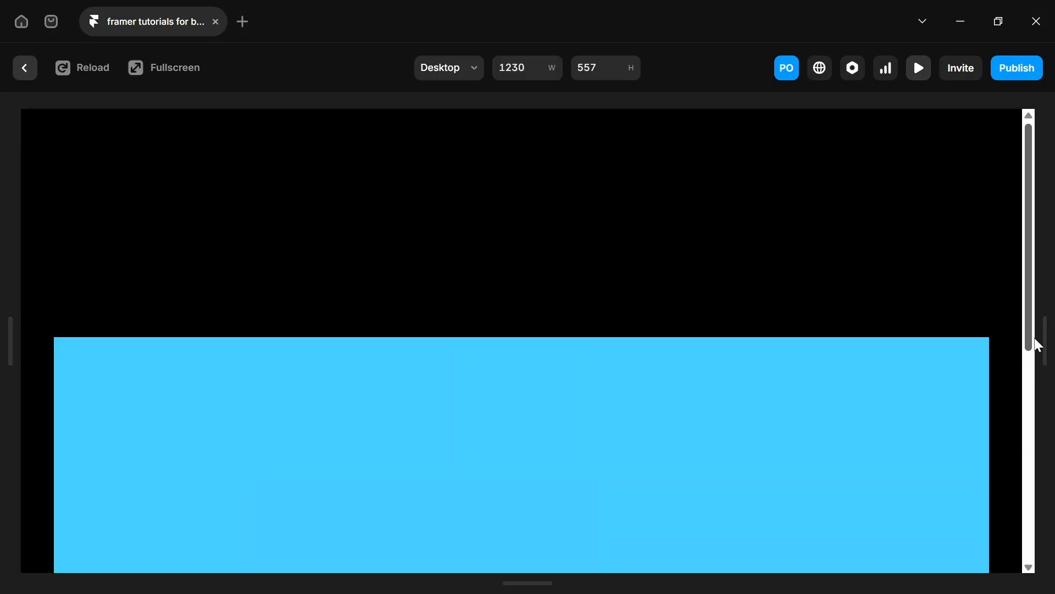
drag(1045, 335, 744, 344)
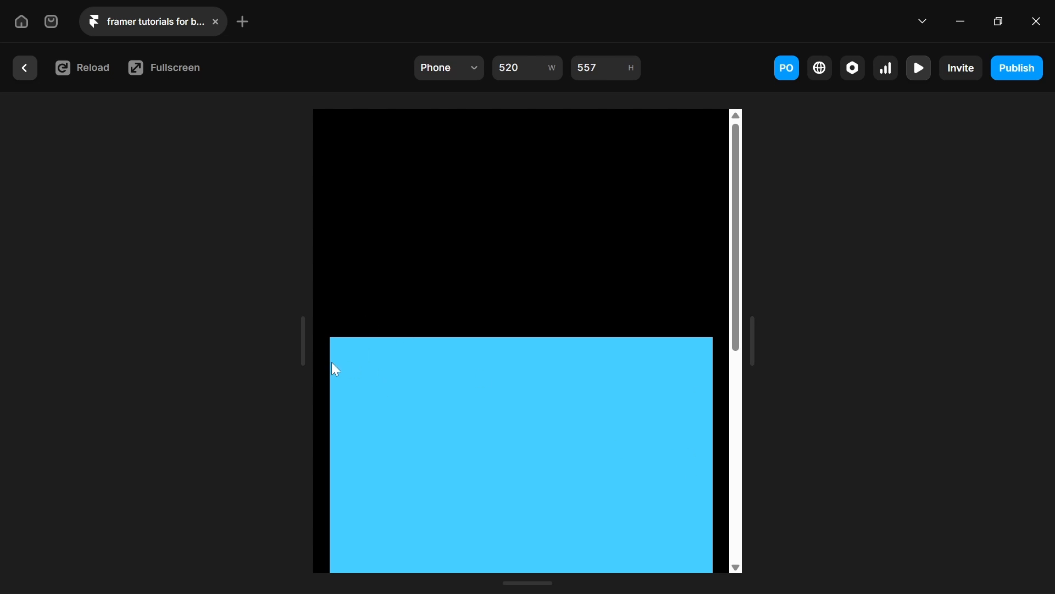
Close the page preview and add the text "am learning framer" on the empty canvas above the navigation stack.
key(Escape)
click(351, 184)
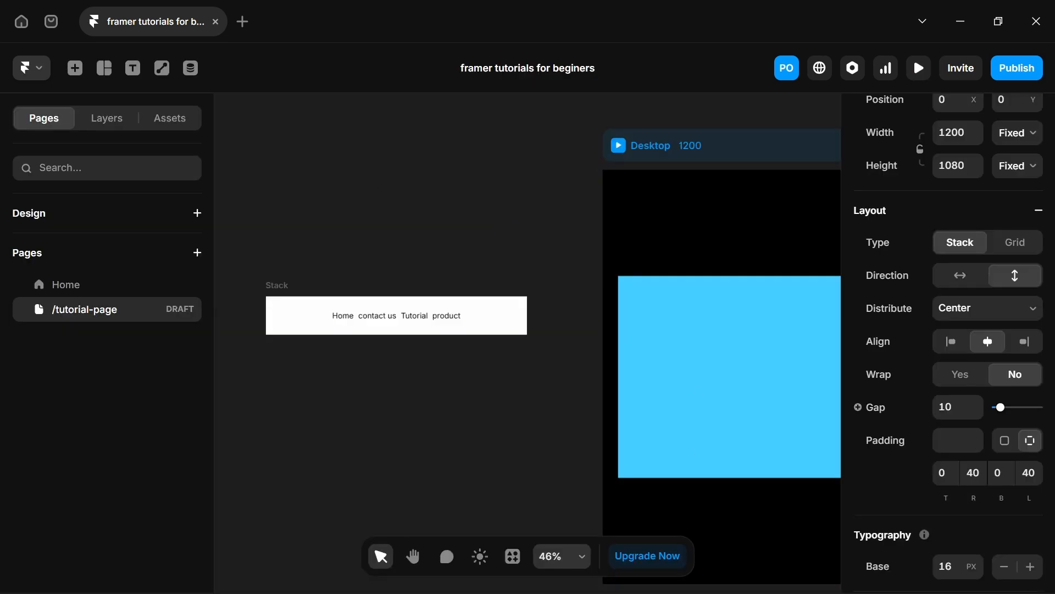
key(t)
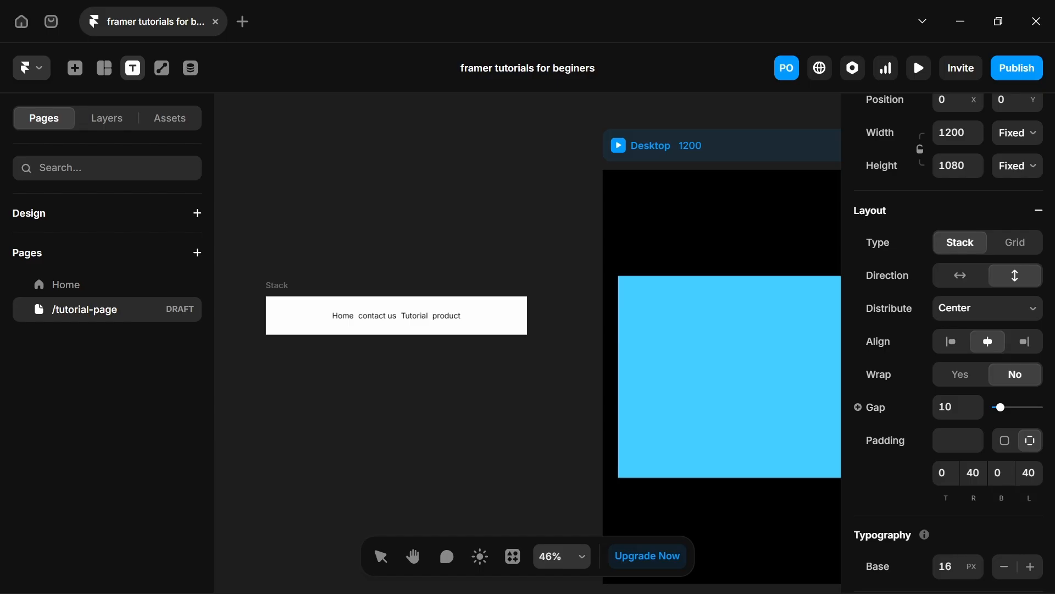
click(273, 201)
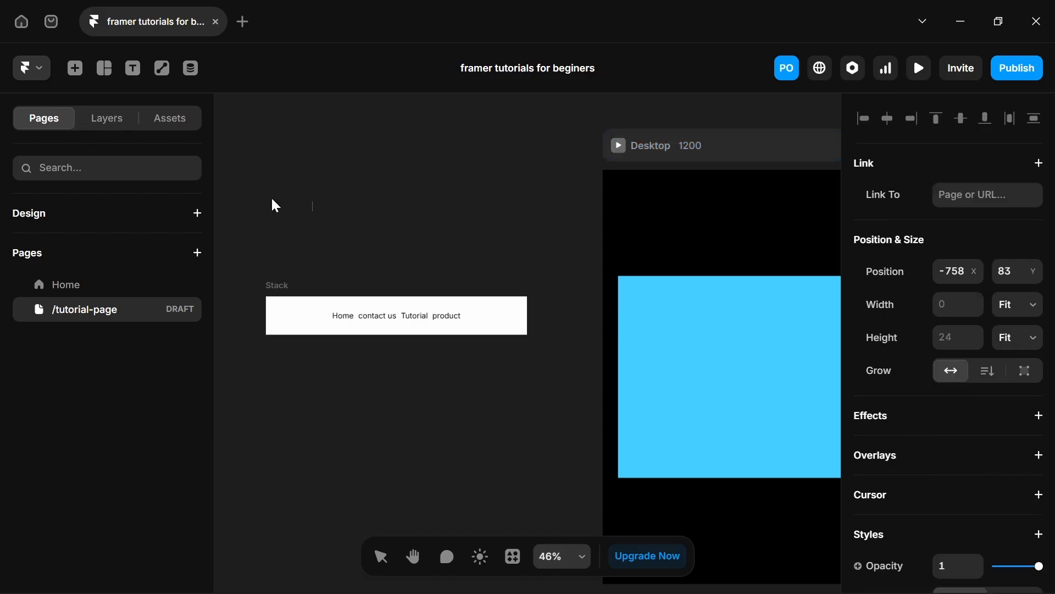
text(am learning fr)
text(amer)
key(Escape)
Set the "am learning framer" text's size to 71 px and its color to white FFFFFF.
scroll(1017, 500, down, 8)
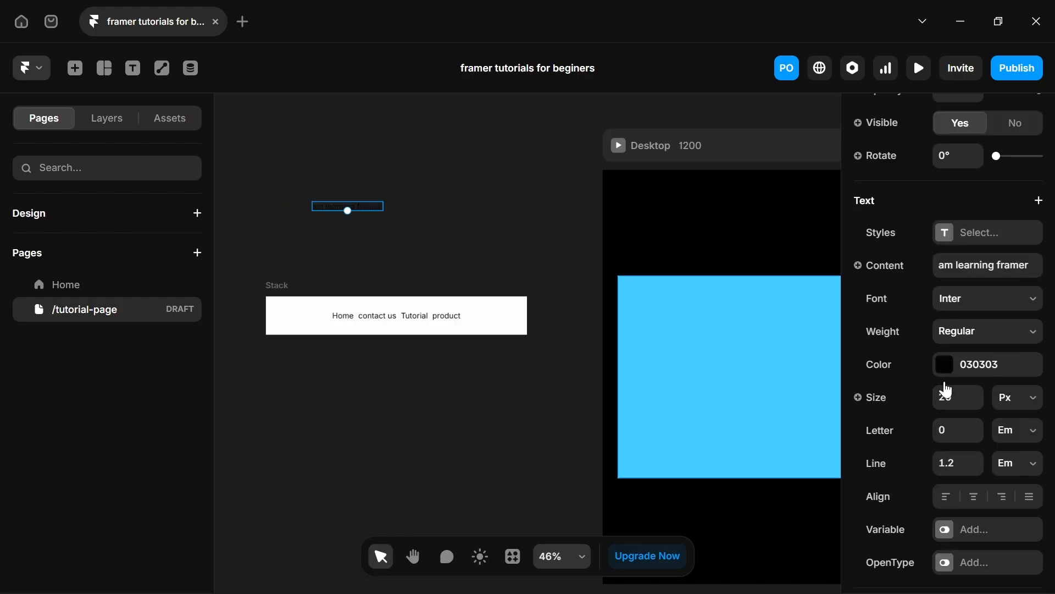
drag(973, 392, 975, 349)
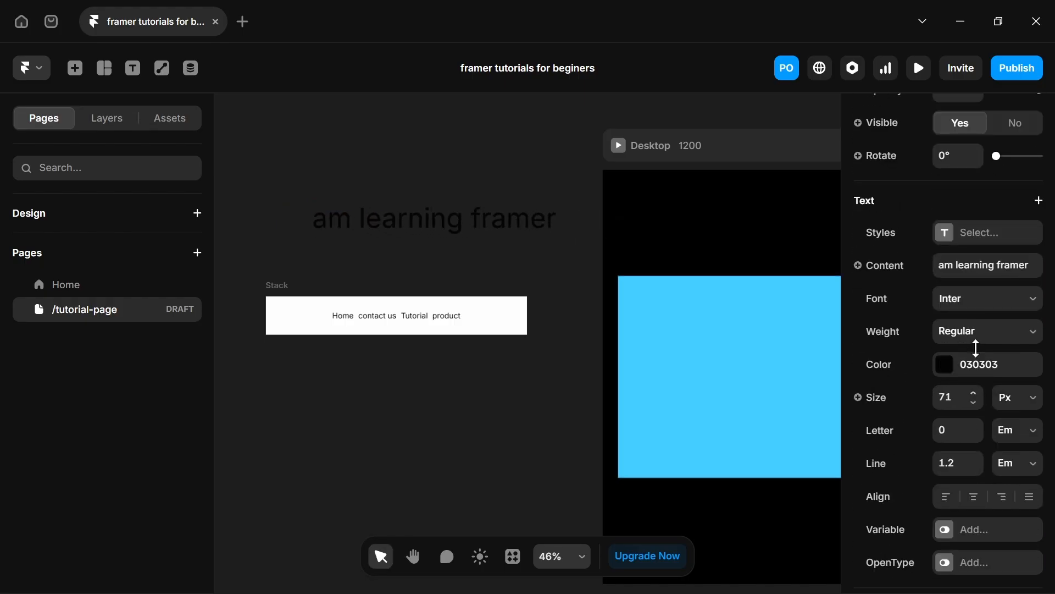
click(947, 366)
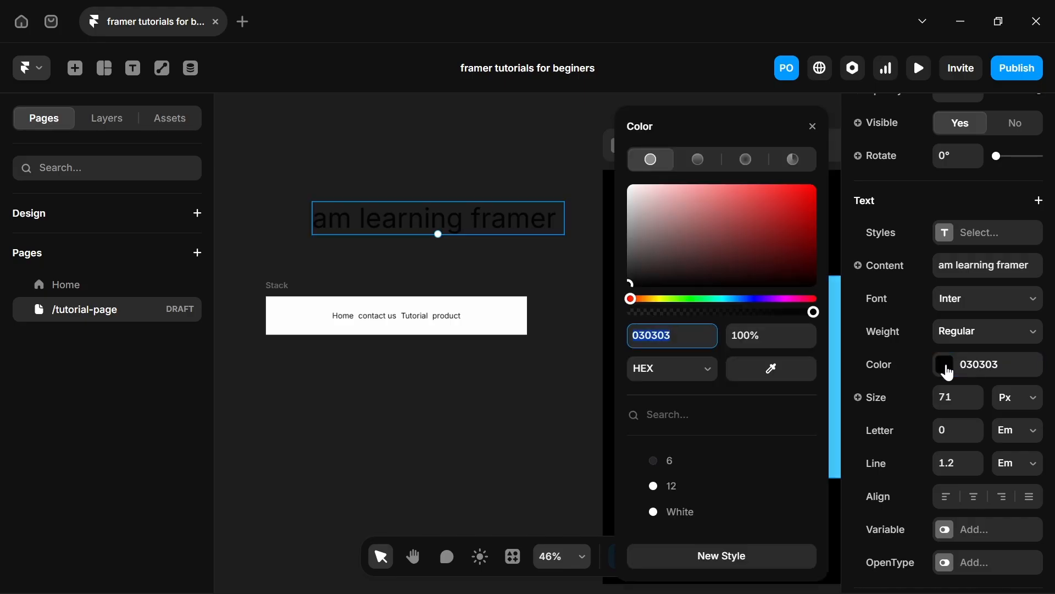
drag(664, 241, 529, 96)
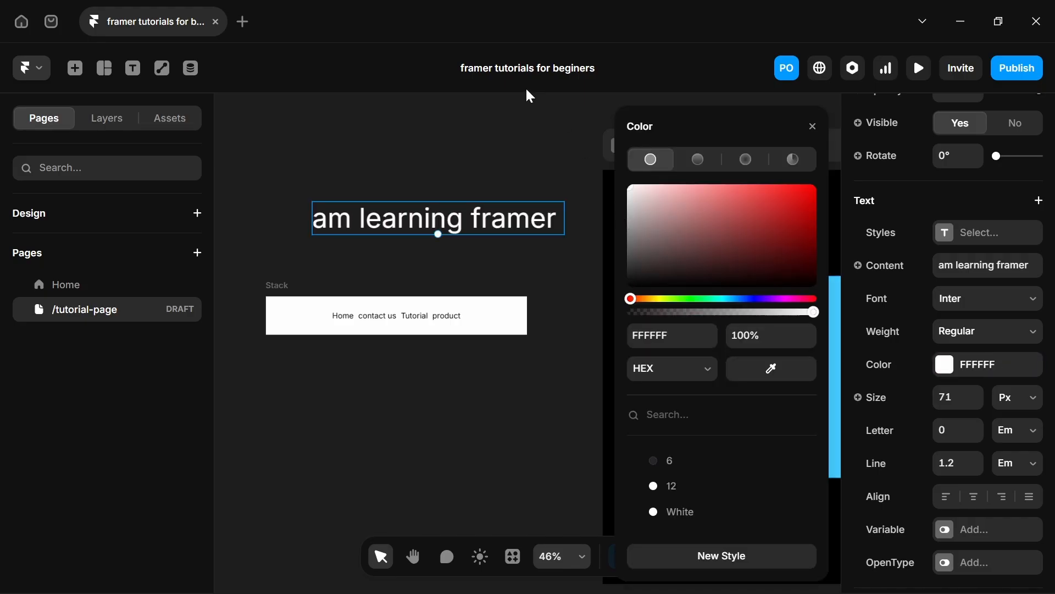
click(813, 127)
Move the text into the Desktop breakpoint above the blue frame and set its width to Fill.
drag(477, 212, 843, 226)
scroll(661, 235, right, 4)
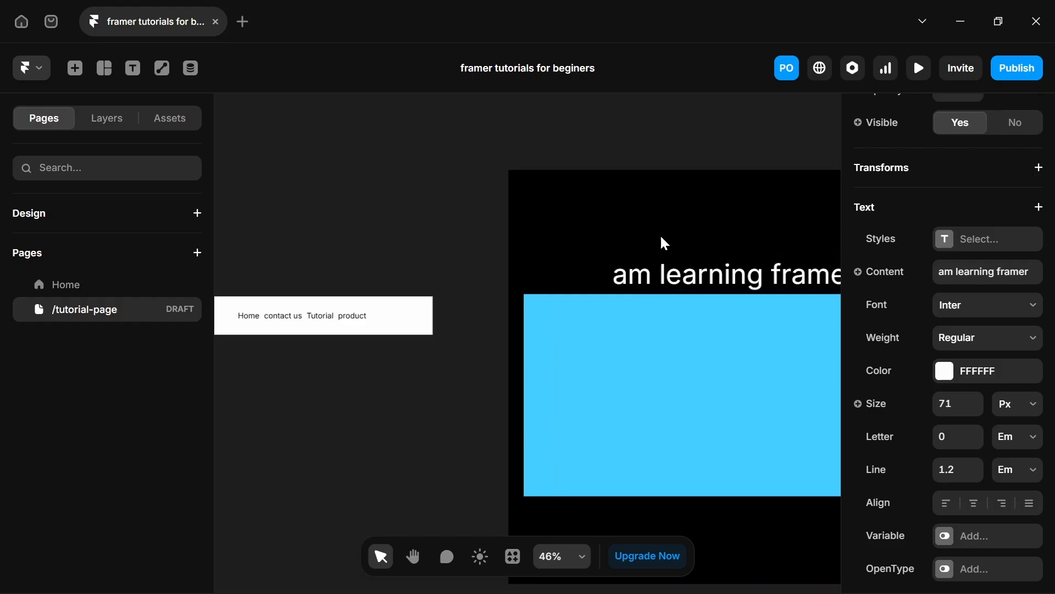
scroll(935, 232, up, 6)
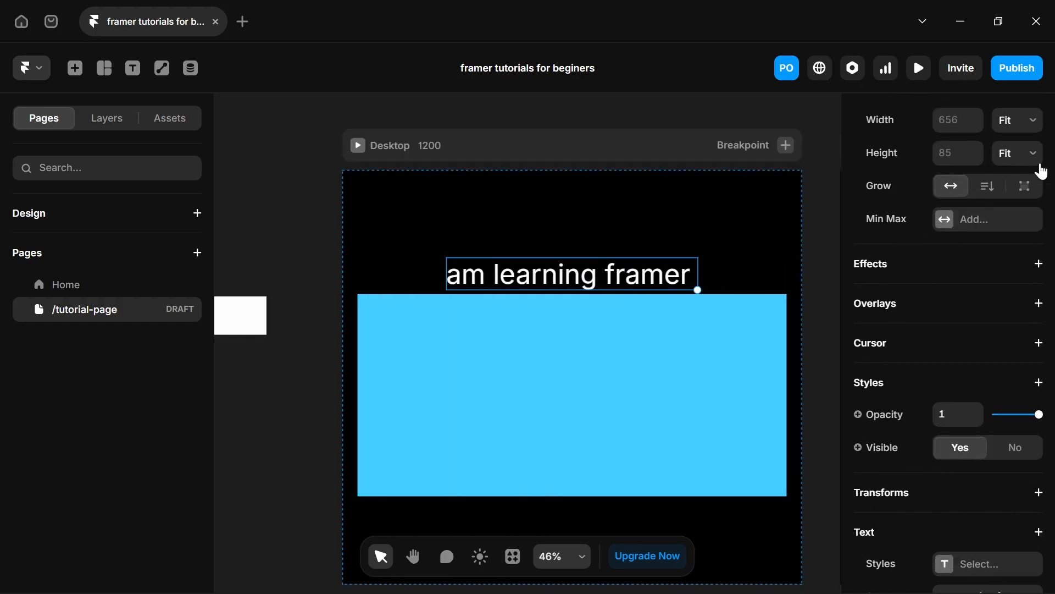
scroll(1038, 168, up, 3)
click(1032, 206)
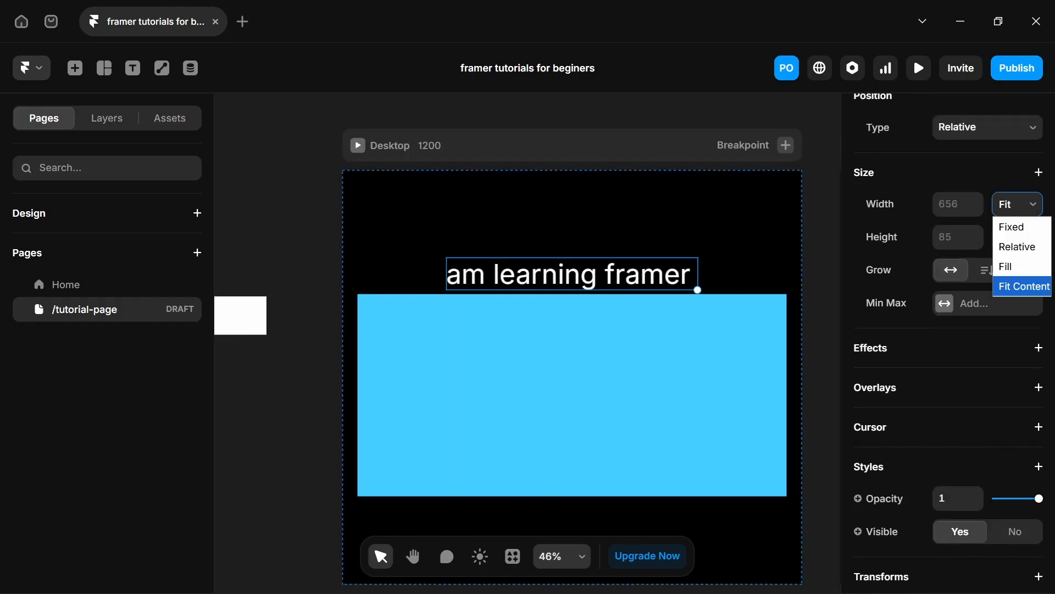
click(1014, 267)
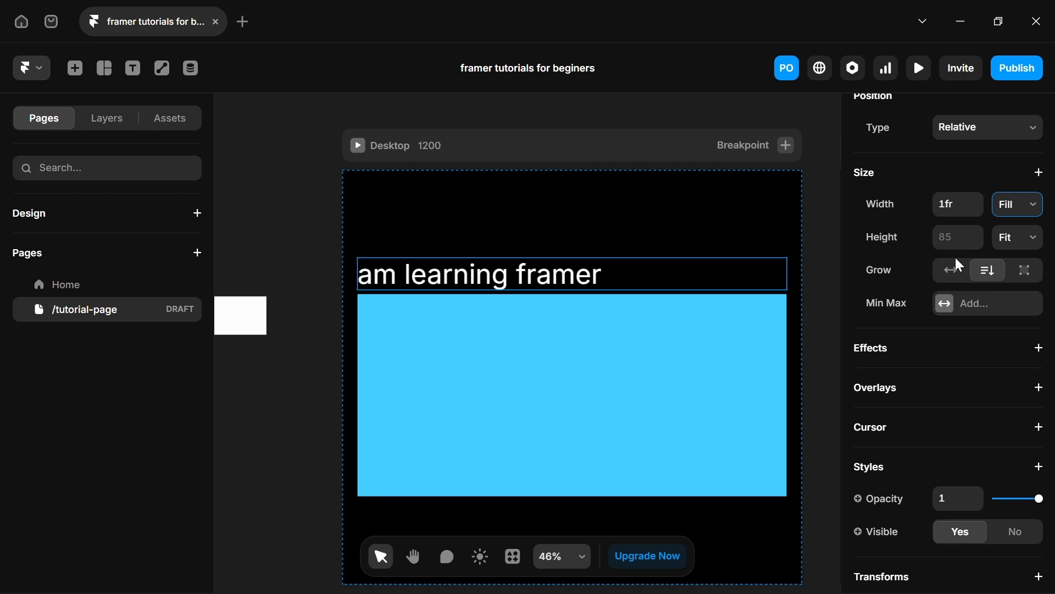
scroll(956, 262, down, 5)
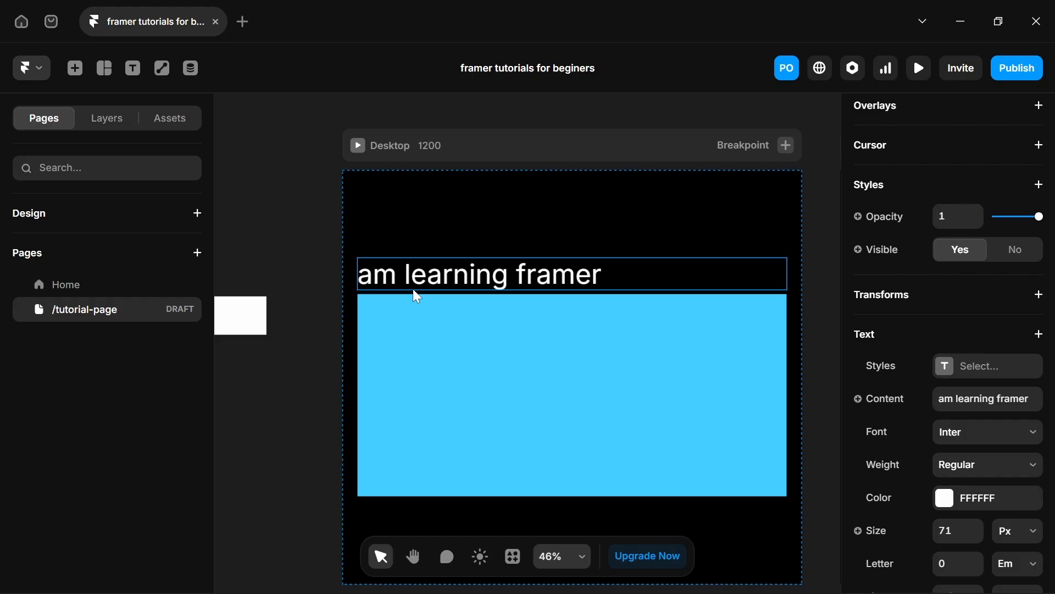
scroll(417, 295, down, 2)
scroll(989, 302, down, 6)
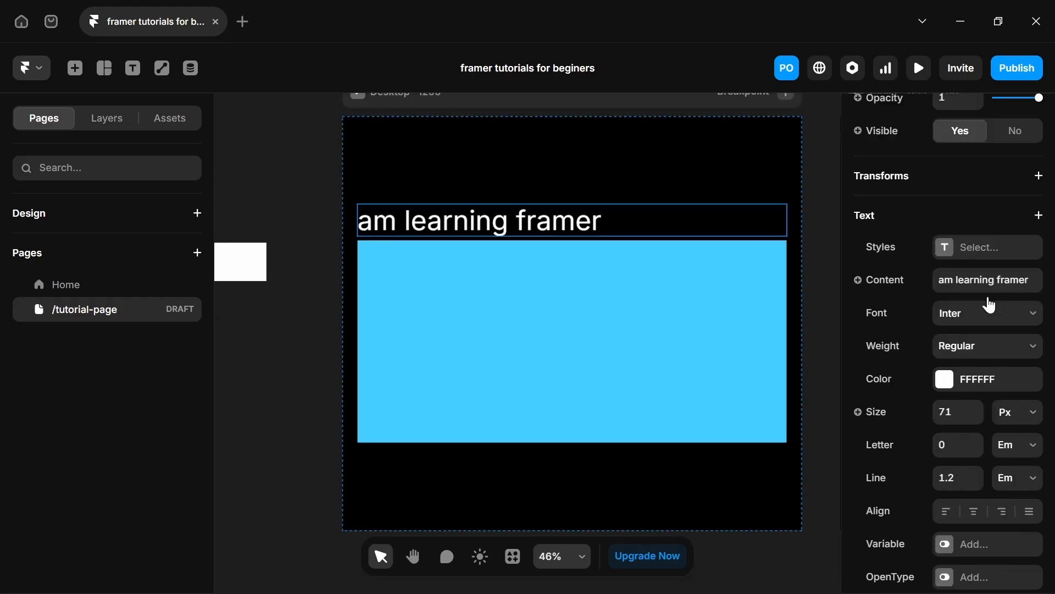
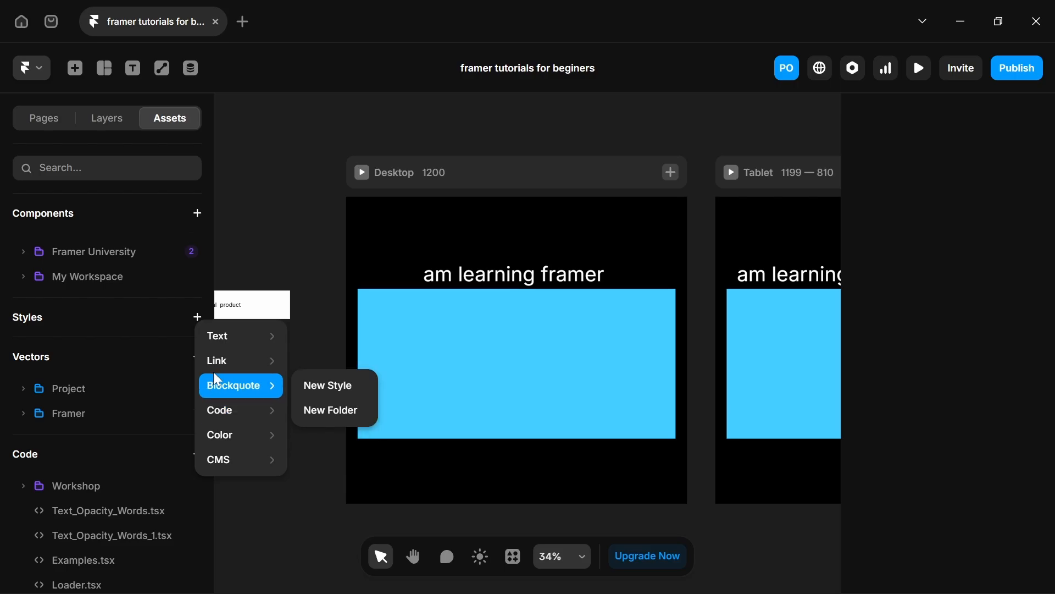
Review the kinds of styles that can be added, list the existing text styles, and open the Heading 1 style's settings and options.
mouse_move(242, 456)
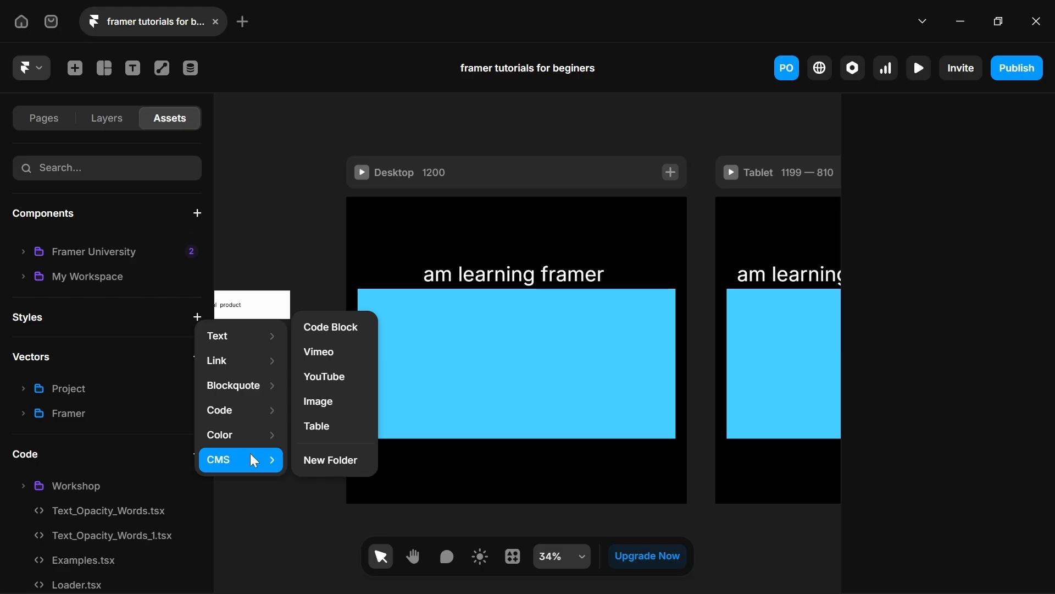
mouse_move(261, 343)
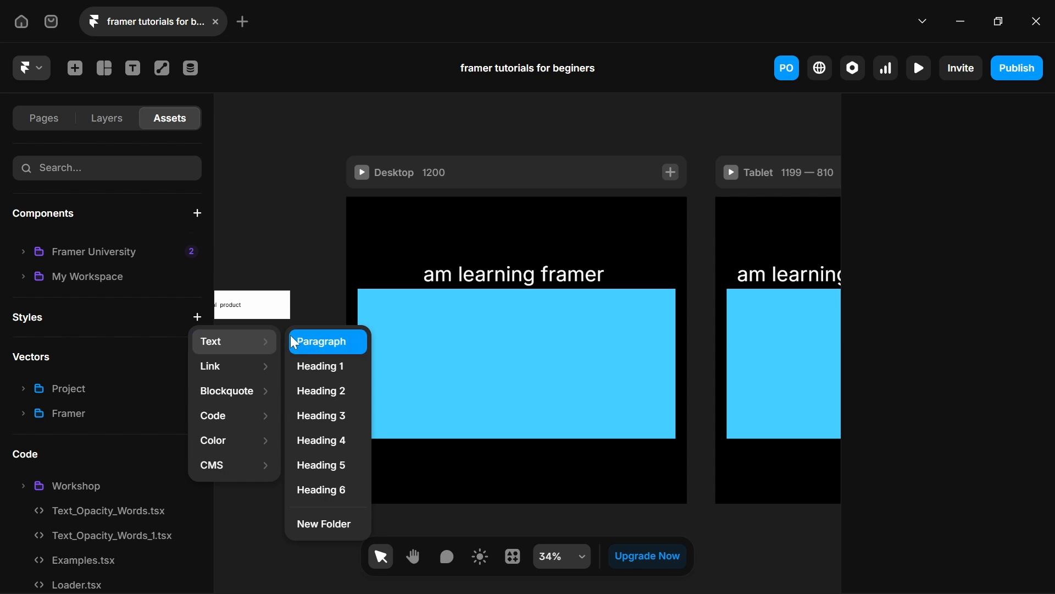
click(302, 367)
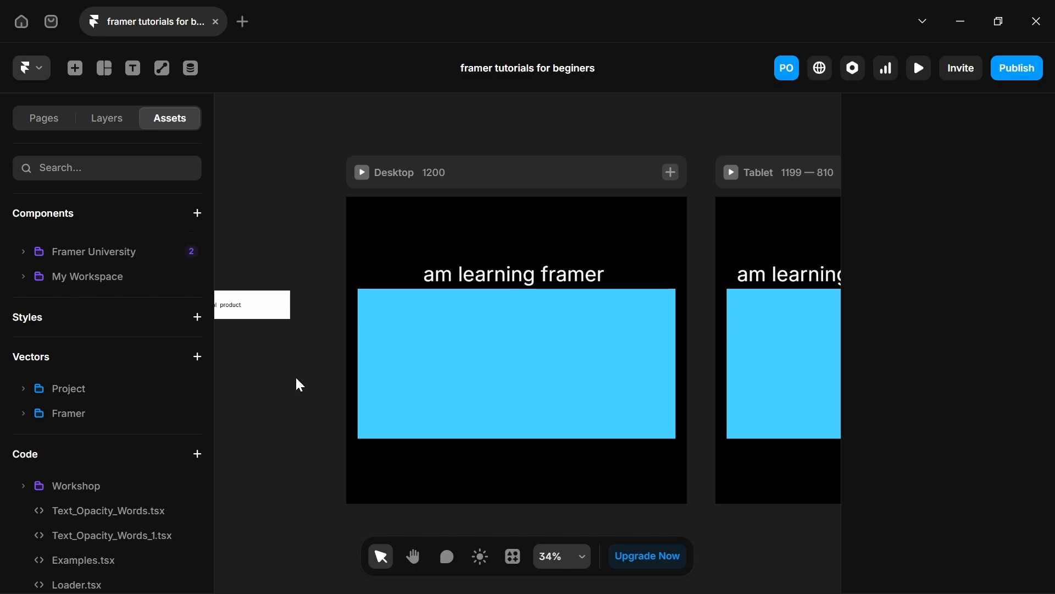
click(81, 327)
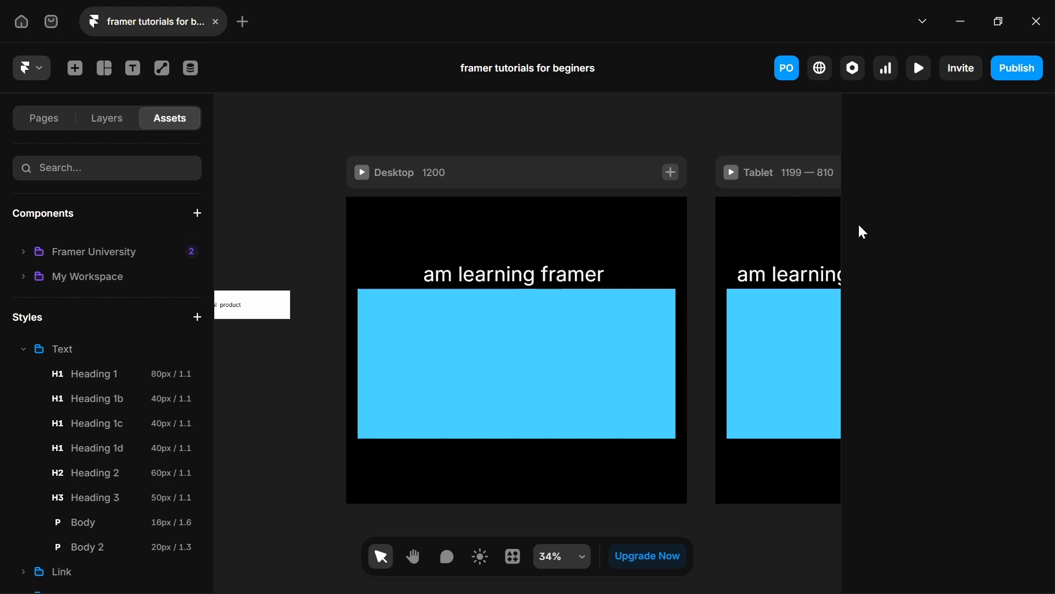
click(119, 374)
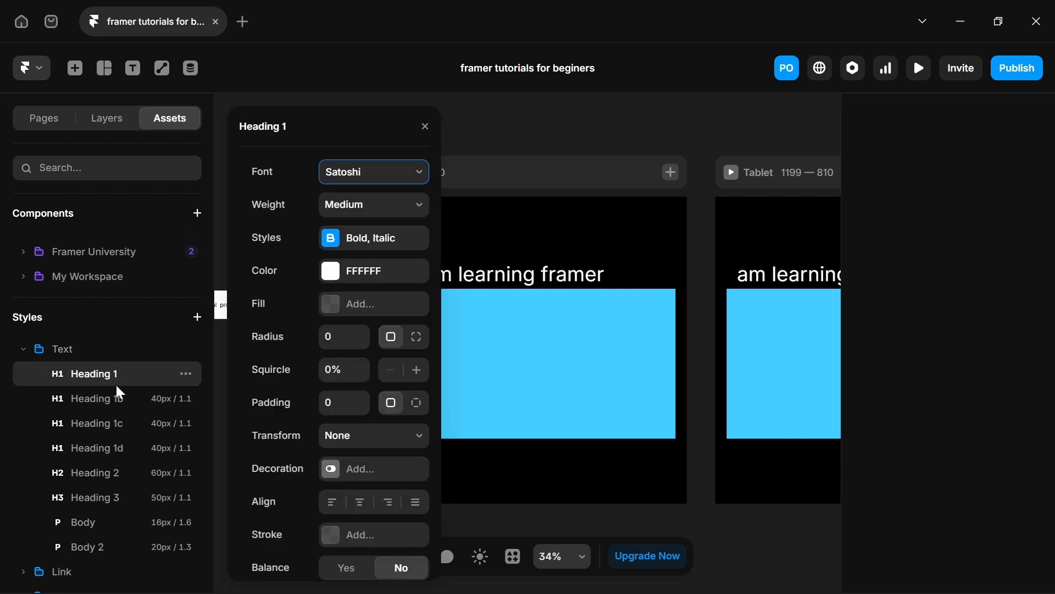
click(186, 374)
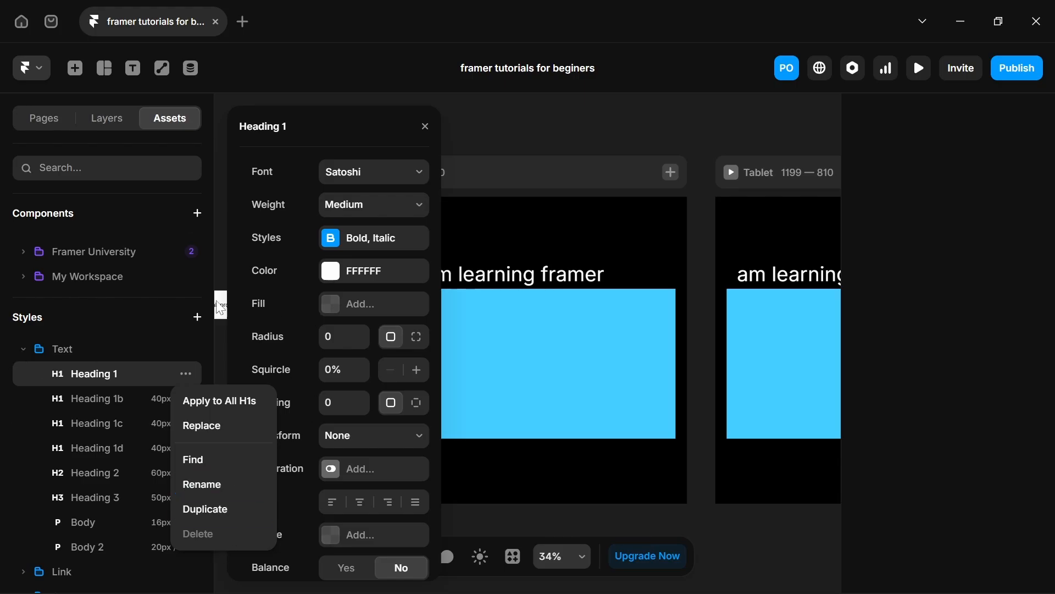
Look through the fonts and weights available for the Heading 1 style without changing them.
click(397, 175)
click(379, 179)
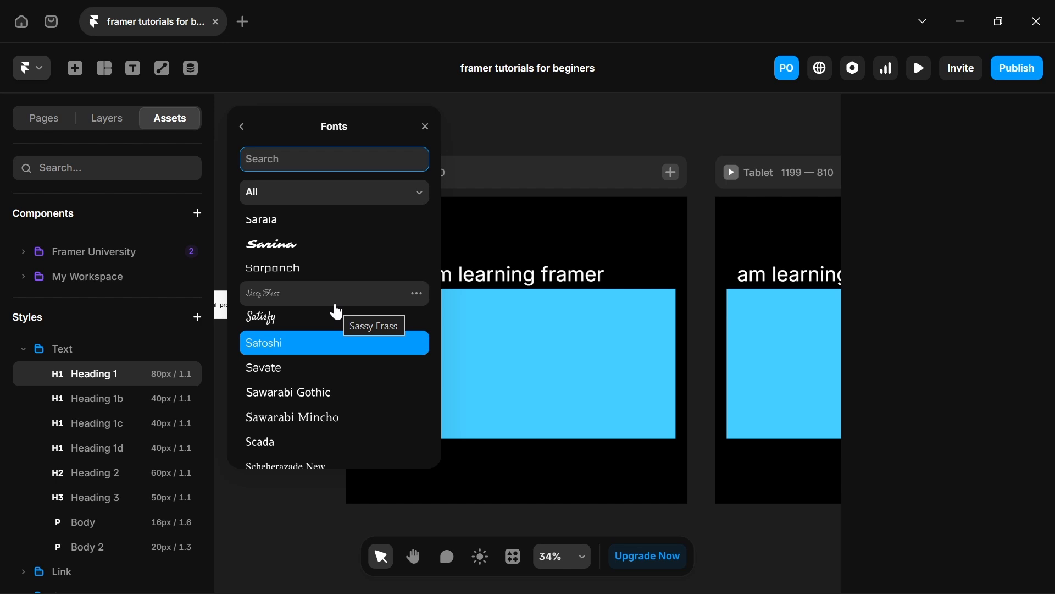
click(236, 124)
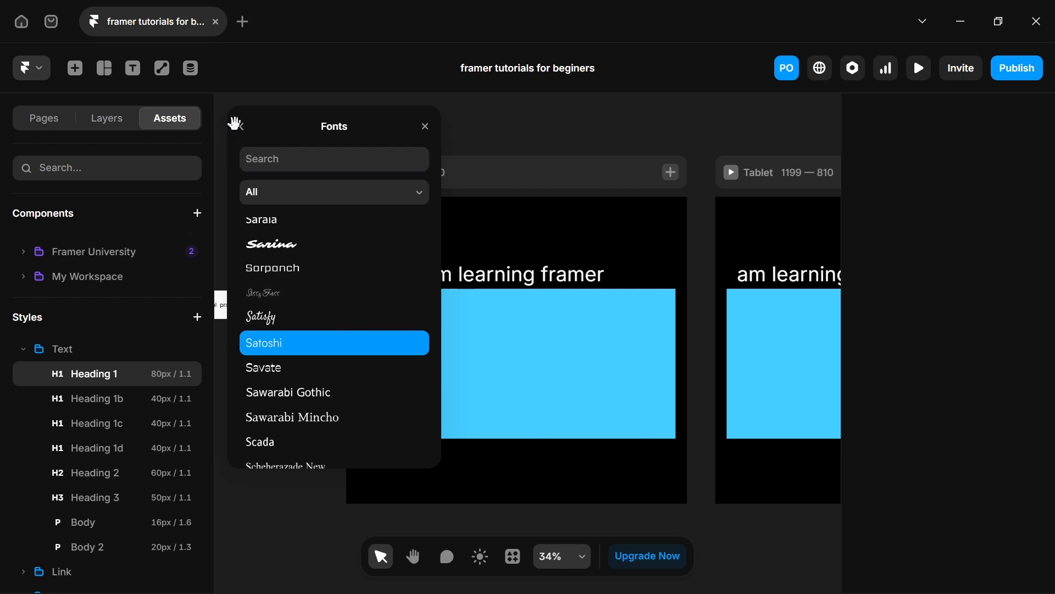
click(236, 125)
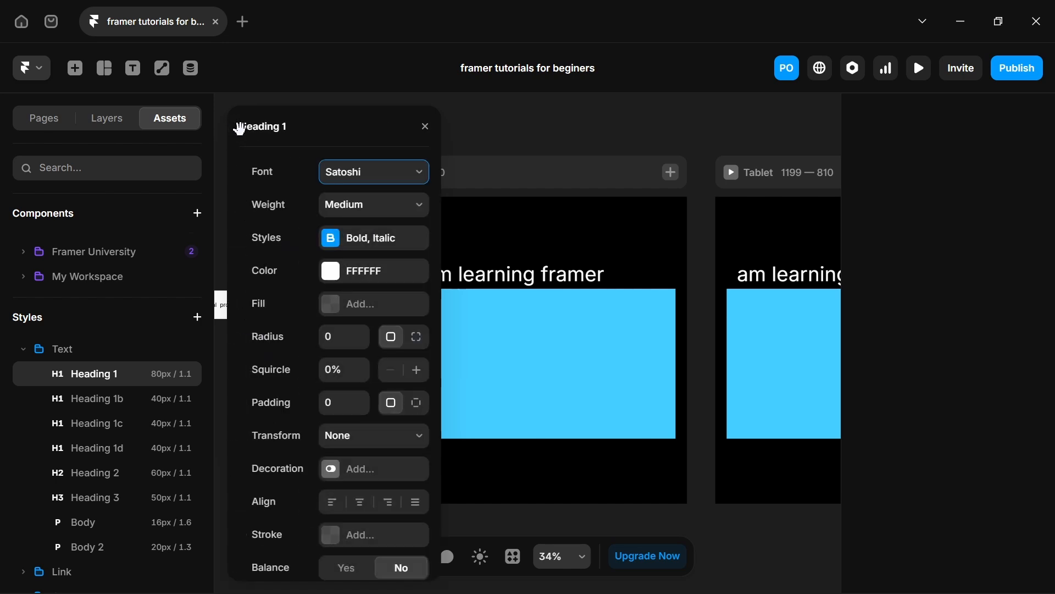
click(276, 204)
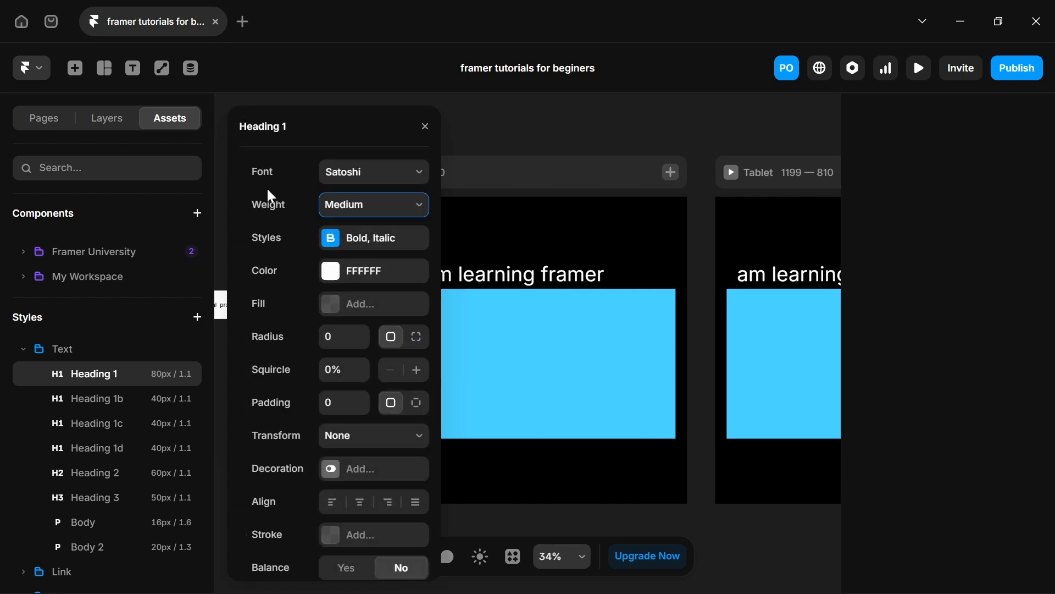
click(387, 216)
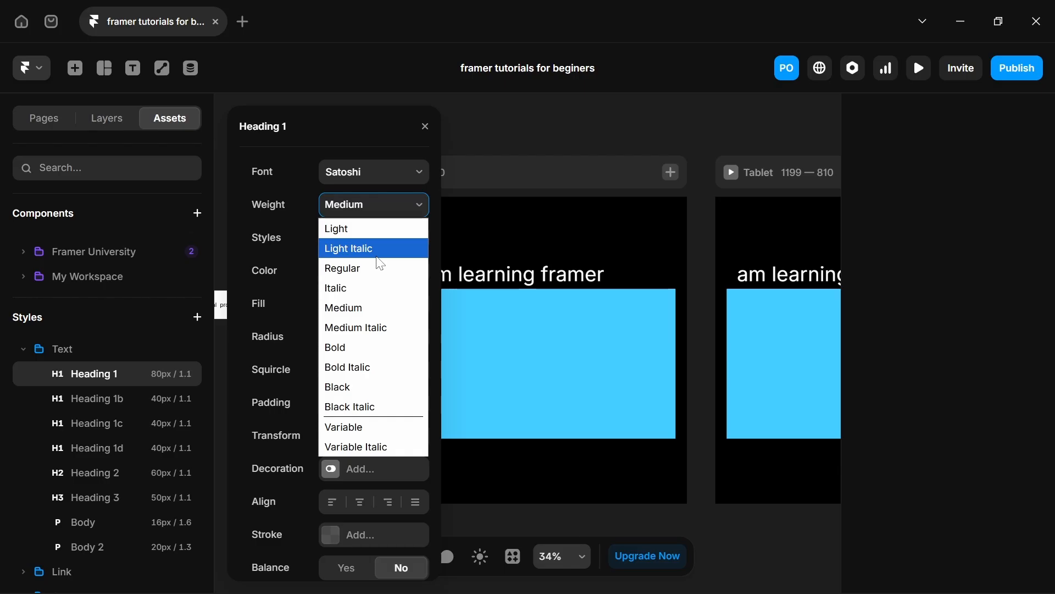
click(246, 221)
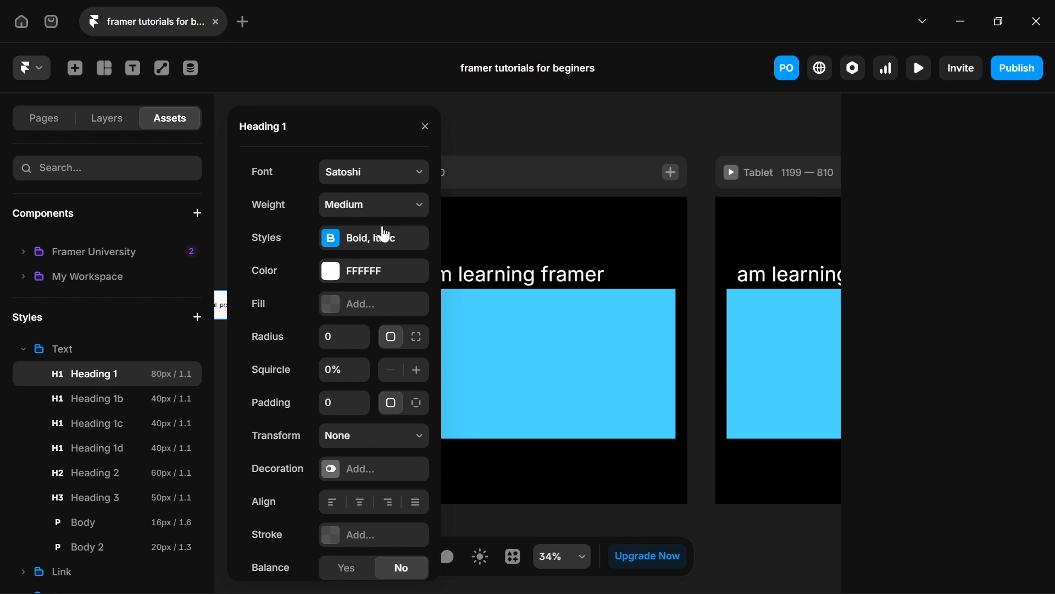
Examine the Heading 1 style's medium and small breakpoint settings.
scroll(258, 262, down, 5)
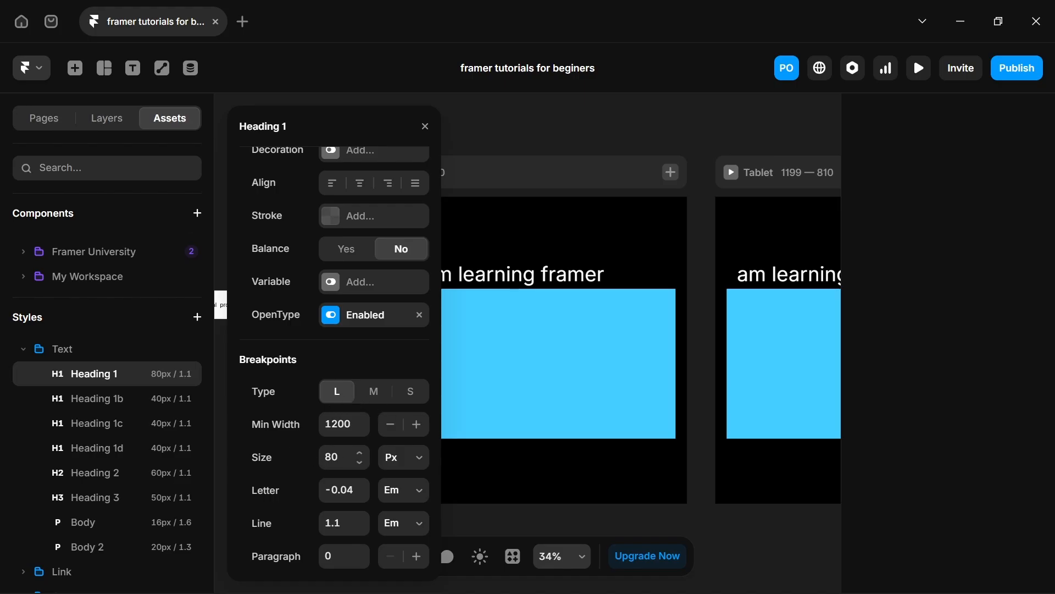
click(368, 400)
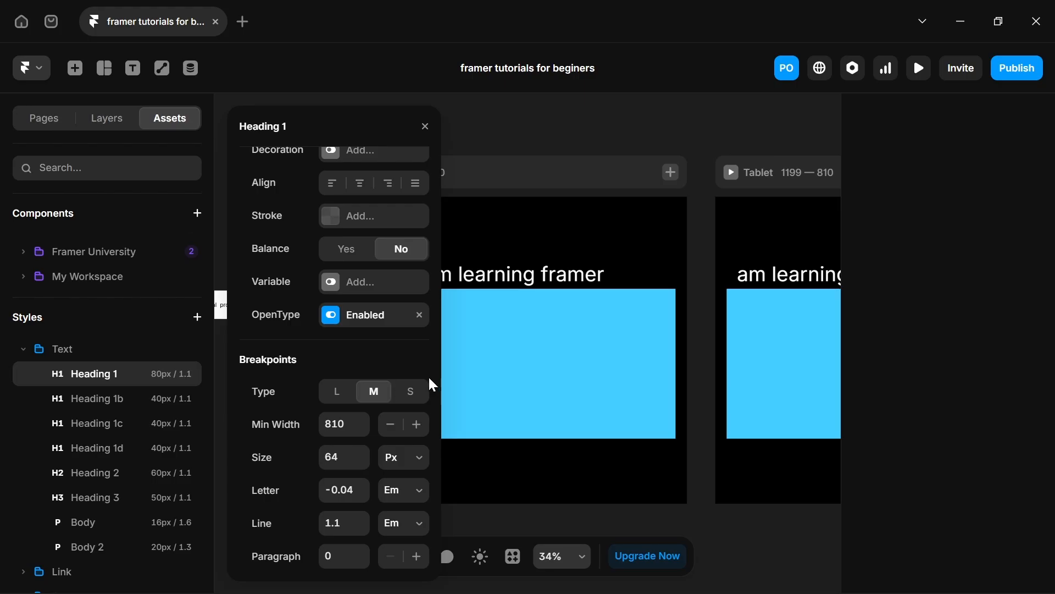
click(416, 397)
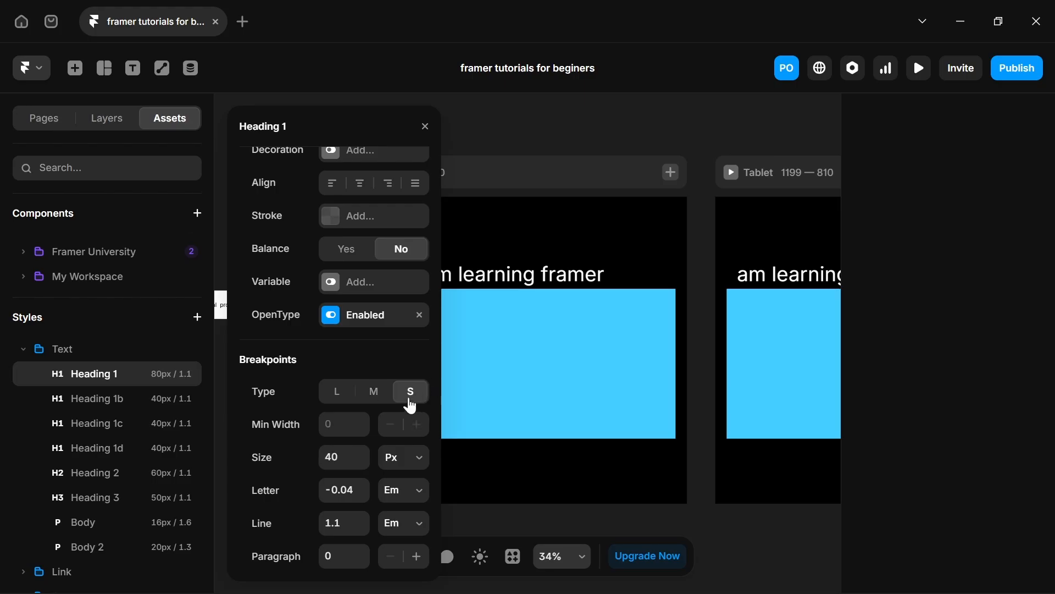
Try a size of 20 px for the Heading 1 style's small breakpoint and restore it to 40 px.
click(336, 457)
text(20)
key(BackSpace)
key(BackSpace)
text(40)
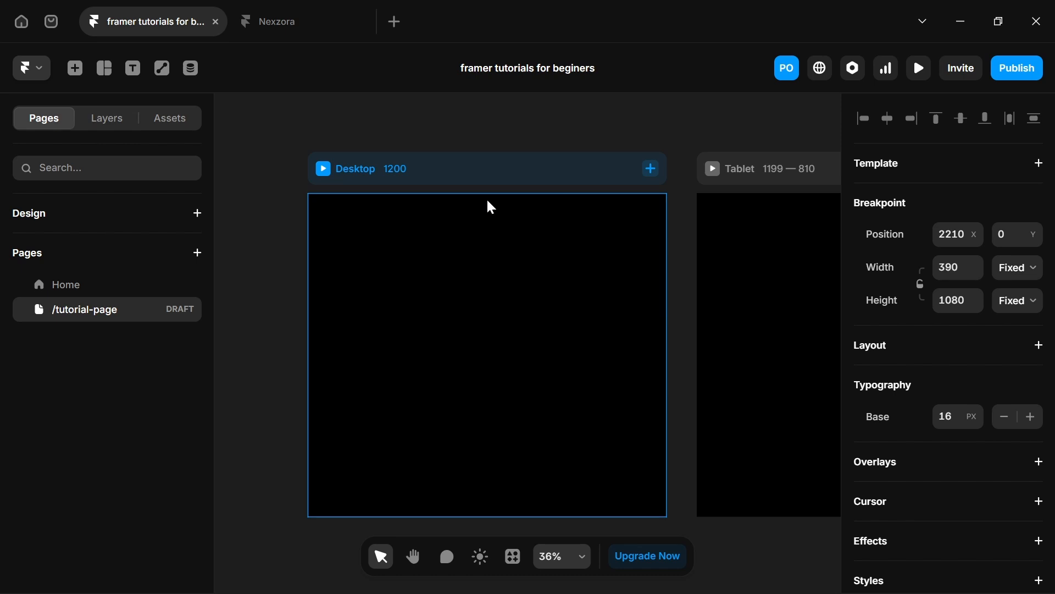
Add a vertical stack layout to the empty Desktop breakpoint and draw a frame about 900 by 658 inside it.
click(470, 174)
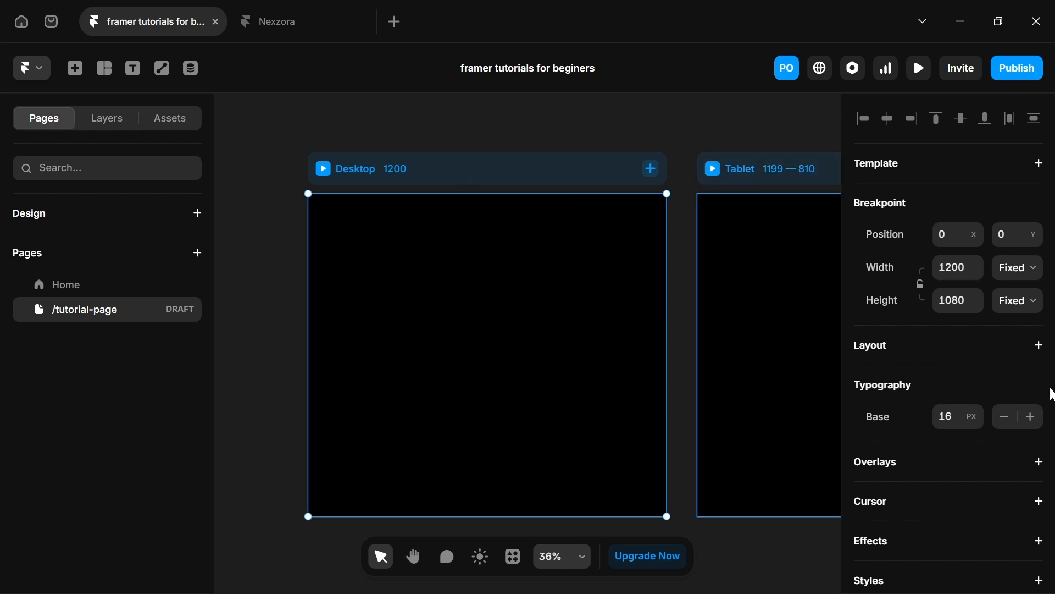
click(919, 352)
key(f)
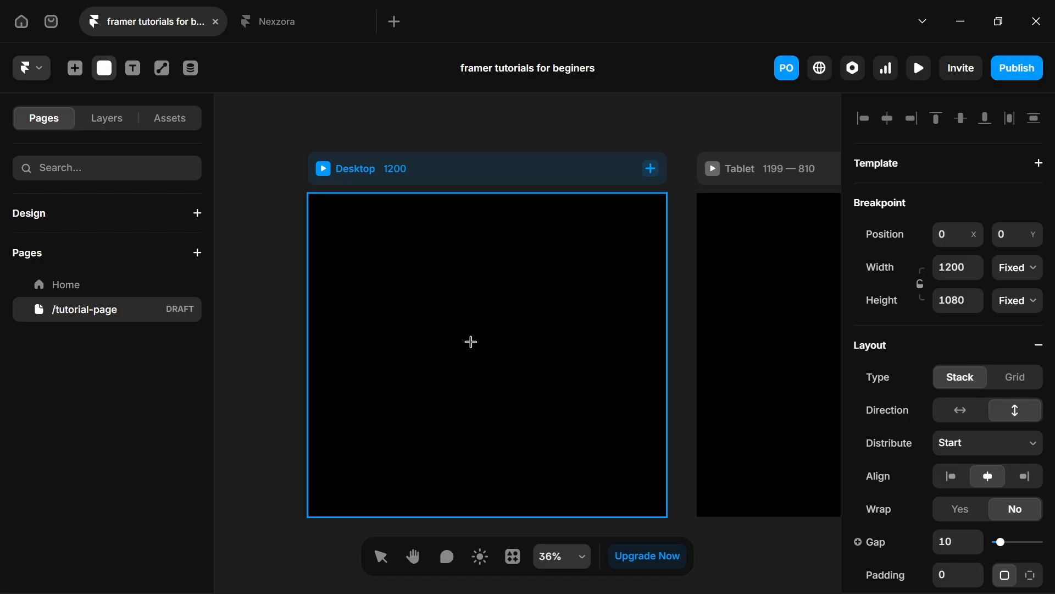
mouse_move(362, 253)
mouse_down()
mouse_move(625, 388)
mouse_move(632, 450)
mouse_up()
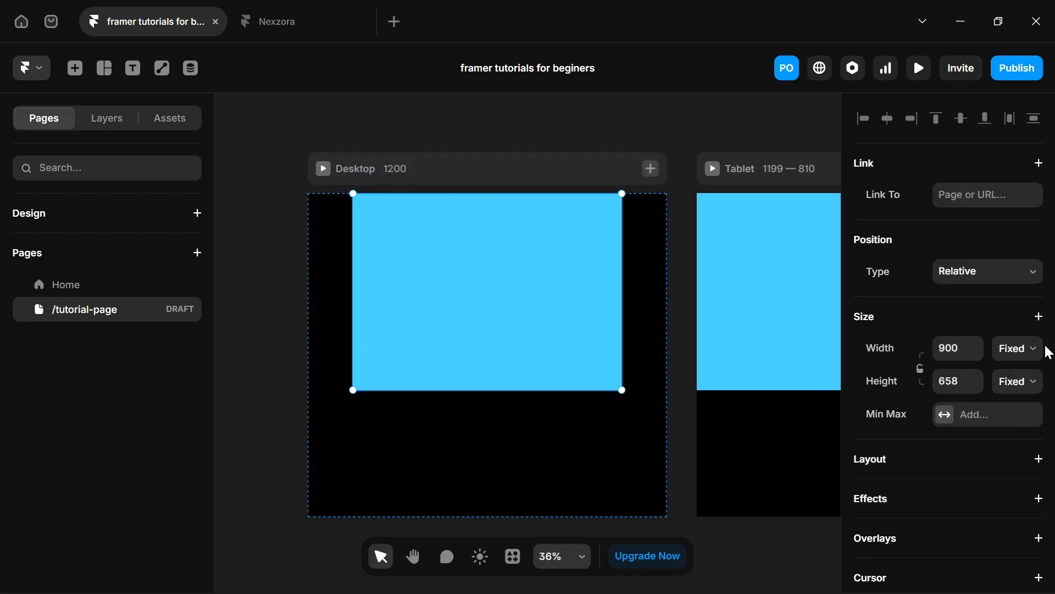
Set the new frame's width to Fill and its height to 4000.
click(1007, 356)
click(1009, 412)
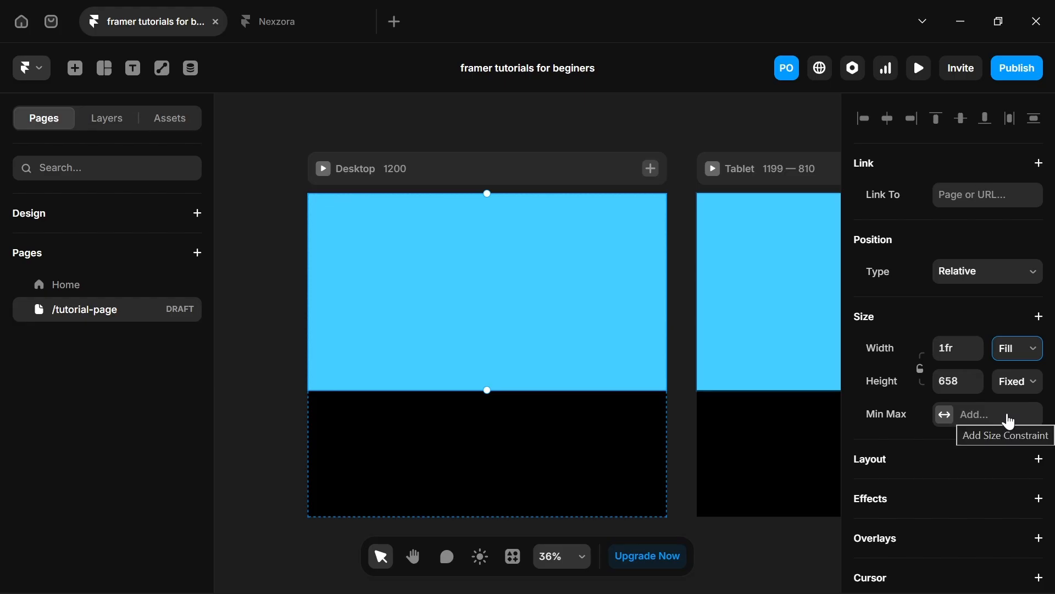
key(Tab)
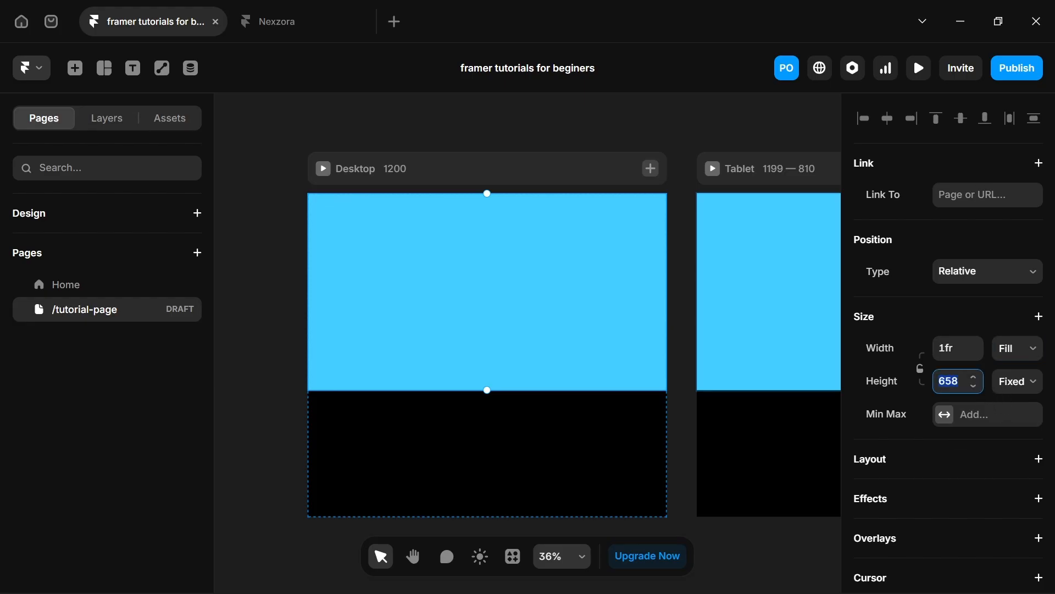
text(4000)
key(Return)
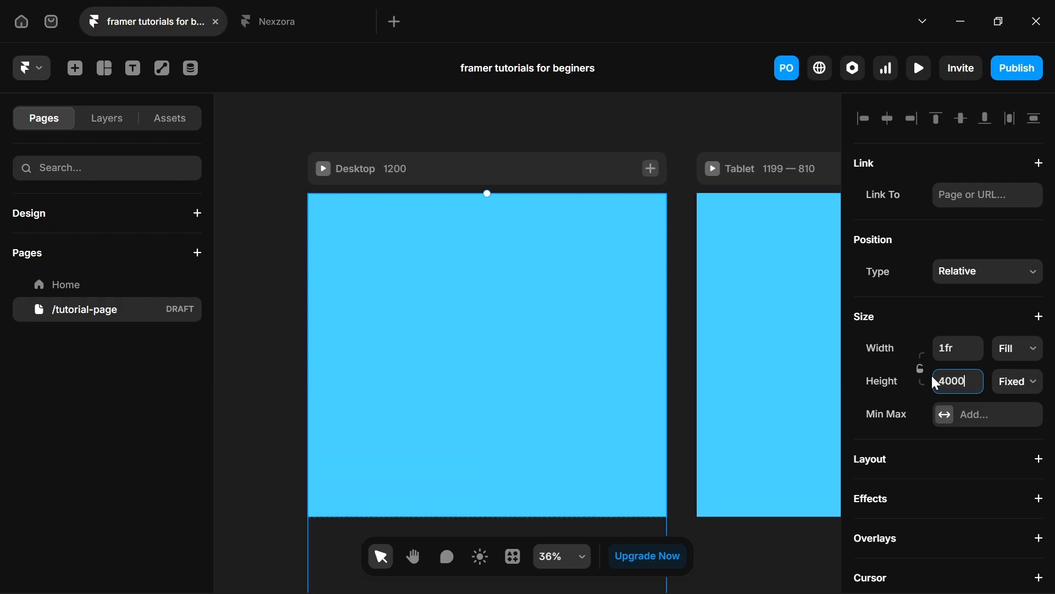
Set the Desktop breakpoint's height to Fit Content so it follows the frame inside it.
scroll(478, 448, down, 2)
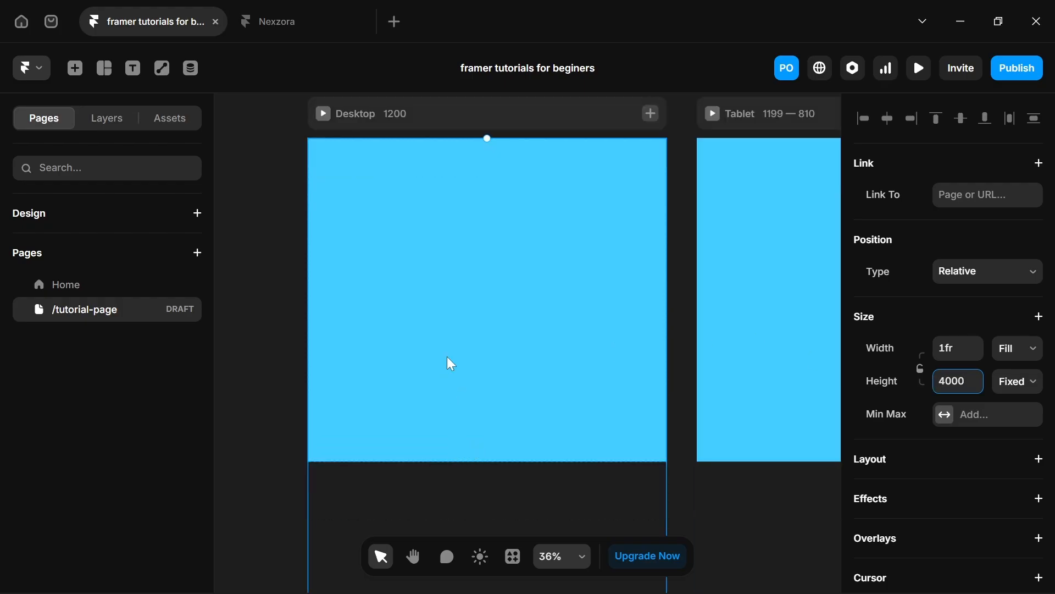
scroll(452, 364, down, 1)
scroll(448, 357, down, 2)
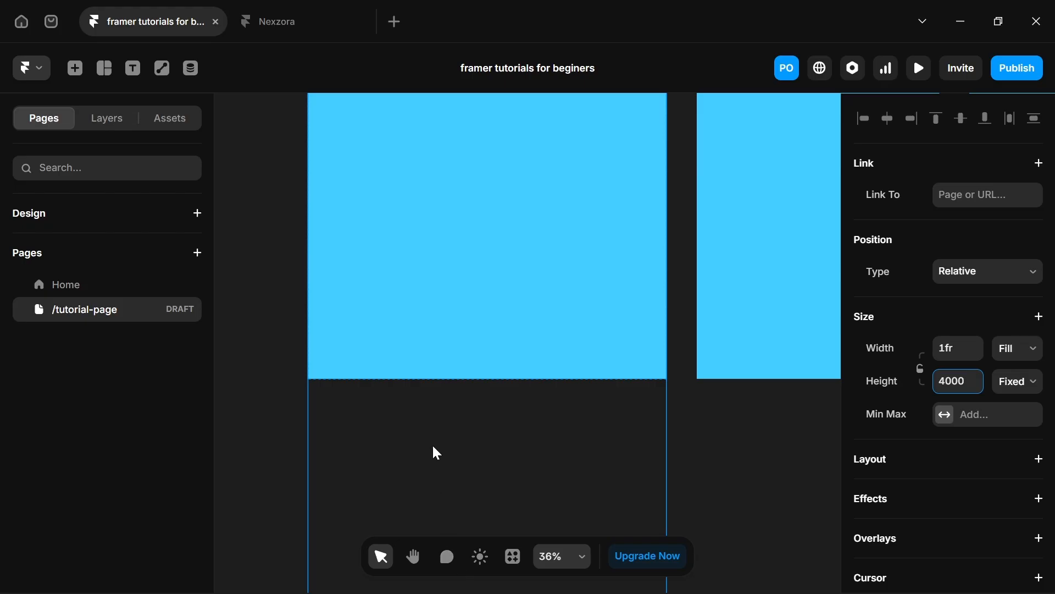
scroll(434, 448, up, 1)
scroll(454, 316, up, 4)
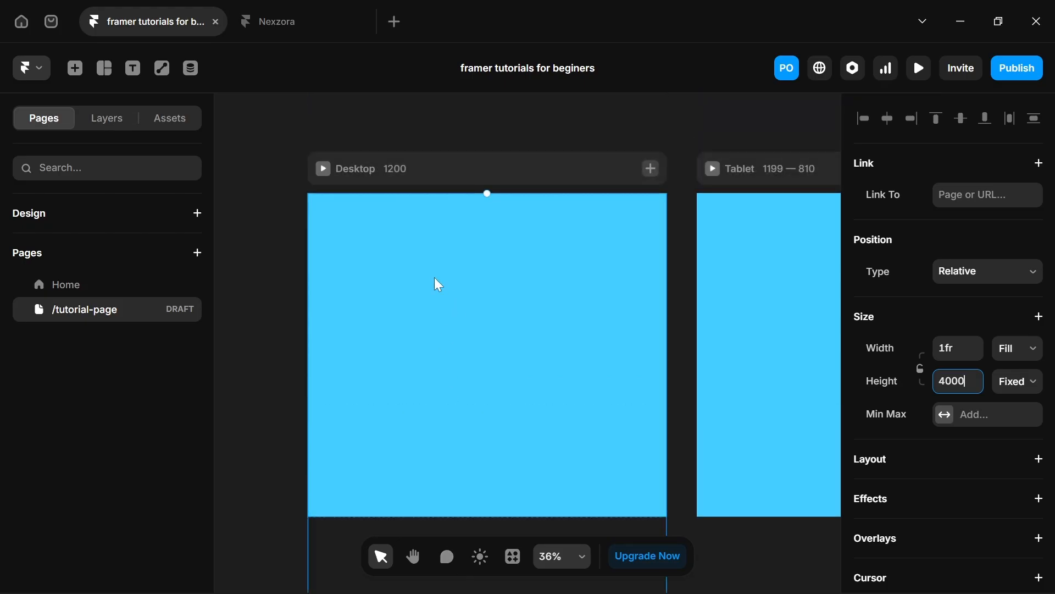
click(434, 180)
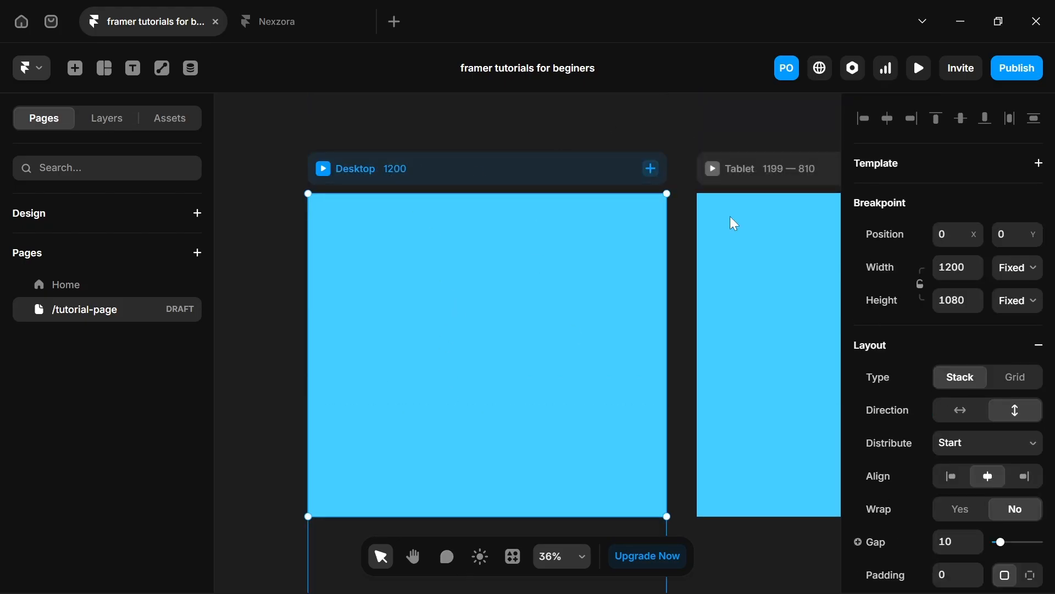
click(1019, 311)
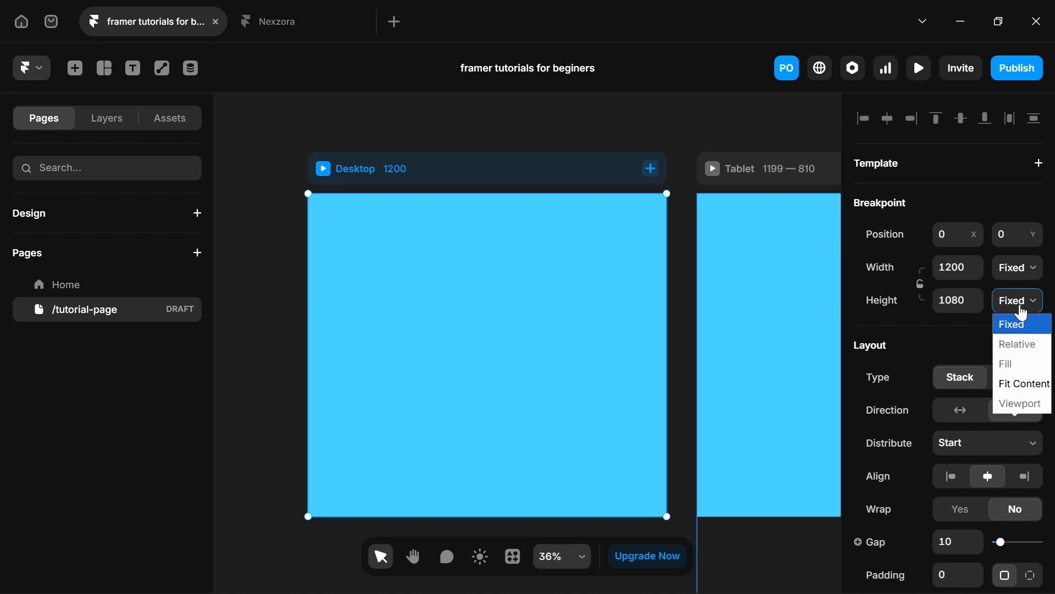
click(1018, 388)
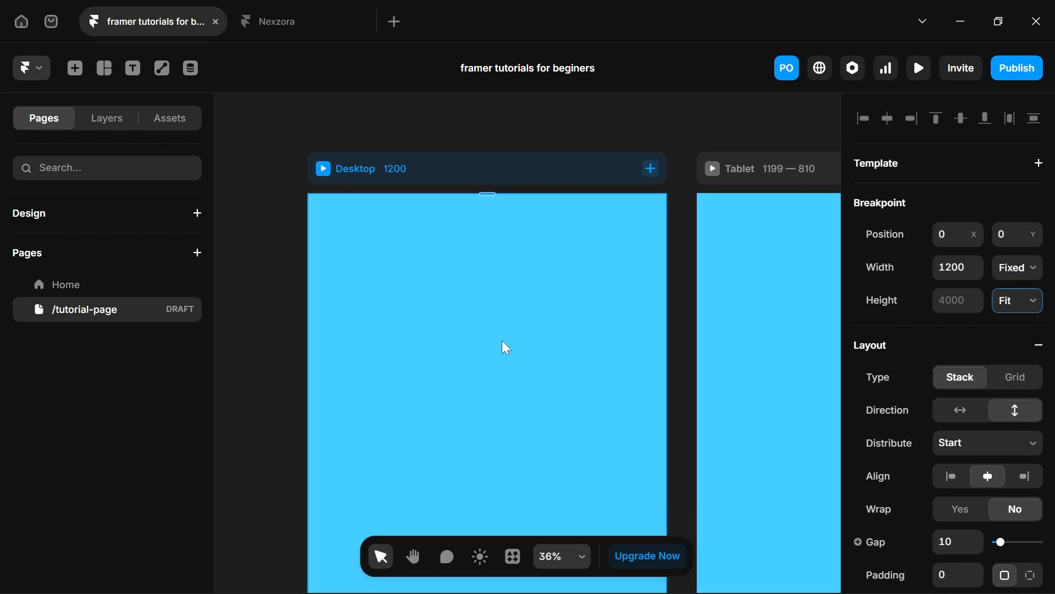
Add a vertical stack layout with a gap of 0 to the frame inside the Desktop breakpoint.
scroll(586, 296, down, 3)
click(572, 297)
click(104, 124)
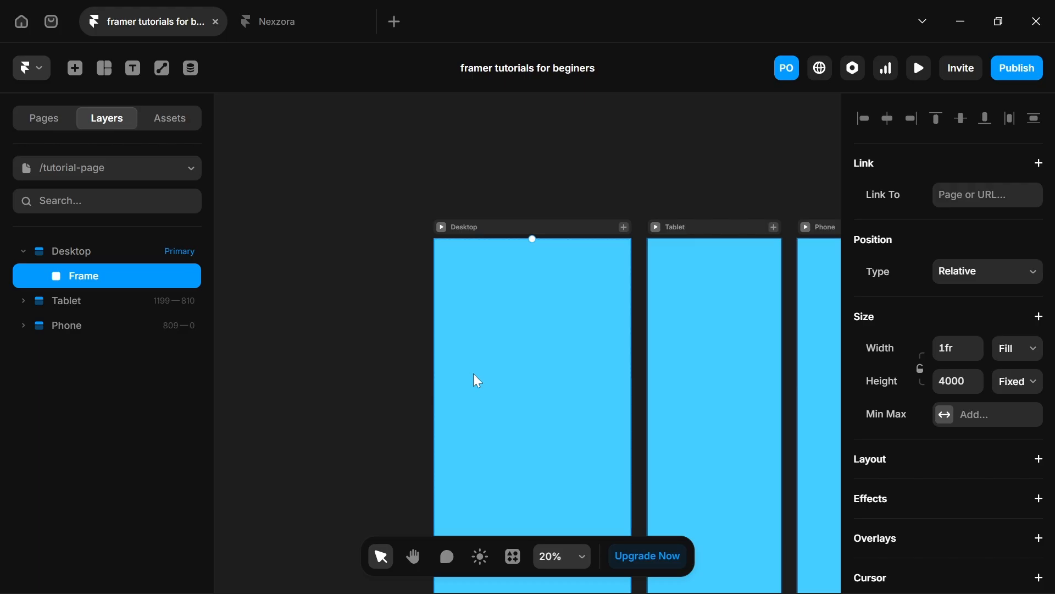
click(965, 476)
scroll(965, 484, down, 5)
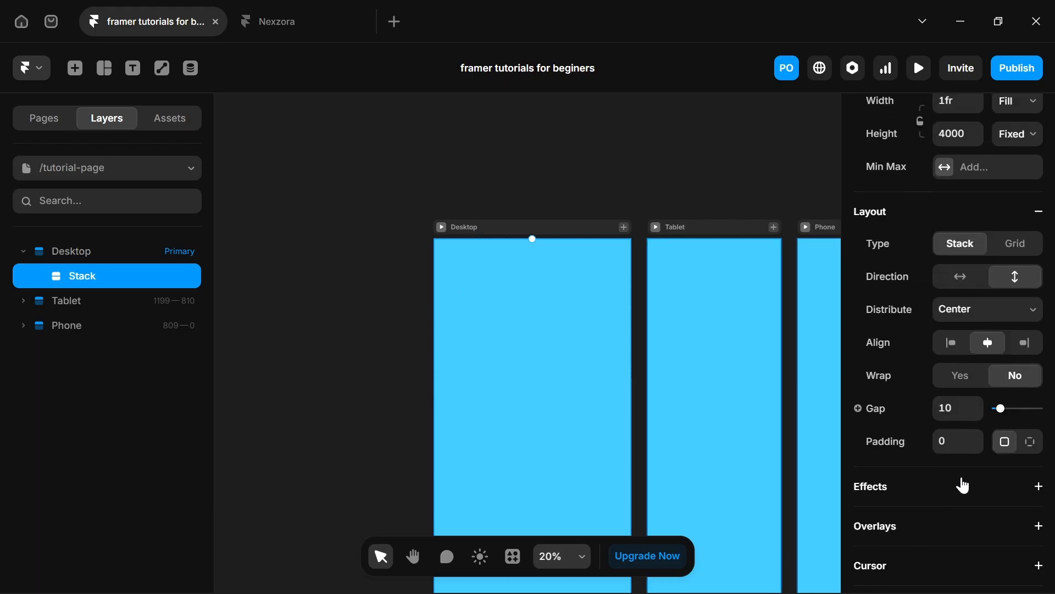
drag(1000, 419, 941, 421)
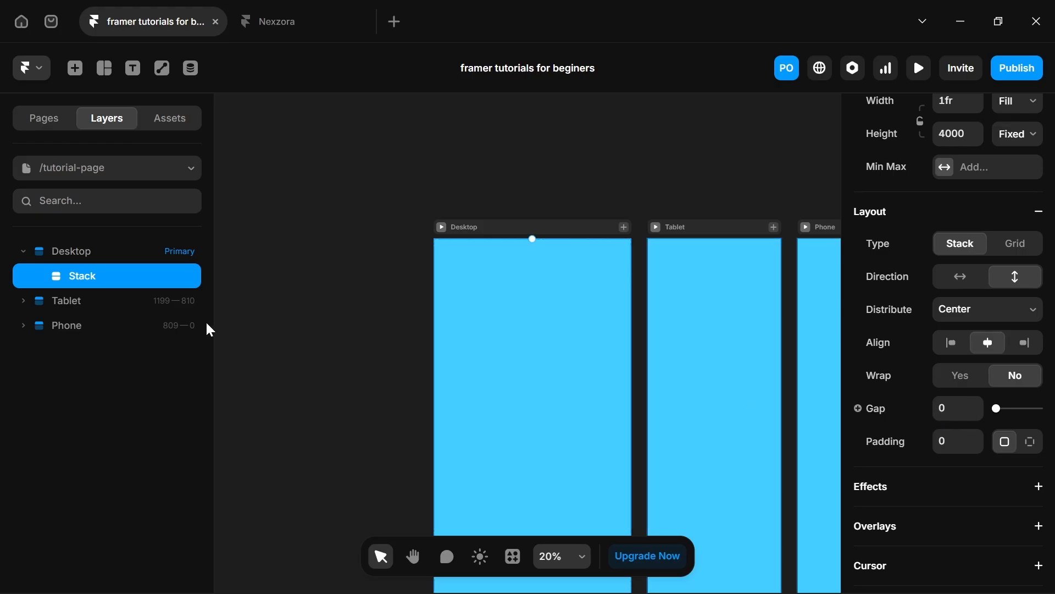
Rename the stack as main section and set its fill to black (000000).
double_click(79, 277)
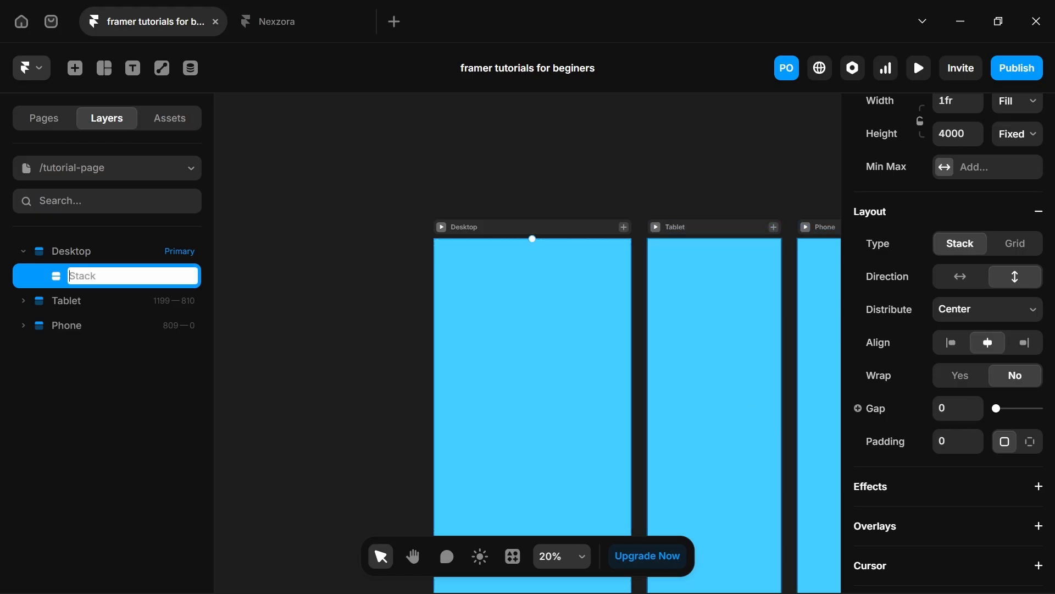
text(main section)
key(Return)
scroll(1033, 498, down, 3)
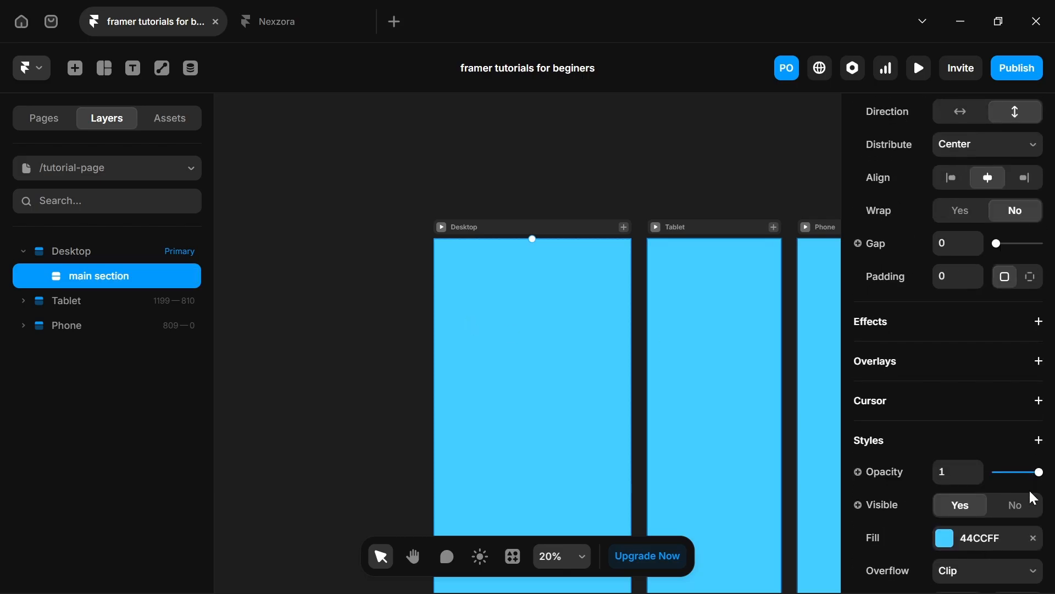
scroll(962, 527, down, 3)
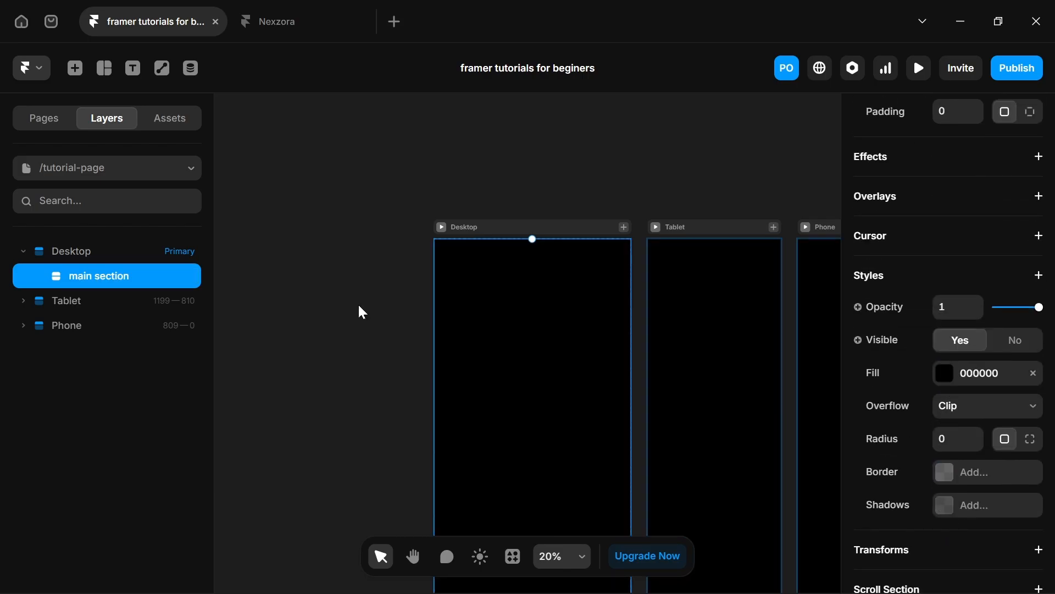
Draw a frame about 861 by 771 inside the main section and set its width to Fill.
key(f)
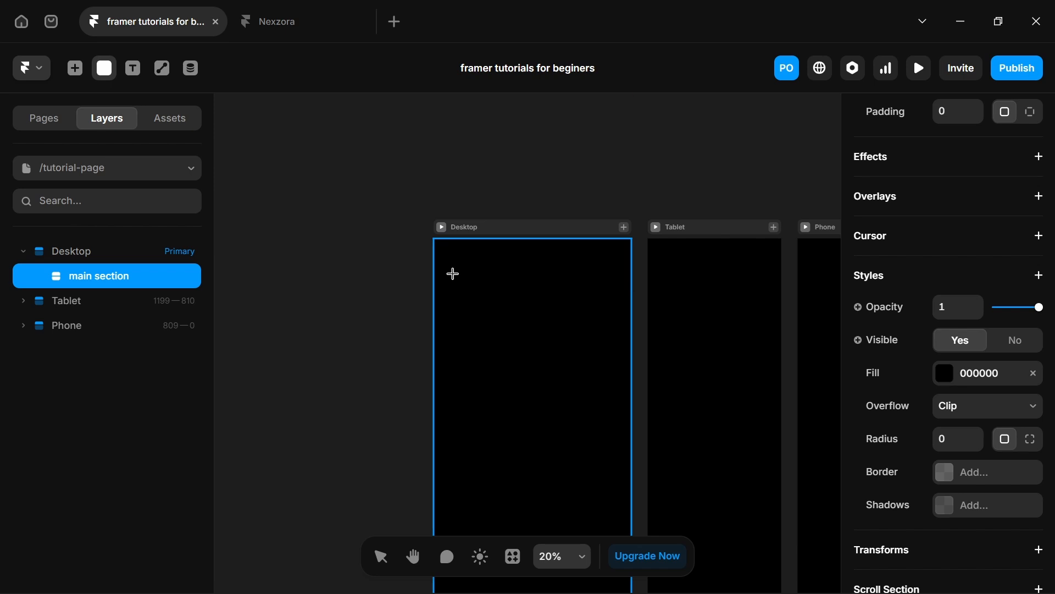
drag(452, 273, 595, 400)
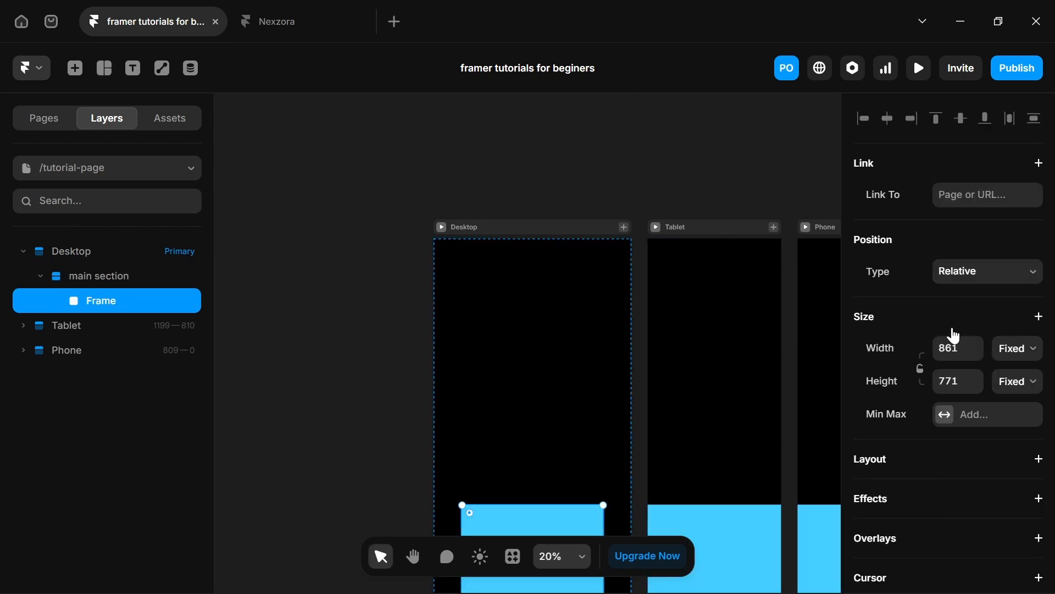
click(1010, 351)
click(1011, 410)
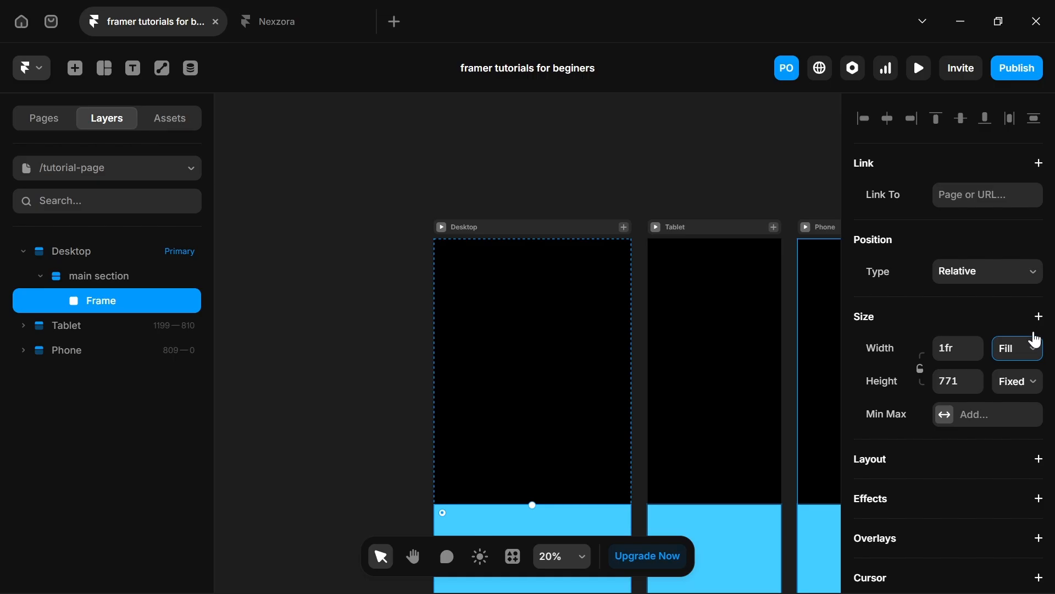
Add a horizontal stack layout with a gap of 0 to the frame inside the main section.
drag(636, 384, 582, 271)
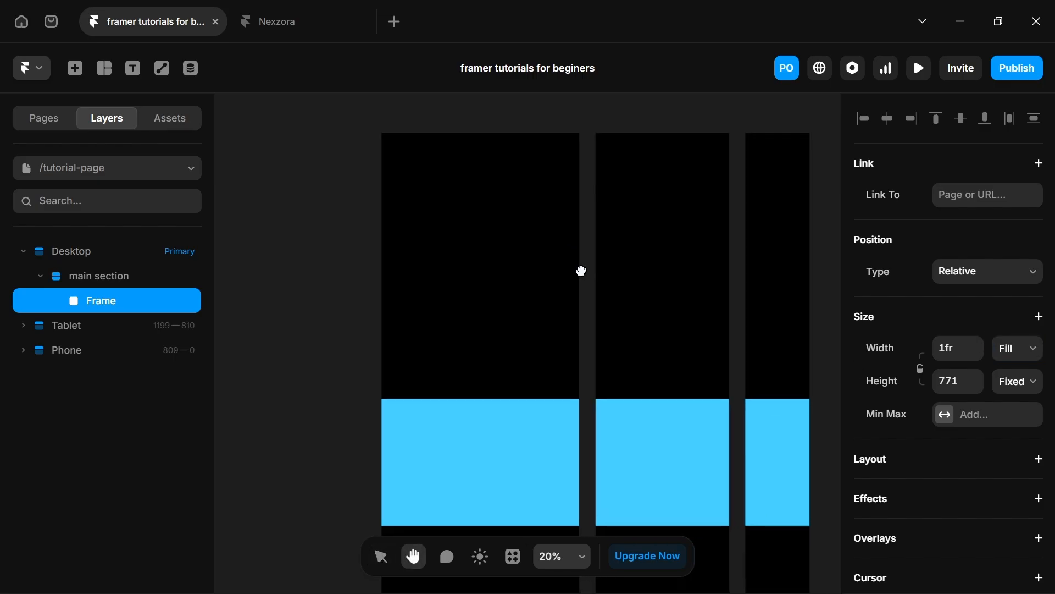
click(919, 465)
scroll(923, 472, down, 5)
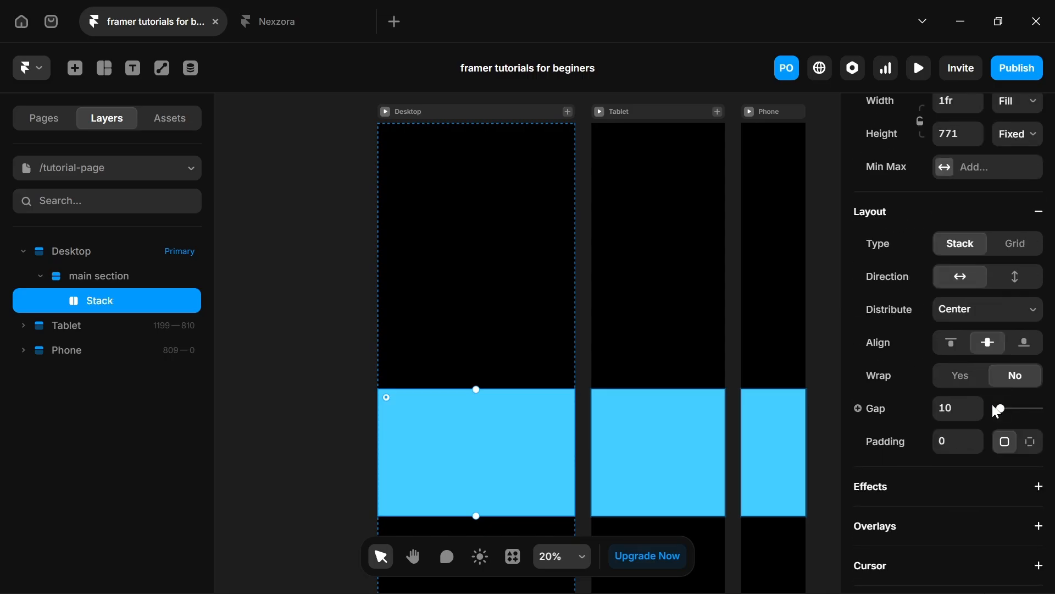
drag(1003, 421, 996, 421)
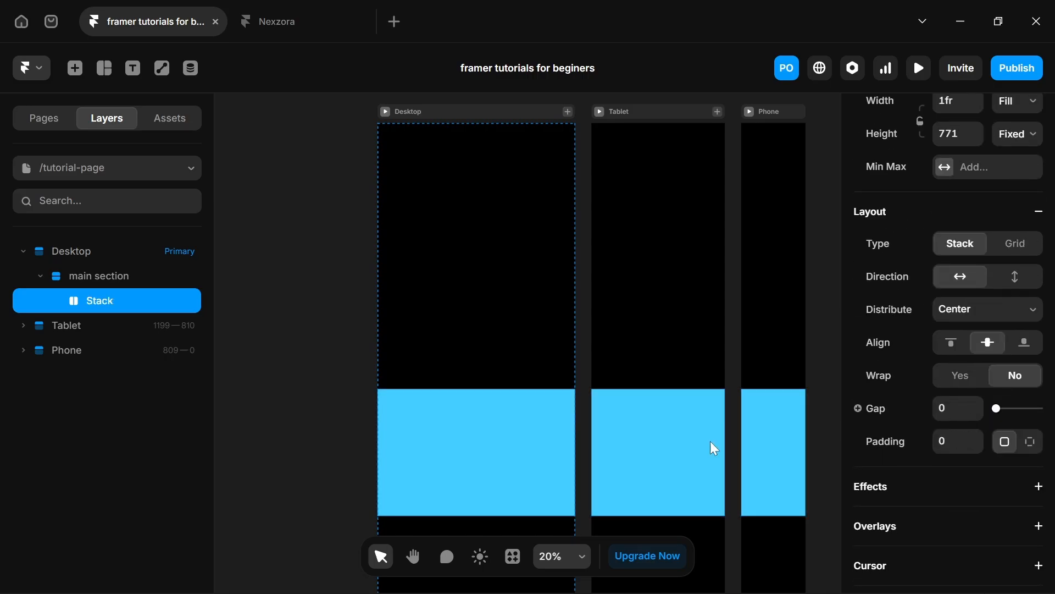
Set the main section's distribution to Start and rename its inner stack as hero section.
click(70, 282)
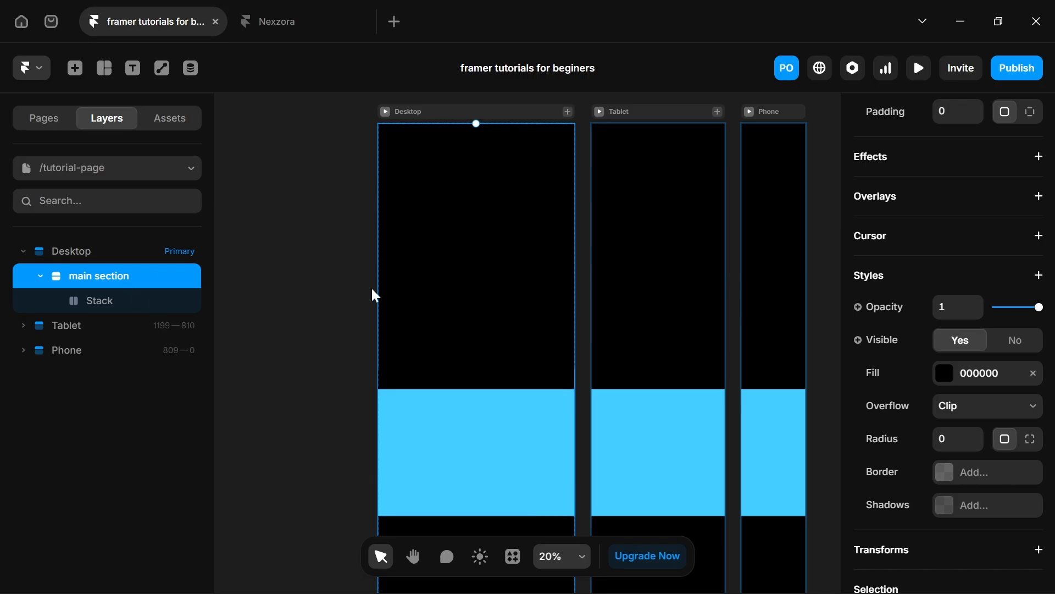
scroll(989, 259, down, 1)
scroll(989, 257, down, 2)
scroll(989, 257, up, 10)
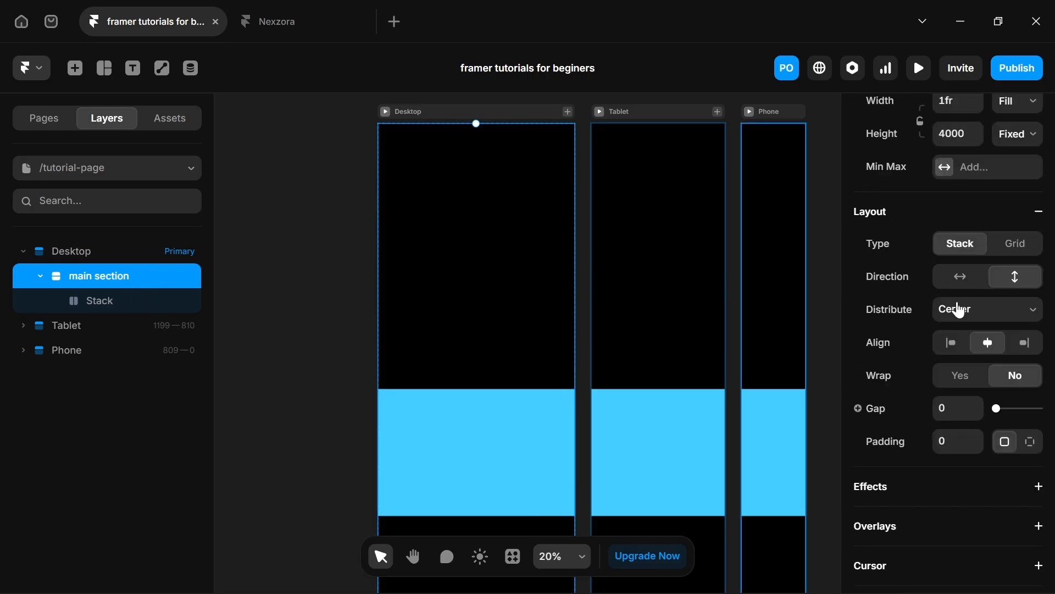
click(953, 310)
click(952, 333)
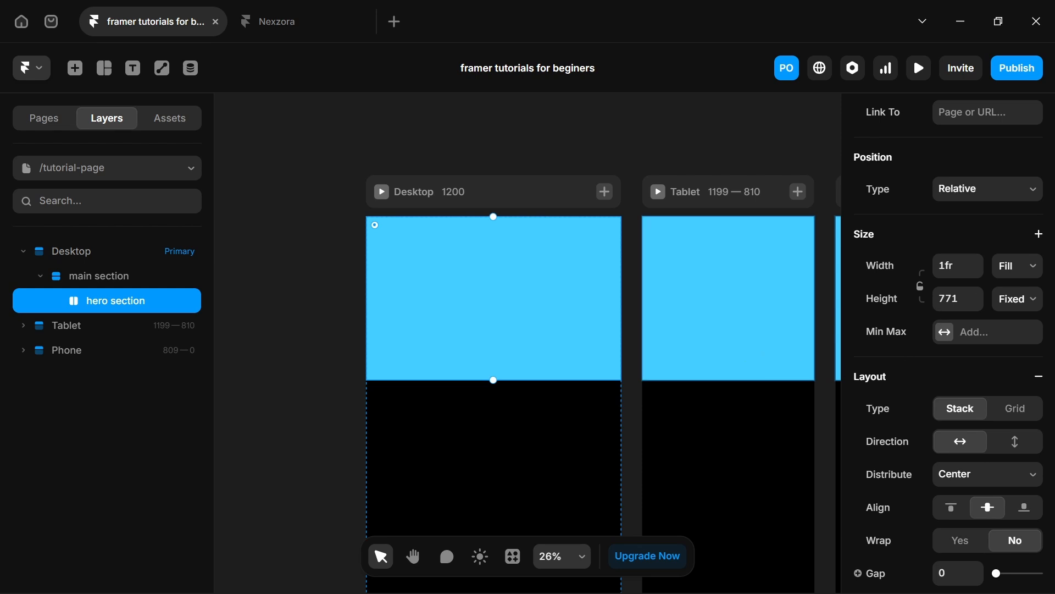
Set the hero section's height to 1020.
click(950, 299)
text(1020)
key(Return)
Add a minimum height constraint to the hero section, using the Viewport unit and a value of 80vh.
click(963, 331)
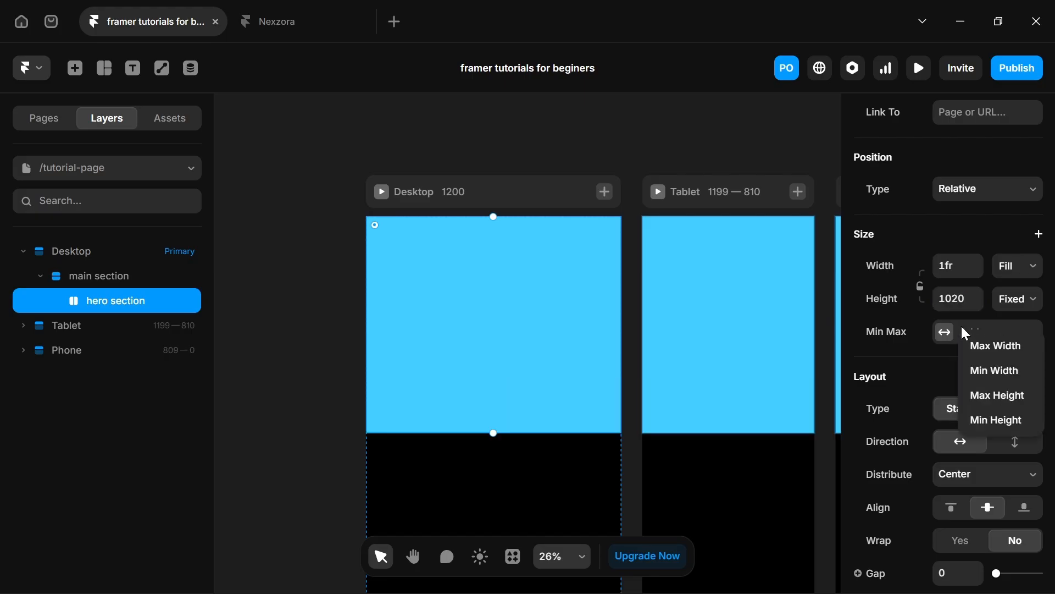
click(995, 420)
click(968, 364)
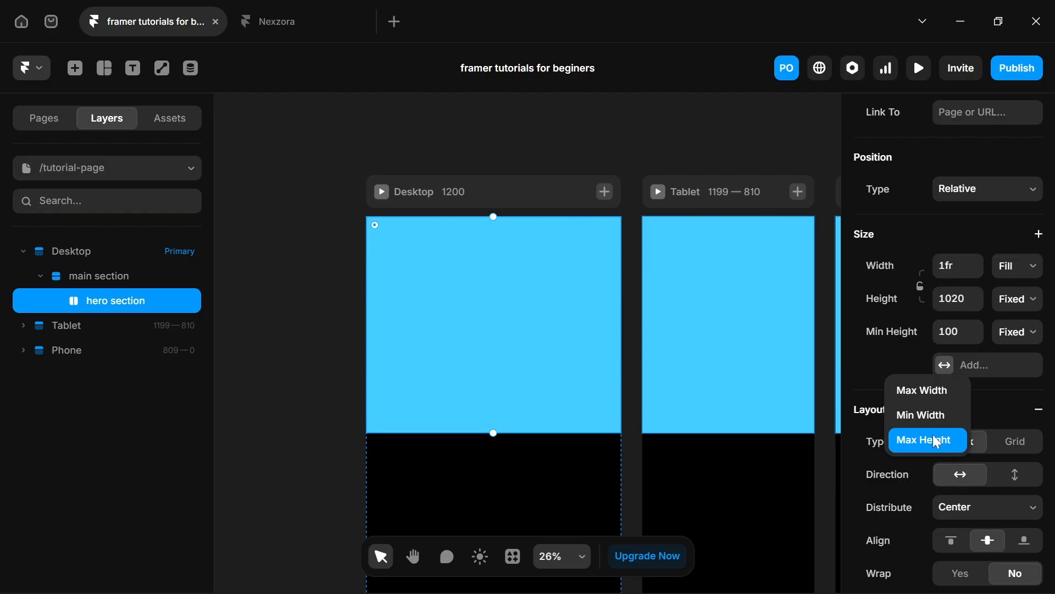
click(866, 340)
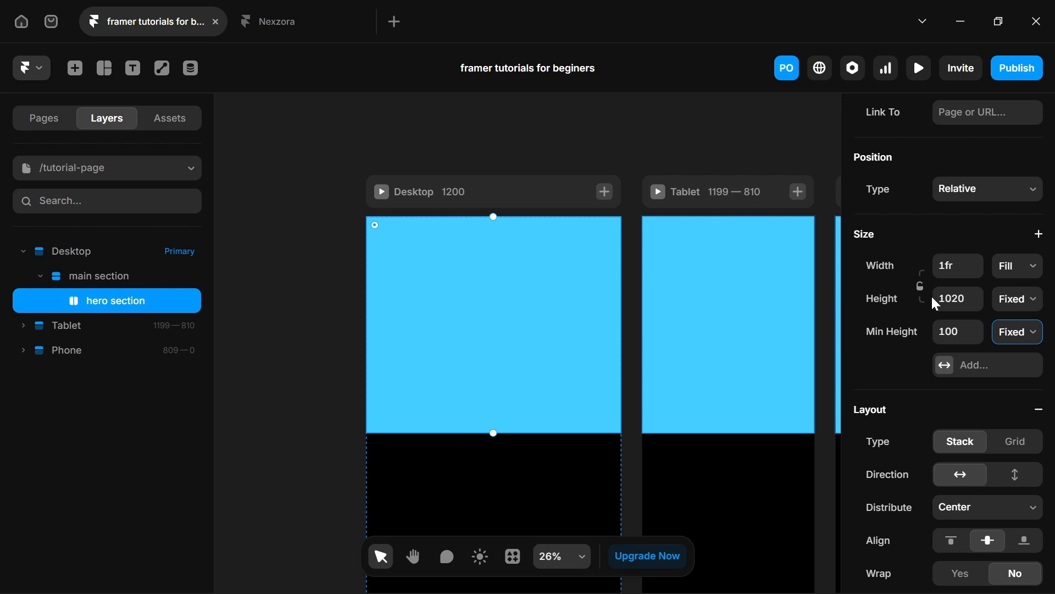
click(1015, 330)
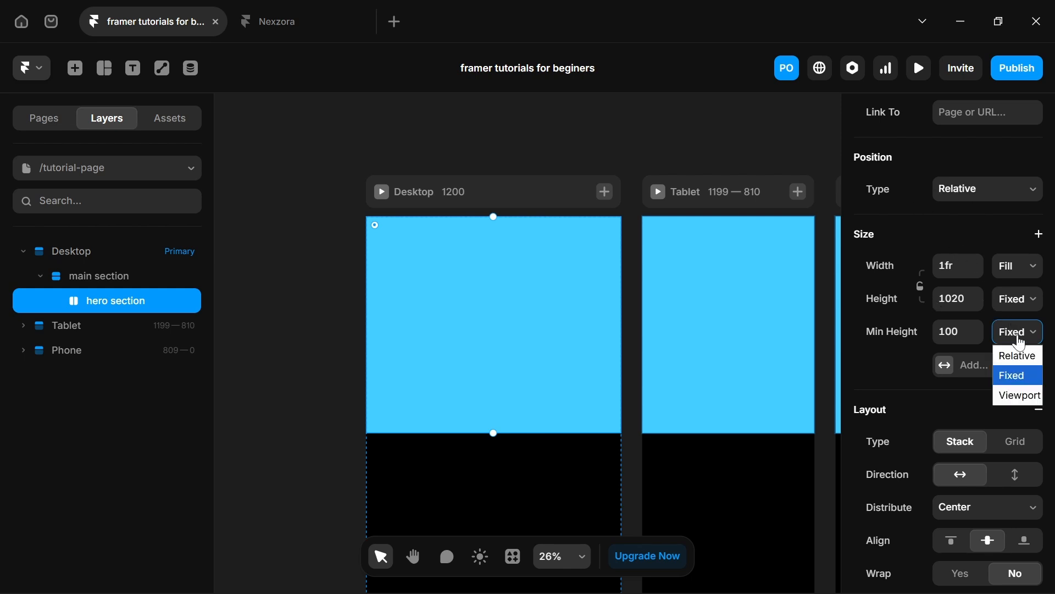
click(1032, 394)
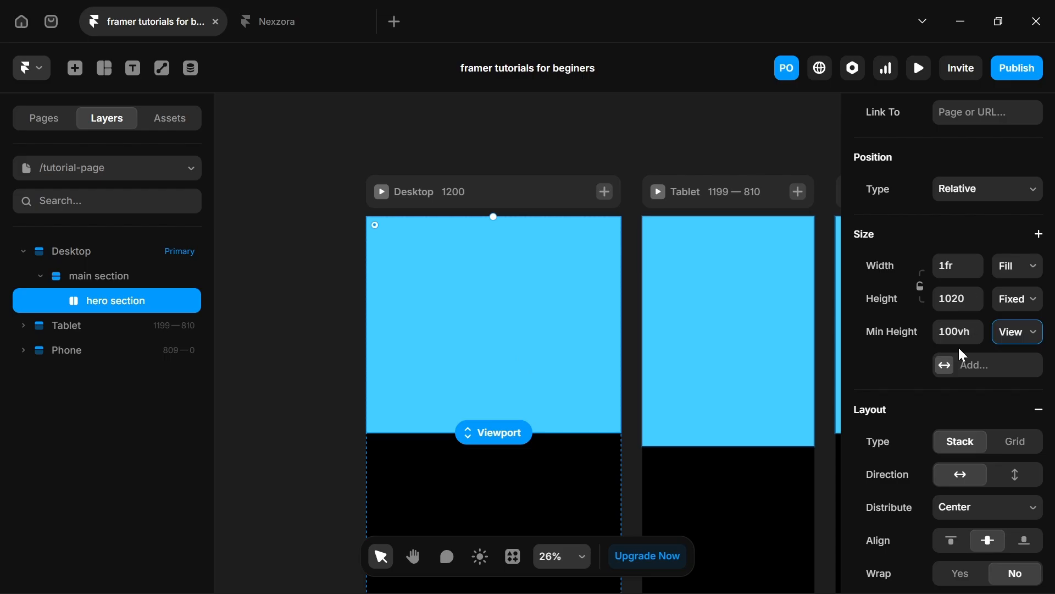
click(966, 332)
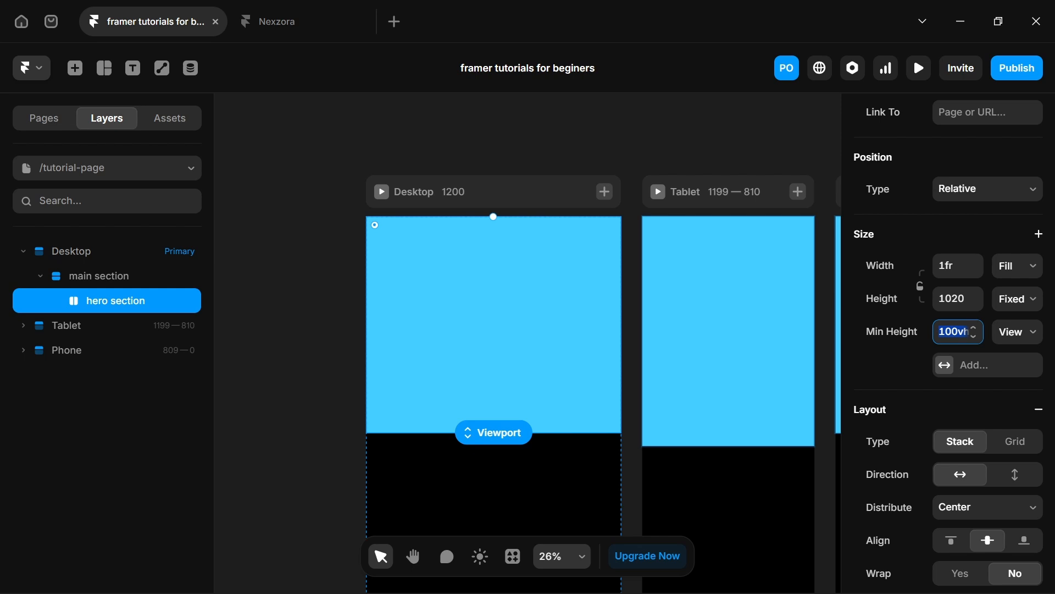
text(80)
key(Return)
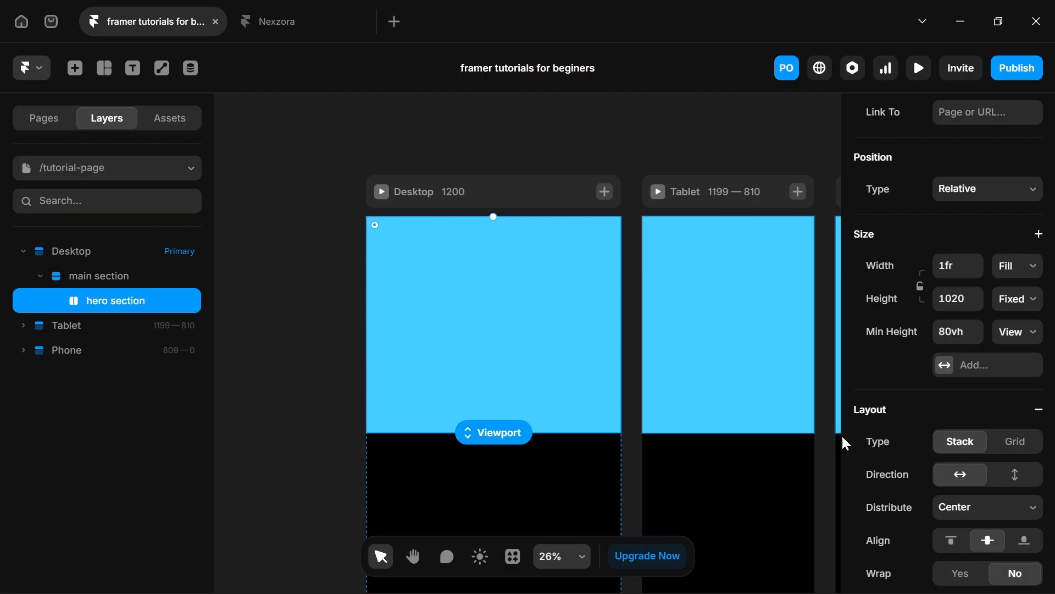
Change the hero section's fill to a linear gradient and set its first colour stop to 000301.
scroll(934, 467, down, 6)
click(944, 489)
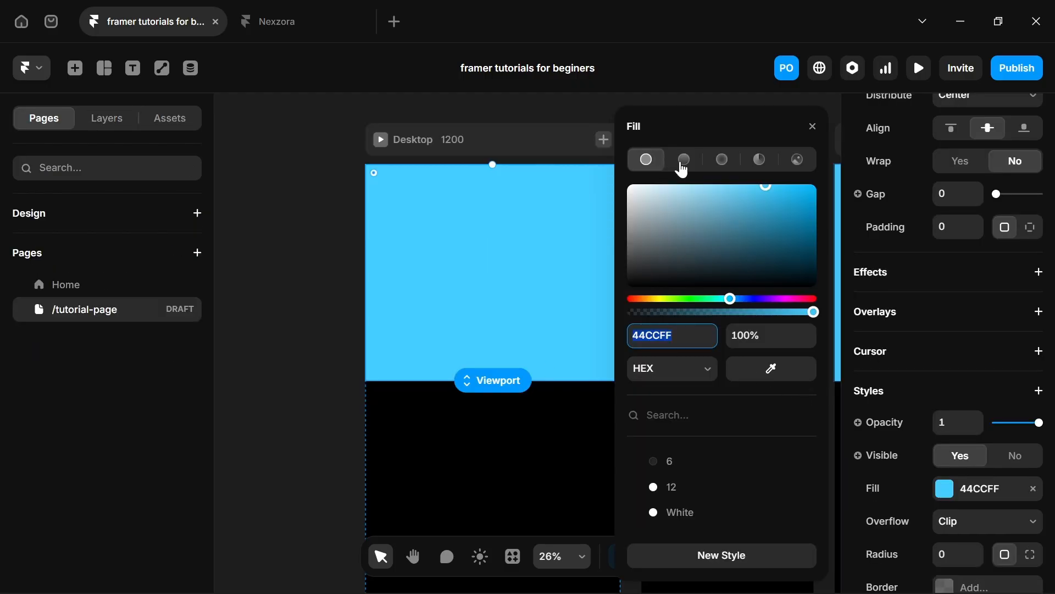
click(684, 160)
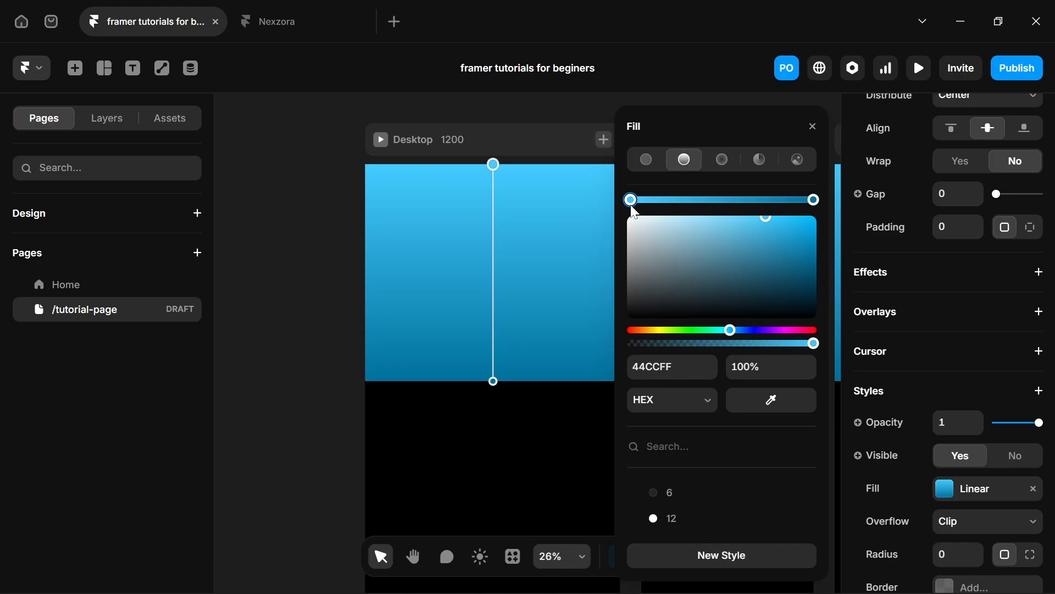
click(665, 366)
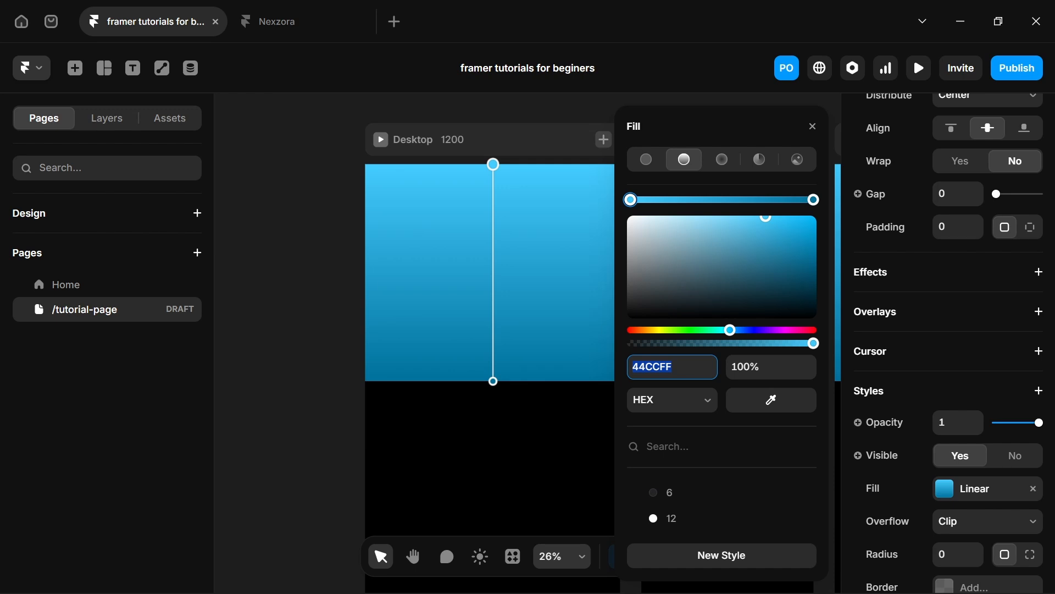
text(000301)
key(Return)
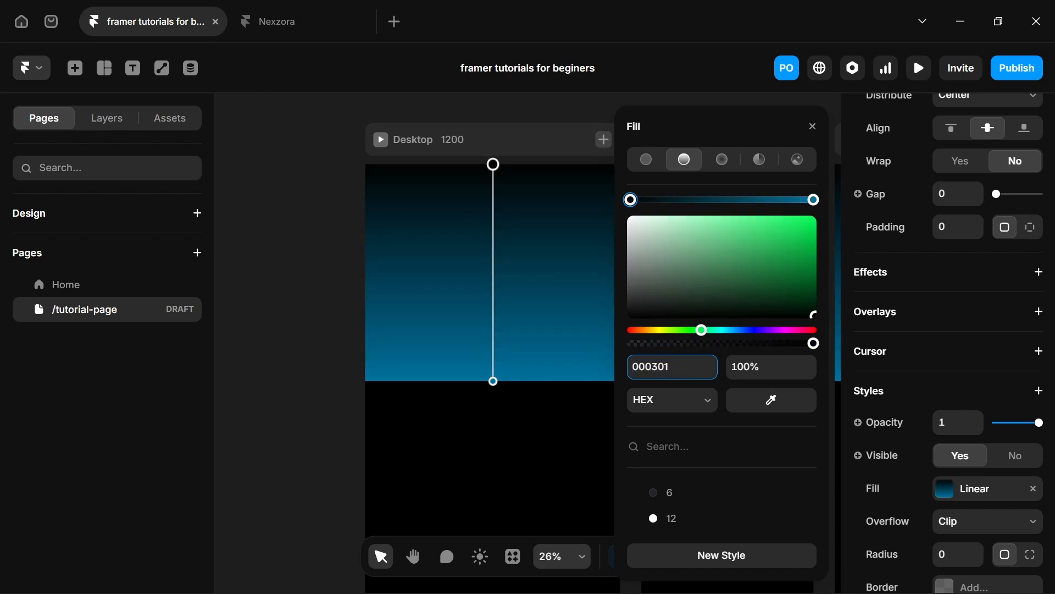
Copy the colour 2B373D from the Home page hero gradient and apply it to the tutorial page hero gradient's first stop.
click(87, 282)
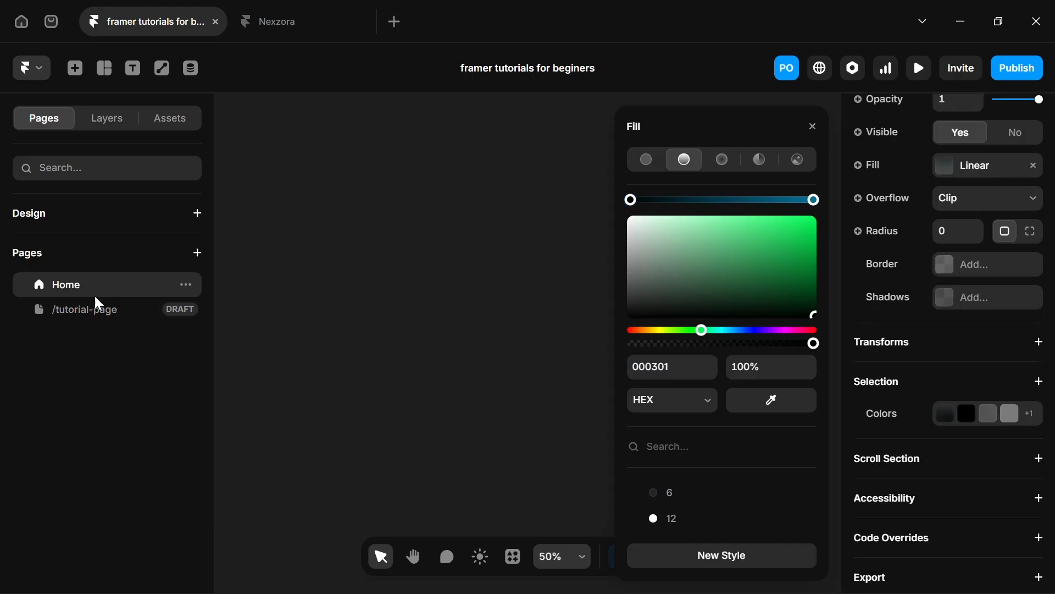
click(682, 217)
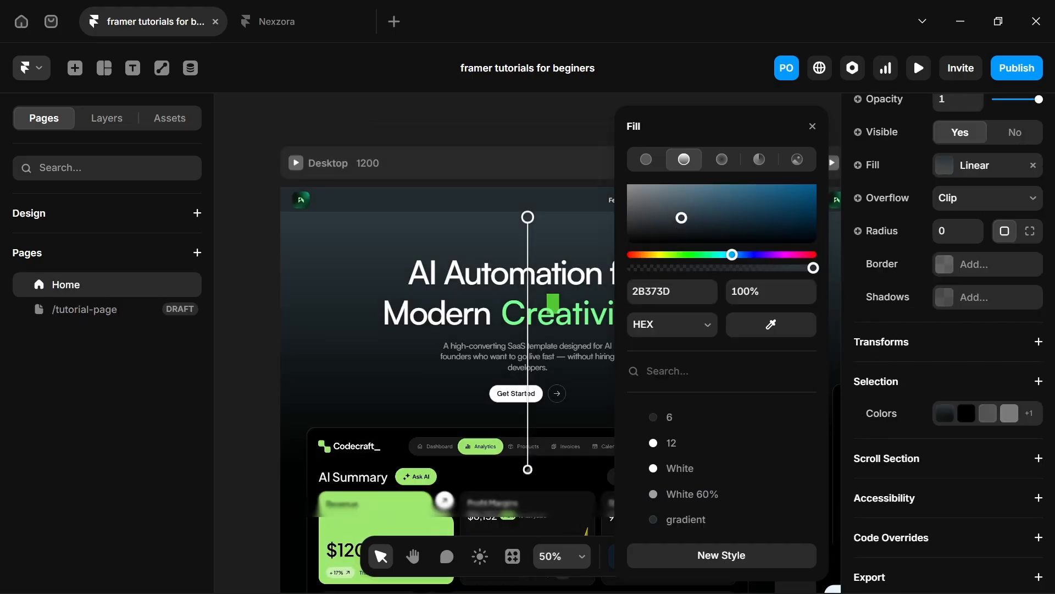
click(663, 291)
key(ctrl+c)
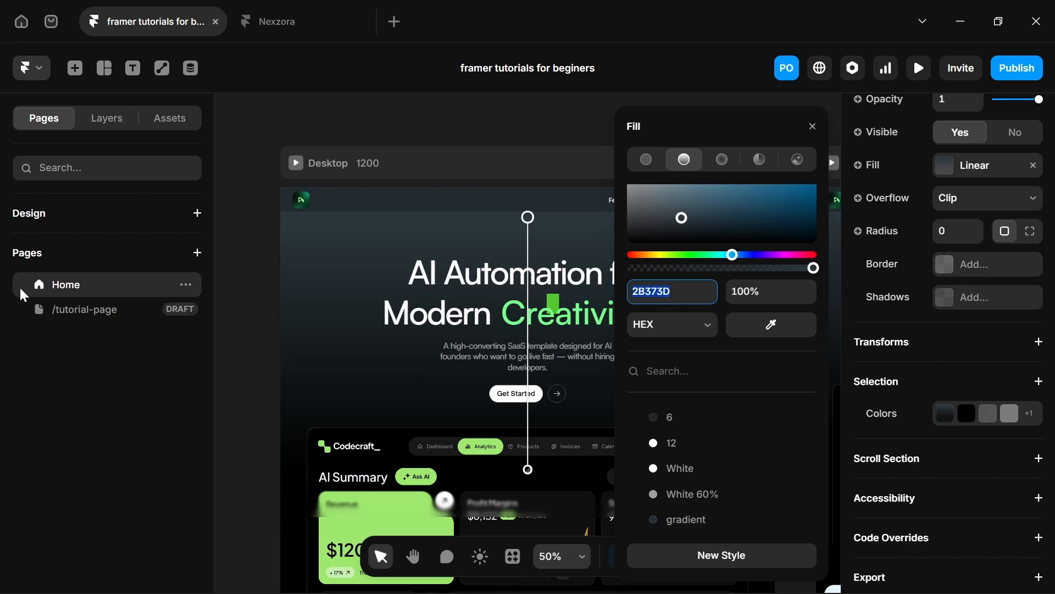
click(59, 311)
click(662, 367)
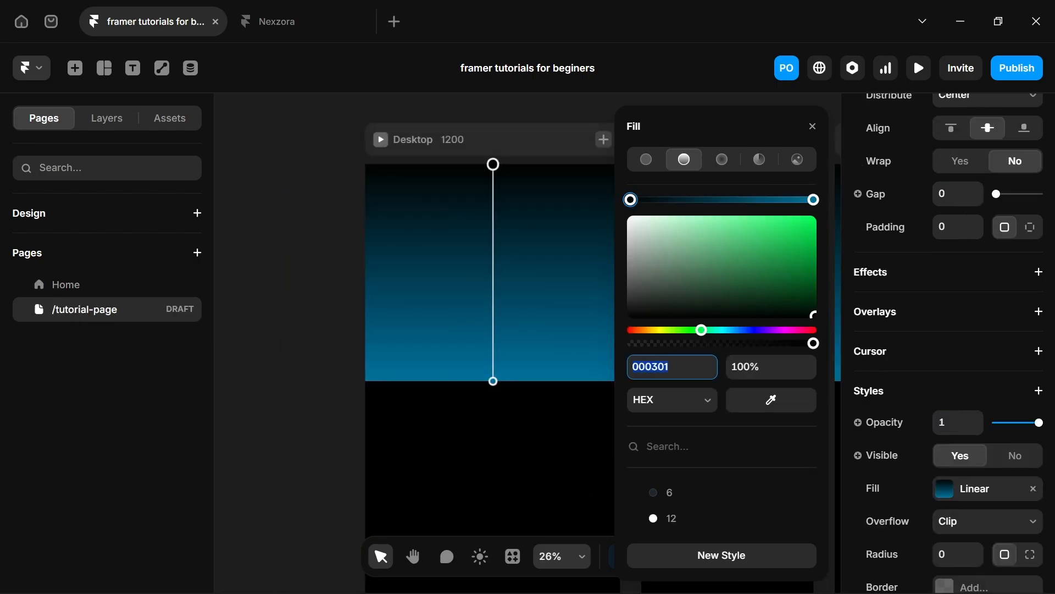
key(ctrl+v)
Copy the Home page gradient's second stop colour, 000301, and apply it to the second stop of the tutorial page's hero gradient.
click(77, 285)
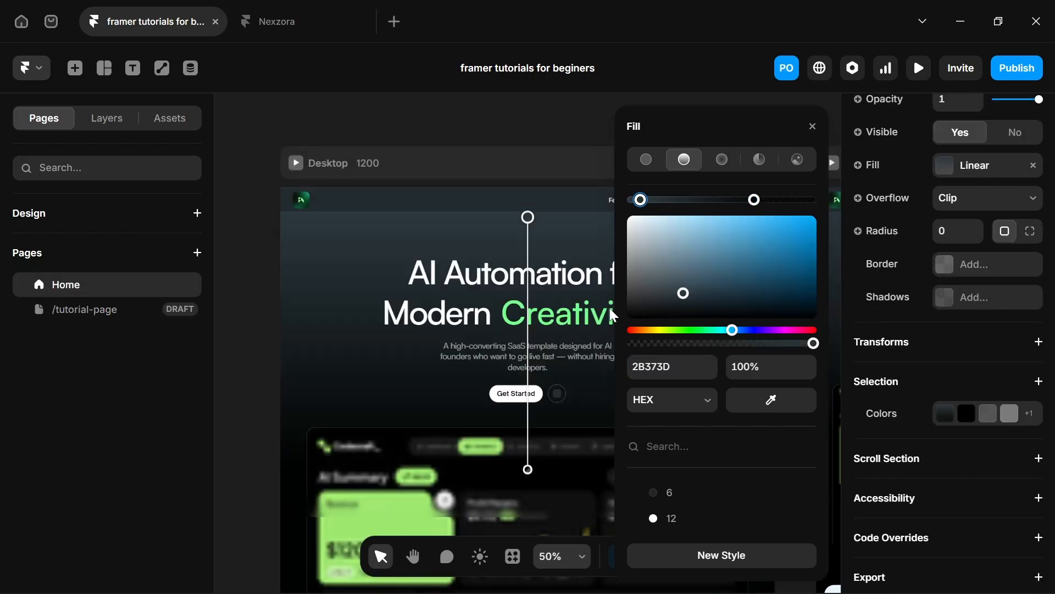
click(754, 200)
click(665, 366)
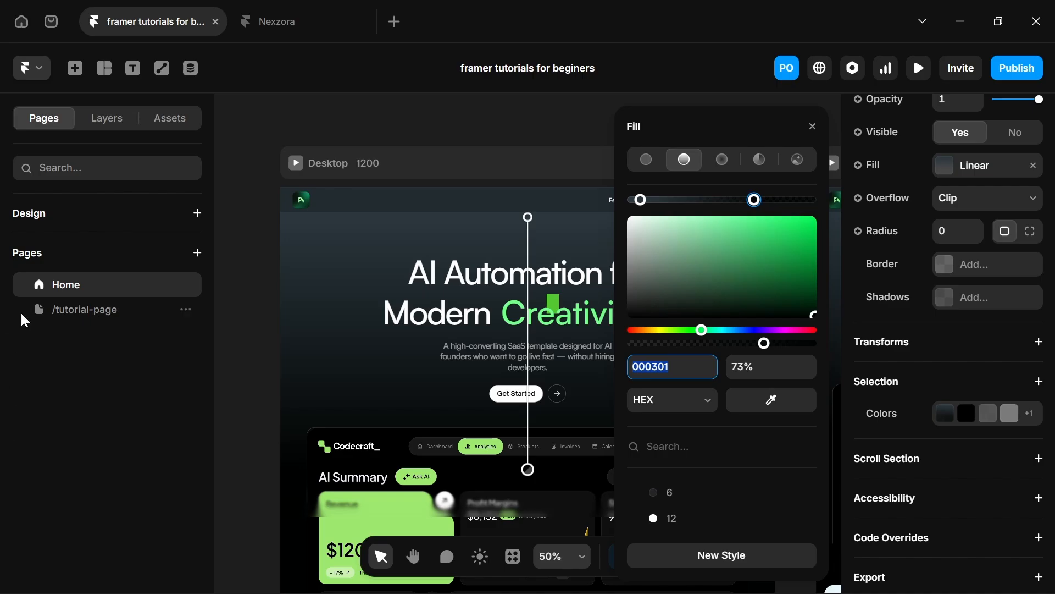
click(82, 309)
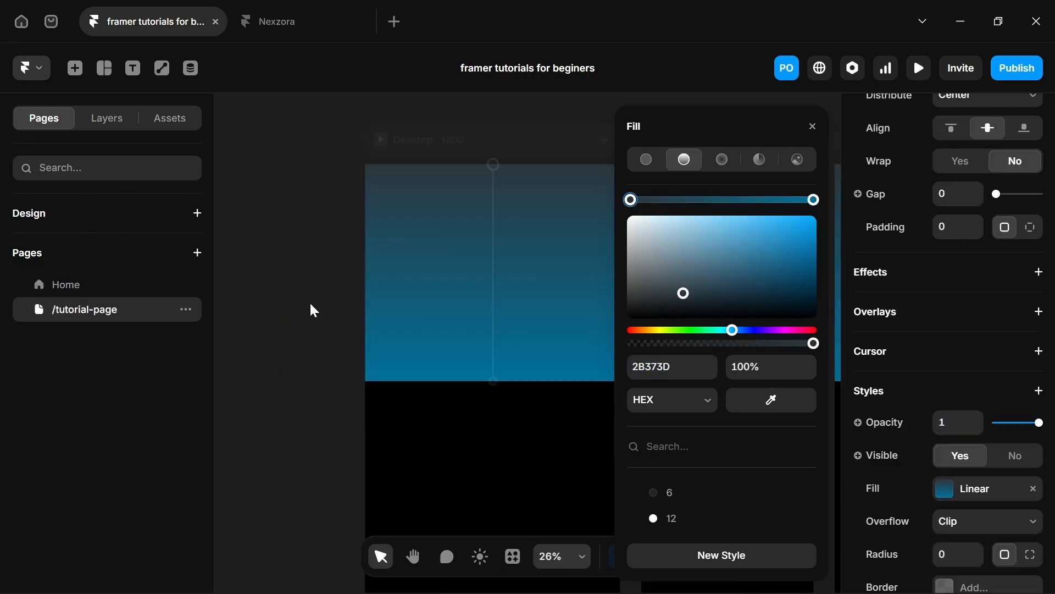
click(814, 200)
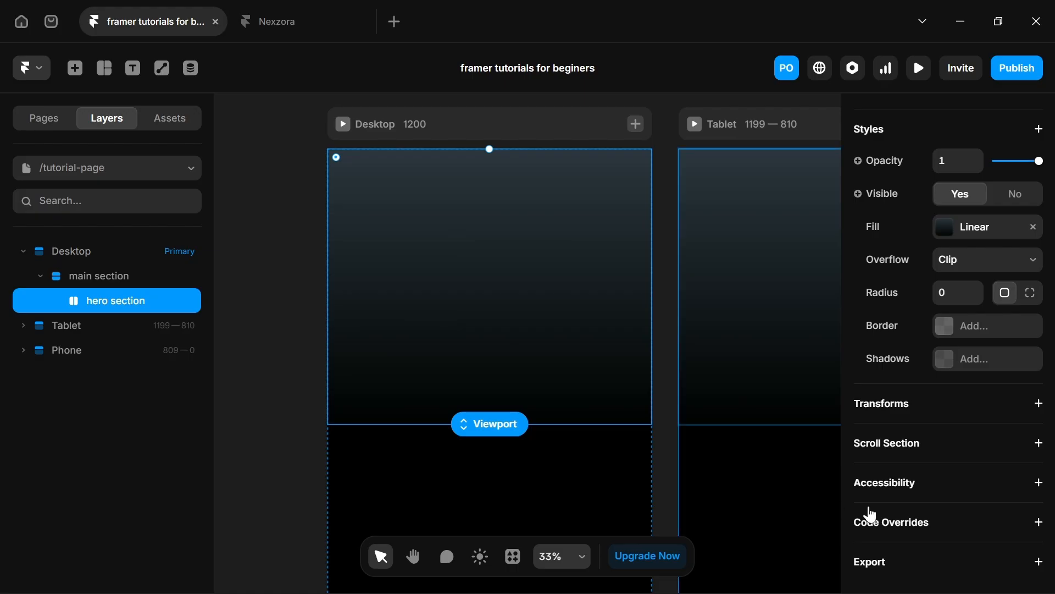
Add an accessibility tag to the hero section and set it to section.
click(875, 490)
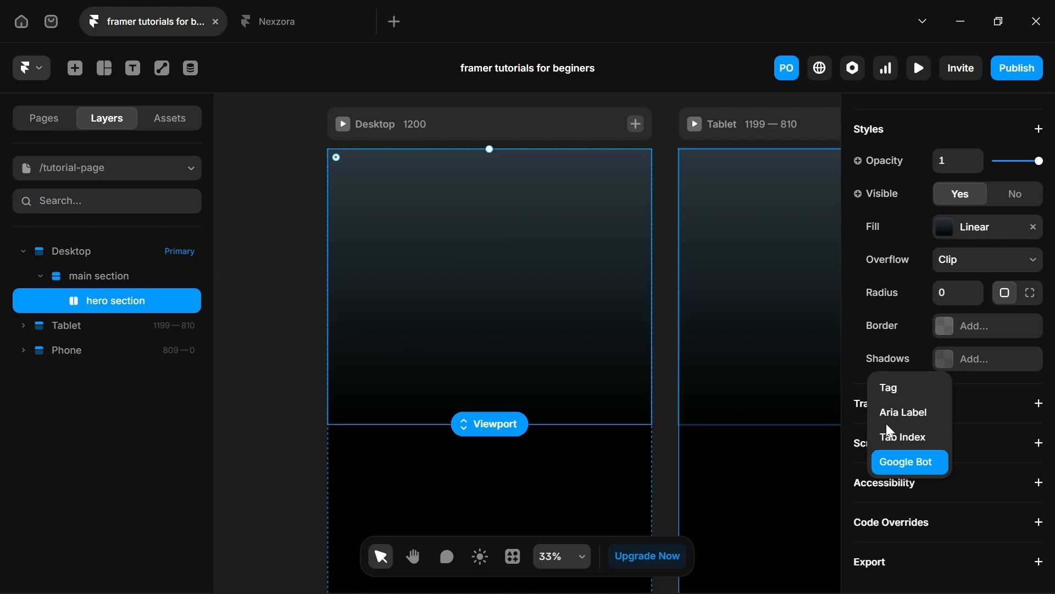
click(885, 393)
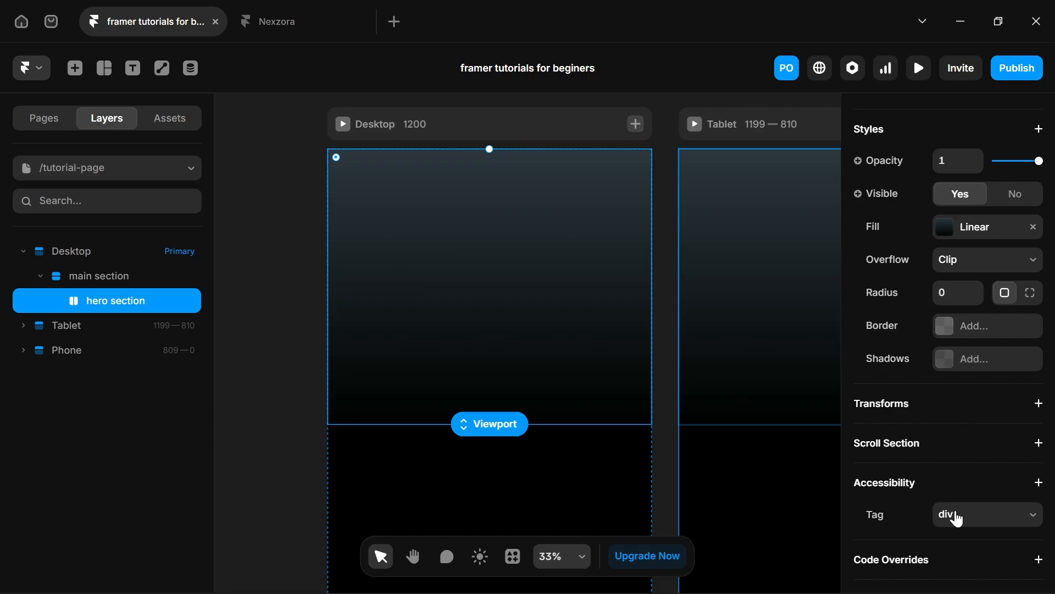
click(958, 517)
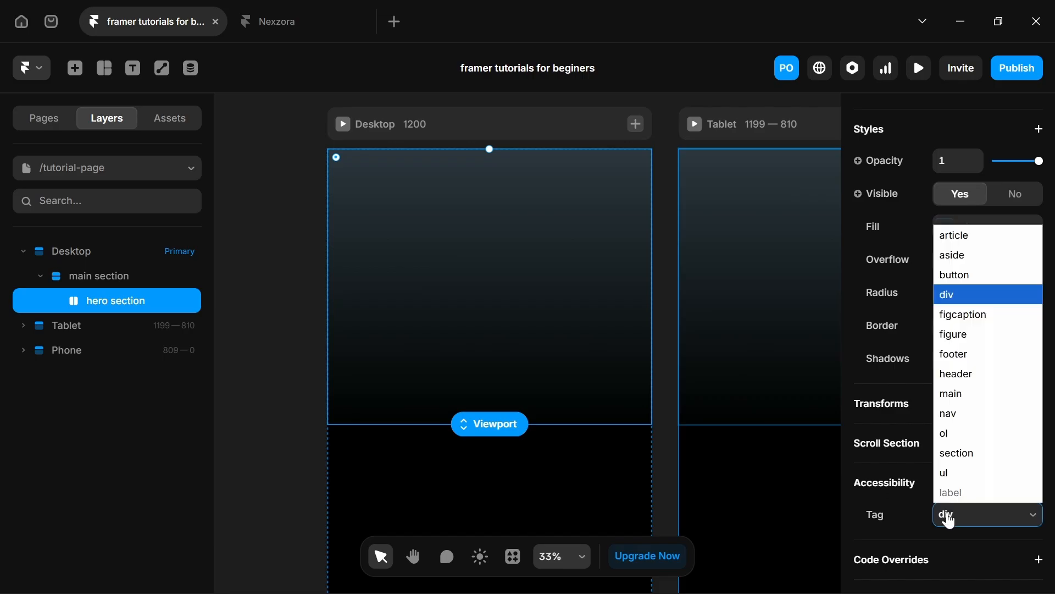
click(953, 454)
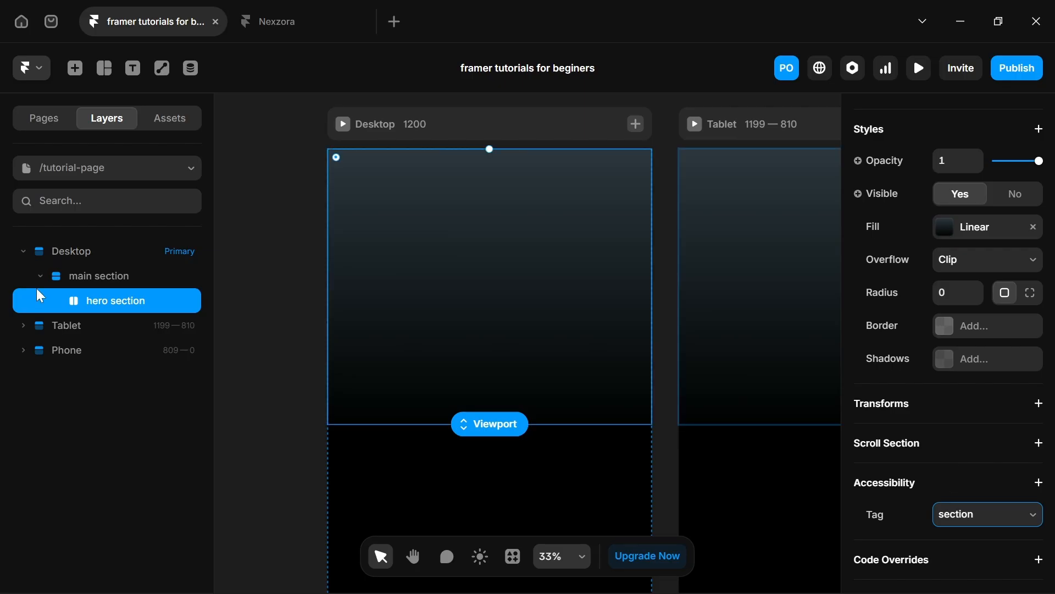
Add an accessibility tag to the main section and set it to main.
click(82, 277)
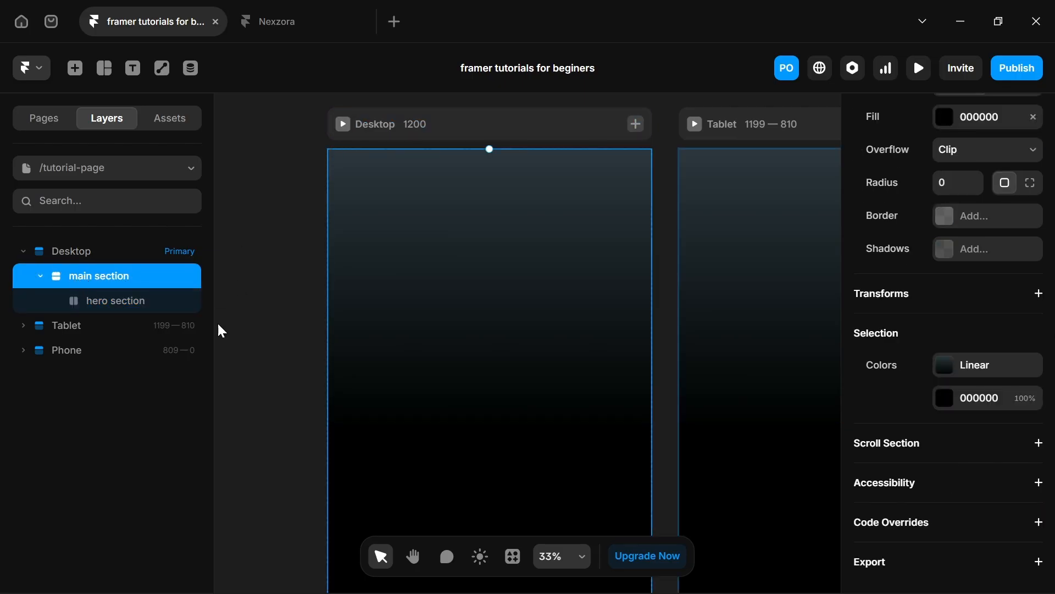
click(981, 482)
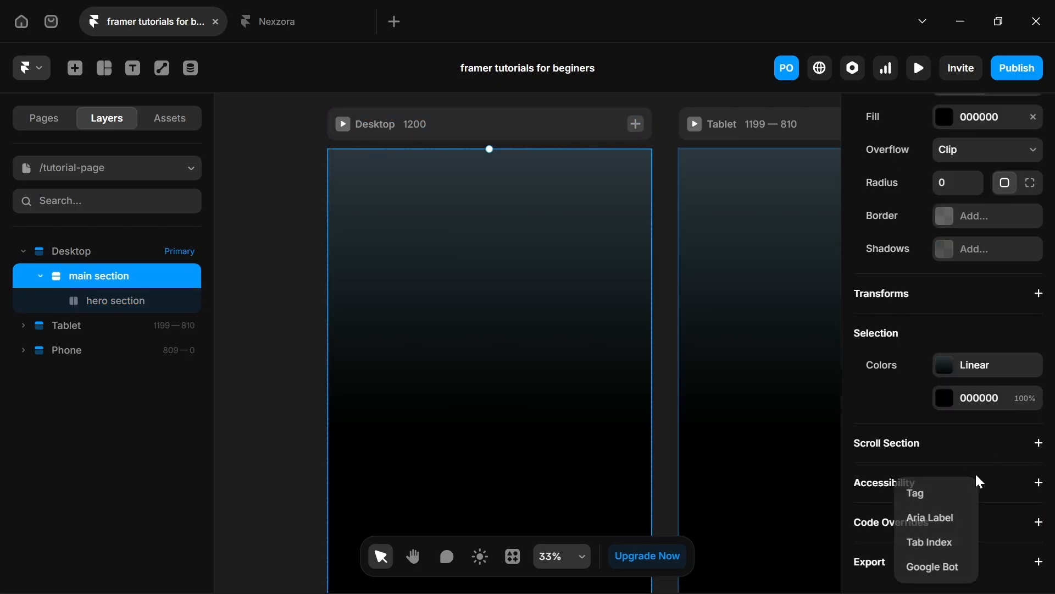
click(951, 502)
click(955, 519)
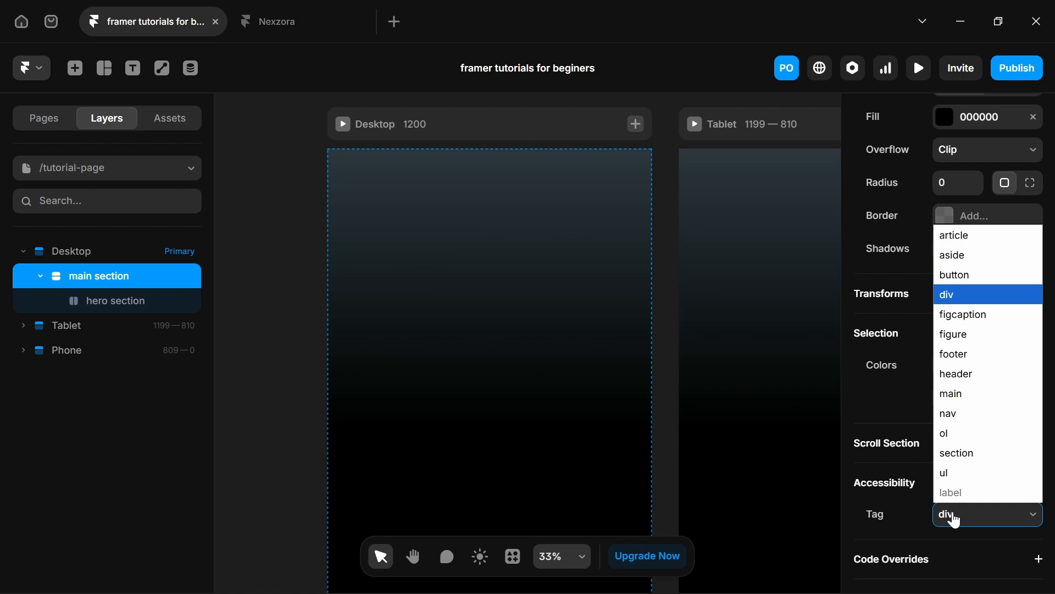
click(951, 399)
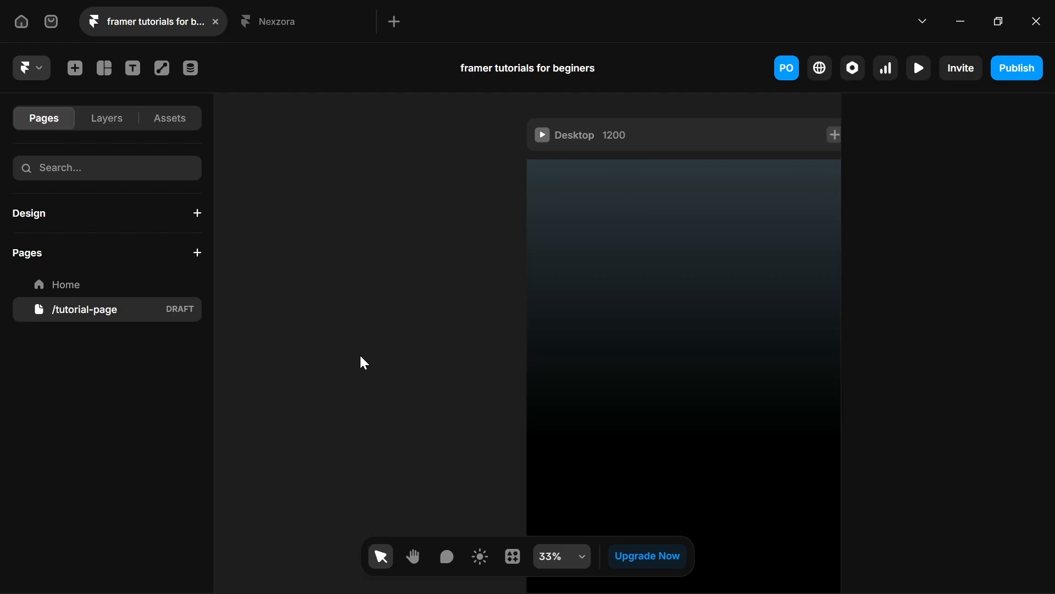
Add the text "AI Automation for" on the empty canvas beside the Desktop frame and apply the Heading 1 text style.
key(space)
drag(668, 302, 638, 292)
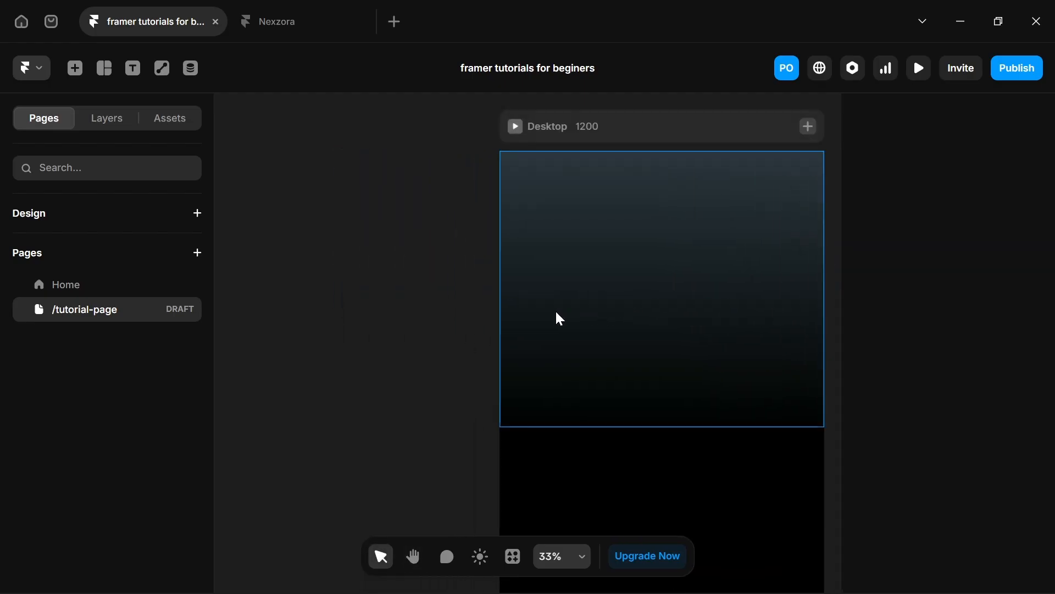
key(t)
click(345, 225)
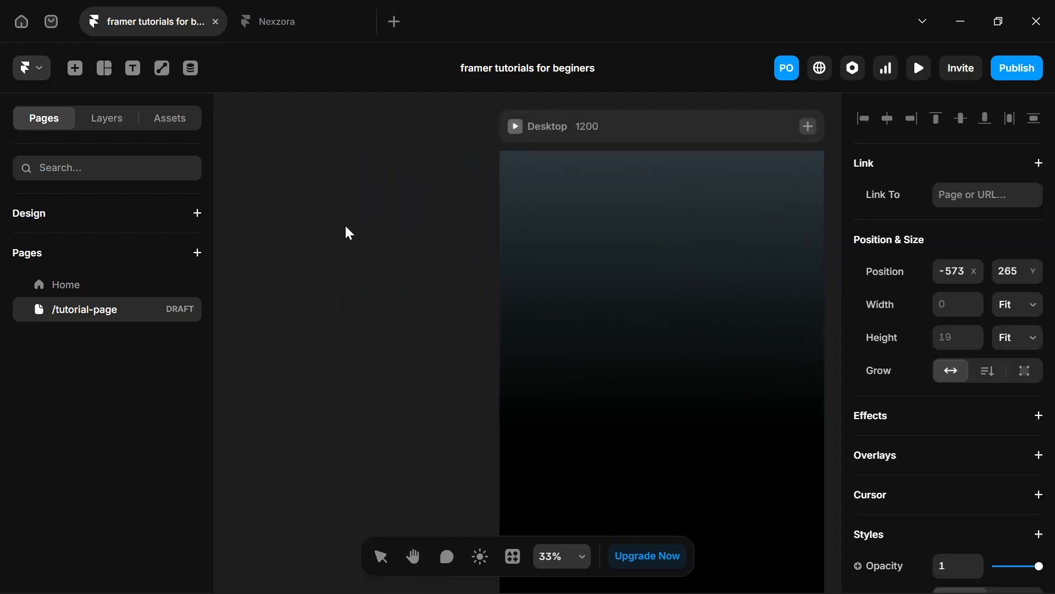
key(ctrl+v)
click(364, 177)
scroll(998, 409, down, 6)
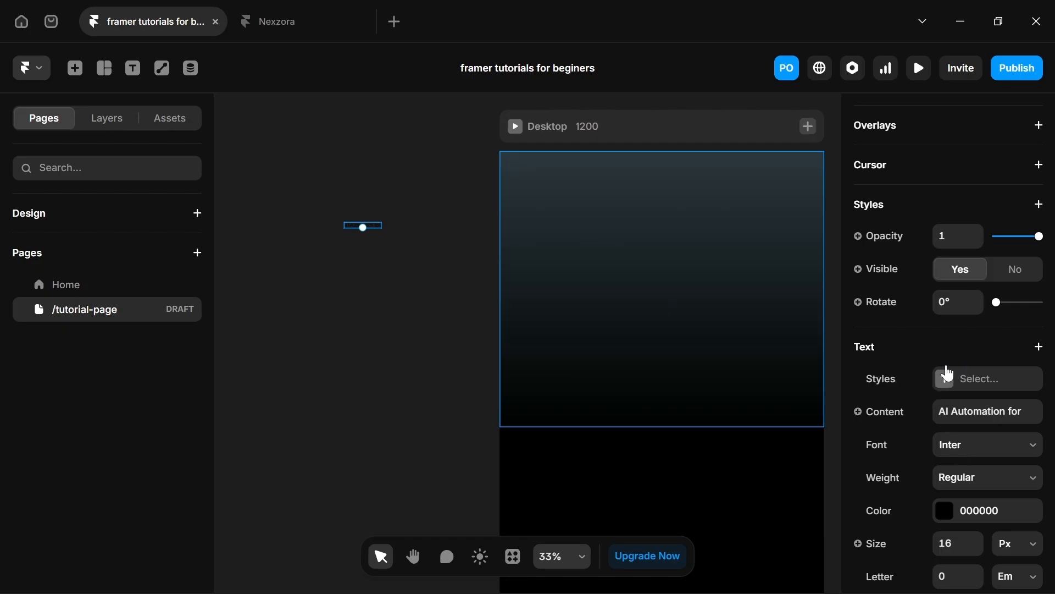
click(945, 384)
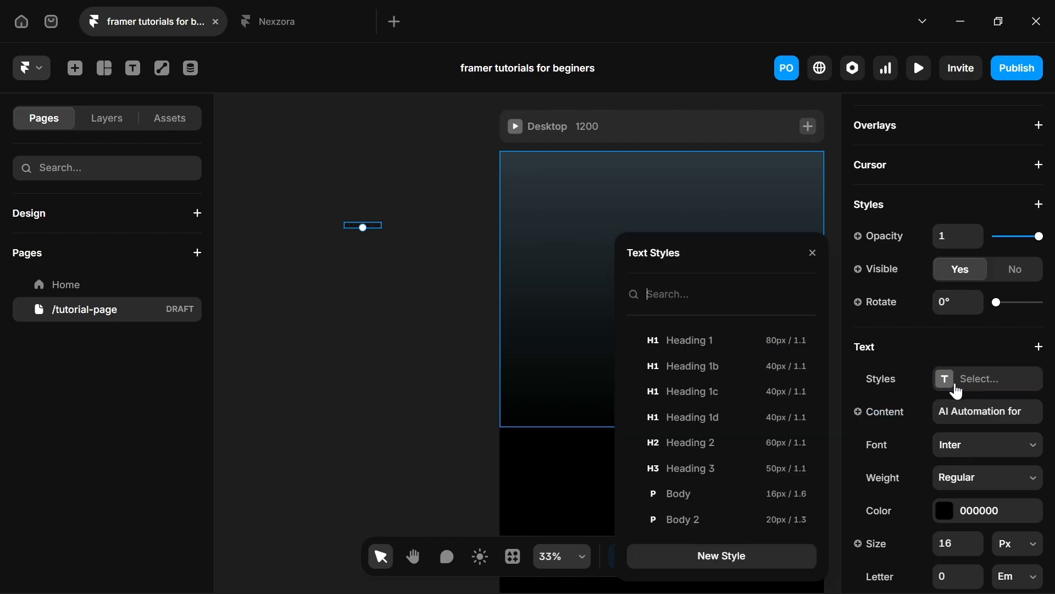
click(725, 339)
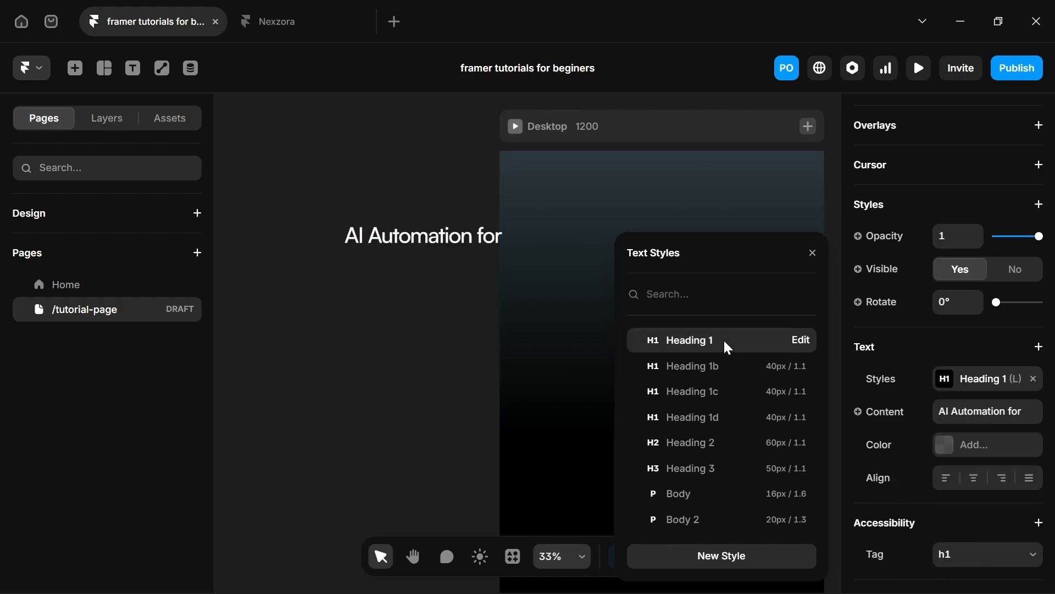
Move the "AI Automation for" heading from the canvas into the hero section.
click(411, 235)
key(Delete)
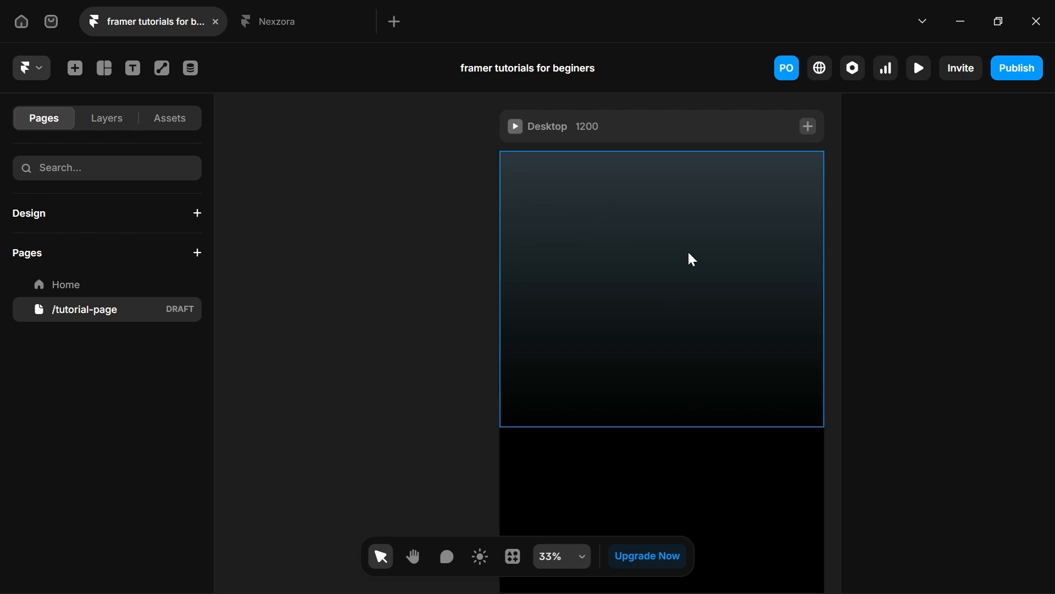
click(690, 259)
key(ctrl+z)
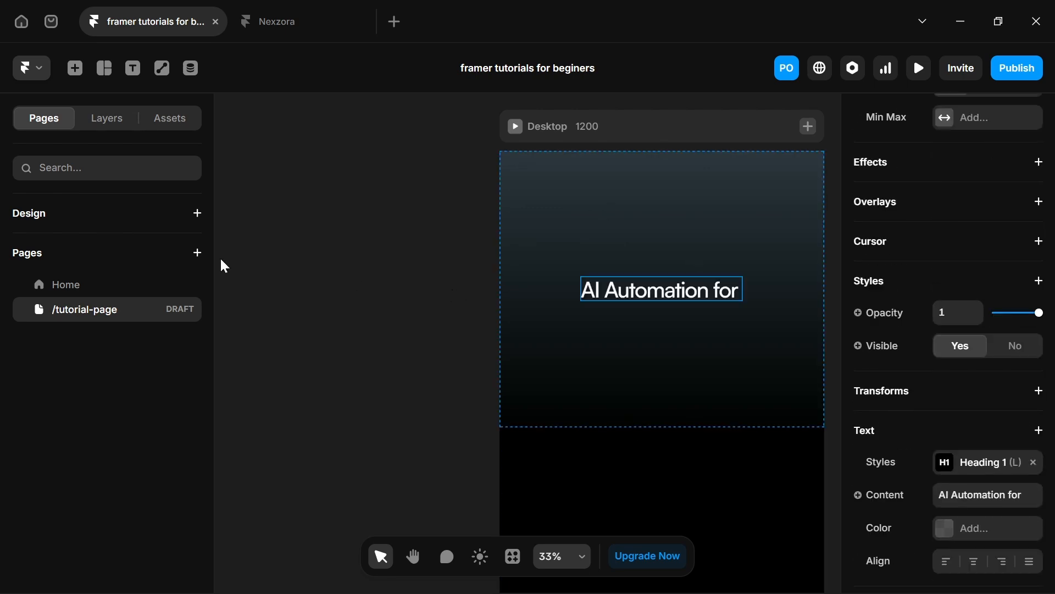
Copy the green Digital Typewriter component from the Home page's heading and paste it into the tutorial page's hero section.
click(126, 285)
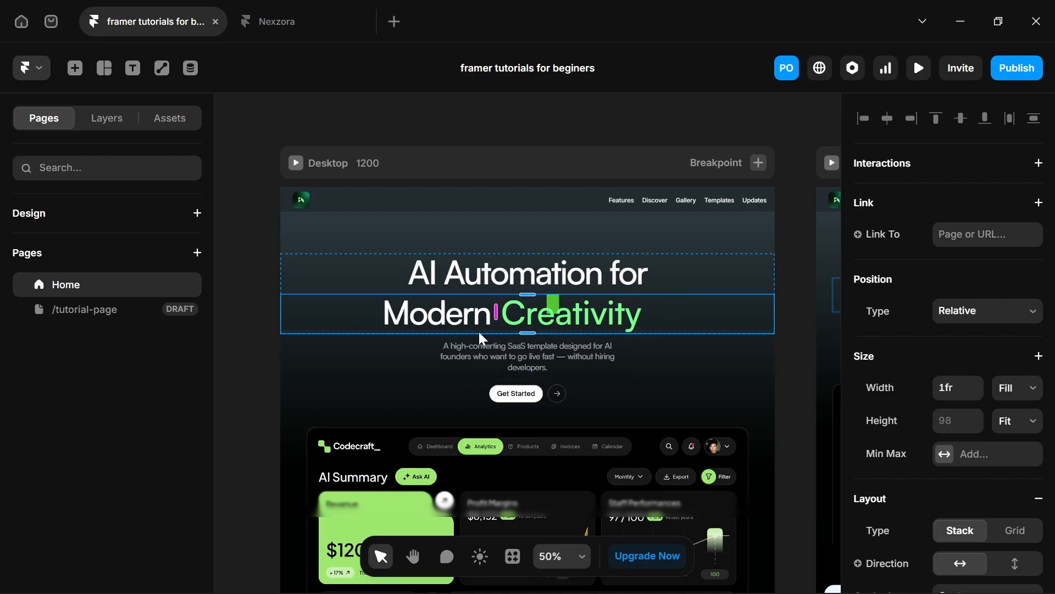
click(541, 318)
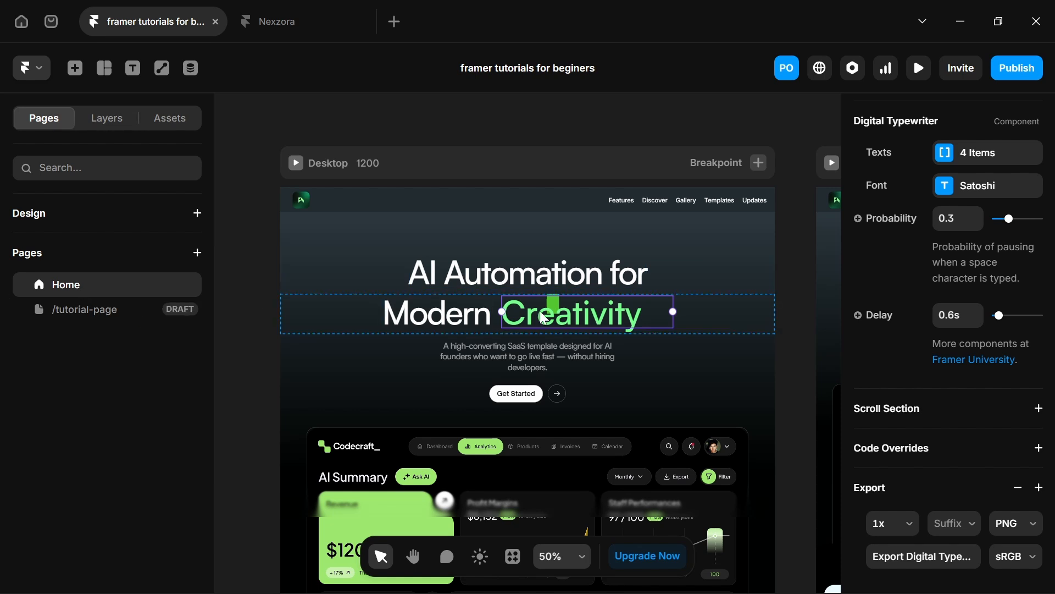
click(67, 312)
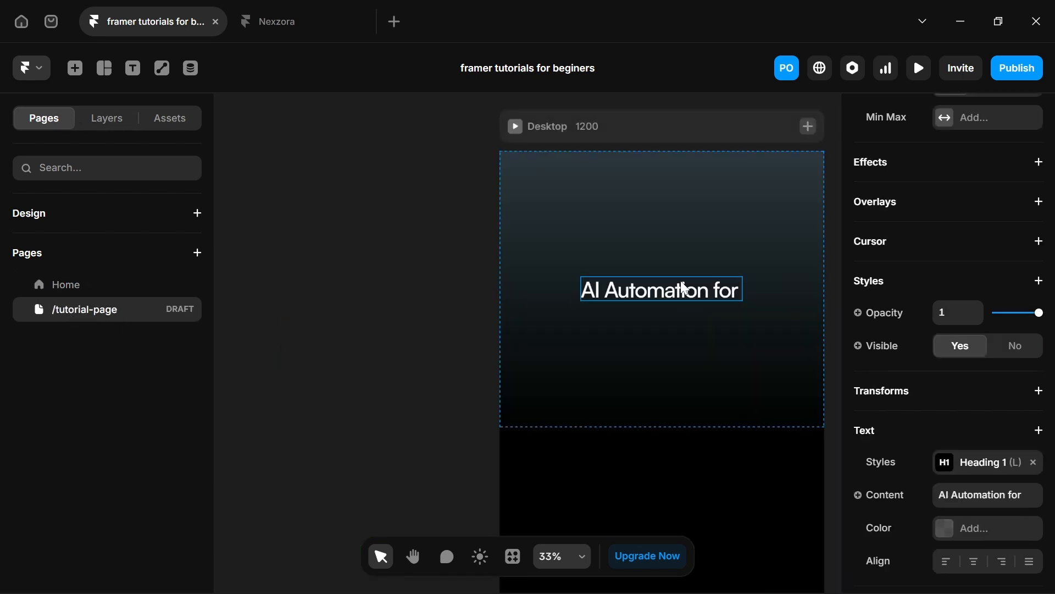
click(658, 232)
key(ctrl+v)
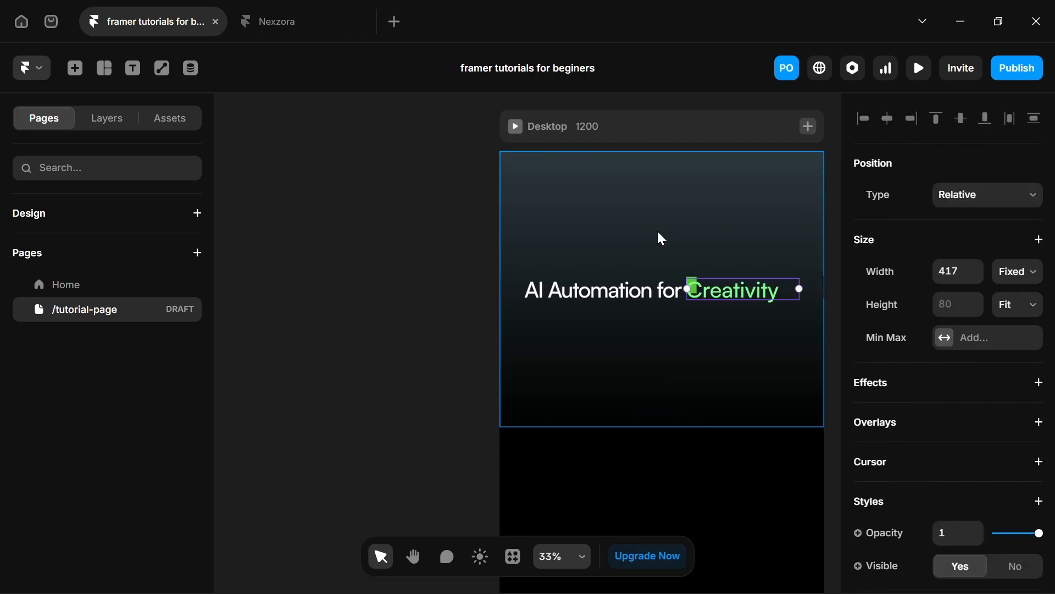
Duplicate the "AI Automation for" heading and change the copy's content to "Modern".
click(632, 285)
key(ctrl+d)
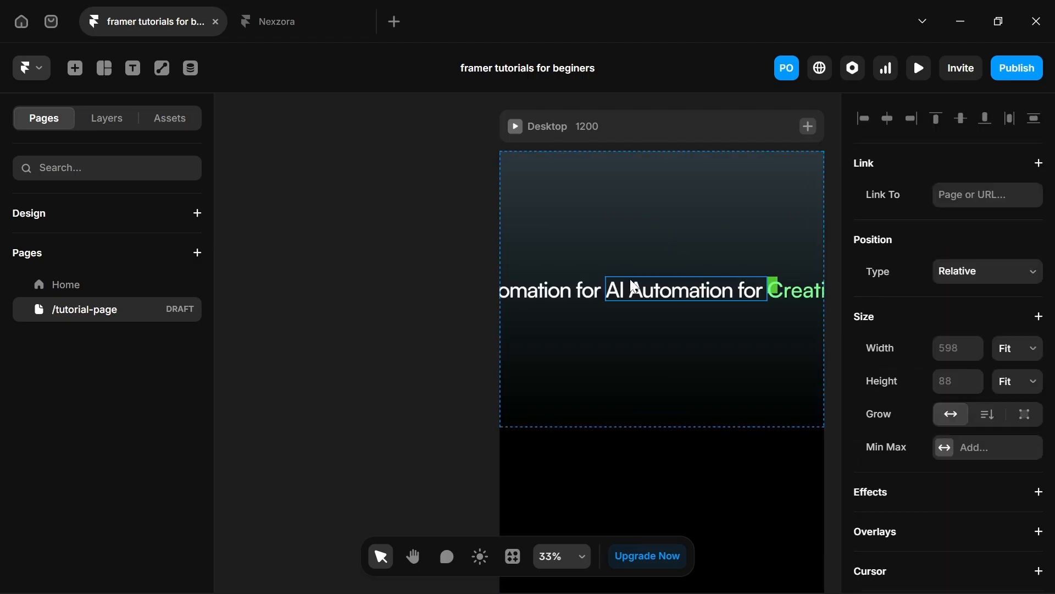
scroll(971, 407, down, 5)
click(984, 495)
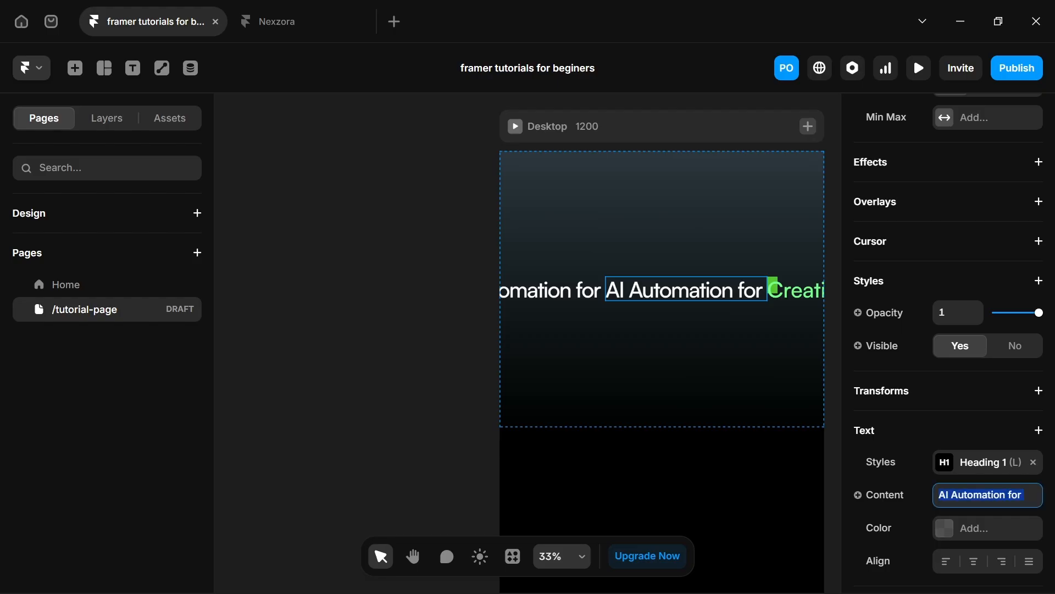
text(Modern)
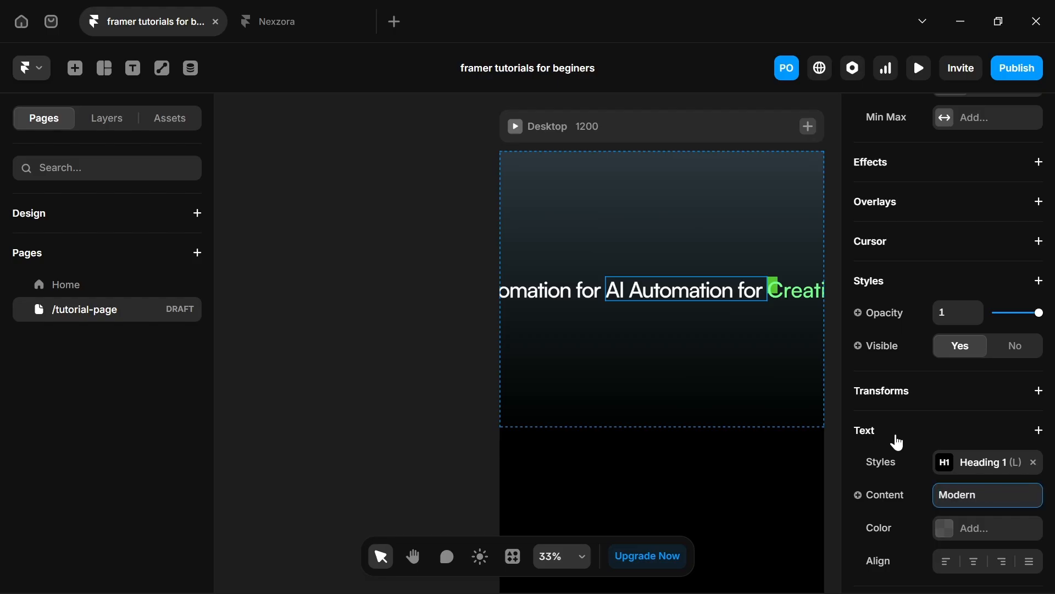
Set the hero section's stack direction to vertical.
click(756, 364)
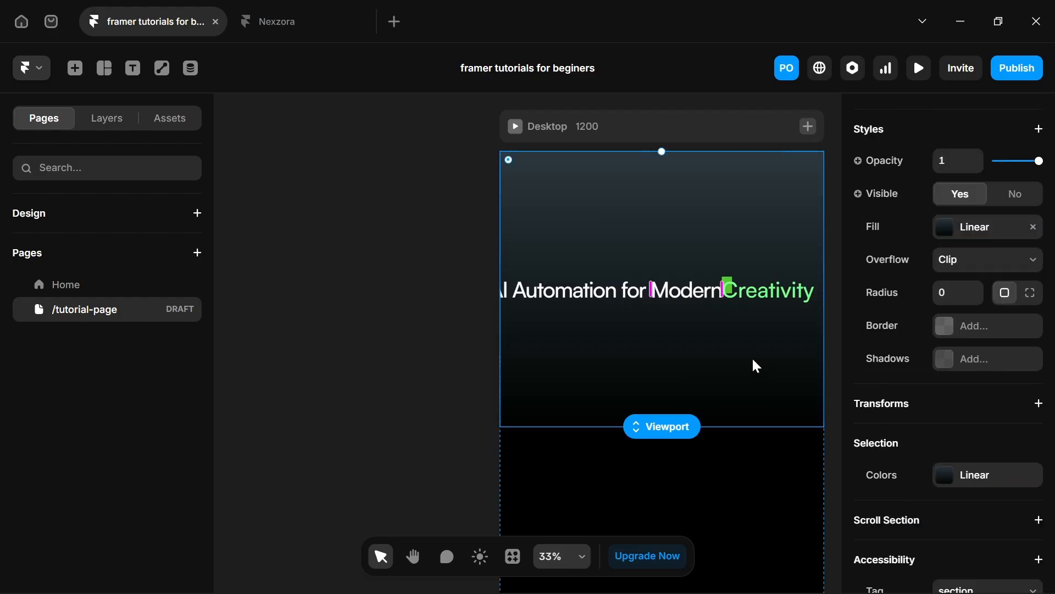
scroll(549, 187, up, 2)
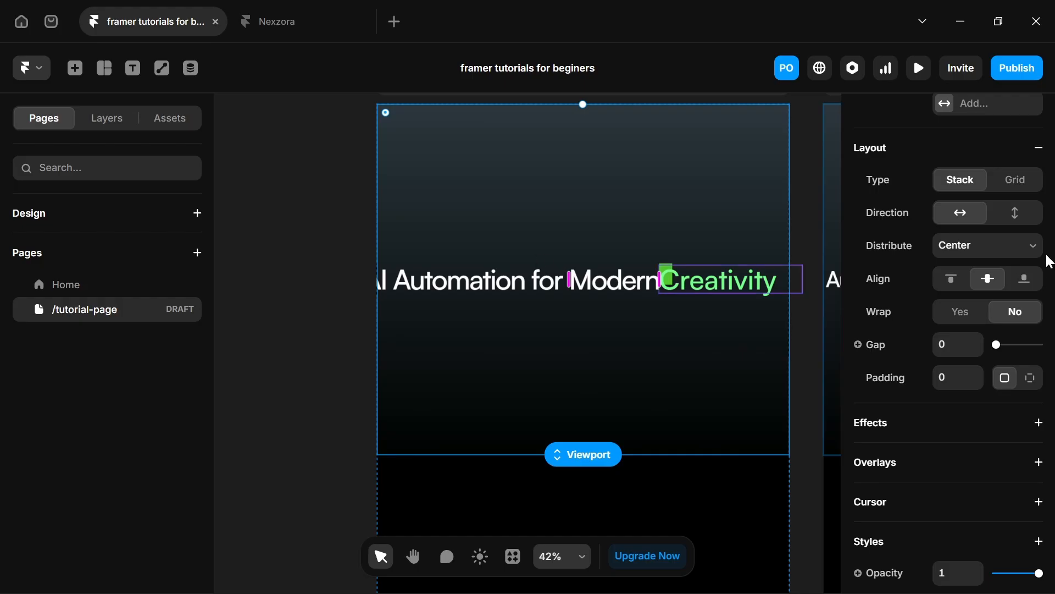
click(1008, 225)
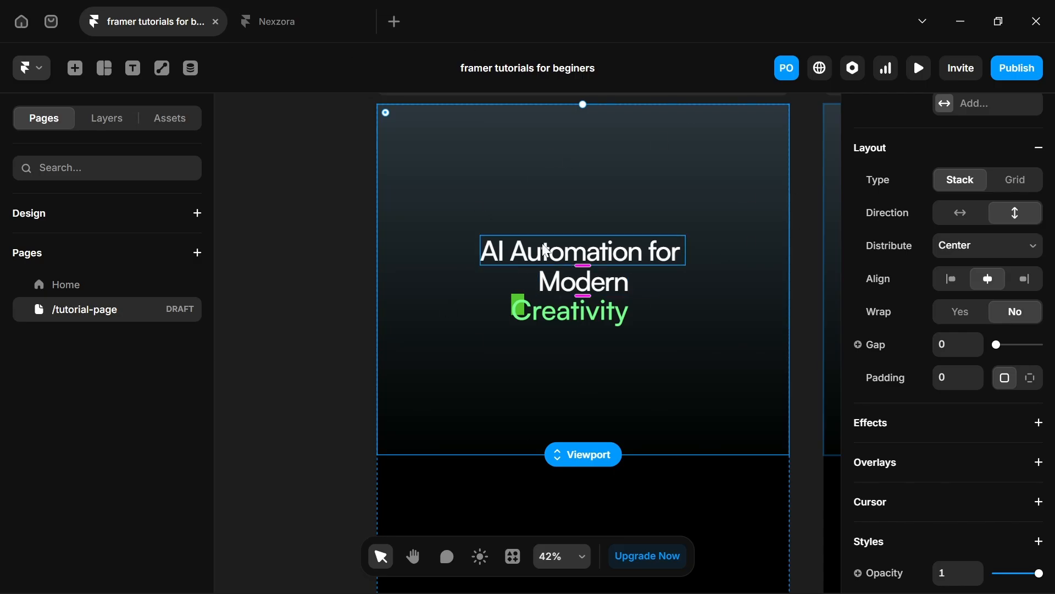
Wrap the "Modern" text and the green typewriter component in a stack and set its direction to horizontal.
click(560, 285)
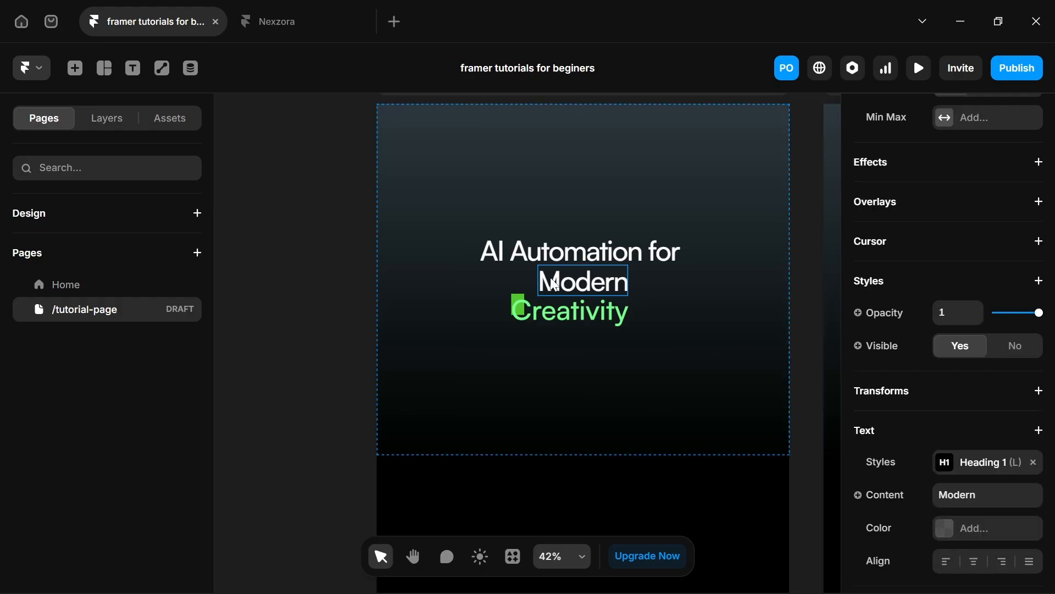
shift+click(542, 311)
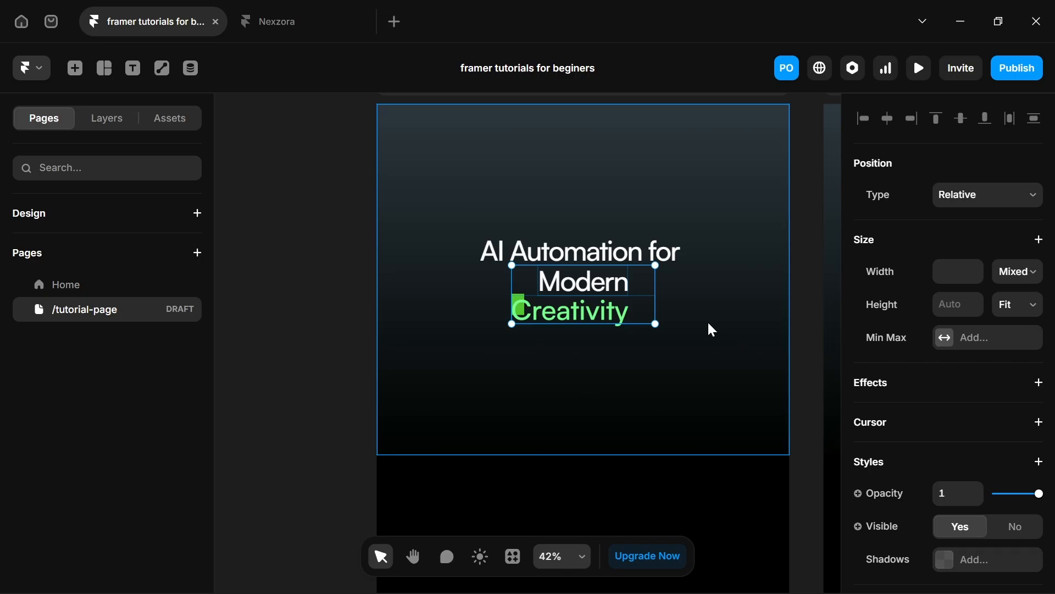
right_click(548, 296)
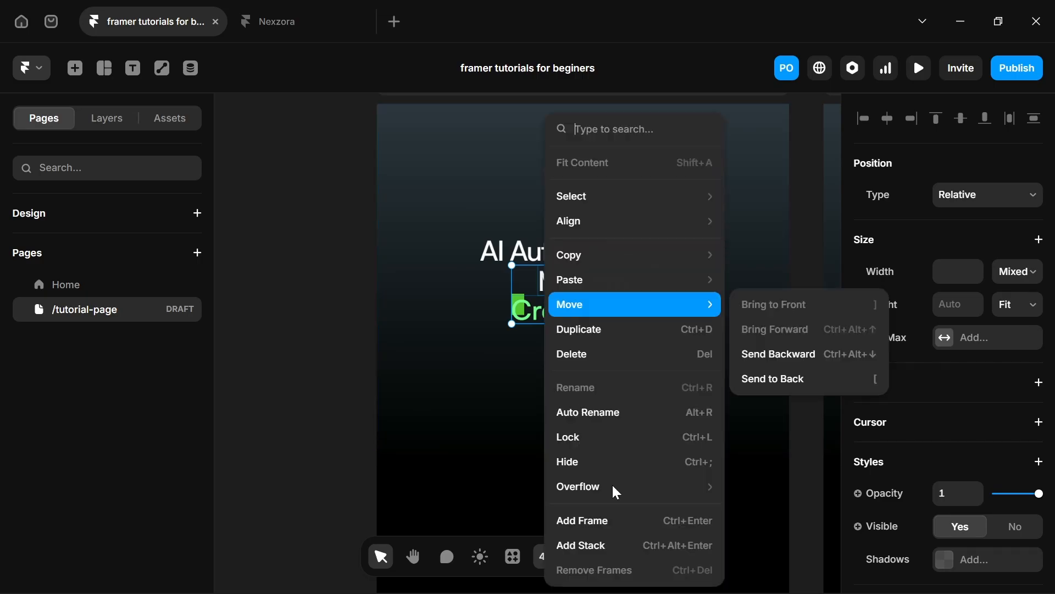
click(645, 557)
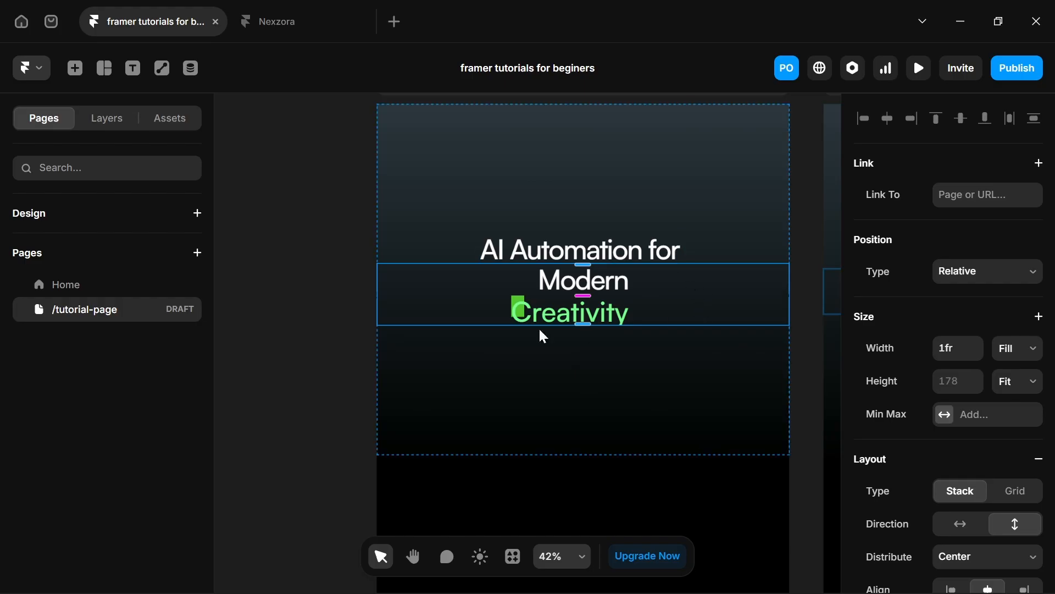
scroll(949, 498, down, 3)
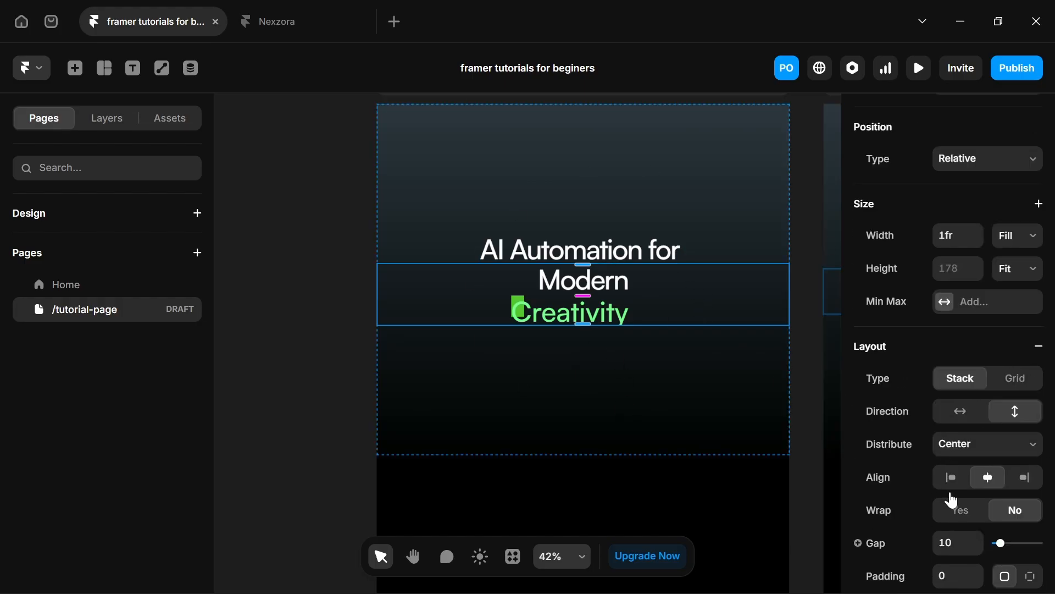
click(961, 360)
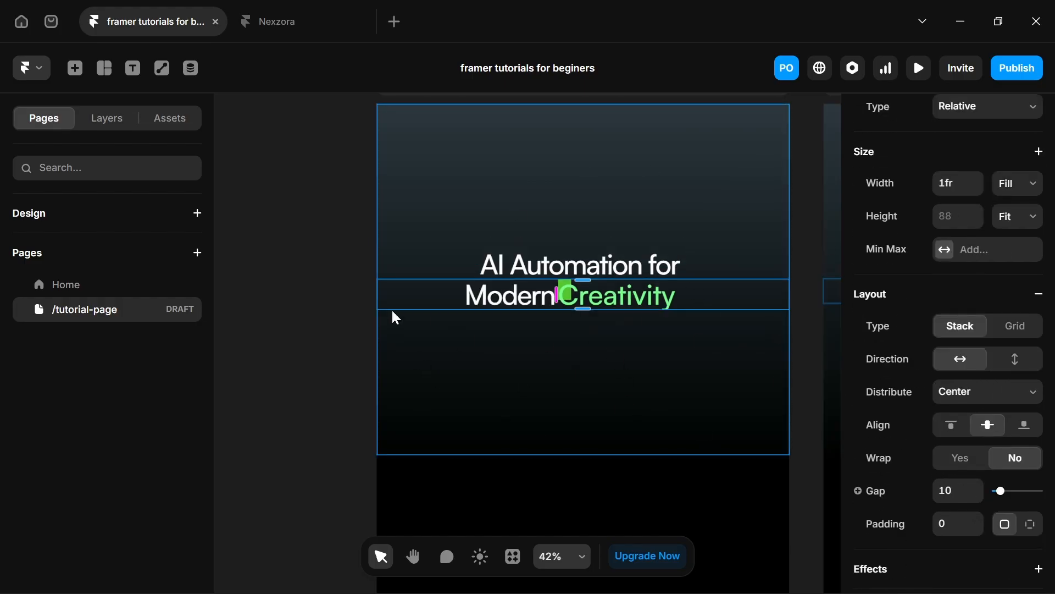
Set the gap between "Modern" and the typewriter component to 30.
scroll(545, 226, up, 3)
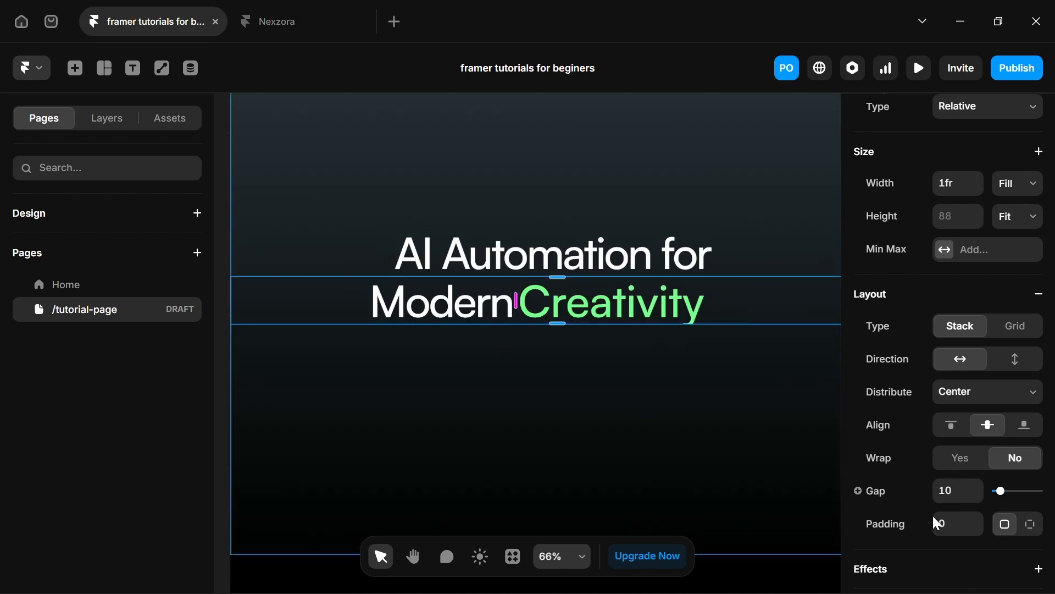
drag(973, 490, 970, 469)
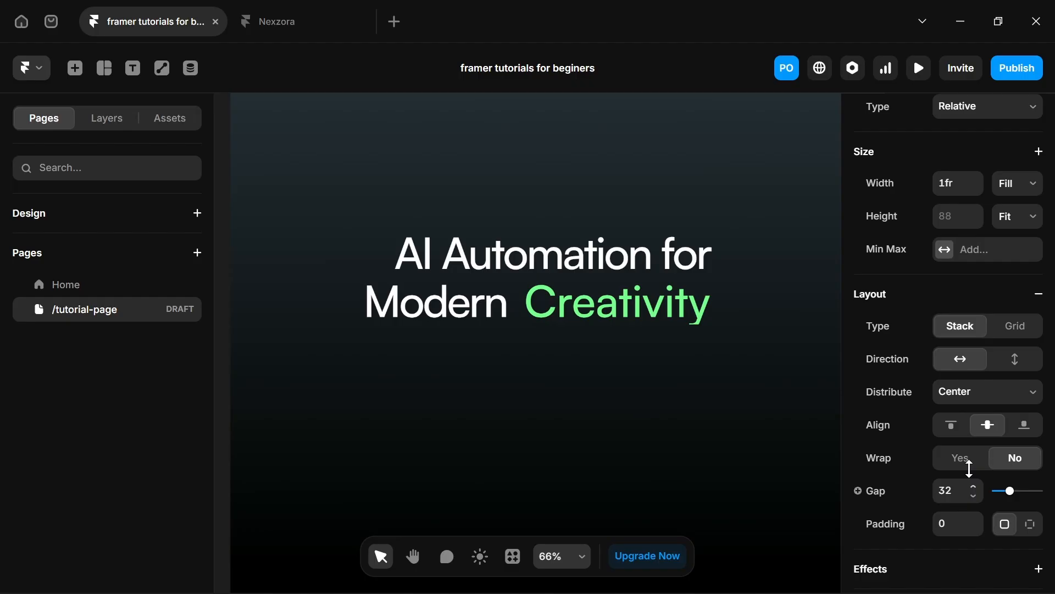
click(973, 496)
click(974, 496)
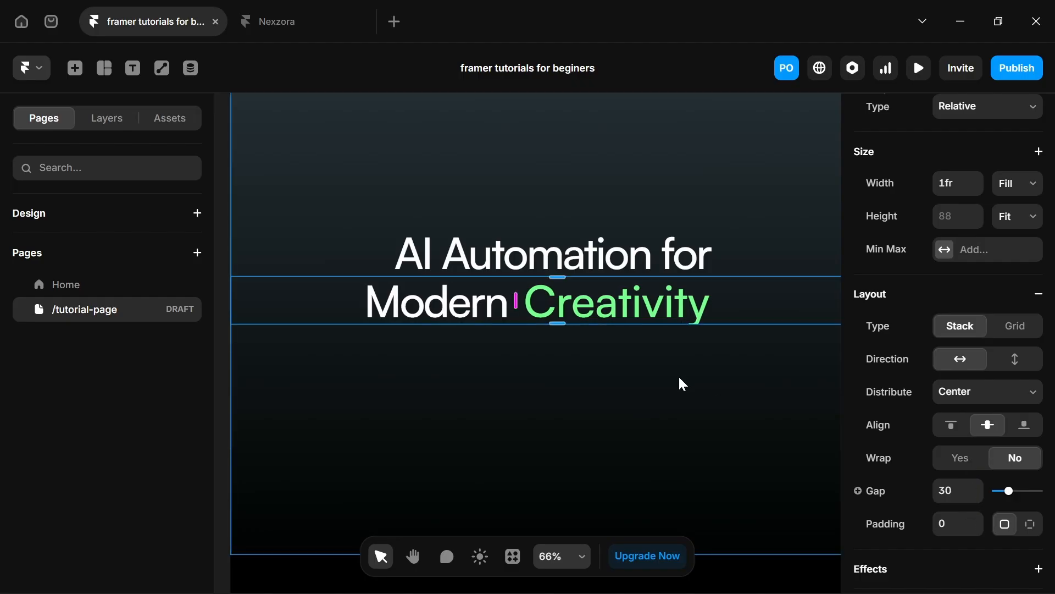
Wrap the "AI Automation for" heading and the "Modern" typewriter row together in a new stack.
scroll(650, 349, down, 4)
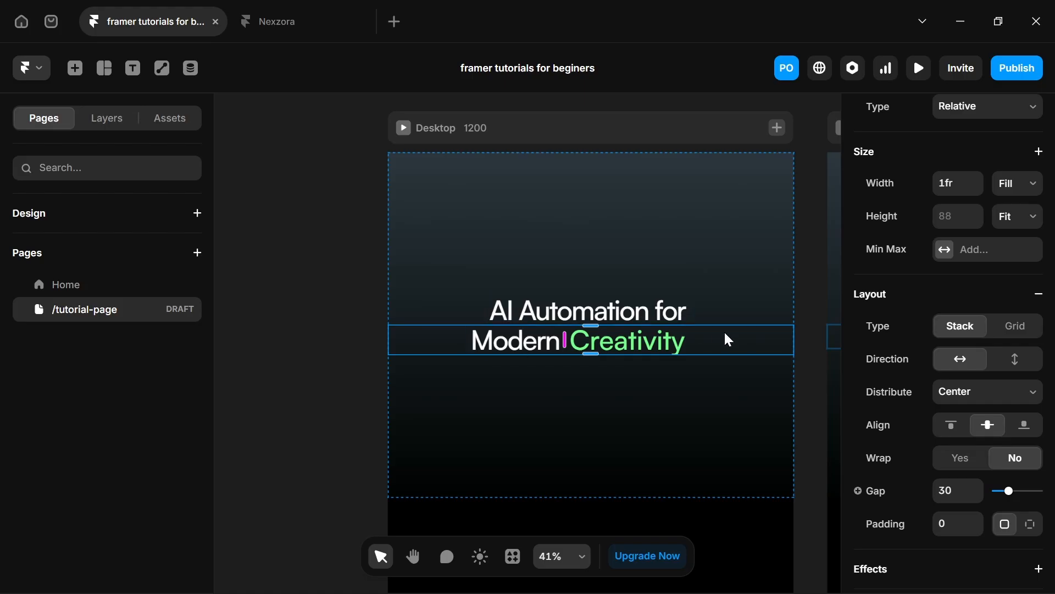
click(631, 309)
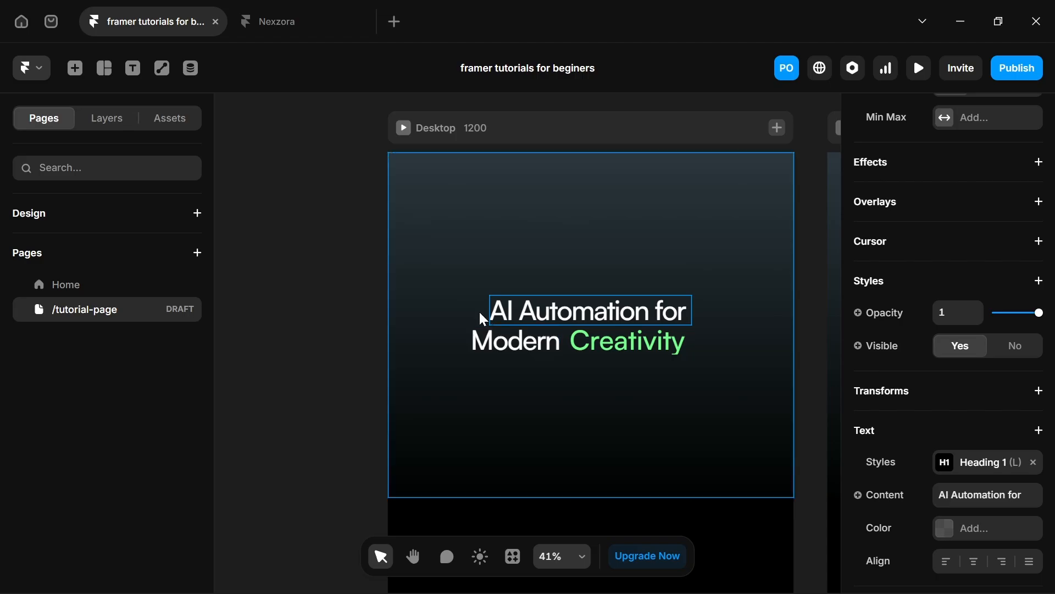
click(428, 344)
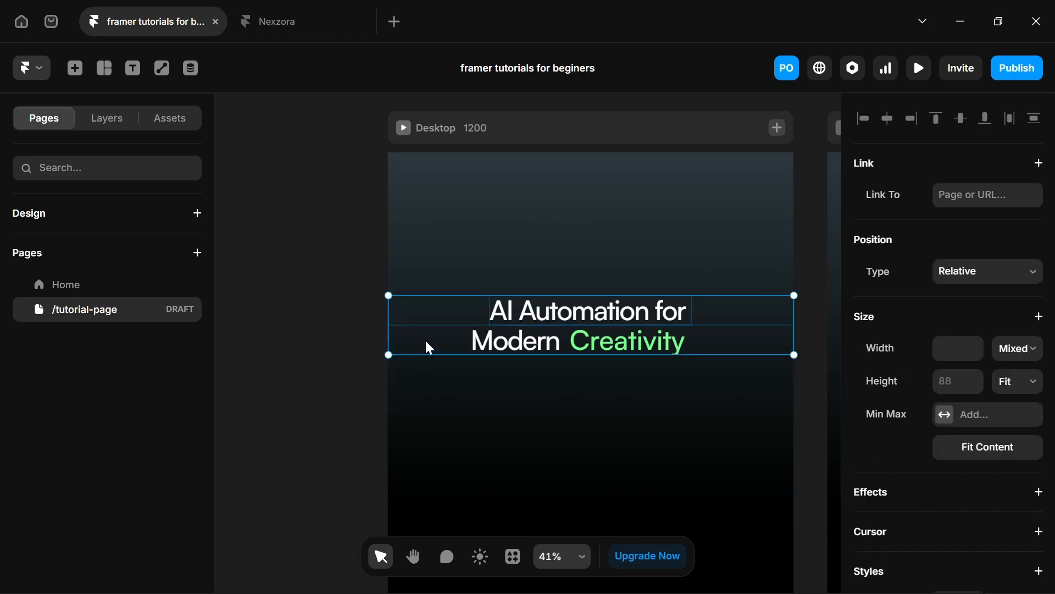
right_click(428, 346)
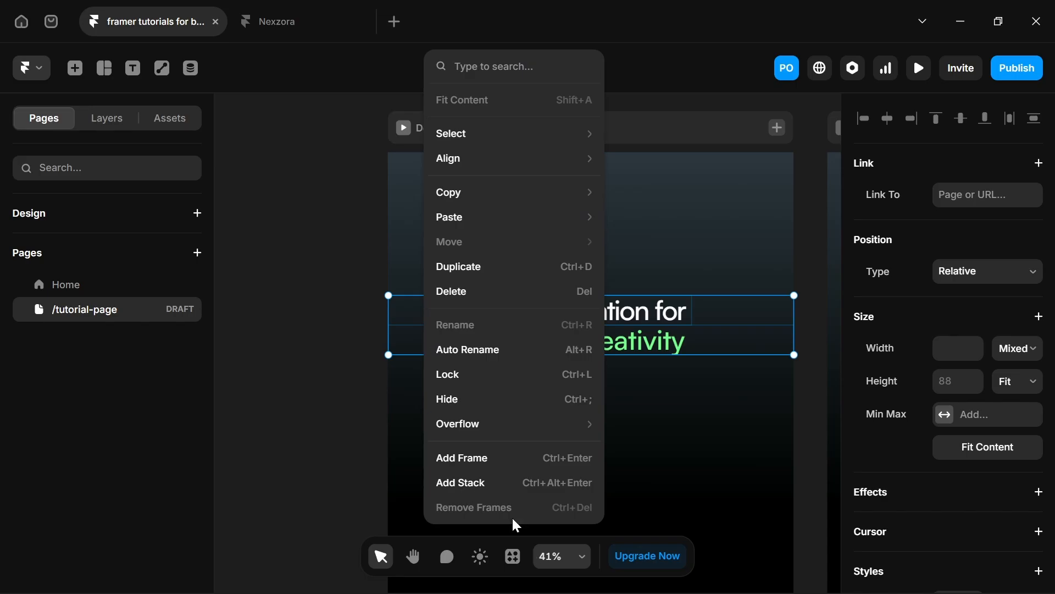
click(484, 484)
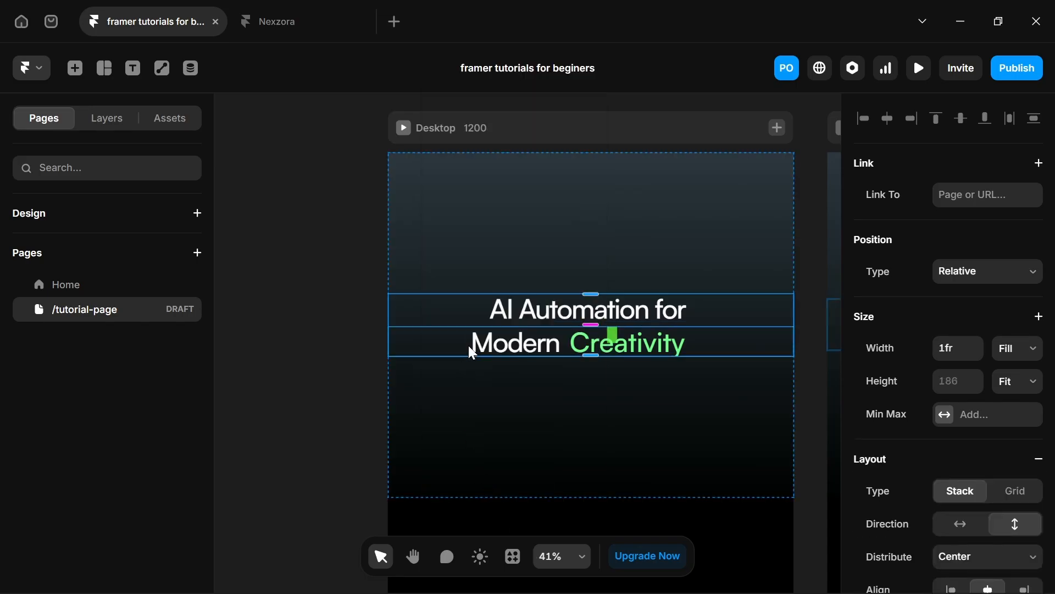
Auto-rename the outer heading stack inside the hero section in the layer tree.
click(98, 122)
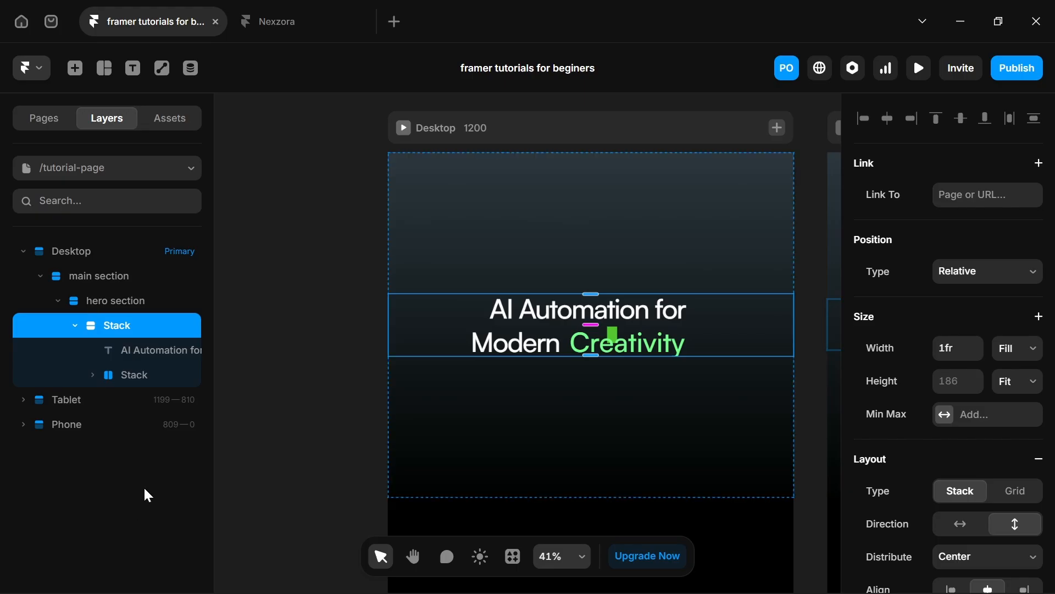
right_click(114, 322)
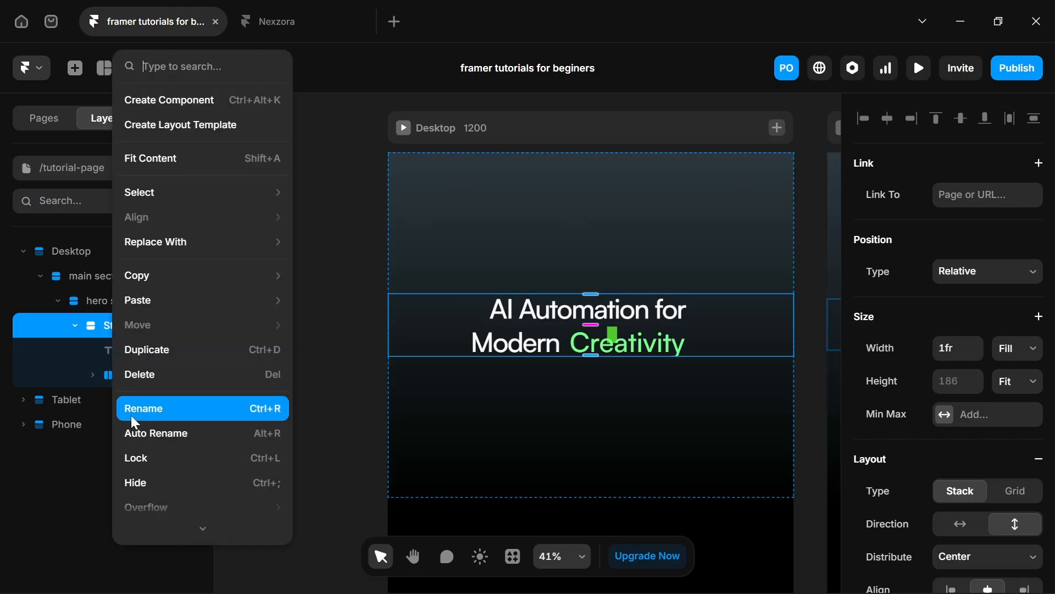
click(167, 438)
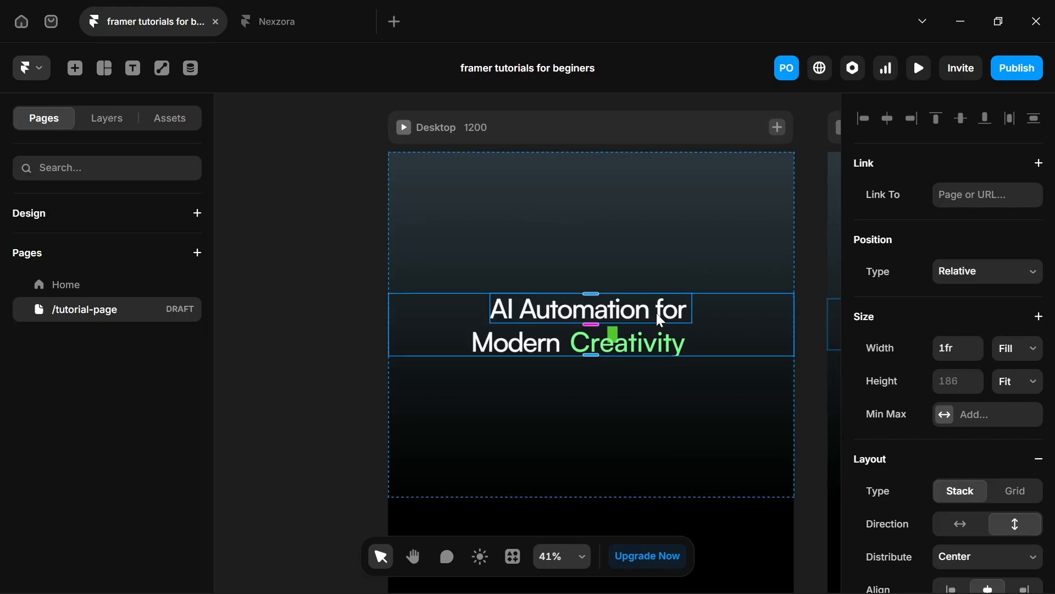
Copy the "A high-converting SaaS template" description from the Home page and paste it as new text below the tutorial page's hero heading.
click(47, 282)
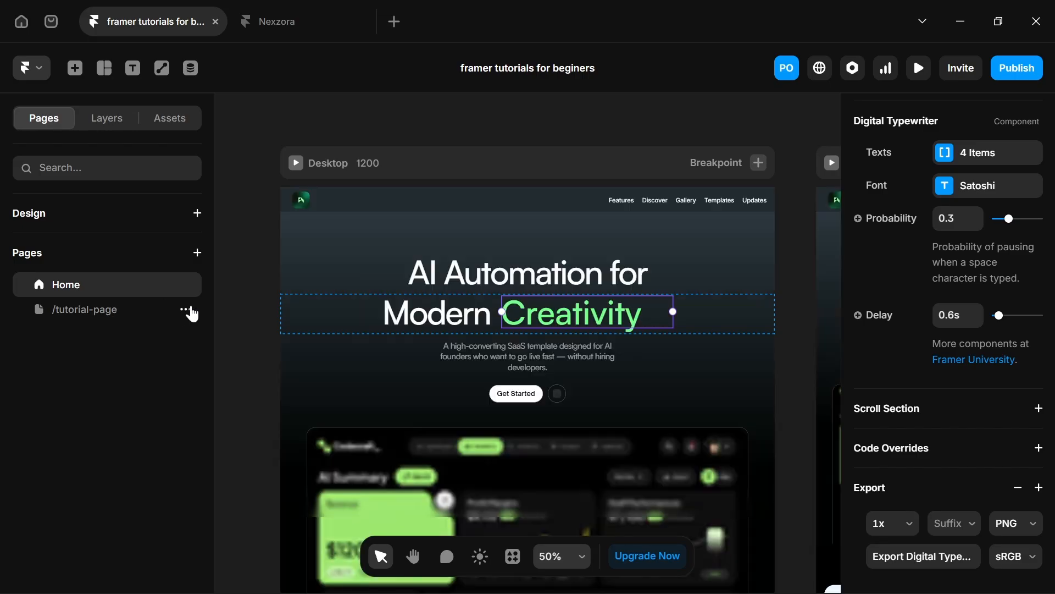
click(500, 358)
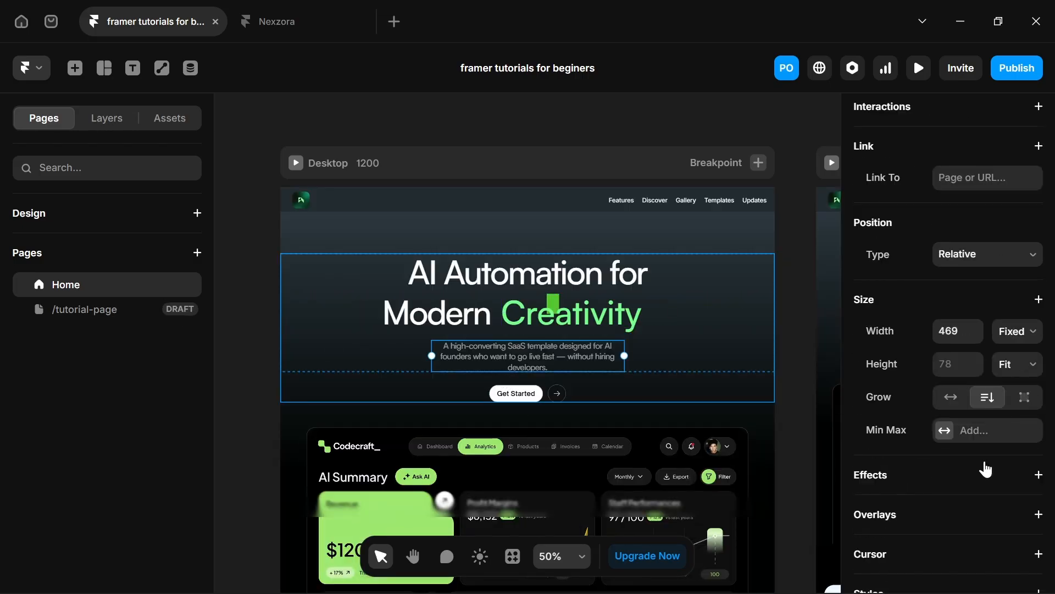
scroll(985, 469, down, 8)
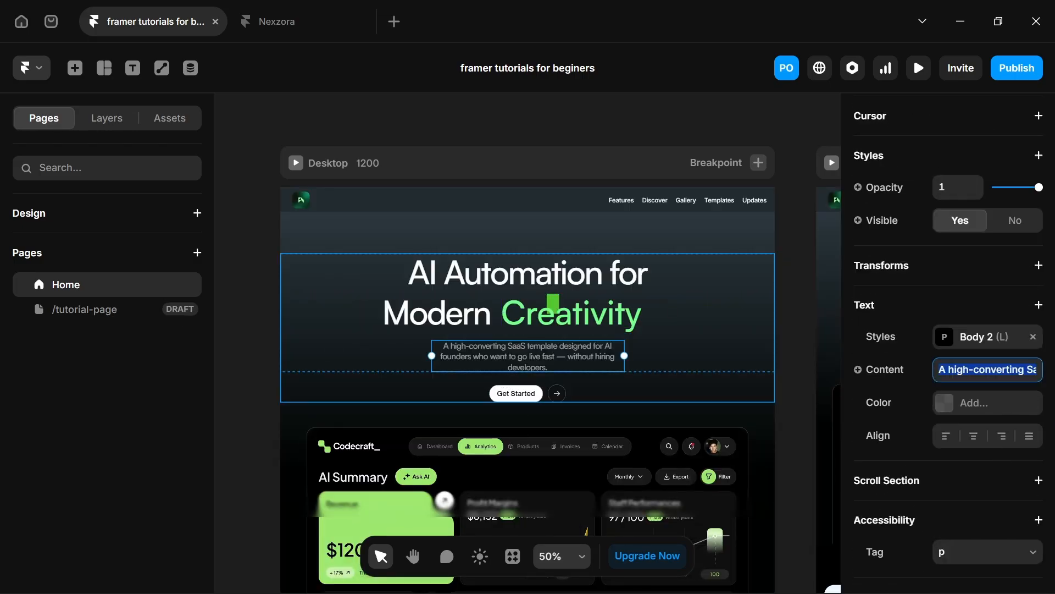
click(165, 308)
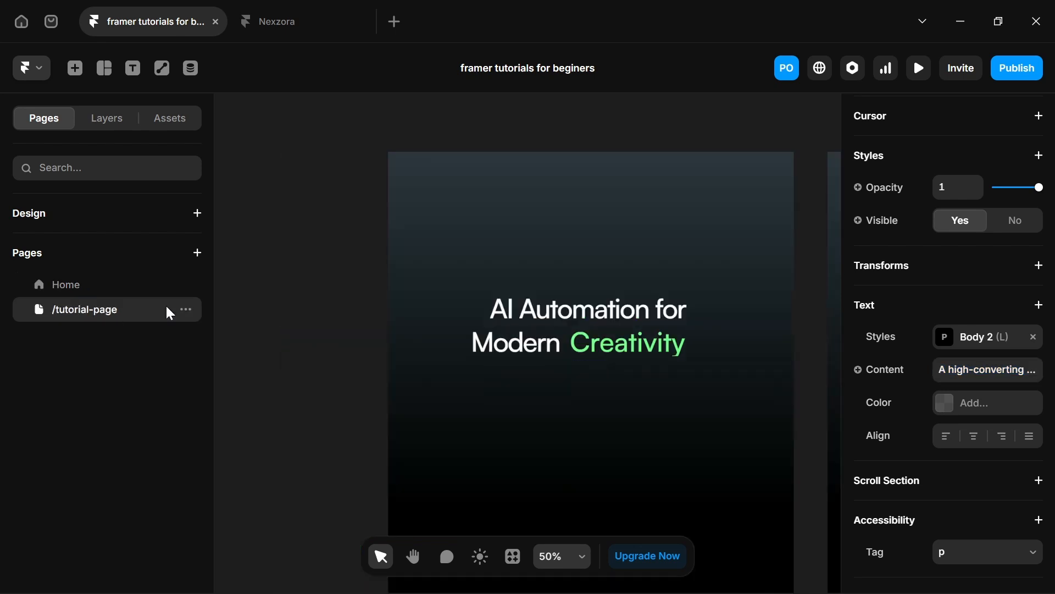
click(519, 382)
key(t)
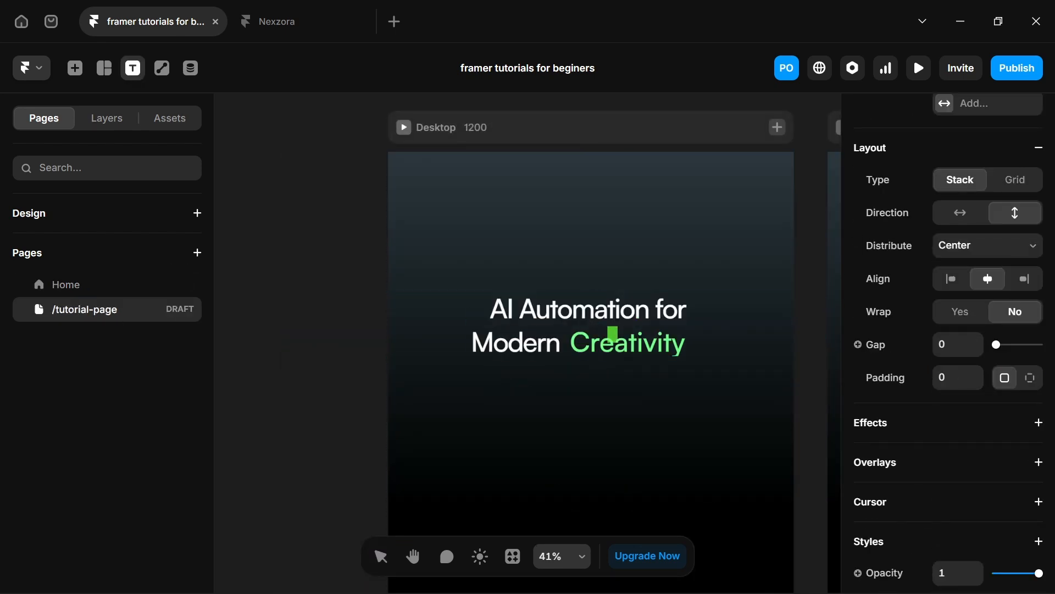
key(ctrl+v)
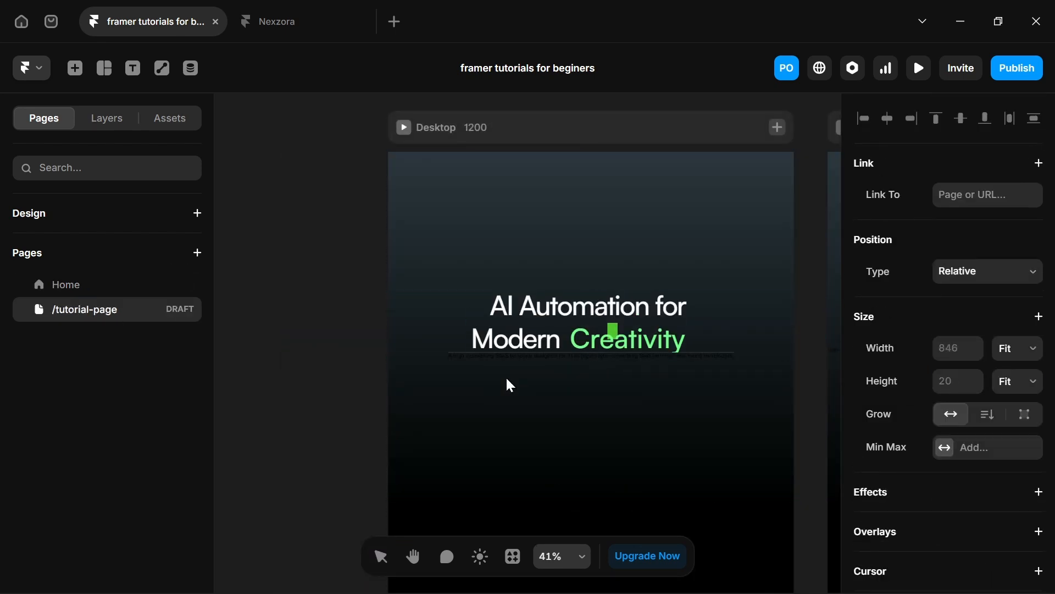
click(505, 382)
Apply the Body 2 text style to the hero description.
scroll(1012, 467, down, 10)
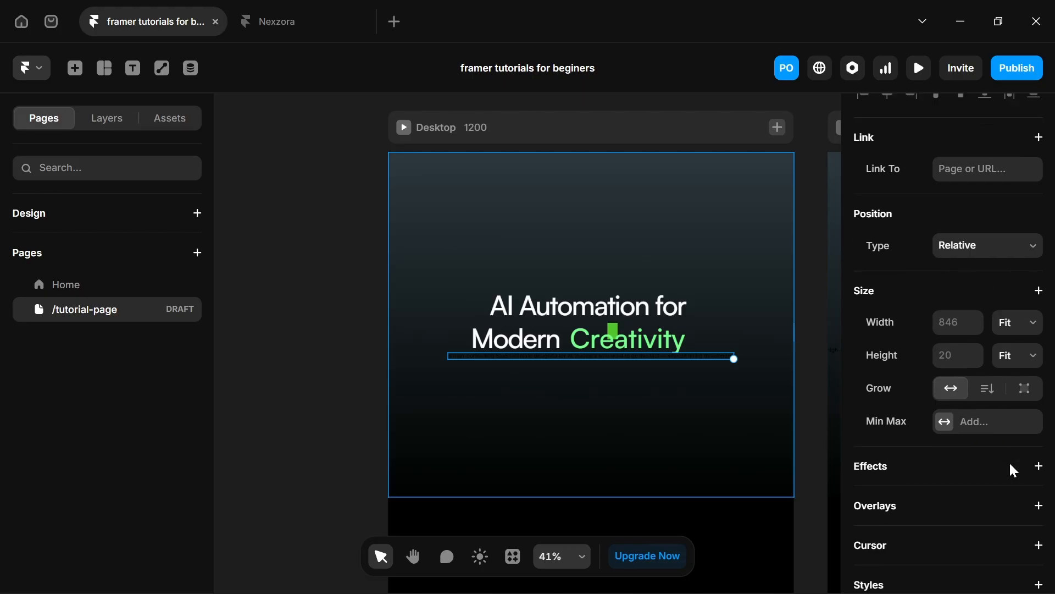
click(937, 305)
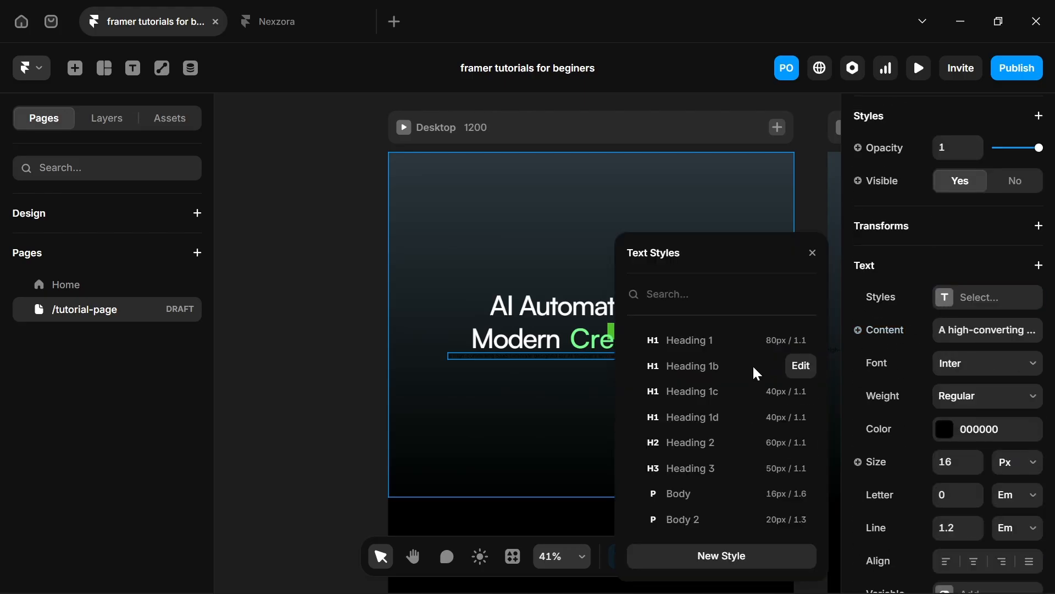
click(762, 517)
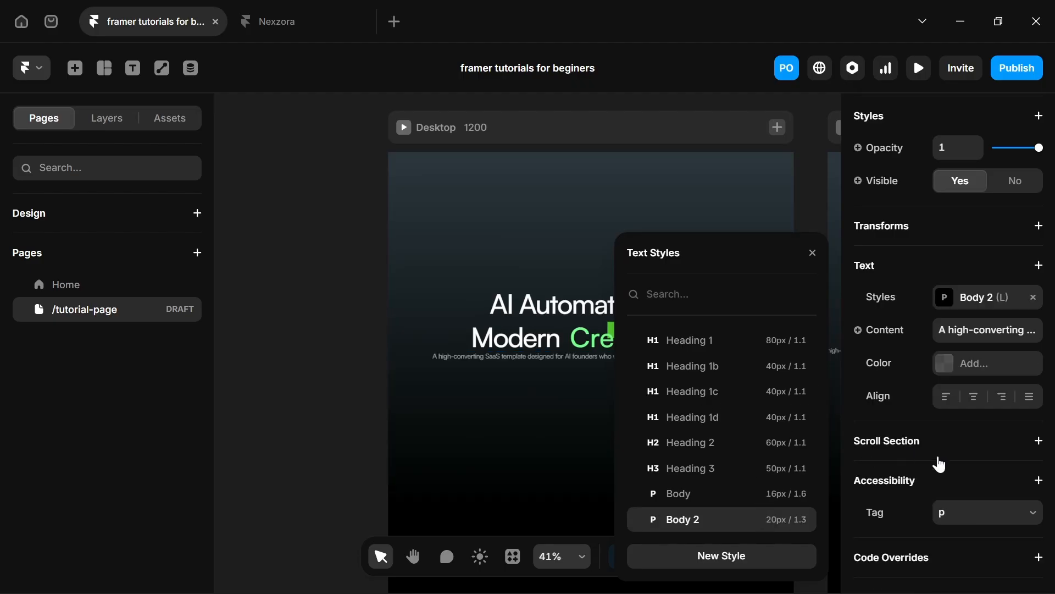
Set the hero description's text color to white FFFFFF at 80% opacity.
click(942, 367)
drag(692, 252, 609, 174)
click(755, 336)
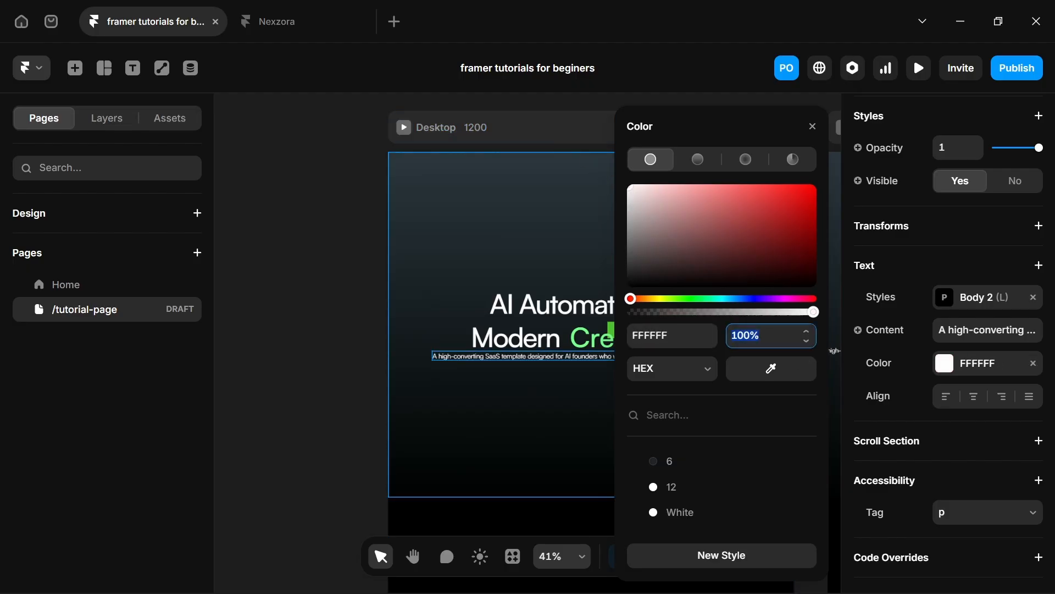
text(80)
key(Return)
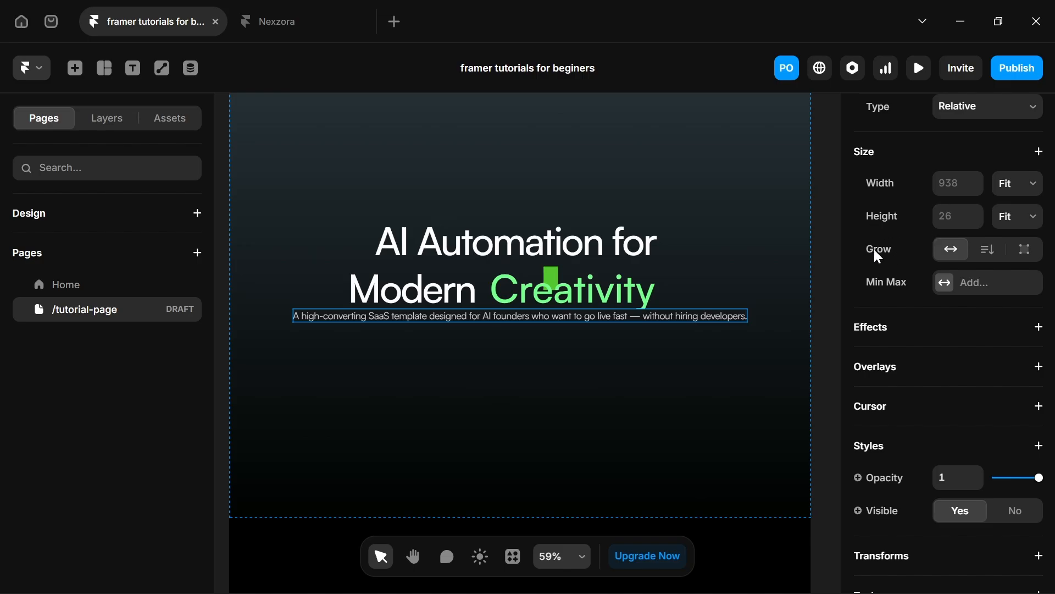
Give the desktop hero description a fixed width of about 474 with automatic height, and check how it fits the phone layout.
click(987, 256)
drag(752, 314, 520, 325)
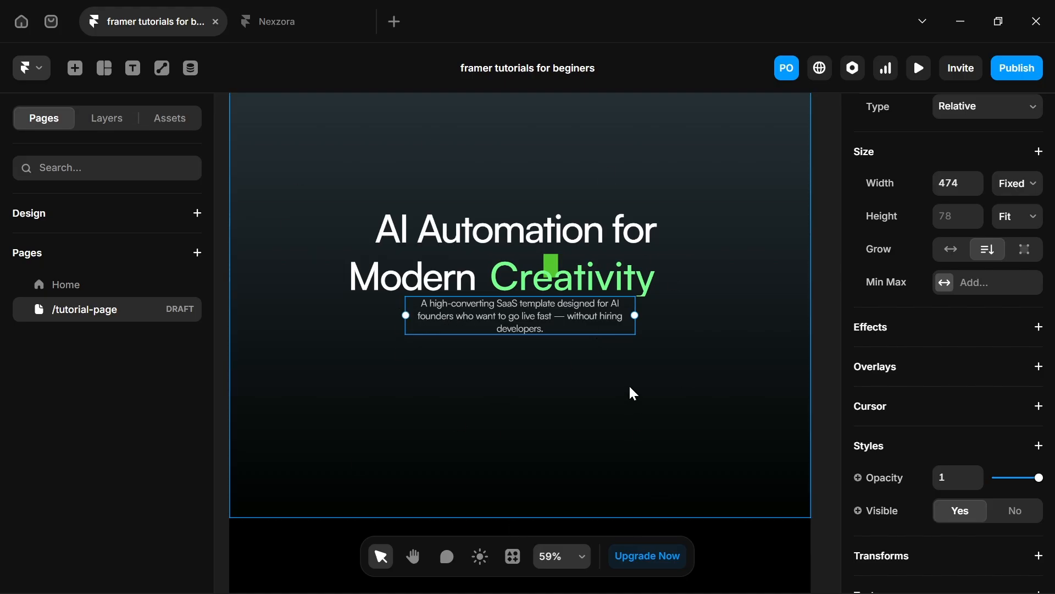
key(h)
drag(761, 413, 193, 333)
key(space)
drag(794, 265, 567, 250)
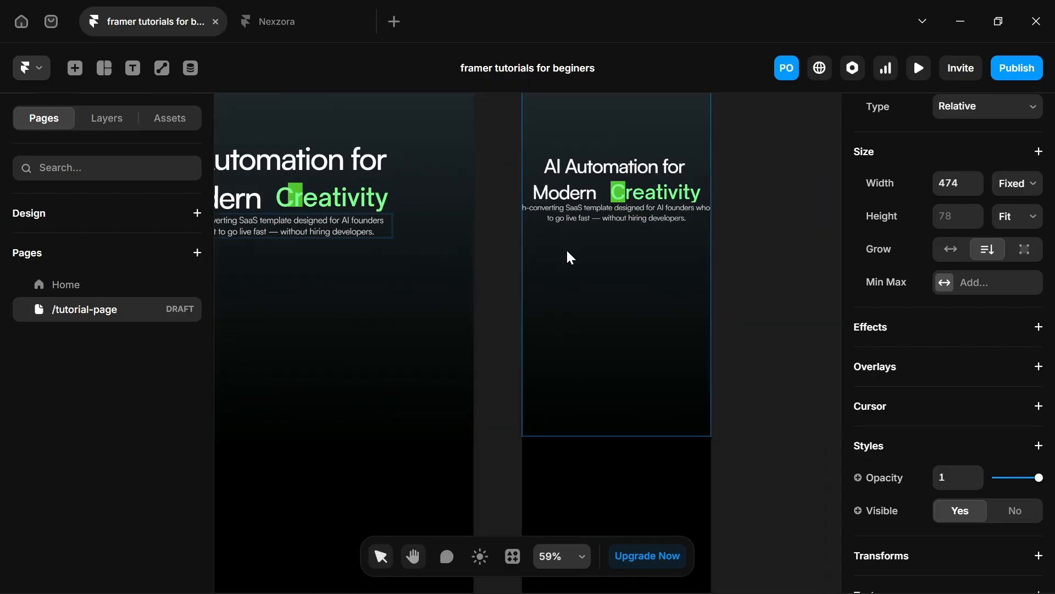
click(580, 220)
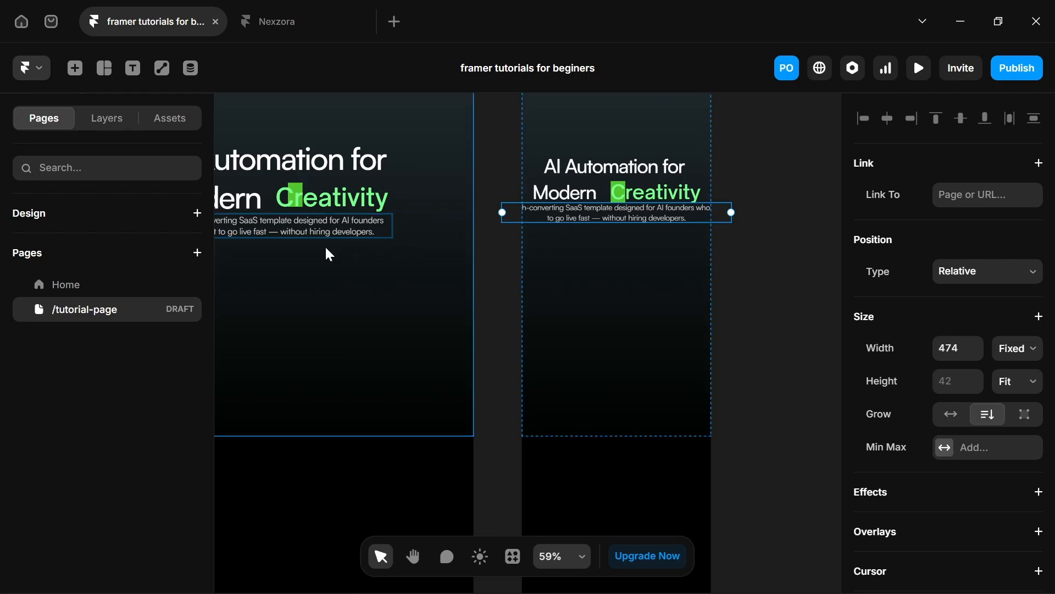
Make the desktop hero description's width fit its content and add a maximum width constraint to it.
key(space)
drag(355, 264, 724, 323)
key(space)
drag(230, 308, 661, 341)
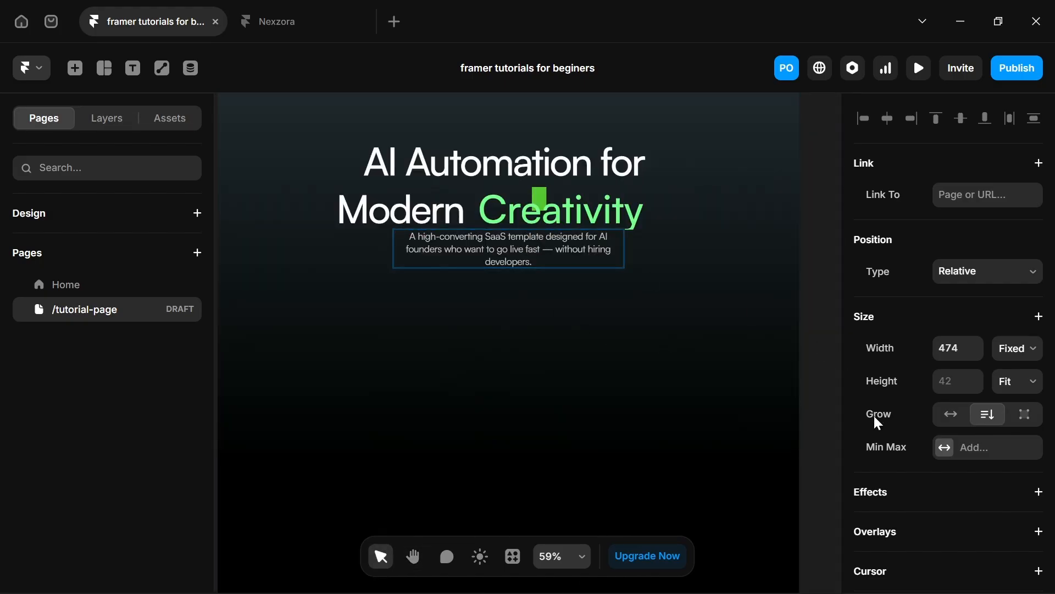
click(953, 415)
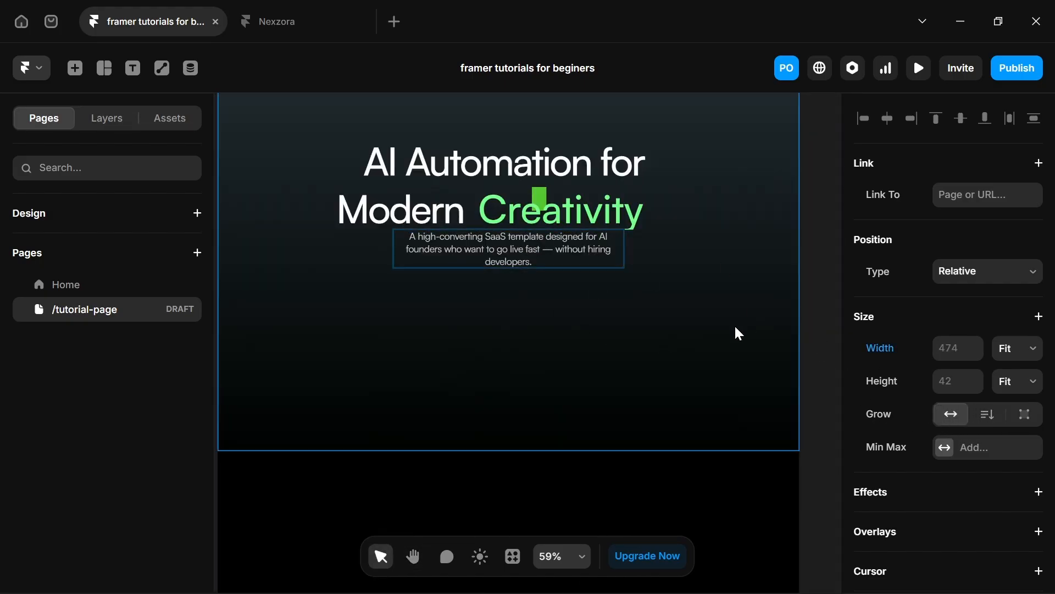
double_click(528, 244)
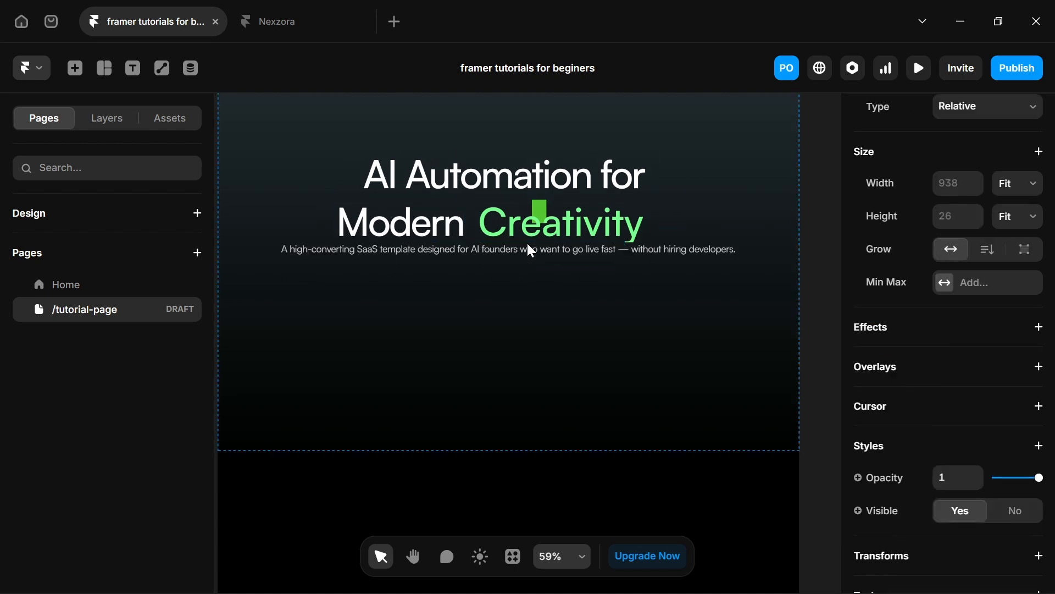
click(996, 371)
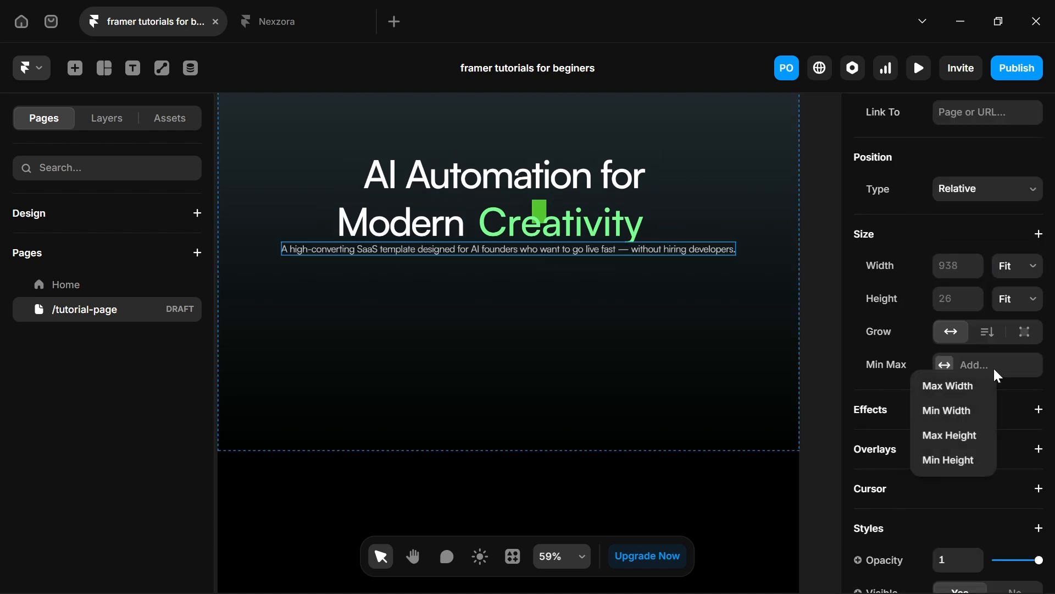
click(946, 384)
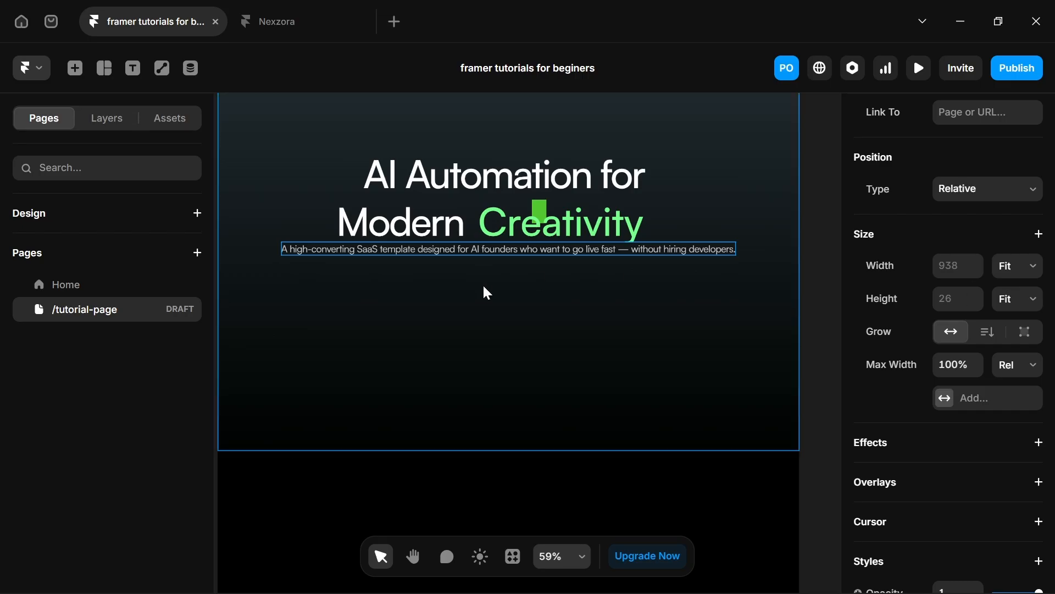
Set the desktop hero description's width to Fill at 1fr, trying a fixed width along the way.
click(1014, 271)
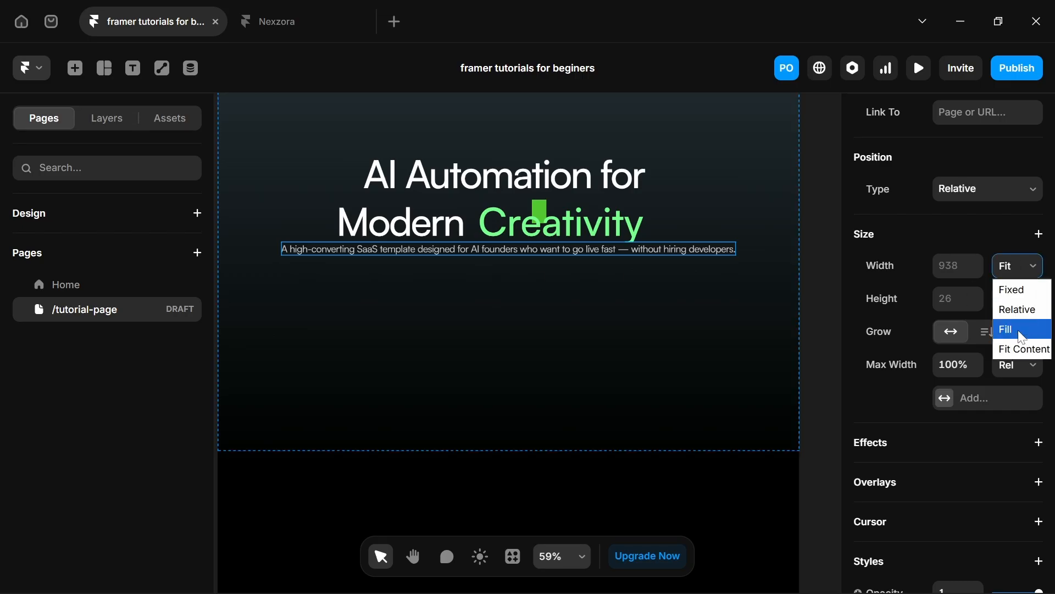
click(1004, 328)
click(1013, 274)
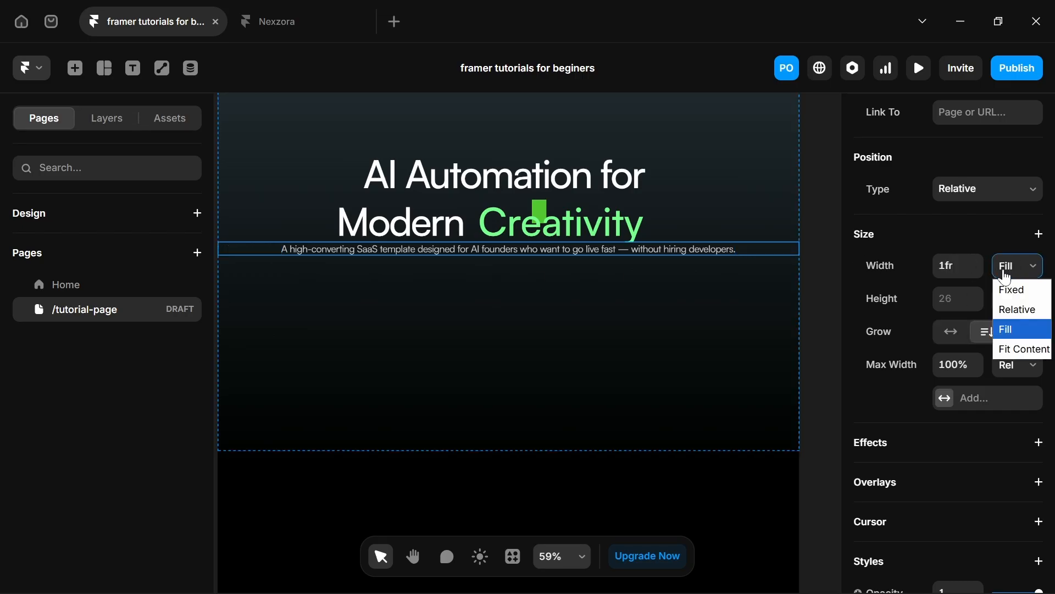
click(1018, 290)
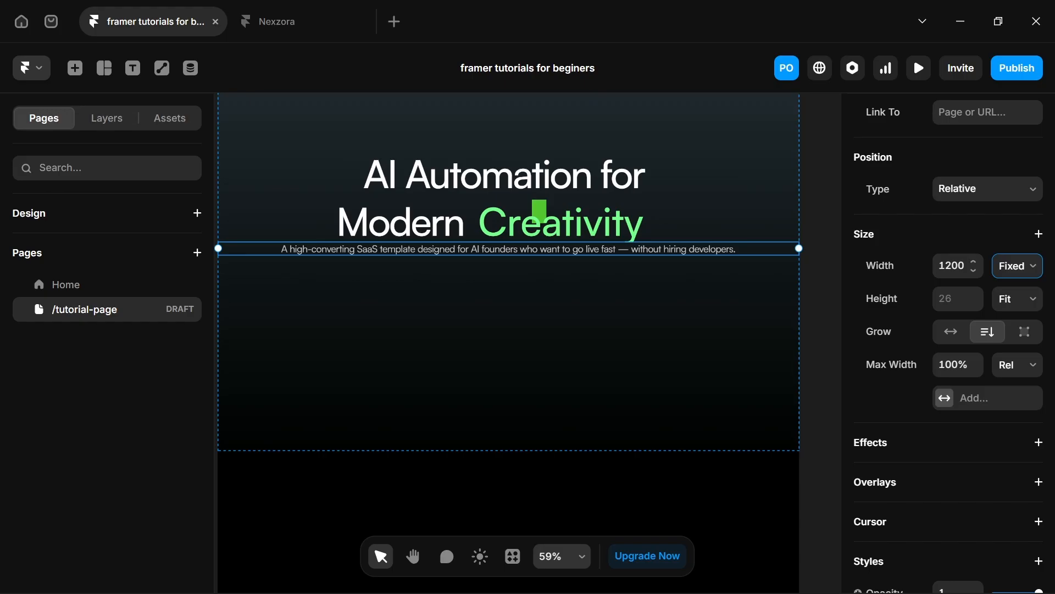
click(1020, 266)
click(1011, 327)
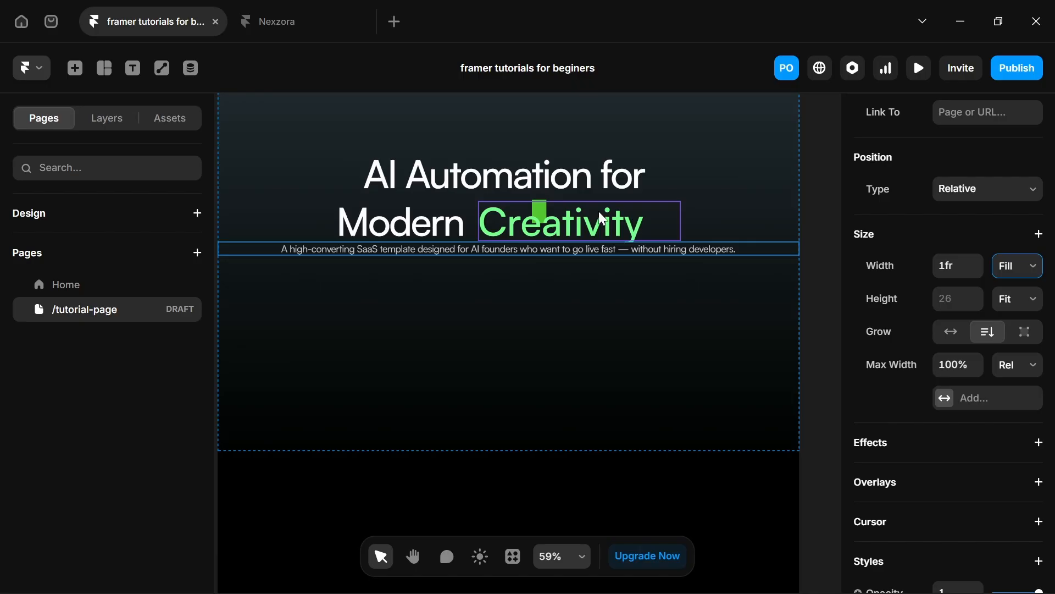
Change the hero description's maximum width to a fixed value of about 627 and check how the text fits the phone layout.
click(1021, 374)
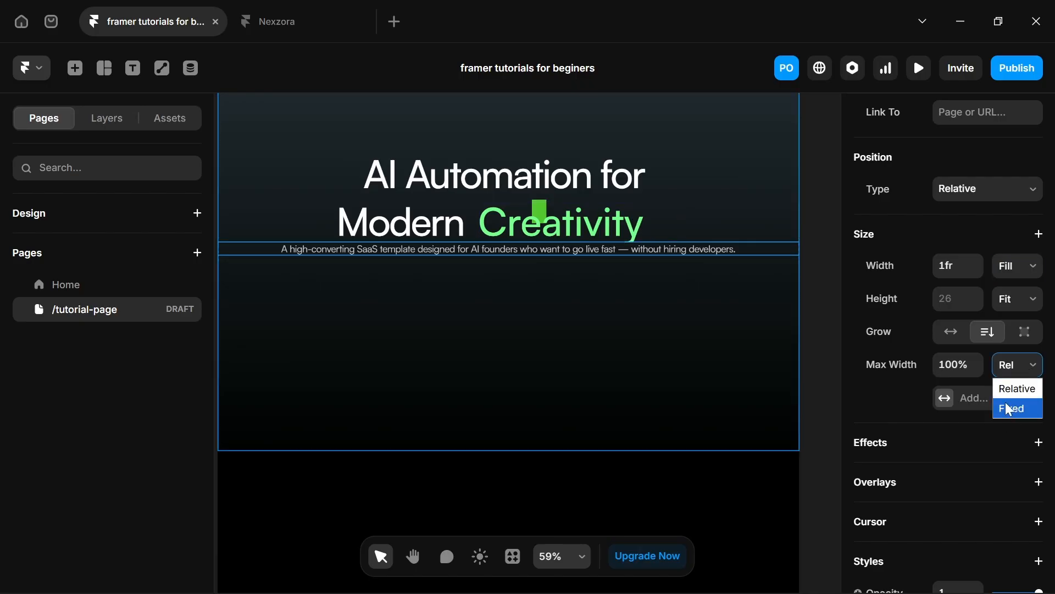
click(1013, 406)
drag(975, 370, 968, 475)
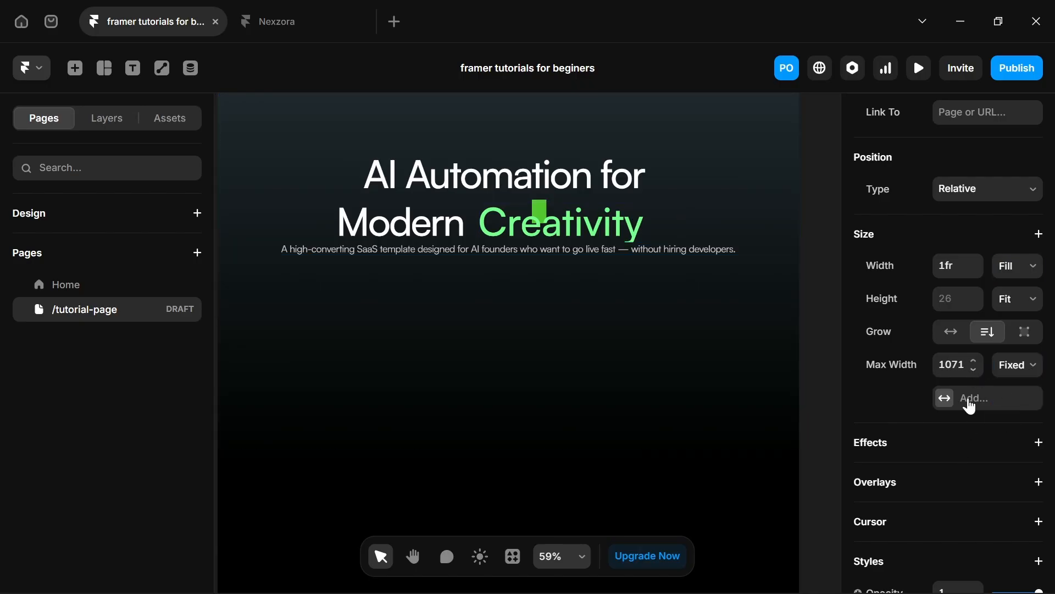
drag(980, 379, 907, 368)
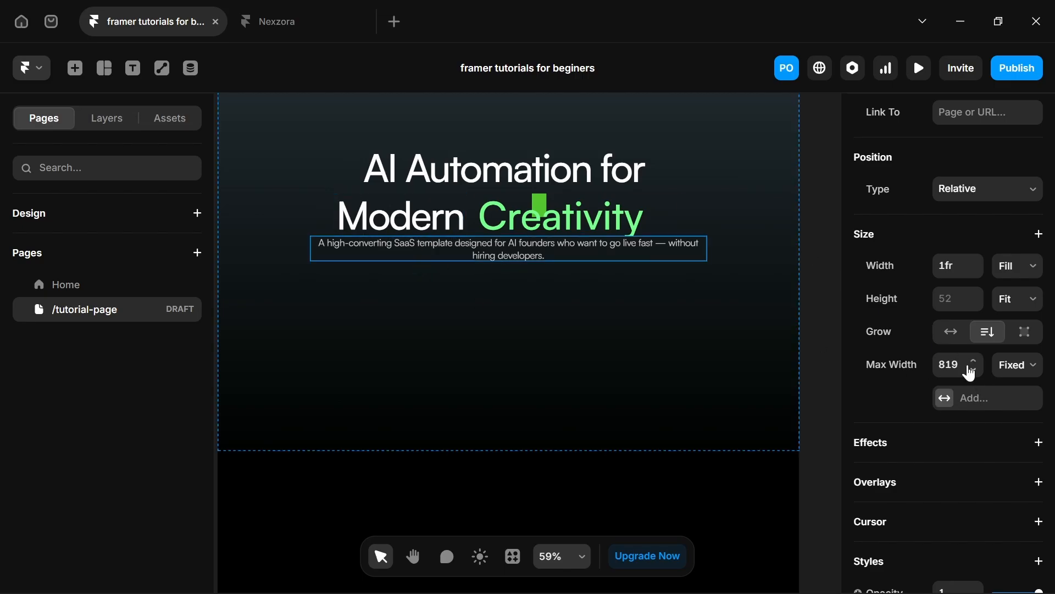
drag(969, 376, 971, 525)
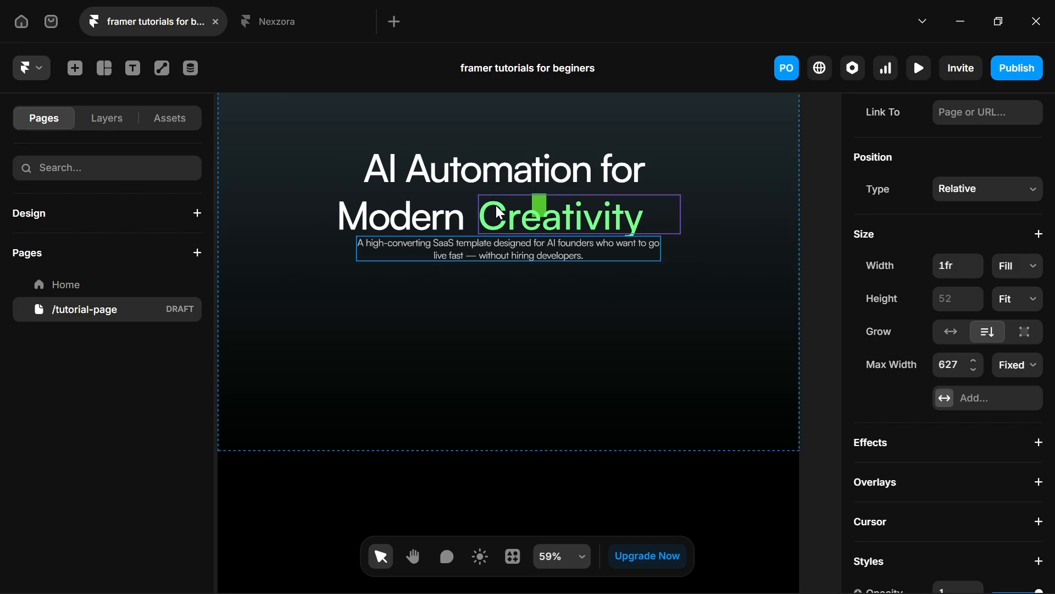
key(space)
drag(547, 258, 131, 221)
key(space)
drag(550, 226, 135, 225)
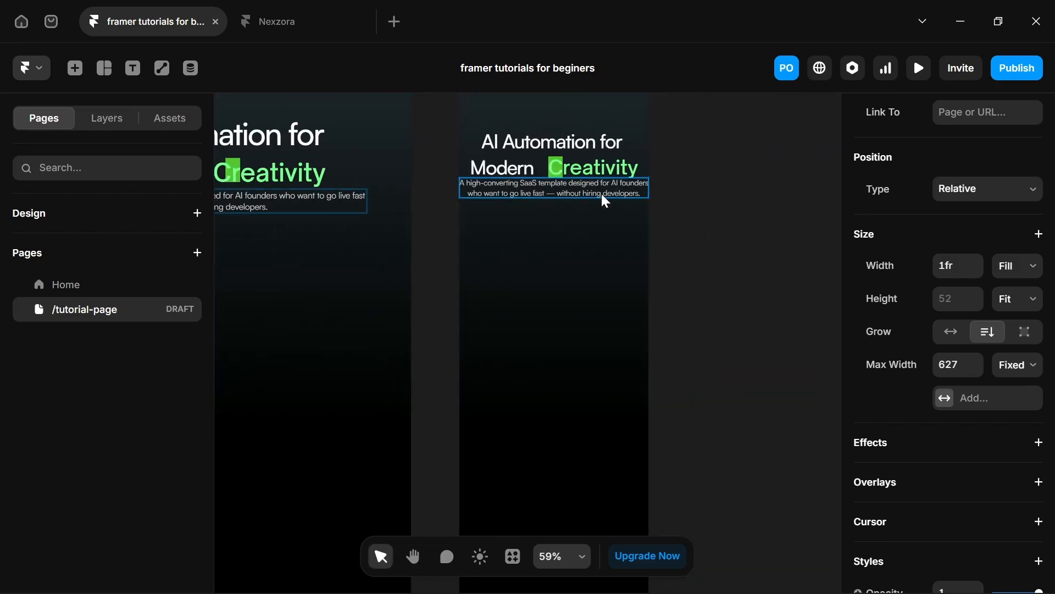
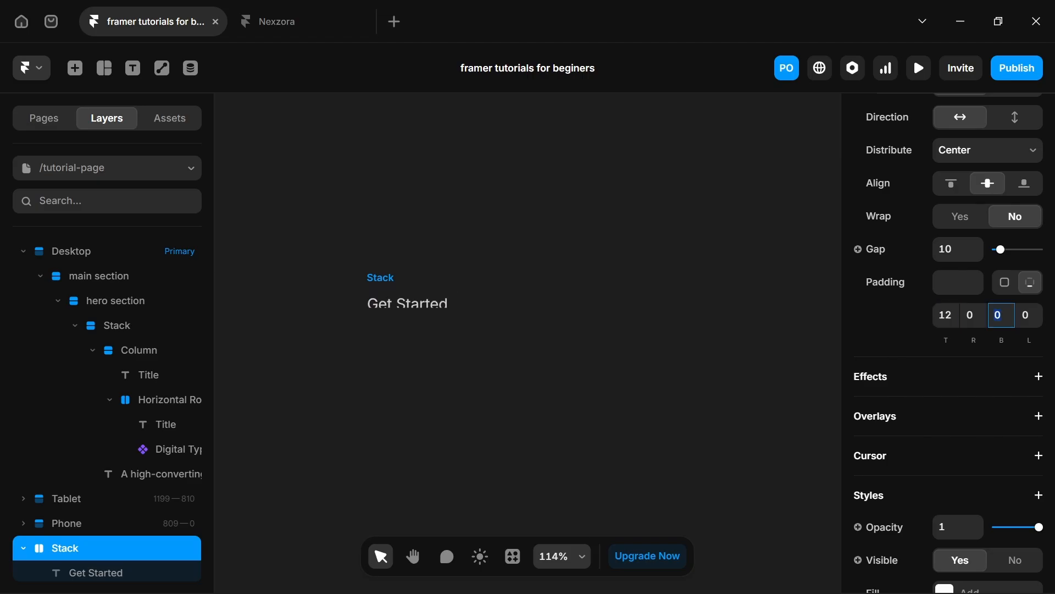
Set the Get Started stack's bottom padding to 12 and its right and left padding to 24.
text(12)
click(973, 315)
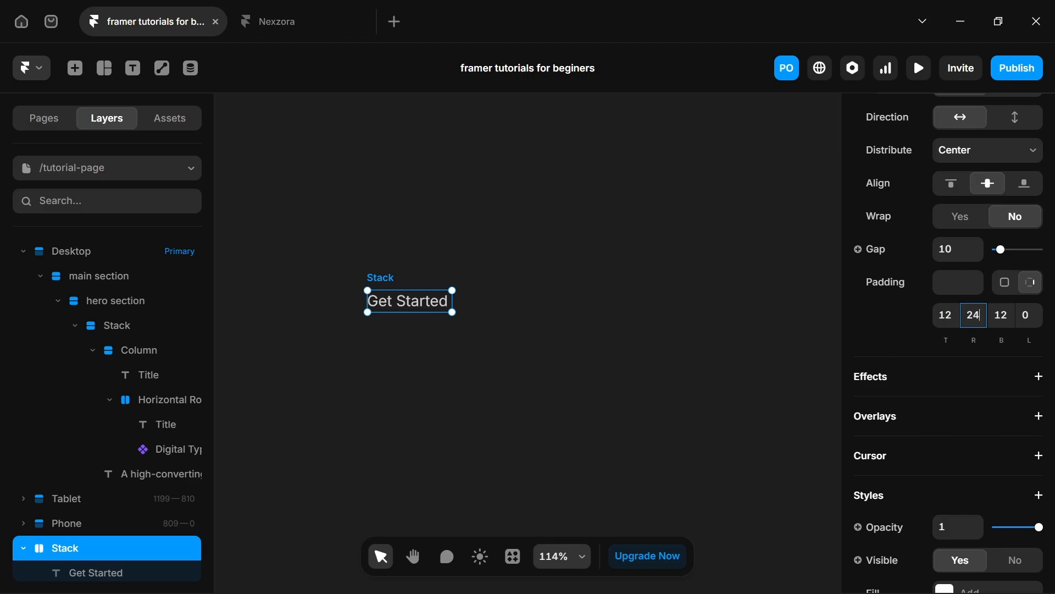
text(24)
key(Tab)
key(Tab)
text(2)
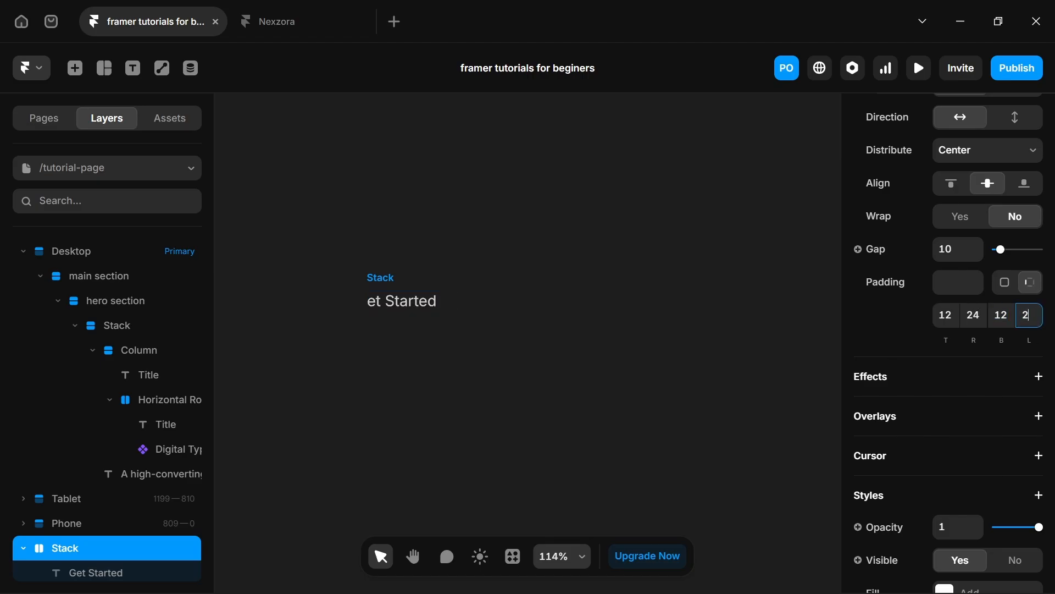
text(4)
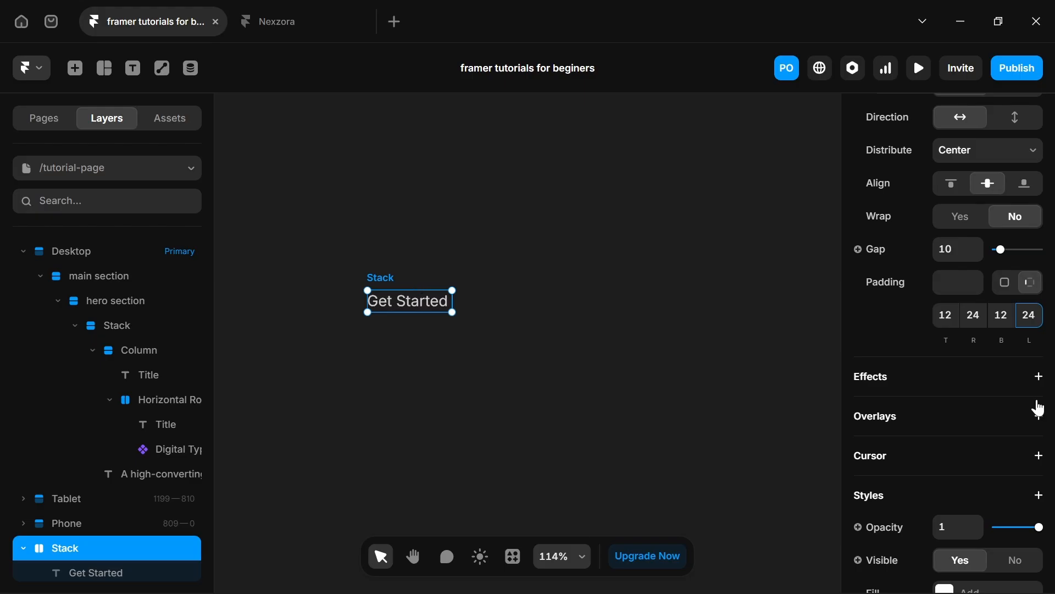
Give the Get Started stack a green 78FF8E fill.
scroll(995, 409, down, 6)
click(956, 265)
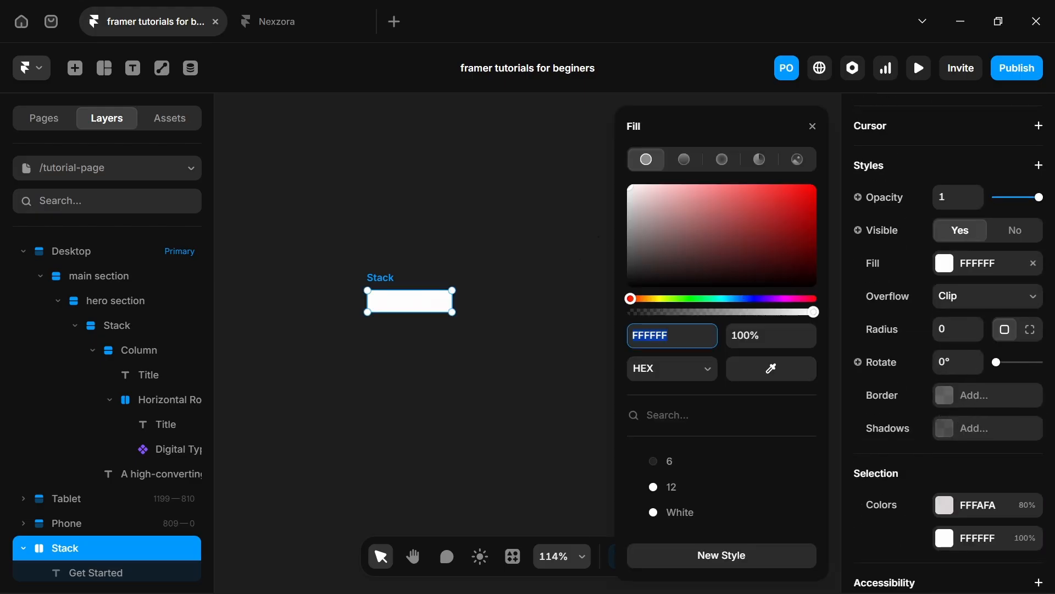
text(78FF8E)
key(Return)
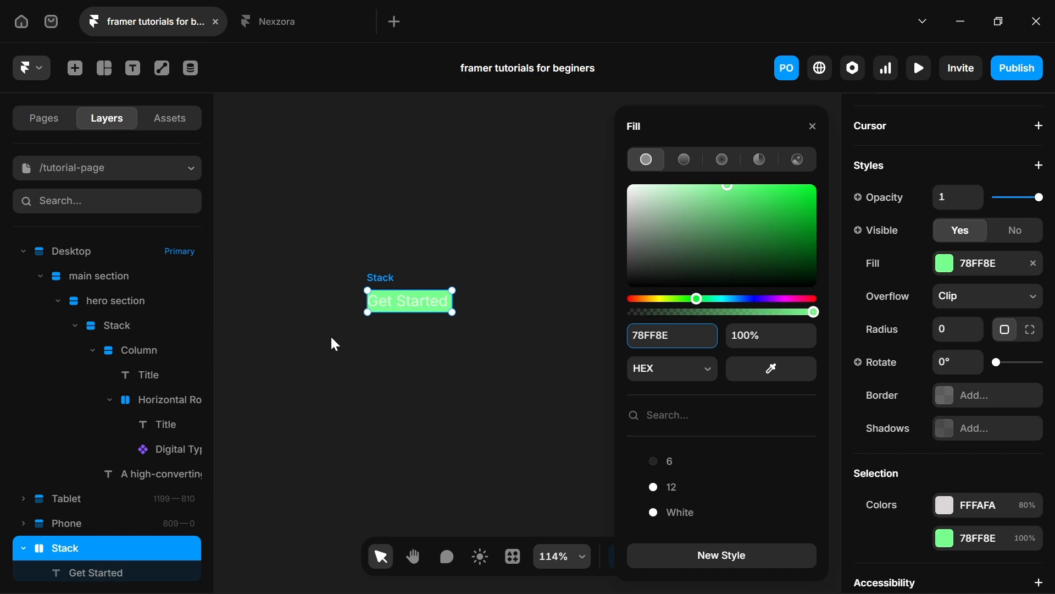
Set the Get Started text color to black 000000.
click(431, 308)
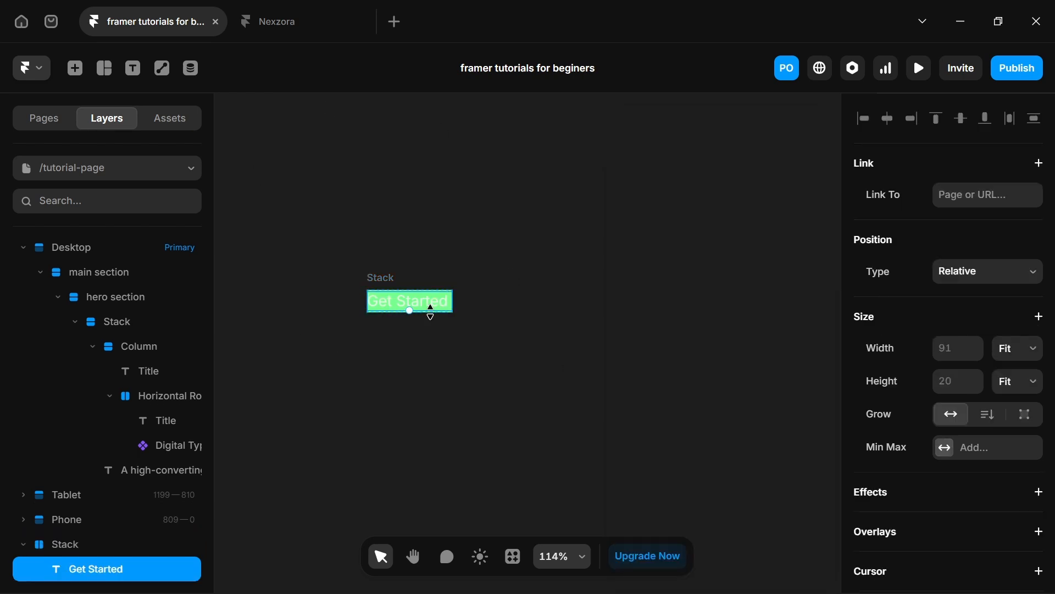
scroll(961, 429, down, 8)
click(957, 429)
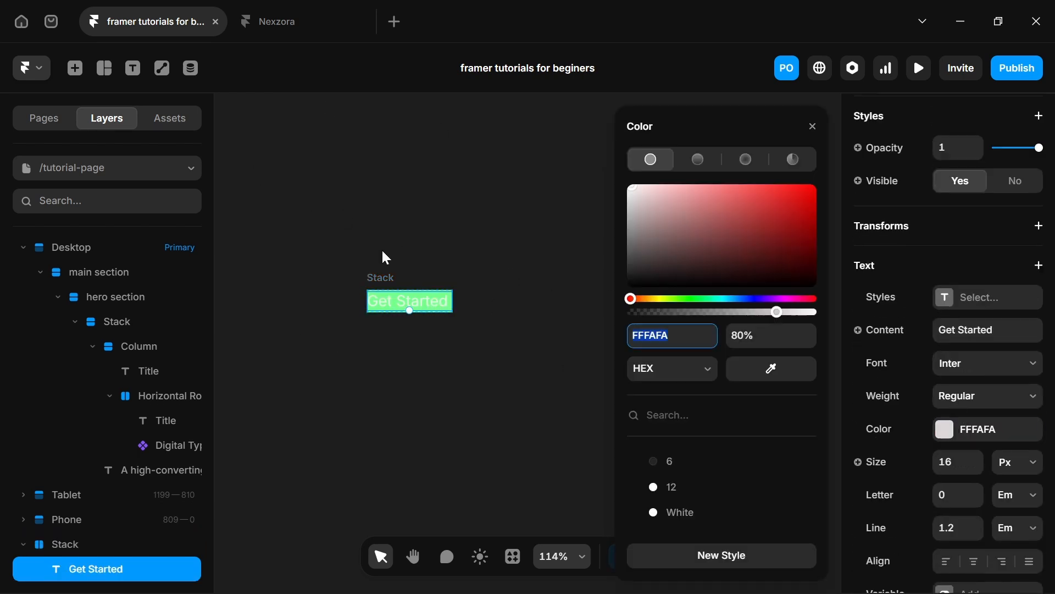
drag(740, 217, 530, 440)
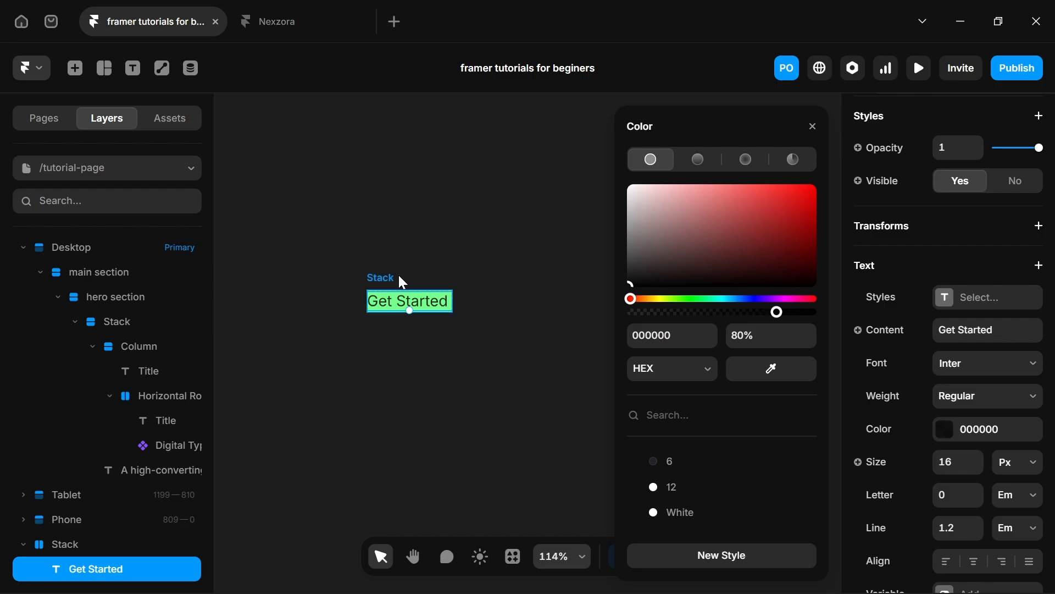
Set the Get Started stack's width and height to fit its content and round its corners into a pill with a radius of 385.
click(404, 283)
key(shift+2)
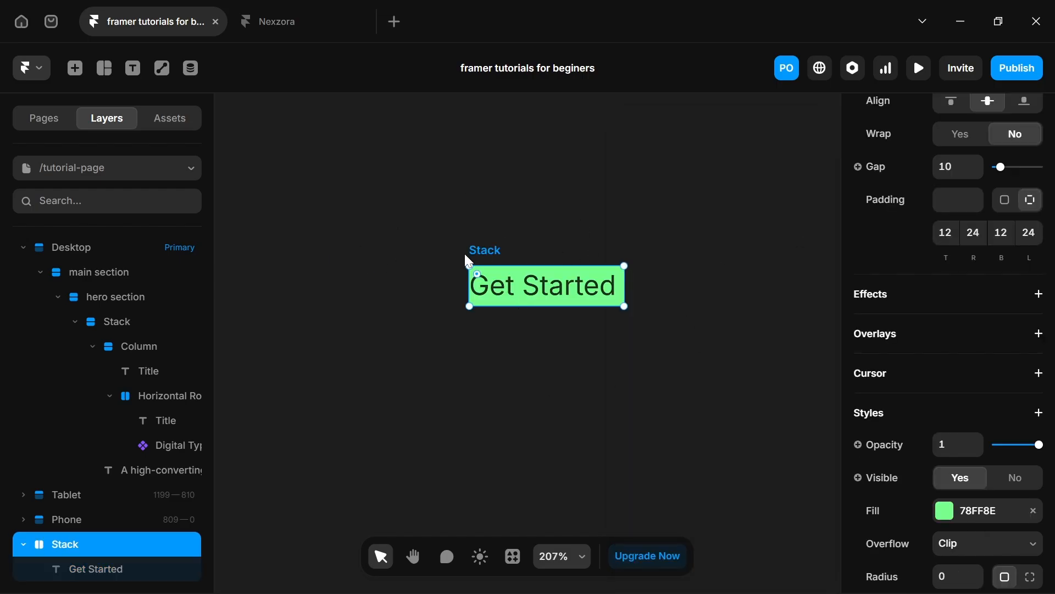
scroll(1044, 230, up, 8)
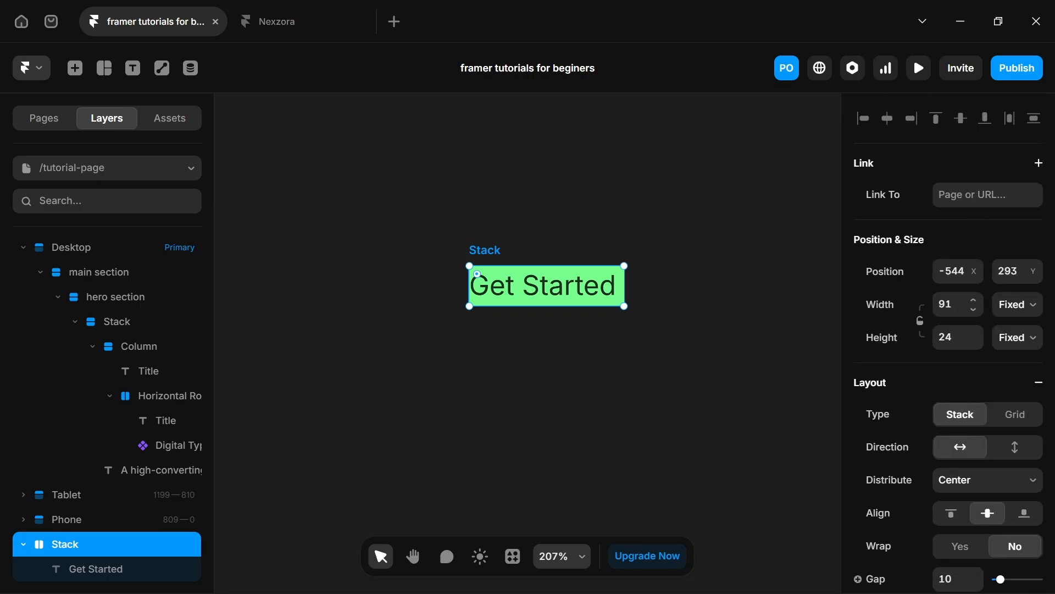
click(1011, 311)
click(1010, 389)
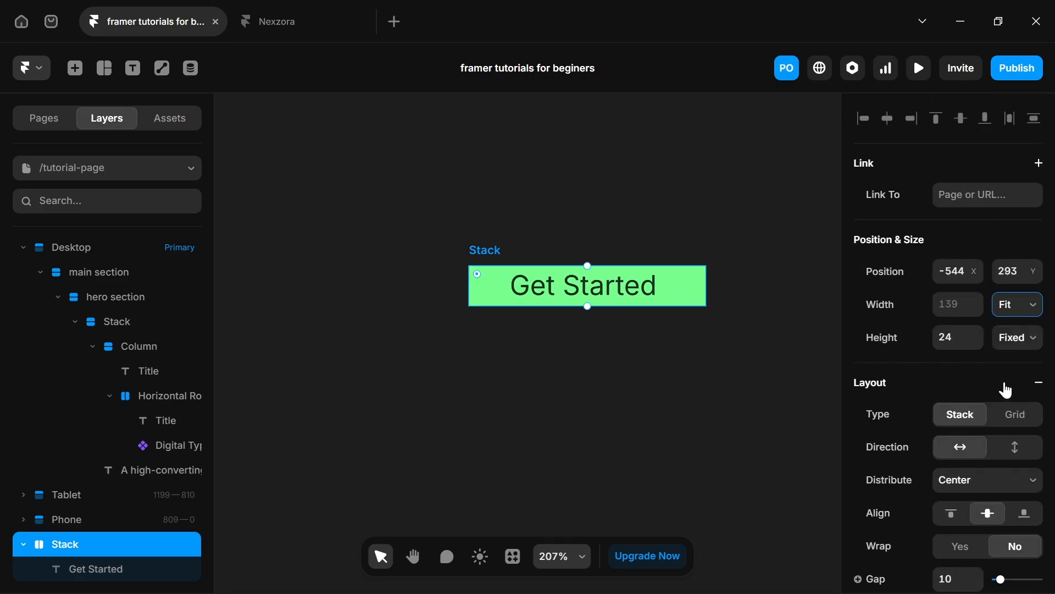
scroll(1028, 457, down, 6)
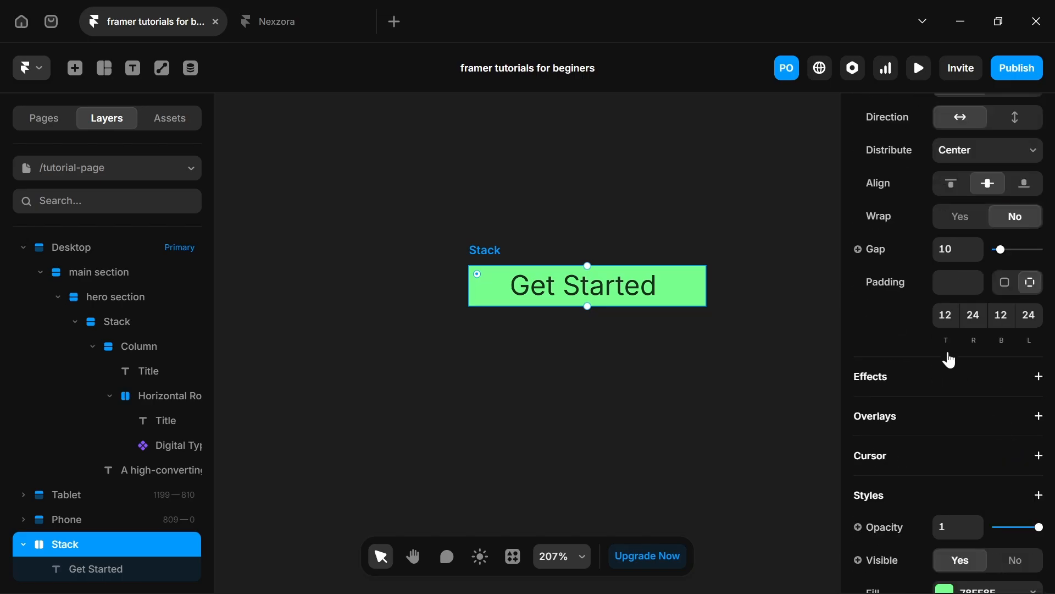
scroll(971, 301, up, 6)
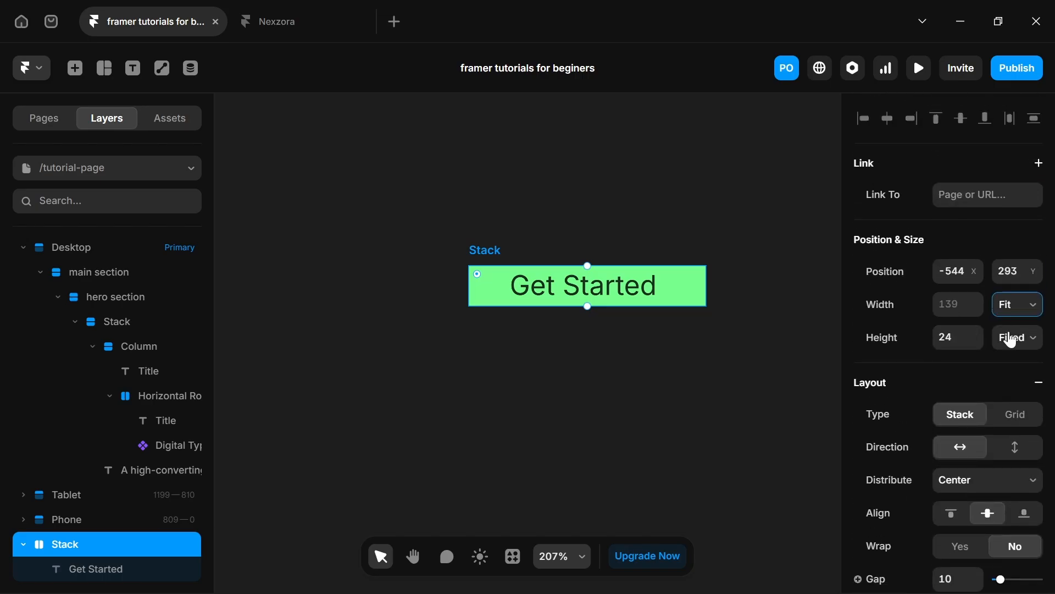
click(1017, 338)
click(1031, 423)
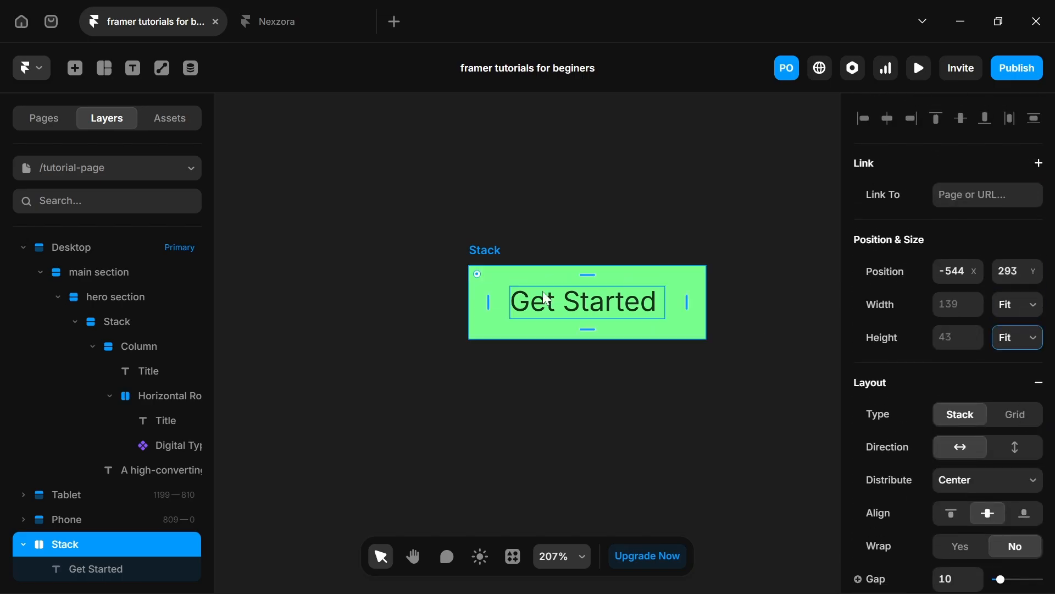
drag(484, 273, 694, 297)
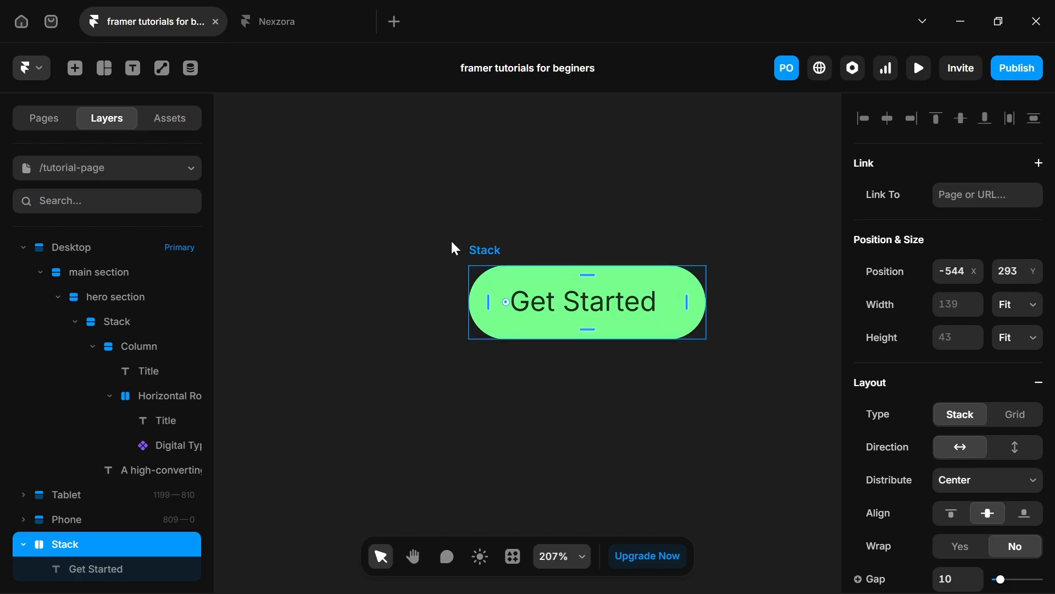
drag(506, 302, 456, 251)
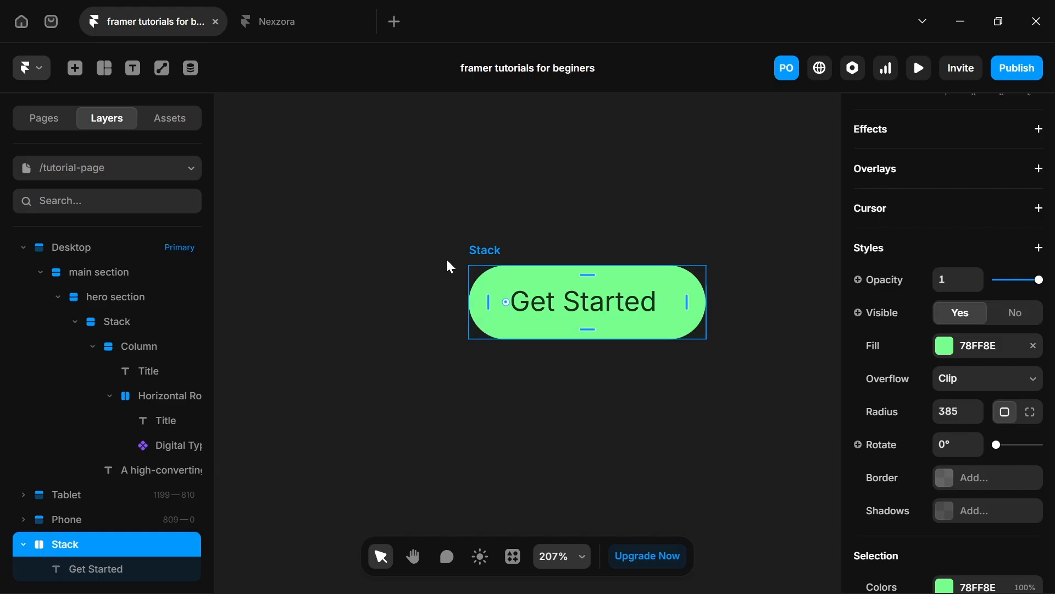
Create a component named button from the Get Started stack.
right_click(500, 278)
click(525, 141)
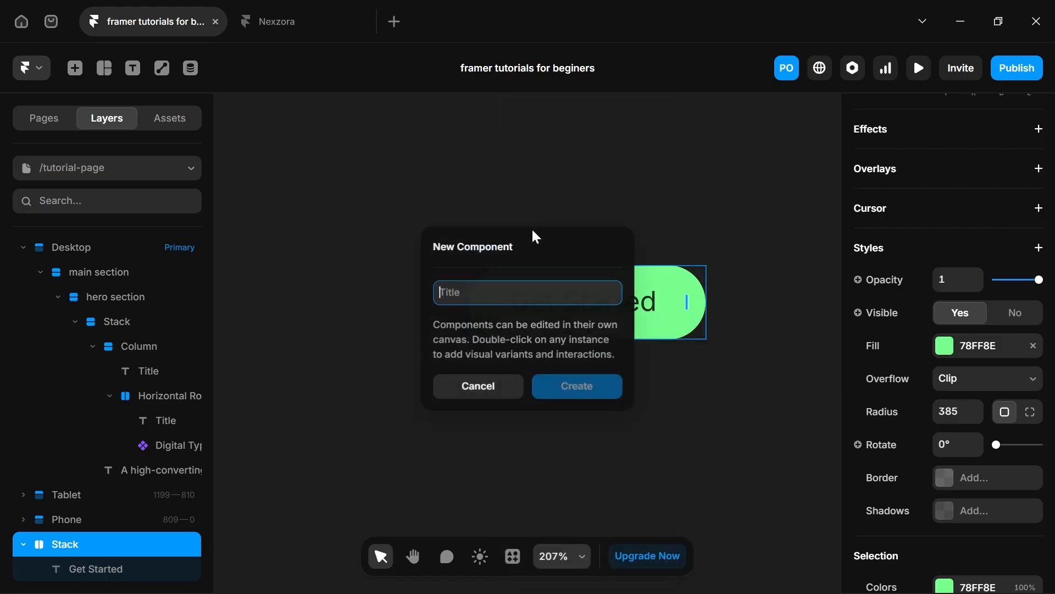
text(button)
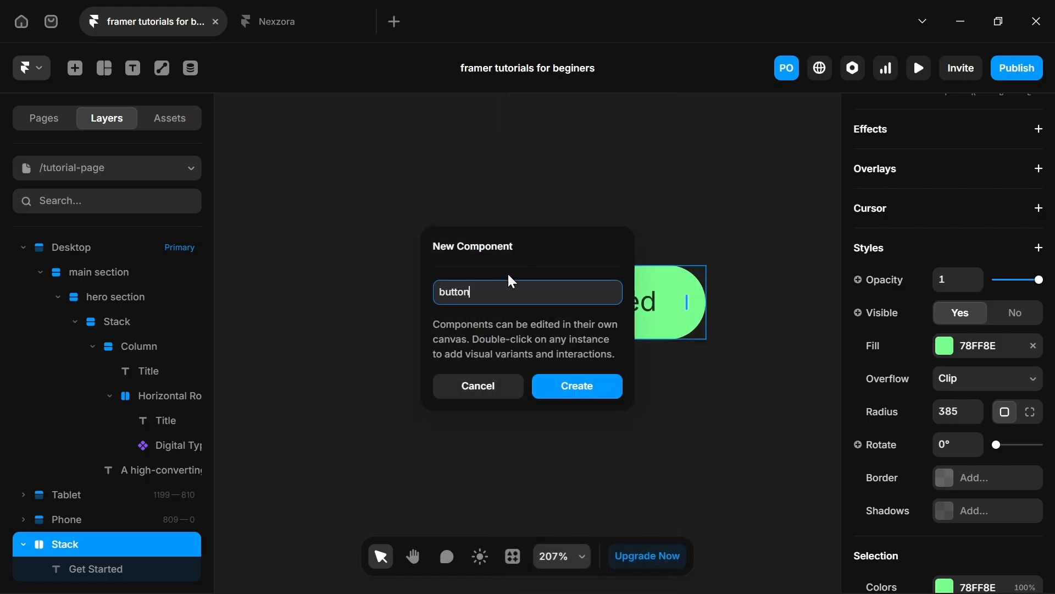
key(Return)
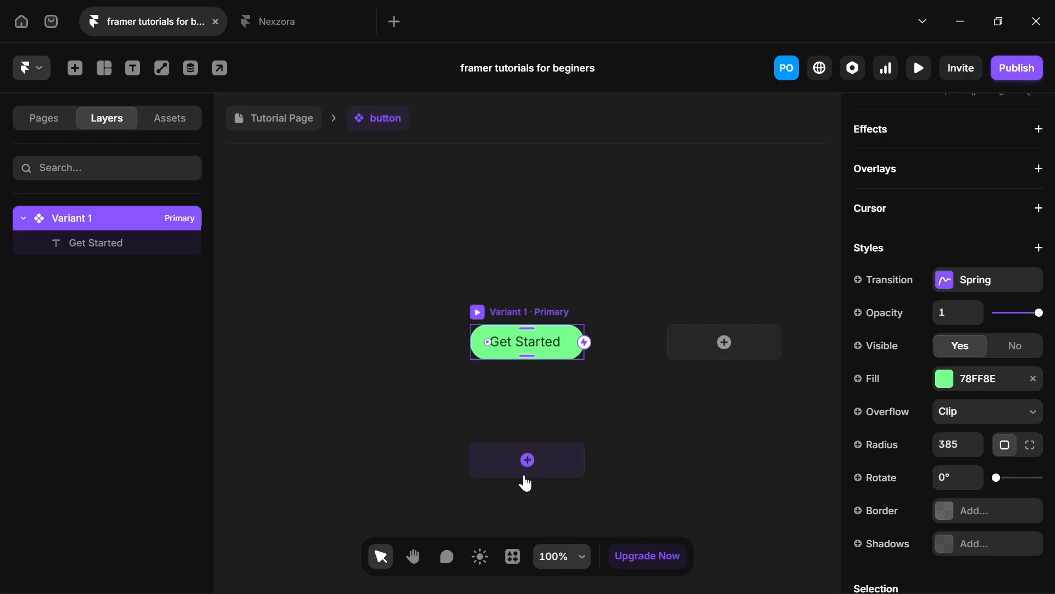
Add a hover variant to the button component and change that variant's fill to a linear gradient.
click(526, 476)
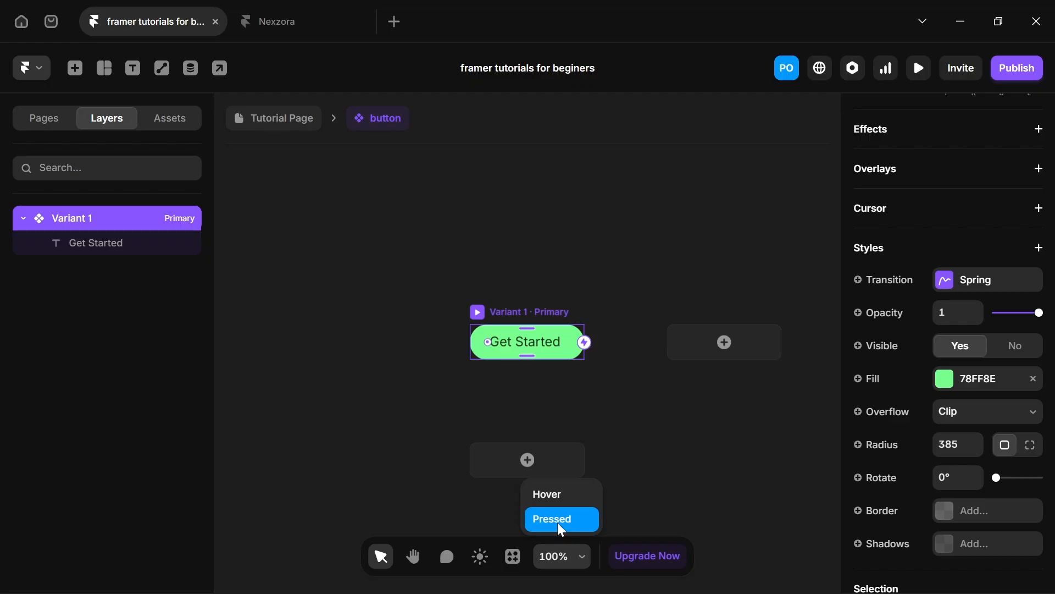
click(569, 495)
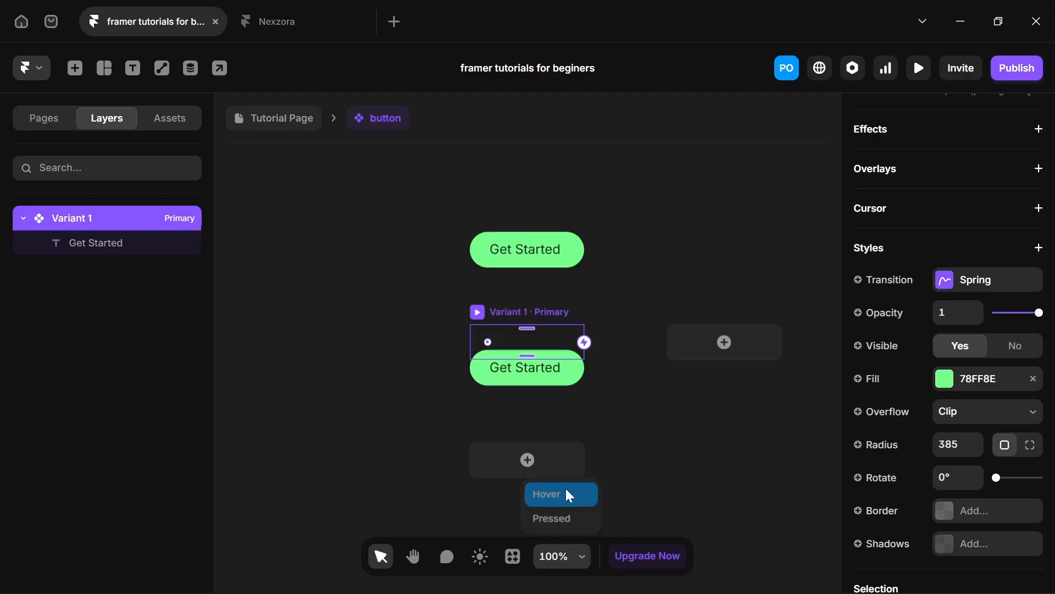
scroll(961, 459, down, 10)
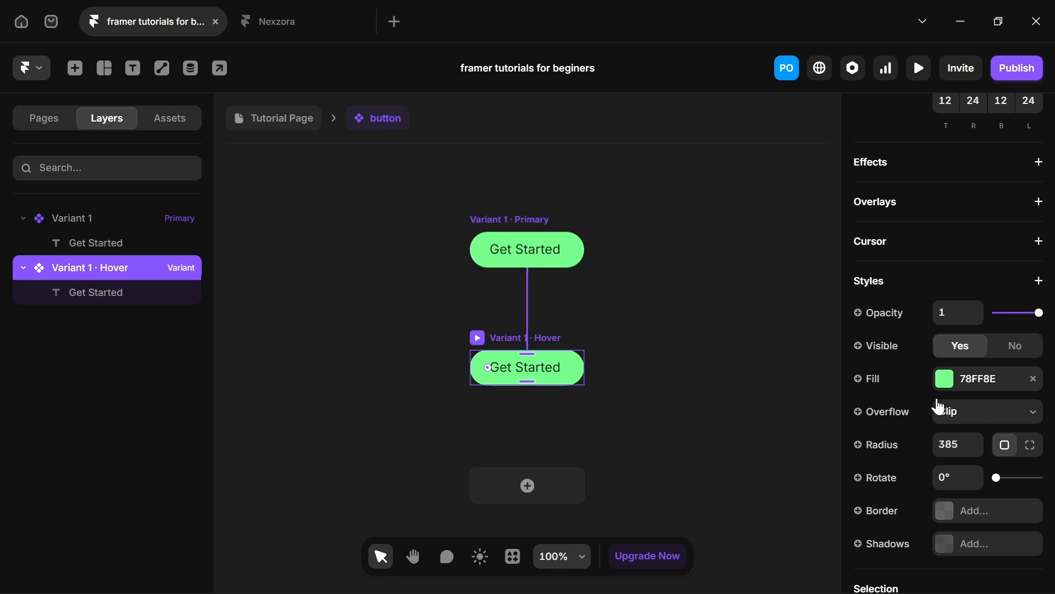
click(947, 379)
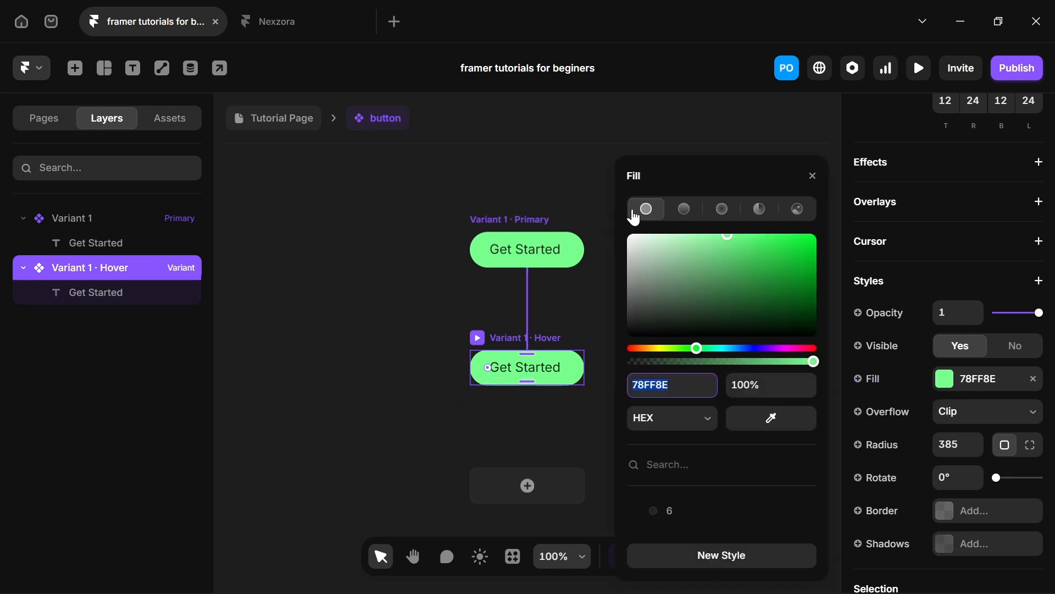
click(677, 216)
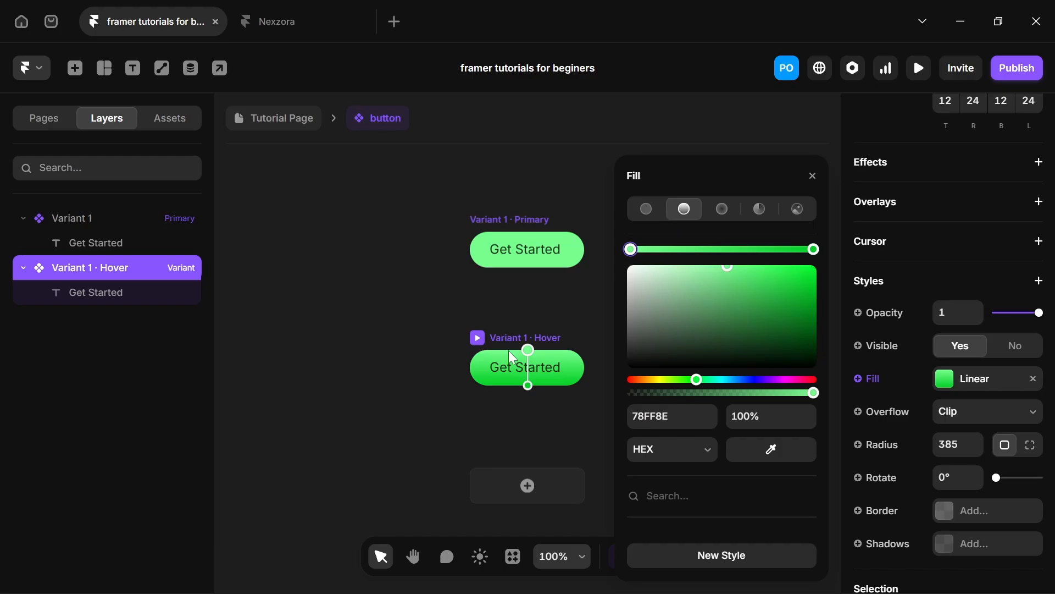
Adjust the font weight of the Get Started text in the primary variant.
double_click(524, 251)
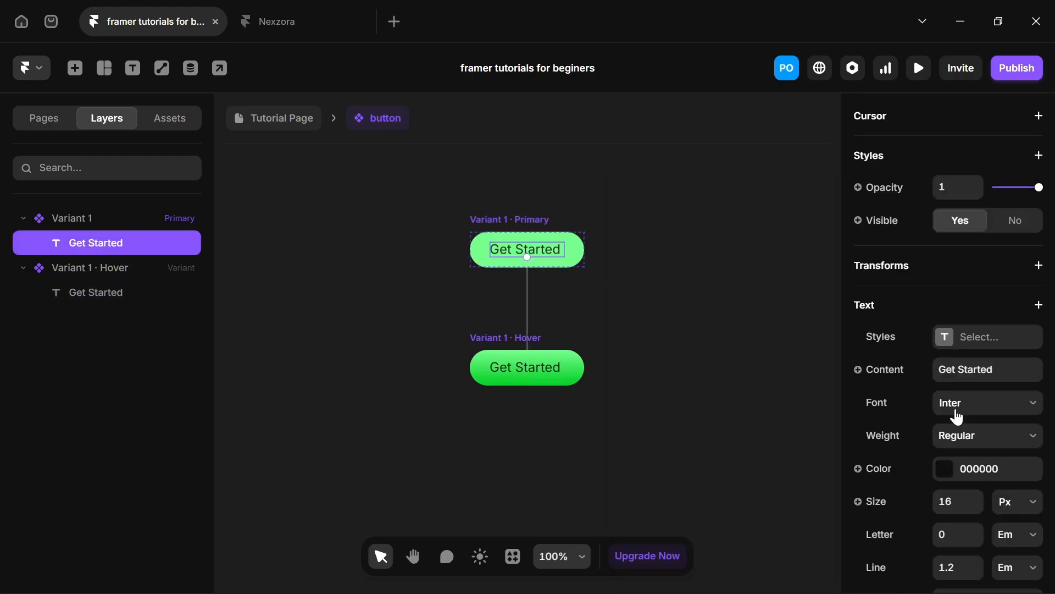
click(984, 413)
click(1011, 440)
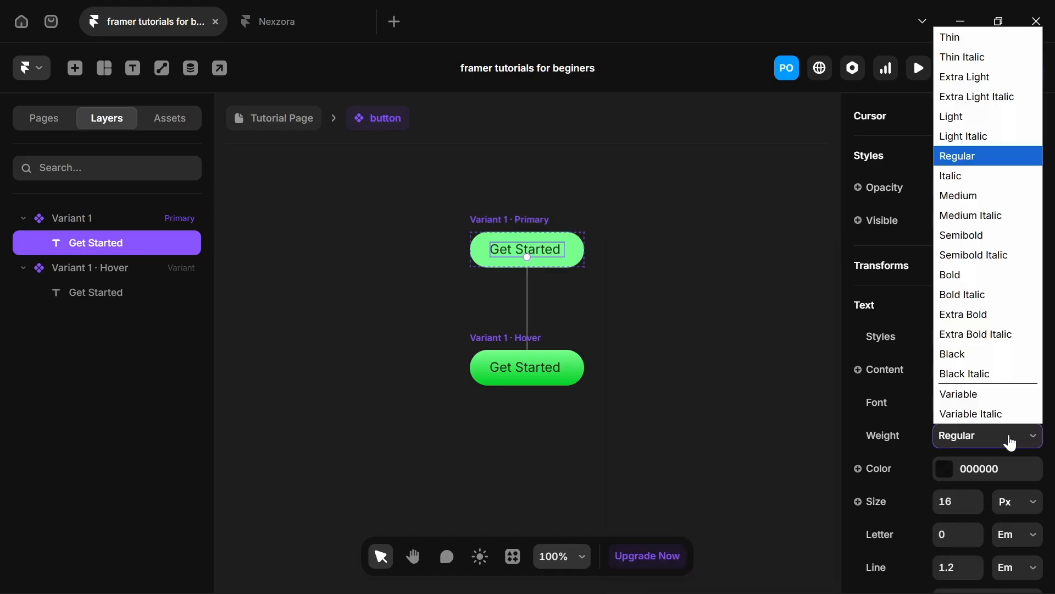
Preview the button's primary variant to check its hover effect, and return to the canvas.
click(478, 230)
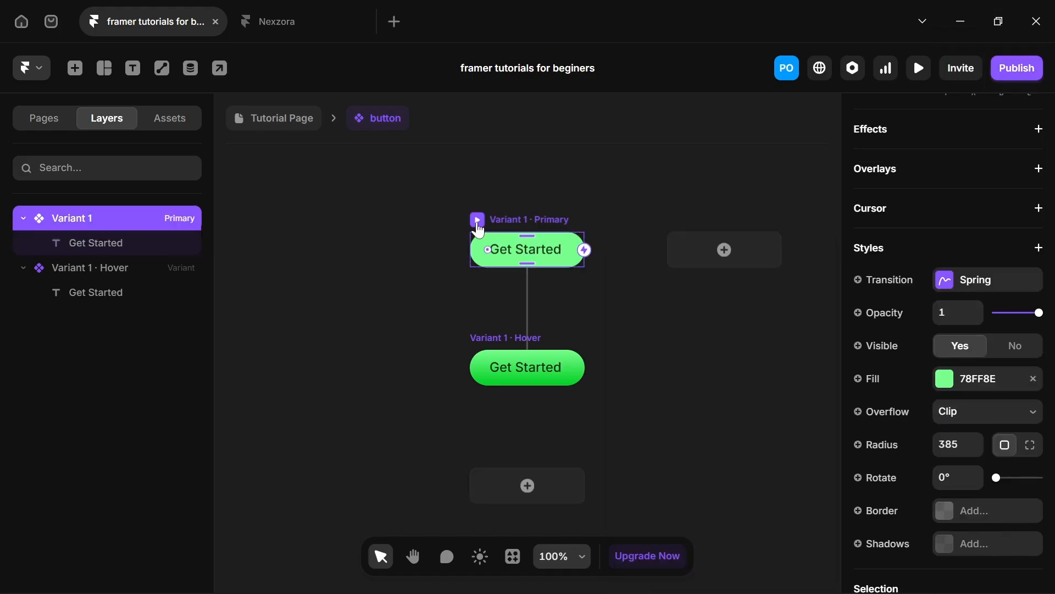
click(477, 221)
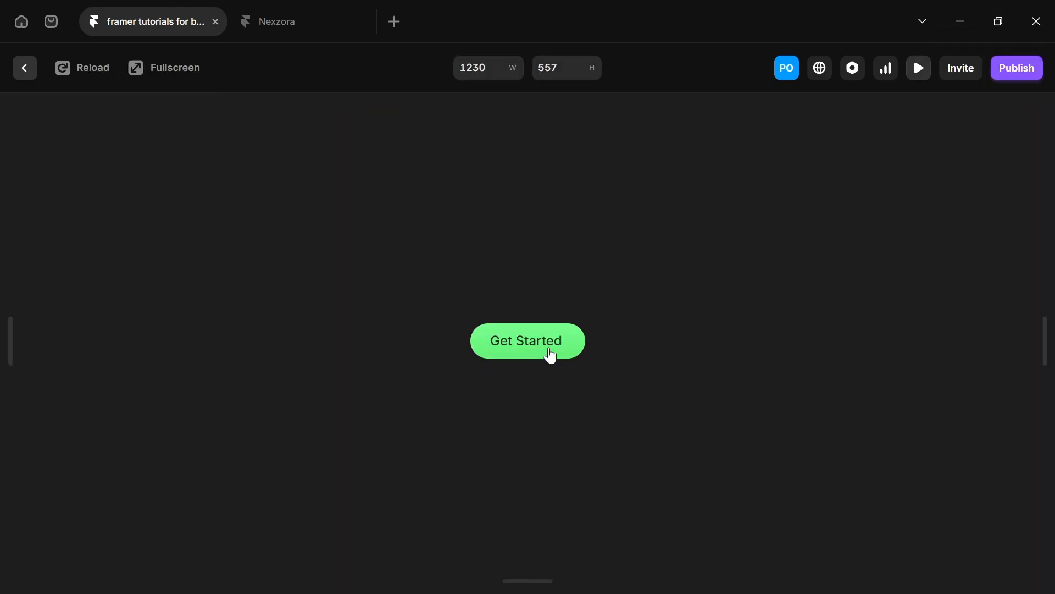
click(24, 68)
Move the button component from the open canvas into the desktop hero section by cutting and pasting it.
key(Delete)
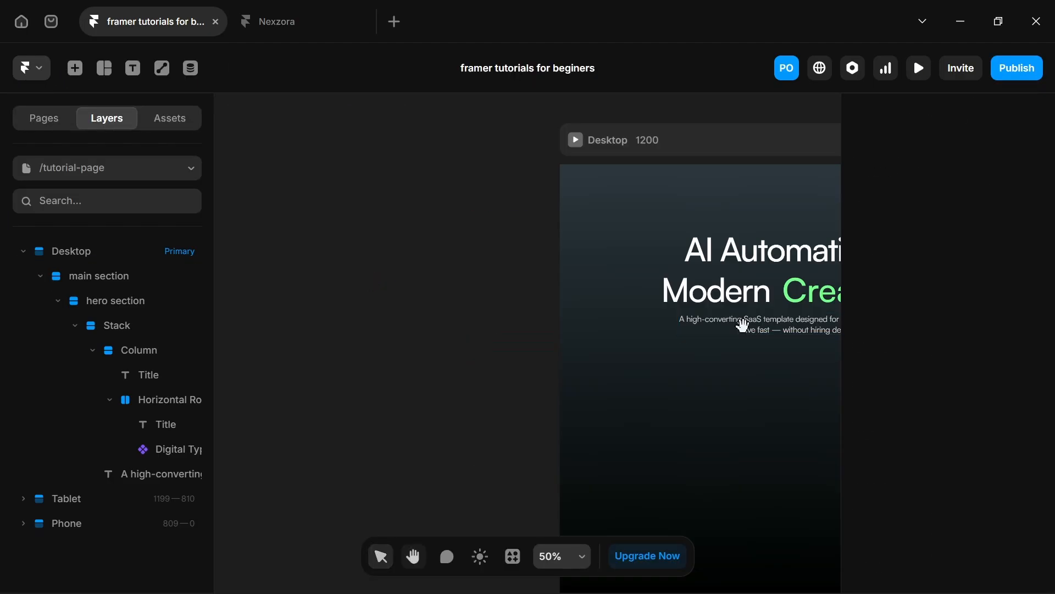
drag(742, 323, 574, 341)
click(723, 363)
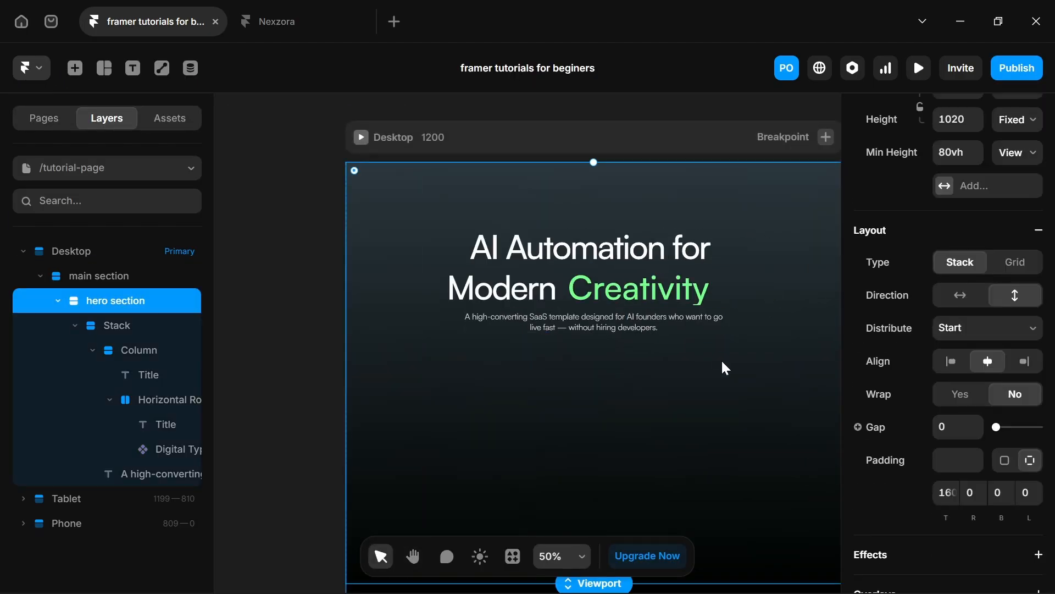
key(ctrl+v)
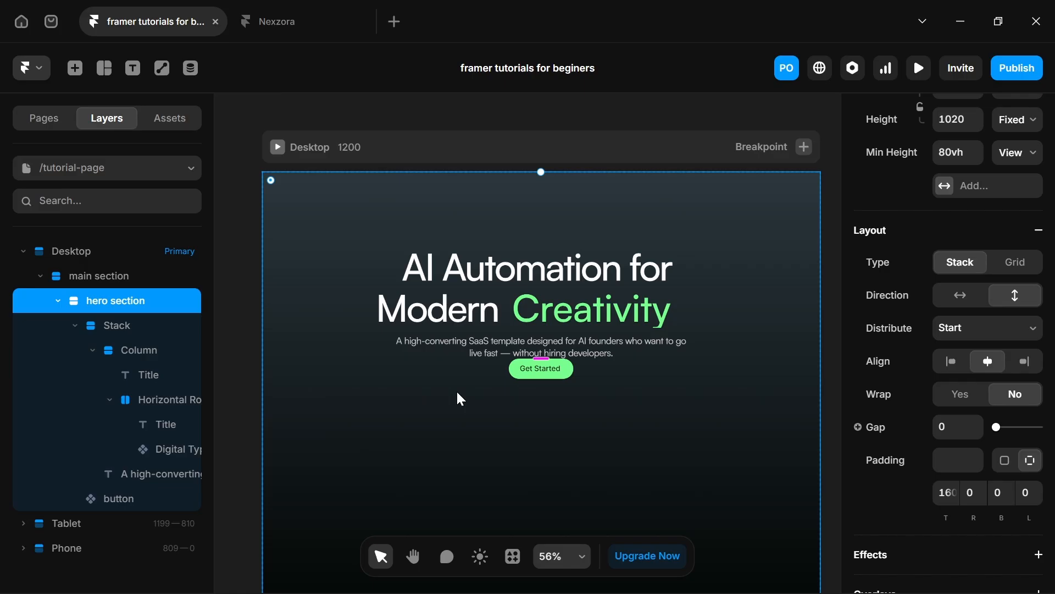
Wrap the hero text stack and the button together in a new stack.
click(557, 372)
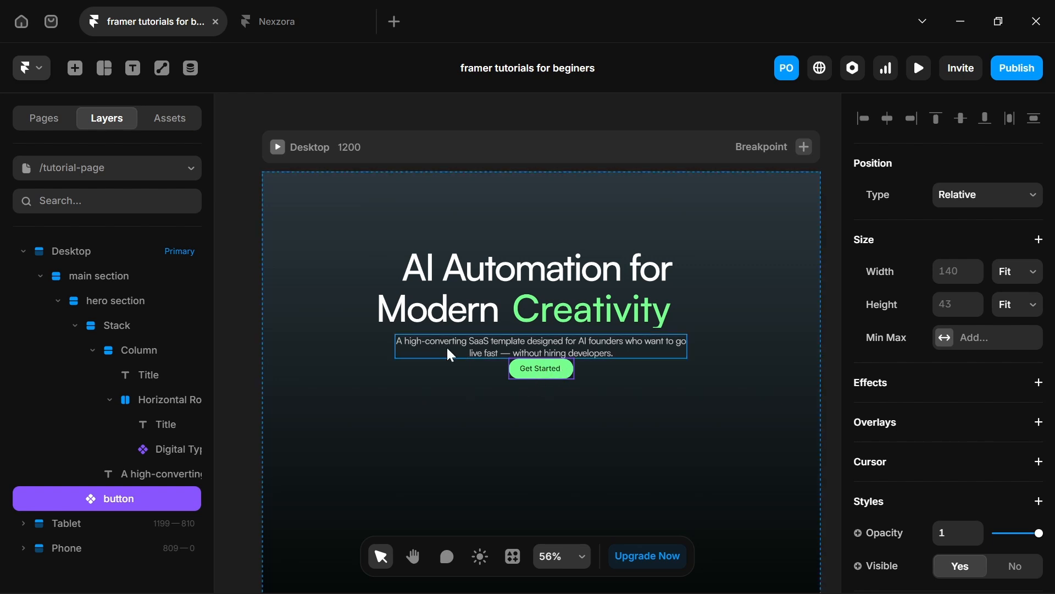
shift+click(323, 361)
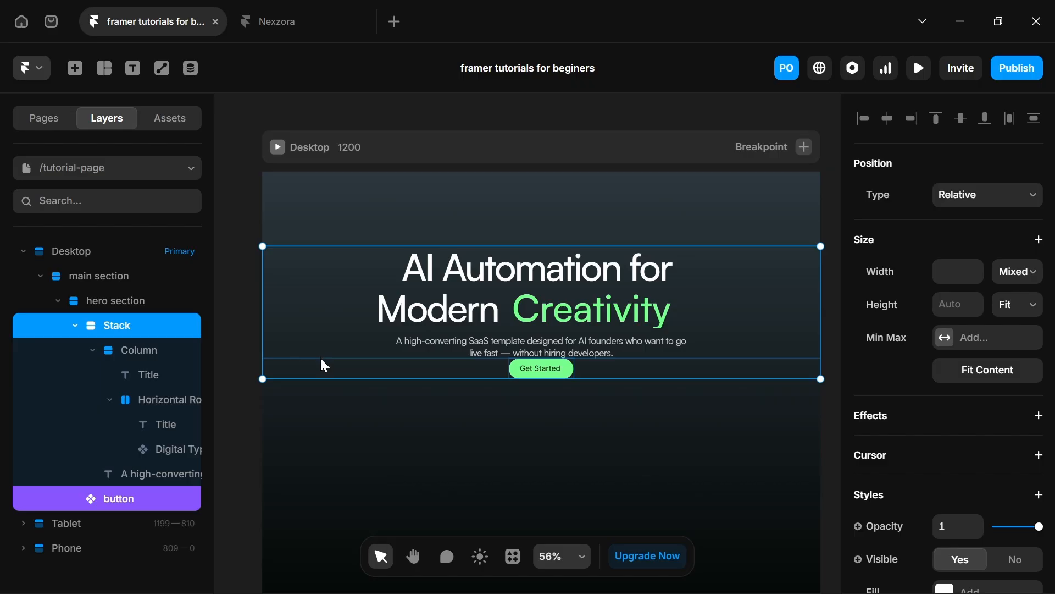
right_click(322, 361)
click(334, 480)
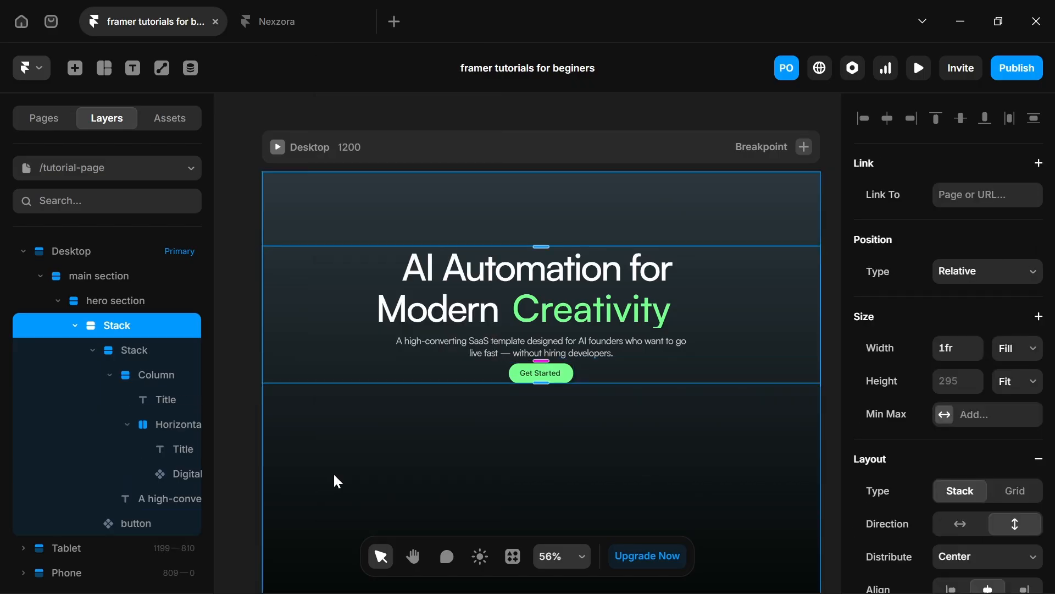
Set the gap of the new outer stack to 20.
scroll(973, 489, down, 5)
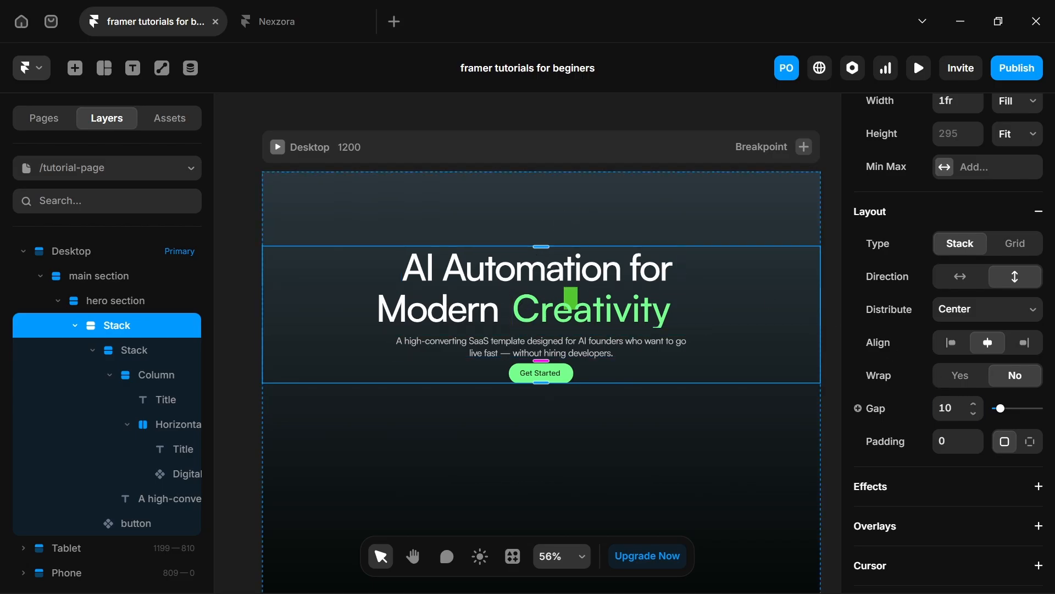
click(947, 408)
text(20)
key(Return)
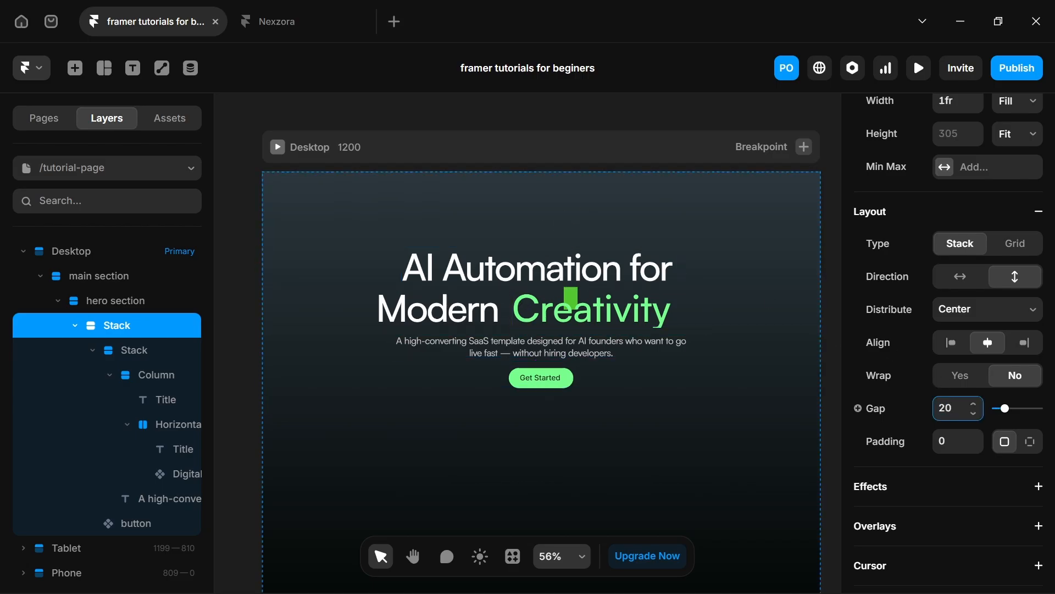
Auto-rename the outer stack and its nested layers, and rename the outer stack as hero.
right_click(127, 328)
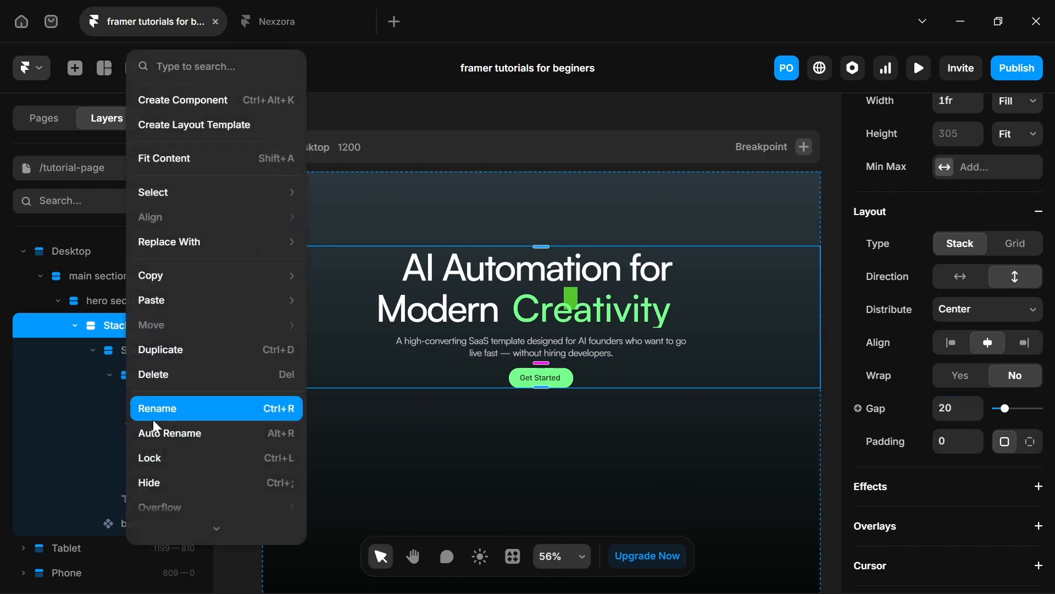
click(163, 434)
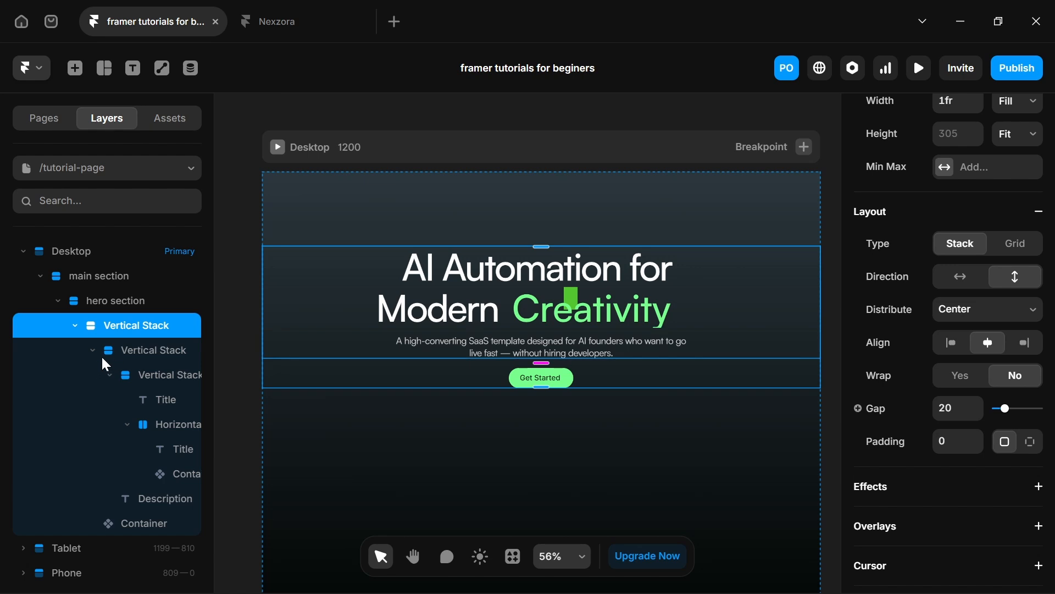
double_click(117, 324)
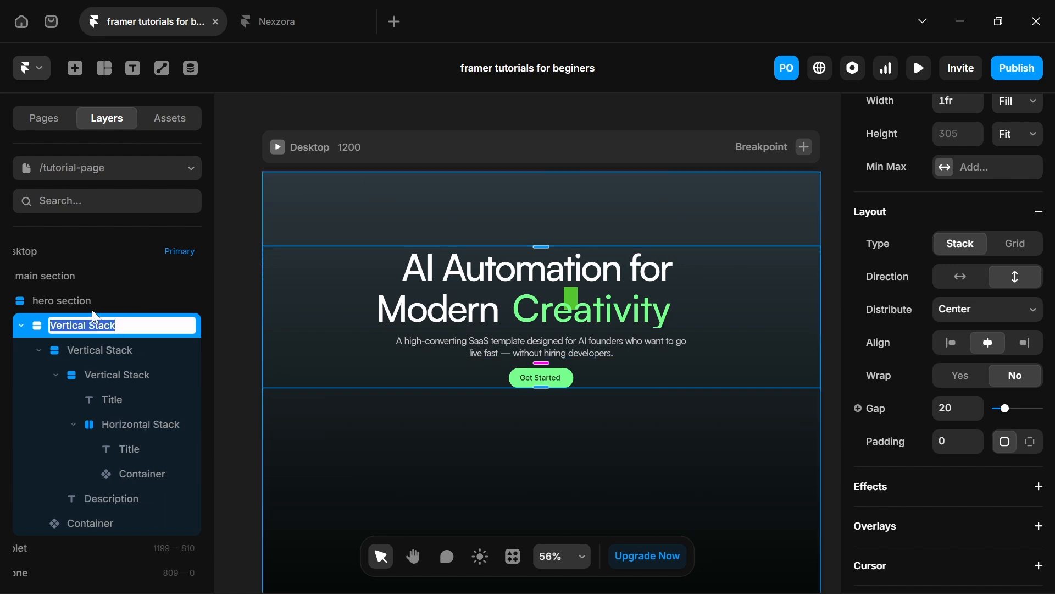
text(hero)
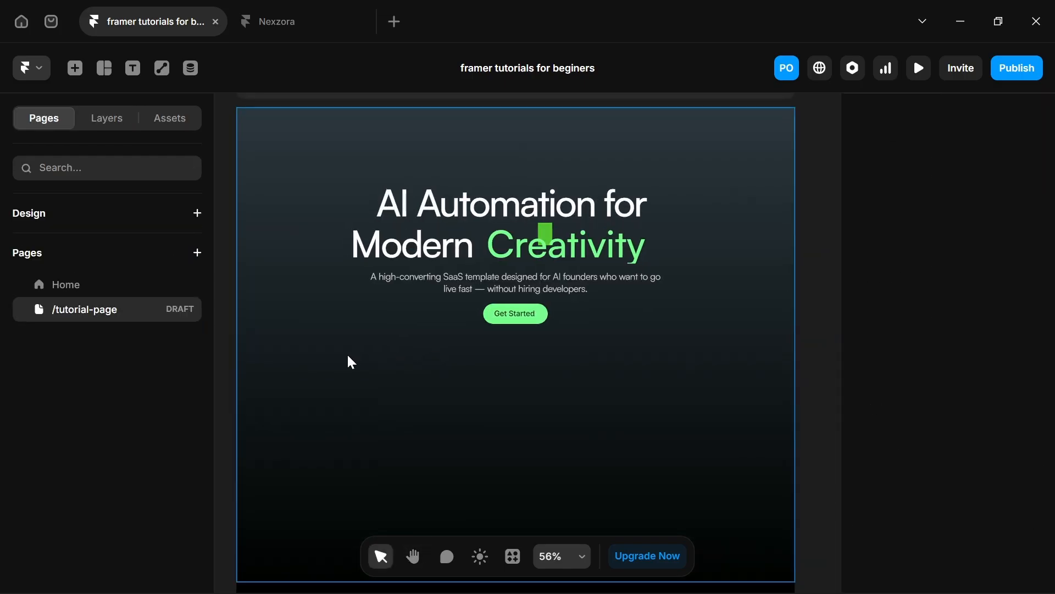
Examine the Home page's hero layout for reference and return to /tutorial-page.
click(49, 278)
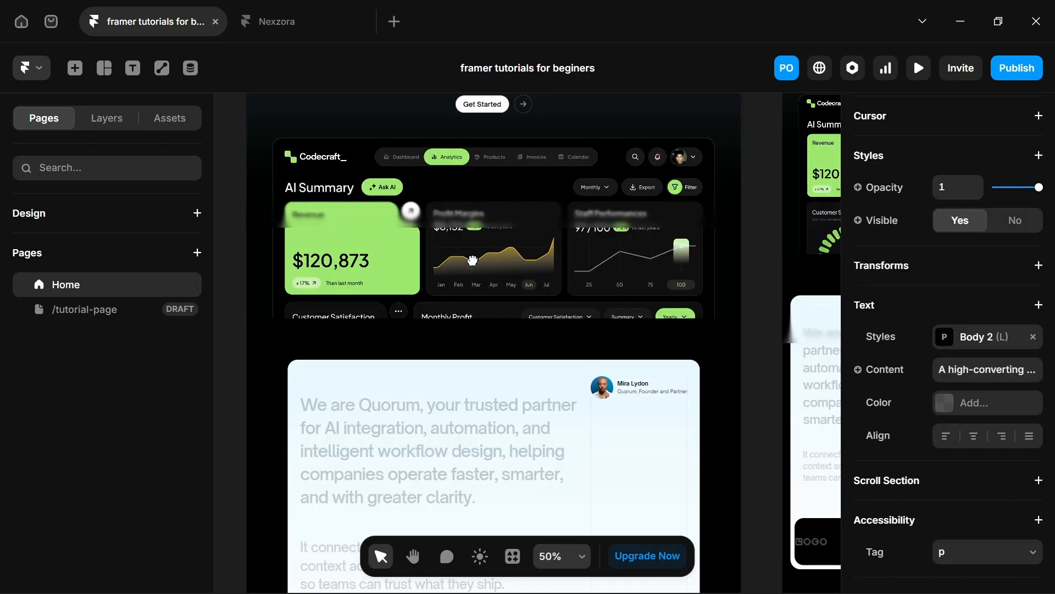
scroll(476, 337, up, 3)
click(53, 316)
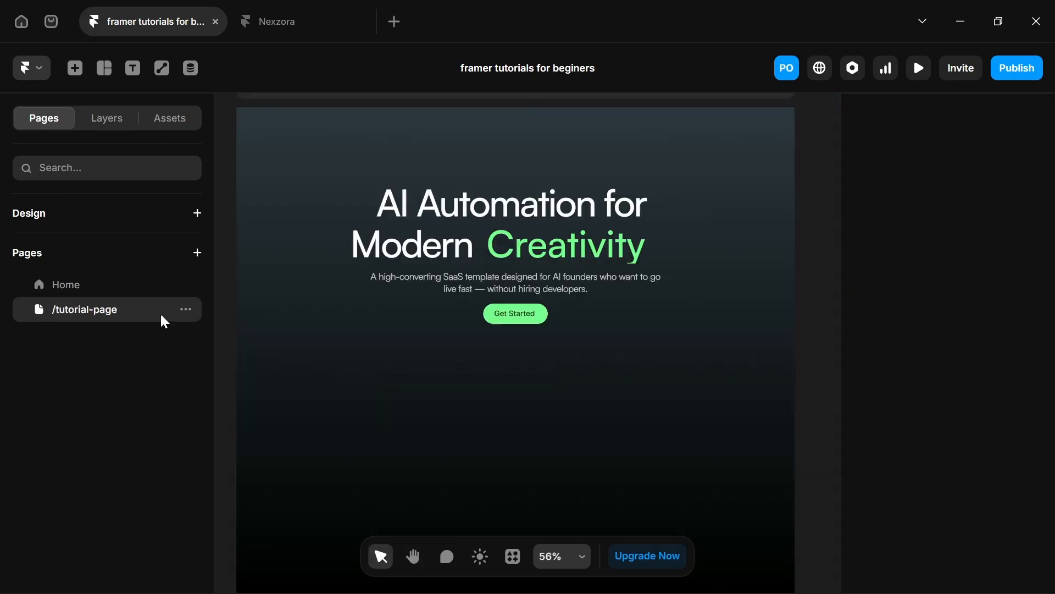
Draw a frame below the Get Started button in the hero section, with its width set to Fill and height to 700.
key(f)
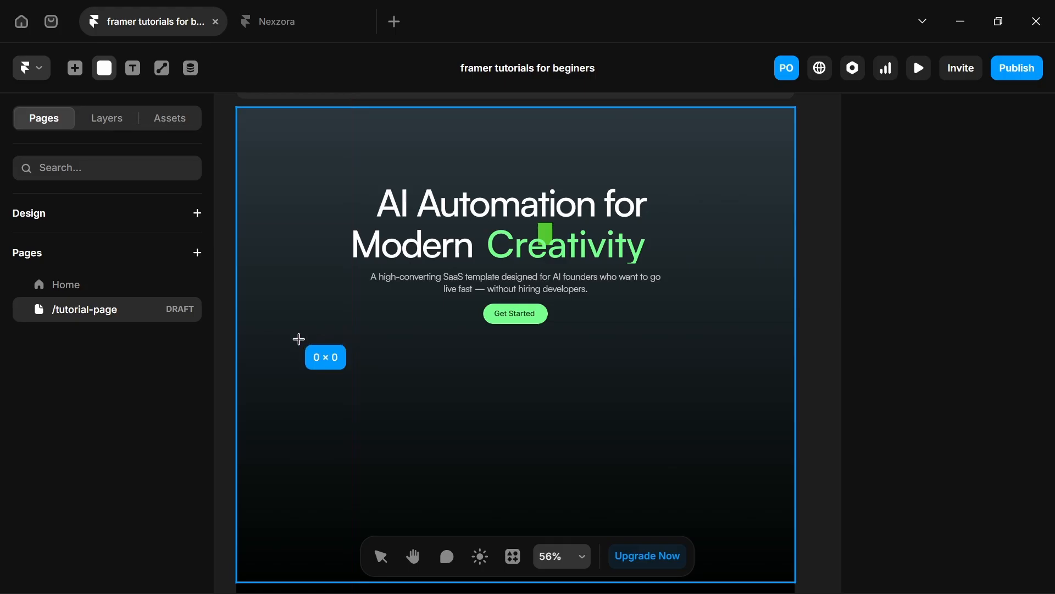
drag(299, 339, 695, 509)
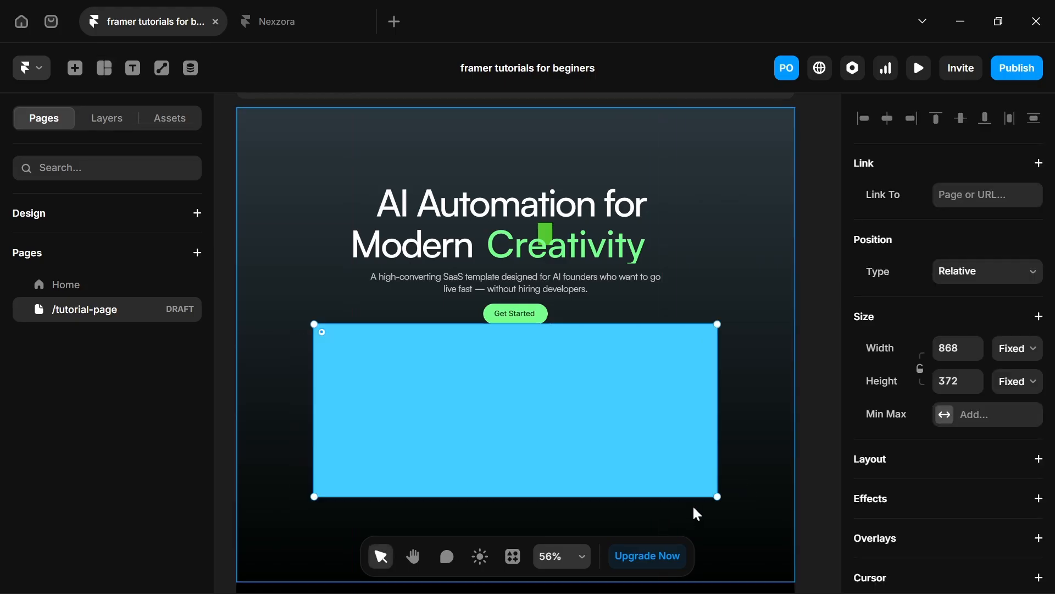
click(1019, 350)
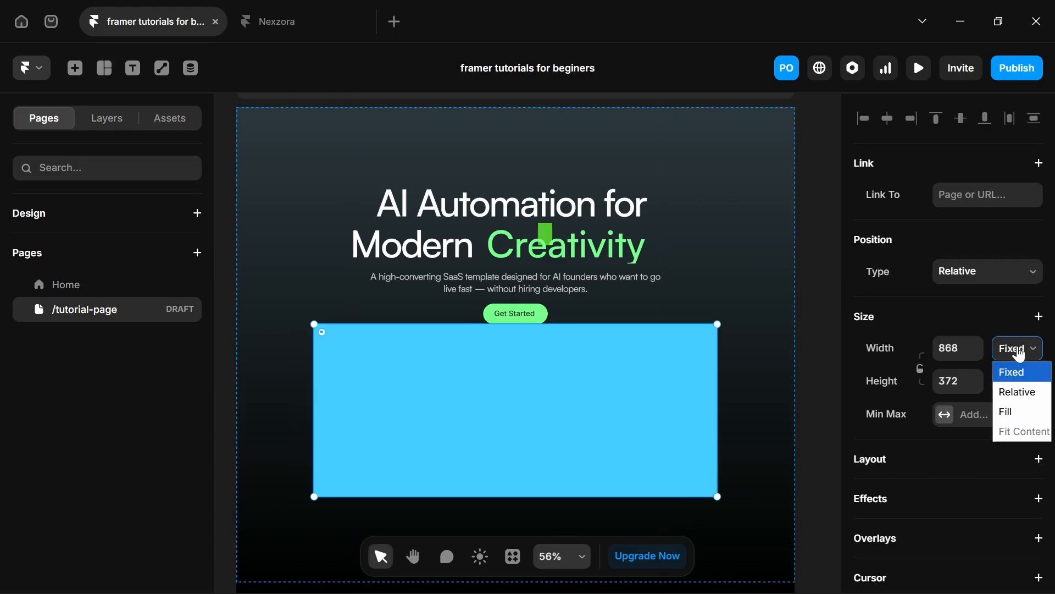
click(1013, 411)
click(952, 381)
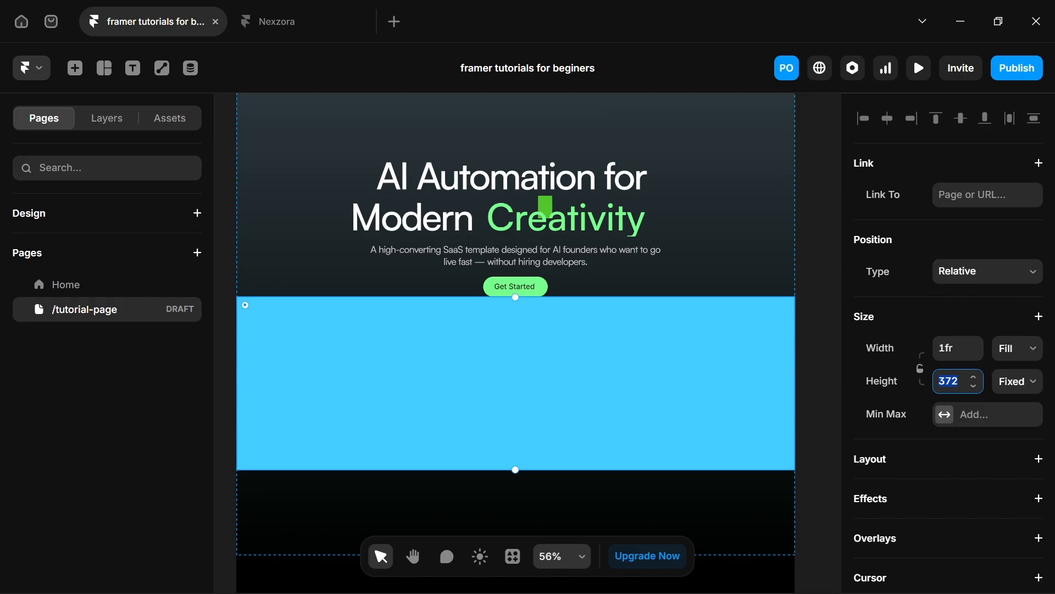
text(700)
key(Return)
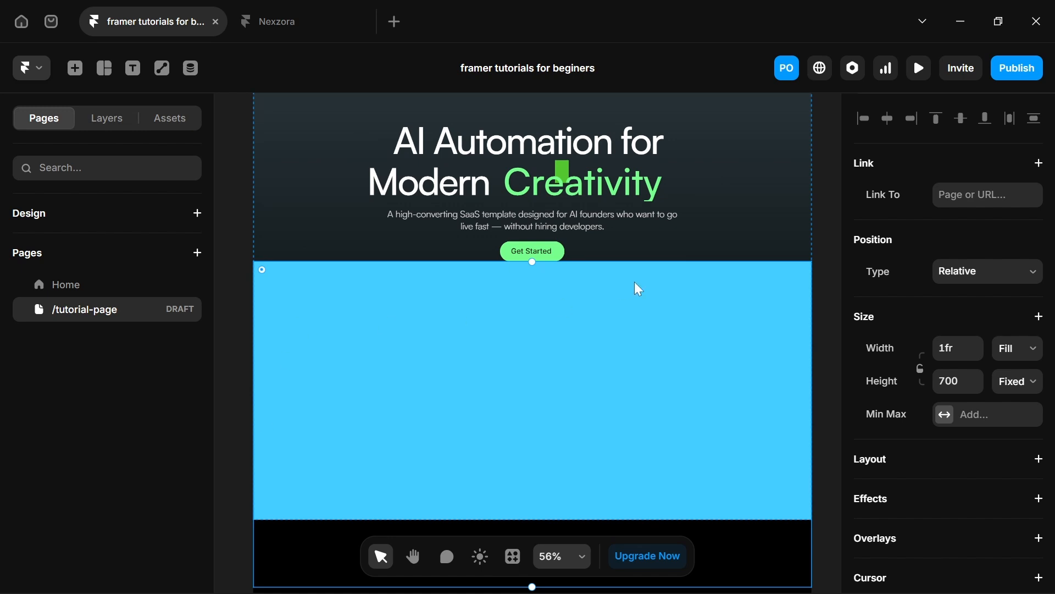
Add a maximum width to the blue frame and set it to a fixed 1031.
click(988, 417)
click(971, 437)
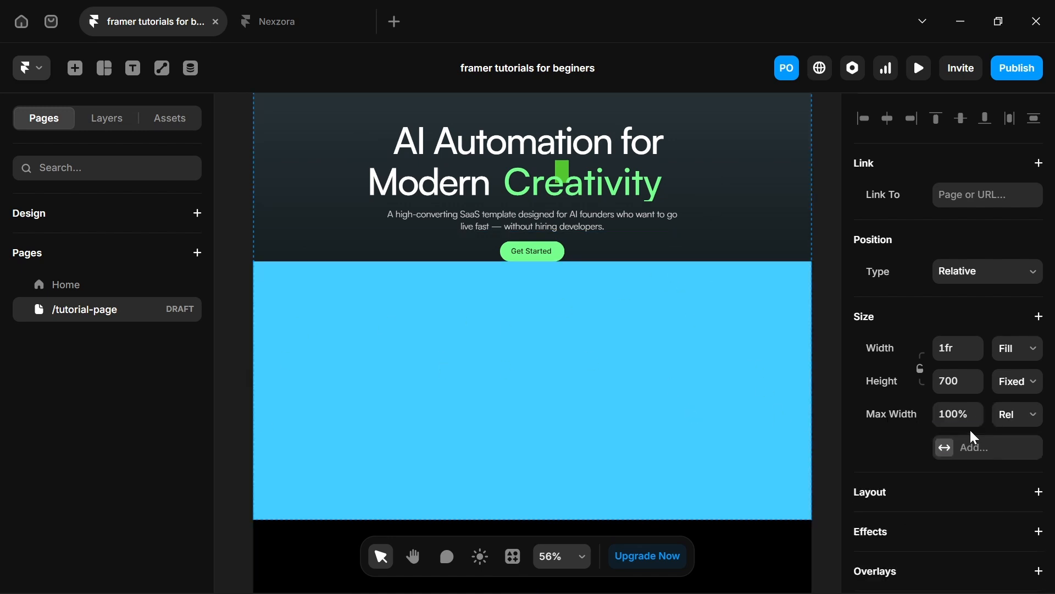
click(1014, 421)
click(1009, 457)
drag(972, 433, 974, 562)
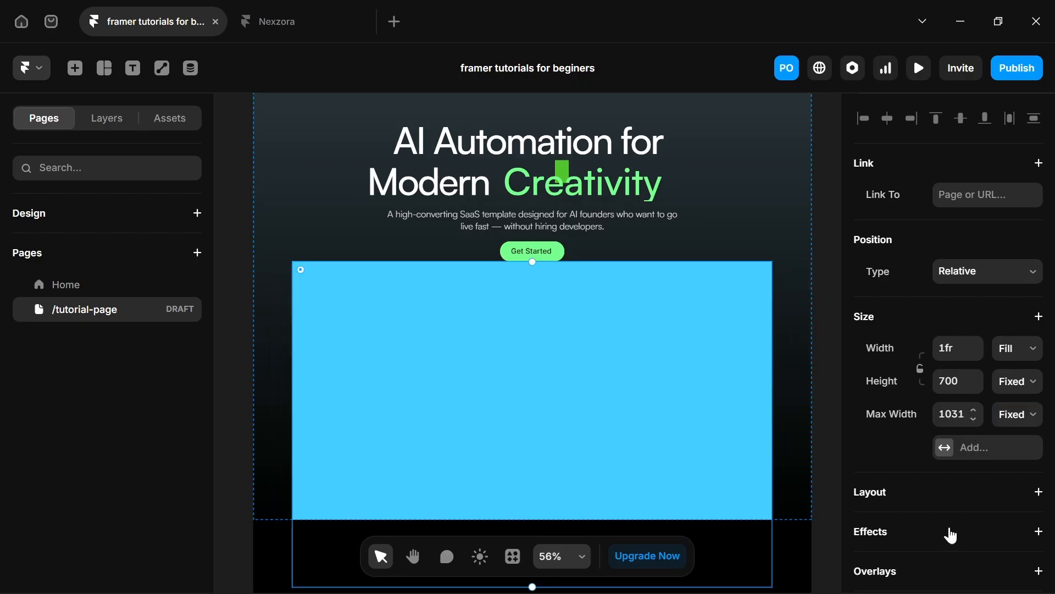
Set the blue frame's corner radius to 20.
scroll(949, 537, down, 9)
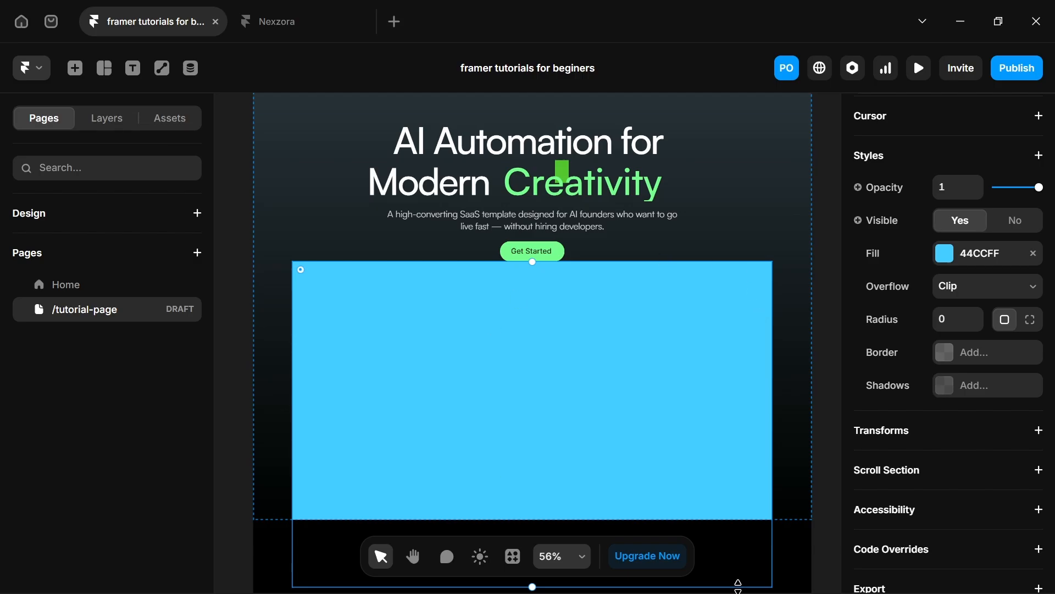
click(948, 319)
text(20)
key(Return)
Replace the blue frame's solid fill with the Analytics dashboard image from the Downloads folder.
click(943, 253)
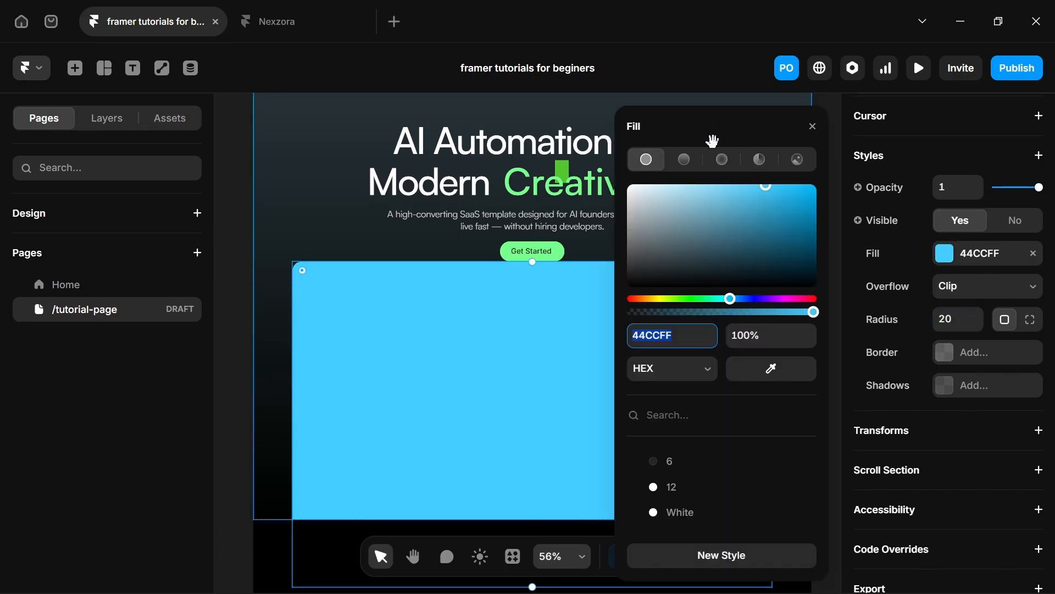
click(798, 159)
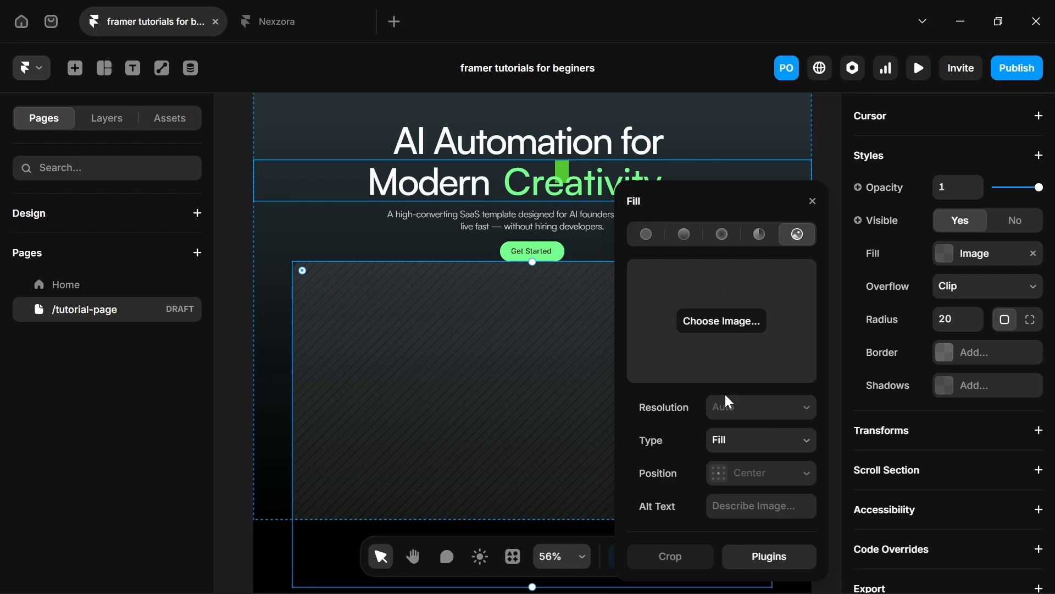
click(735, 326)
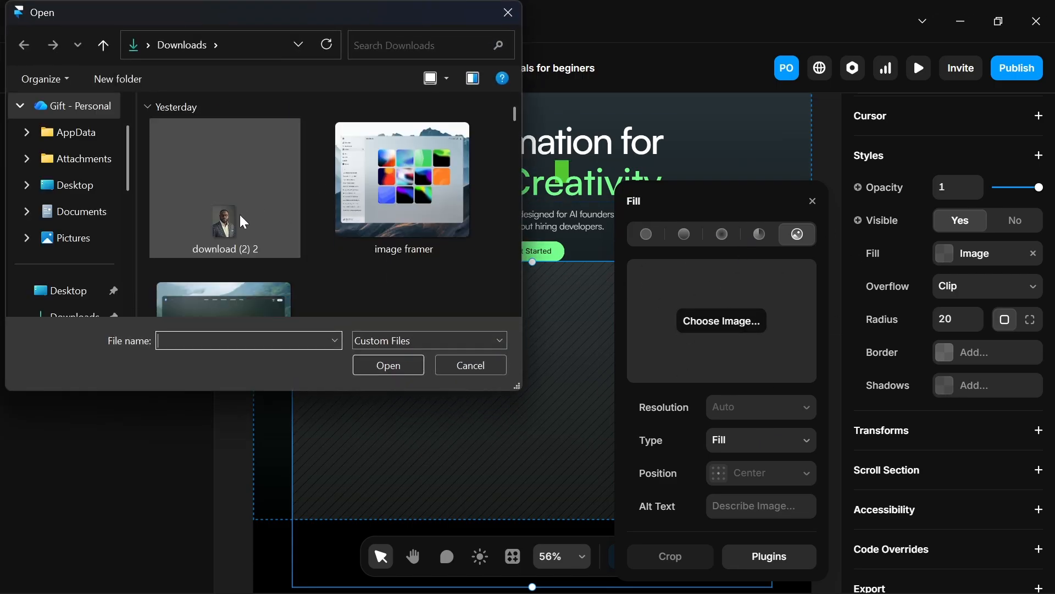
scroll(319, 214, down, 2)
scroll(371, 159, up, 2)
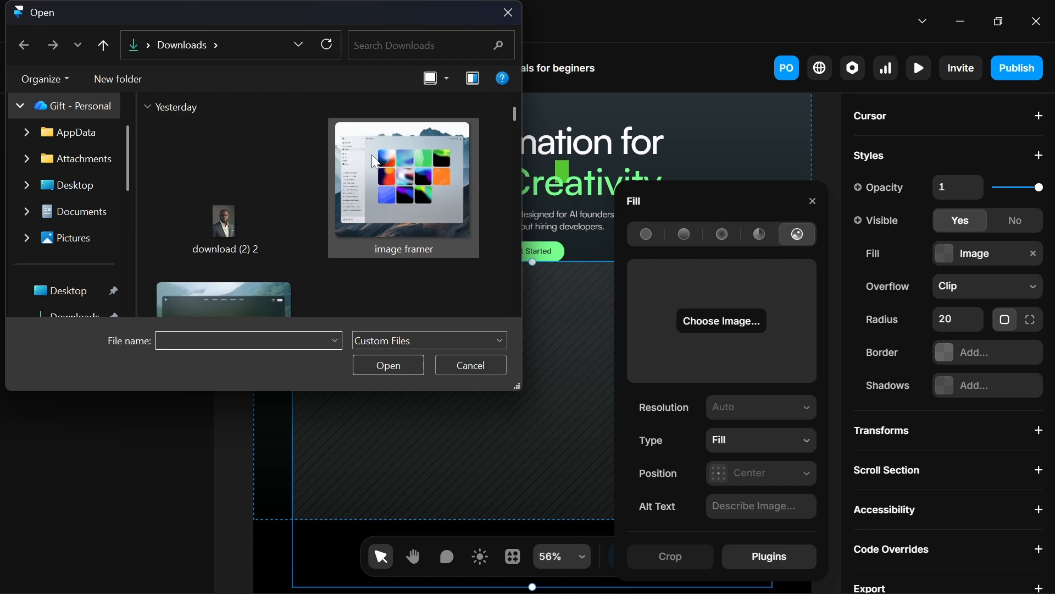
scroll(357, 175, up, 2)
scroll(330, 193, down, 3)
scroll(238, 261, down, 3)
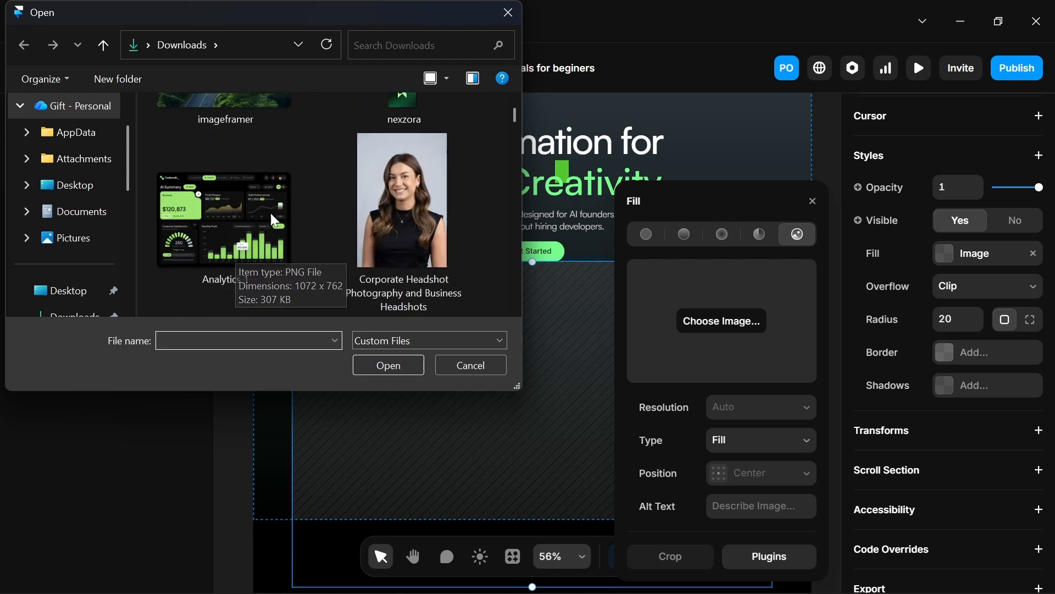
click(245, 250)
click(369, 364)
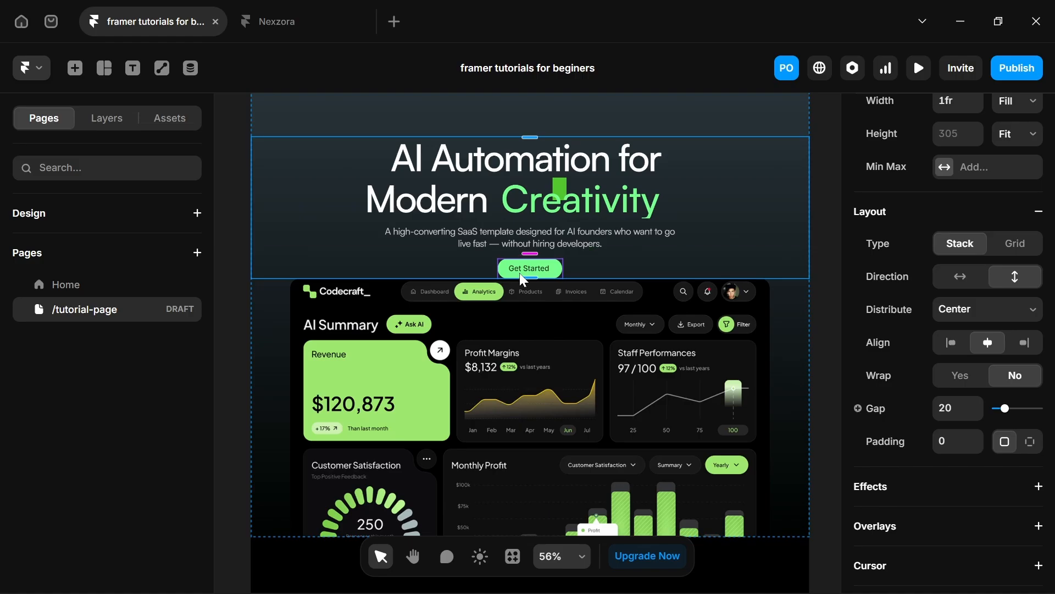
Wrap the hero content and the dashboard image together in a stack and set its gap to 40.
click(511, 433)
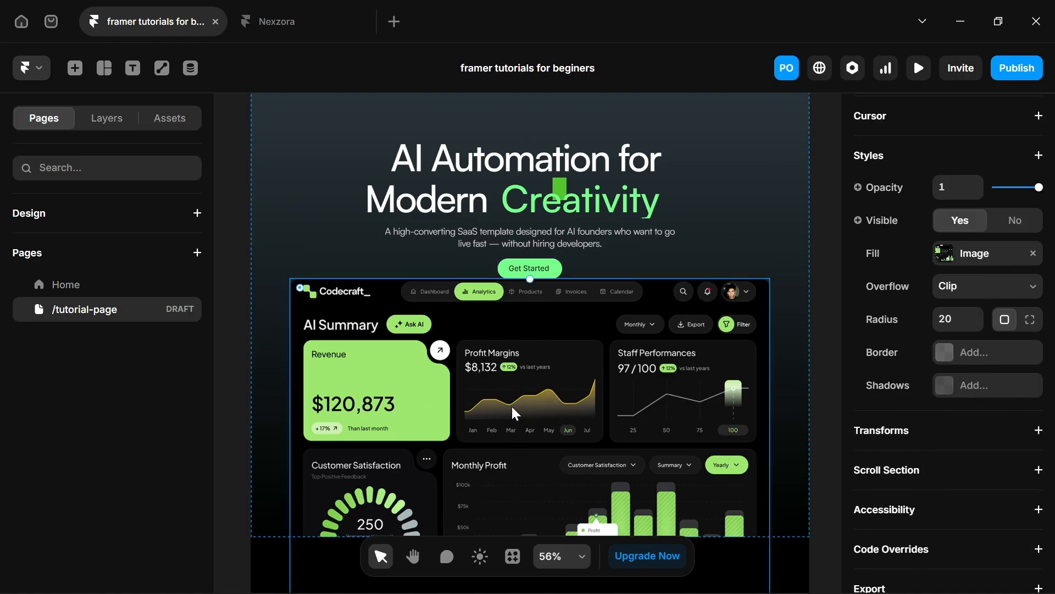
click(266, 269)
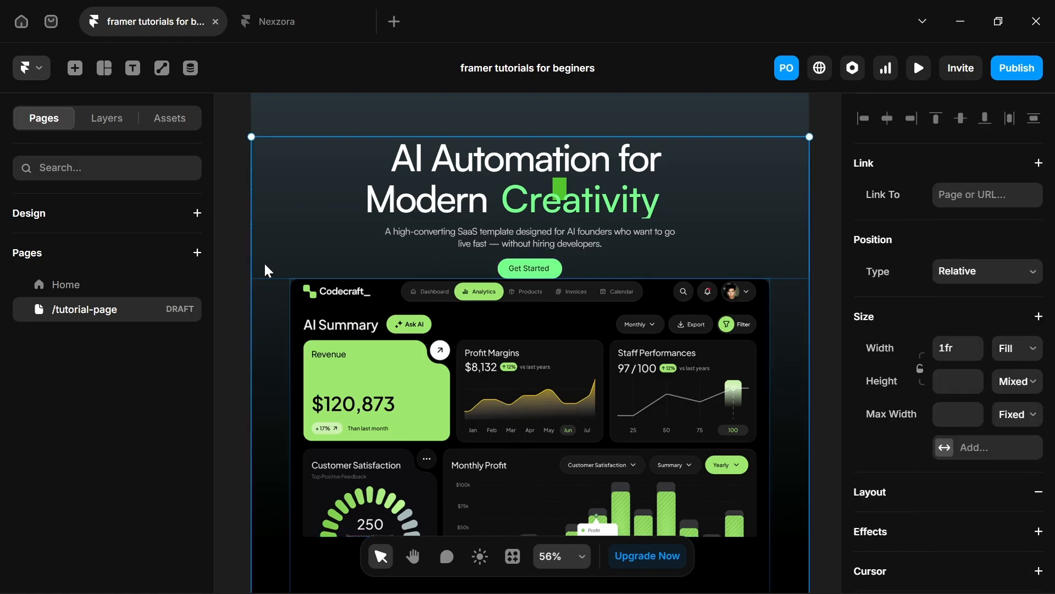
click(98, 120)
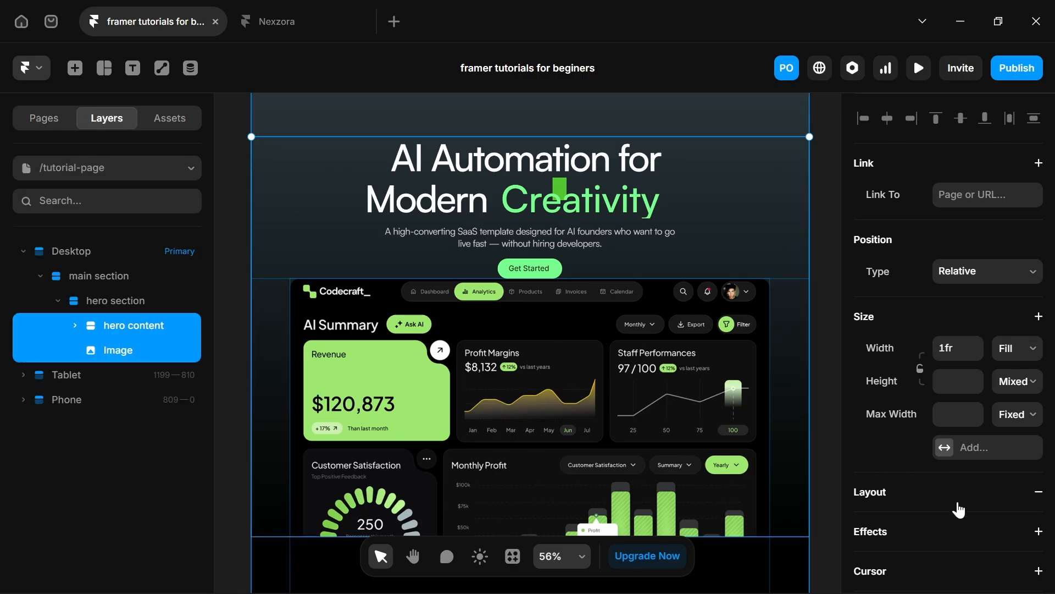
right_click(362, 438)
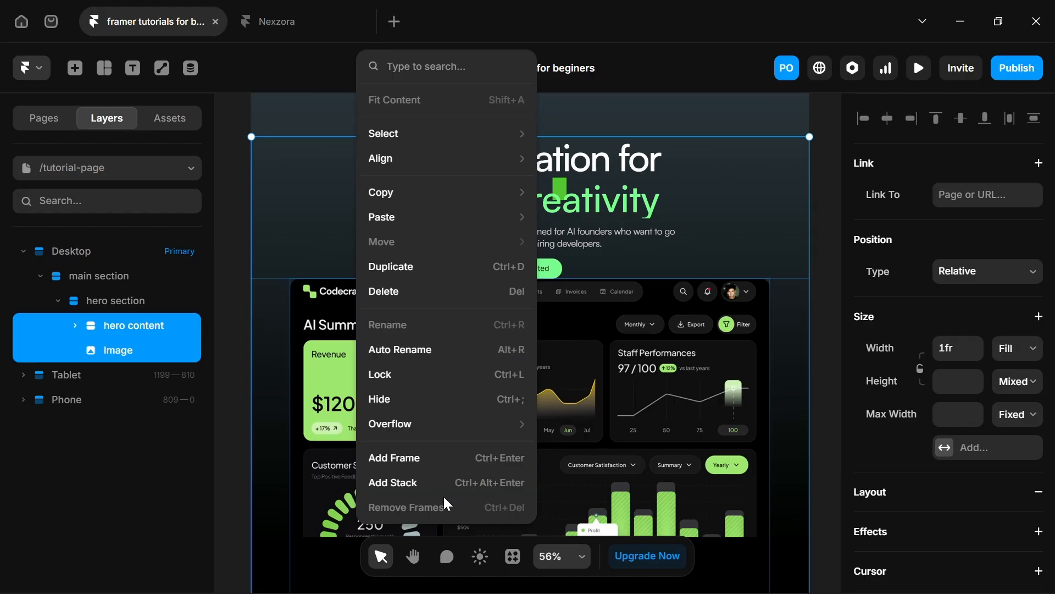
click(430, 482)
scroll(911, 395, down, 5)
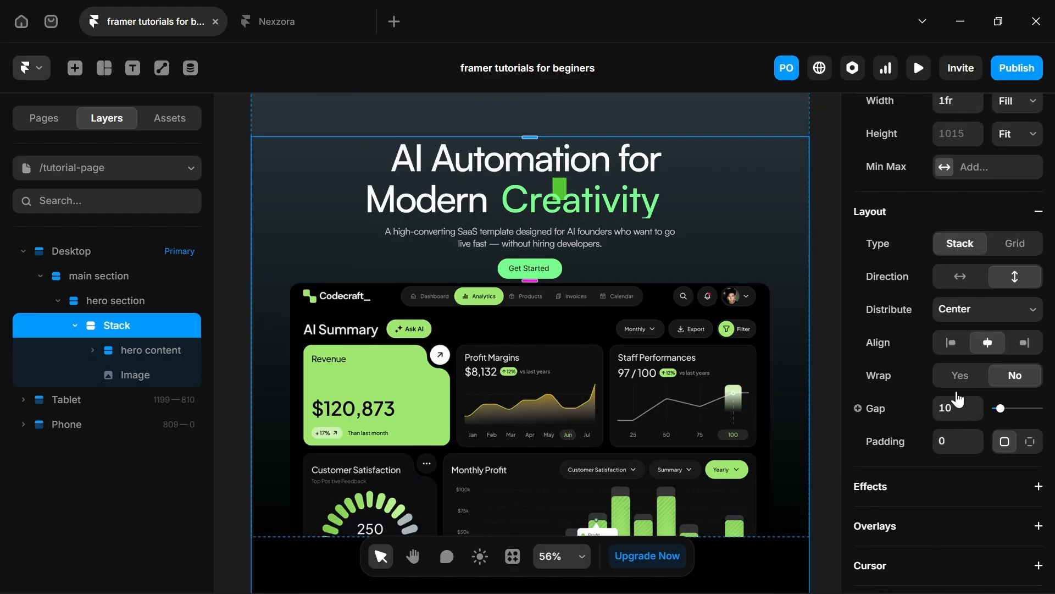
click(950, 409)
text(40)
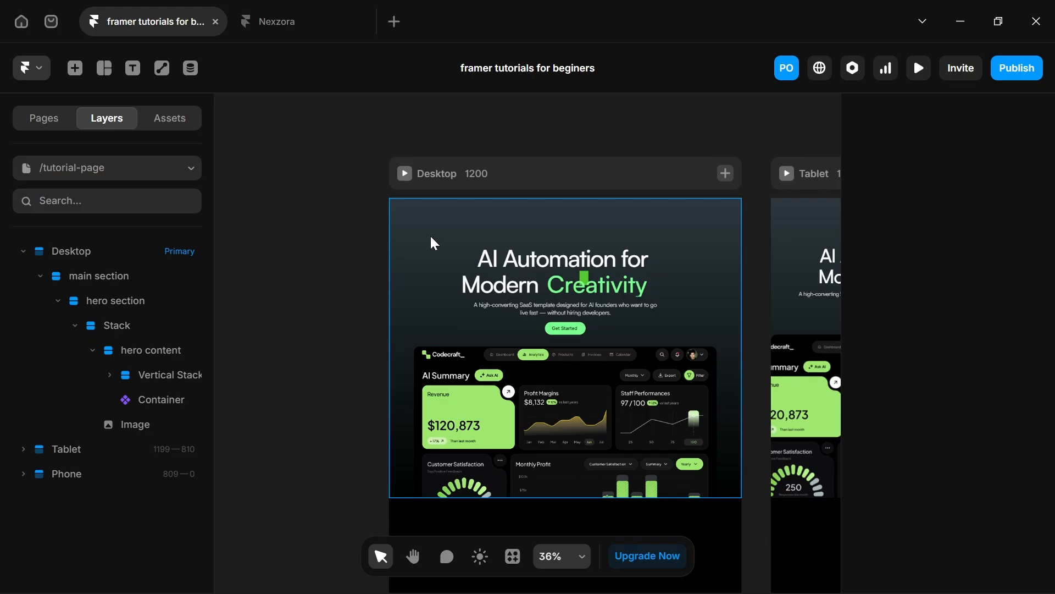
Insert the dark Topbar Menu navigation above the hero section in the Desktop breakpoint.
click(70, 77)
mouse_move(83, 274)
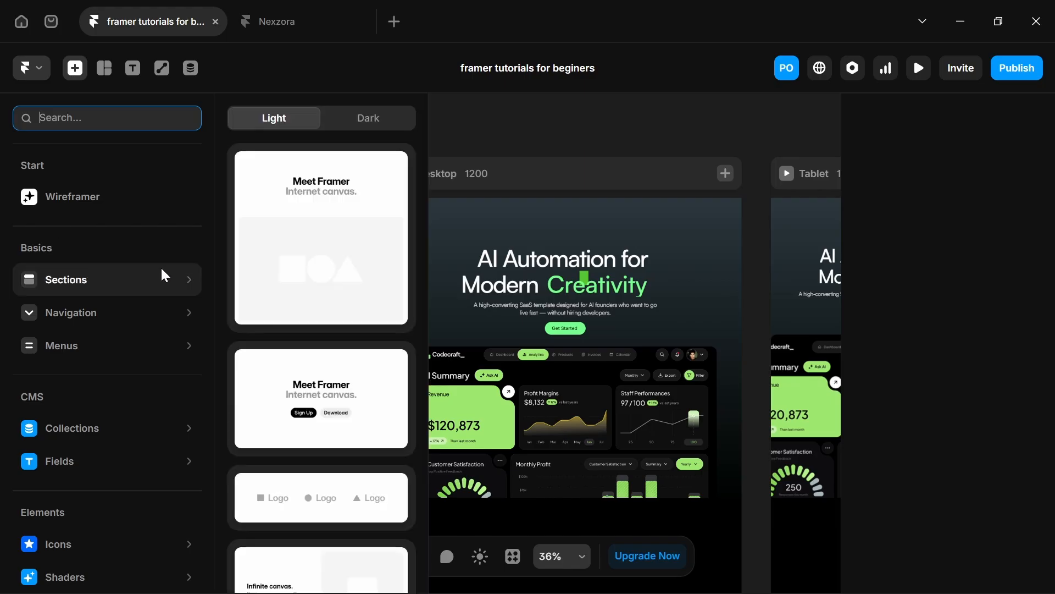
mouse_move(51, 318)
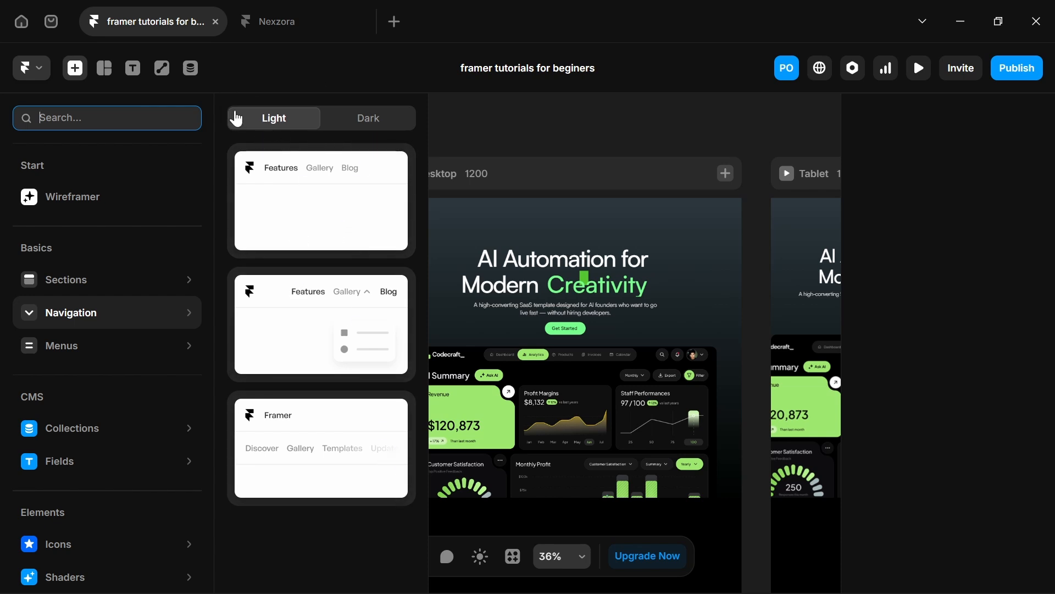
click(344, 120)
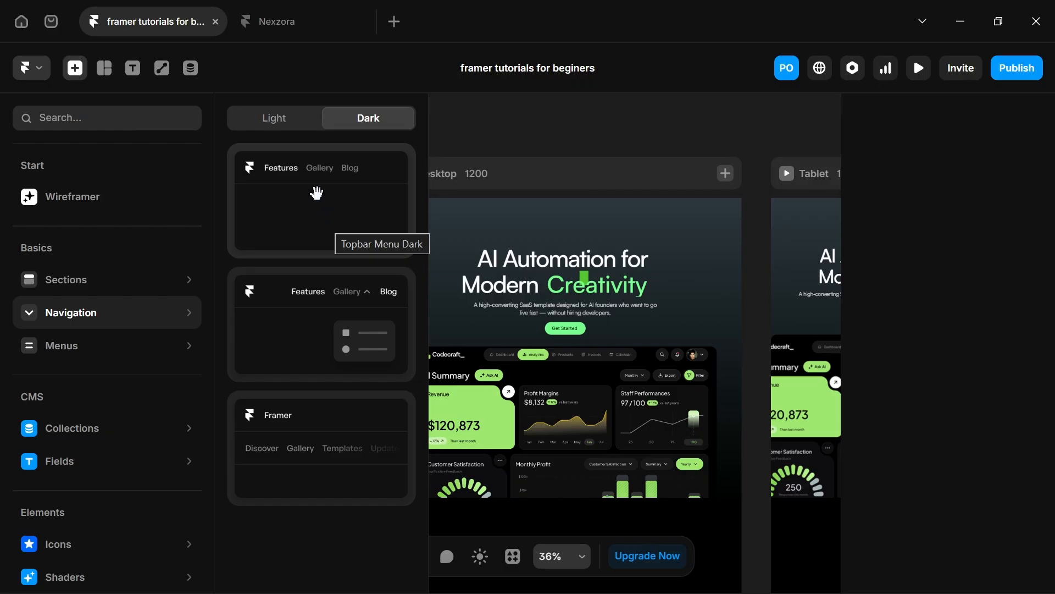
click(83, 346)
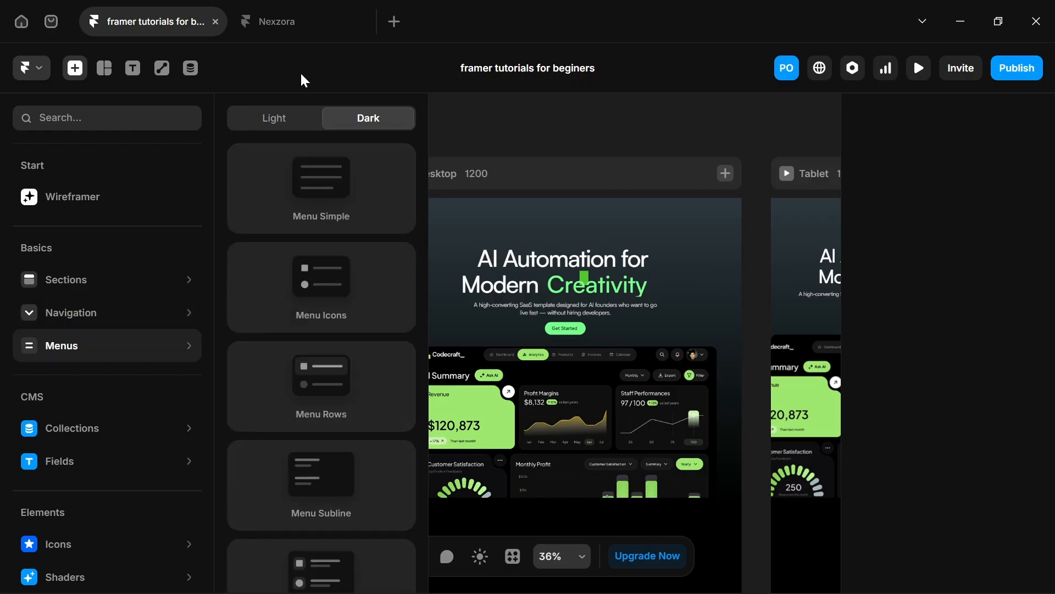
click(33, 316)
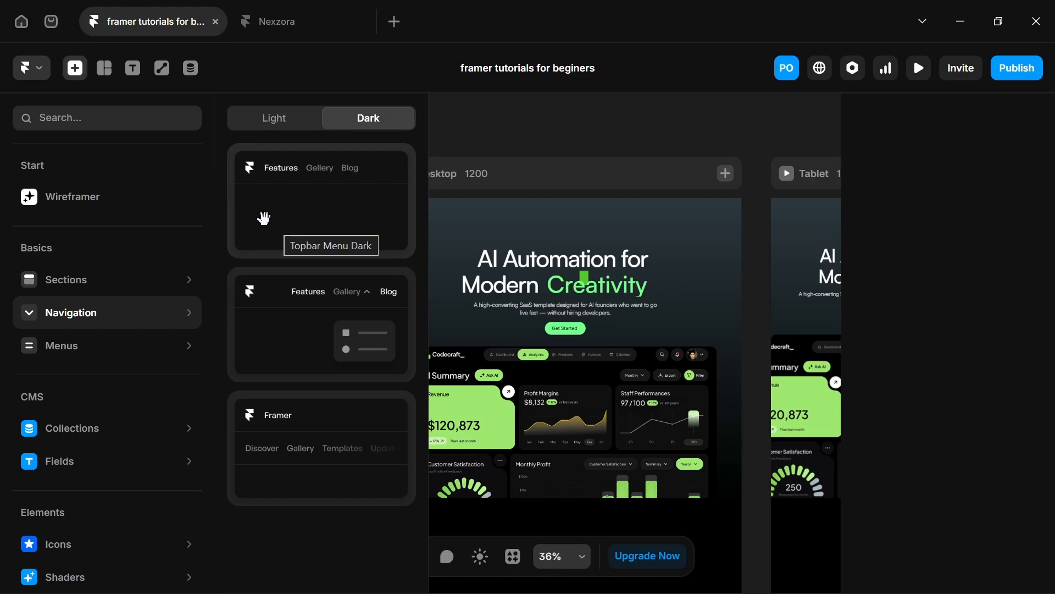
drag(264, 218, 530, 227)
scroll(369, 211, up, 2)
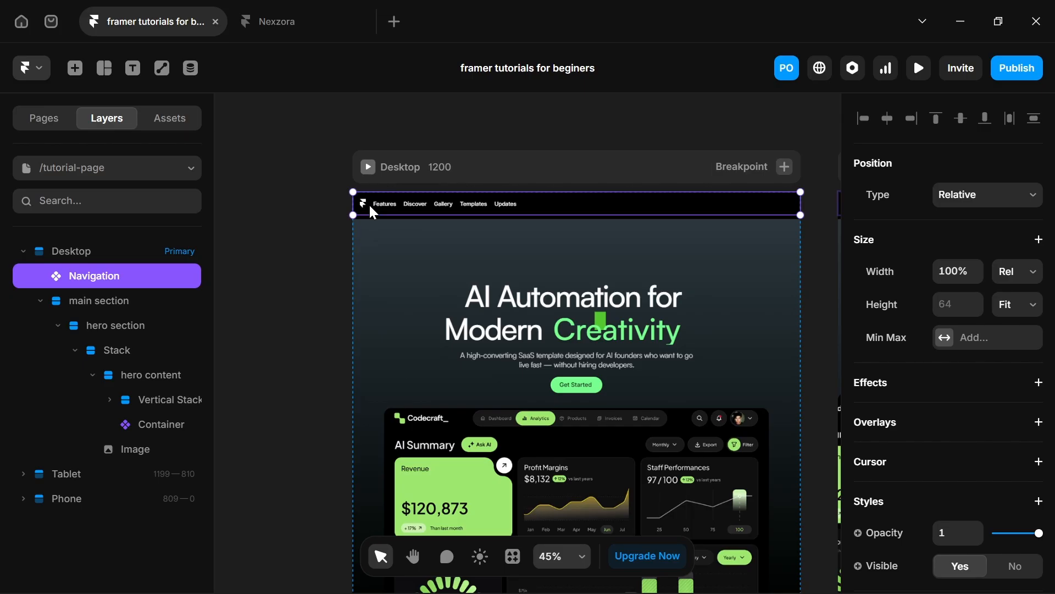
Preview the Desktop page, check how the navigation bar behaves while scrolling, and return to the canvas.
click(368, 167)
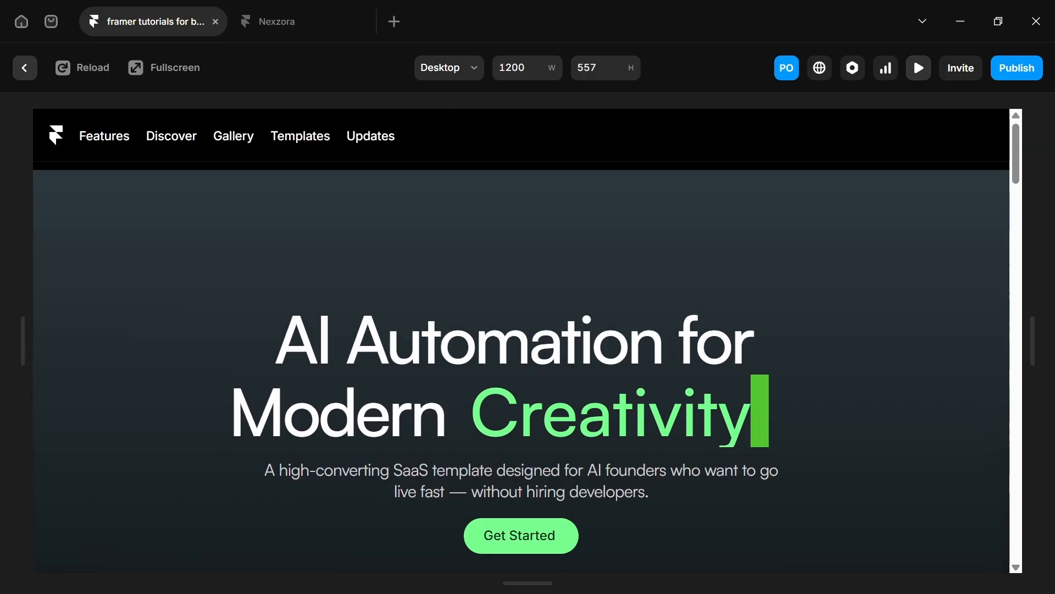
scroll(460, 208, down, 10)
scroll(456, 237, up, 9)
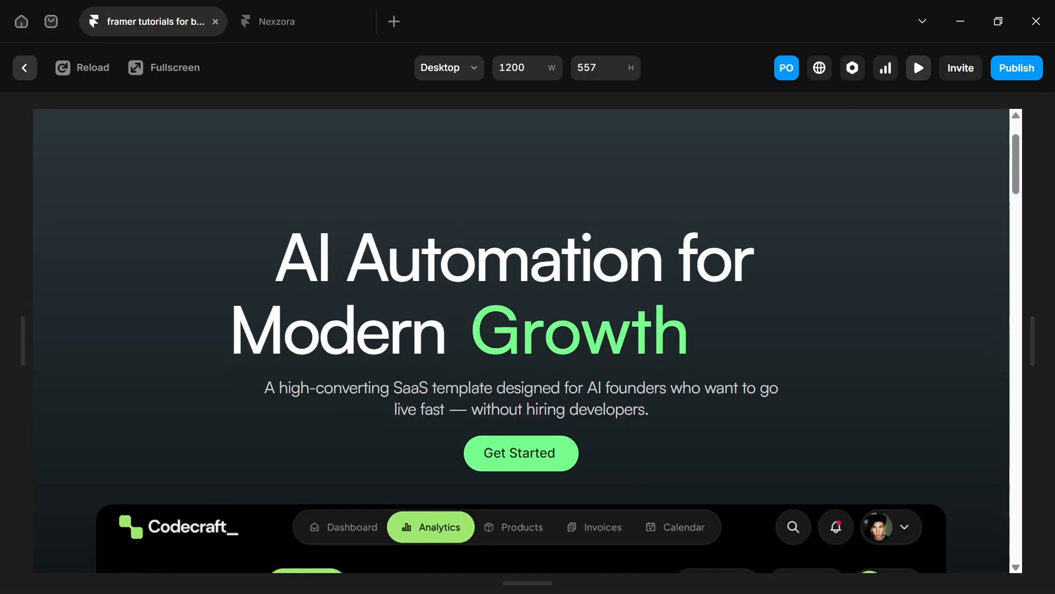
scroll(377, 197, up, 2)
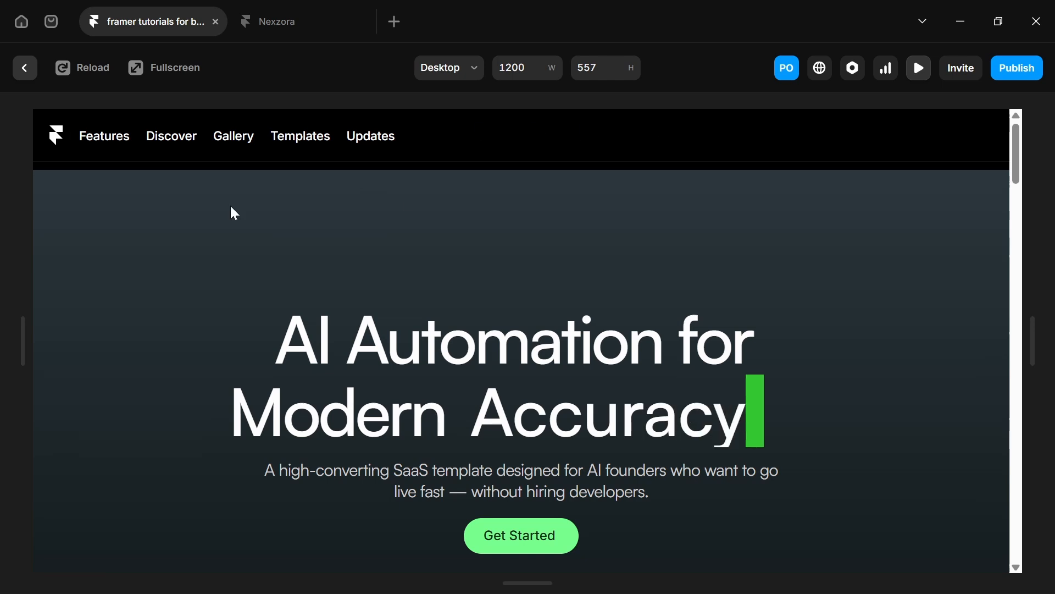
click(22, 68)
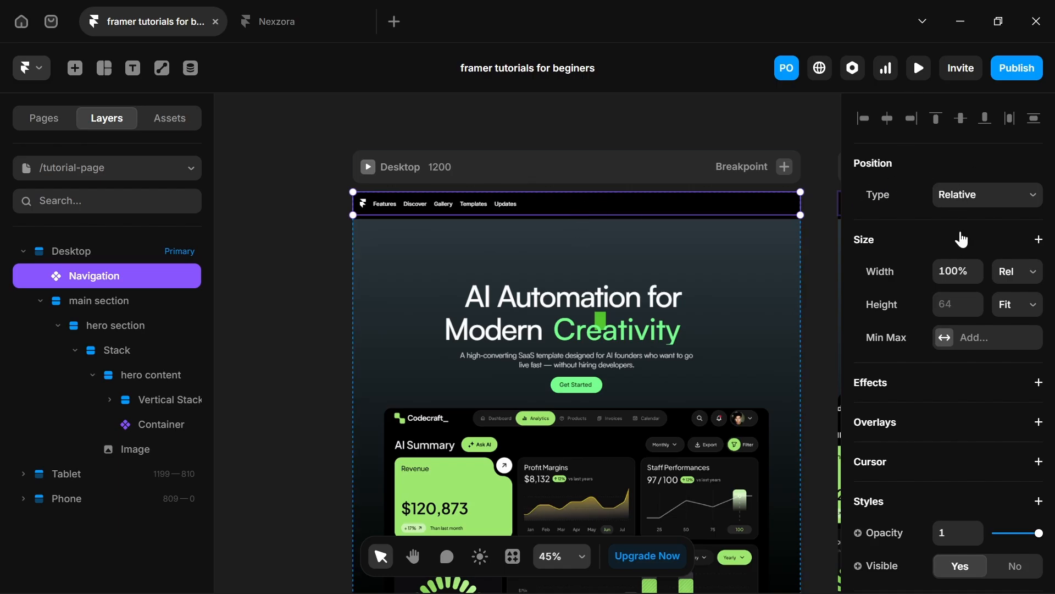
Try the Fixed position type on the navigation bar and switch it to Absolute.
click(1013, 196)
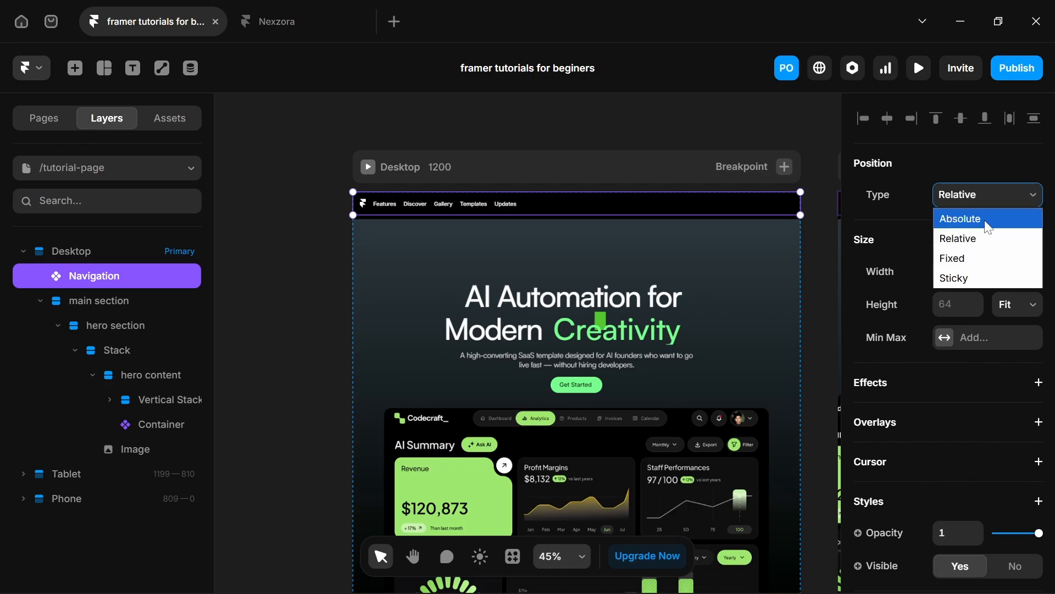
click(940, 257)
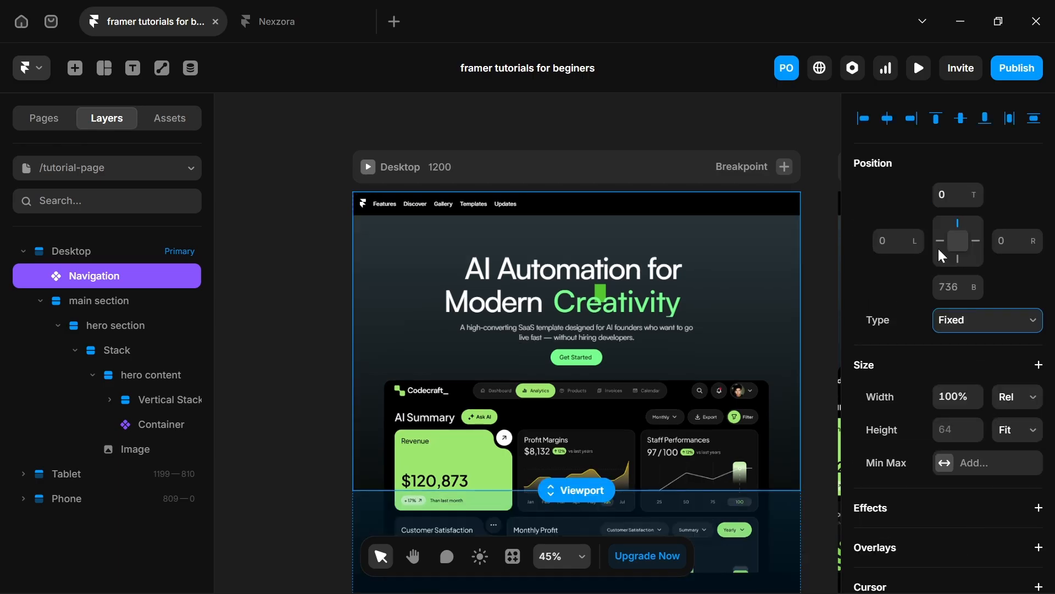
click(962, 328)
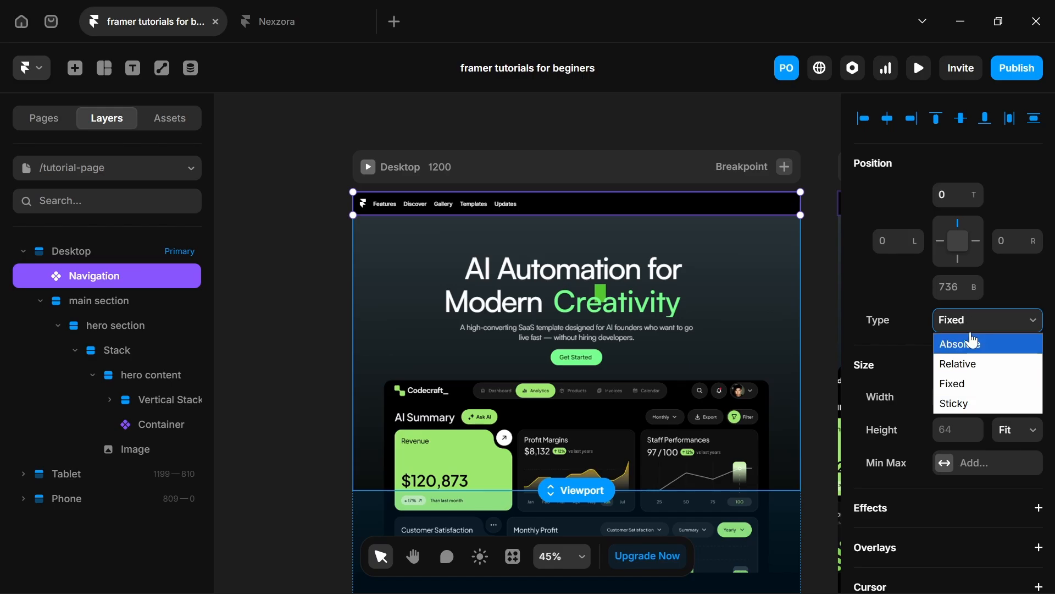
click(974, 326)
click(972, 326)
click(965, 341)
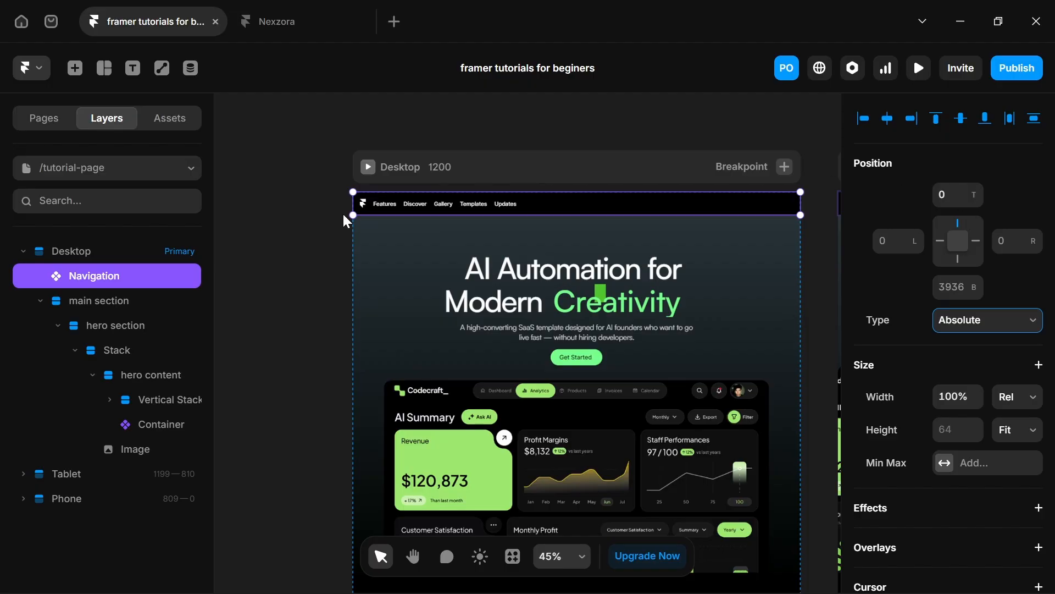
Preview the page with the absolutely positioned navigation bar, scroll through it, and return to the canvas.
click(378, 168)
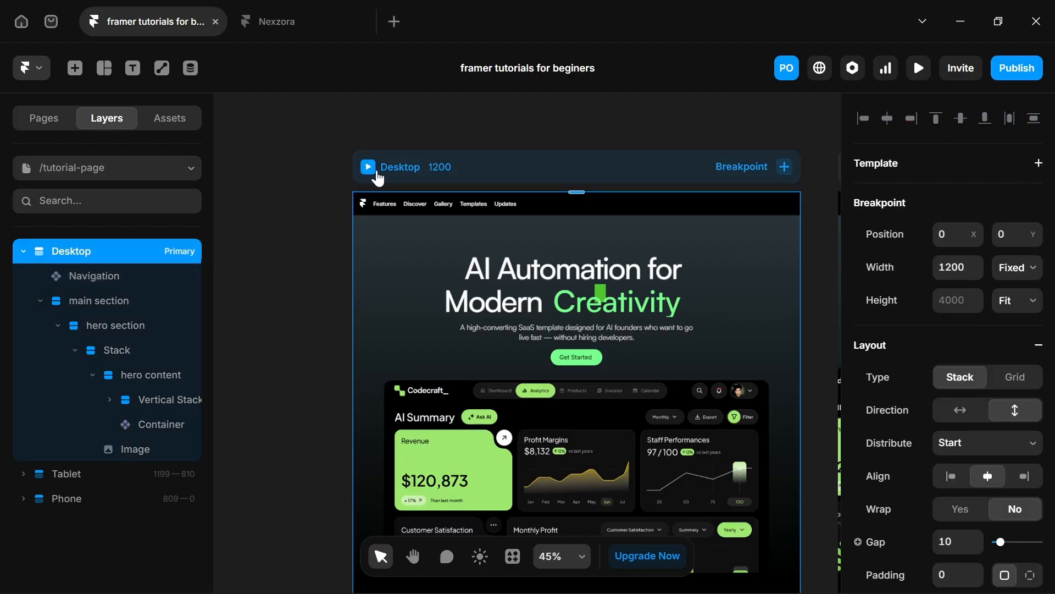
click(374, 172)
scroll(438, 288, down, 5)
scroll(434, 280, up, 4)
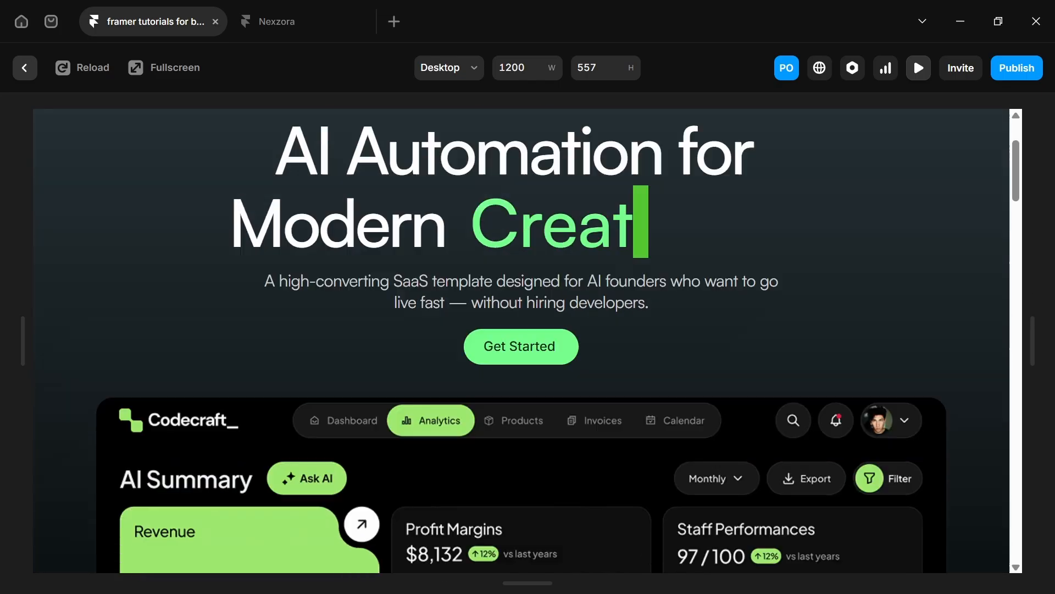
scroll(412, 244, down, 6)
scroll(413, 245, up, 6)
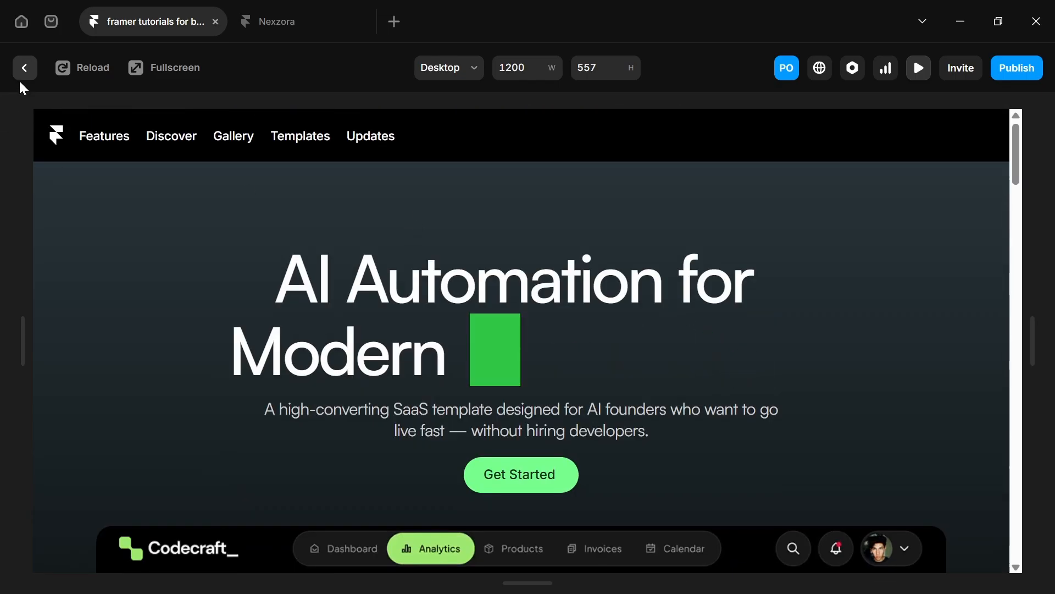
click(24, 67)
Set the navigation bar's position type to Fixed.
click(600, 203)
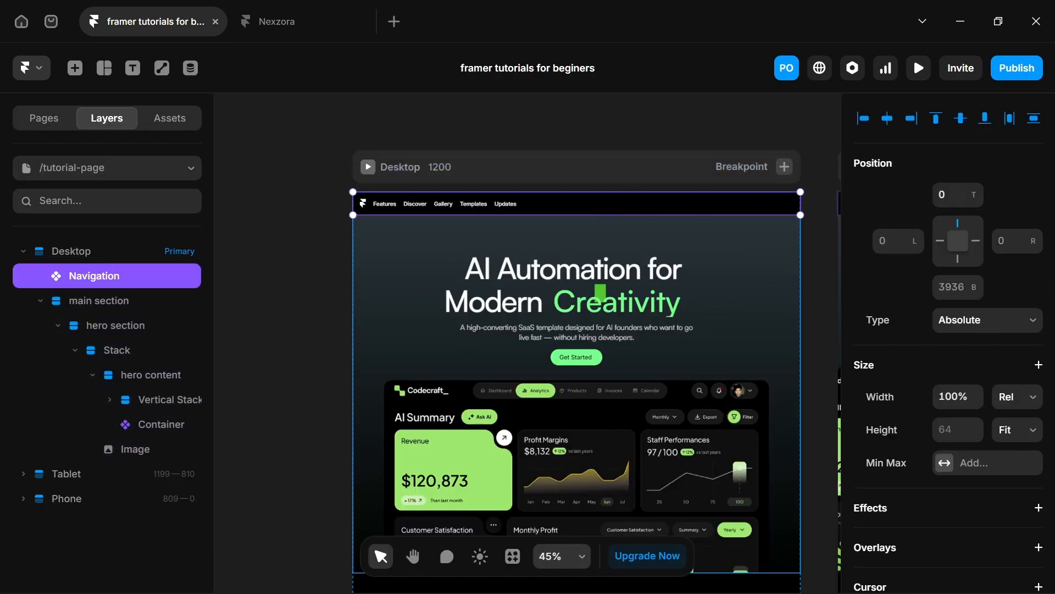
click(1012, 329)
click(1004, 381)
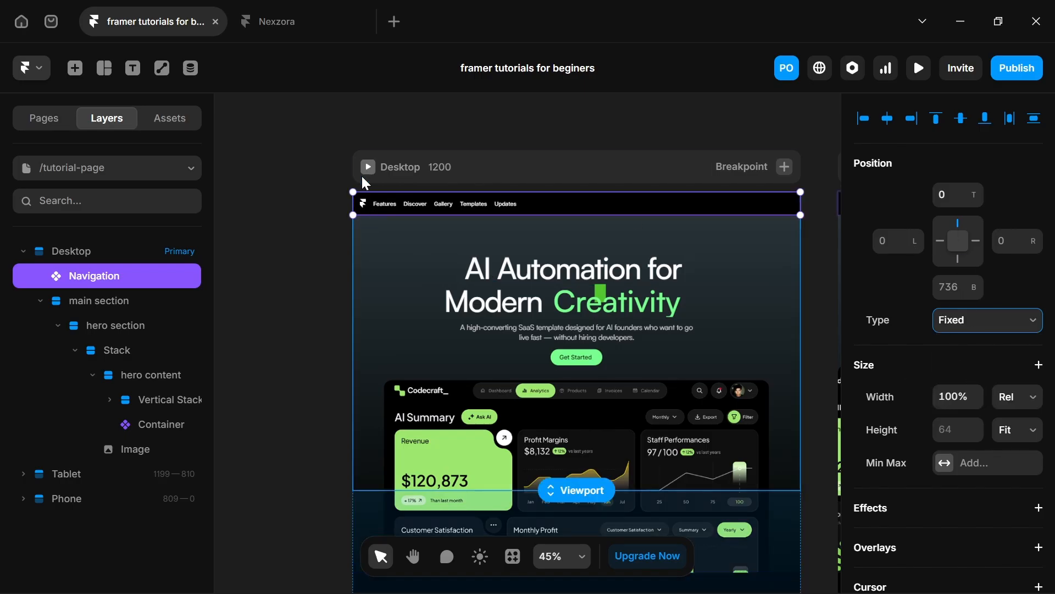
Preview the Desktop page and scroll through it to check the fixed navigation bar.
click(369, 168)
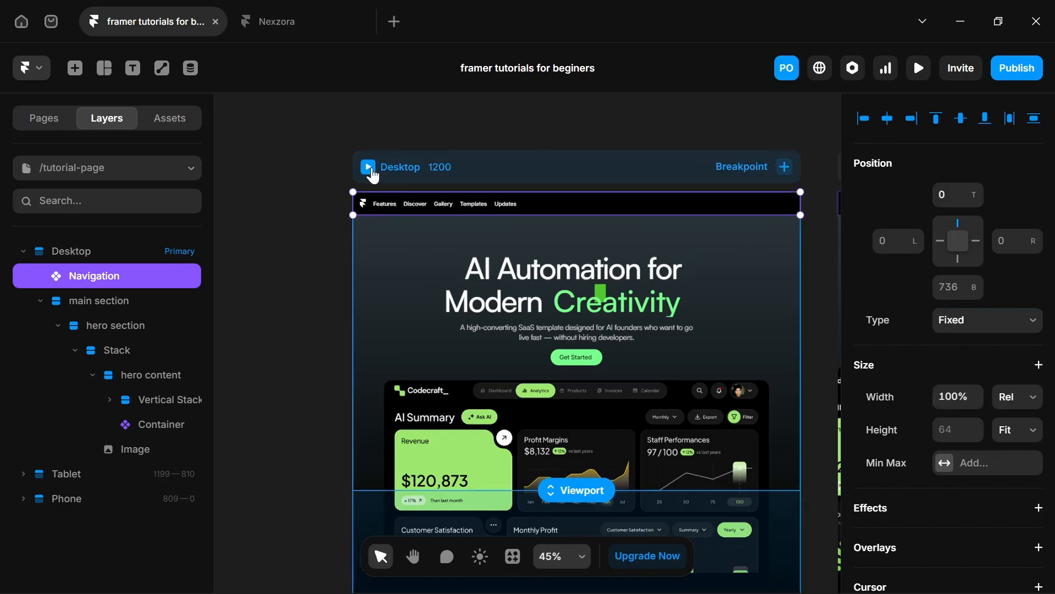
scroll(402, 200, down, 10)
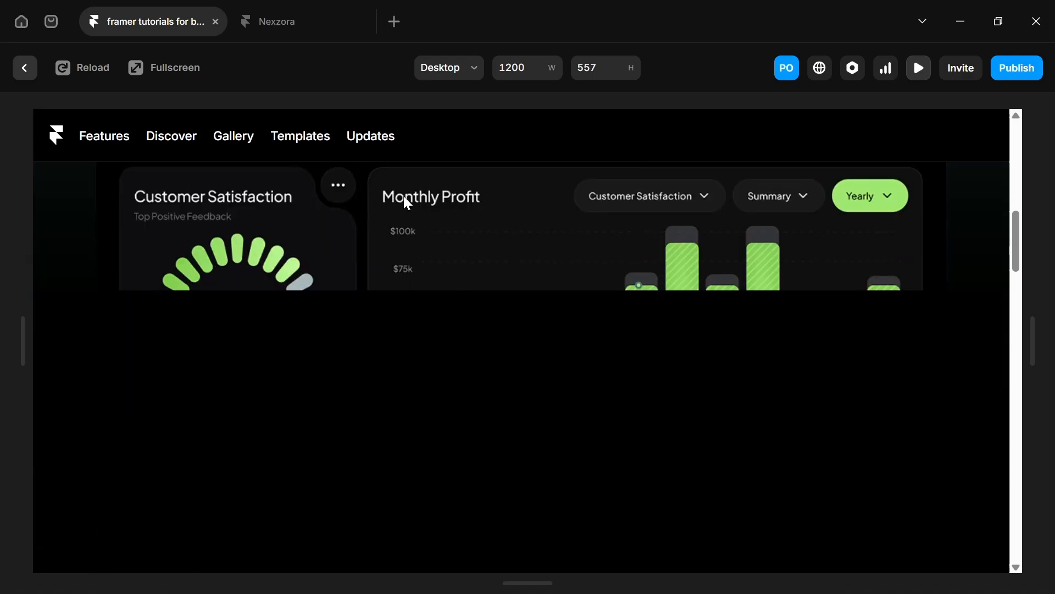
scroll(411, 182, up, 10)
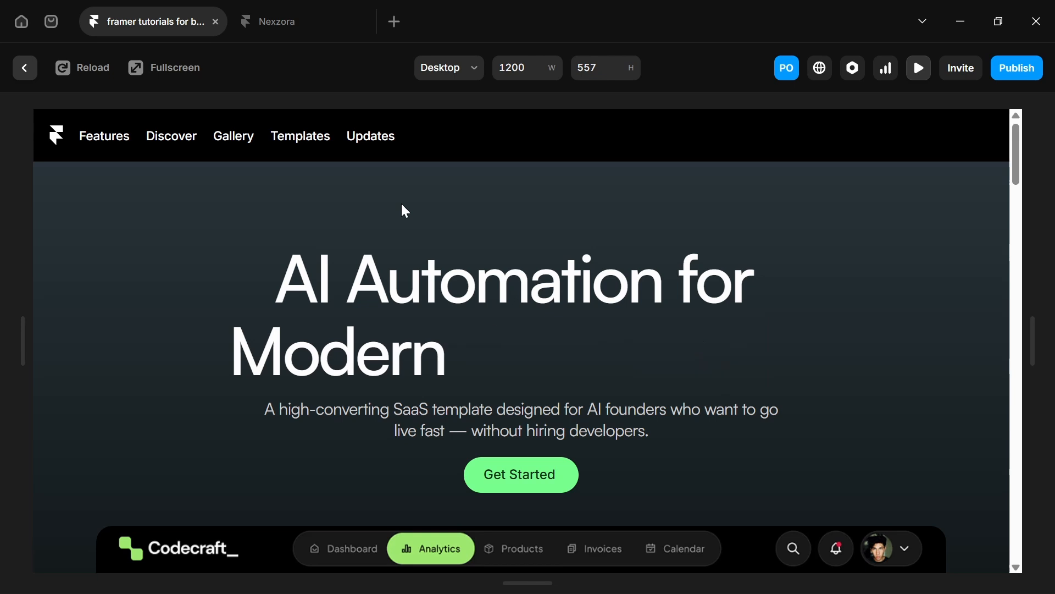
scroll(358, 319, down, 10)
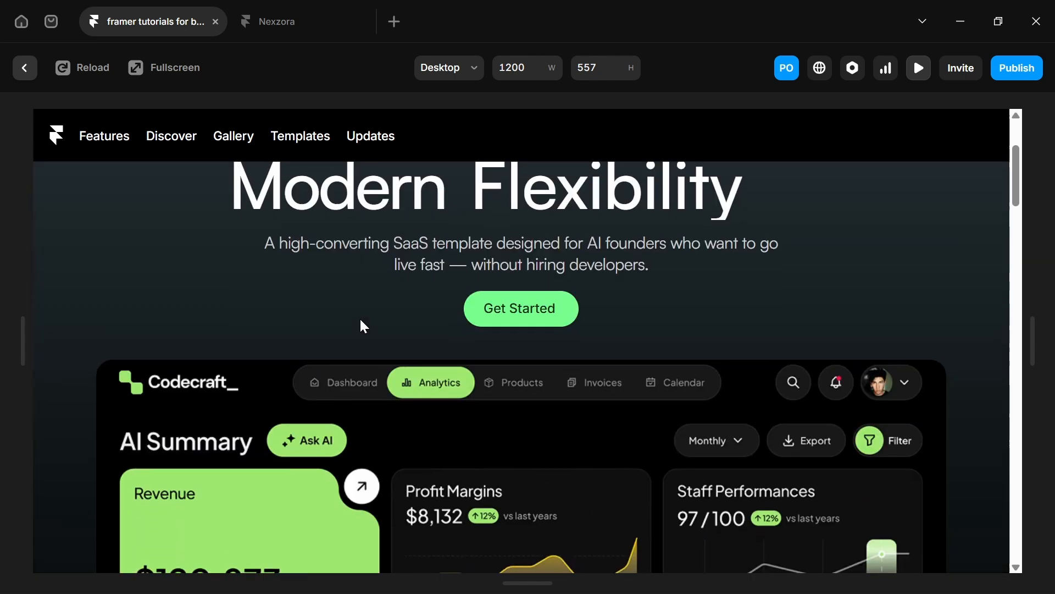
Return from the preview and lower the black fill of the navigation component's Desktop variant to 20% opacity.
scroll(360, 316, down, 5)
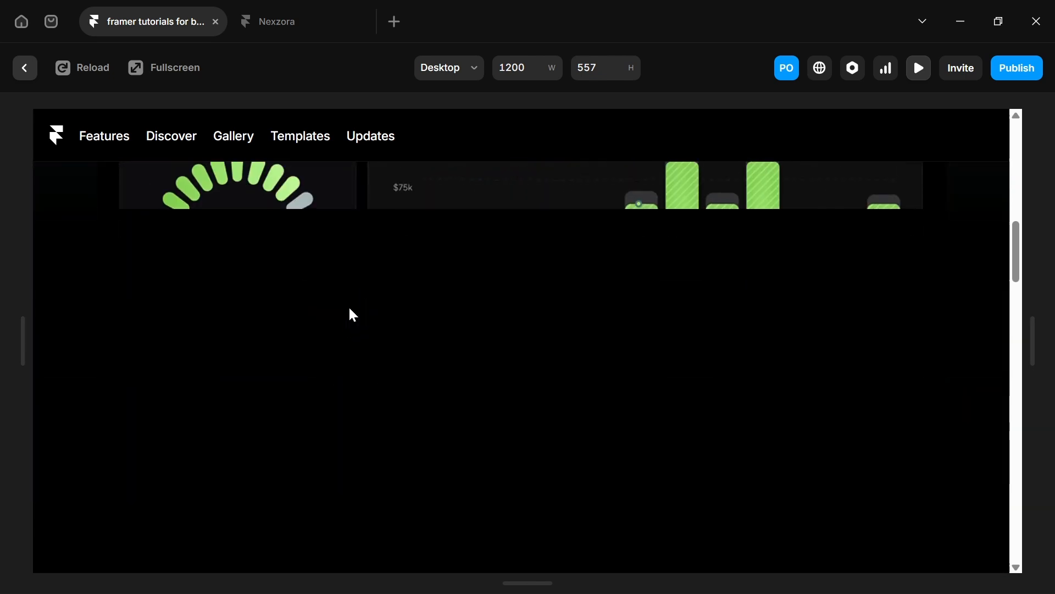
click(26, 71)
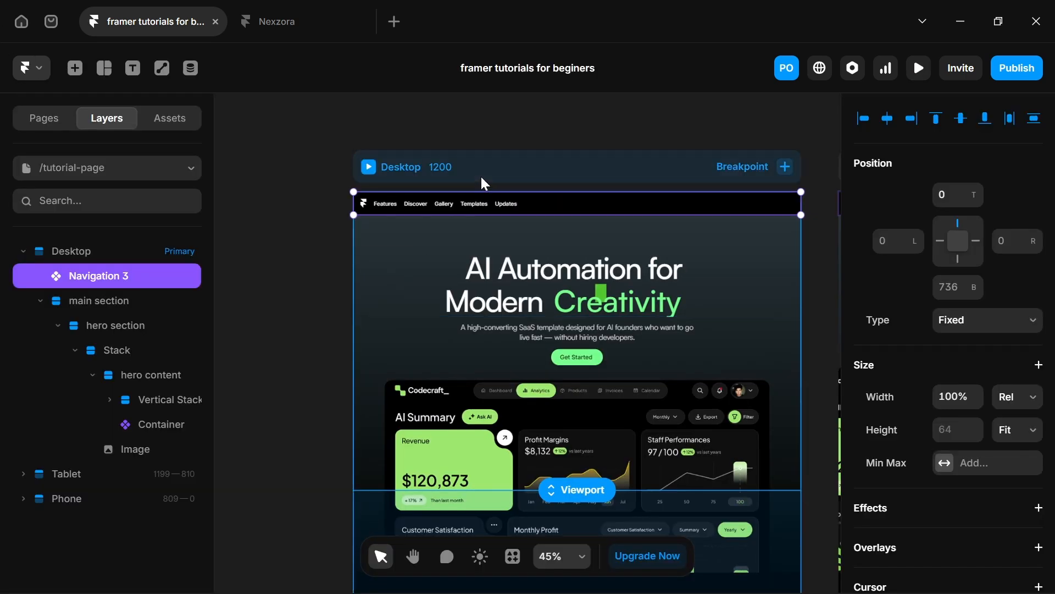
double_click(462, 201)
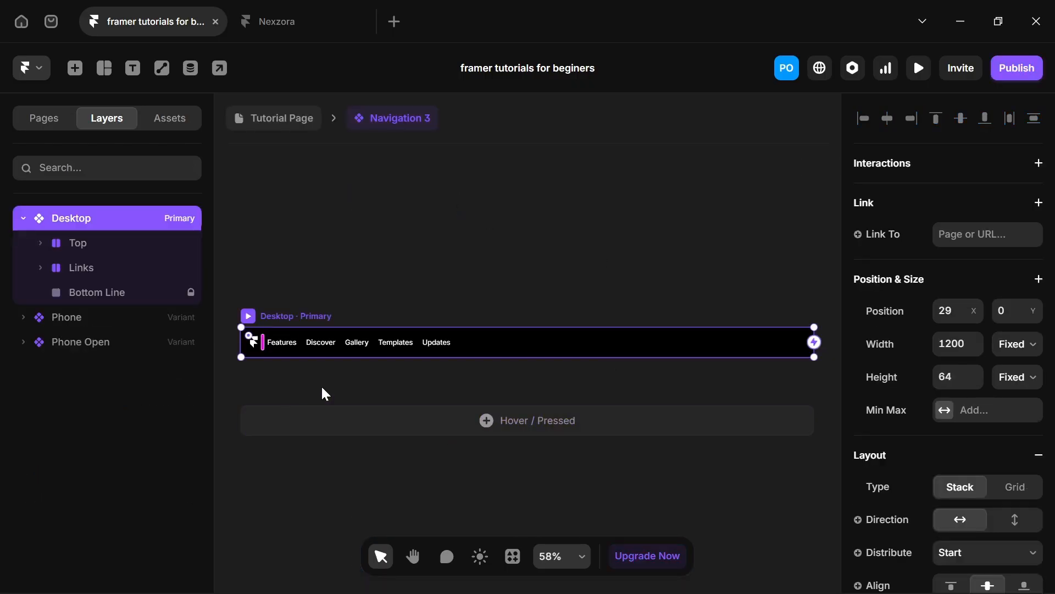
scroll(1020, 464, down, 8)
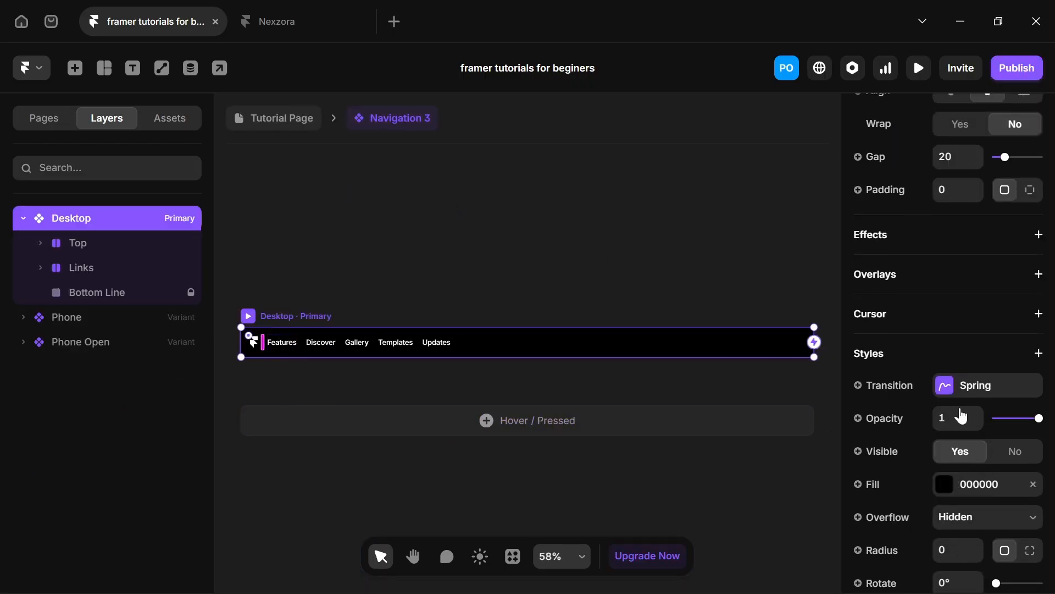
click(945, 485)
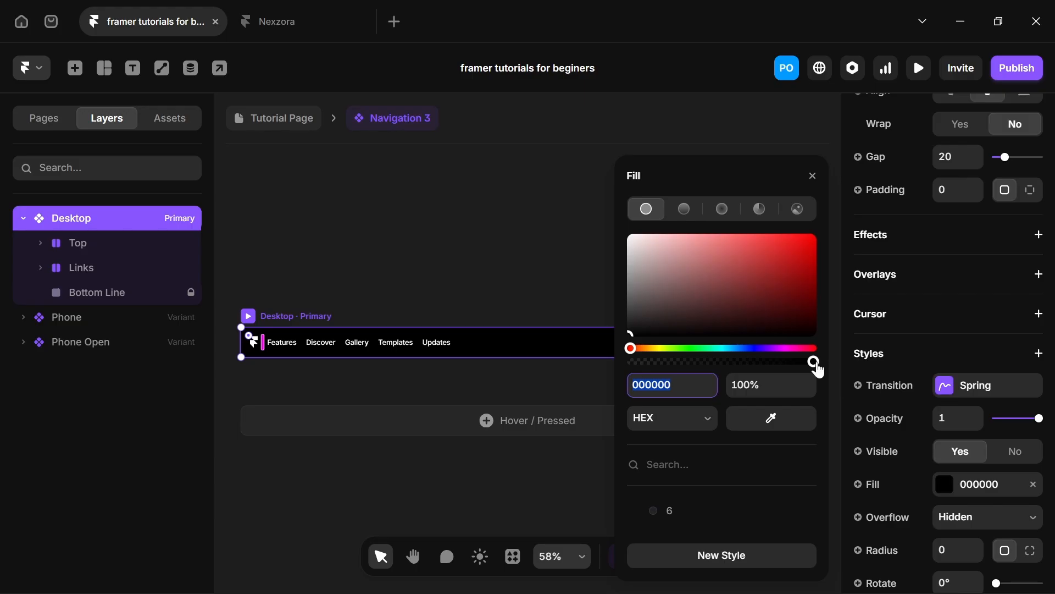
drag(815, 364, 668, 366)
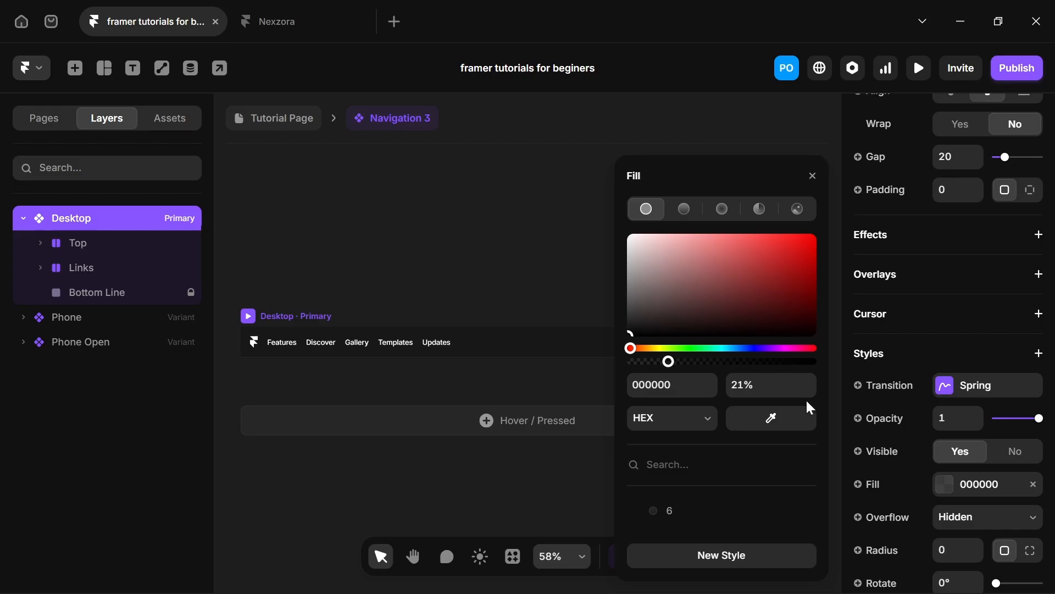
click(319, 286)
Add a BG Blur filter of 40 to the navigation component's Desktop variant.
click(292, 317)
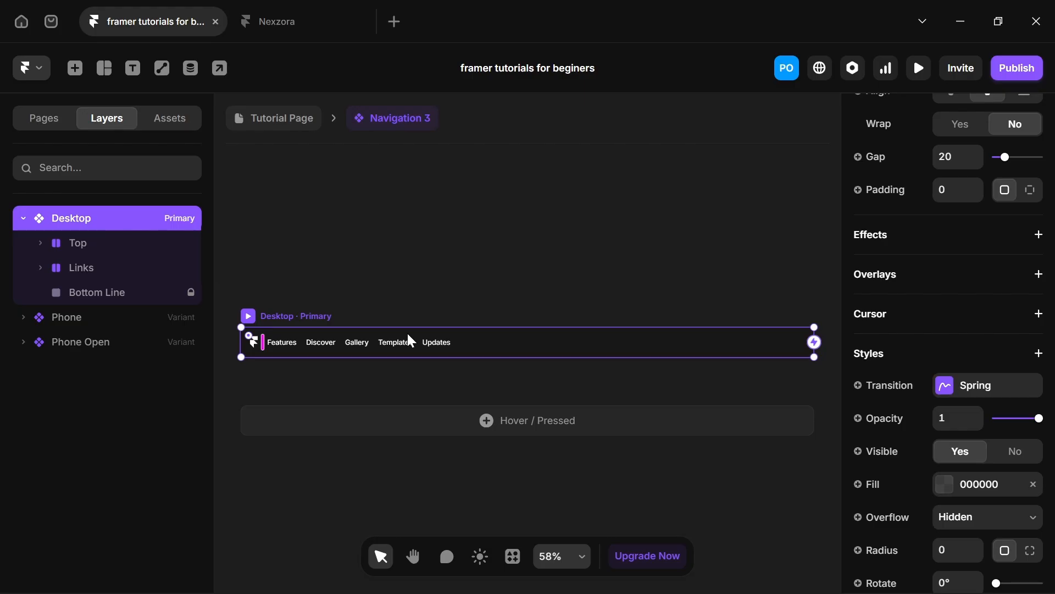
click(896, 364)
mouse_move(780, 147)
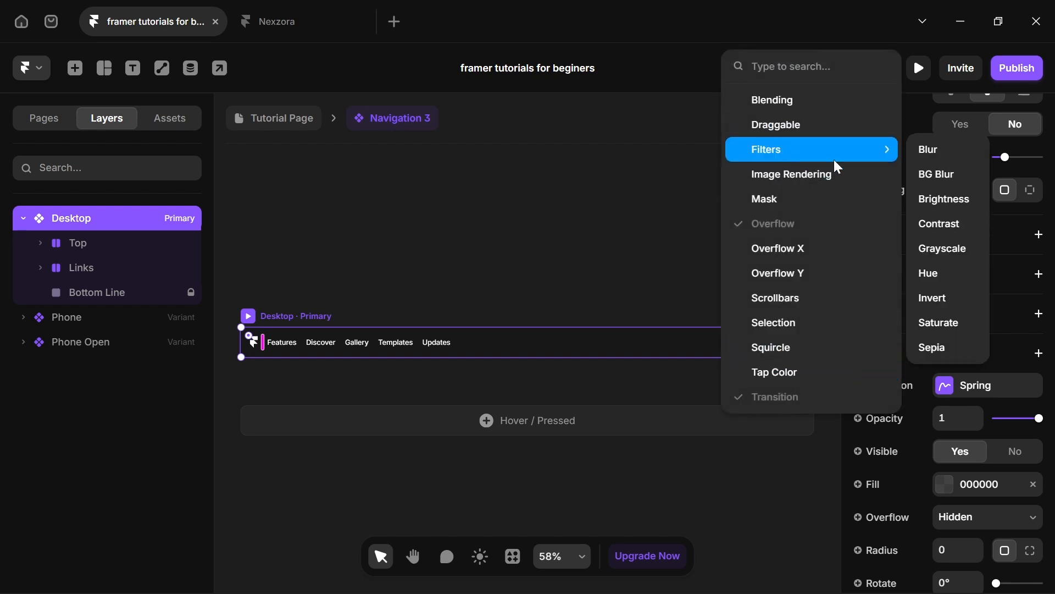
click(935, 183)
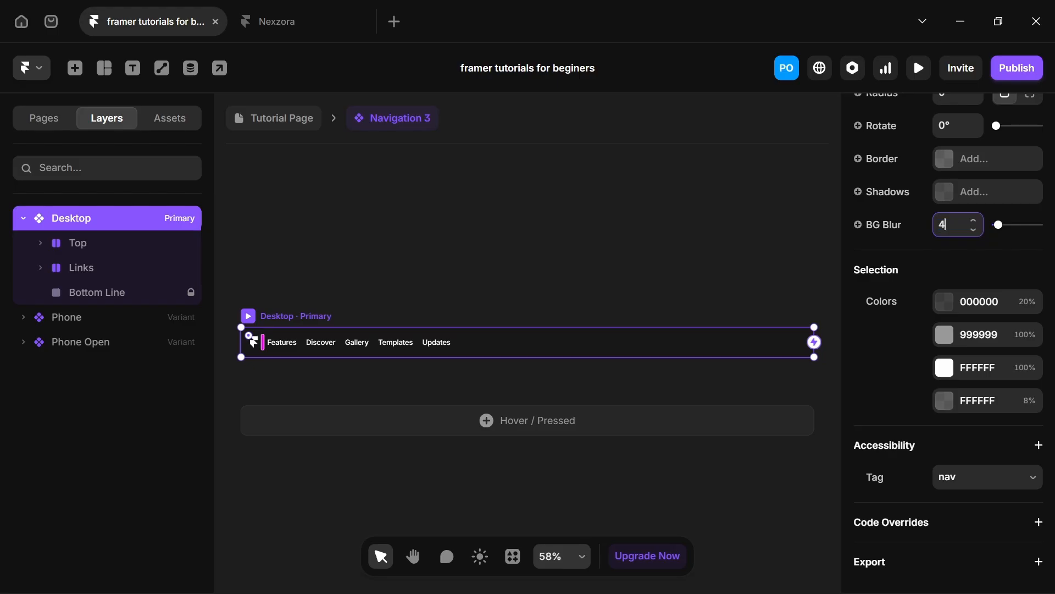
key(Return)
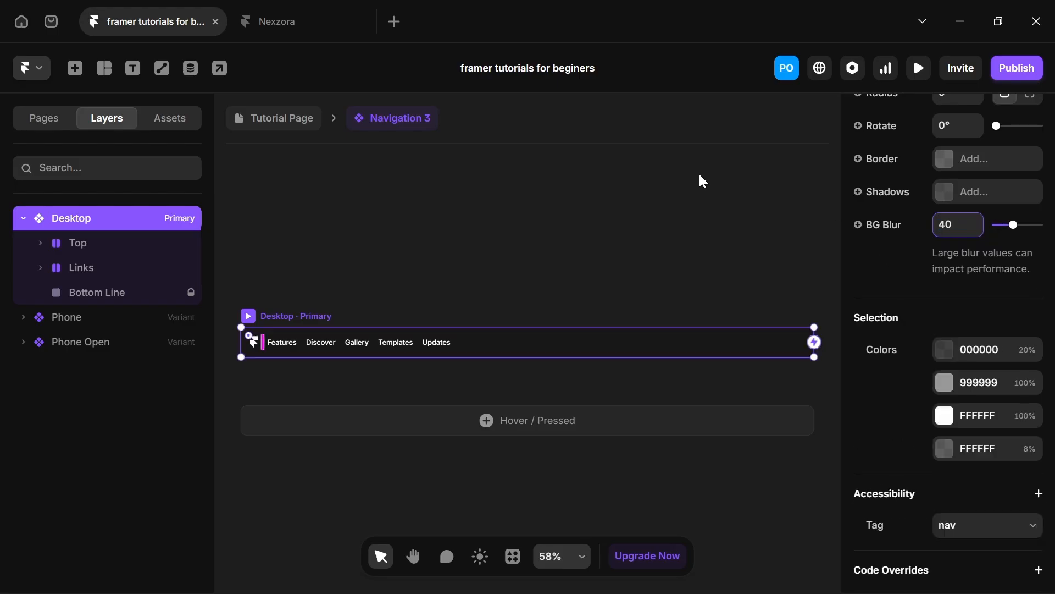
Preview the Desktop page, scroll through it to check the blurred navigation bar, and return to the canvas.
double_click(247, 216)
click(373, 171)
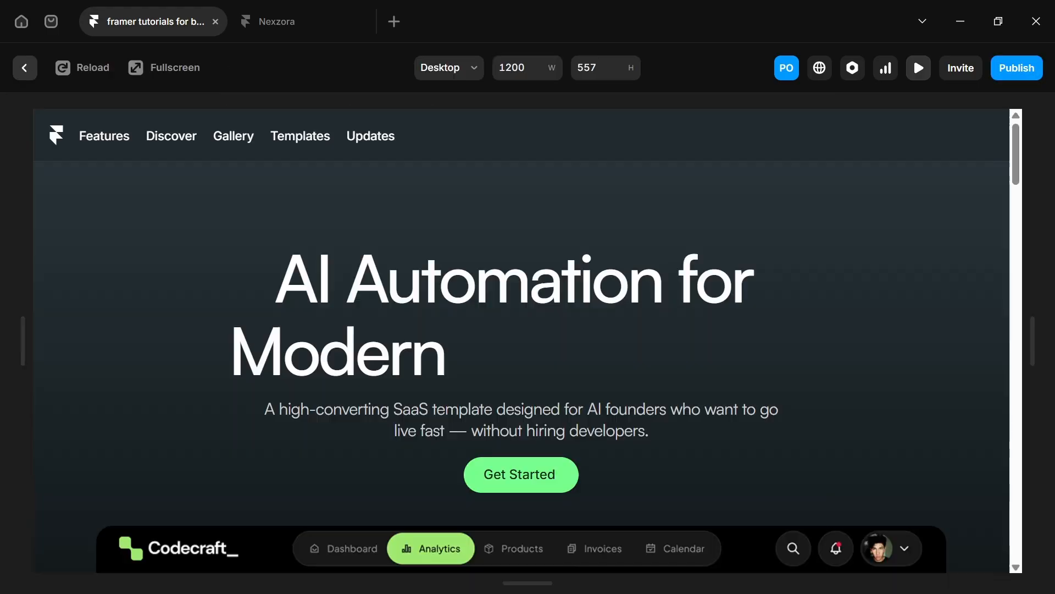
scroll(531, 235, down, 5)
scroll(528, 229, down, 5)
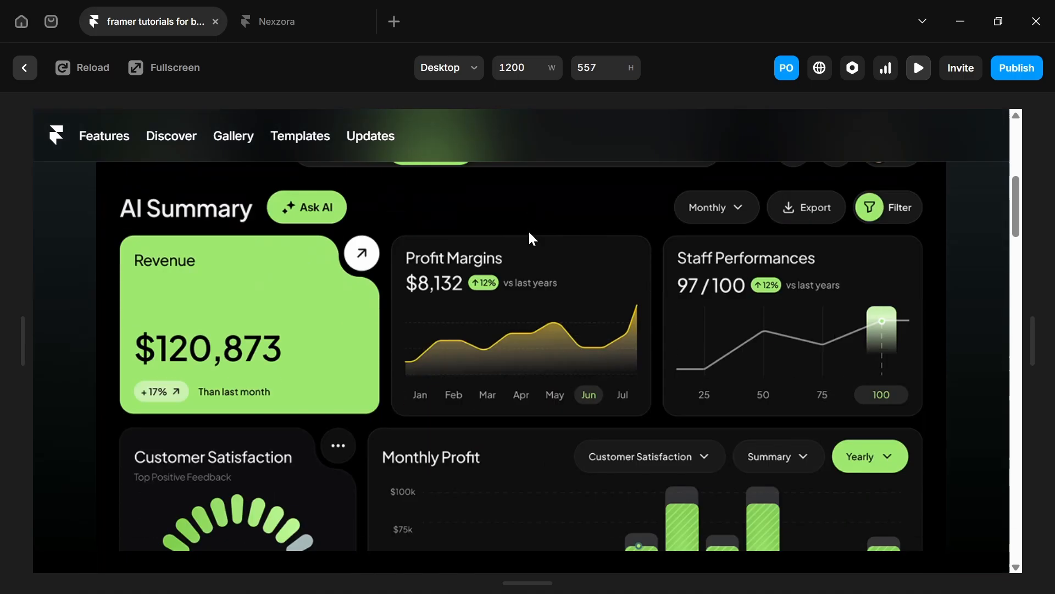
scroll(529, 221, up, 10)
scroll(522, 233, down, 3)
scroll(523, 232, down, 5)
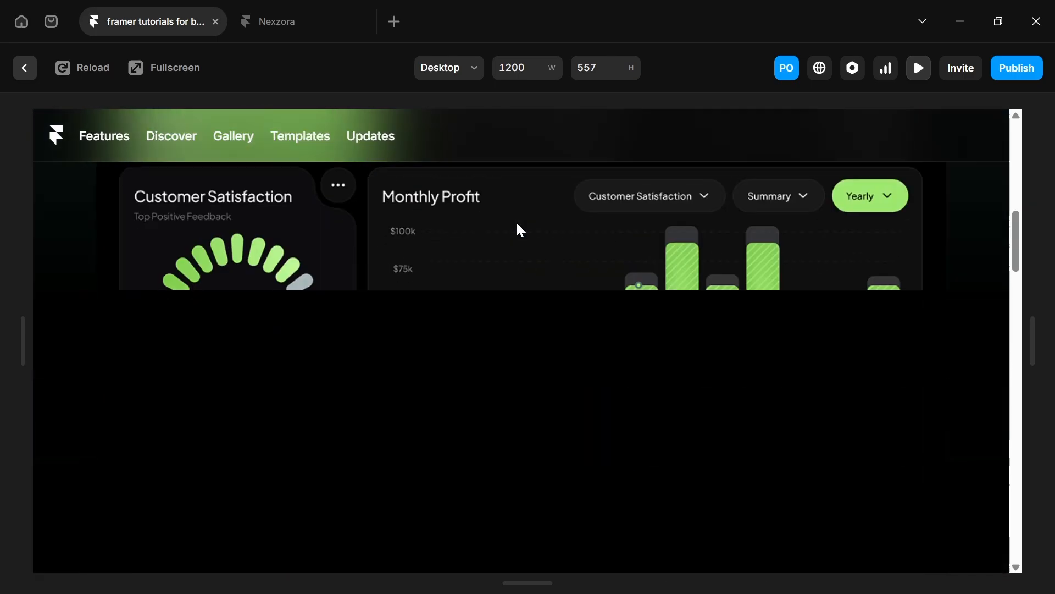
click(22, 68)
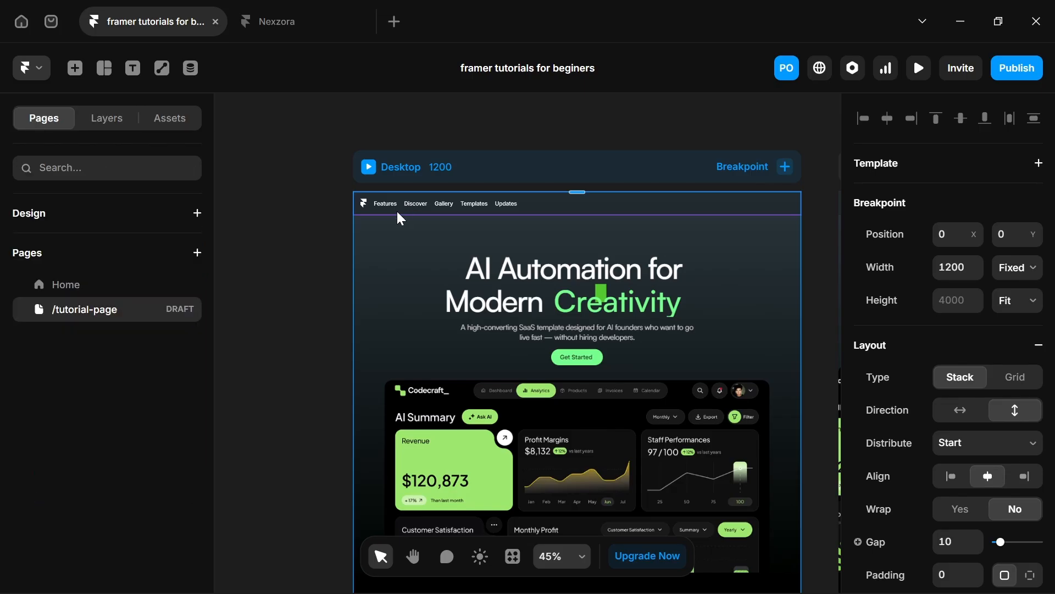
Add two new blank web pages to the site, keeping their default names.
click(197, 252)
click(212, 275)
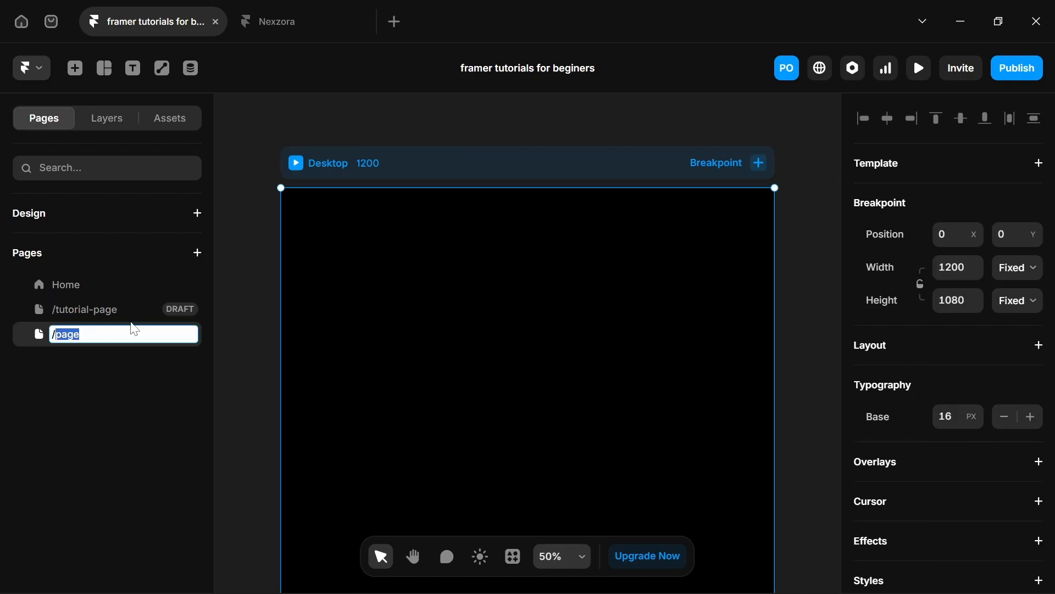
click(197, 252)
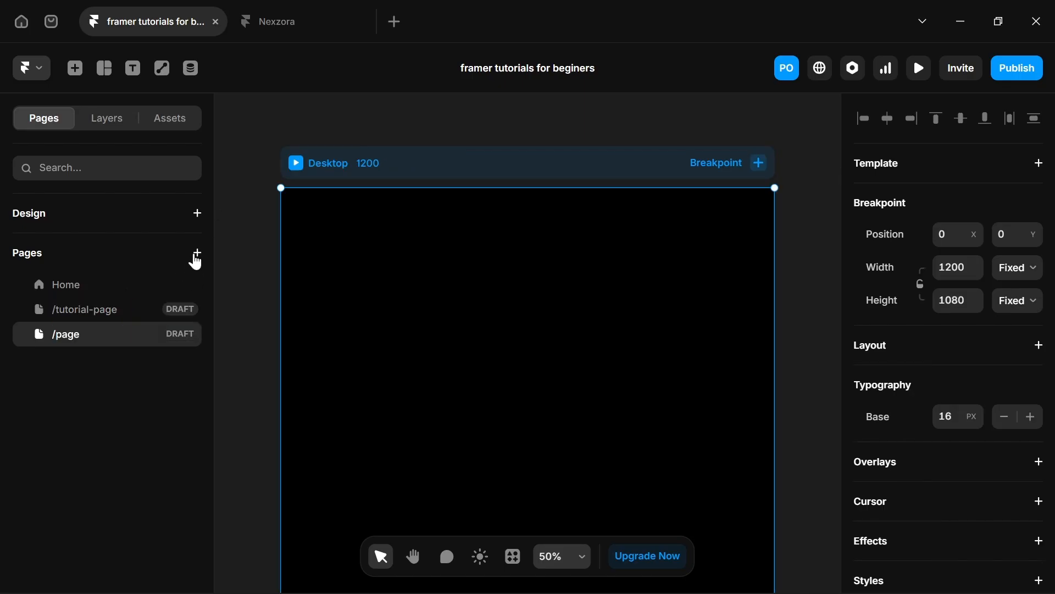
click(197, 252)
click(204, 275)
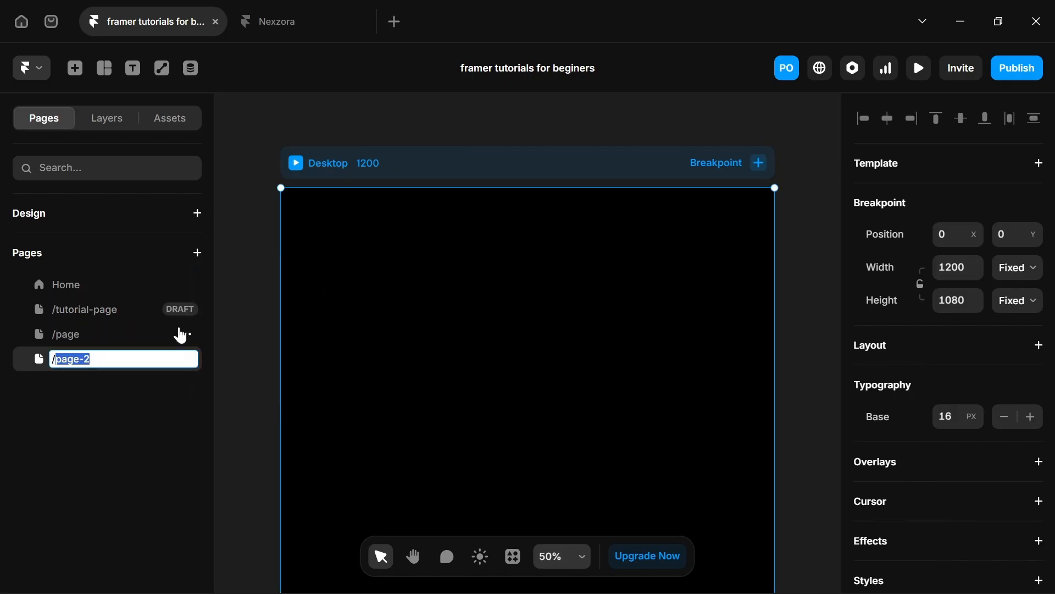
click(162, 389)
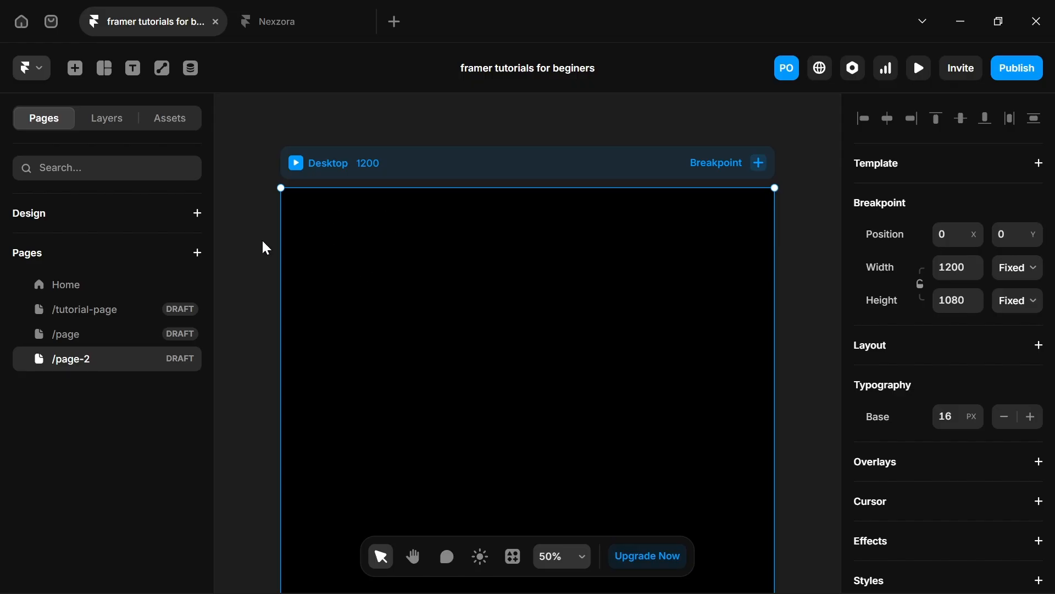
Compare the two new pages with the tutorial page, ending on the tutorial page.
click(86, 340)
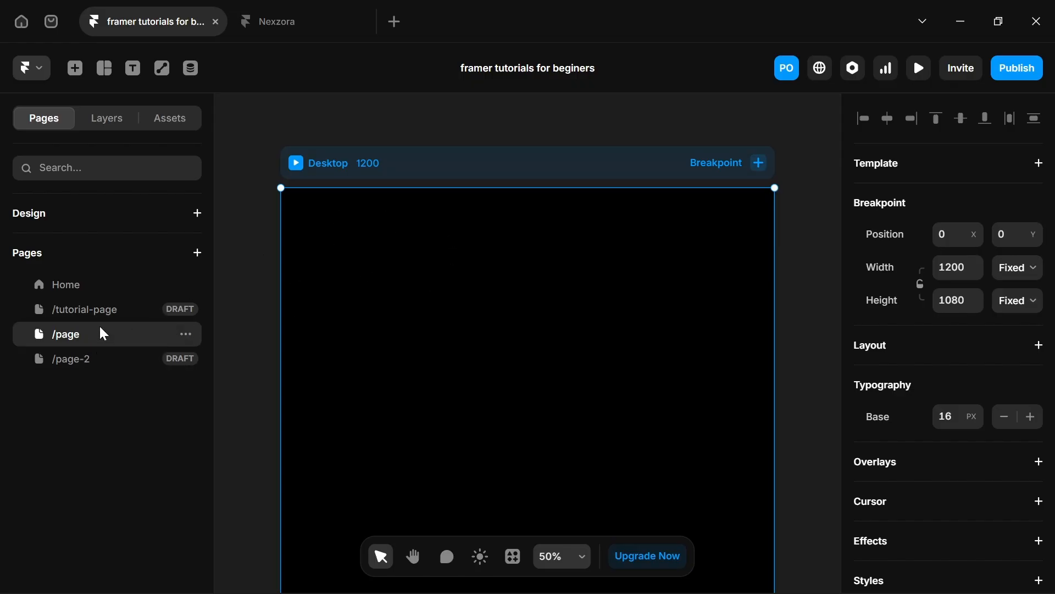
click(113, 309)
click(551, 199)
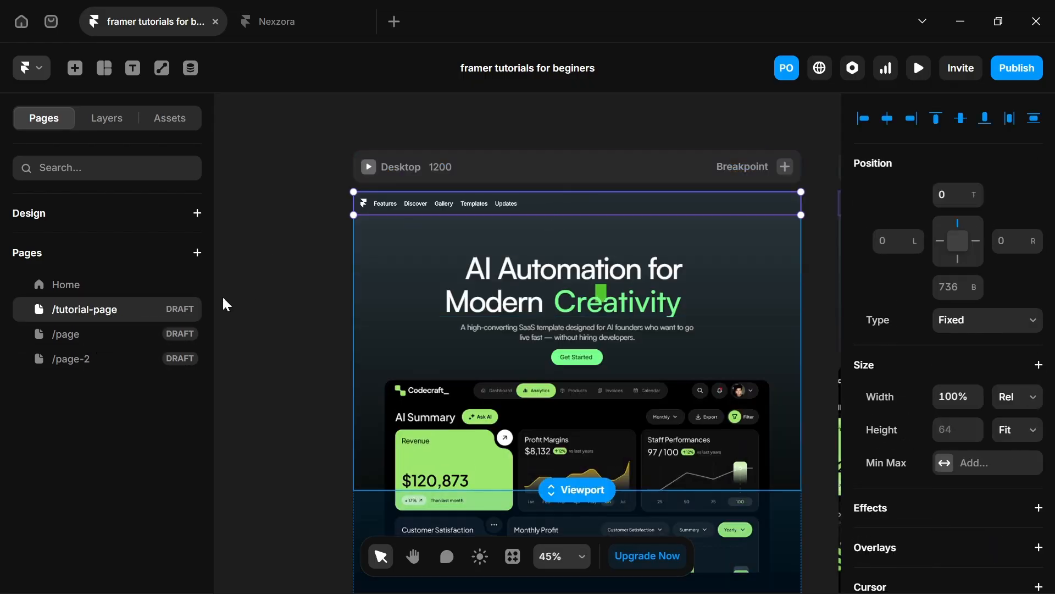
click(113, 336)
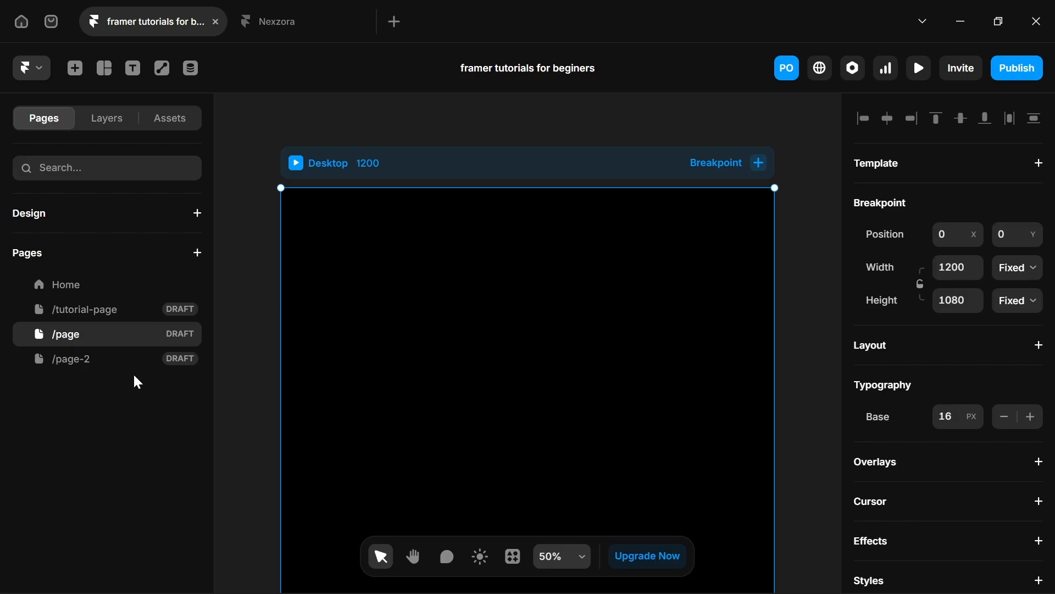
click(159, 356)
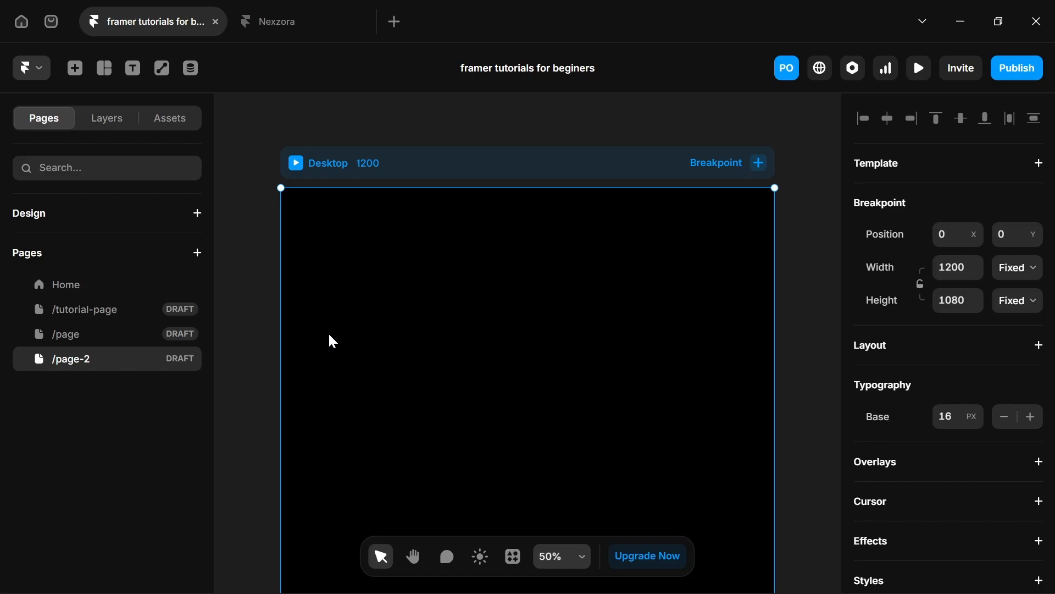
click(122, 310)
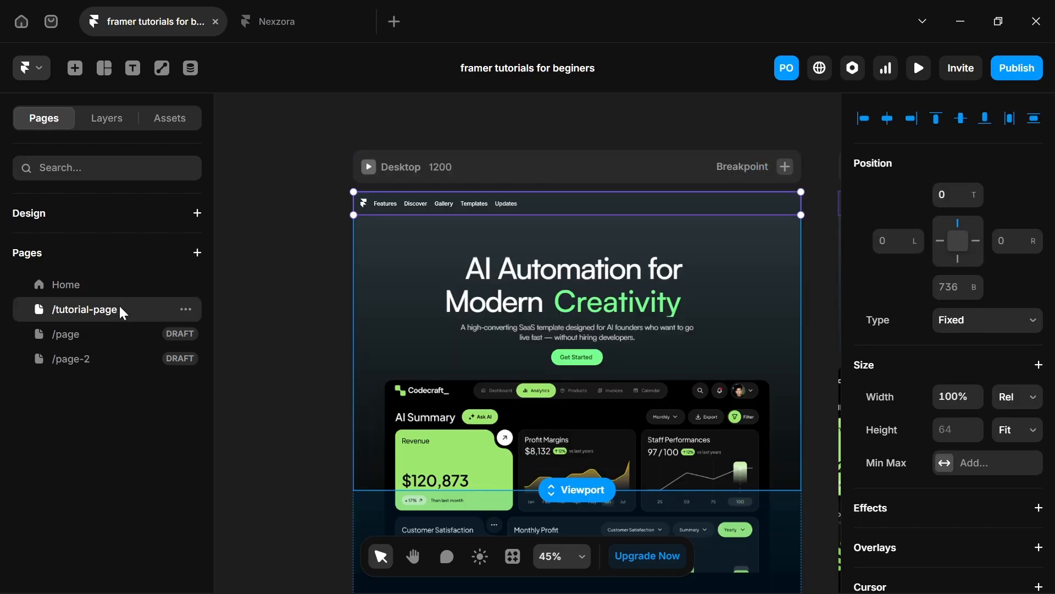
Create a layout template from the tutorial page's navigation bar.
right_click(413, 204)
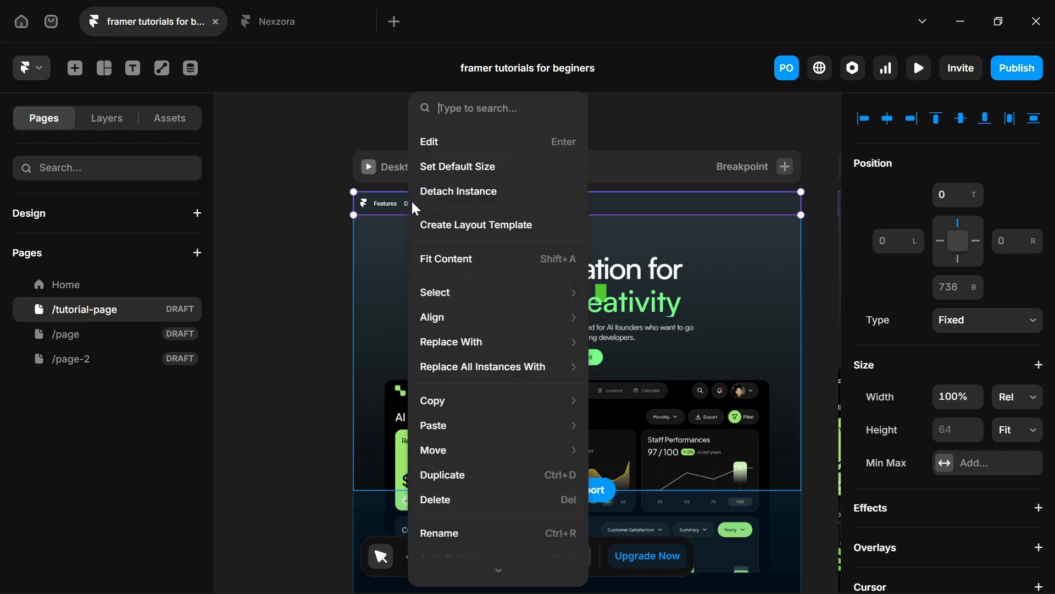
click(559, 225)
key(Return)
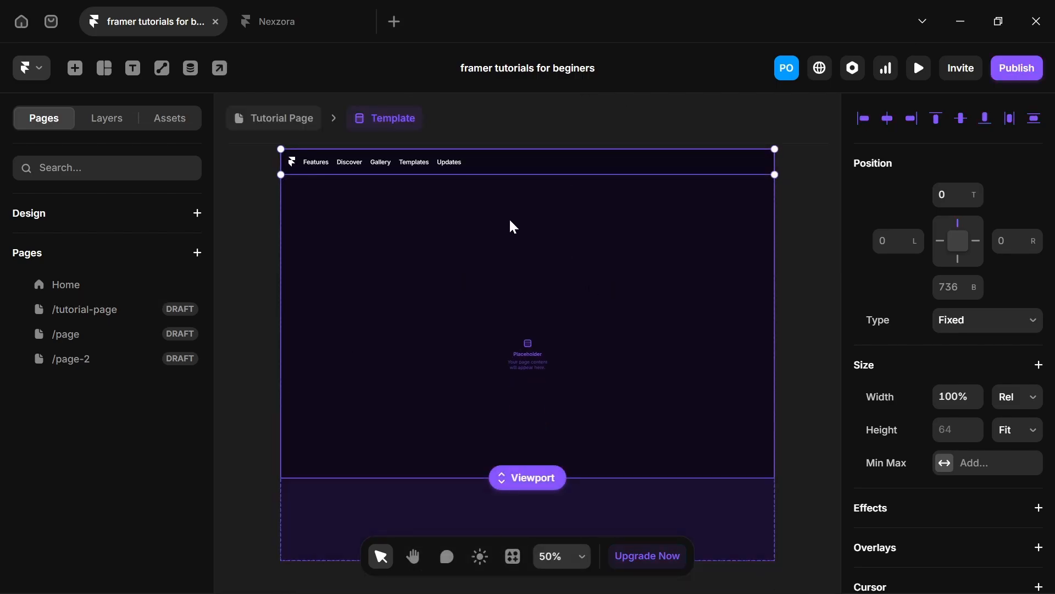
Insert the dark footer section with the Product, Resources and Company link columns into the layout template.
drag(511, 226, 518, 297)
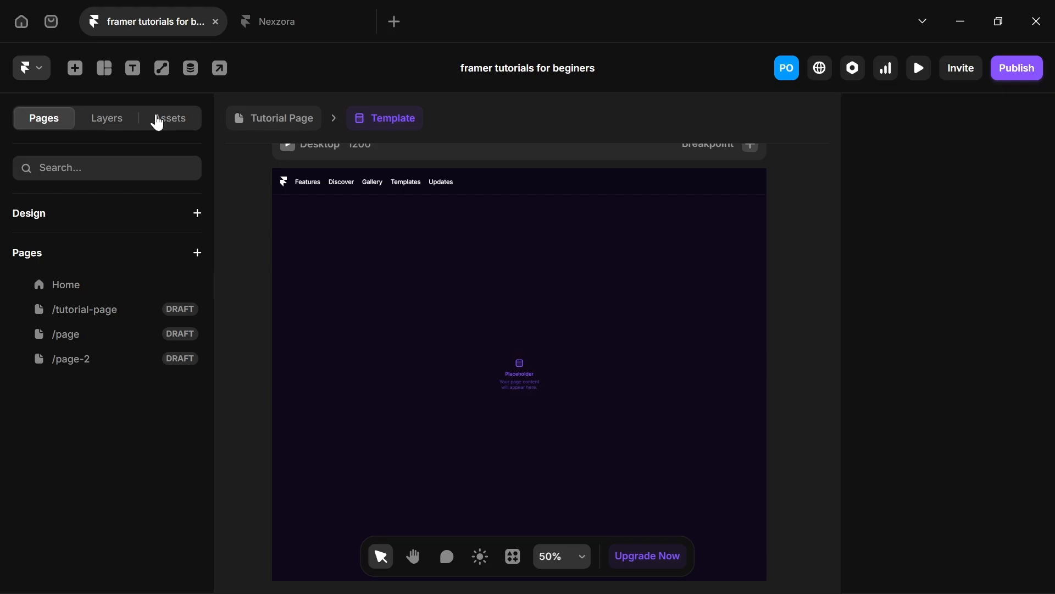
click(75, 69)
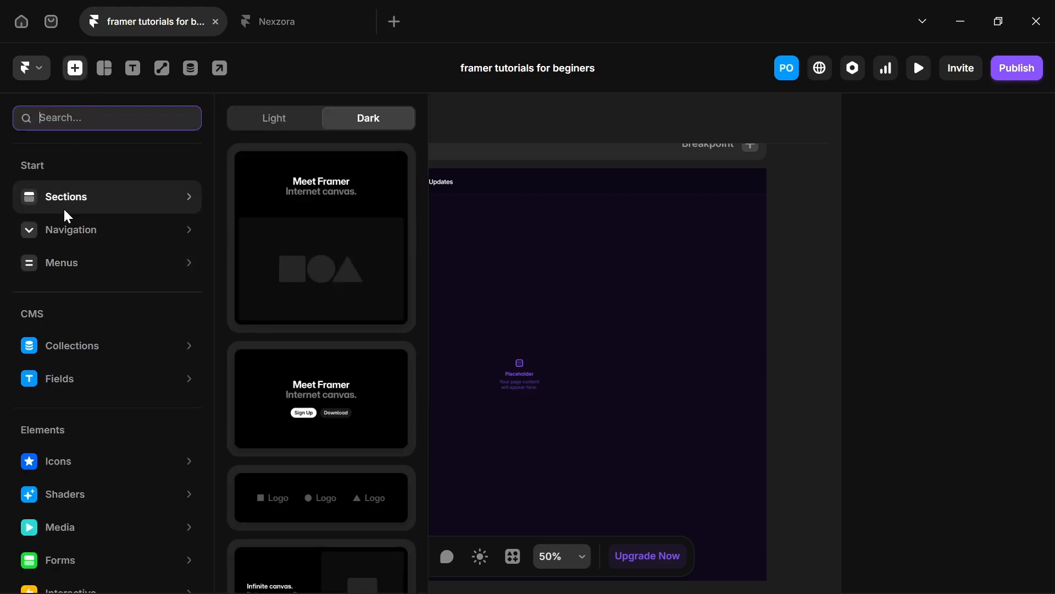
scroll(297, 464, down, 10)
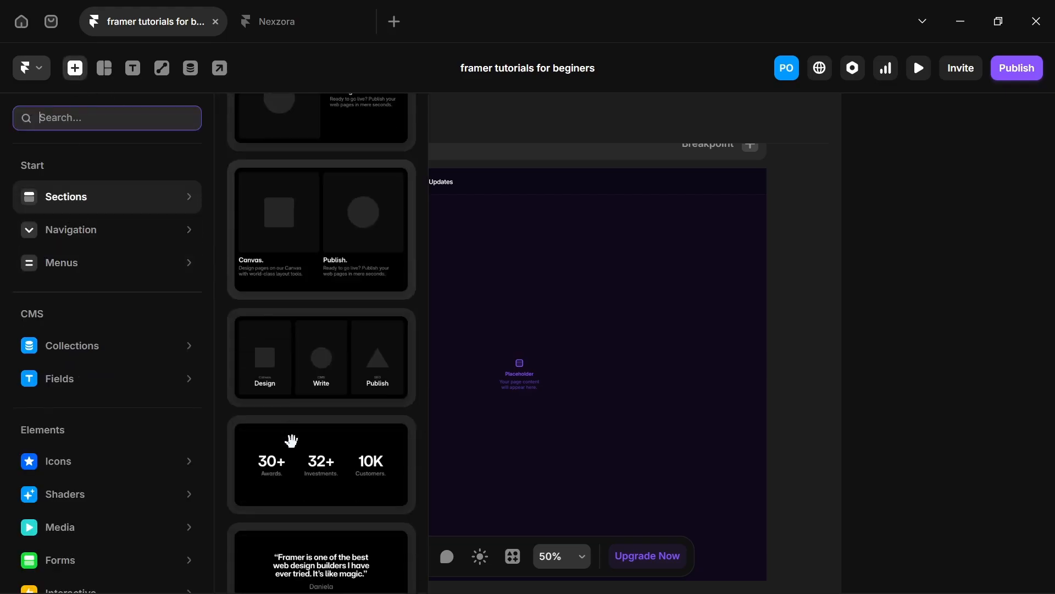
scroll(289, 440, down, 8)
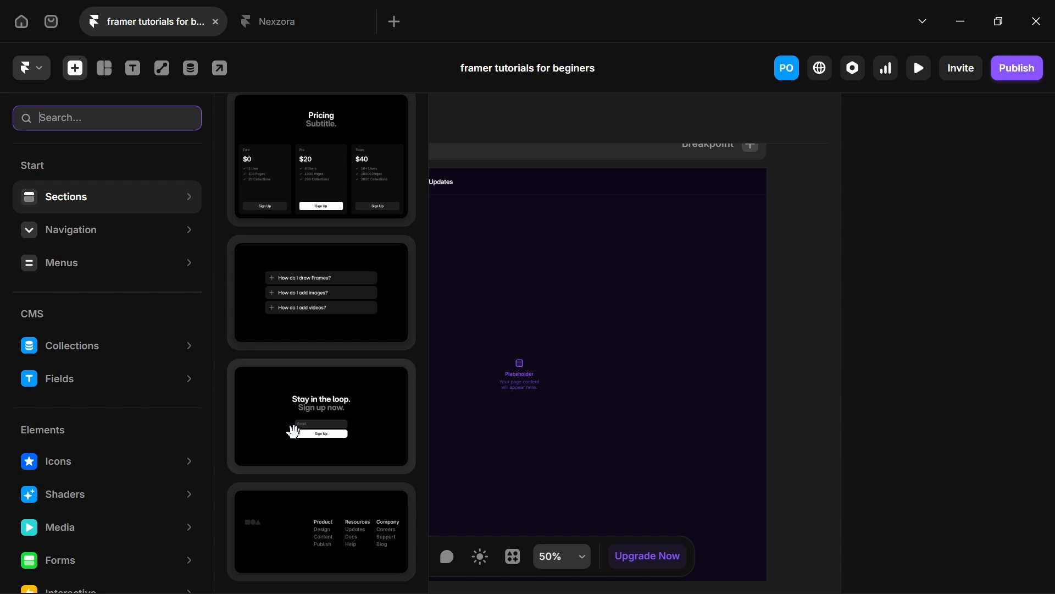
drag(308, 537, 579, 490)
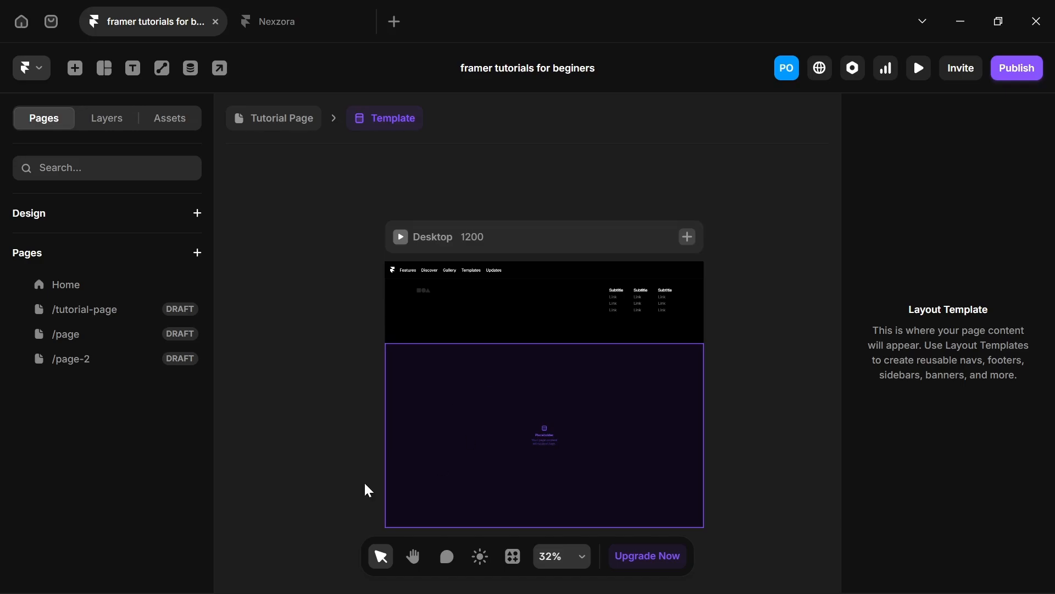
Move the dark footer section below the page content placeholder in the layout template.
scroll(566, 454, up, 10)
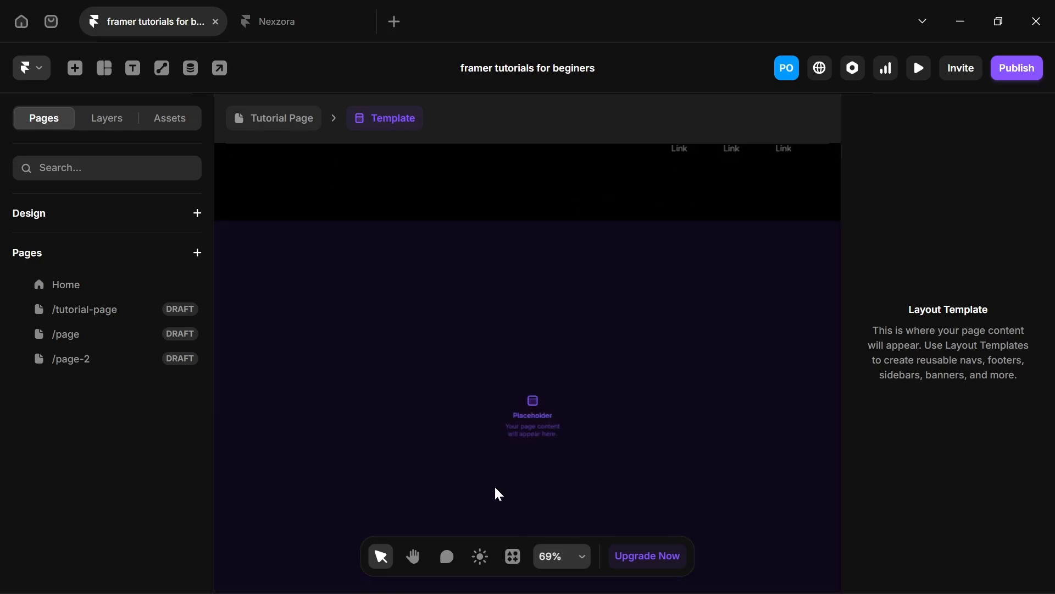
scroll(533, 457, up, 2)
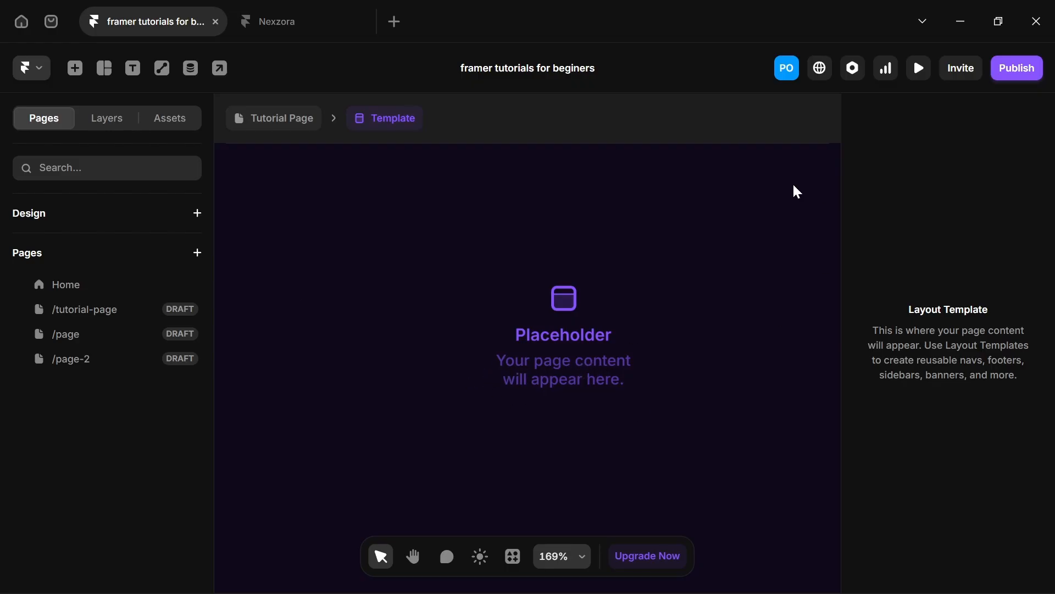
mouse_move(649, 592)
scroll(436, 391, down, 3)
scroll(440, 378, down, 10)
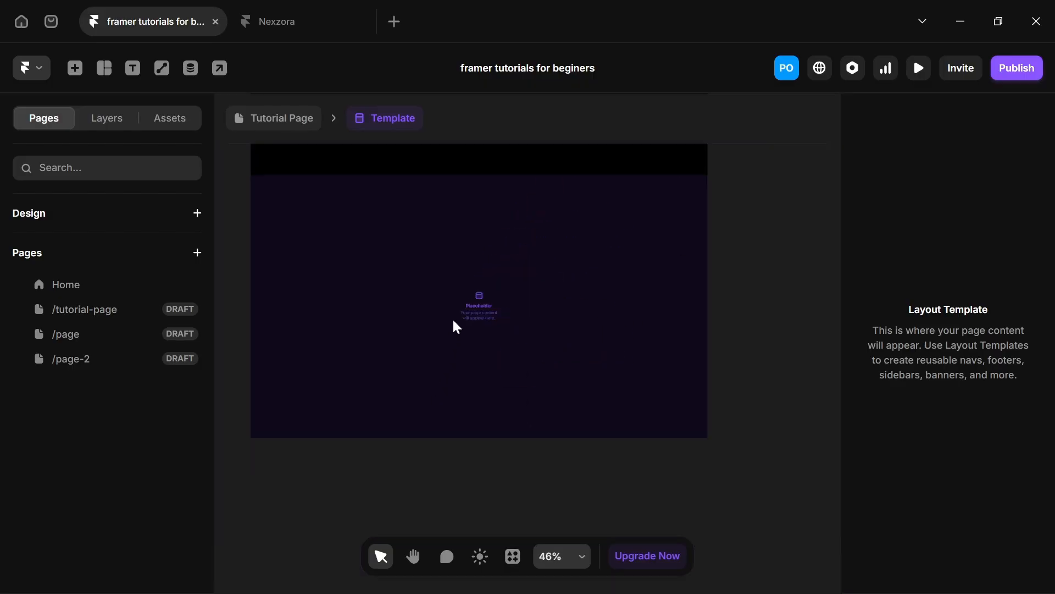
drag(437, 283, 436, 451)
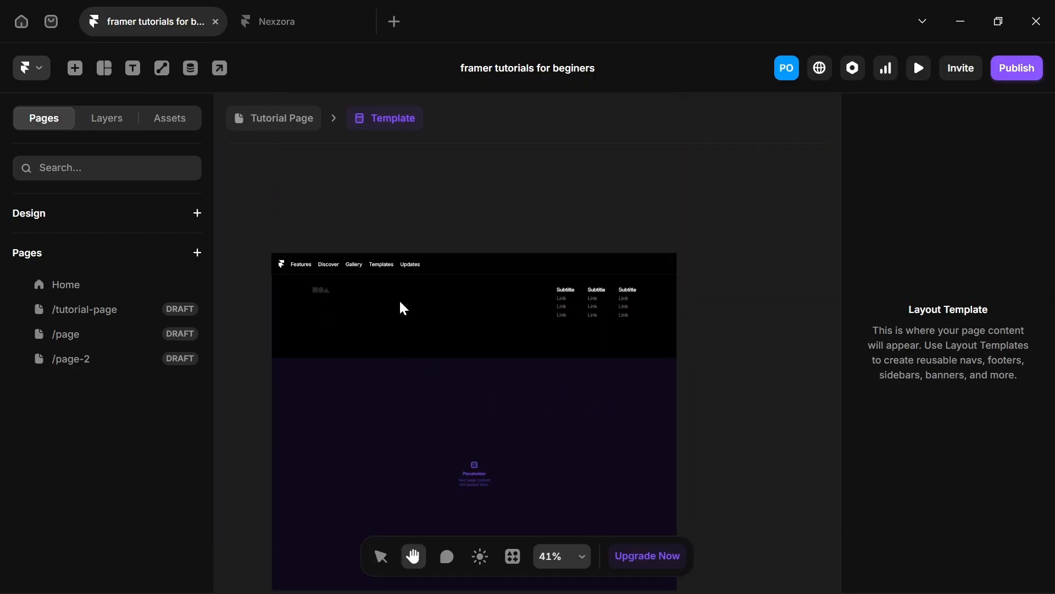
click(366, 326)
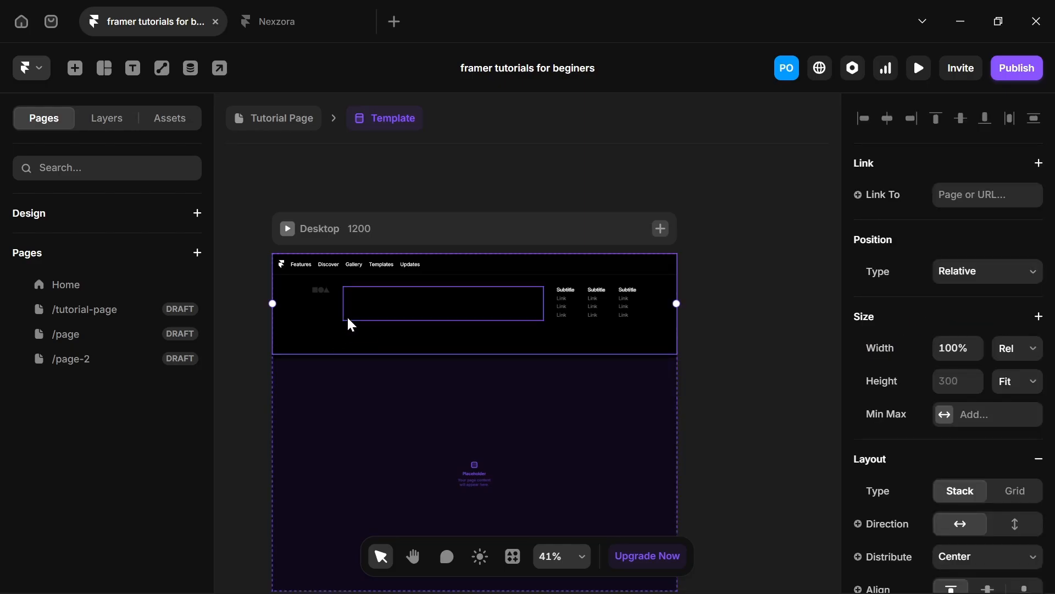
key(Down)
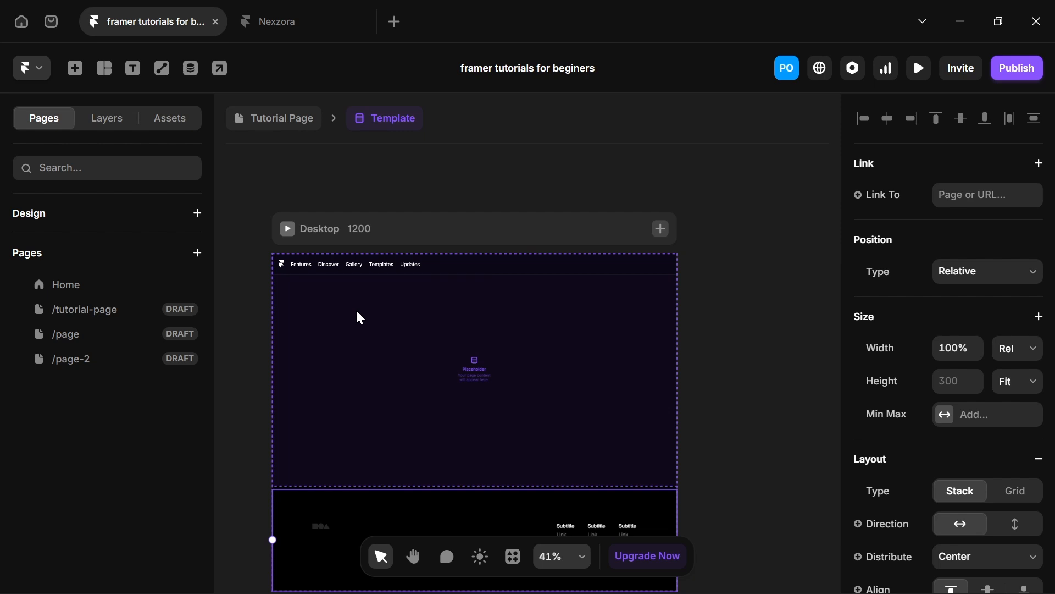
scroll(360, 318, down, 3)
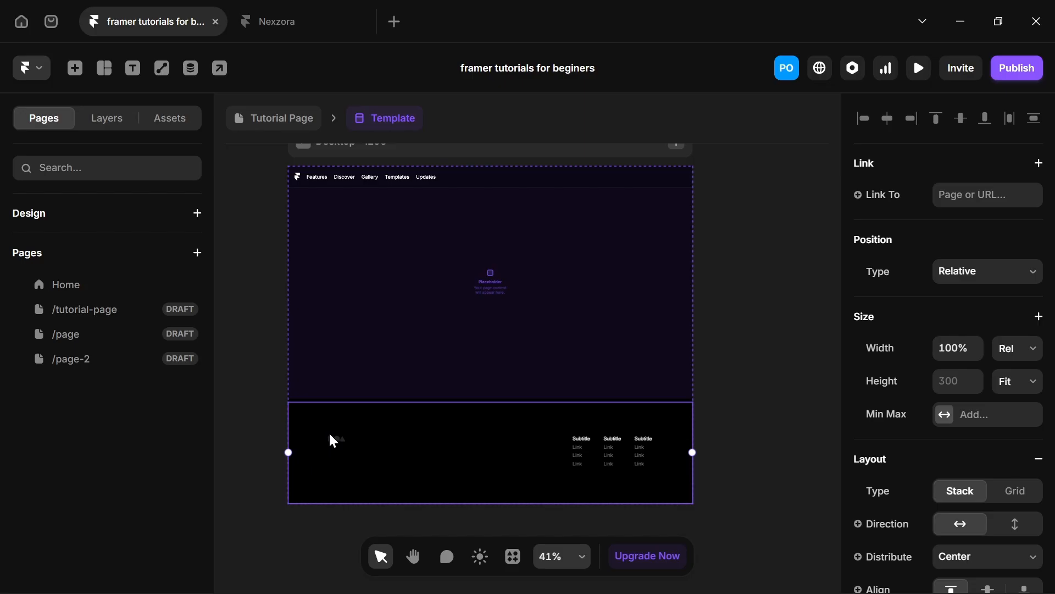
Insert the light footer section with the Product, Resources and Company link columns between the placeholder and the dark footer.
click(74, 68)
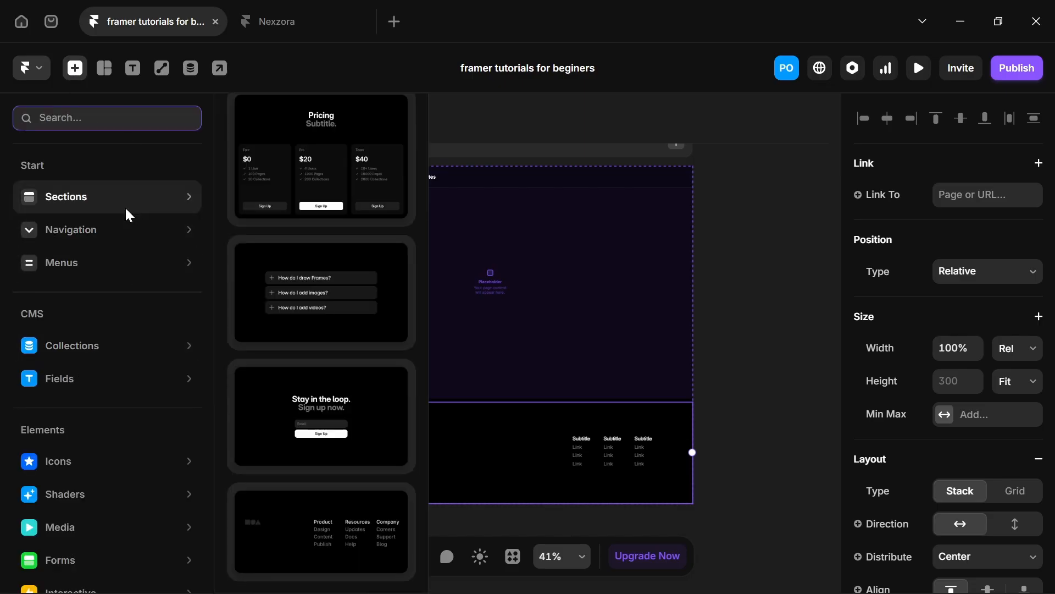
scroll(302, 120, up, 10)
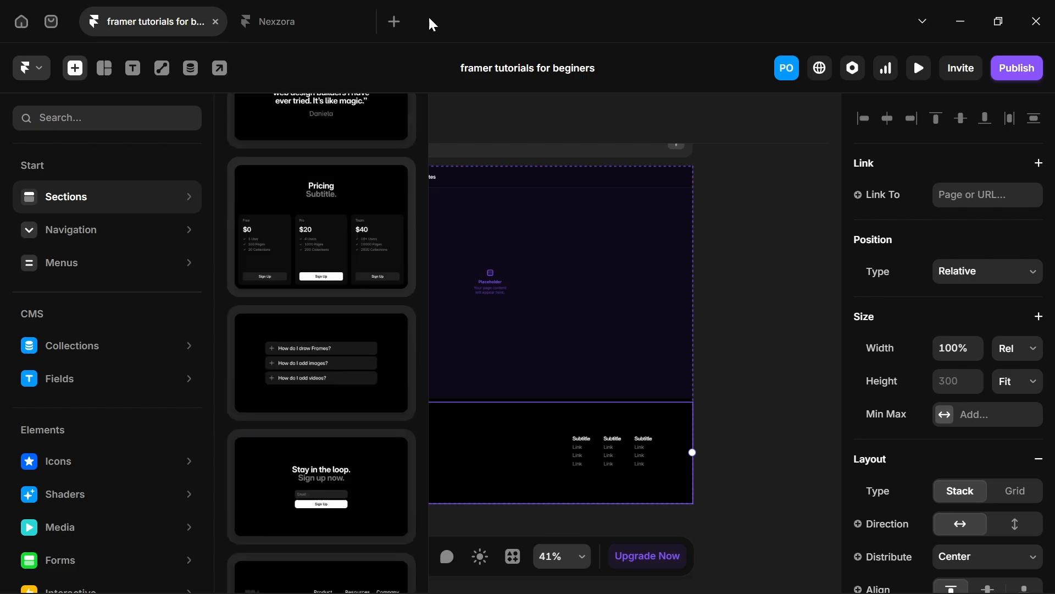
scroll(316, 138, up, 2)
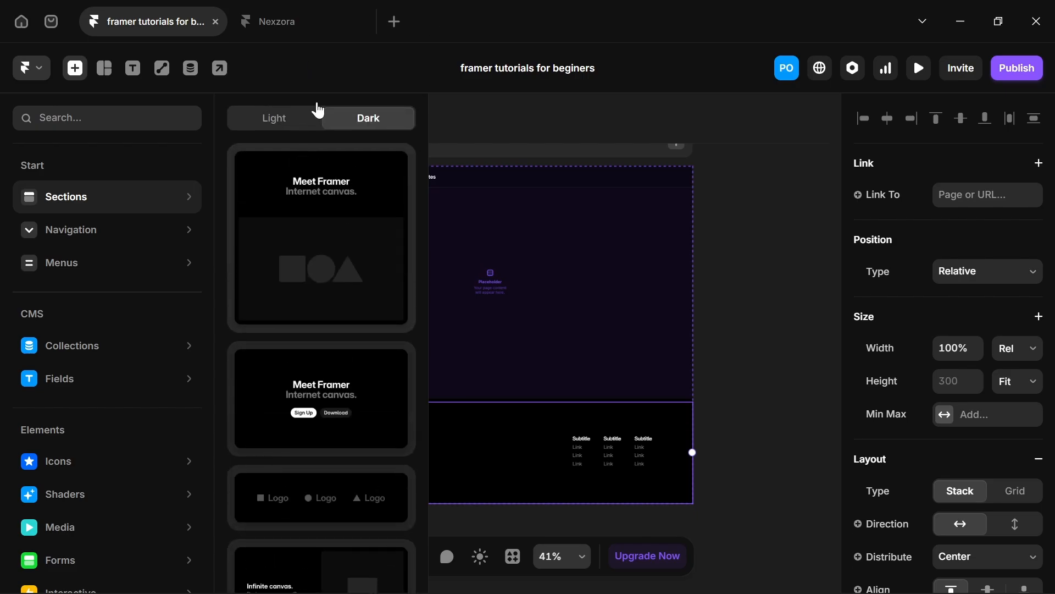
click(278, 117)
scroll(273, 357, down, 5)
scroll(273, 404, down, 8)
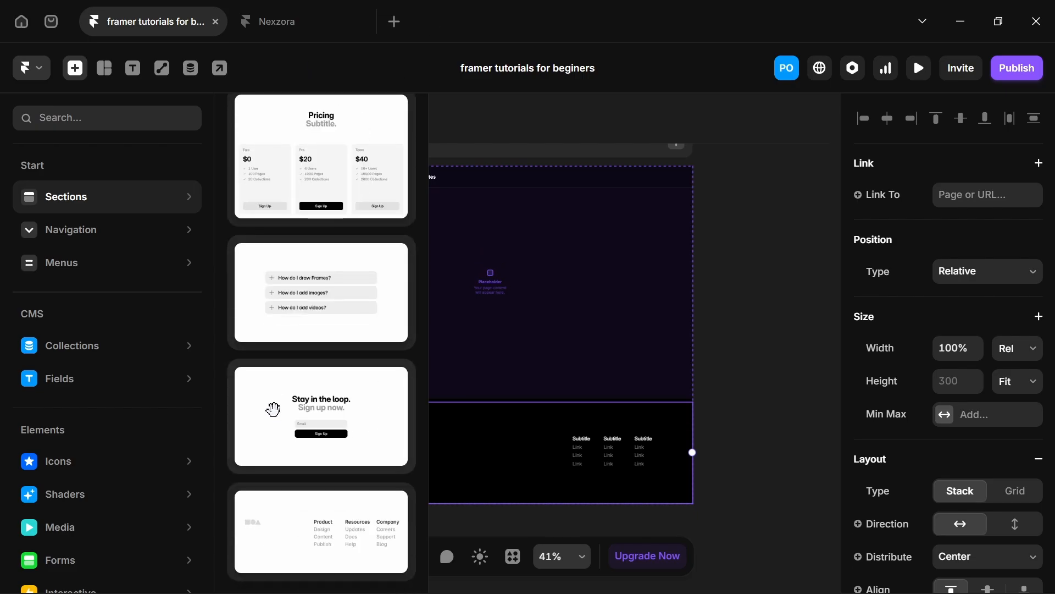
drag(321, 551, 559, 473)
Delete the dark footer from the layout template and return to the tutorial page.
drag(524, 328, 711, 274)
click(568, 361)
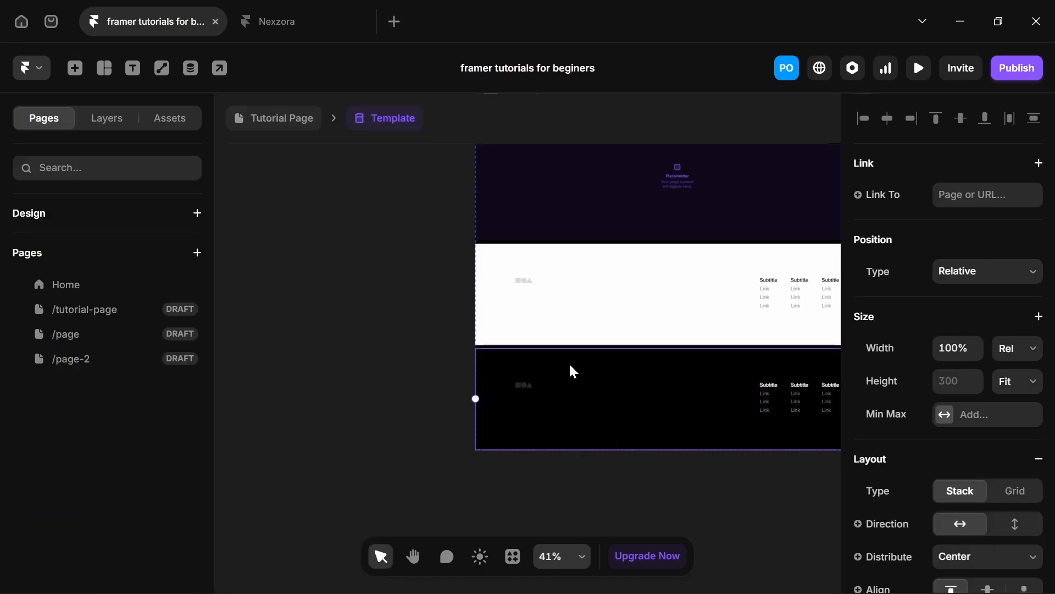
key(Delete)
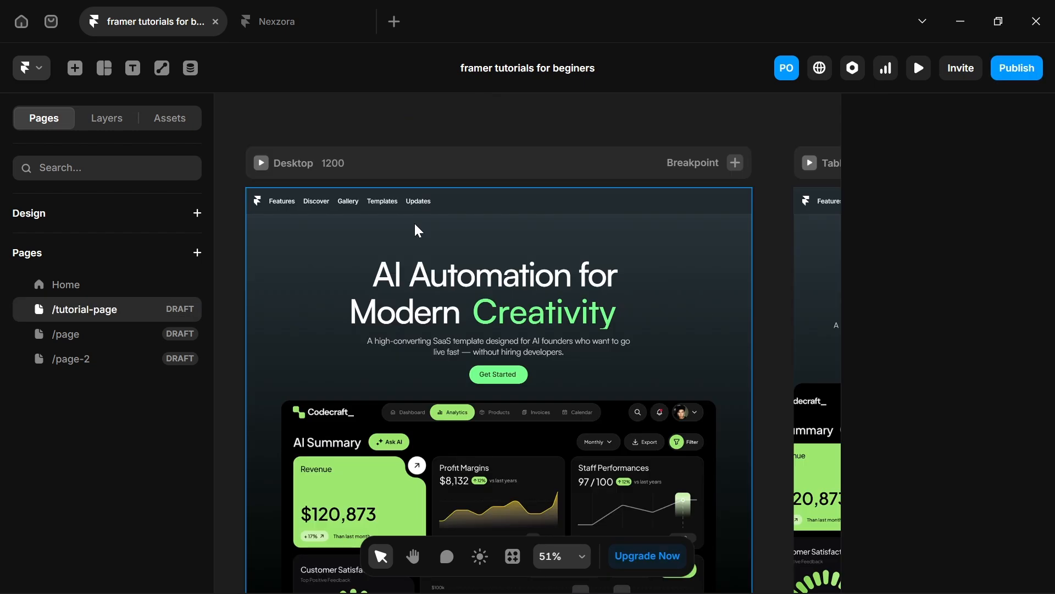
Inspect the shared navigation bar and footer on the tutorial page, then the template setting of its Desktop breakpoint.
scroll(421, 344, down, 10)
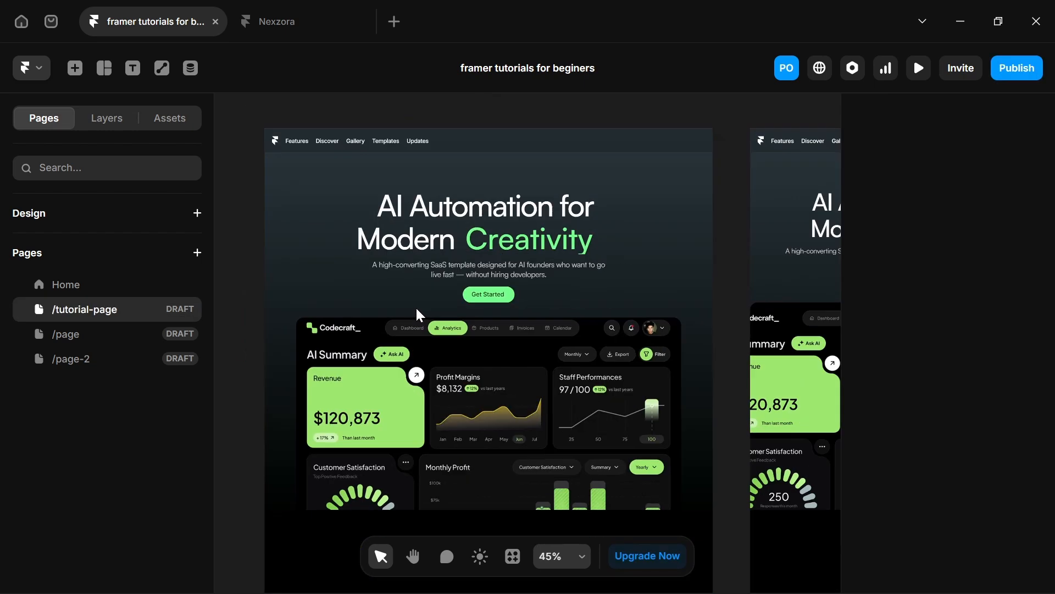
drag(421, 354, 478, 251)
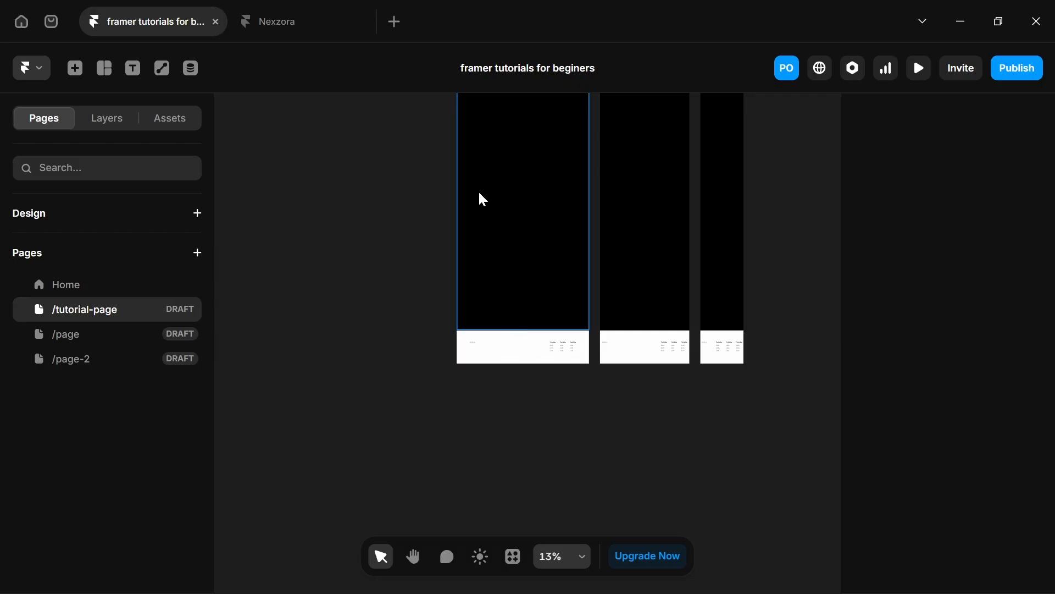
scroll(480, 200, up, 3)
scroll(511, 197, up, 3)
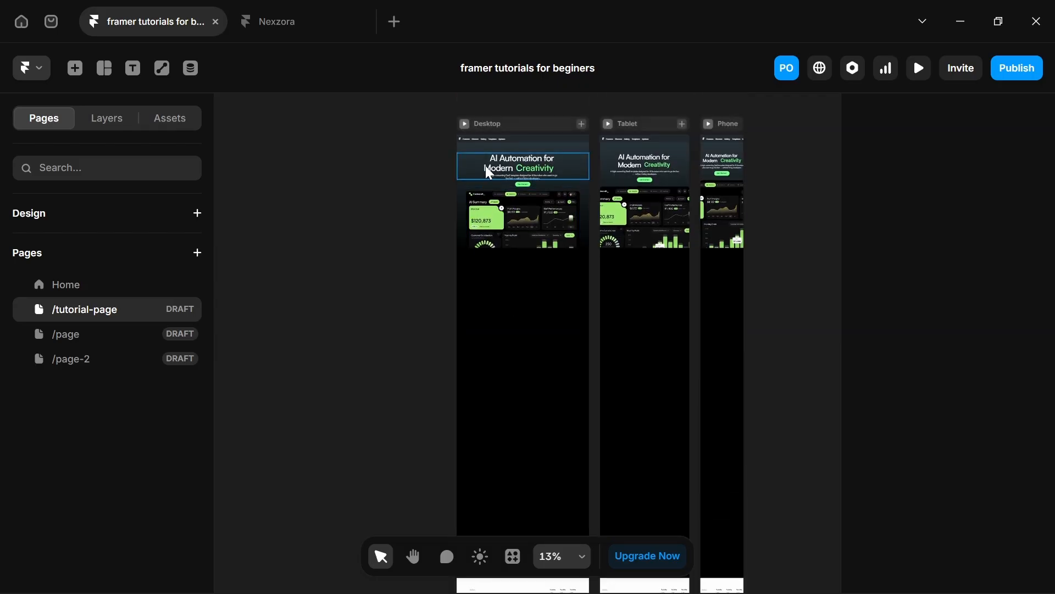
scroll(519, 153, up, 4)
scroll(522, 156, up, 2)
drag(514, 147, 503, 231)
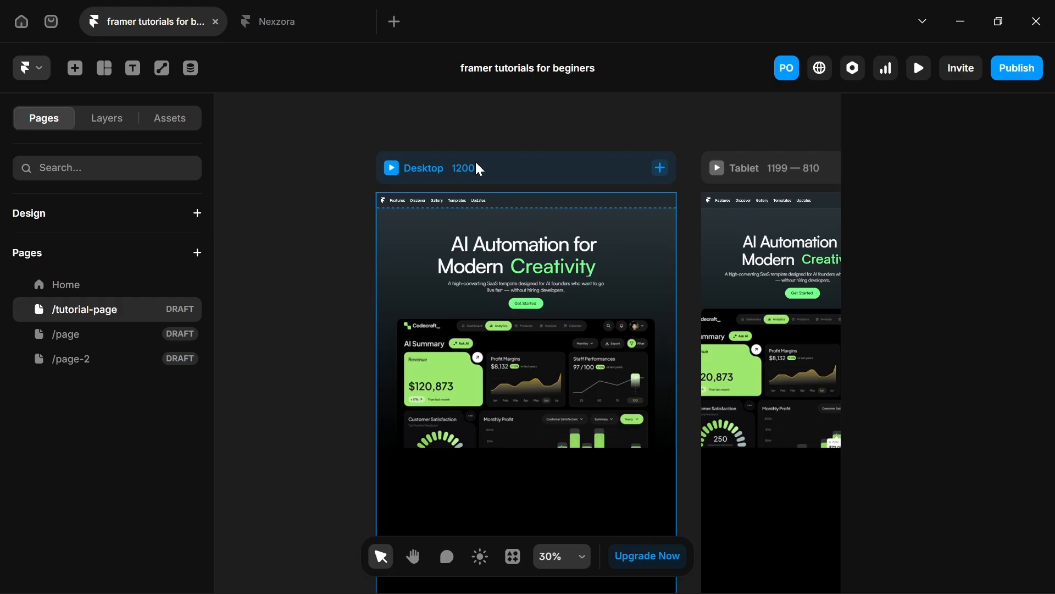
click(476, 163)
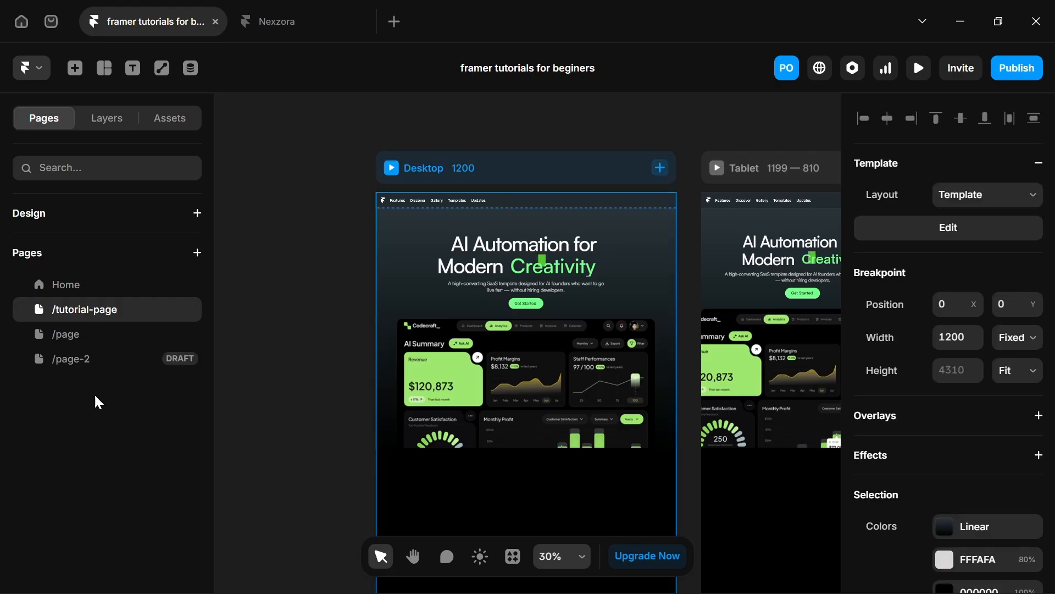
Apply the layout template to the blank pages /page and /page-2.
click(98, 337)
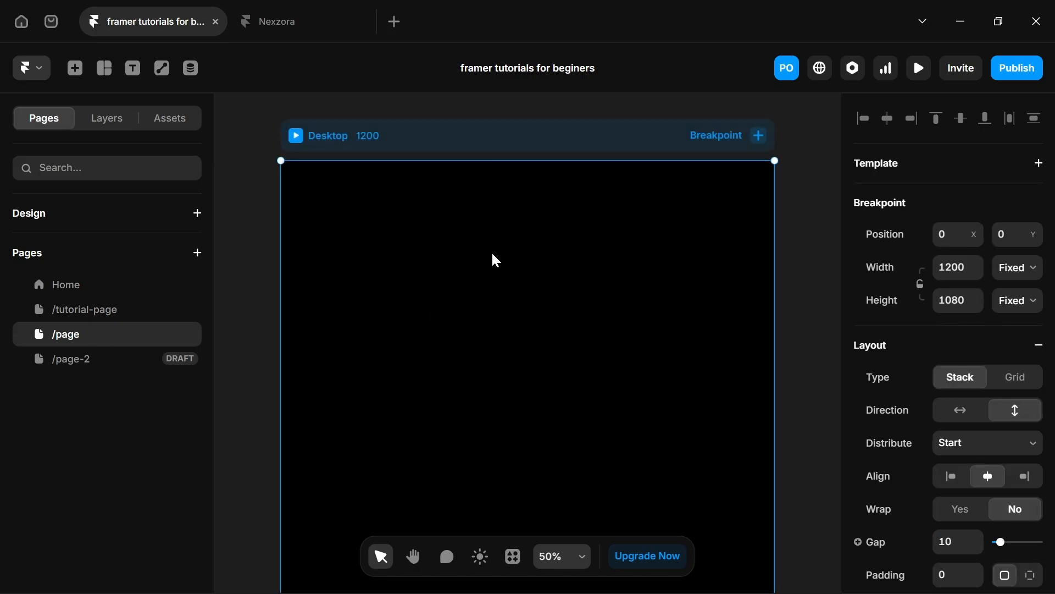
click(881, 173)
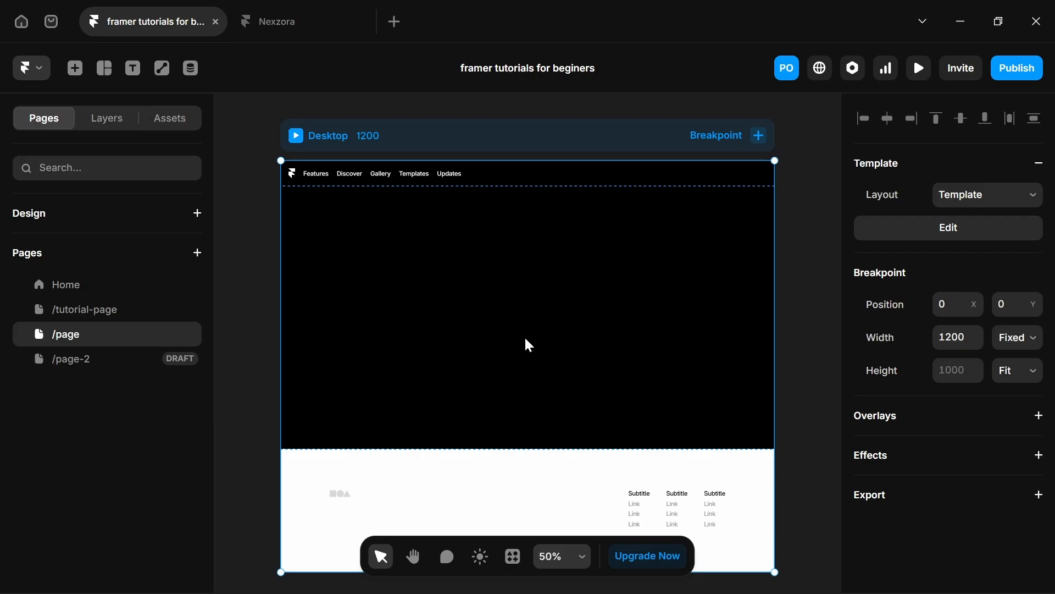
click(73, 366)
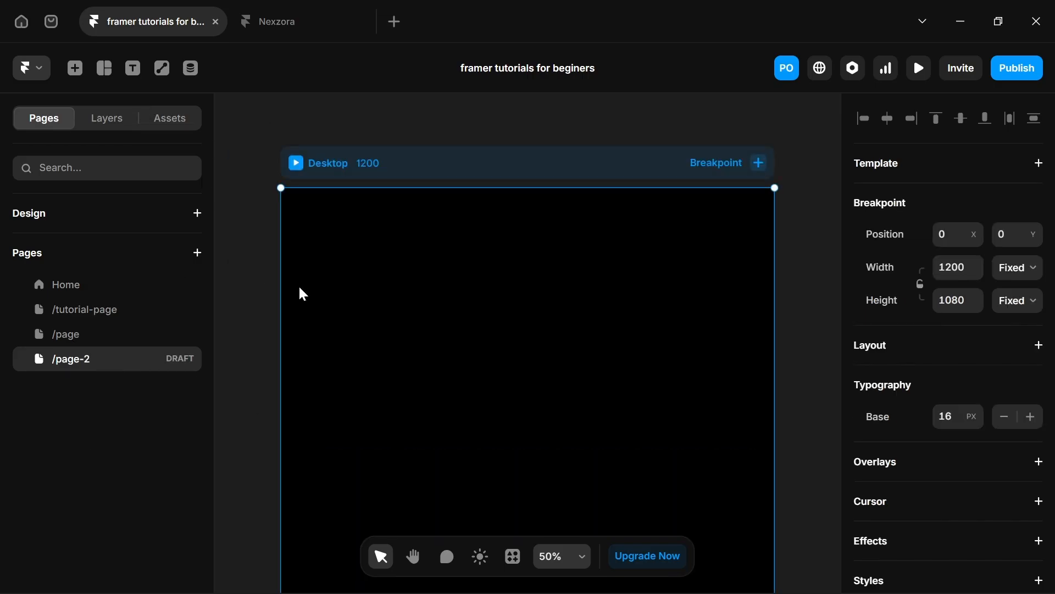
click(934, 168)
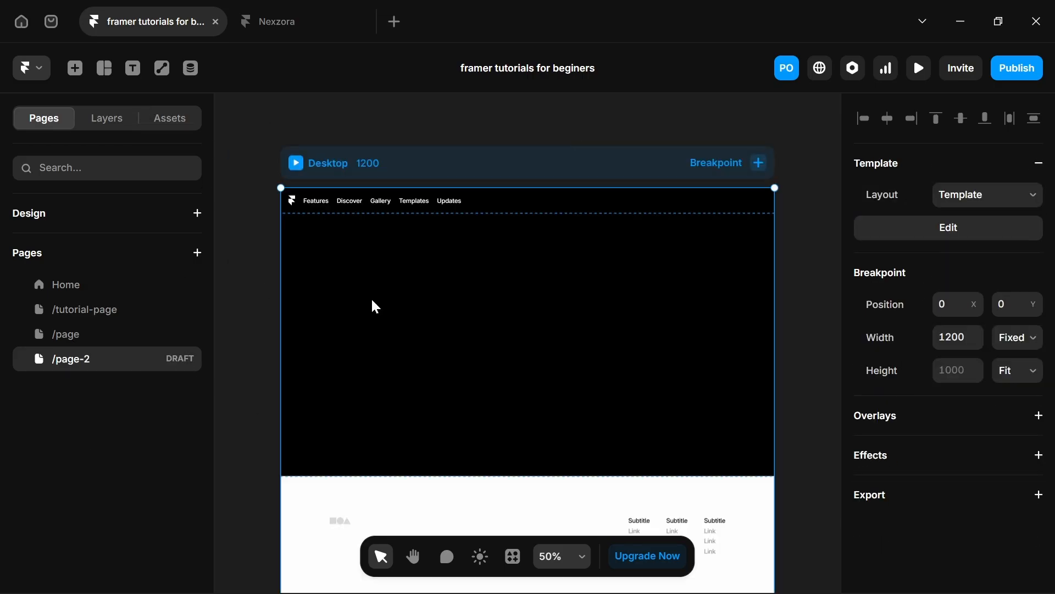
drag(420, 175, 413, 169)
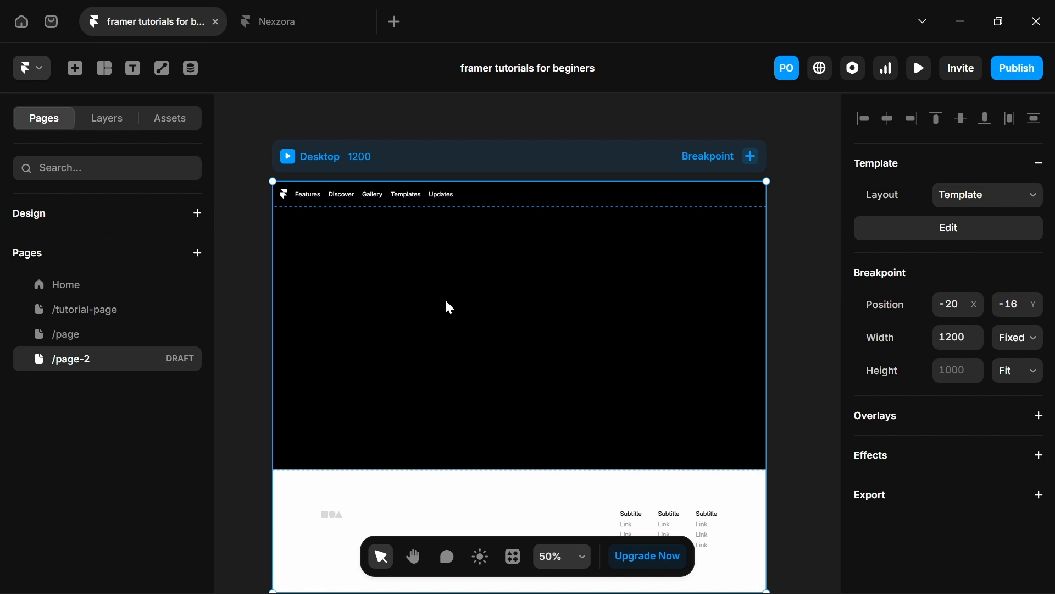
Delete the pages /page and /page-2 from the site.
click(63, 322)
right_click(189, 347)
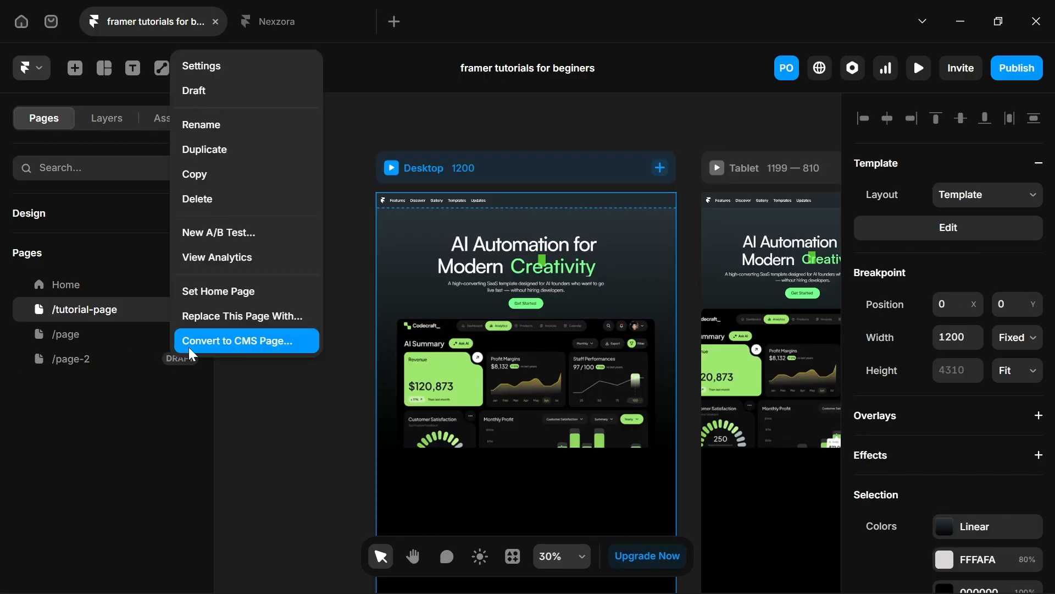
click(236, 200)
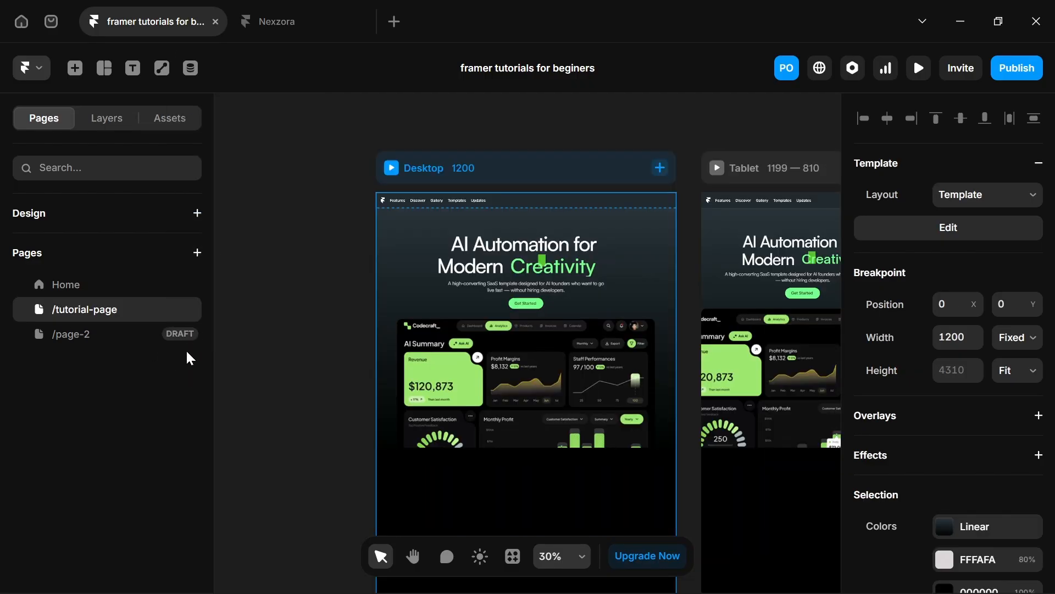
right_click(184, 338)
click(220, 199)
Examine the texts list of the Digital Typewriter component in the hero heading, including the Creativity item's text and color settings.
scroll(406, 256, up, 3)
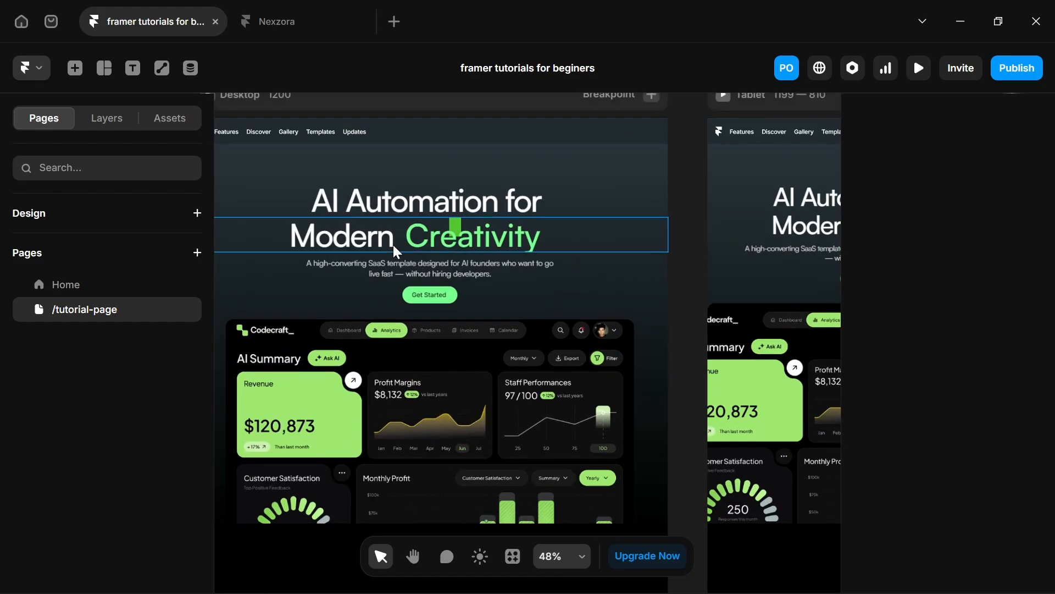
drag(408, 265, 478, 319)
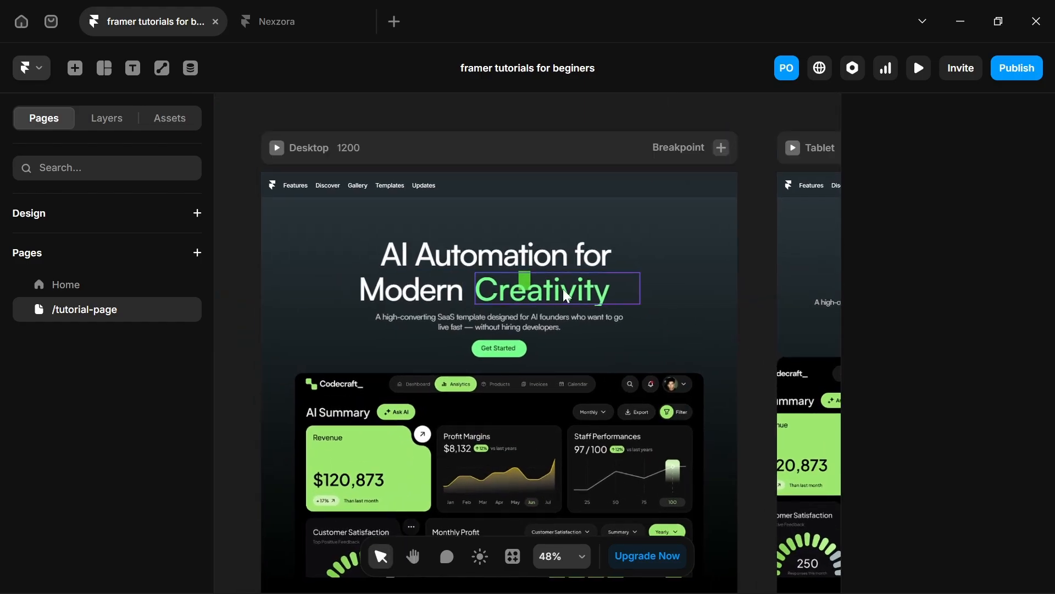
click(565, 291)
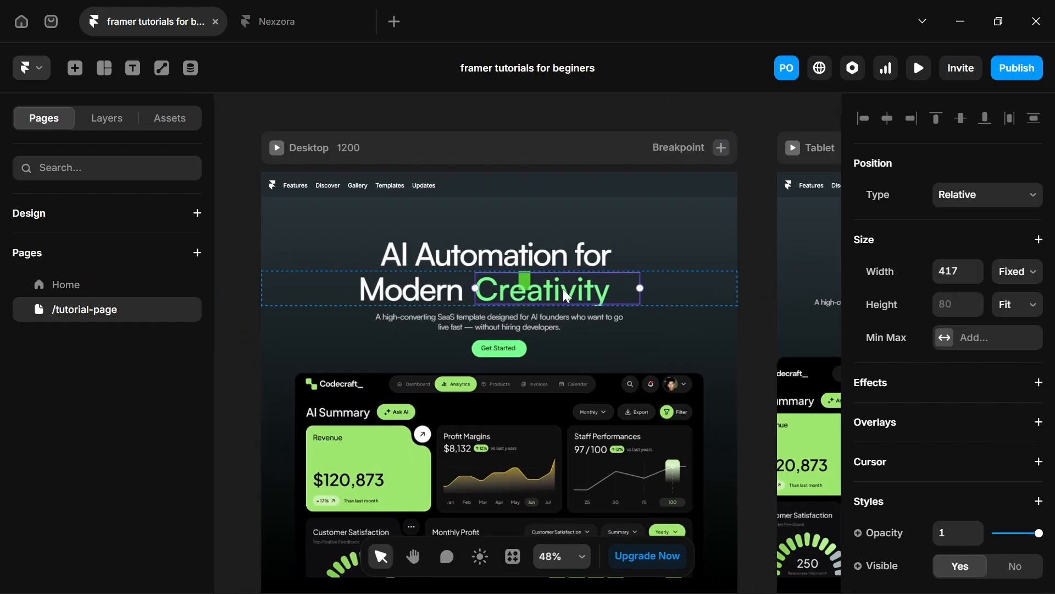
scroll(1000, 445, down, 6)
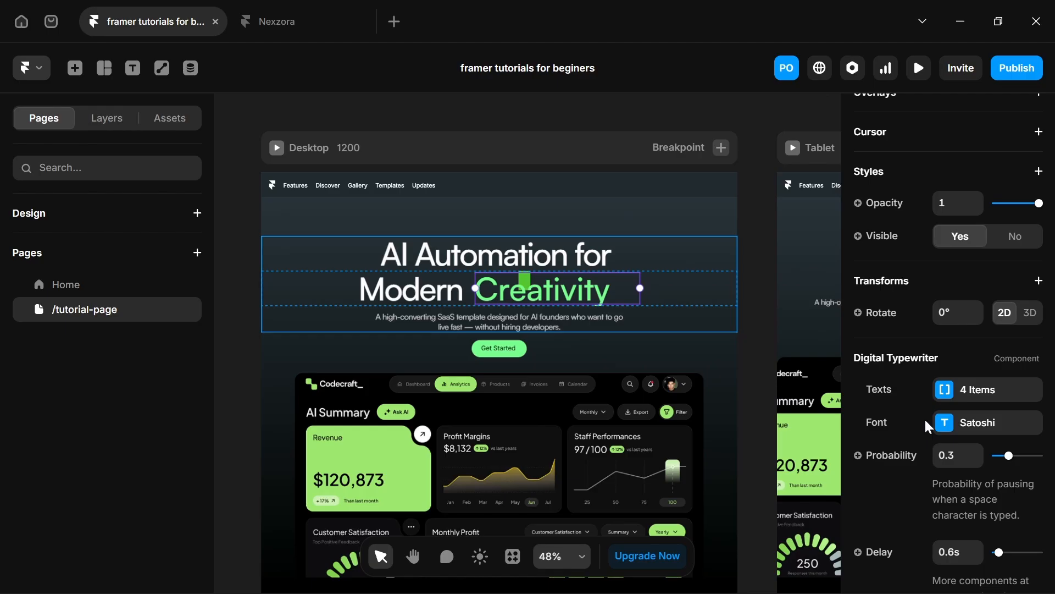
click(941, 389)
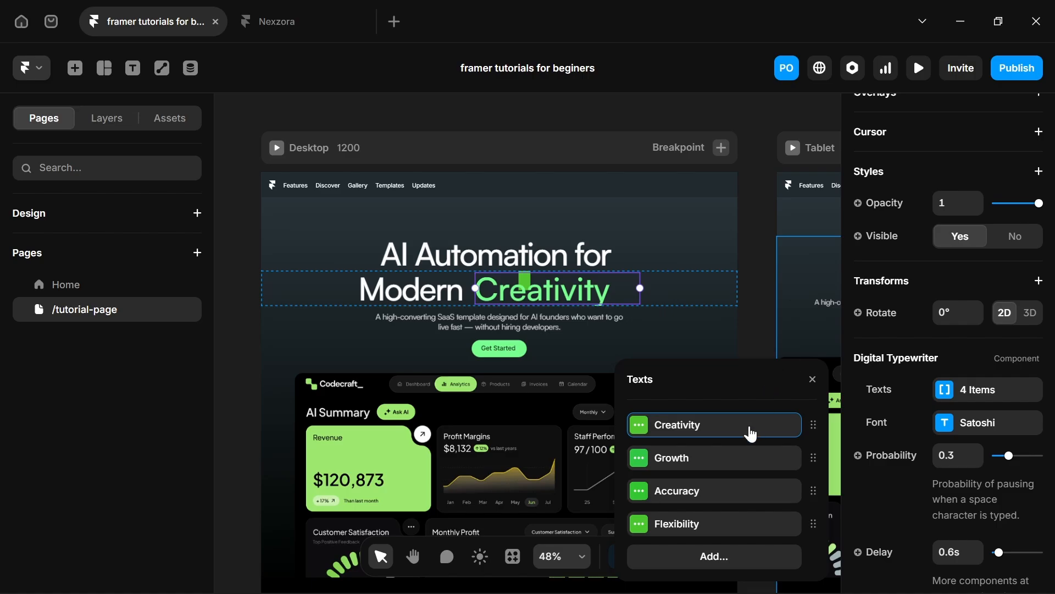
click(736, 424)
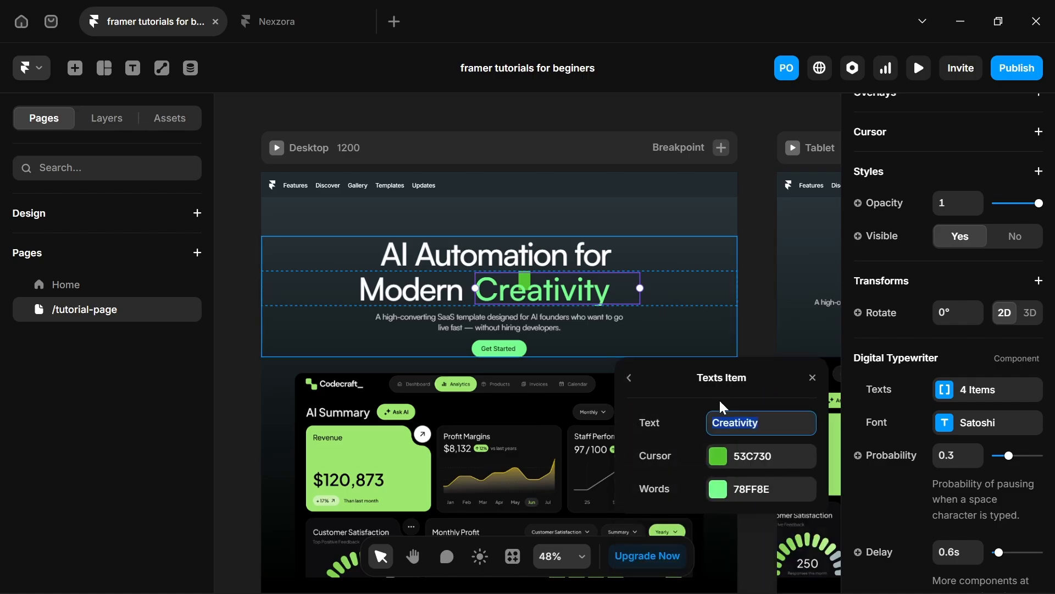
click(630, 377)
click(733, 426)
click(628, 374)
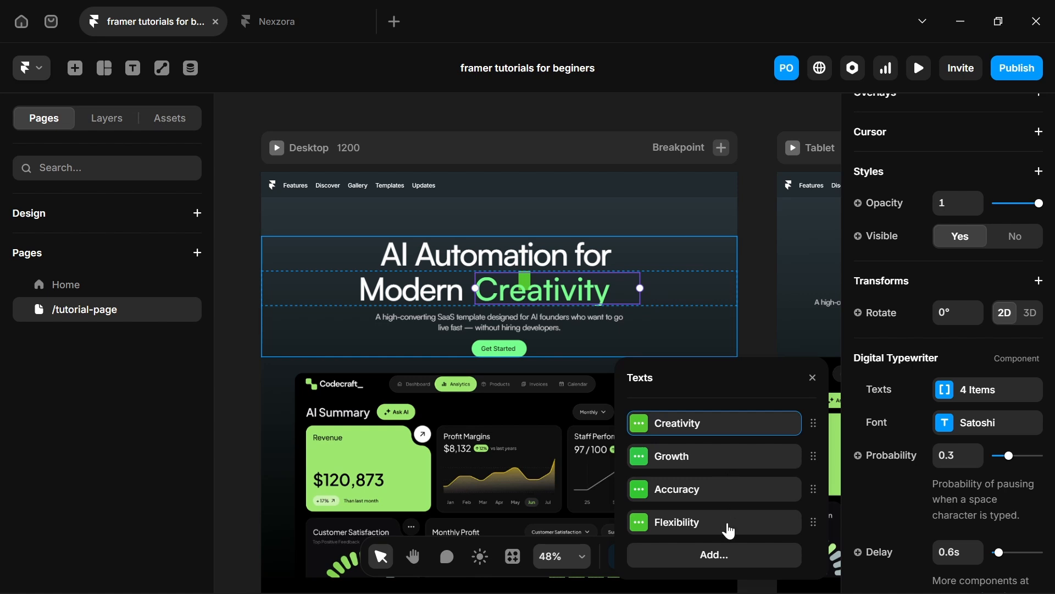
Add a fifth text item to the Digital Typewriter component, leaving its text empty and its colors at the defaults.
click(715, 556)
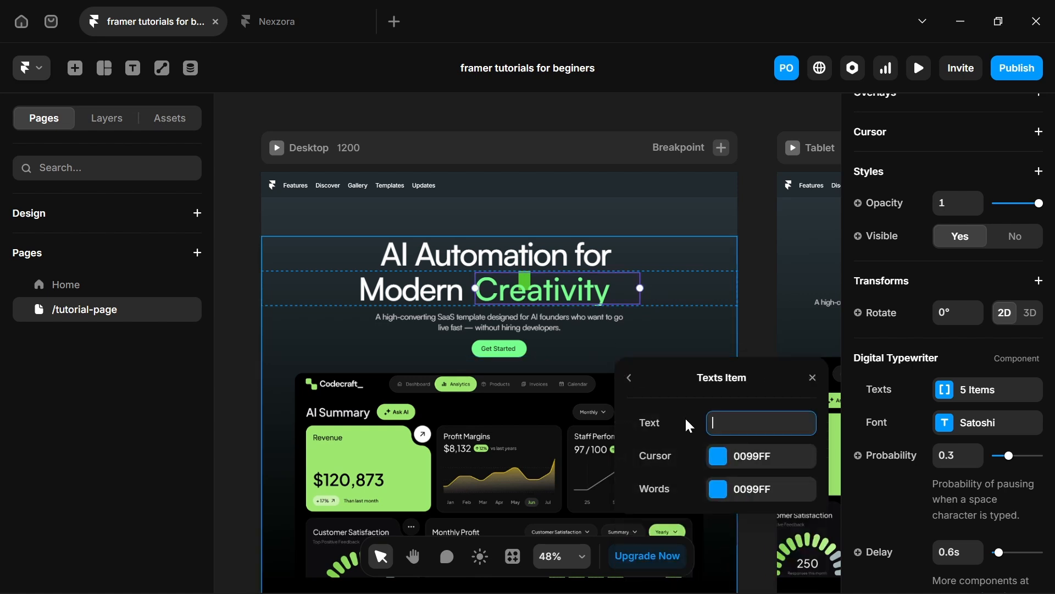
click(630, 379)
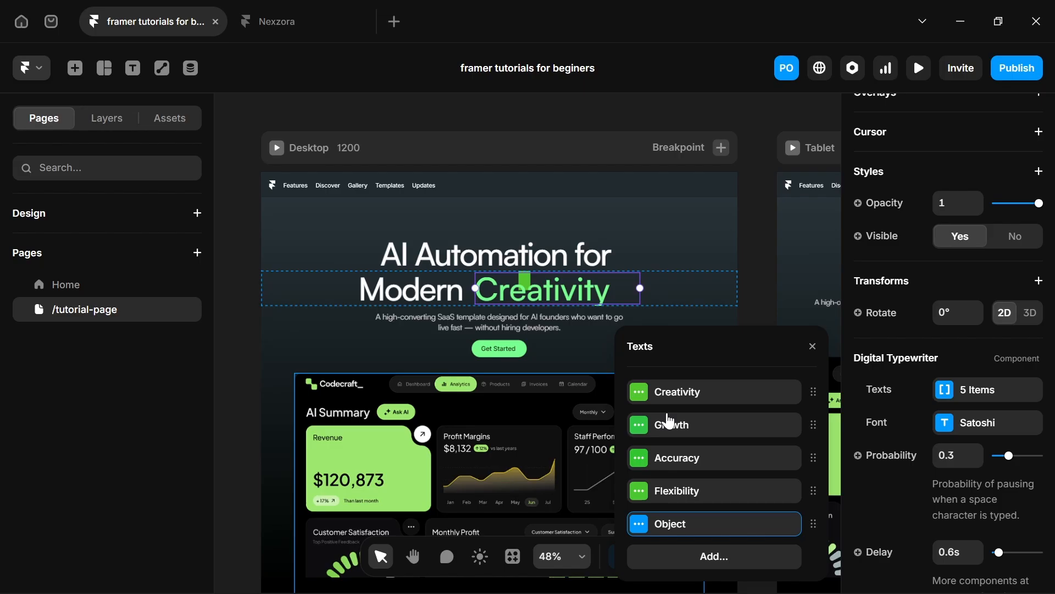
click(325, 307)
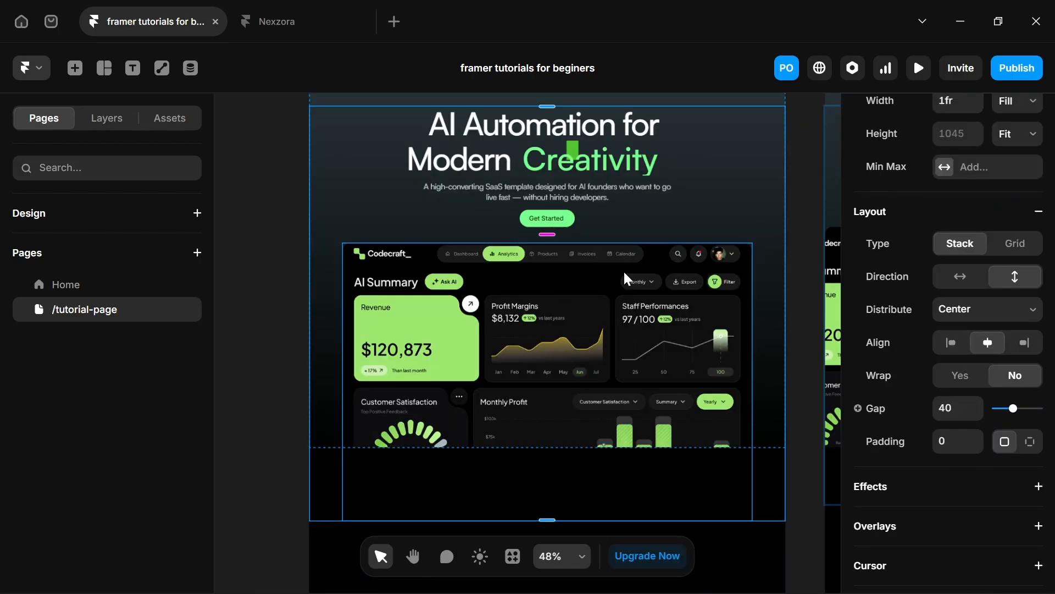
Draw a frame about 1039 by 673 below the hero section in the desktop layout of /tutorial-page.
scroll(411, 402, down, 2)
scroll(441, 492, down, 2)
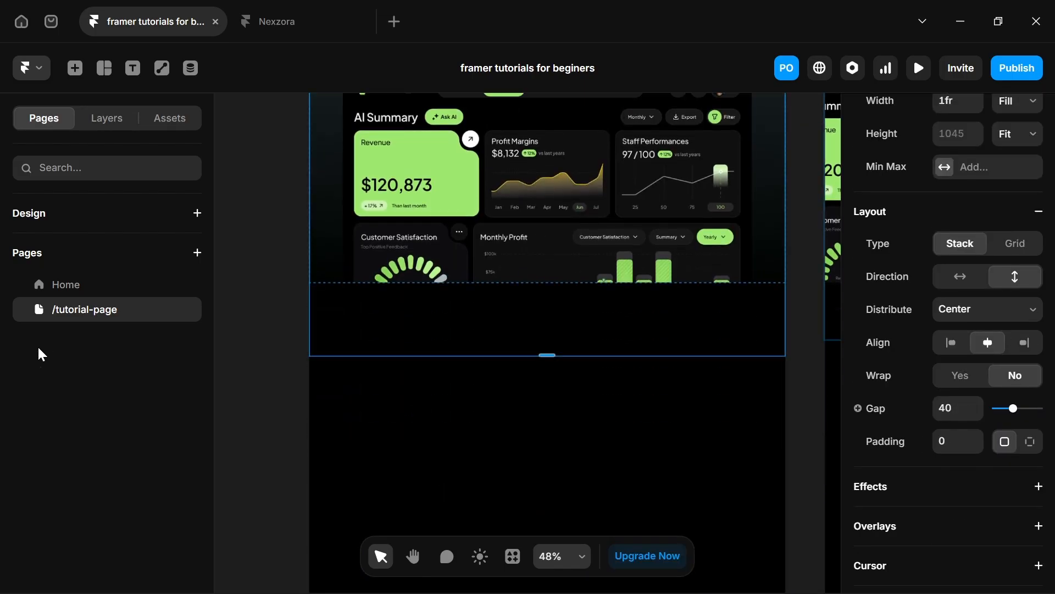
scroll(495, 458, down, 2)
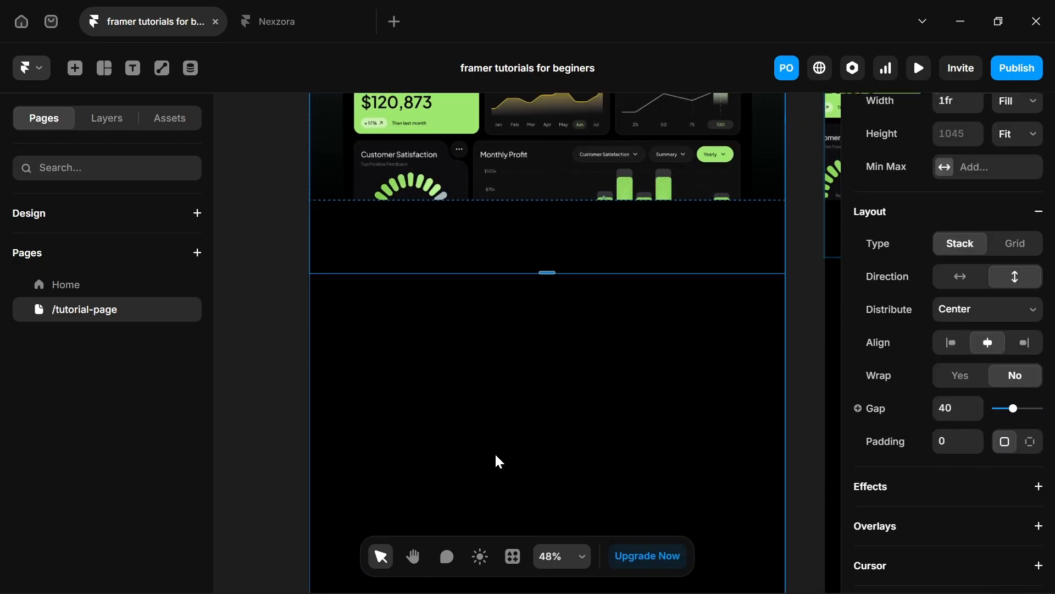
click(58, 290)
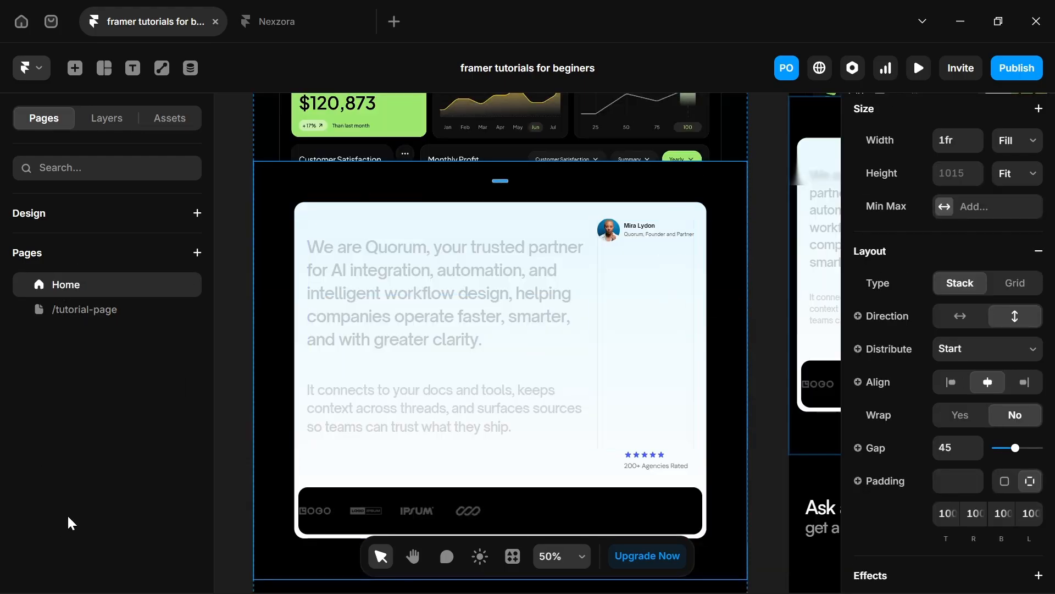
click(97, 317)
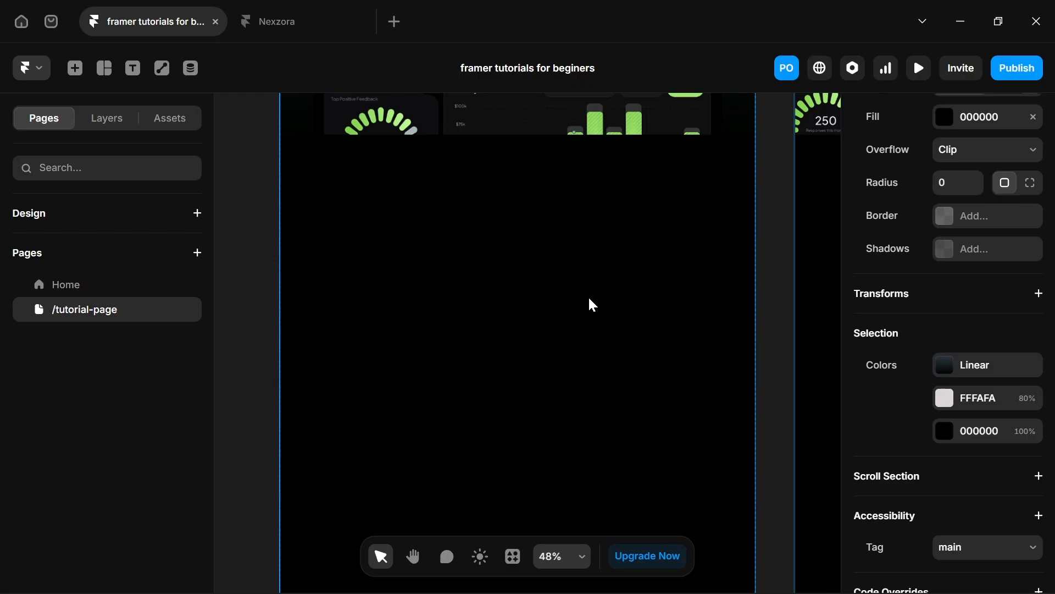
key(f)
drag(299, 181, 749, 432)
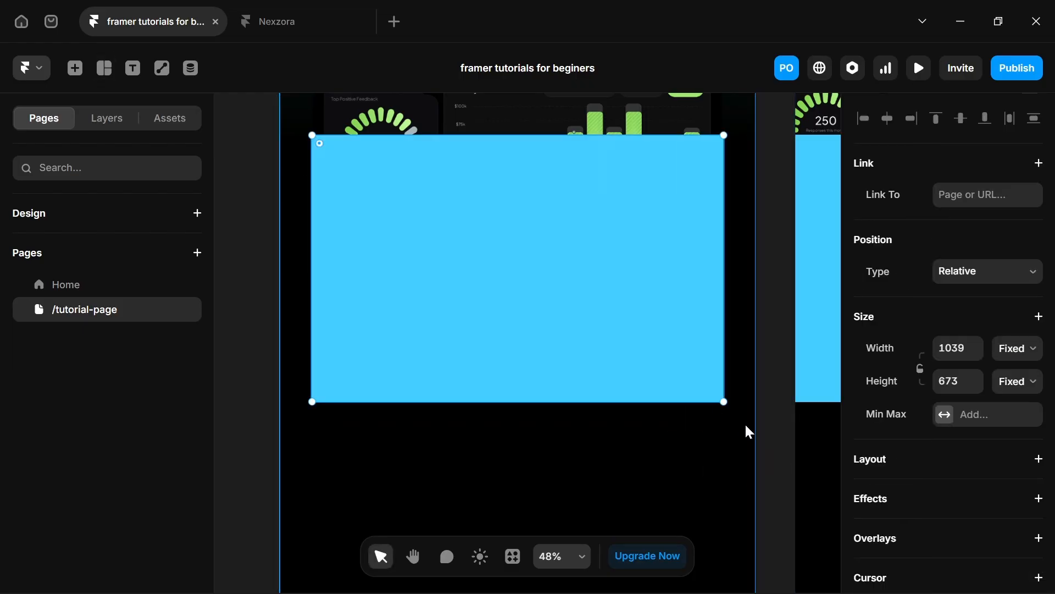
Set the new frame's width to Fill and give it a stack layout with gap 0 and Start distribution.
click(1015, 354)
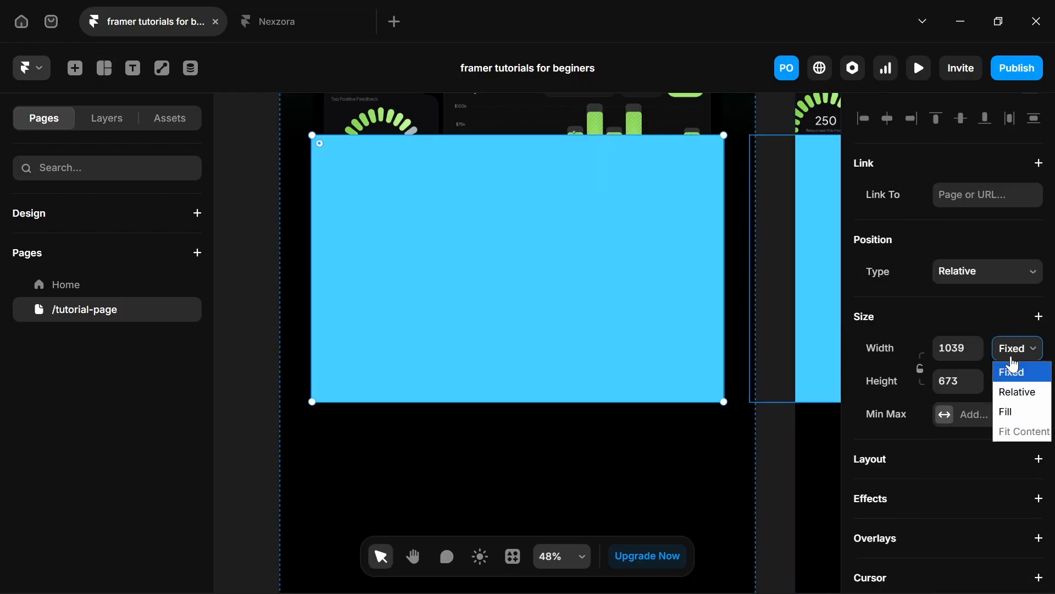
click(1010, 409)
click(949, 459)
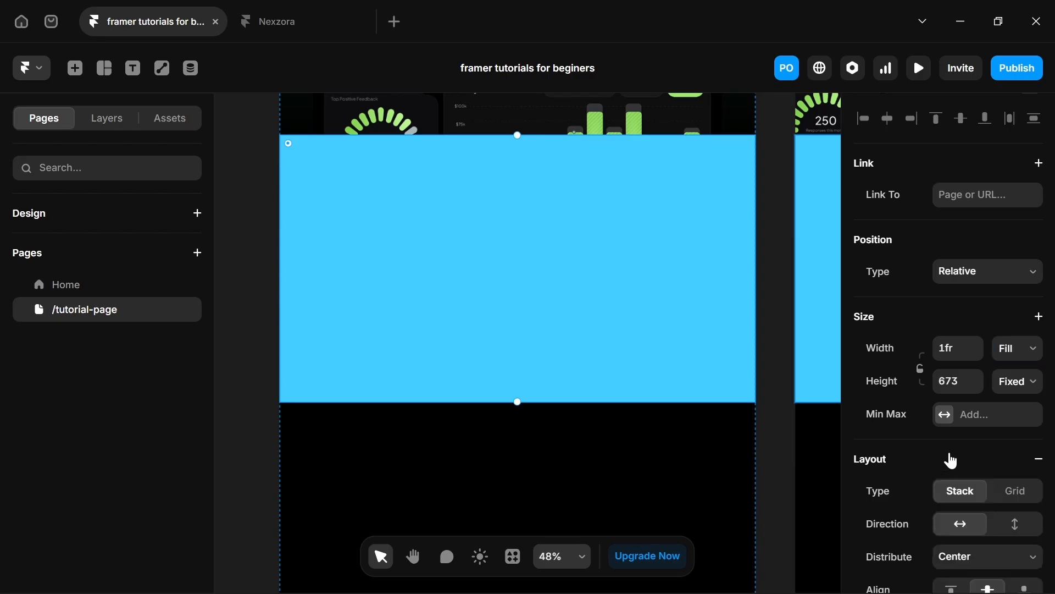
scroll(1013, 495, down, 5)
drag(1002, 408, 987, 409)
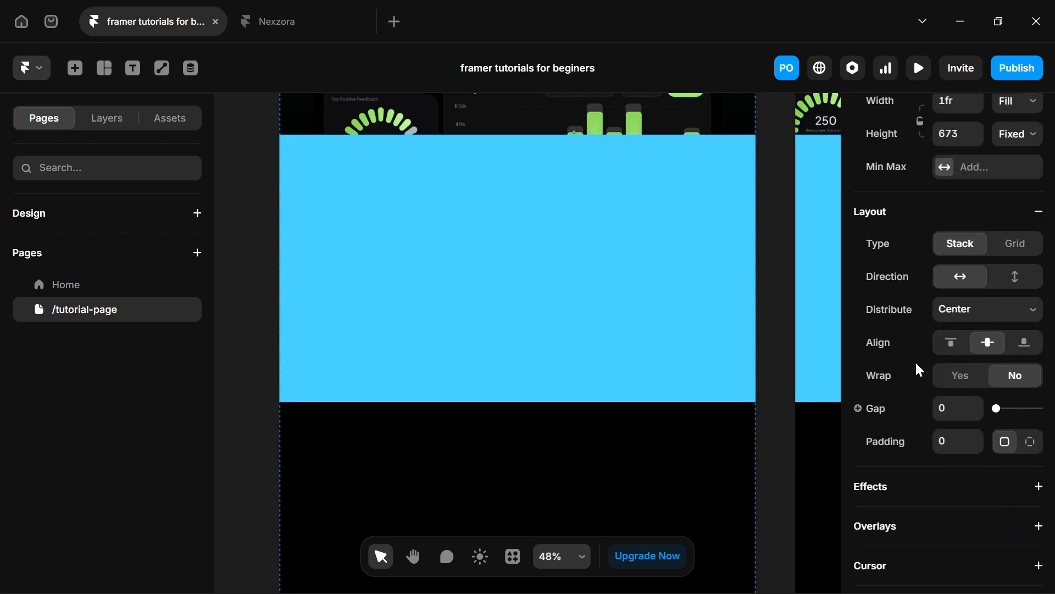
click(995, 321)
click(954, 331)
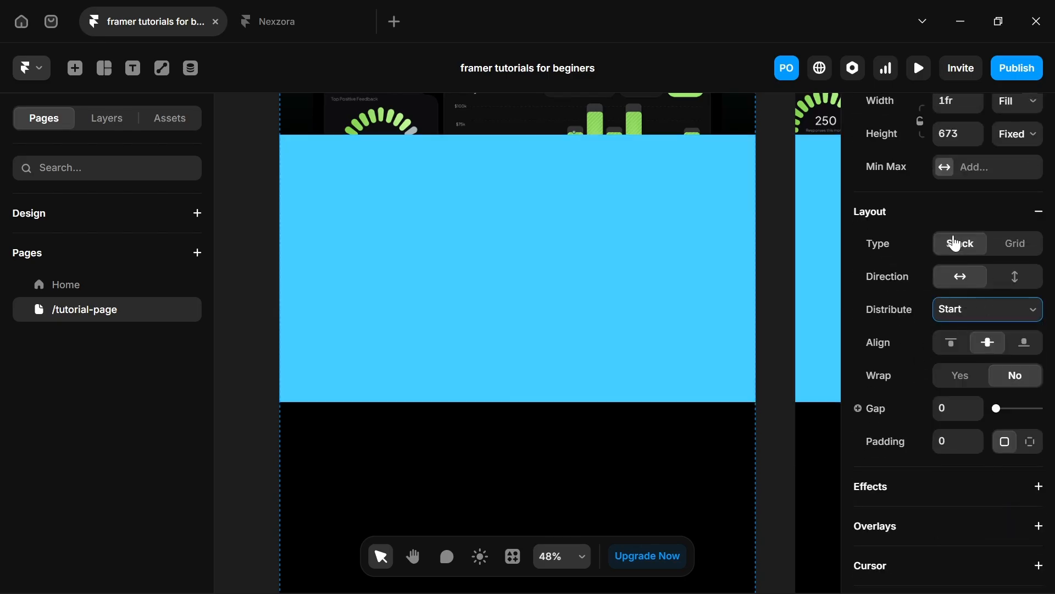
Increase the height of the new section stack and remove its blue fill.
scroll(1008, 283, up, 5)
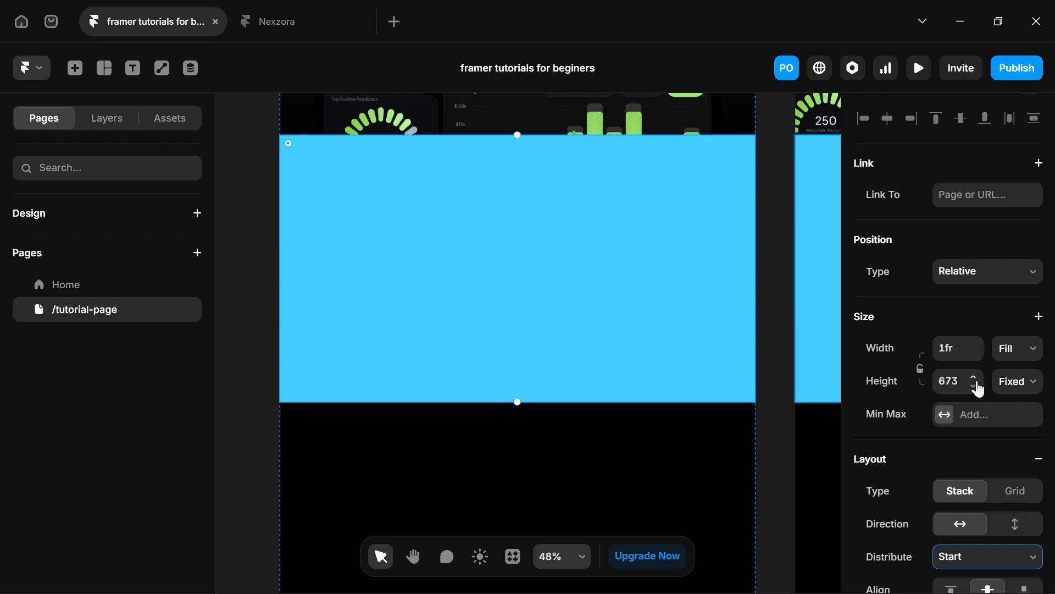
drag(976, 378, 947, 242)
scroll(1007, 564, down, 12)
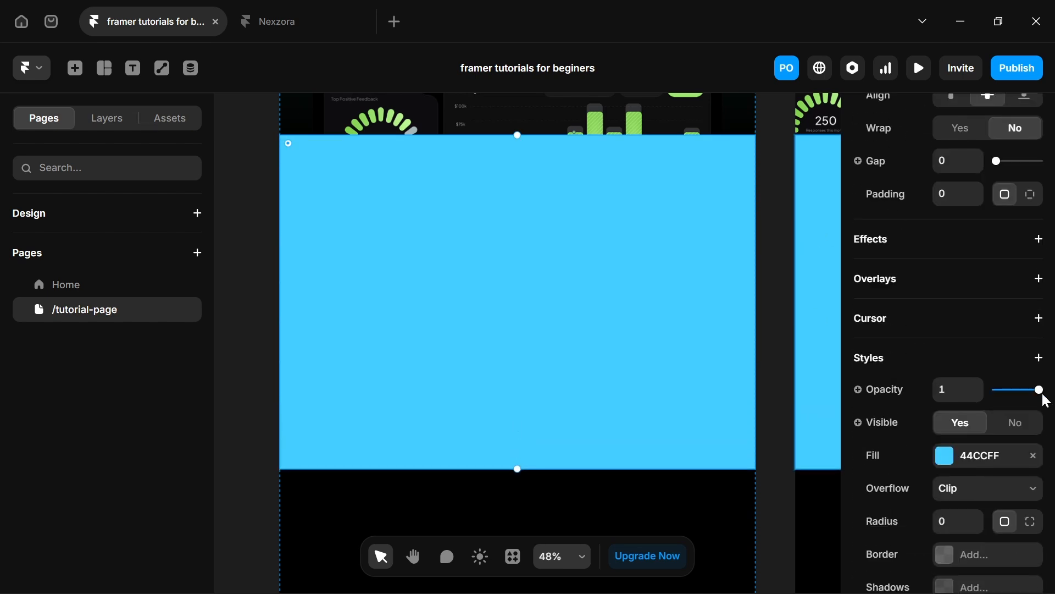
click(1025, 227)
Draw an inner frame about 835 by 652 inside the section stack and set the stack's distribution to Center.
key(f)
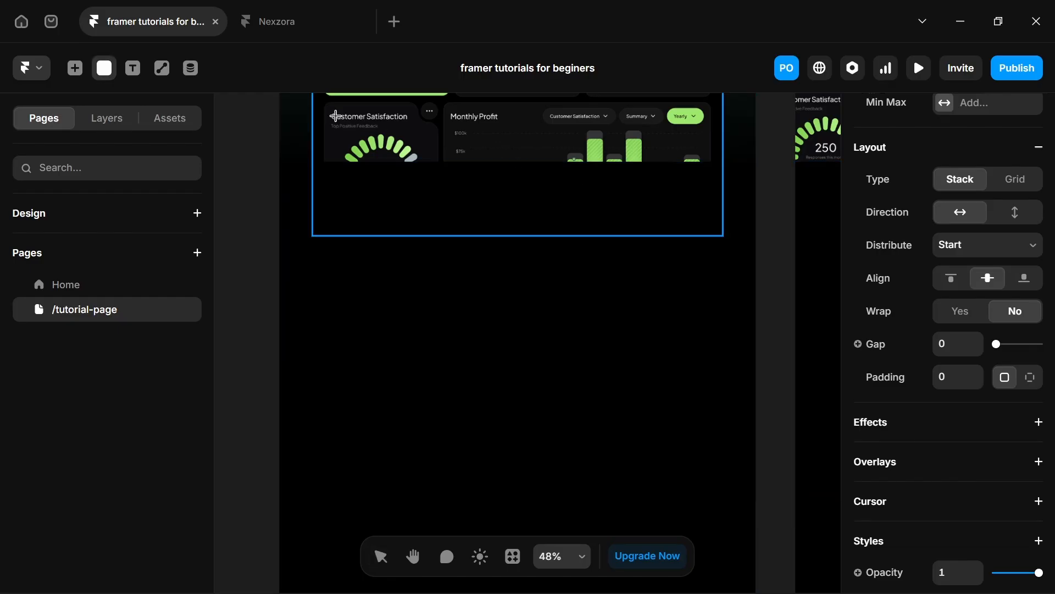
drag(321, 204, 655, 463)
click(684, 361)
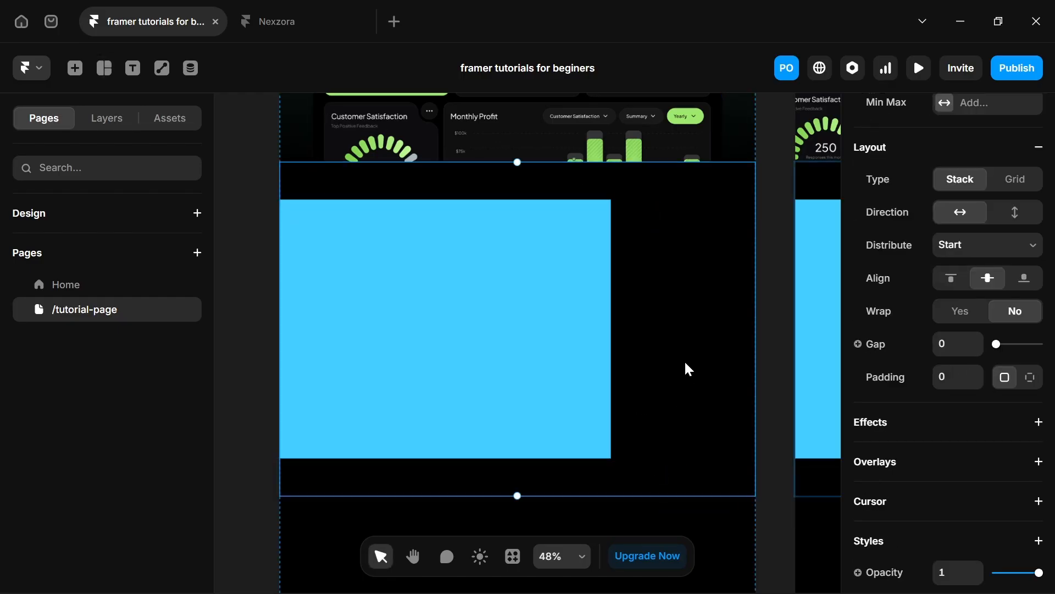
click(987, 245)
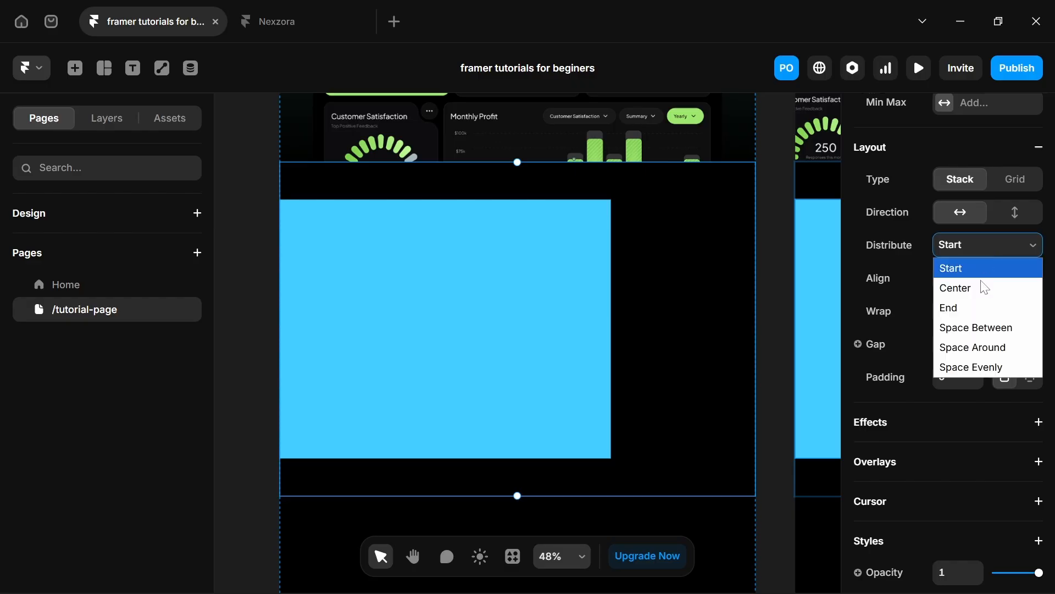
click(985, 291)
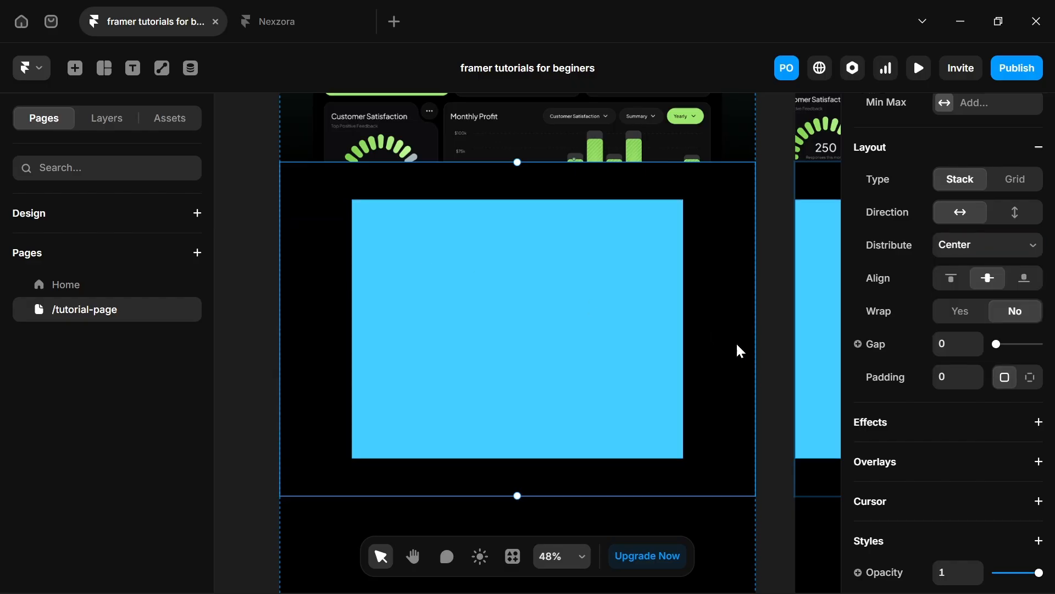
Set the inner frame's width and height to Fill.
click(619, 311)
click(1014, 354)
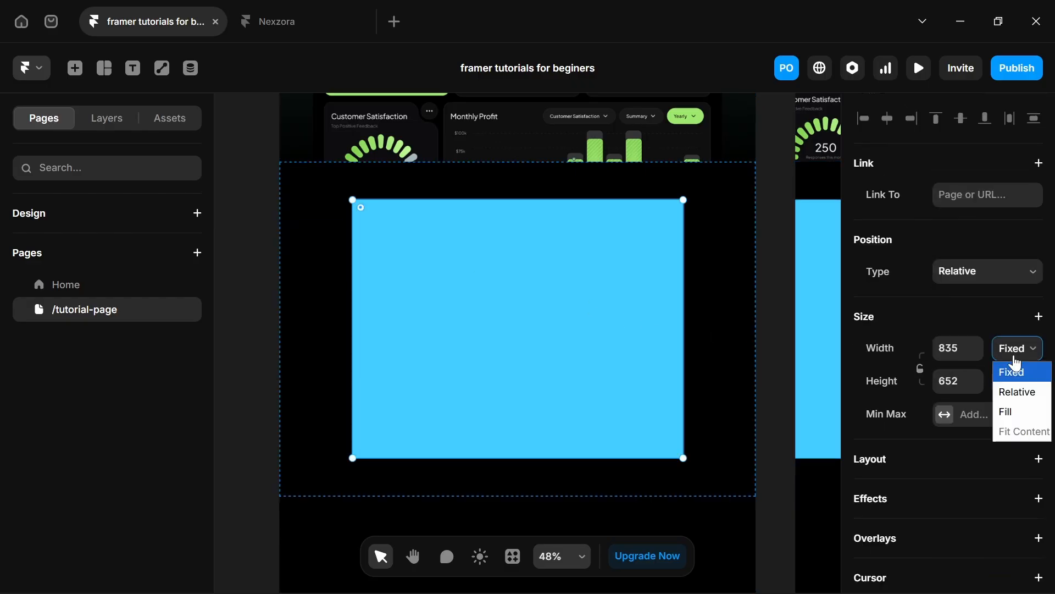
click(1012, 391)
click(1017, 354)
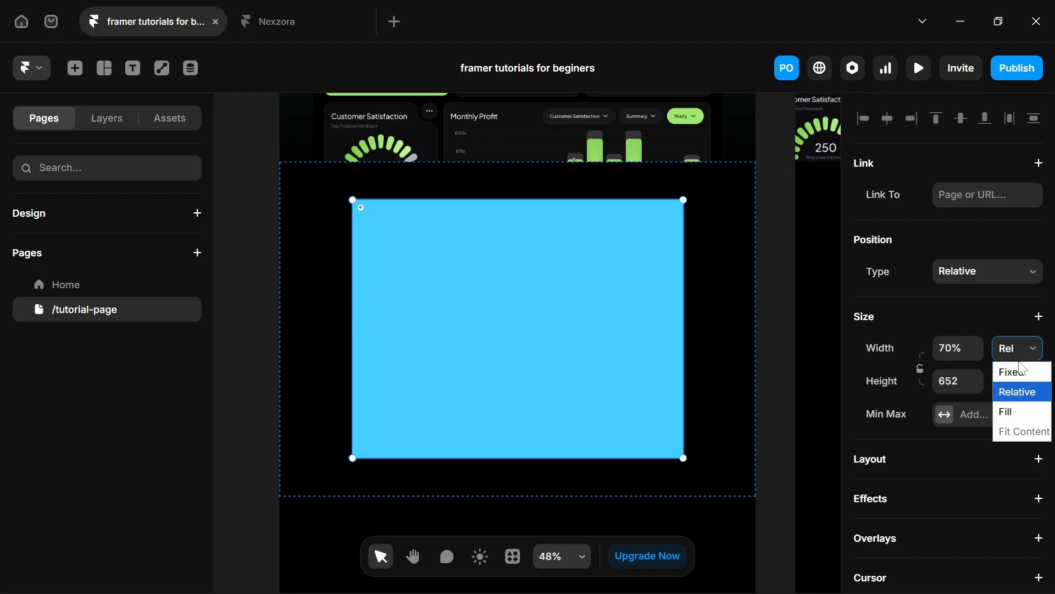
click(1014, 410)
click(1035, 386)
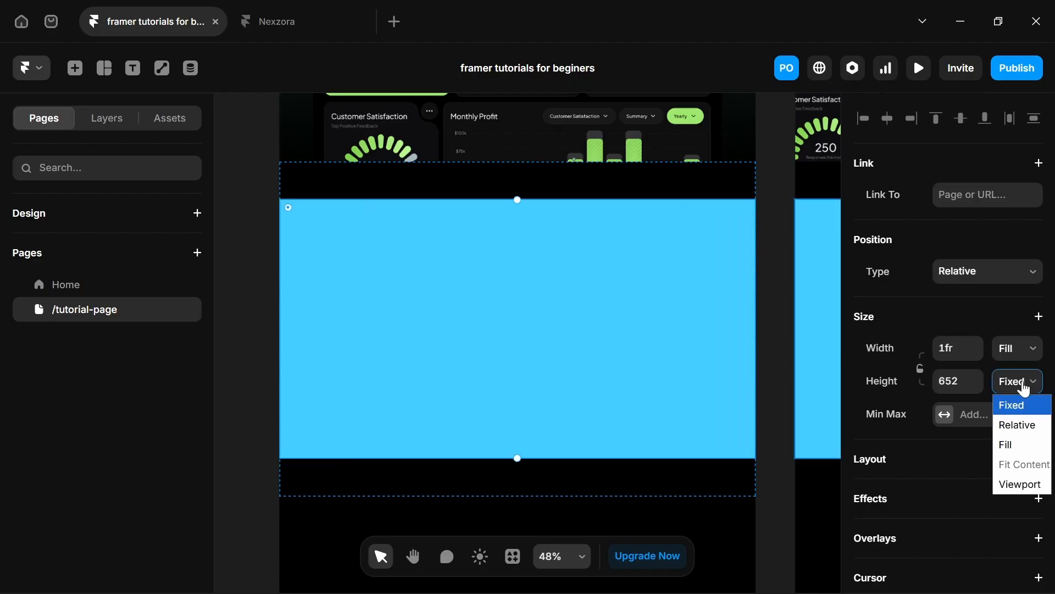
click(1017, 443)
Add a stack layout to the inner frame and change its fill to white (FFFFFF).
click(419, 307)
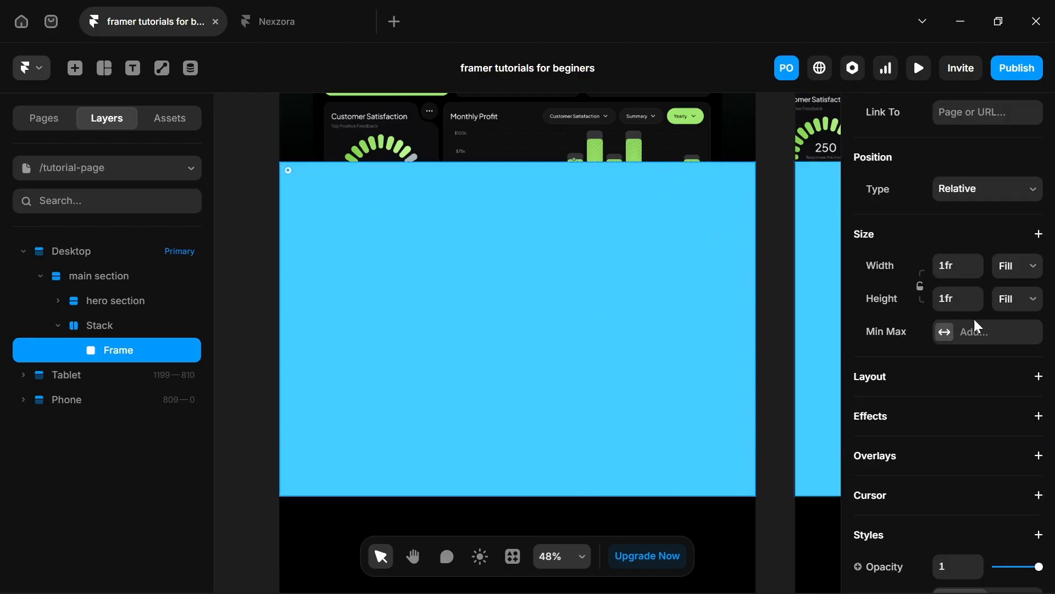
click(951, 376)
scroll(929, 308, down, 5)
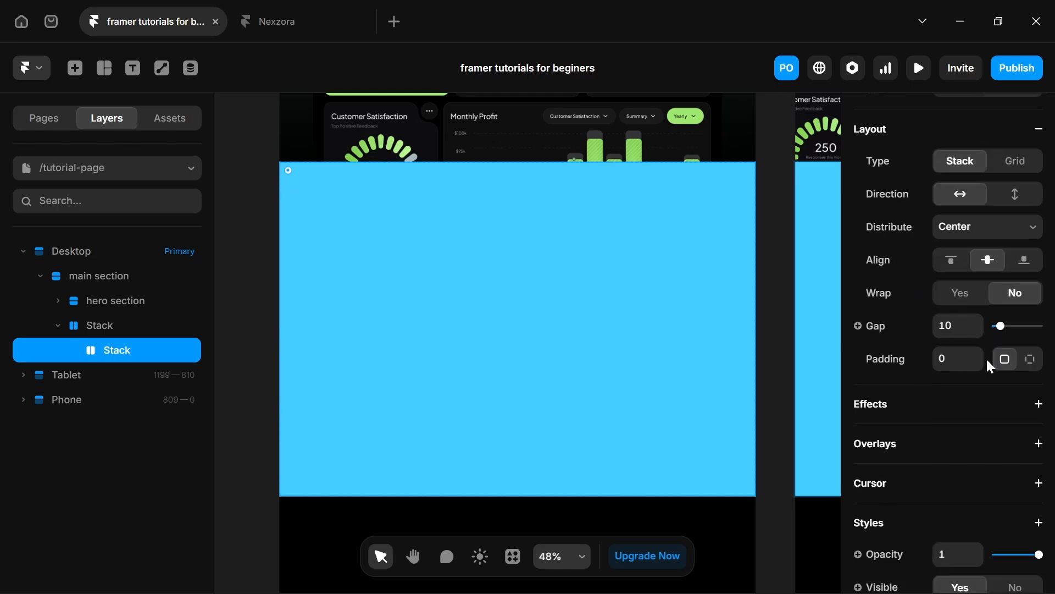
scroll(987, 460, down, 5)
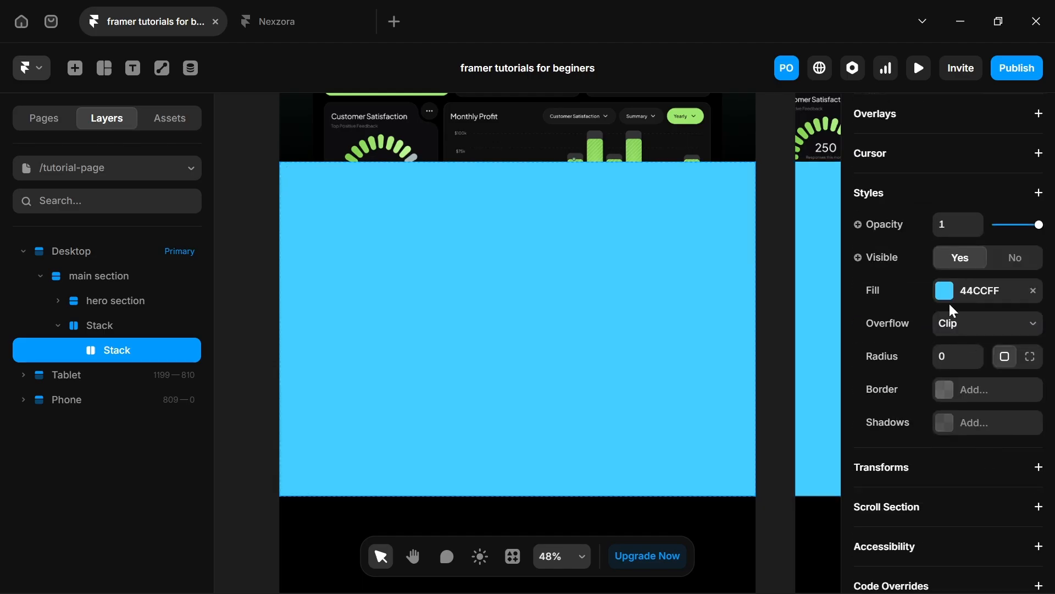
click(968, 290)
drag(737, 264, 630, 186)
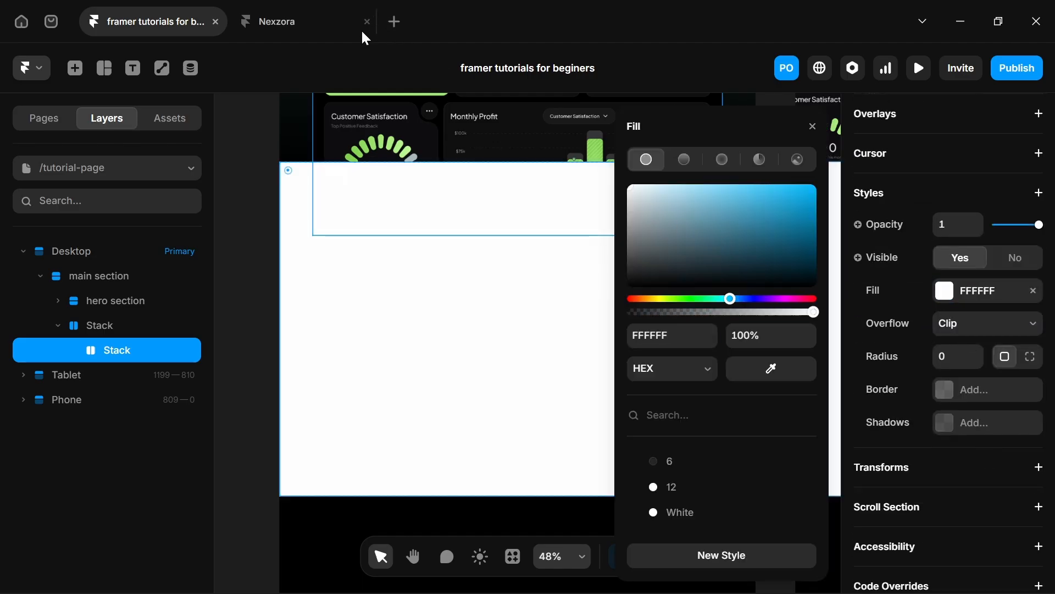
Set the outer section stack's padding to 120 top, 80 right and 80 left, and add bottom padding.
click(487, 306)
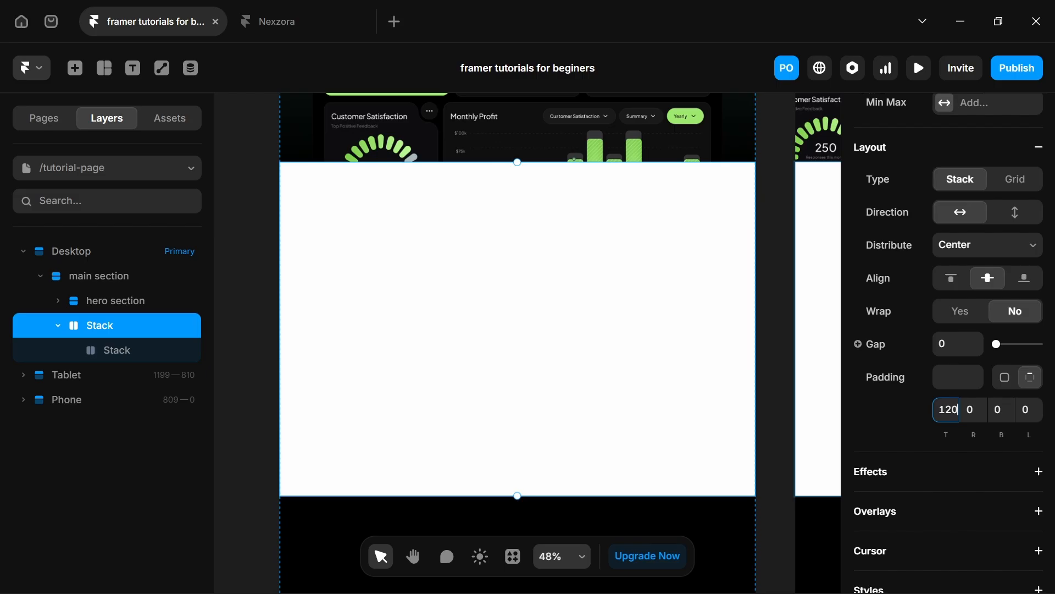
key(Tab)
text(8)
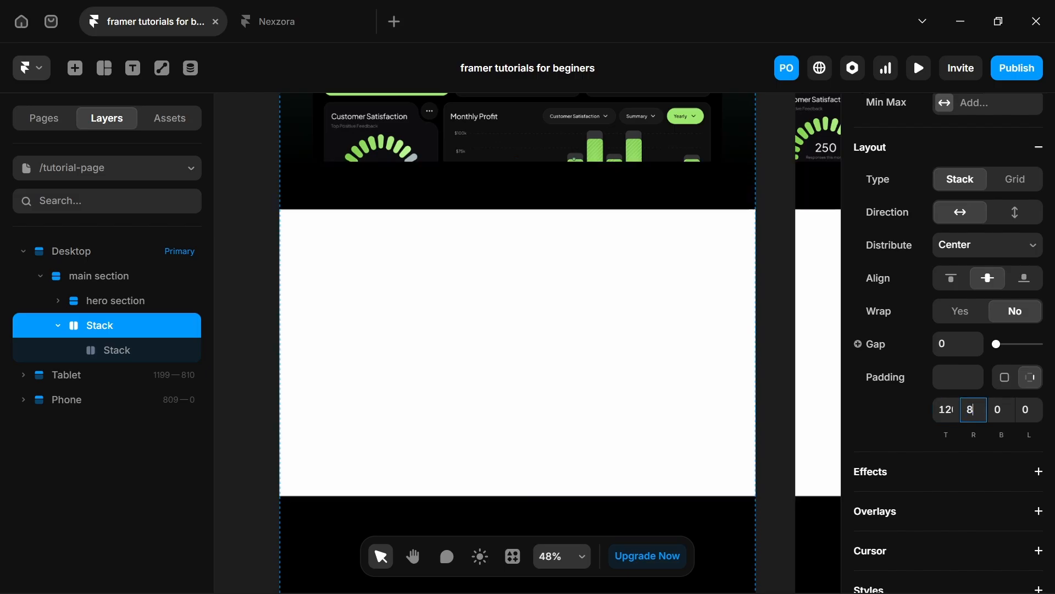
text(0)
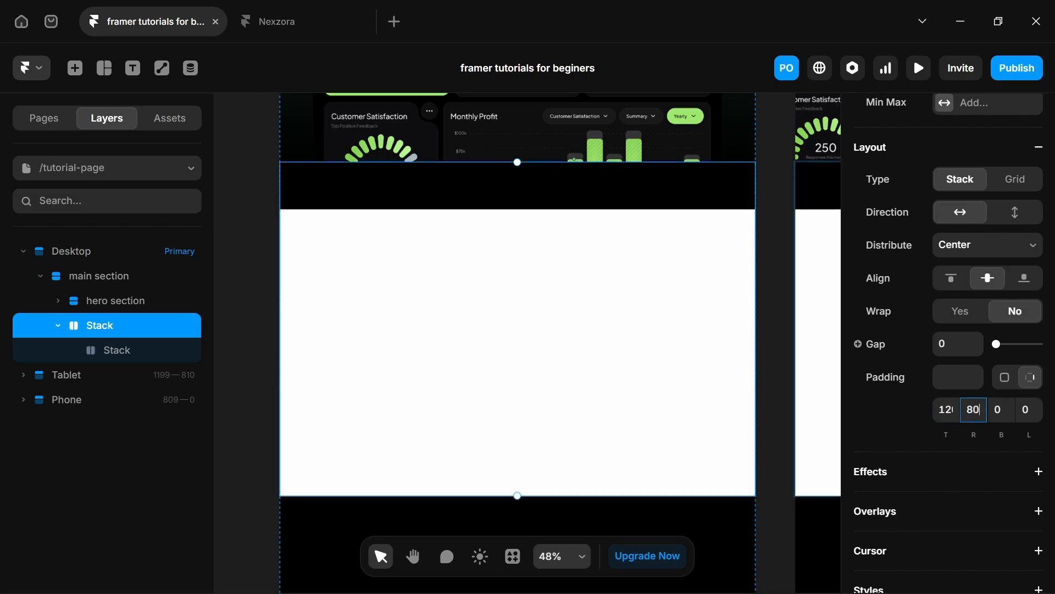
key(Tab)
key(Tab)
text(80)
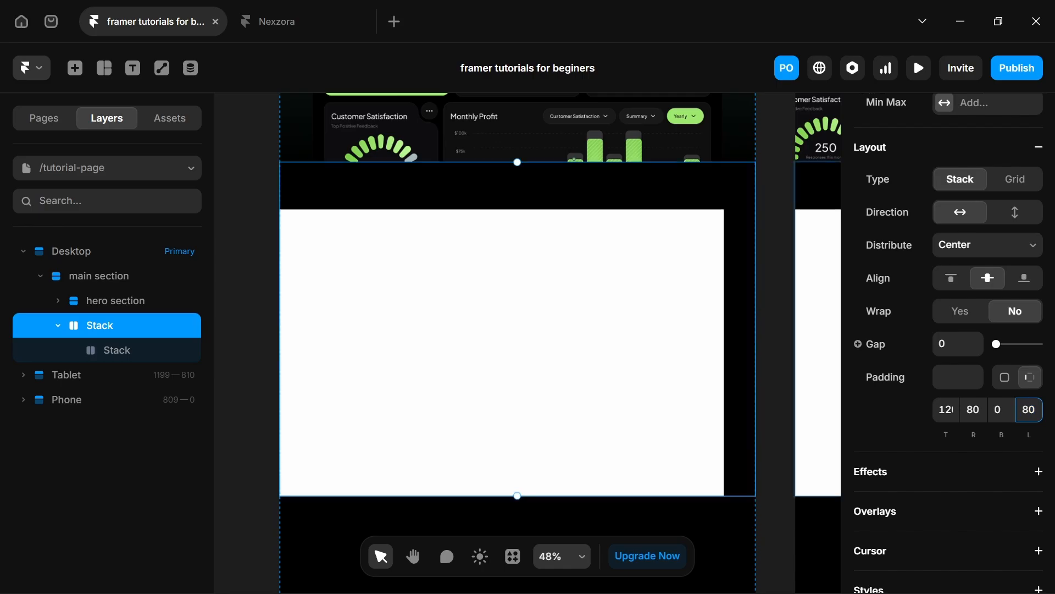
key(shift+Tab)
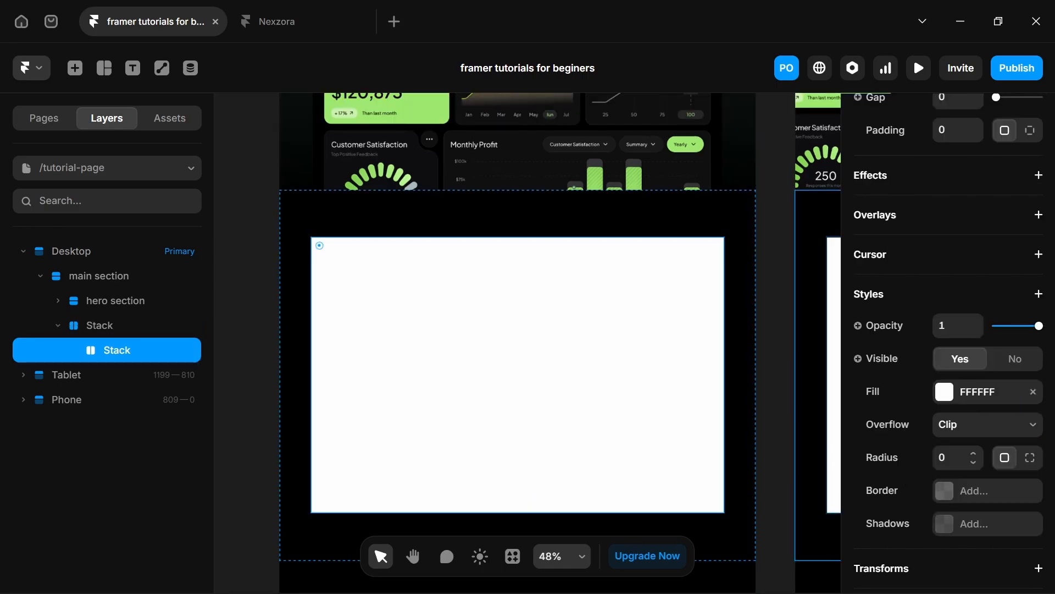
Set the corner radius of the white inner stack to 20.
click(946, 457)
text(20)
key(Return)
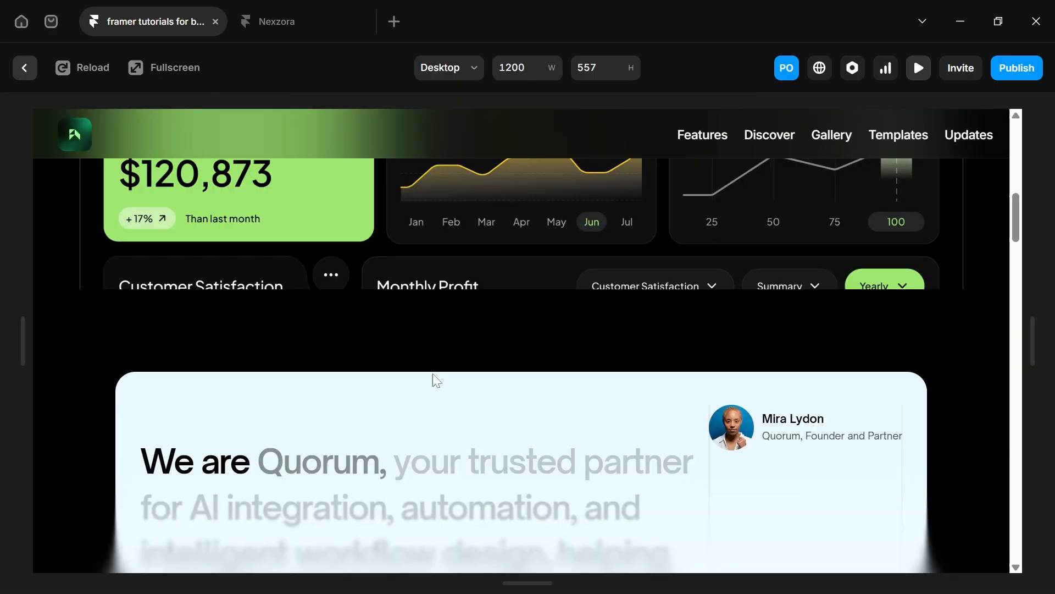
Examine the word-by-word scroll reveal of both paragraphs in the rounded intro card in the Home page preview.
scroll(432, 374, down, 3)
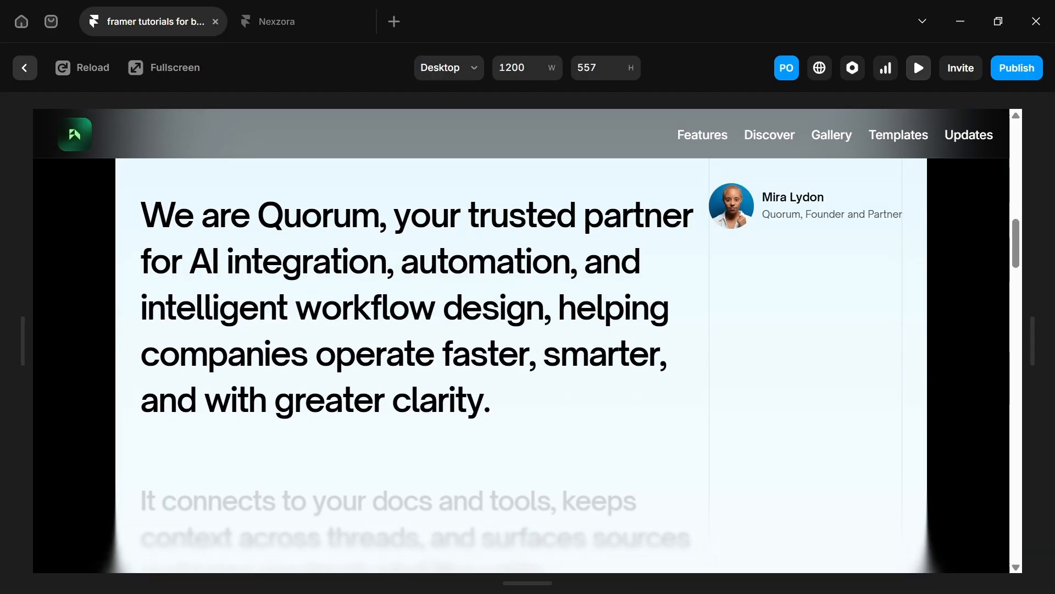
scroll(365, 441, down, 2)
scroll(368, 446, up, 5)
scroll(377, 413, down, 2)
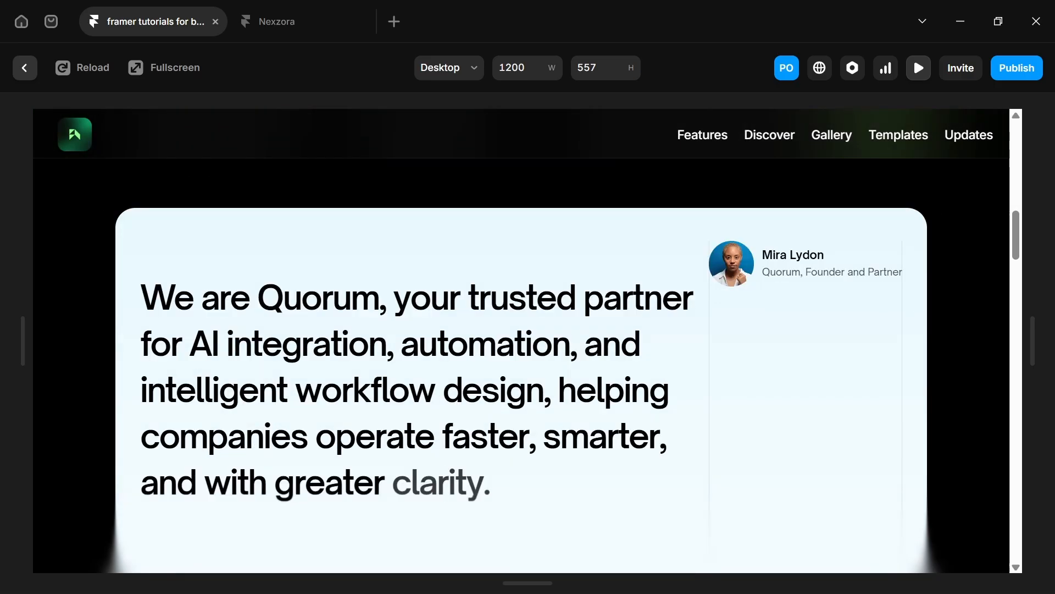
scroll(401, 419, down, 2)
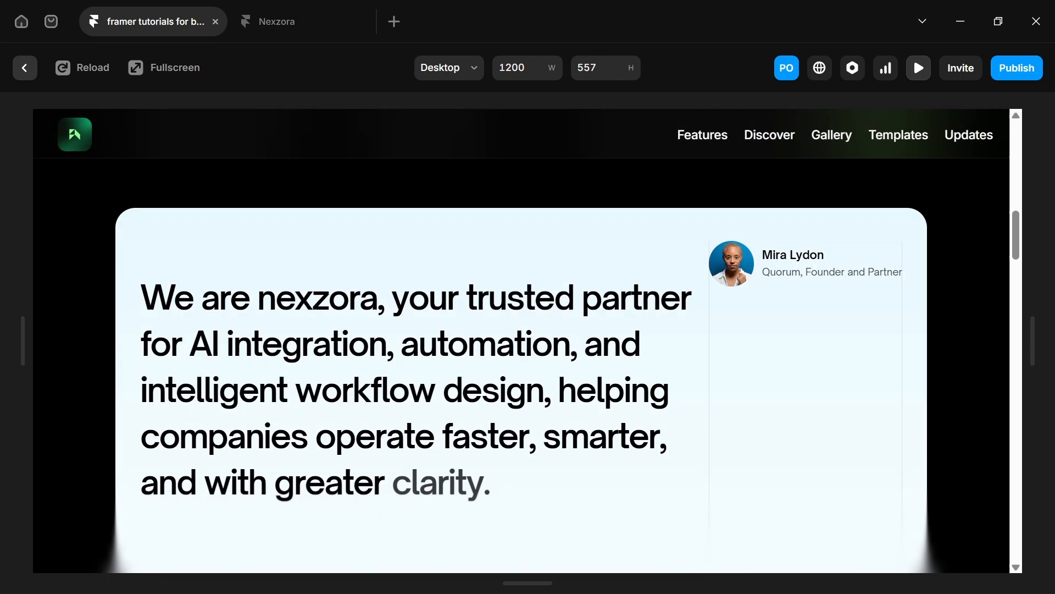
scroll(400, 419, up, 2)
scroll(521, 341, down, 3)
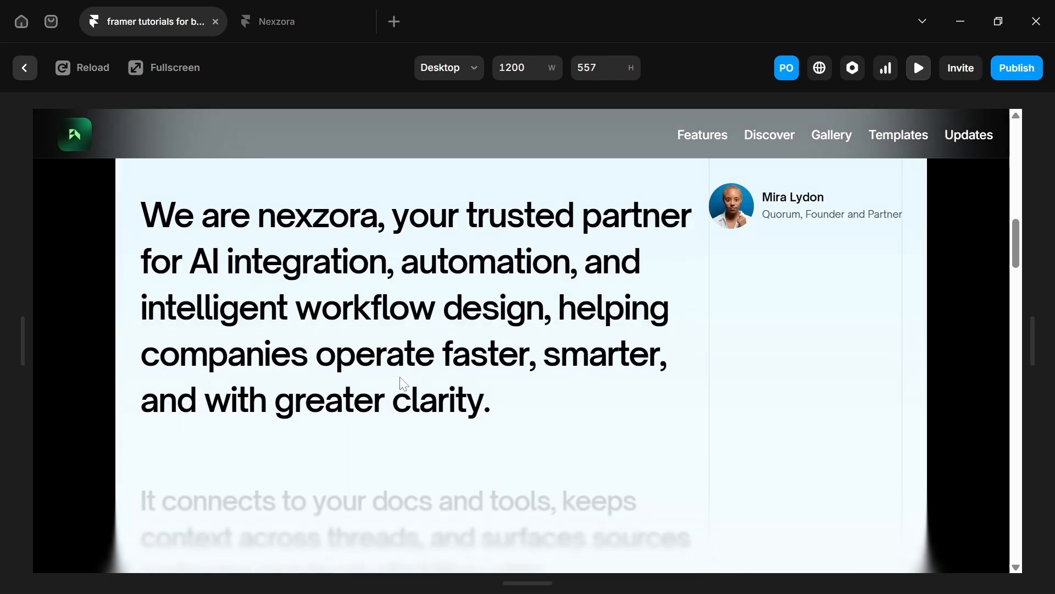
scroll(521, 341, down, 3)
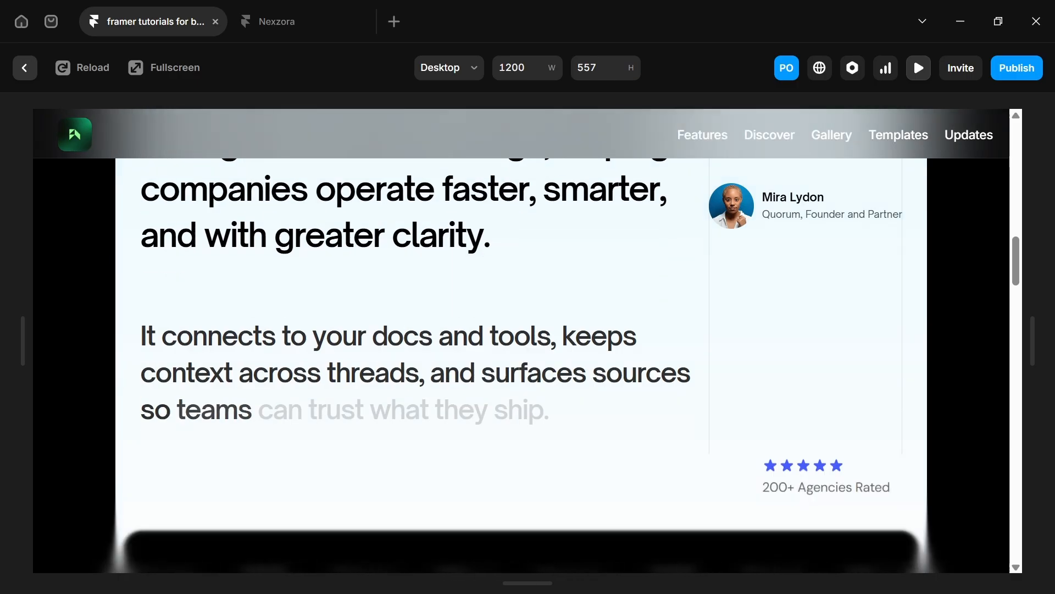
Leave the preview and examine the Text_Opacity_Words component code behind the Home page's first intro paragraph.
click(20, 69)
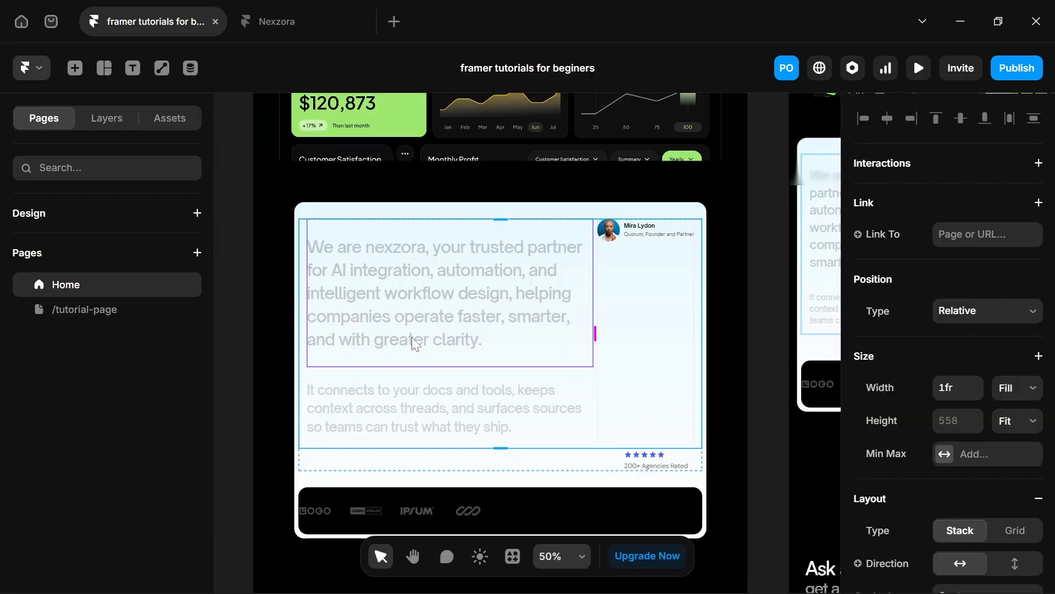
click(427, 336)
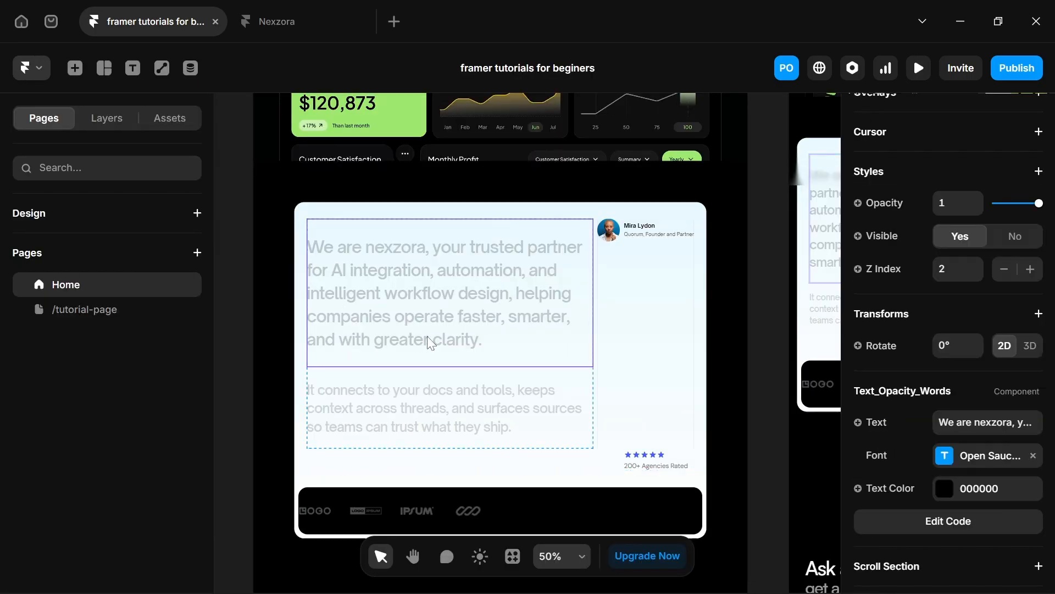
click(926, 520)
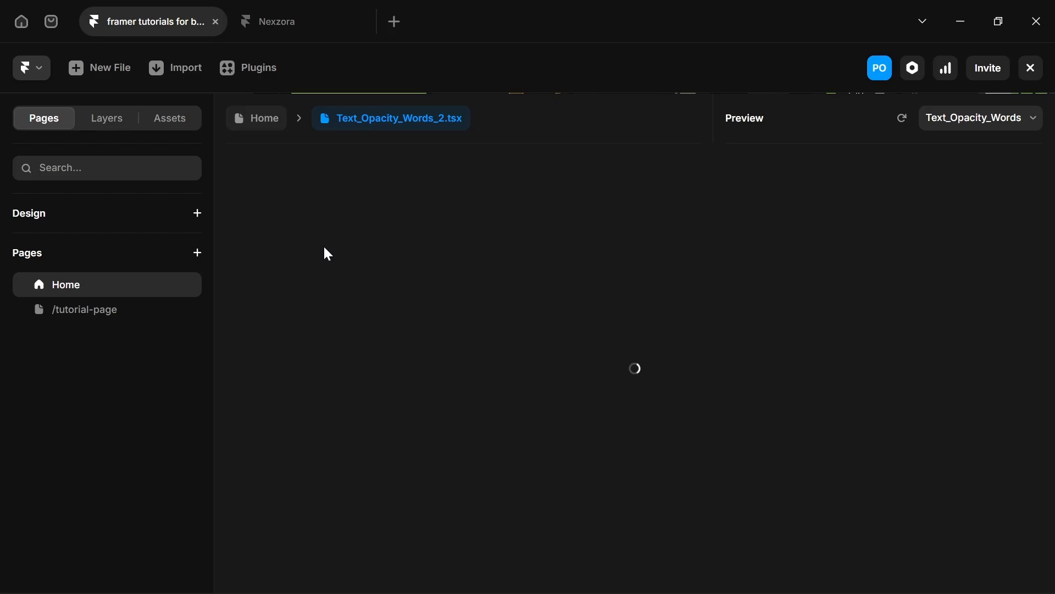
scroll(328, 254, down, 9)
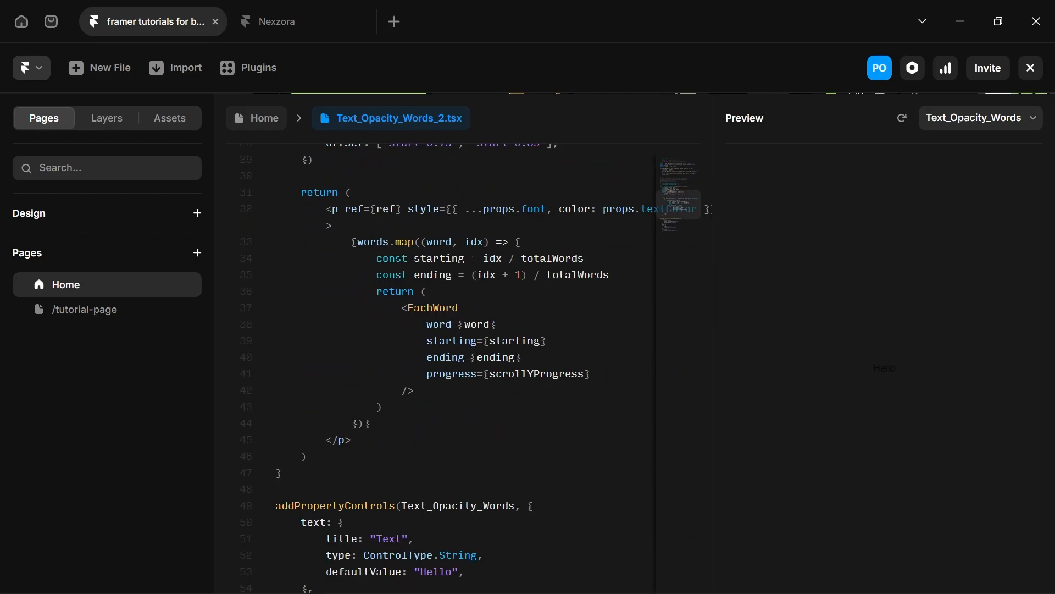
scroll(440, 357, down, 5)
scroll(440, 357, up, 5)
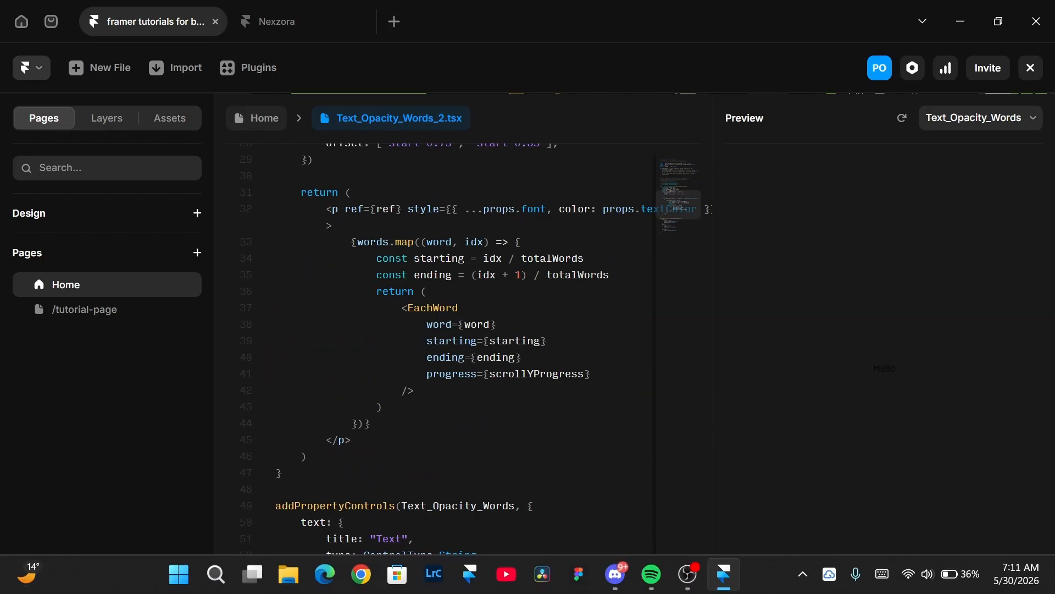
scroll(440, 352, up, 3)
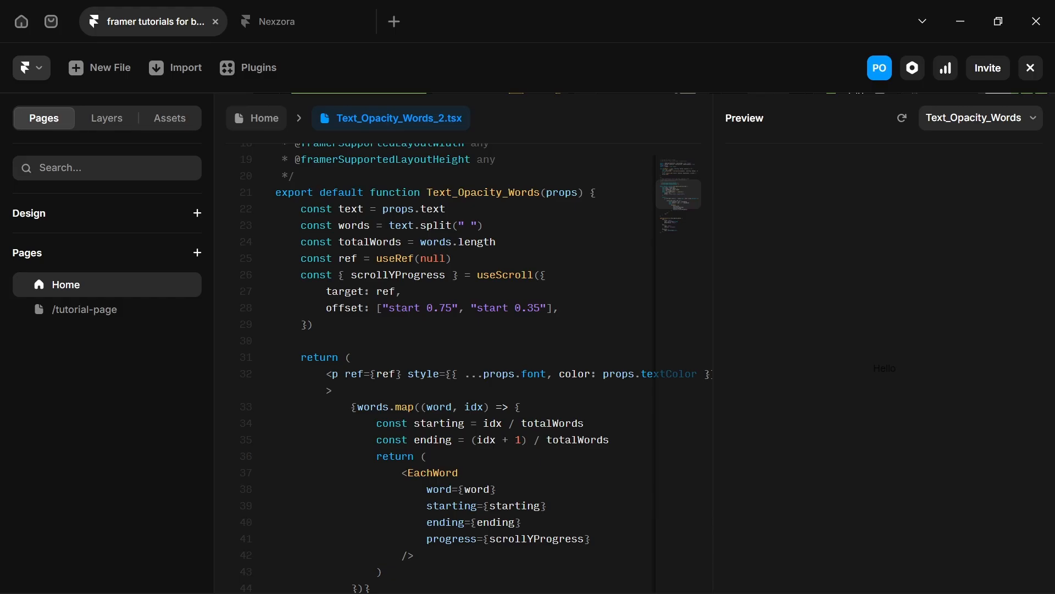
scroll(340, 226, up, 6)
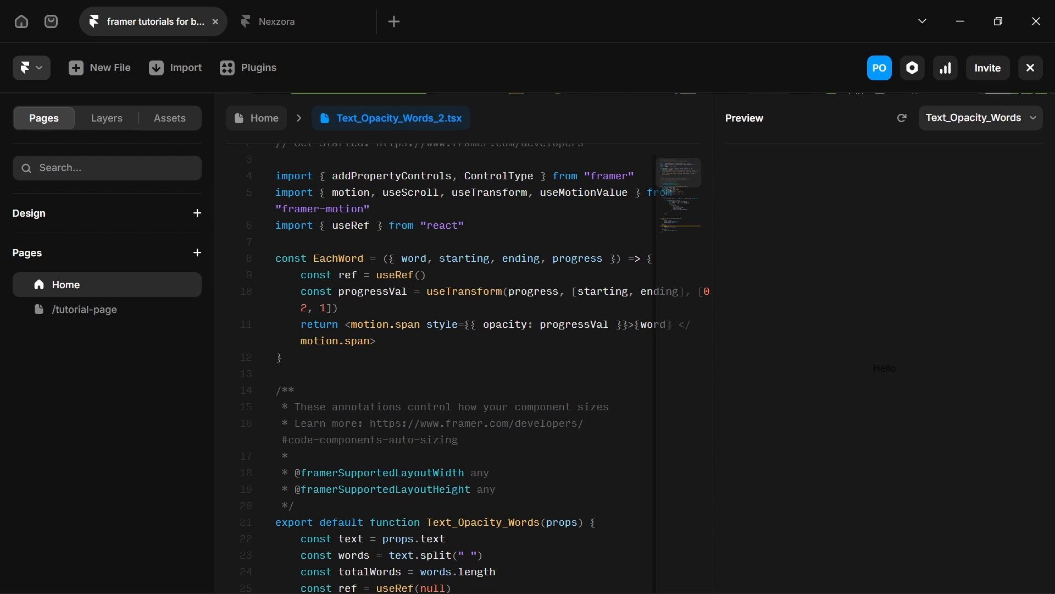
scroll(385, 220, up, 1)
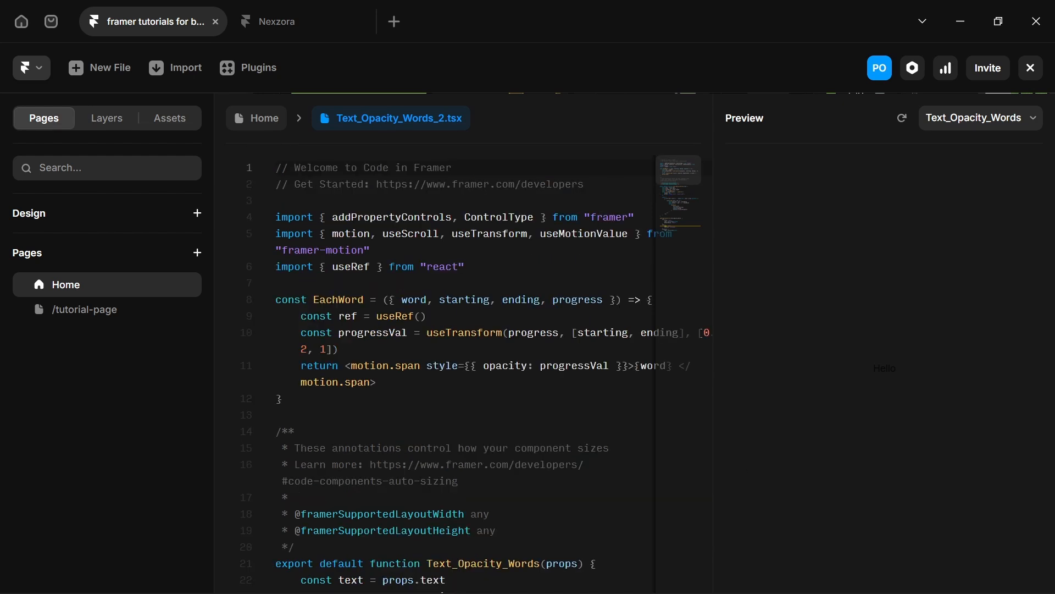
Copy the large scroll-reveal paragraph from the Home page into the white card on the tutorial page.
click(249, 122)
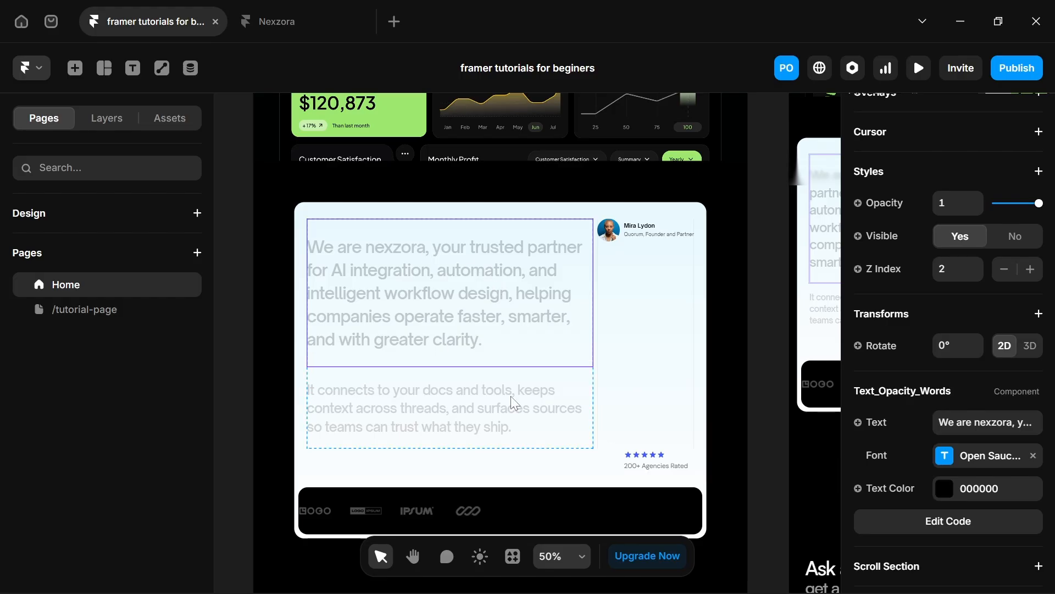
click(158, 308)
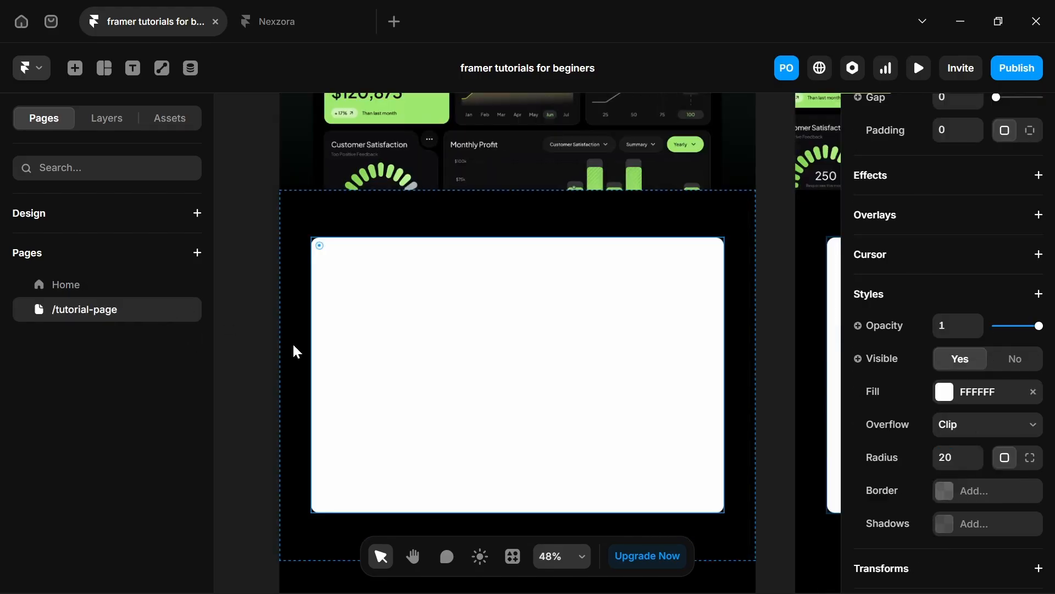
key(ctrl+v)
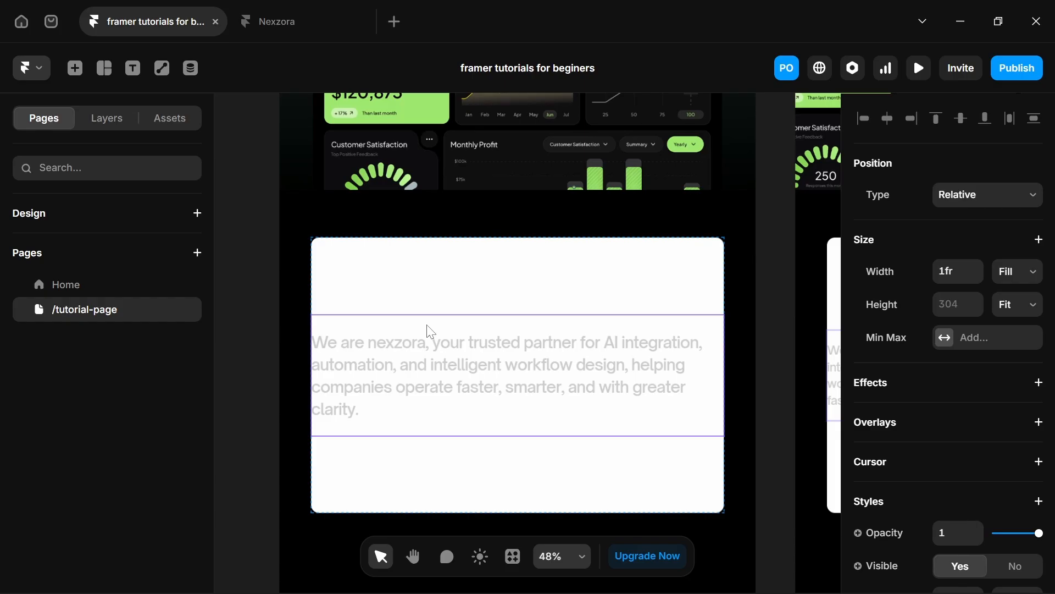
Set the text of the pasted scroll-reveal component to "im a framer designer".
scroll(1015, 410, down, 8)
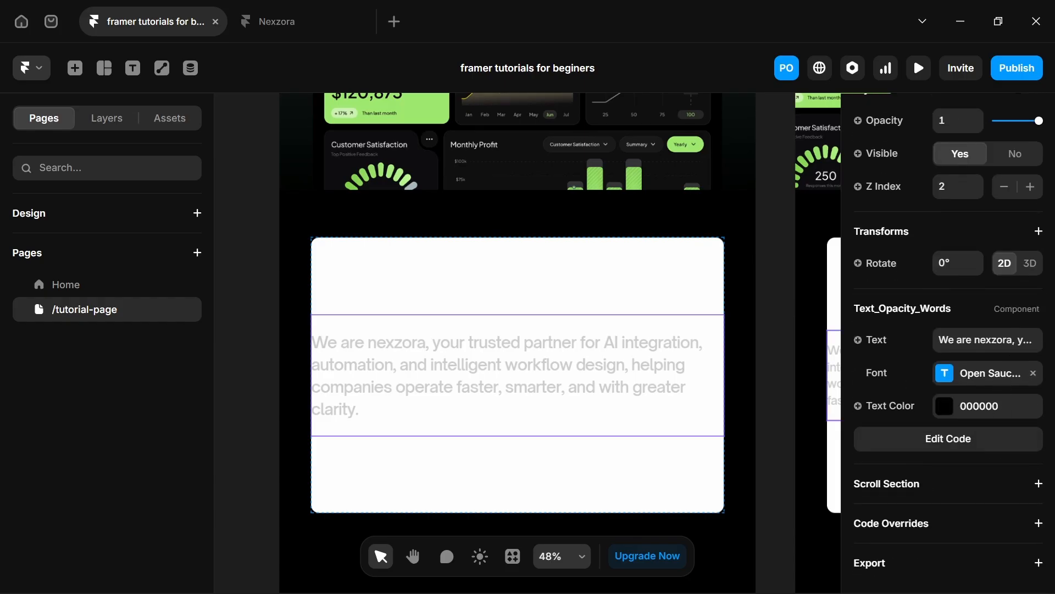
click(987, 339)
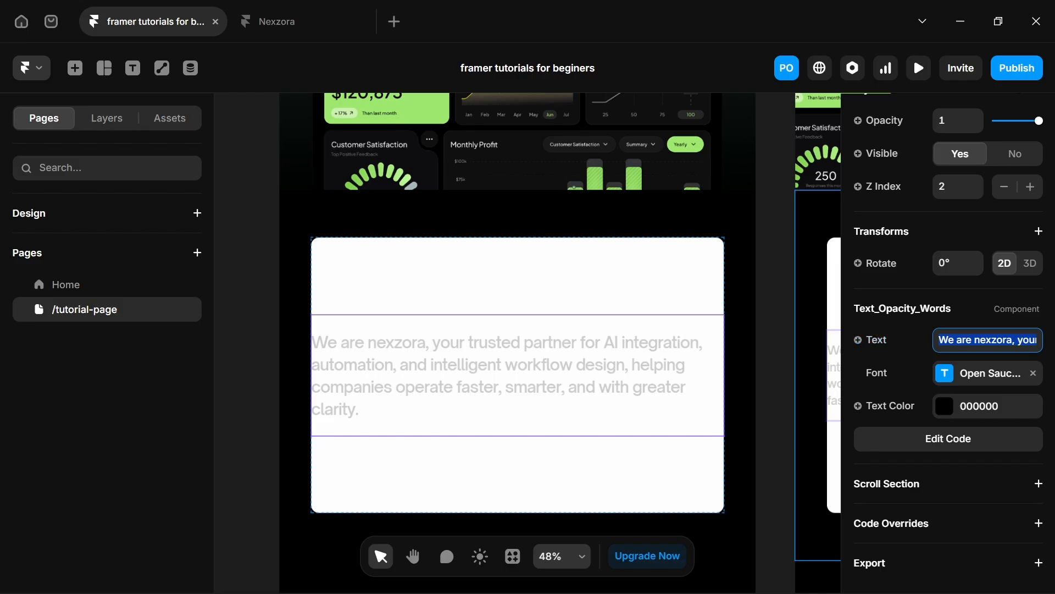
text(im a)
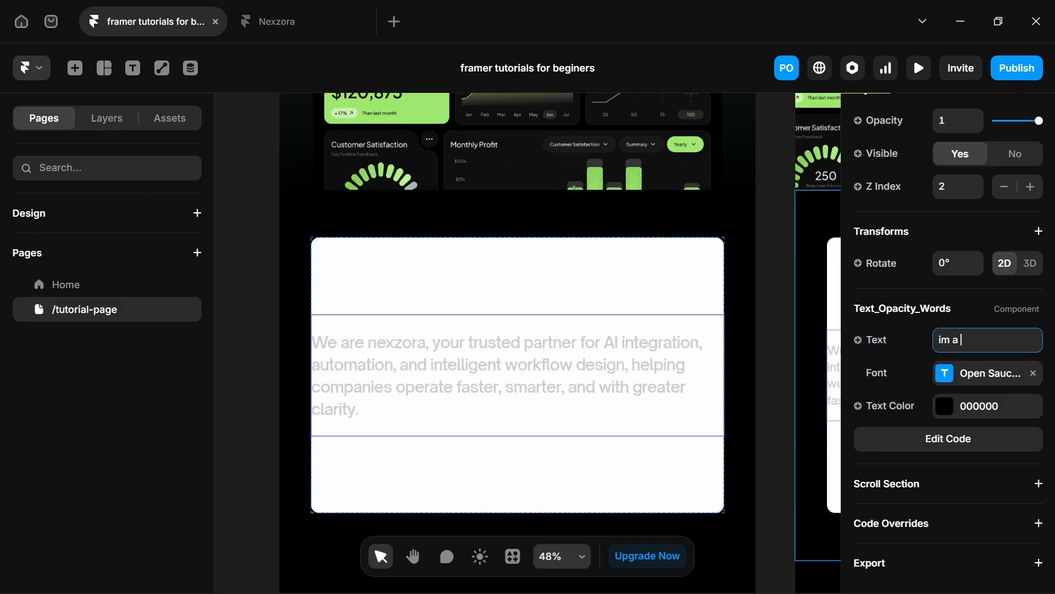
text( framer designer)
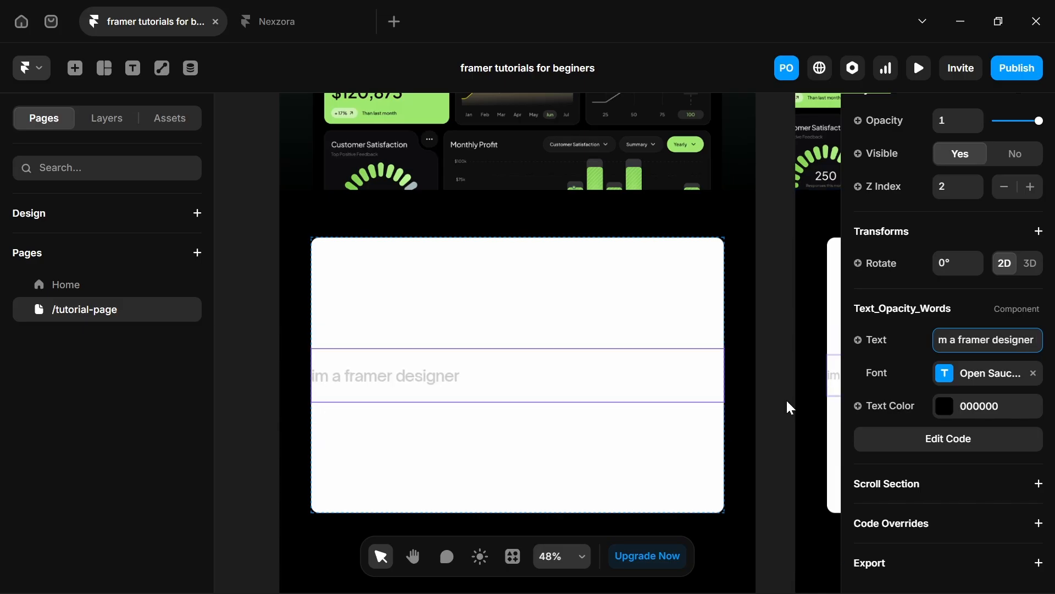
Try green and purple text colours on the scroll-reveal component, ending with dark purple 480054.
click(946, 412)
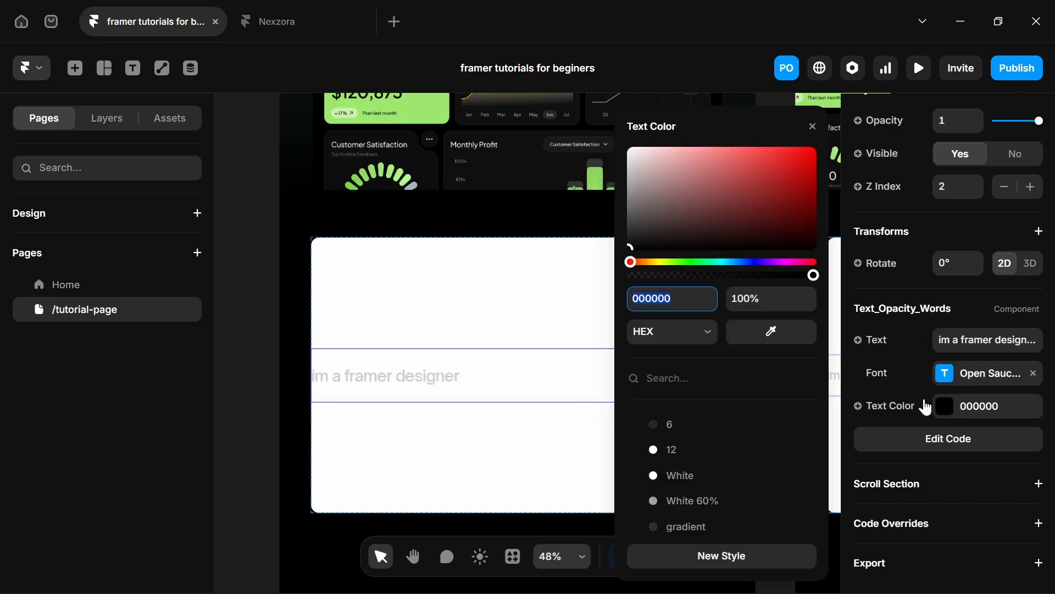
click(672, 262)
drag(677, 236, 813, 157)
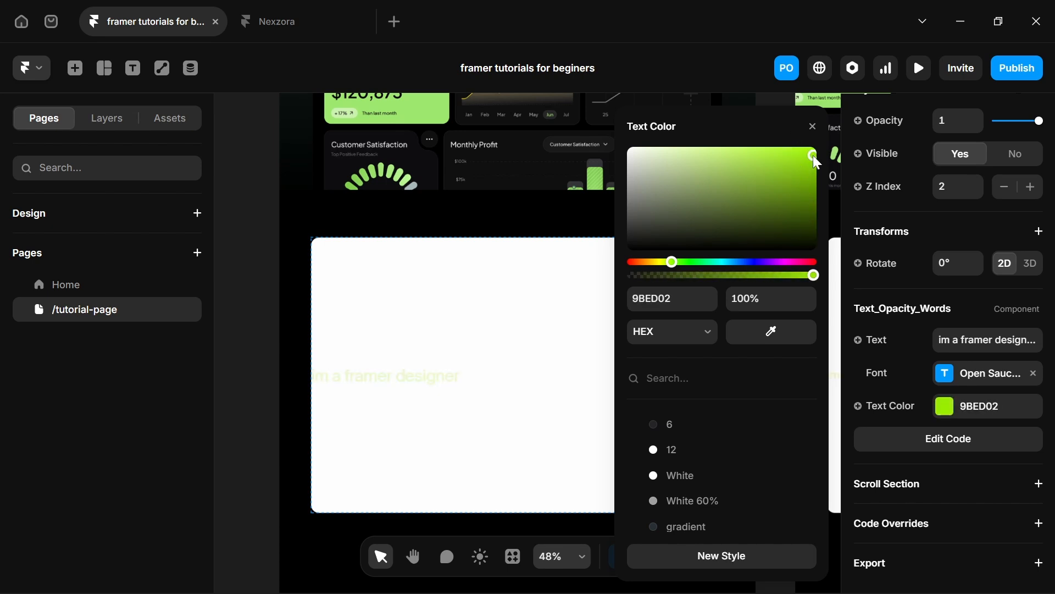
click(779, 262)
drag(814, 165, 832, 223)
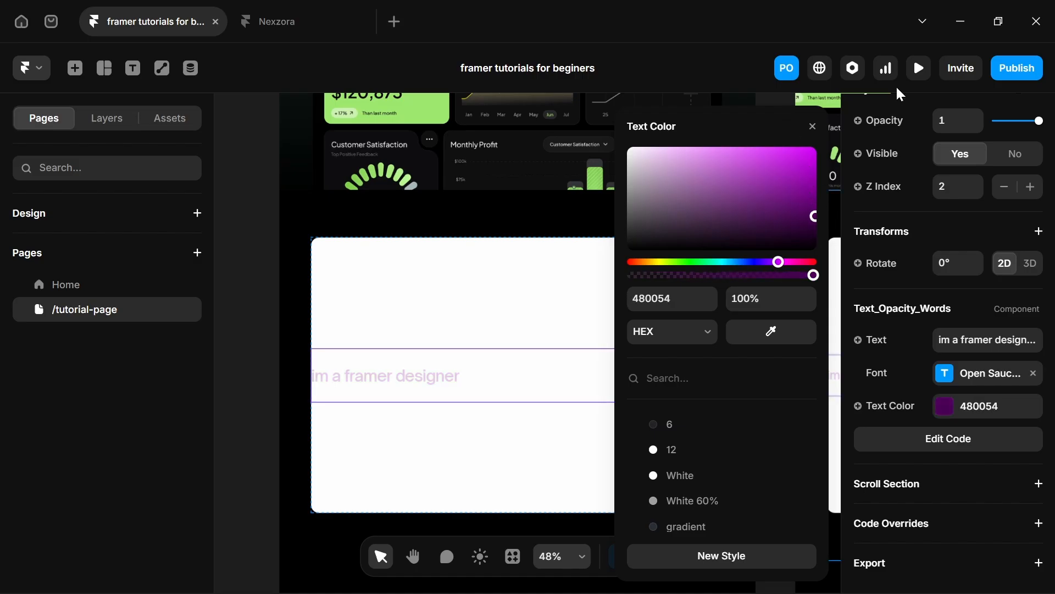
Preview the tutorial page and examine the word-by-word scroll reveal of the text in the white card.
click(918, 69)
scroll(409, 457, down, 10)
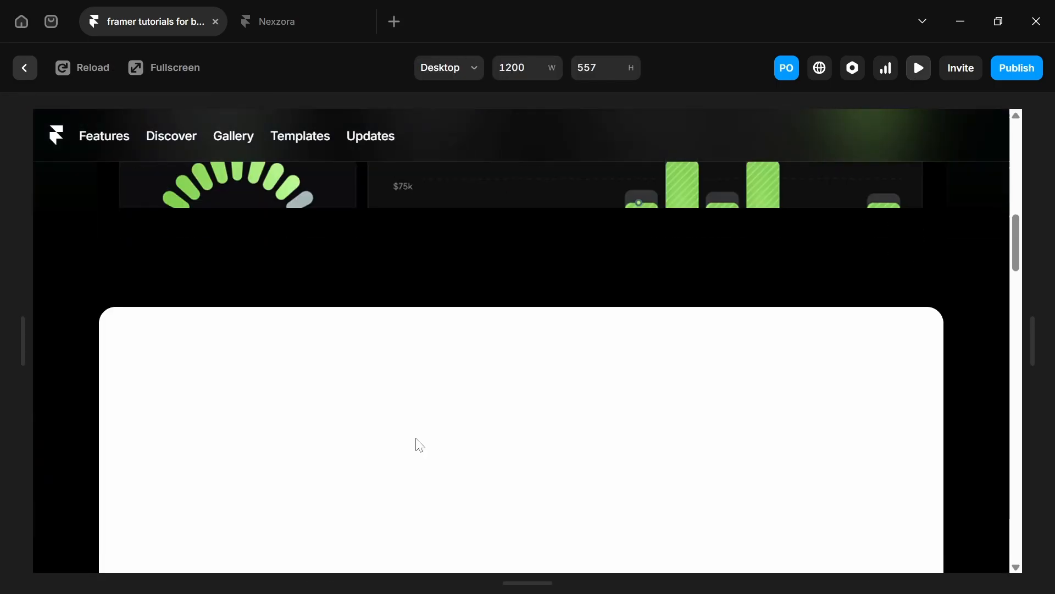
scroll(269, 330, up, 3)
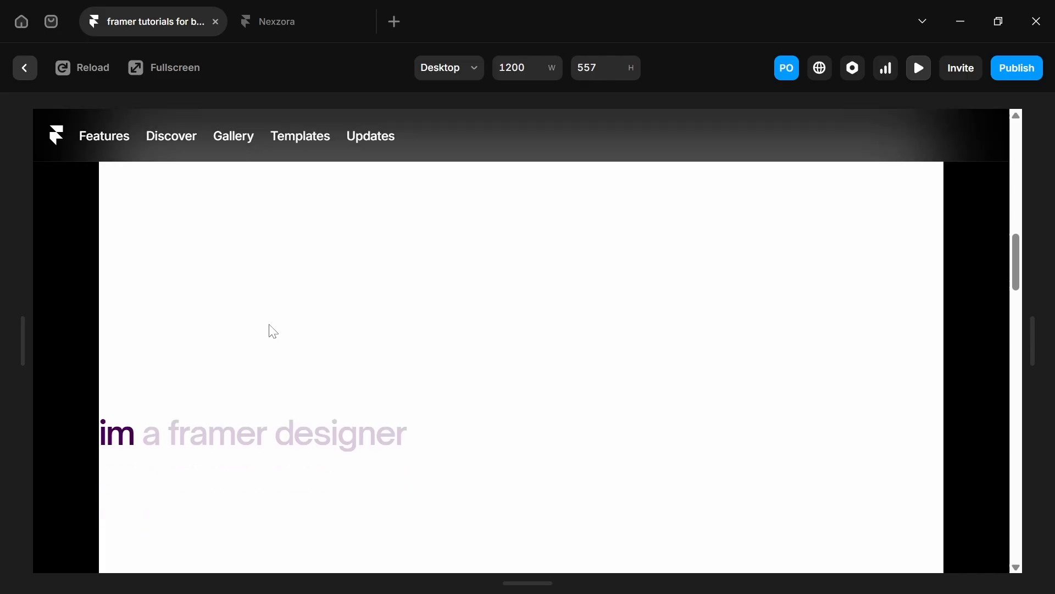
scroll(269, 324, down, 3)
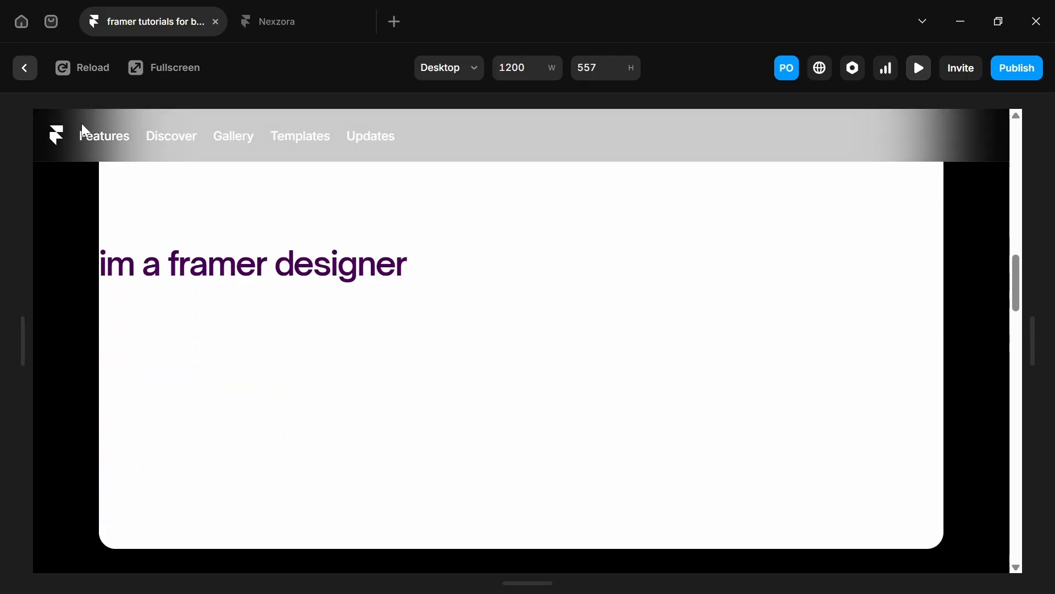
click(25, 68)
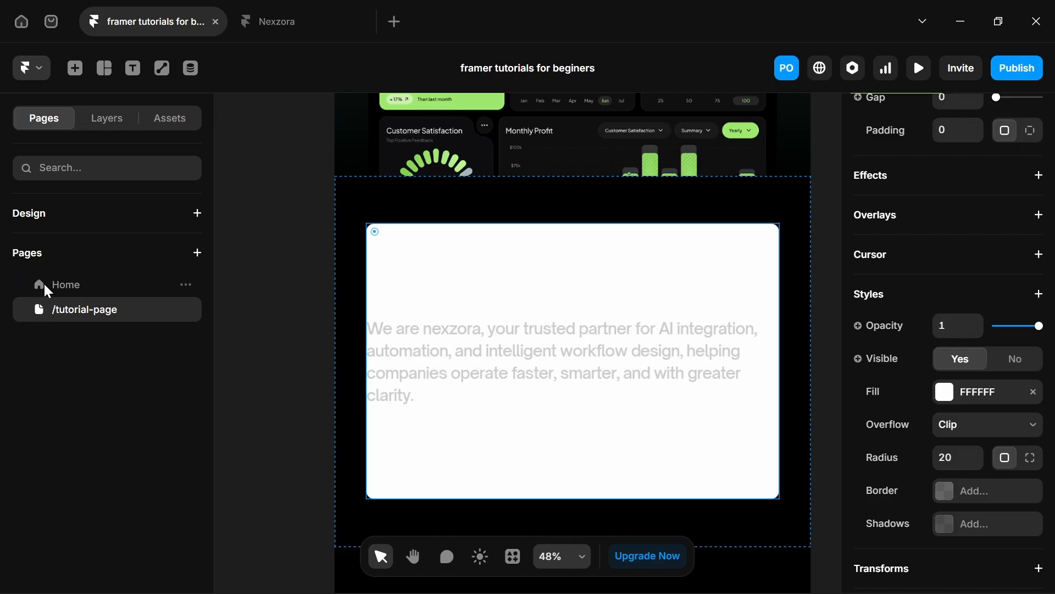
click(45, 285)
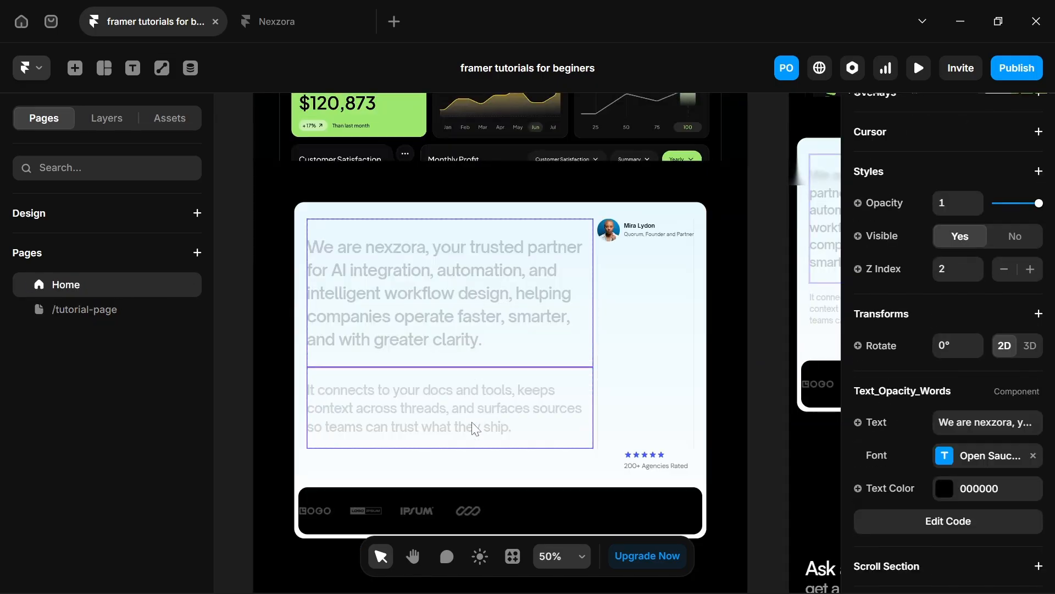
click(472, 423)
click(460, 299)
click(460, 436)
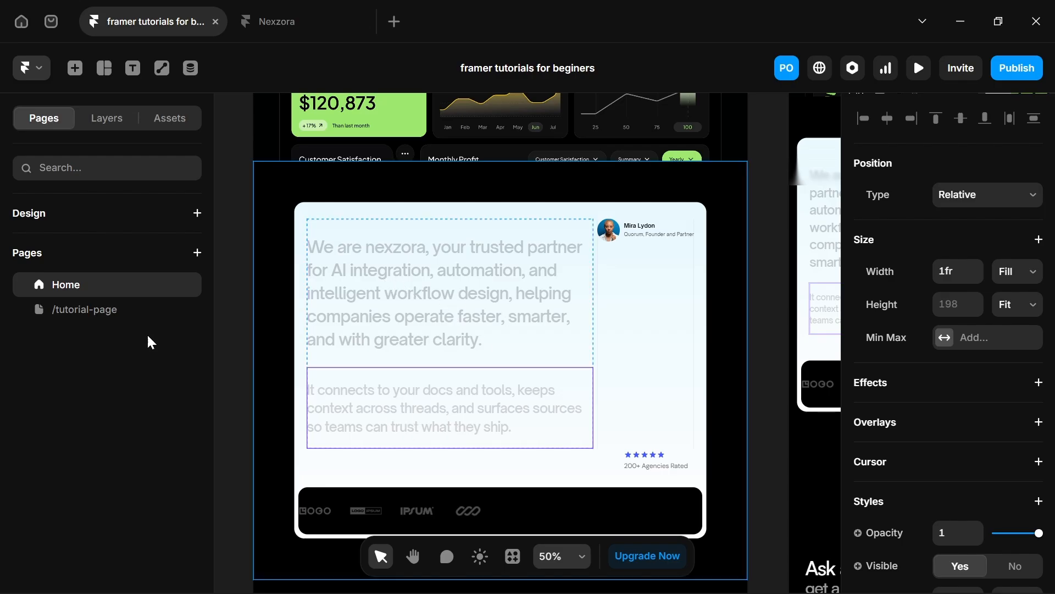
click(130, 309)
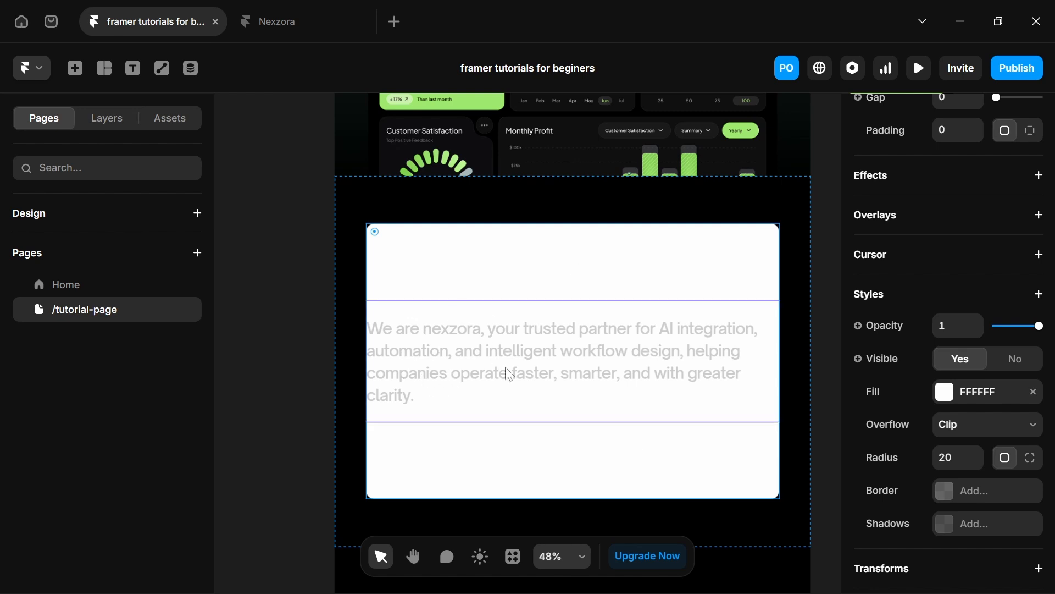
Copy the hero's small description paragraph into the white card beside the scroll-reveal text.
drag(477, 266, 419, 359)
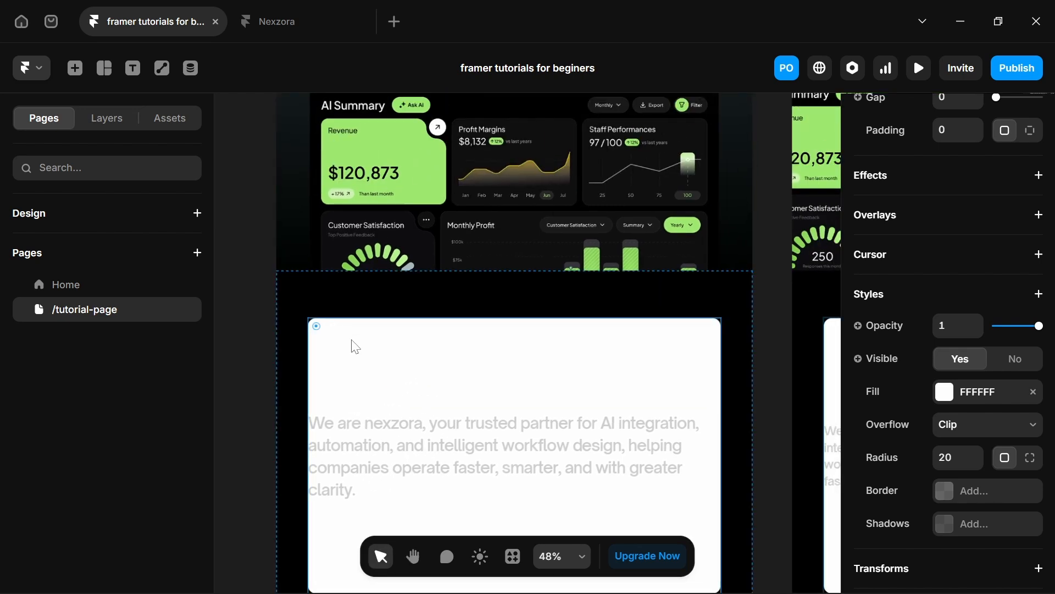
scroll(418, 313, up, 5)
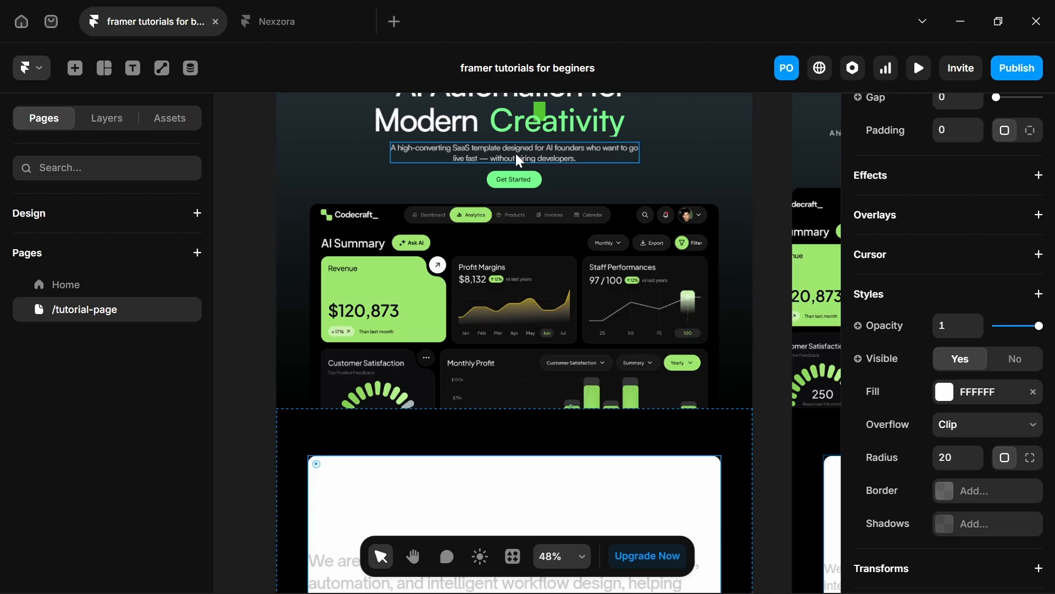
click(517, 155)
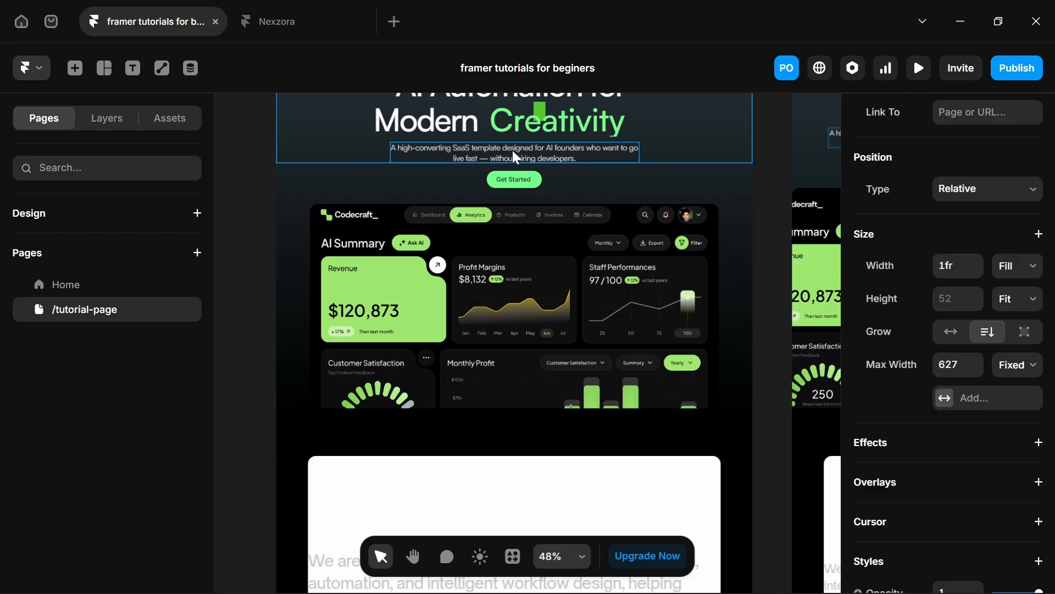
scroll(524, 417, down, 6)
click(496, 298)
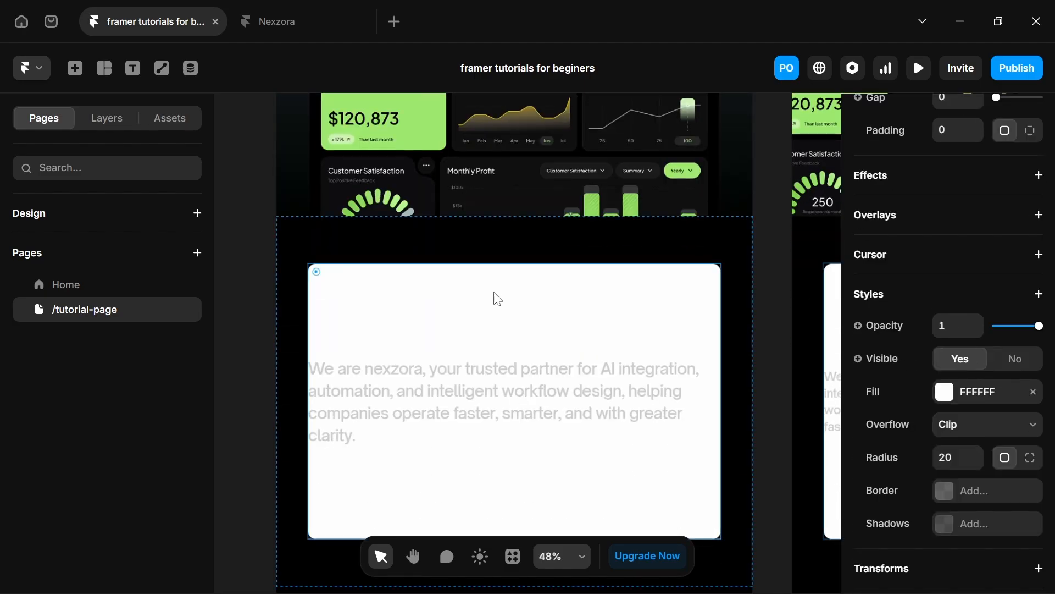
click(659, 405)
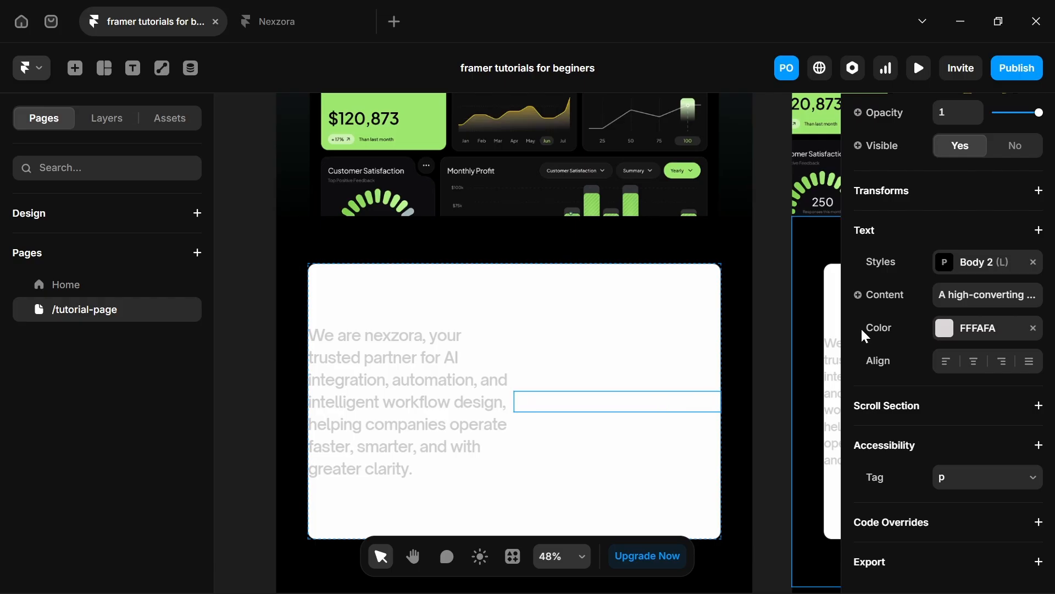
Change the text colour of the description paragraph in the white card to black (000000).
click(940, 335)
drag(723, 225, 384, 588)
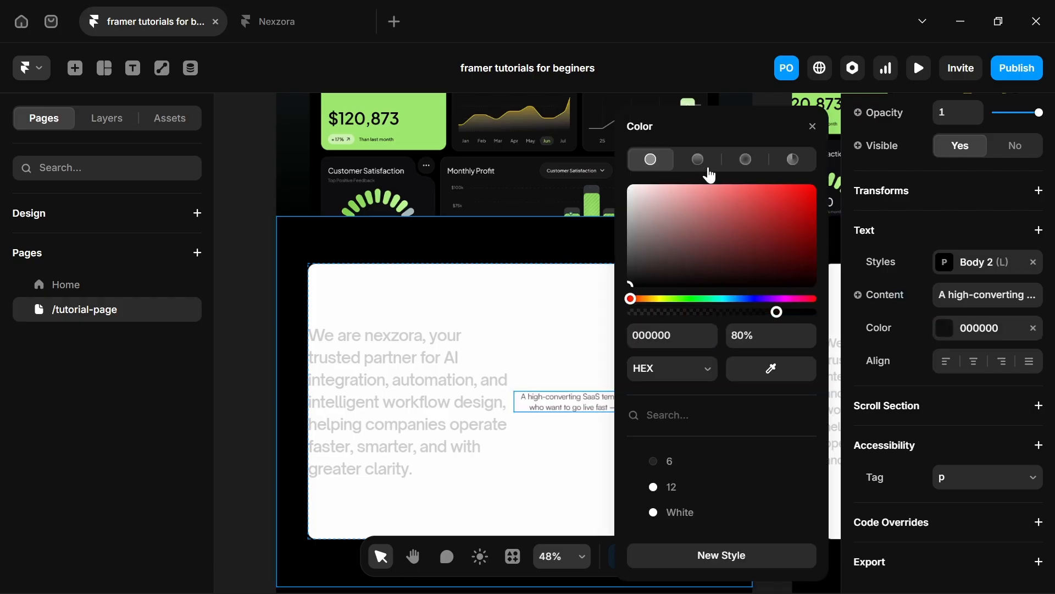
click(813, 127)
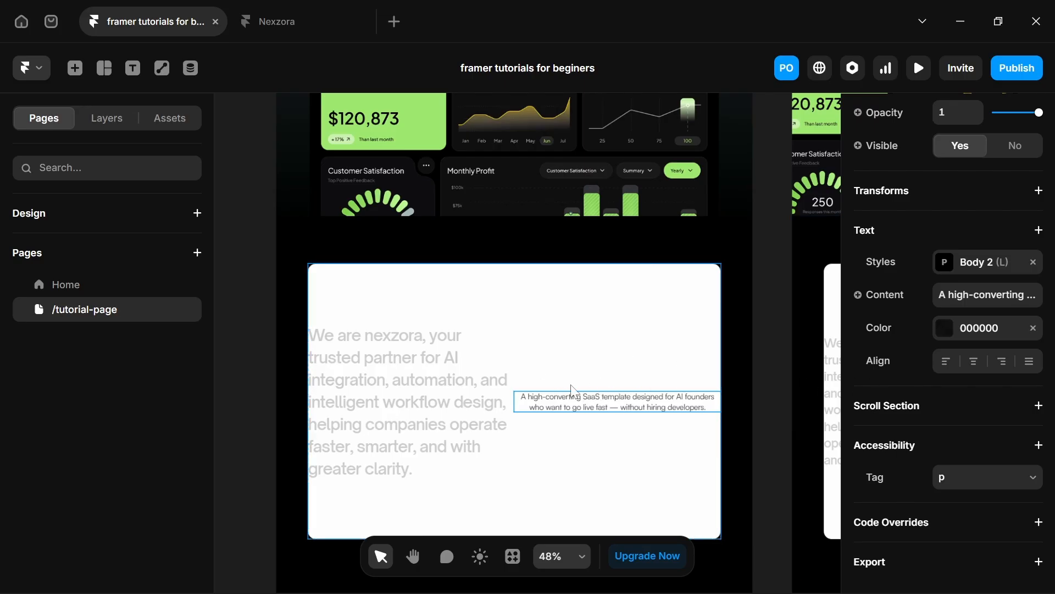
Left-align the card's description paragraph and replace its content with the copy beginning "Empowering businesses with smarter systems, connected knowledge, and automated execution".
click(946, 362)
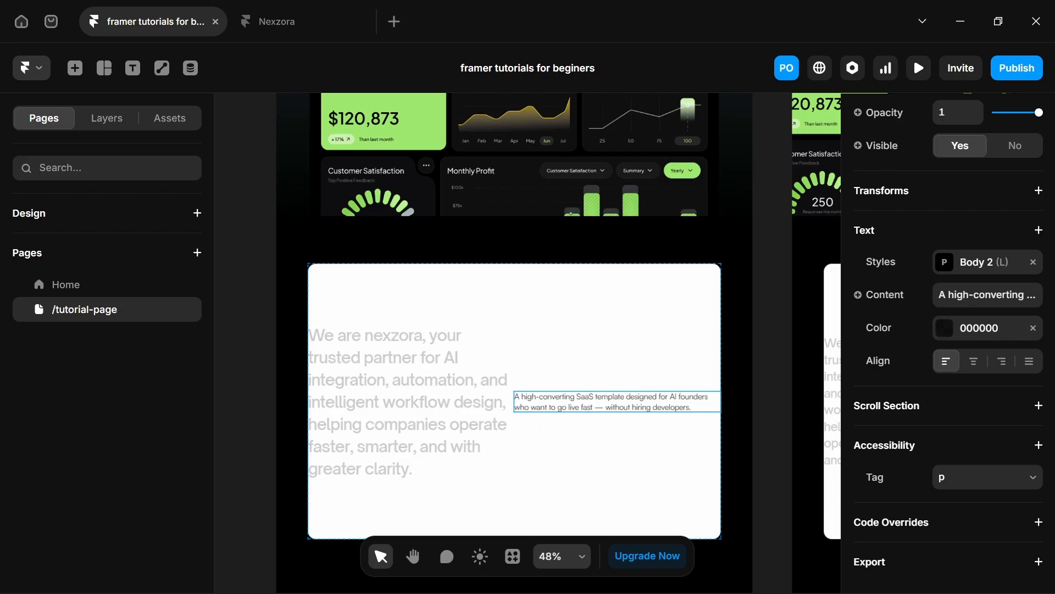
click(948, 300)
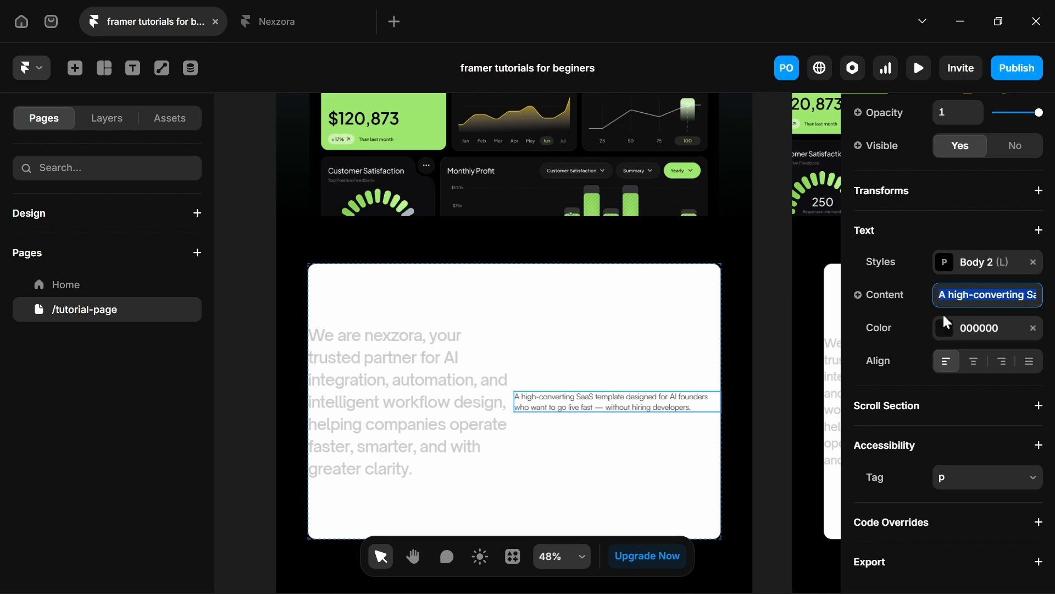
key(ctrl+v)
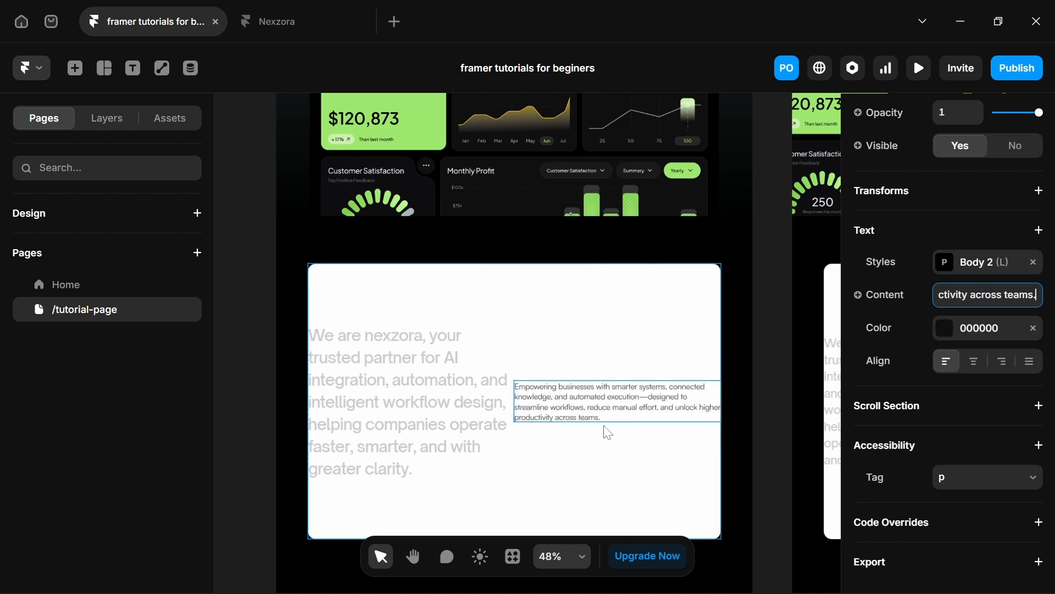
Wrap the scroll-reveal text and the description paragraph in the white card in one stack with vertical direction.
click(488, 452)
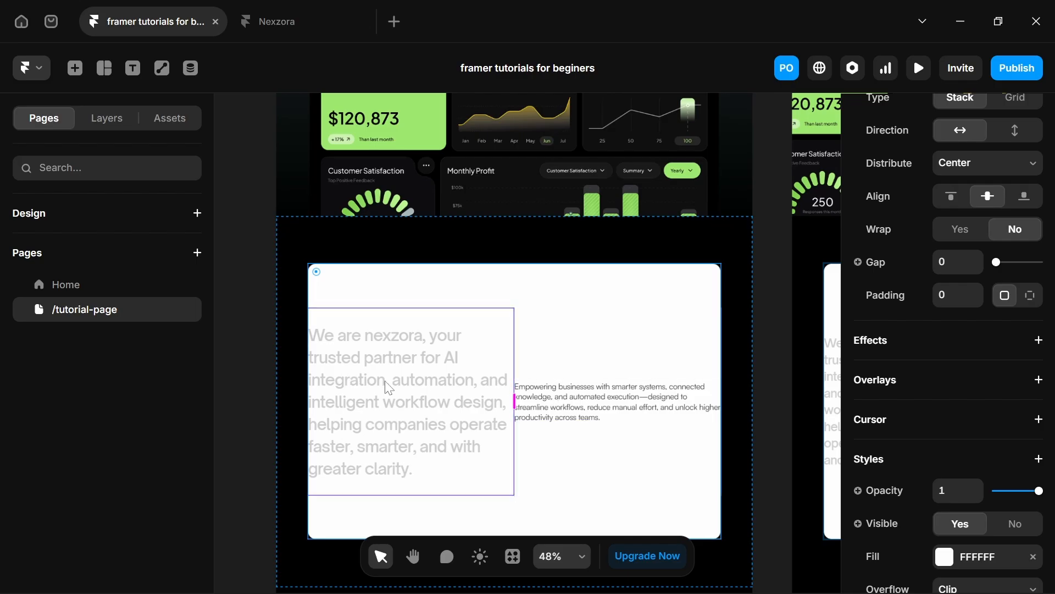
click(398, 388)
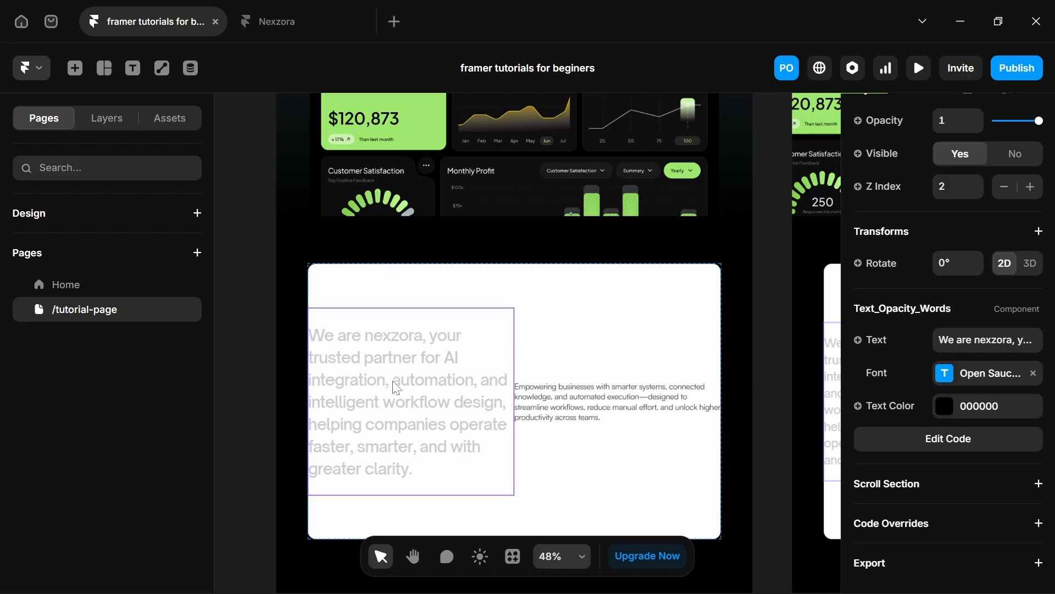
click(566, 418)
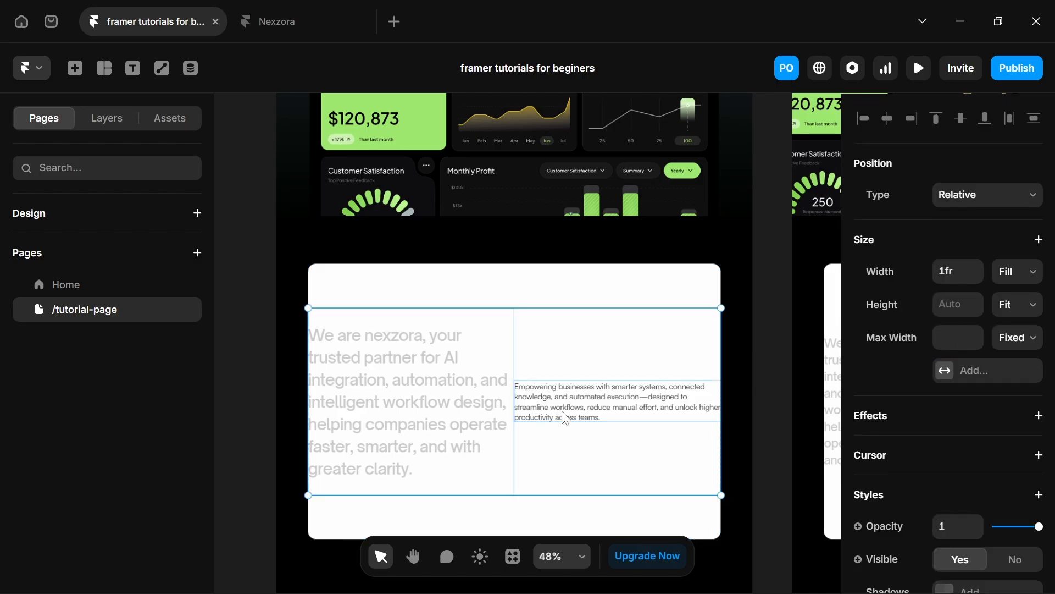
right_click(567, 419)
click(589, 476)
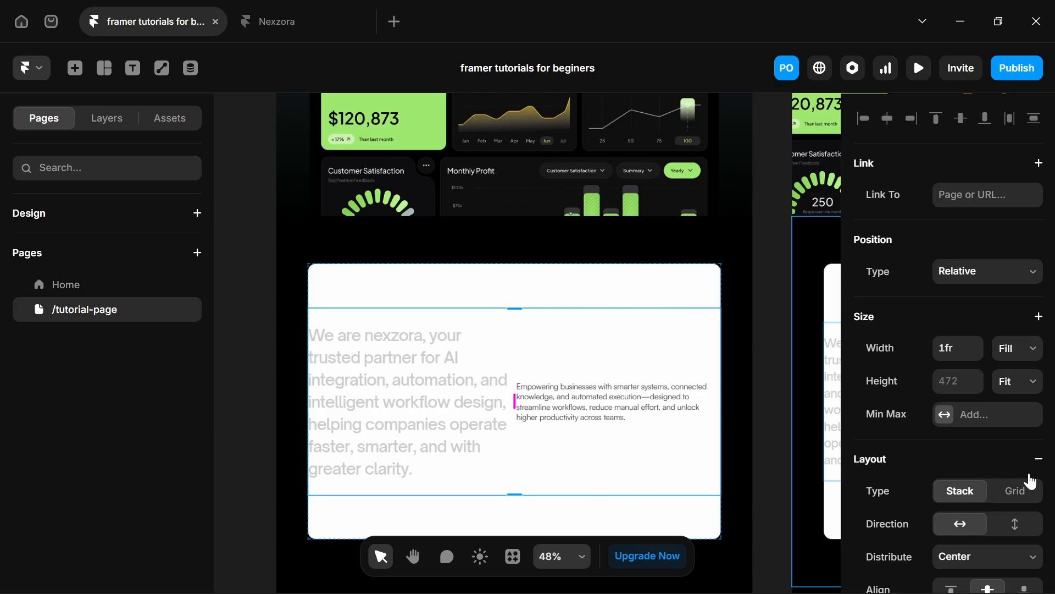
click(1015, 524)
click(465, 471)
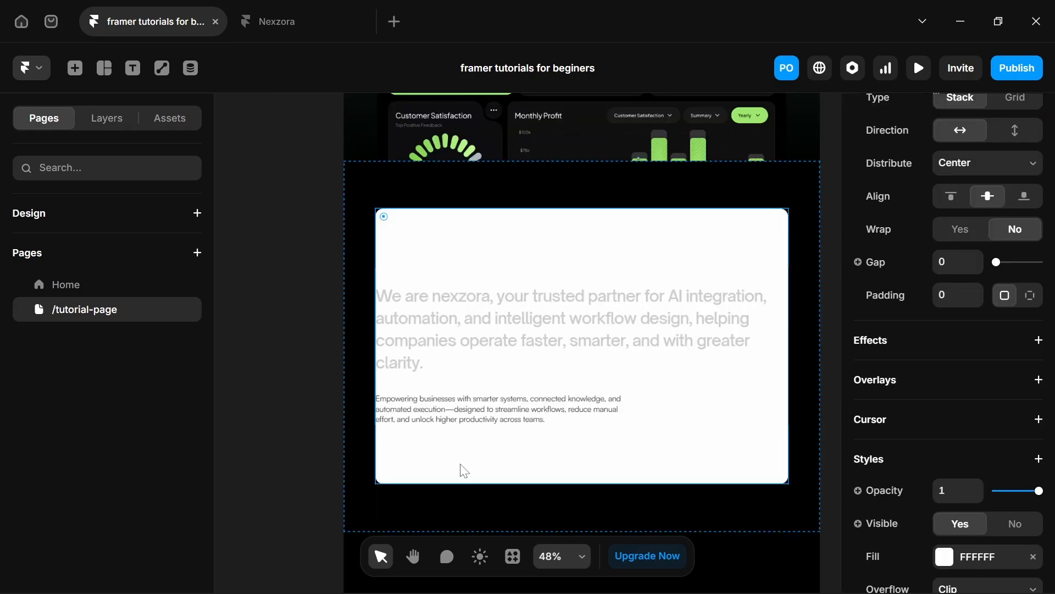
Draw a circle about 55 px in diameter on the empty canvas beside the tutorial page.
click(103, 286)
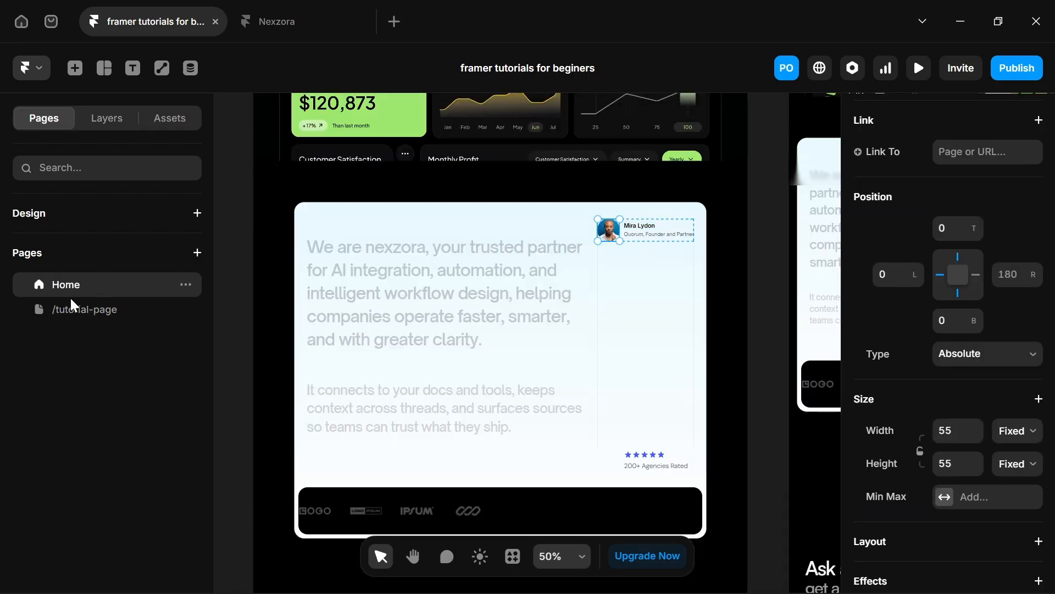
click(75, 311)
drag(292, 351, 549, 368)
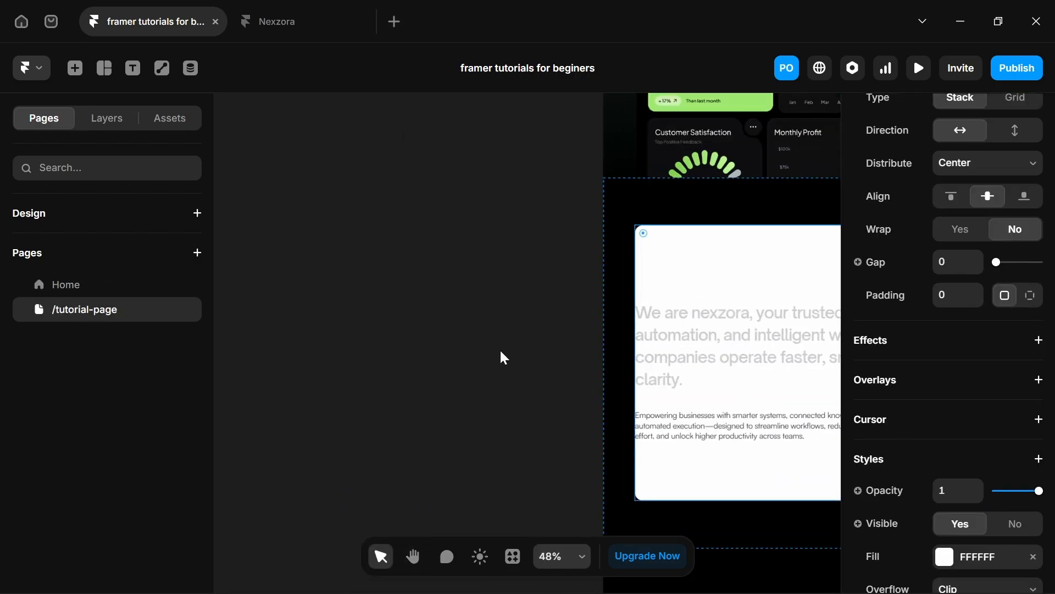
scroll(454, 375, up, 3)
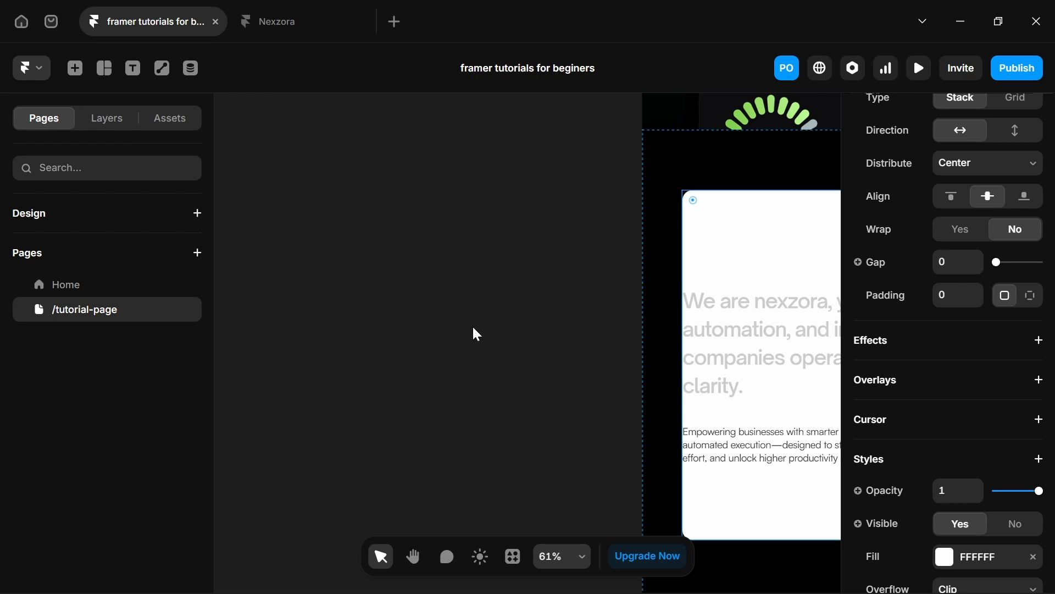
key(p)
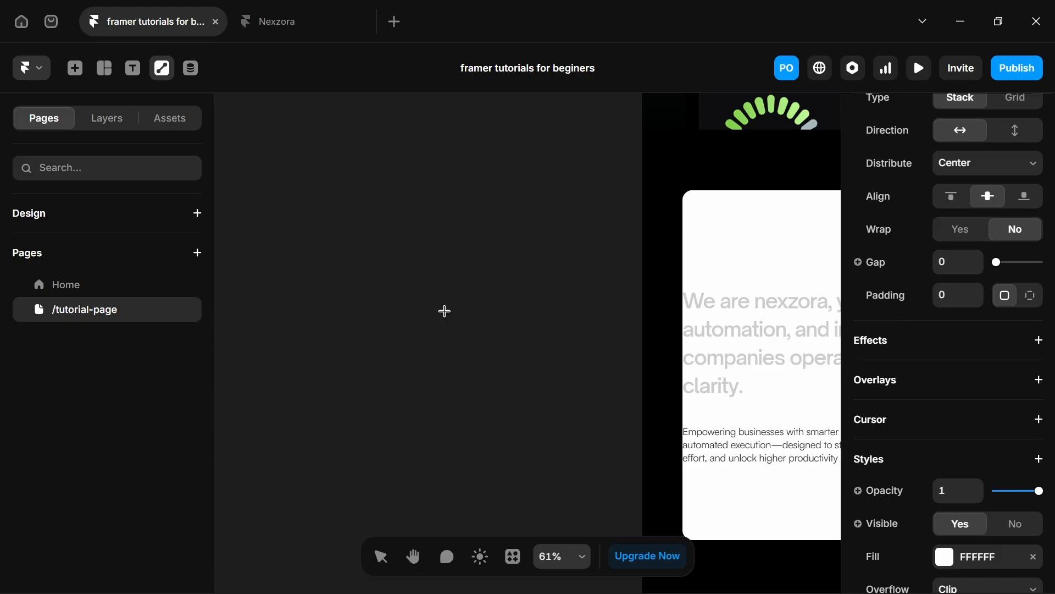
drag(446, 311, 478, 353)
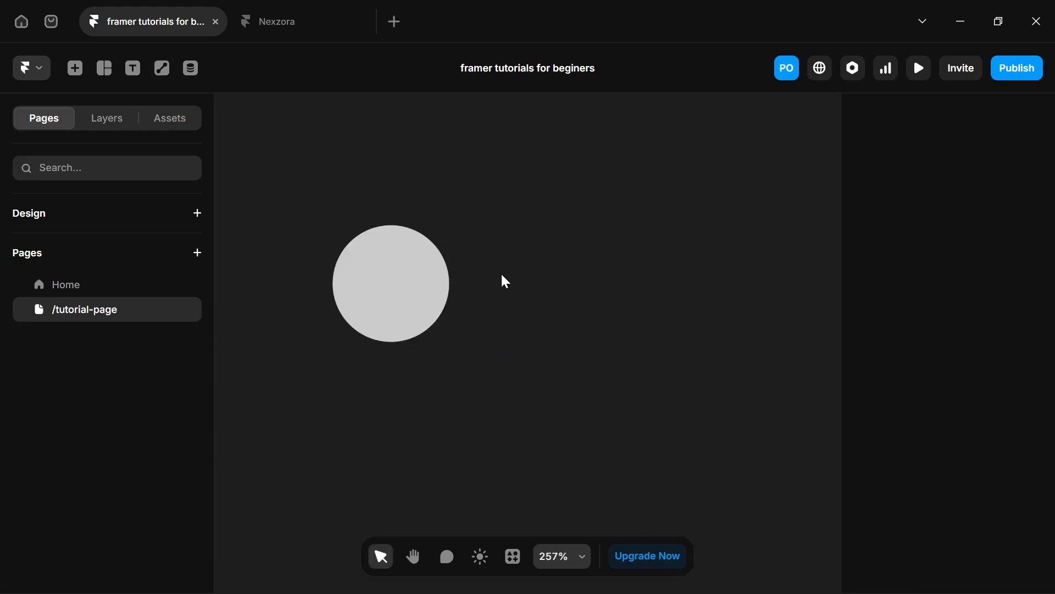
Copy the name-and-role text stack from the Home page's intro card and paste it beside the circle on the tutorial page canvas.
click(53, 287)
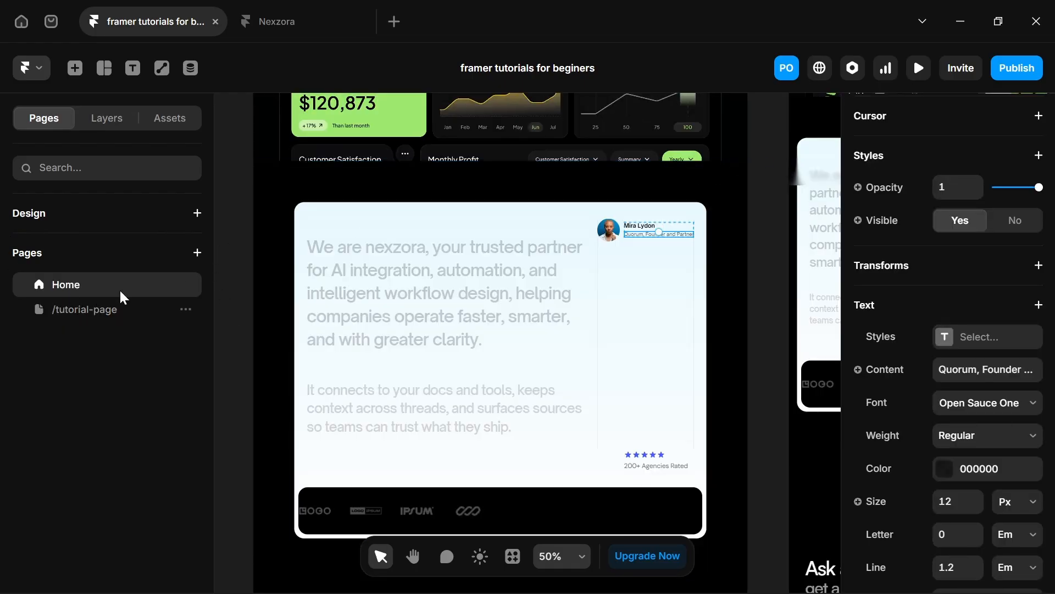
click(685, 225)
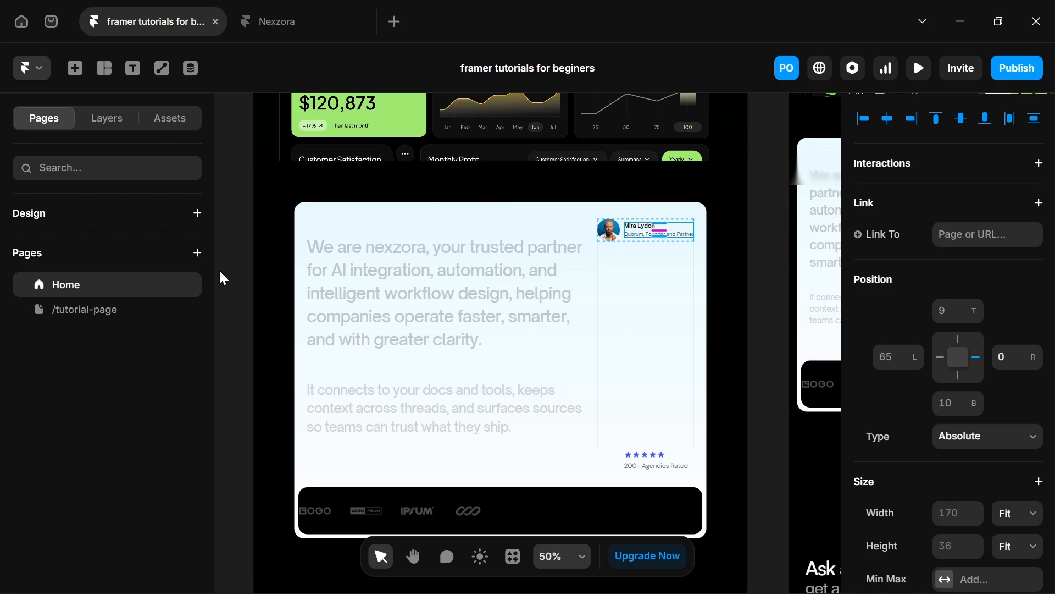
click(187, 310)
right_click(539, 315)
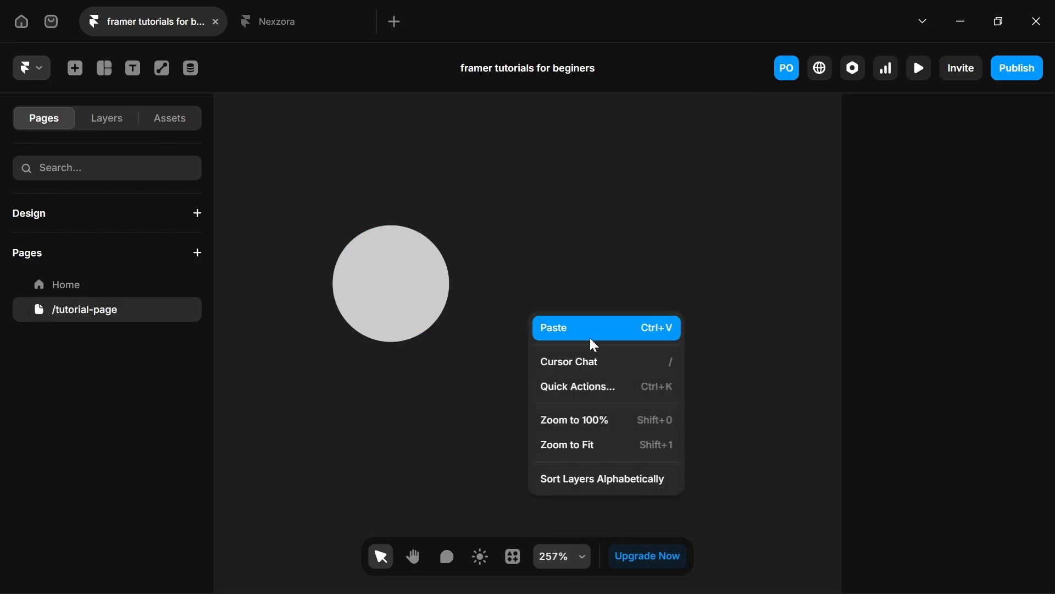
click(589, 328)
click(529, 221)
click(499, 252)
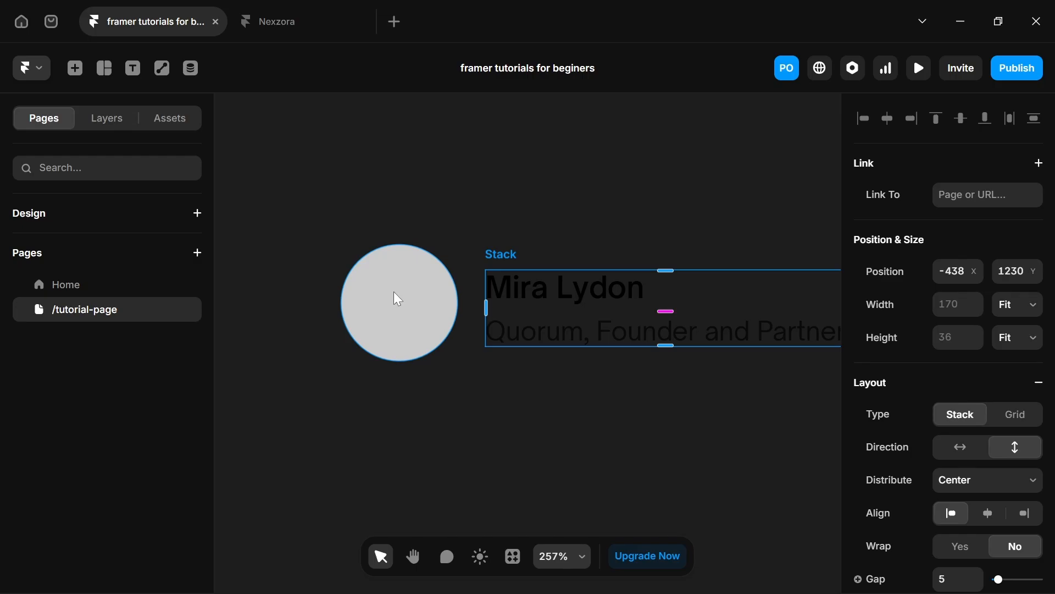
Wrap the circle and the name-and-role text together in a horizontal stack.
shift+click(375, 298)
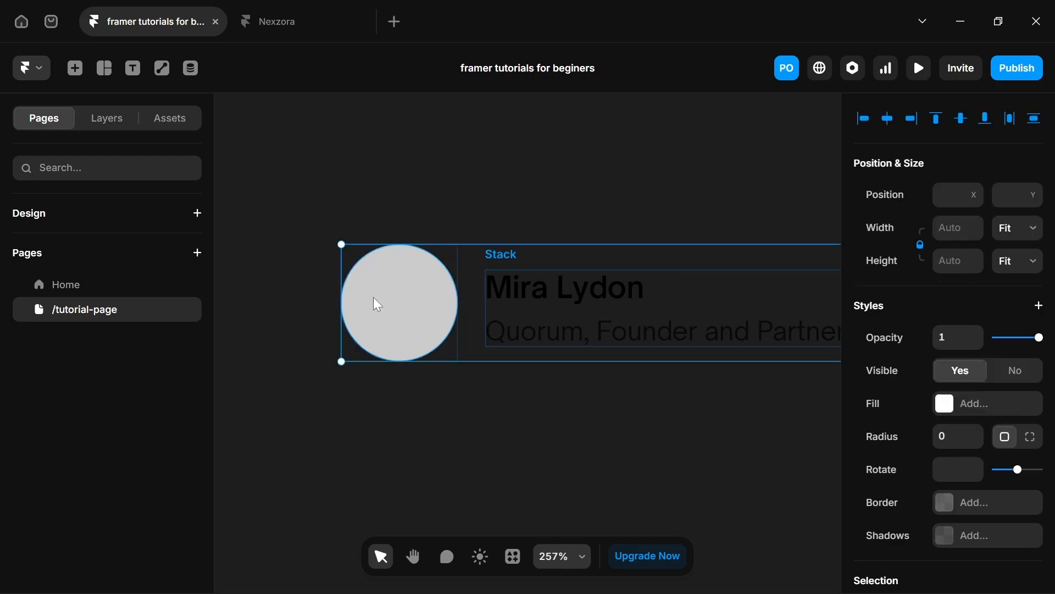
right_click(375, 298)
click(424, 547)
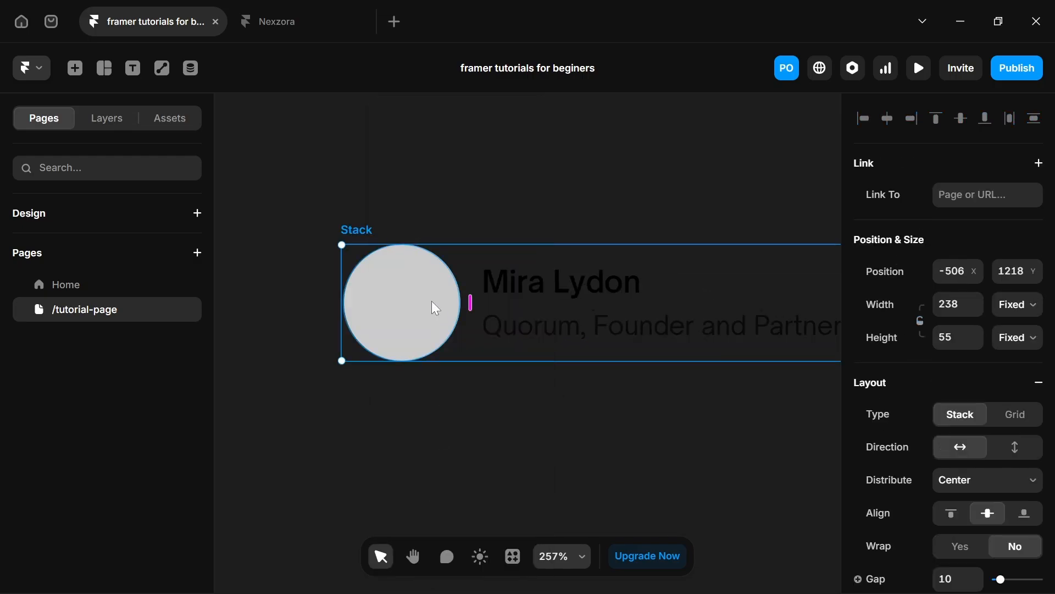
Change the circle's fill to a radial gradient.
scroll(407, 283, down, 1)
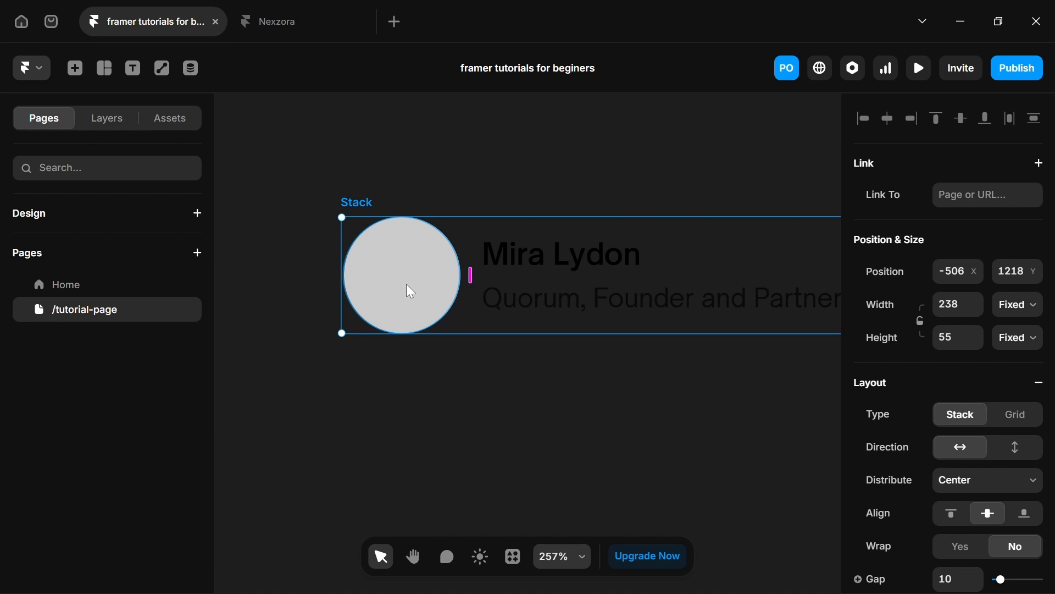
click(435, 265)
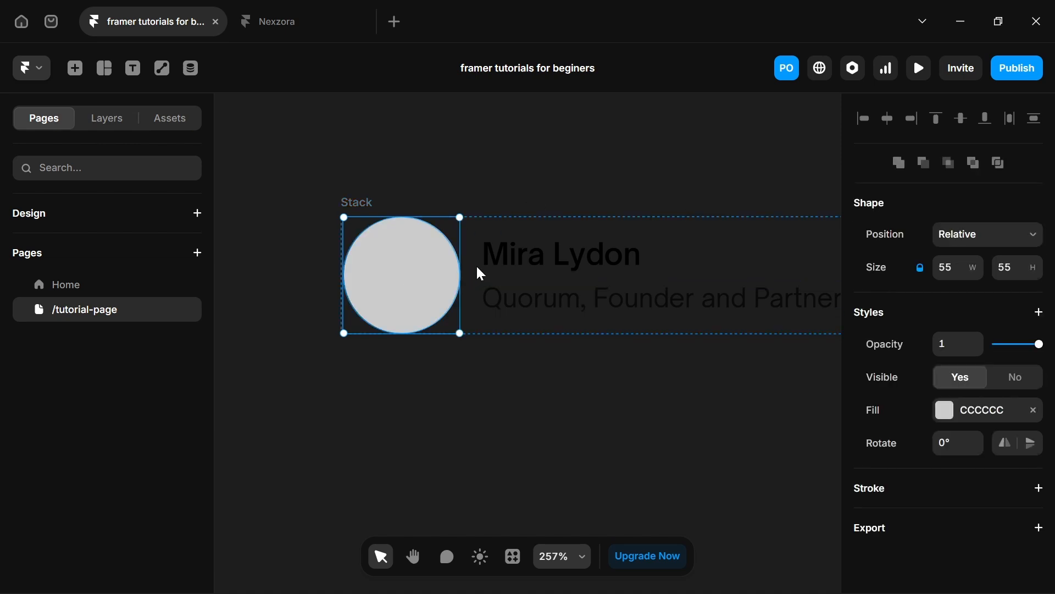
click(948, 410)
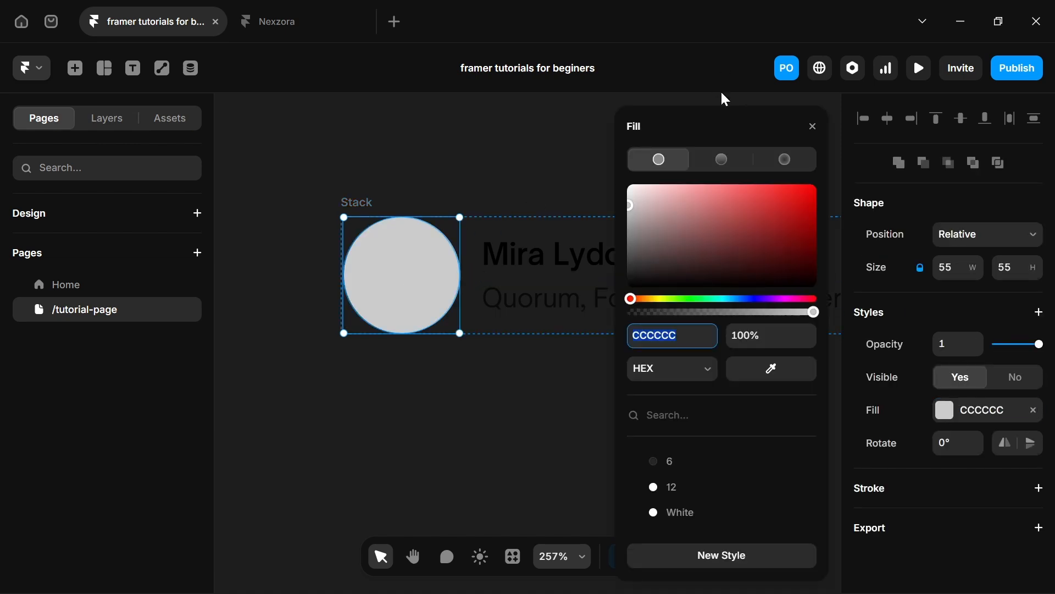
click(787, 159)
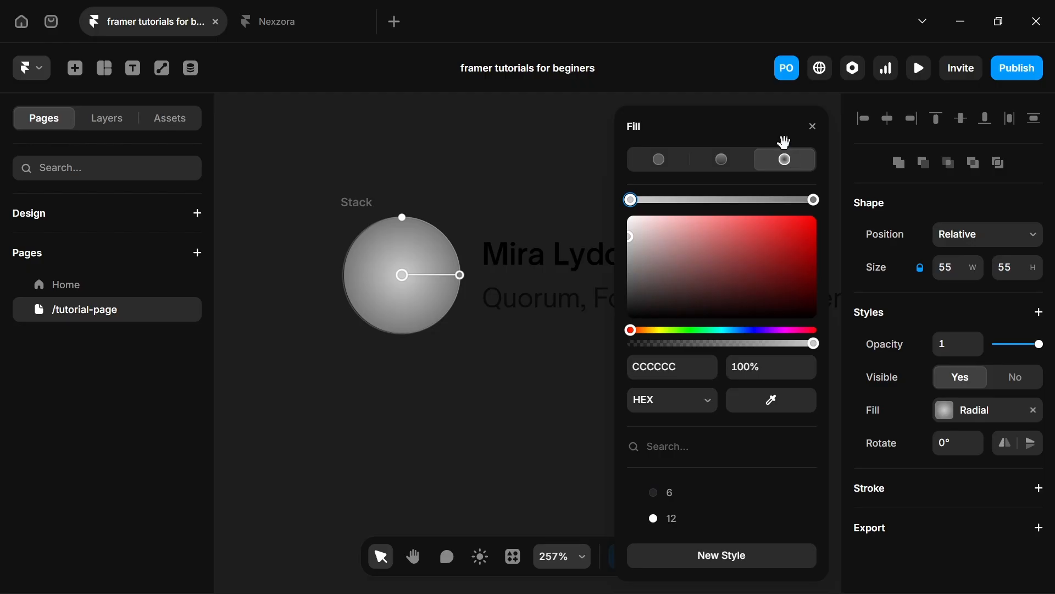
click(814, 126)
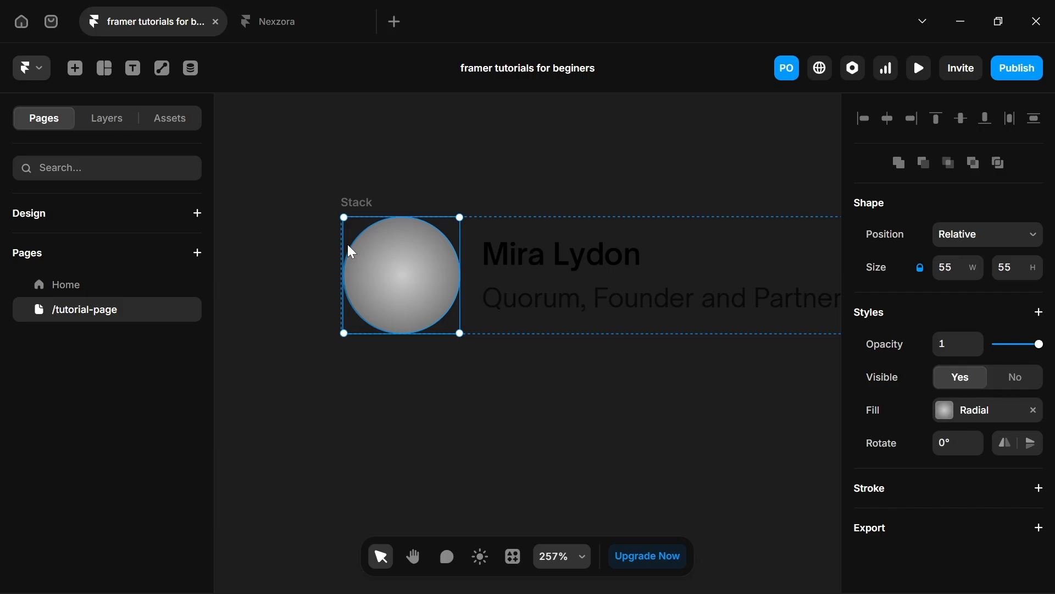
Draw a 55 by 55 frame below the gradient circle and round its corners to a radius of 28.
key(f)
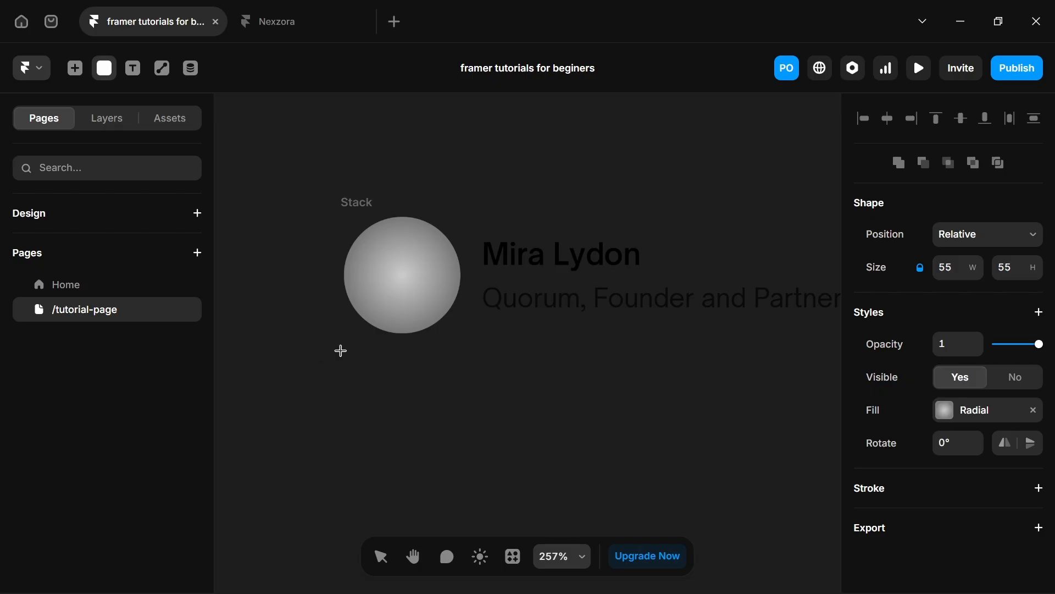
drag(348, 359, 464, 462)
click(949, 337)
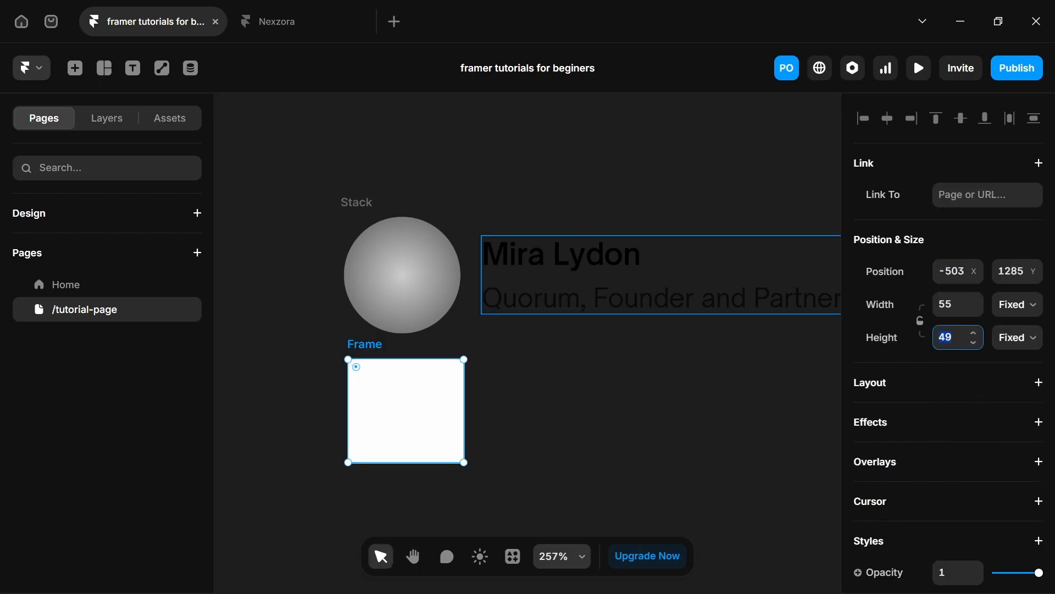
text(55)
key(Return)
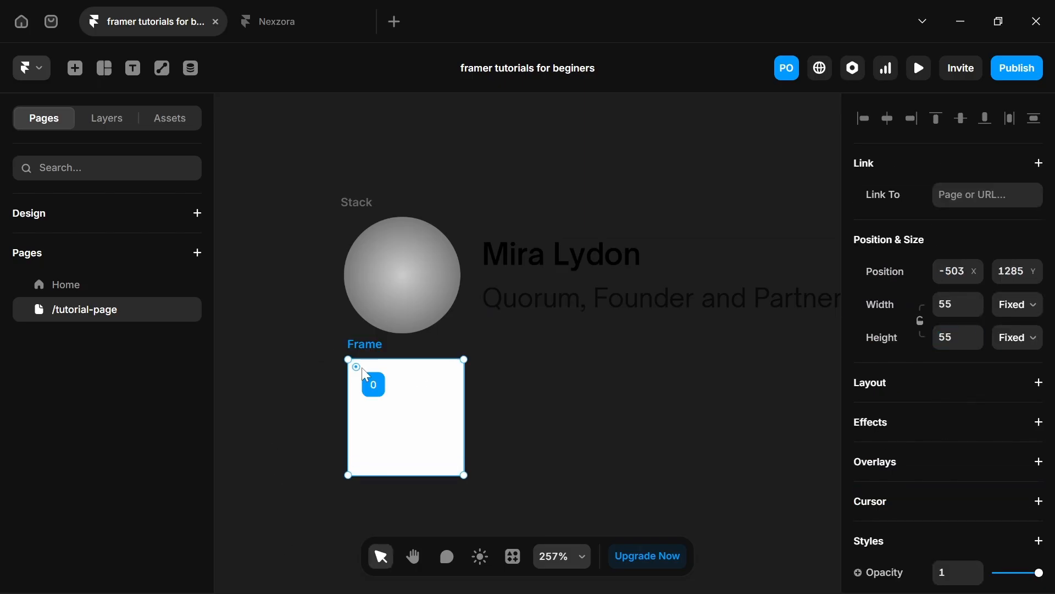
drag(366, 376, 500, 491)
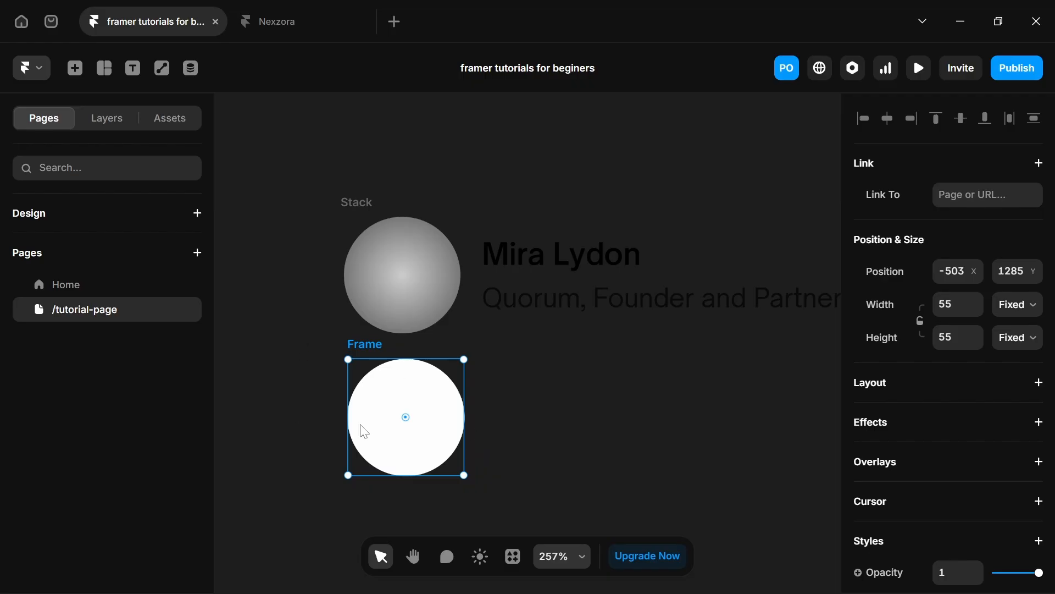
Fill the round frame with the image "Corporate Headshot Photography and Business Headshots.webp".
scroll(1008, 428, down, 6)
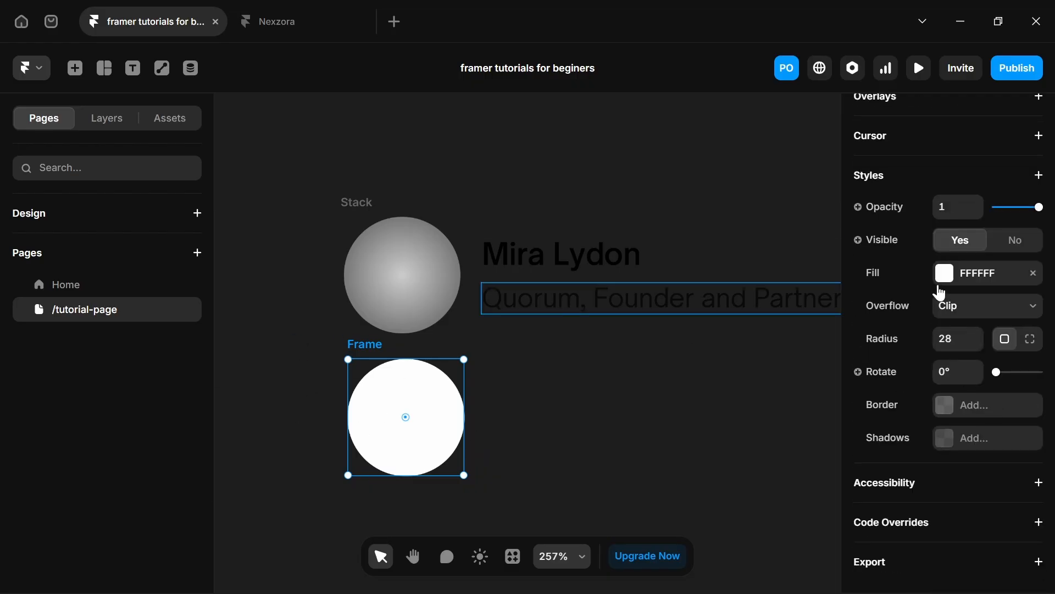
click(944, 279)
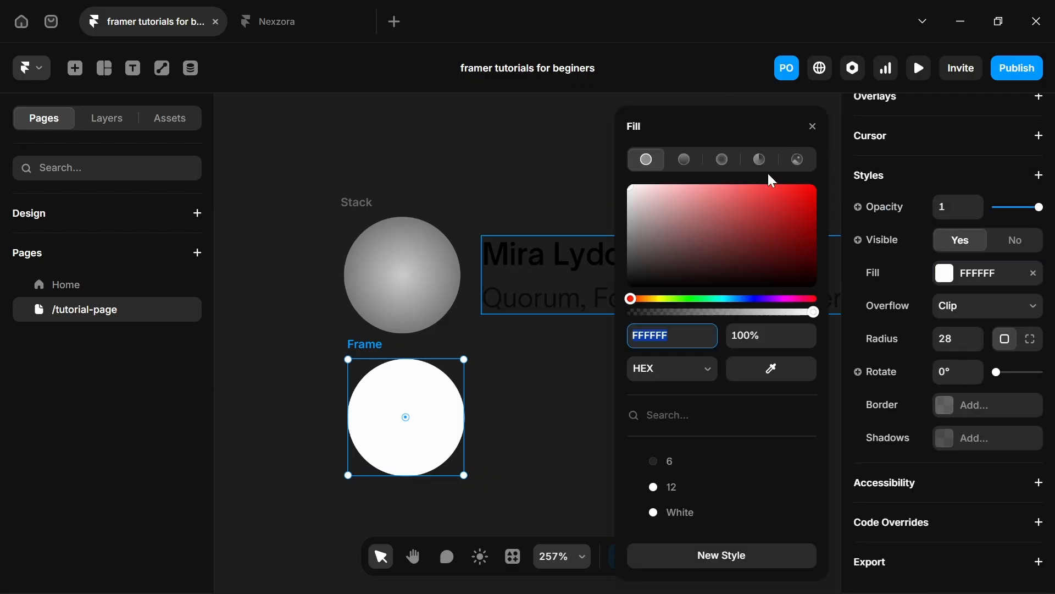
click(791, 162)
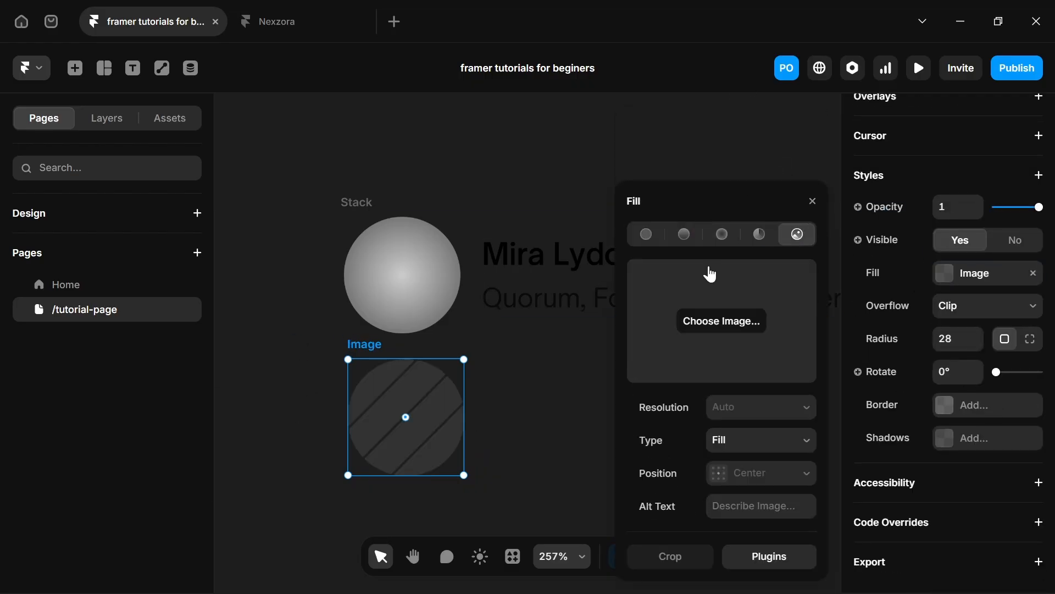
click(736, 322)
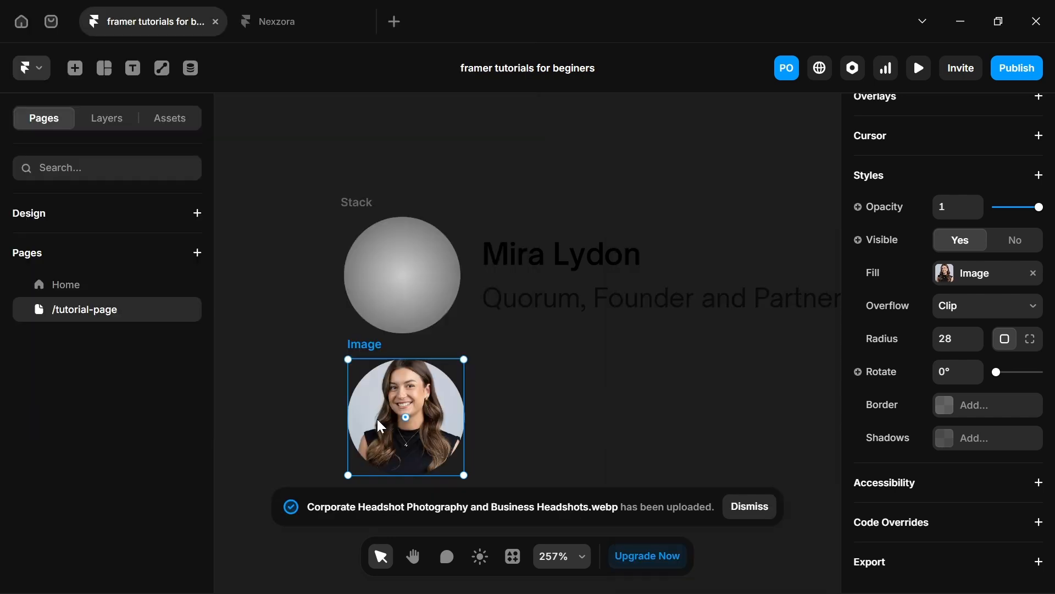
Move the round headshot image into the stack with the name-and-role text and delete the gradient circle from it.
key(ctrl+x)
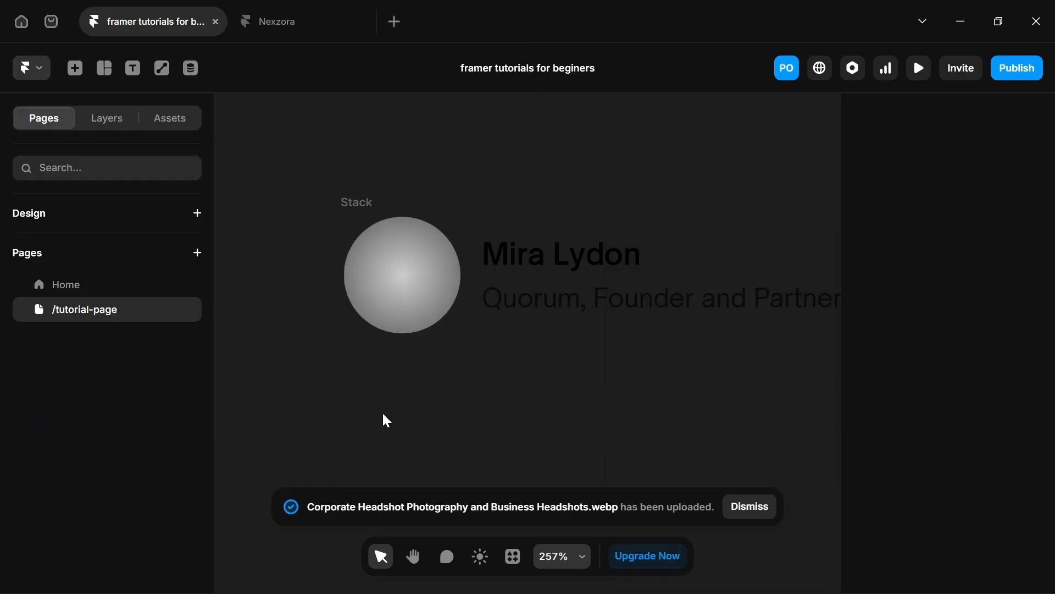
click(349, 201)
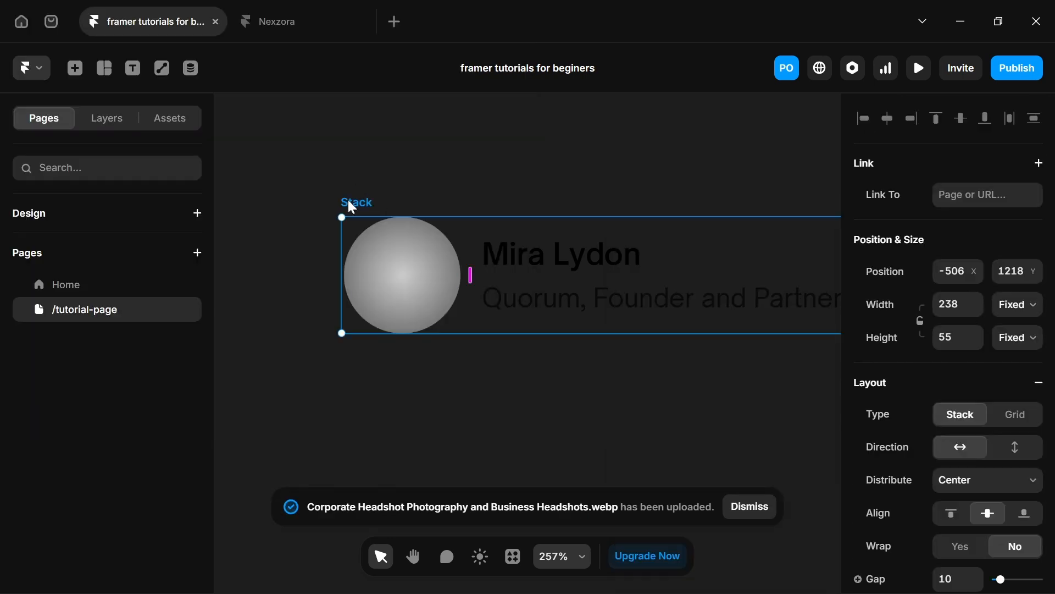
key(ctrl+v)
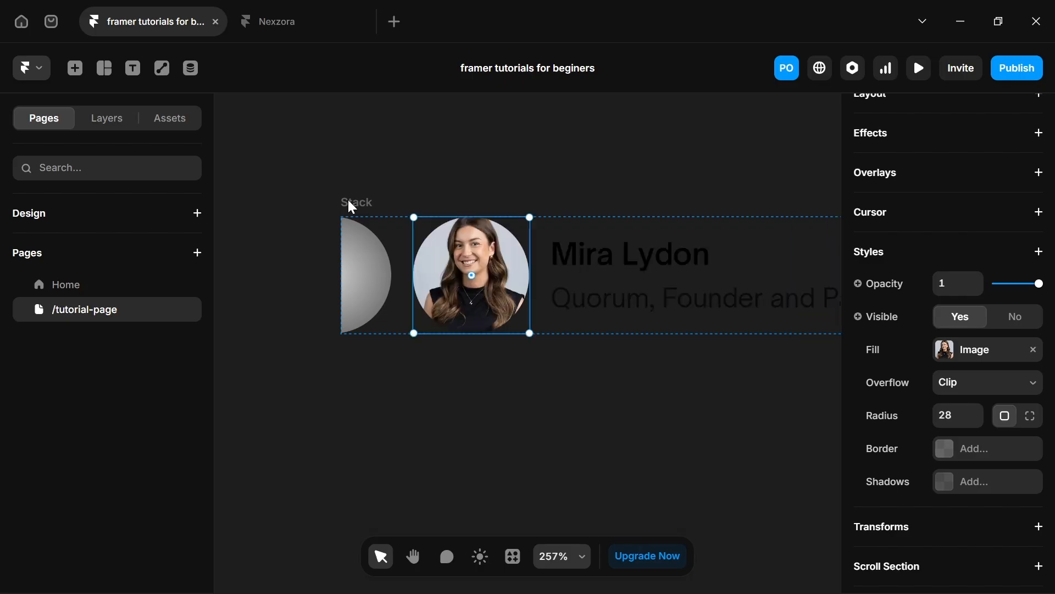
click(359, 284)
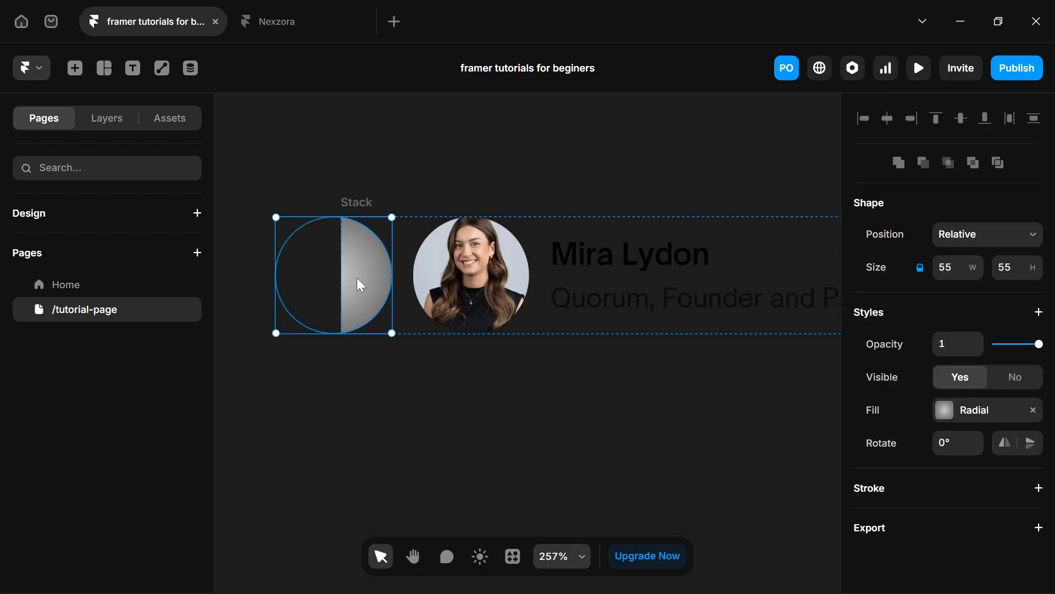
key(Delete)
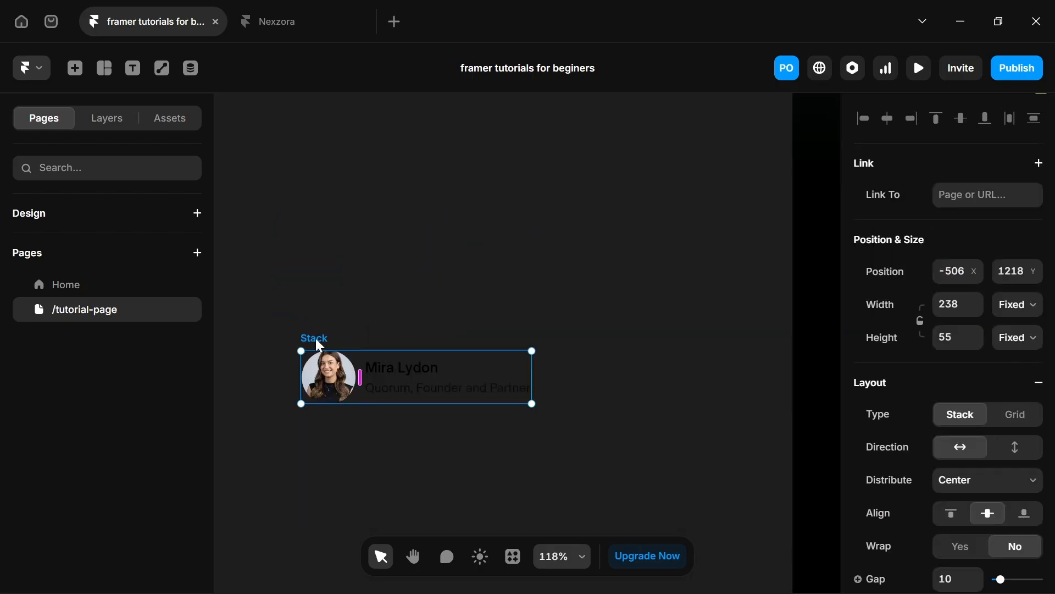
Move the headshot and name-and-role stack into the white card, beside the column with the scroll-reveal text and paragraph.
key(ctrl+x)
drag(708, 270, 89, 290)
scroll(395, 362, down, 1)
scroll(395, 363, down, 1)
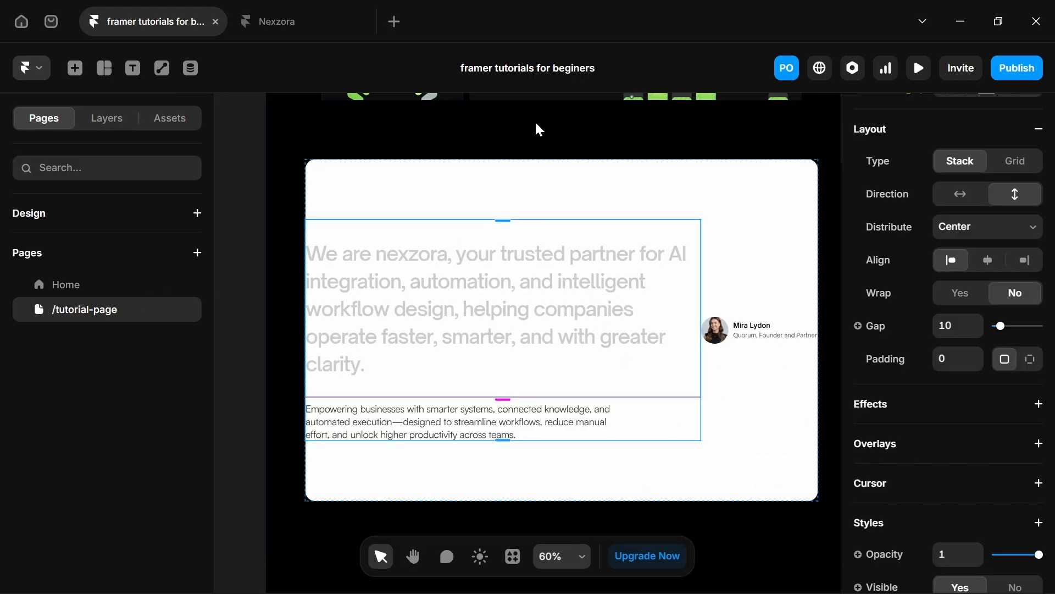
Wrap the text column and the headshot profile block in a new horizontal stack and set its distribution to Start.
click(735, 347)
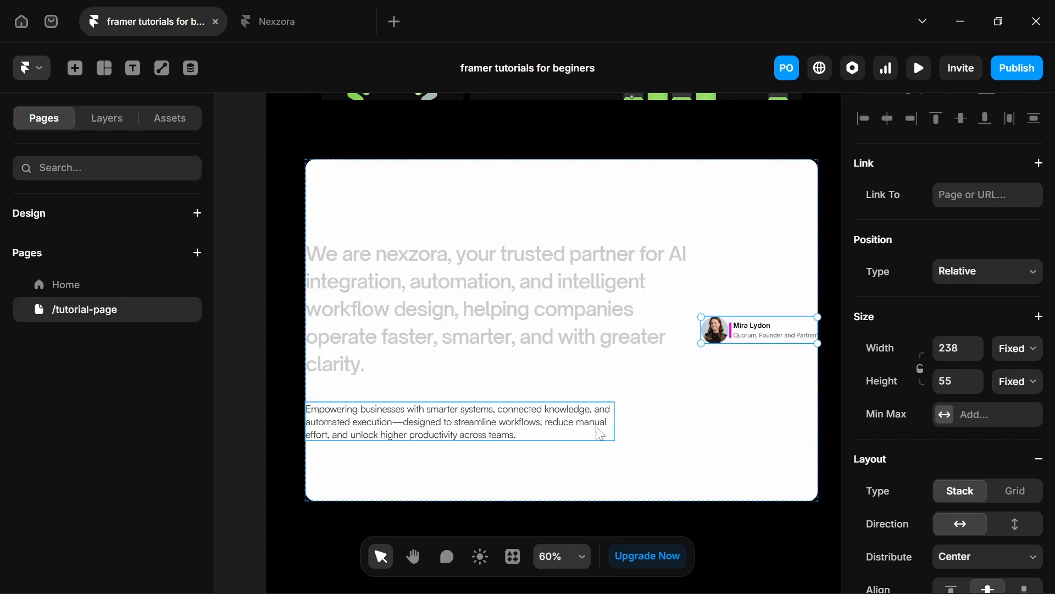
shift+click(649, 433)
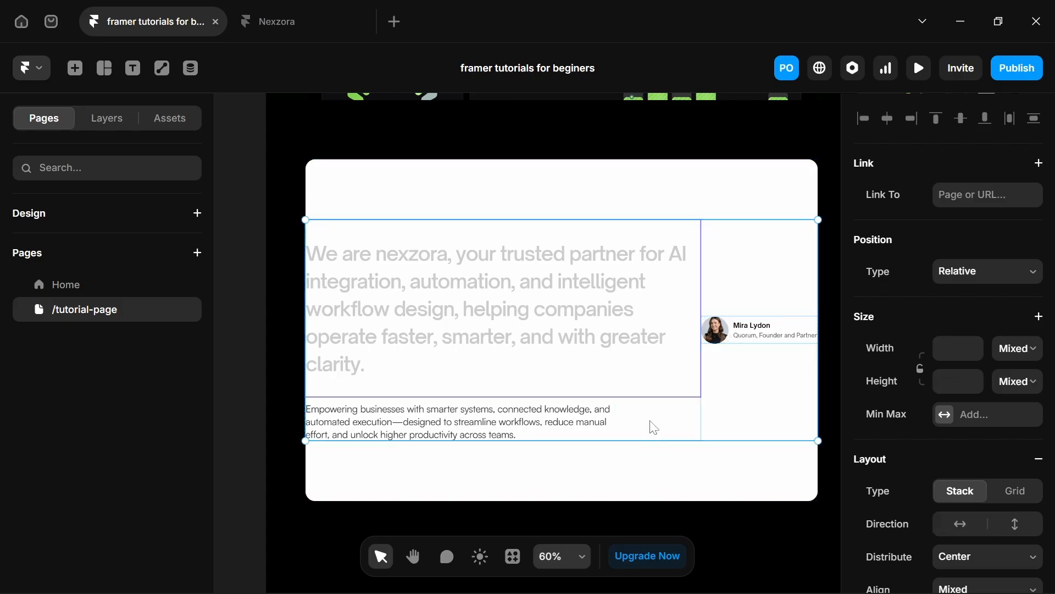
right_click(635, 417)
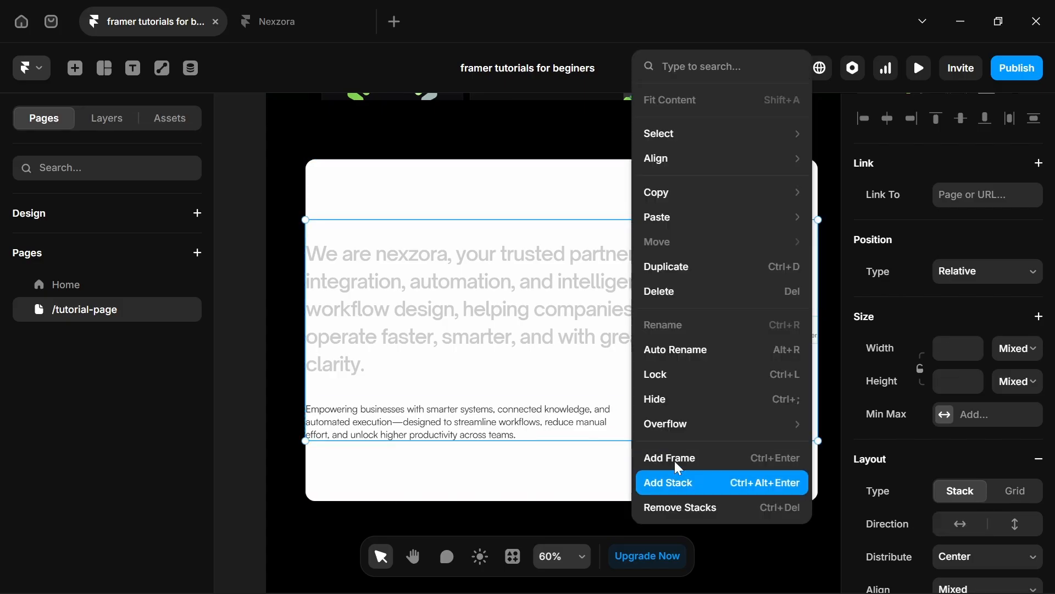
click(688, 491)
scroll(992, 396, down, 6)
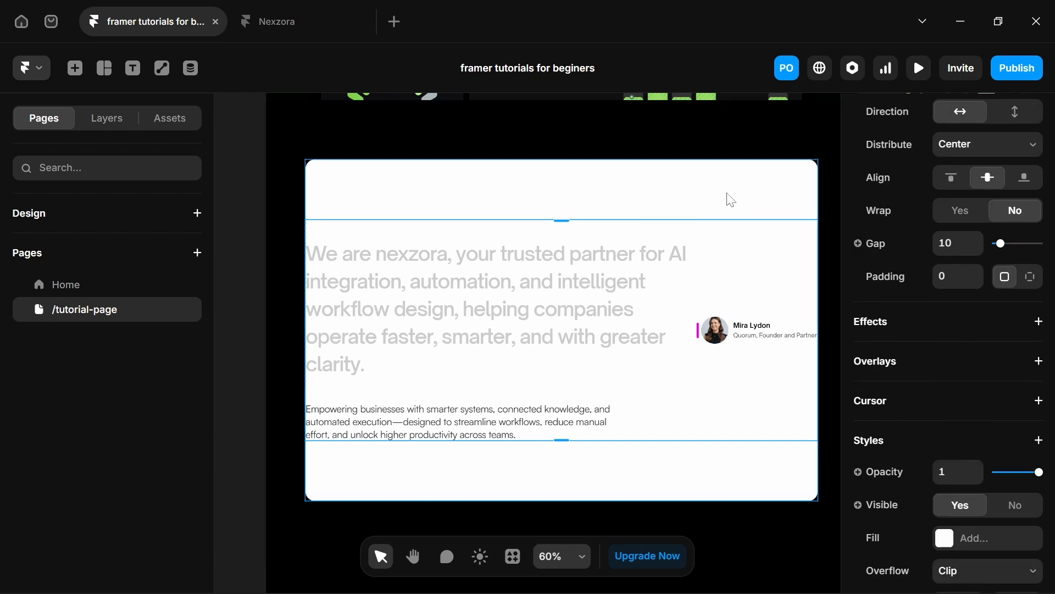
click(957, 148)
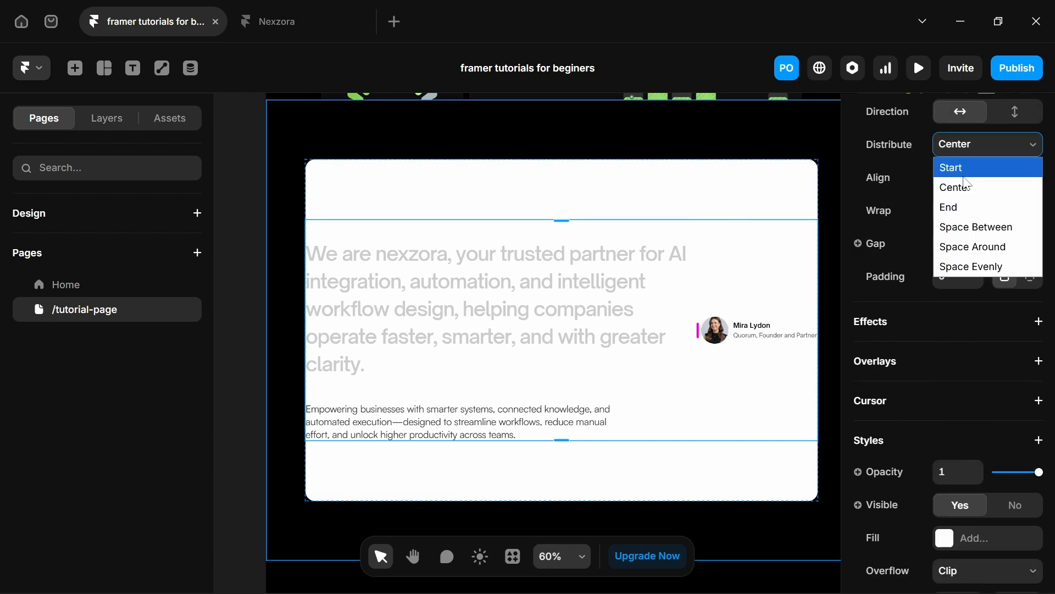
click(957, 167)
scroll(949, 209, up, 2)
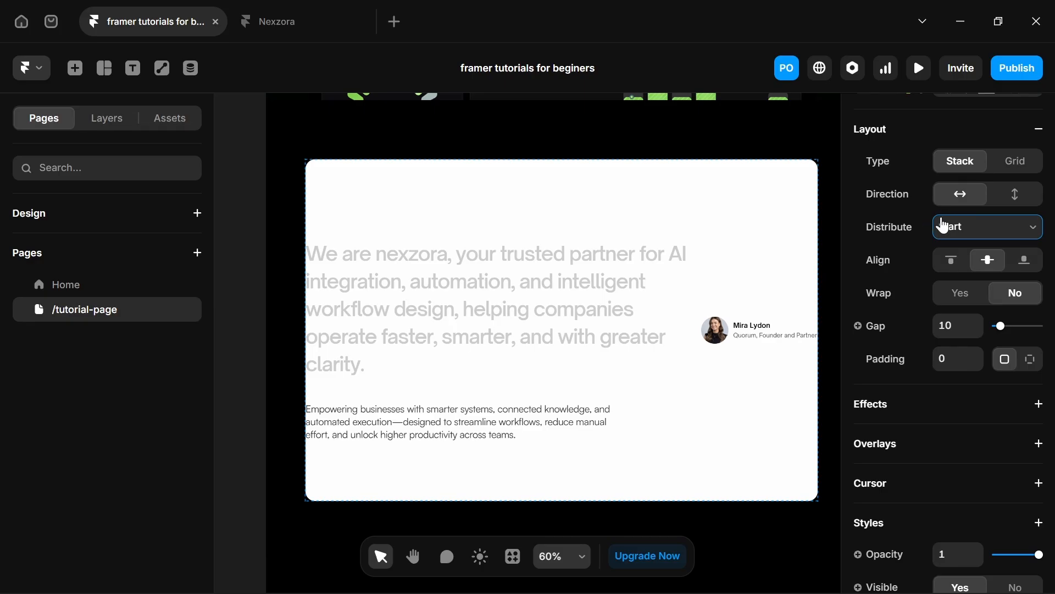
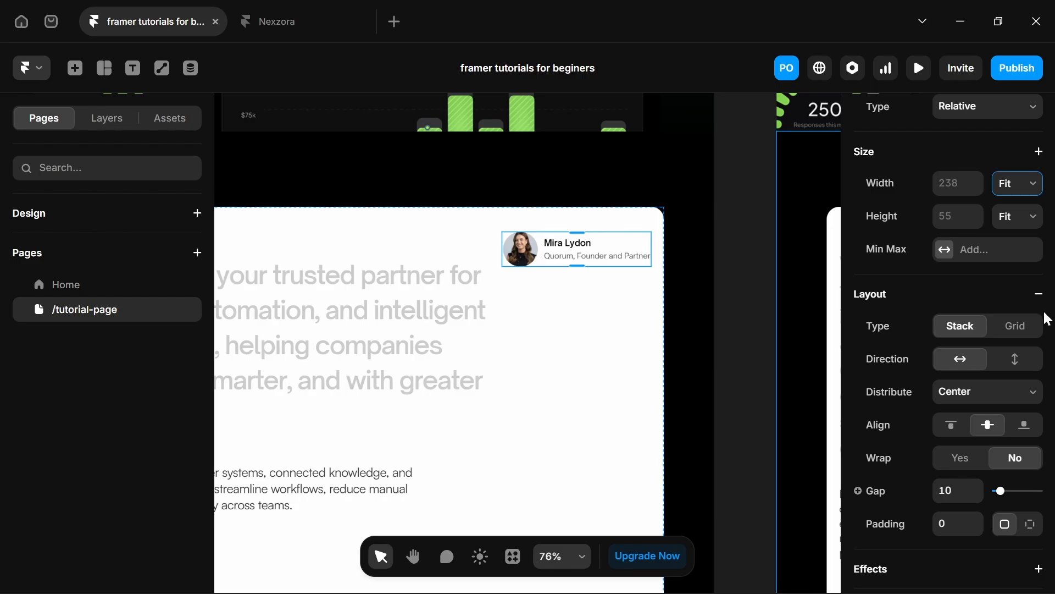
Set the height of the stack around the profile block to Fill, its distribution to Start and its alignment to the top.
scroll(1038, 236, down, 2)
scroll(1027, 233, up, 2)
click(1025, 226)
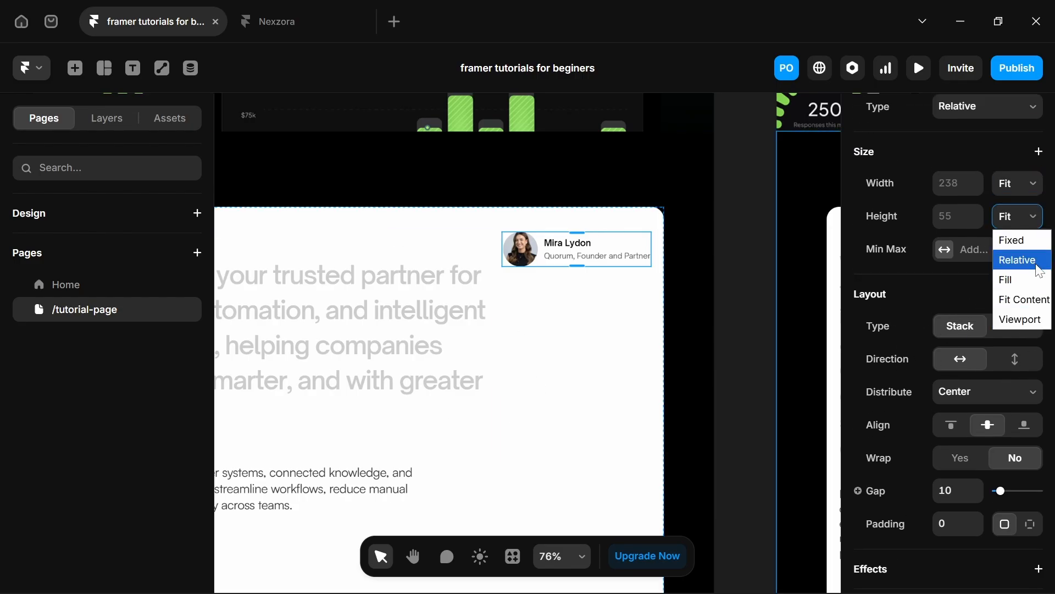
click(1014, 280)
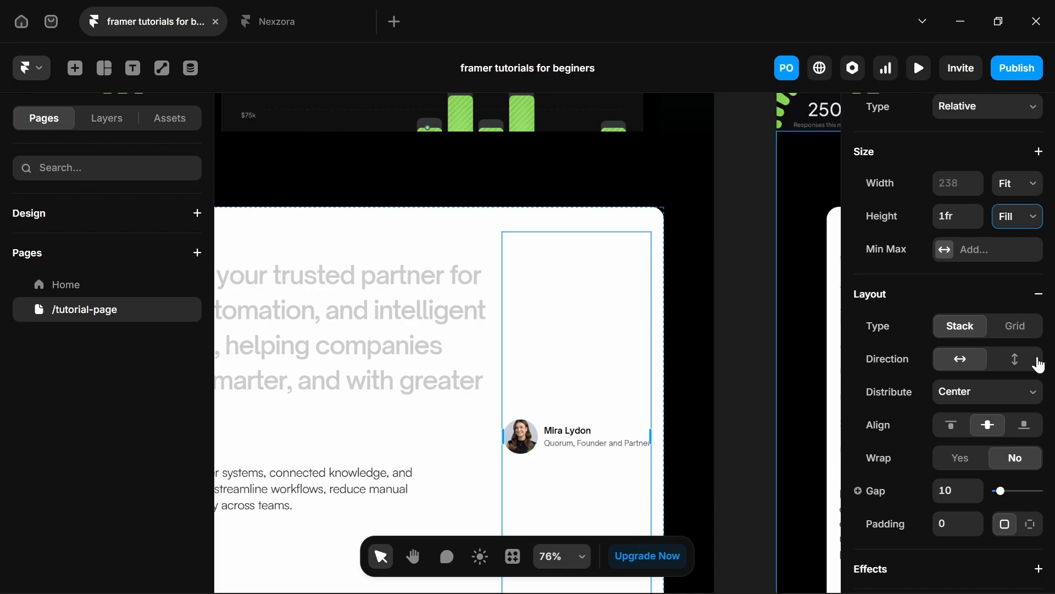
click(992, 395)
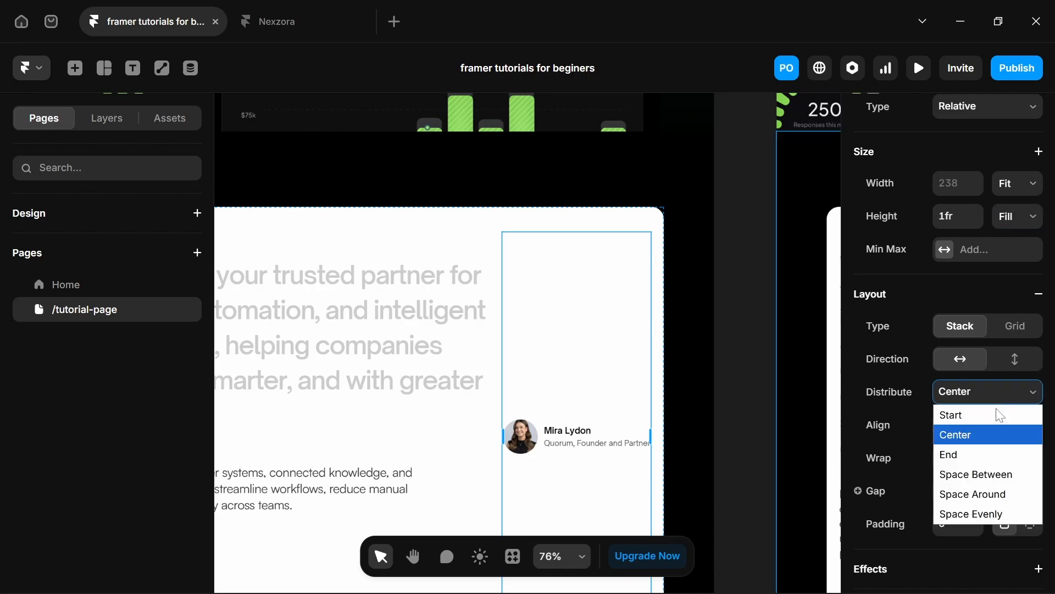
click(990, 412)
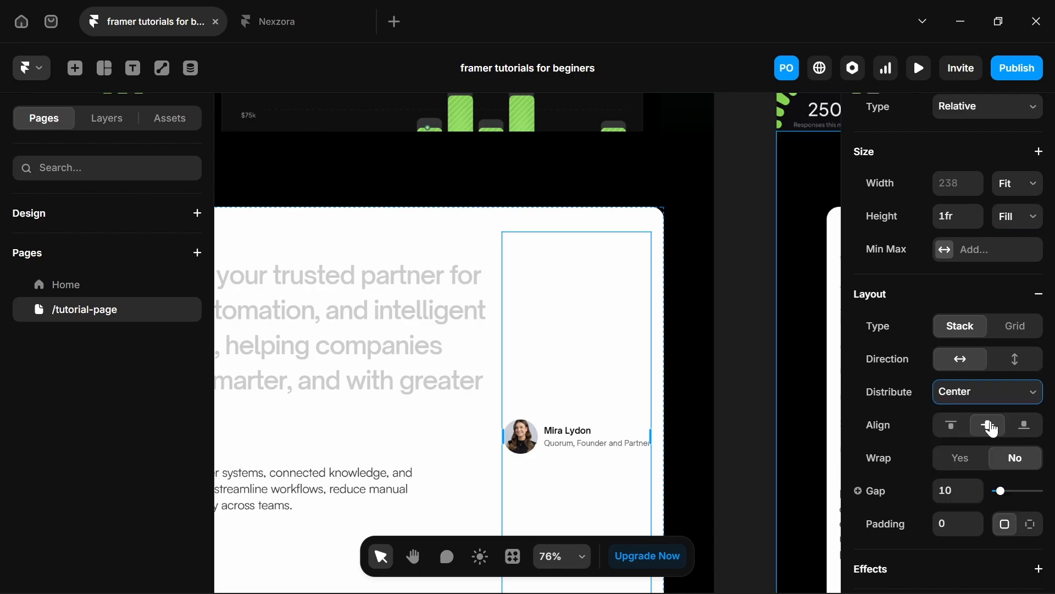
click(950, 426)
Add a solid border in color 222222 to the full-height profile column and lower the opacity of the border color.
scroll(530, 295, down, 2)
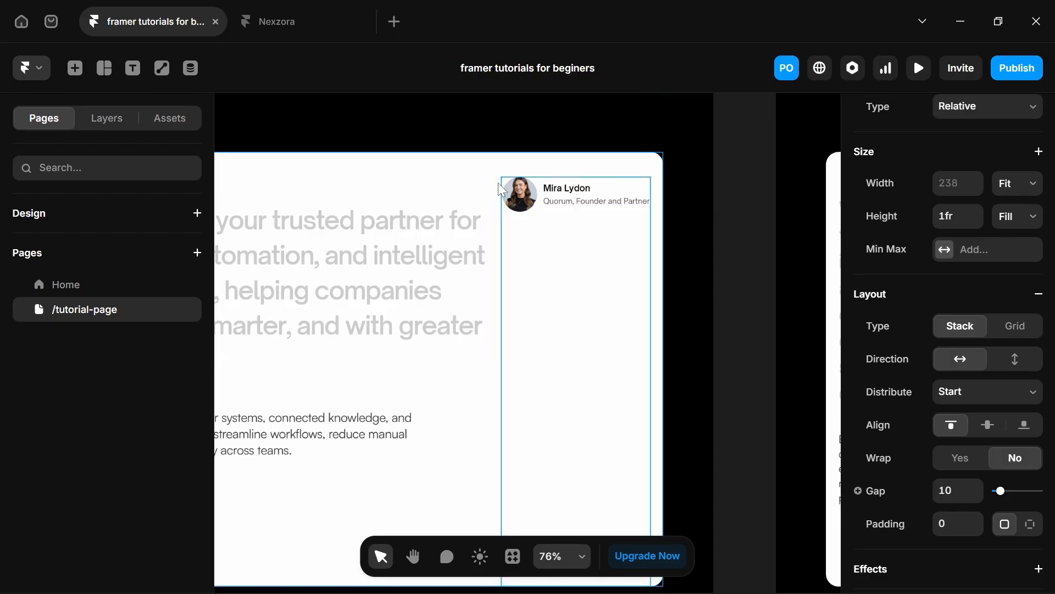
scroll(546, 346, down, 2)
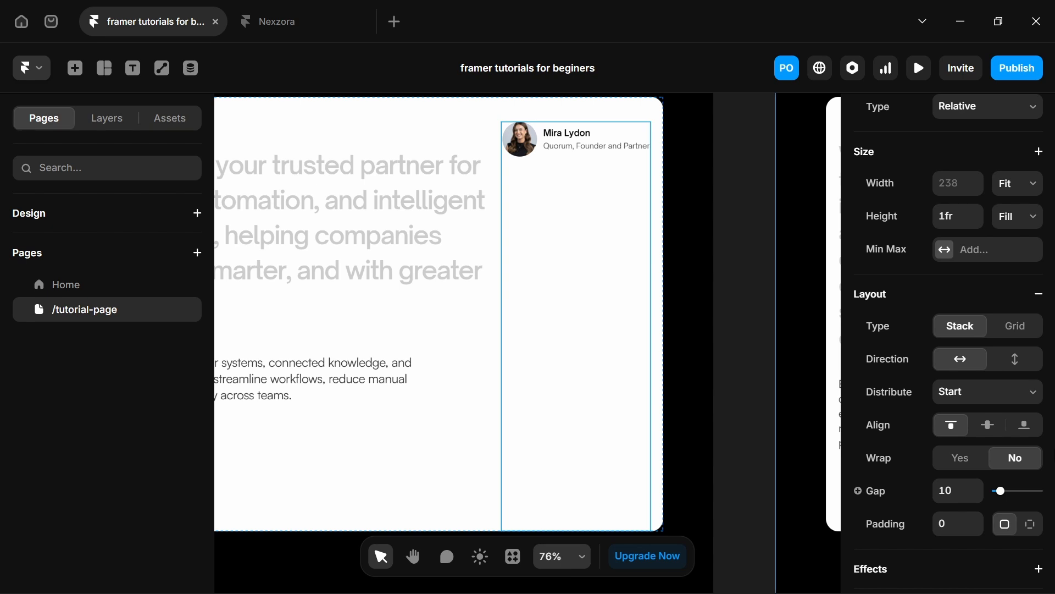
scroll(1038, 448, down, 3)
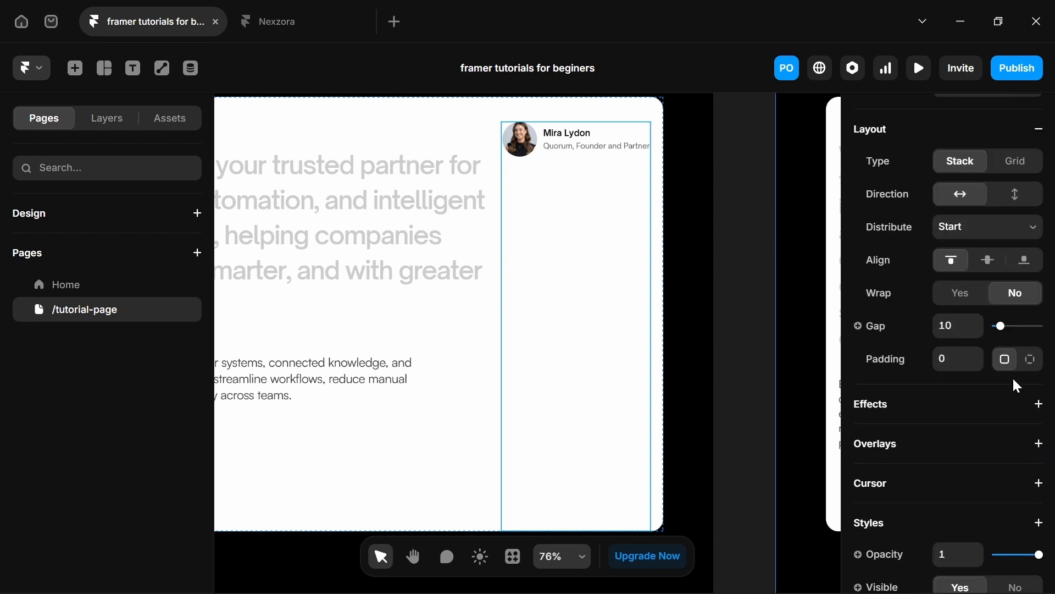
scroll(1013, 377, down, 5)
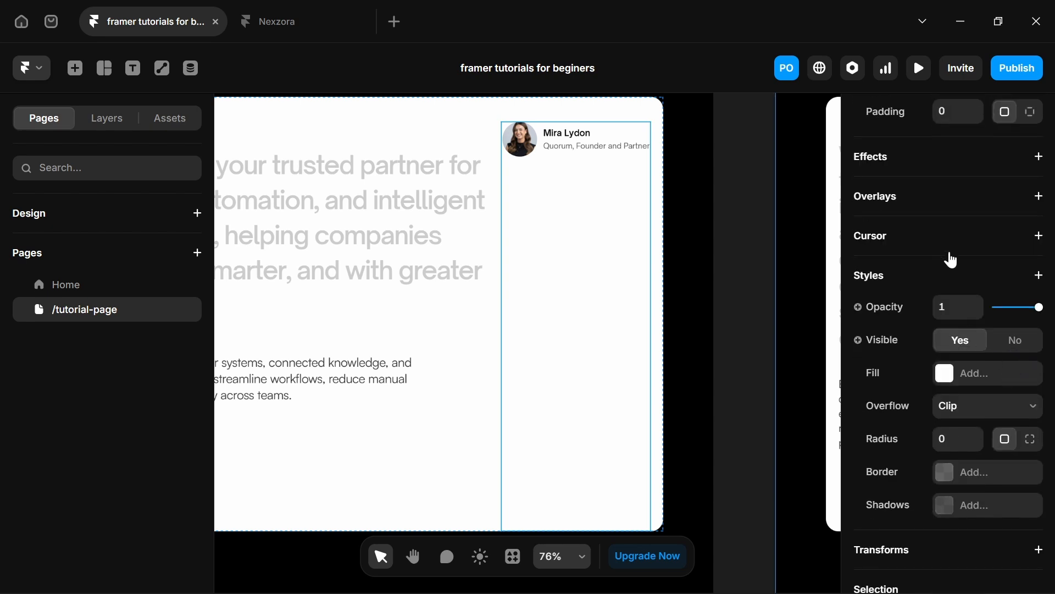
scroll(956, 264, down, 2)
click(947, 401)
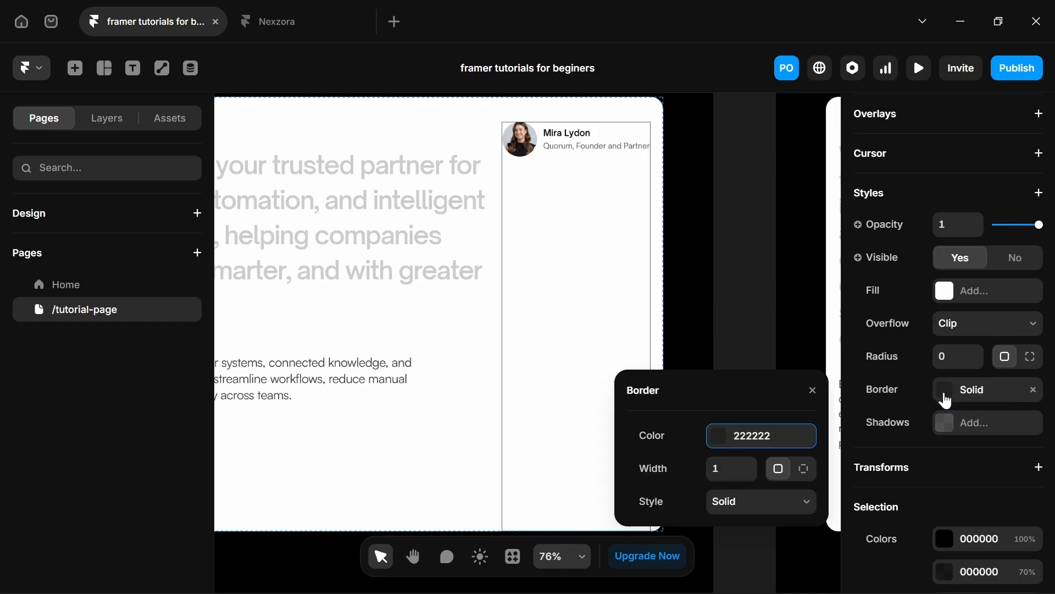
click(721, 440)
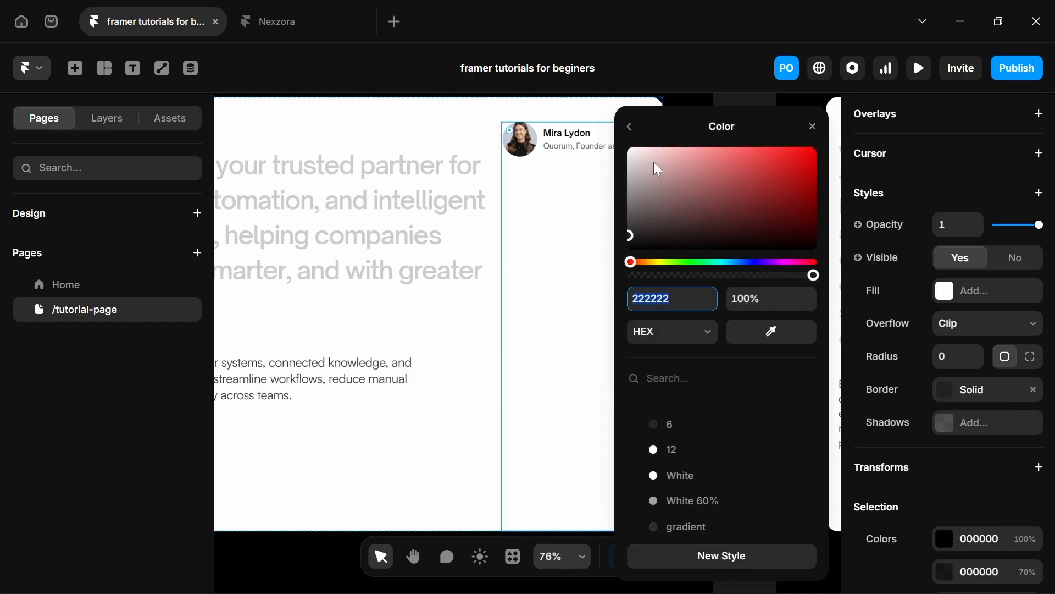
key(Tab)
text(1)
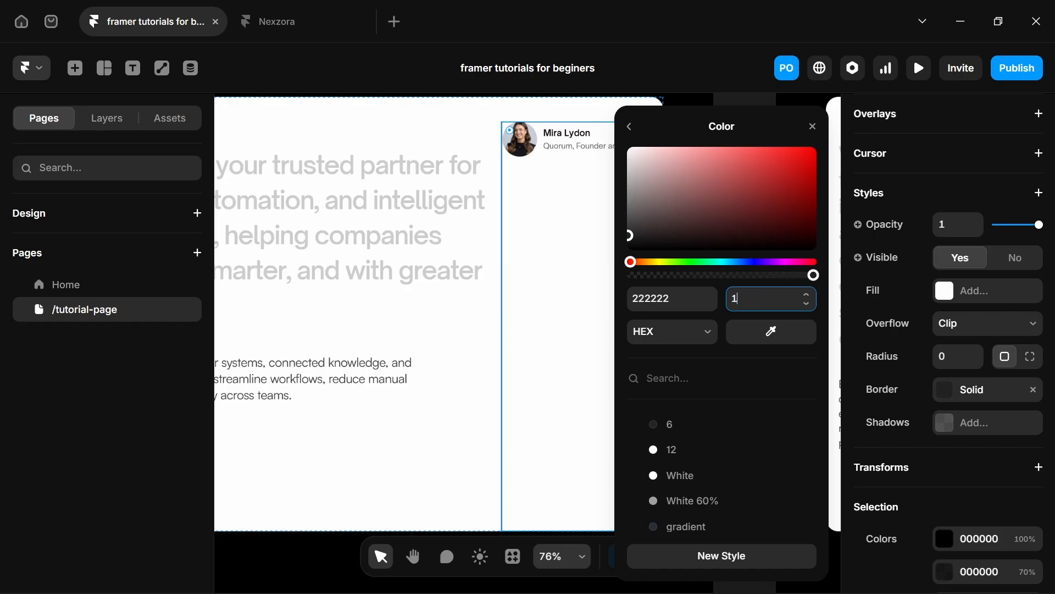
key(Return)
click(310, 158)
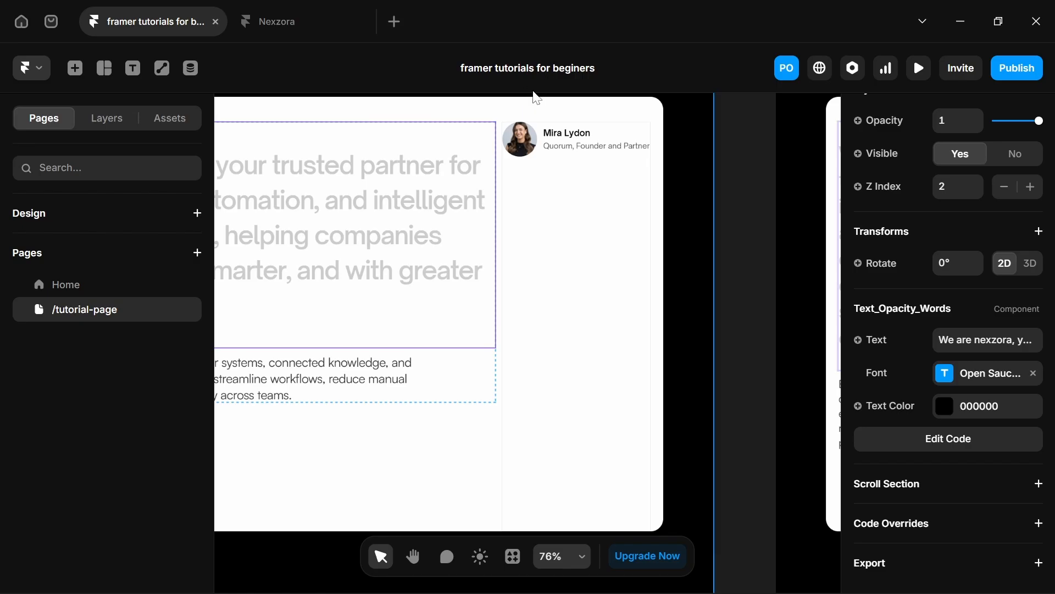
Set the profile column's border widths per side to 0 top and bottom, keeping 1 on the right and left.
scroll(538, 98, up, 5)
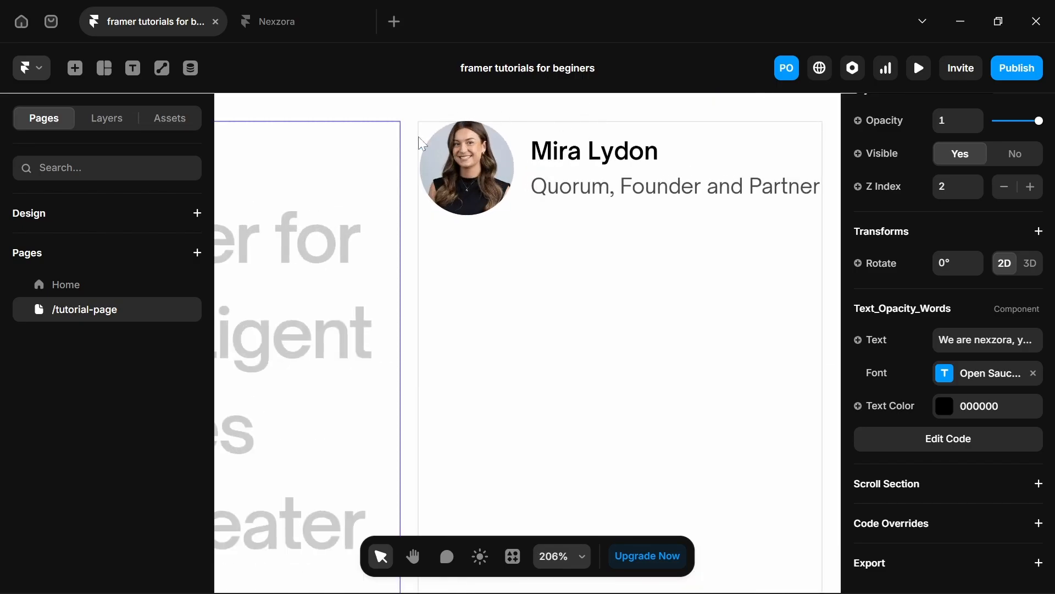
key(space)
drag(487, 250, 343, 212)
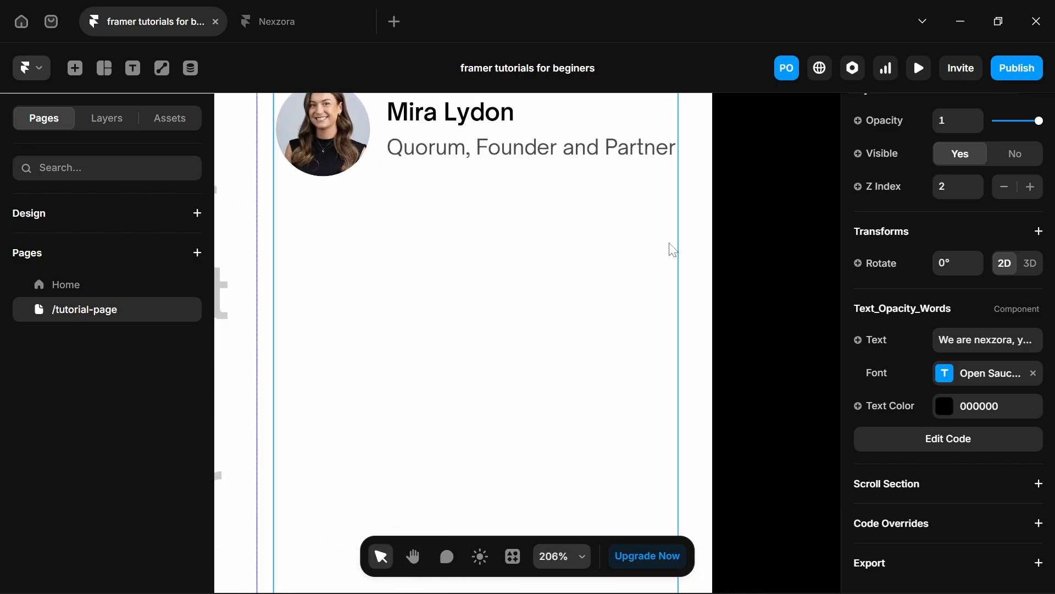
click(306, 327)
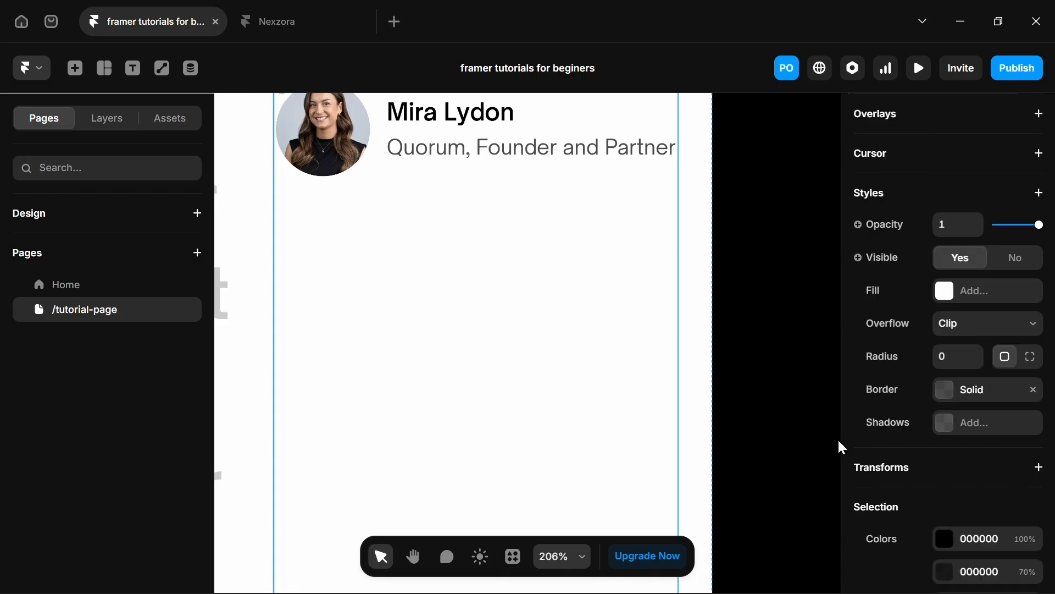
click(948, 393)
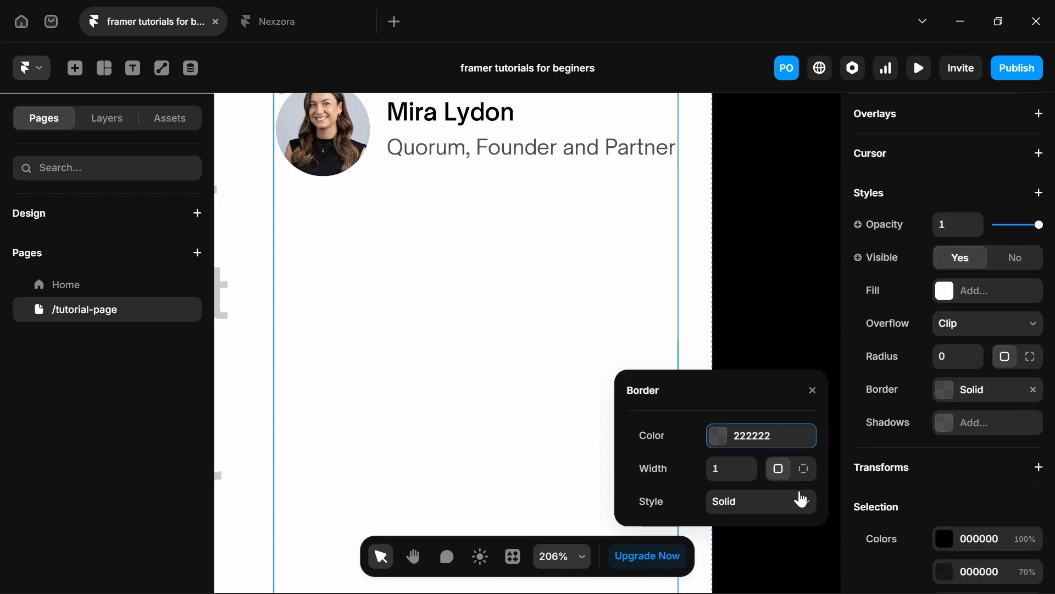
click(804, 469)
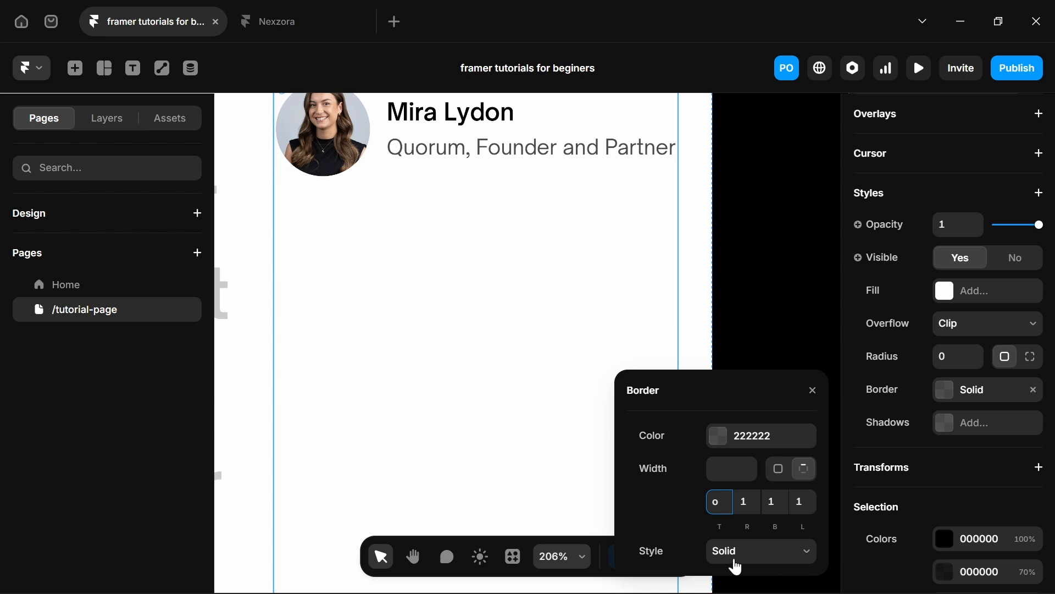
key(BackSpace)
text(0)
key(Tab)
key(Tab)
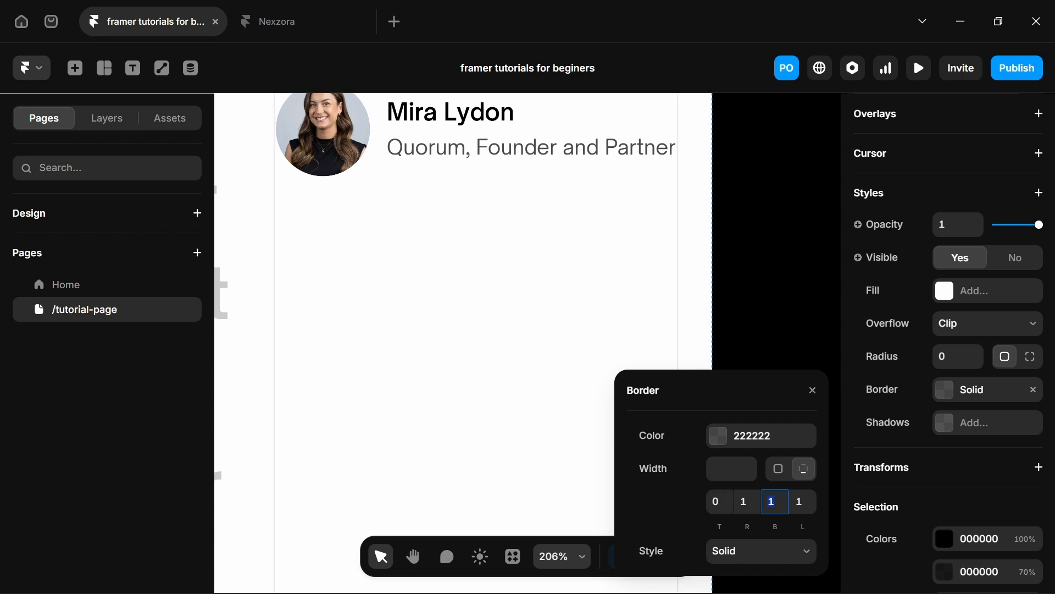
click(720, 229)
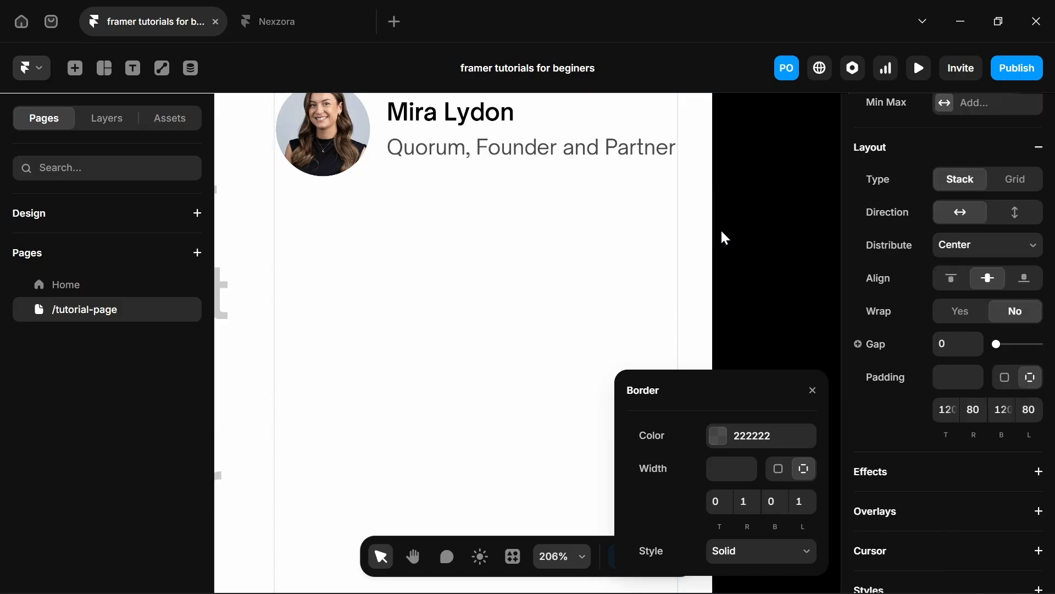
Change the position type of the headshot and name-and-role stack inside the bordered column to Sticky.
drag(724, 232, 714, 433)
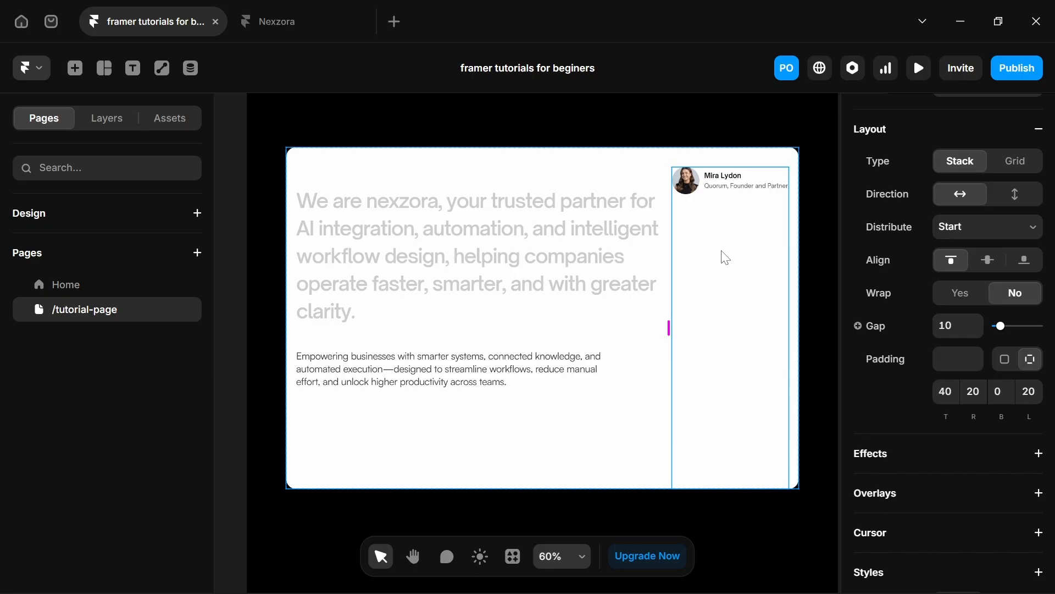
click(706, 196)
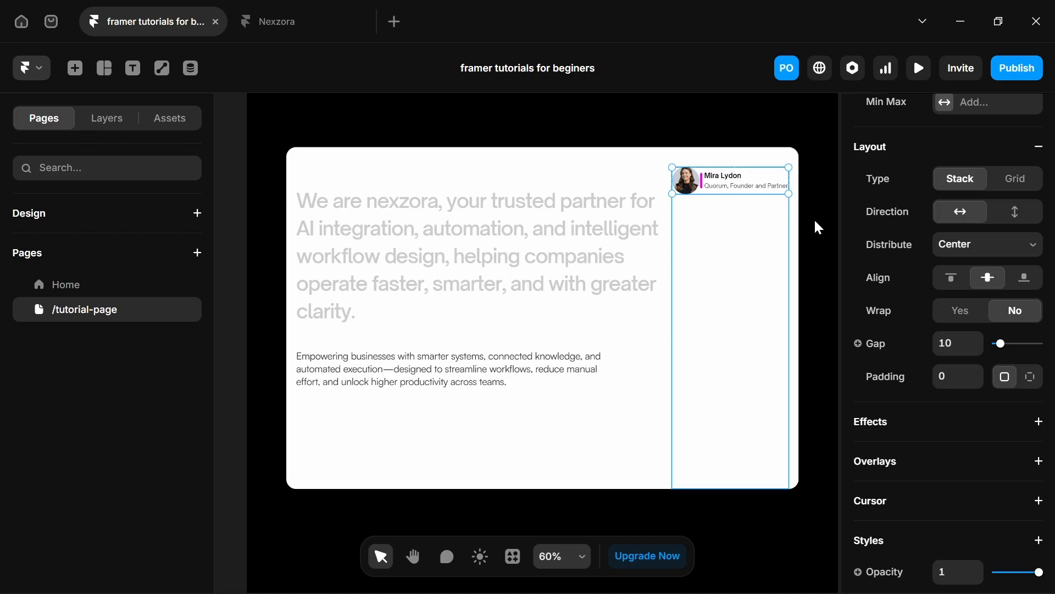
scroll(978, 234, up, 5)
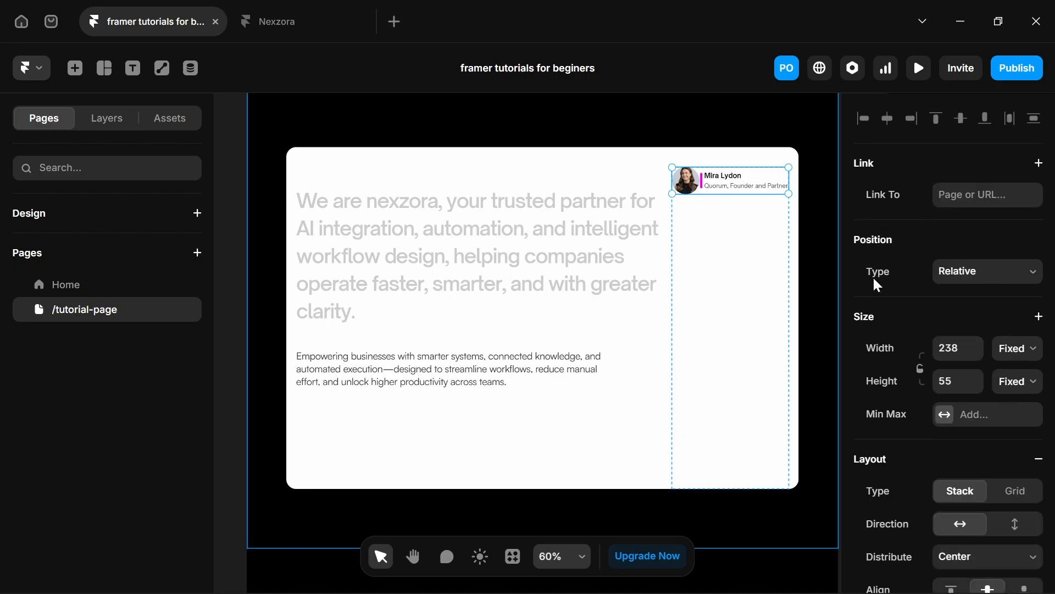
click(958, 277)
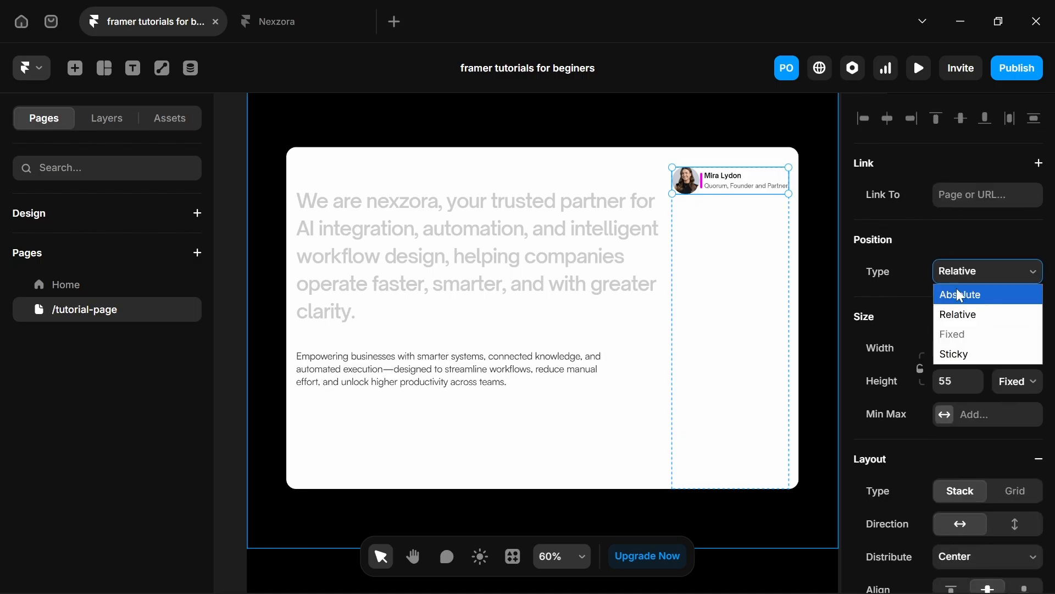
click(952, 356)
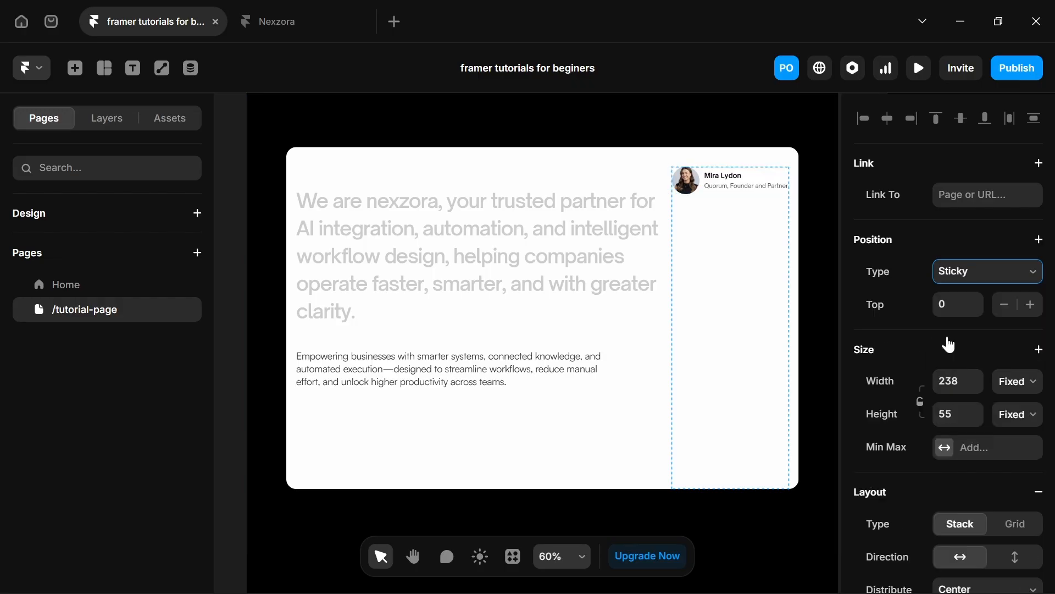
Preview the page and examine how the sticky profile block behaves while scrolling past the white intro card.
click(917, 69)
scroll(770, 243, down, 10)
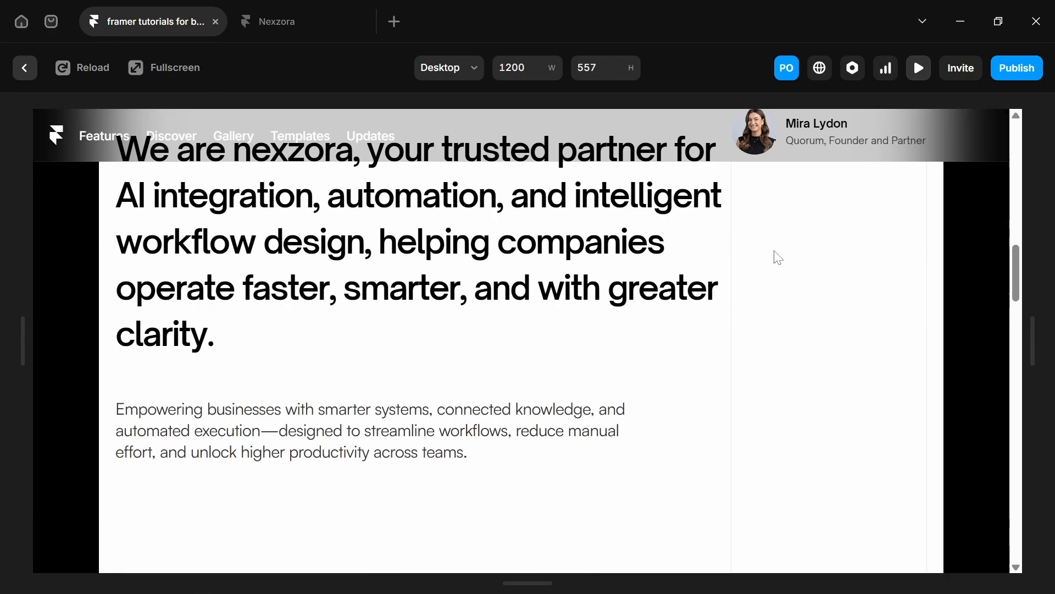
scroll(779, 257, down, 5)
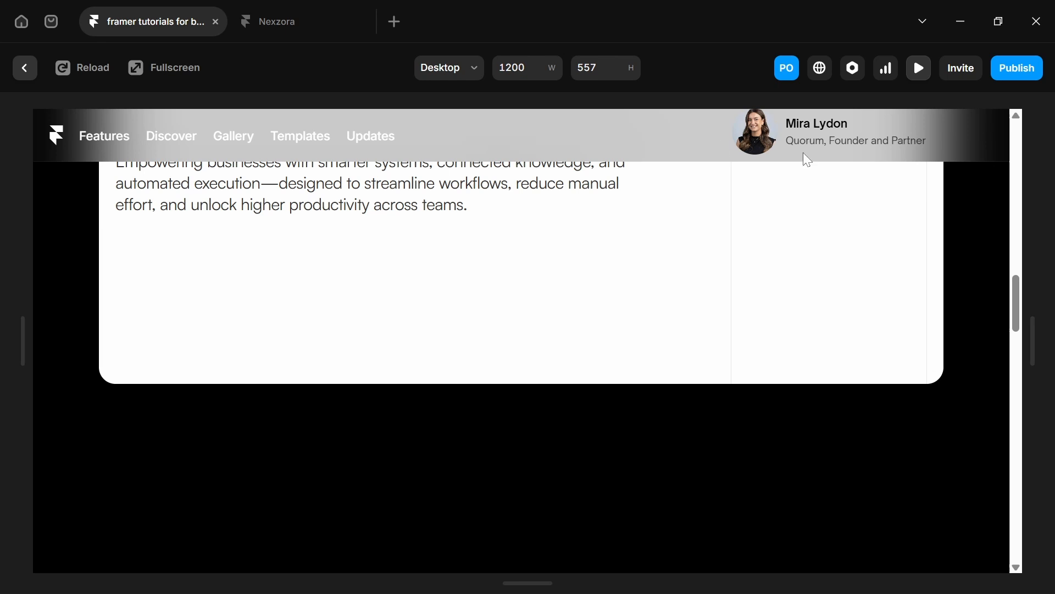
scroll(802, 182, down, 3)
scroll(806, 198, up, 14)
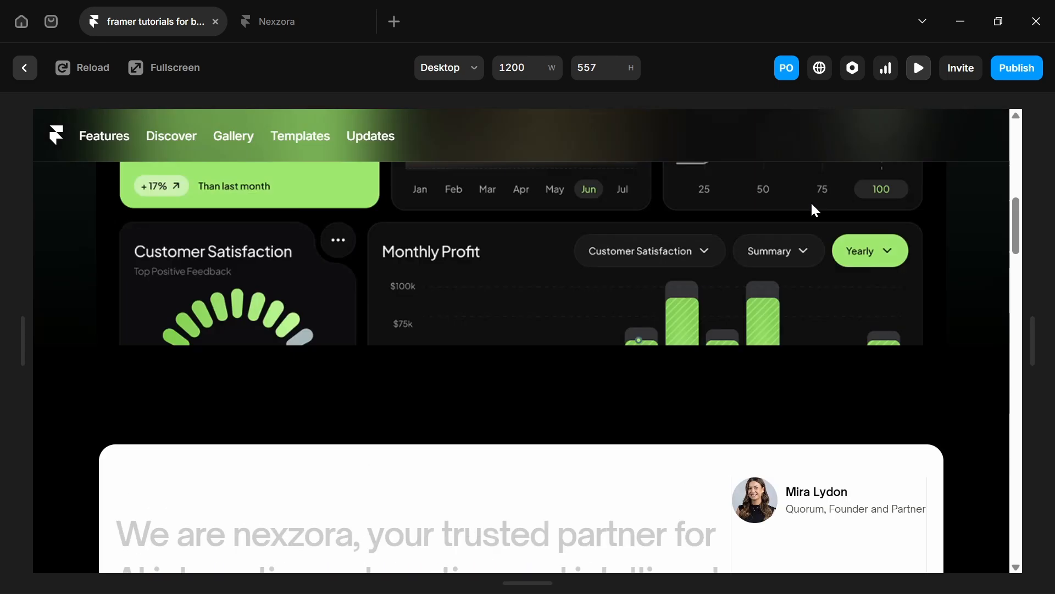
scroll(801, 228, down, 10)
scroll(801, 220, down, 3)
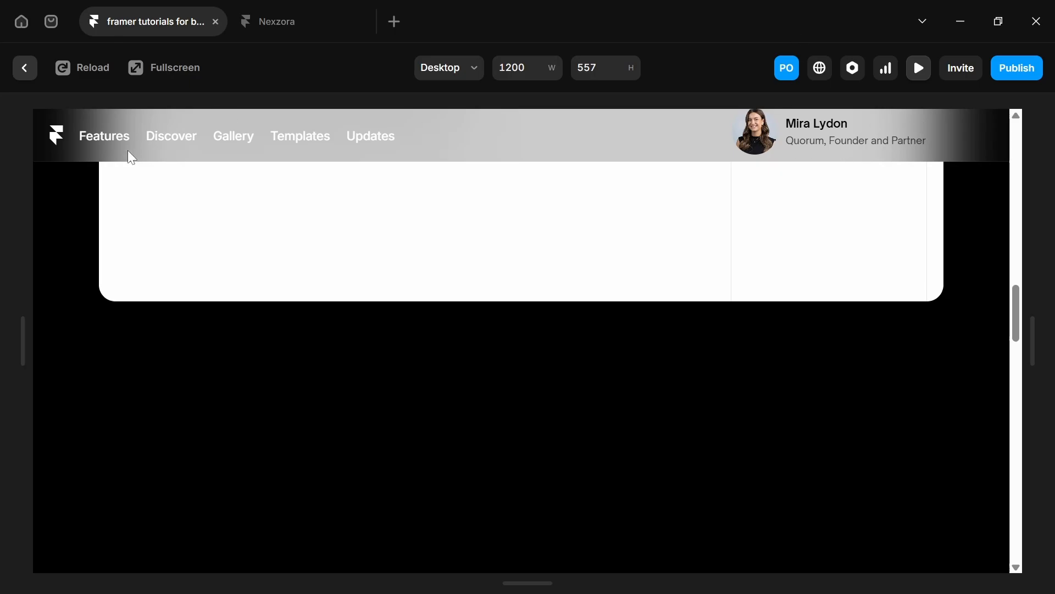
Leave the preview and set the sticky profile block's top offset to 100.
scroll(764, 159, up, 5)
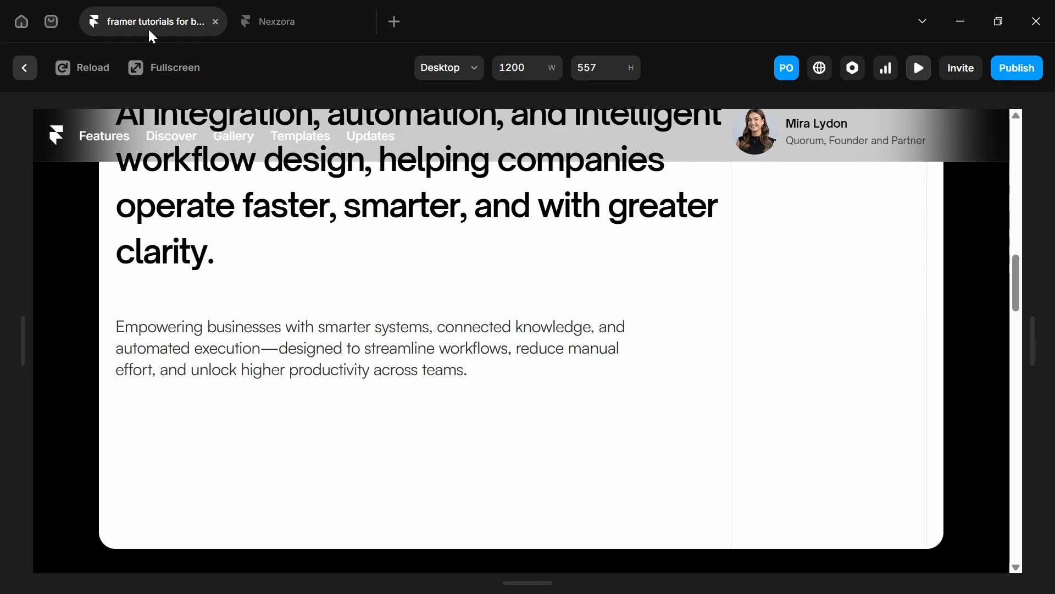
click(24, 68)
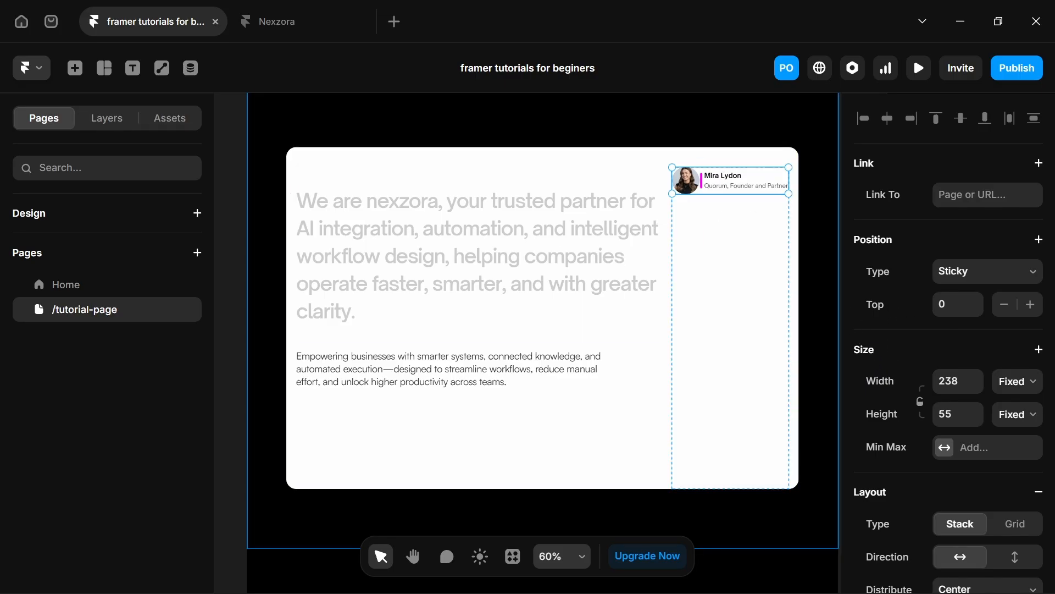
click(957, 305)
text(12)
key(Return)
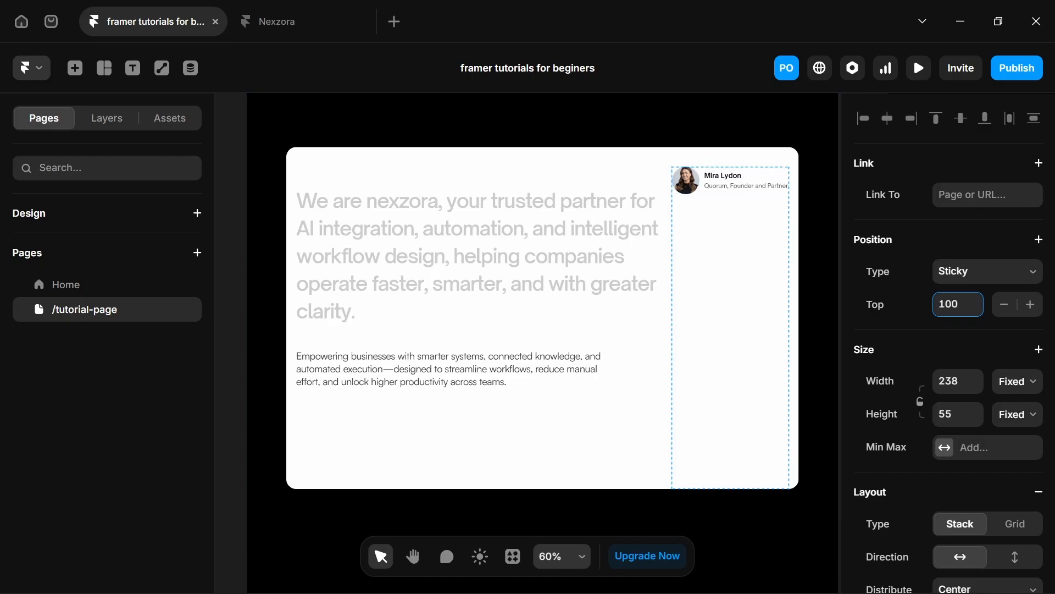
Preview the page and examine where the sticky profile block stops below the navigation bar while scrolling past the intro card.
click(919, 68)
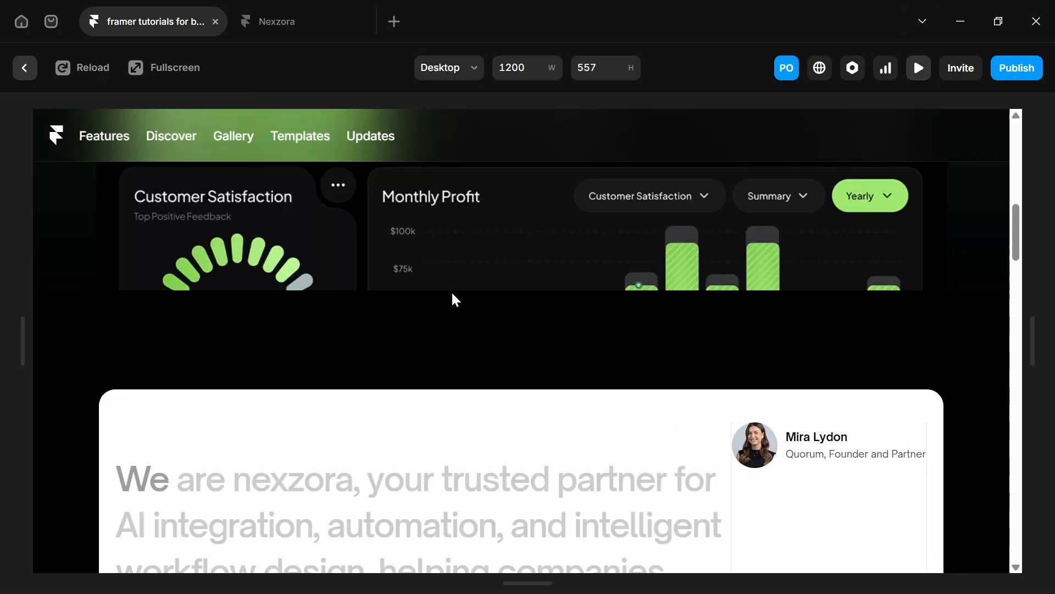
scroll(449, 291, down, 5)
scroll(450, 290, up, 3)
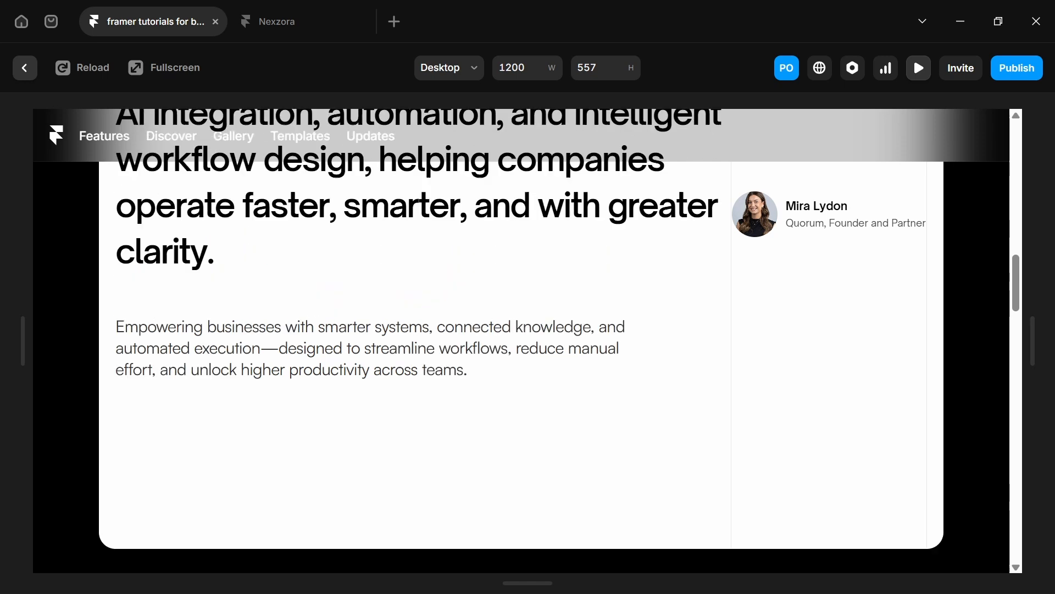
scroll(449, 290, up, 2)
scroll(450, 290, down, 2)
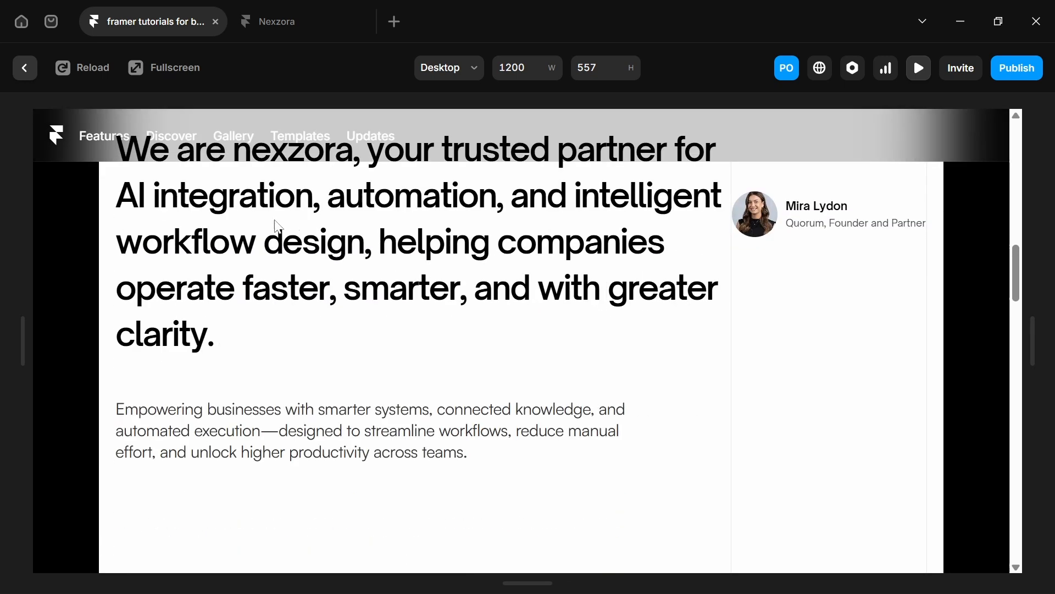
scroll(277, 226, down, 2)
scroll(278, 226, up, 4)
scroll(278, 226, up, 3)
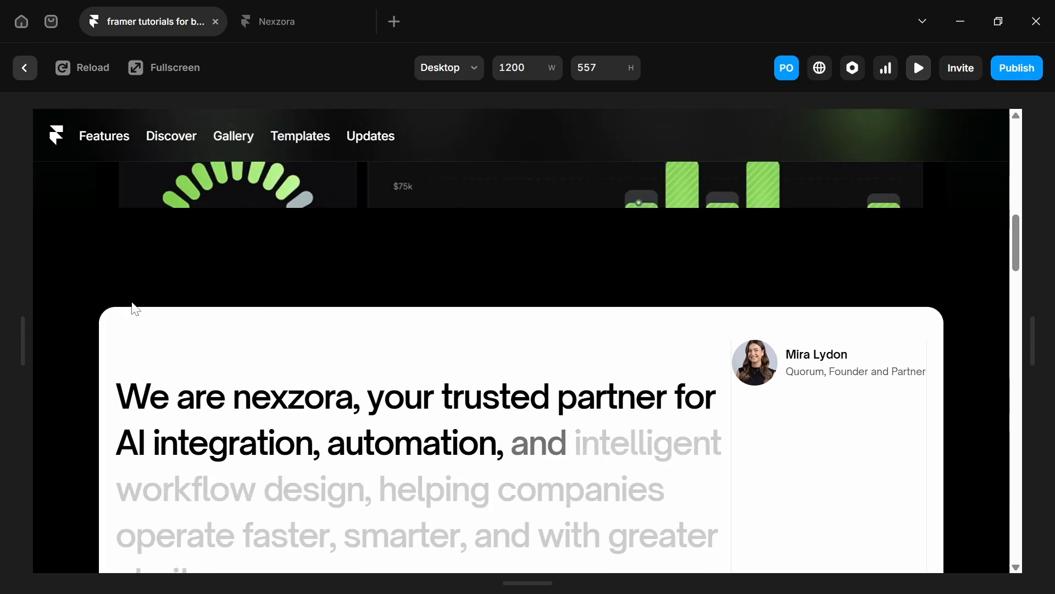
scroll(521, 341, down, 5)
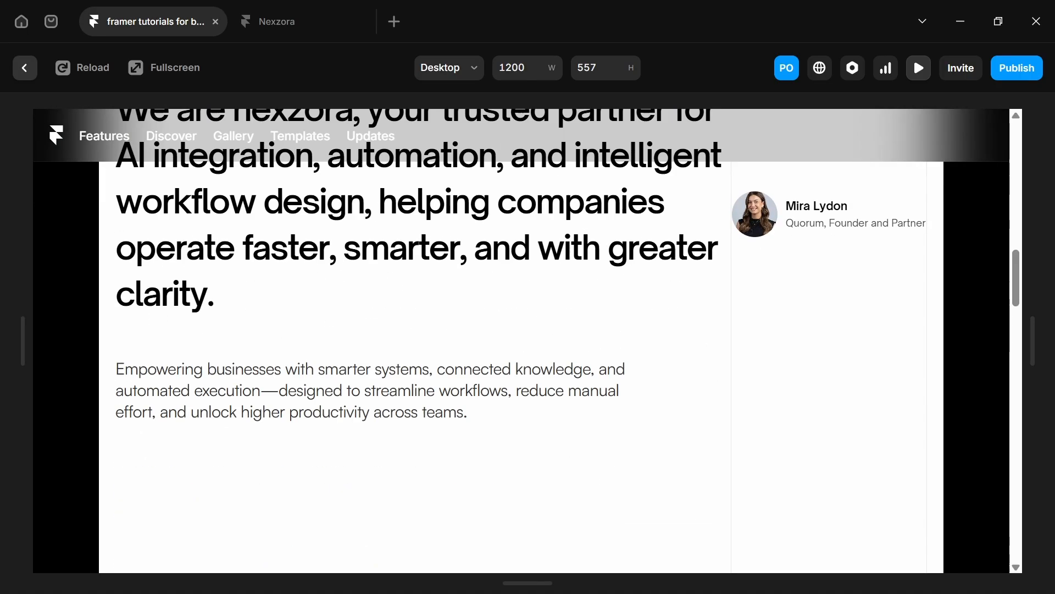
scroll(253, 141, down, 2)
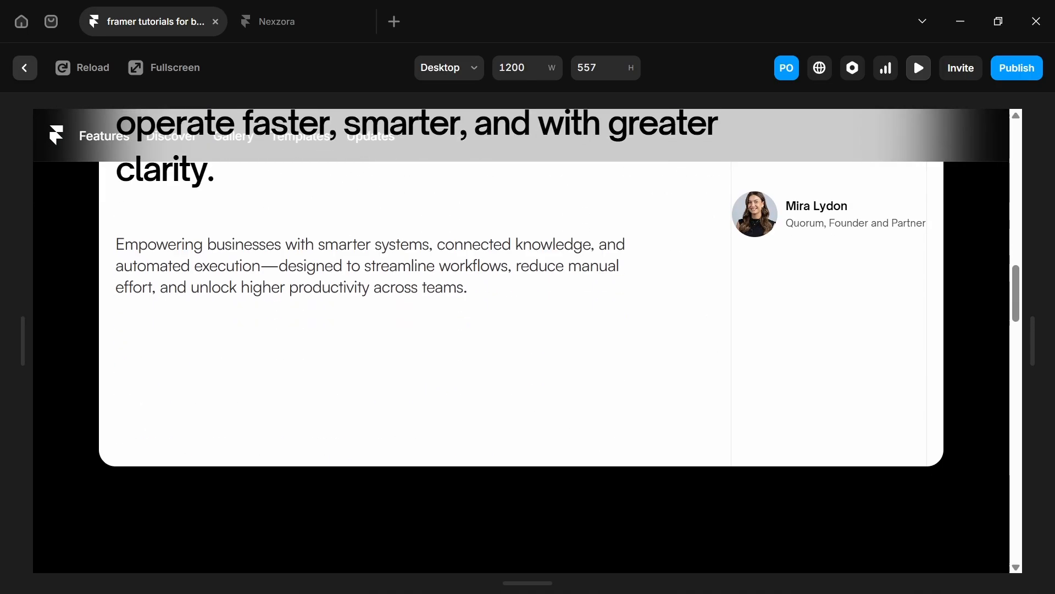
scroll(165, 139, up, 4)
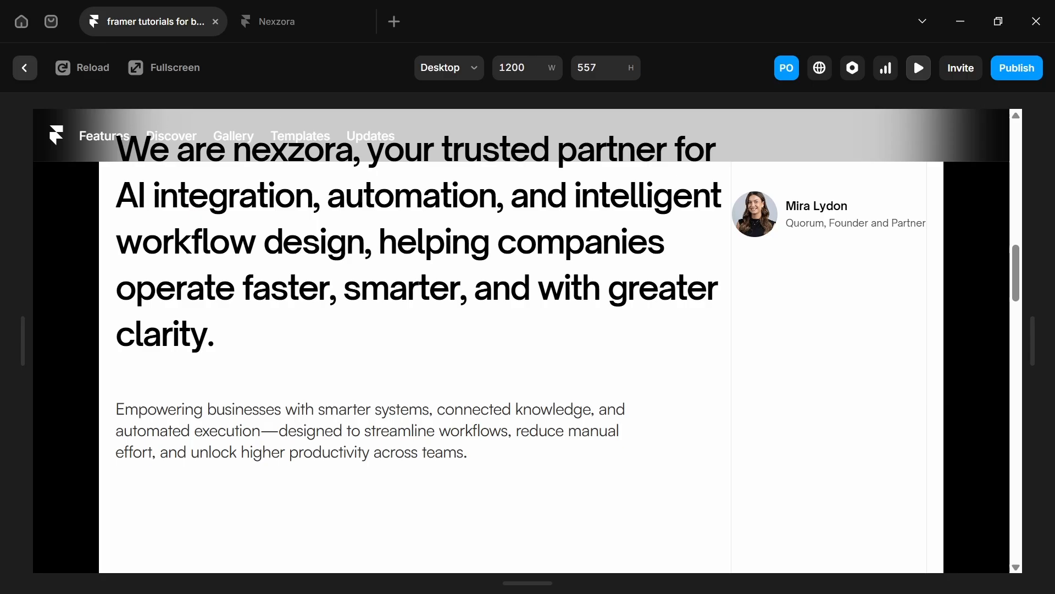
click(24, 67)
Compare the stacking settings of the scroll-revealed text component with the navigation bar in the page's layout template.
click(498, 422)
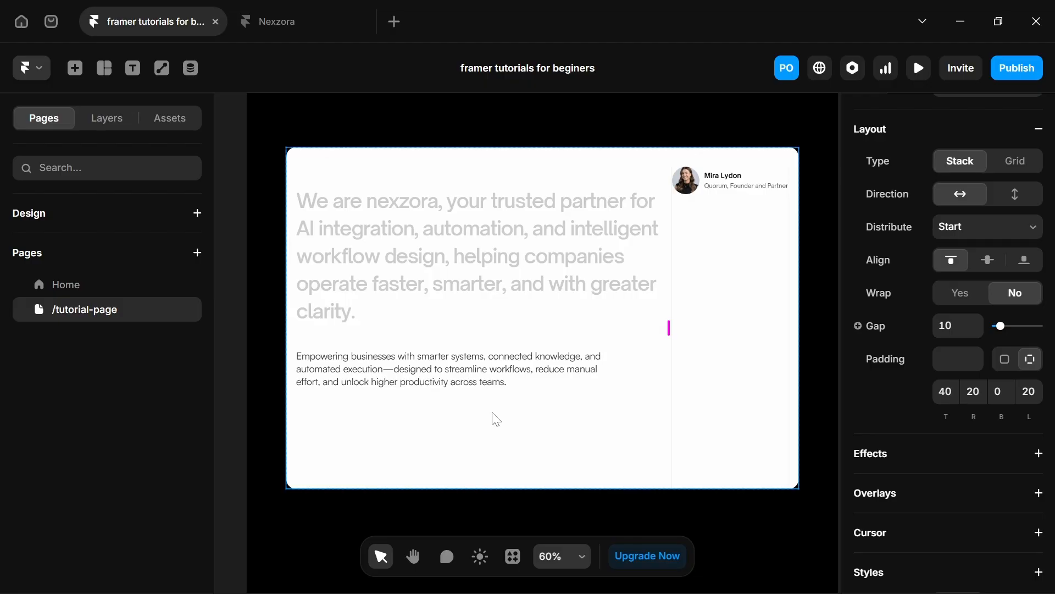
click(515, 328)
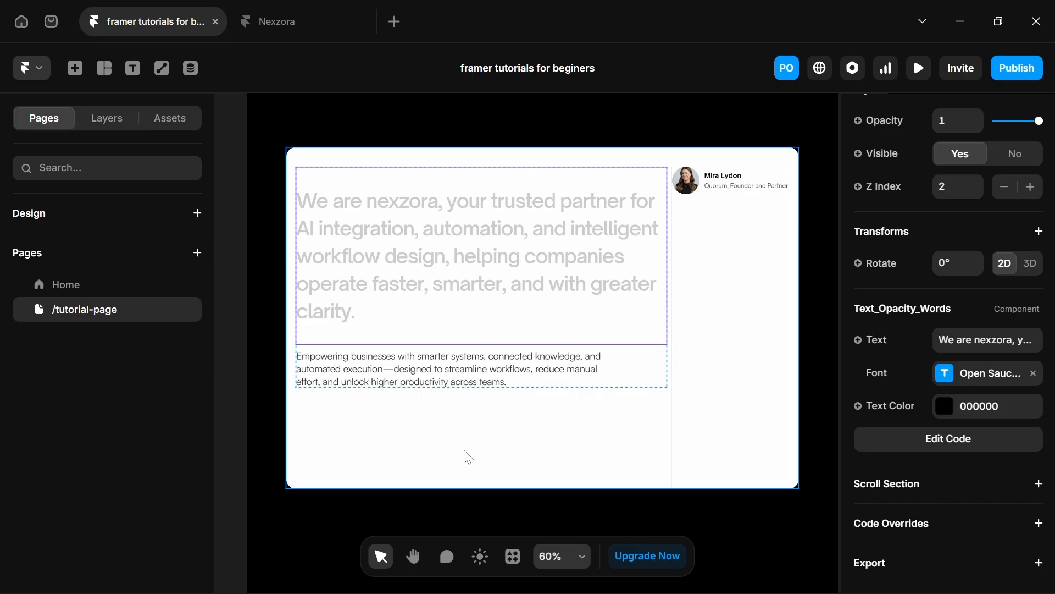
scroll(525, 401, up, 1)
scroll(711, 306, up, 10)
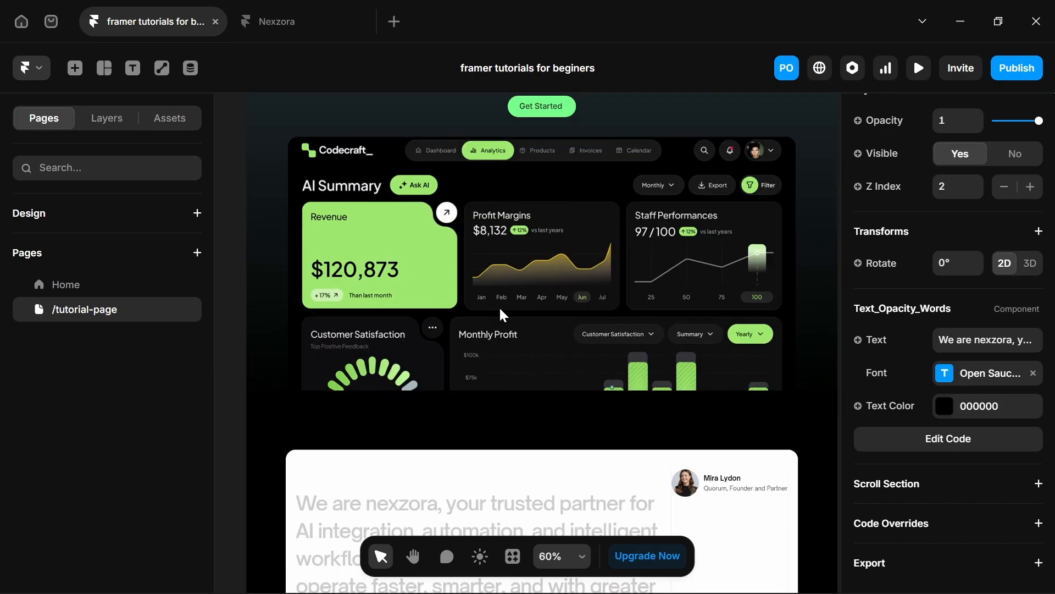
scroll(500, 311, up, 10)
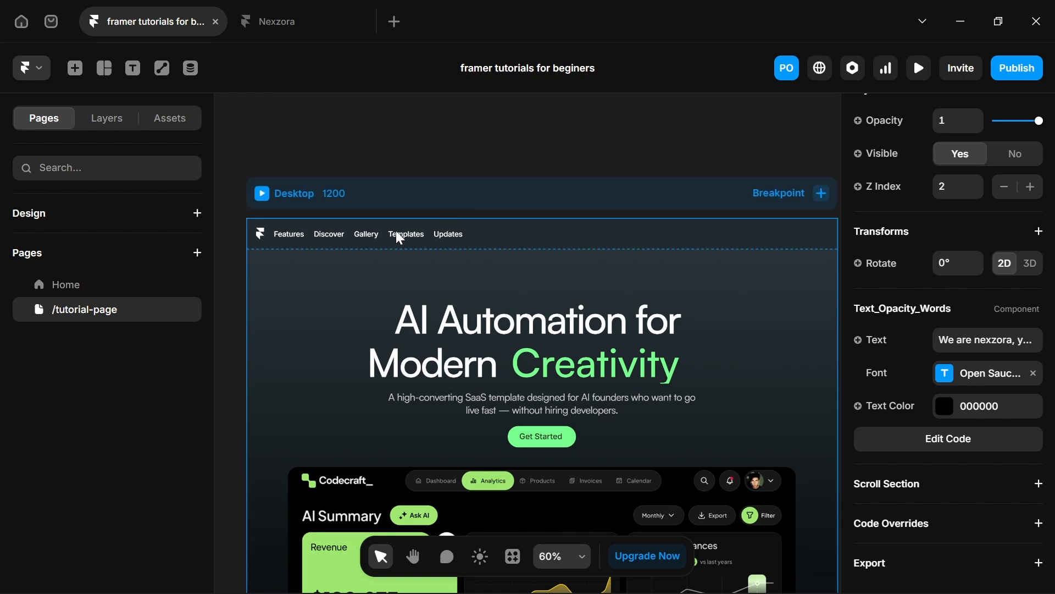
double_click(400, 238)
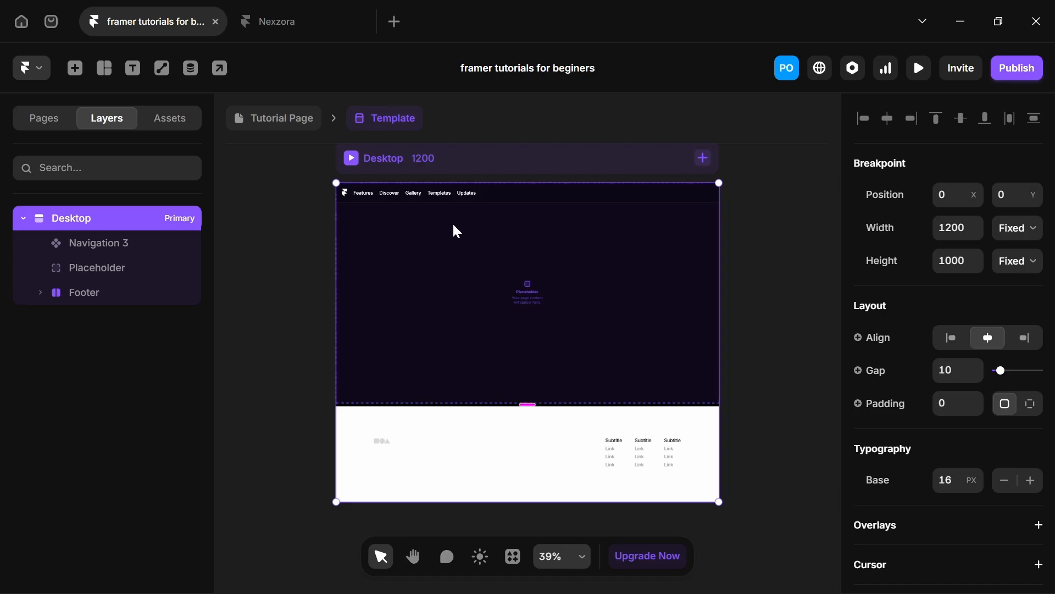
click(434, 196)
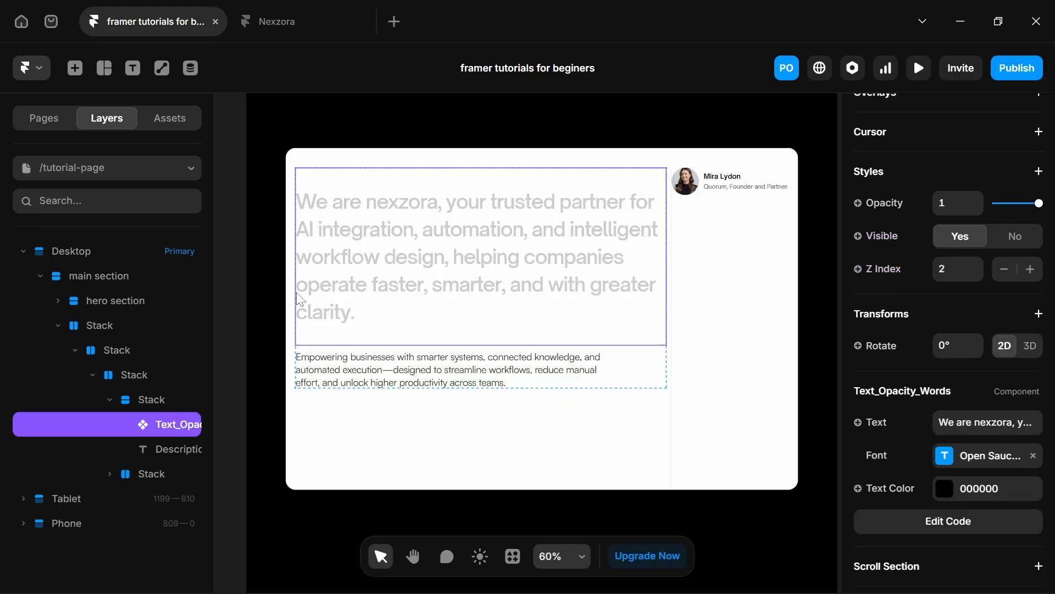
click(267, 286)
click(427, 283)
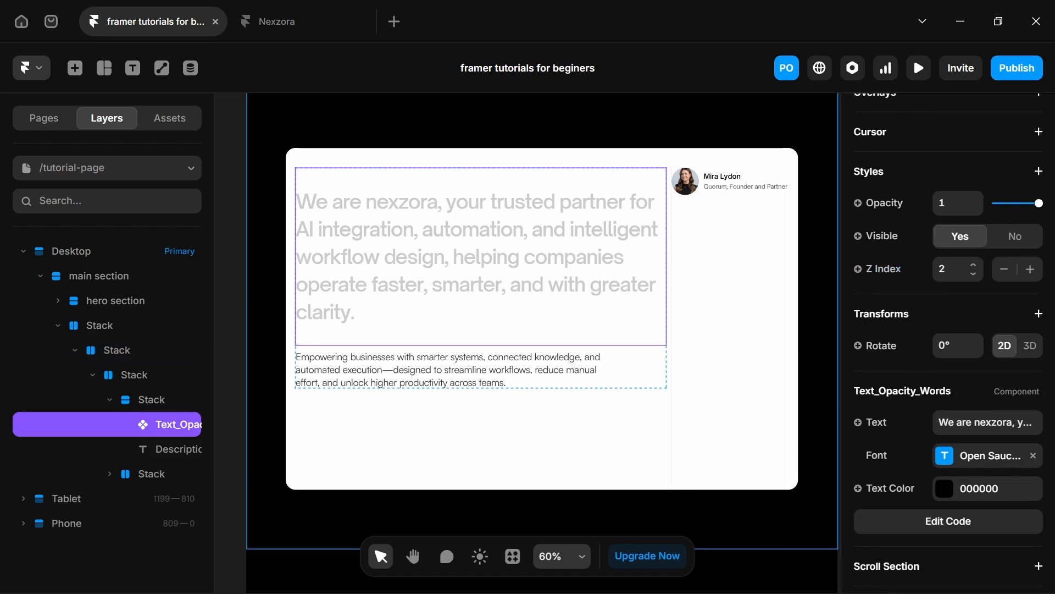
Set the Z Index of the navigation bar in the layout template to 3 and return to the tutorial page.
scroll(597, 304, up, 10)
scroll(275, 214, up, 4)
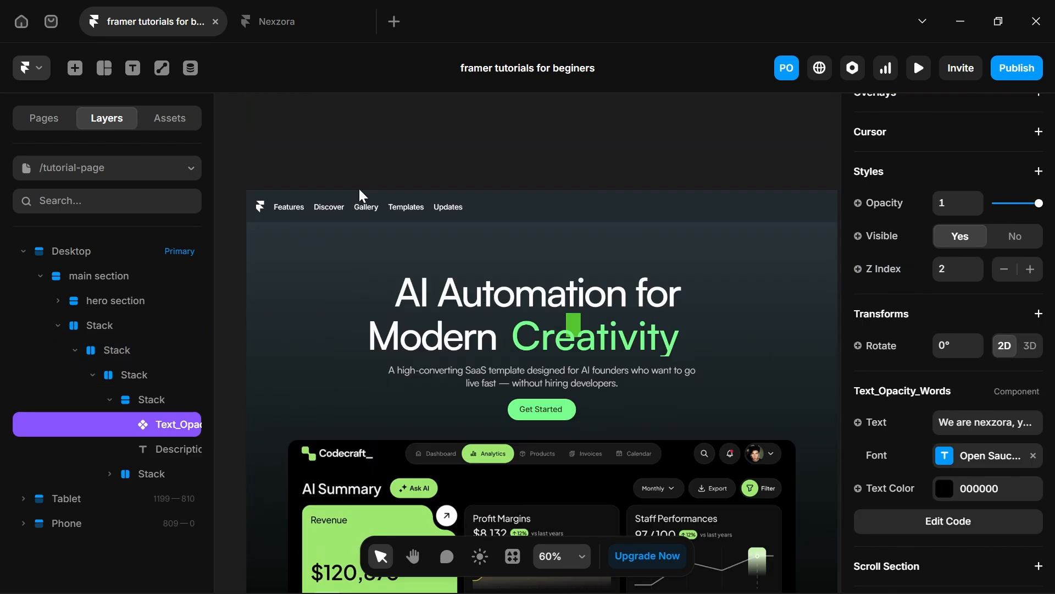
click(360, 191)
double_click(366, 205)
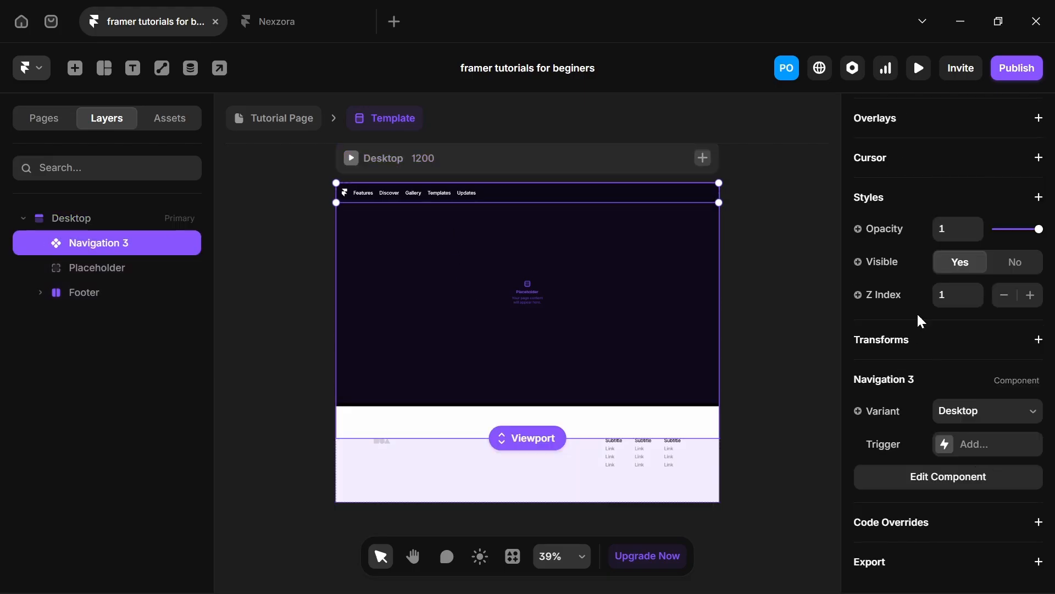
click(974, 292)
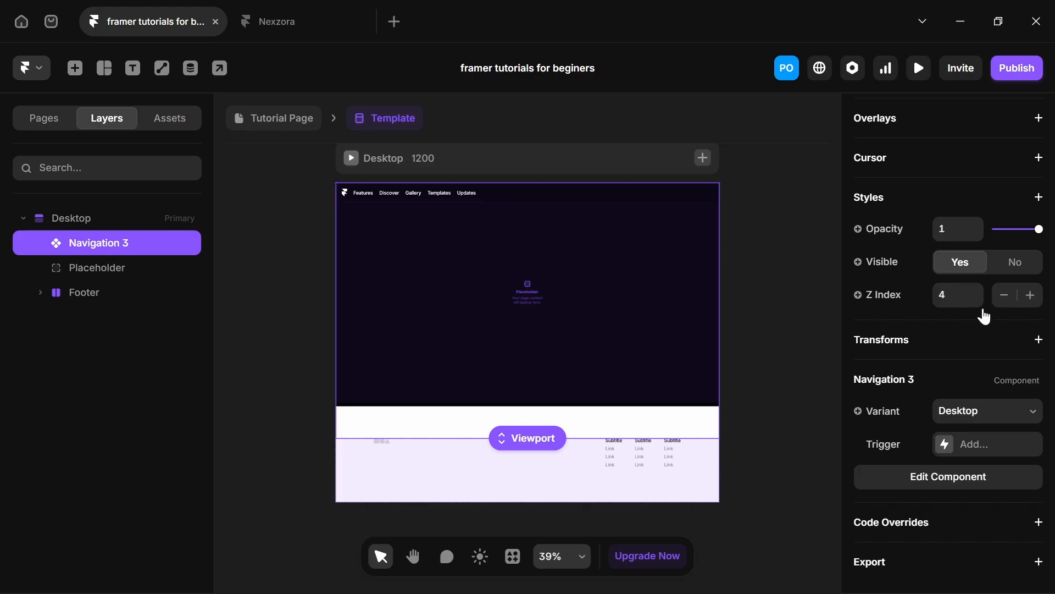
click(974, 299)
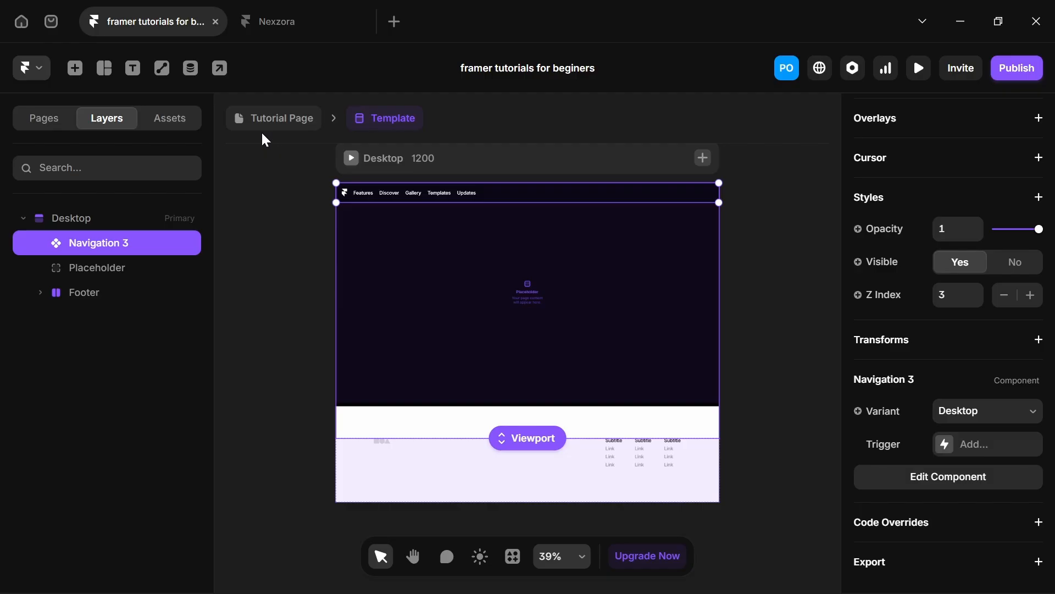
click(270, 120)
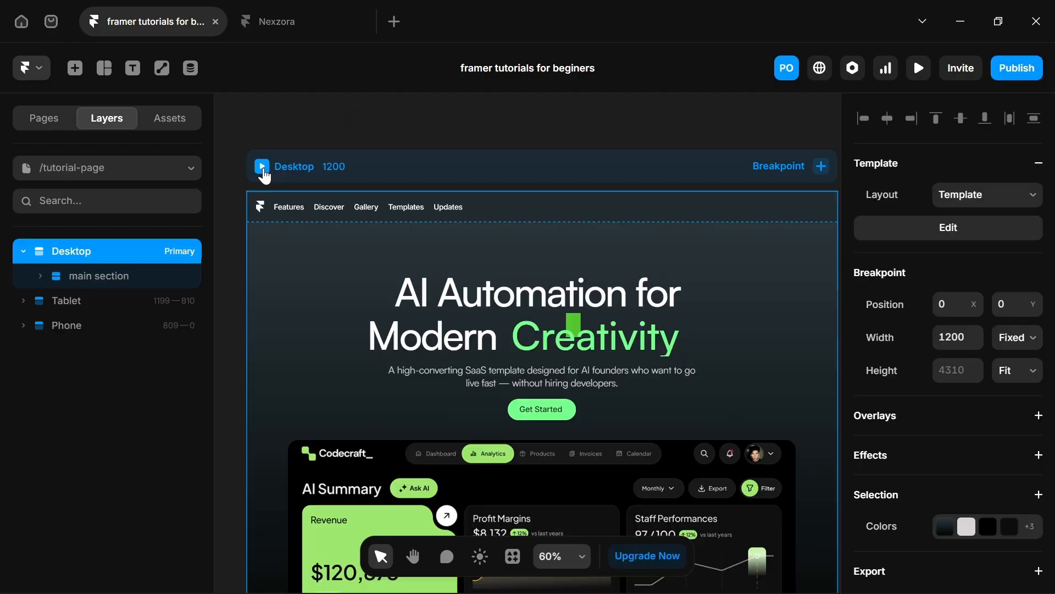
Preview the Desktop breakpoint and examine how the intro card's text passes the navigation bar while scrolling.
click(263, 171)
scroll(291, 223, down, 7)
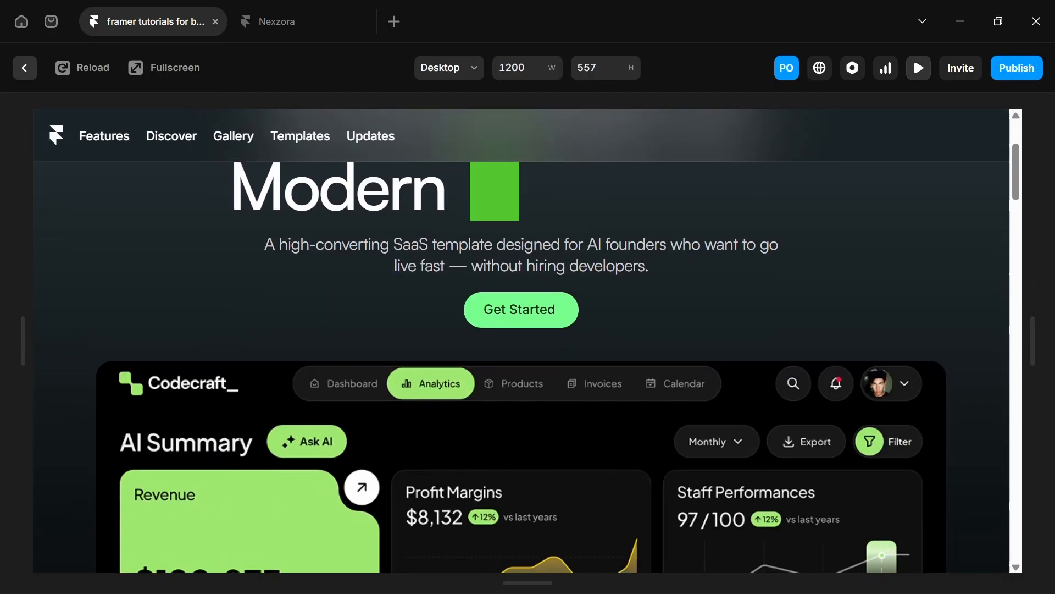
scroll(293, 226, down, 8)
scroll(294, 224, up, 3)
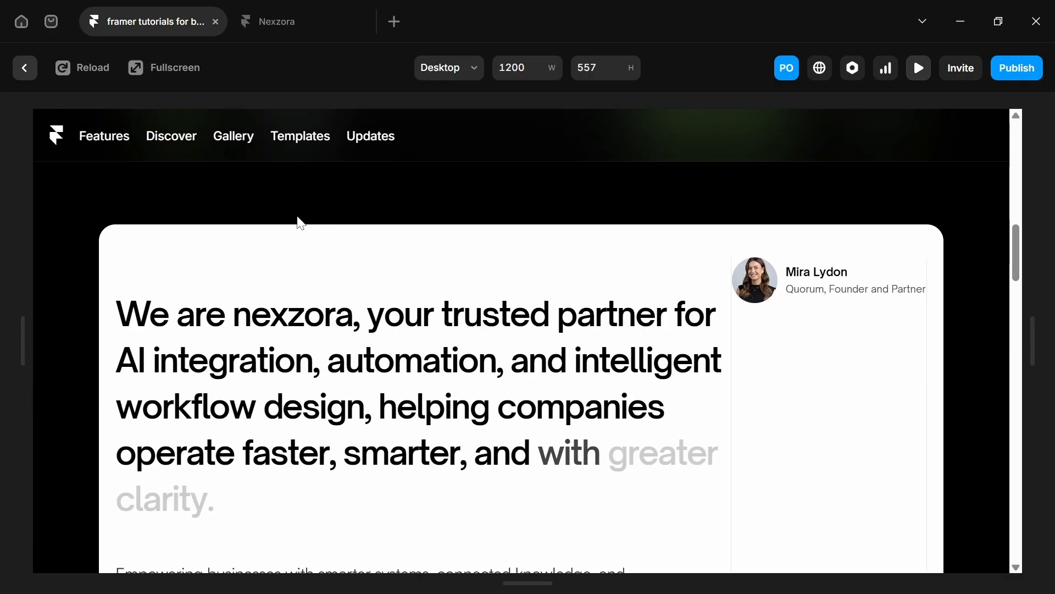
scroll(296, 224, down, 3)
scroll(304, 216, up, 3)
scroll(304, 217, down, 2)
key(Escape)
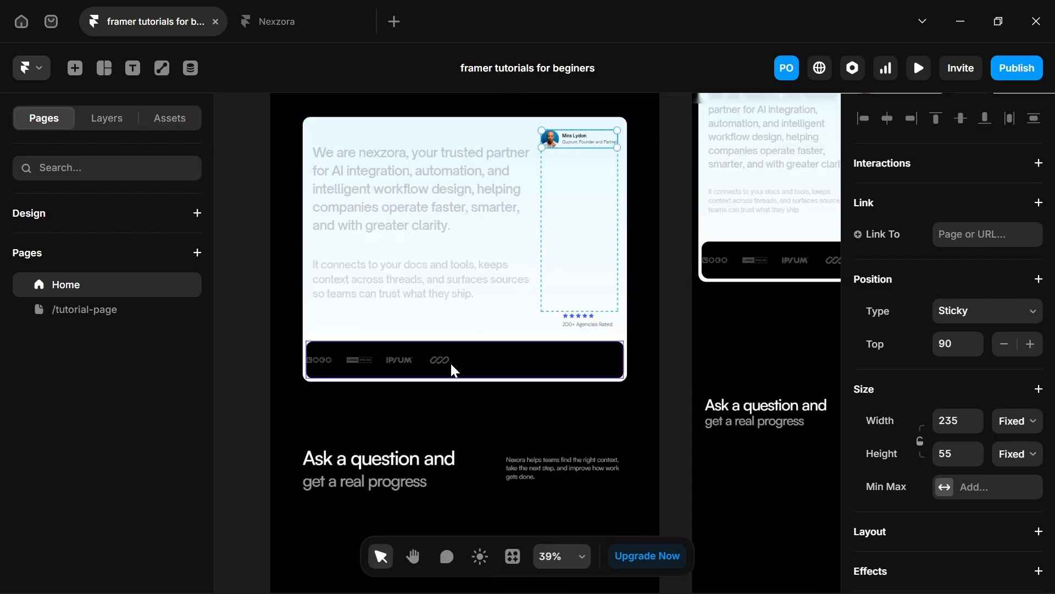
Open the Home page's hover logo effect component and select all four logo components in its primary variant.
double_click(356, 360)
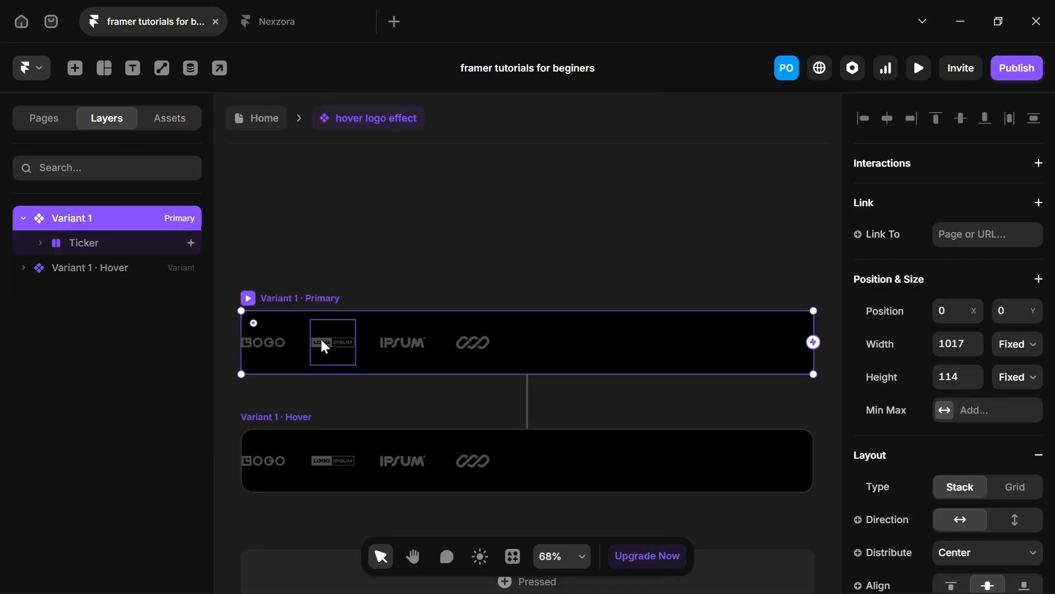
click(326, 347)
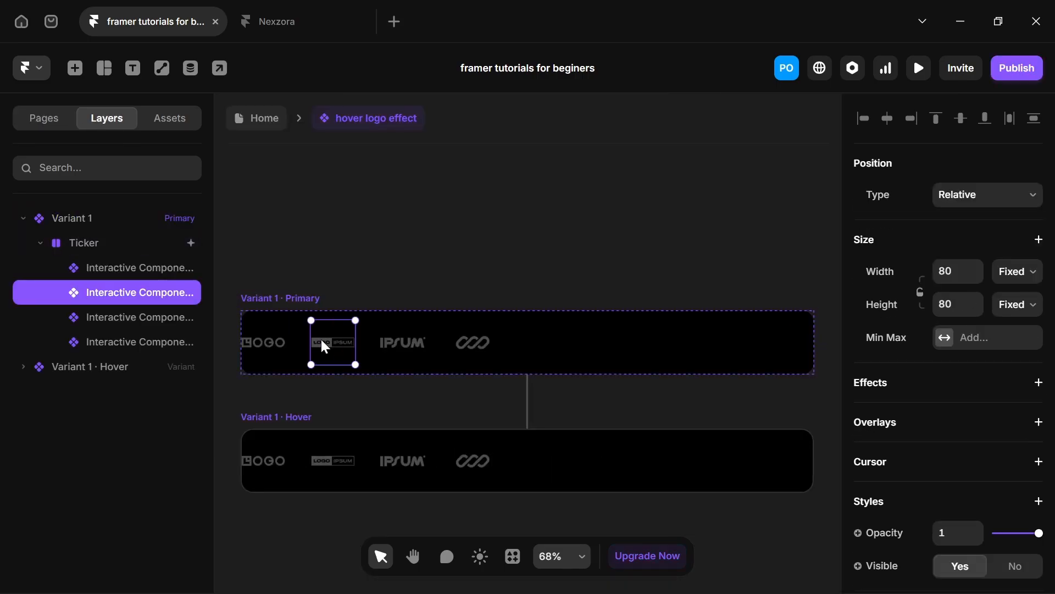
shift+click(263, 346)
shift+click(401, 340)
shift+click(470, 336)
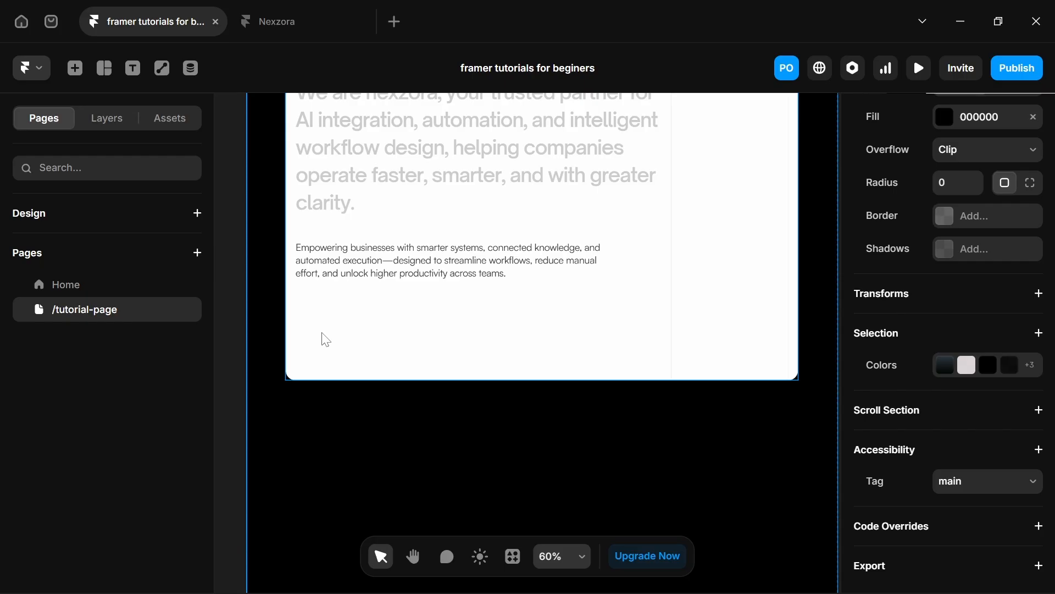
Draw a frame about 730 by 119 inside the white intro card and make the card stack's direction vertical.
key(f)
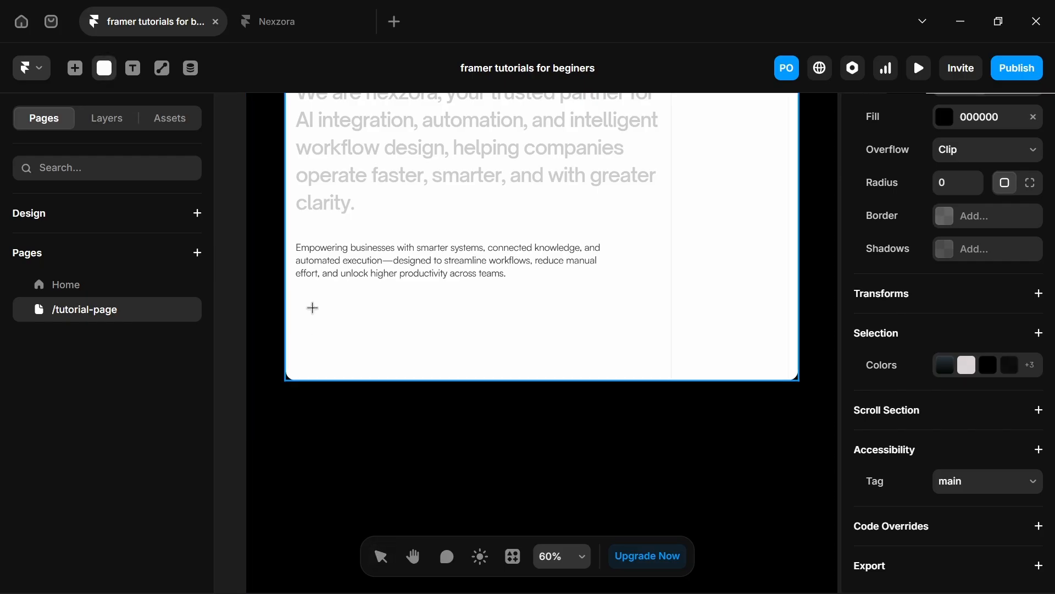
drag(311, 307, 673, 366)
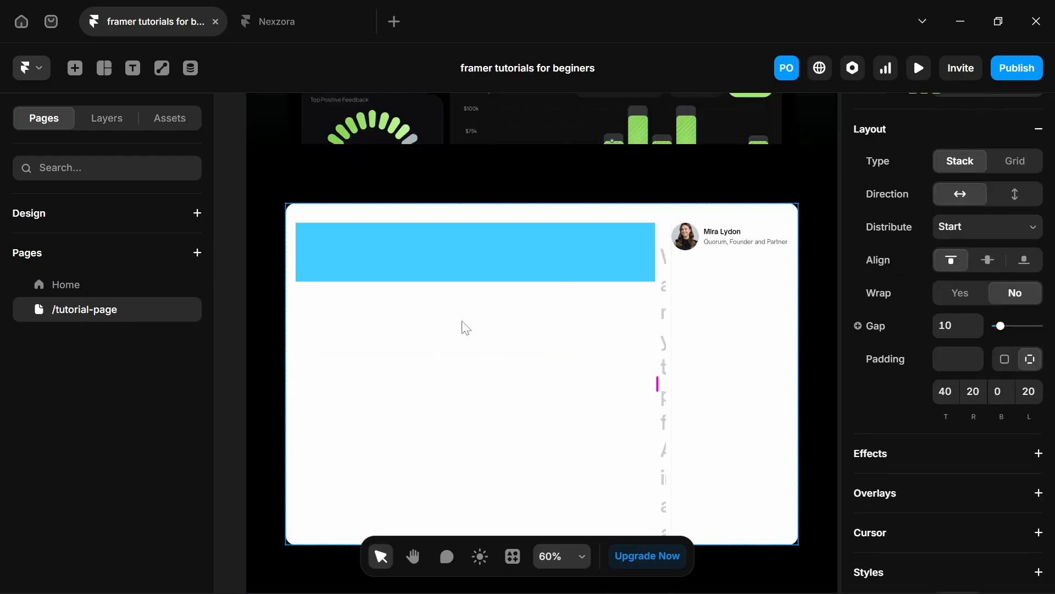
click(1015, 195)
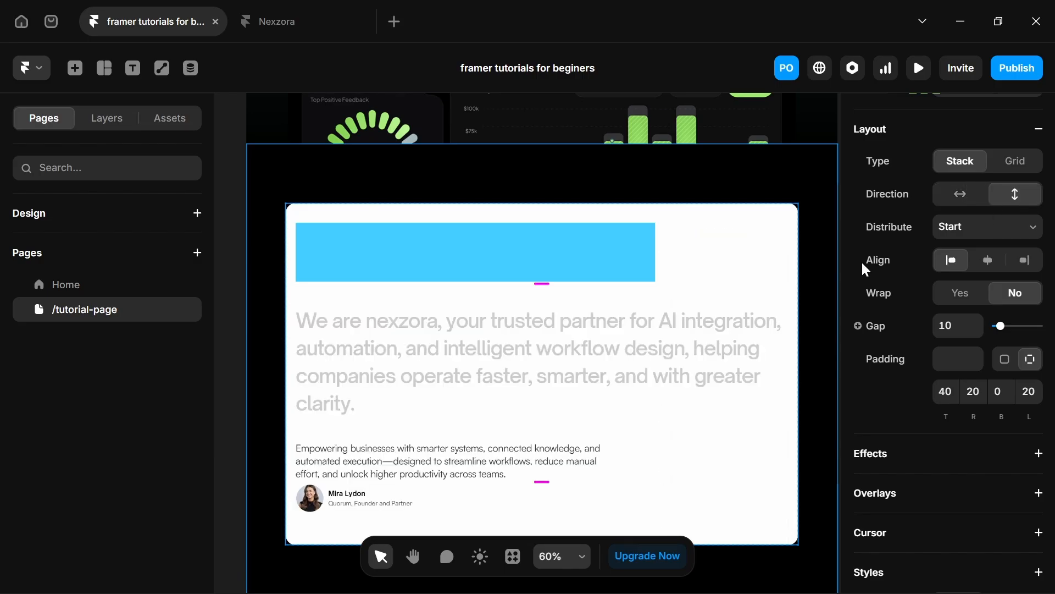
Move the blue frame below the headshot profile so it is the last item in the intro card's stack.
click(539, 267)
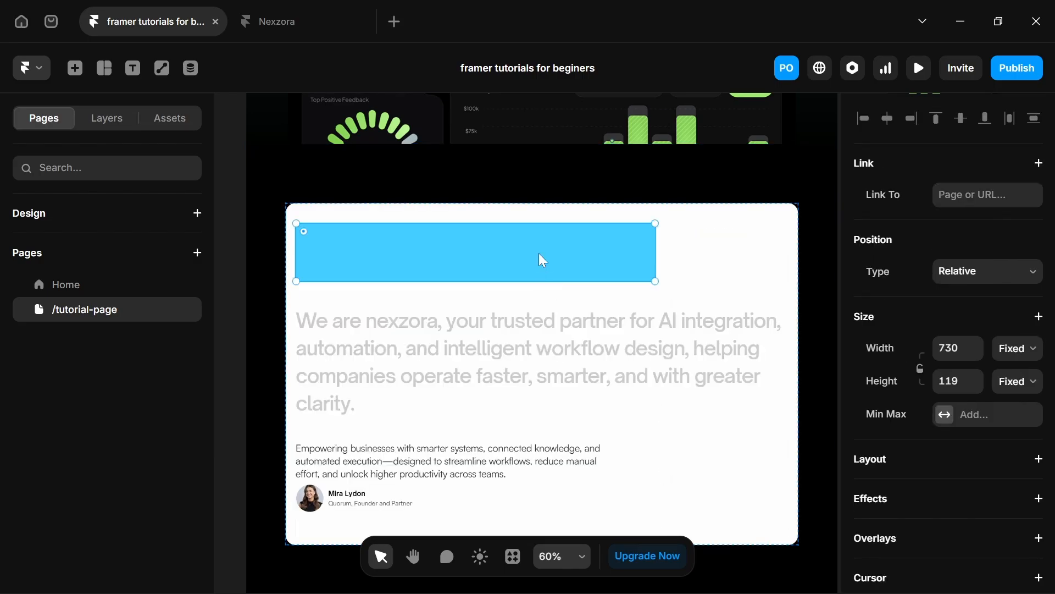
key(Down)
key(Down)
key(Down)
key(Down)
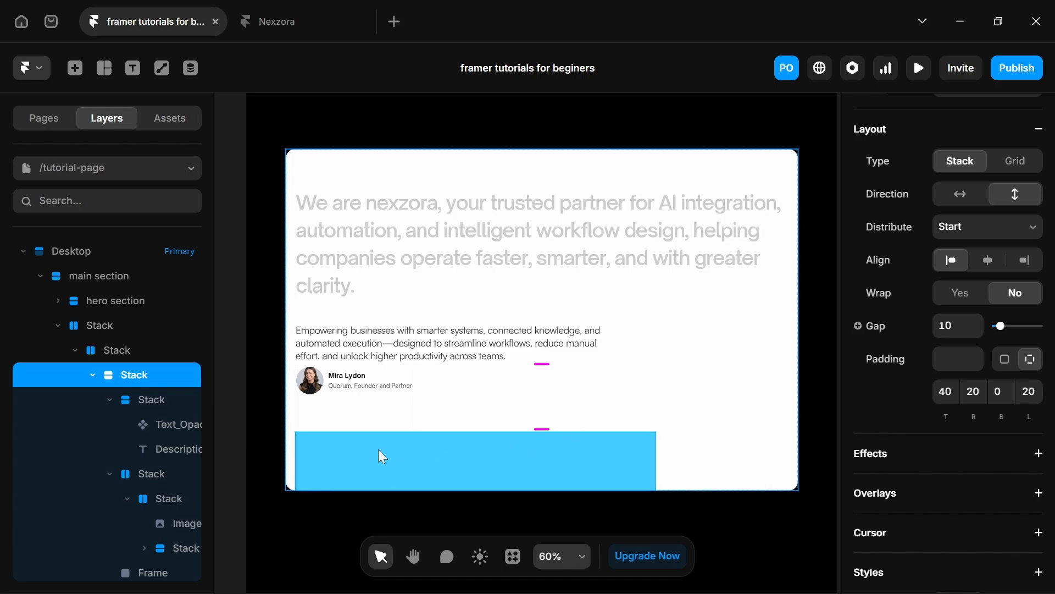
Wrap the text stack and the headshot profile stack in a new stack and make its direction horizontal.
click(371, 418)
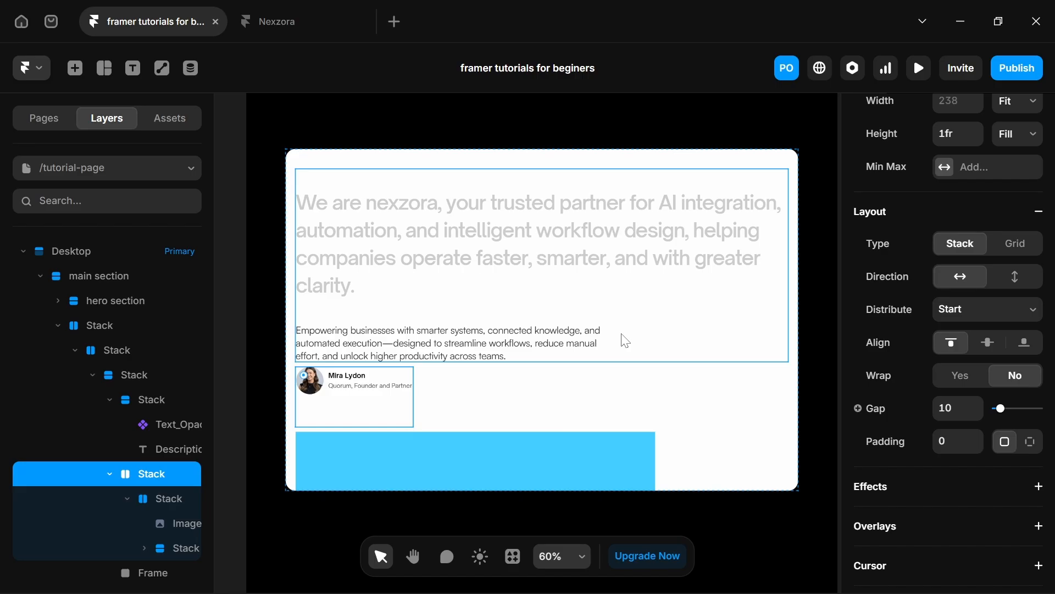
click(528, 385)
click(390, 407)
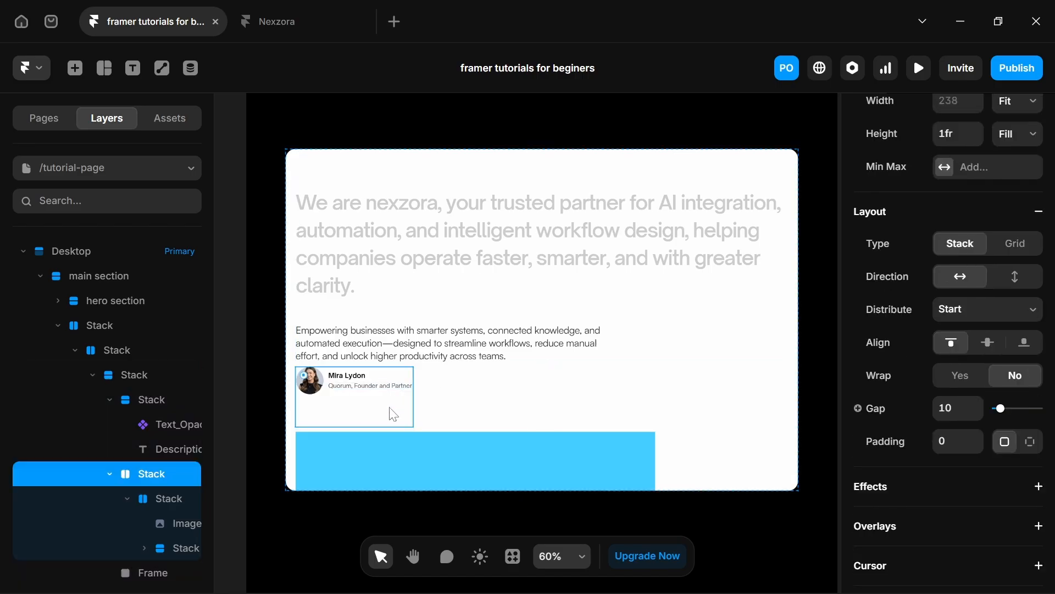
shift+click(639, 345)
right_click(640, 345)
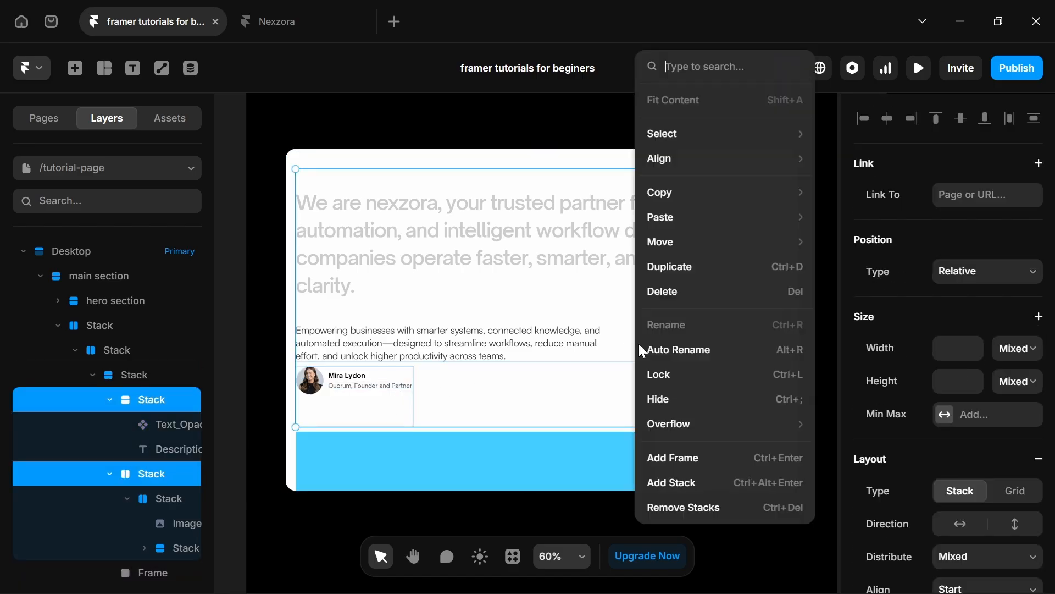
click(665, 488)
scroll(978, 498, down, 5)
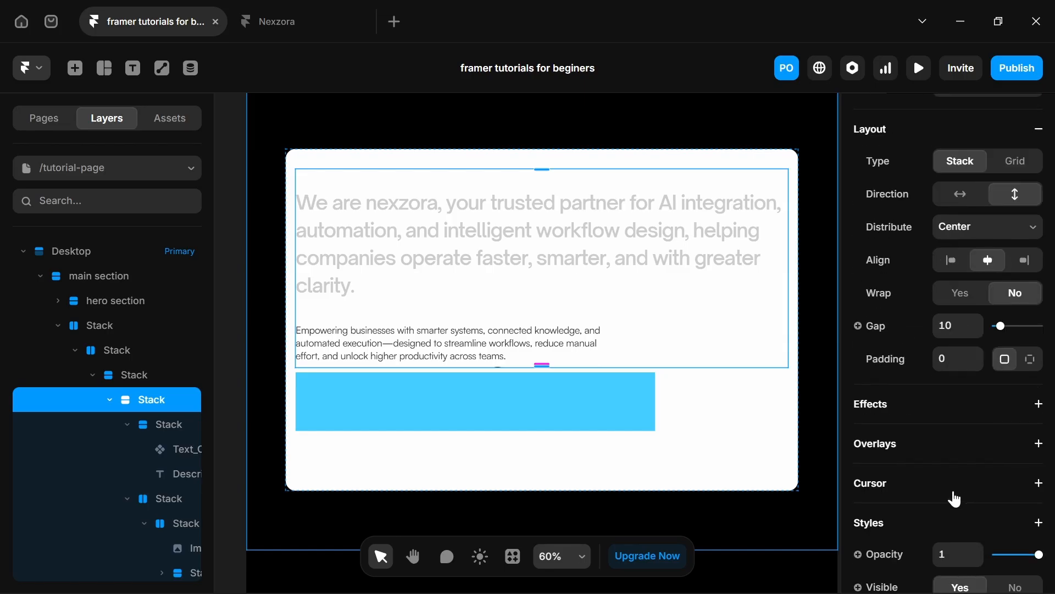
click(950, 201)
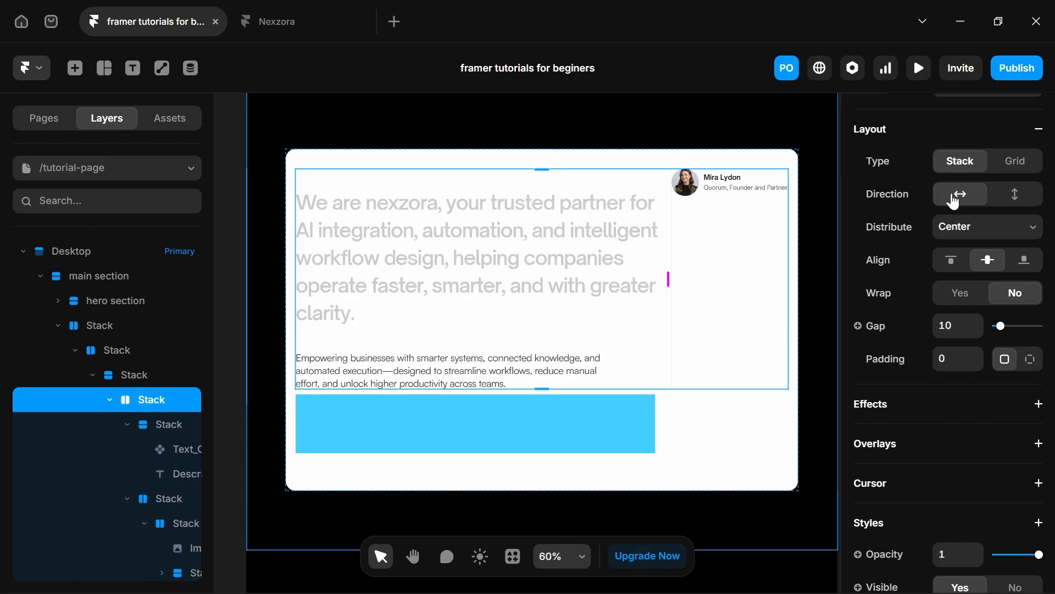
Set the height of the stack holding the text and profile to Fill.
click(669, 393)
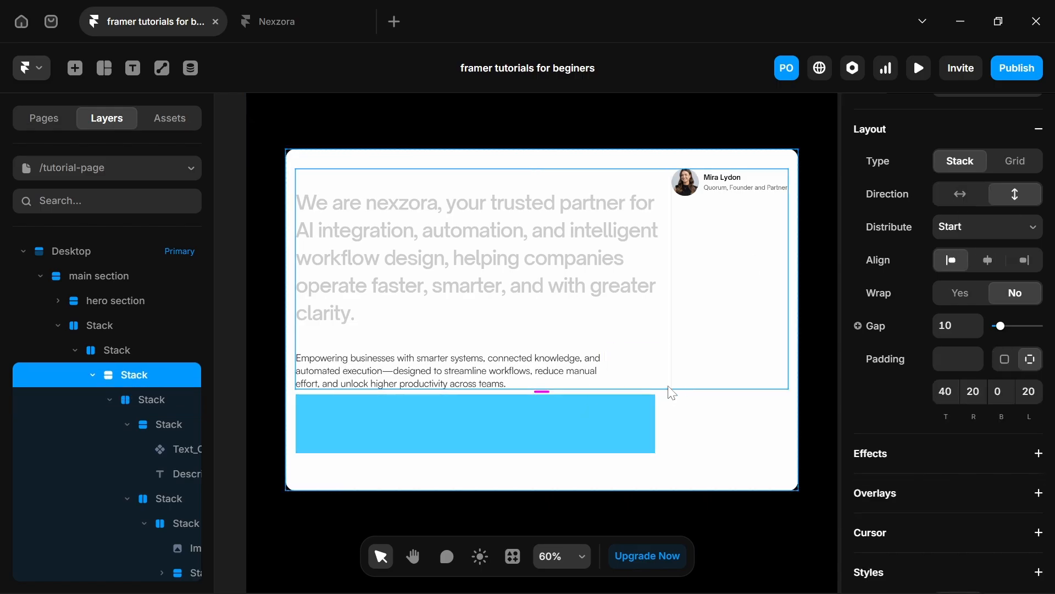
click(669, 387)
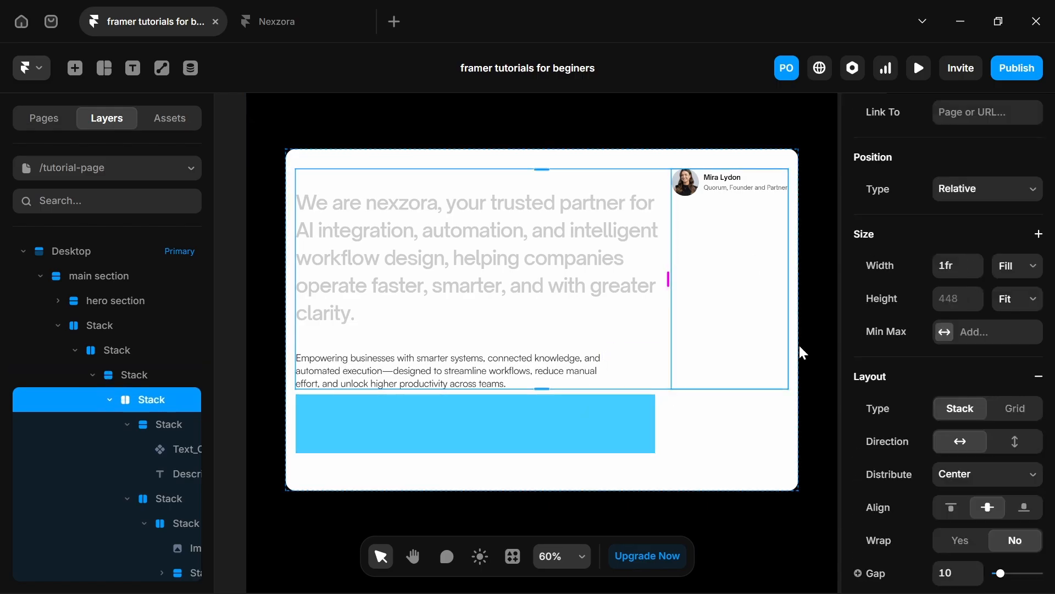
click(1013, 316)
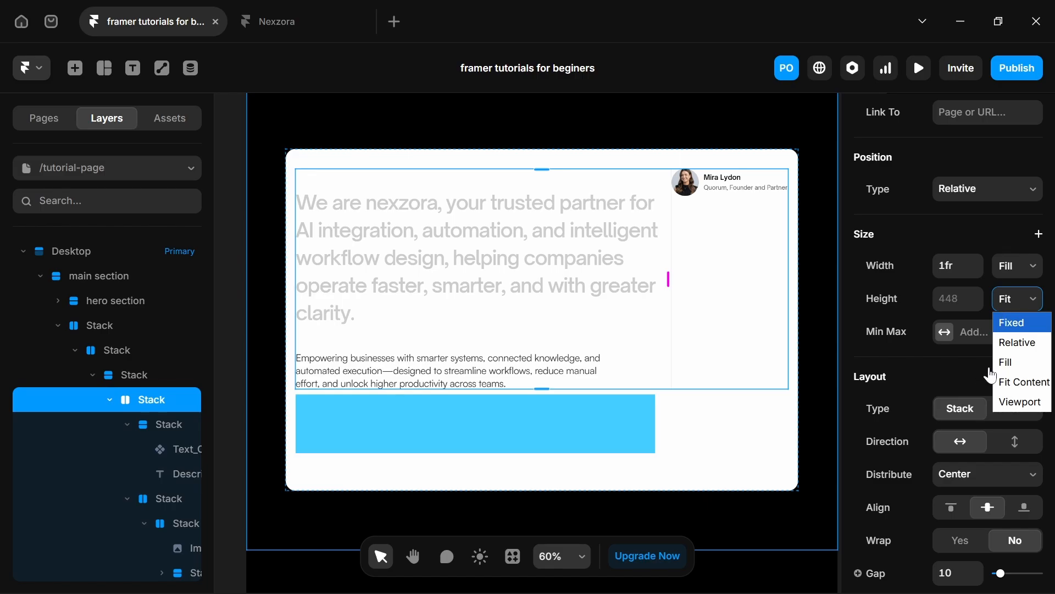
click(1007, 362)
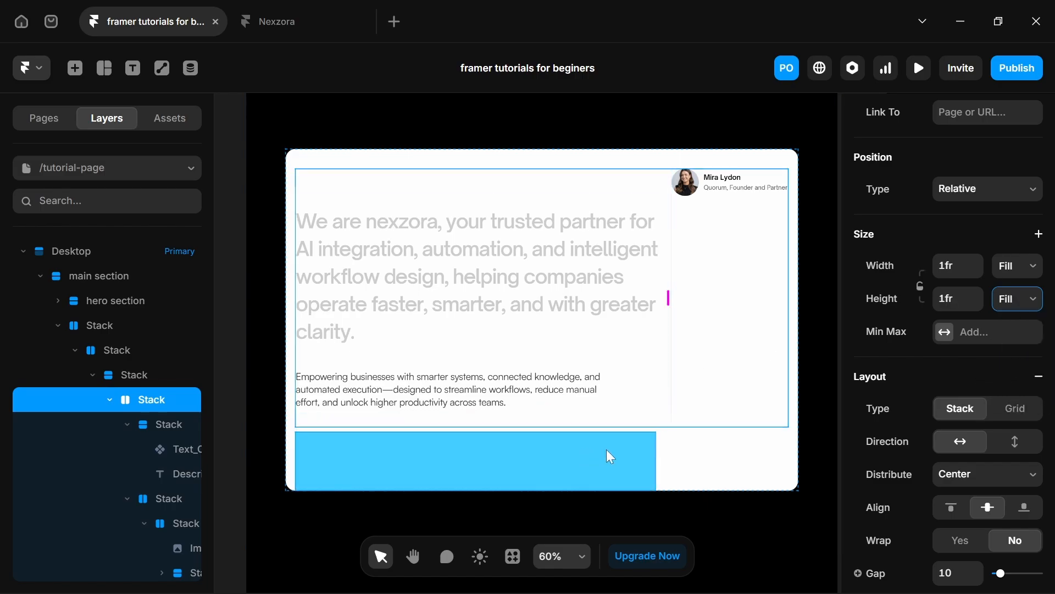
Set the white intro card's bottom padding to 10.
key(Escape)
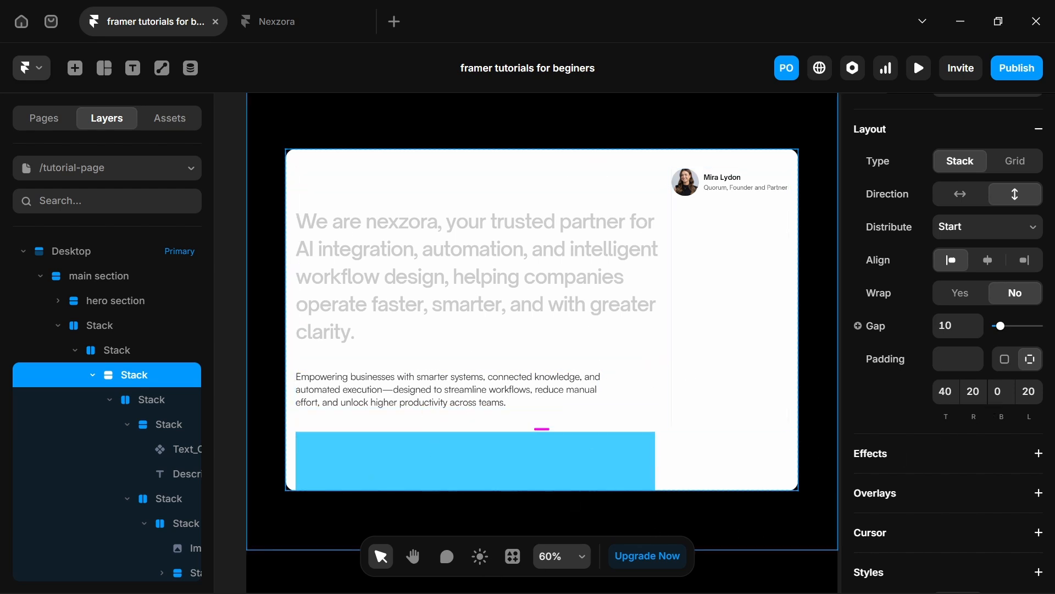
click(999, 391)
text(10)
key(Return)
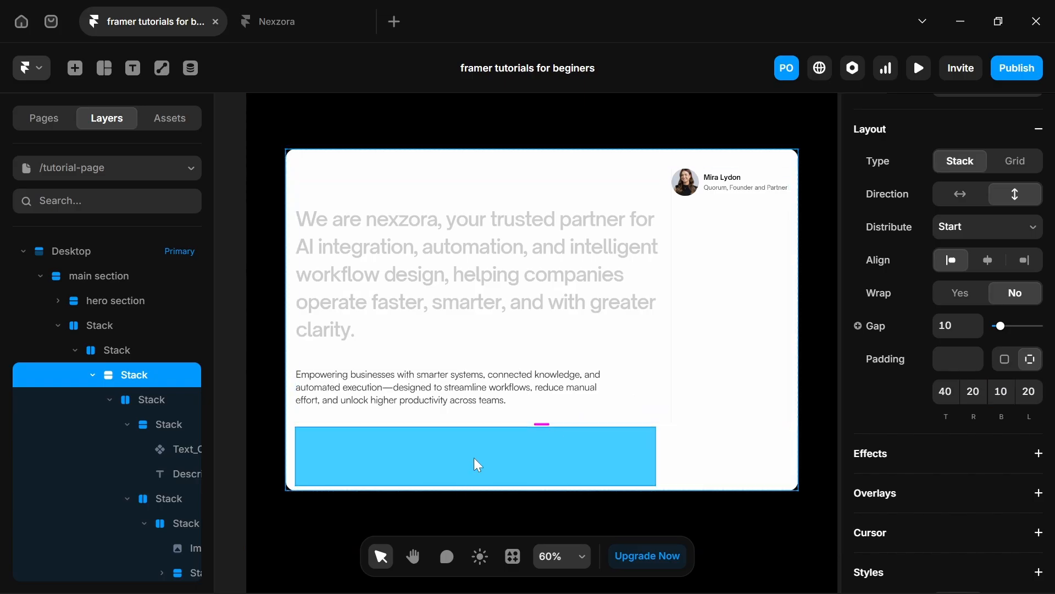
Set the width of the blue frame in the intro card to Fill.
click(476, 464)
click(996, 349)
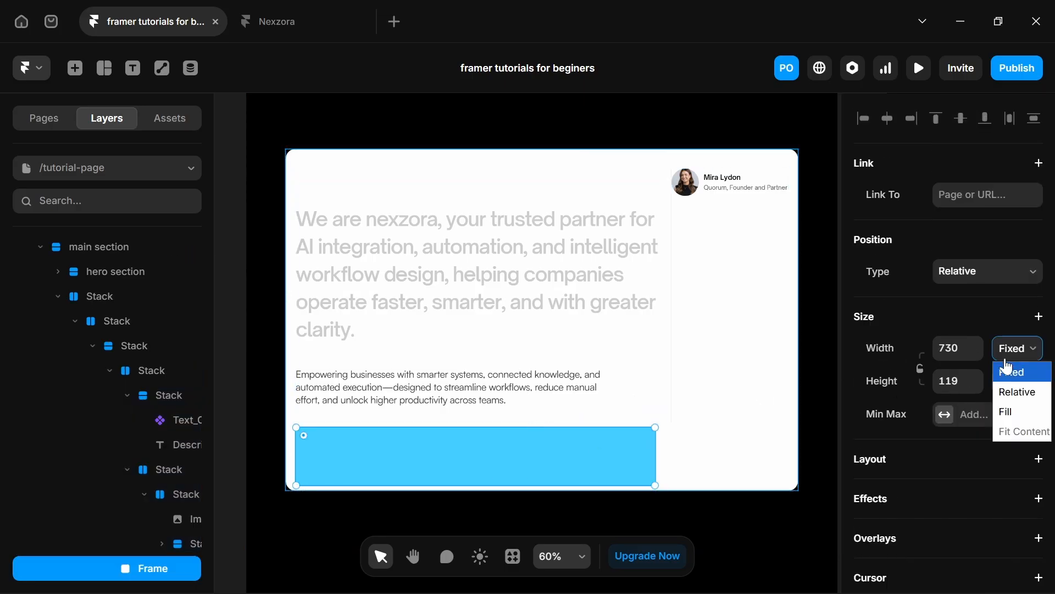
key(Escape)
click(1016, 410)
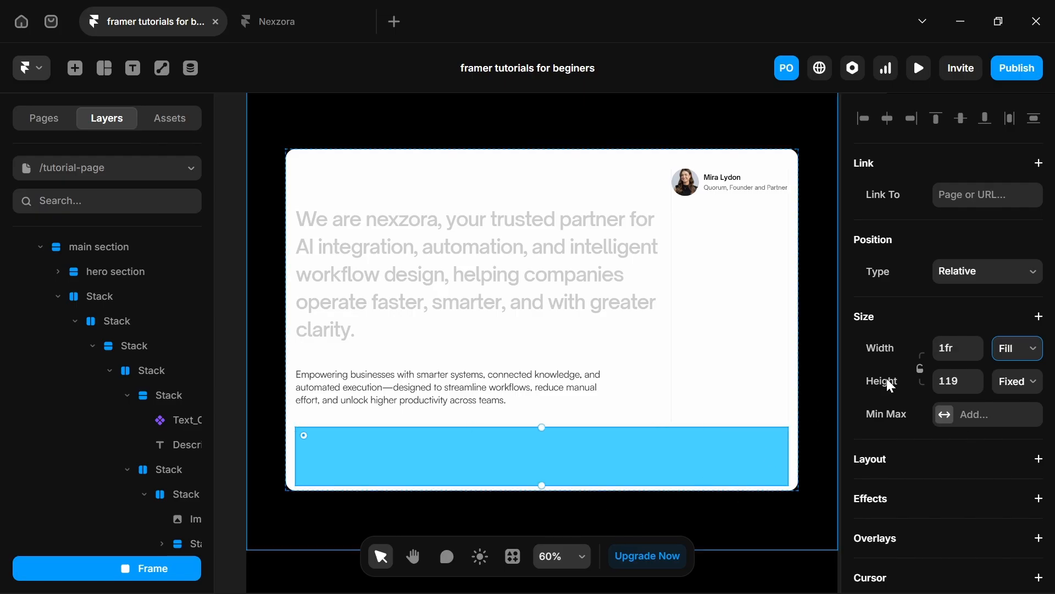
Change the blue frame's fill to black 000000 and give it a corner radius of 16.
scroll(887, 379, down, 8)
click(924, 304)
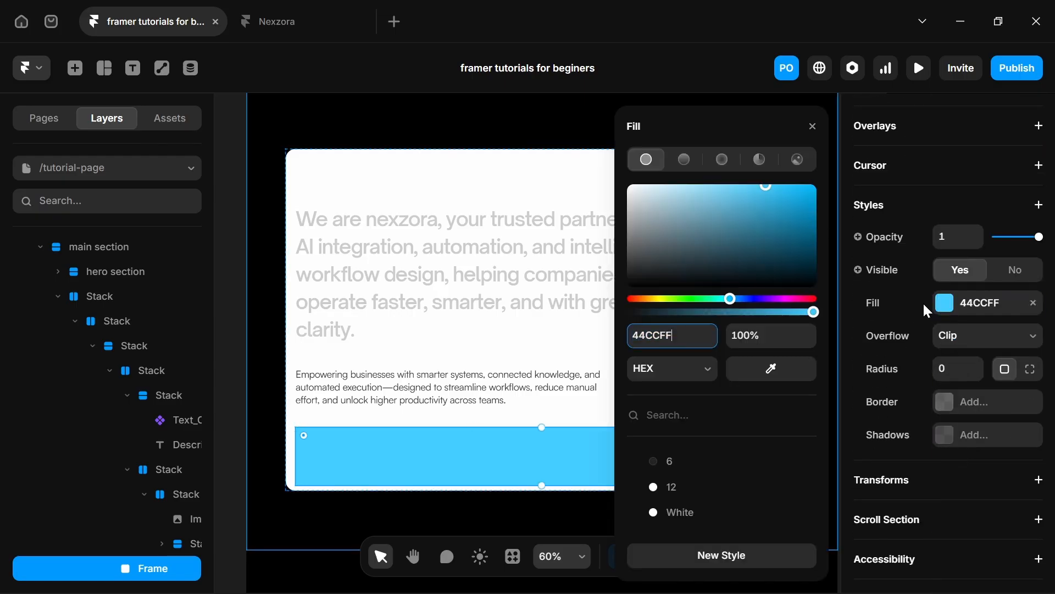
drag(724, 231, 377, 527)
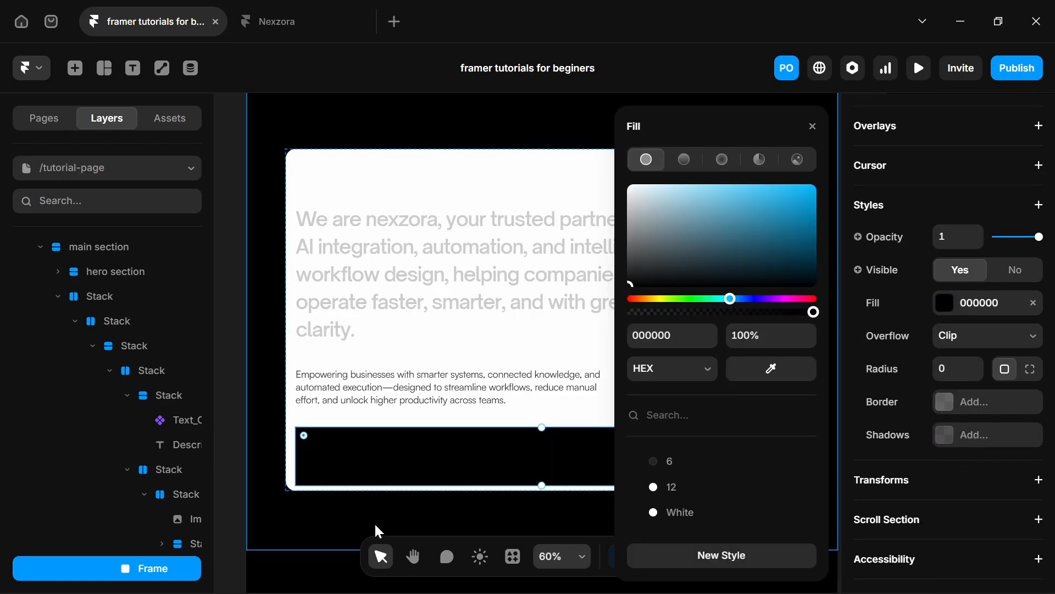
click(949, 369)
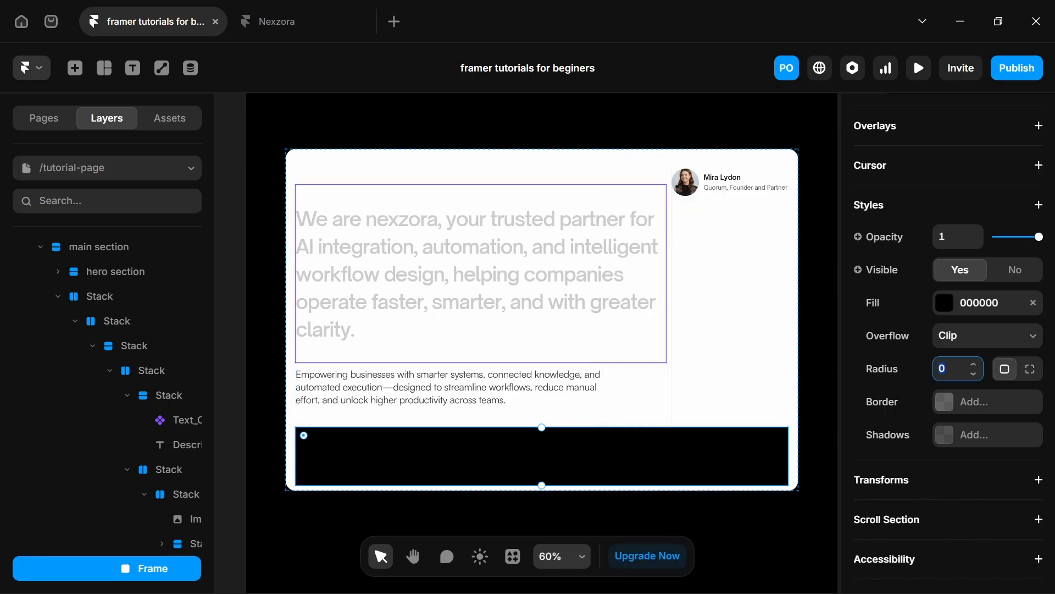
text(16)
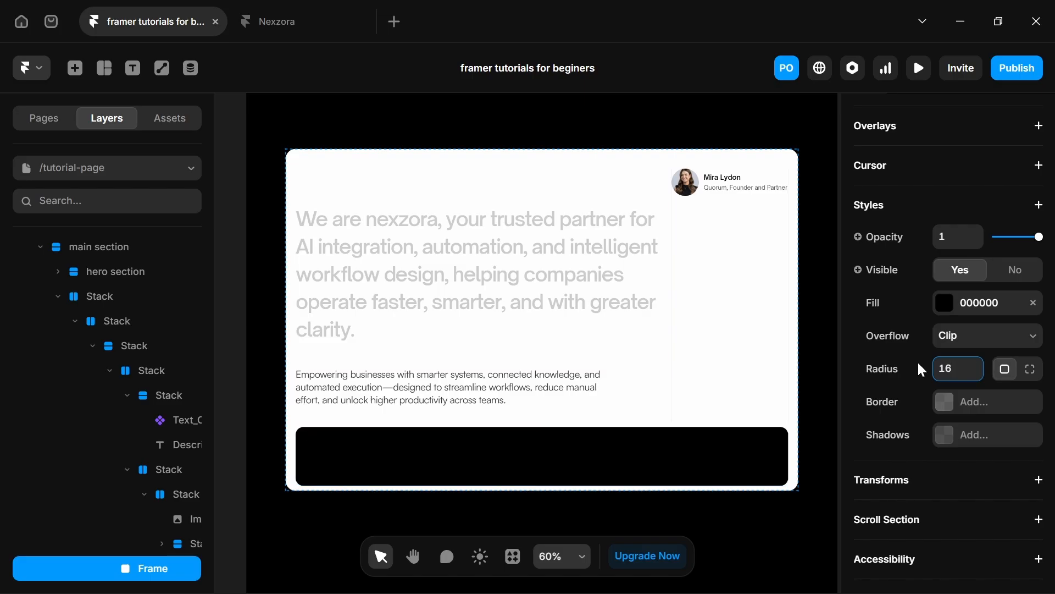
Set the white intro card's bottom padding to 20.
click(290, 391)
scroll(295, 385, down, 1)
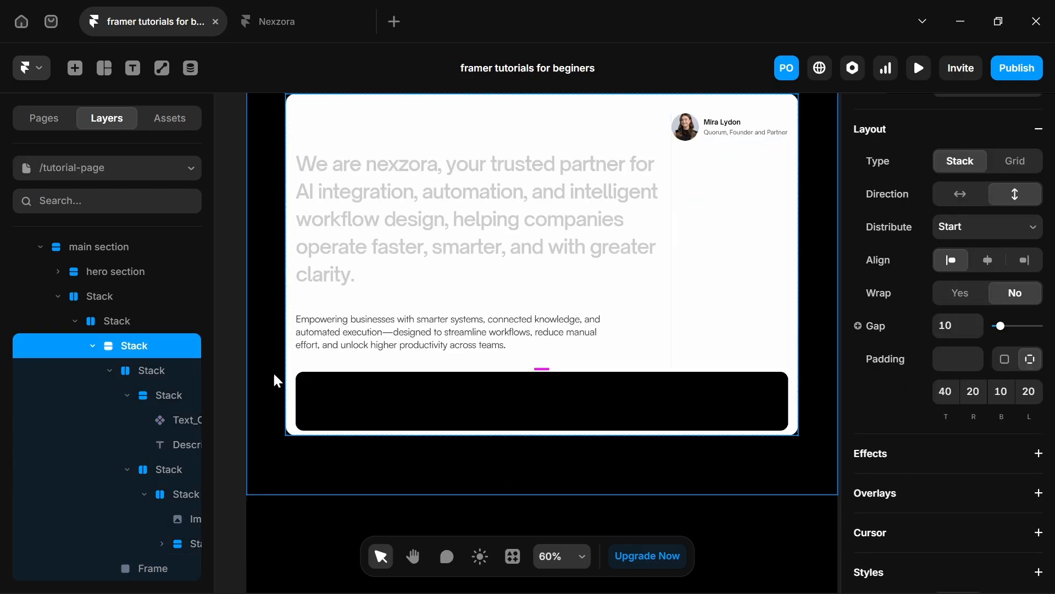
click(1001, 392)
text(20)
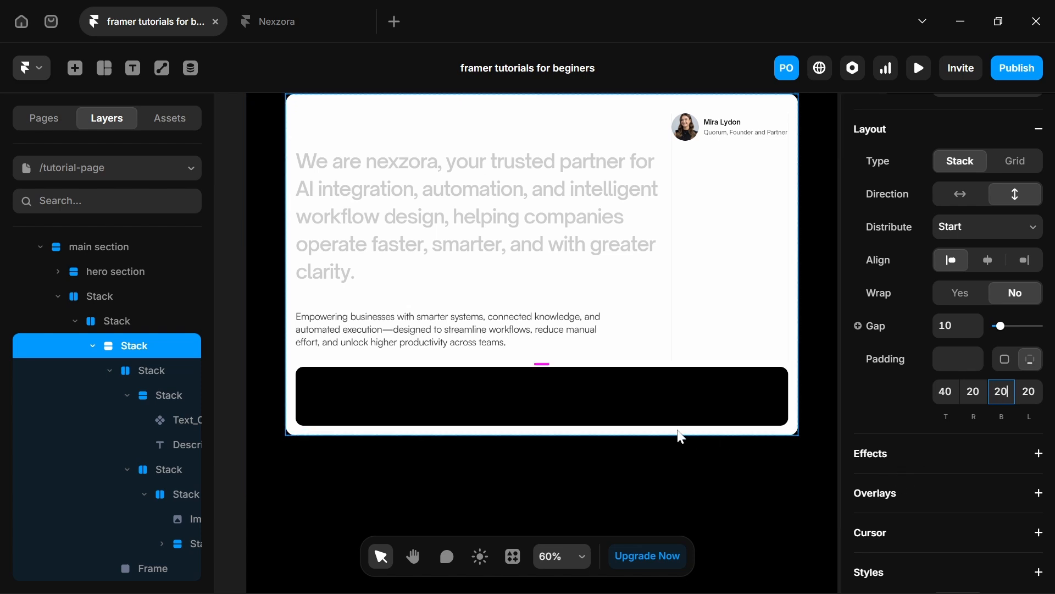
Add a stack layout to the black frame and create a component named "logo" from it.
click(584, 380)
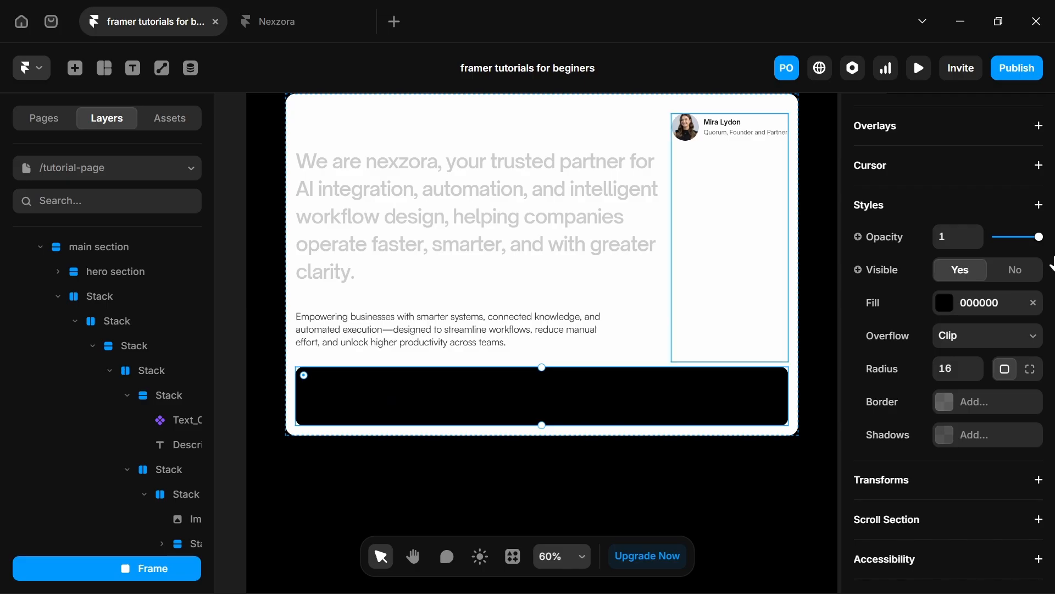
scroll(911, 181, up, 3)
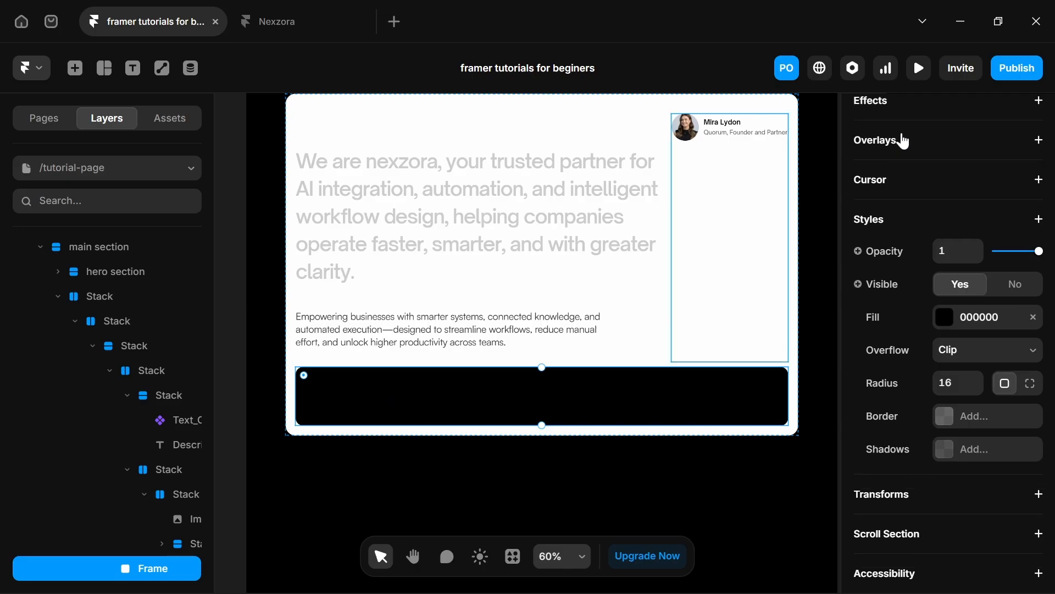
click(893, 230)
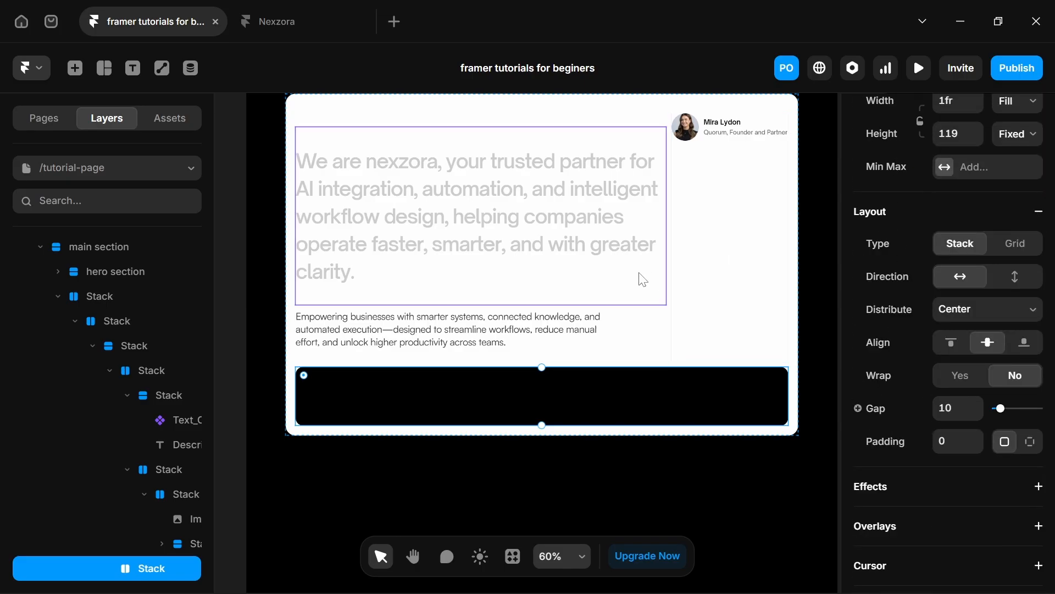
right_click(486, 397)
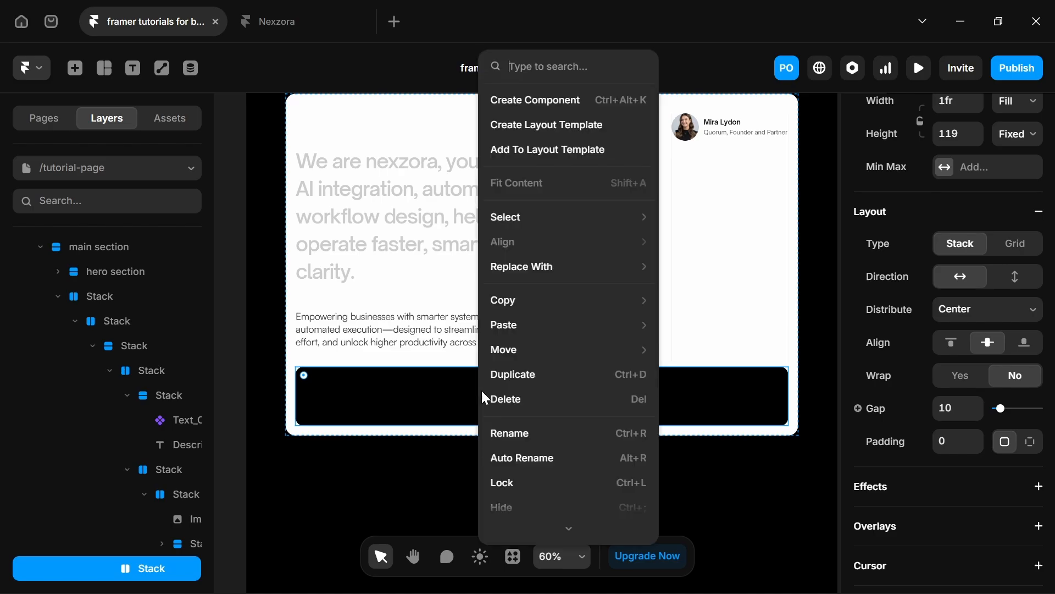
click(588, 100)
text(logo)
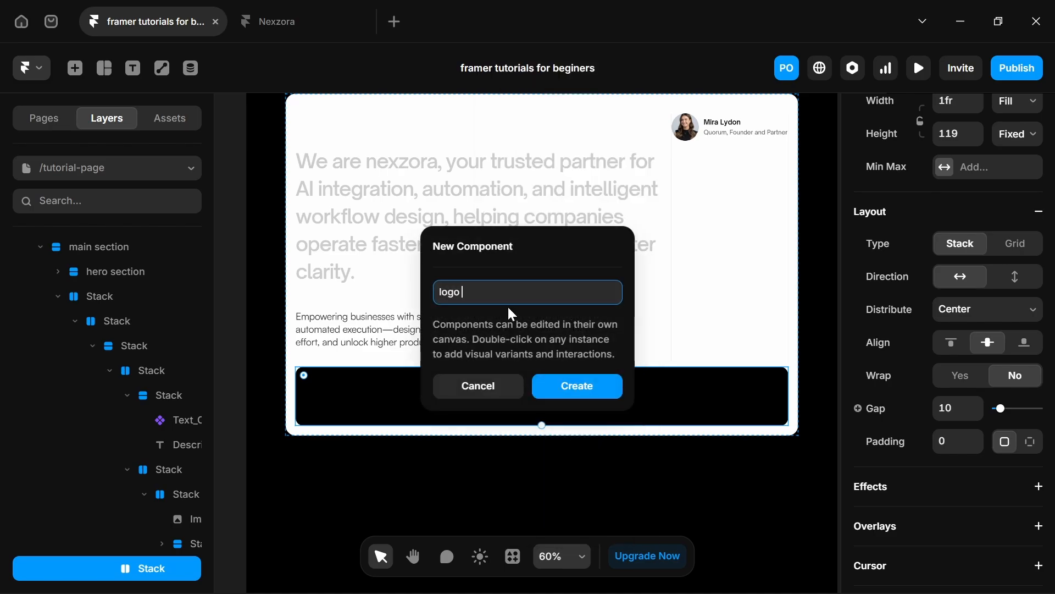
key(Return)
Paste the four copied logo components onto the logo component's canvas above Variant 1.
right_click(390, 222)
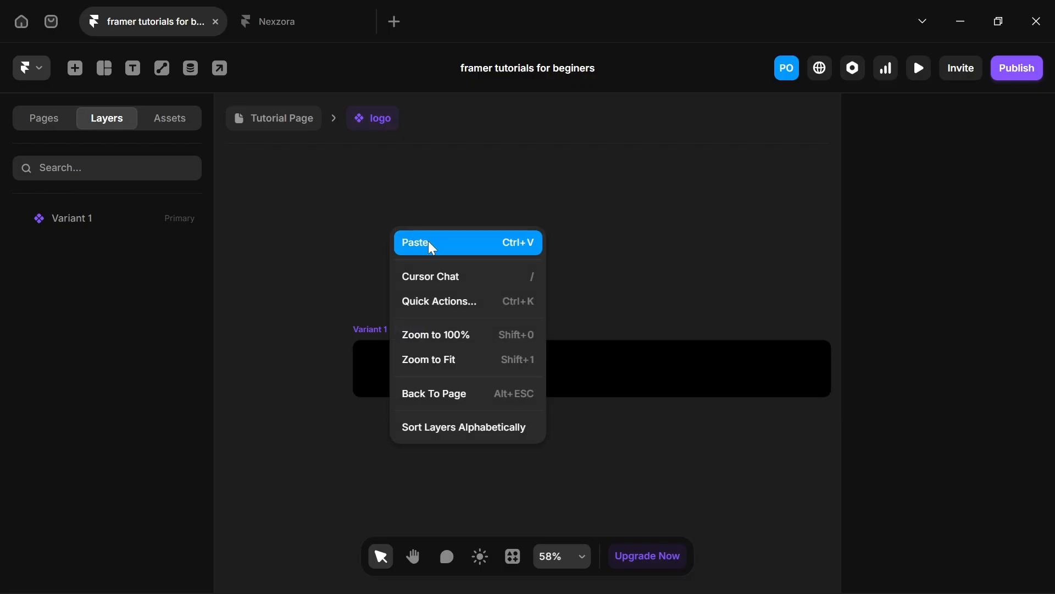
click(428, 240)
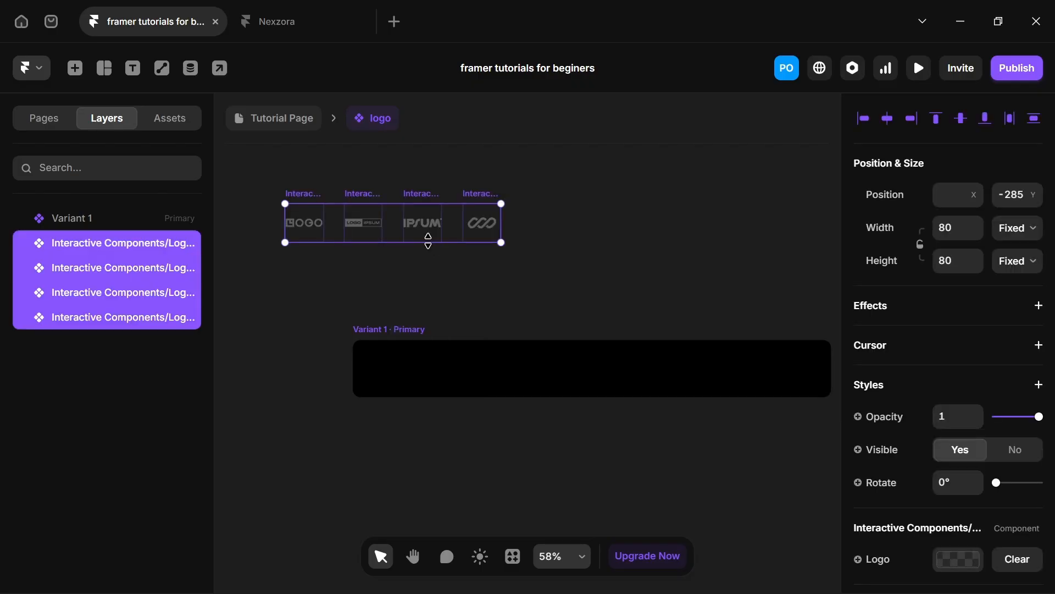
click(443, 315)
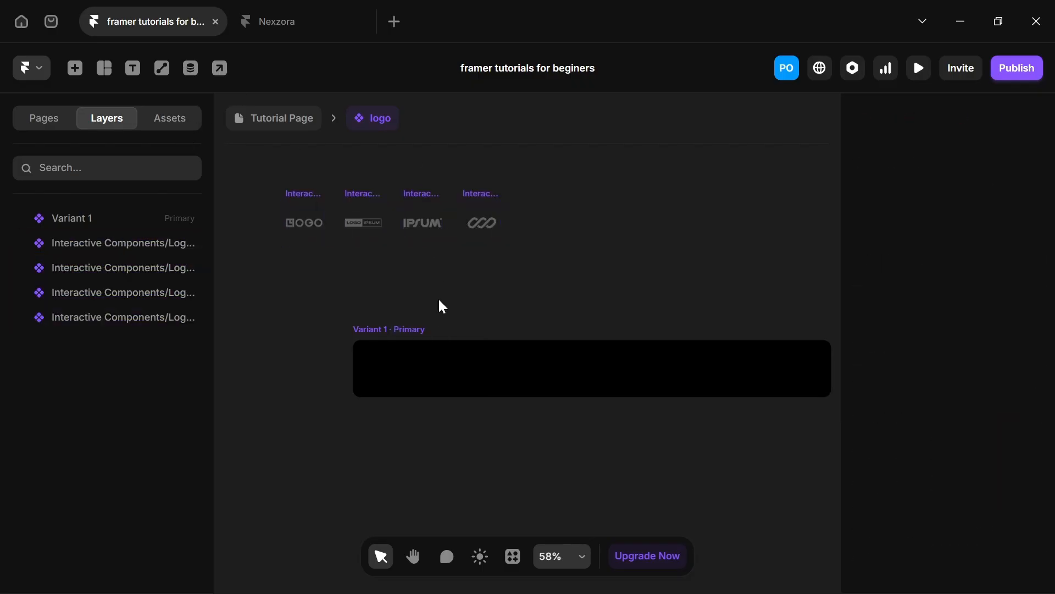
Insert an interactive Ticker element into the black Variant 1 frame of the logo component.
click(75, 68)
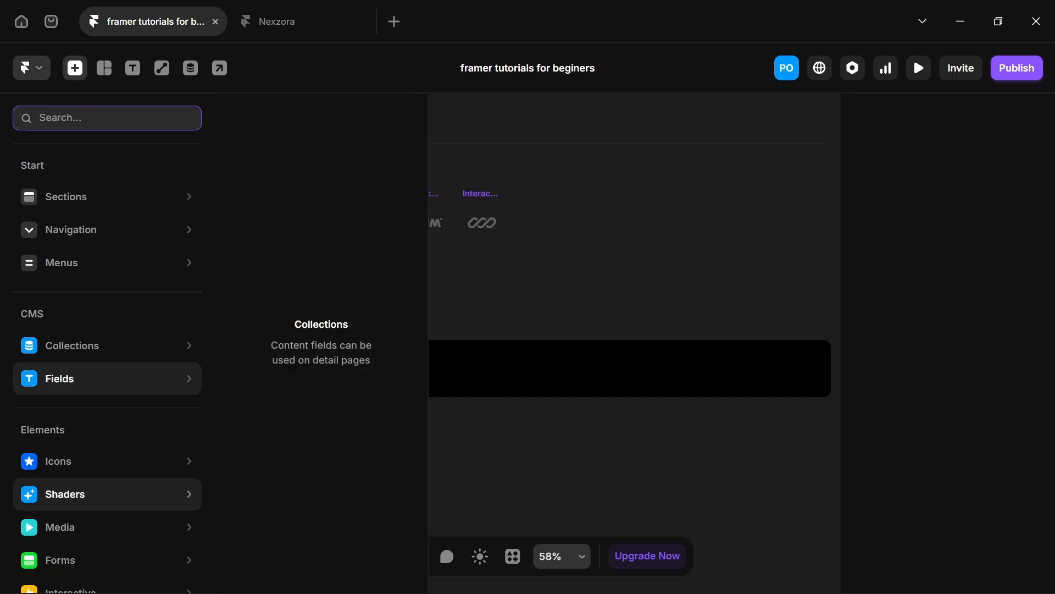
scroll(55, 484, down, 3)
mouse_move(54, 465)
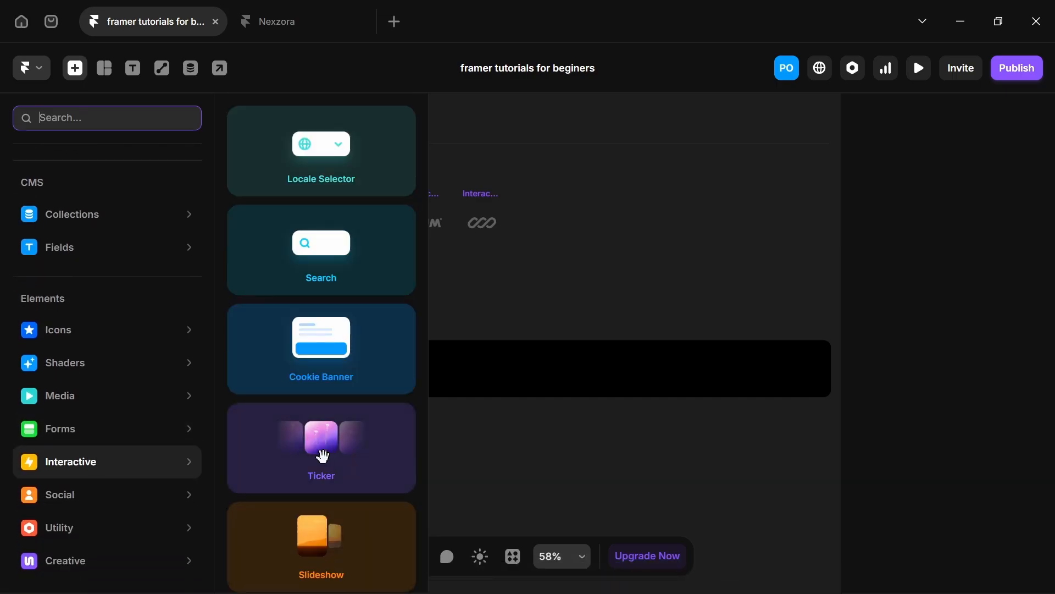
drag(325, 454, 493, 363)
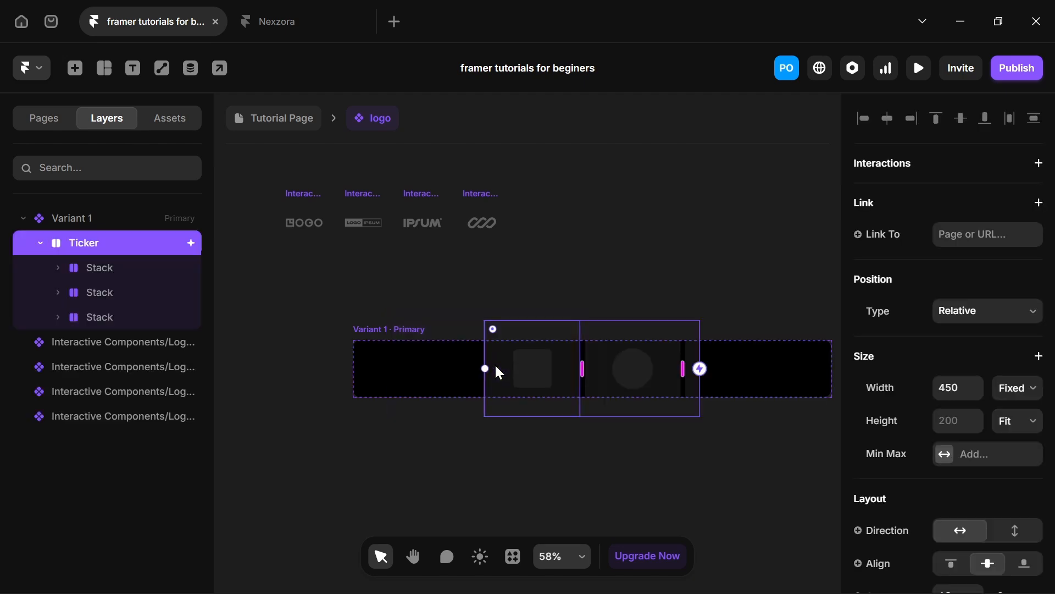
Set both the width and the height of the ticker in Variant 1 to Fill.
click(1018, 388)
click(1019, 450)
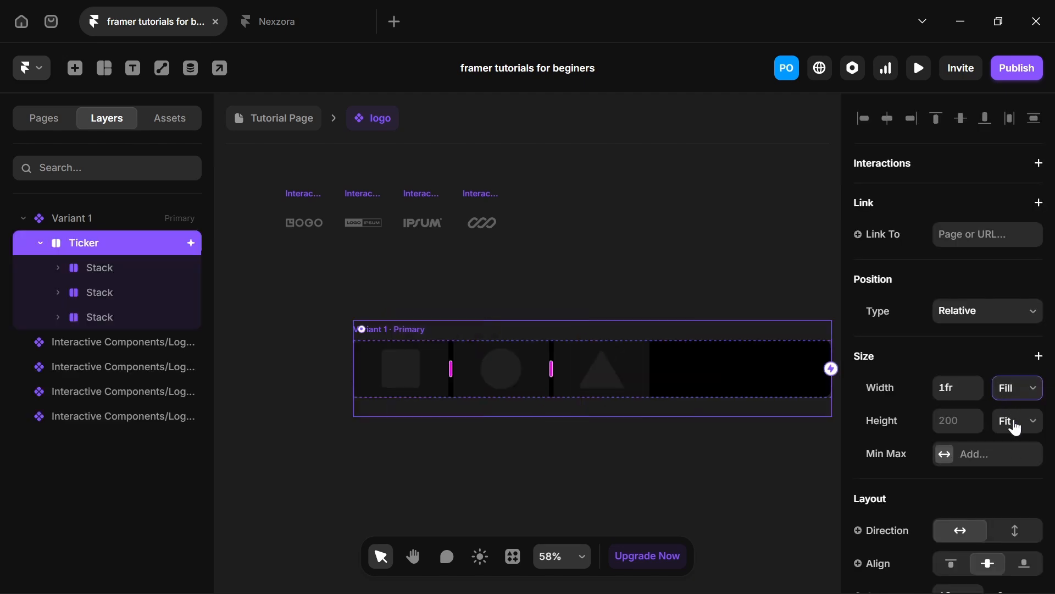
click(1015, 427)
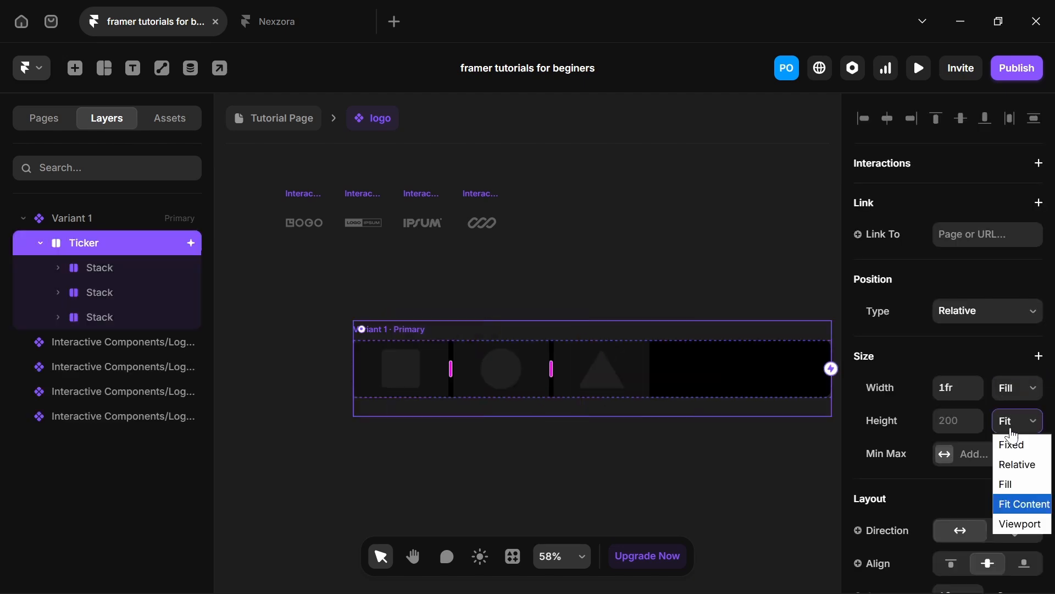
click(1012, 496)
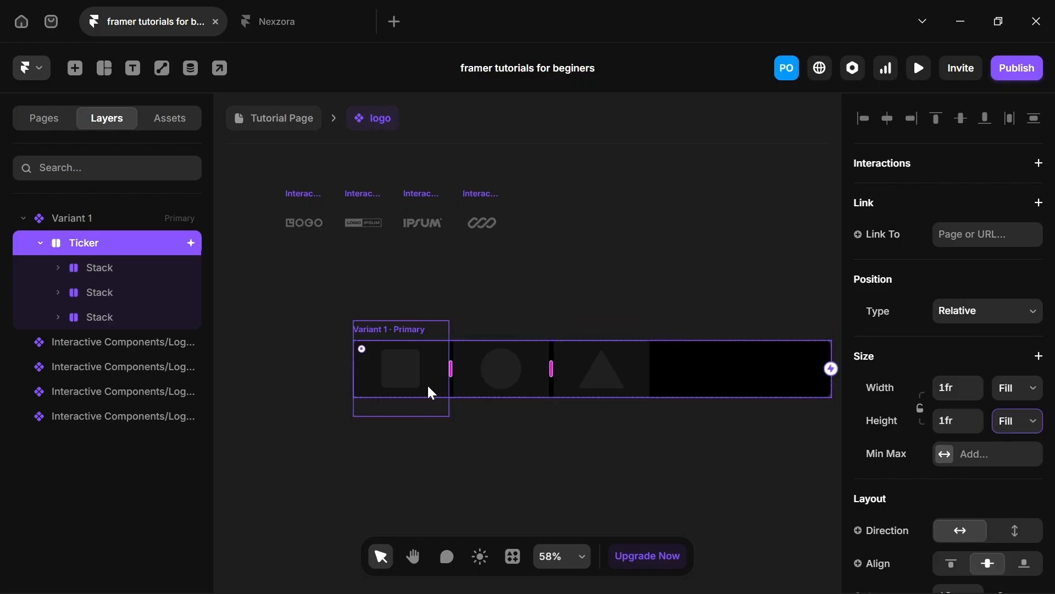
Move the four loose logo components from the canvas into the Ticker of Variant 1.
click(302, 197)
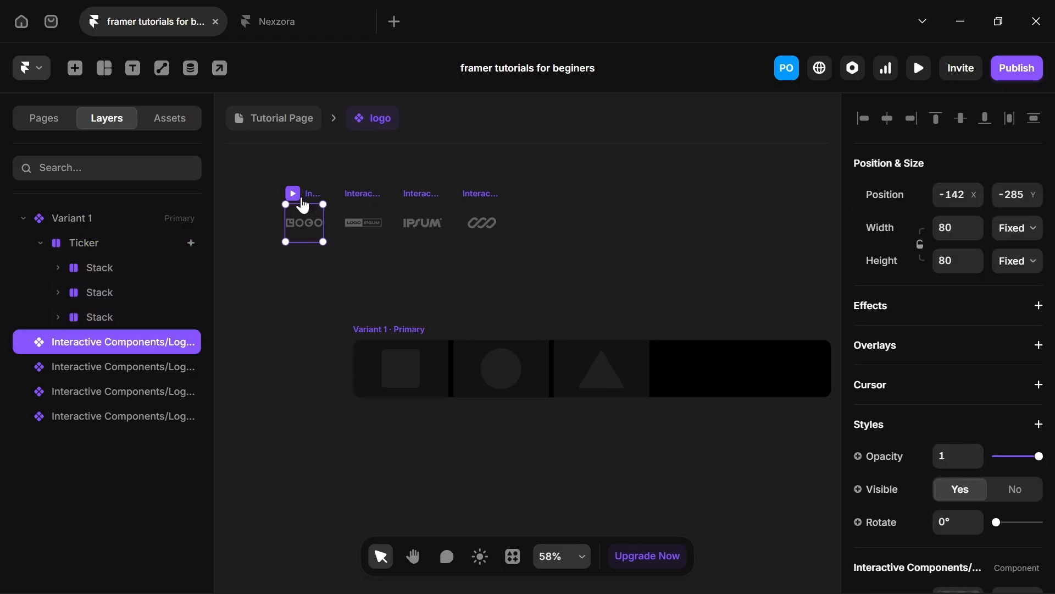
shift+click(358, 193)
shift+click(421, 195)
shift+click(482, 187)
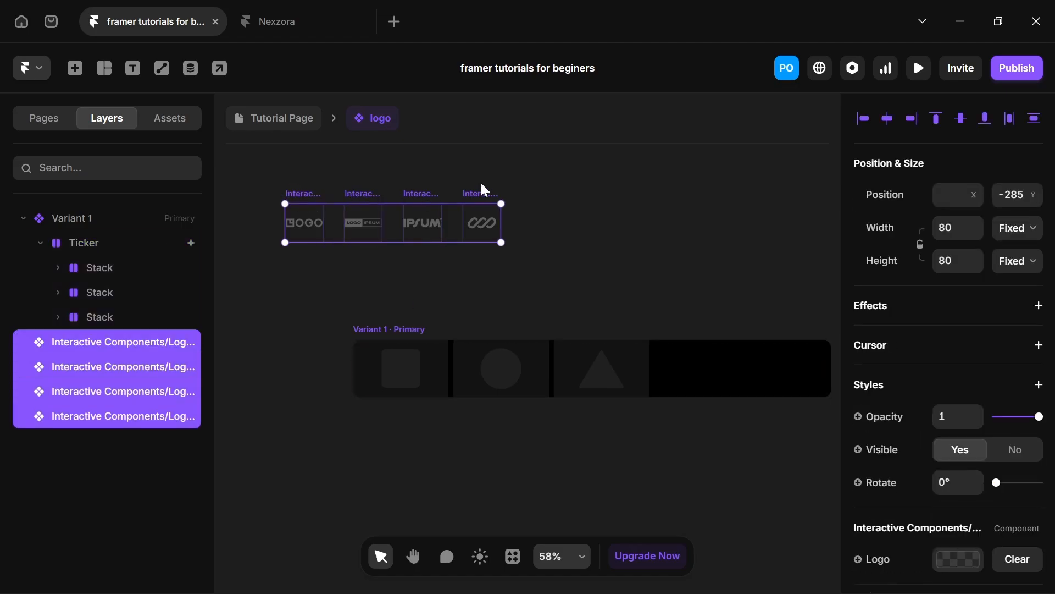
key(Delete)
click(68, 269)
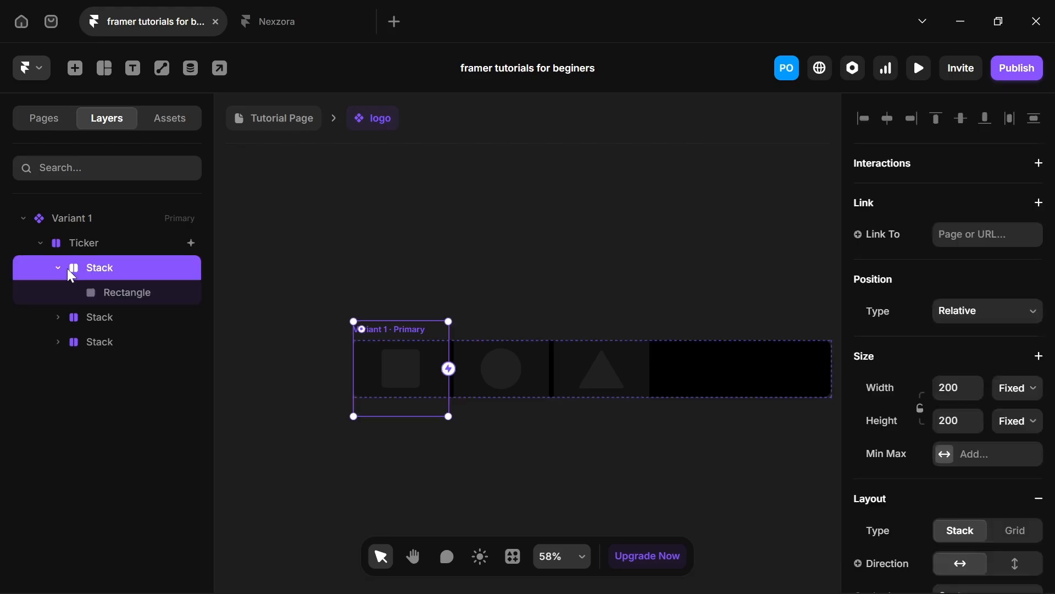
click(701, 370)
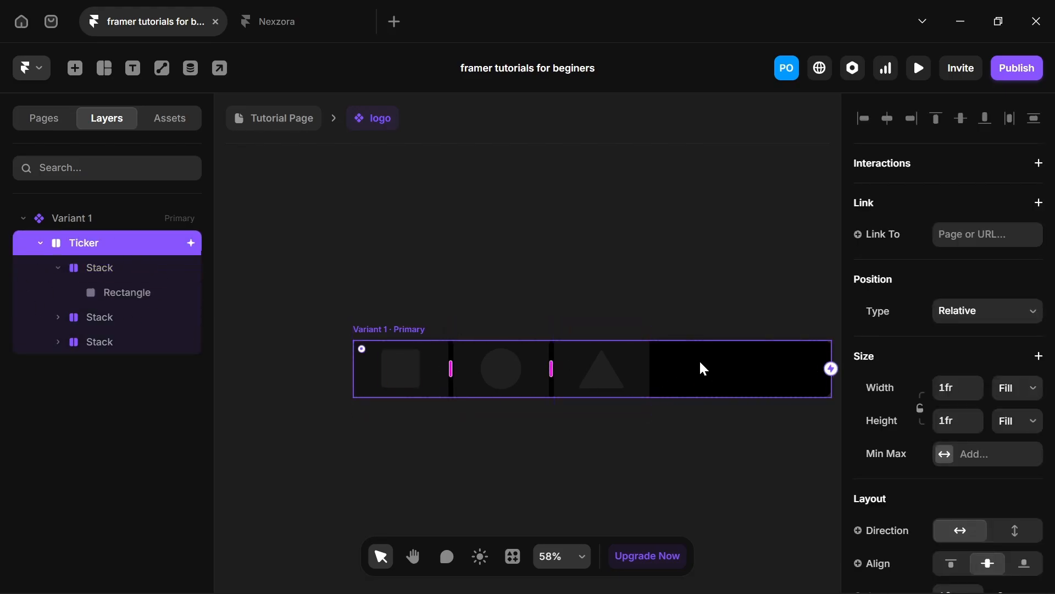
key(ctrl+z)
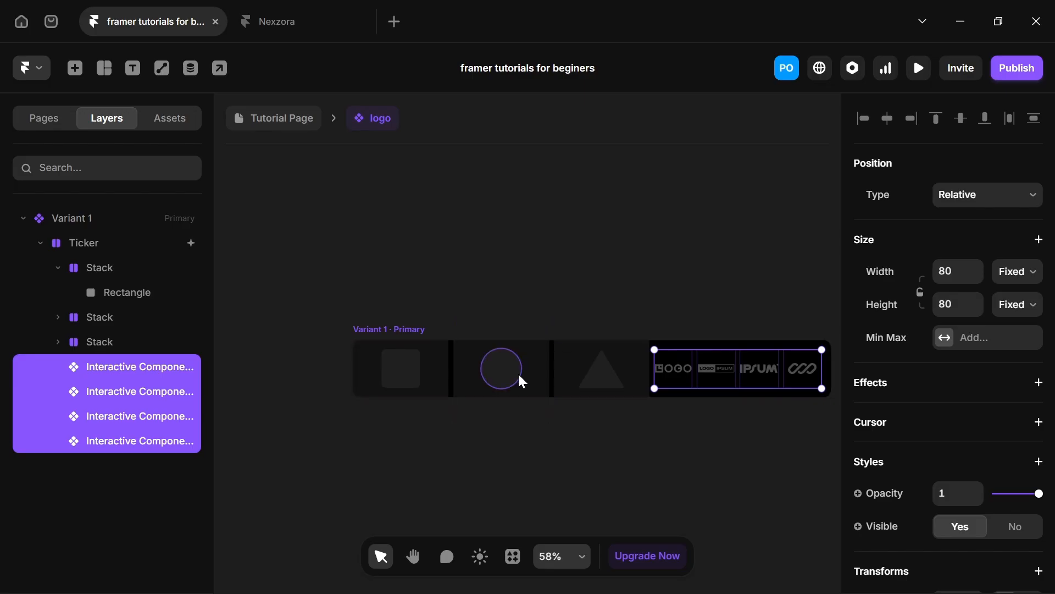
Delete the three placeholder stacks with the rectangle, circle and triangle from the Ticker.
click(531, 395)
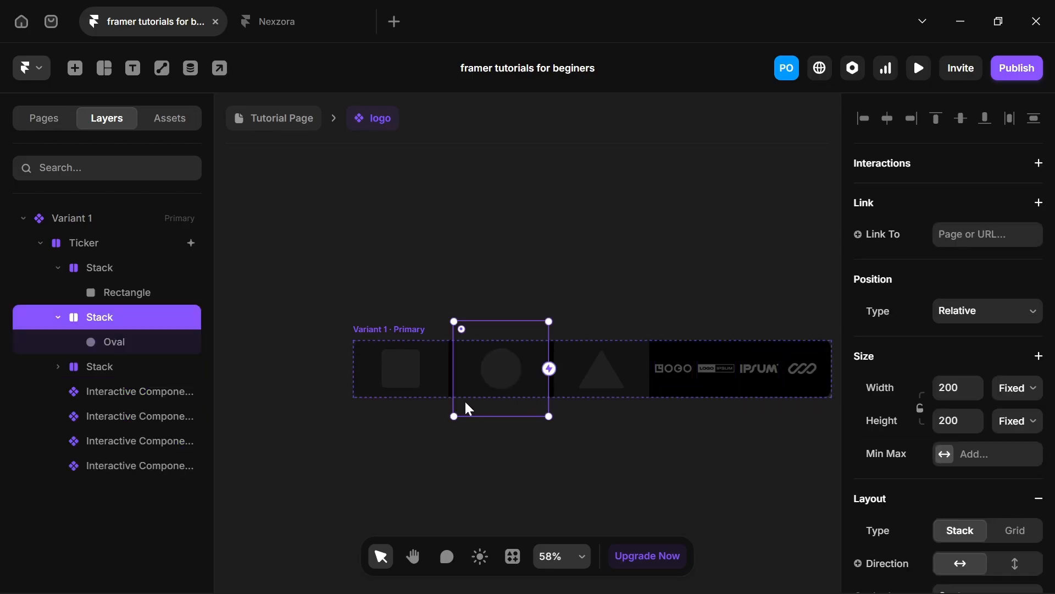
shift+click(439, 384)
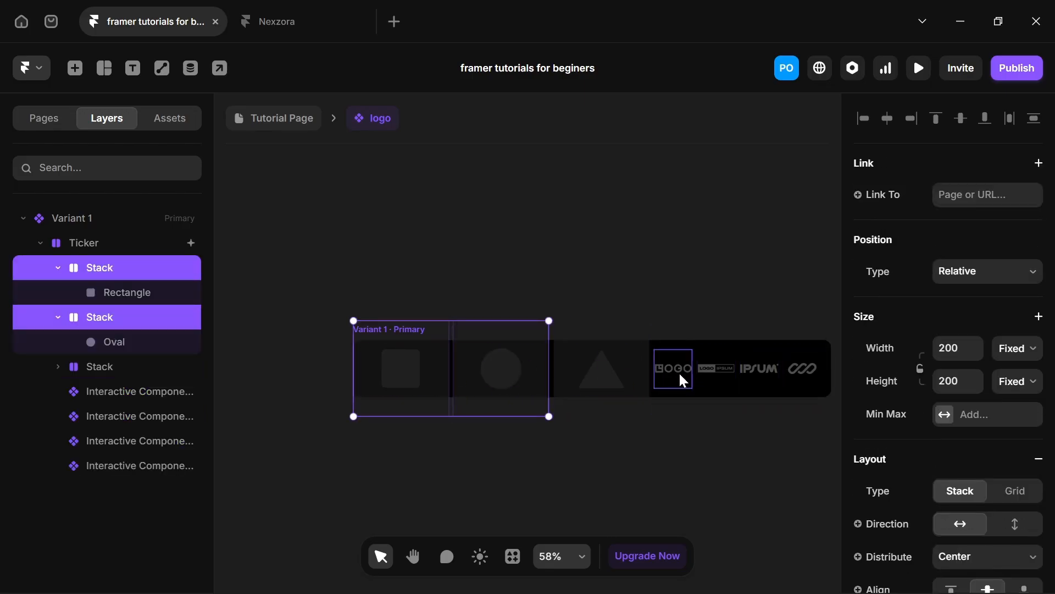
shift+click(642, 381)
key(Delete)
Duplicate the logos inside the Ticker repeatedly to fill its width.
click(431, 371)
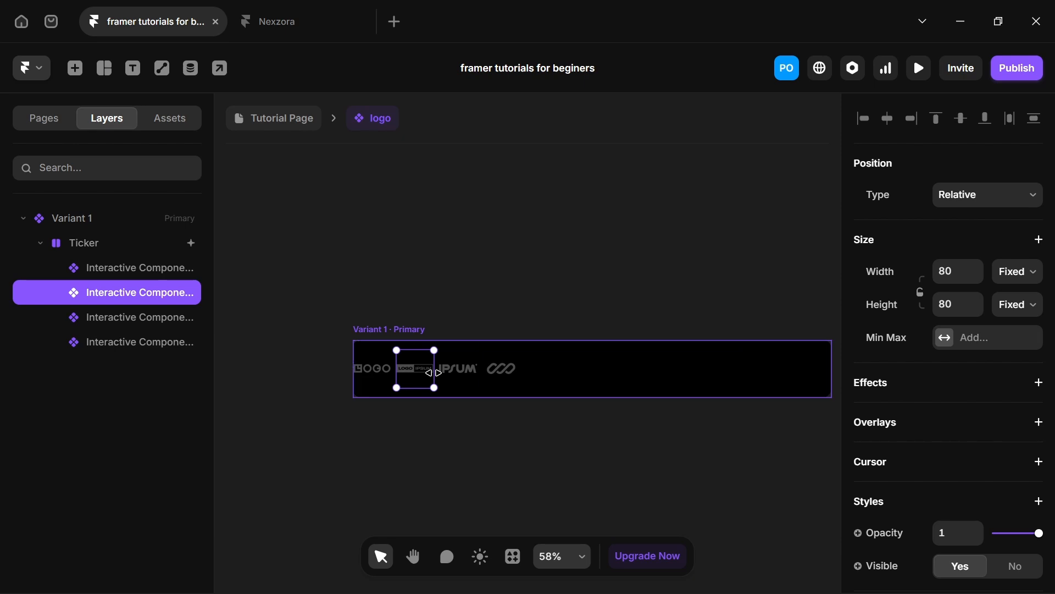
key(ctrl+d)
key(ctrl+d)
key(ctrl+d)
key(ctrl+d)
key(ctrl+d)
key(ctrl+d)
key(ctrl+d)
key(ctrl+d)
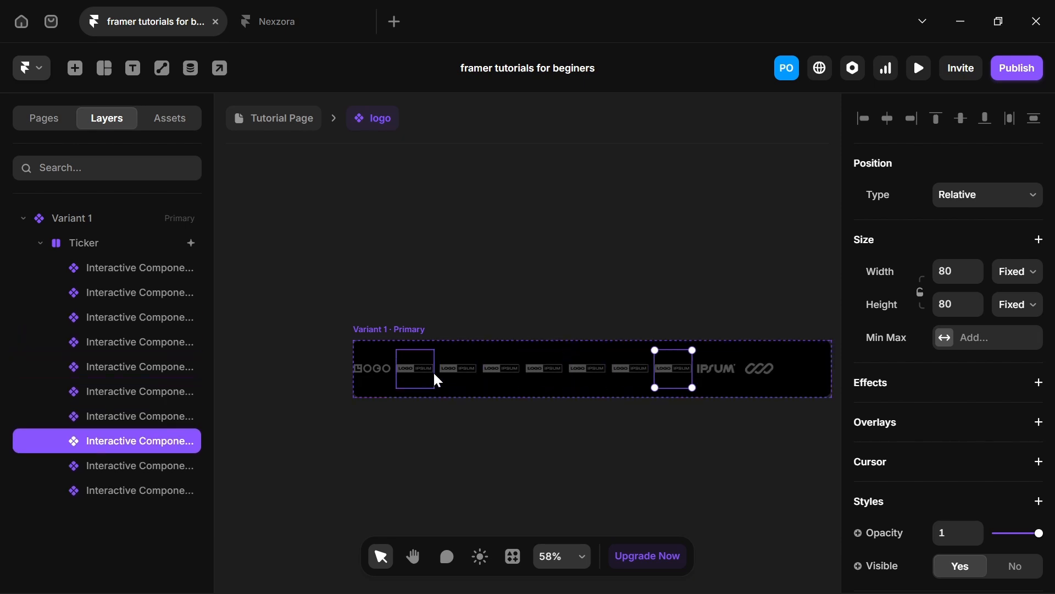
Preview the logo component's Variant 1 to check the scrolling ticker, and return to the editor.
click(360, 330)
key(ctrl+p)
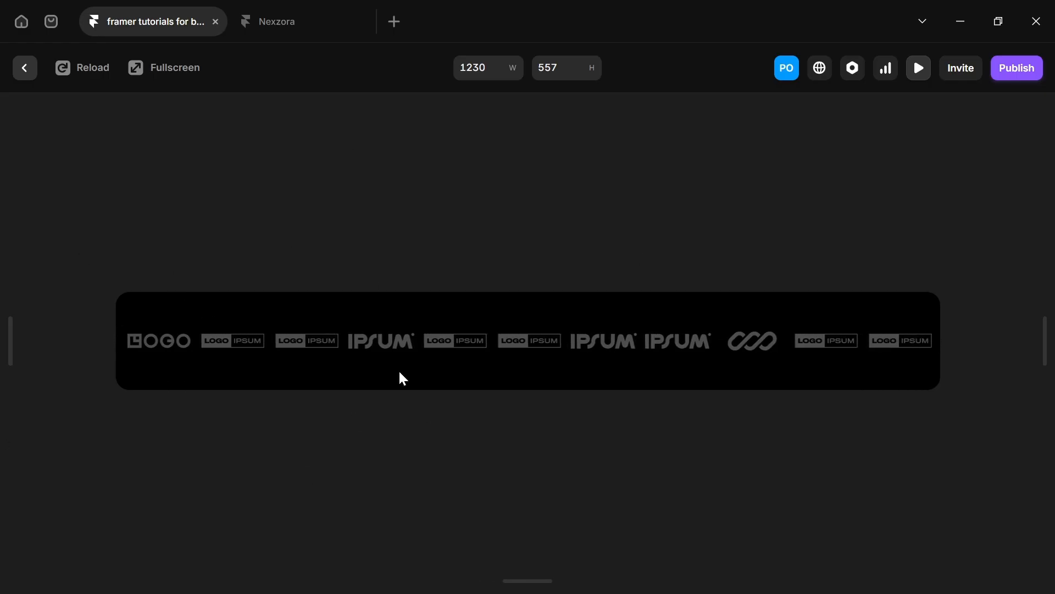
click(25, 76)
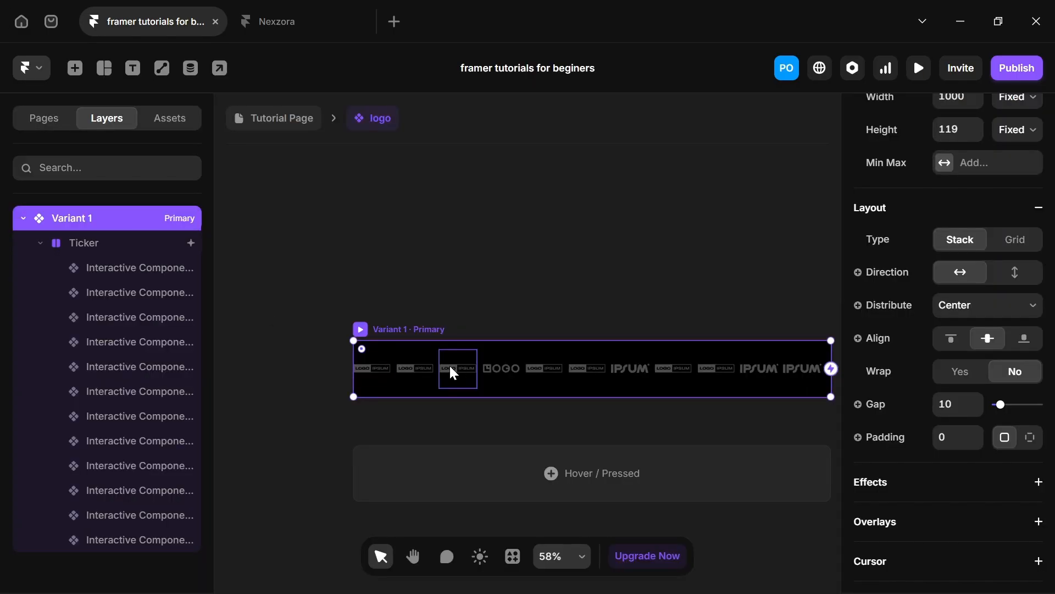
Set the gap between the logos in the Ticker to 20.
click(68, 242)
scroll(970, 463, down, 8)
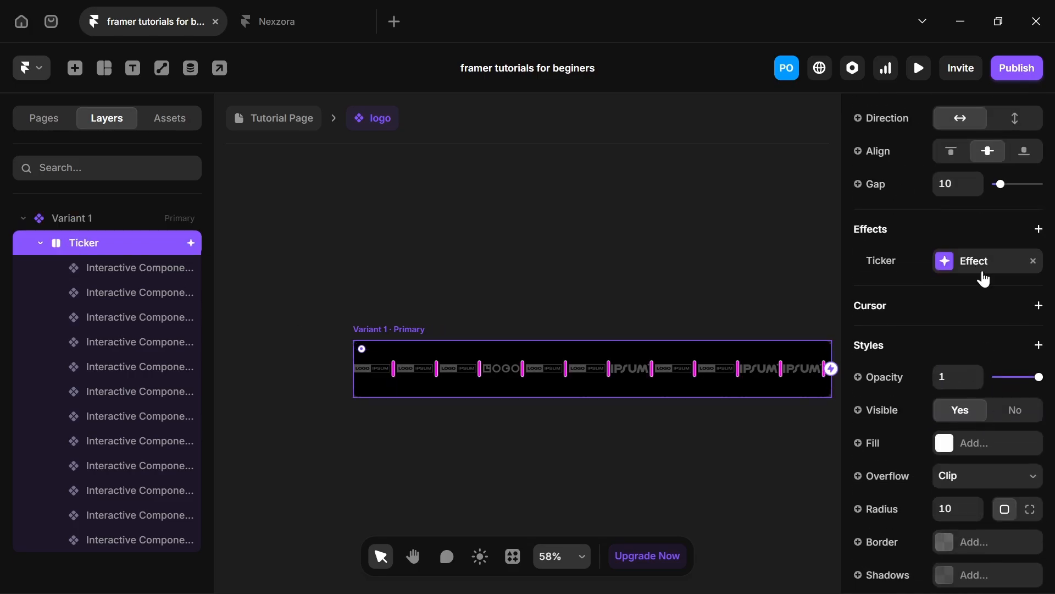
click(973, 180)
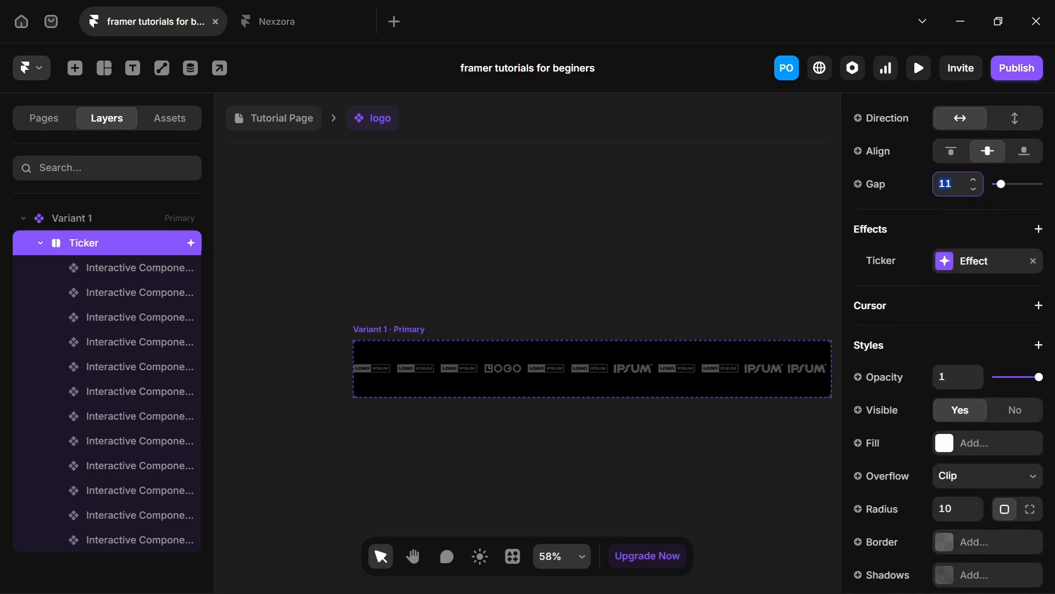
text(20)
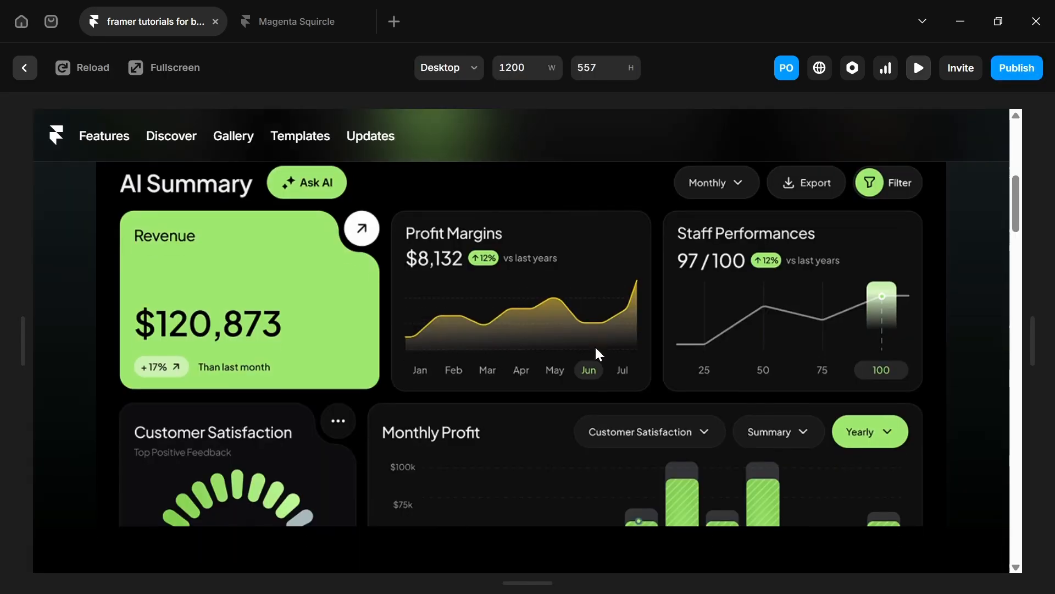
Examine the question heading and the numbered stacking sections in the home page preview, and return to the editor.
scroll(599, 352, down, 6)
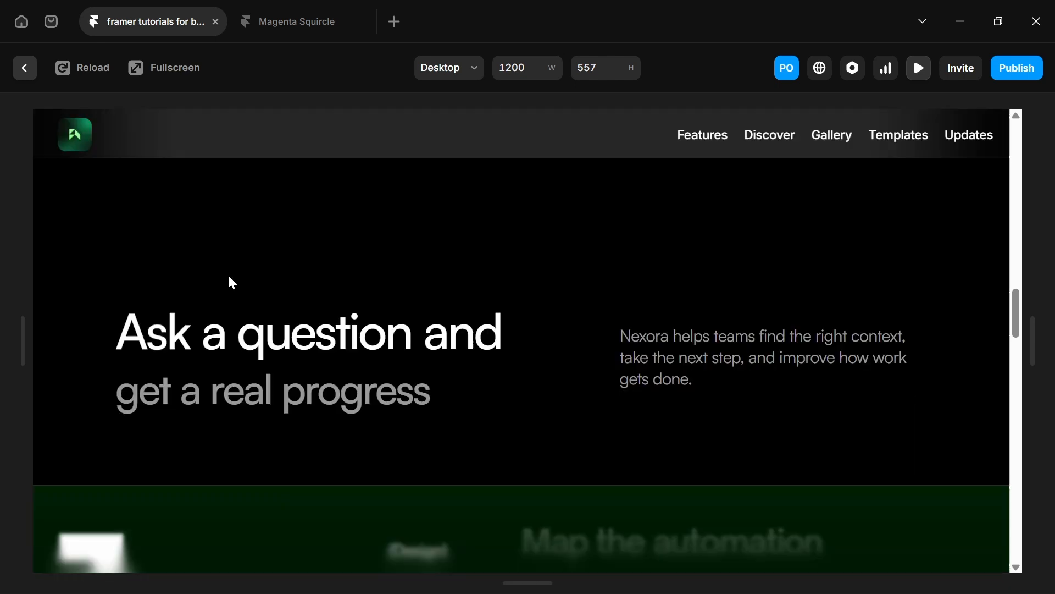
scroll(227, 273, down, 6)
scroll(236, 266, down, 3)
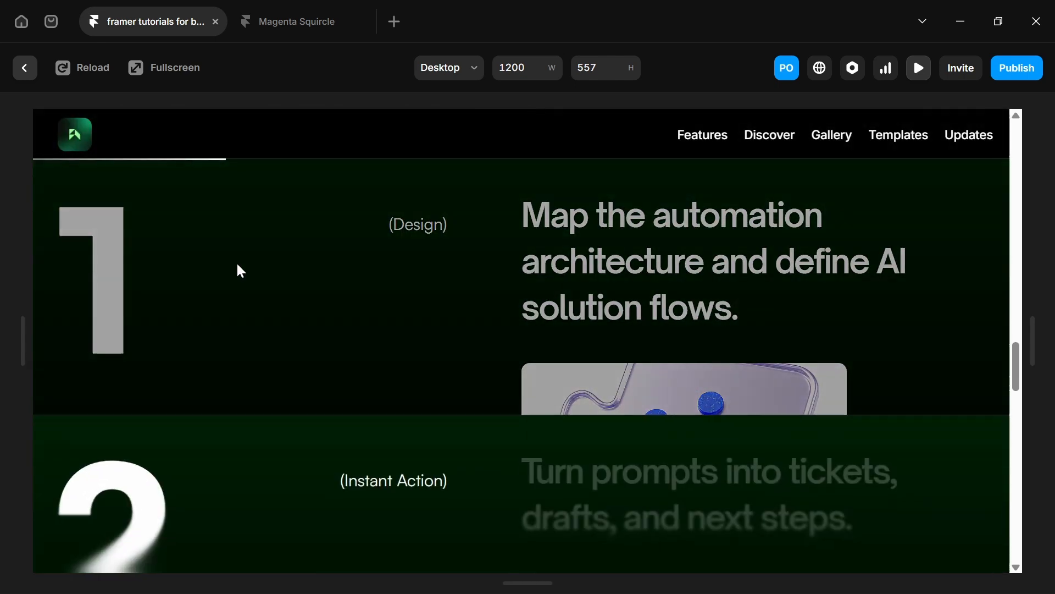
scroll(240, 262, down, 3)
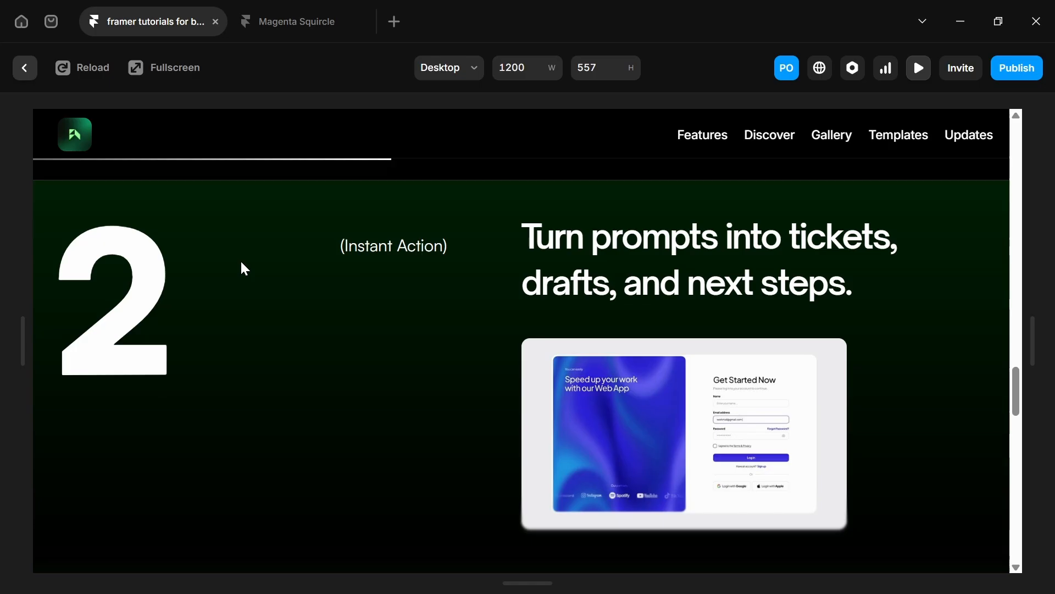
scroll(239, 259, down, 3)
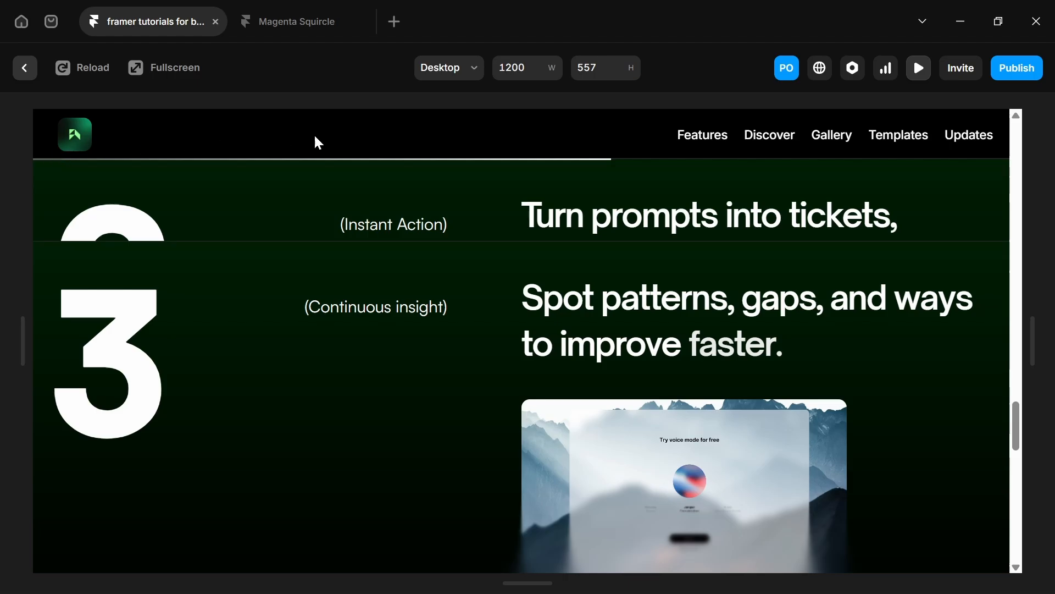
scroll(245, 358, down, 5)
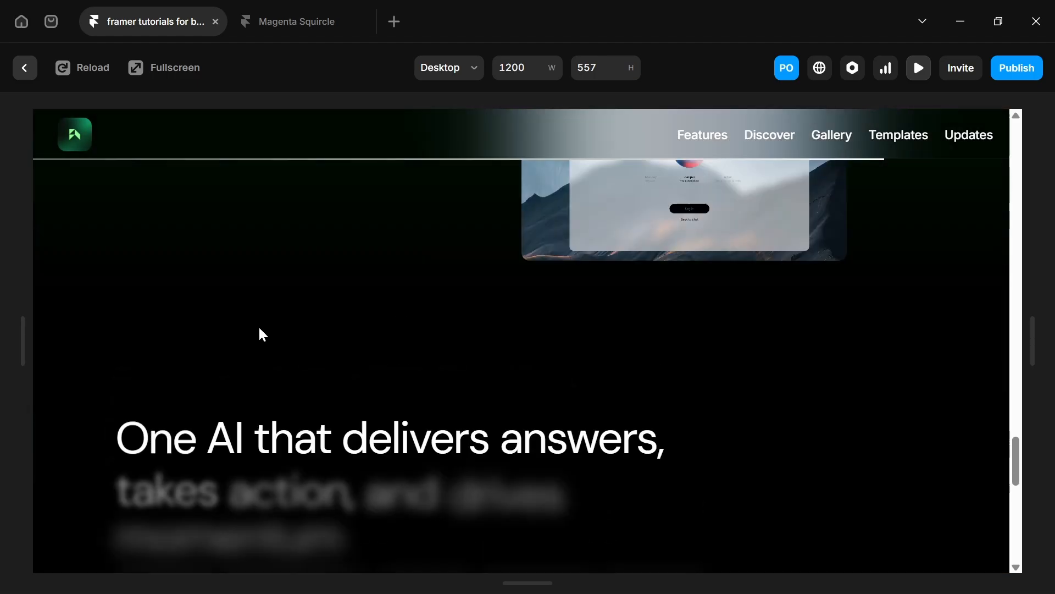
scroll(245, 352, up, 10)
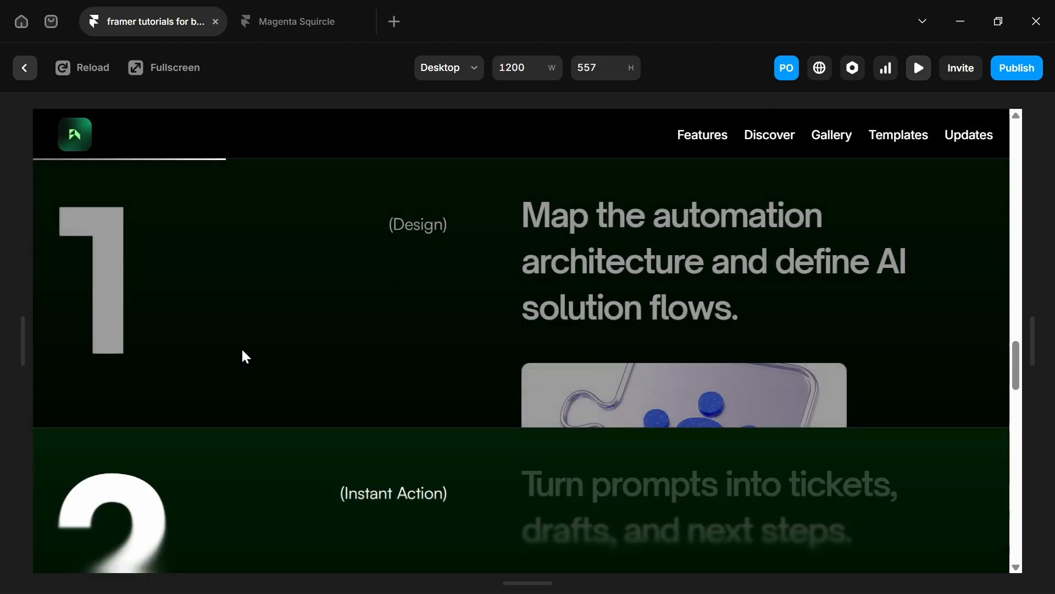
click(23, 72)
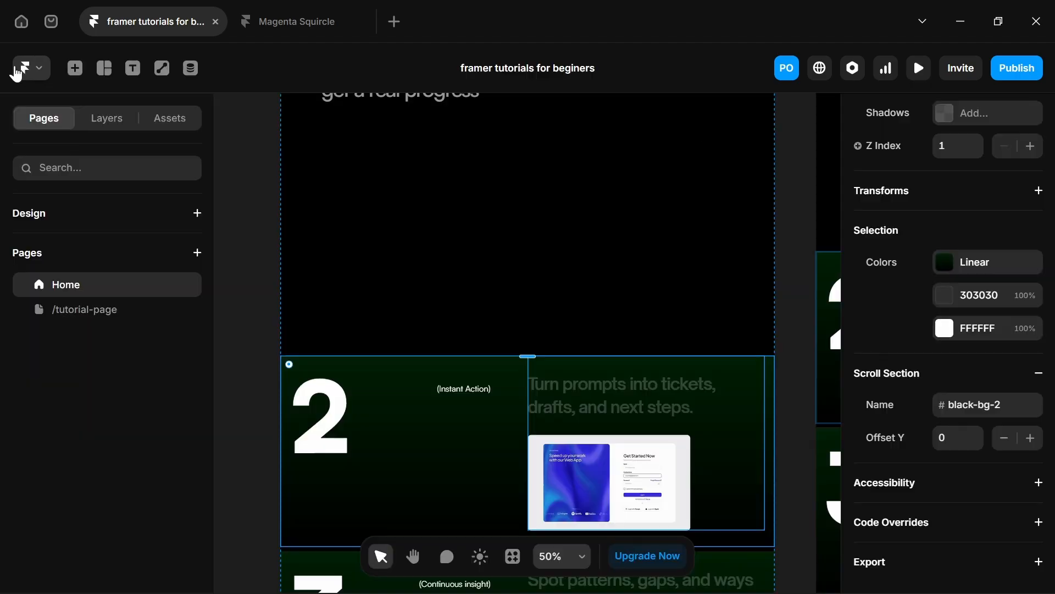
Draw a frame about 794 by 877 below the white logo section on the desktop layout of /tutorial-page.
click(122, 308)
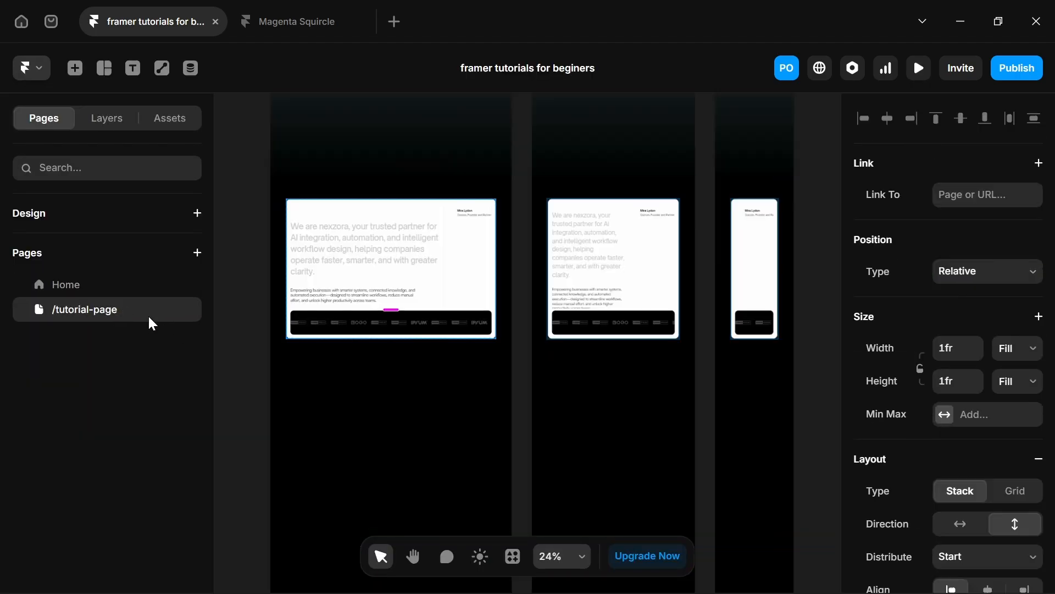
scroll(371, 230, down, 3)
scroll(336, 291, up, 2)
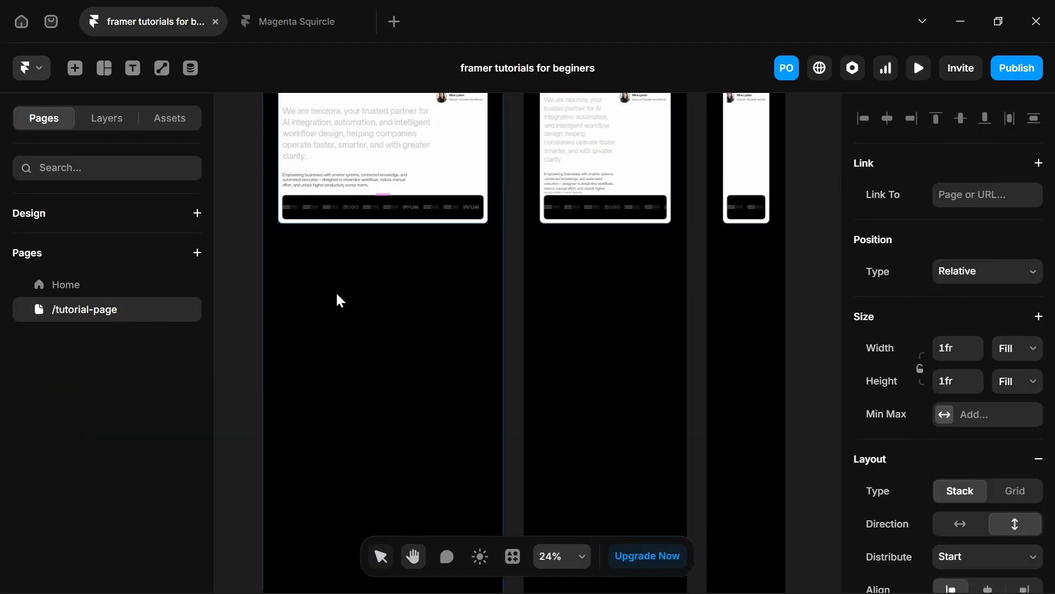
key(f)
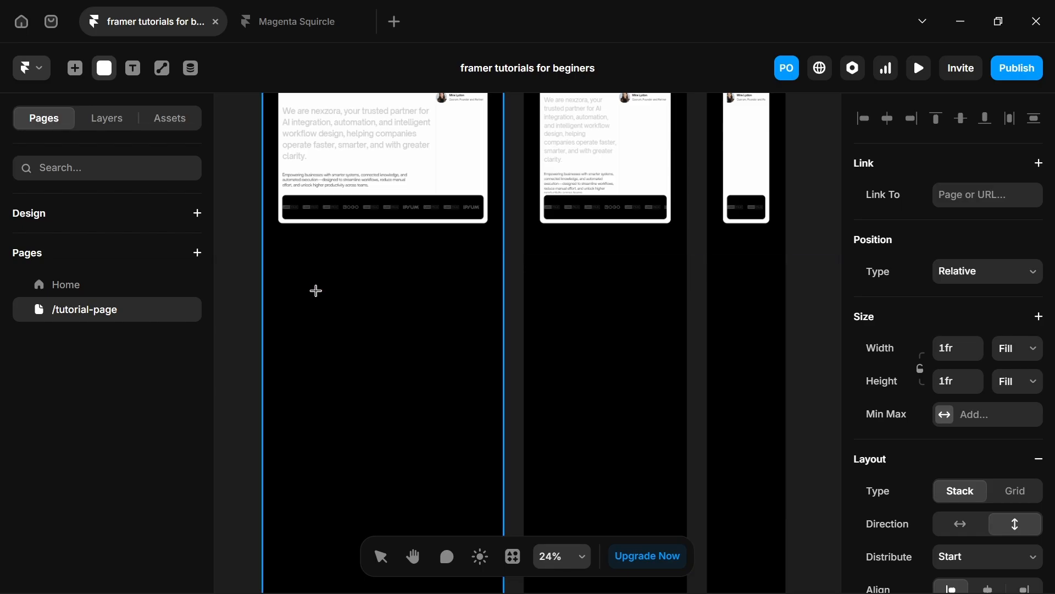
drag(308, 306, 456, 479)
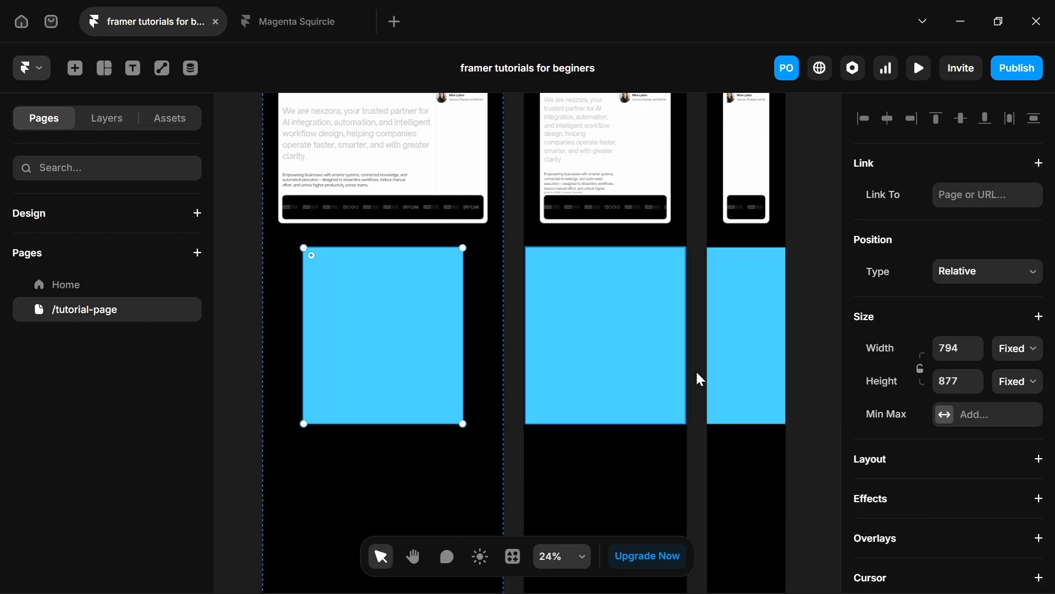
Make the new frame's width Fill and stretch its height to about 1066.
click(1022, 350)
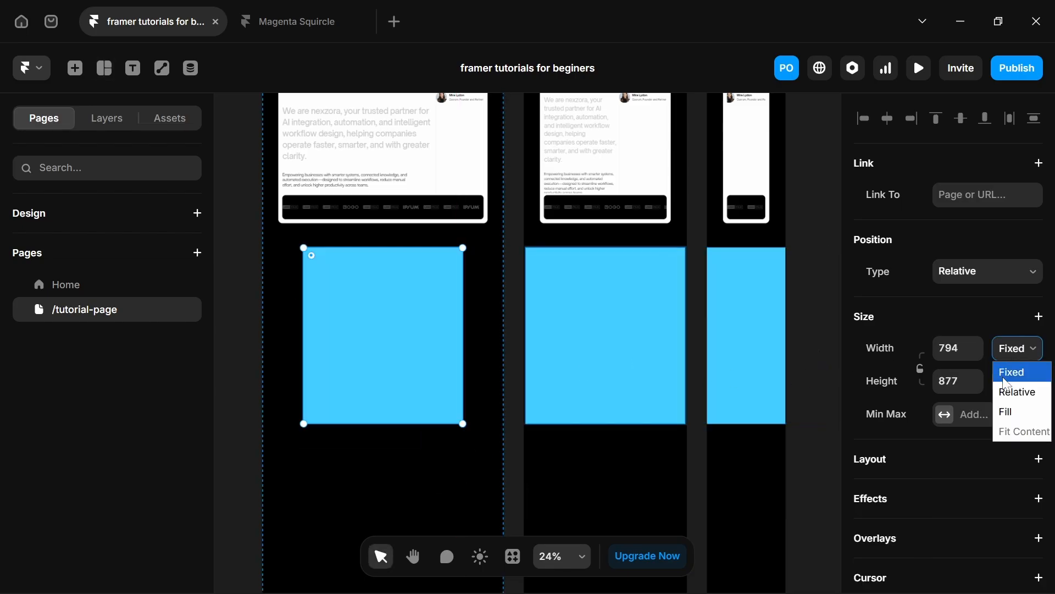
click(1014, 410)
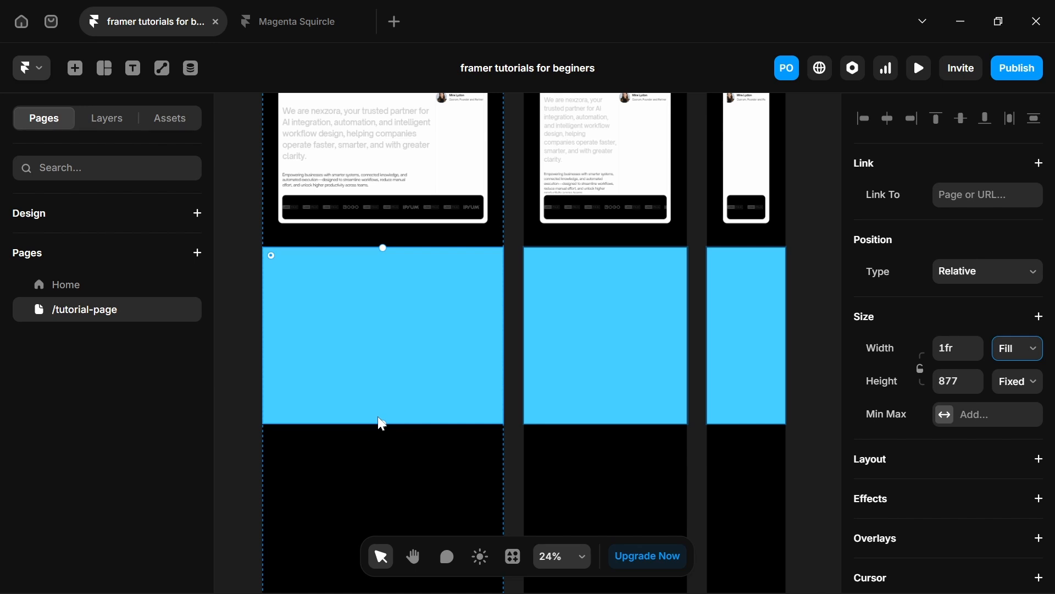
drag(381, 423, 383, 462)
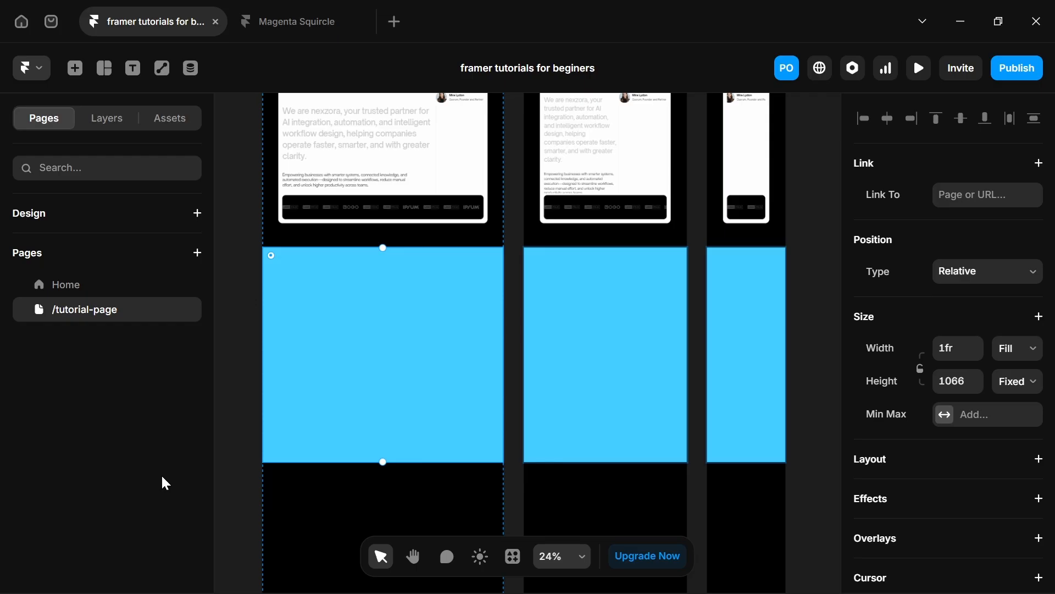
Add a horizontal stack layout to the new frame with Start distribution and gap 0, and remove its blue fill.
click(987, 468)
scroll(972, 440, down, 3)
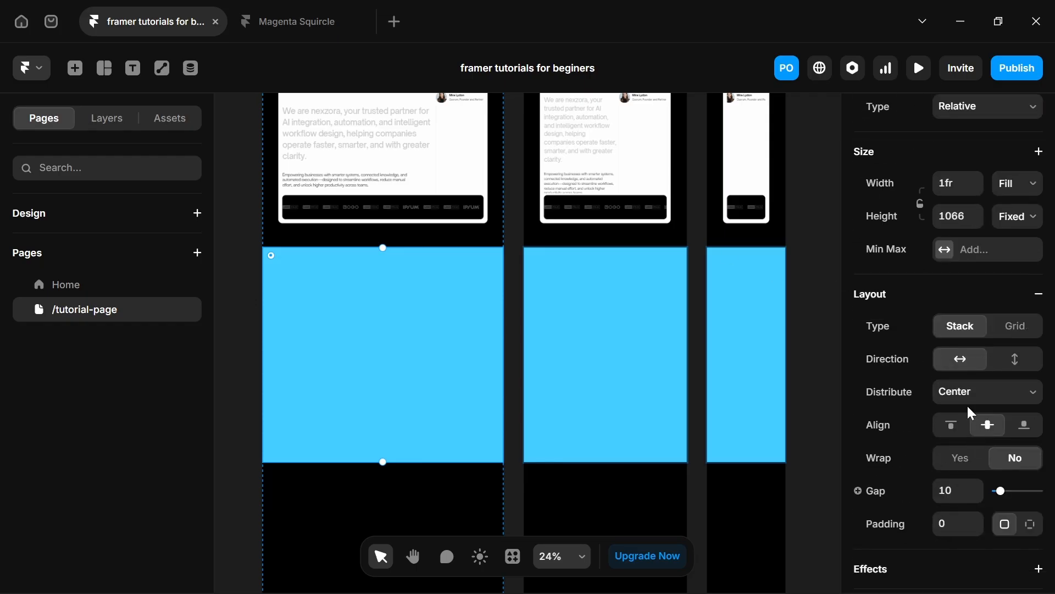
click(969, 404)
click(974, 416)
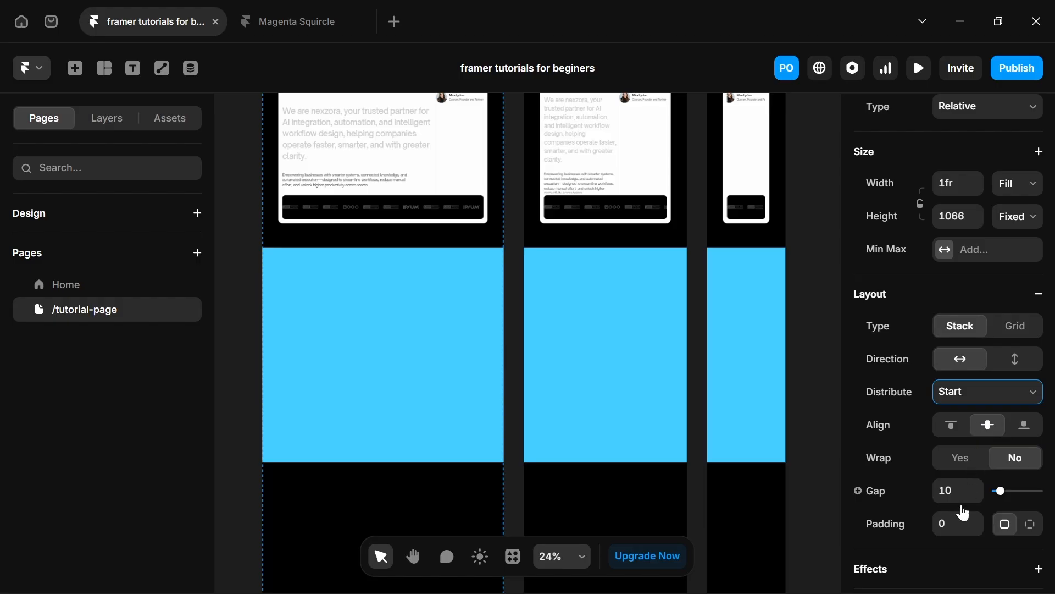
scroll(973, 471, down, 5)
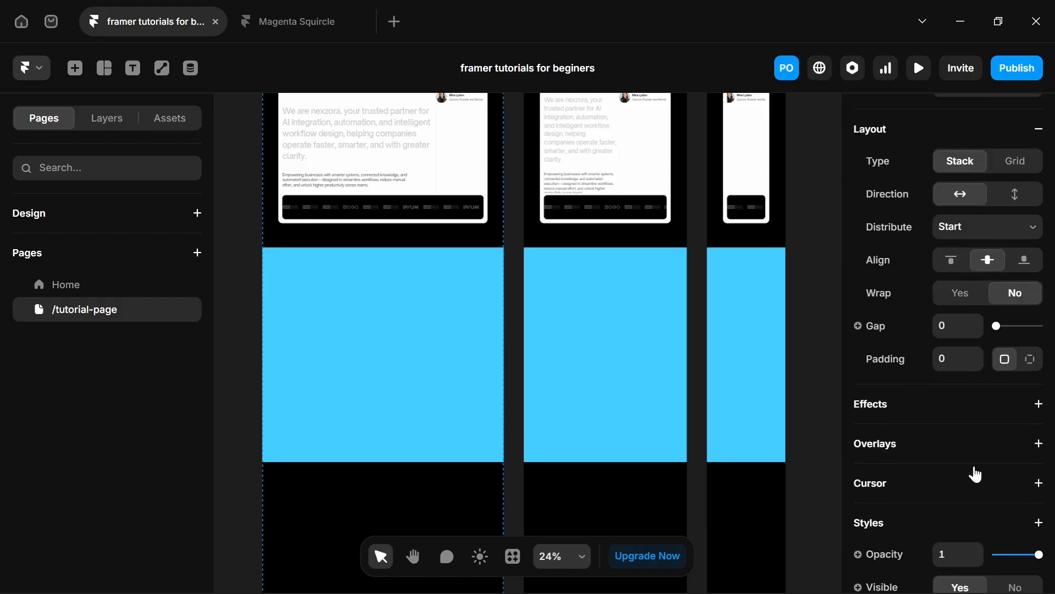
click(1033, 375)
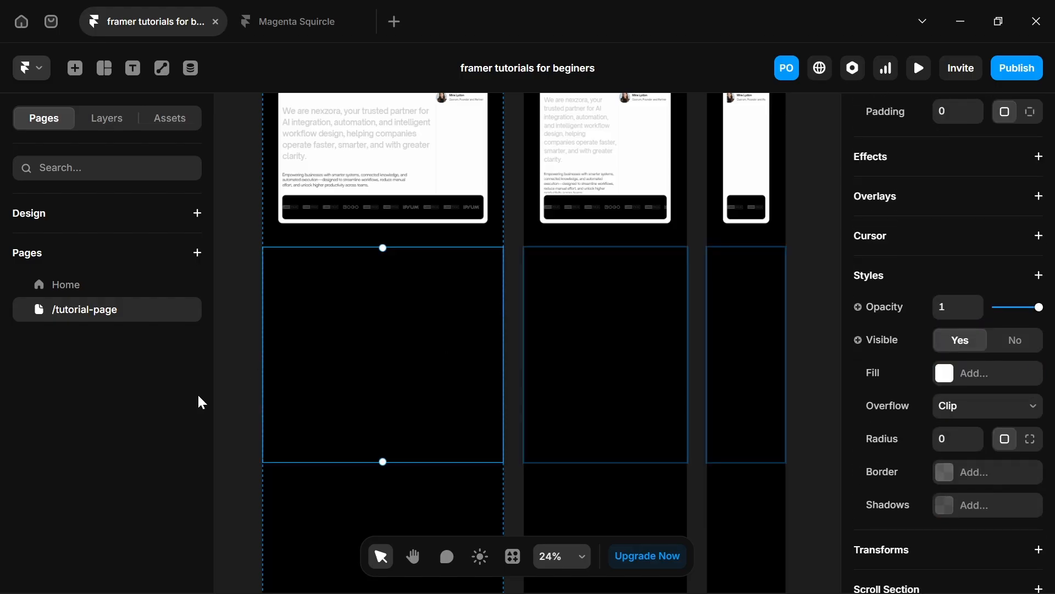
Copy the "Ask a question and" heading from the Home page.
click(99, 284)
scroll(399, 184, up, 2)
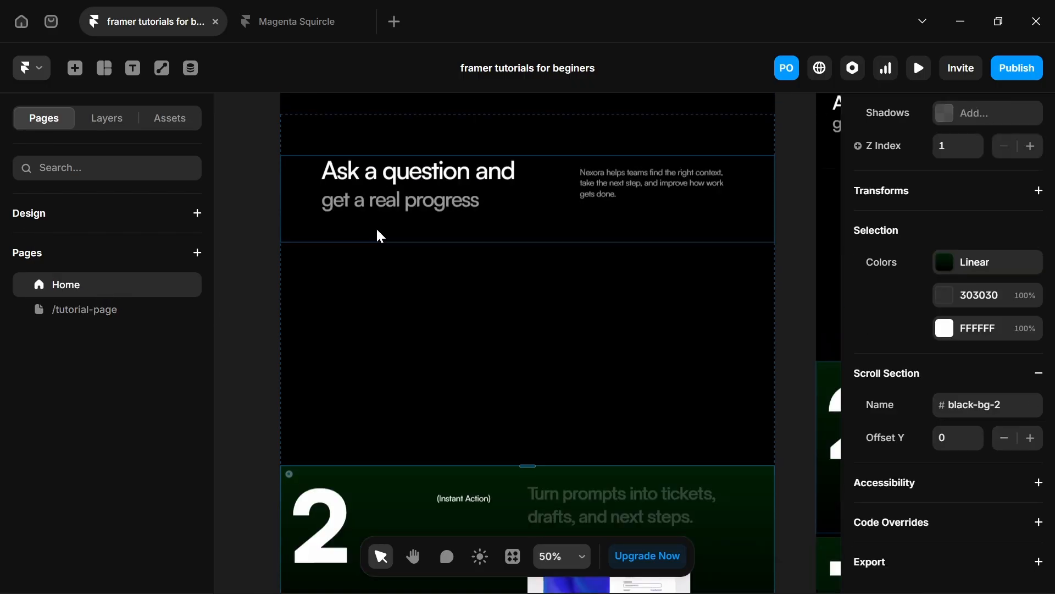
click(399, 177)
scroll(966, 323, down, 2)
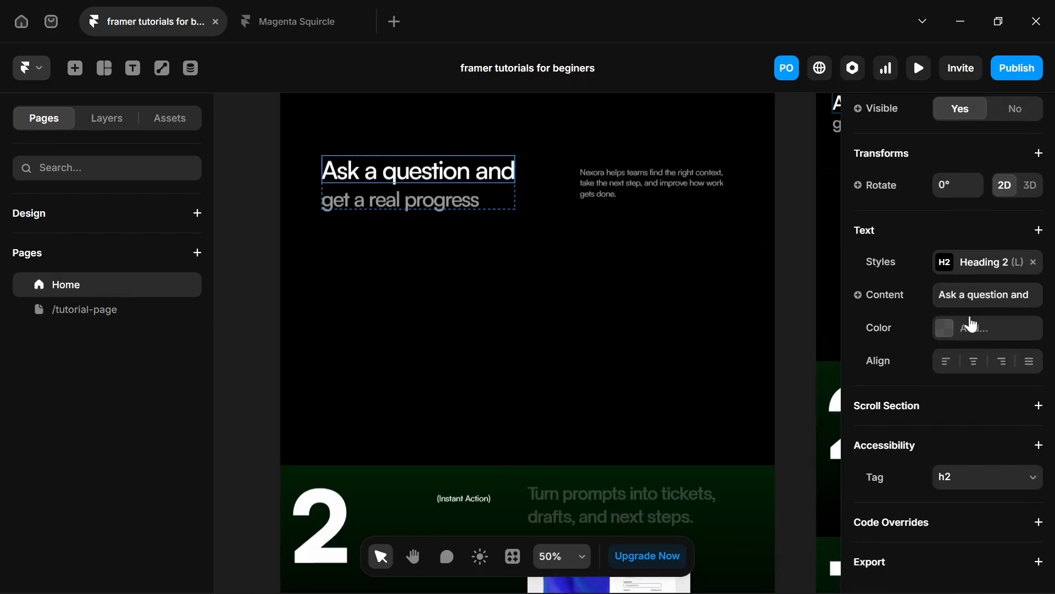
click(984, 295)
key(ctrl+c)
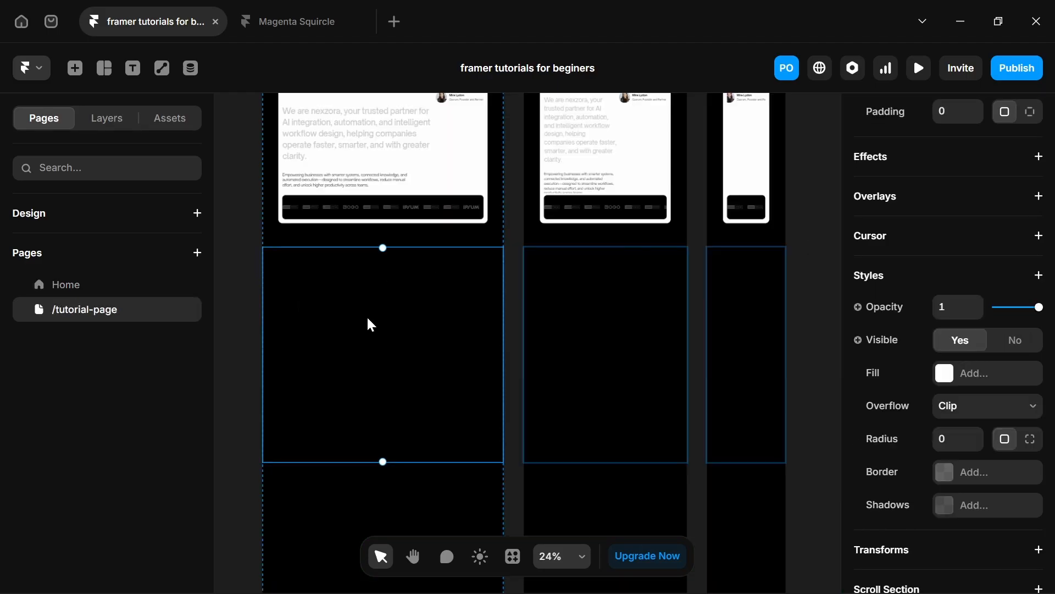
Insert the copied "Ask a question and" text into the new frame on /tutorial-page and apply the Heading 2 style.
key(t)
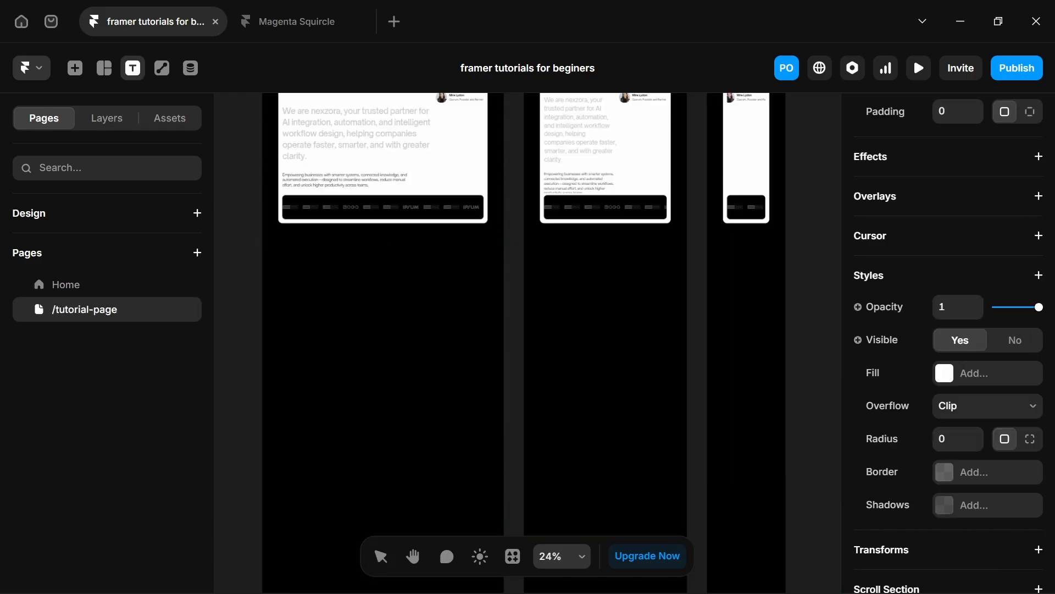
click(365, 314)
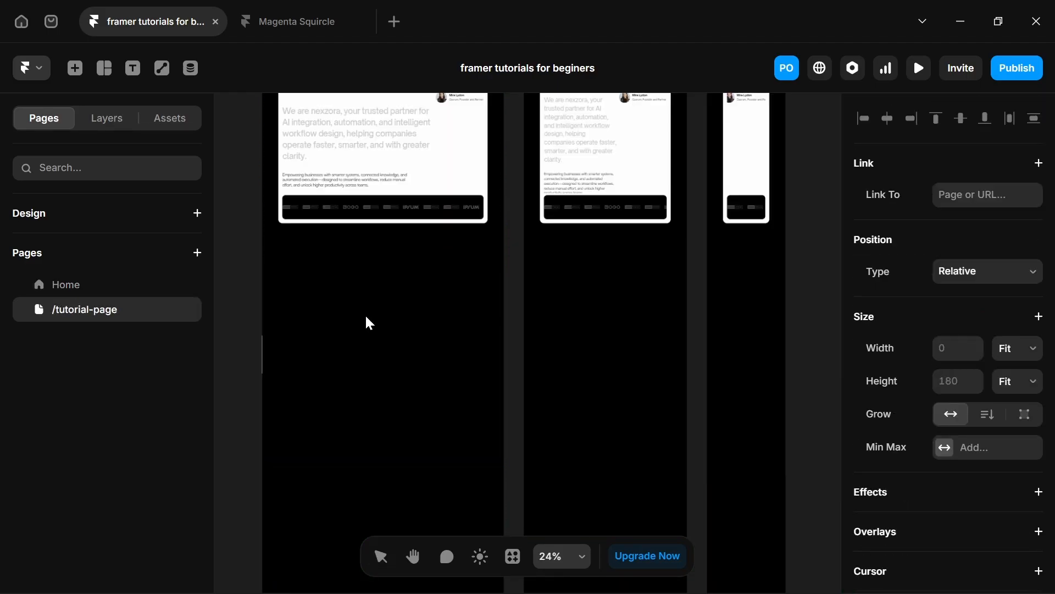
key(ctrl+v)
key(Escape)
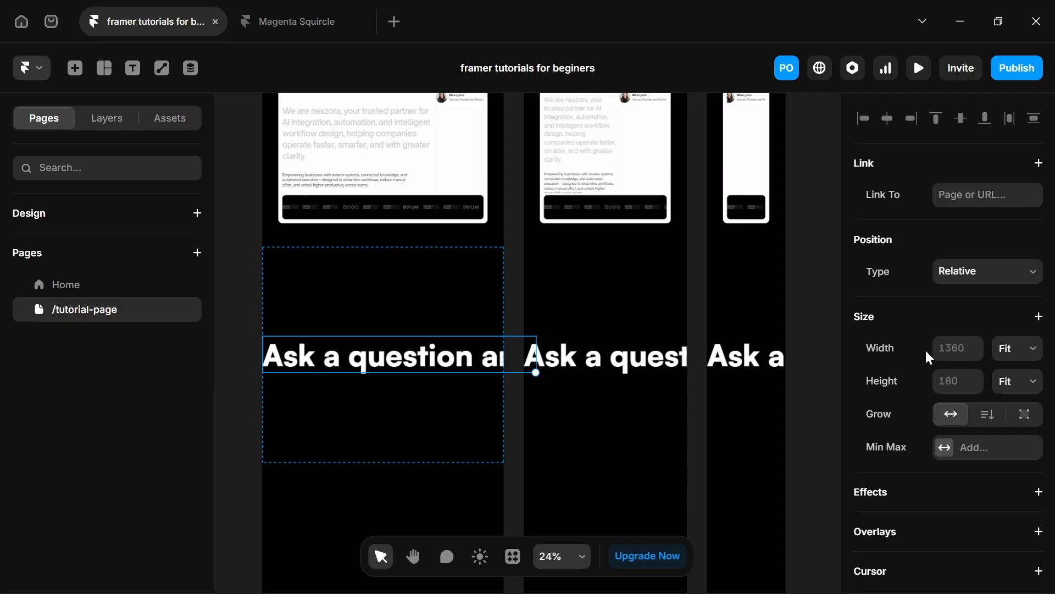
scroll(925, 357, down, 5)
scroll(927, 358, down, 2)
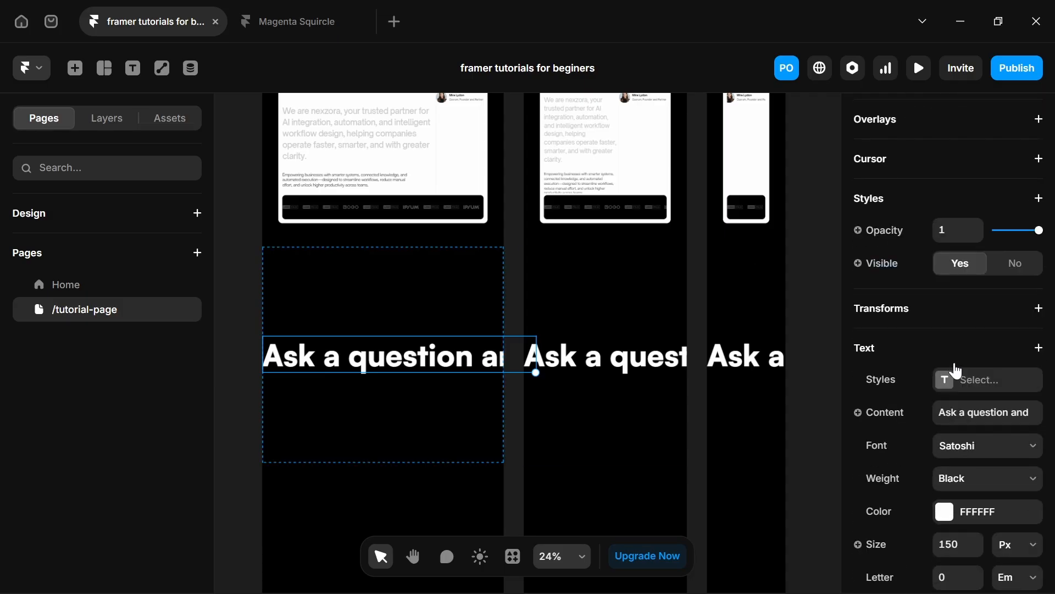
click(948, 378)
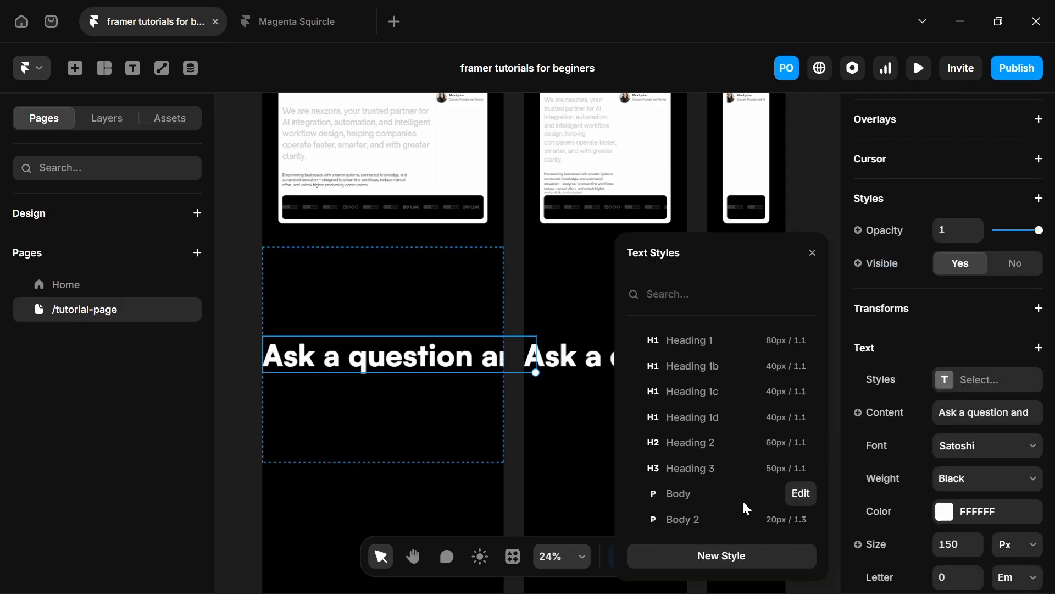
click(702, 444)
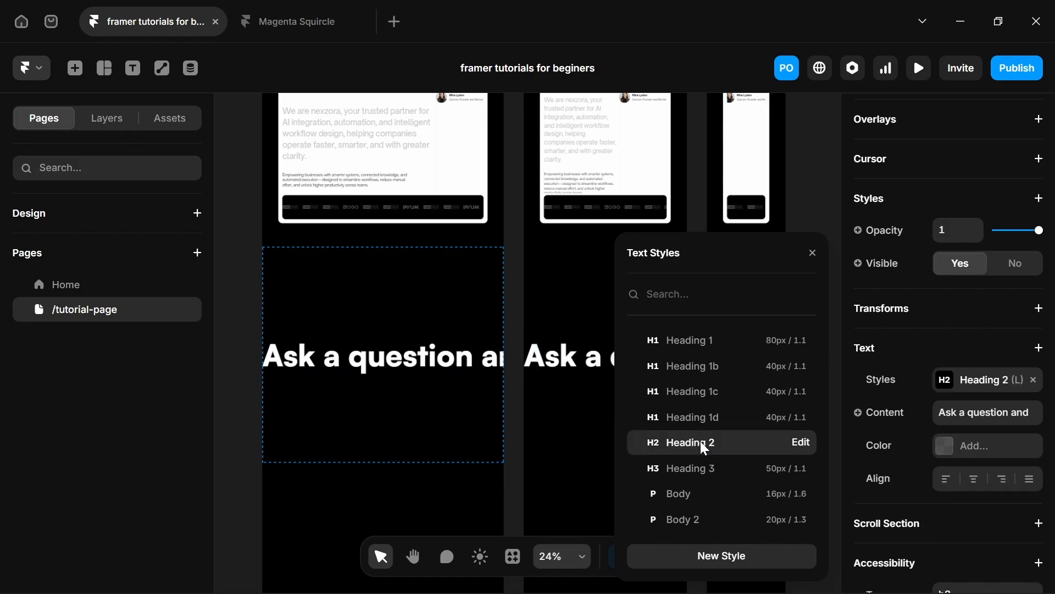
Copy "get a real progress" from the Home page's heading and append it to the heading text on /tutorial-page.
click(84, 286)
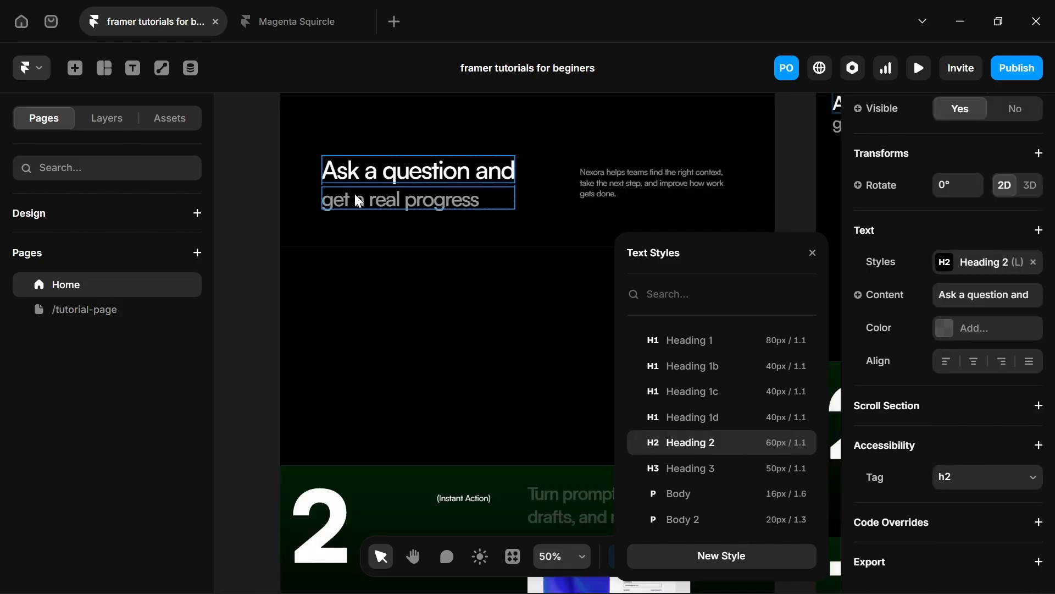
click(360, 198)
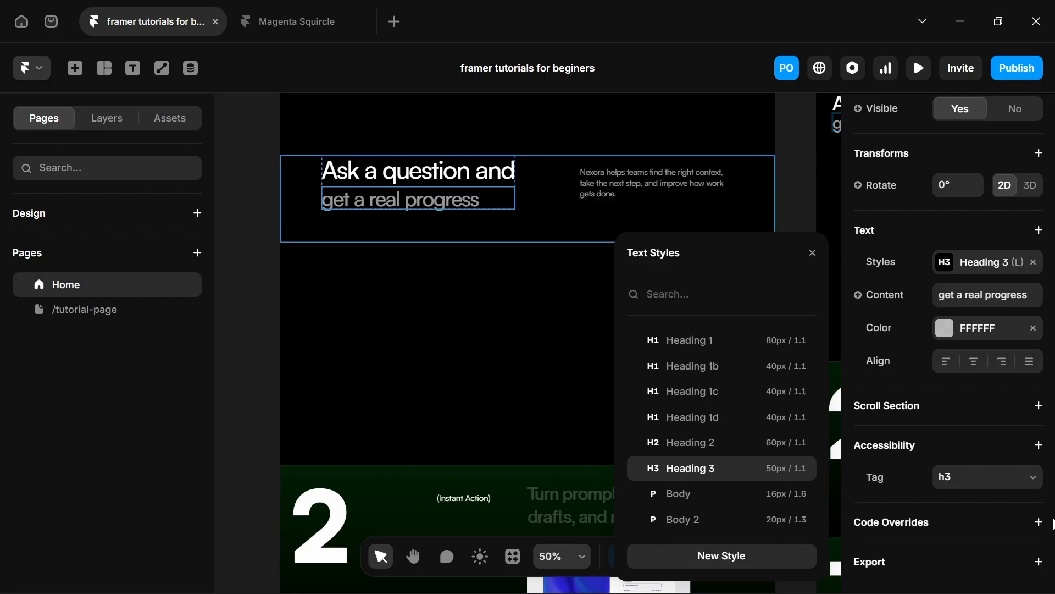
click(984, 295)
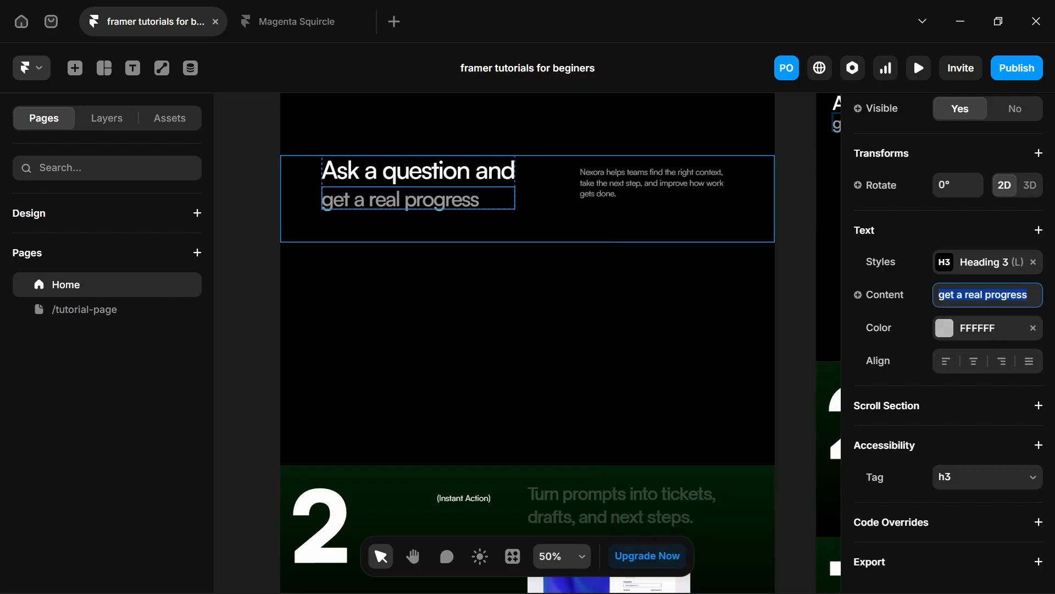
click(37, 302)
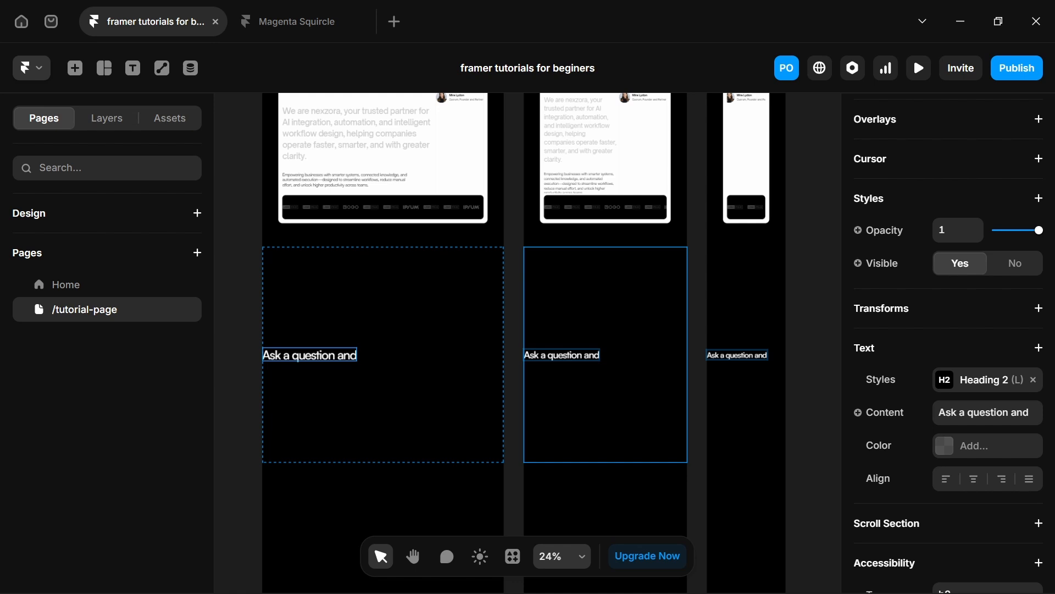
click(983, 412)
click(1029, 412)
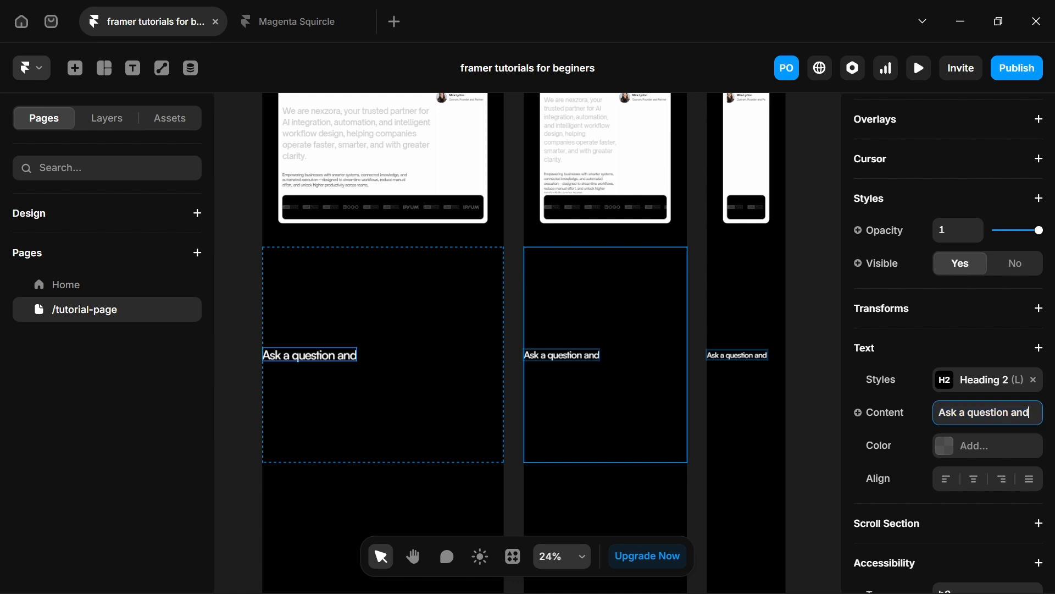
text(get a real progress)
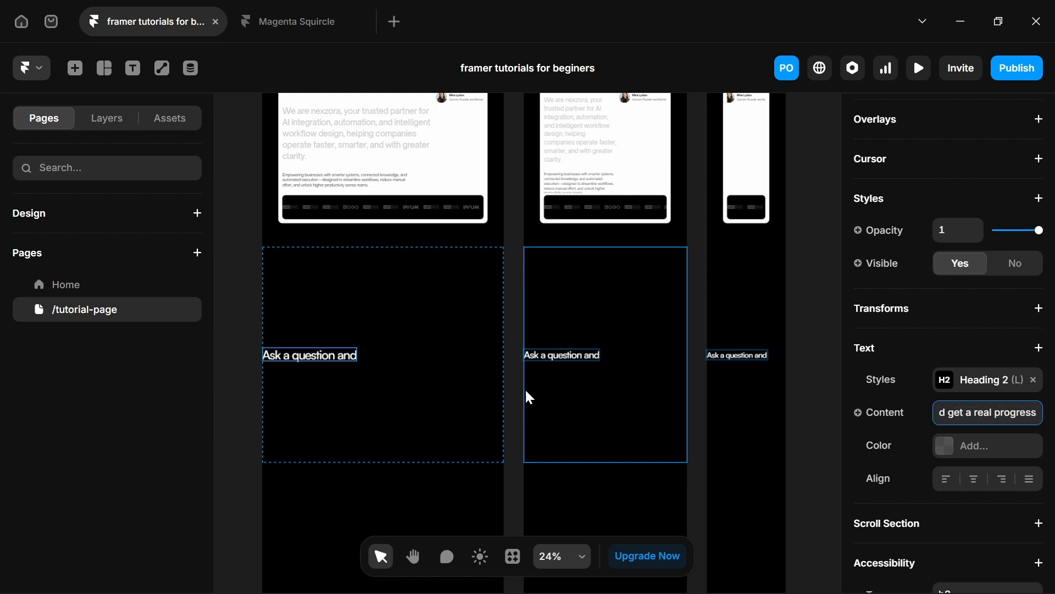
key(Return)
Set the heading's width to Fill.
scroll(255, 359, up, 3)
scroll(990, 211, up, 5)
click(1016, 348)
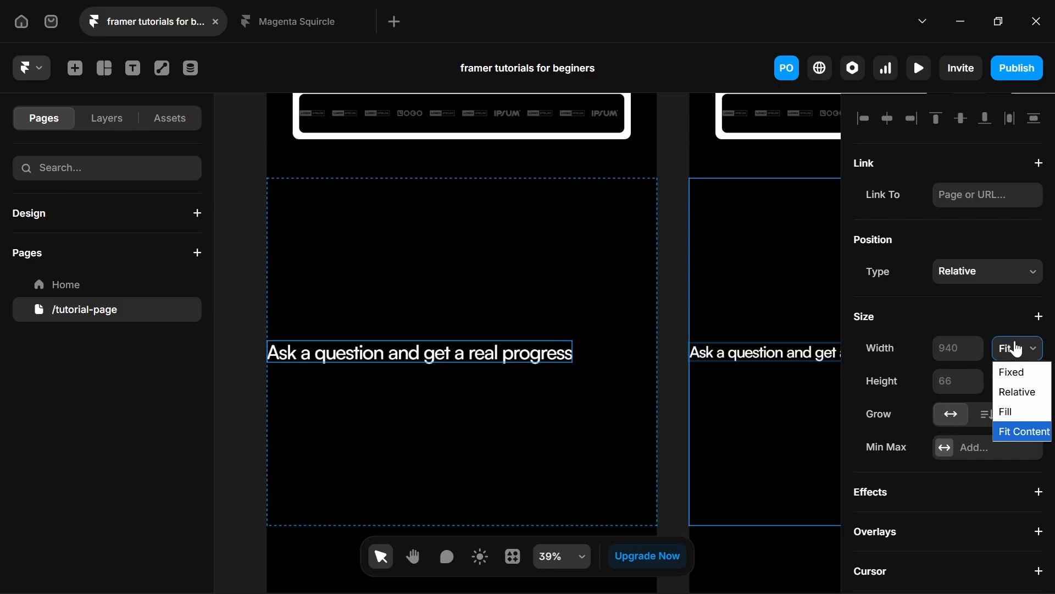
click(1022, 411)
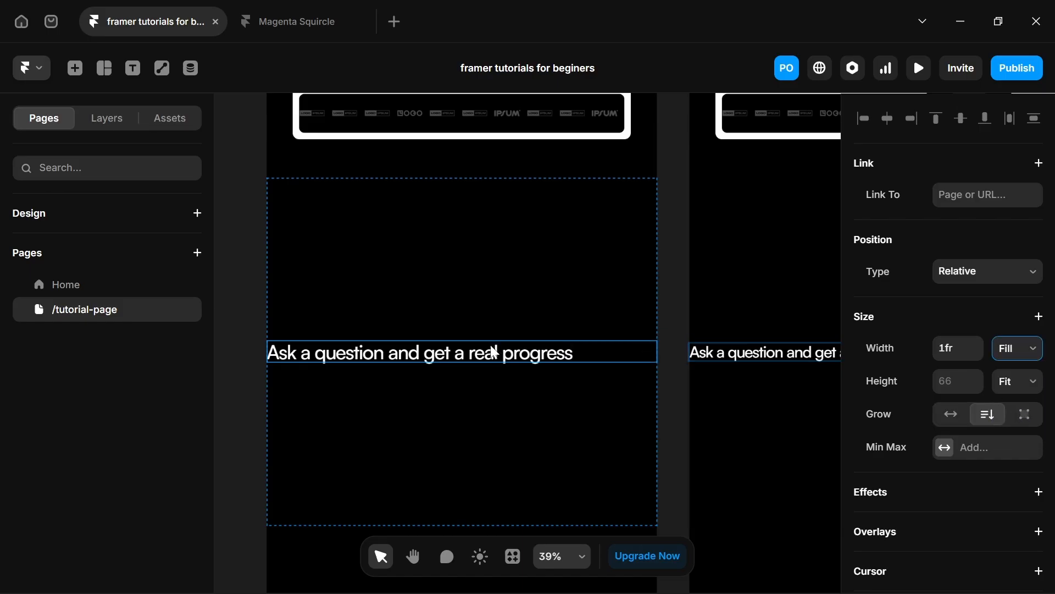
Add a fixed max width of 555 to the heading so it wraps before "get a real progress".
click(992, 460)
click(961, 470)
click(1018, 458)
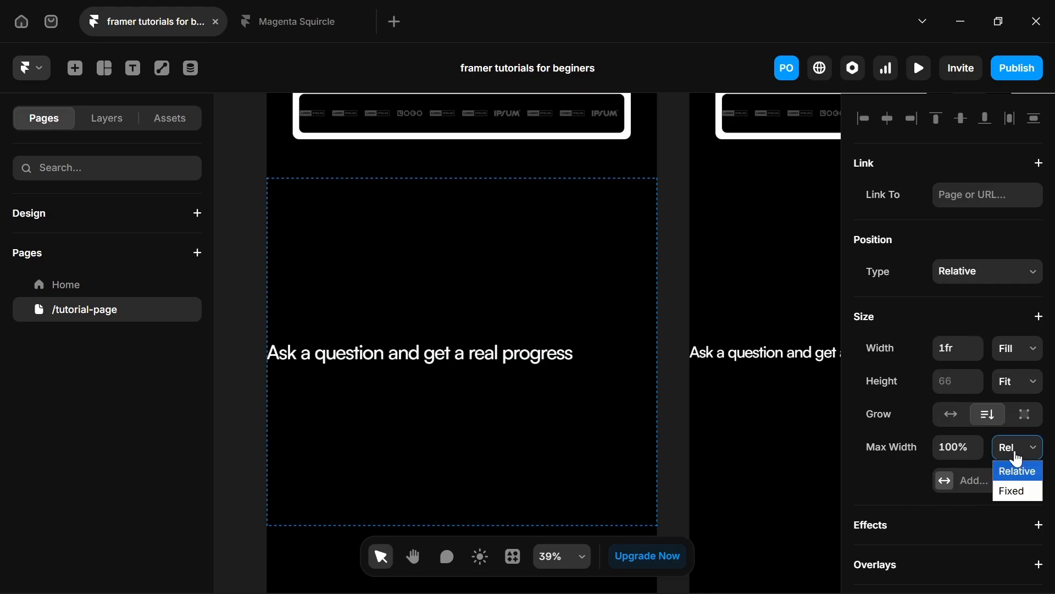
click(993, 477)
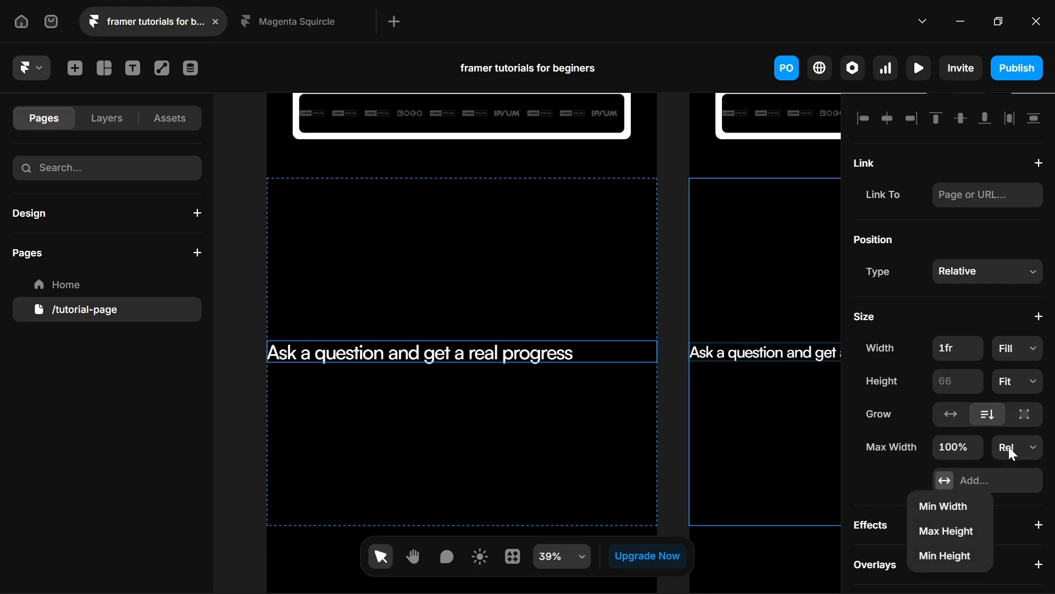
click(1014, 454)
click(1008, 447)
click(1008, 486)
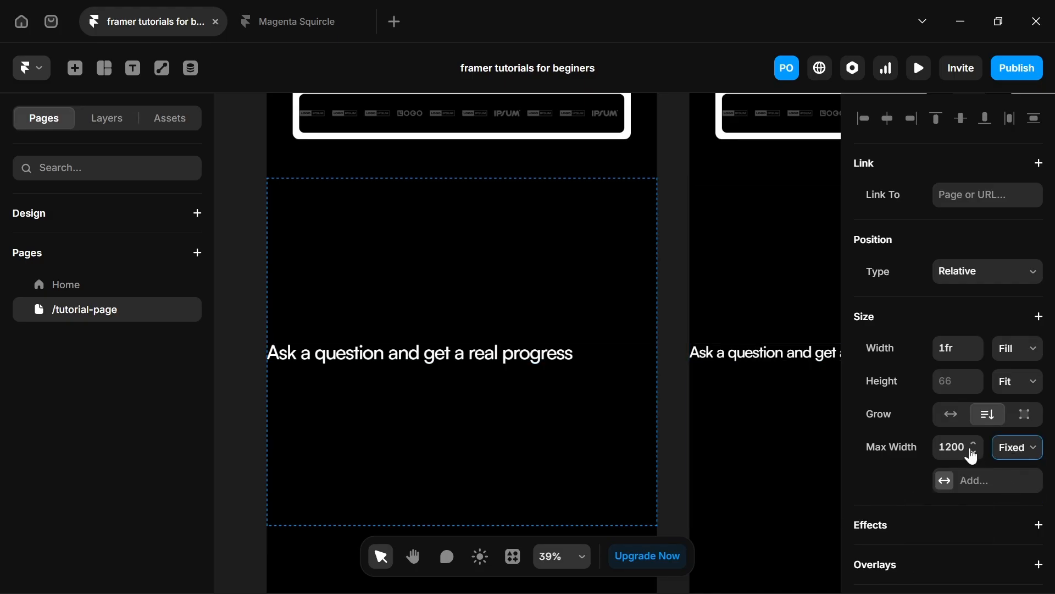
drag(949, 452, 972, 593)
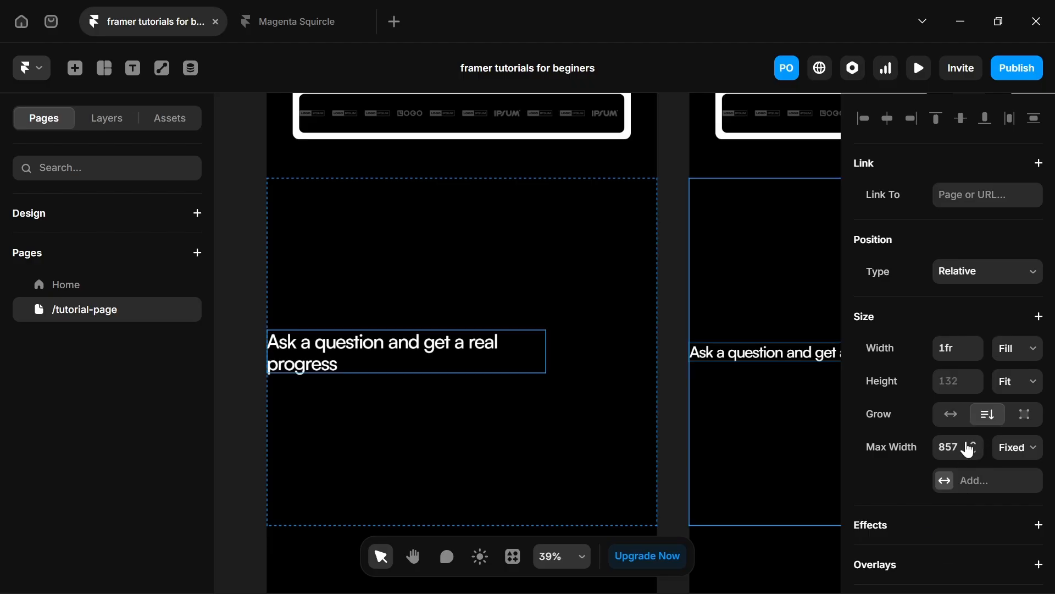
drag(970, 453, 962, 589)
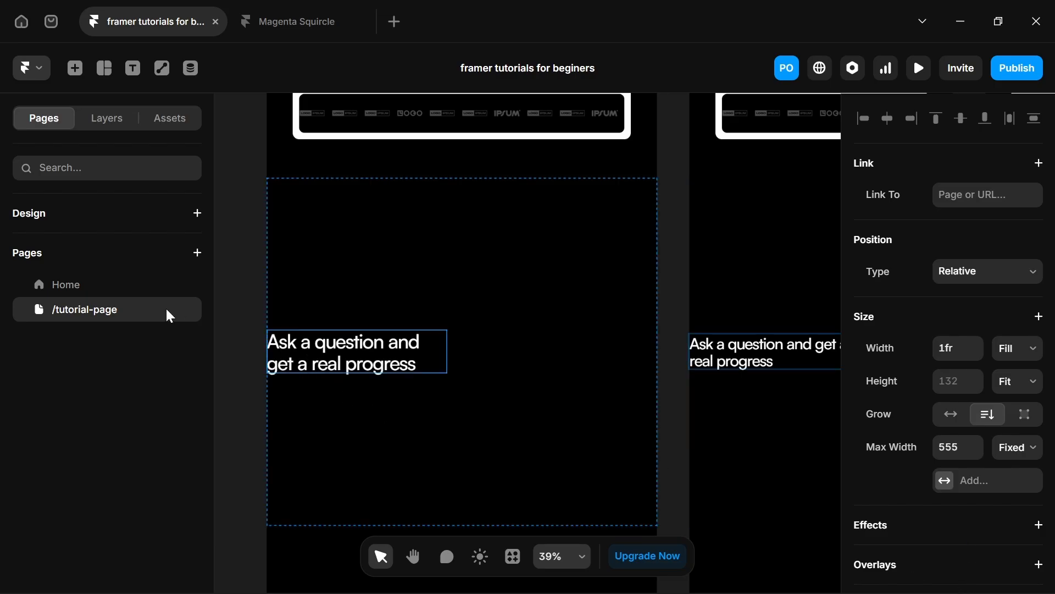
Give the words "get a real progress" in the /tutorial-page heading their own text colour, white FFFFFF.
click(149, 288)
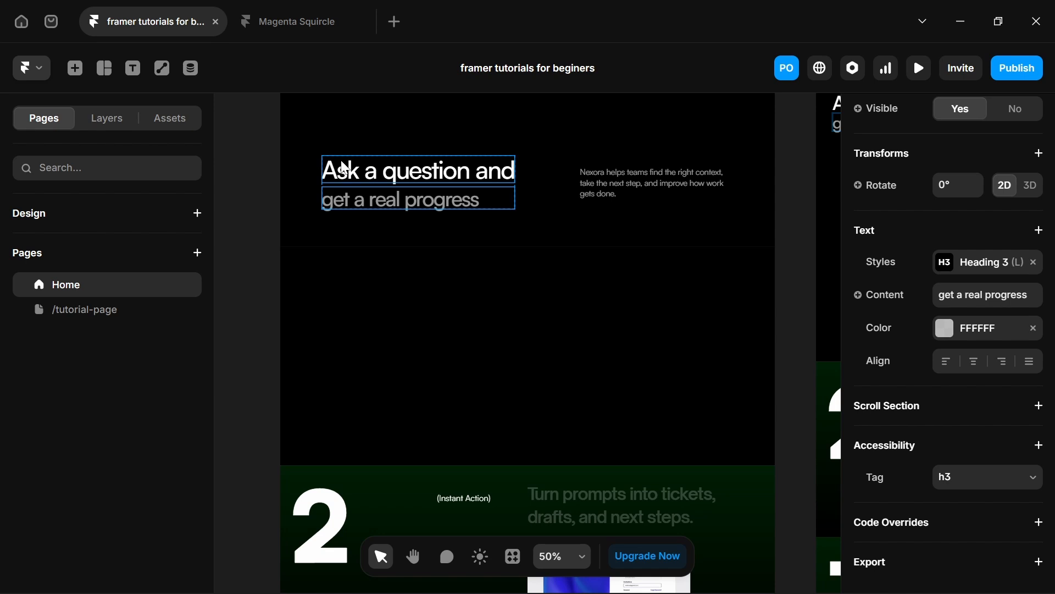
click(71, 310)
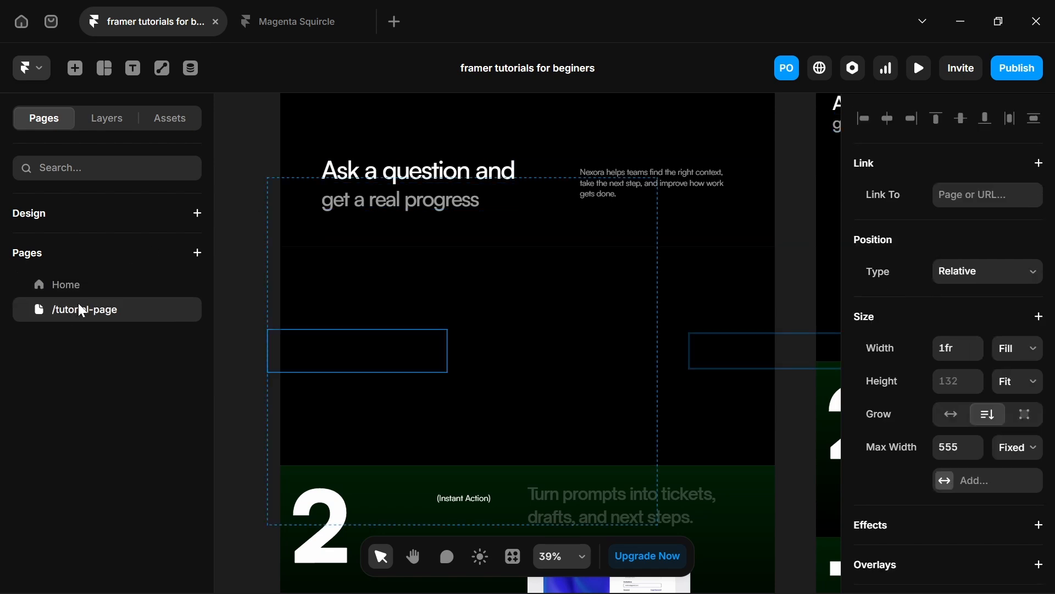
scroll(285, 384, up, 3)
double_click(352, 352)
drag(493, 353, 258, 350)
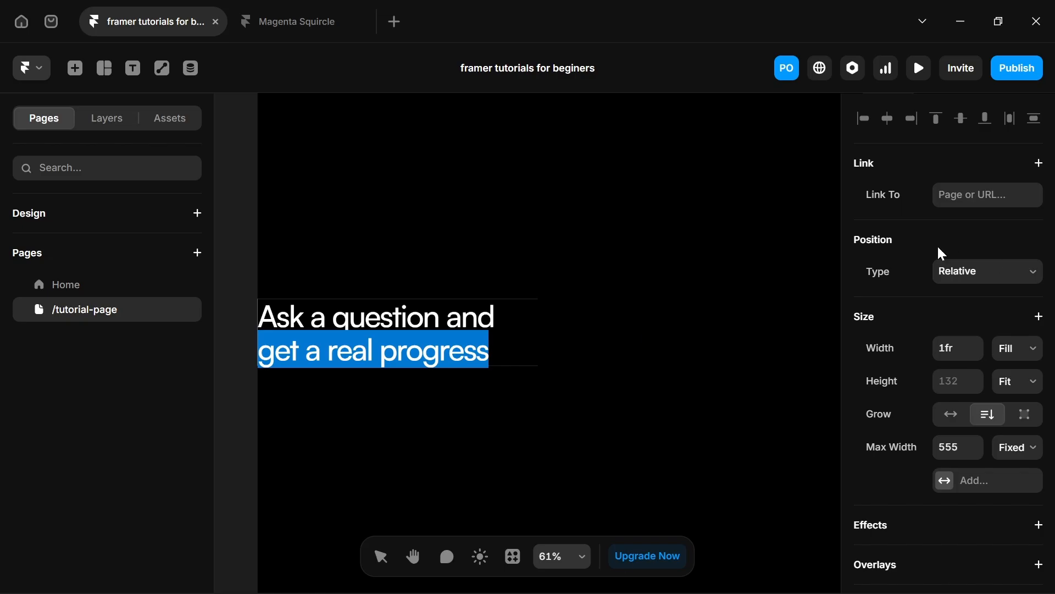
scroll(956, 330, down, 6)
click(952, 528)
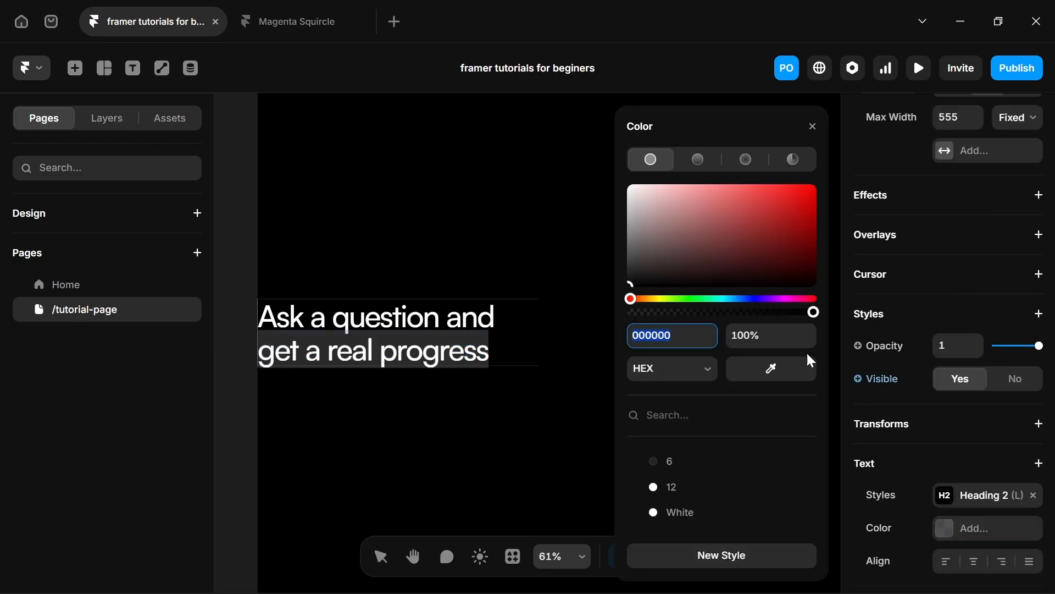
drag(656, 211, 523, 94)
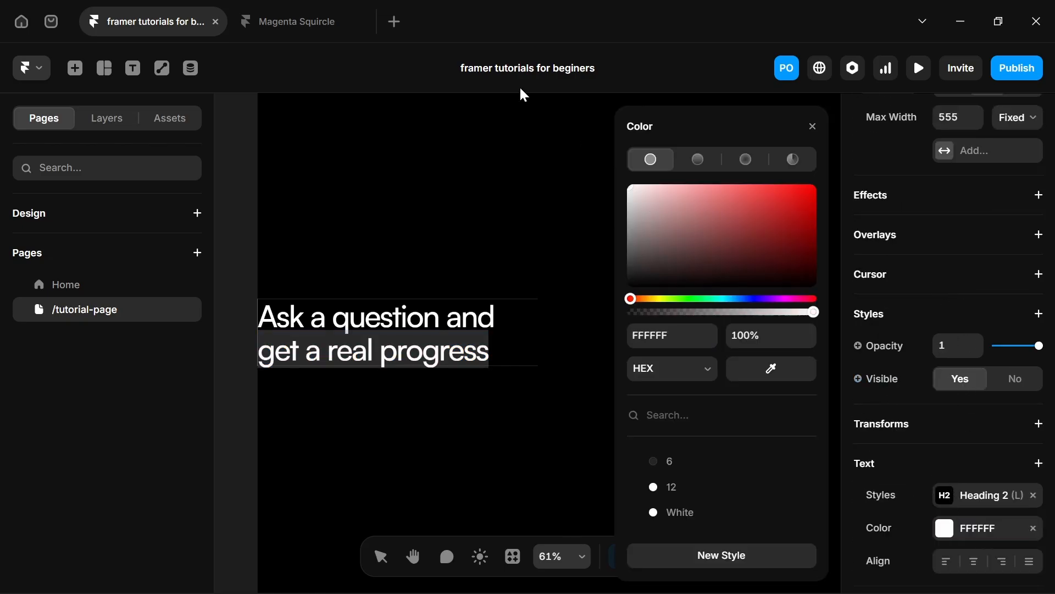
Lower the colour opacity of "get a real progress" to 60% after trying 80%.
key(Tab)
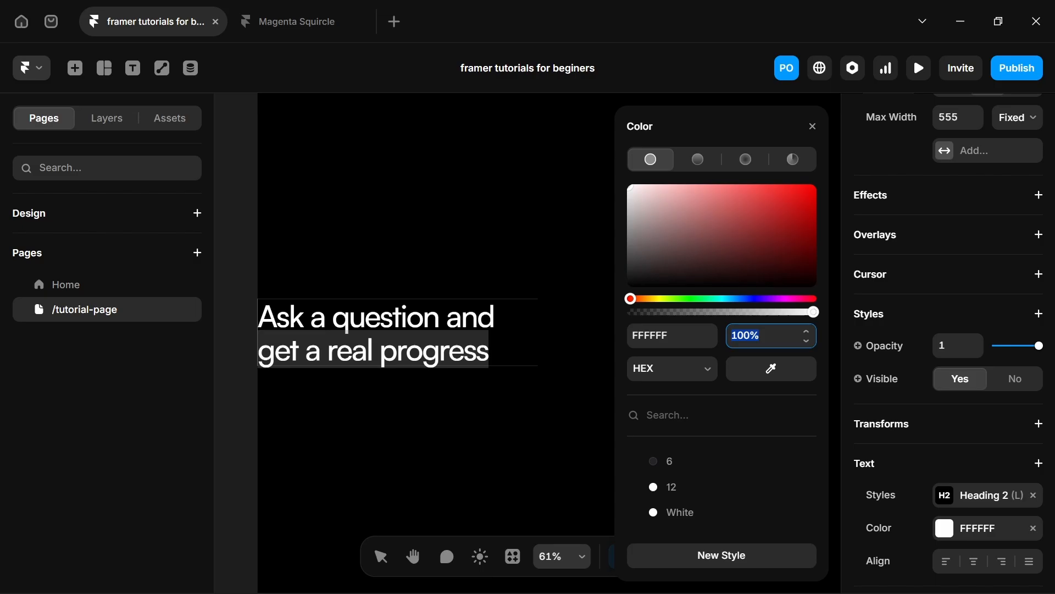
text(80)
key(Return)
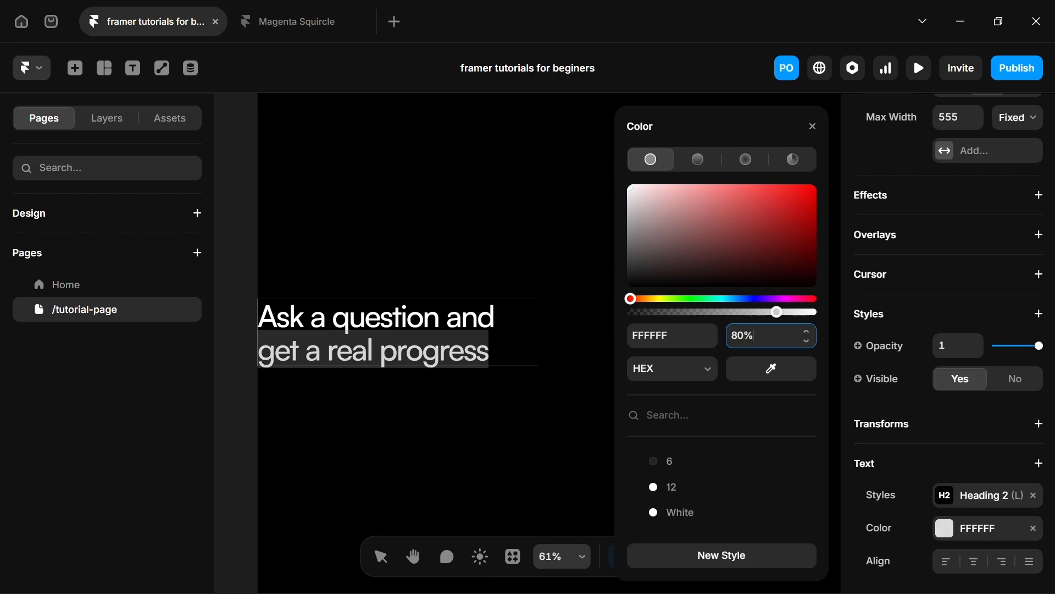
click(754, 335)
text(60)
key(Return)
click(544, 395)
Copy the "Nexora helps teams" paragraph from the Home page and insert it as new text in the heading's frame on /tutorial-page.
click(97, 286)
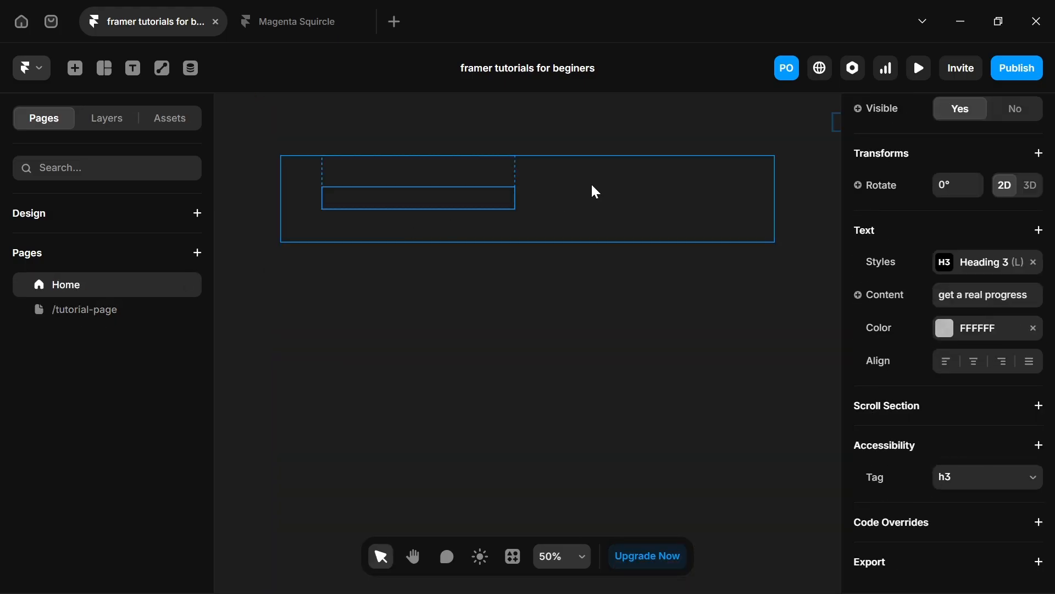
click(598, 192)
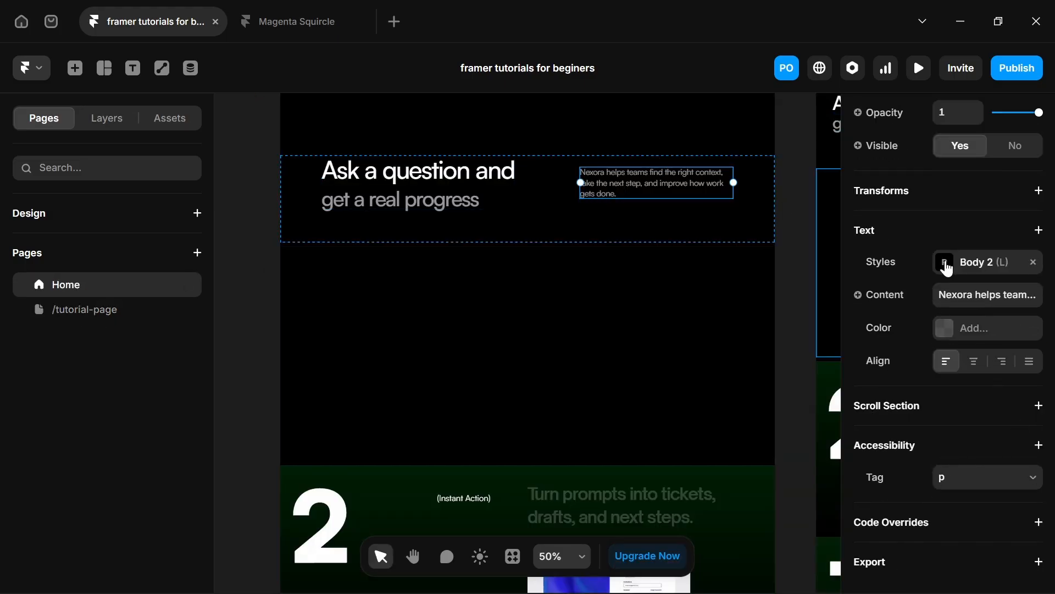
click(987, 295)
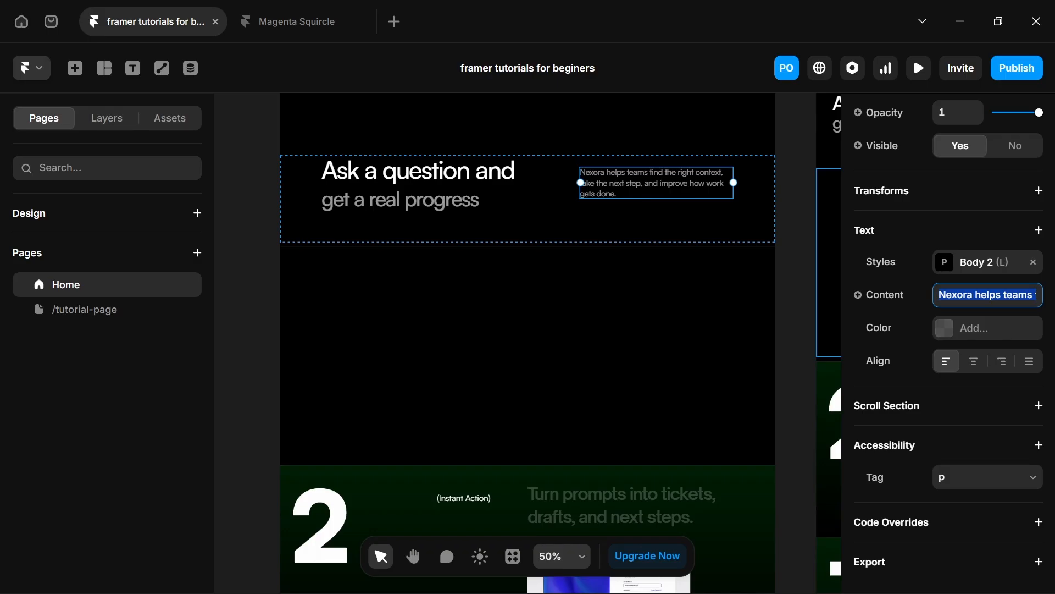
click(79, 312)
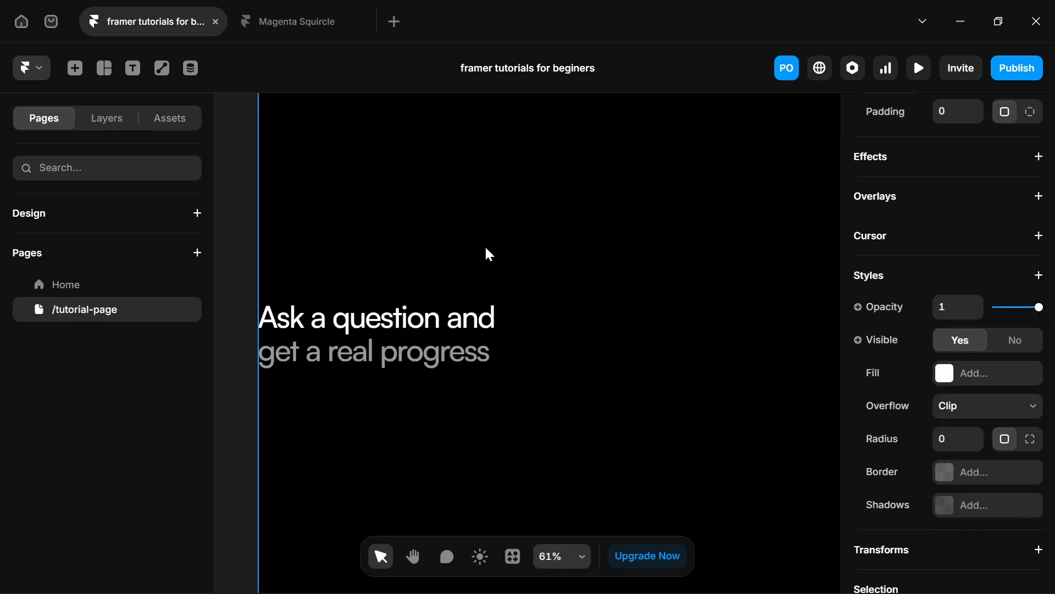
key(t)
click(486, 248)
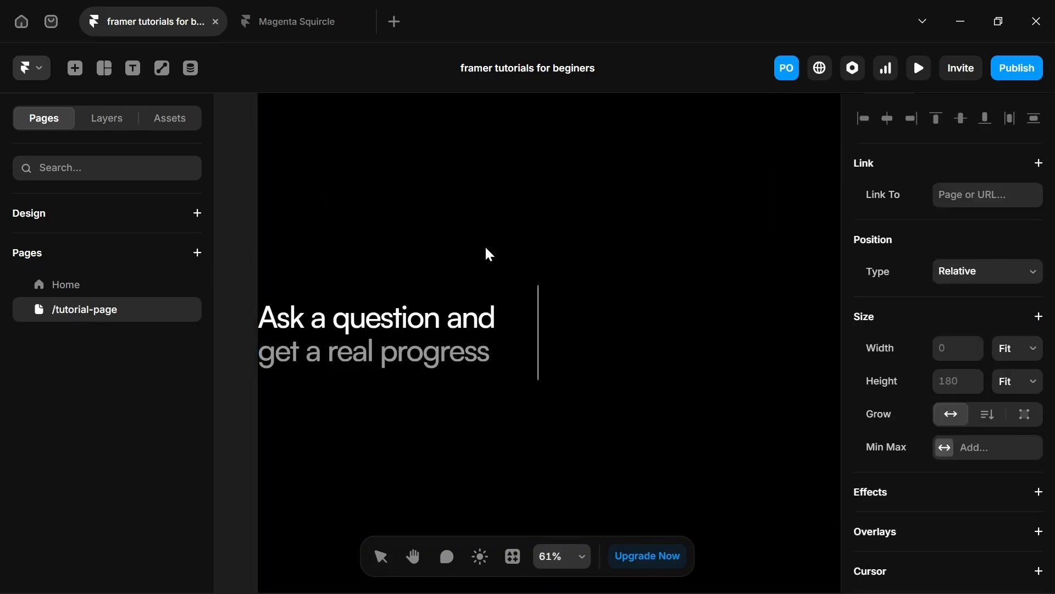
key(ctrl+v)
key(Escape)
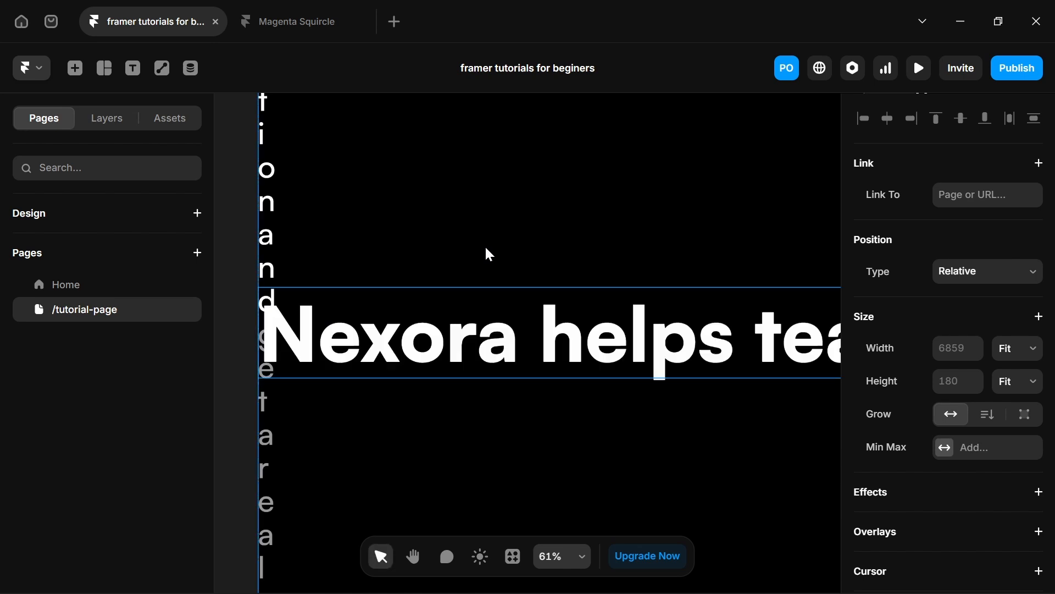
Apply the Body 2 text style to the "Nexora helps teams" paragraph.
scroll(481, 245, down, 3)
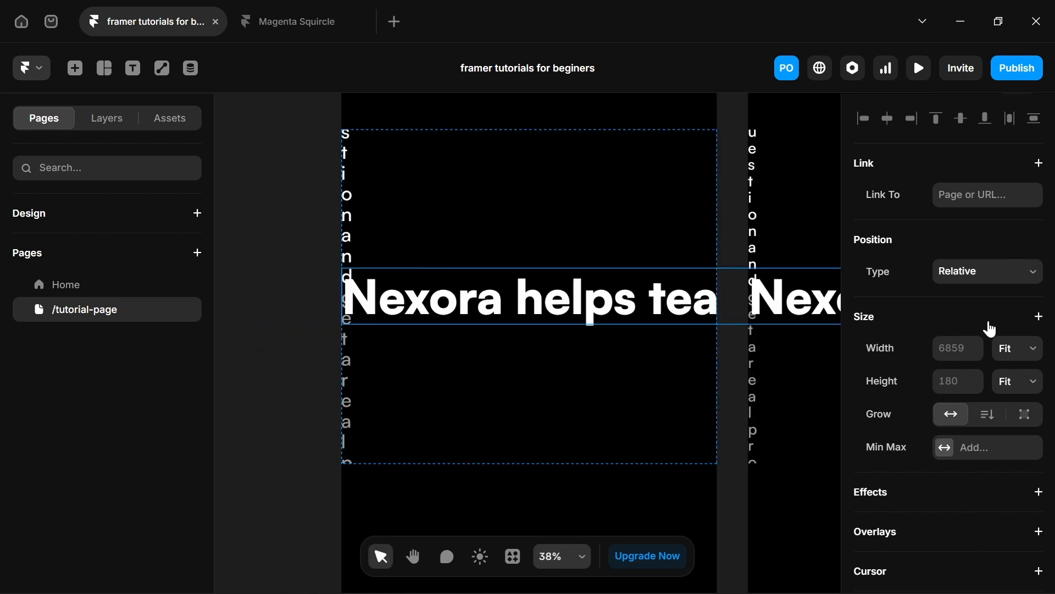
scroll(981, 358, down, 5)
click(982, 385)
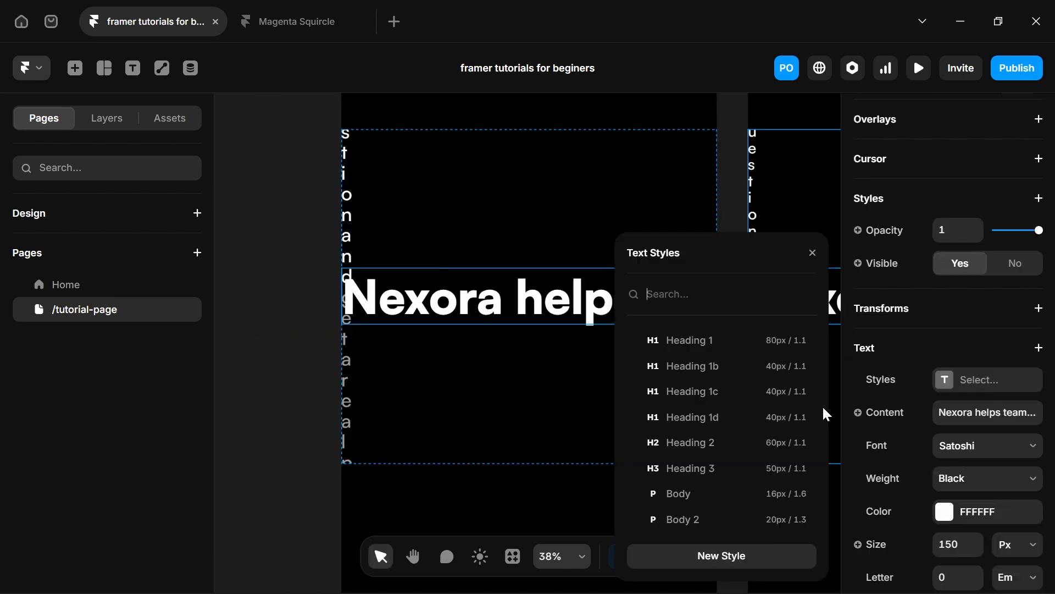
click(646, 522)
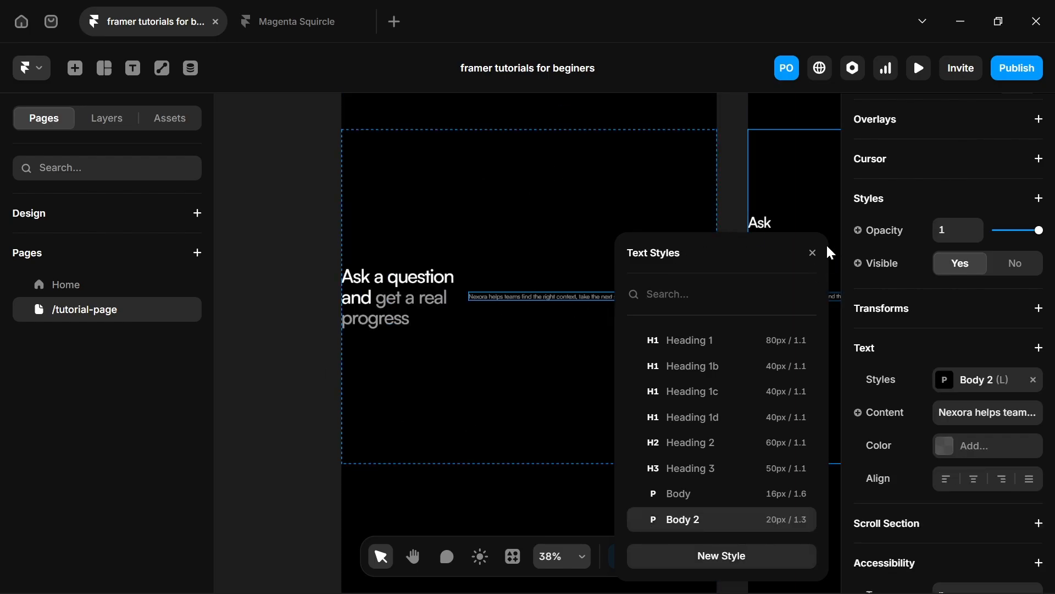
Set the "Nexora helps teams" paragraph's width to Fill on /tutorial-page.
click(813, 253)
scroll(1040, 166, up, 7)
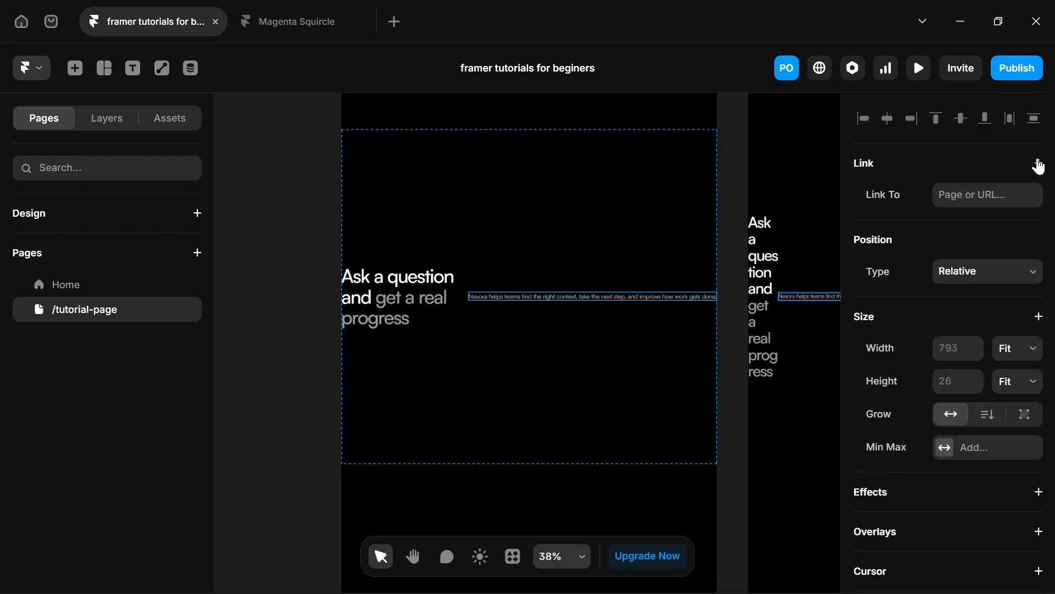
click(1014, 348)
click(1013, 408)
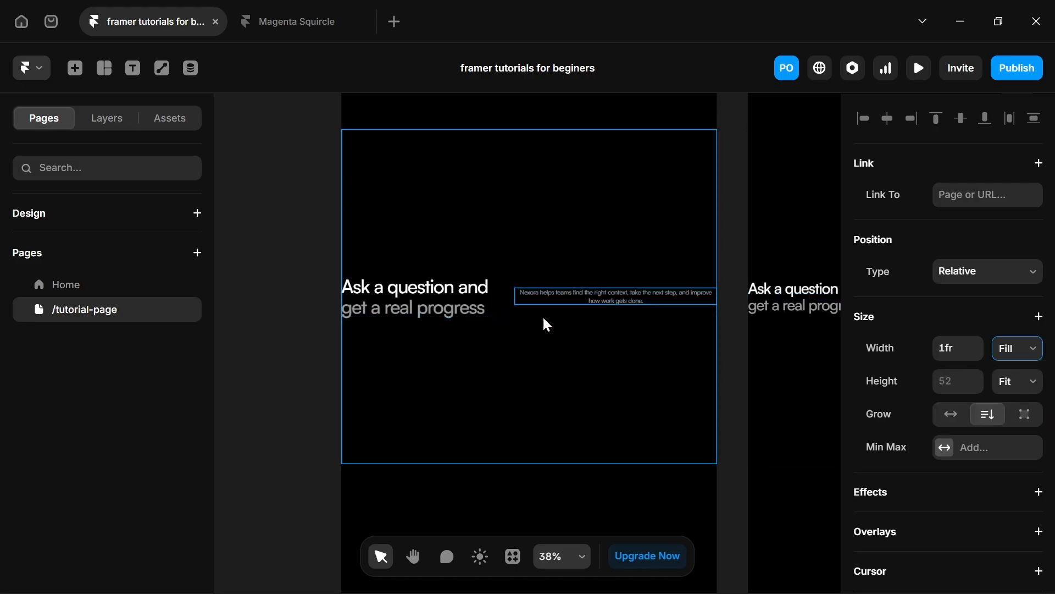
Align the "Nexora helps teams" paragraph's text to the left.
scroll(555, 324, up, 5)
drag(566, 361, 387, 337)
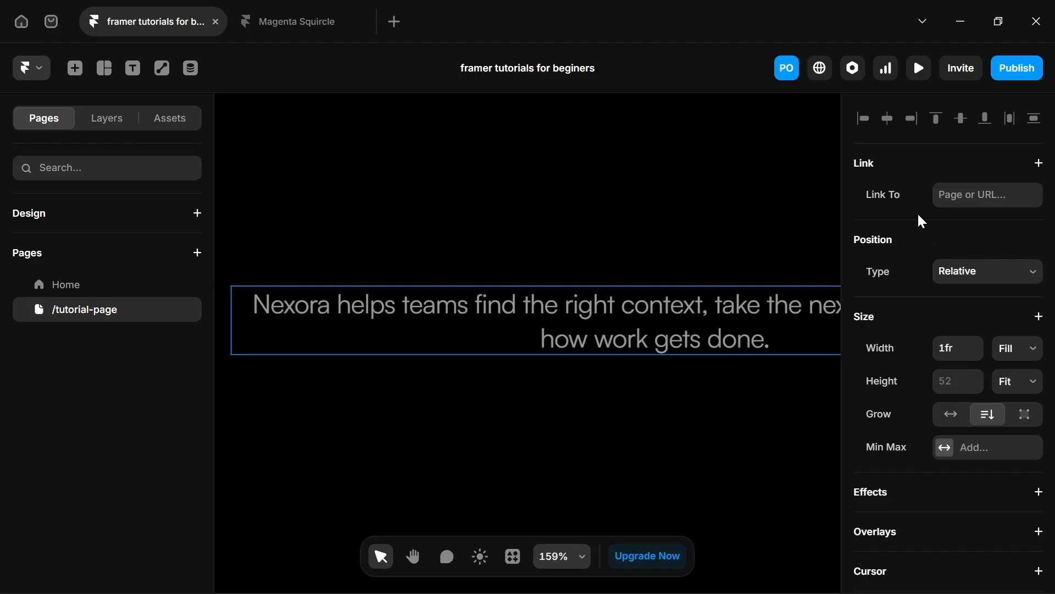
scroll(924, 222, down, 9)
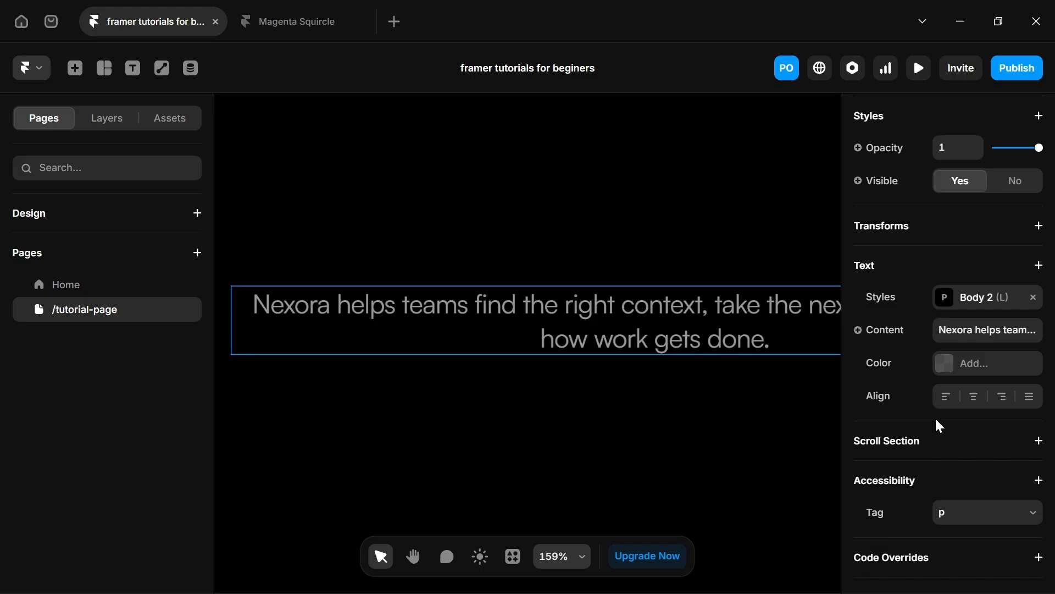
click(941, 399)
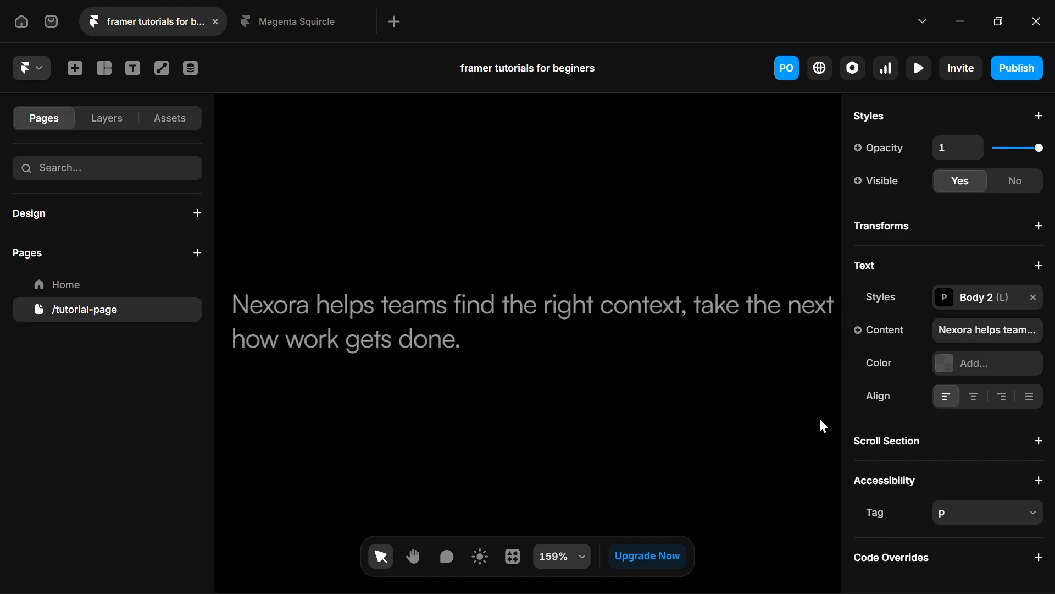
Select the "Ask a question" heading together with the "Nexora helps teams" paragraph and wrap both in a horizontal stack.
scroll(443, 431, down, 3)
key(v)
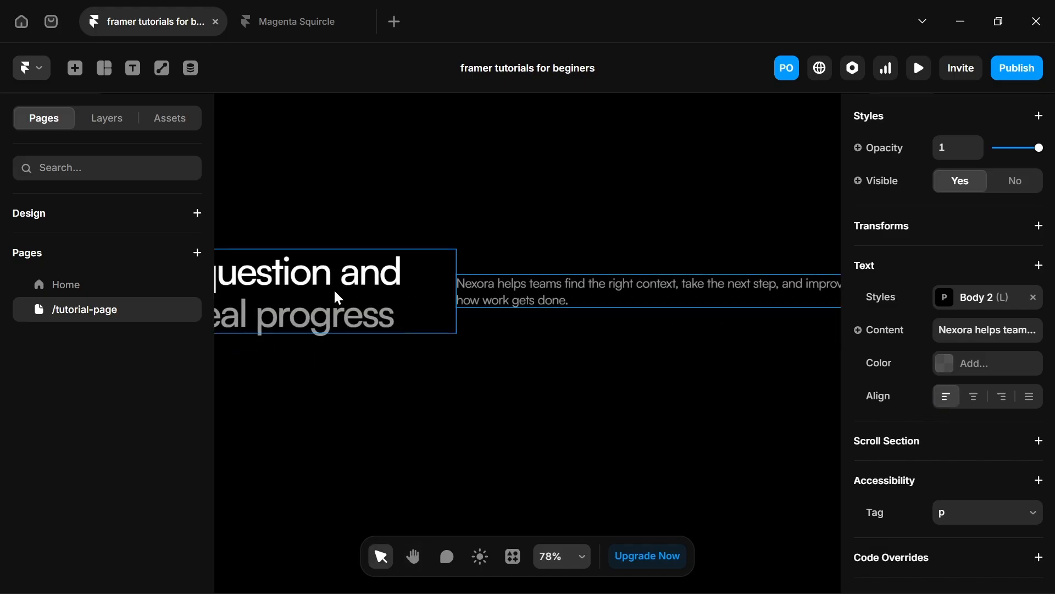
click(333, 288)
scroll(446, 294, down, 3)
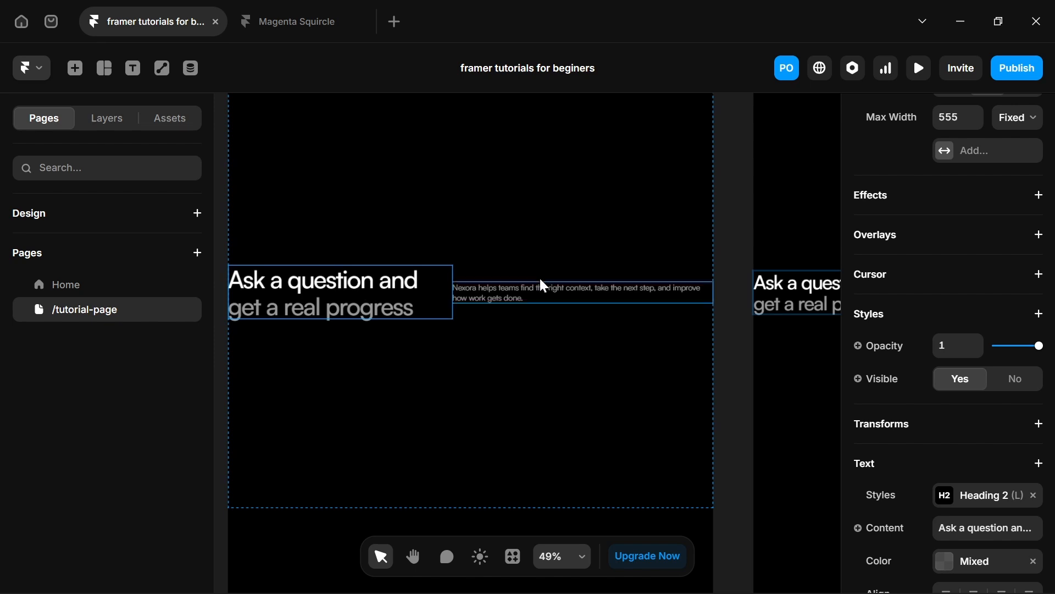
click(498, 292)
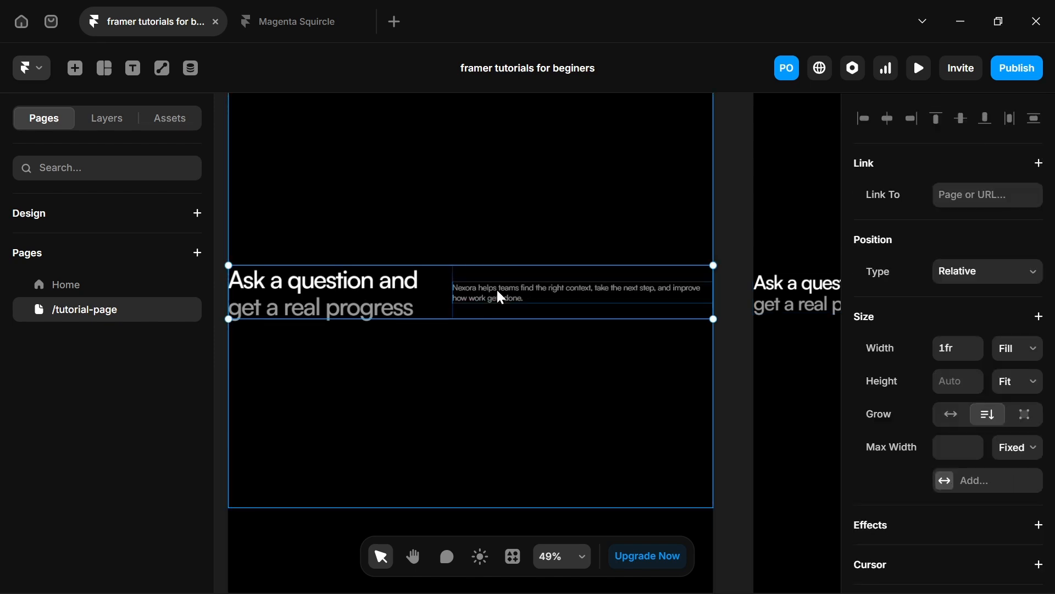
click(500, 297)
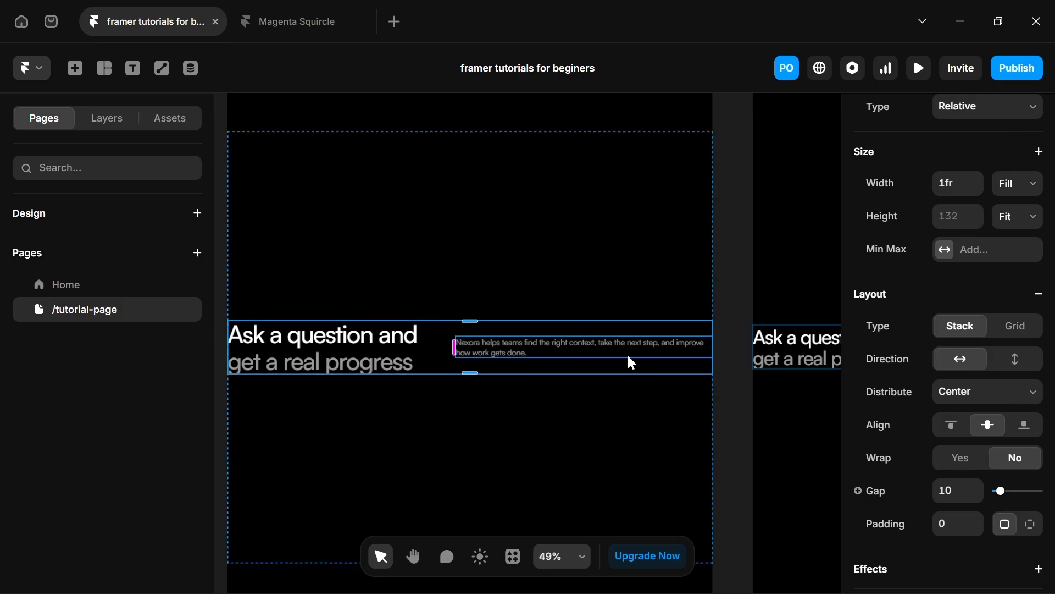
Set the distribution of the heading and paragraph stack to Space Between, trying Space Evenly as an alternative.
click(1000, 394)
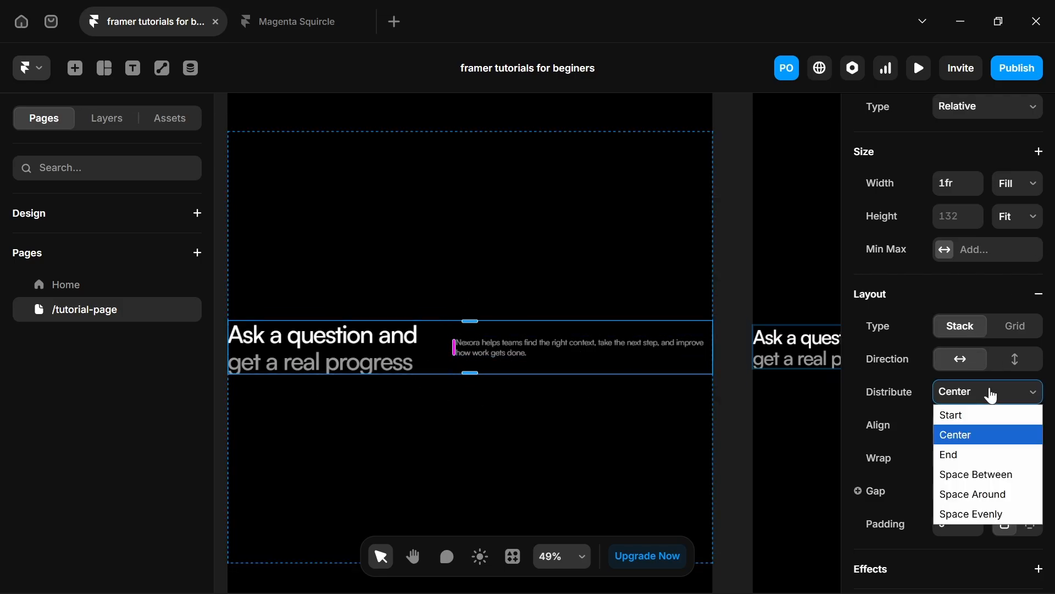
click(954, 479)
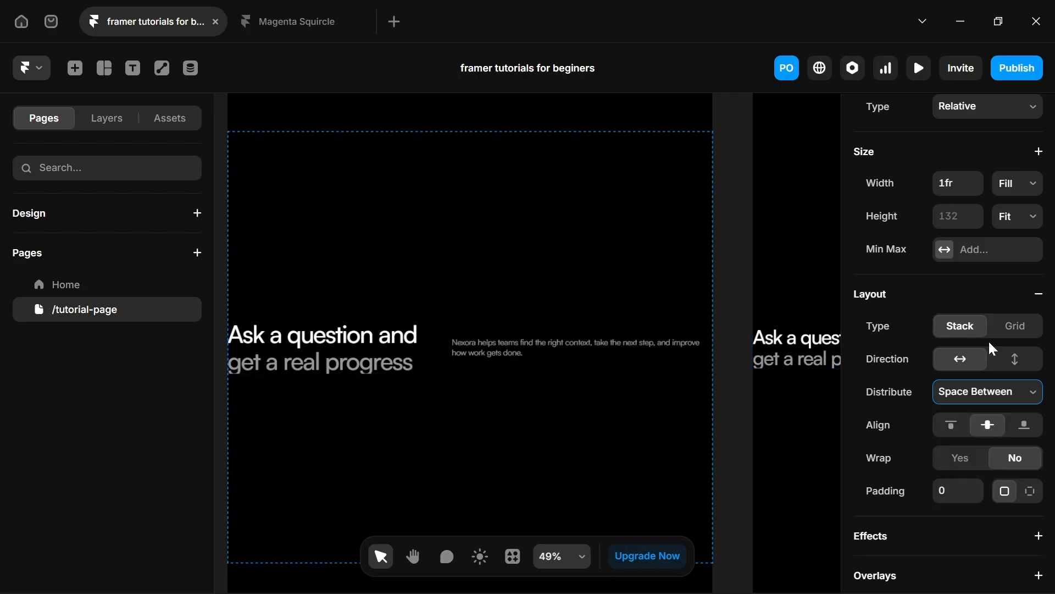
click(982, 396)
click(955, 516)
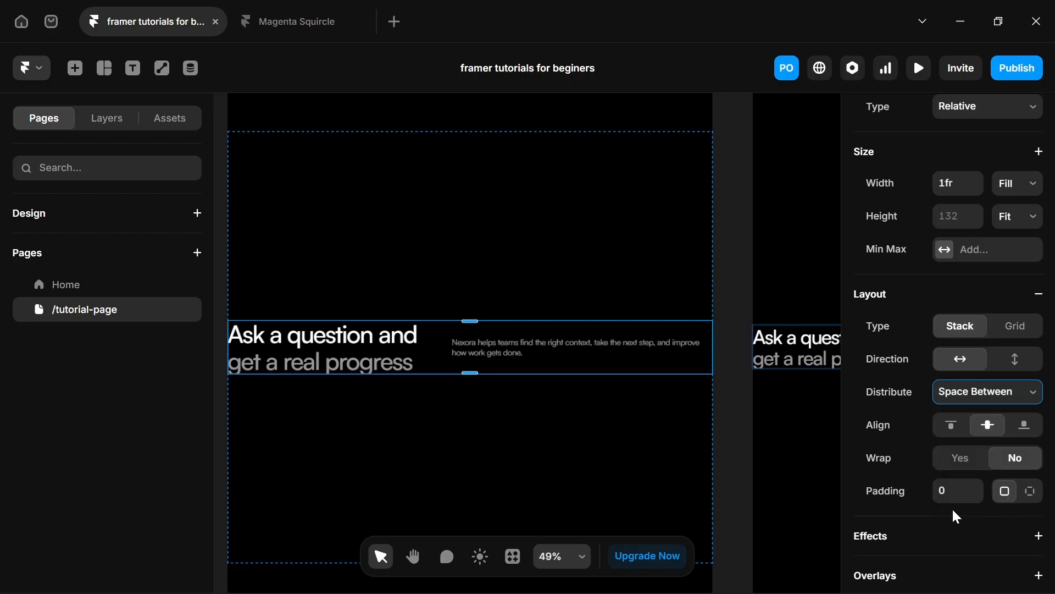
click(988, 393)
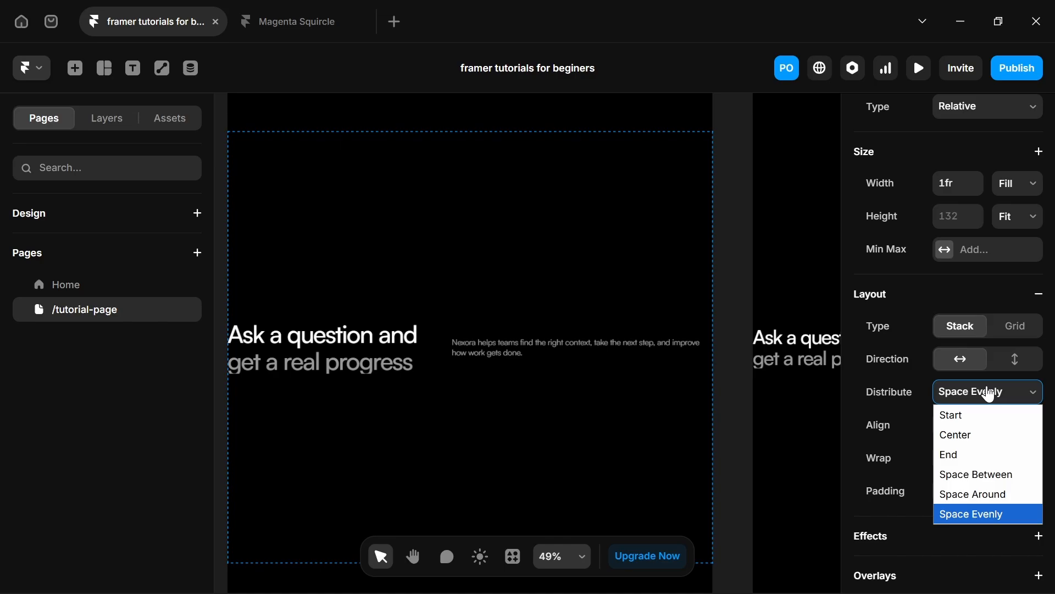
click(972, 475)
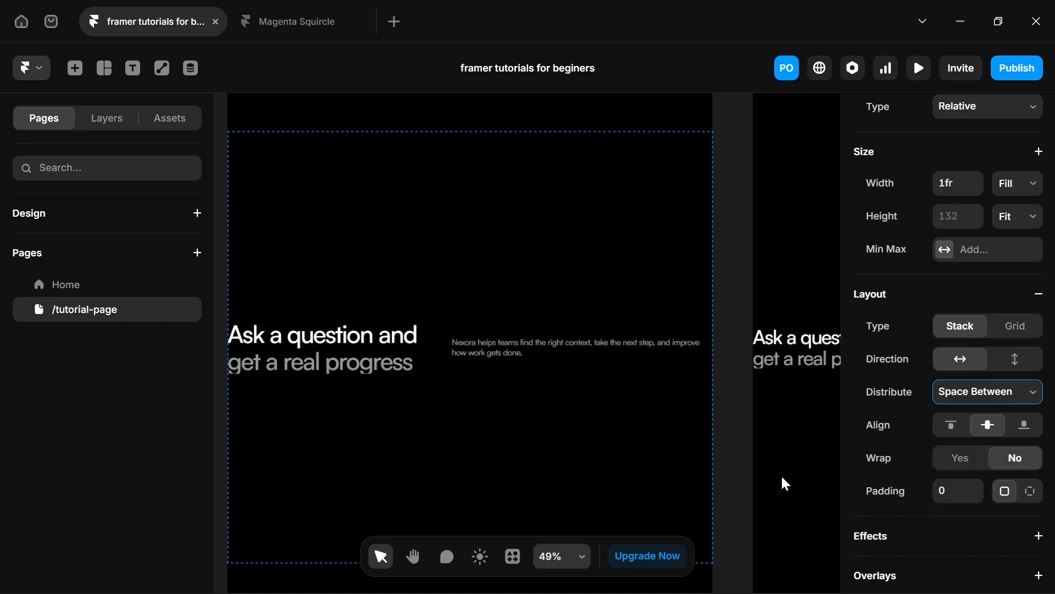
Give the "Nexora helps teams" paragraph a fixed maximum width of 415.
click(538, 348)
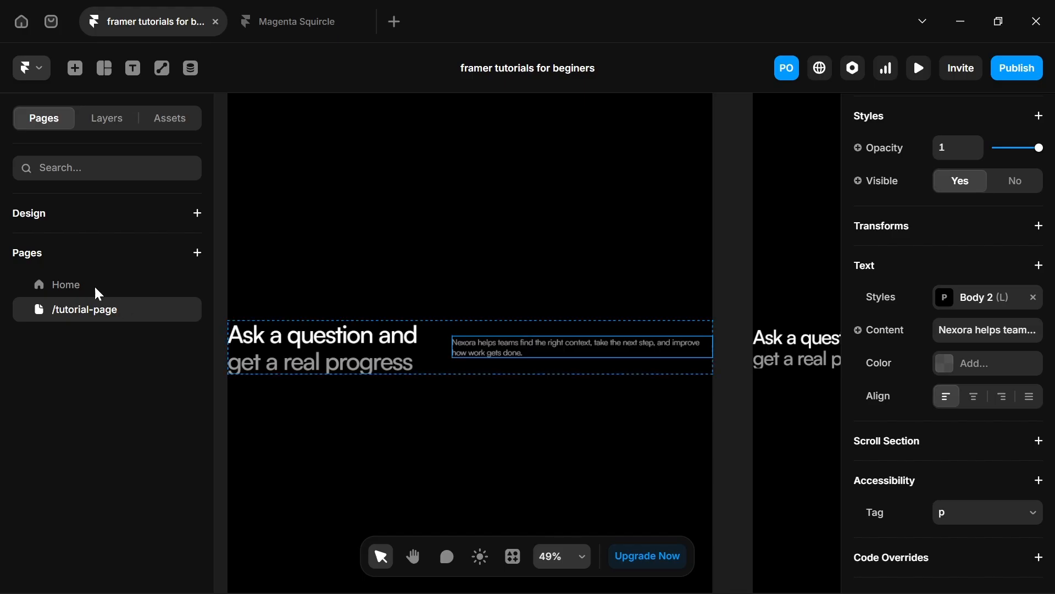
scroll(925, 276, up, 5)
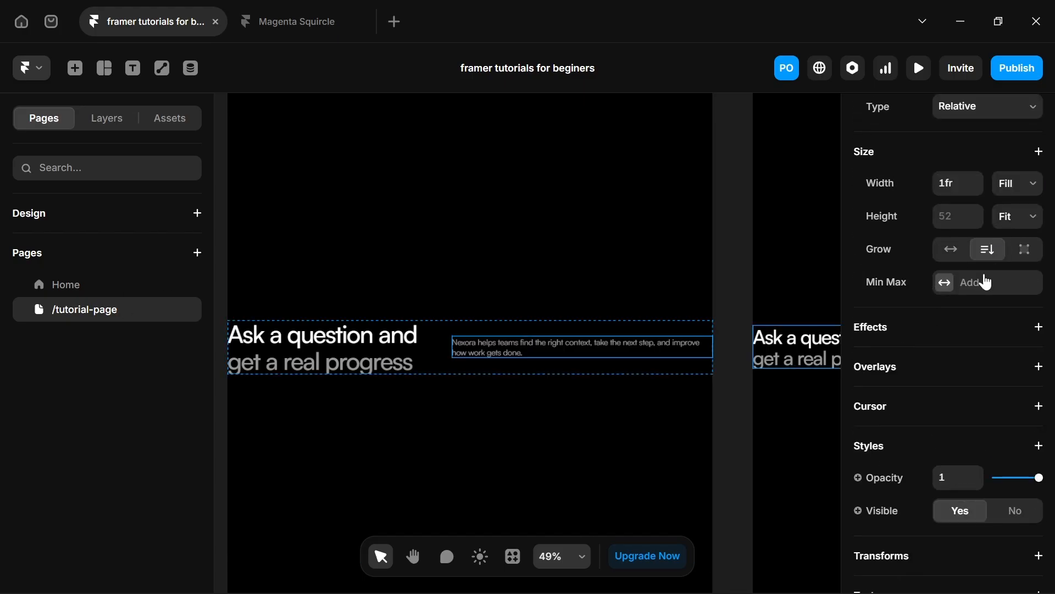
click(970, 291)
click(916, 308)
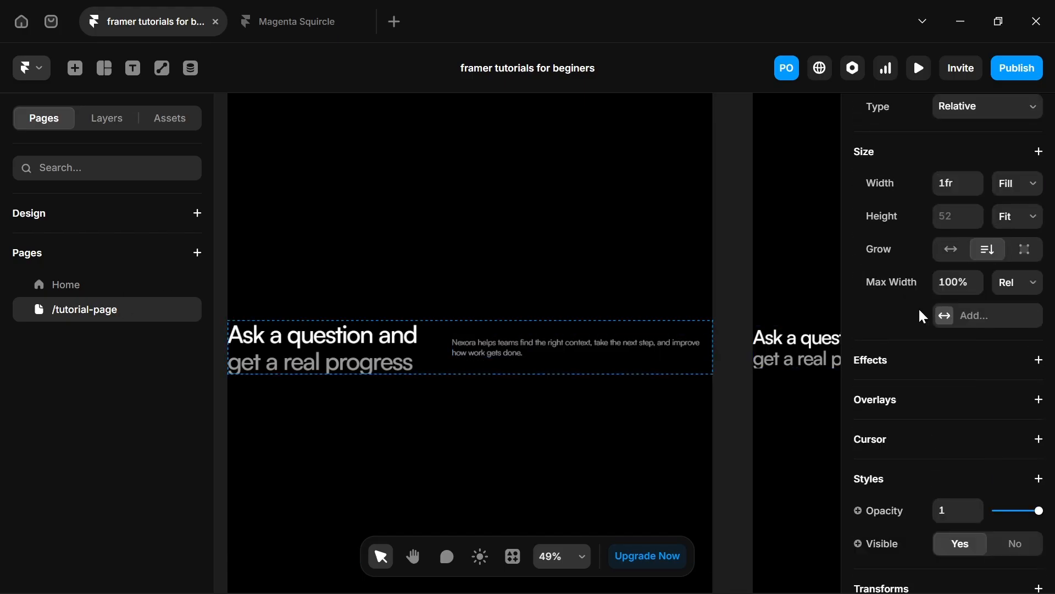
click(1018, 282)
click(1010, 323)
drag(969, 286, 957, 541)
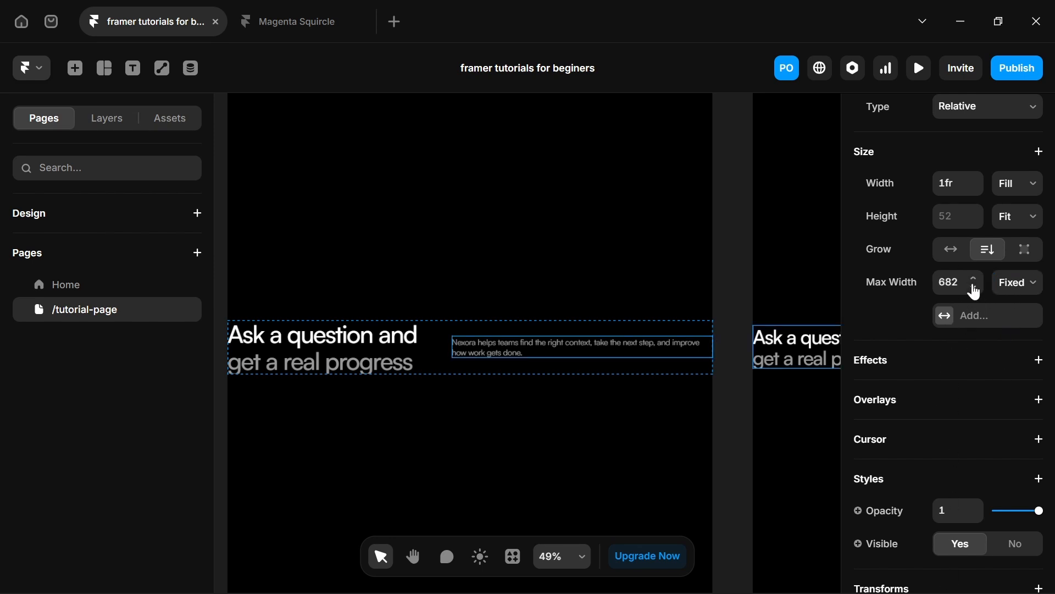
drag(971, 290, 957, 502)
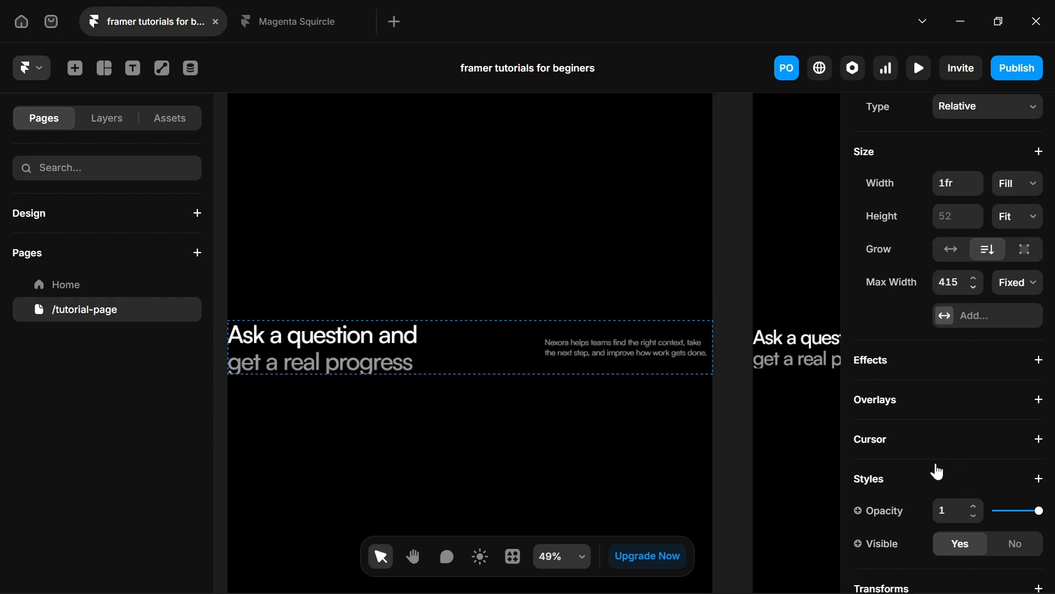
Align the outer section frame's content to the top, keeping its distribution at Start.
click(467, 330)
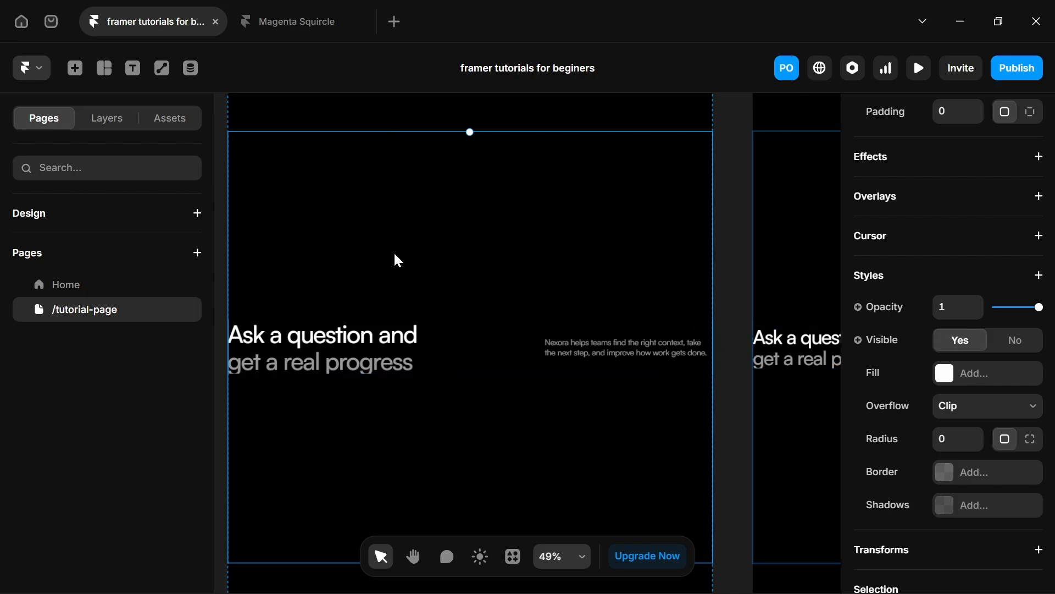
scroll(1034, 302, up, 6)
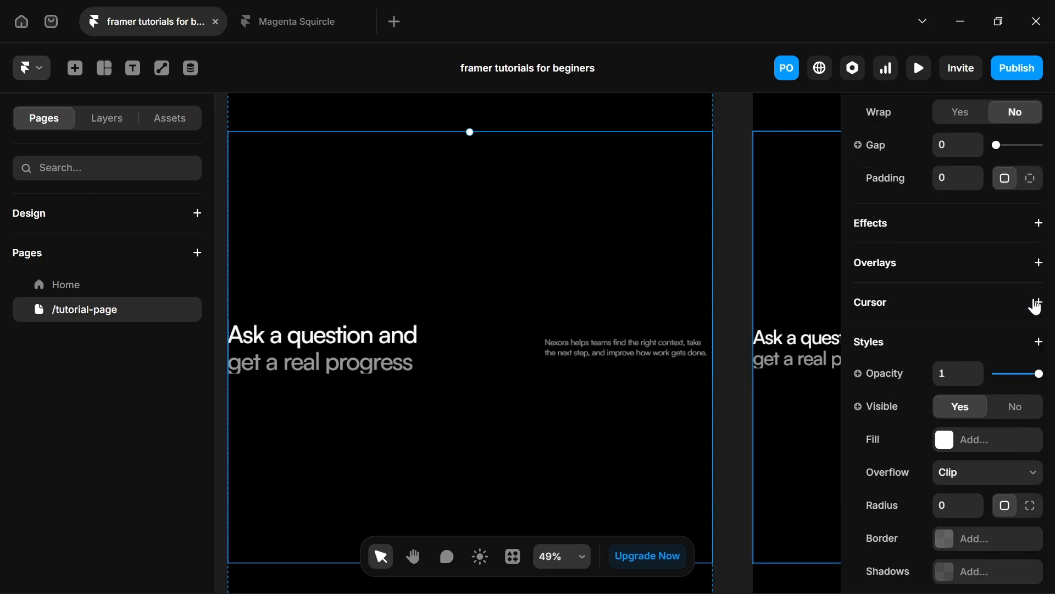
click(996, 313)
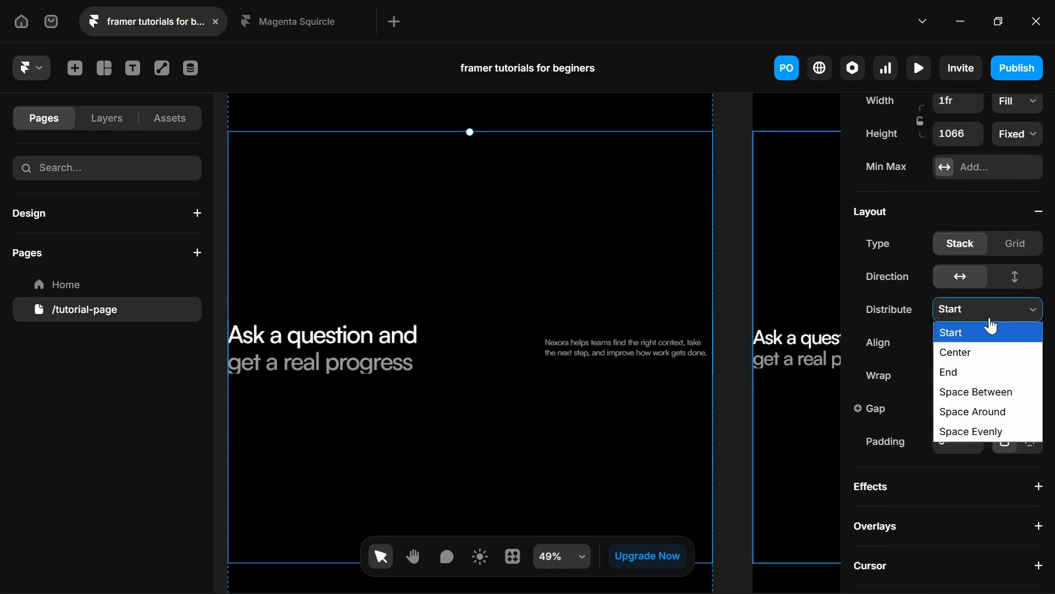
click(992, 330)
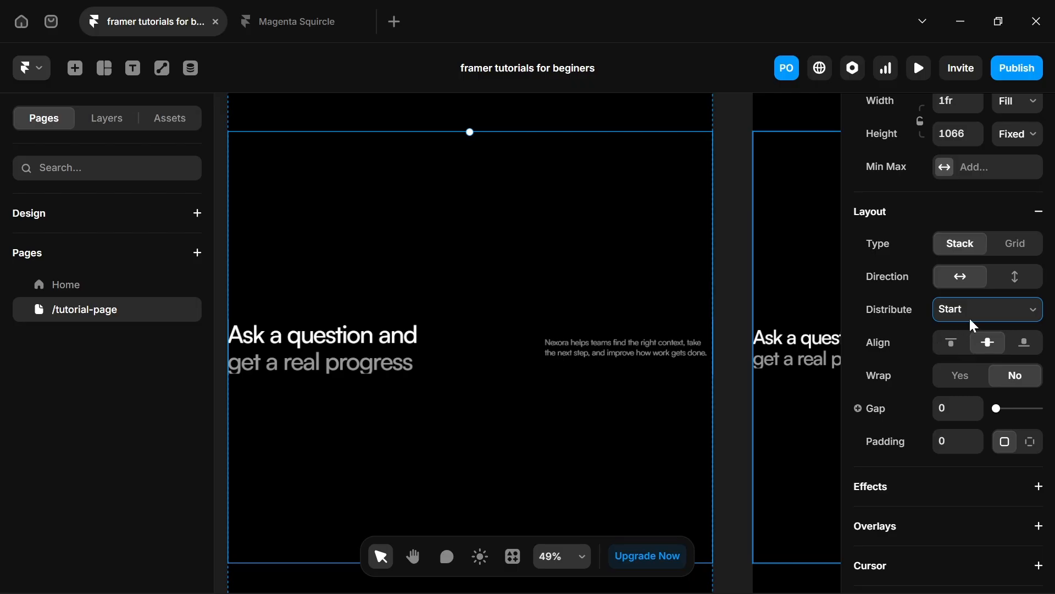
click(953, 344)
scroll(434, 209, up, 3)
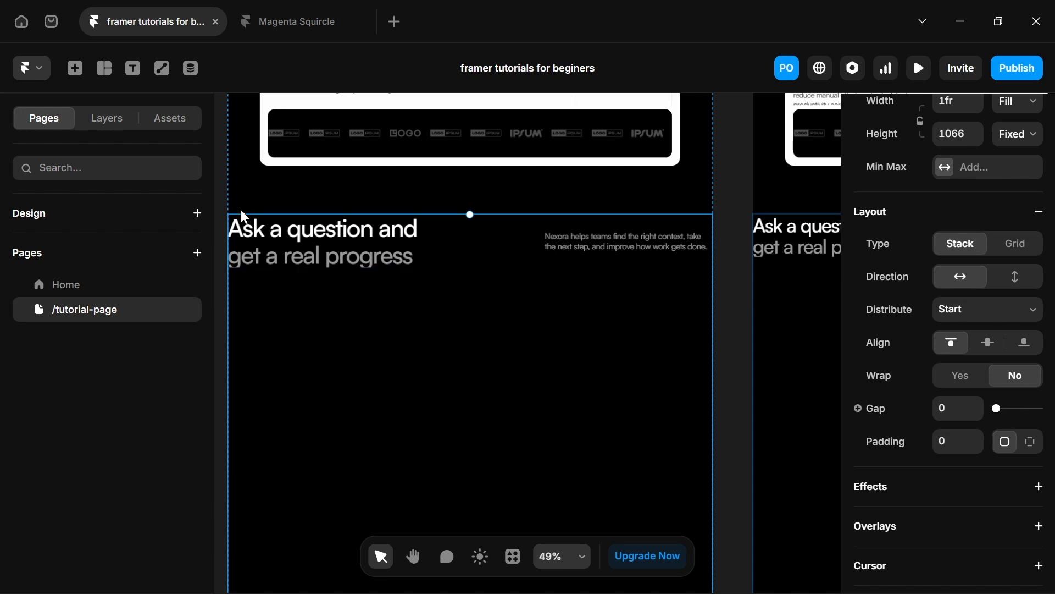
Give the stack holding the heading and paragraph 80 padding on its left and right sides.
click(484, 246)
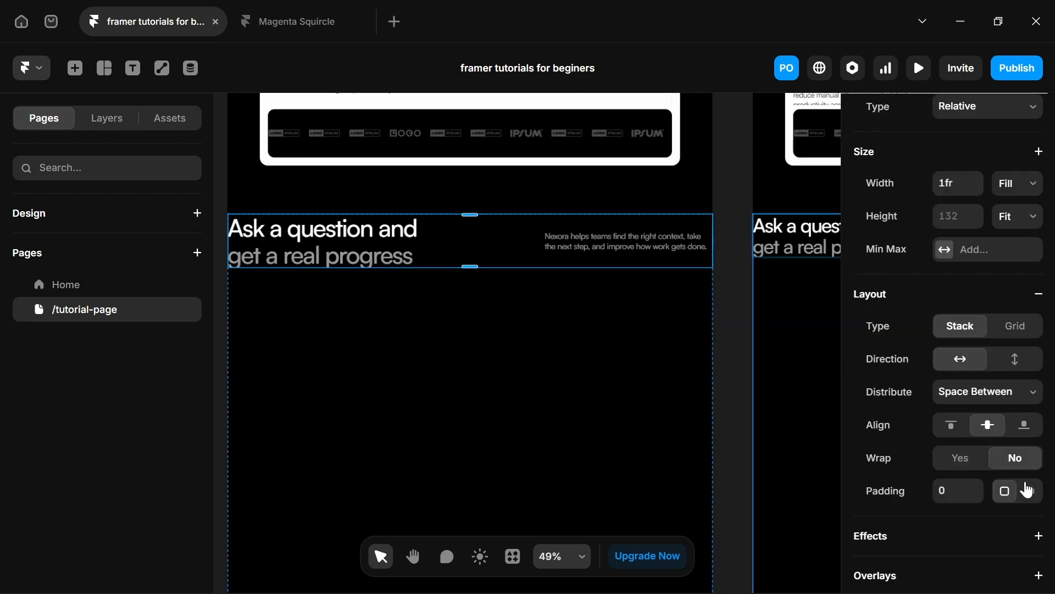
click(1029, 491)
click(1028, 524)
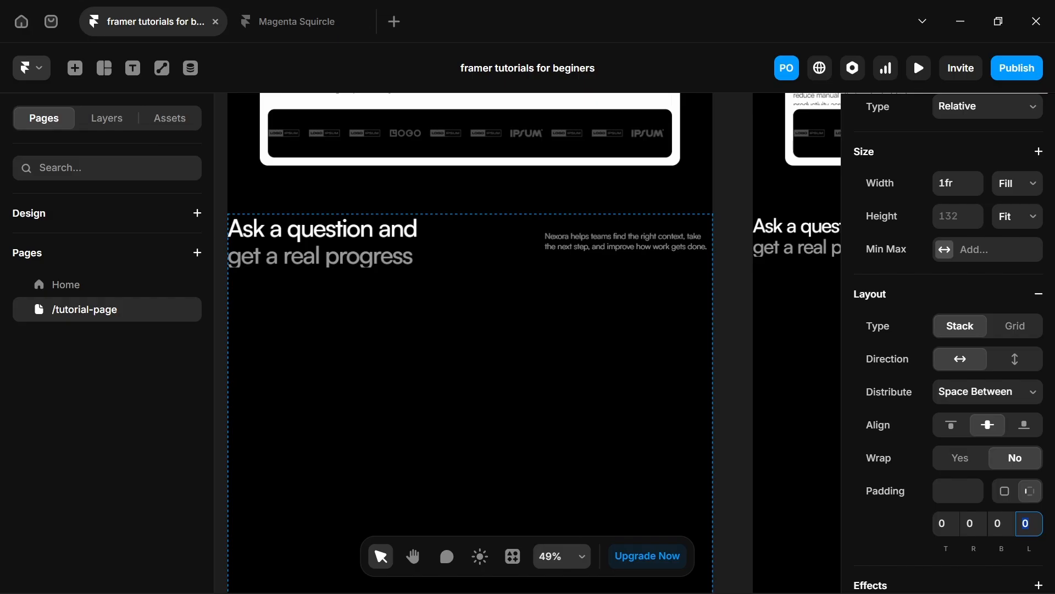
text(80)
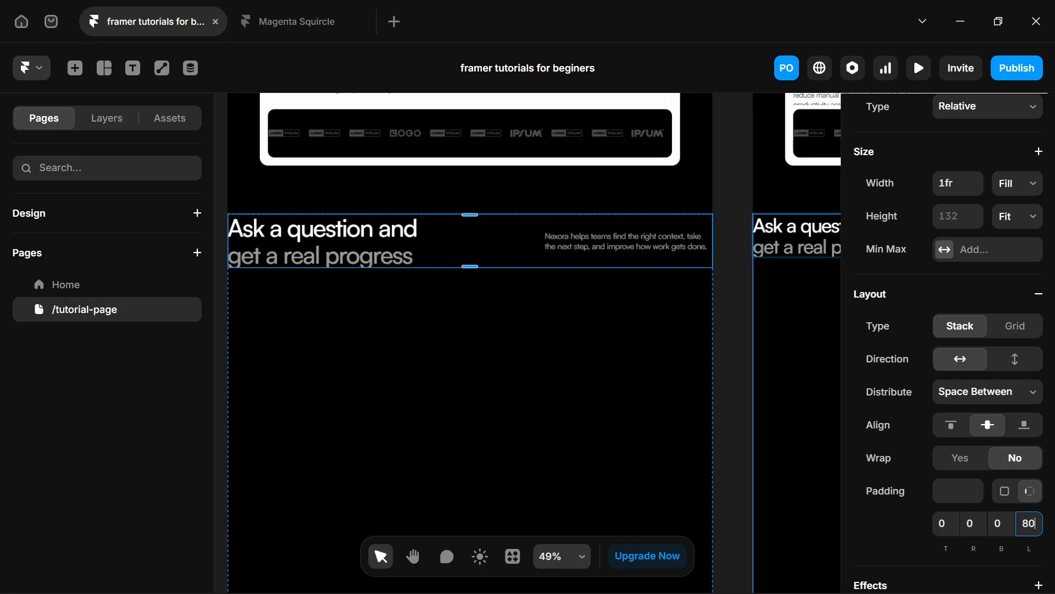
click(971, 527)
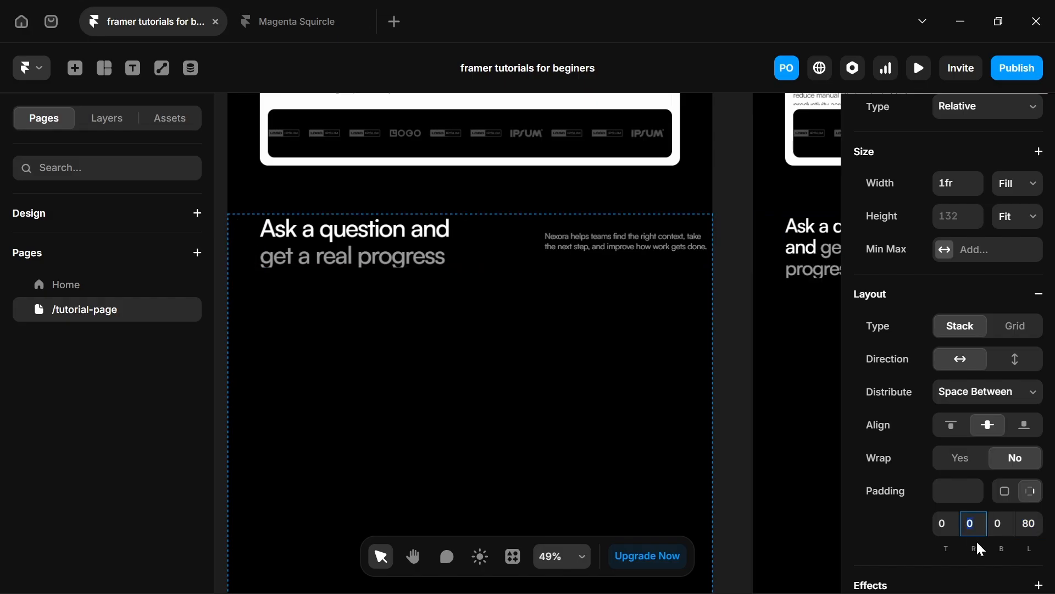
text(80)
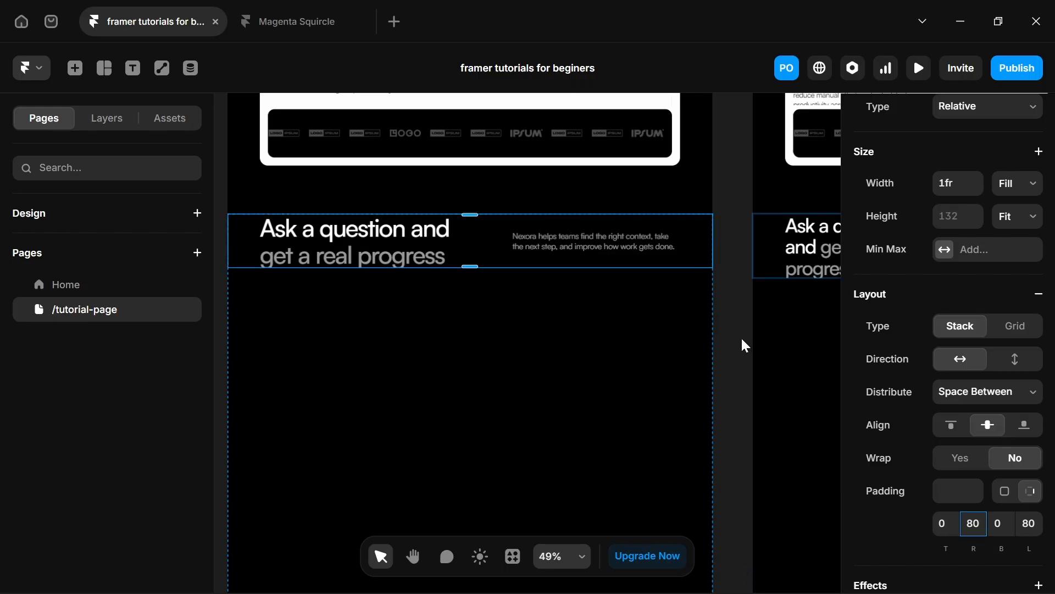
Examine the intro and numbered sections on the Home page as reference, and return to the heading and paragraph stack on /tutorial-page.
scroll(631, 350, down, 2)
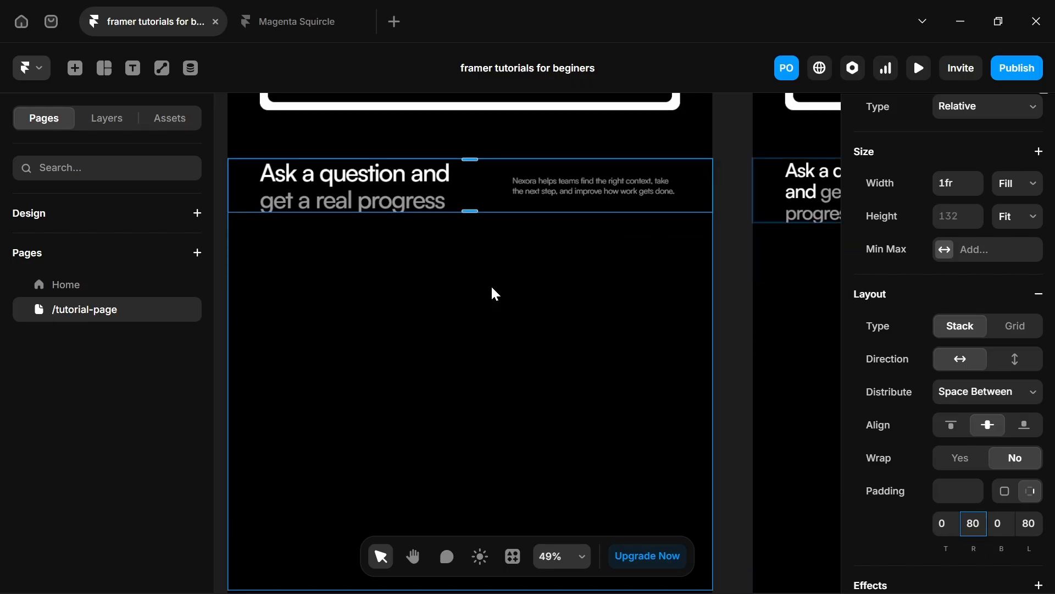
click(366, 436)
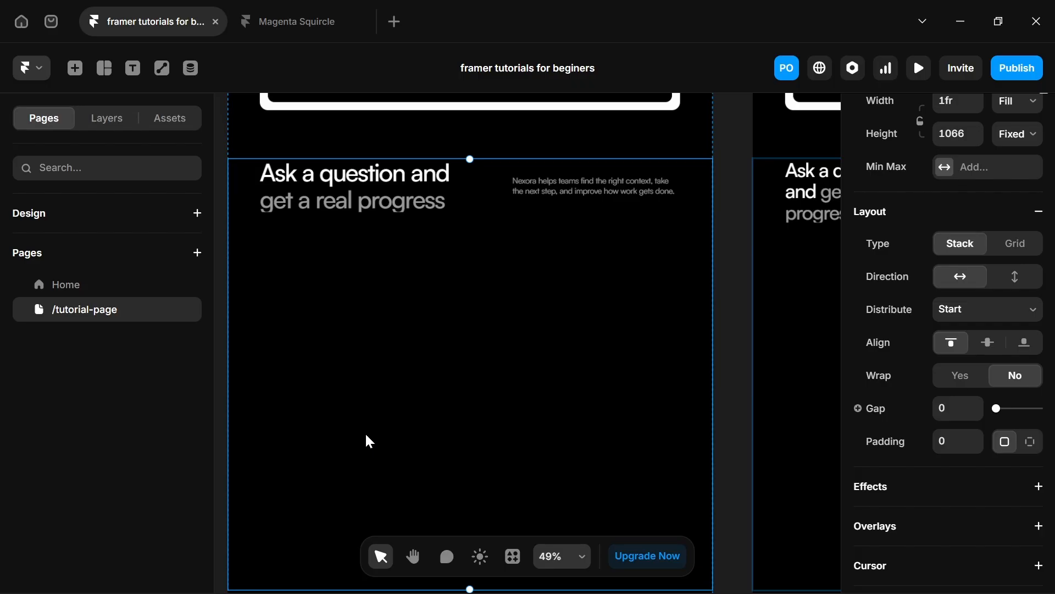
click(87, 279)
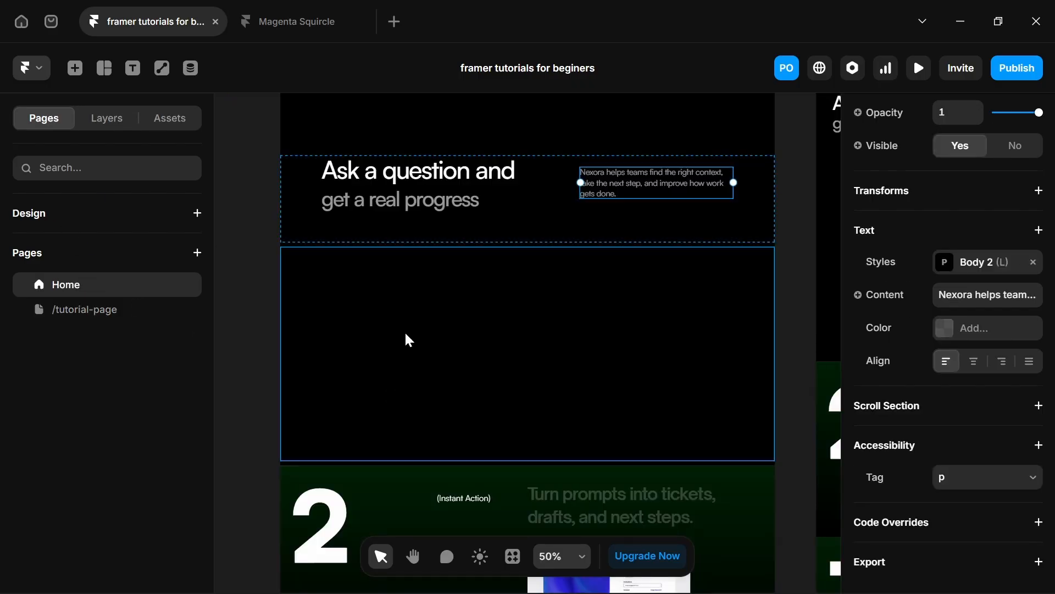
scroll(403, 332, down, 3)
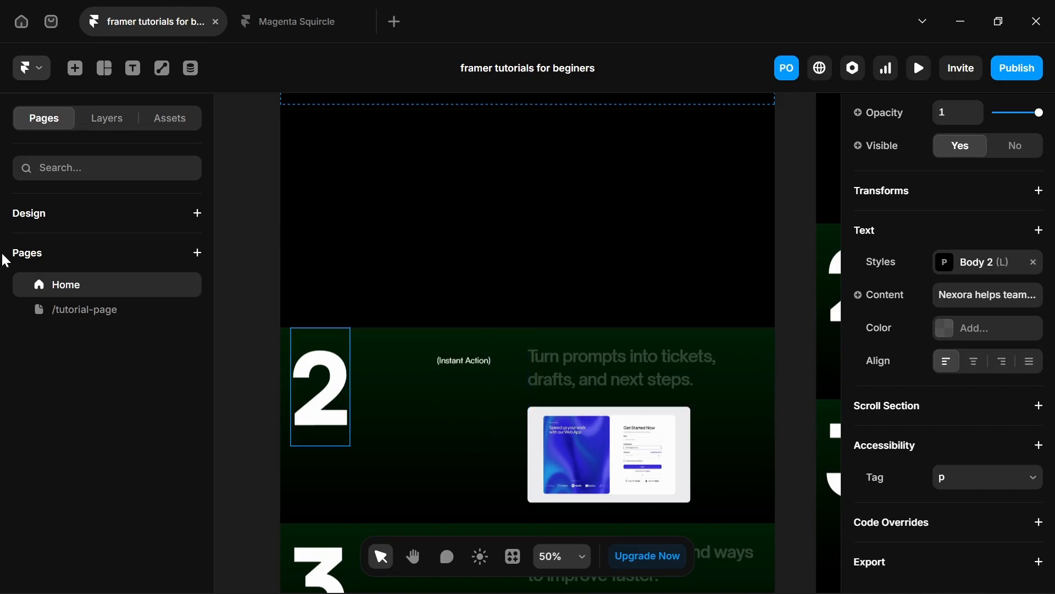
click(57, 311)
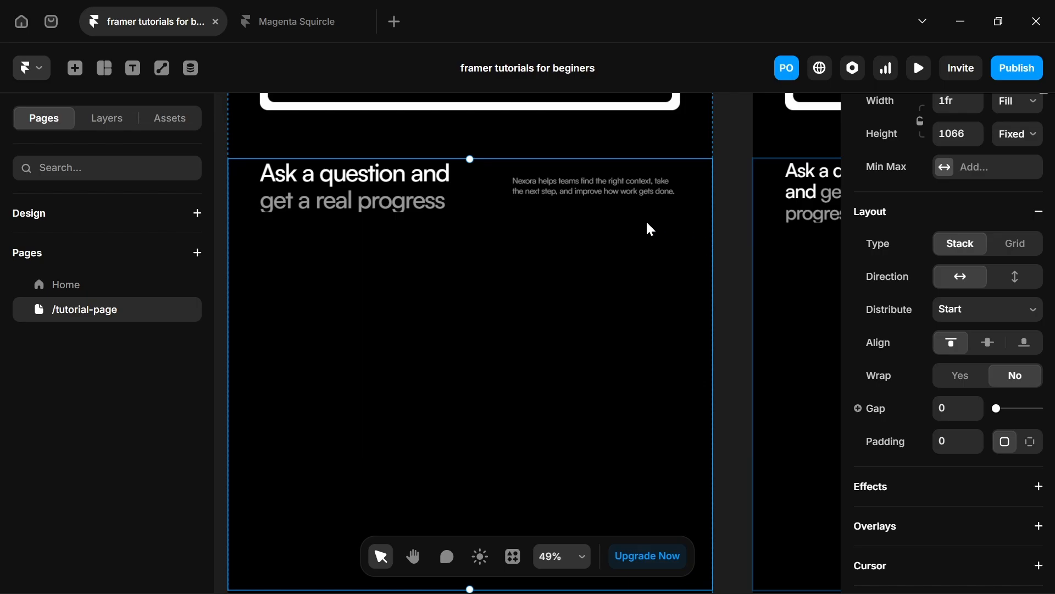
click(493, 191)
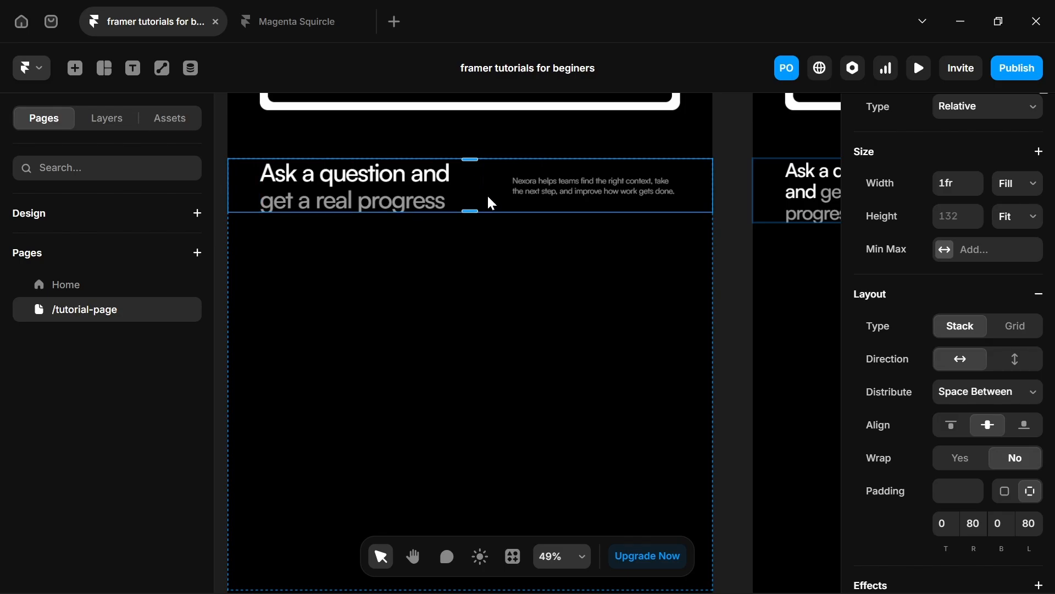
Draw a frame about 1014 by 432 inside the outer section frame and make its width fill the available space.
click(383, 335)
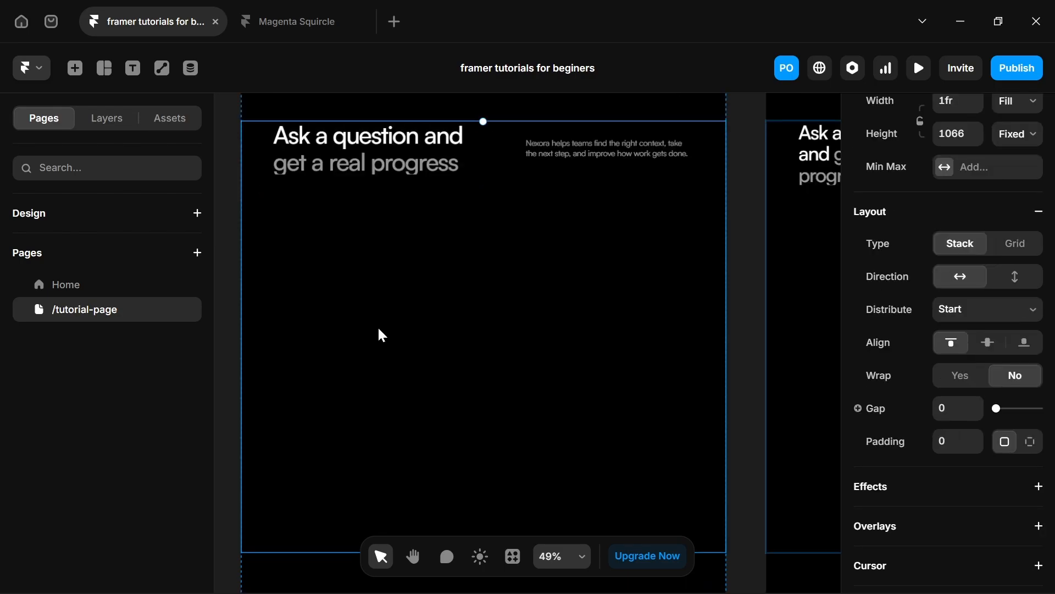
key(f)
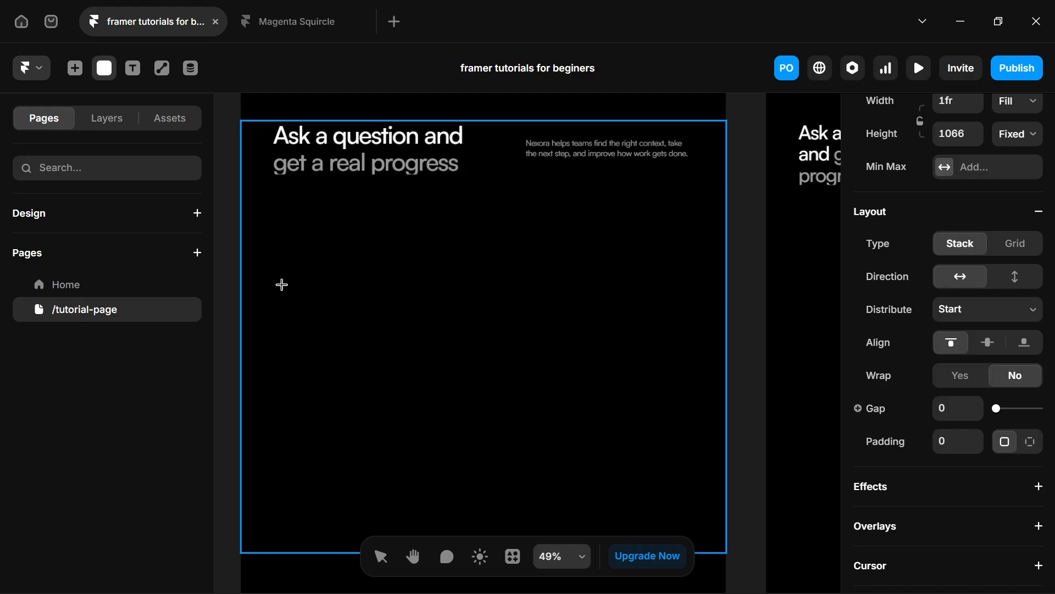
drag(278, 278, 687, 454)
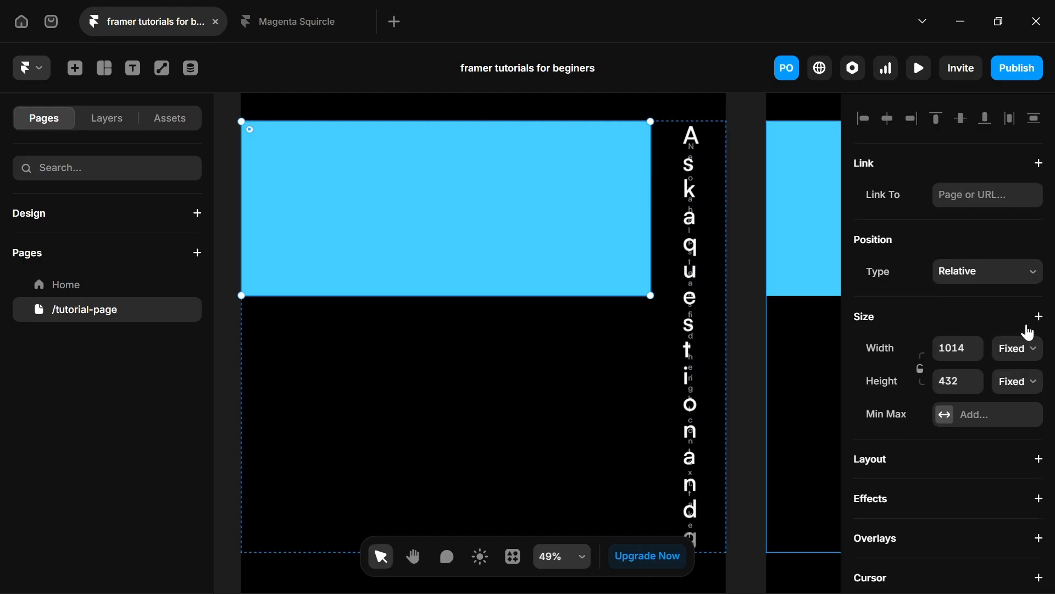
click(1018, 349)
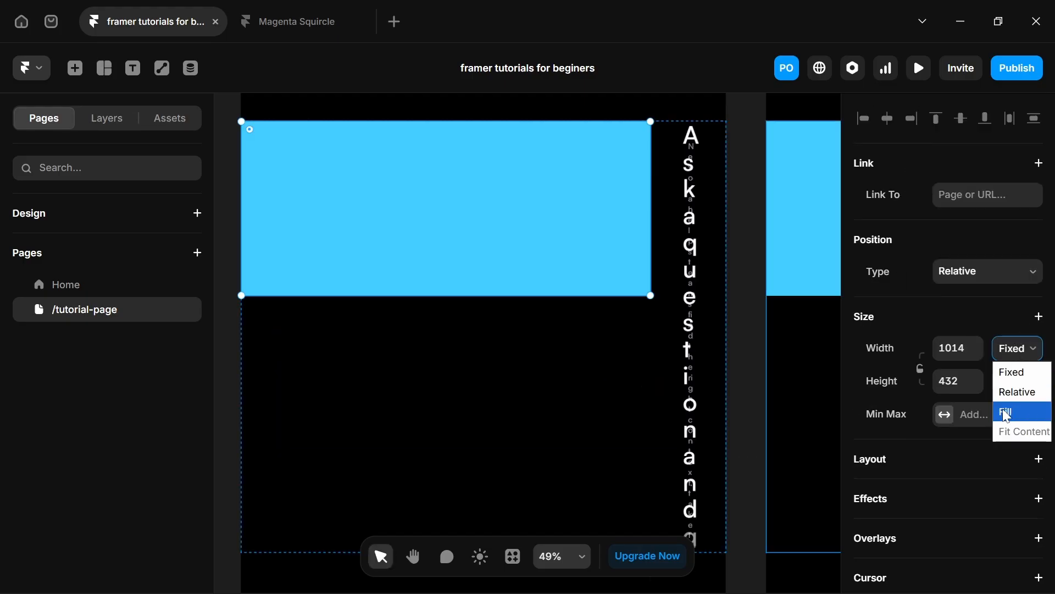
click(1007, 413)
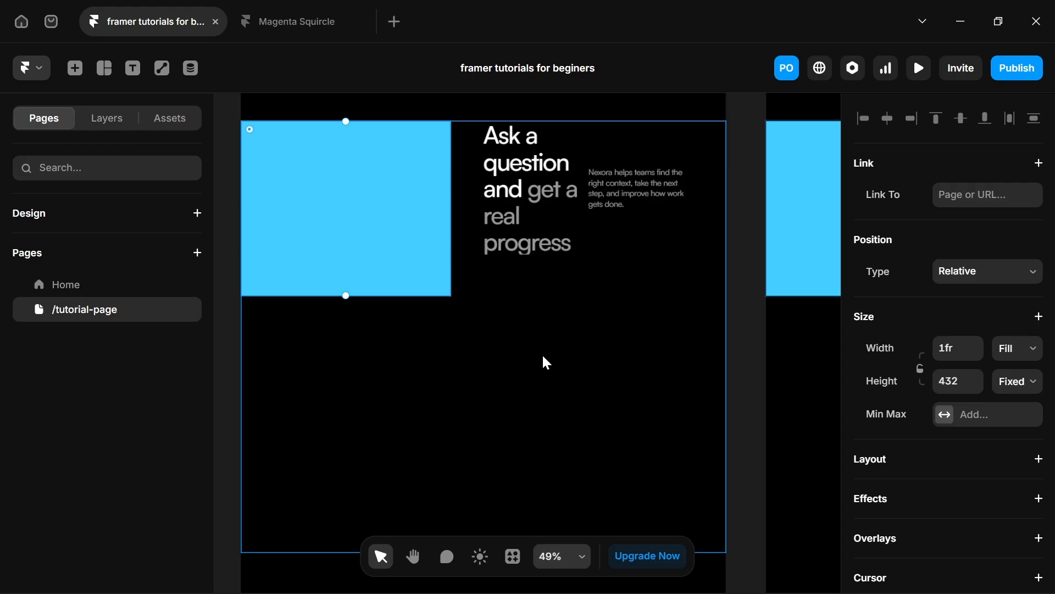
Stack the outer section frame's content vertically and move the blue frame below the heading and paragraph stack.
click(543, 357)
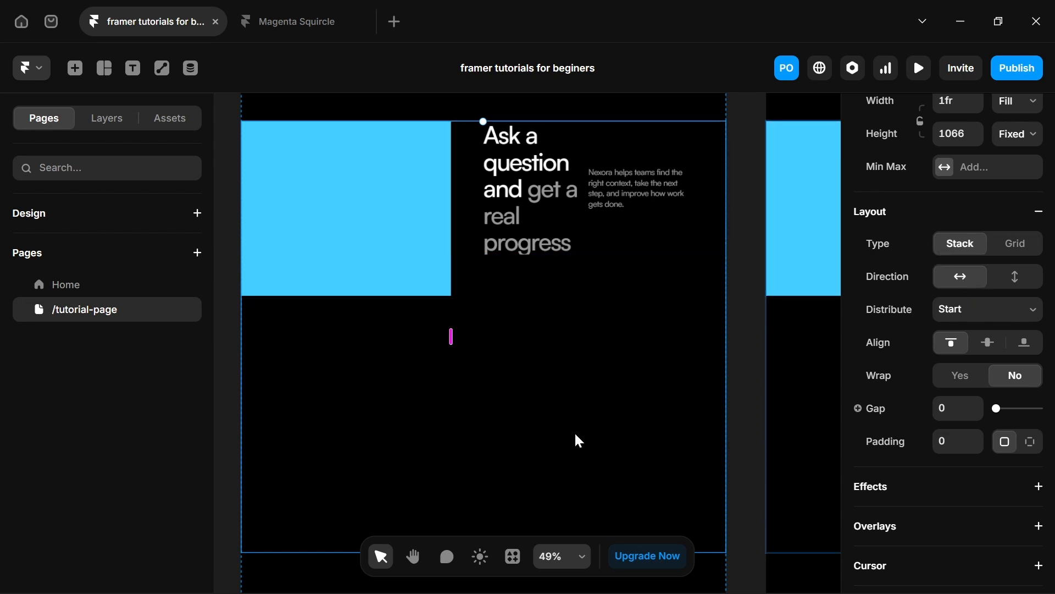
click(1026, 283)
click(392, 268)
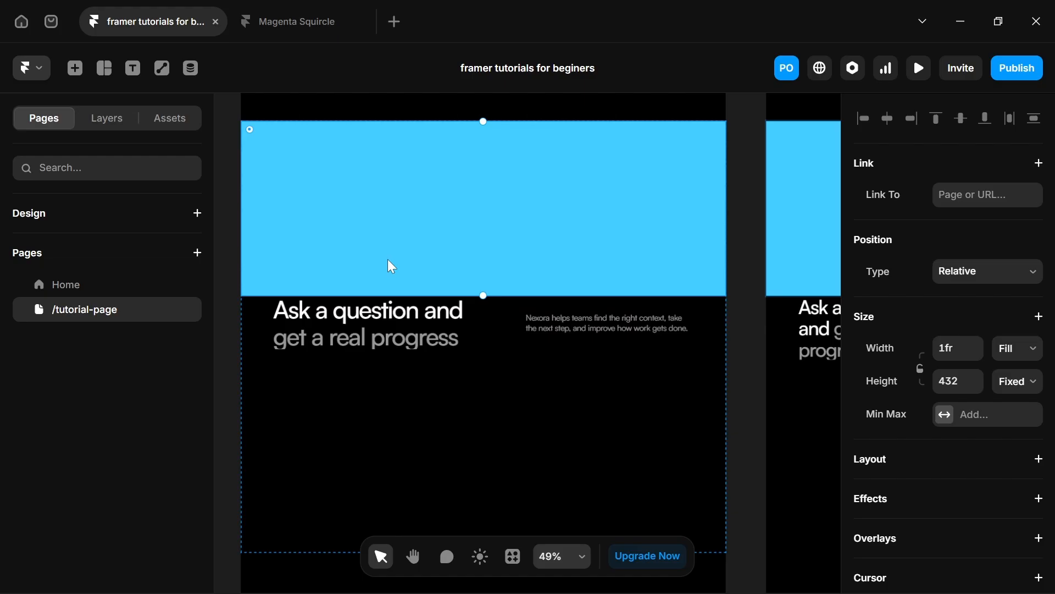
key(Down)
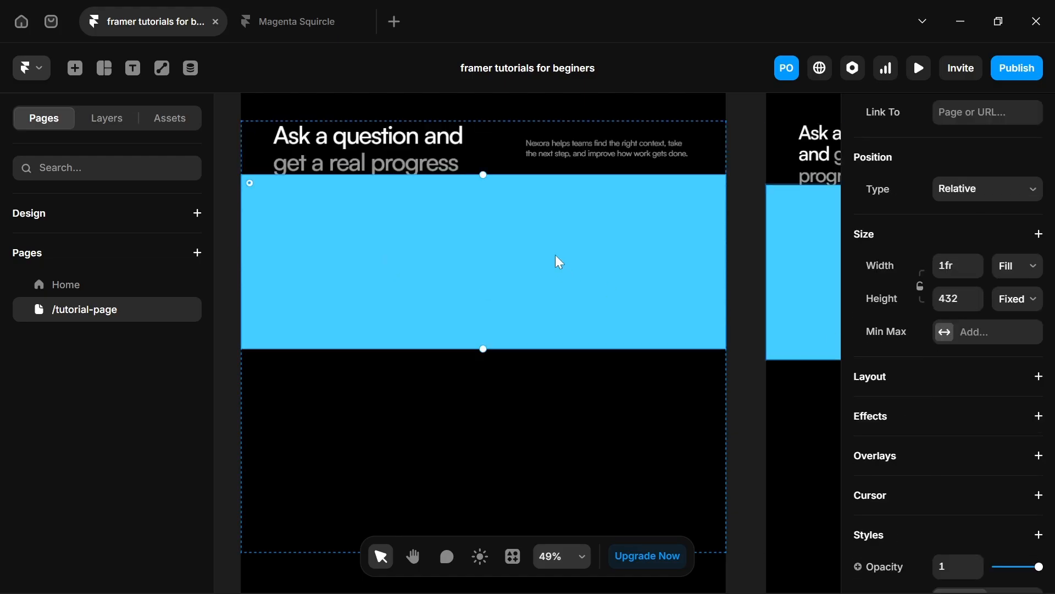
Add a stack layout to the blue frame with Start distribution and a gap of 0.
click(875, 377)
scroll(1036, 521, down, 3)
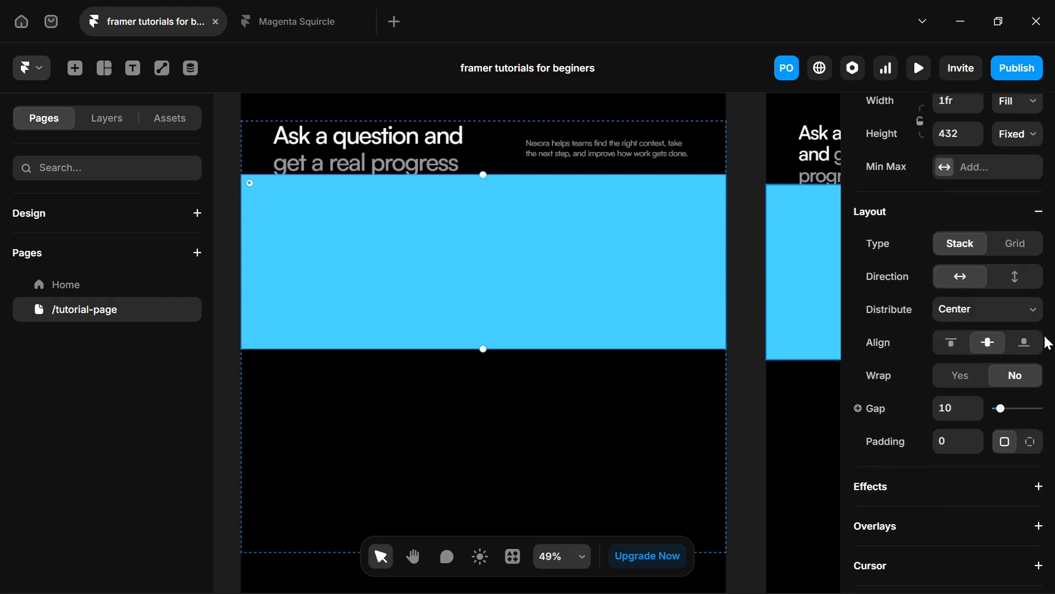
click(1017, 316)
click(999, 345)
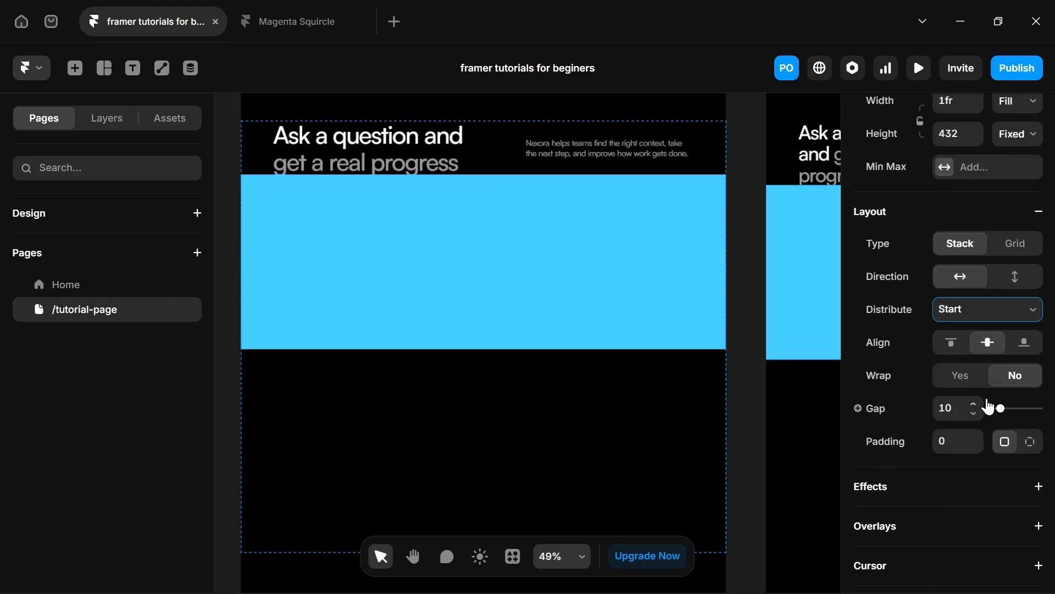
drag(1003, 408, 908, 416)
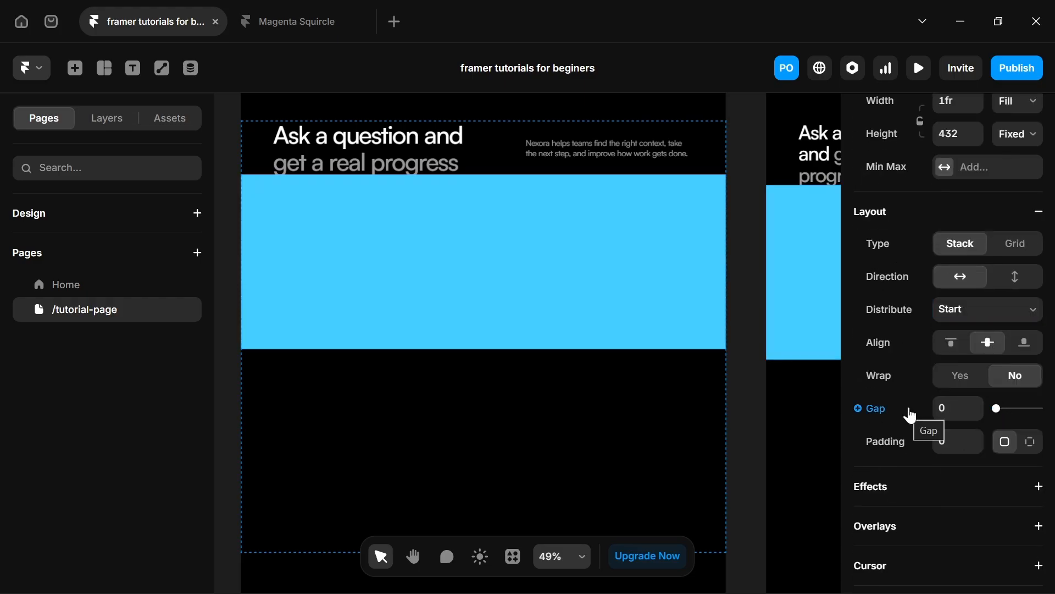
Look up the start colour of section 2's linear background gradient on the Home page, and return to /tutorial-page.
scroll(912, 415, down, 6)
click(941, 379)
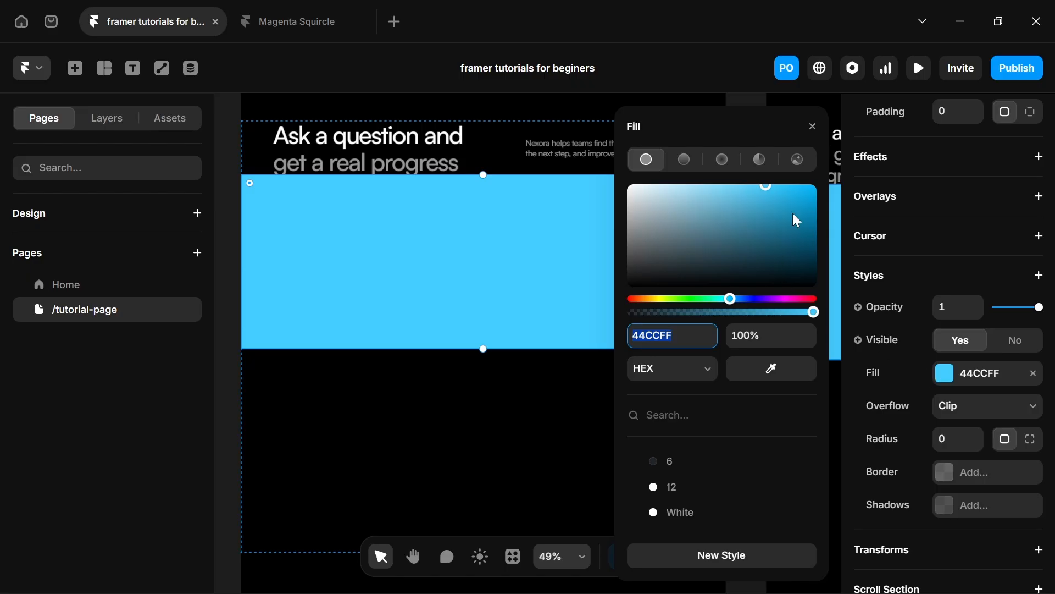
click(81, 283)
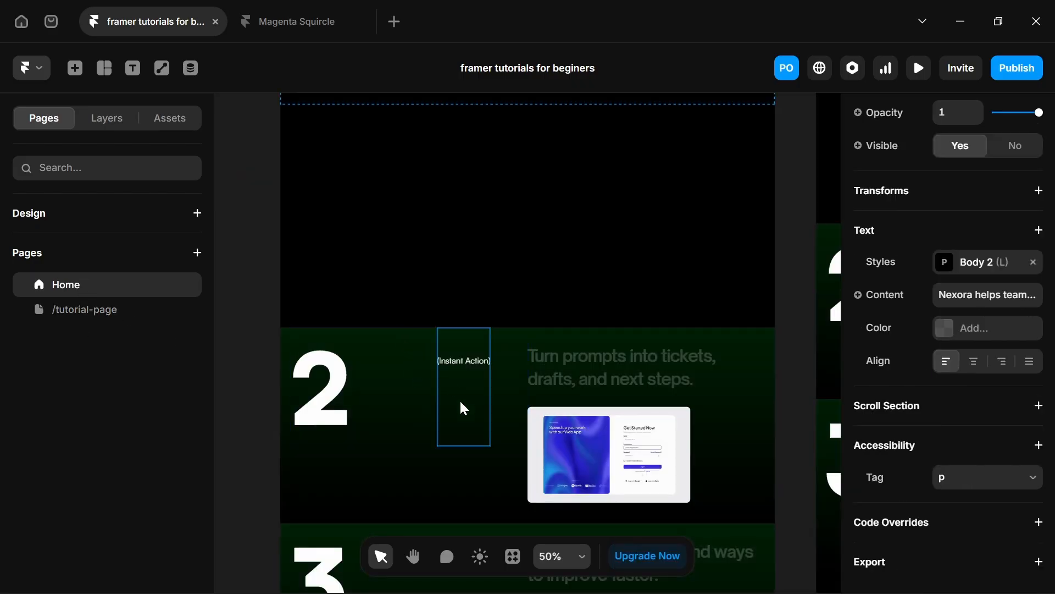
click(380, 483)
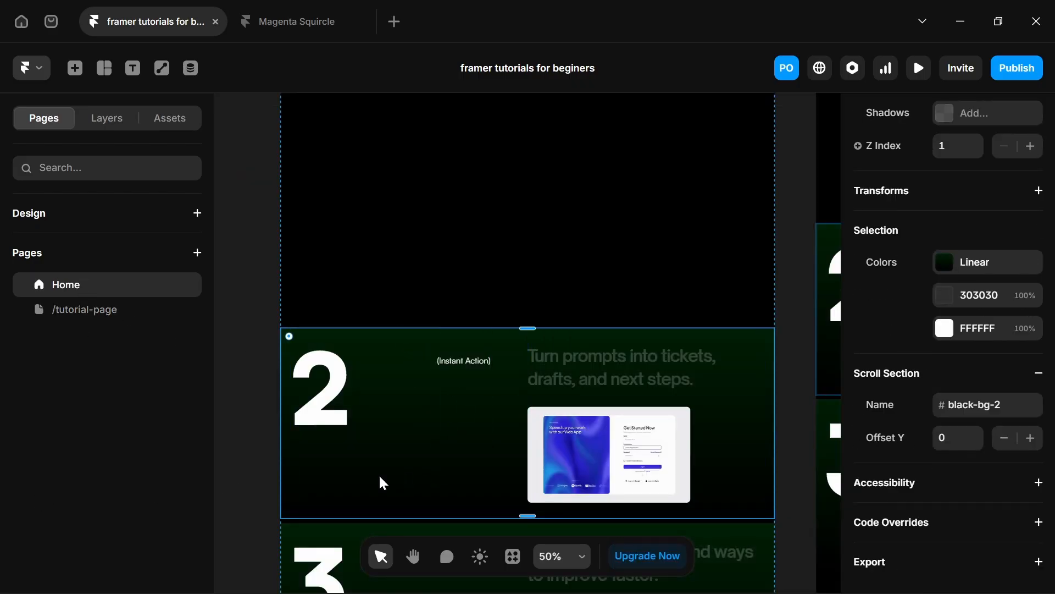
click(946, 264)
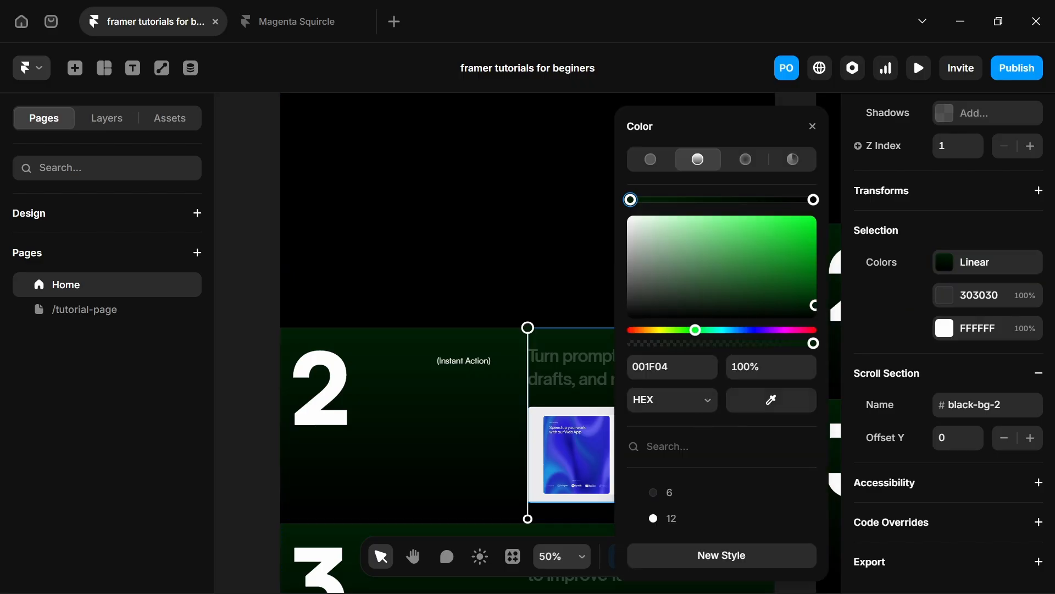
click(137, 308)
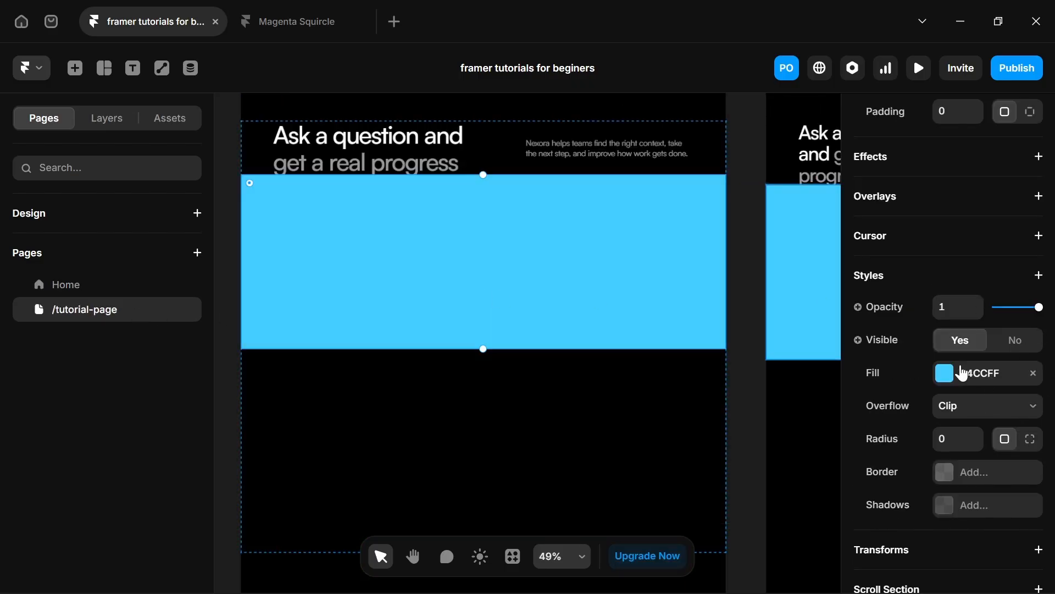
Change the blue frame's fill to a linear gradient with the start colour 001F04.
click(943, 384)
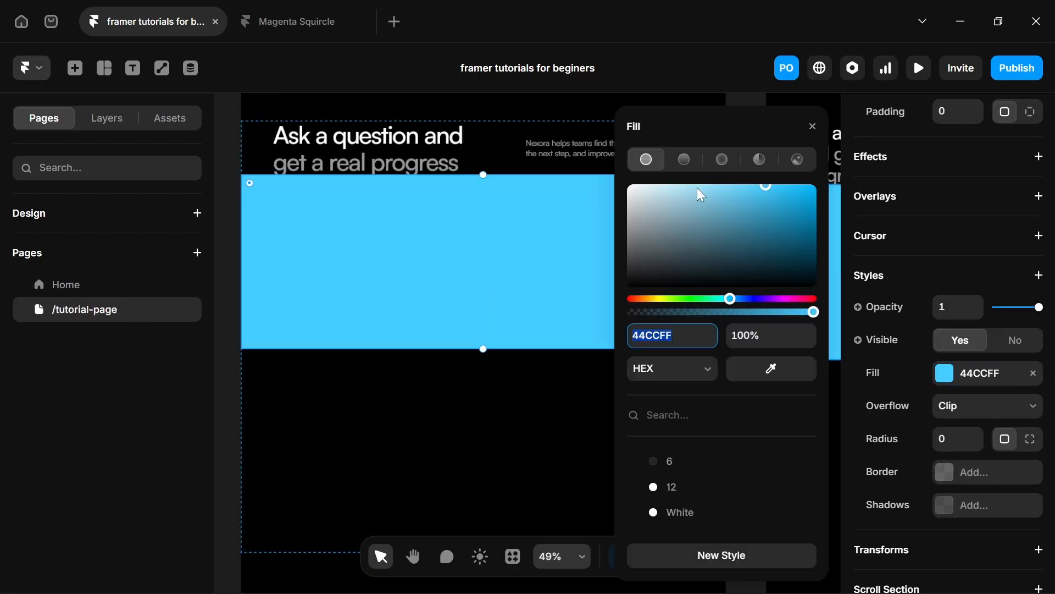
click(684, 160)
click(672, 372)
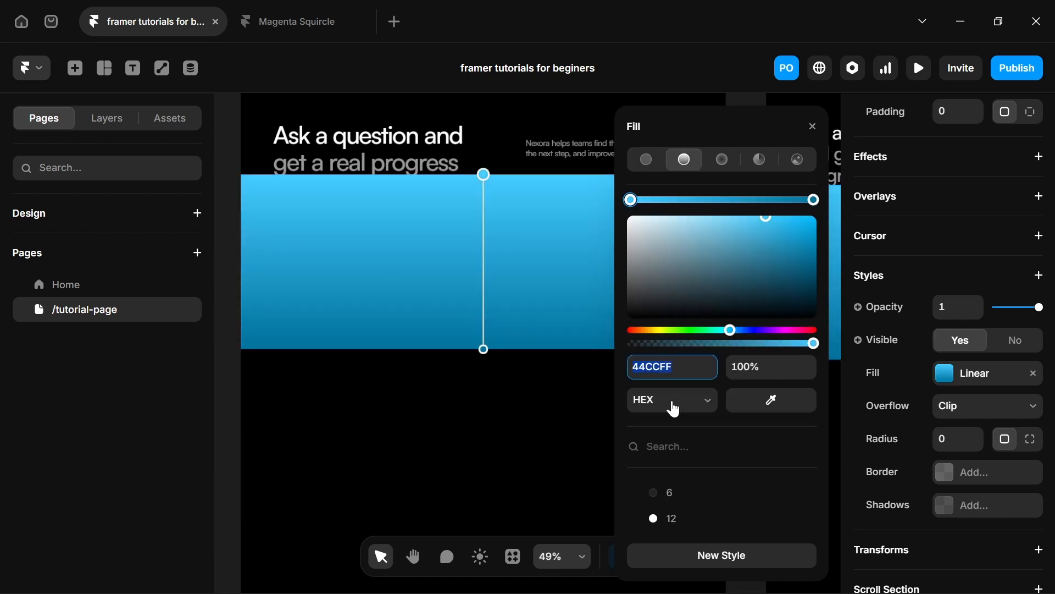
text(001F04)
key(Return)
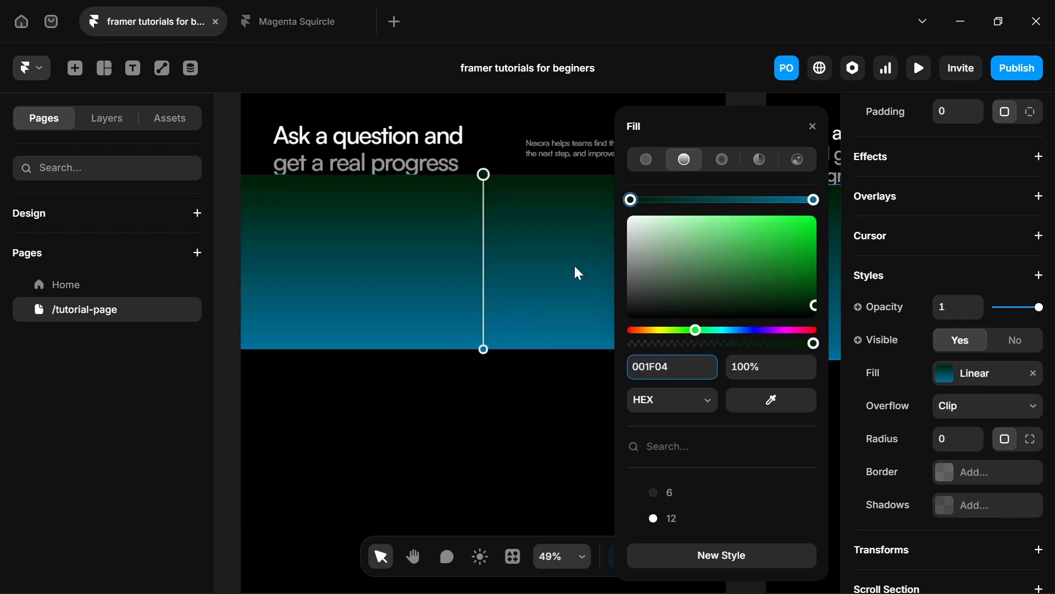
Set the end colour of the frame's linear gradient to black.
click(814, 202)
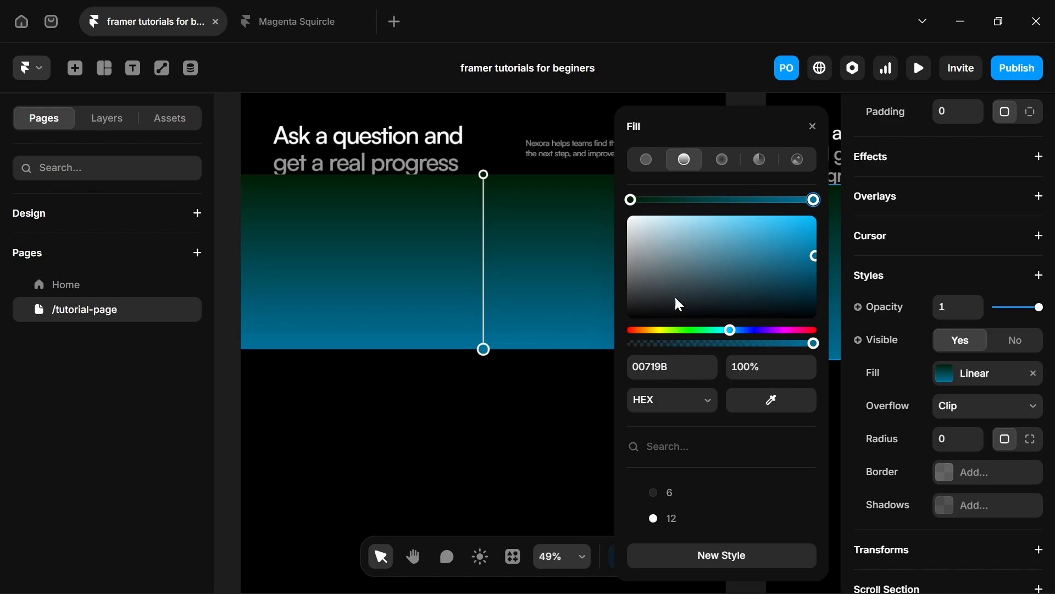
drag(676, 298, 606, 346)
click(359, 431)
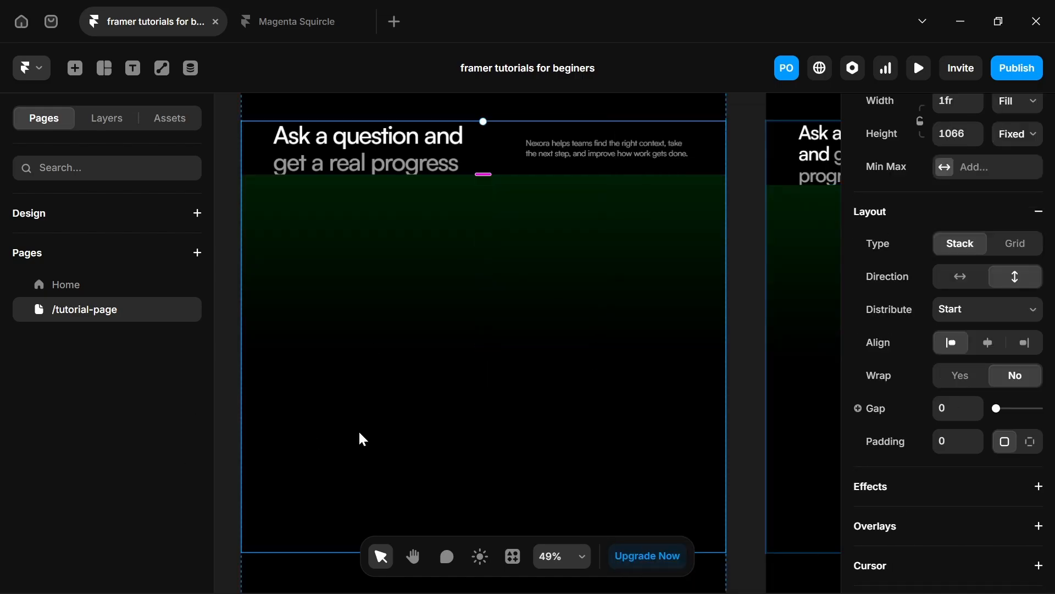
click(502, 233)
scroll(503, 232, up, 1)
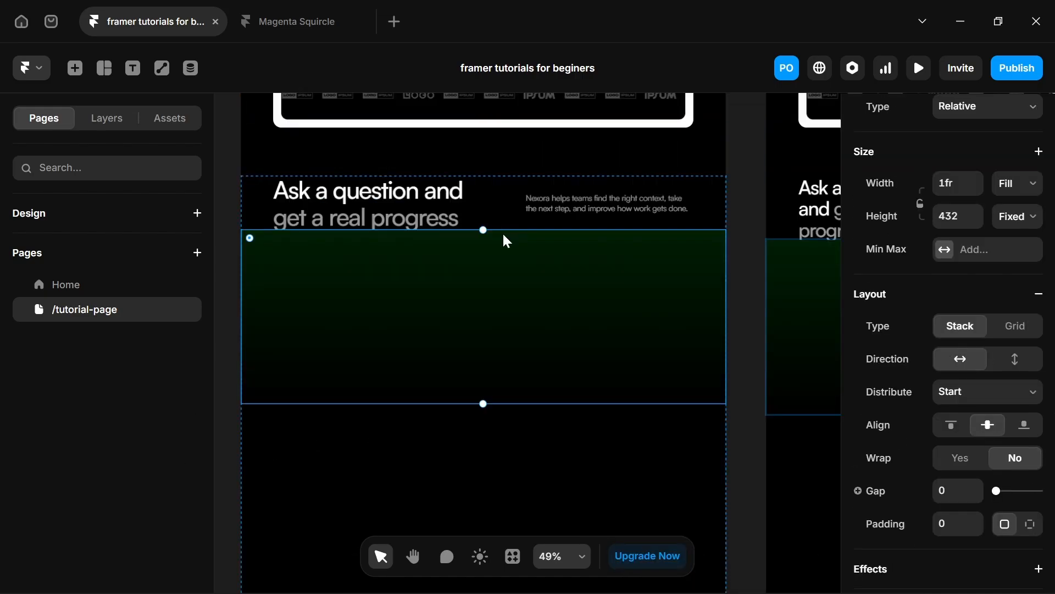
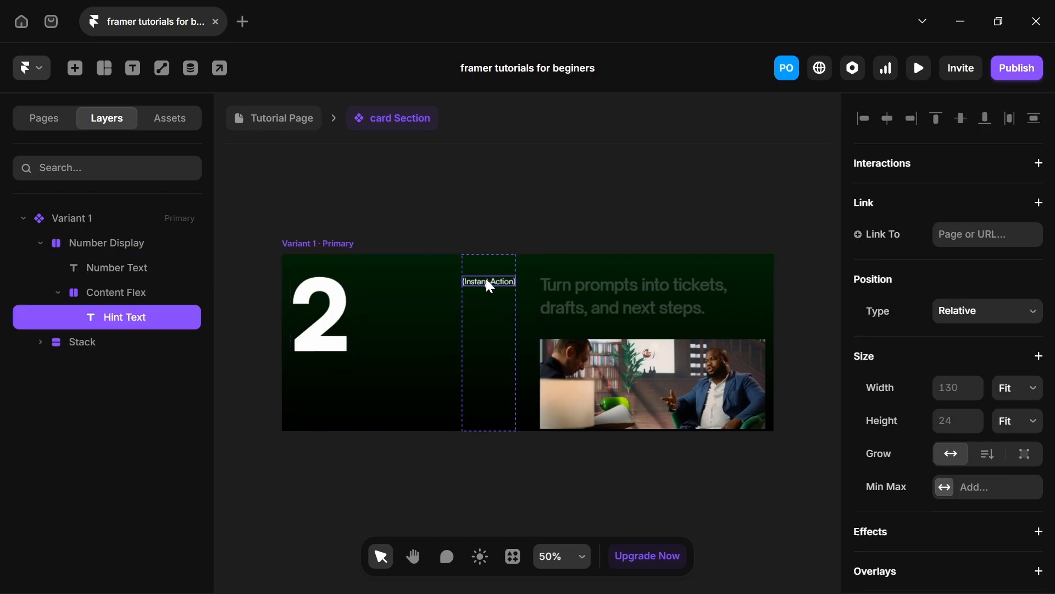
Create a content variable for the "(Instant Action)" hint text in the card Section component.
scroll(961, 368, down, 10)
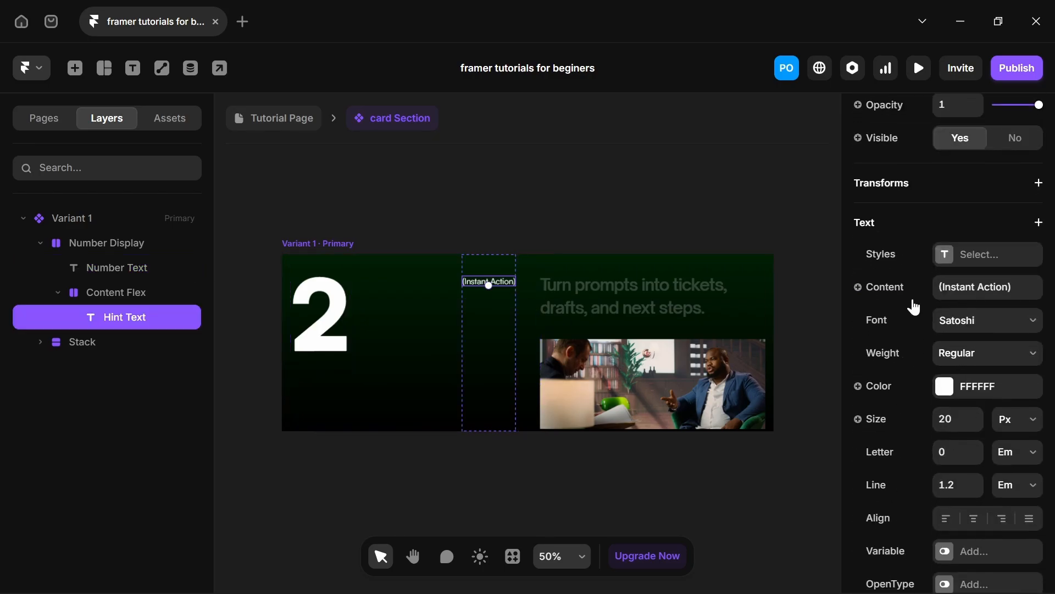
click(902, 290)
mouse_move(889, 319)
click(809, 319)
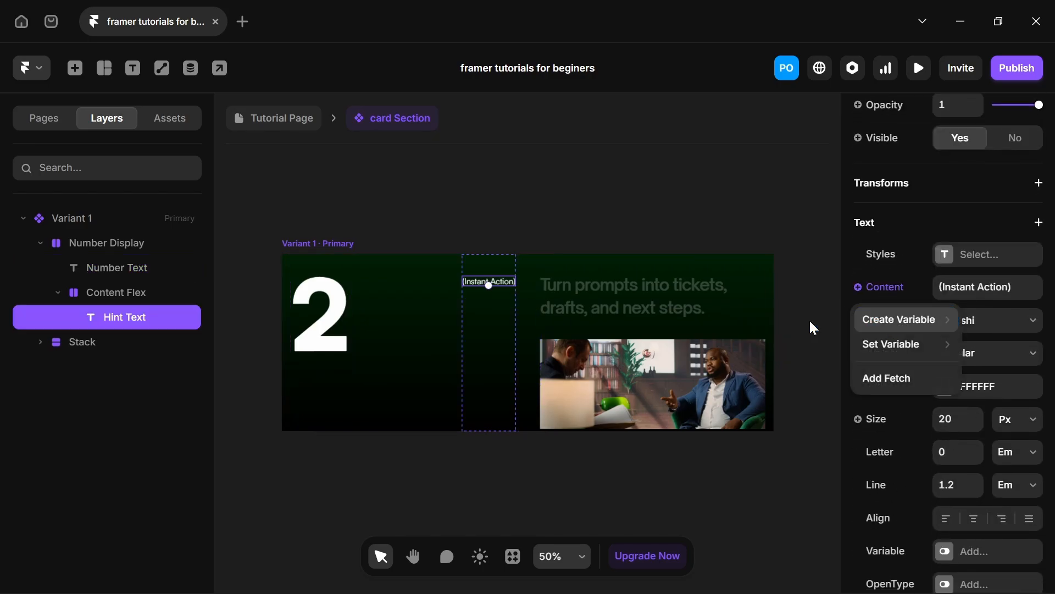
click(809, 239)
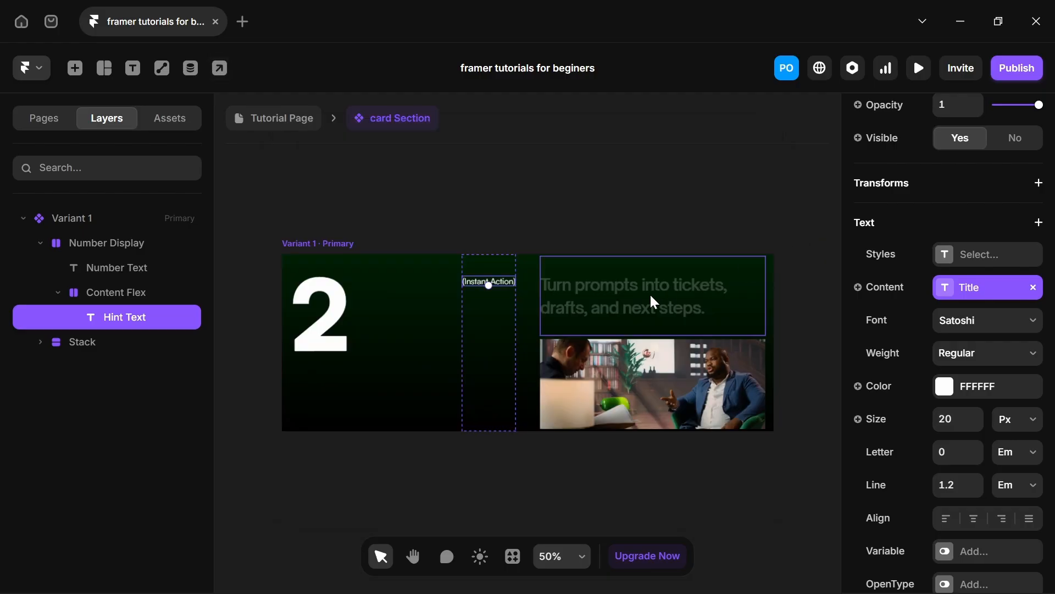
Create a text variable for the "Turn prompts into tickets" text component in the card.
click(648, 293)
scroll(1031, 328, down, 7)
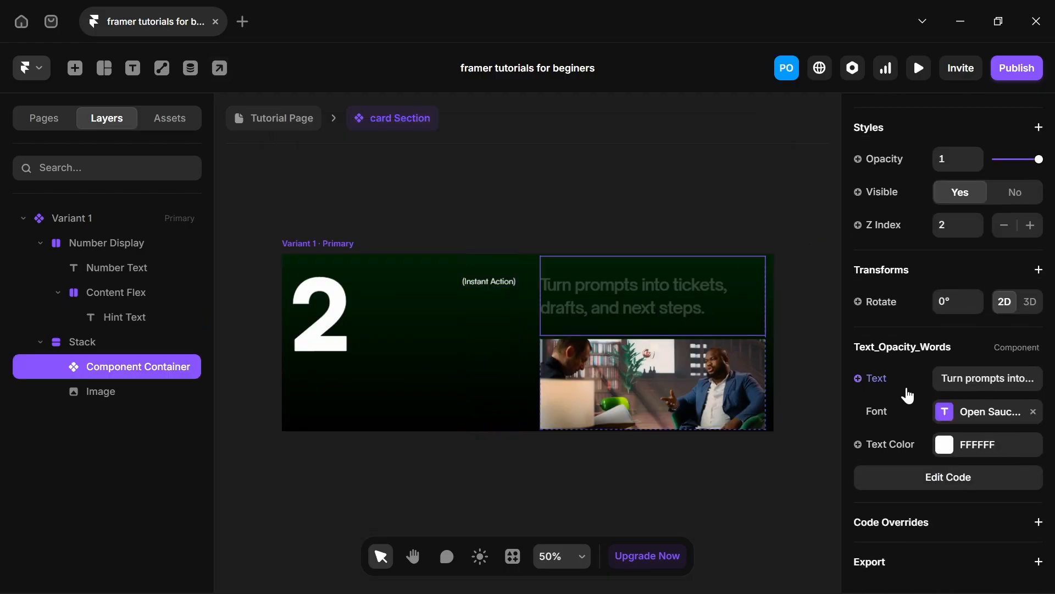
click(858, 381)
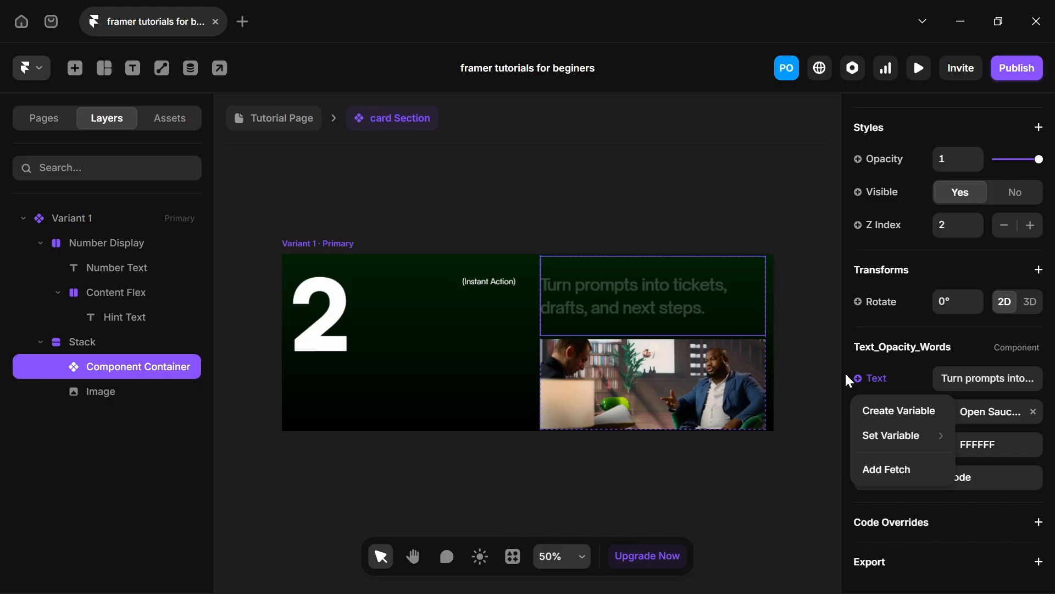
click(881, 414)
click(819, 284)
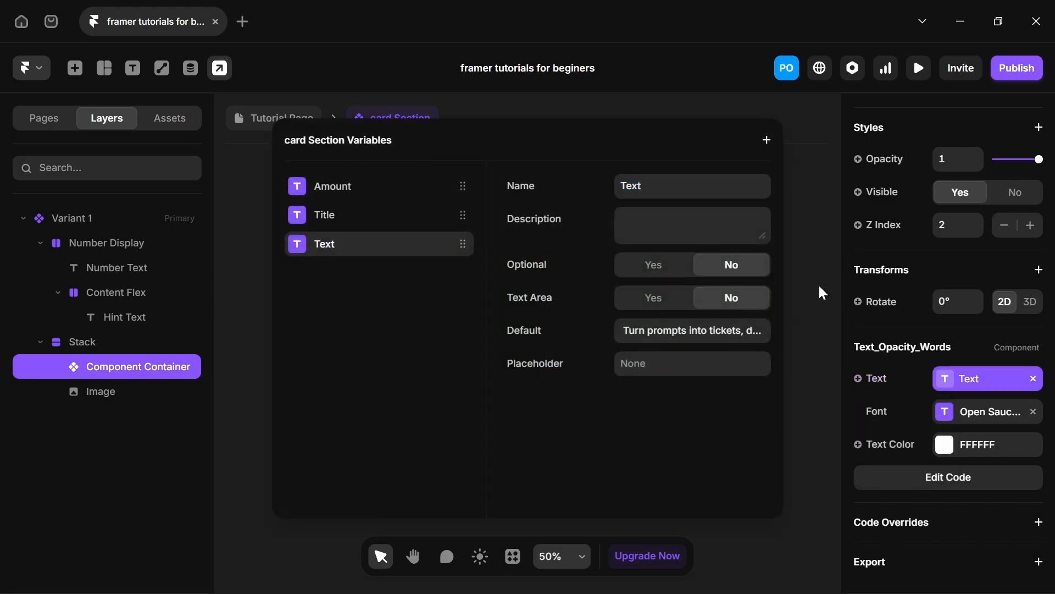
Create an image variable for the fill of the card's image.
click(629, 403)
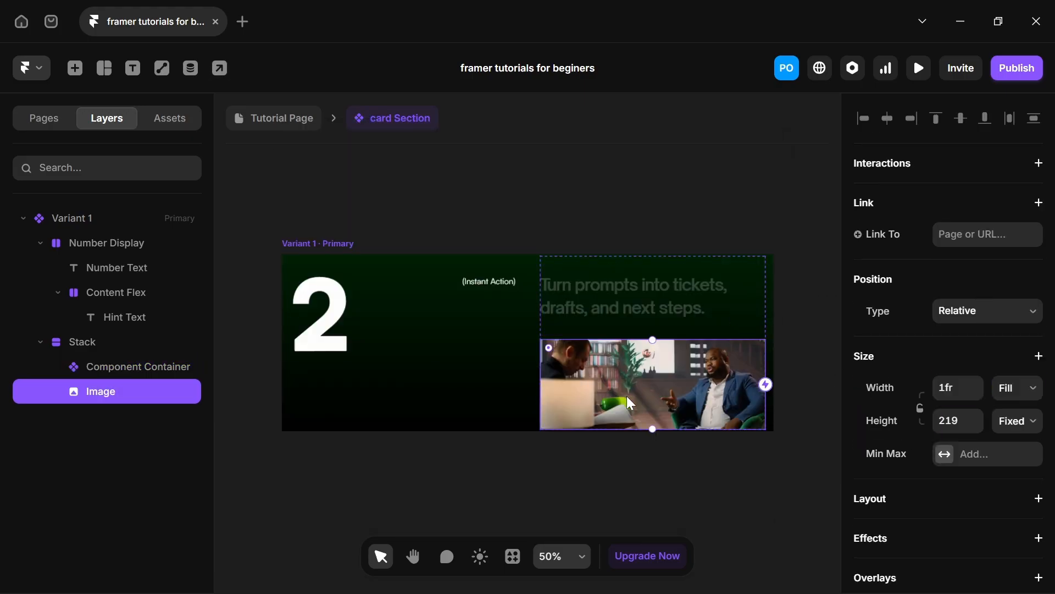
scroll(1030, 401, down, 7)
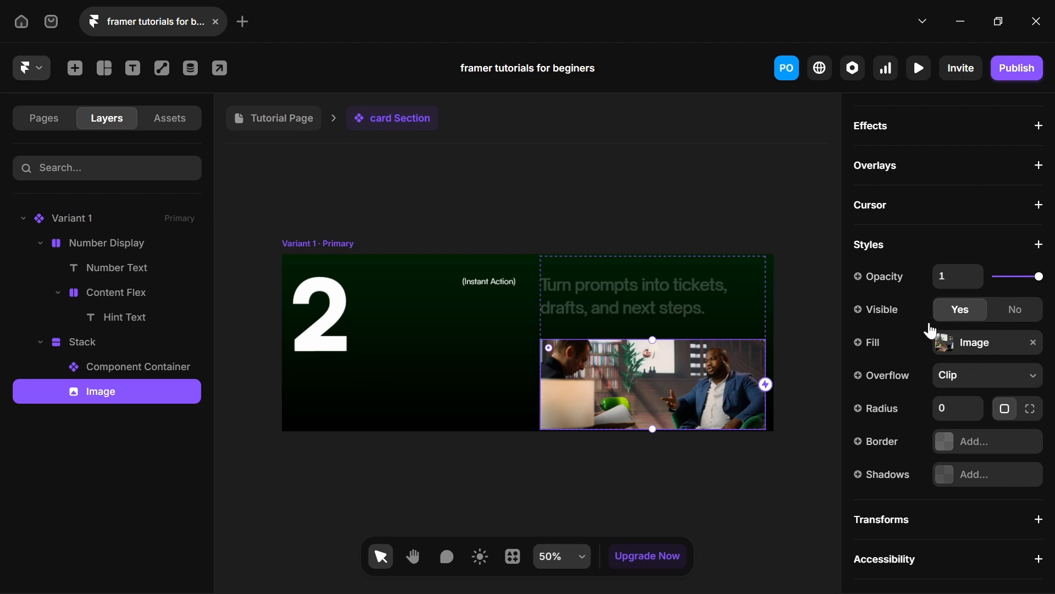
click(859, 342)
mouse_move(868, 406)
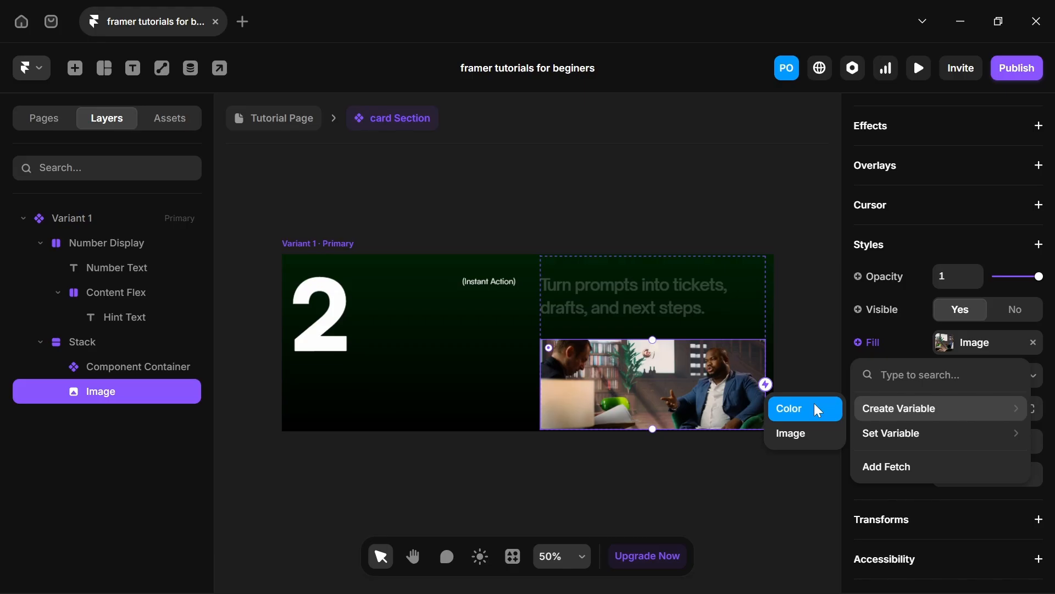
click(801, 432)
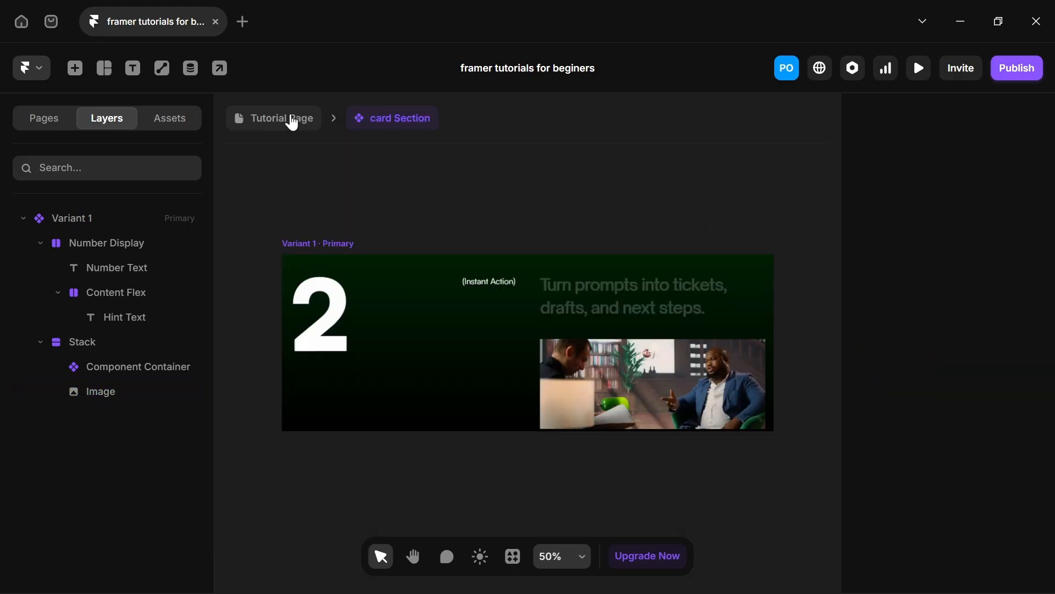
Return to the Tutorial Page and duplicate the card Section instance below the heading.
click(293, 122)
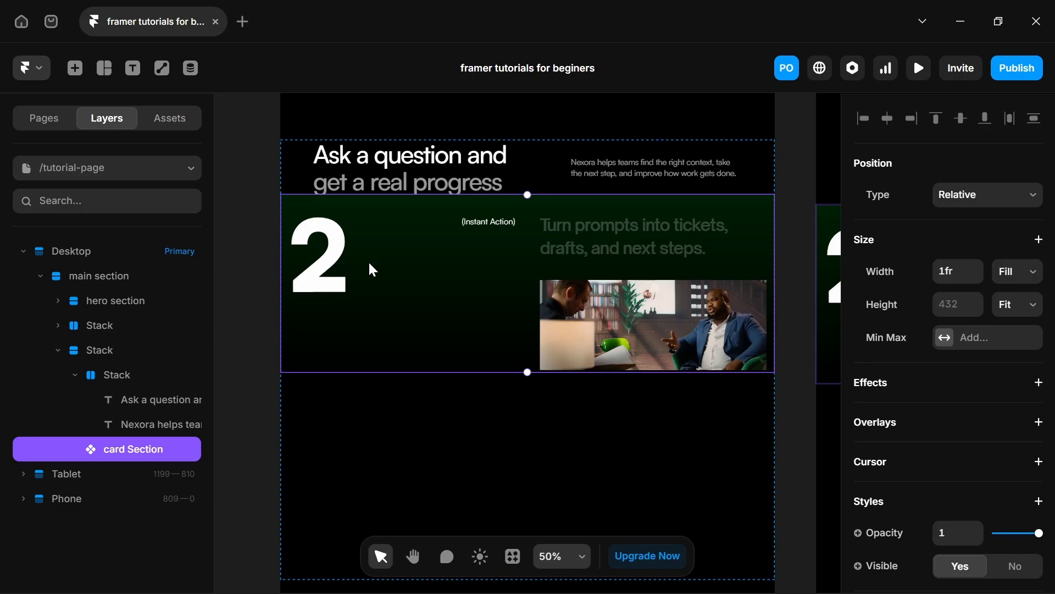
key(ctrl+d)
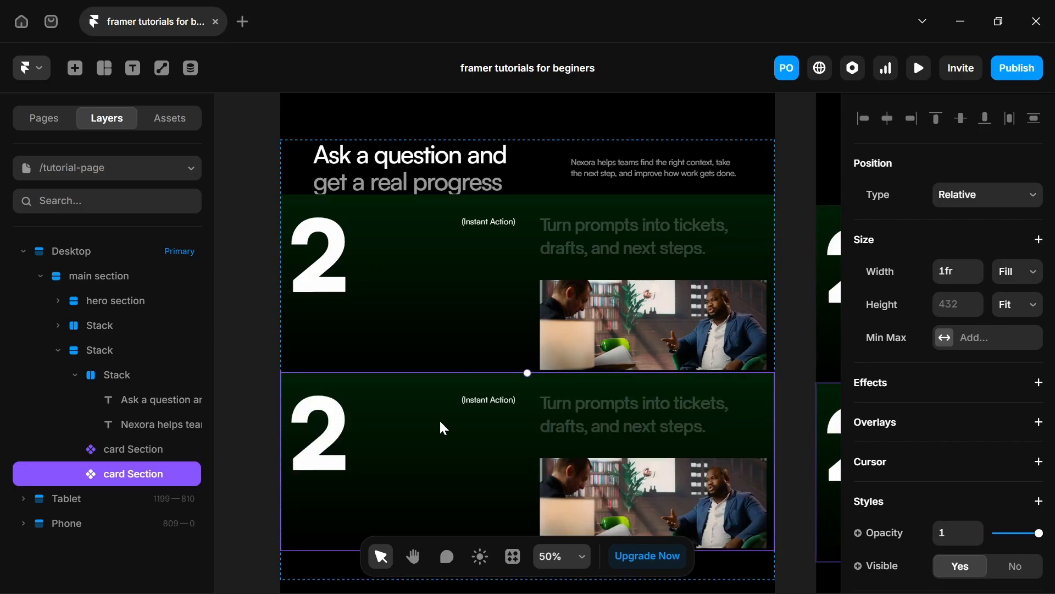
Set the Amount of the first card Section instance below the heading to 1.
scroll(440, 421, down, 3)
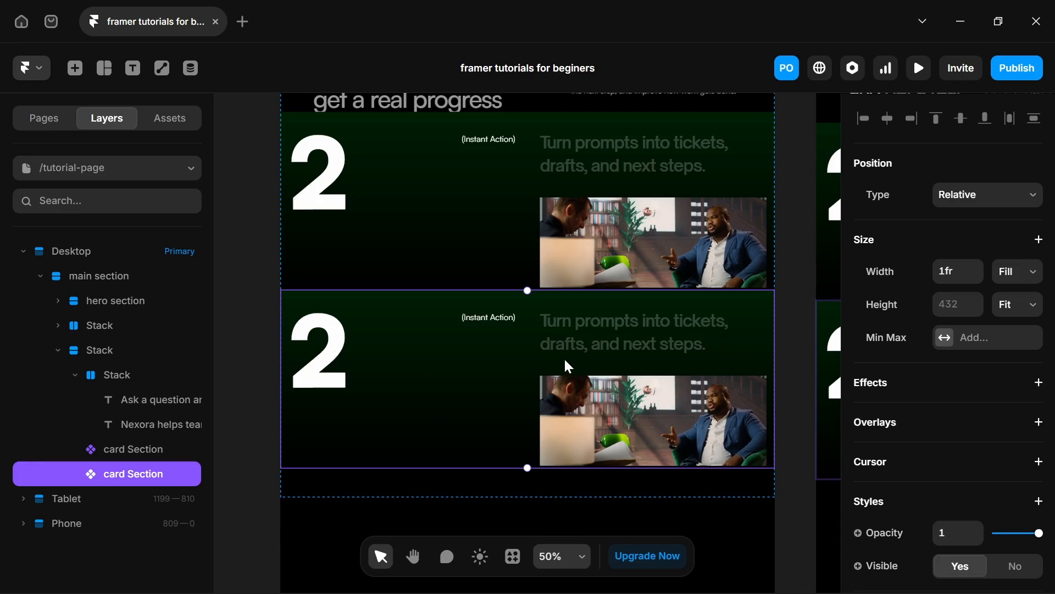
scroll(1041, 358, down, 6)
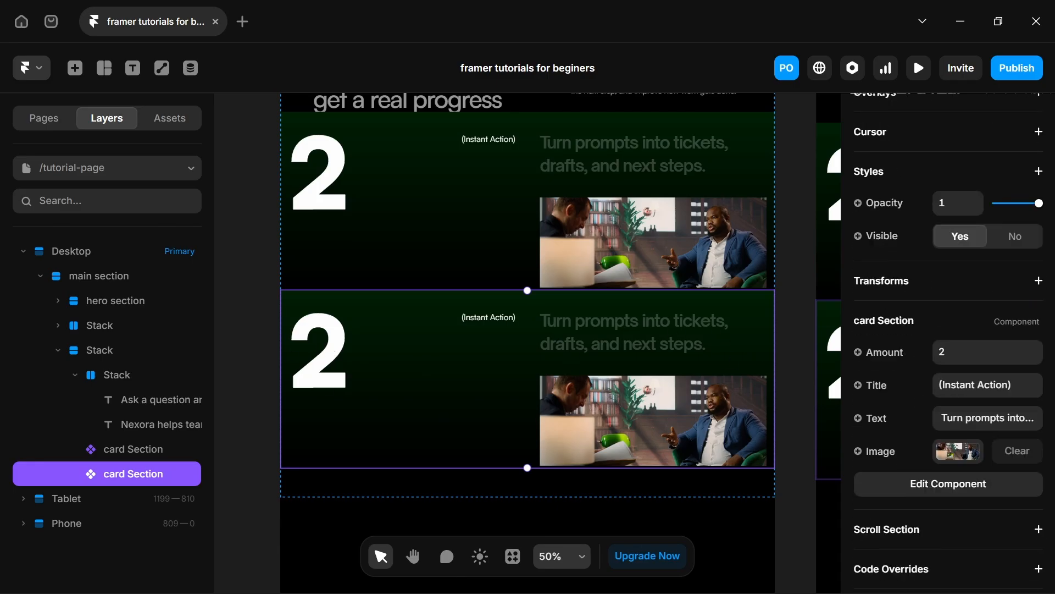
click(993, 363)
click(414, 184)
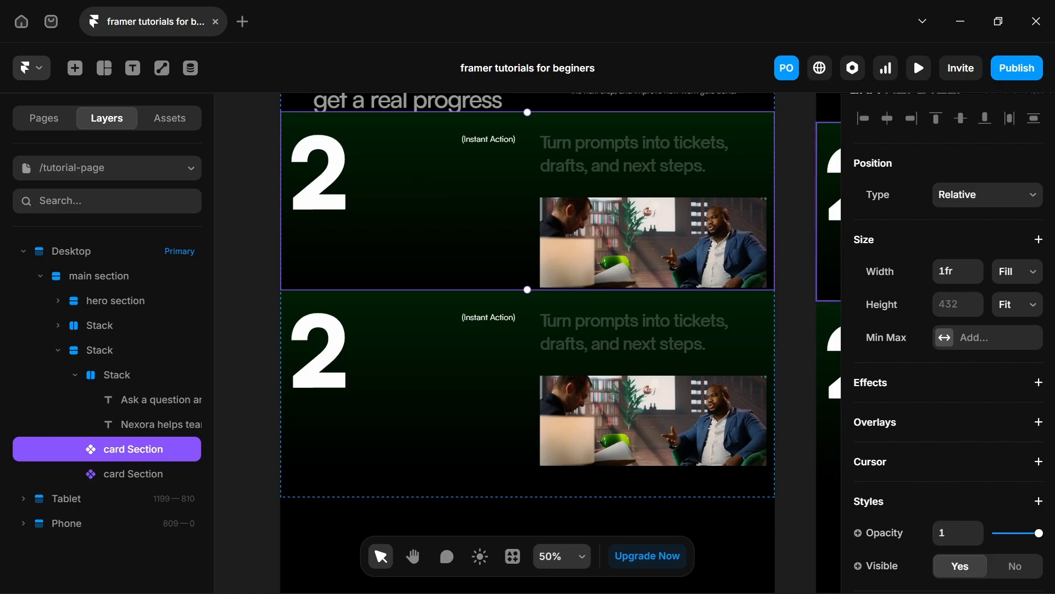
scroll(972, 337, down, 6)
click(973, 352)
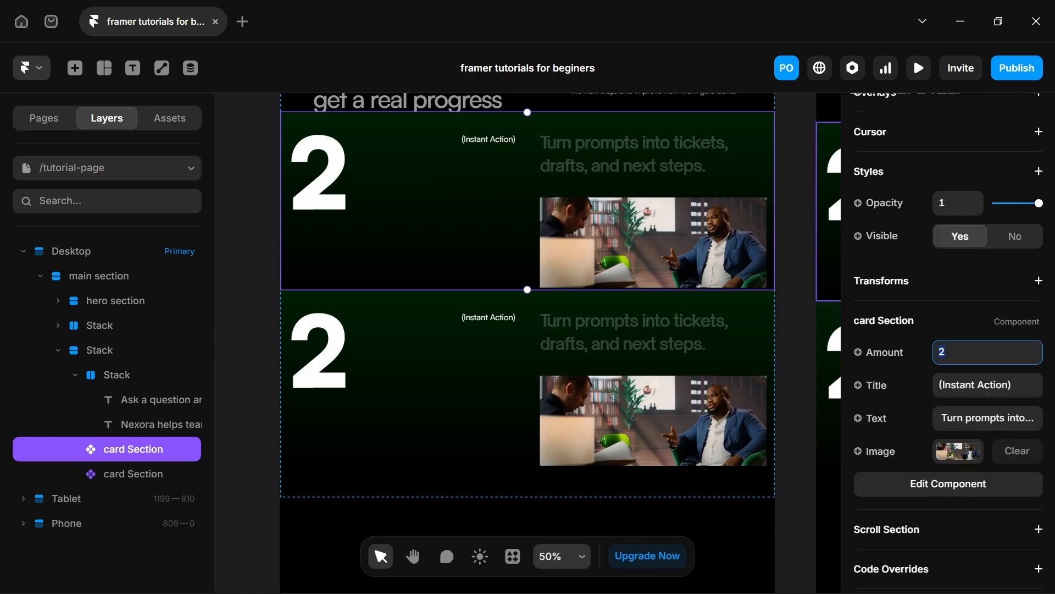
text(1)
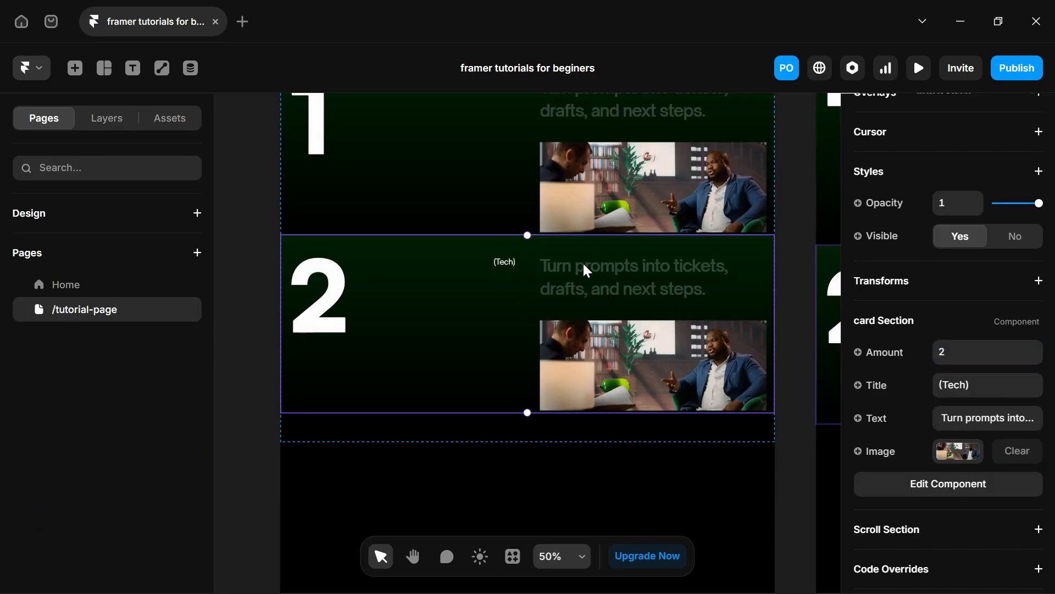
Replace the second card's Text with the copied sentence "Spot patterns, gaps, and ways to improve faster.".
click(1039, 416)
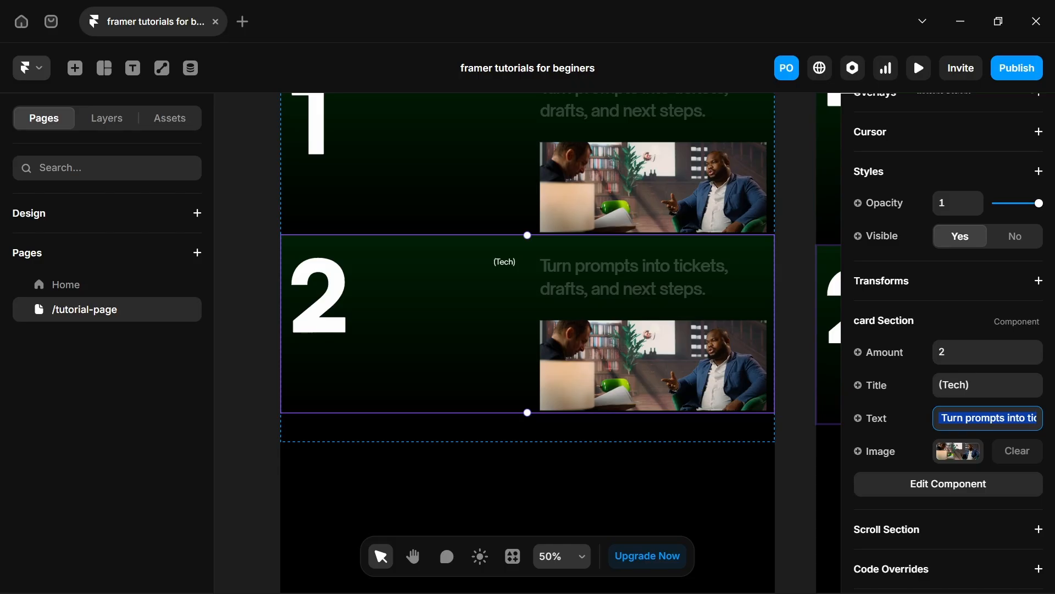
key(ctrl+v)
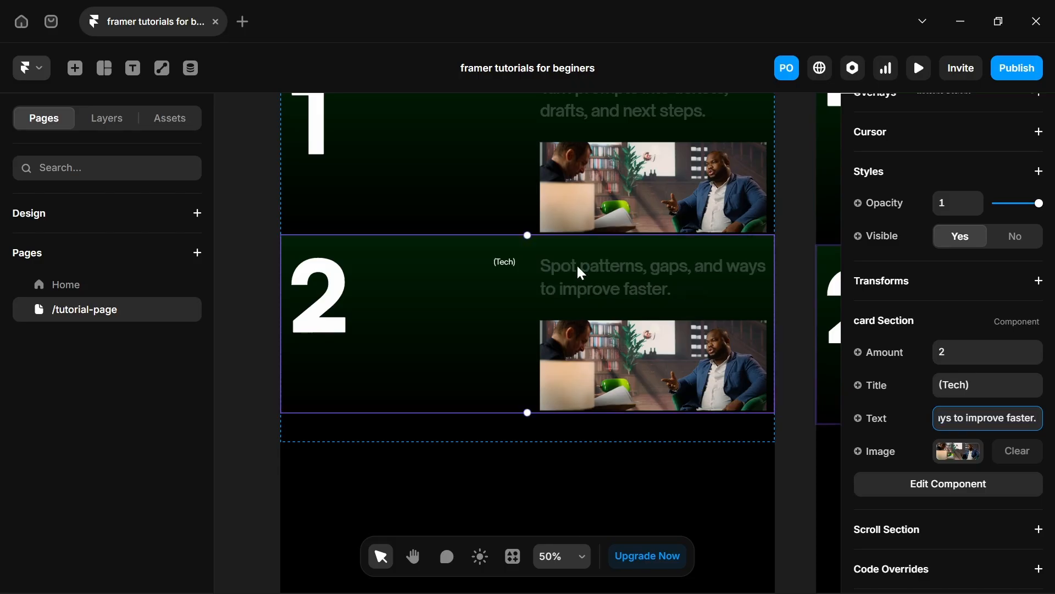
click(548, 398)
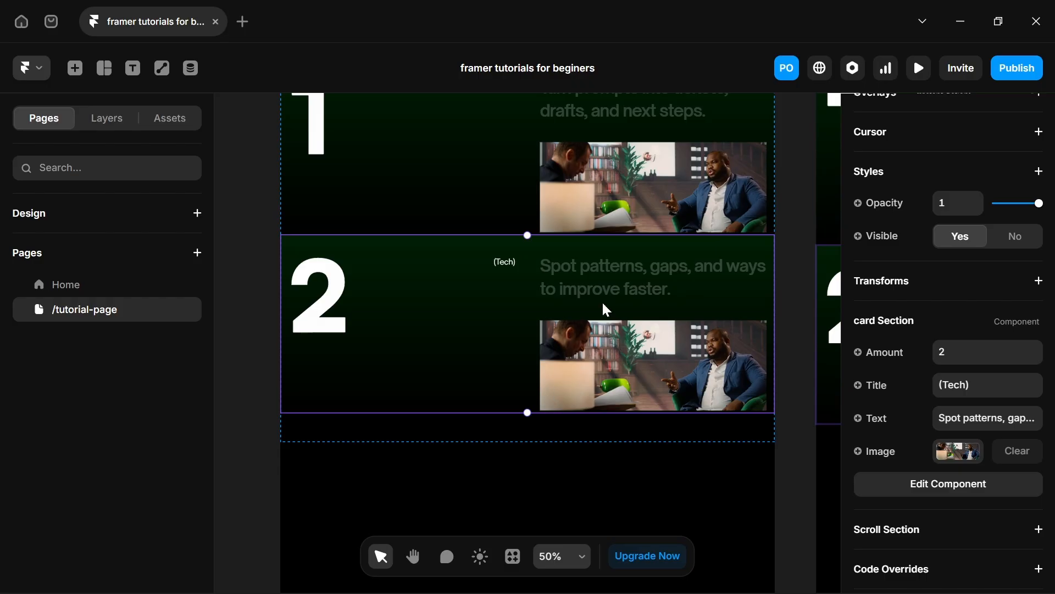
scroll(608, 258, up, 2)
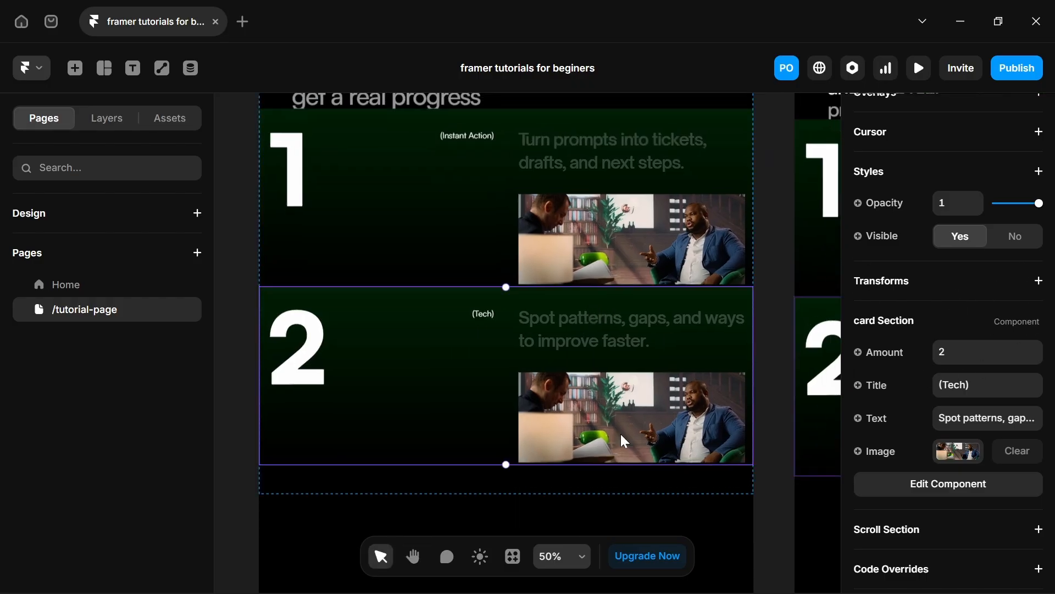
click(956, 455)
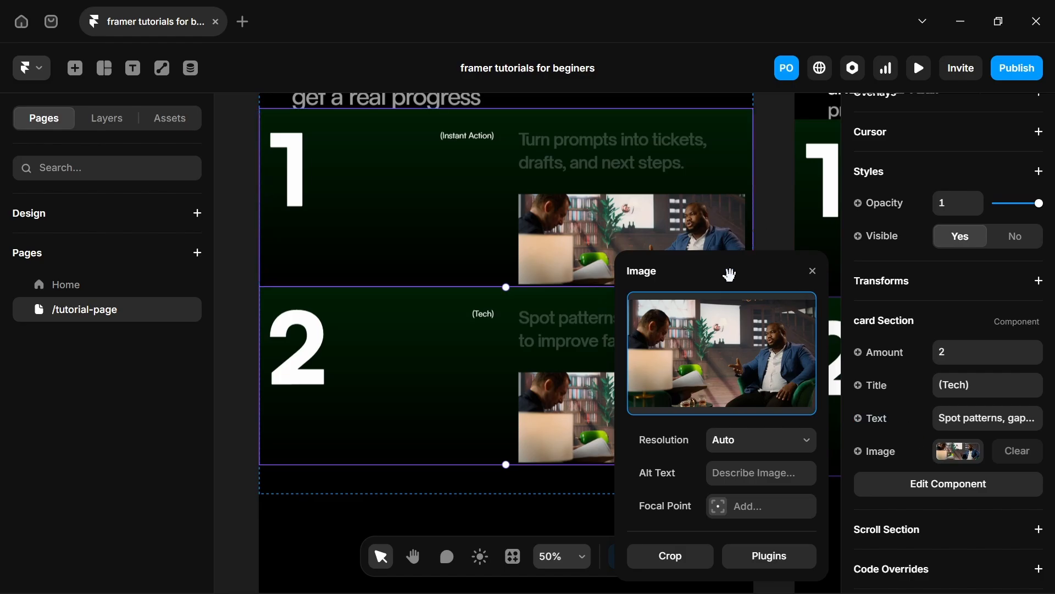
click(736, 359)
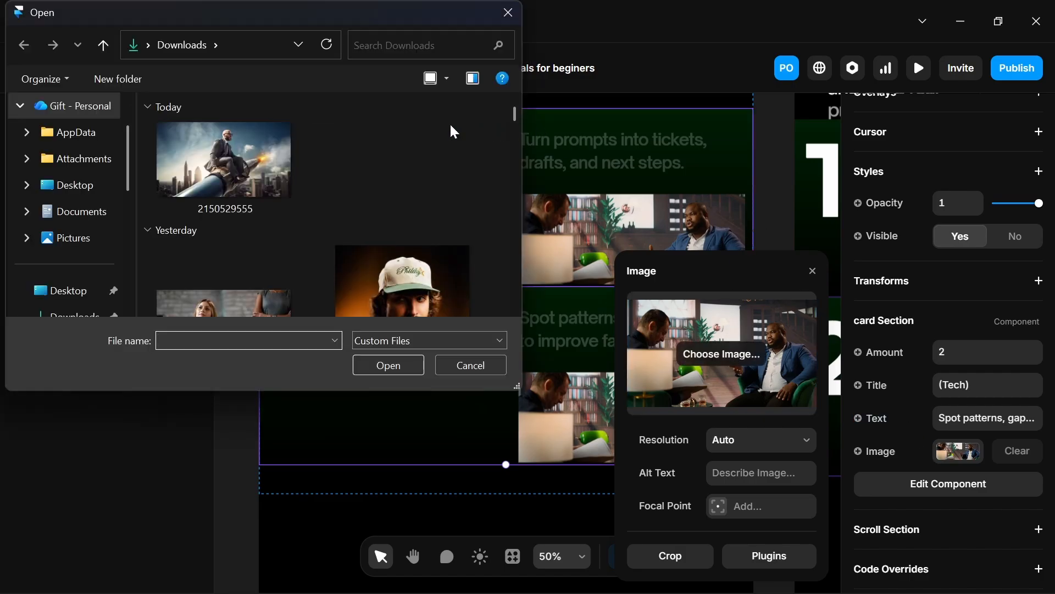
click(284, 177)
click(377, 368)
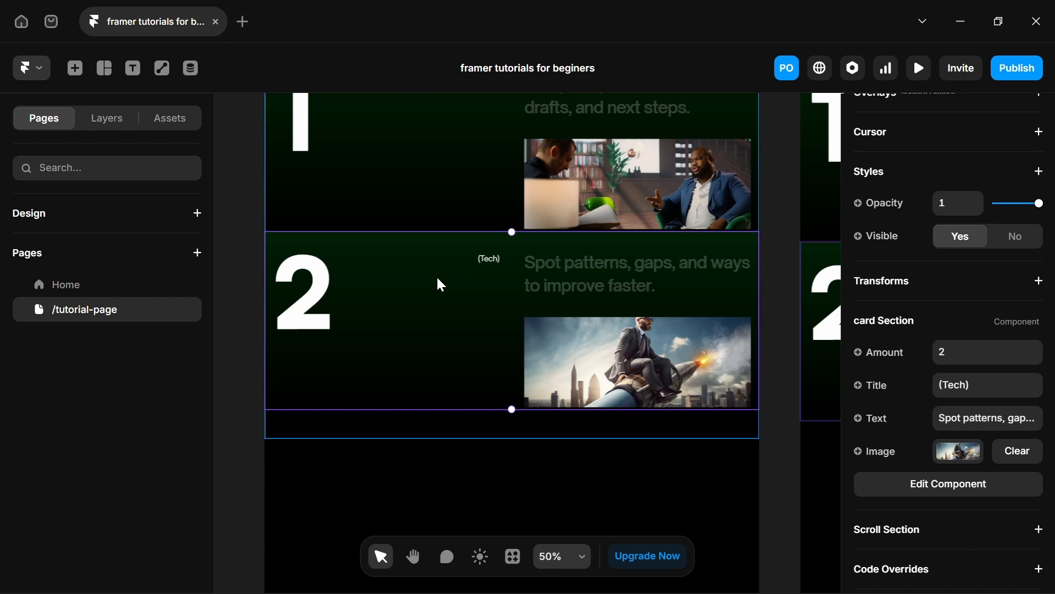
Duplicate the second card and set the height of the Stack holding the heading and cards to Fit Content.
key(ctrl+d)
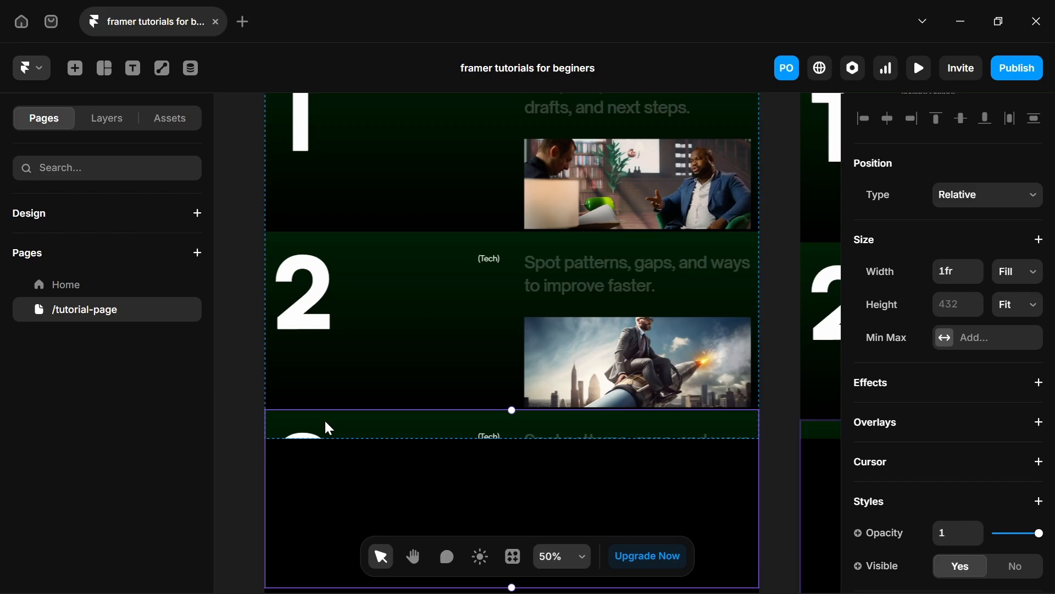
scroll(330, 418, up, 5)
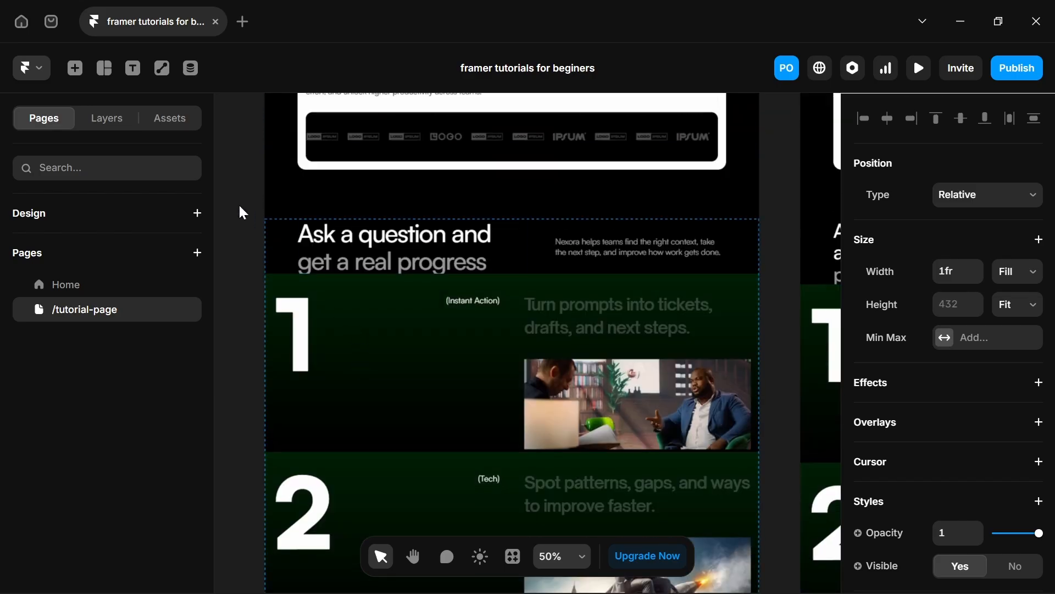
click(285, 244)
click(104, 124)
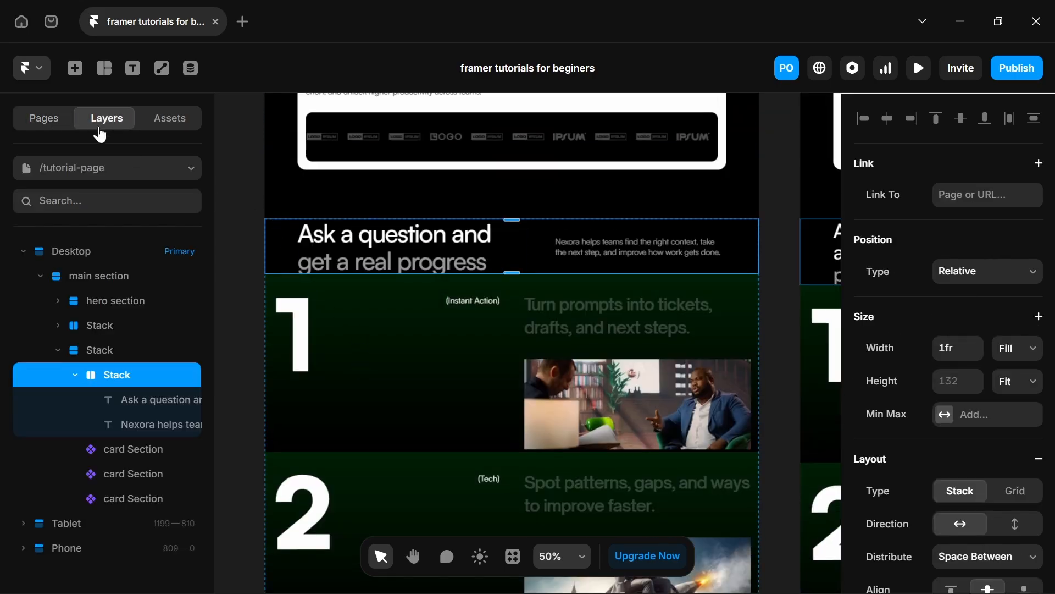
click(105, 351)
scroll(385, 385, down, 4)
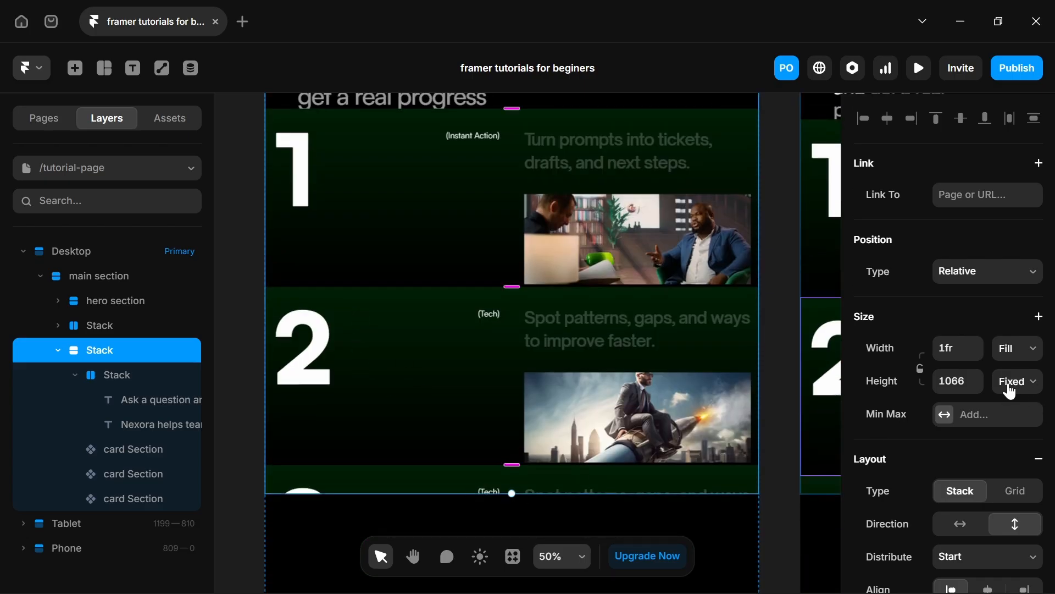
click(1012, 391)
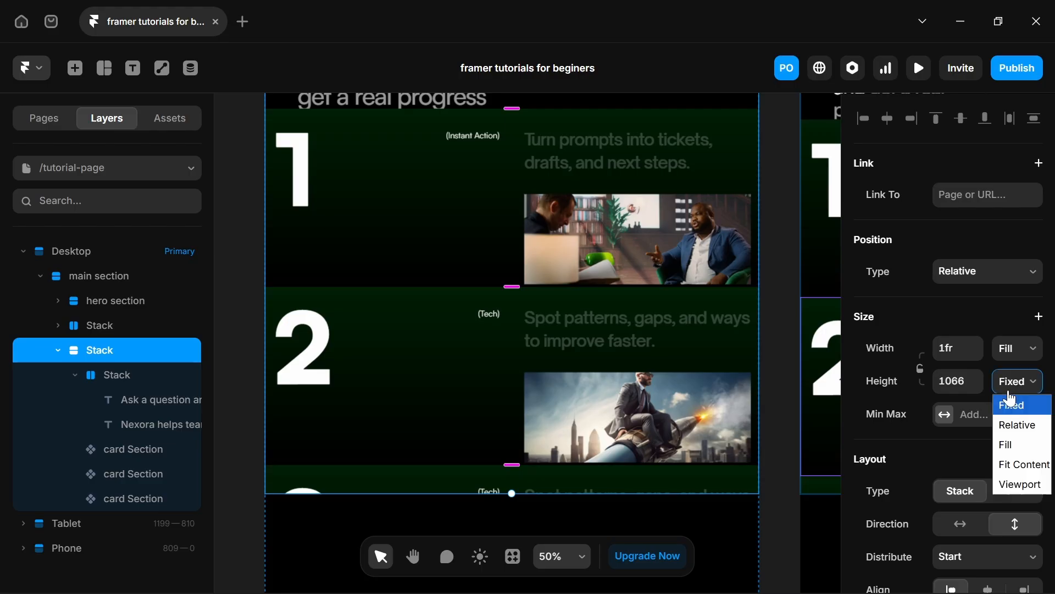
click(1025, 465)
scroll(549, 338, down, 3)
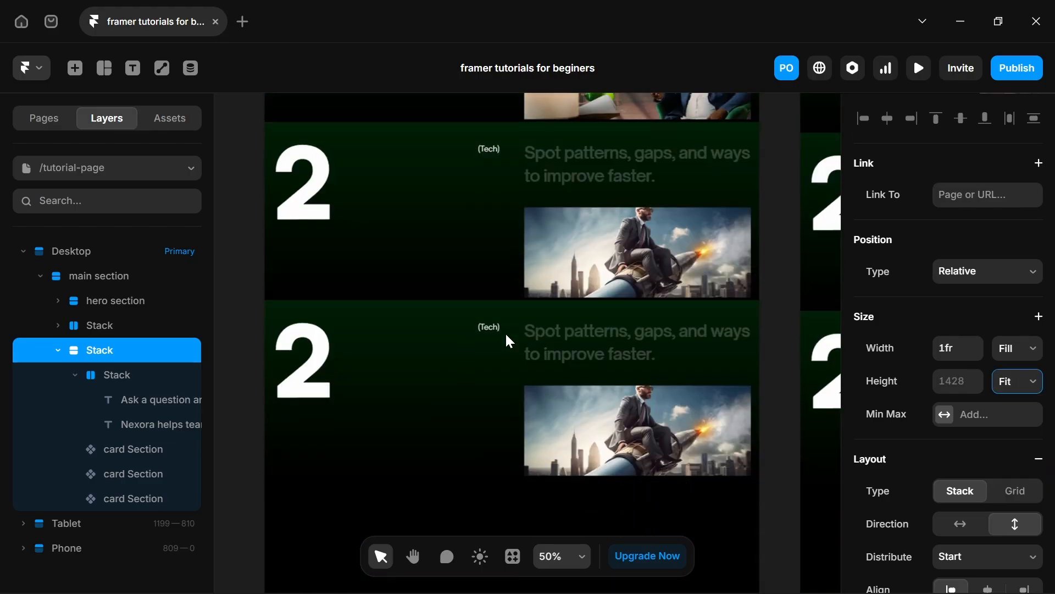
Set the third card's Amount to 3 and its Title to (Innovation).
click(133, 500)
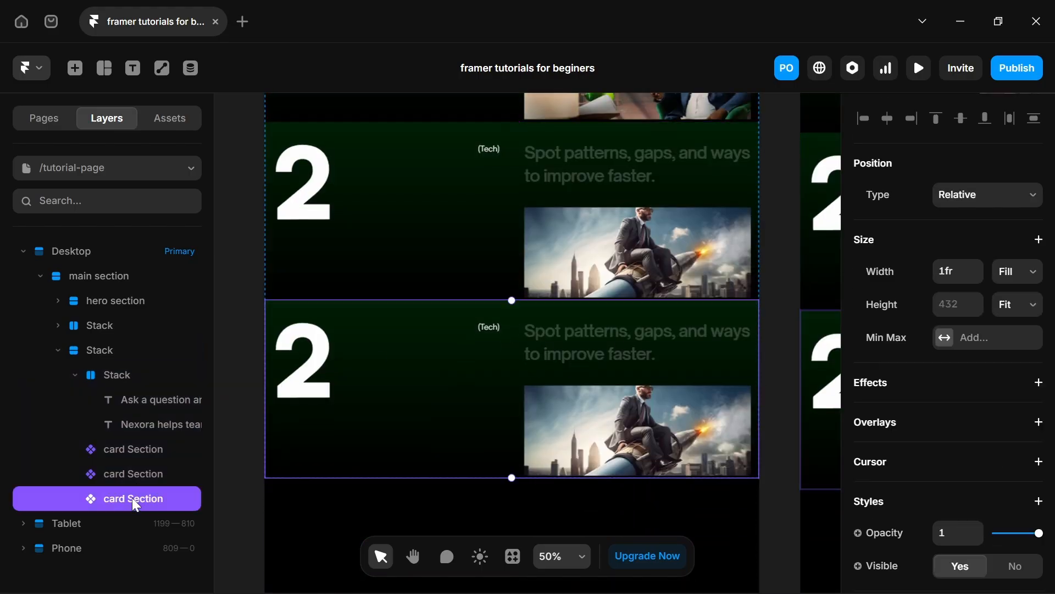
scroll(964, 405, down, 6)
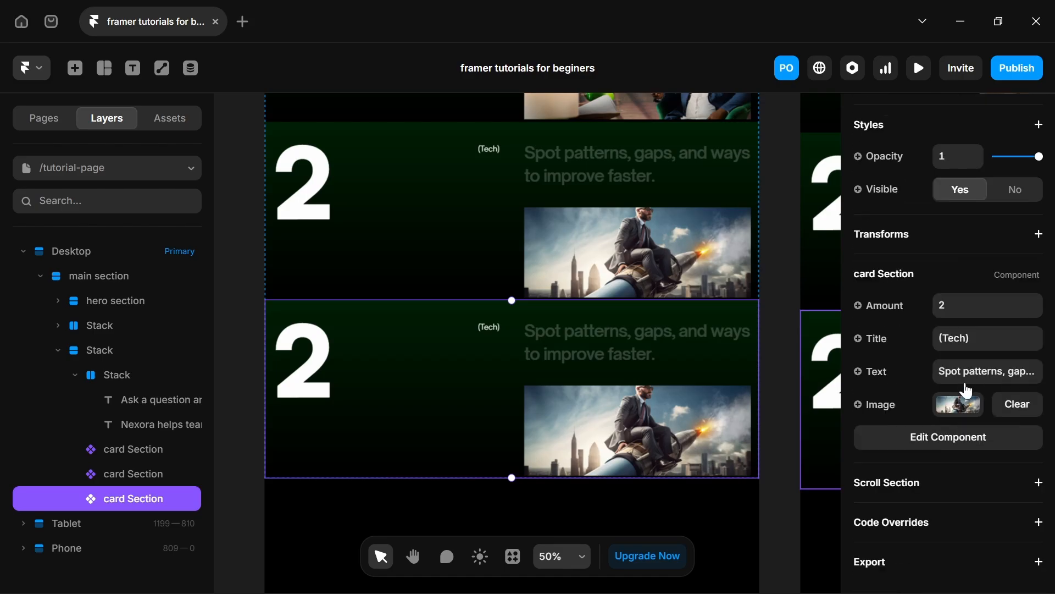
right_click(967, 321)
click(955, 304)
text(3)
key(Tab)
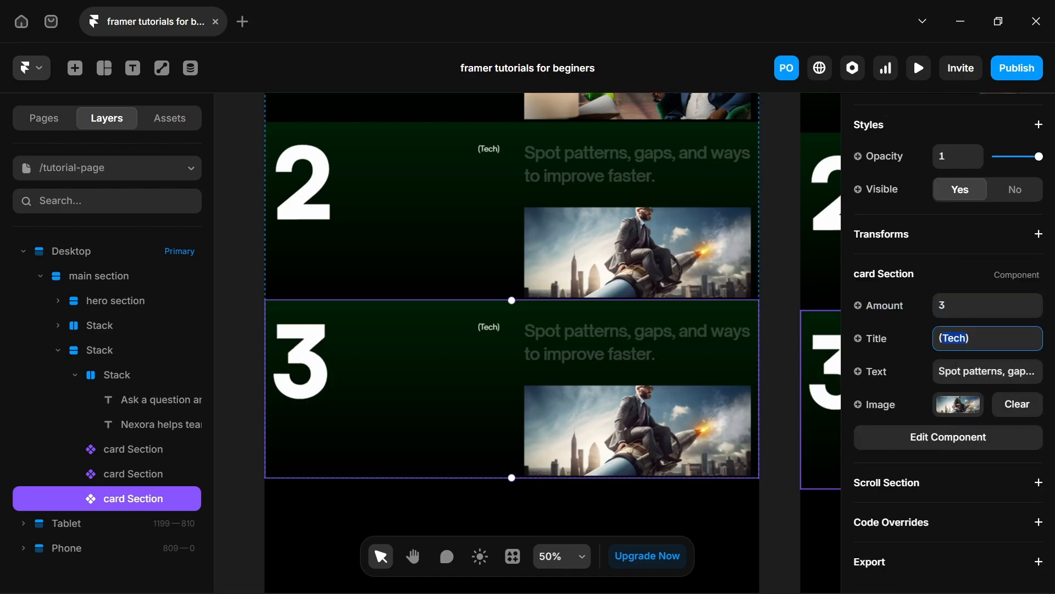
text(Innovation)
key(Return)
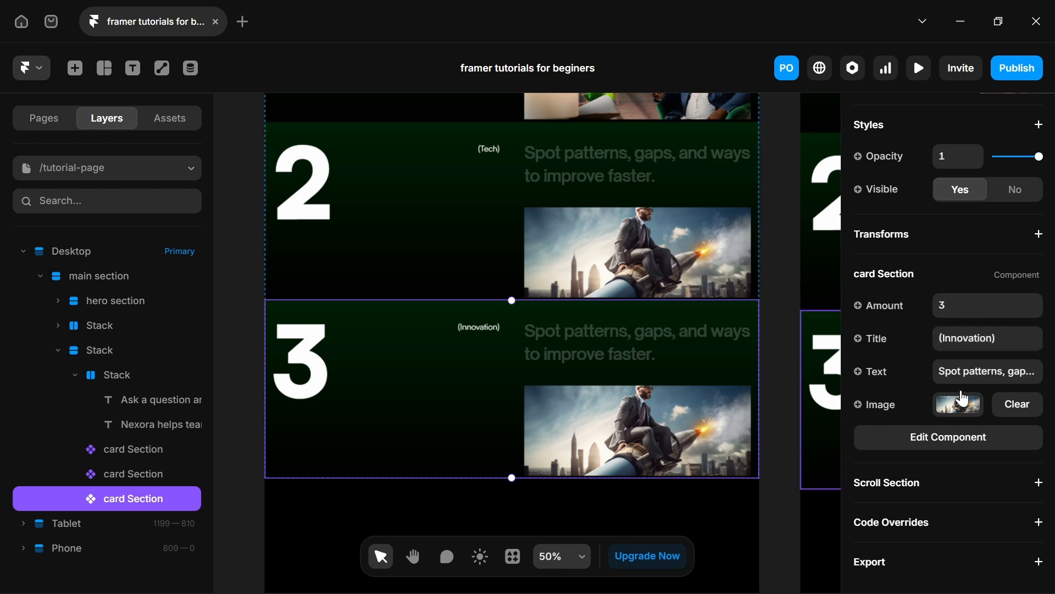
Replace the third card's image with the picture of colourful gradient thumbnails.
click(981, 405)
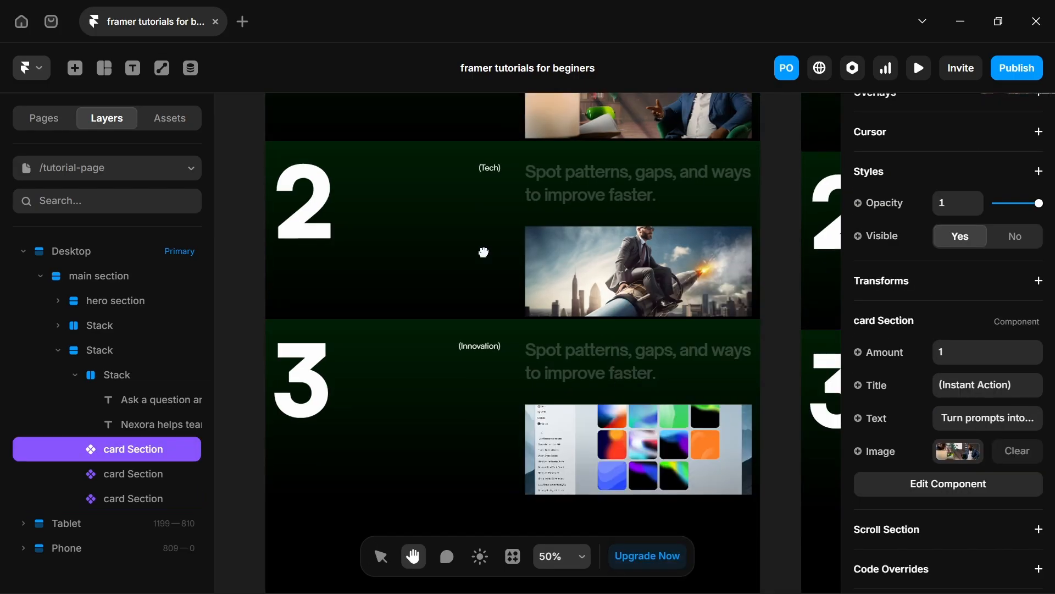
drag(483, 253, 482, 454)
key(v)
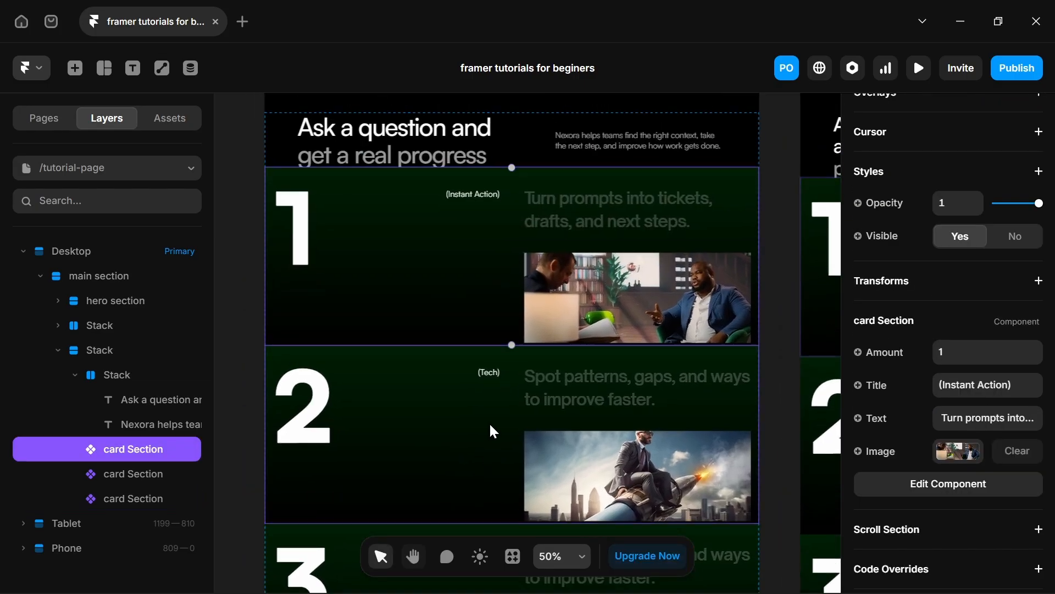
Set the gap of the Stack holding the heading and the three cards to 40.
click(541, 134)
drag(471, 261, 471, 287)
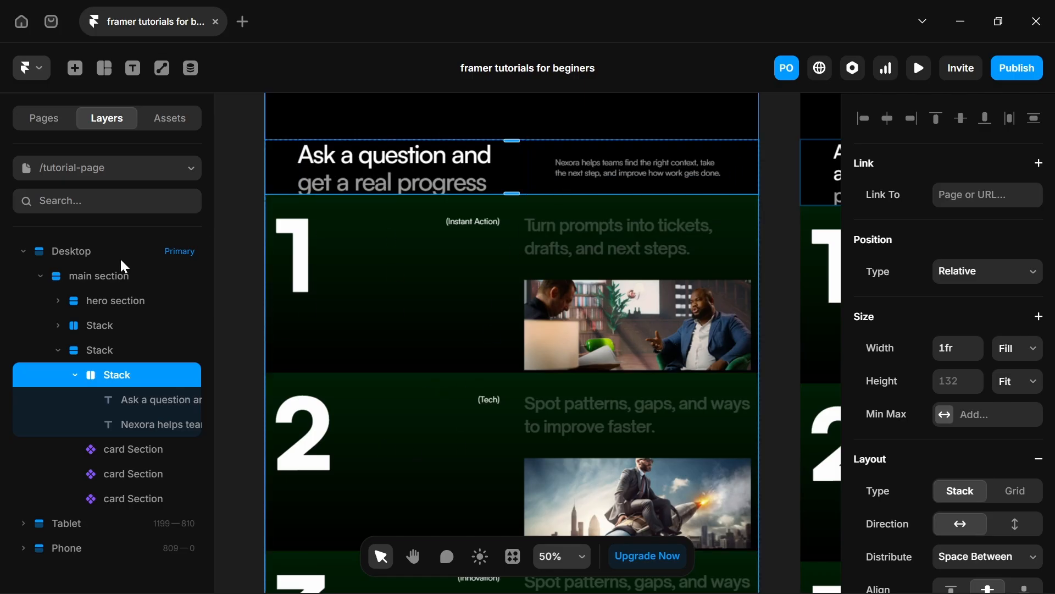
click(97, 359)
scroll(1018, 455, down, 3)
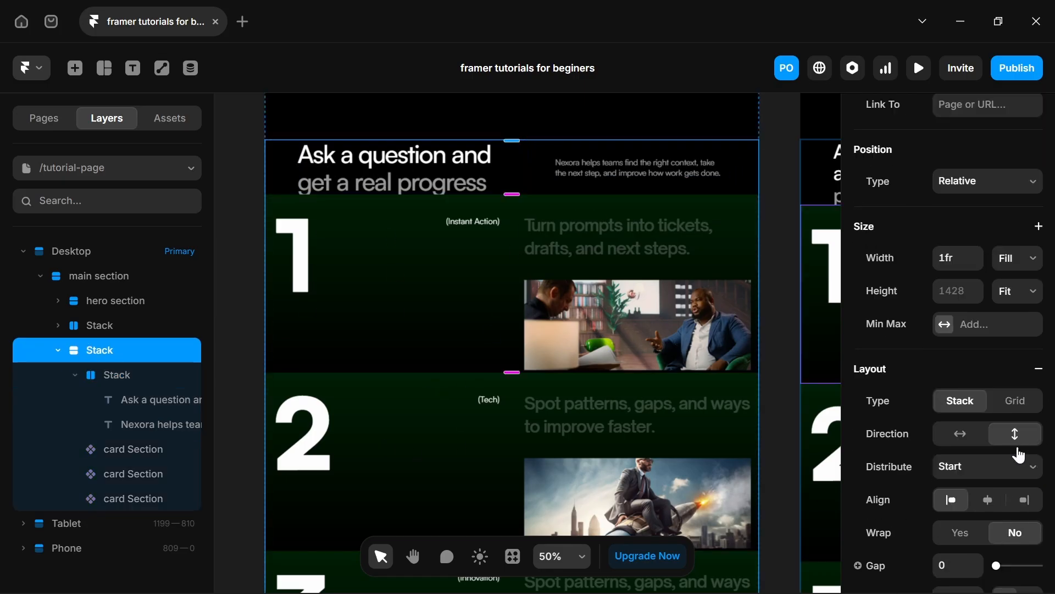
click(950, 490)
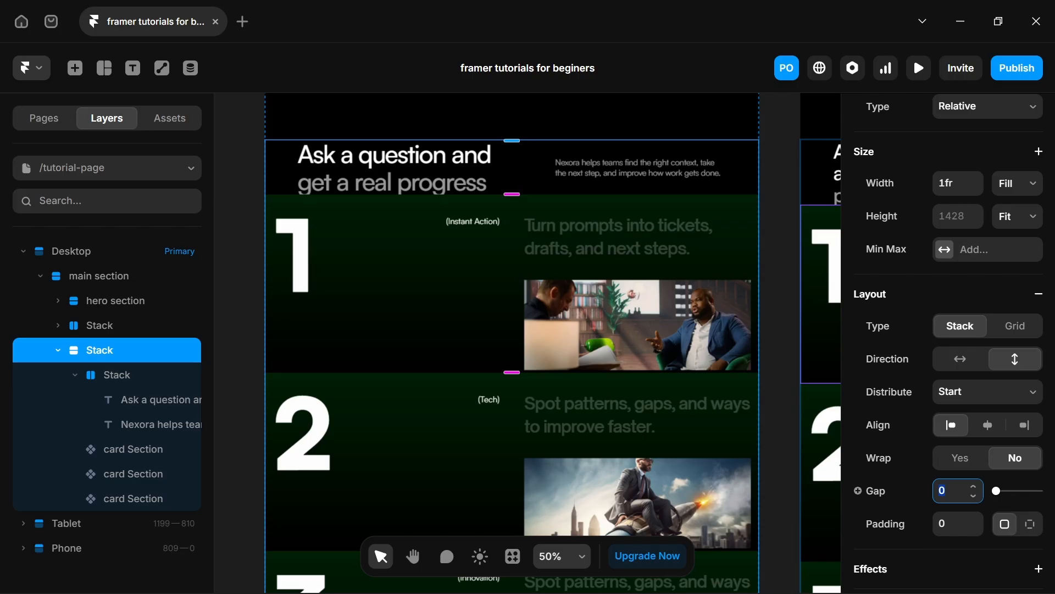
text(20)
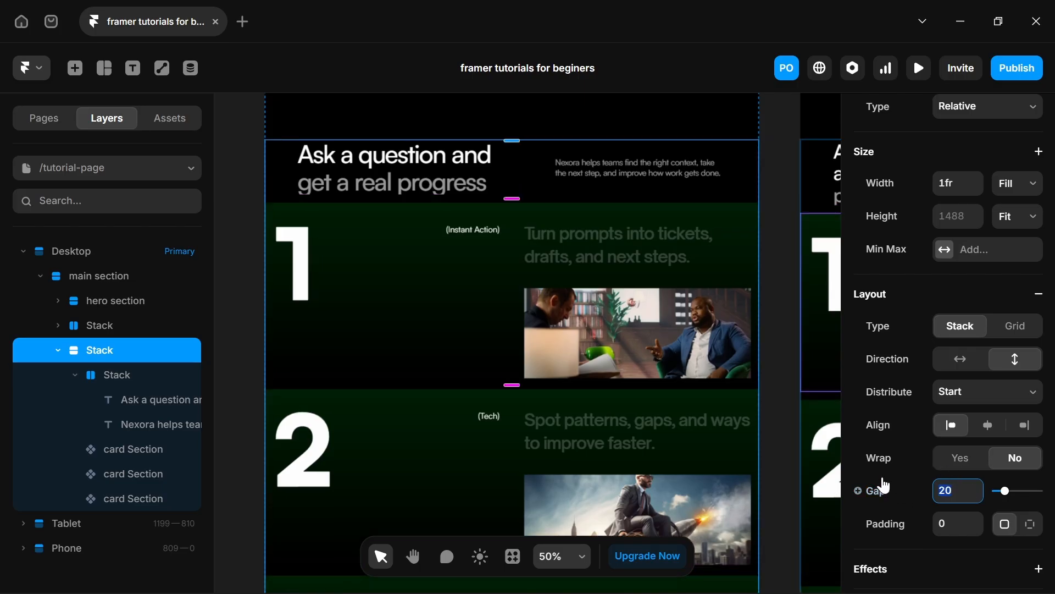
text(40)
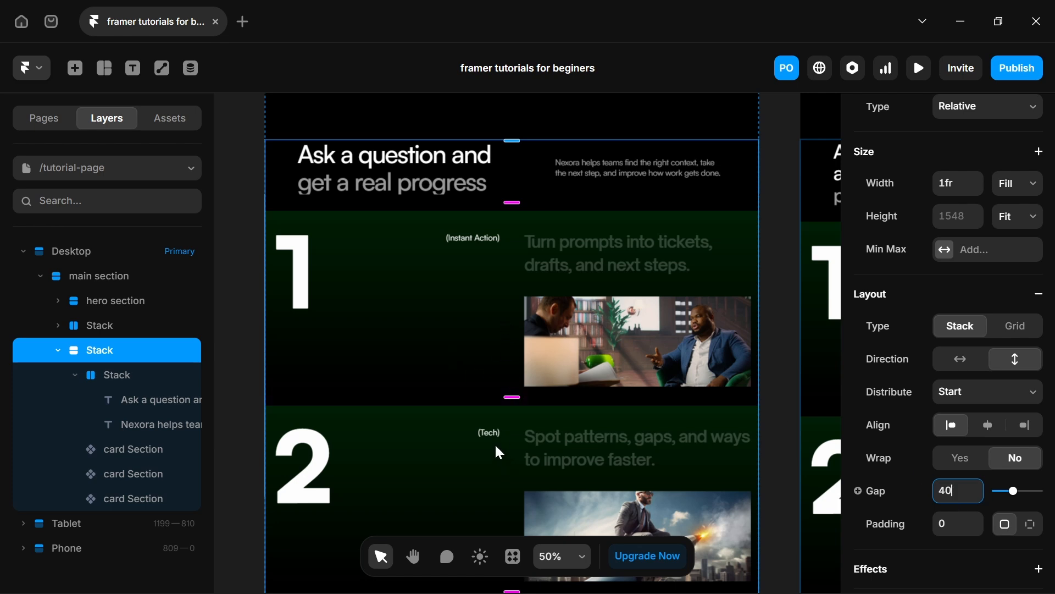
Select all three card Section instances and wrap them together in their own Stack.
click(361, 309)
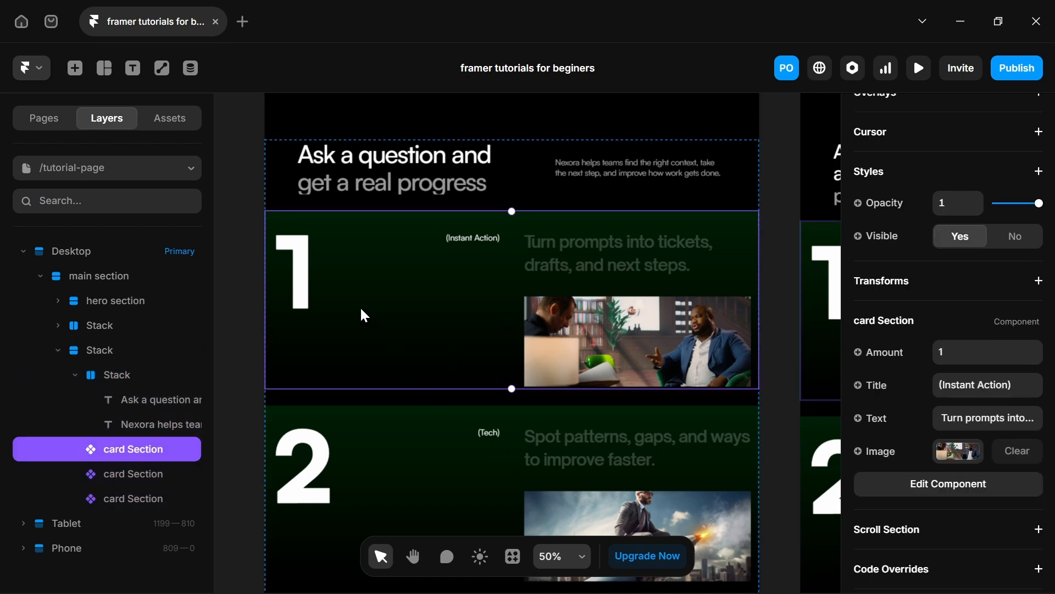
scroll(358, 308, down, 3)
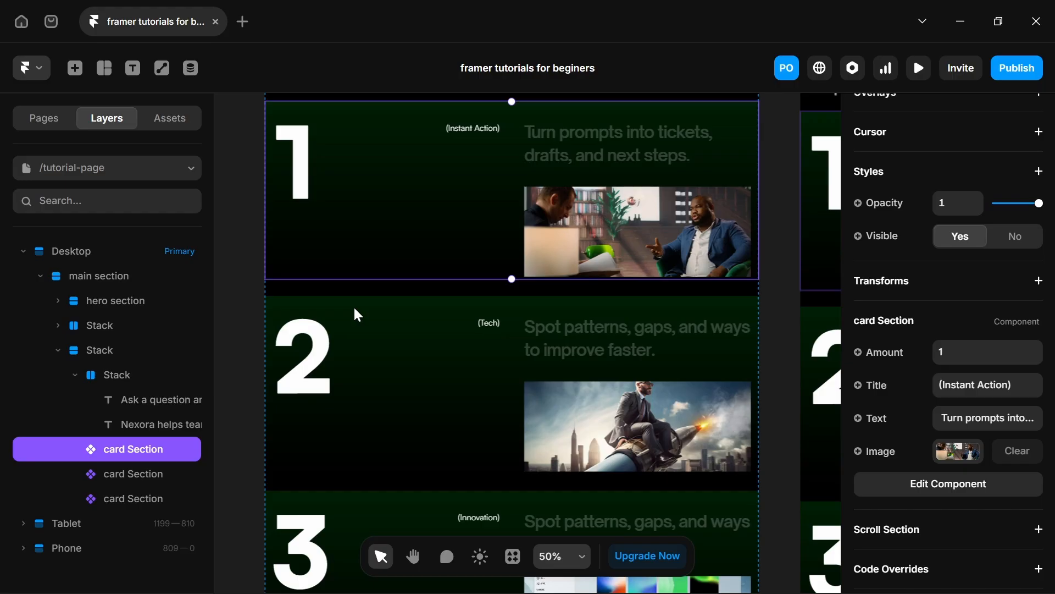
shift+click(354, 356)
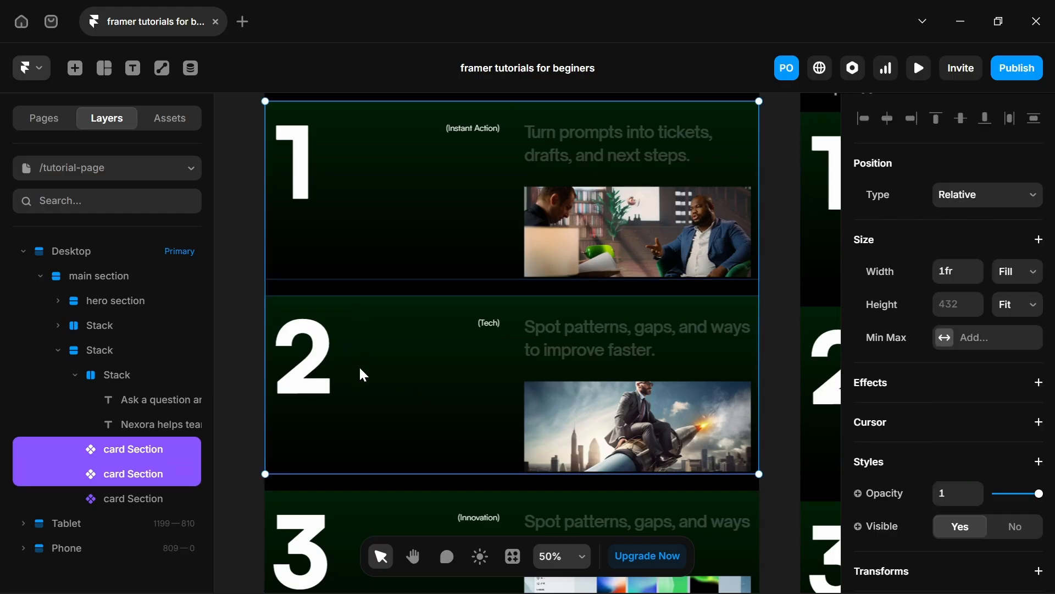
scroll(379, 380, right, 1)
key(space)
drag(378, 383, 513, 59)
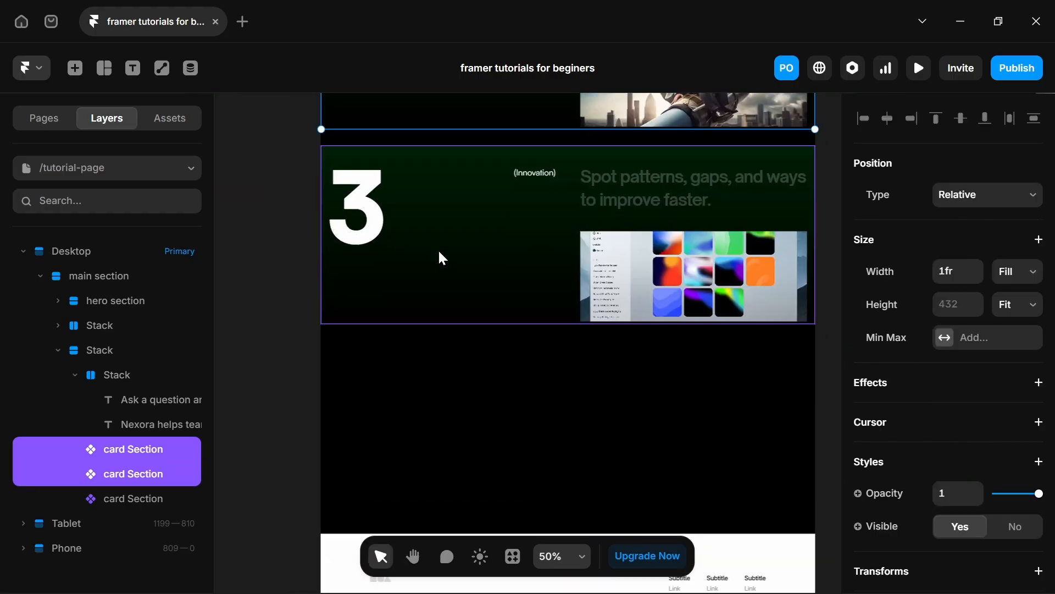
shift+click(431, 247)
scroll(479, 382, up, 5)
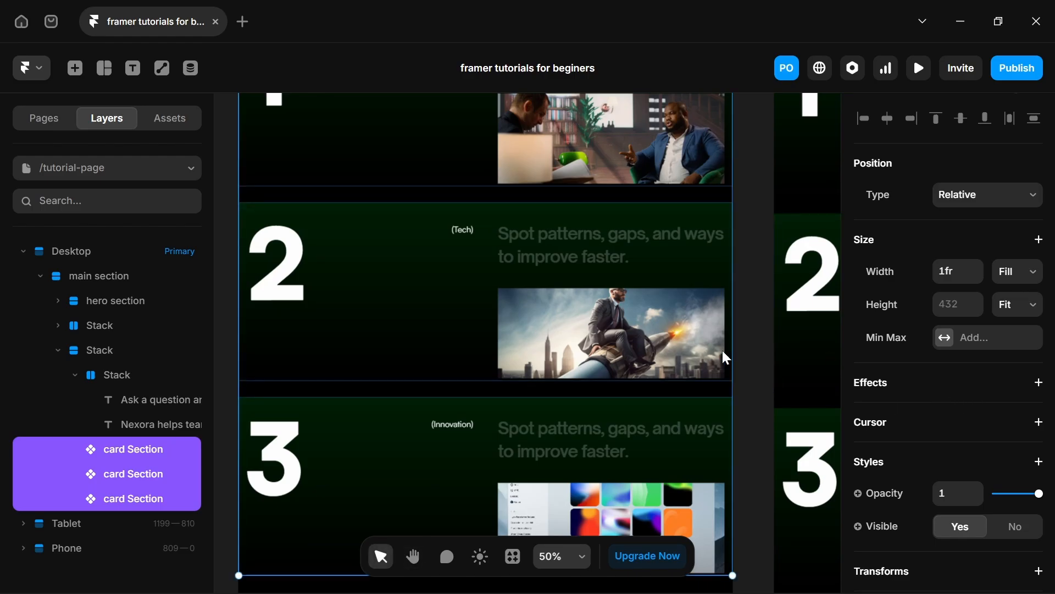
key(ctrl+Return)
scroll(721, 348, up, 3)
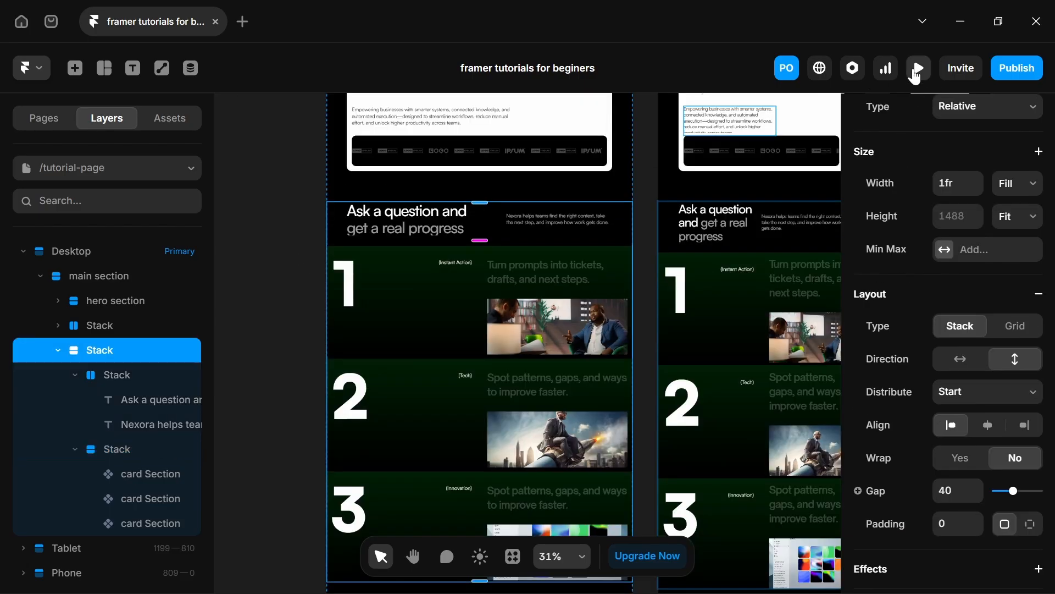
Preview the tutorial page and check how the three numbered cards scroll.
click(918, 68)
scroll(450, 357, down, 15)
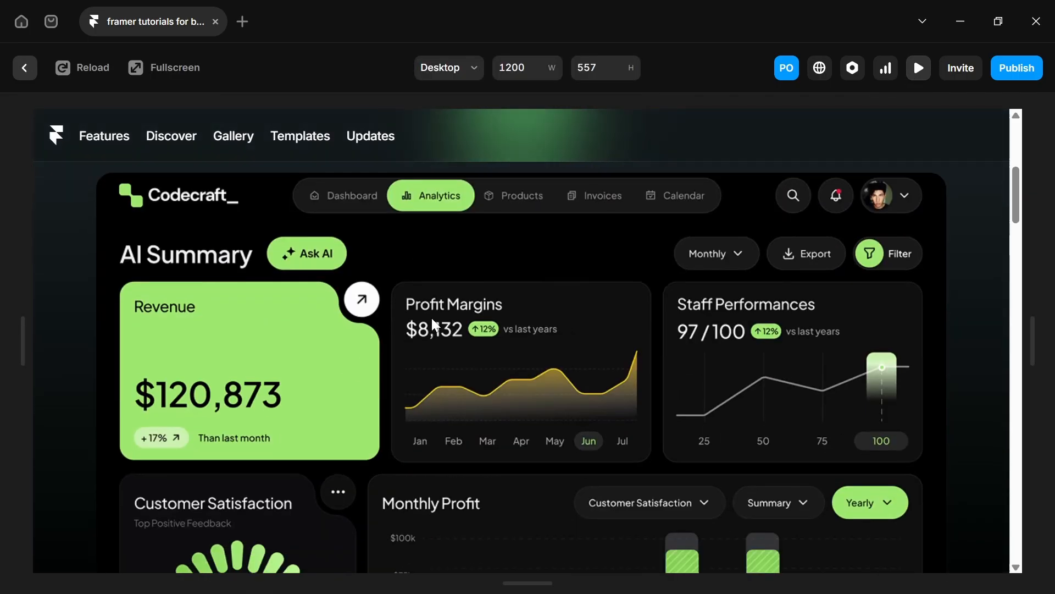
scroll(449, 355, down, 12)
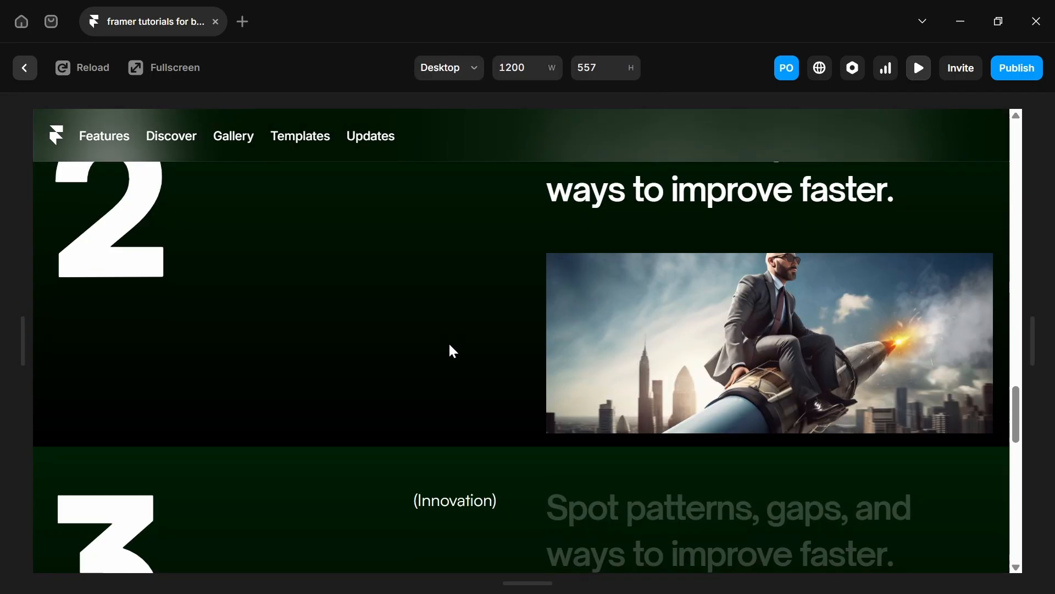
scroll(450, 349, up, 10)
scroll(470, 509, down, 10)
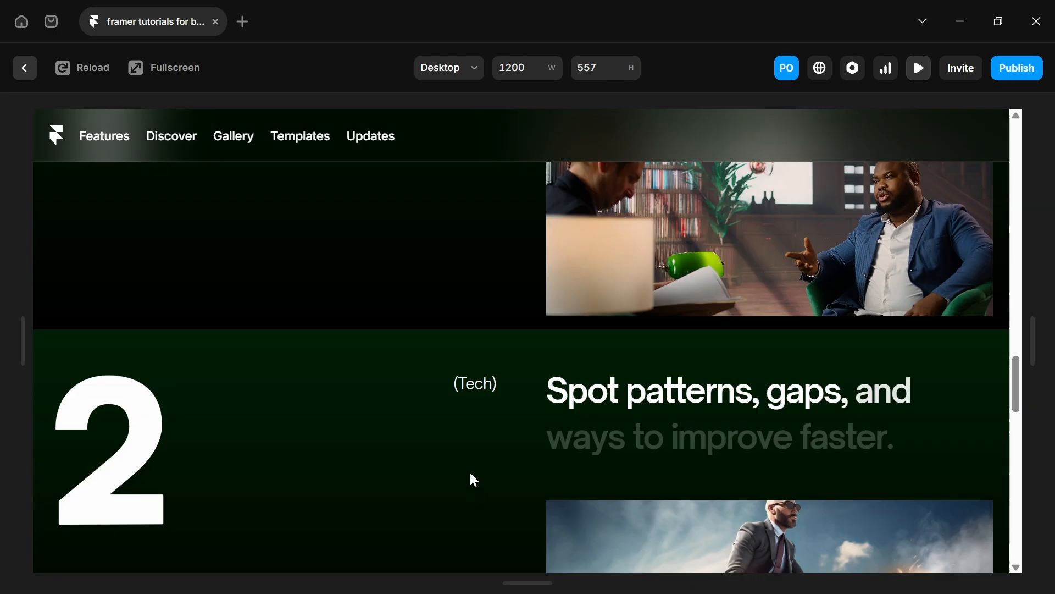
scroll(454, 459, down, 2)
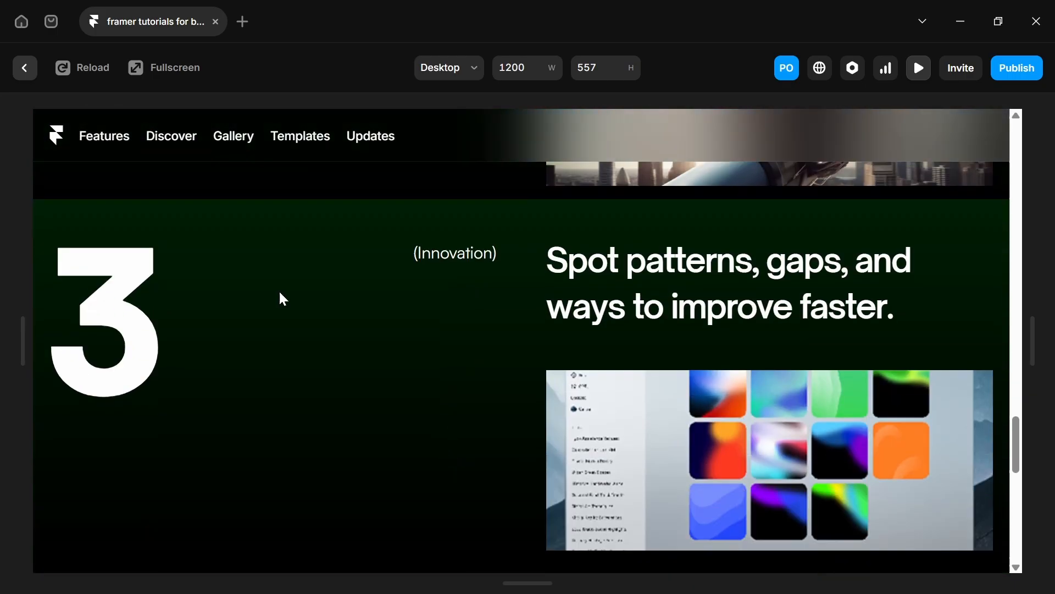
click(24, 68)
Set the position type of the first card Section (Instant Action) to Sticky.
click(483, 275)
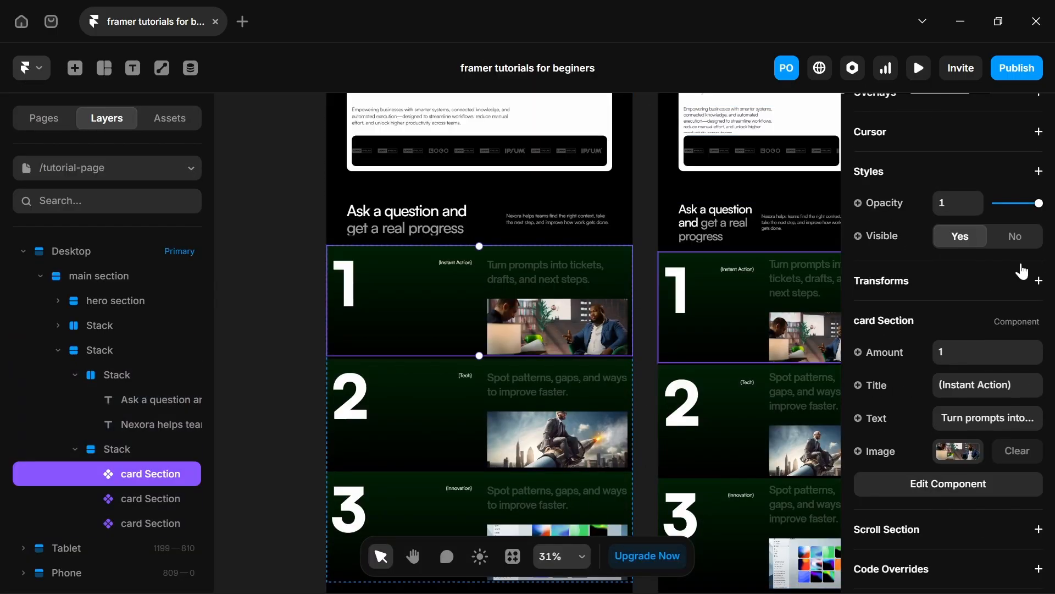
scroll(1002, 248, up, 5)
click(1003, 199)
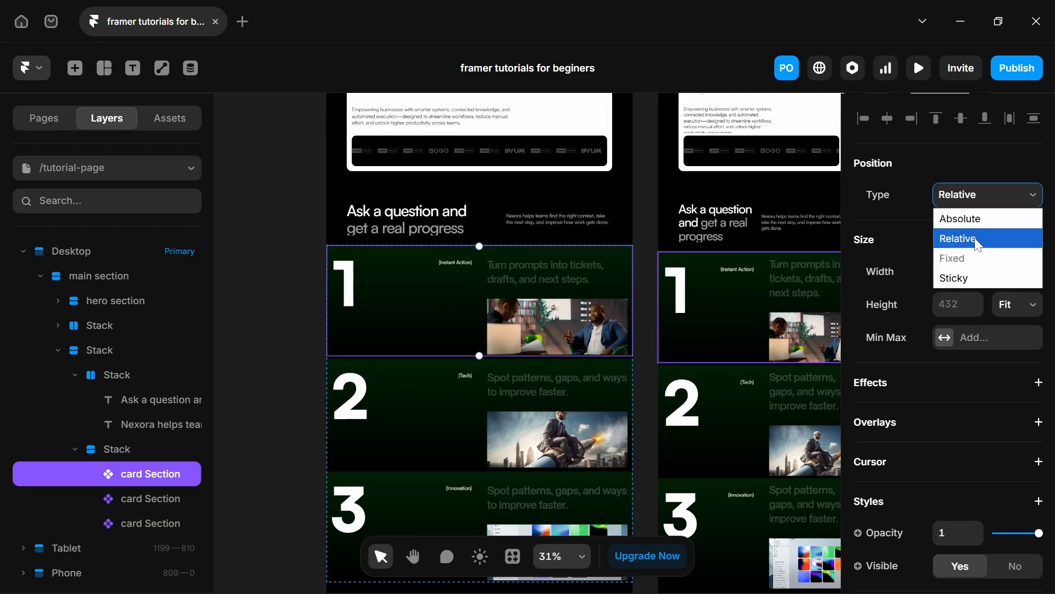
key(Escape)
Set the position type of the second card Section (Tech) to Sticky.
click(523, 422)
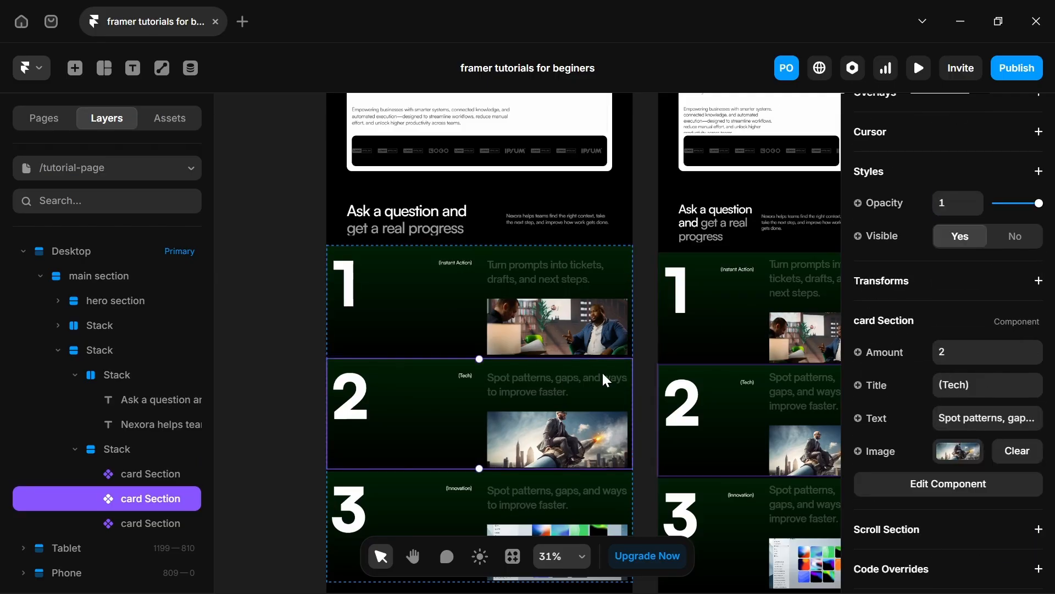
scroll(987, 173, up, 5)
click(963, 205)
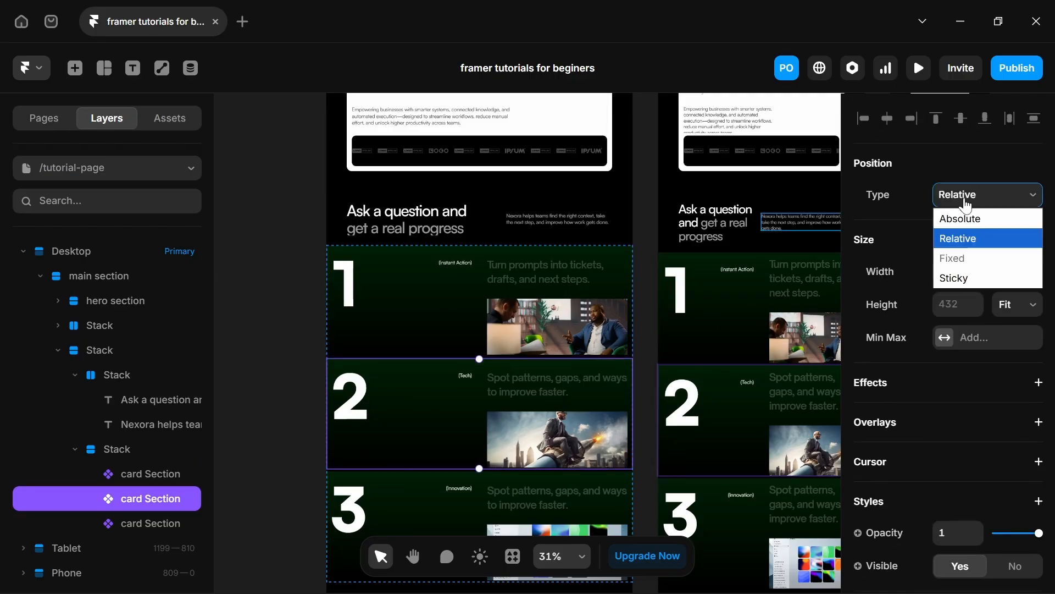
key(Escape)
Set the position type of the third card Section (Innovation) to Sticky.
scroll(443, 423, down, 3)
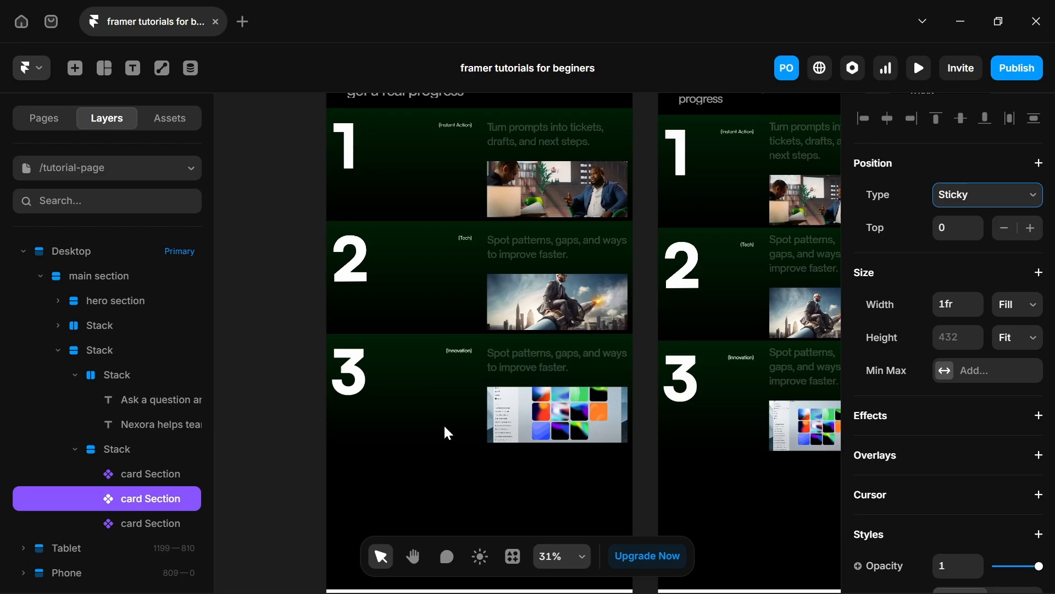
click(446, 361)
scroll(971, 268, up, 4)
scroll(971, 268, up, 3)
click(961, 199)
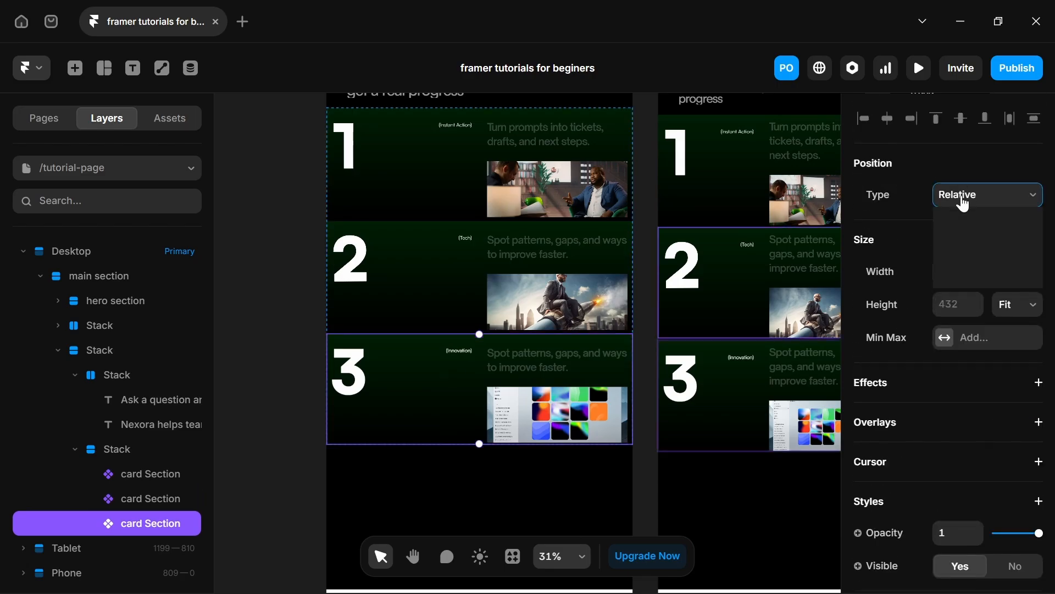
key(Escape)
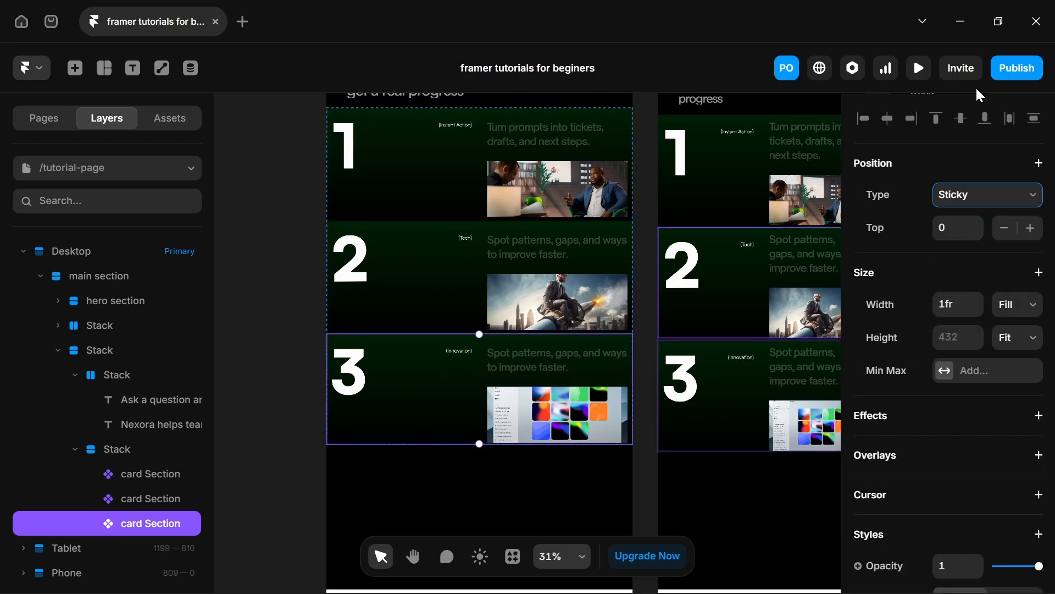
Preview the page to check how the sticky cards stack beneath the navigation bar, and return to the canvas.
click(919, 68)
scroll(700, 325, down, 5)
scroll(699, 327, down, 7)
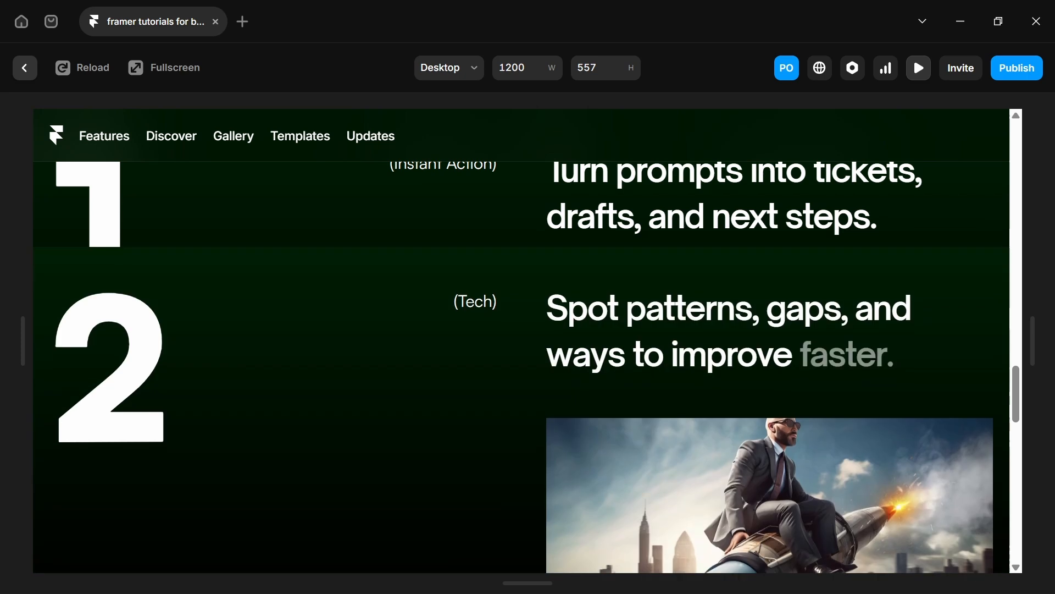
scroll(699, 327, down, 7)
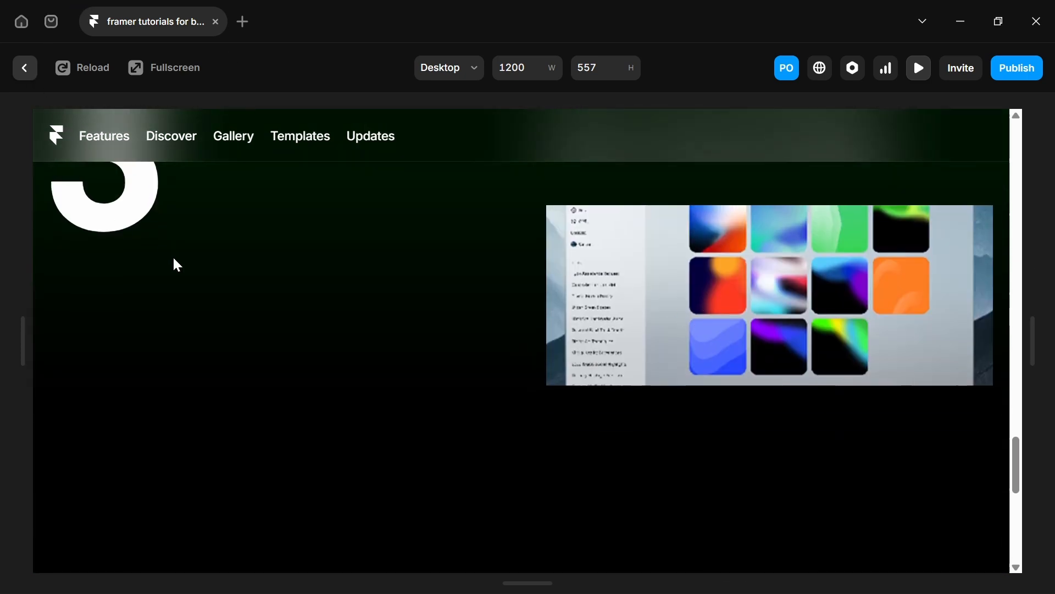
click(28, 72)
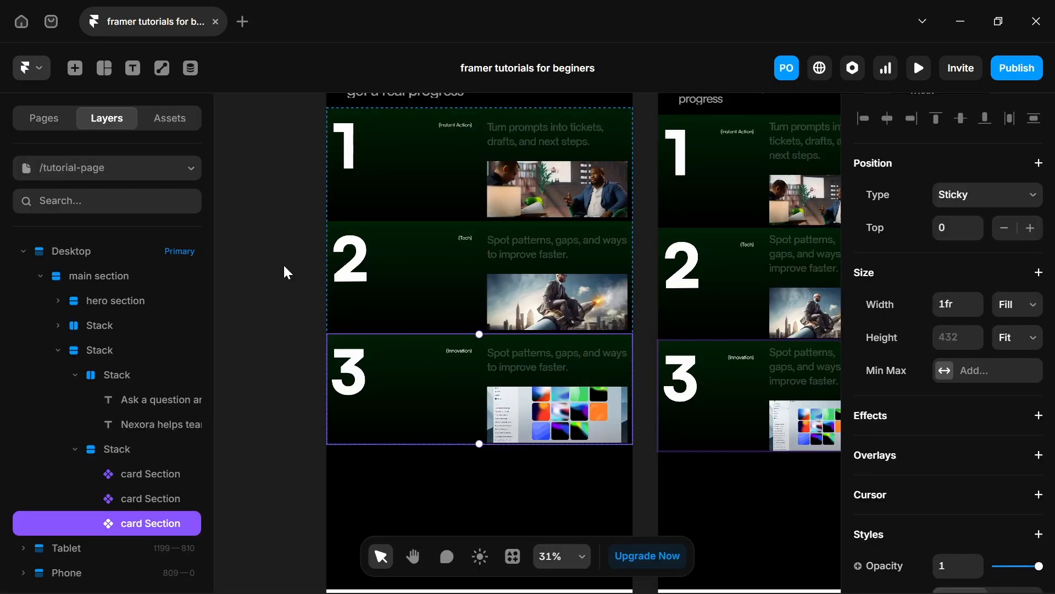
Set the sticky Top offset of the first card (Instant Action) to 60.
scroll(431, 143, up, 2)
click(431, 293)
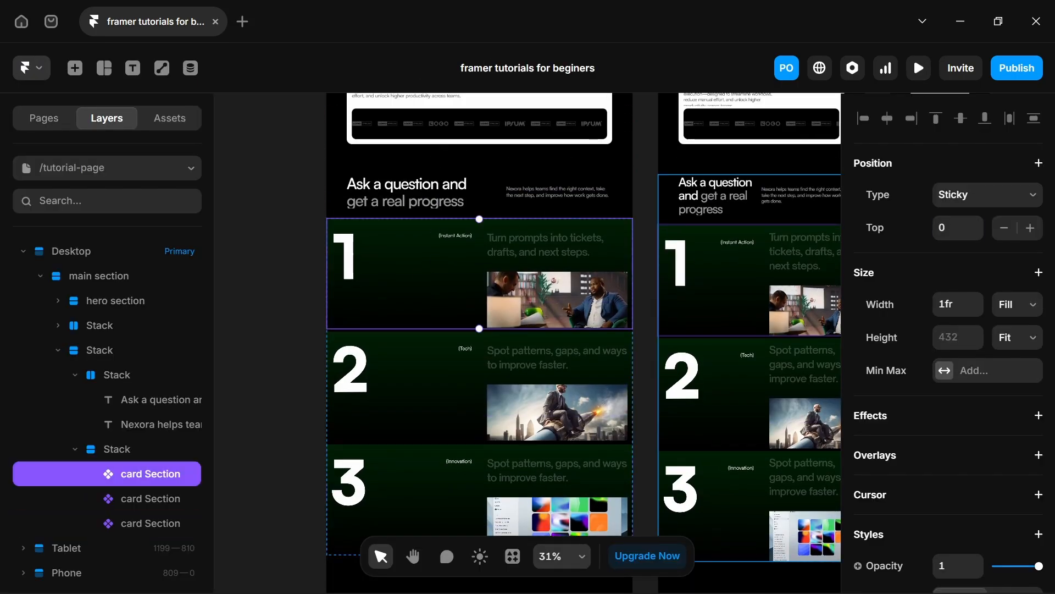
click(958, 228)
text(60)
Set the sticky Top offset of the second card (Tech) to 60.
click(510, 390)
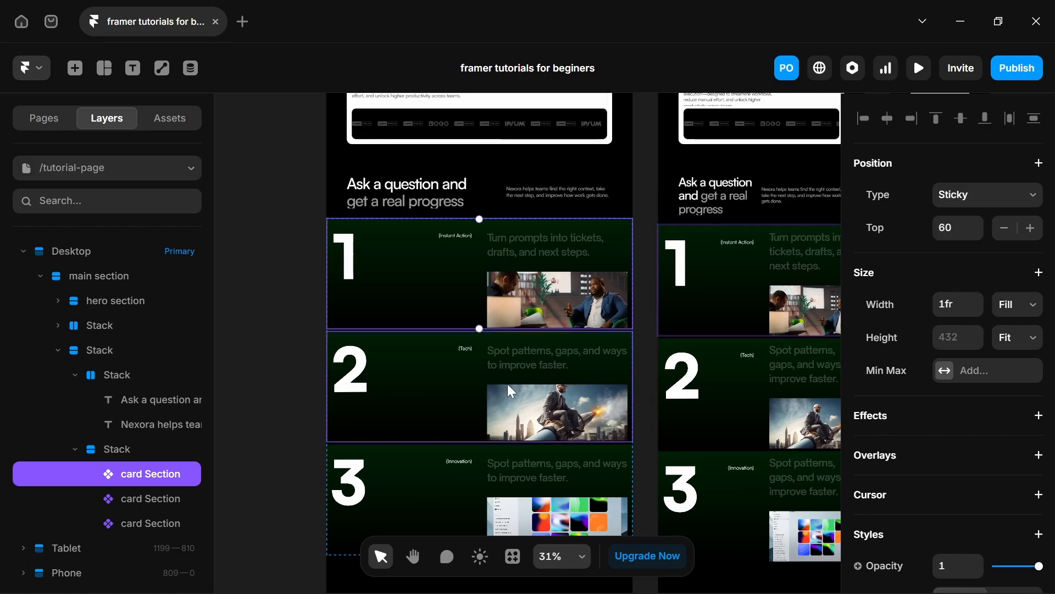
click(934, 231)
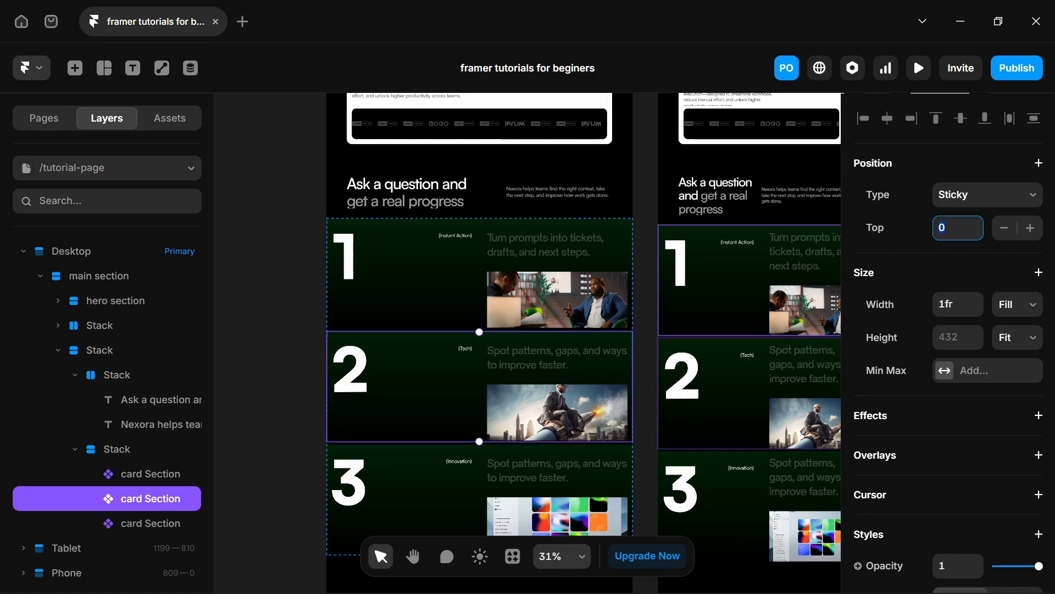
text(60)
key(Return)
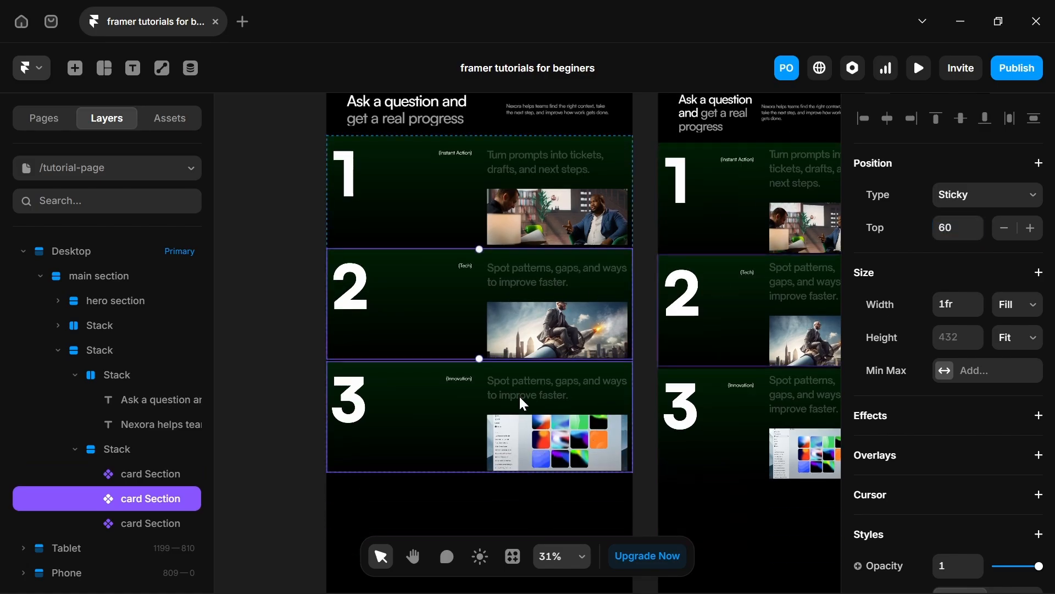
Set the sticky Top offset of the third card (Innovation) to 60.
click(523, 404)
click(941, 228)
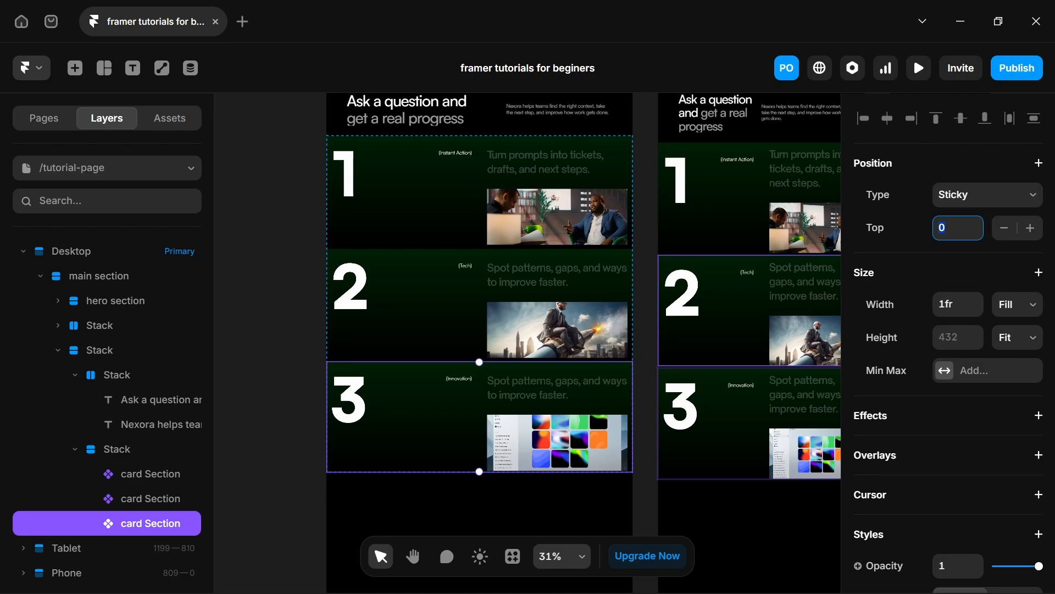
text(60)
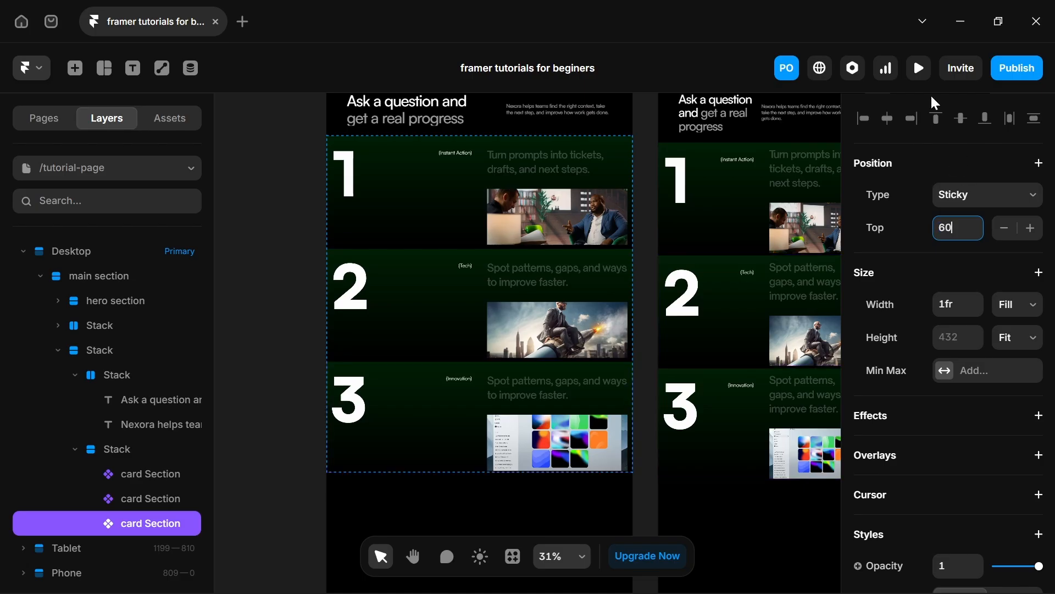
Preview the page and scroll back and forth through cards 1 to 3 to examine their stacking with the top offset.
click(918, 68)
scroll(237, 311, down, 6)
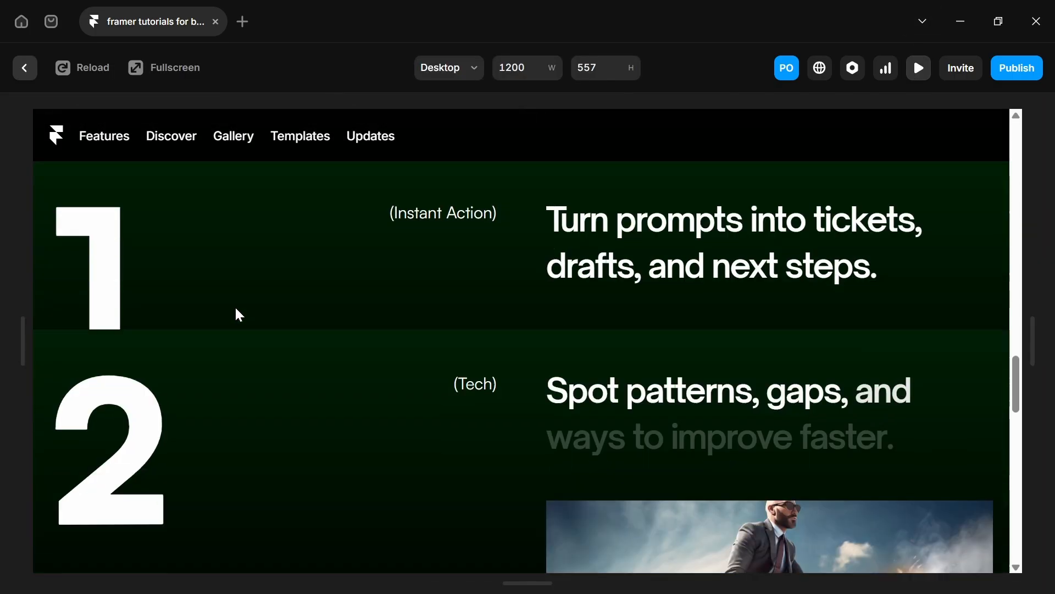
scroll(236, 309, down, 5)
scroll(236, 305, up, 3)
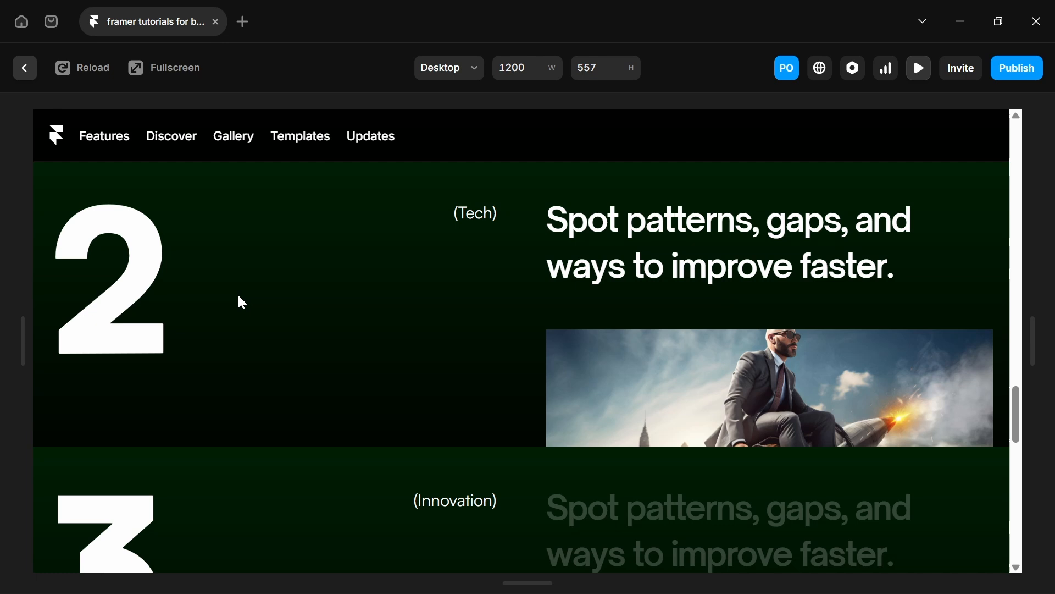
scroll(242, 288, up, 5)
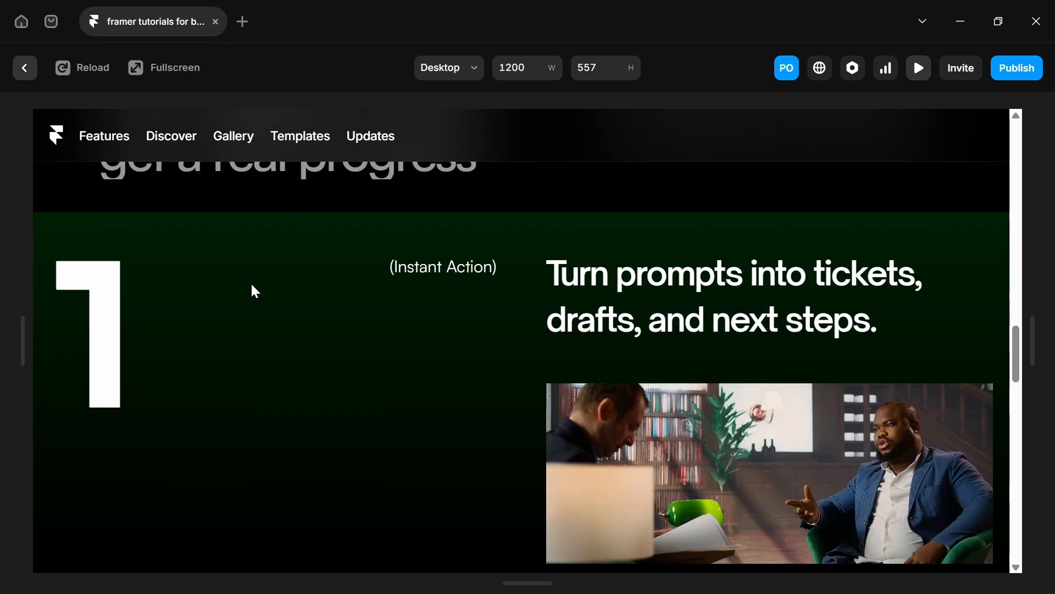
scroll(251, 282, down, 2)
scroll(256, 292, down, 2)
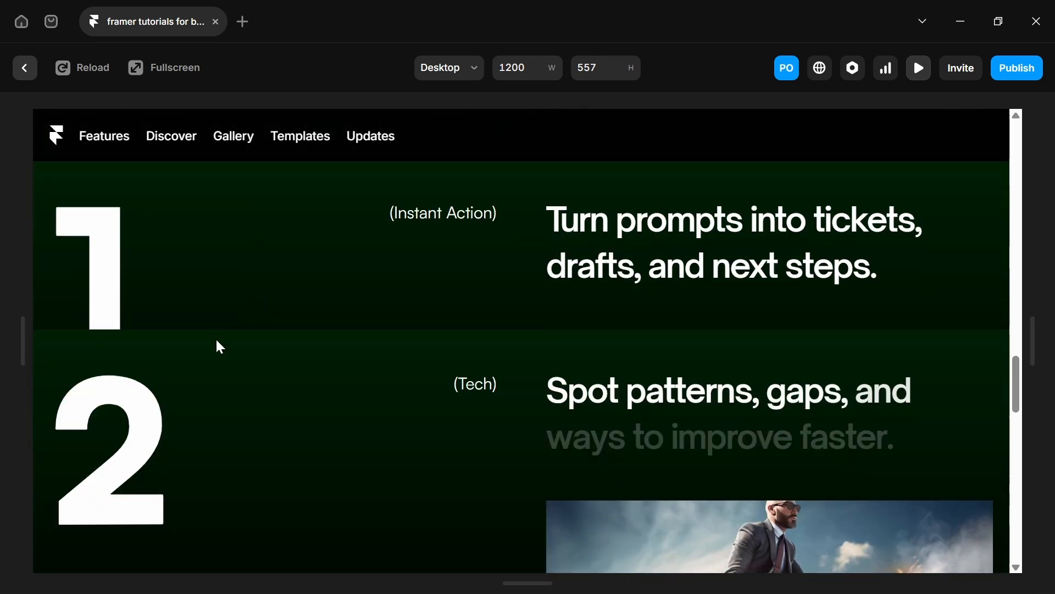
scroll(191, 434, up, 3)
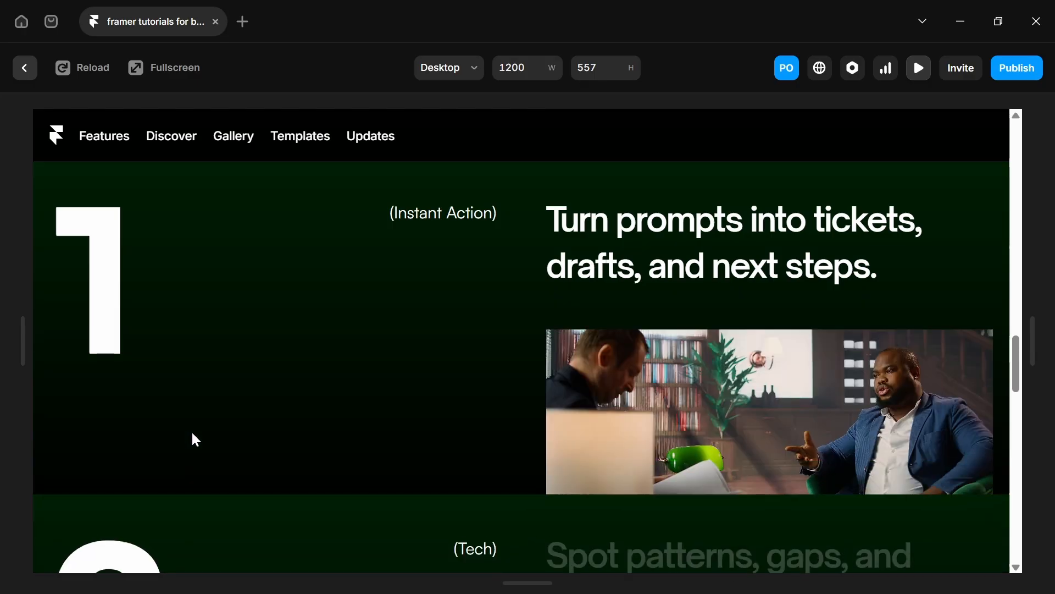
scroll(197, 480, down, 1)
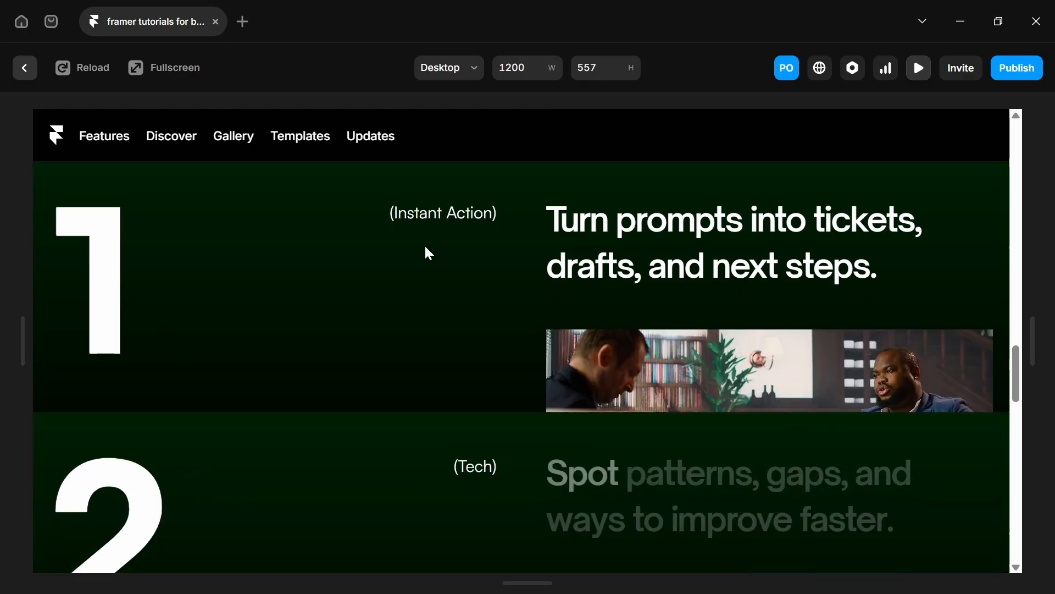
scroll(323, 393, down, 3)
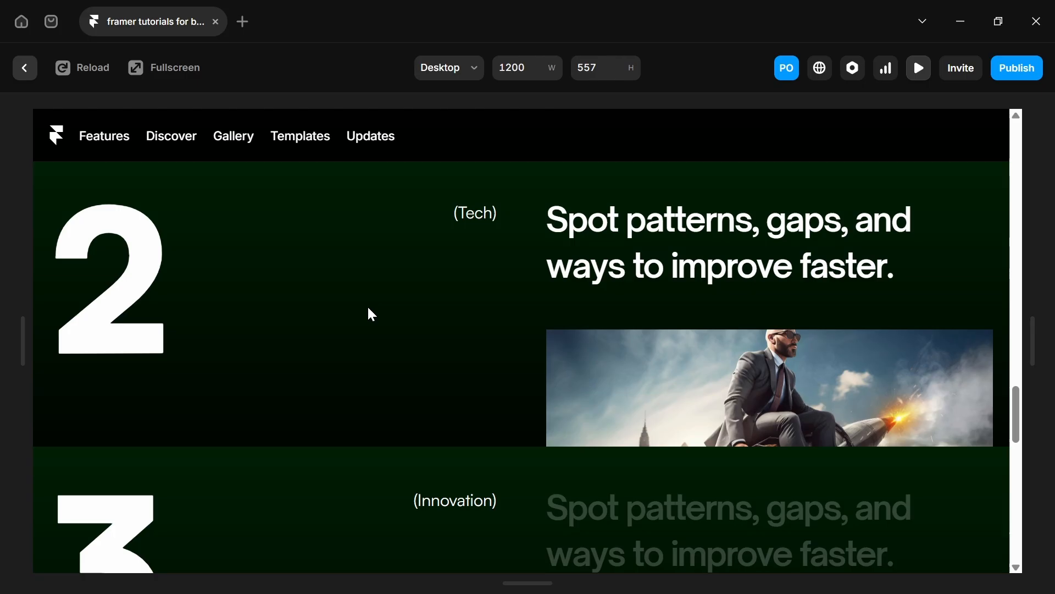
scroll(365, 310, down, 3)
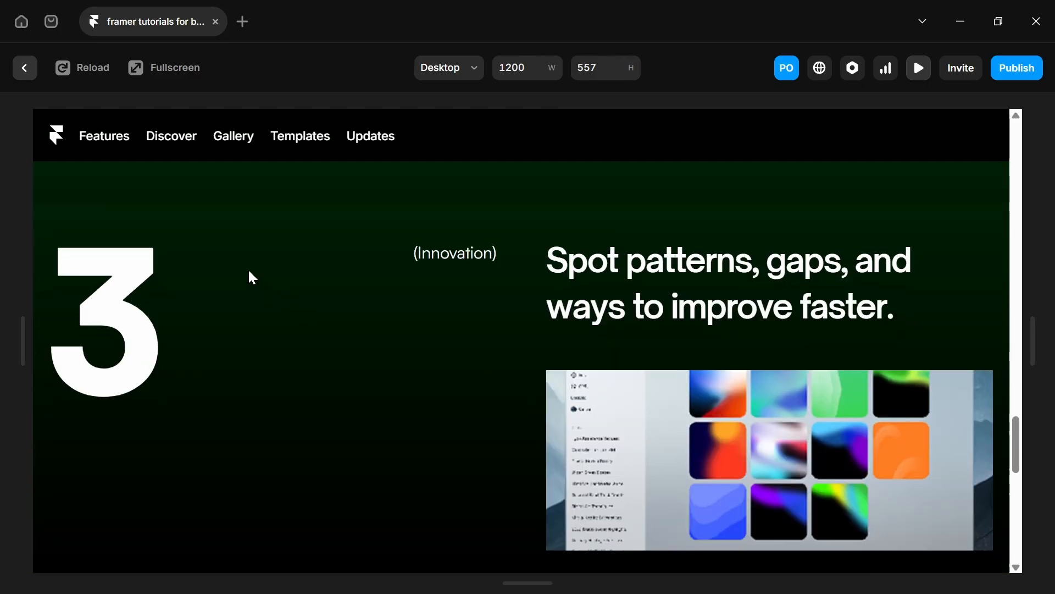
click(25, 67)
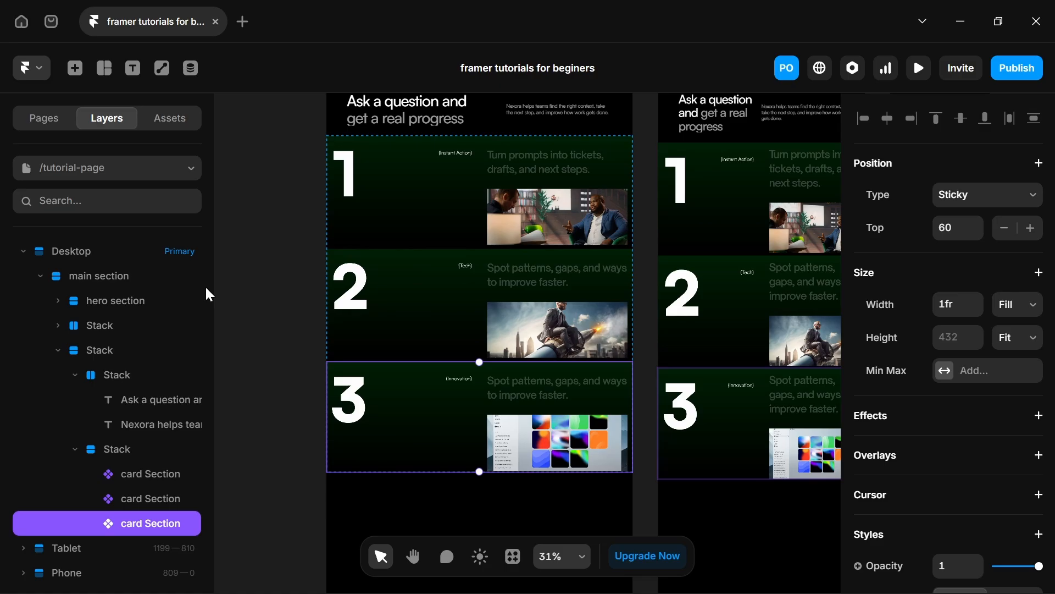
Open the card Section component, draw a frame about 498 by 140, and move it inside Variant 1.
click(413, 203)
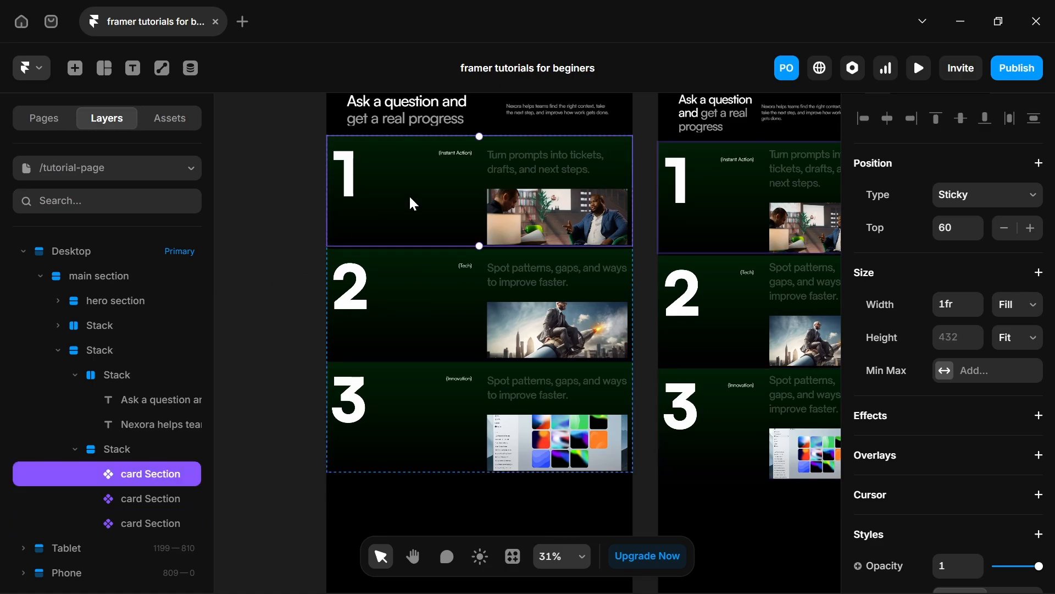
double_click(413, 204)
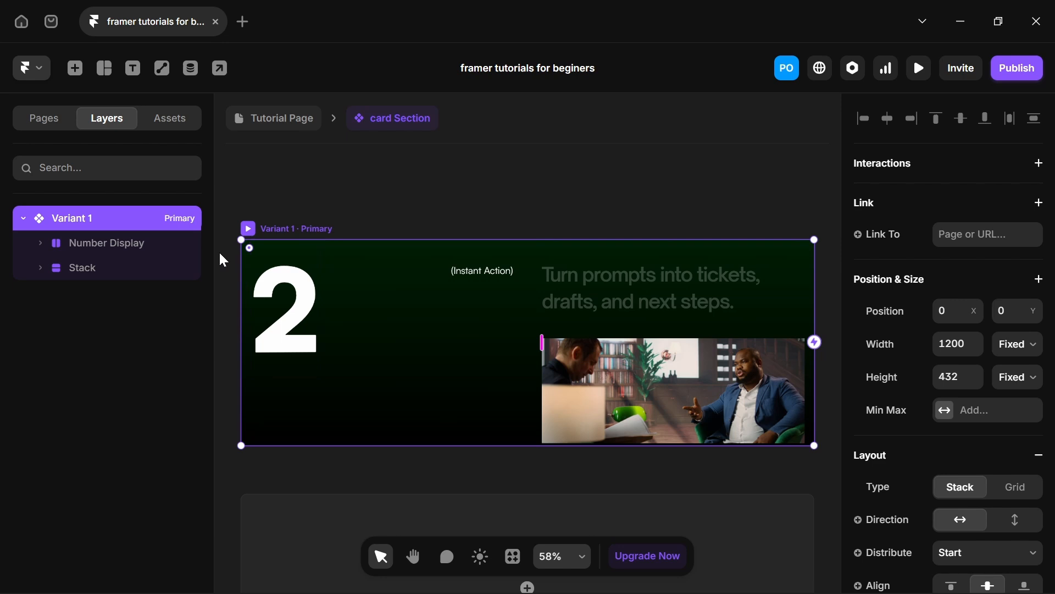
key(f)
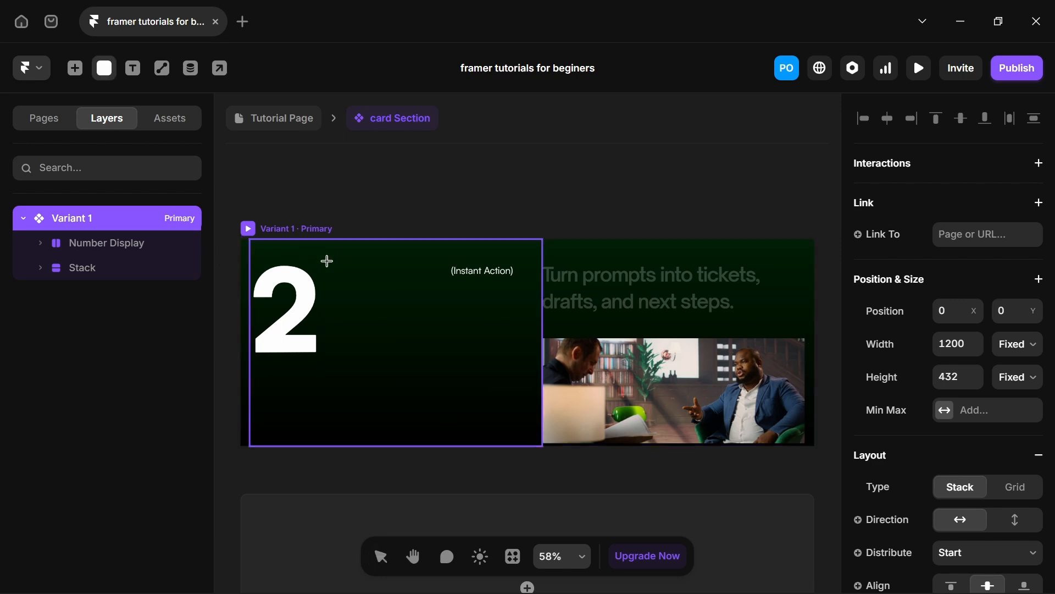
drag(321, 156, 559, 223)
key(Delete)
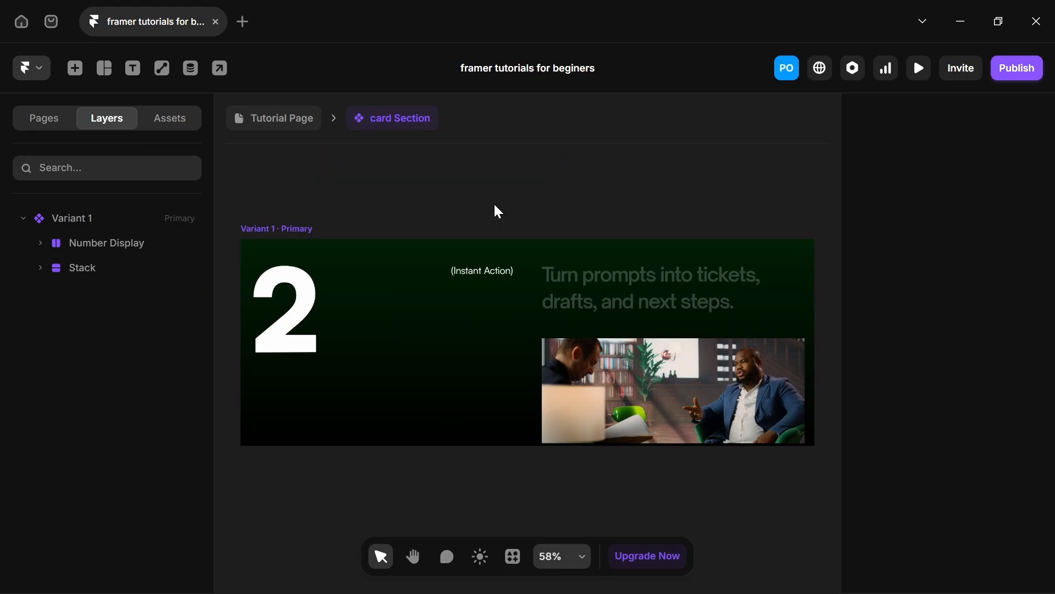
click(306, 226)
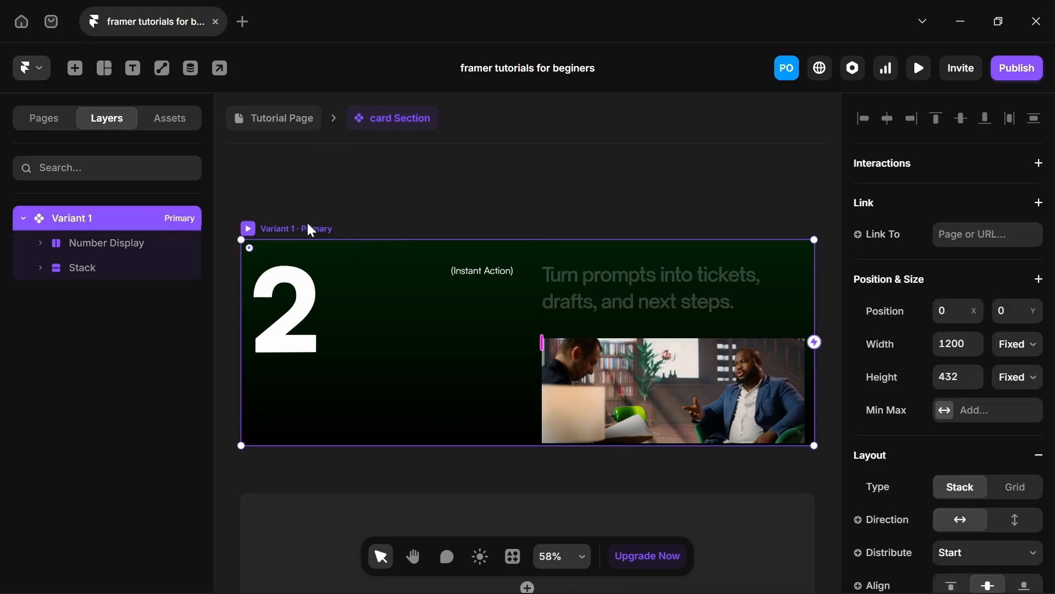
key(ctrl+v)
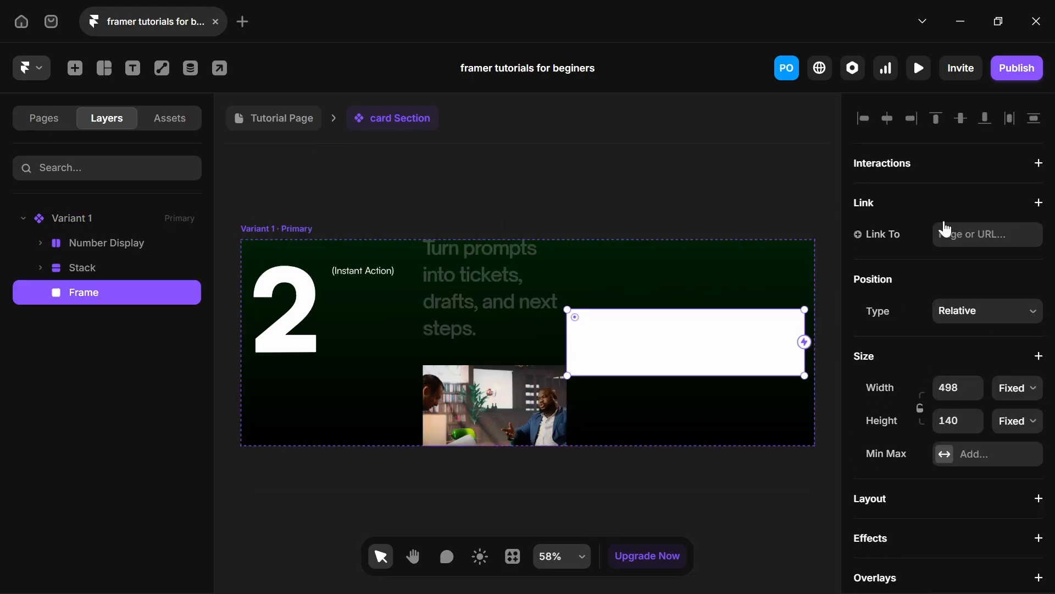
Make the new frame in Variant 1 absolute and pin its right, top, left and bottom edges at 0.
click(990, 319)
click(959, 346)
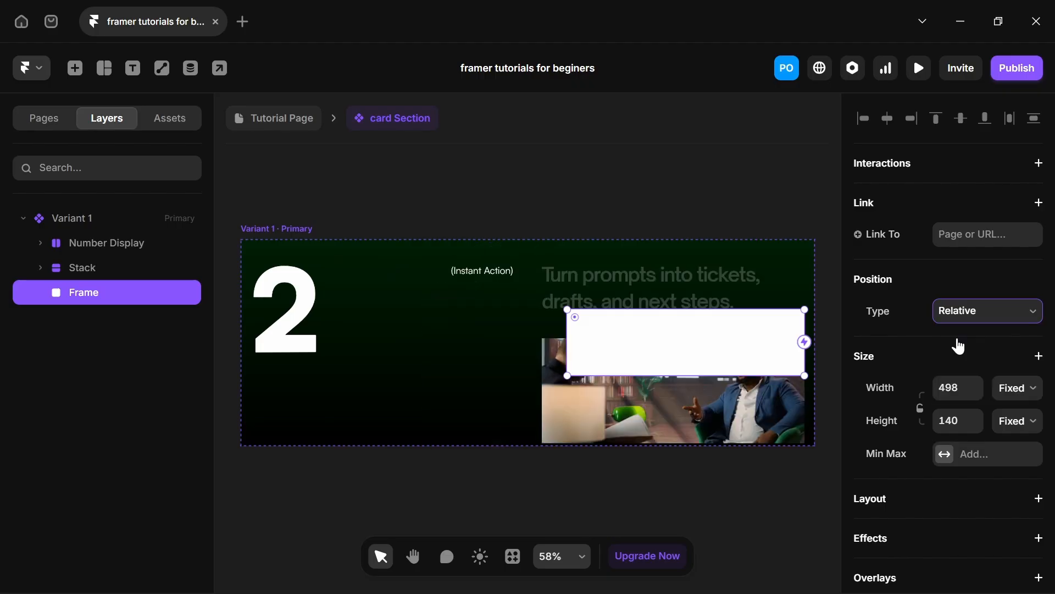
click(977, 358)
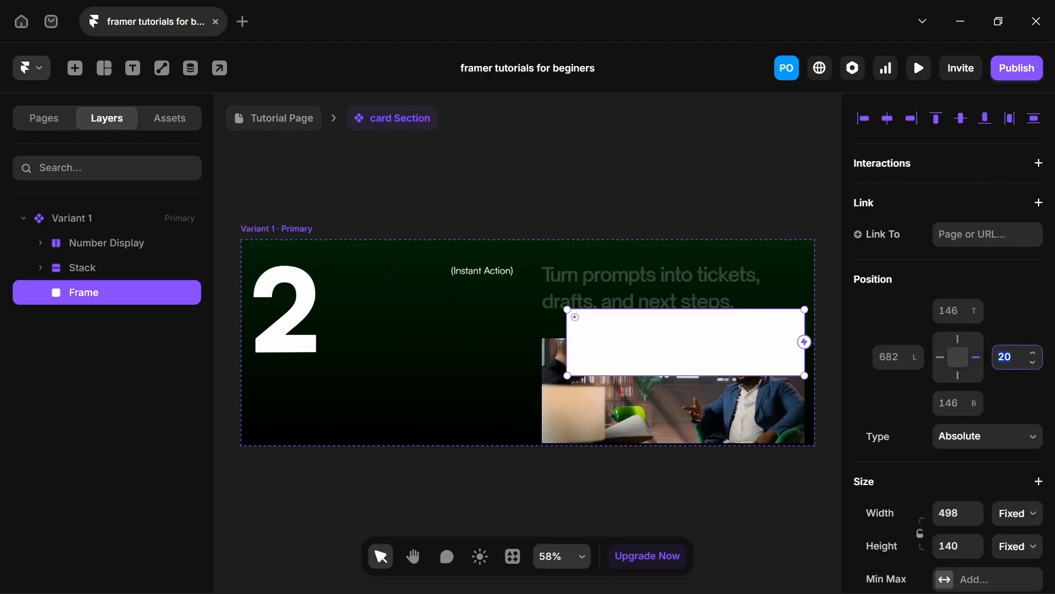
text(0)
key(Tab)
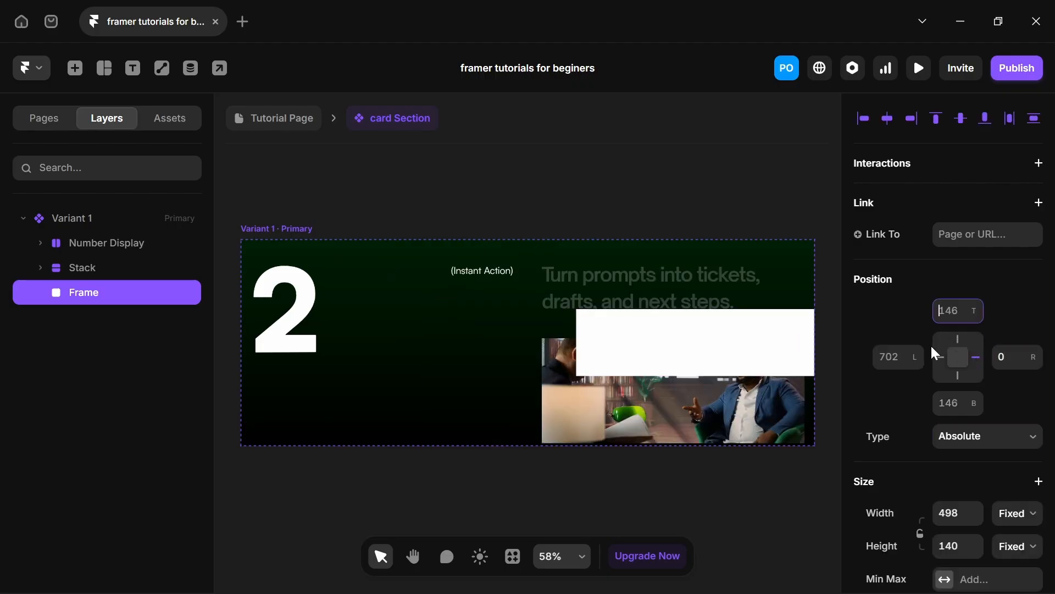
click(958, 340)
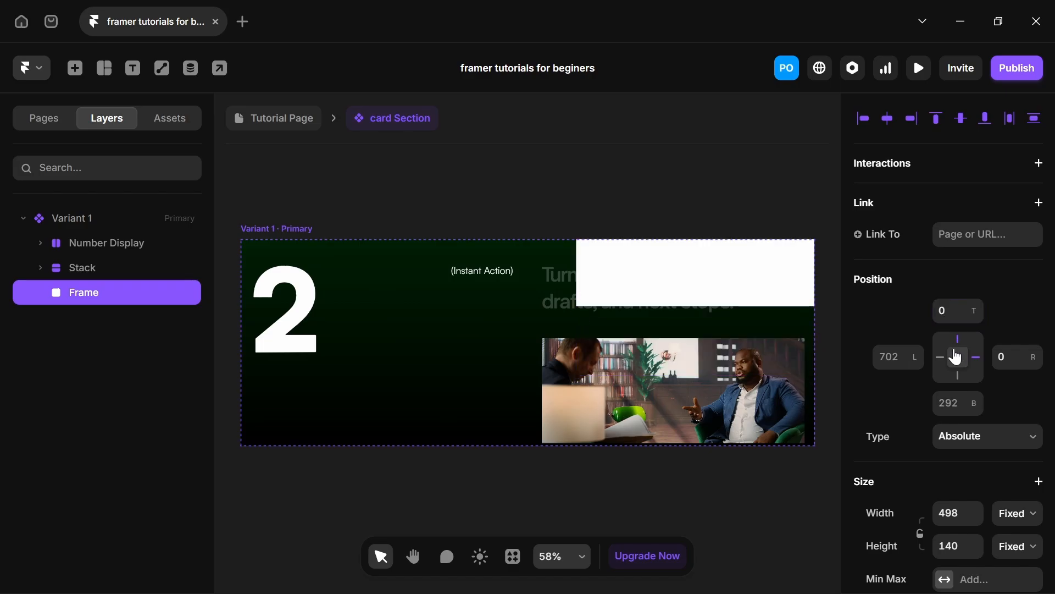
click(940, 357)
text(0)
click(957, 376)
click(948, 404)
text(0)
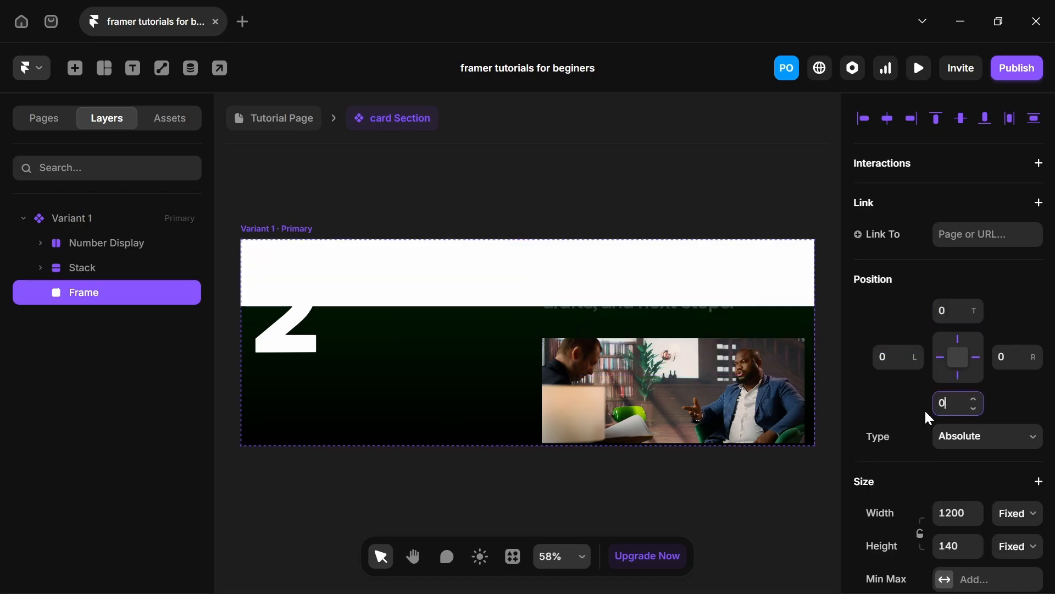
key(Return)
Rename the overlay frame layer as trigger.
double_click(77, 342)
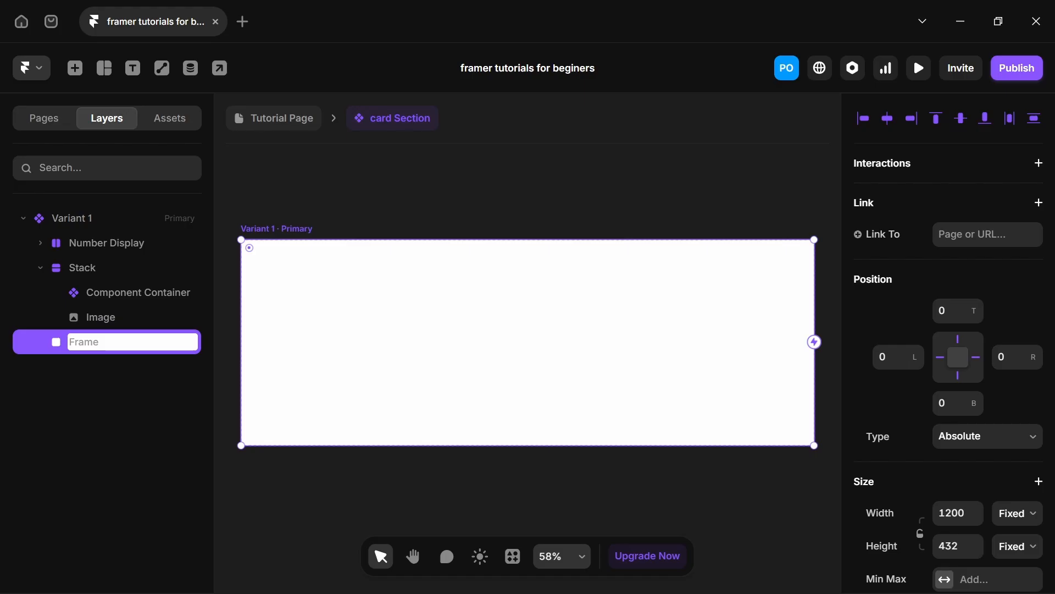
text(trigger)
key(Return)
Fill the trigger layer with black (000000) and set its Z Index to 2.
scroll(1053, 318, down, 6)
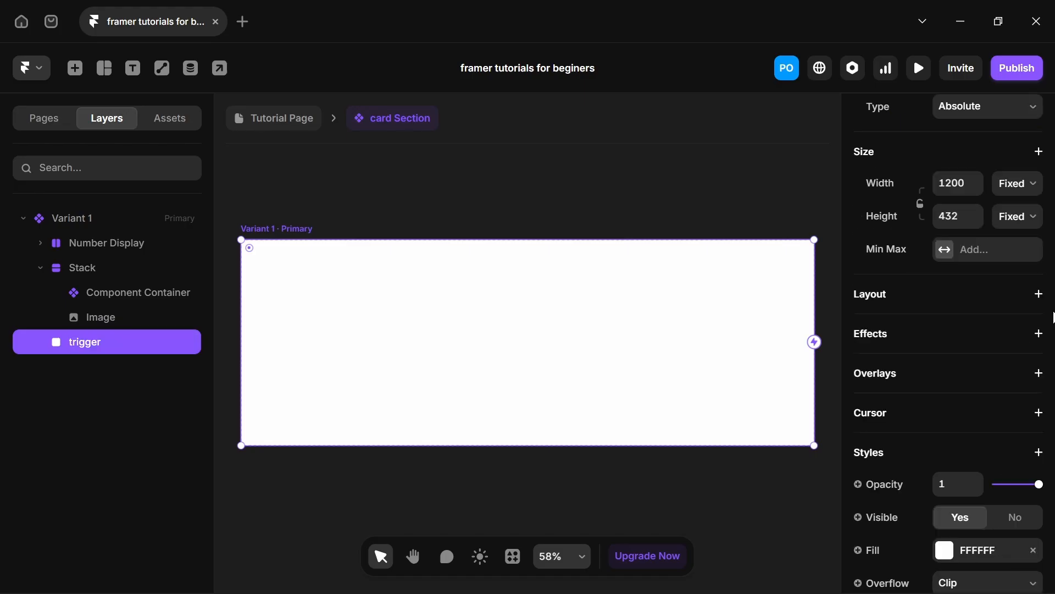
scroll(1053, 317, down, 6)
click(943, 233)
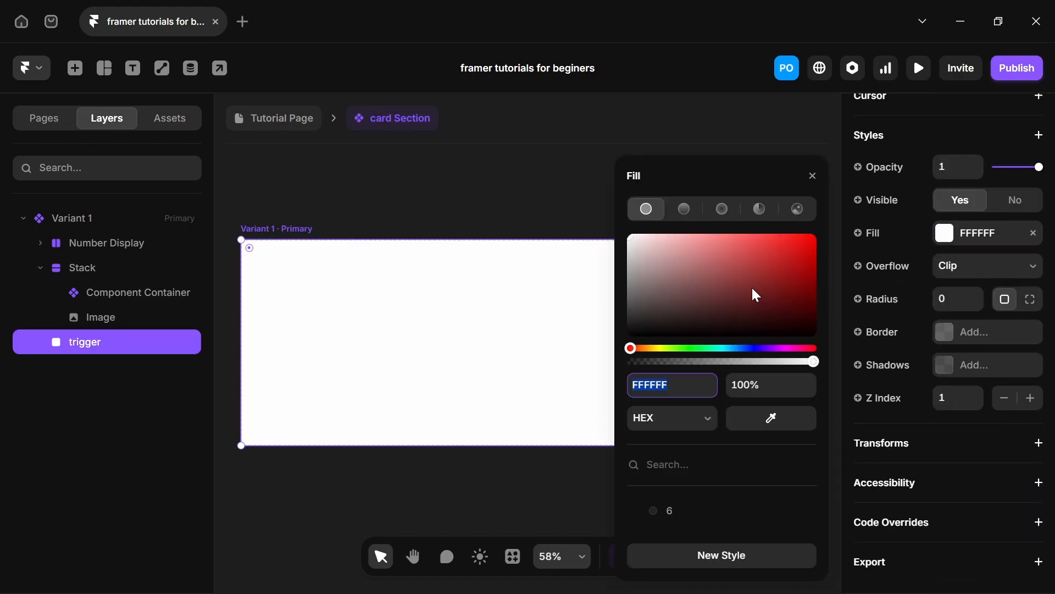
drag(752, 289, 458, 481)
click(452, 481)
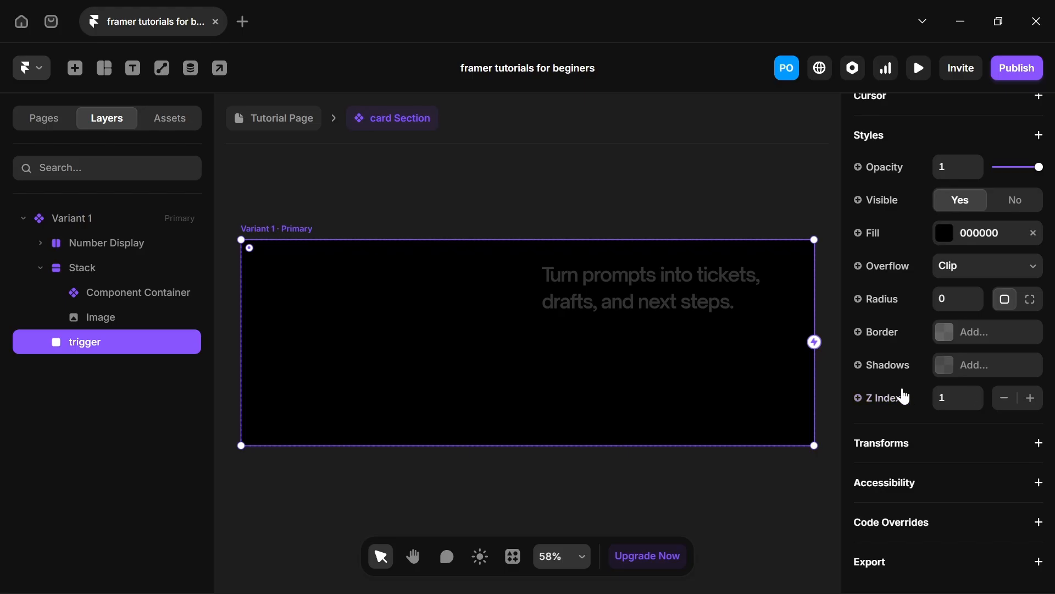
click(973, 393)
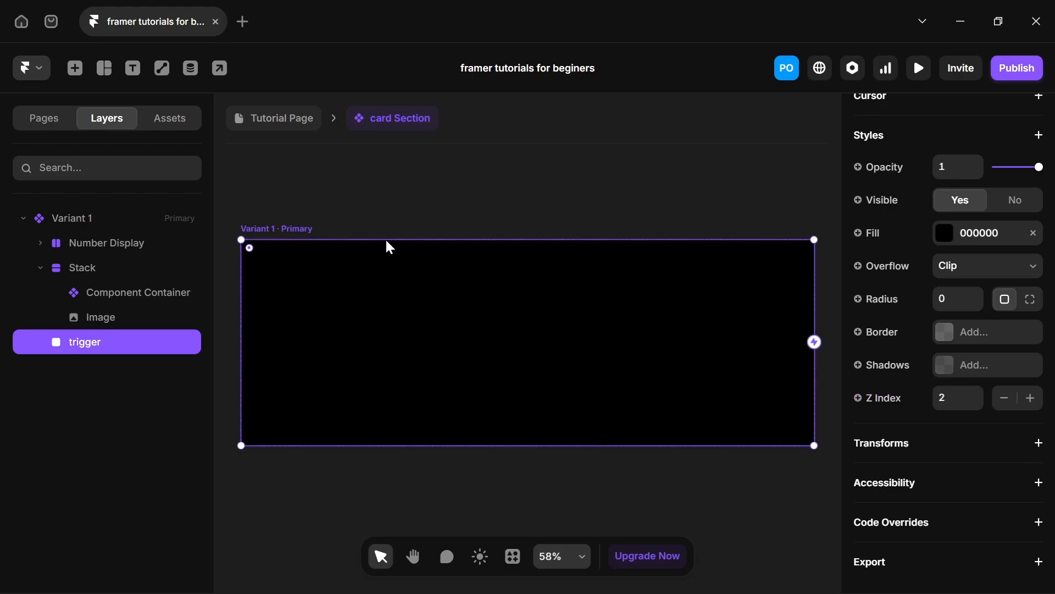
click(295, 218)
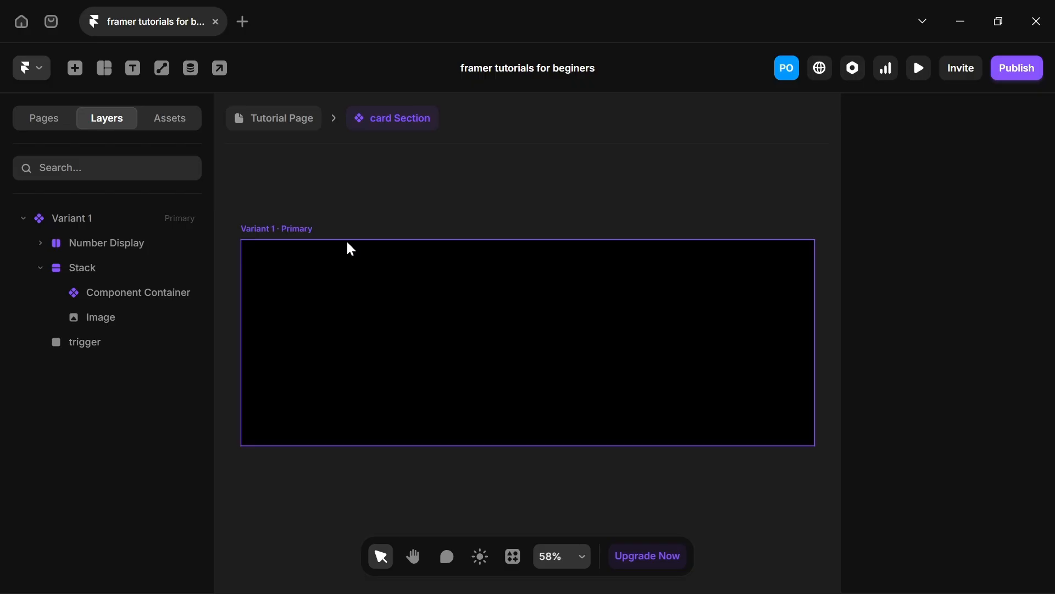
Return to the Tutorial Page and add a scroll section named card-2 to the second card (Tech).
click(252, 125)
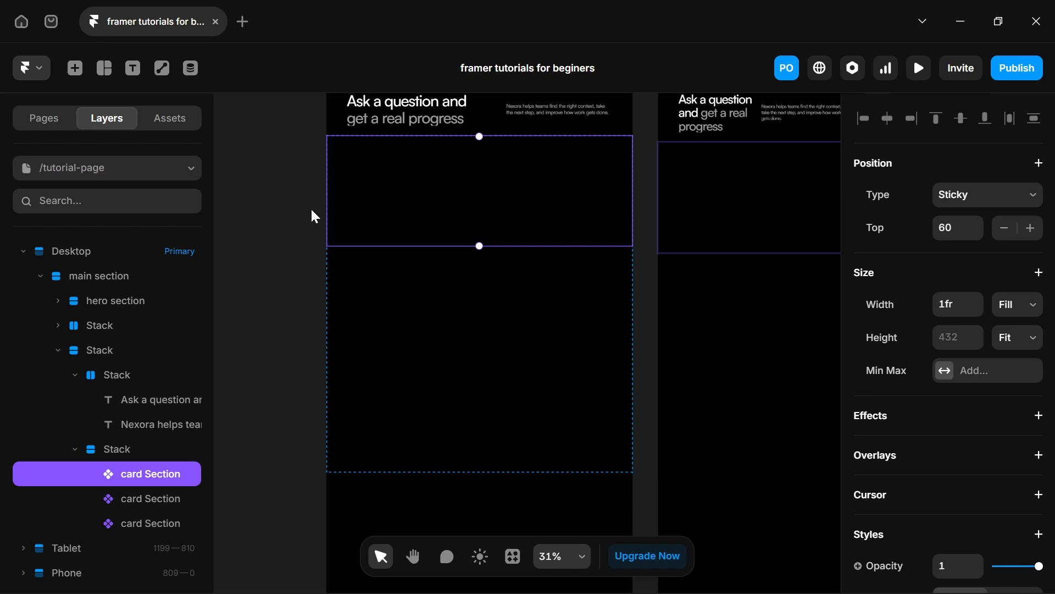
scroll(435, 223, up, 2)
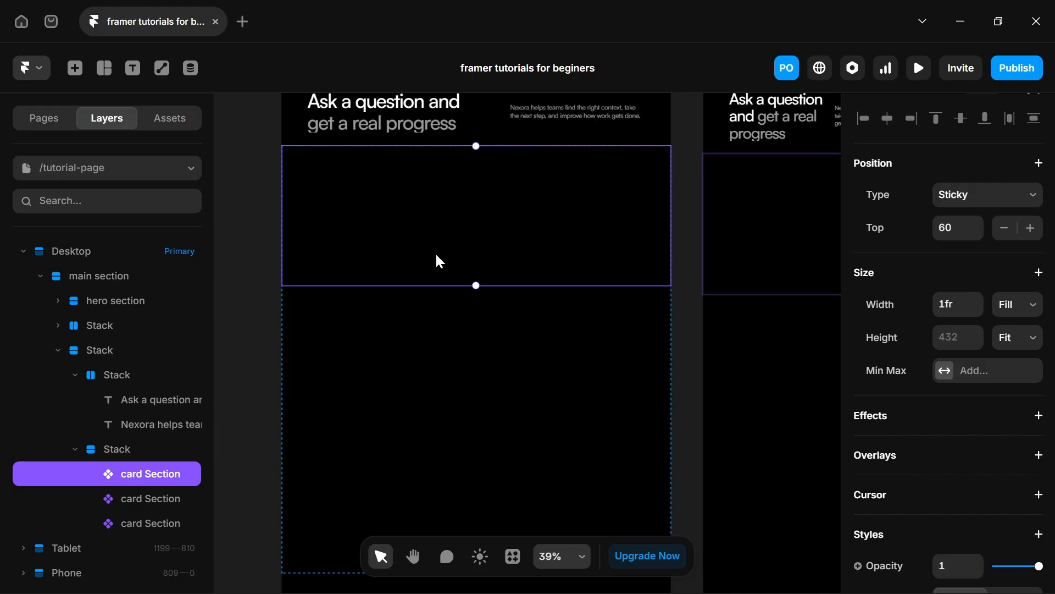
click(427, 380)
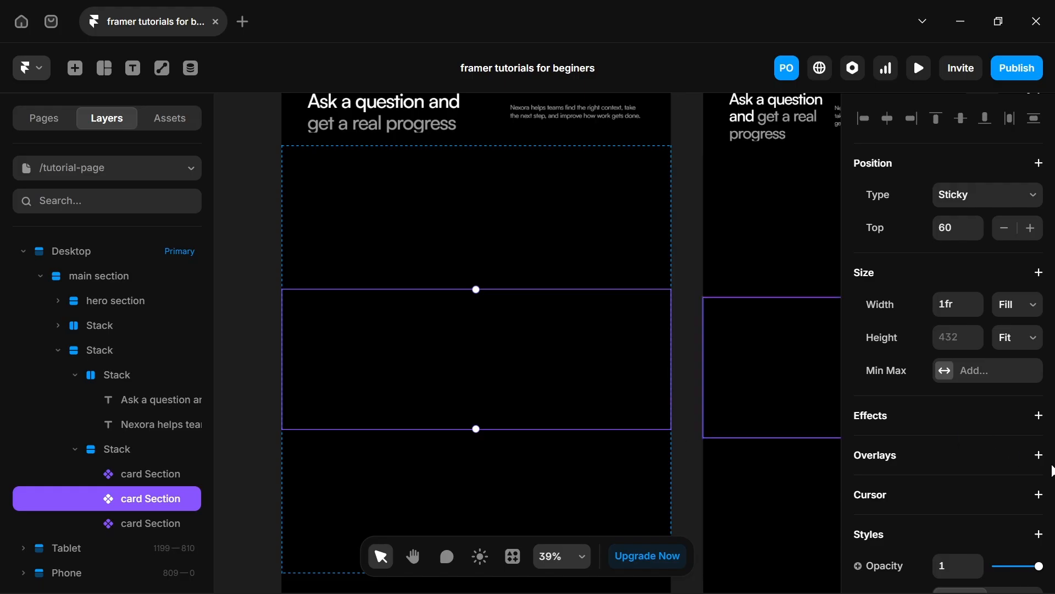
scroll(1033, 451, down, 8)
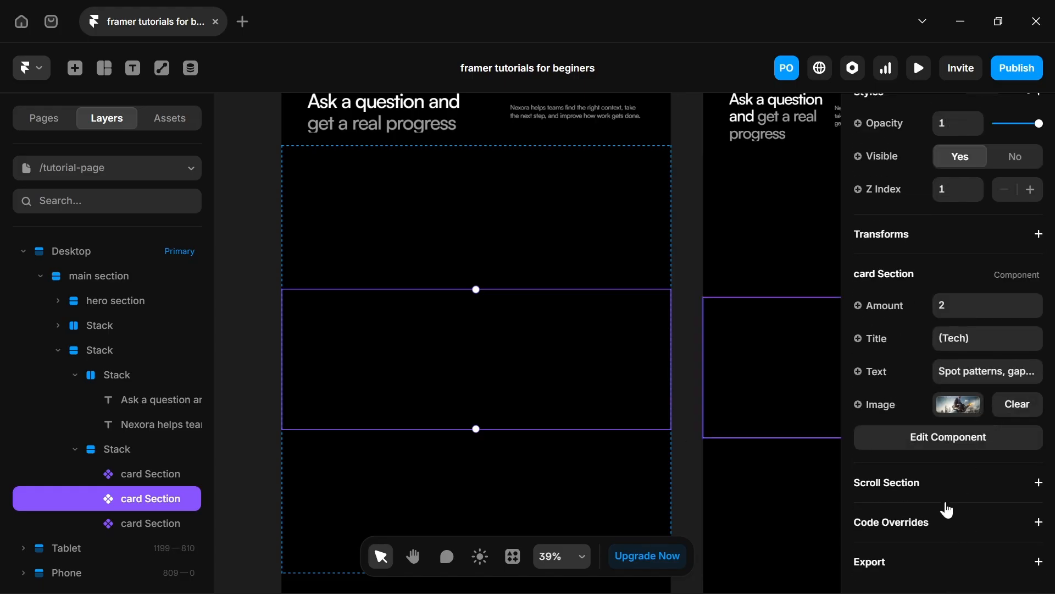
click(895, 489)
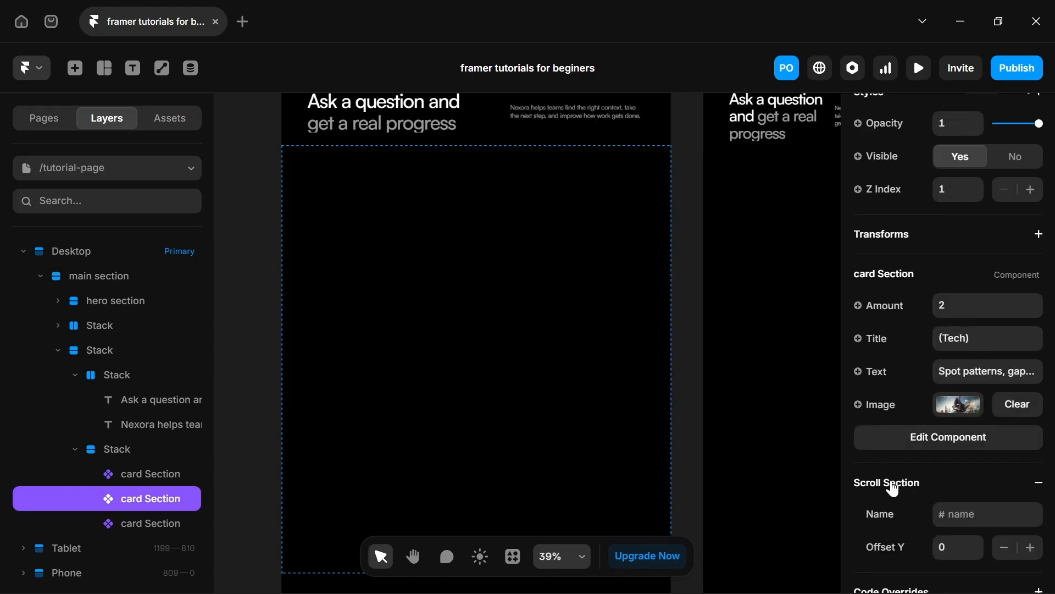
click(948, 513)
text(c)
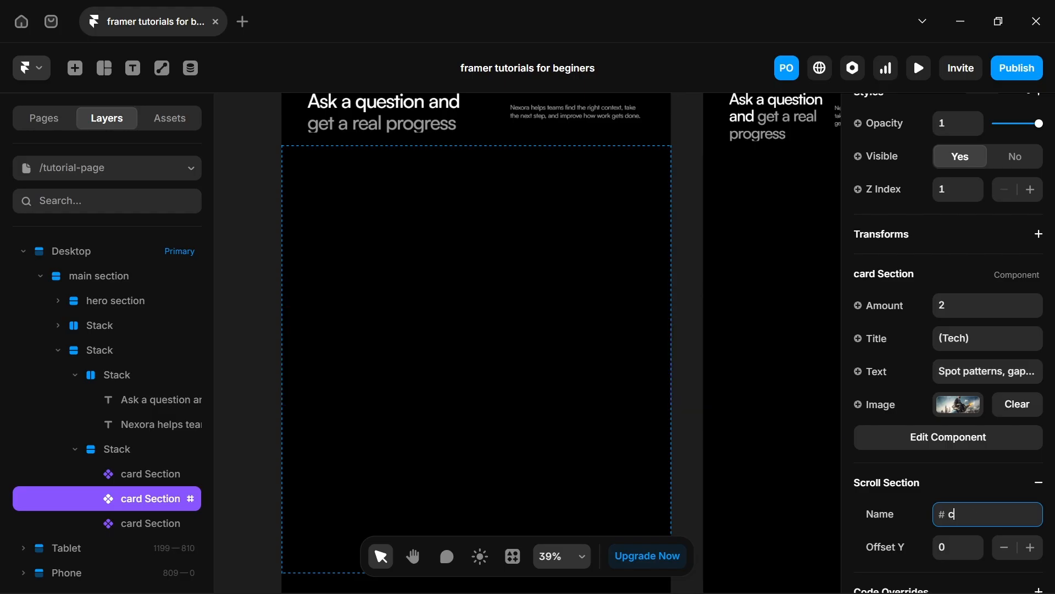
text(ard-2)
Add a scroll section named card-3 to the third card (Innovation).
scroll(552, 415, down, 3)
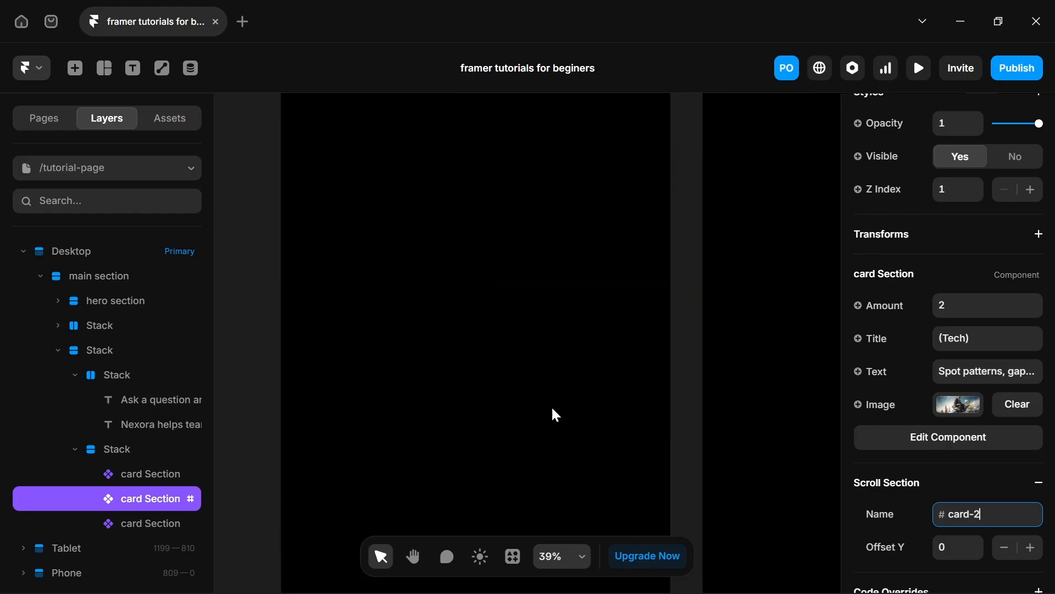
click(495, 336)
scroll(1023, 465, down, 8)
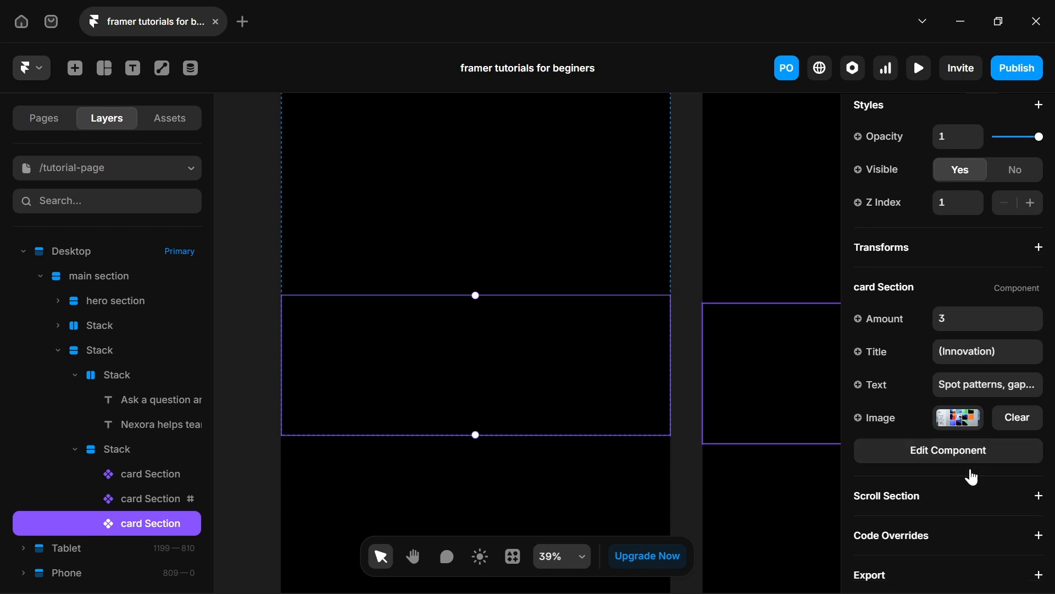
click(960, 488)
click(984, 515)
text(card-3)
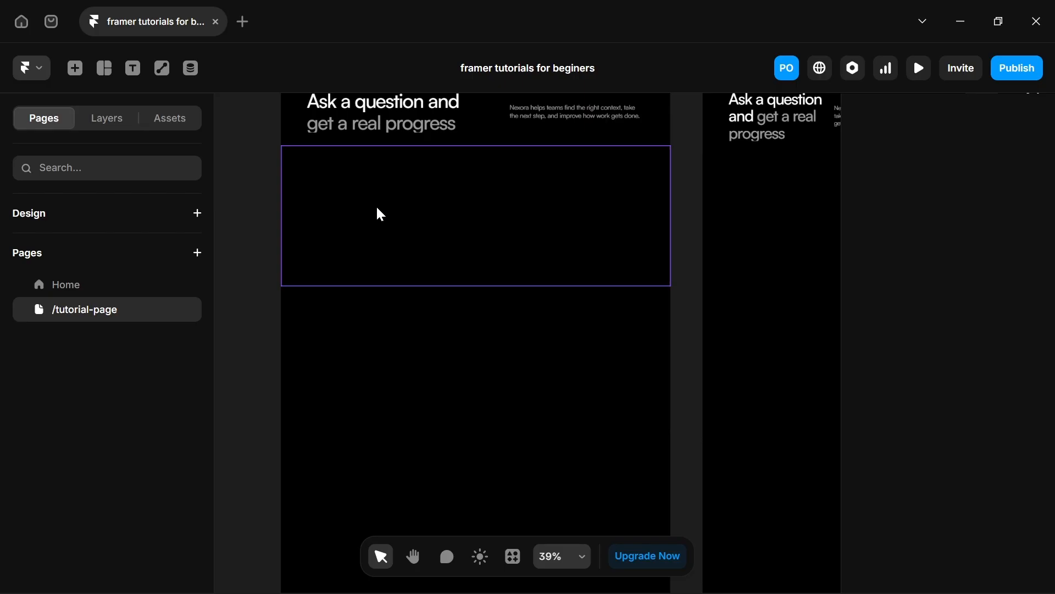
Reopen the card Section component and add a Scroll Transform effect to the trigger layer.
click(381, 215)
double_click(377, 211)
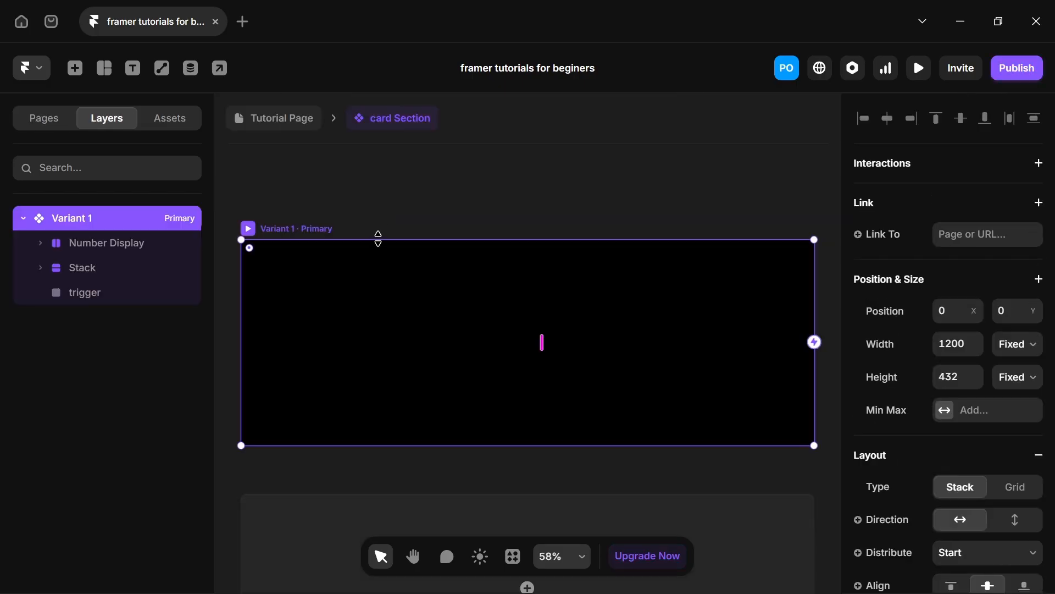
click(129, 292)
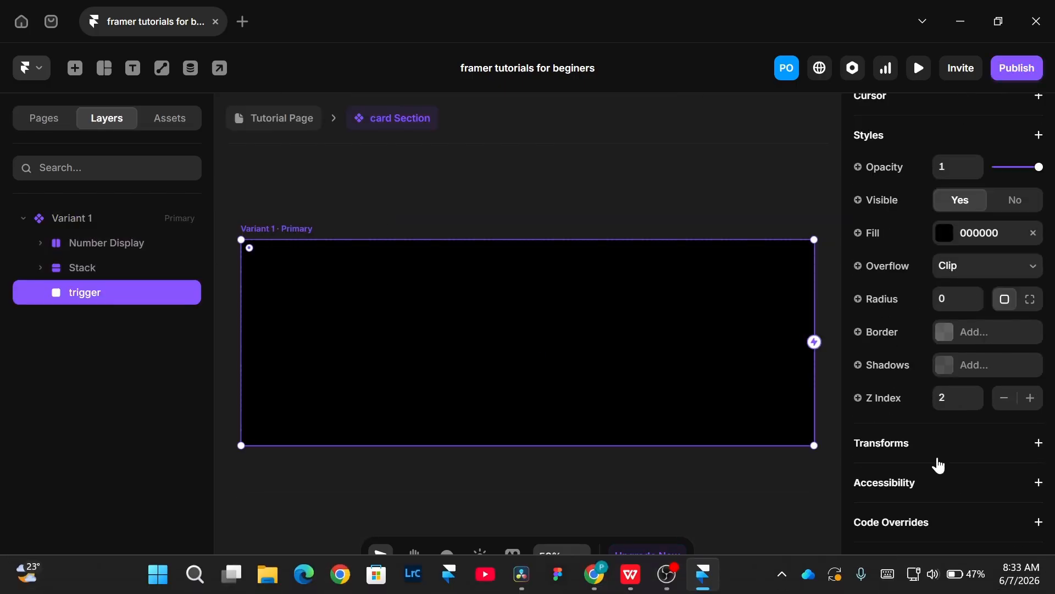
scroll(897, 307, up, 7)
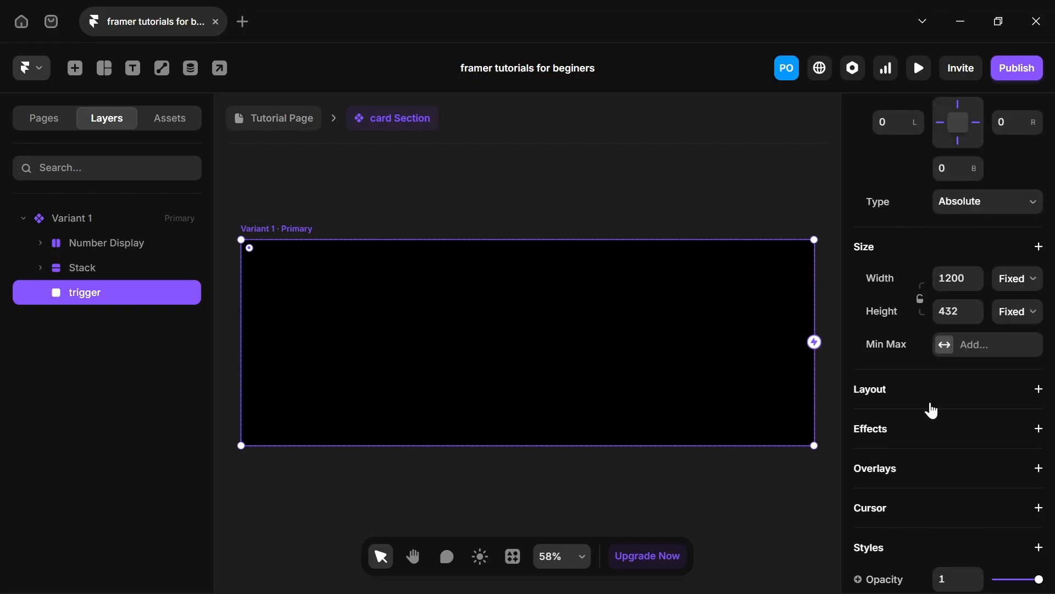
click(900, 434)
mouse_move(965, 399)
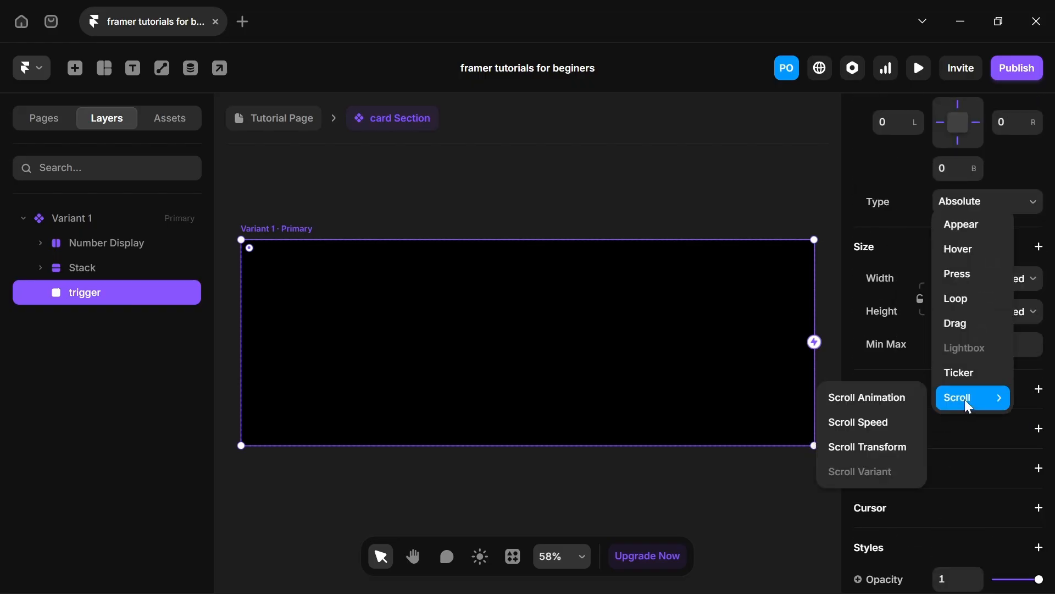
click(892, 445)
drag(724, 418, 489, 199)
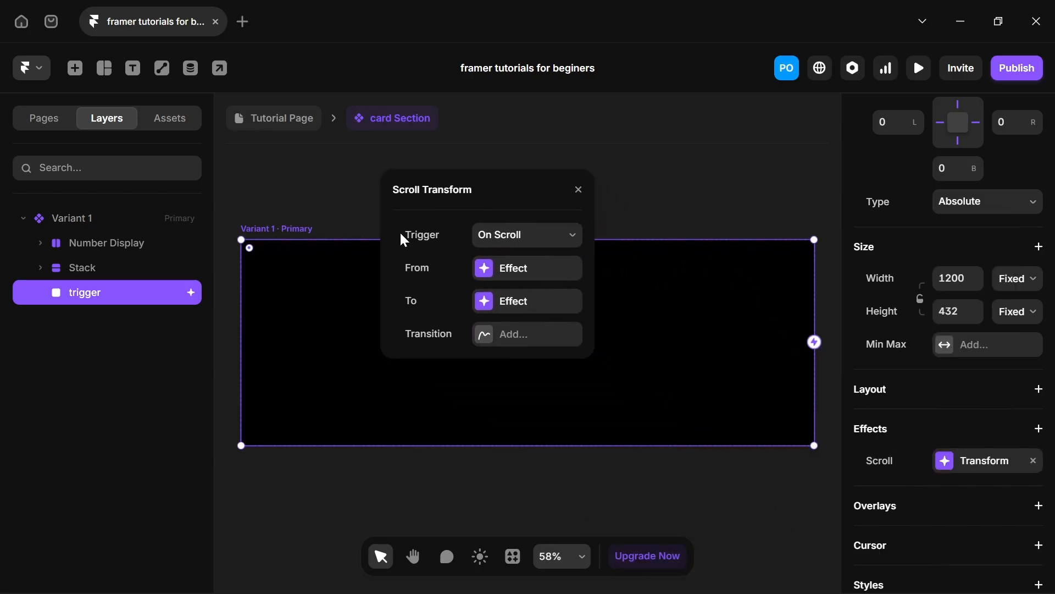
Set the scroll transform's trigger to Section in View and bind its section to a new component variable.
click(506, 244)
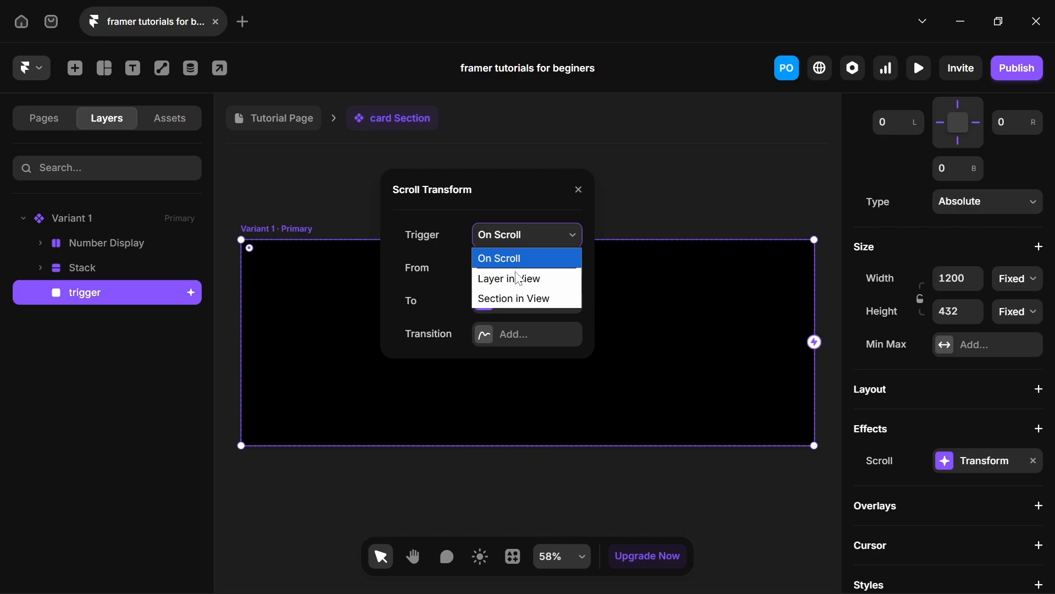
click(509, 299)
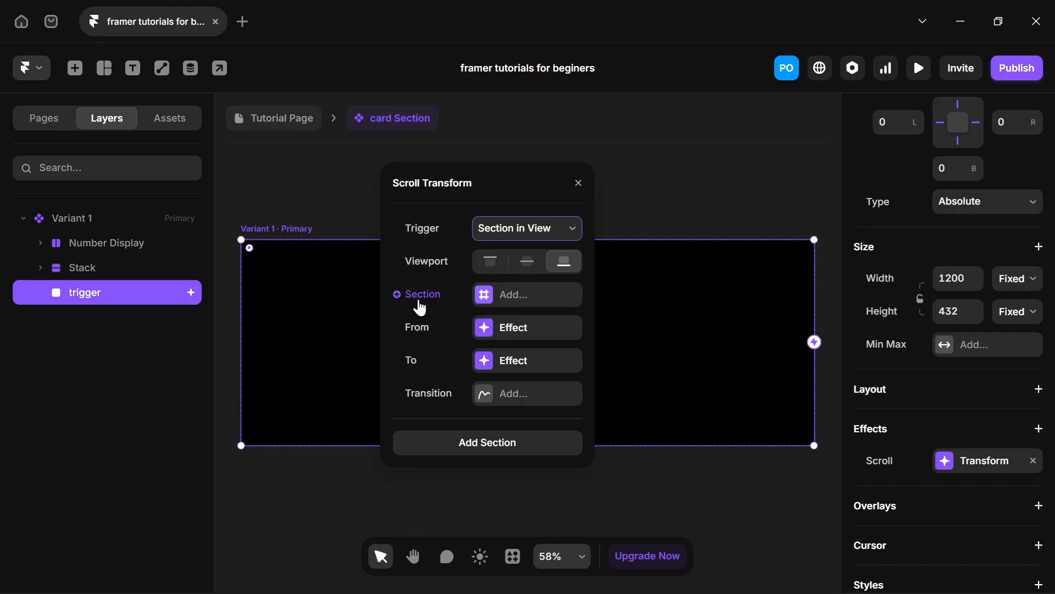
click(483, 304)
click(486, 322)
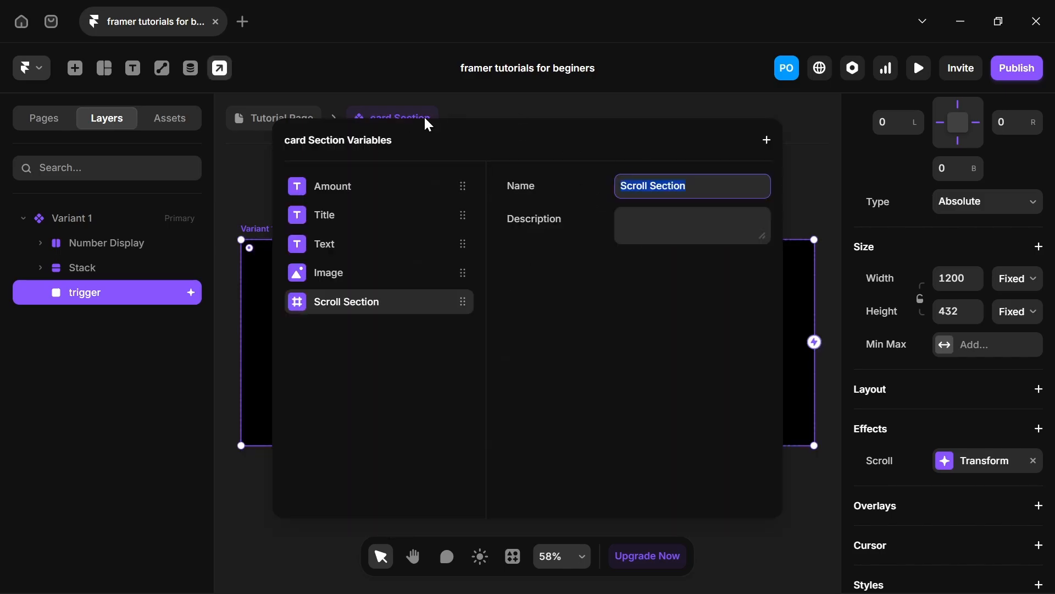
click(254, 189)
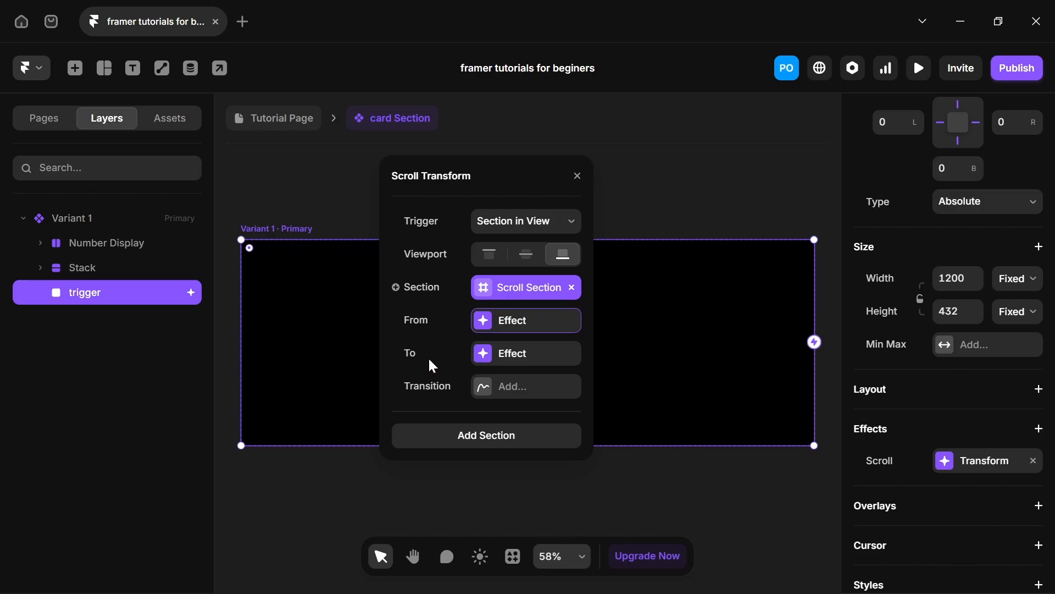
Set the scroll transform's From effect to opacity 0 and scale 1.
click(487, 333)
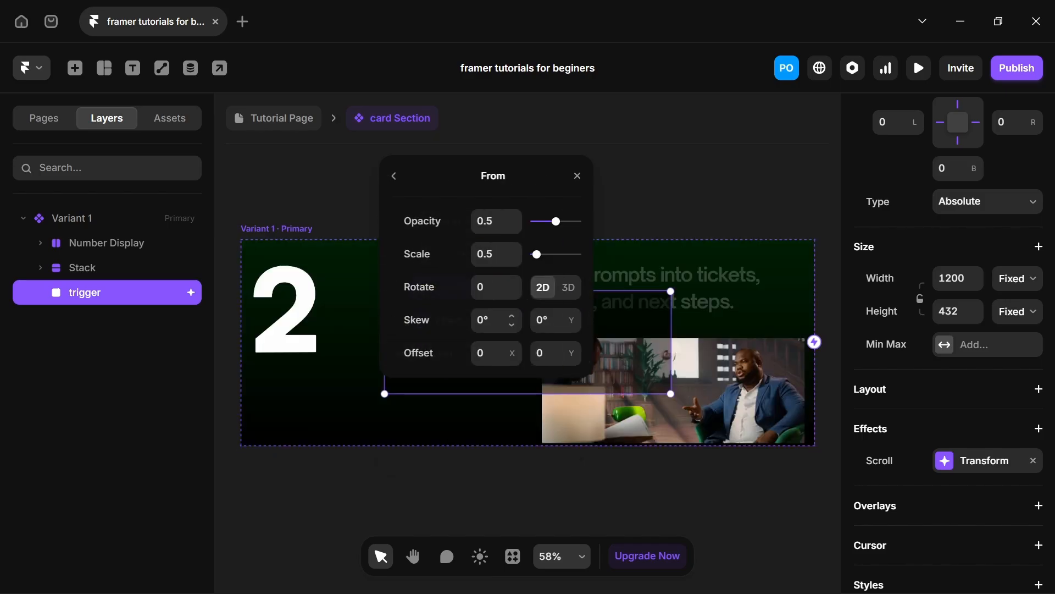
text(0)
key(Tab)
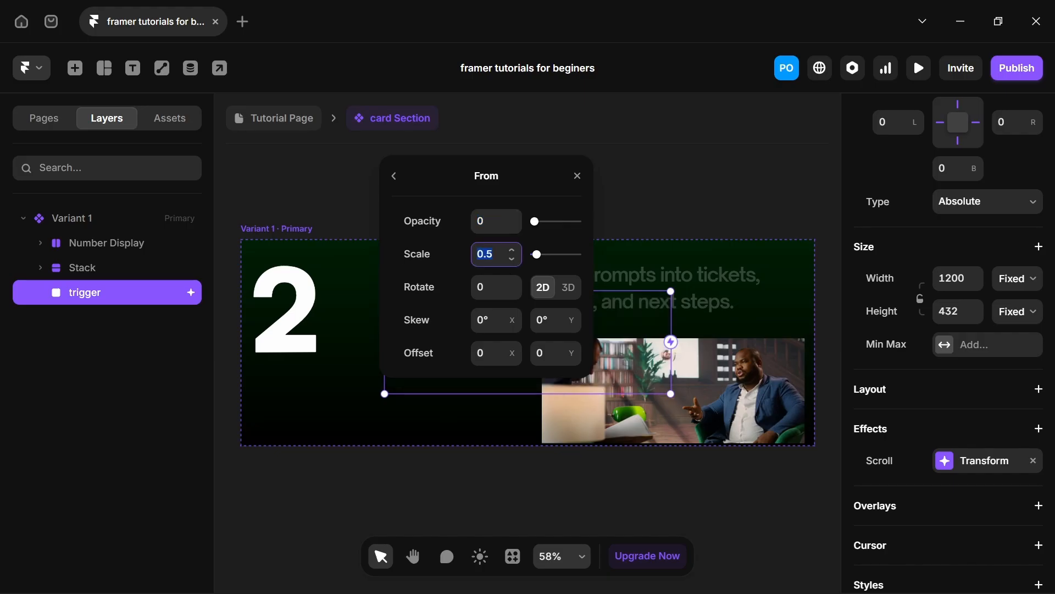
text(1)
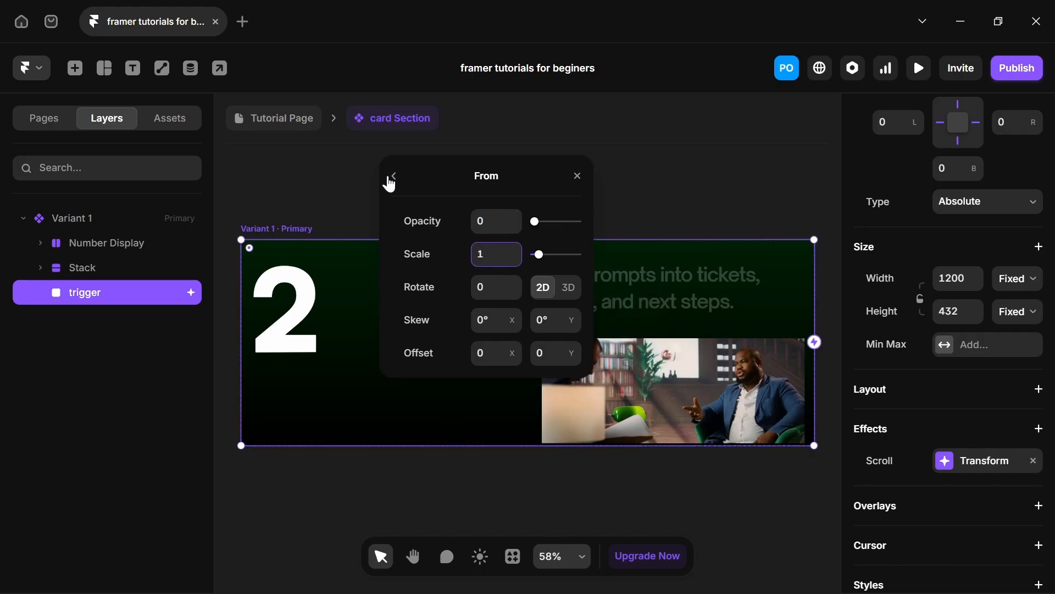
click(394, 176)
Review the scroll transform's To effect and add a Spring transition.
click(482, 353)
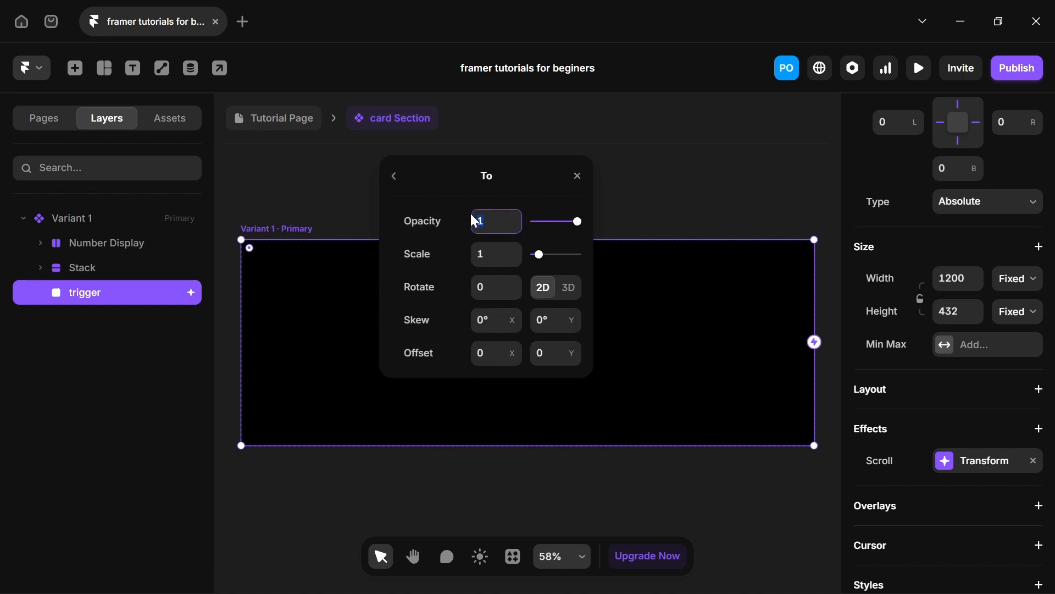
click(393, 175)
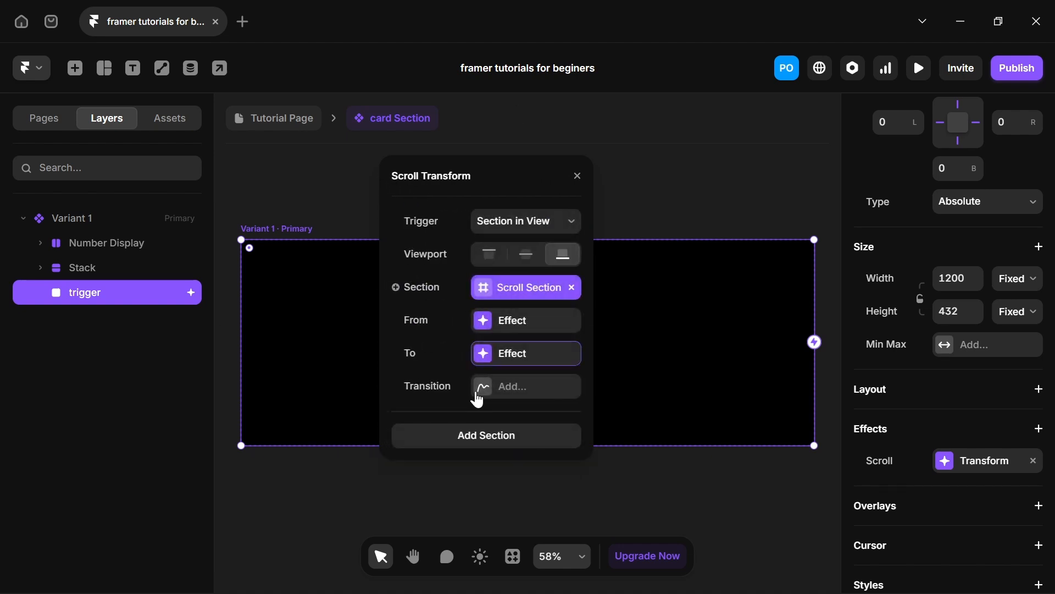
click(477, 393)
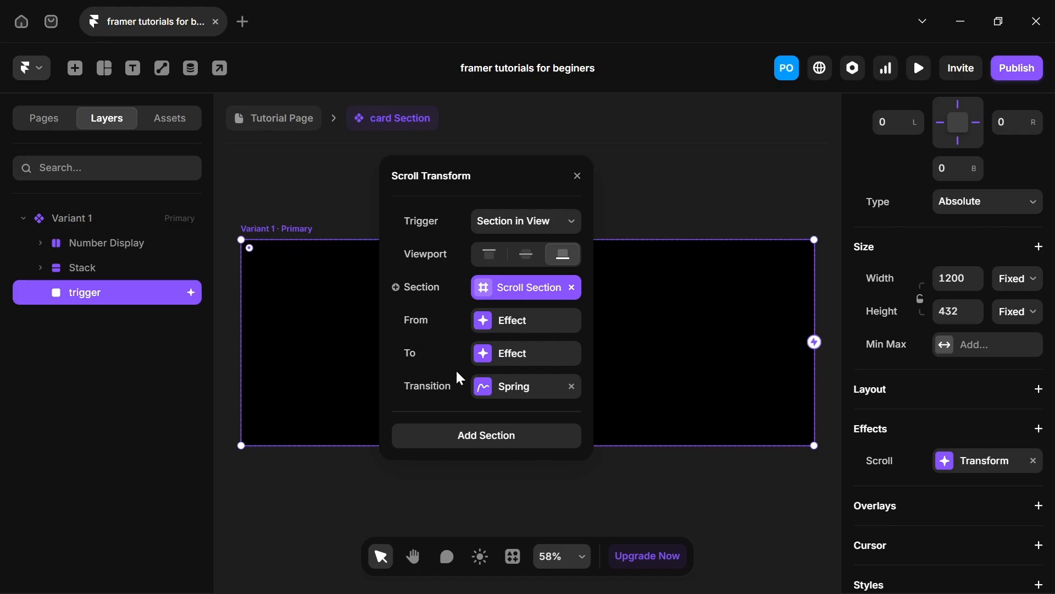
Return to the Tutorial Page and set the first card Section's Scroll Section variable to #card-2.
key(Escape)
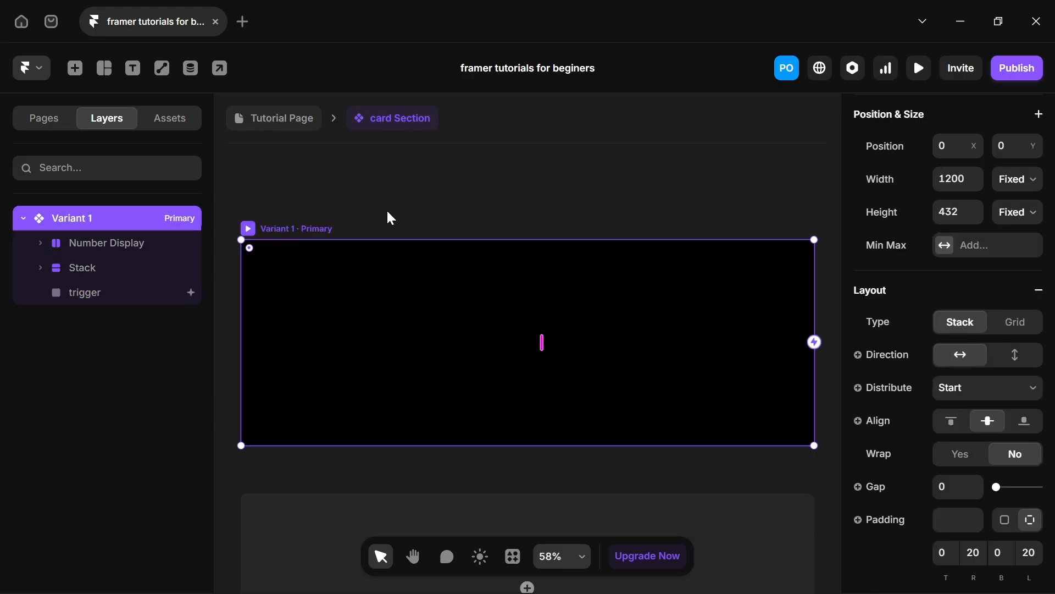
click(287, 121)
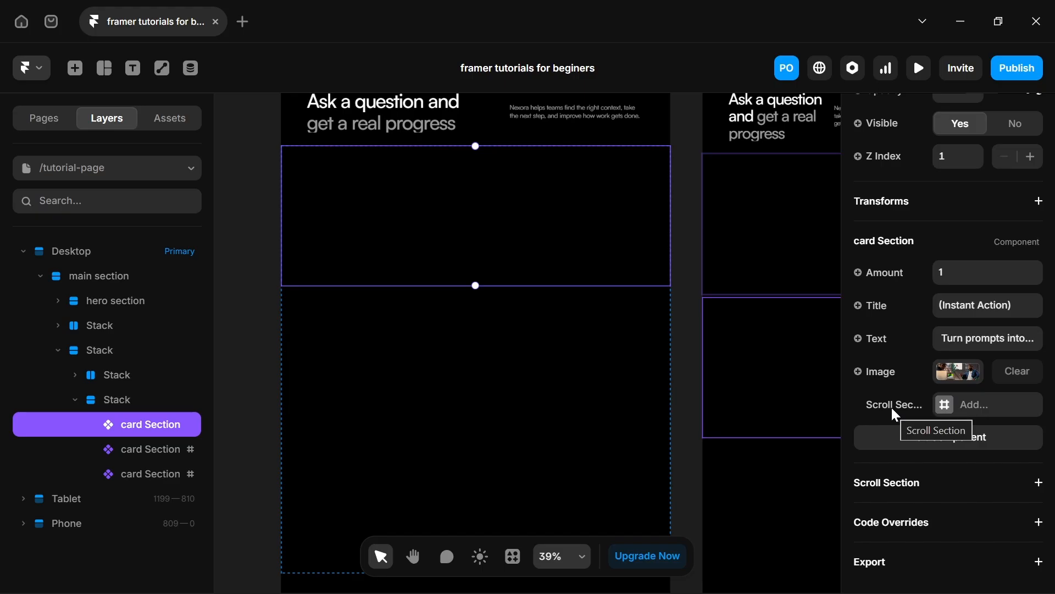
click(944, 406)
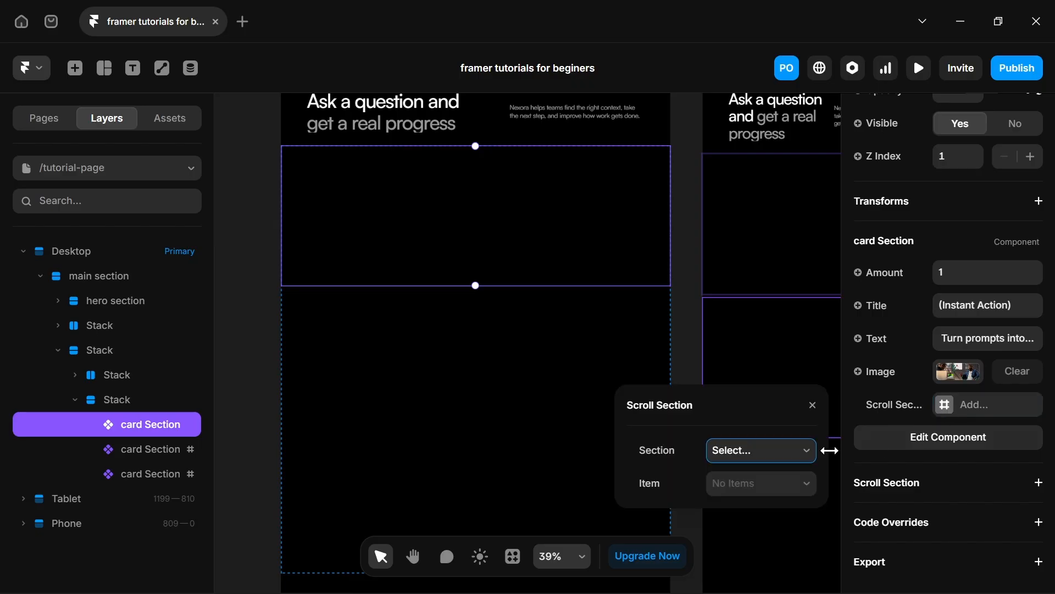
click(753, 464)
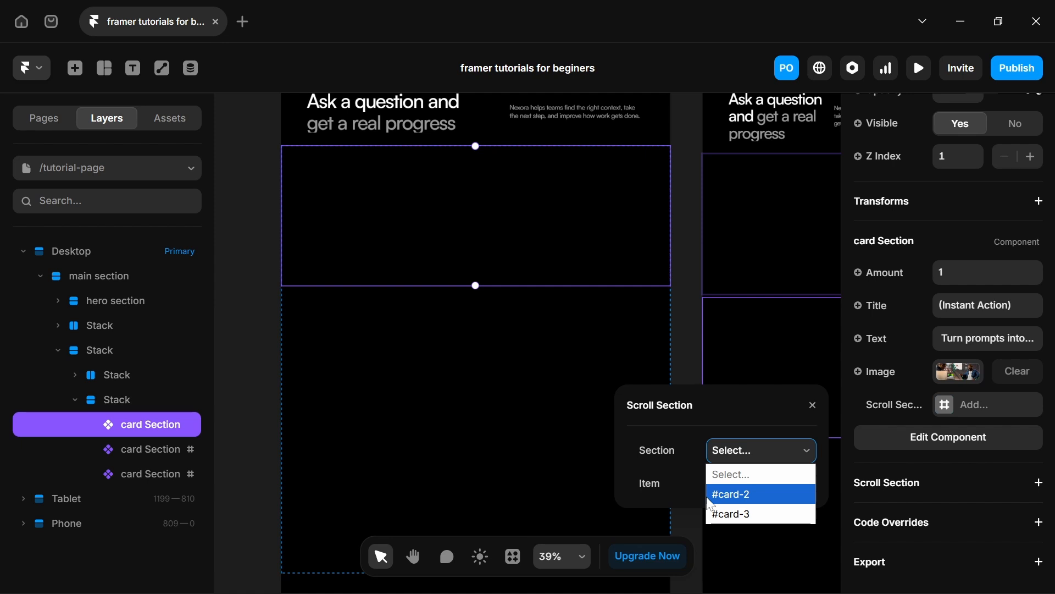
click(748, 497)
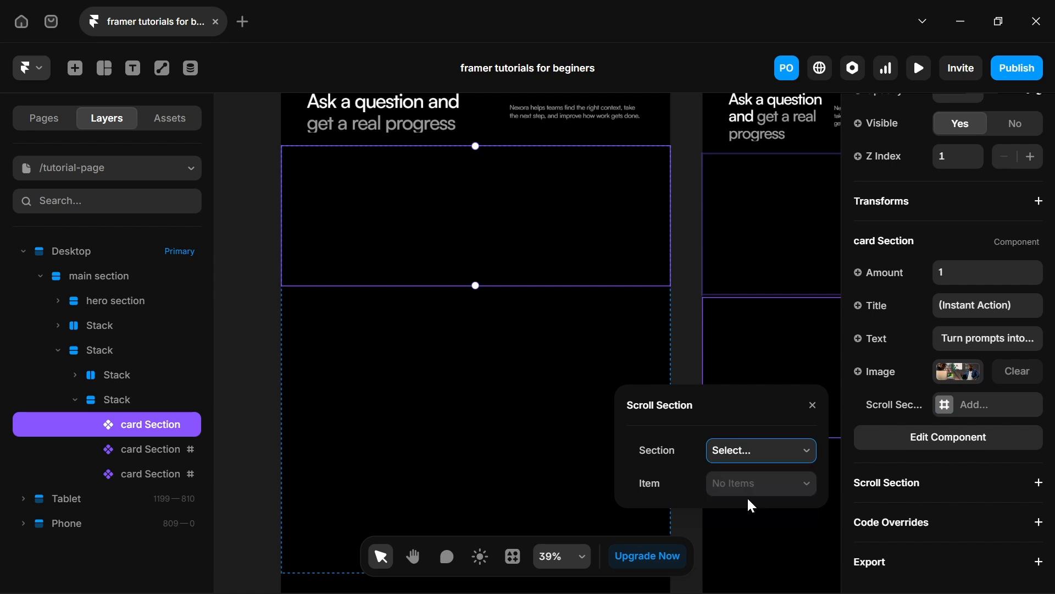
Set the second card Section's Scroll Section variable to #card-3.
click(575, 337)
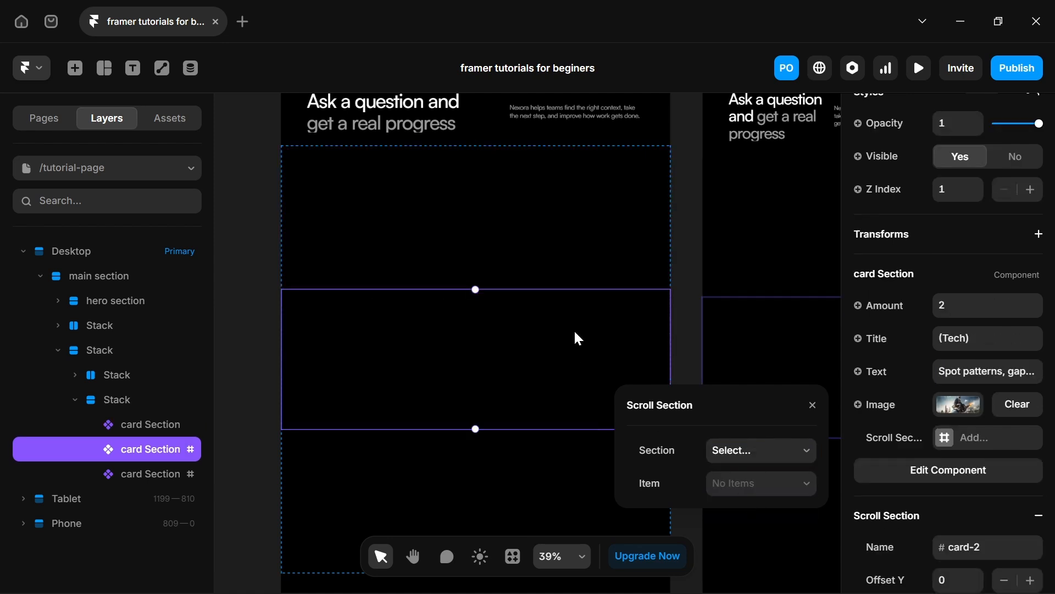
click(733, 457)
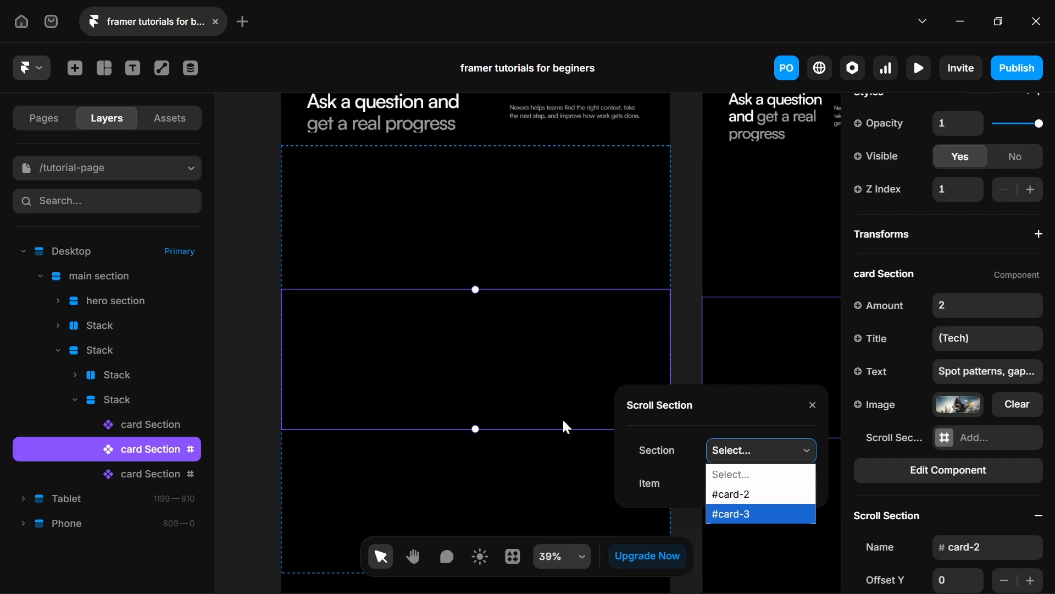
click(732, 515)
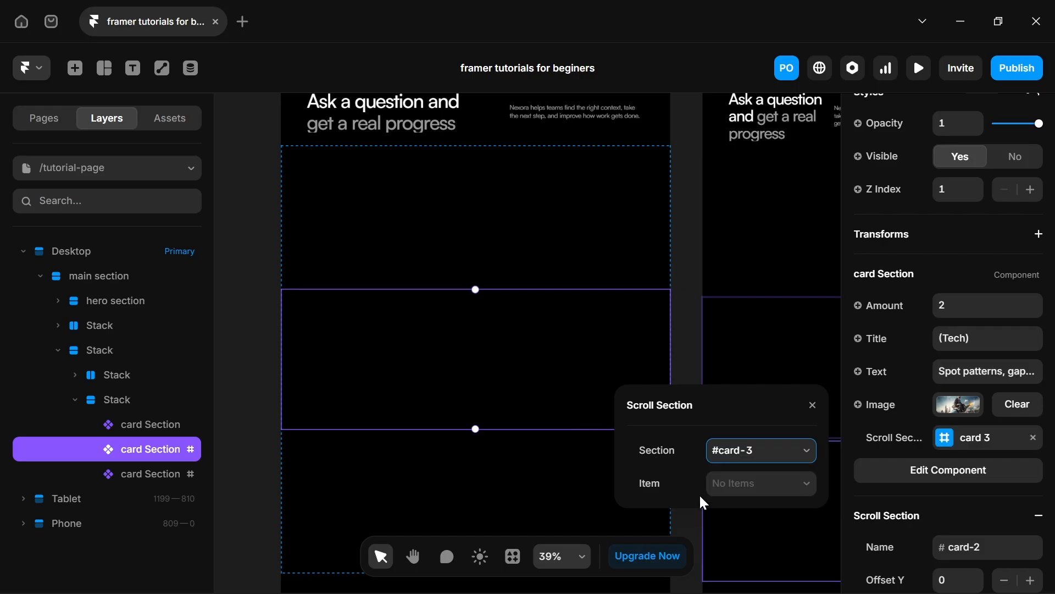
Bind the trigger layer's visibility in the card Section component to a new variable and set Visible to No on the third card.
scroll(388, 391, down, 3)
click(475, 355)
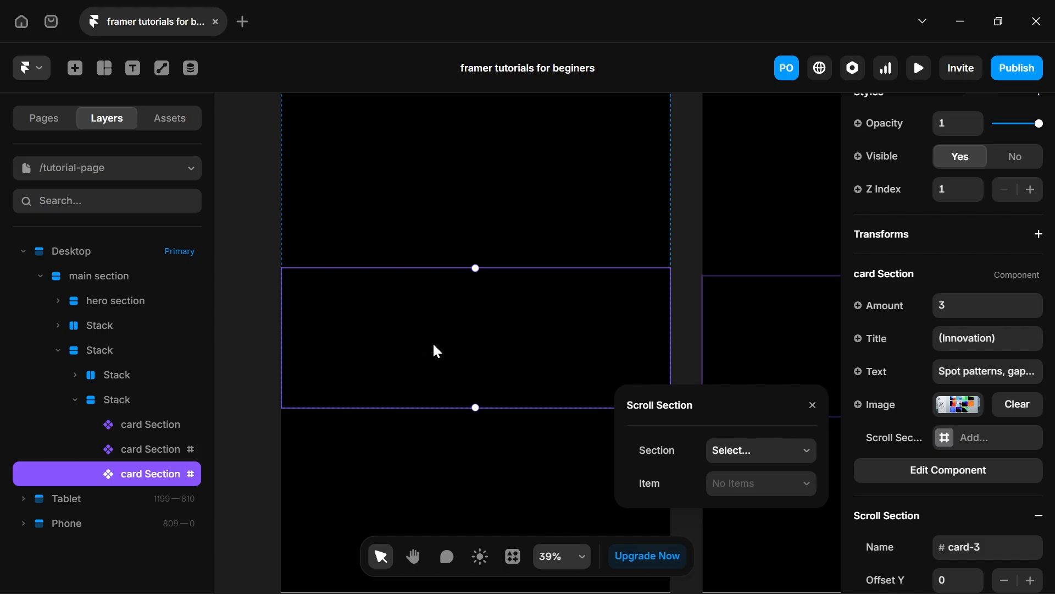
scroll(458, 339, up, 2)
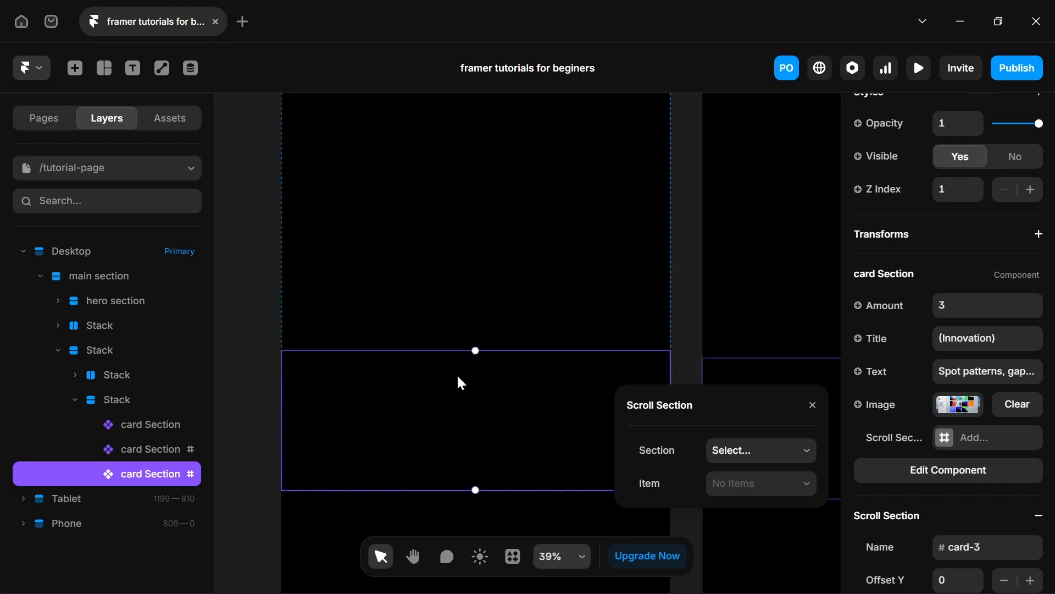
scroll(449, 402, up, 2)
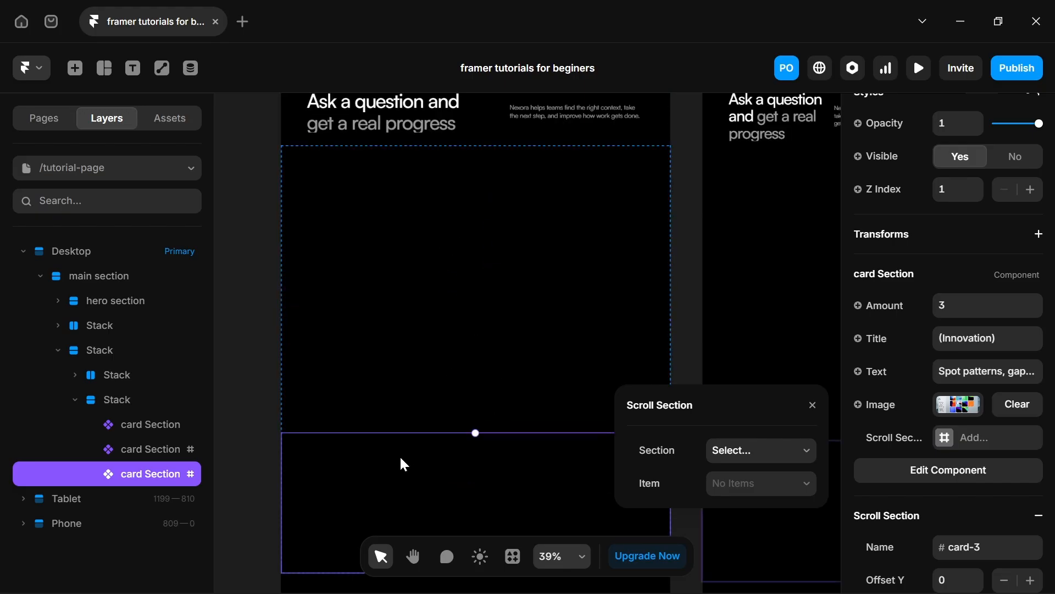
scroll(399, 454, down, 1)
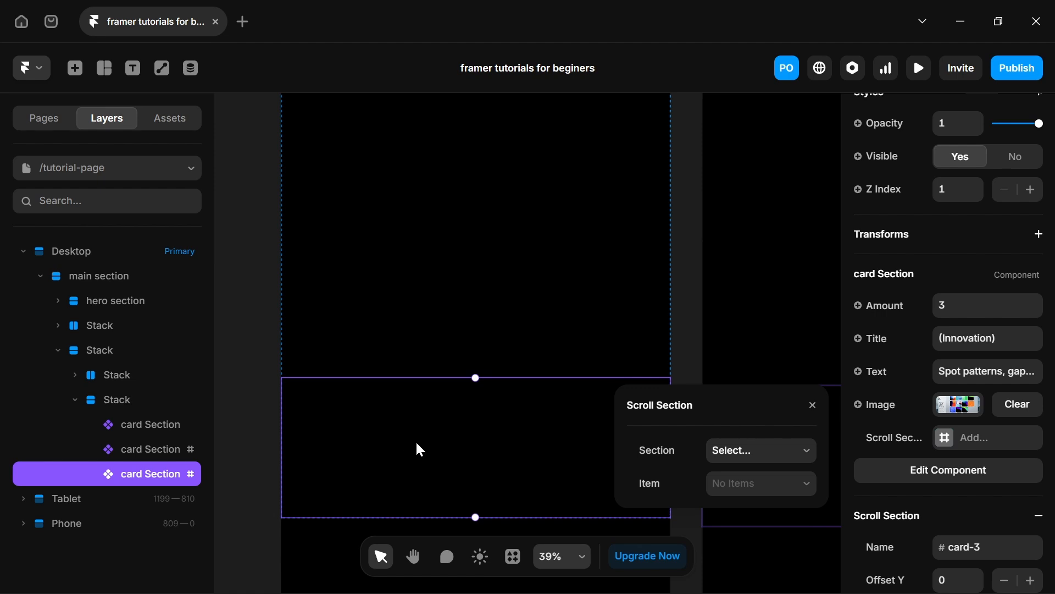
double_click(421, 456)
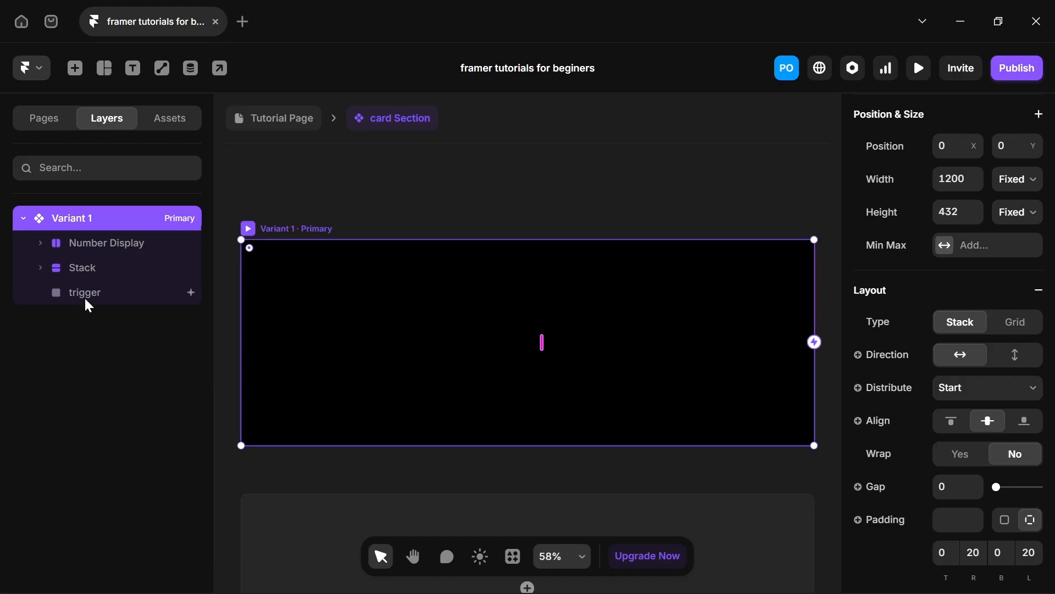
click(87, 296)
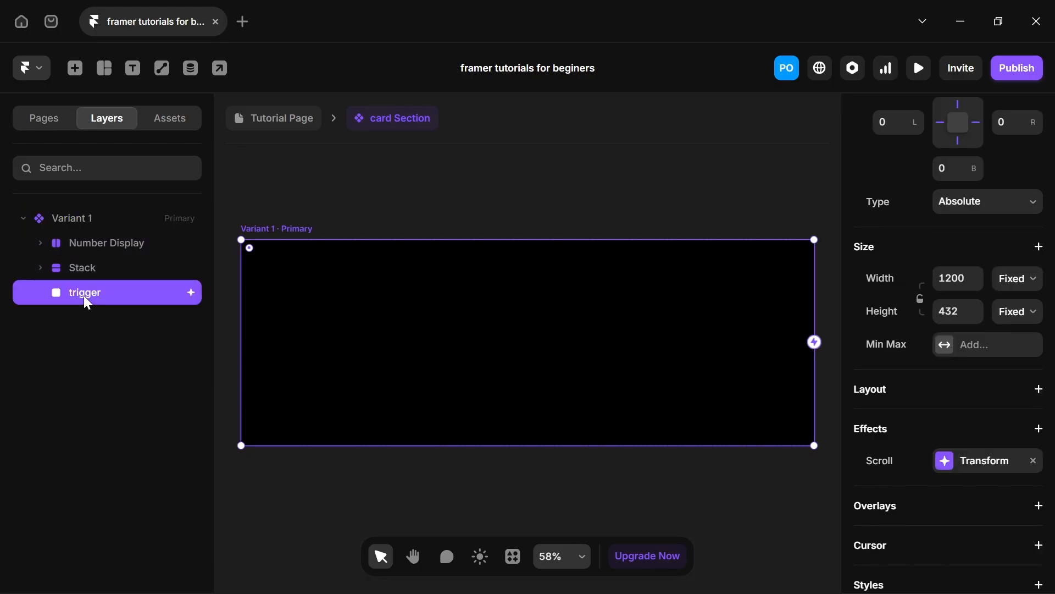
scroll(968, 446, down, 7)
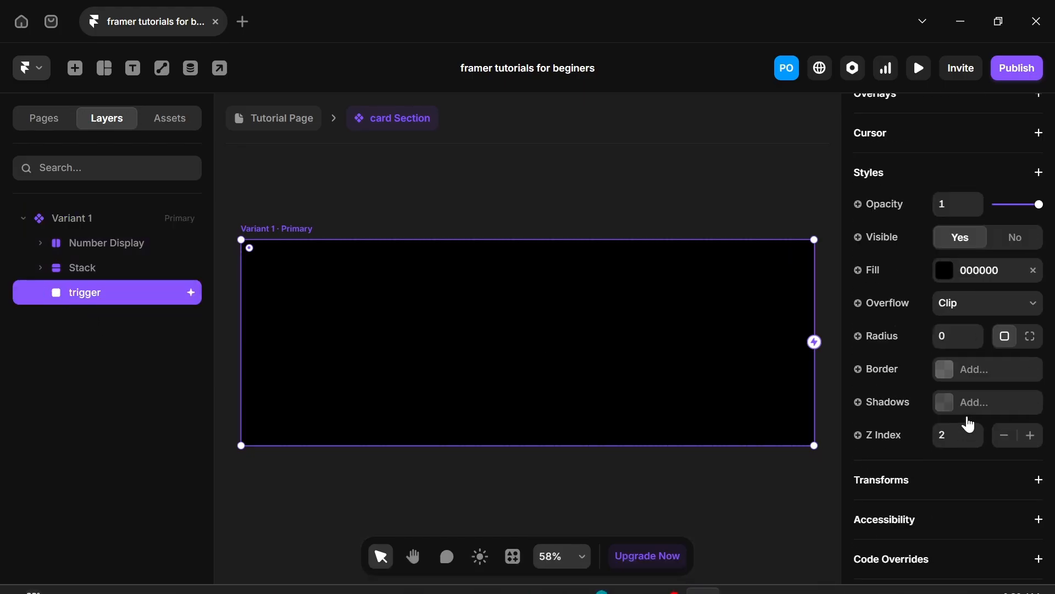
scroll(858, 347, up, 3)
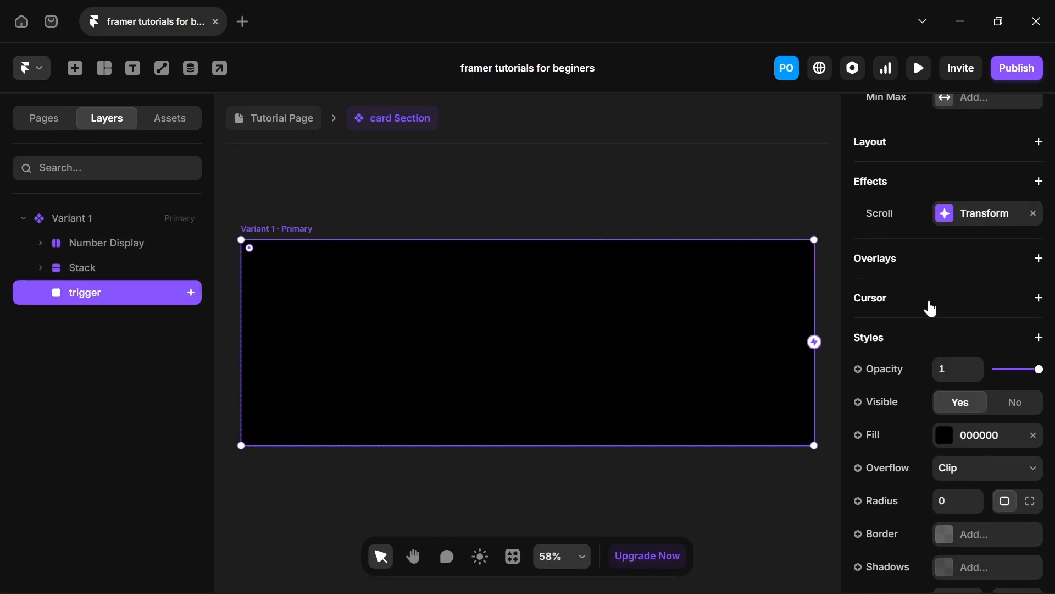
click(866, 404)
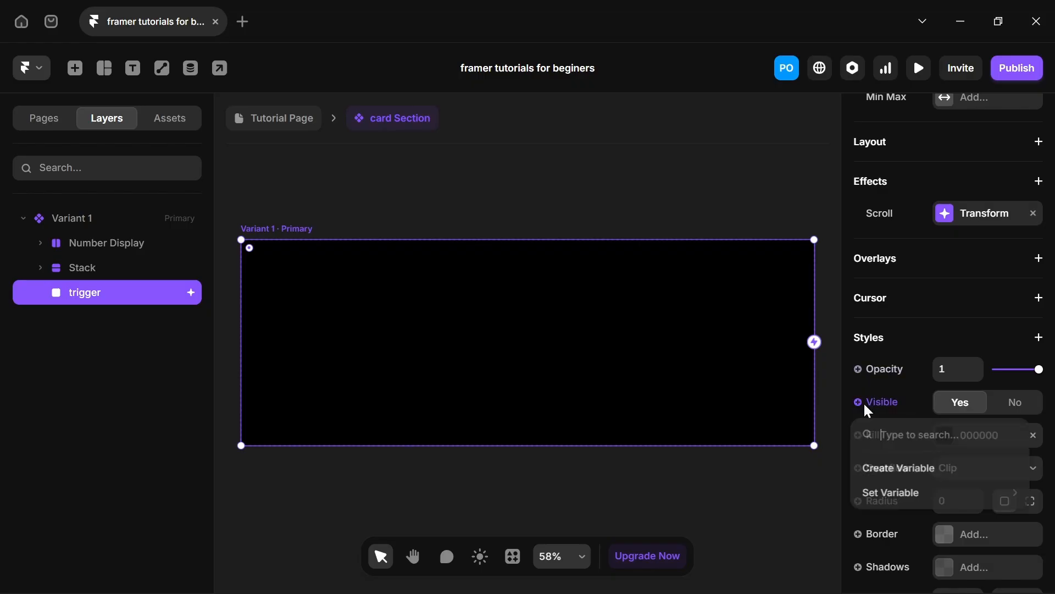
click(888, 470)
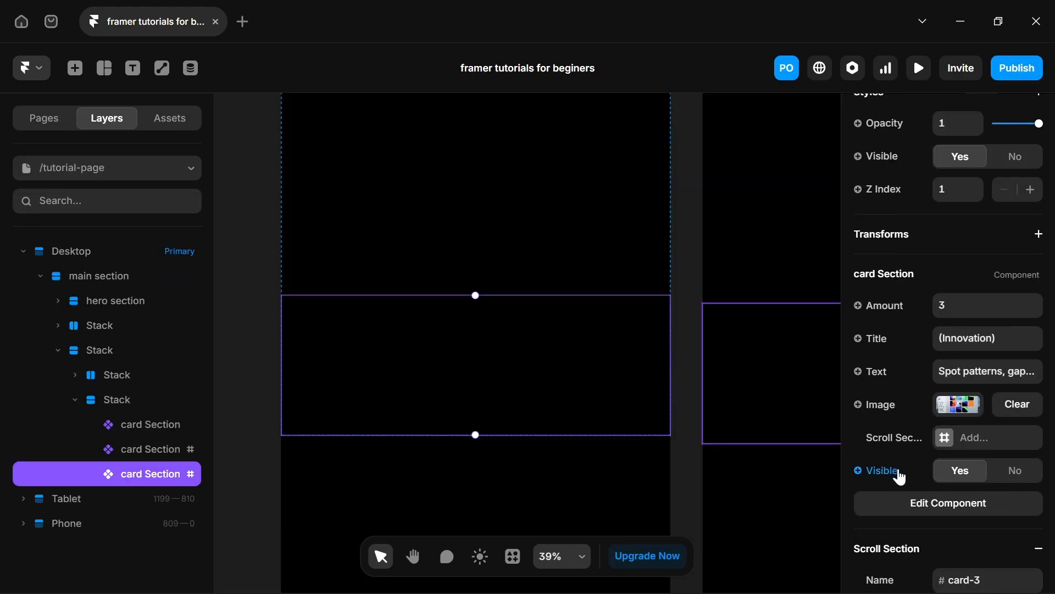
click(1003, 480)
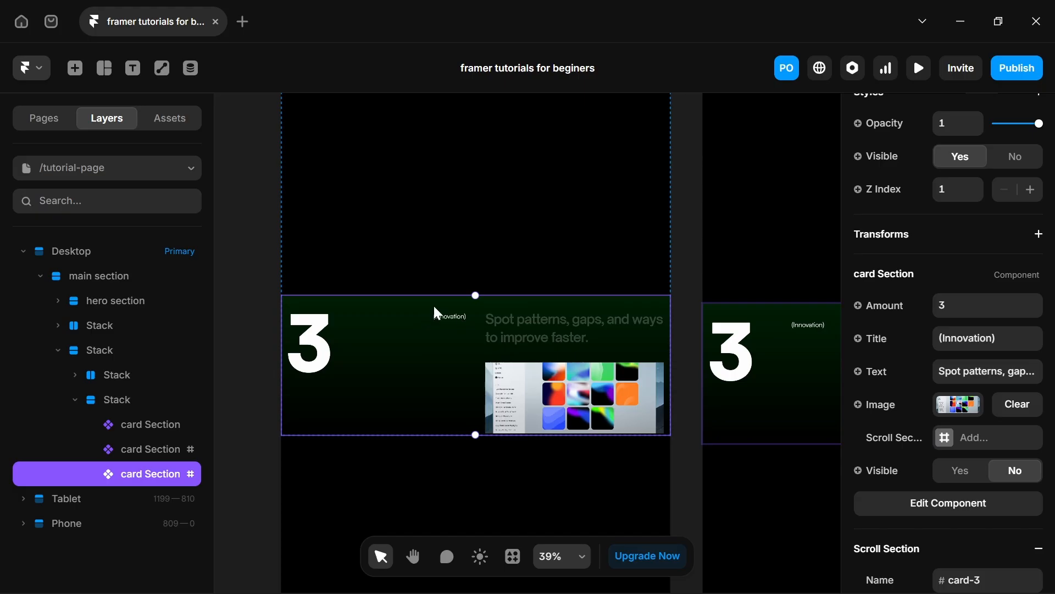
Preview the tutorial page and examine how the stacked cards 1 to 3 darken while scrolling, then close the preview.
click(921, 72)
scroll(671, 332, down, 10)
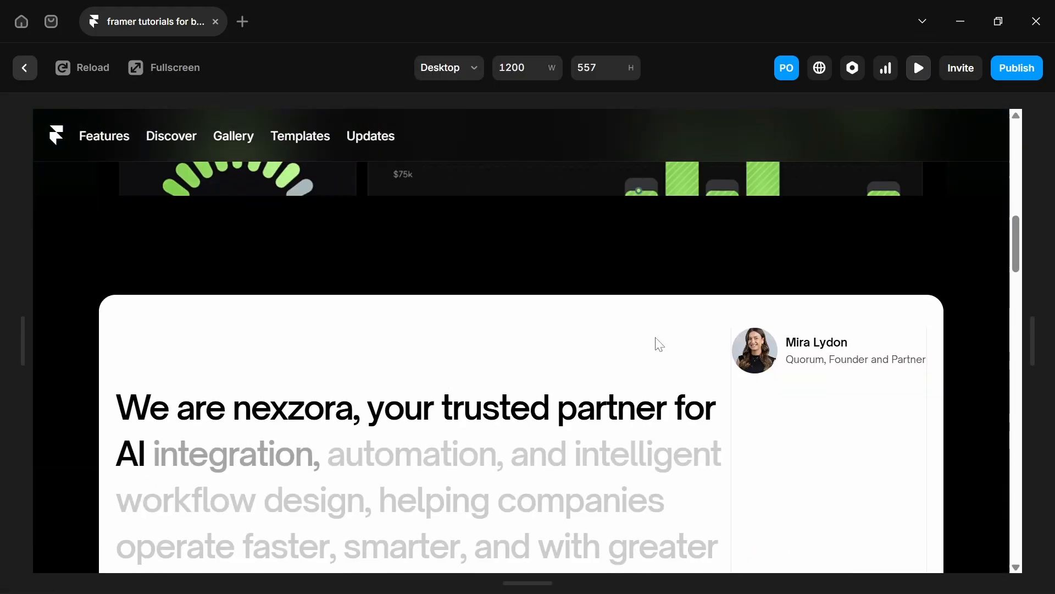
scroll(655, 338, down, 10)
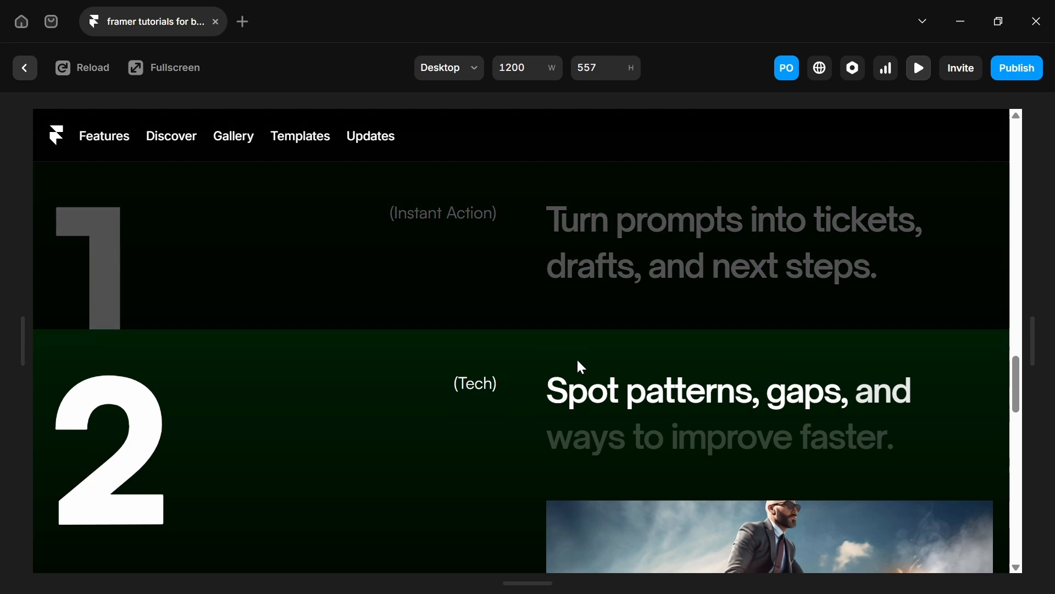
scroll(580, 362, down, 2)
scroll(577, 374, up, 5)
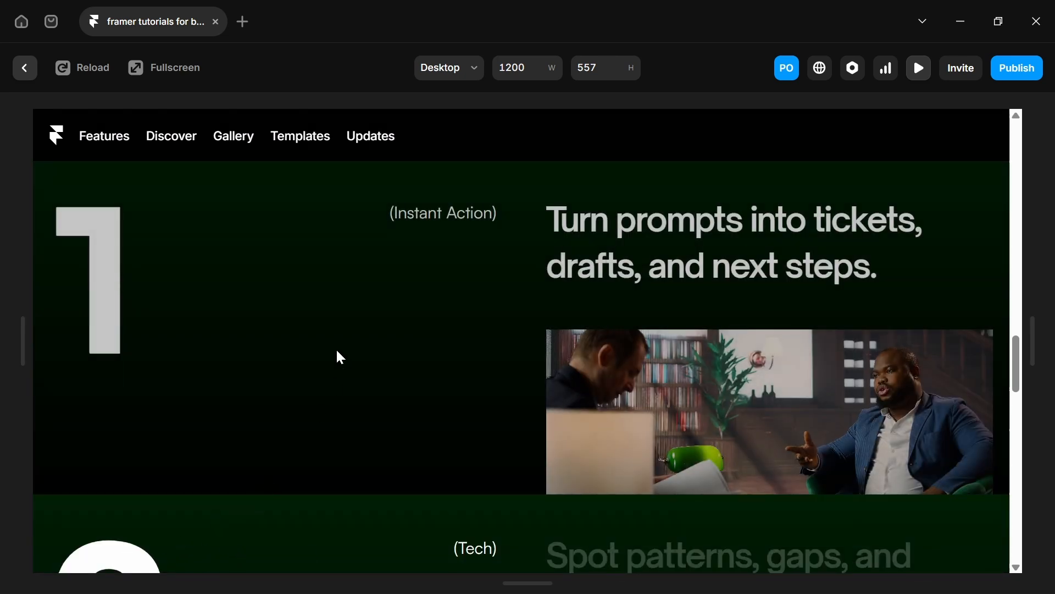
scroll(337, 351, down, 2)
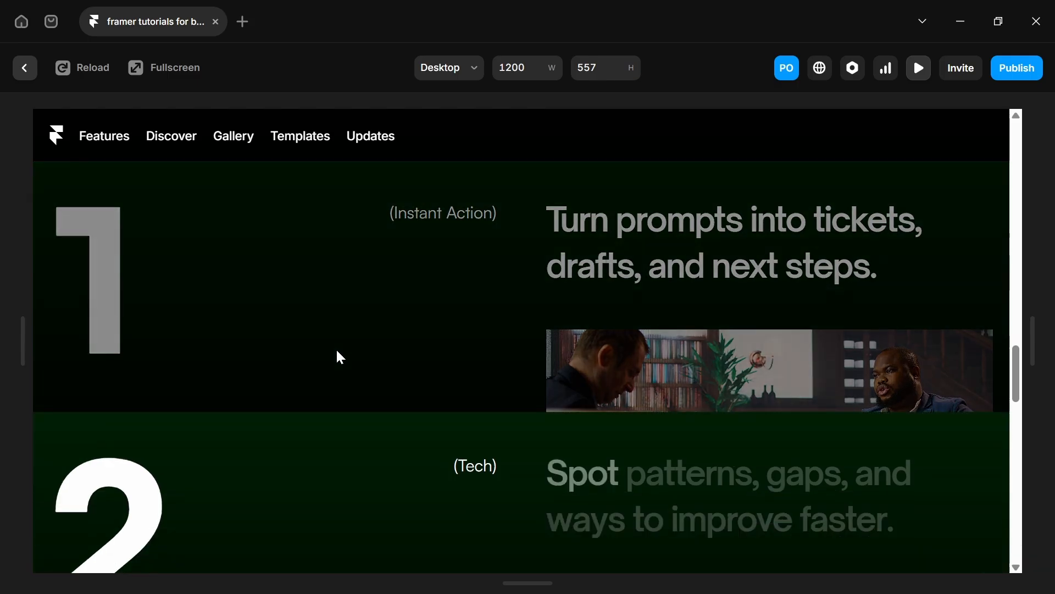
scroll(324, 345, down, 2)
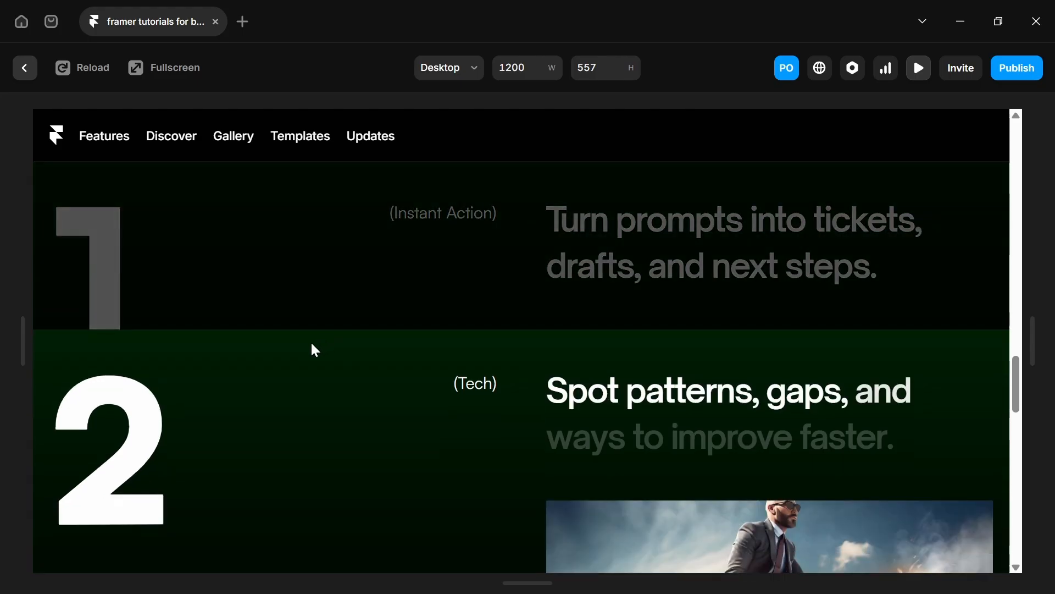
scroll(314, 344, down, 3)
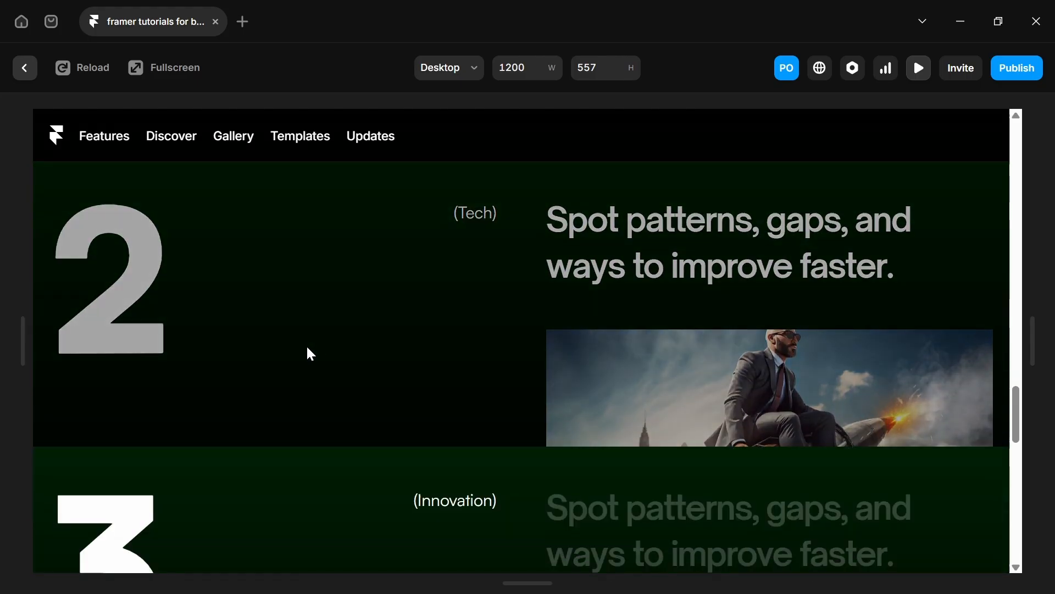
scroll(298, 363, down, 1)
scroll(298, 364, down, 2)
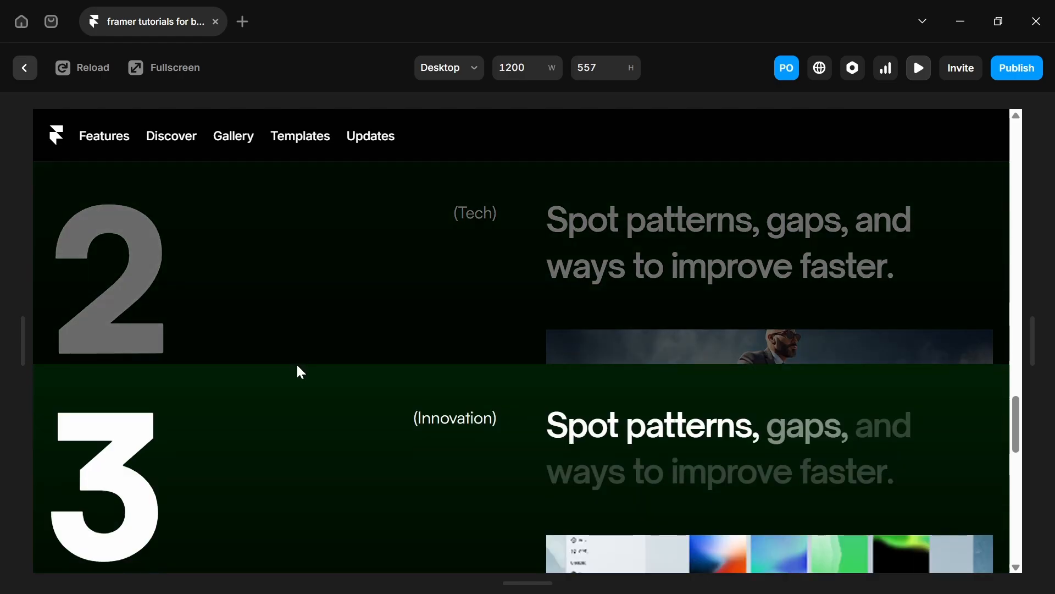
scroll(298, 365, down, 3)
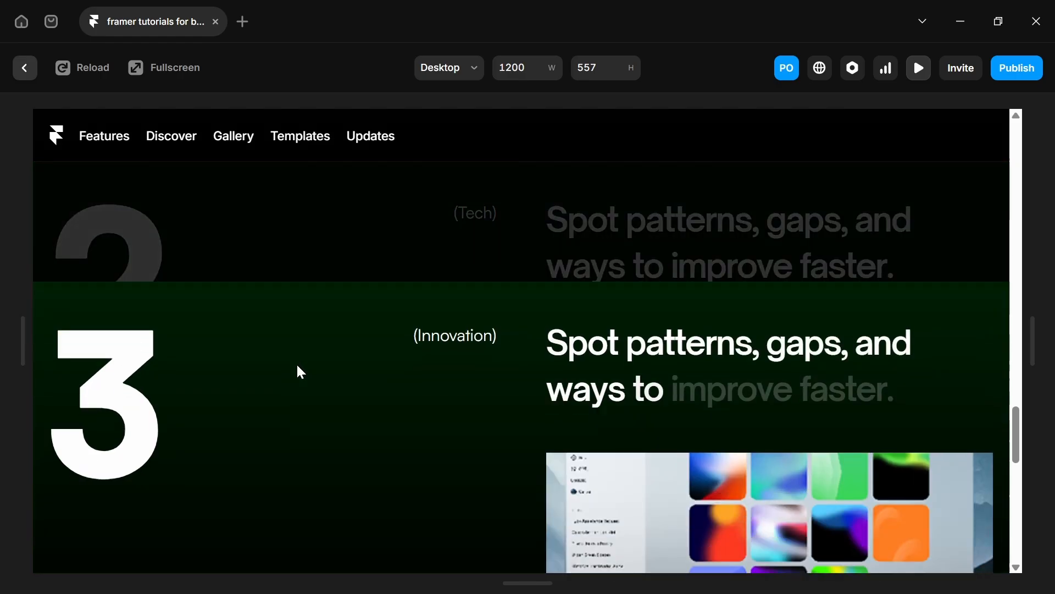
scroll(296, 363, down, 3)
key(Escape)
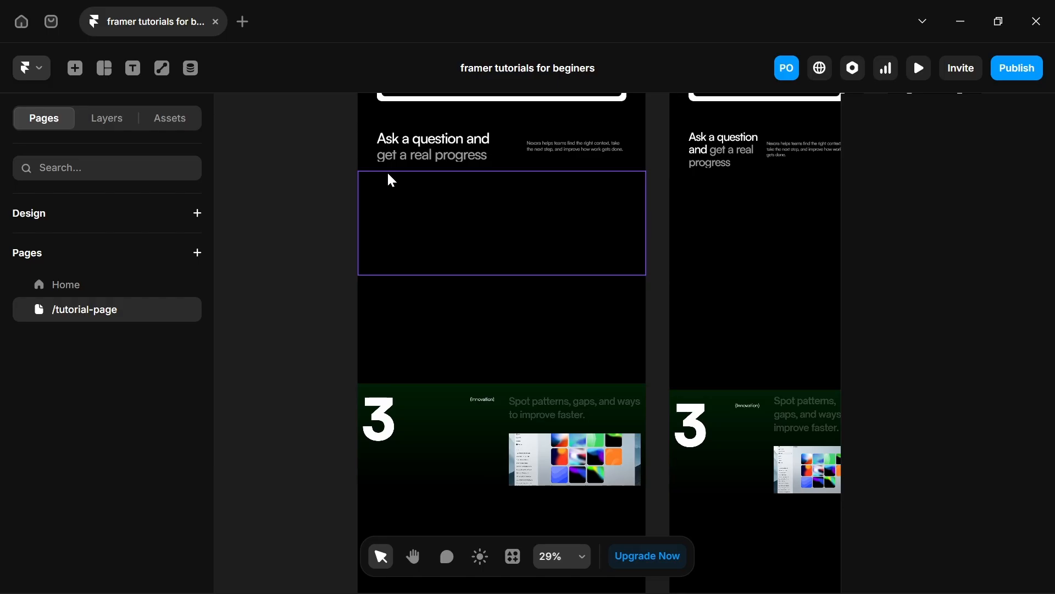
Switch to the Home page and open the code override file of the line layer inside the progress bar.
click(77, 296)
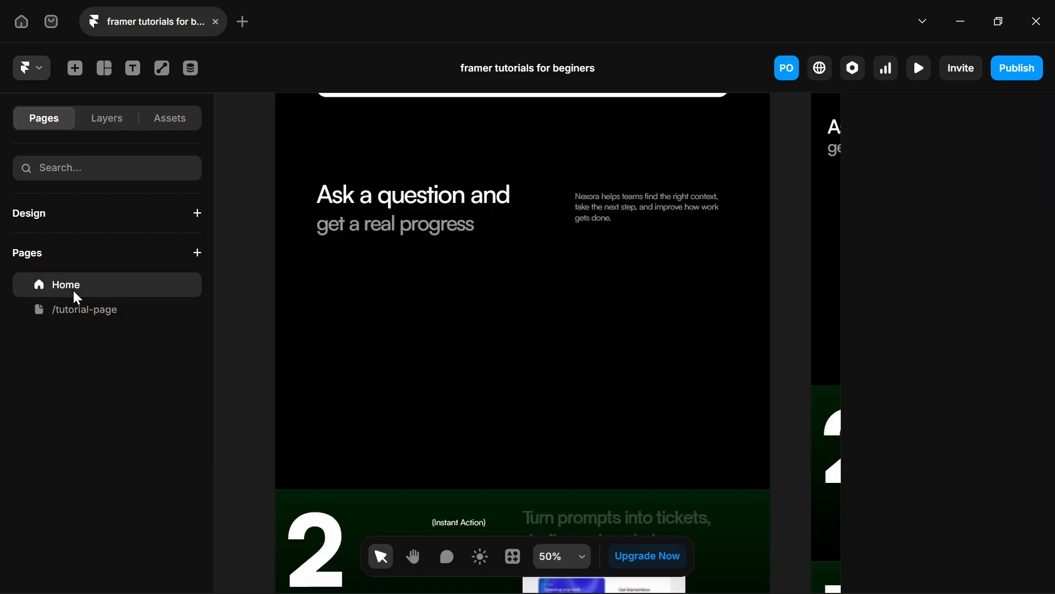
scroll(328, 226, up, 3)
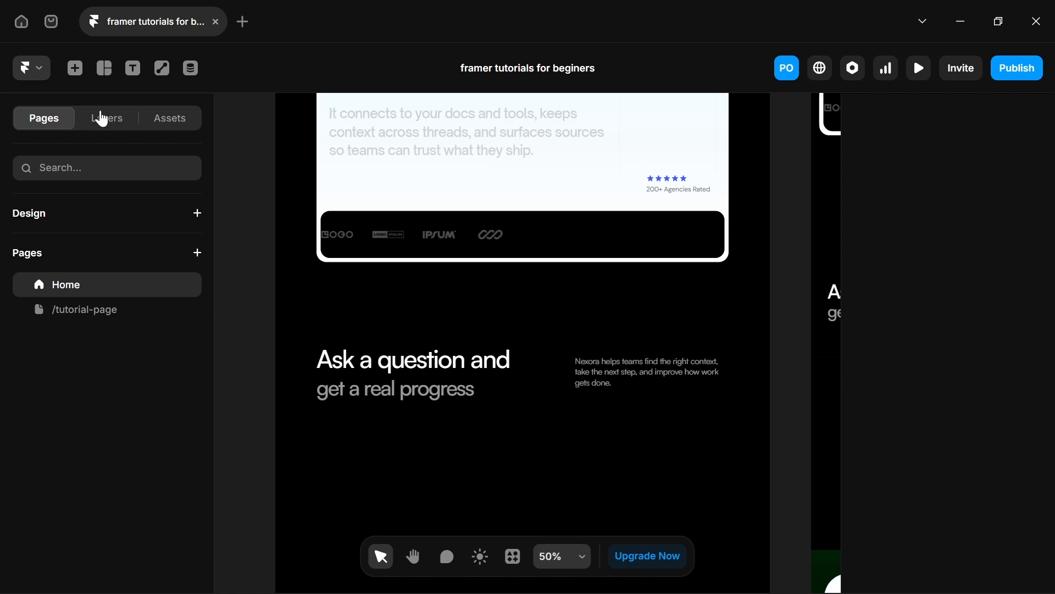
click(101, 118)
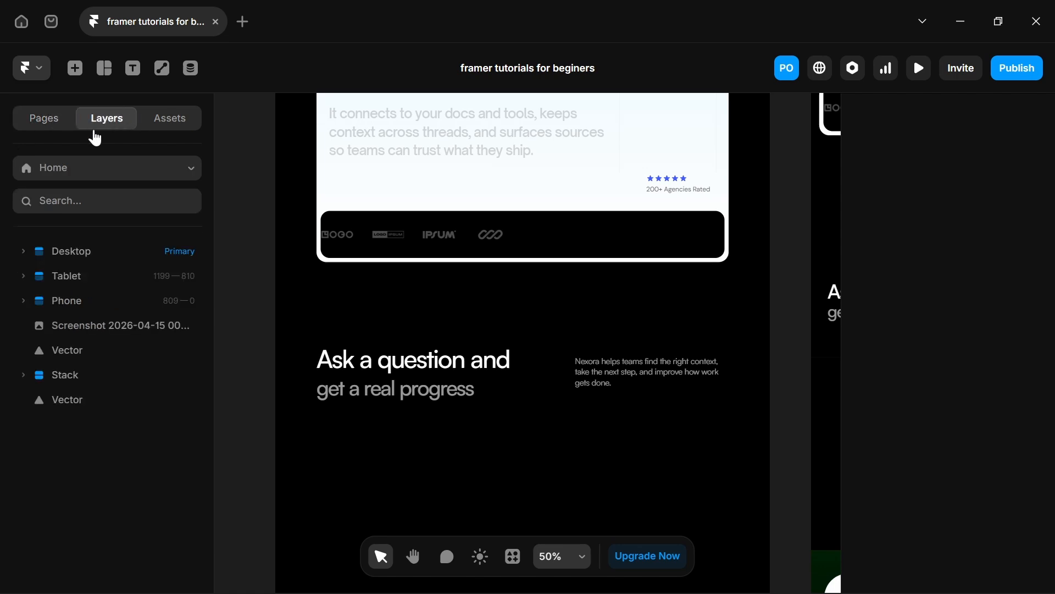
click(68, 254)
click(95, 300)
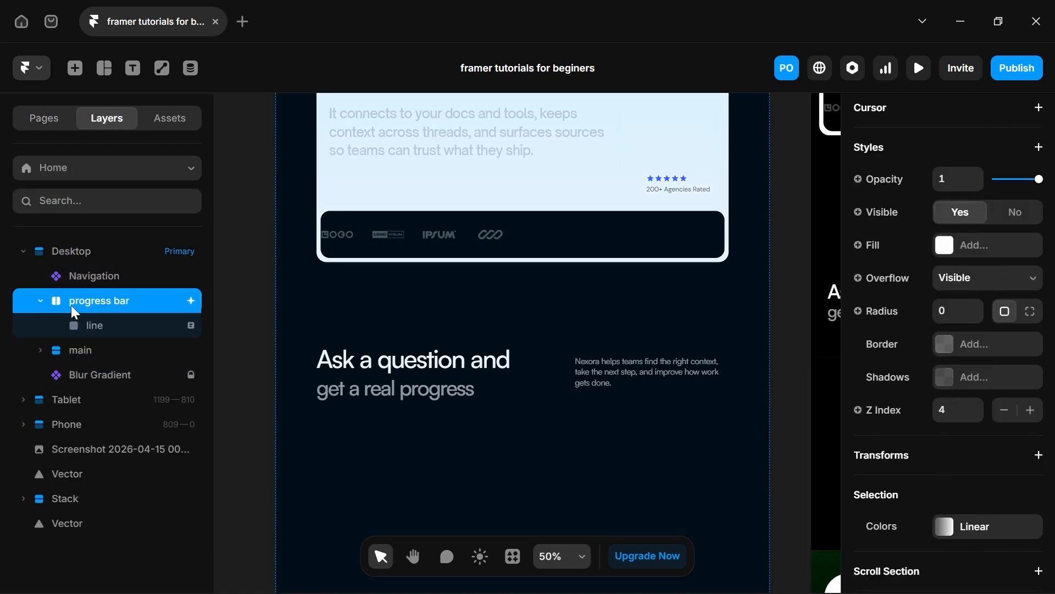
click(110, 330)
click(951, 520)
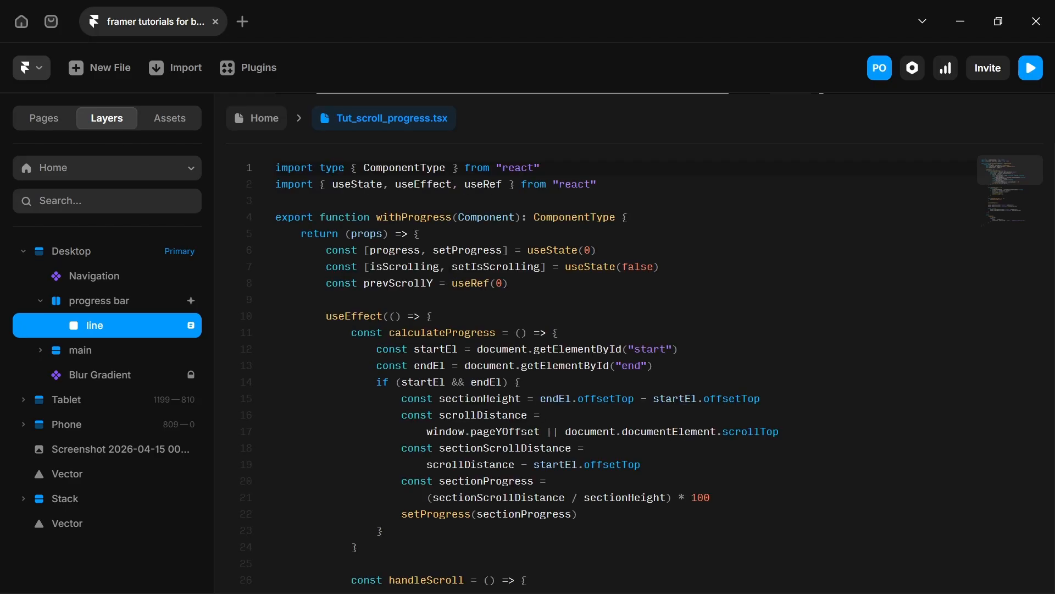
Look through the Tut_scroll_progress.tsx override code, select all of it, and return to the tutorial page.
scroll(632, 363, down, 15)
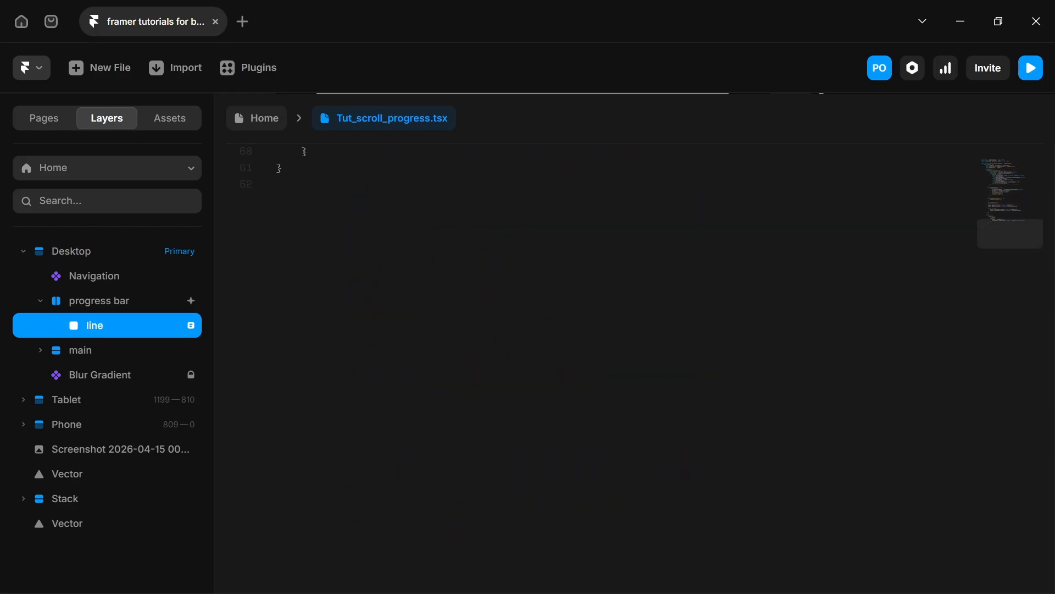
scroll(632, 363, up, 5)
scroll(632, 363, up, 5)
scroll(632, 363, down, 6)
drag(276, 474, 264, 132)
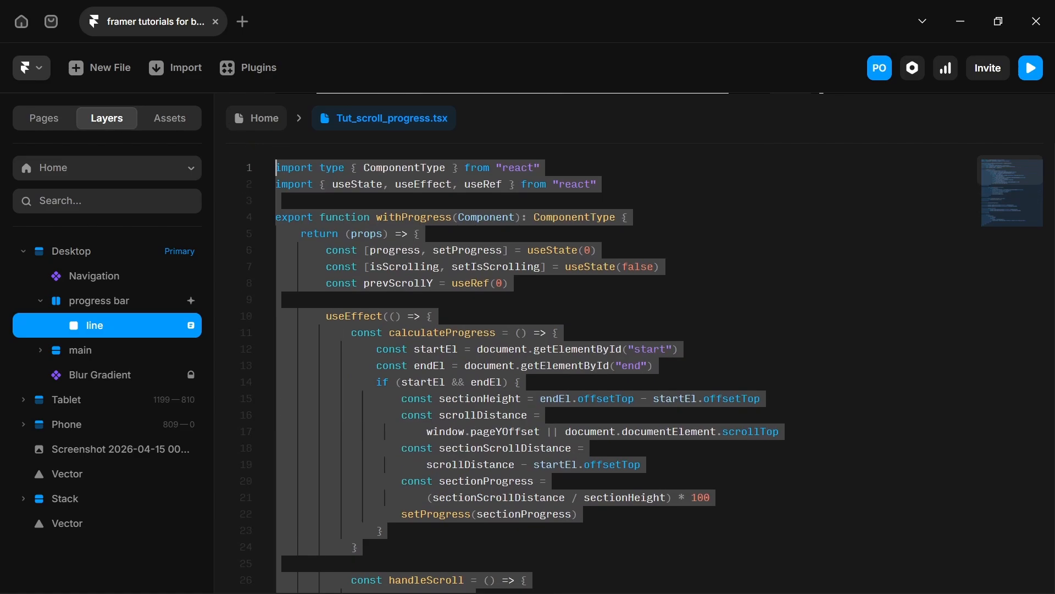
drag(616, 332, 452, 206)
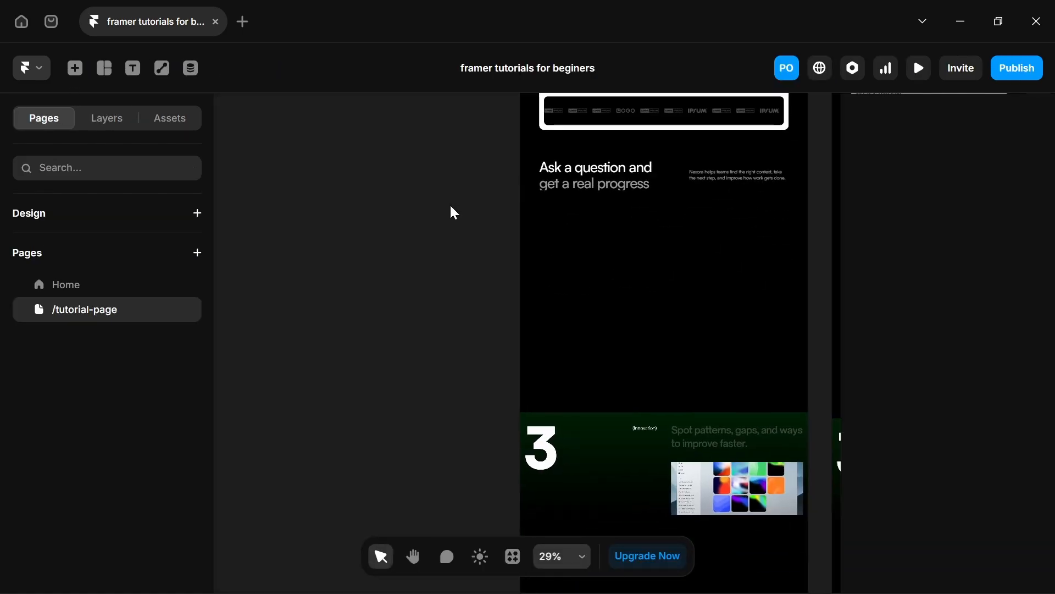
Draw a frame about 1058 by 211 on the empty canvas beside the Desktop breakpoint.
scroll(443, 220, up, 1)
scroll(401, 242, left, 2)
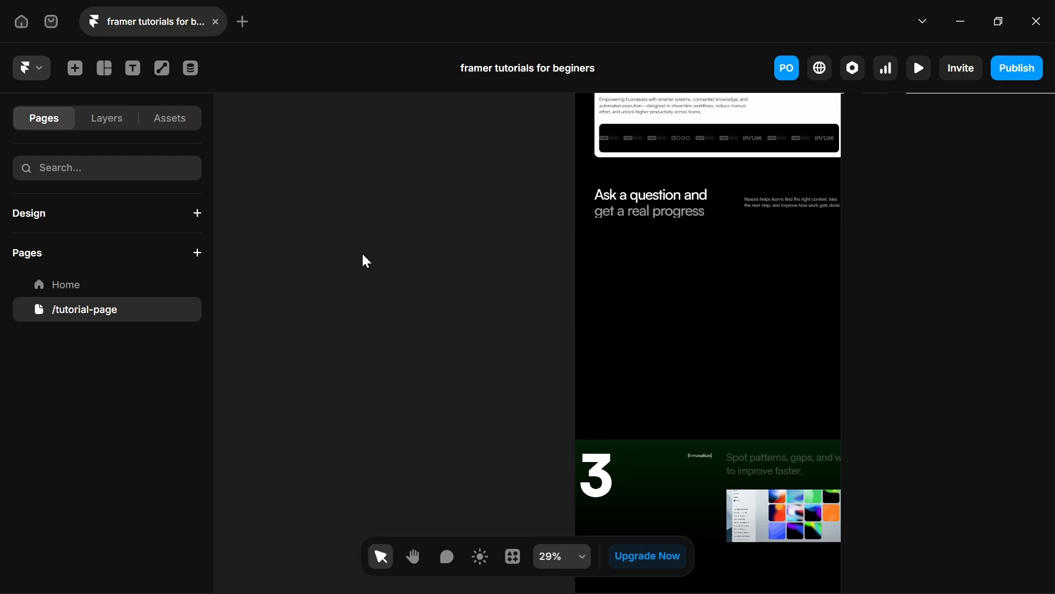
key(f)
drag(293, 262, 548, 313)
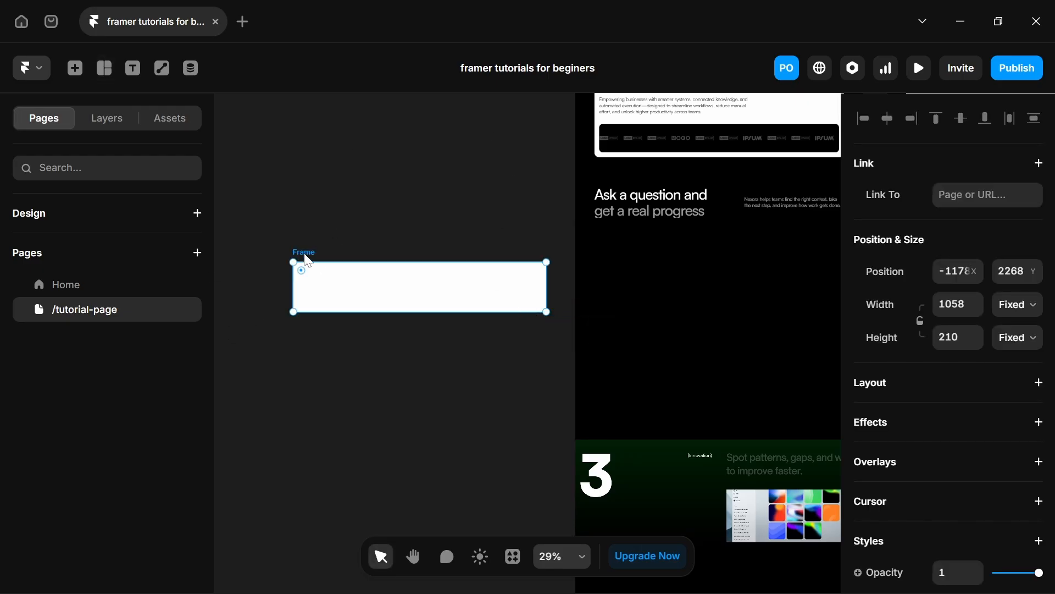
key(shift+2)
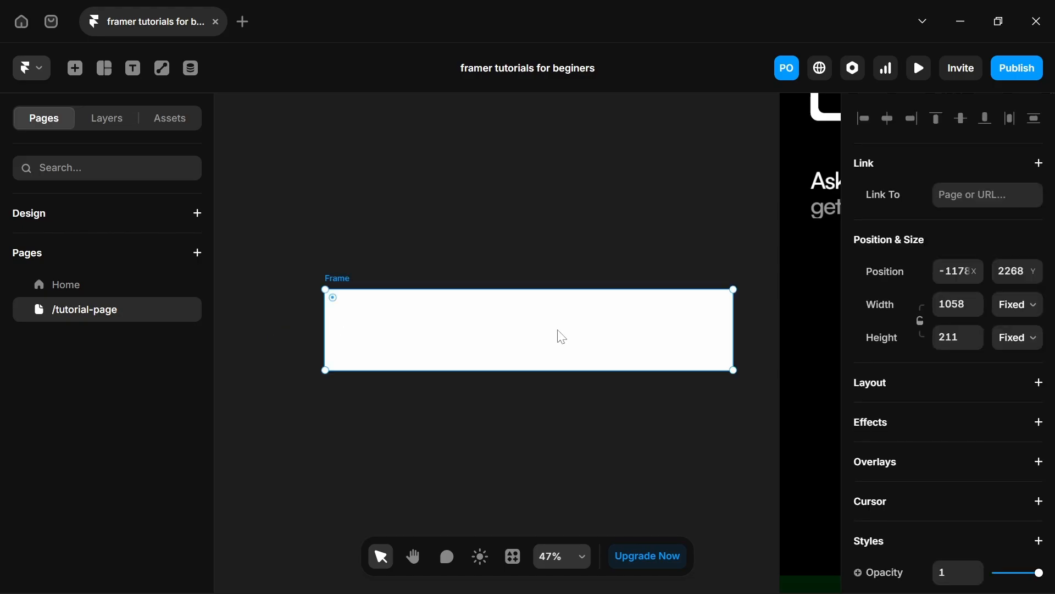
click(959, 338)
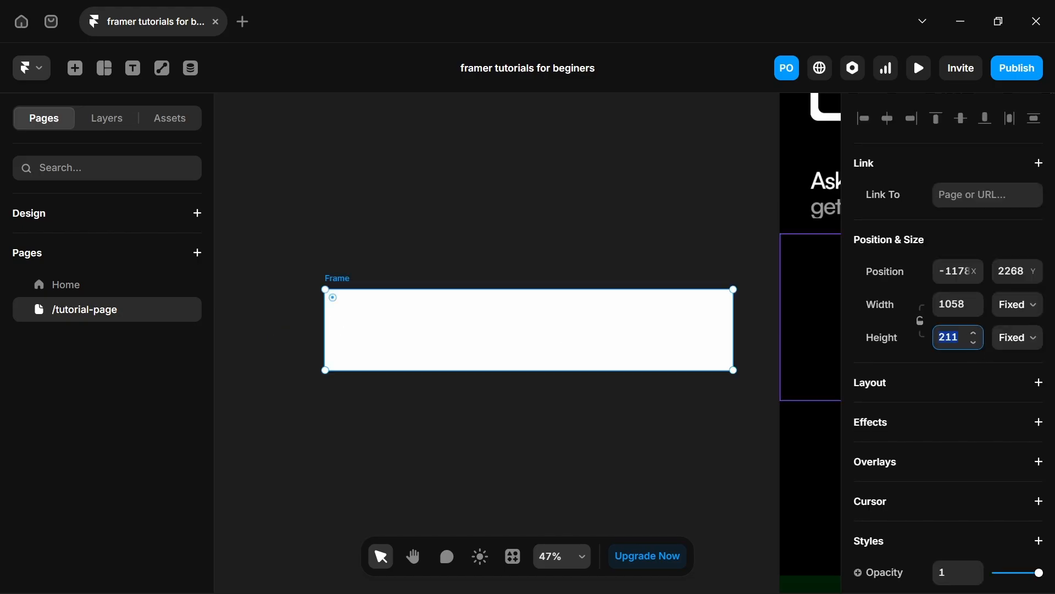
text(2)
key(Return)
click(439, 215)
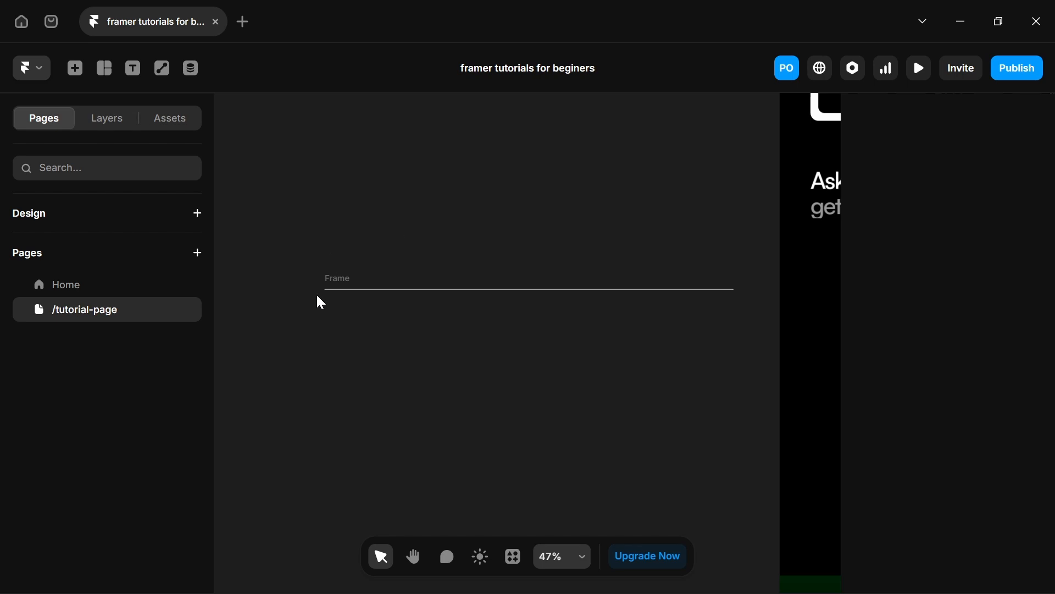
scroll(332, 307, up, 6)
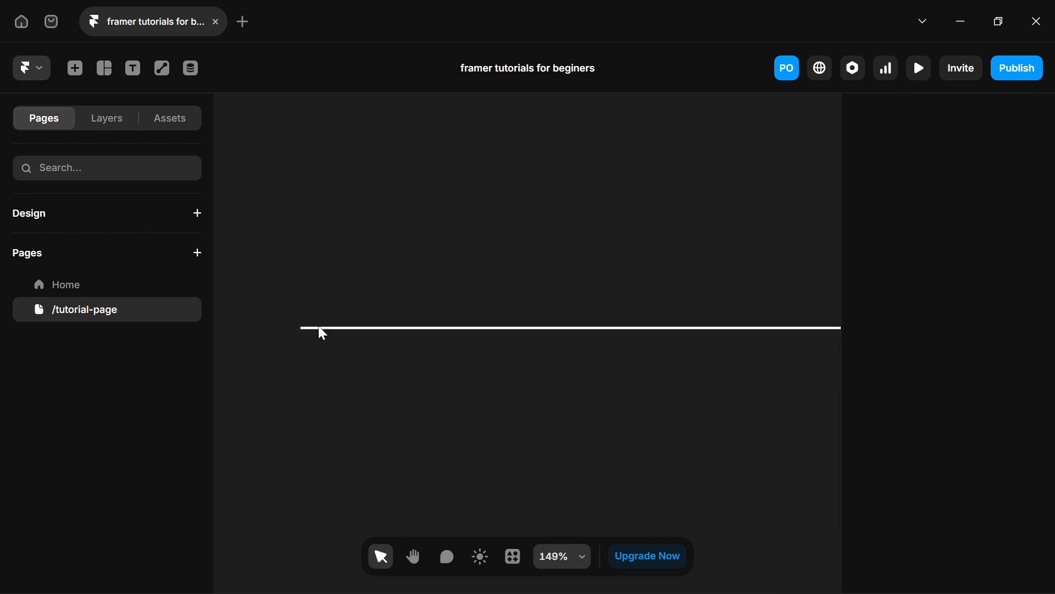
scroll(321, 332, down, 5)
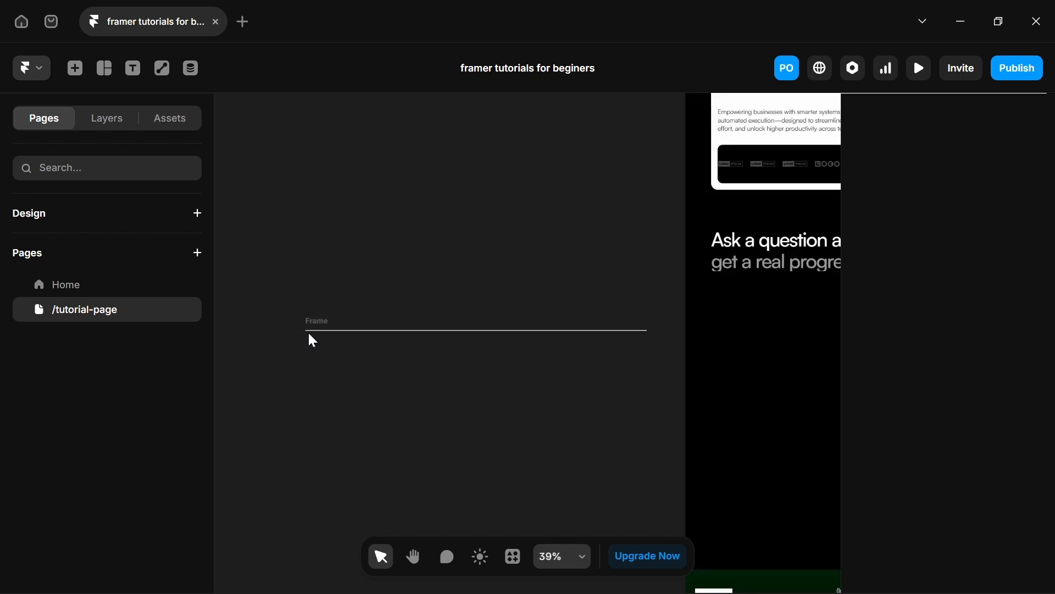
key(ctrl+z)
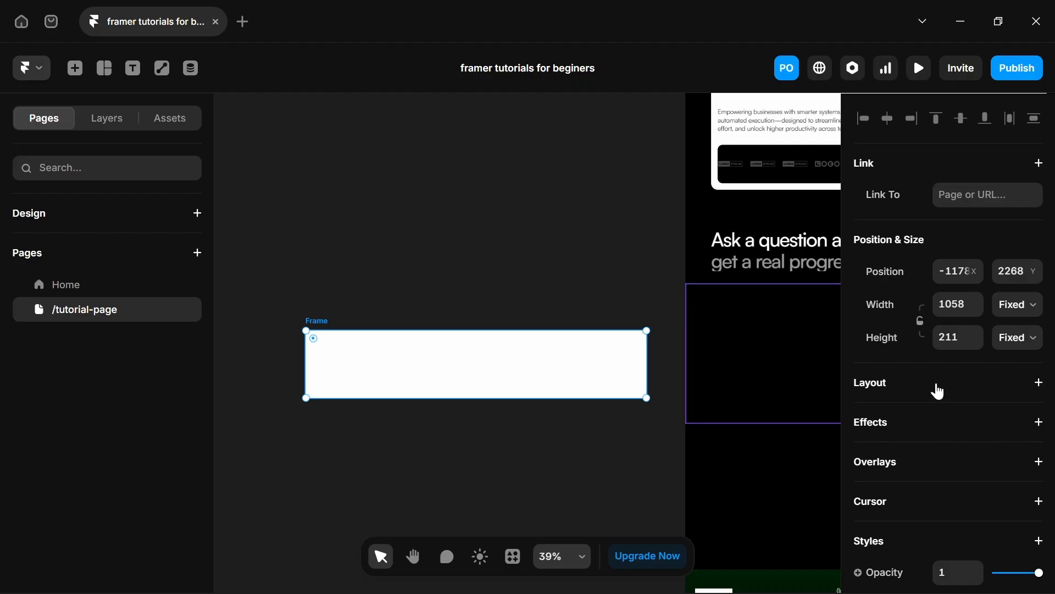
Turn the frame into a horizontal stack with Distribute set to Start and a gap of 0, and remove its fill.
click(940, 392)
scroll(936, 402, down, 5)
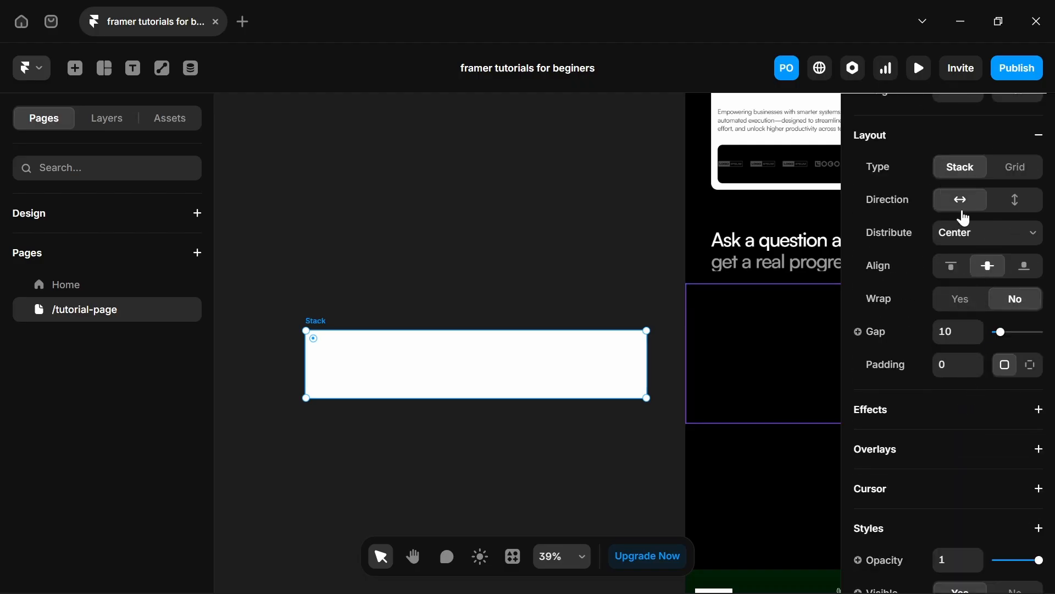
click(970, 236)
click(978, 274)
drag(1000, 333, 923, 322)
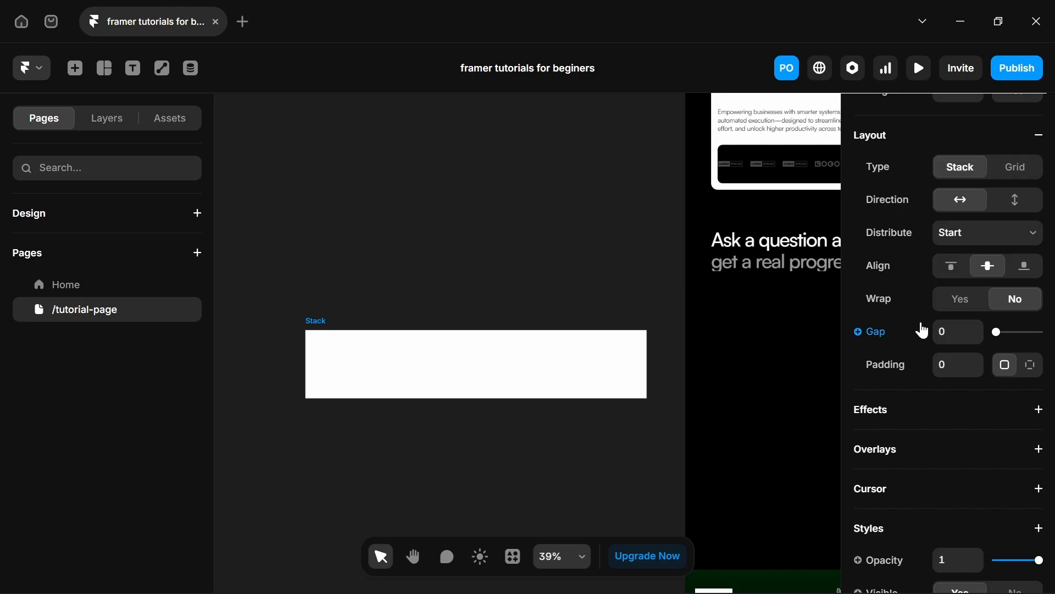
scroll(904, 324, down, 5)
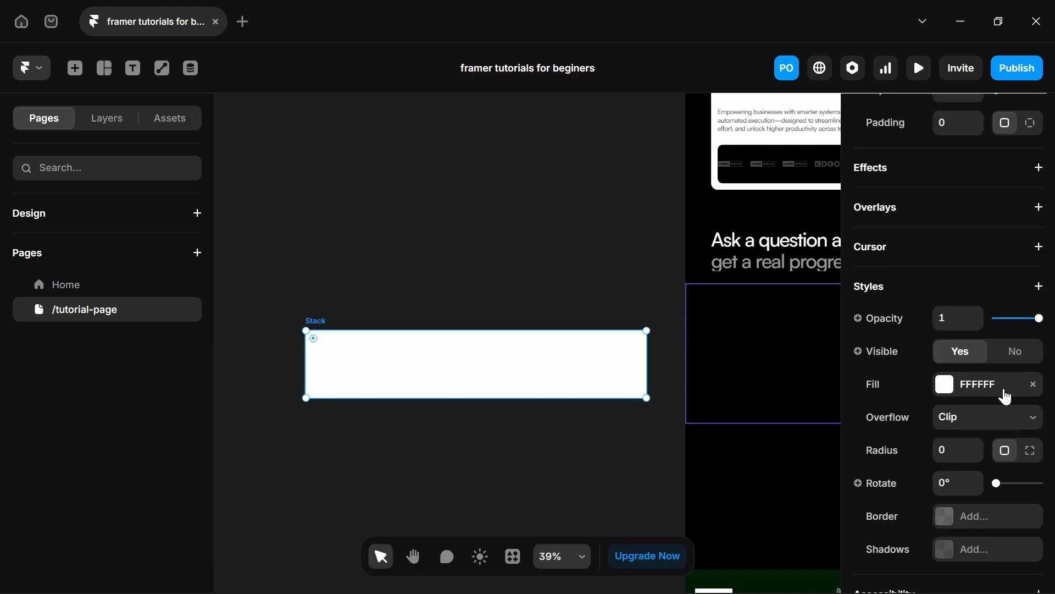
click(1035, 386)
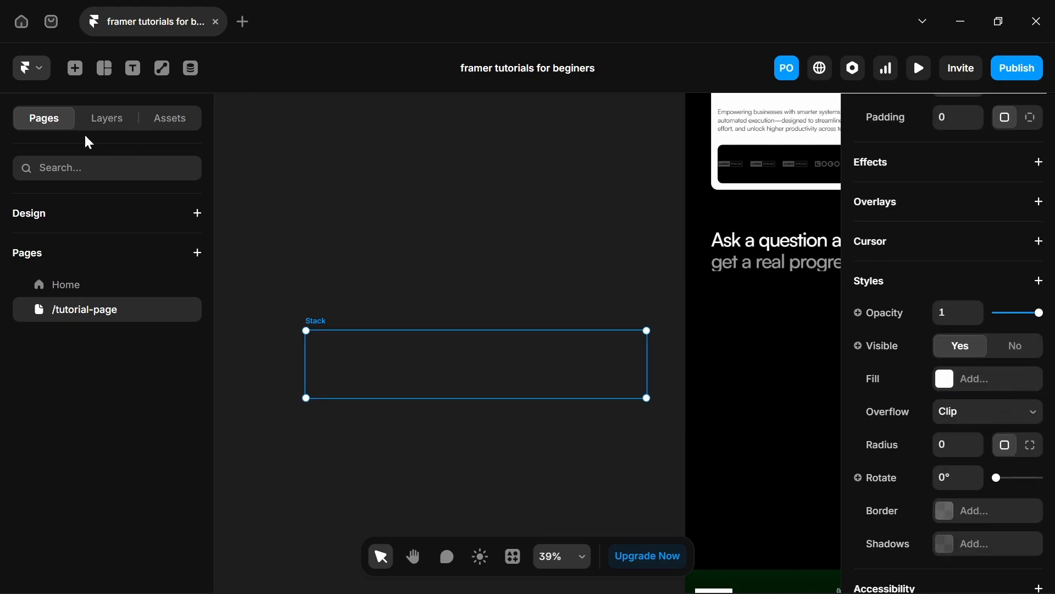
Rename the new stack layer as progress bar.
click(104, 124)
double_click(70, 334)
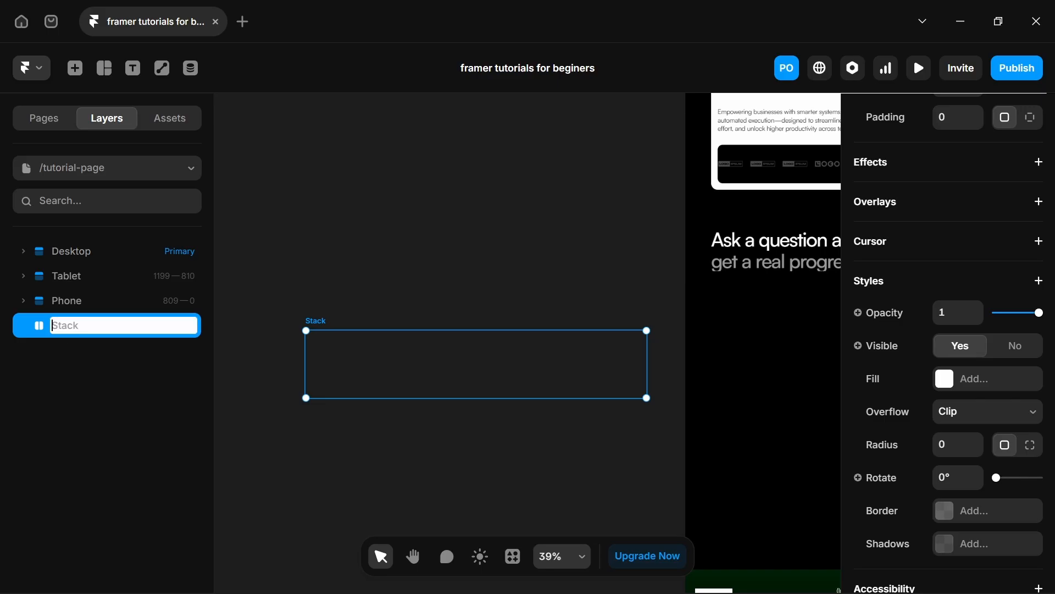
text(progress bar)
key(Return)
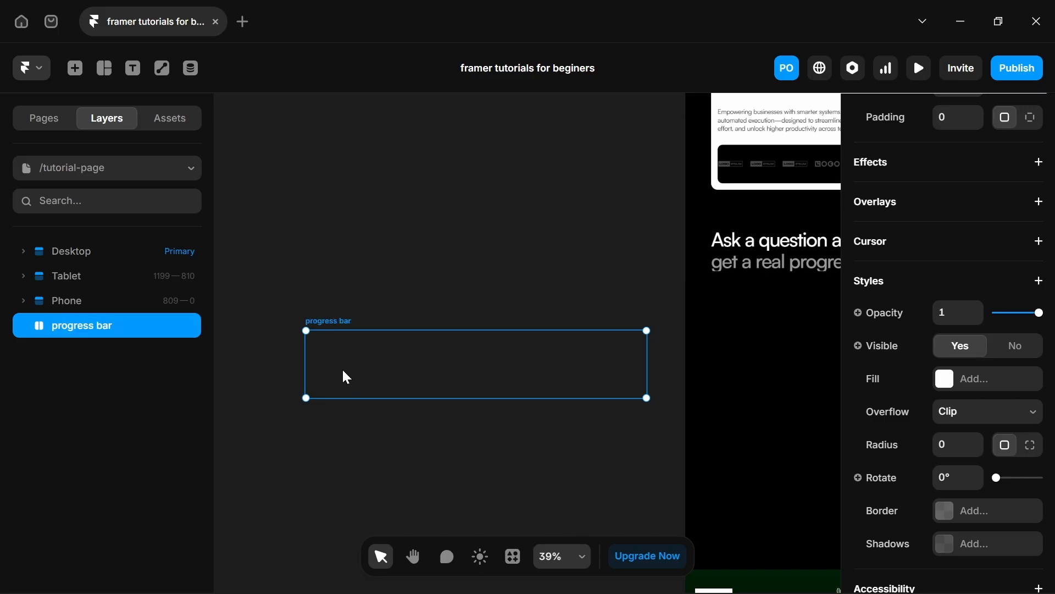
Draw a frame about 460 by 107 inside the progress bar, making its width Relative and its height Fill.
key(f)
mouse_move(325, 347)
mouse_down()
mouse_move(471, 377)
mouse_move(456, 380)
mouse_up()
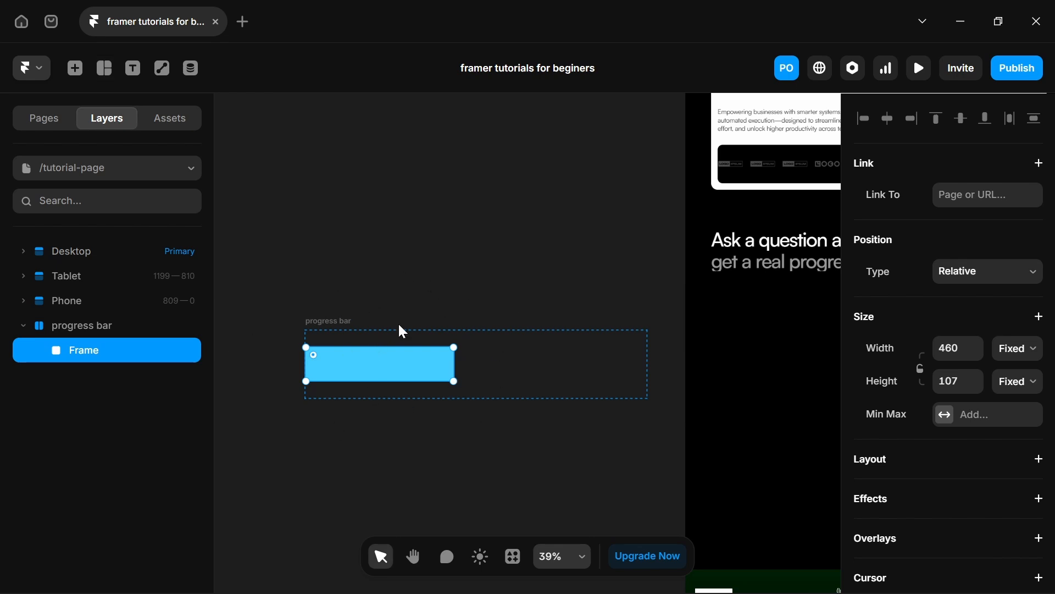
click(1017, 349)
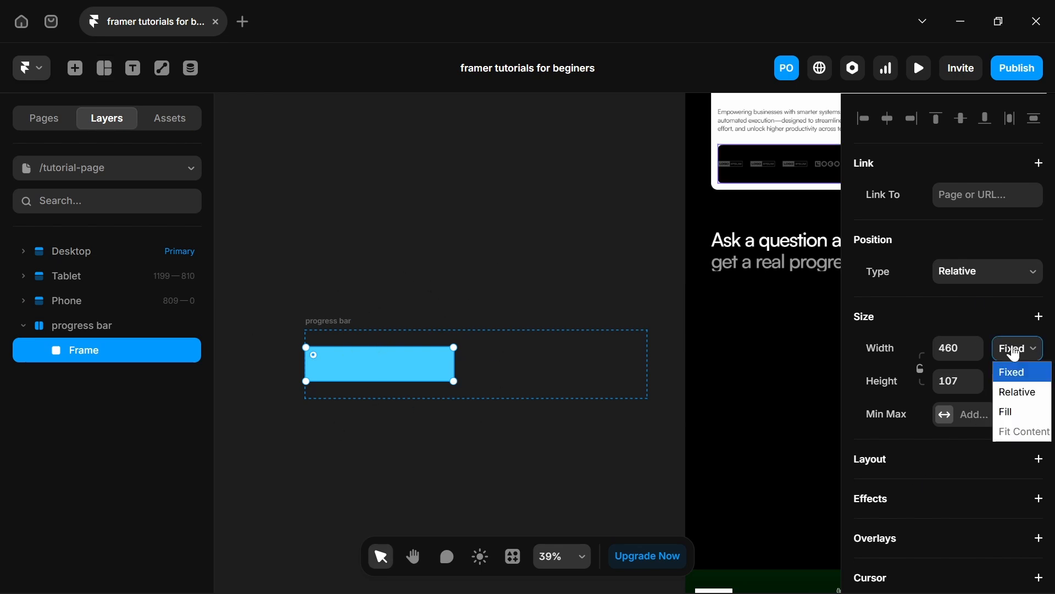
click(1022, 393)
click(1020, 383)
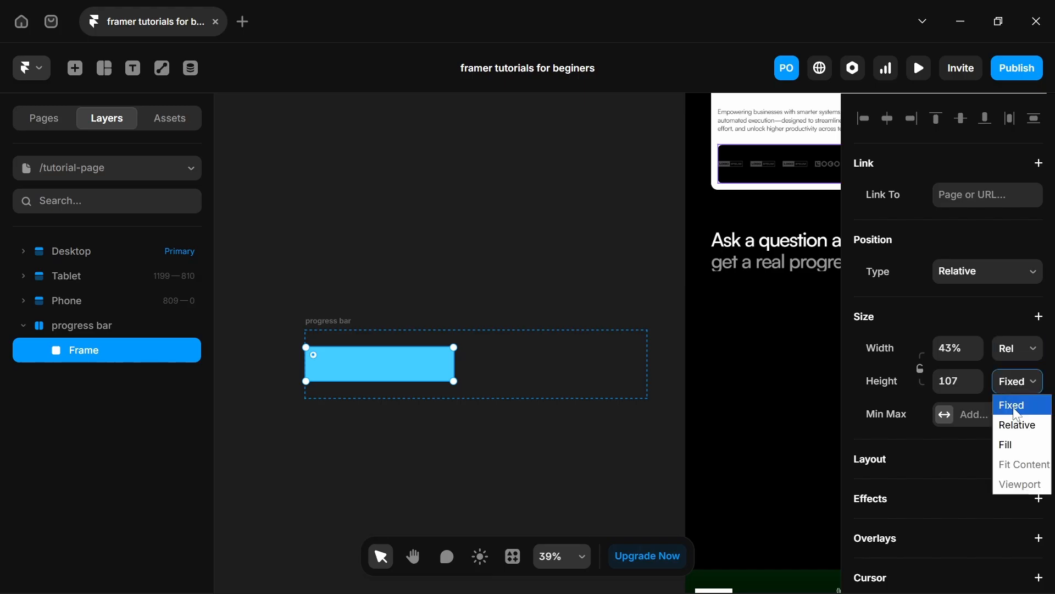
click(1013, 445)
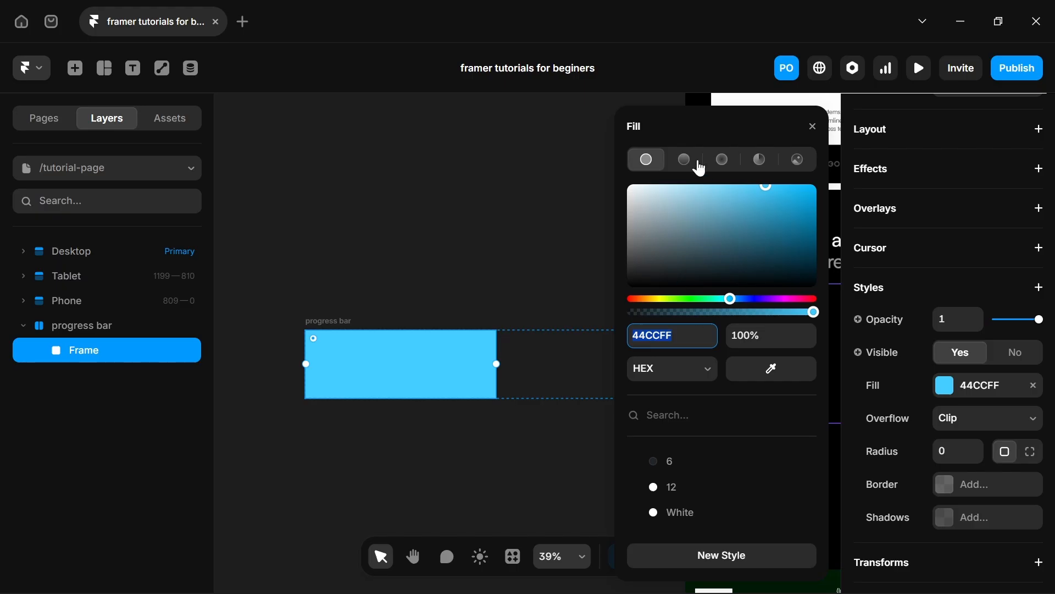
Give the inner frame a horizontal linear gradient fill running from white FFFFFF at its start to grey at its far end.
click(685, 160)
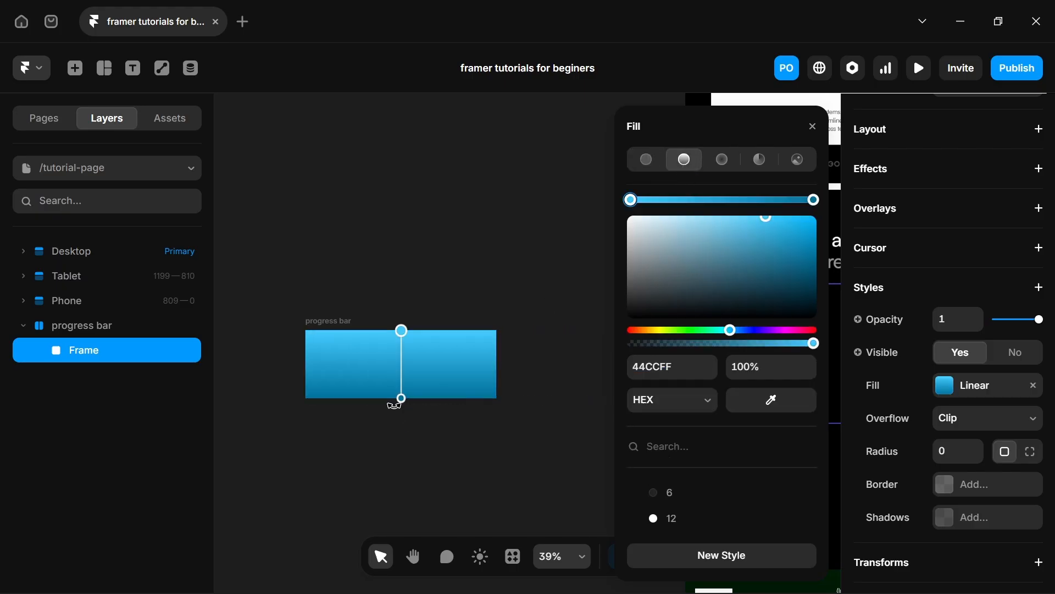
drag(402, 398, 337, 365)
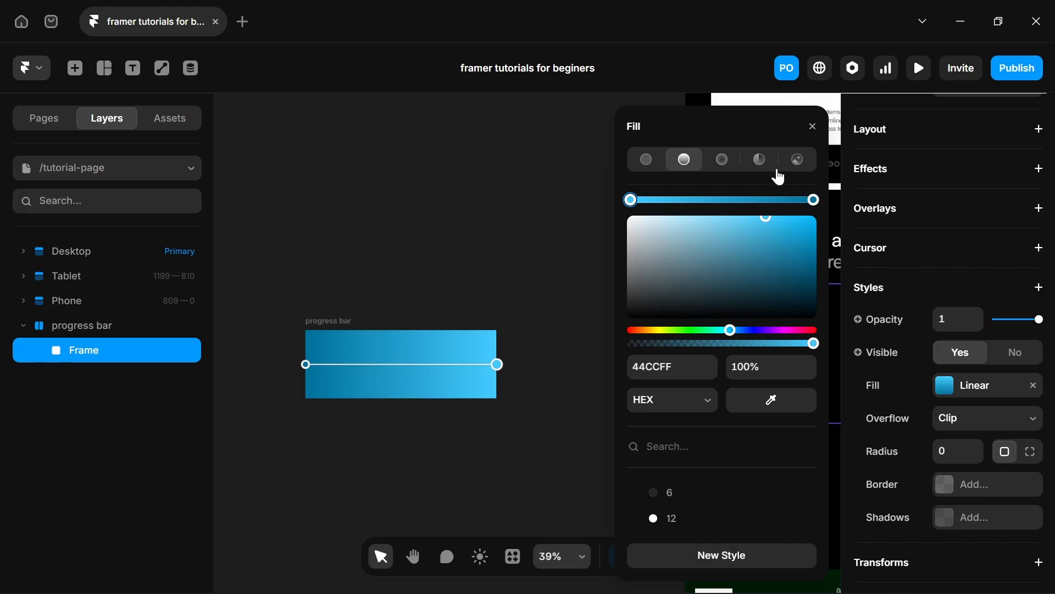
click(714, 252)
drag(674, 231, 629, 217)
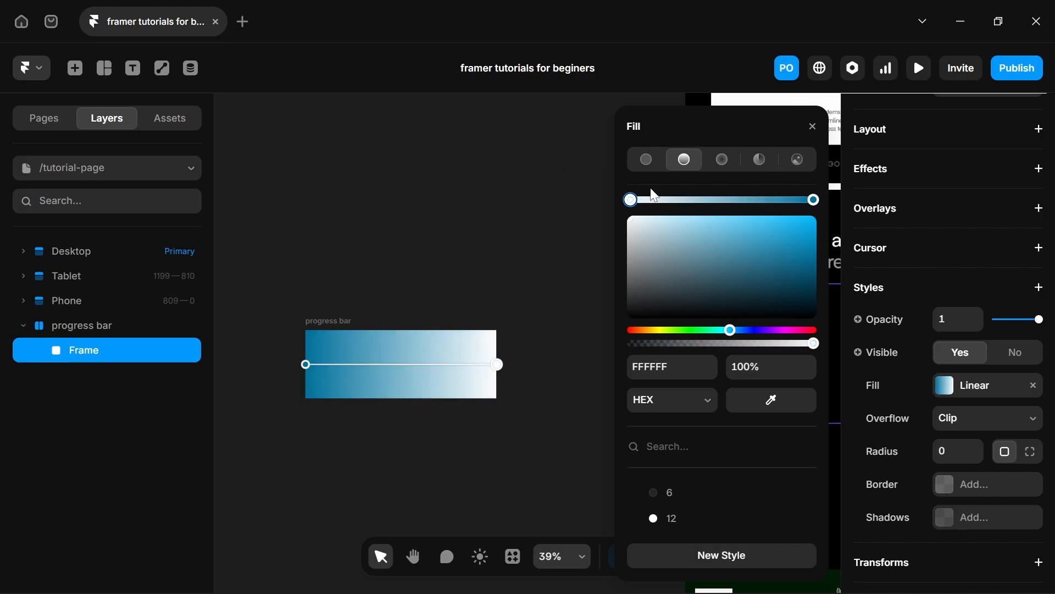
click(815, 199)
drag(687, 254, 630, 218)
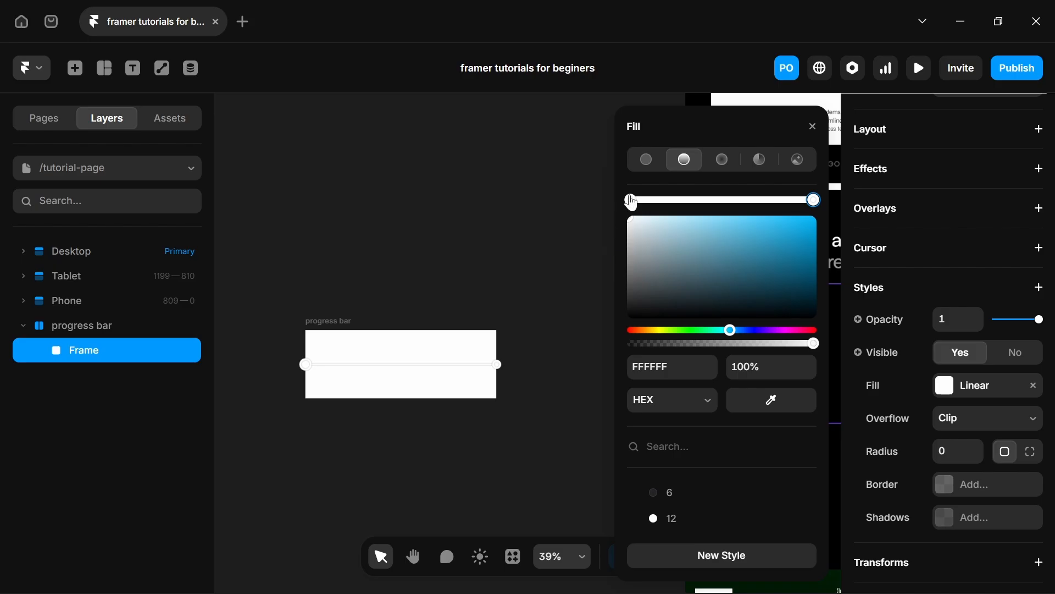
click(631, 199)
drag(698, 271, 605, 266)
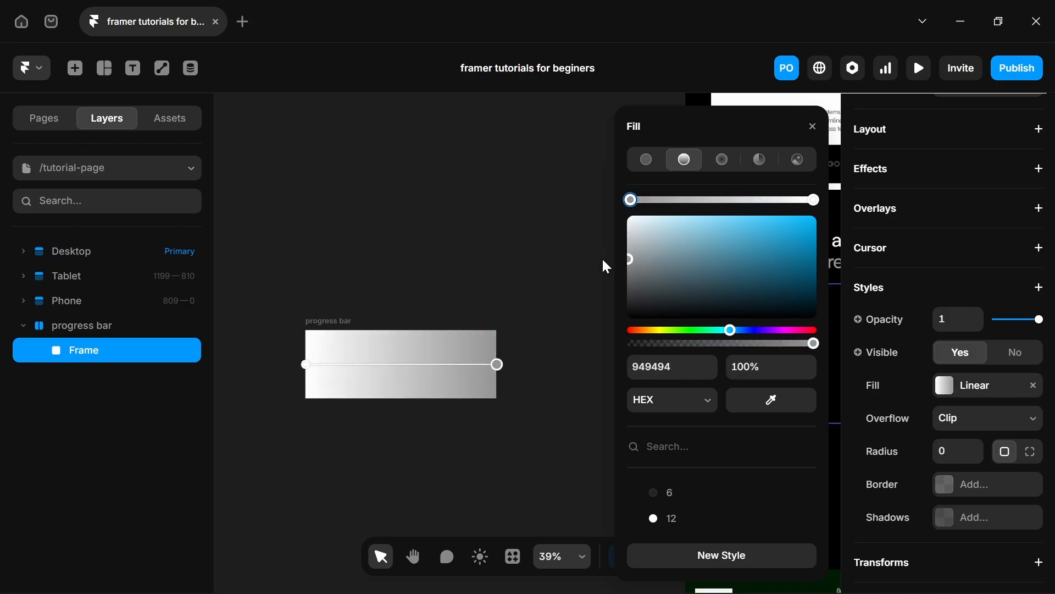
Set the progress bar stack's height to 2.
click(345, 322)
click(345, 322)
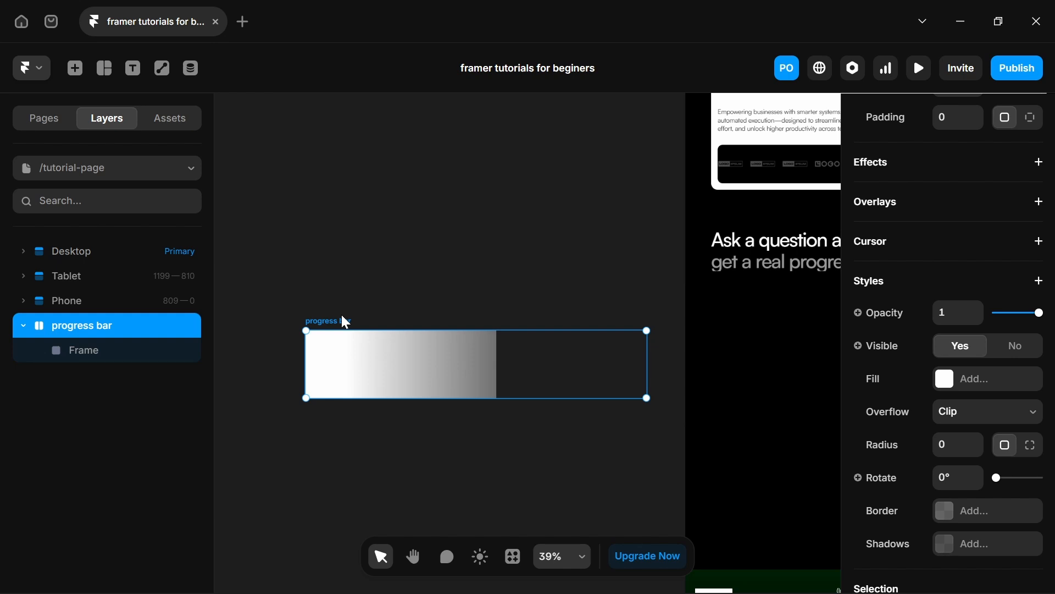
scroll(1034, 308, up, 10)
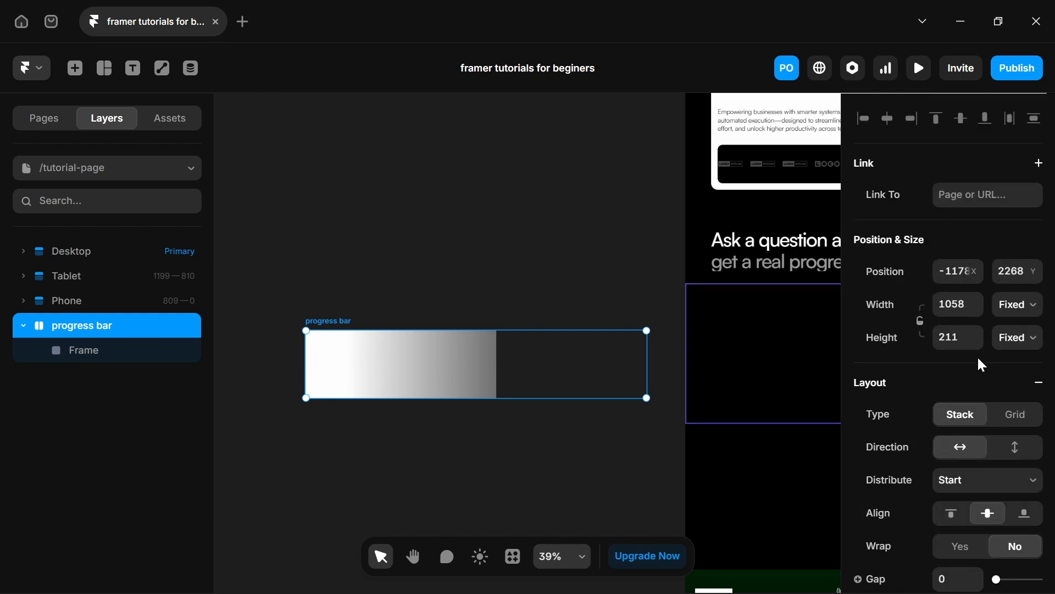
click(968, 337)
text(2)
key(Return)
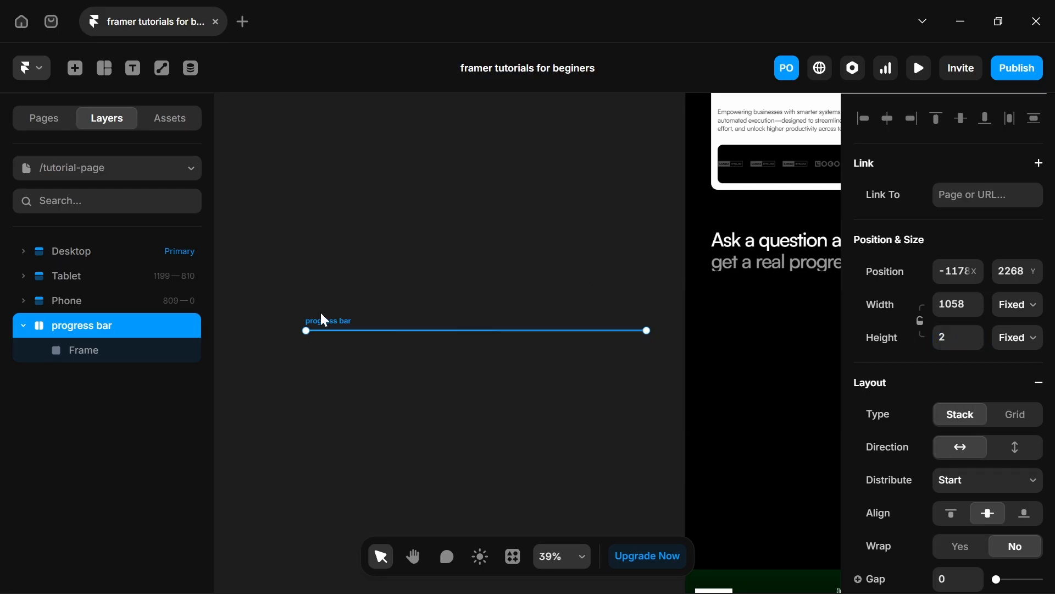
Cut the progress bar from the canvas, paste it into the Desktop breakpoint and reorder it above the main section.
key(Delete)
scroll(323, 315, down, 1)
scroll(330, 311, down, 3)
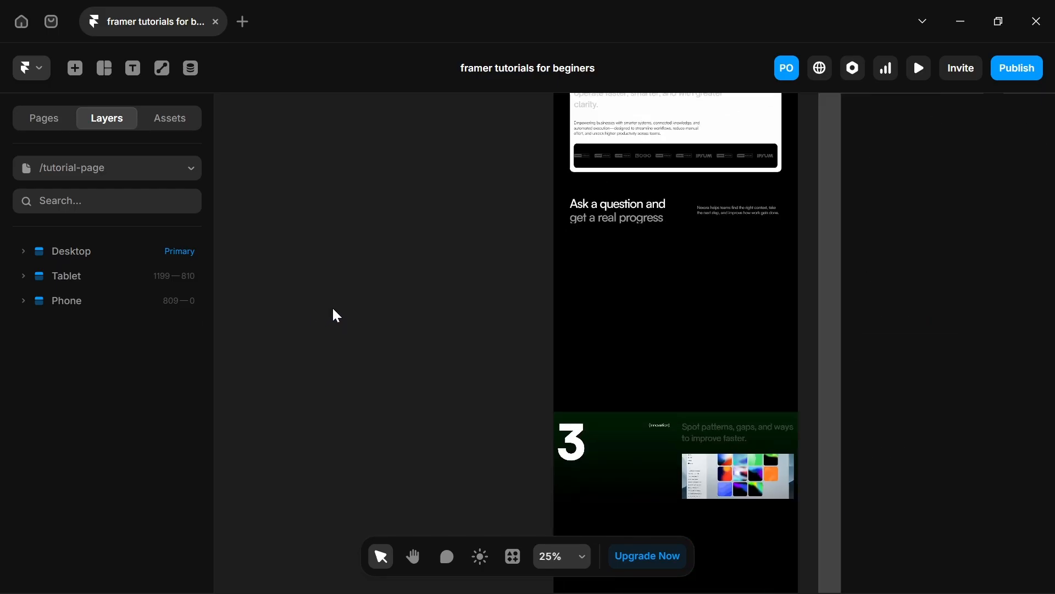
drag(449, 186, 273, 412)
drag(329, 197, 299, 334)
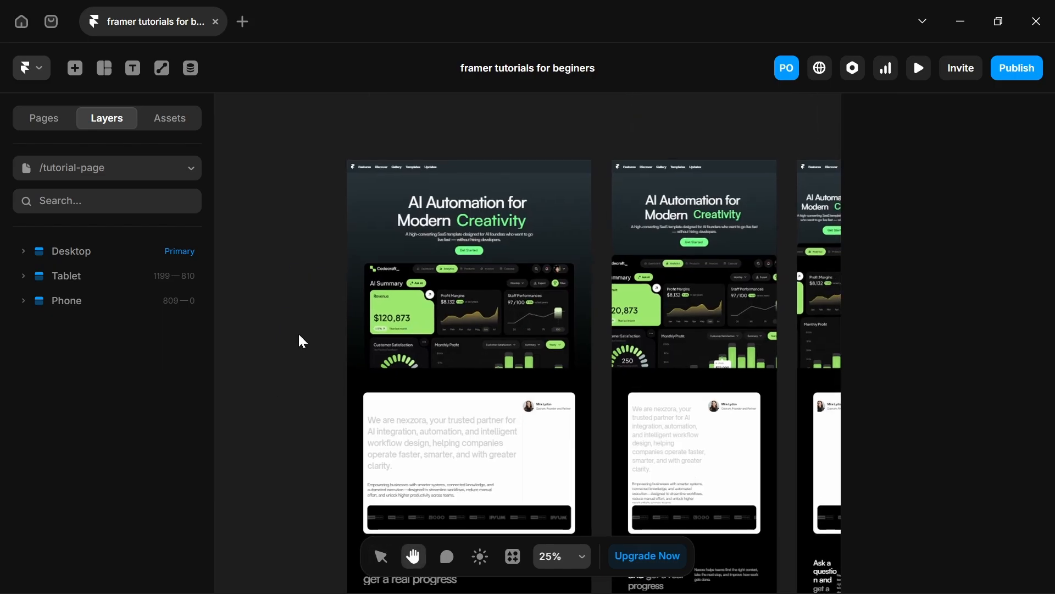
key(v)
click(397, 146)
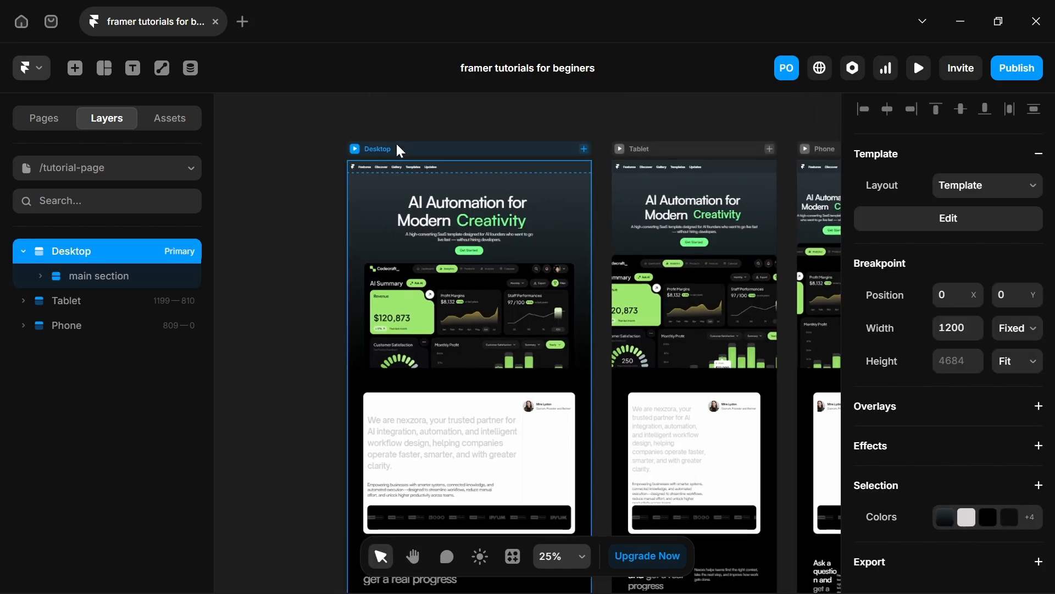
key(ctrl+v)
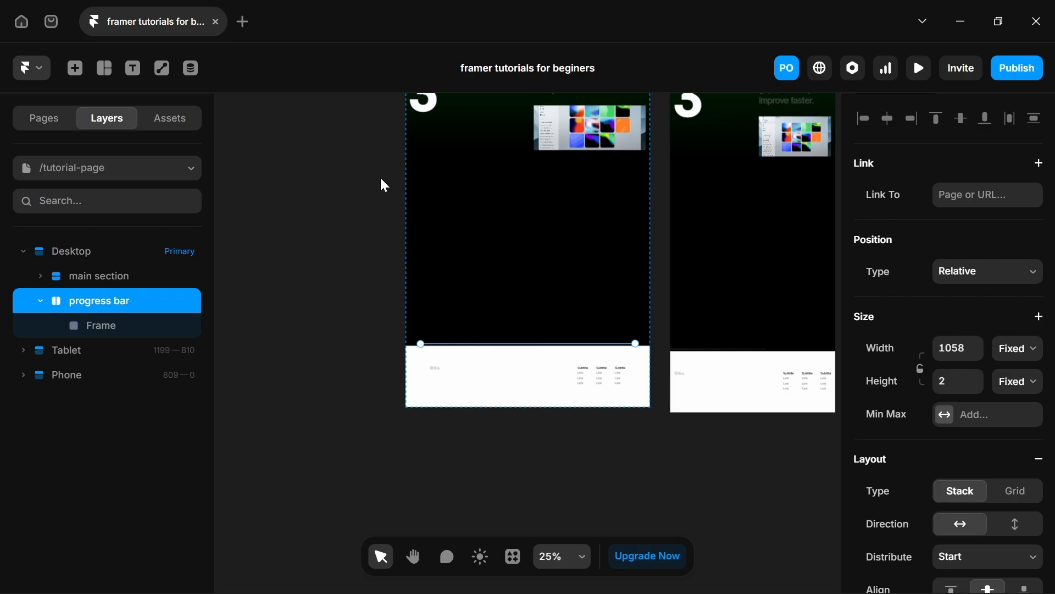
key(Up)
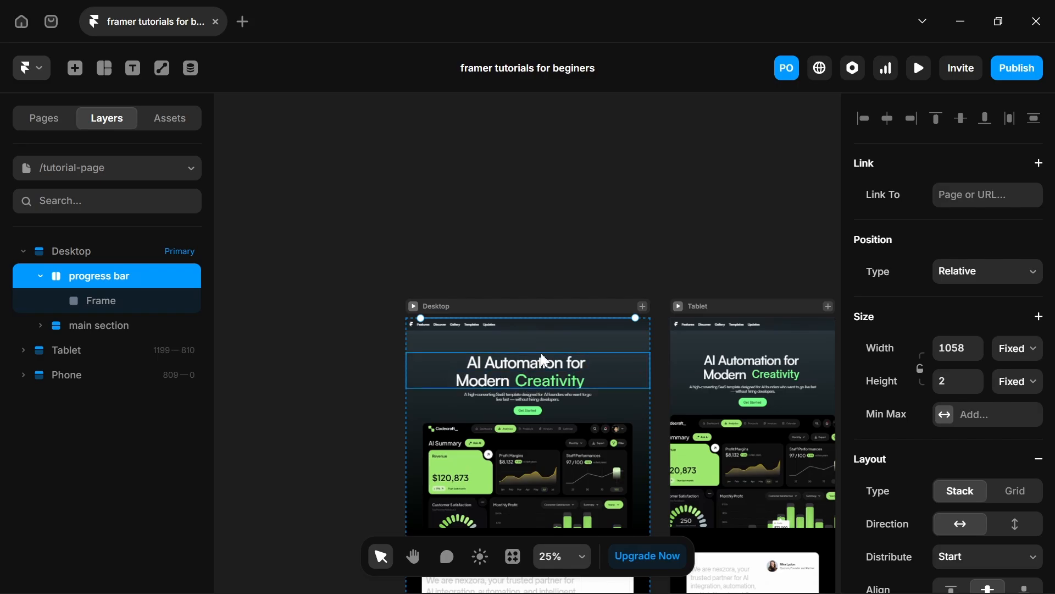
scroll(551, 340, up, 5)
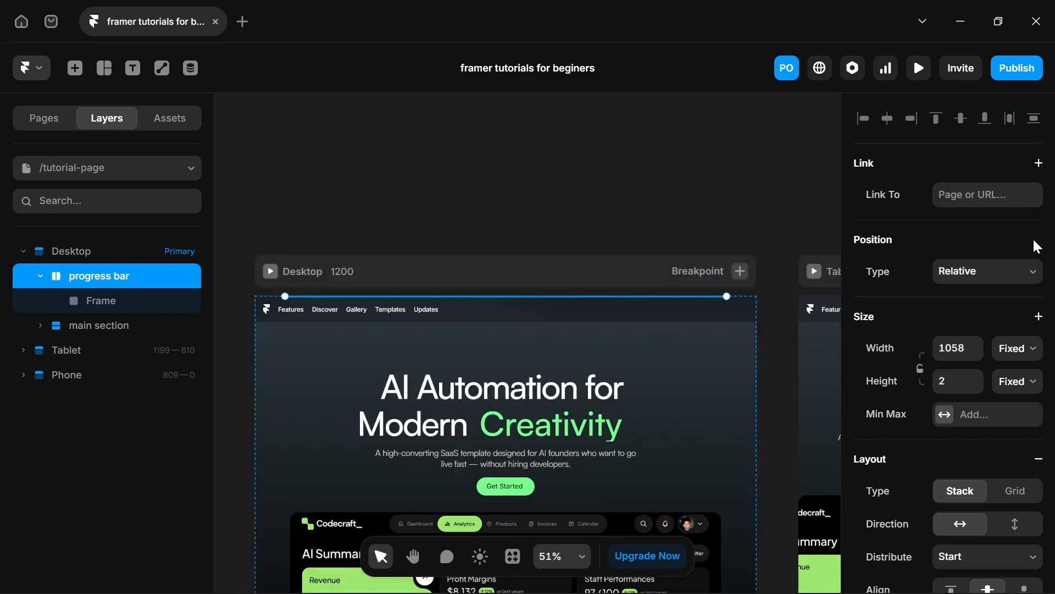
Set the progress bar's position type to Fixed within the Desktop breakpoint.
click(986, 280)
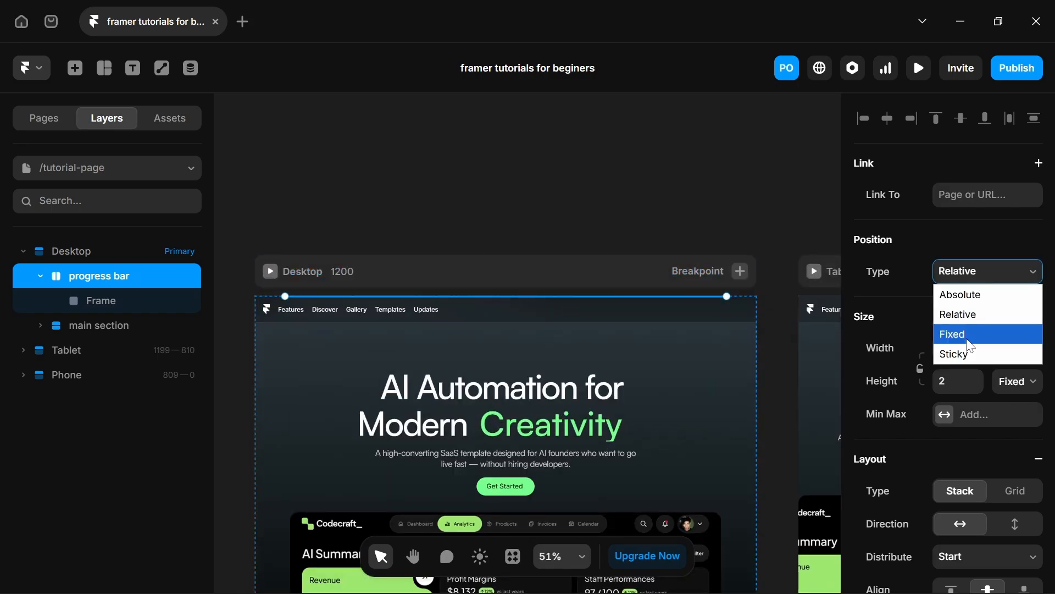
click(971, 343)
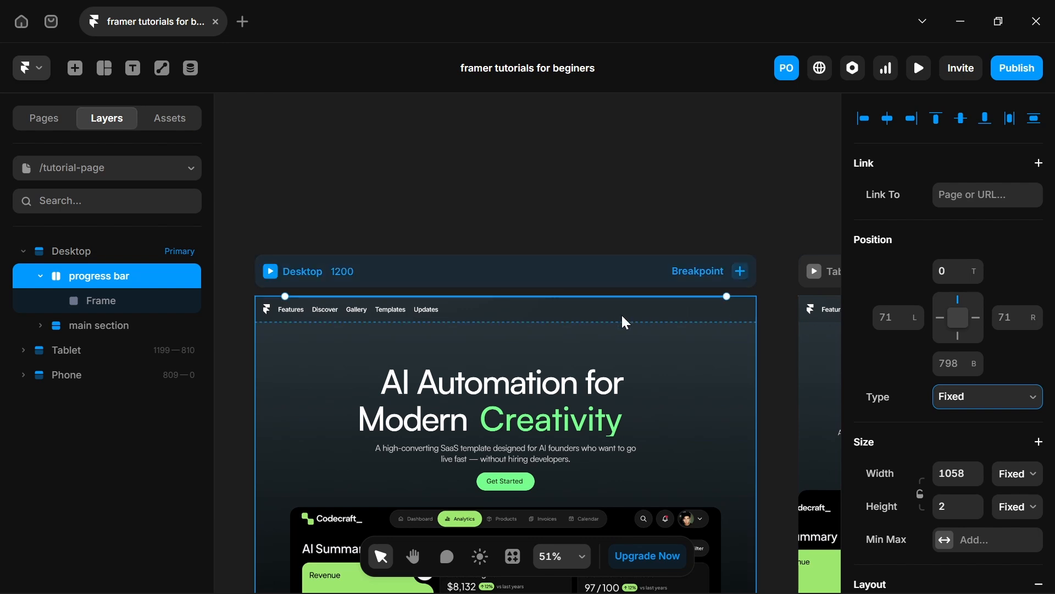
scroll(620, 322, up, 5)
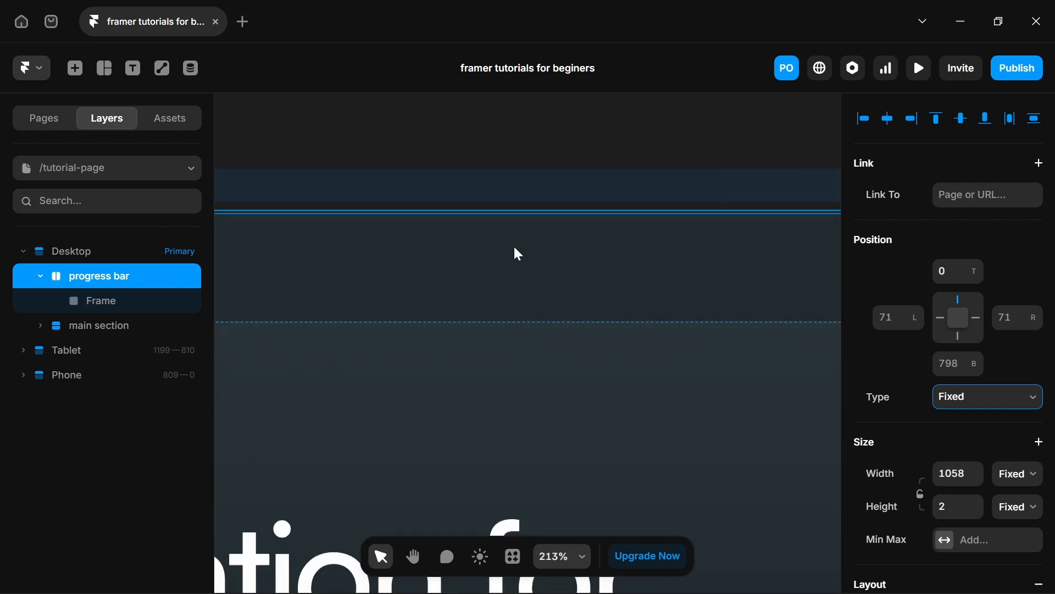
click(518, 264)
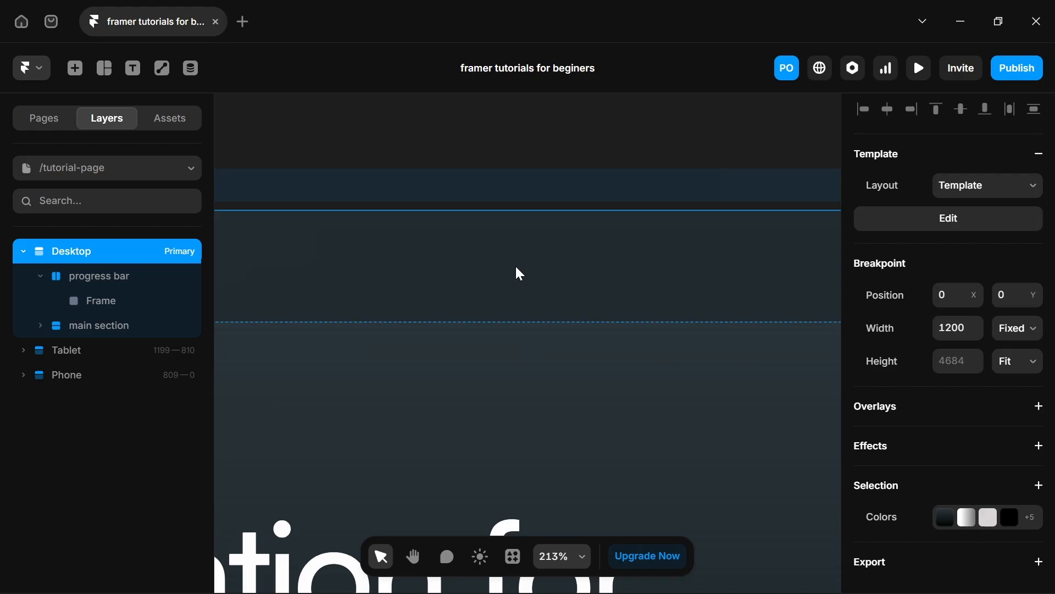
double_click(515, 264)
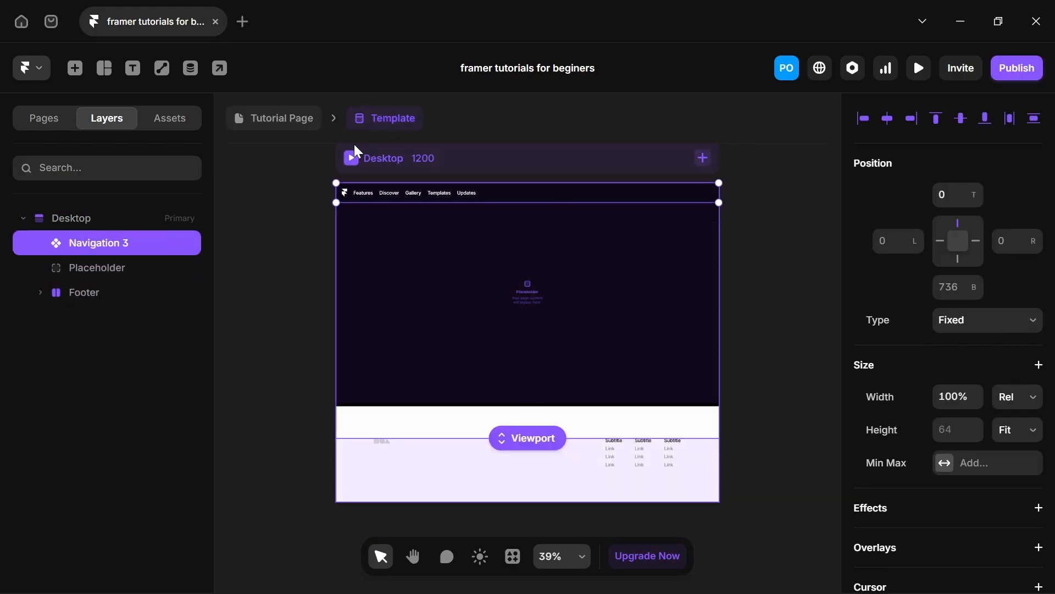
click(294, 119)
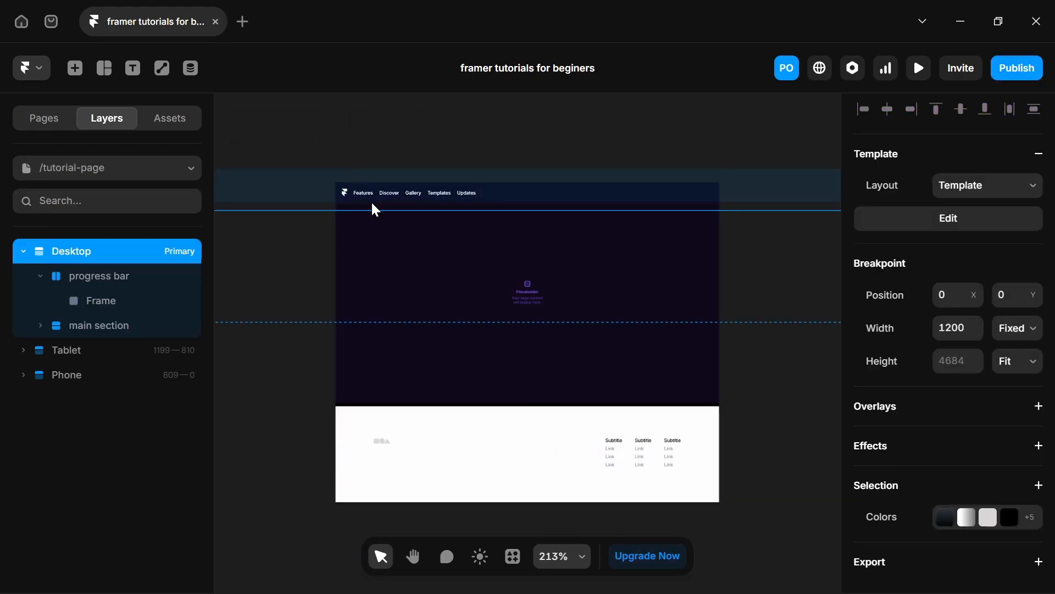
Set the progress bar's top offset to 65.
click(115, 280)
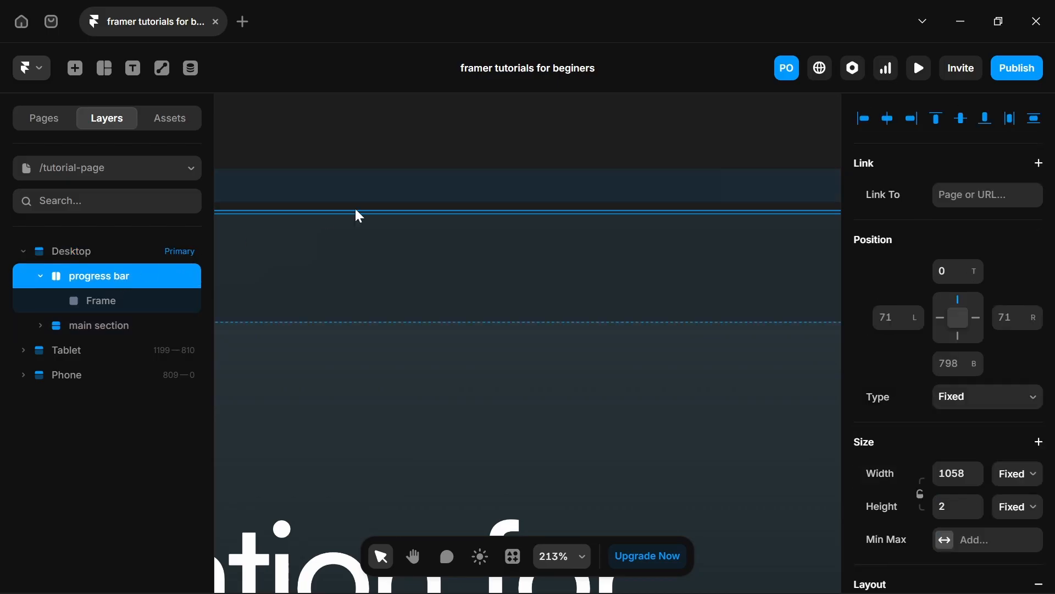
click(950, 271)
text(65)
key(Return)
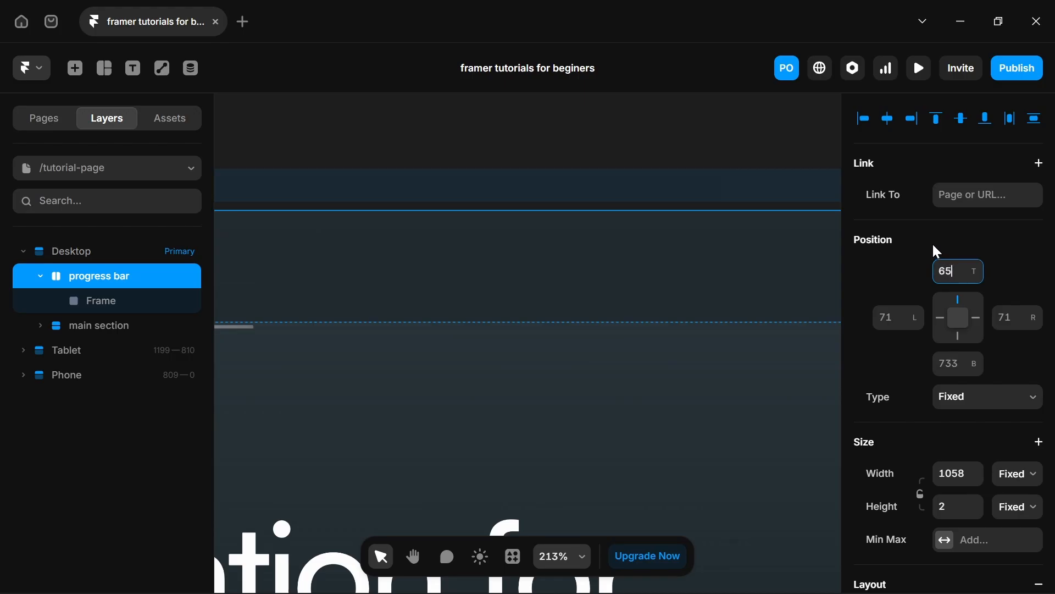
Pin the progress bar to both sides with a left offset of -20 and a right offset of 0.
scroll(704, 274, down, 5)
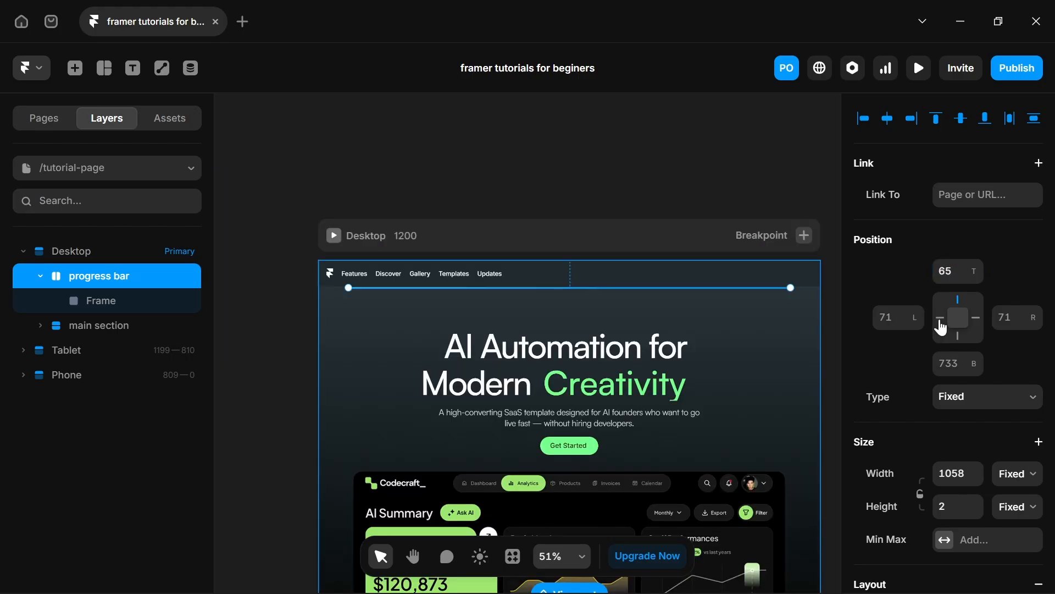
click(907, 328)
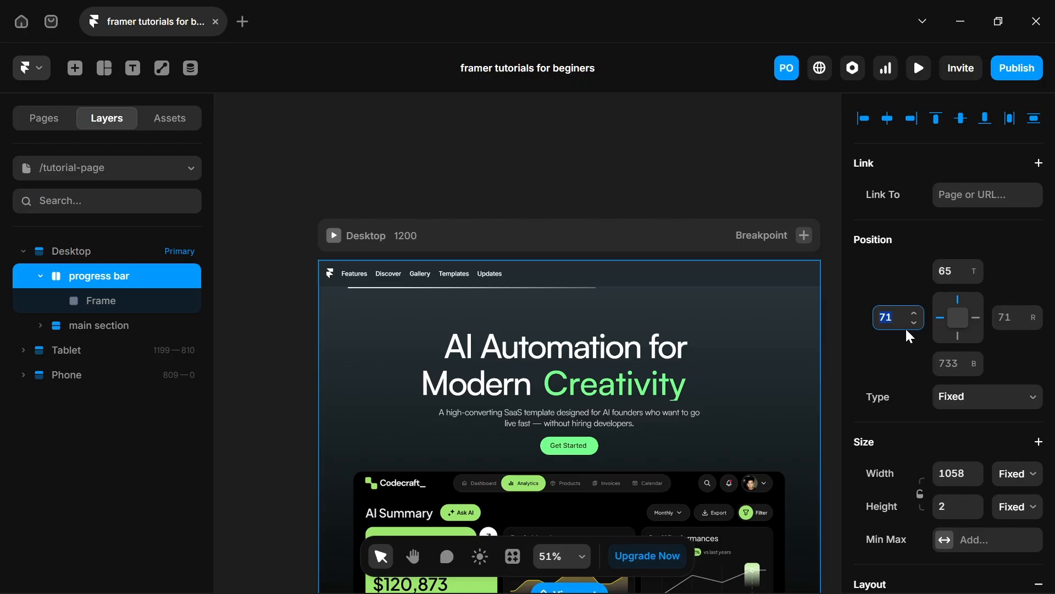
mouse_move(914, 332)
mouse_down()
mouse_move(917, 412)
mouse_move(911, 348)
mouse_up()
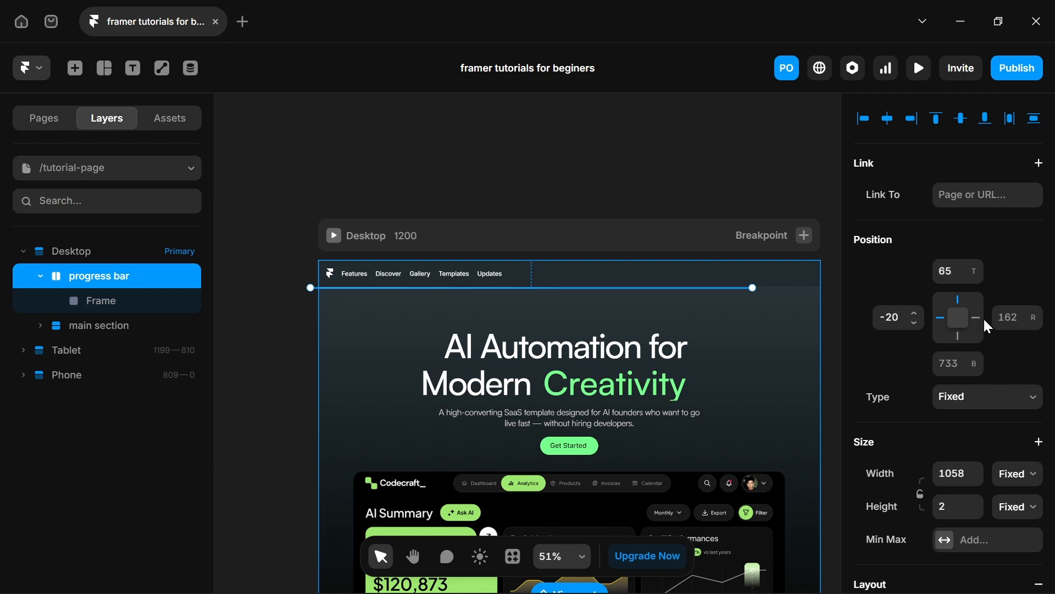
click(1009, 317)
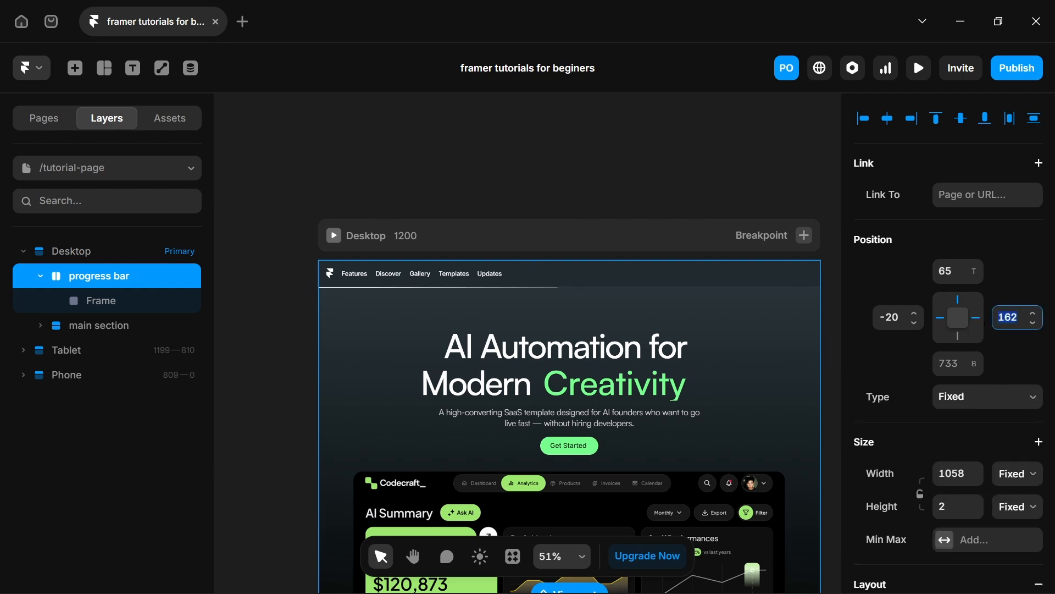
text(0)
key(Return)
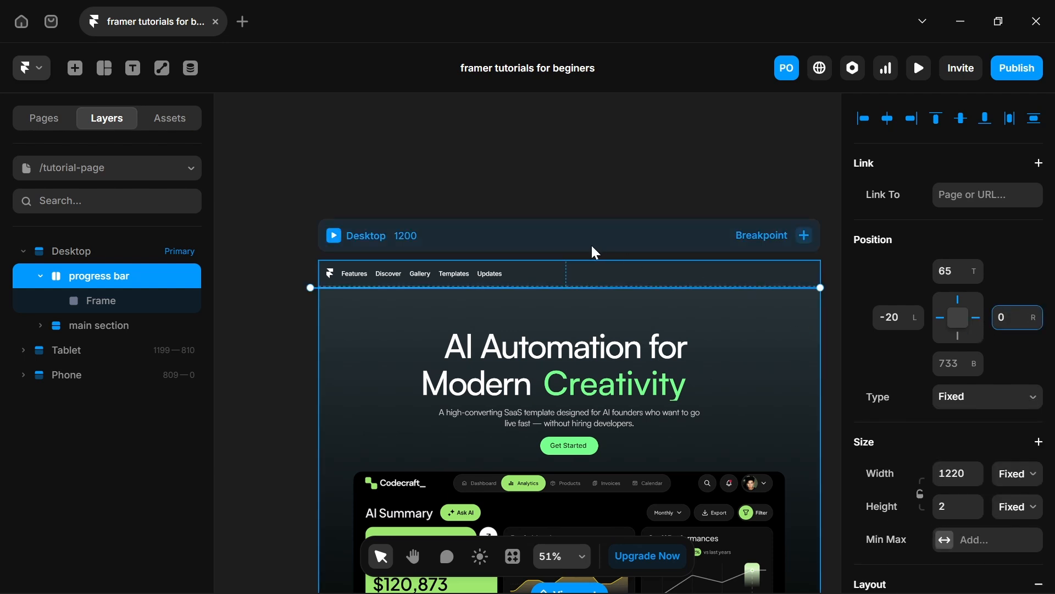
click(358, 187)
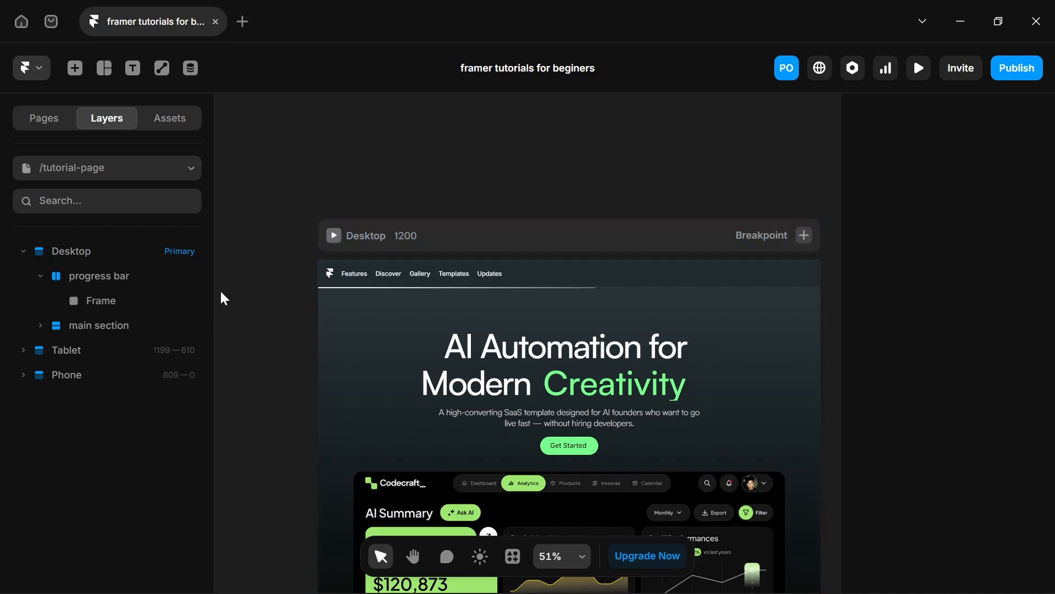
Set the width of the frame inside the progress bar to 1%.
click(160, 301)
scroll(1006, 247, up, 5)
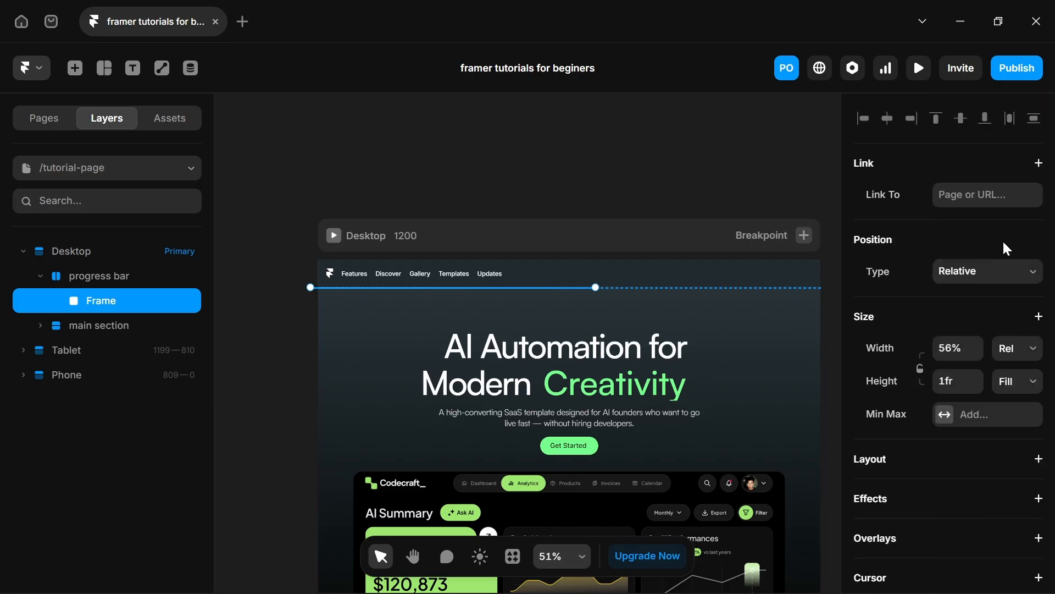
click(950, 348)
text(1%)
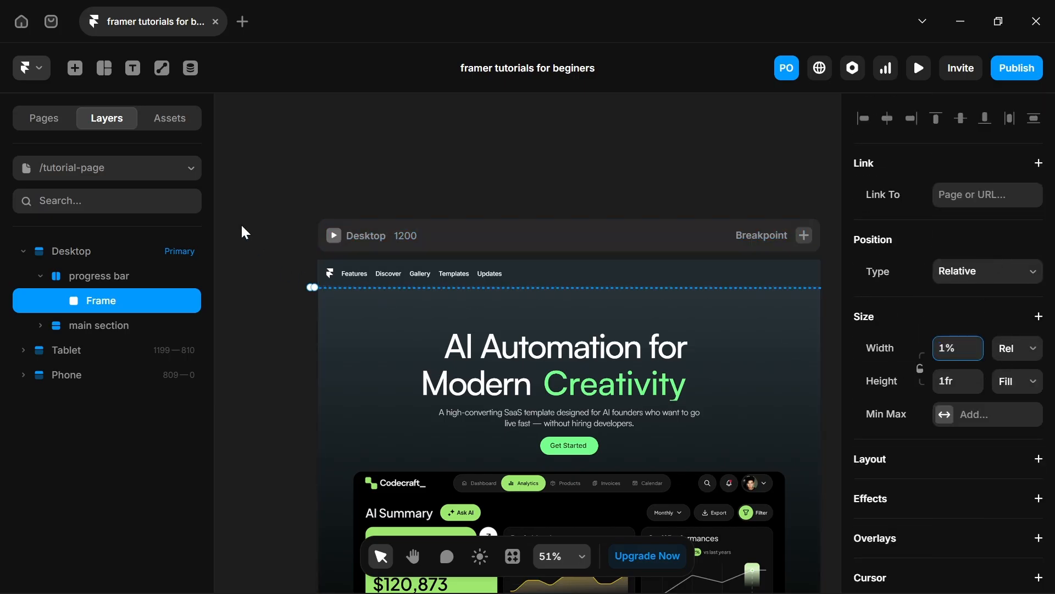
click(274, 313)
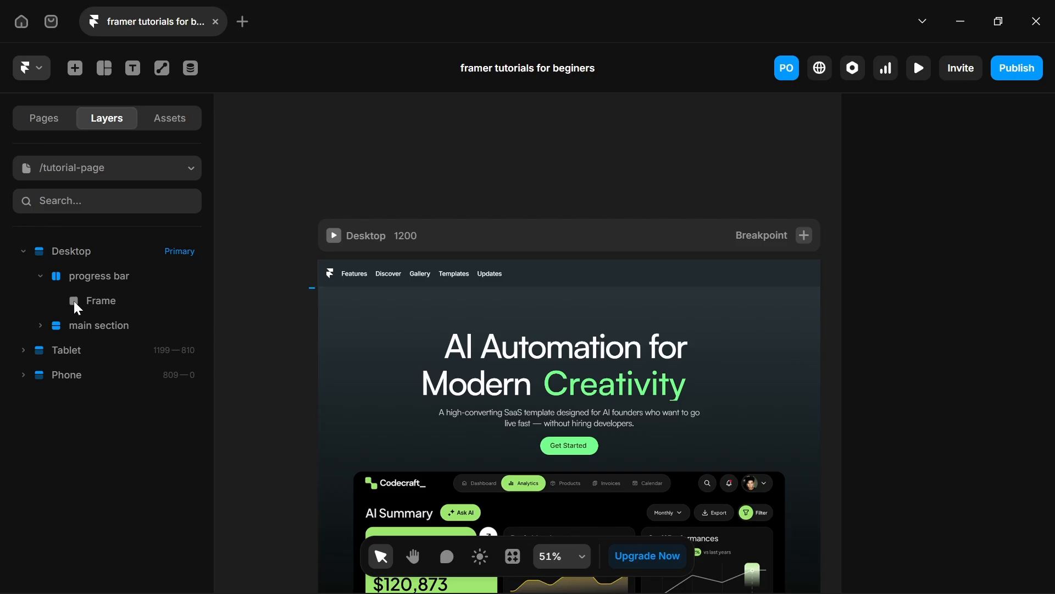
Add a code override to the progress bar's inner frame and create a new override file named Tut_progress_1 for it.
click(126, 304)
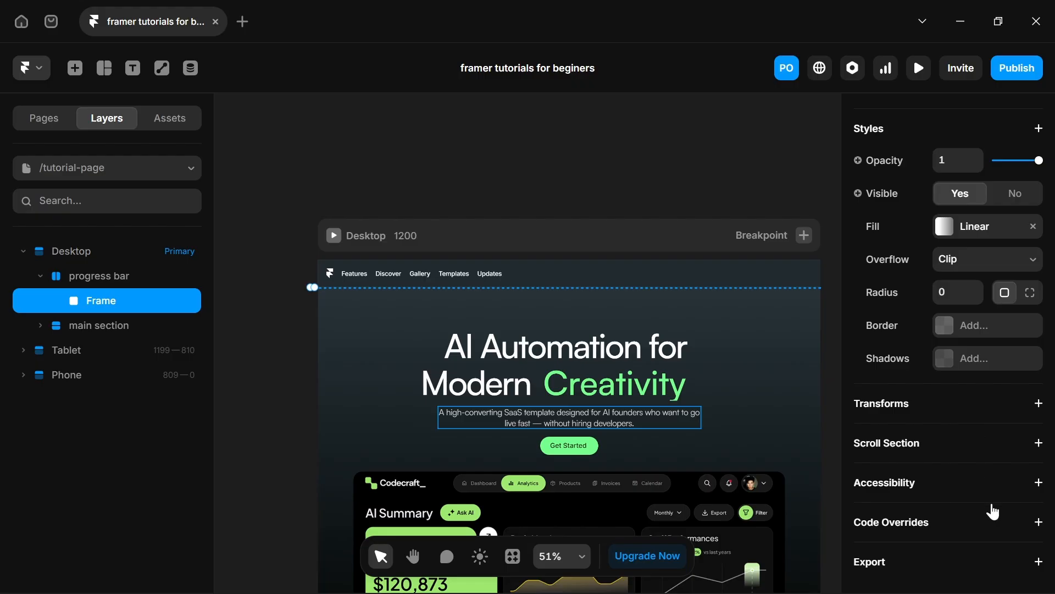
click(932, 524)
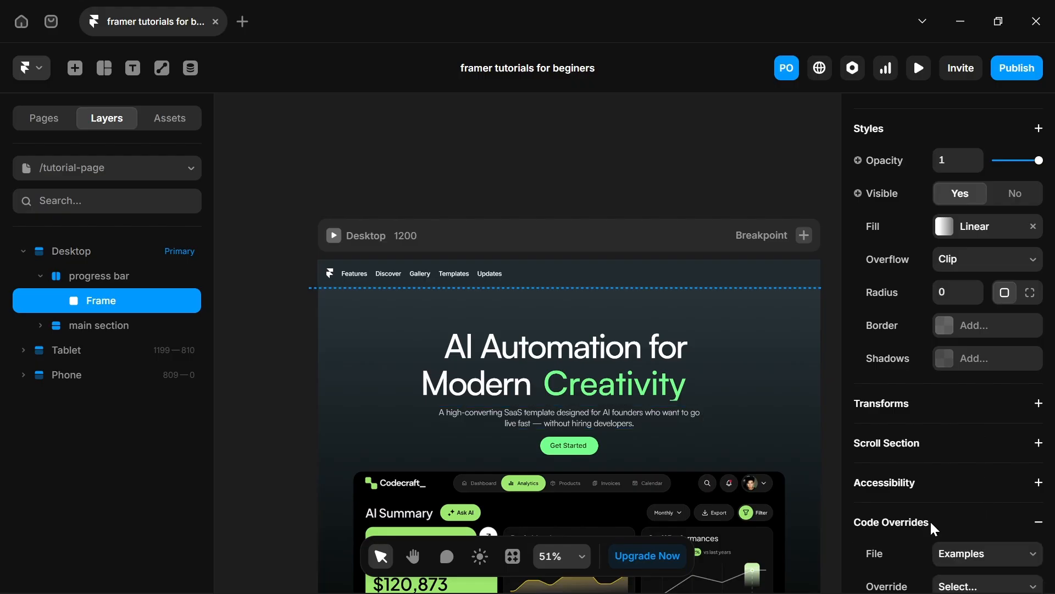
scroll(932, 524, down, 2)
click(976, 456)
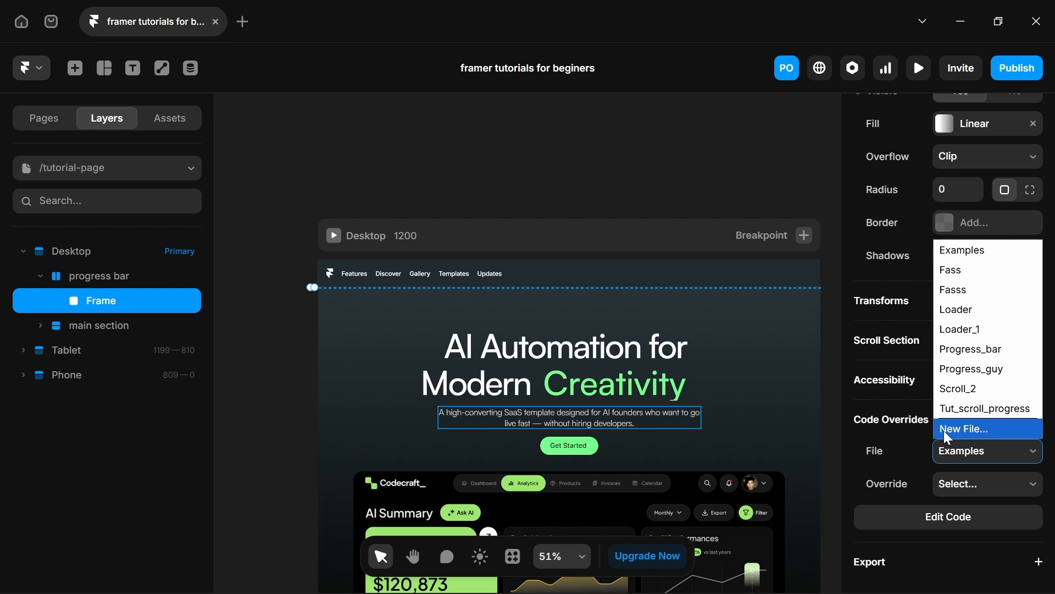
click(944, 431)
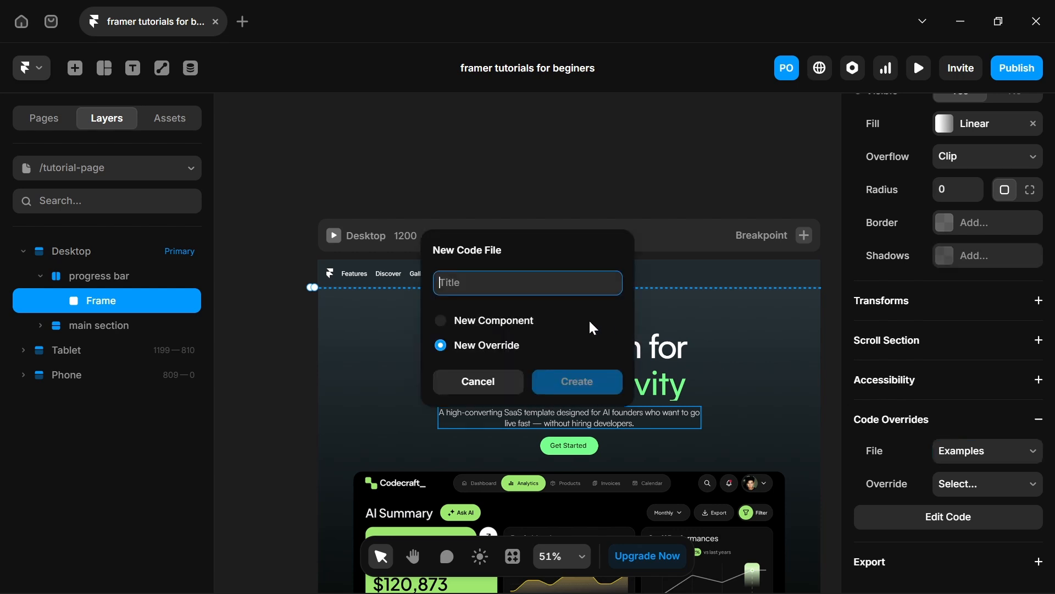
text(tut)
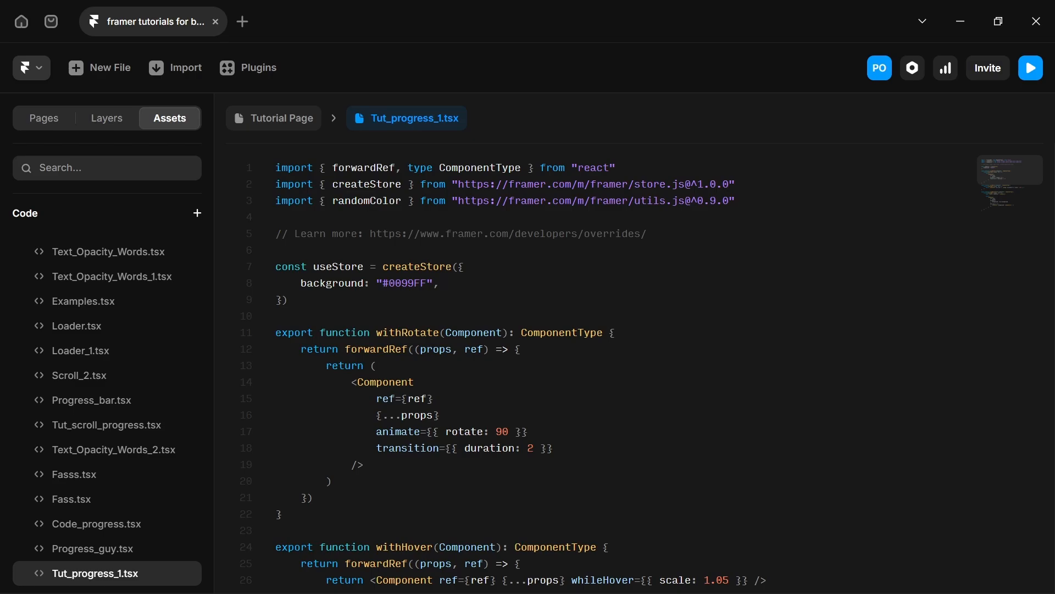
Delete all the default example code from the Tut_progress_1.tsx override file.
scroll(550, 369, down, 5)
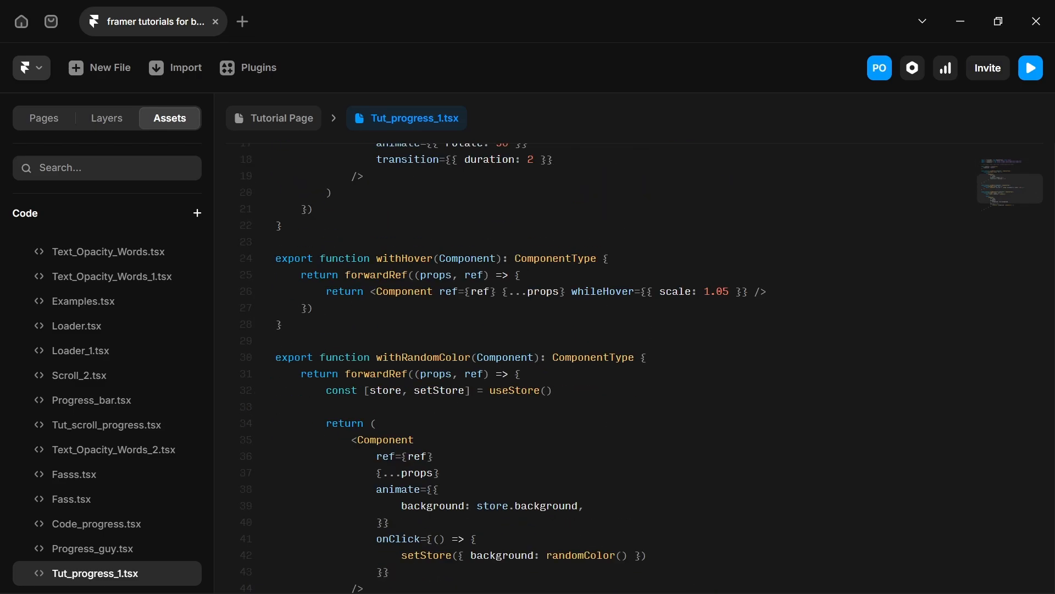
scroll(549, 369, down, 3)
drag(276, 489, 229, 96)
key(BackSpace)
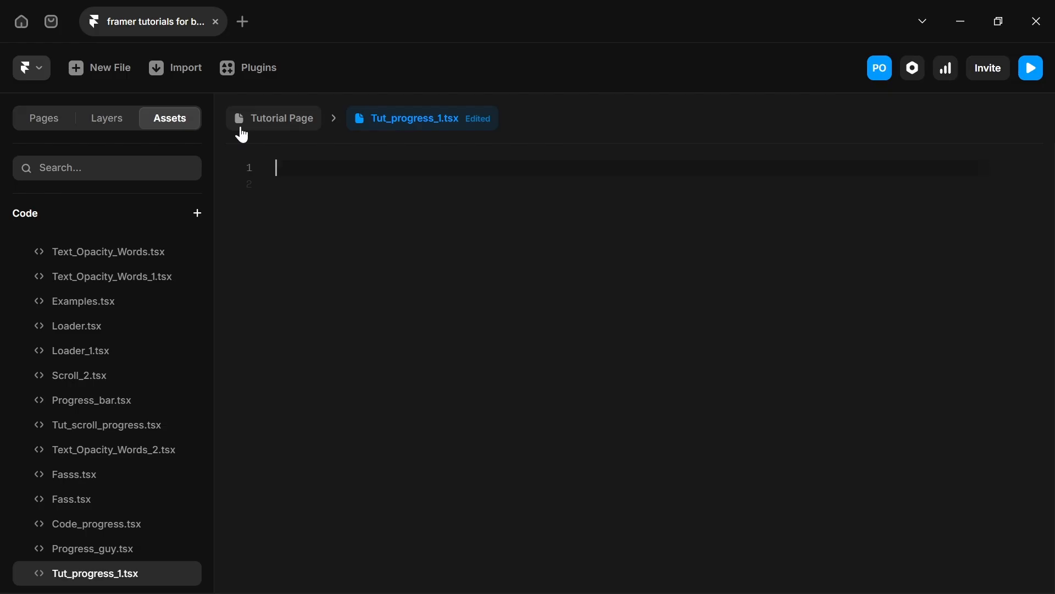
Open the override code of the Home page's progress bar line and select all the code in Tut_scroll_progress.tsx for copying.
click(40, 129)
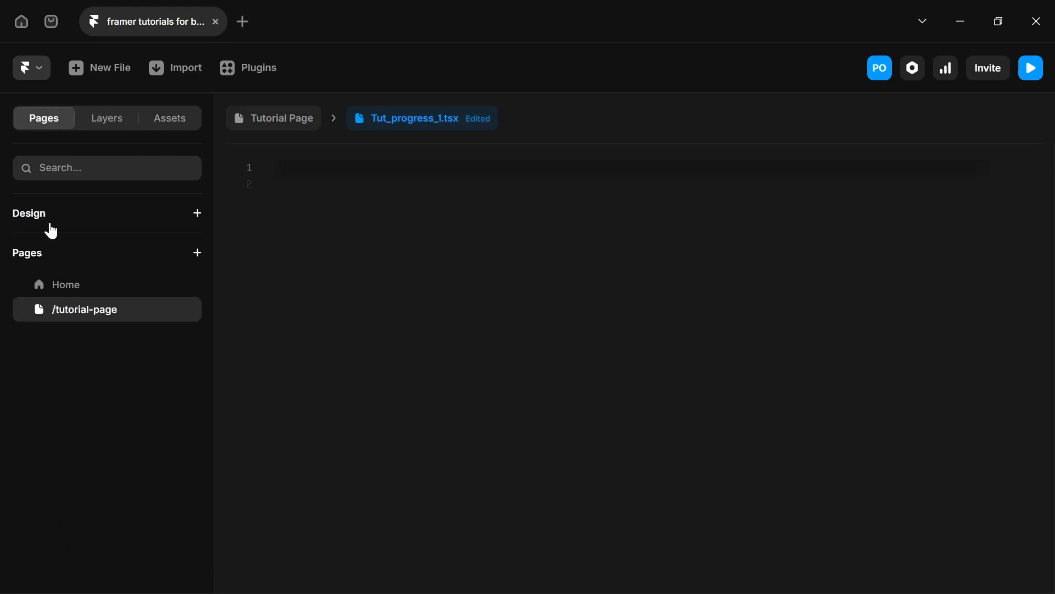
click(68, 289)
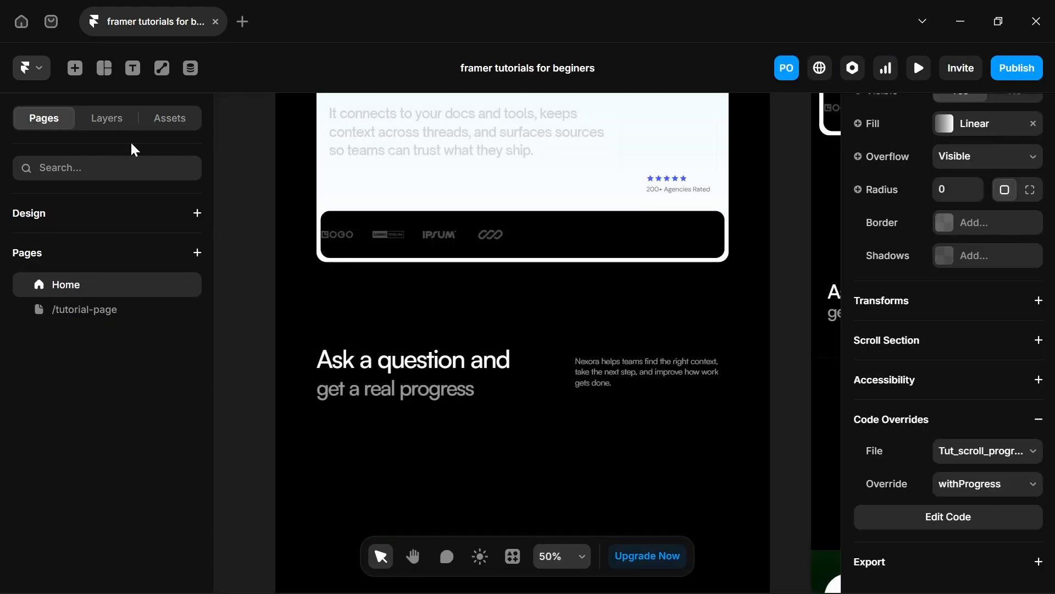
click(105, 120)
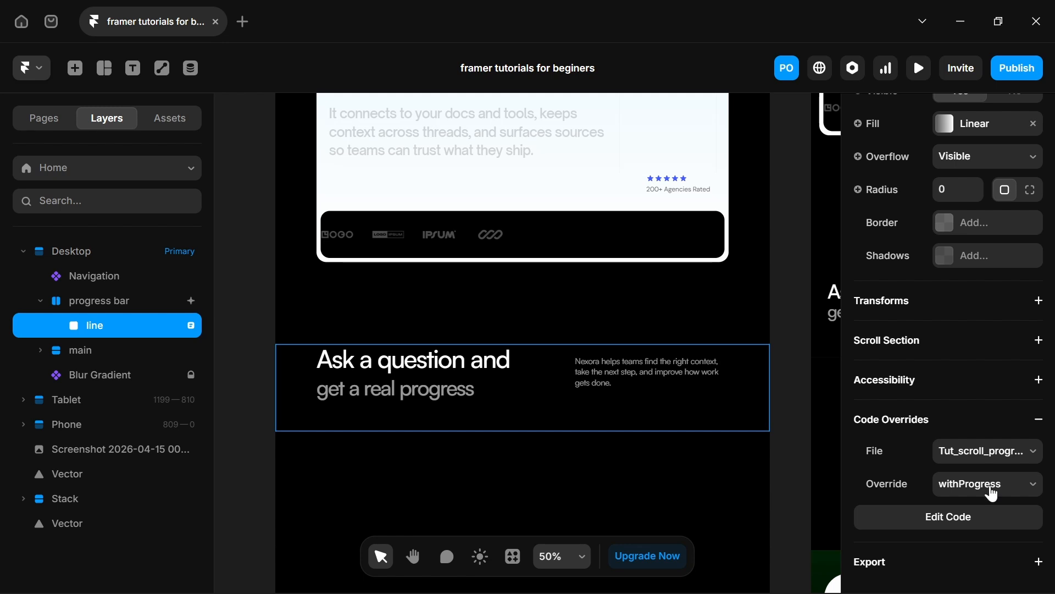
click(988, 519)
scroll(599, 362, down, 11)
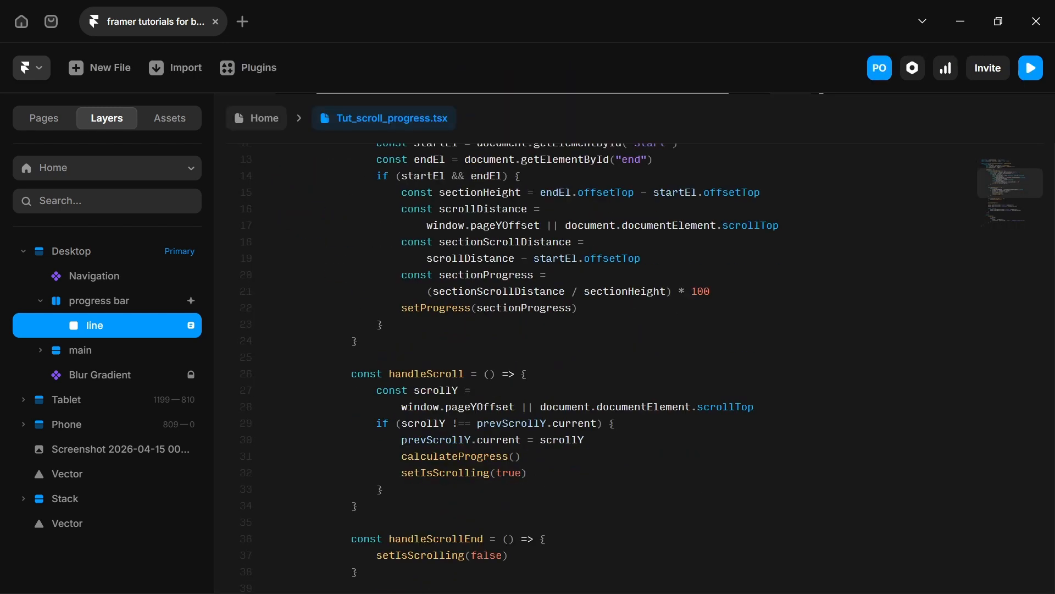
drag(297, 309, 295, 292)
key(ctrl+shift+Home)
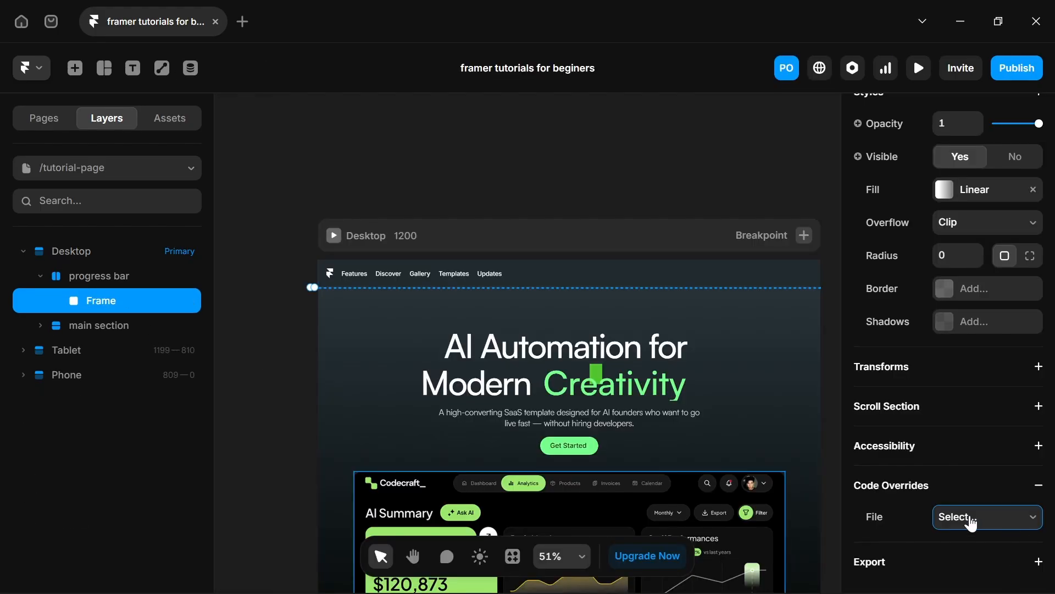
Create a new override code file named tut_progress for the frame inside the tutorial page's progress bar.
click(970, 517)
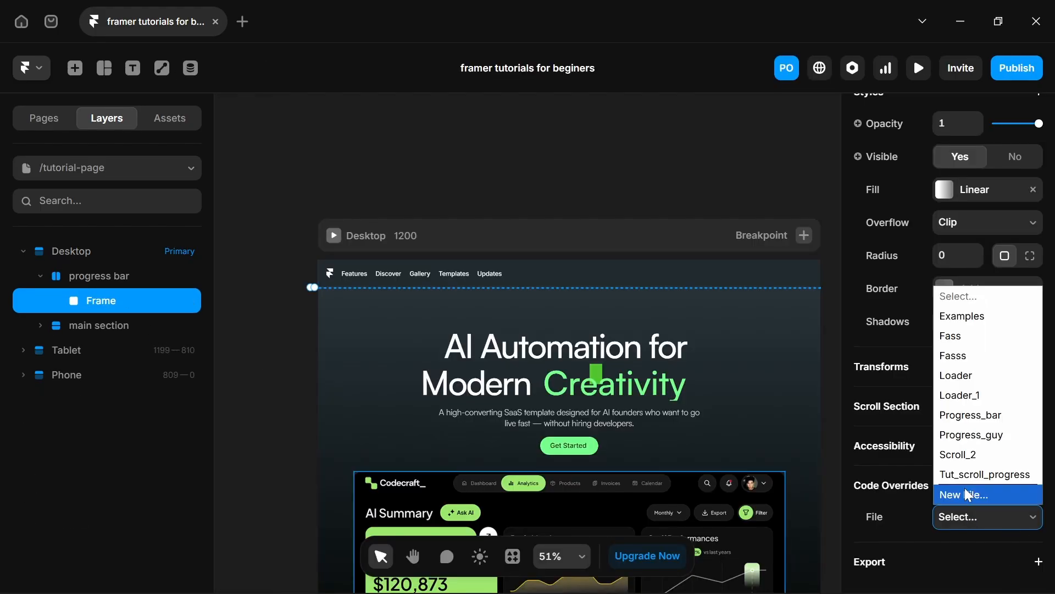
click(972, 497)
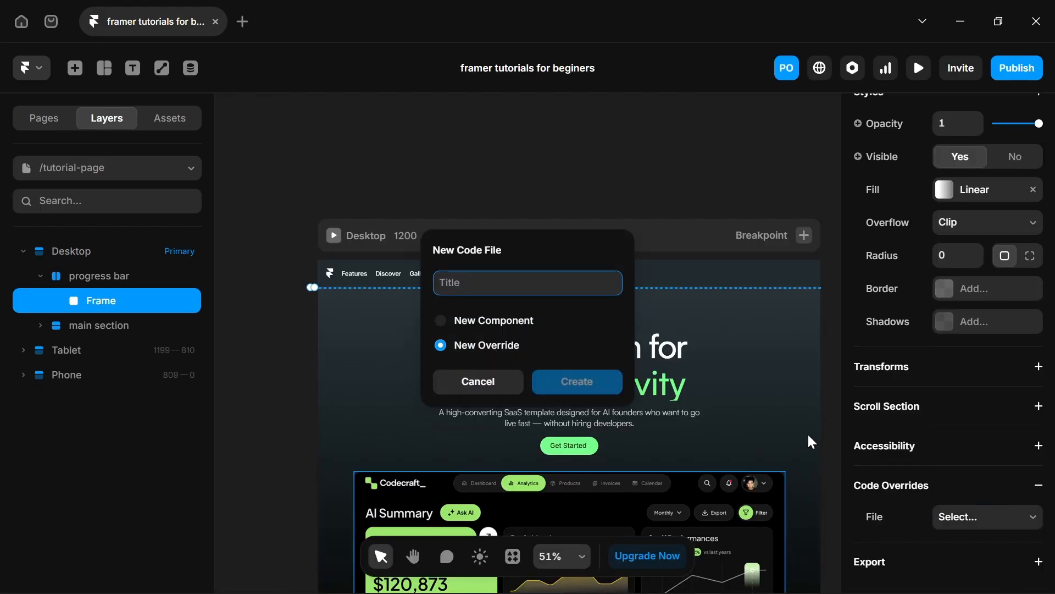
text(tut)
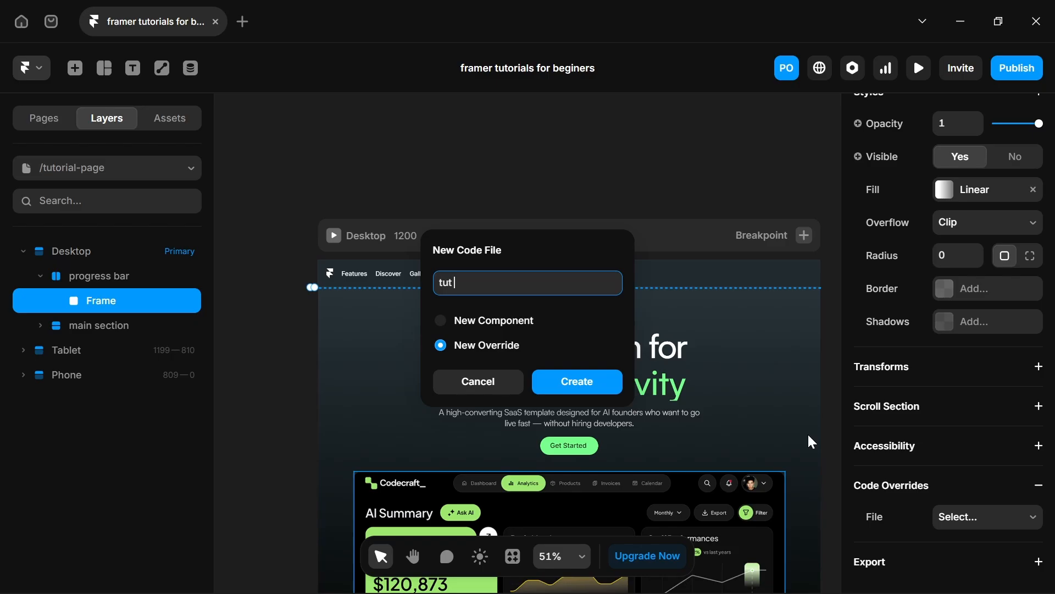
text(_progress)
key(Return)
Replace all the default code in Tut_progress_1_1.tsx with the copied withProgress code and save the file.
key(ctrl+a)
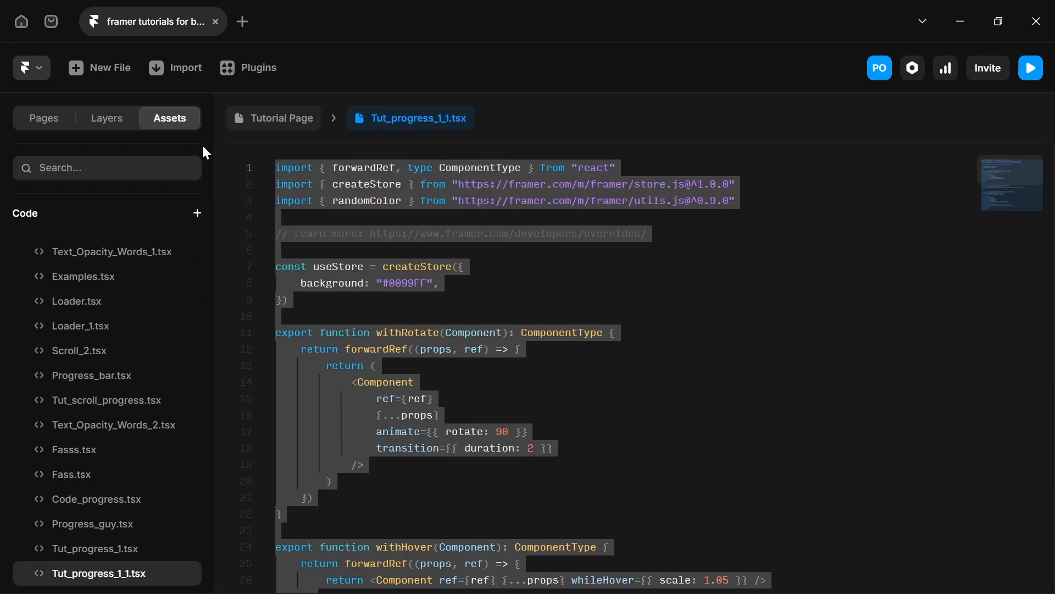
key(BackSpace)
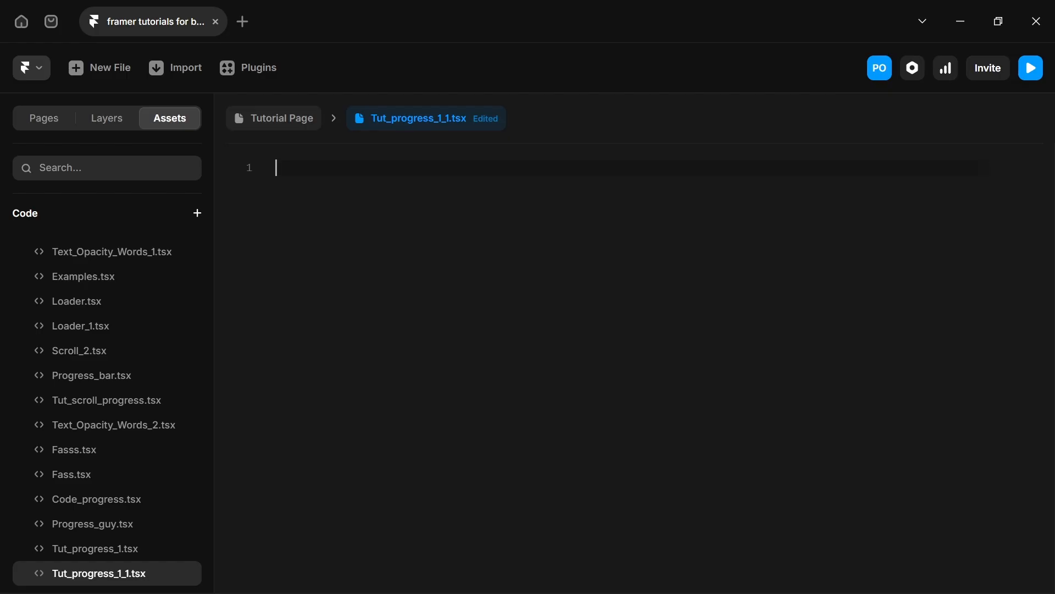
key(ctrl+v)
scroll(325, 415, up, 10)
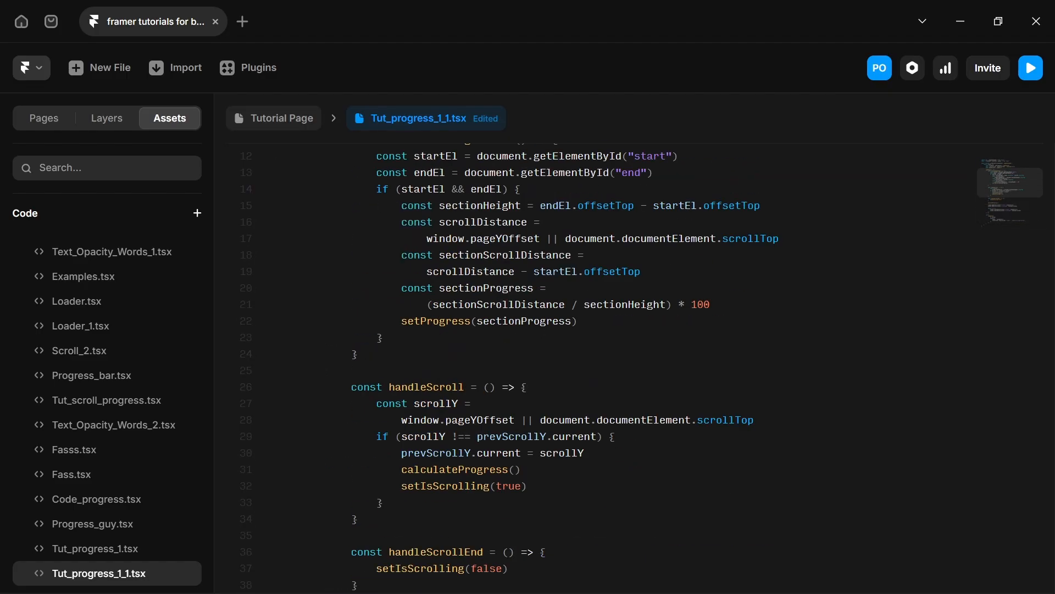
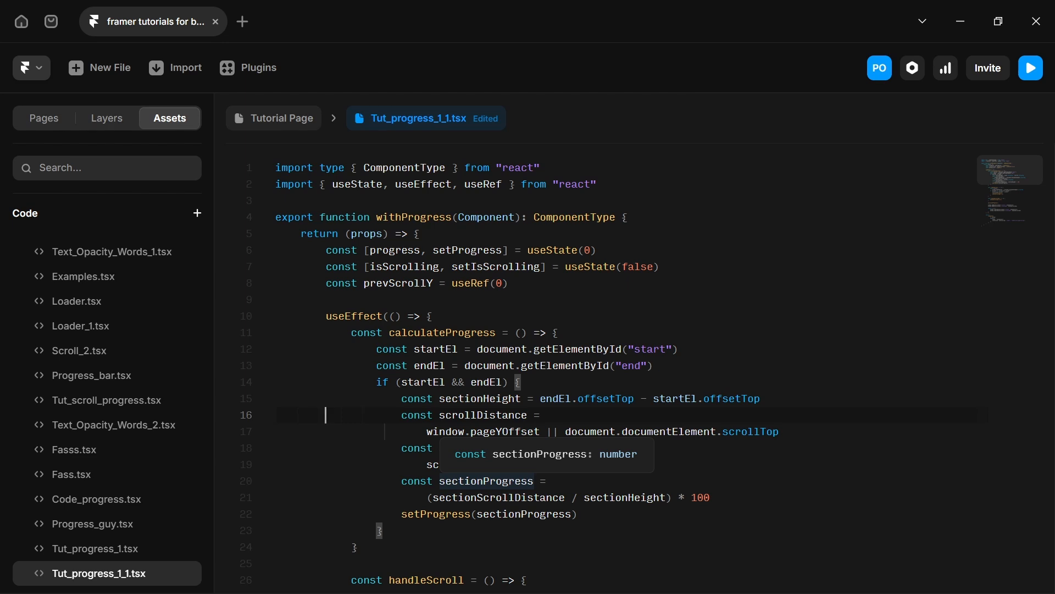
scroll(604, 368, down, 3)
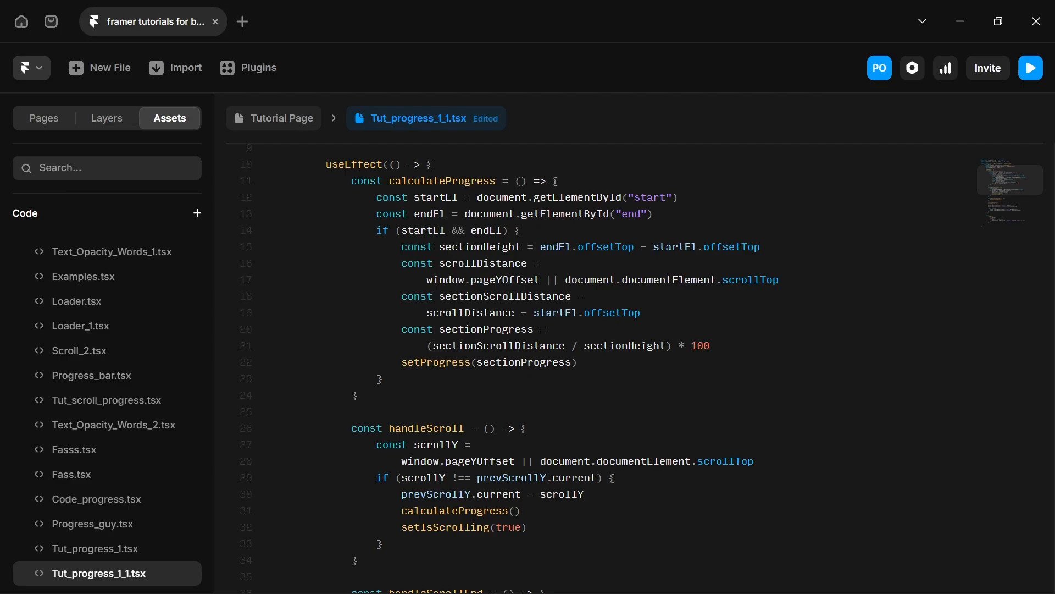
key(ctrl+s)
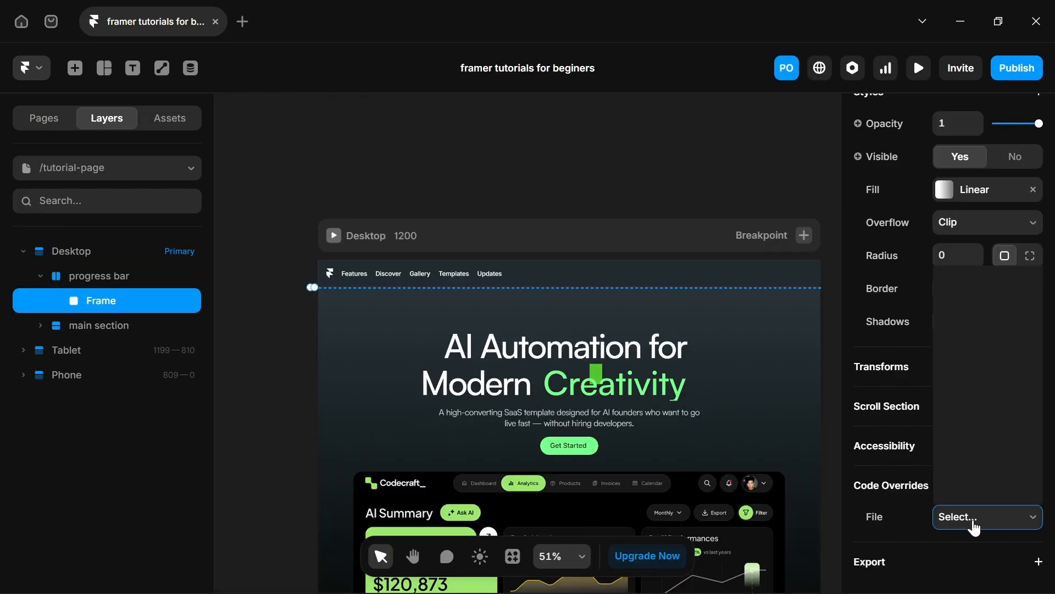
Assign the code override file Tut_progress_1_1 with the withProgress override to the frame inside the progress bar.
click(973, 521)
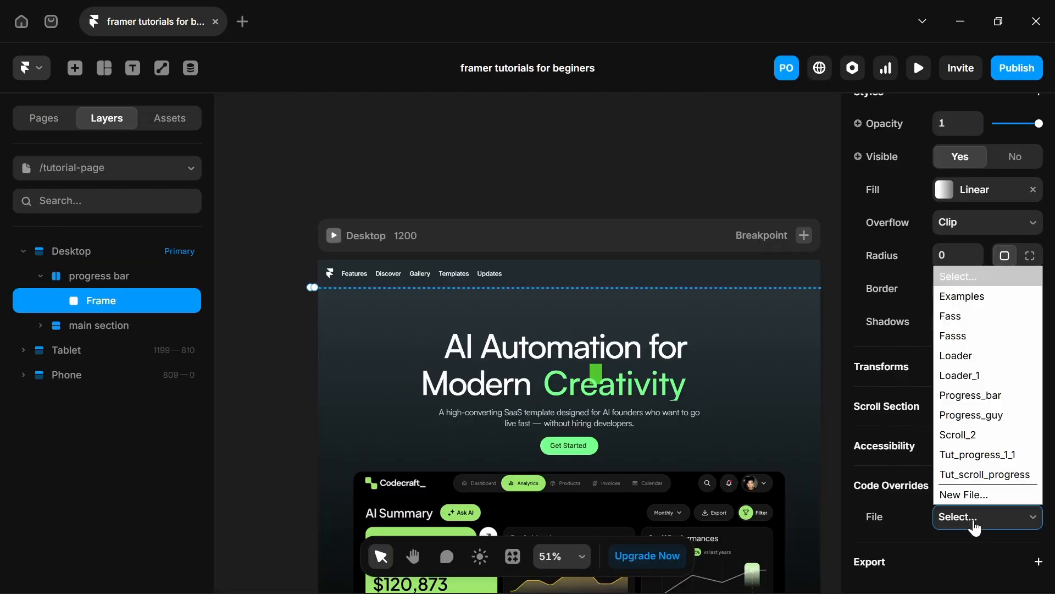
click(970, 461)
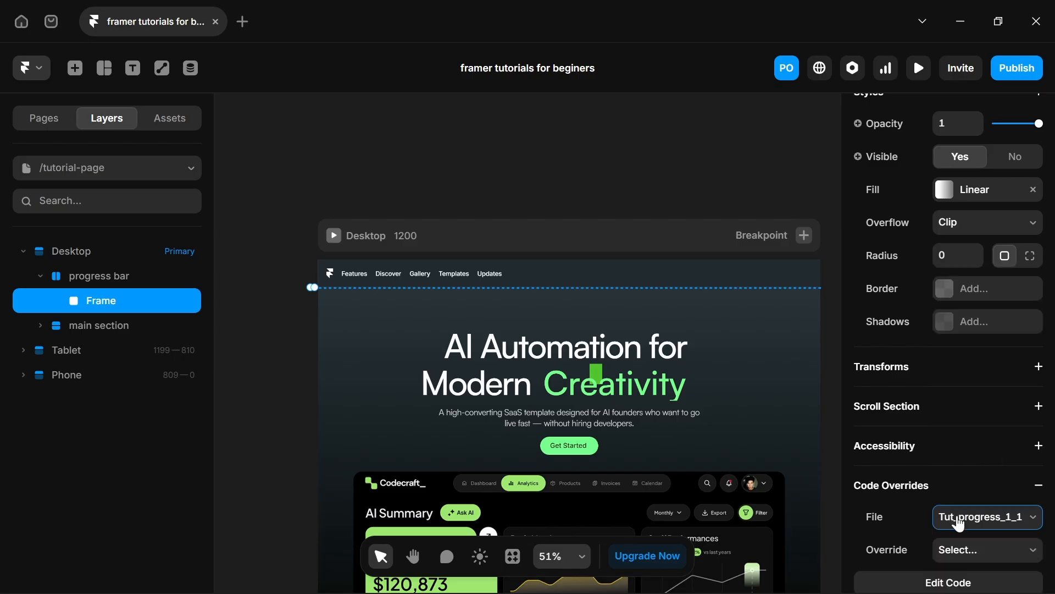
scroll(962, 495, down, 1)
click(975, 486)
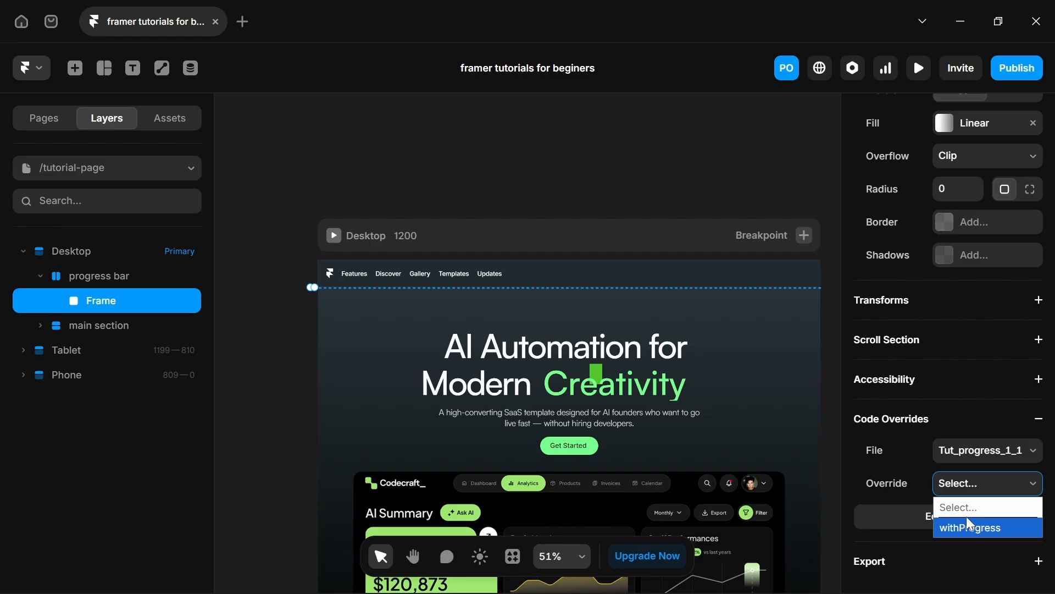
click(973, 528)
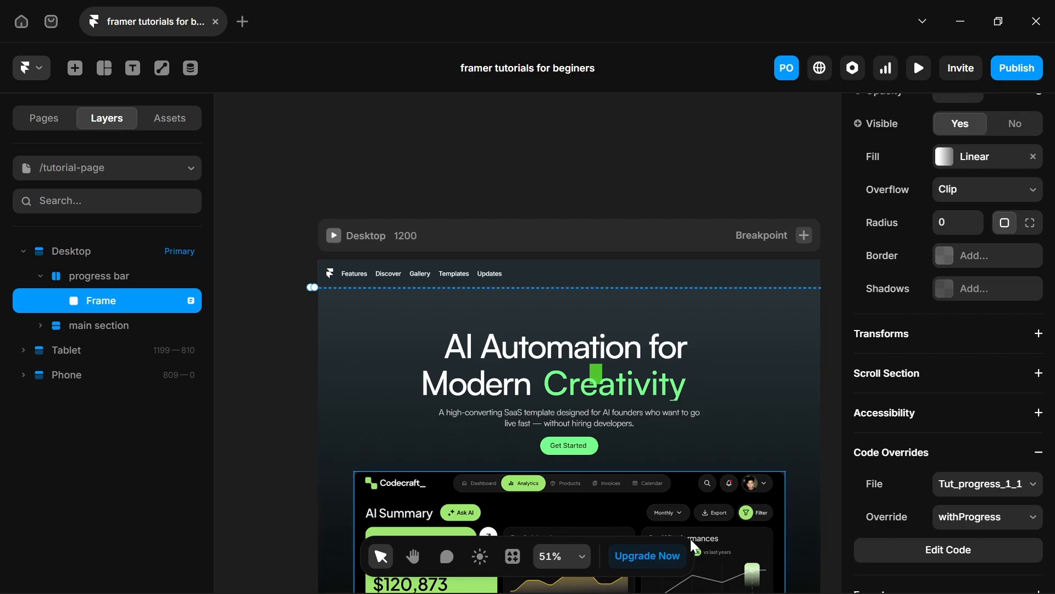
Preview the tutorial page and scroll through its sections to check the progress bar under the navigation, then close the preview.
key(ctrl+p)
scroll(572, 324, down, 5)
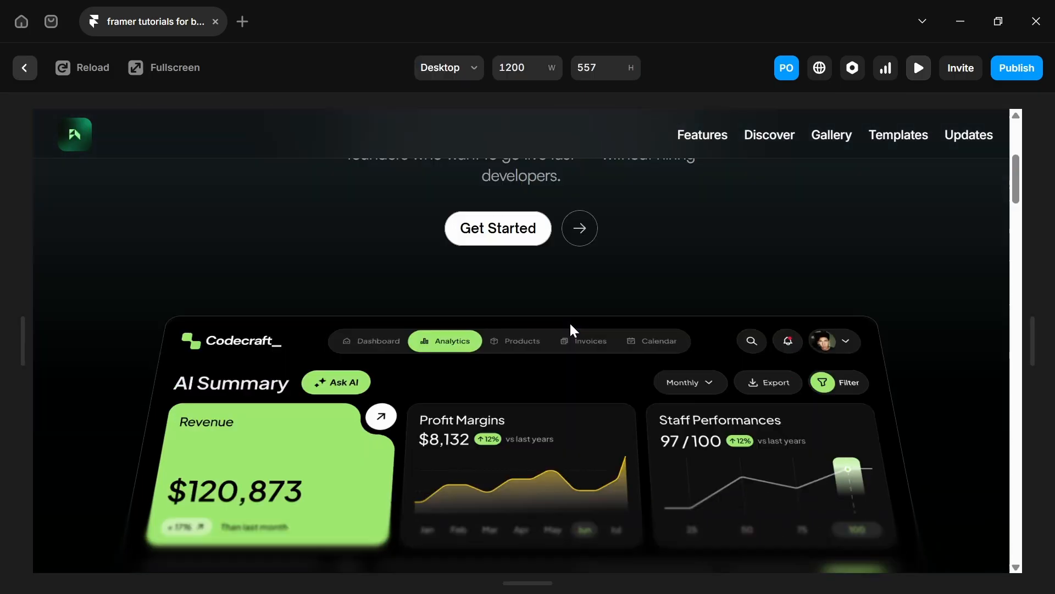
scroll(147, 211, down, 3)
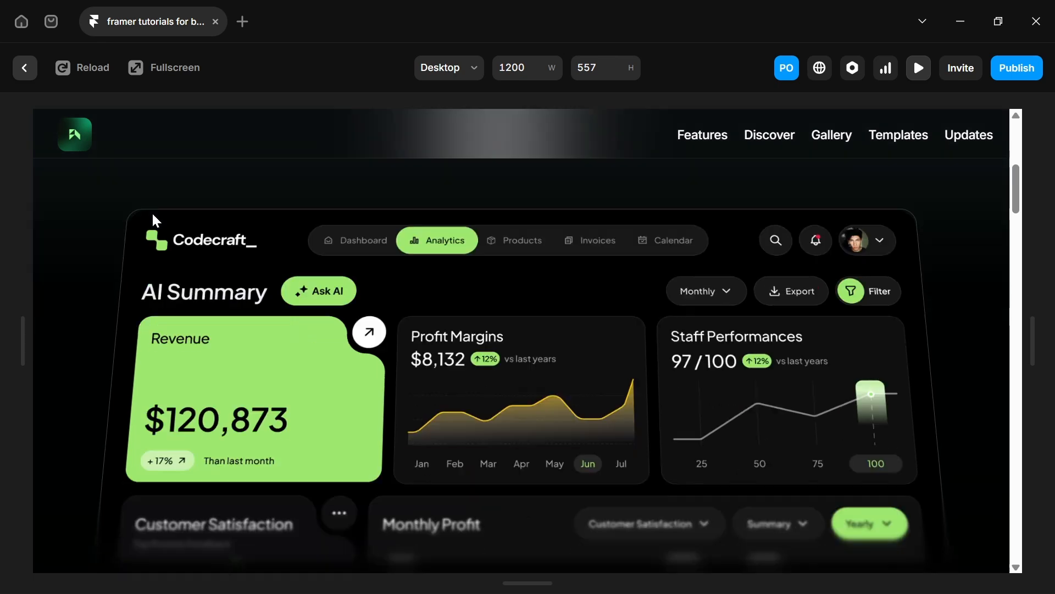
scroll(152, 217, down, 5)
scroll(155, 210, down, 10)
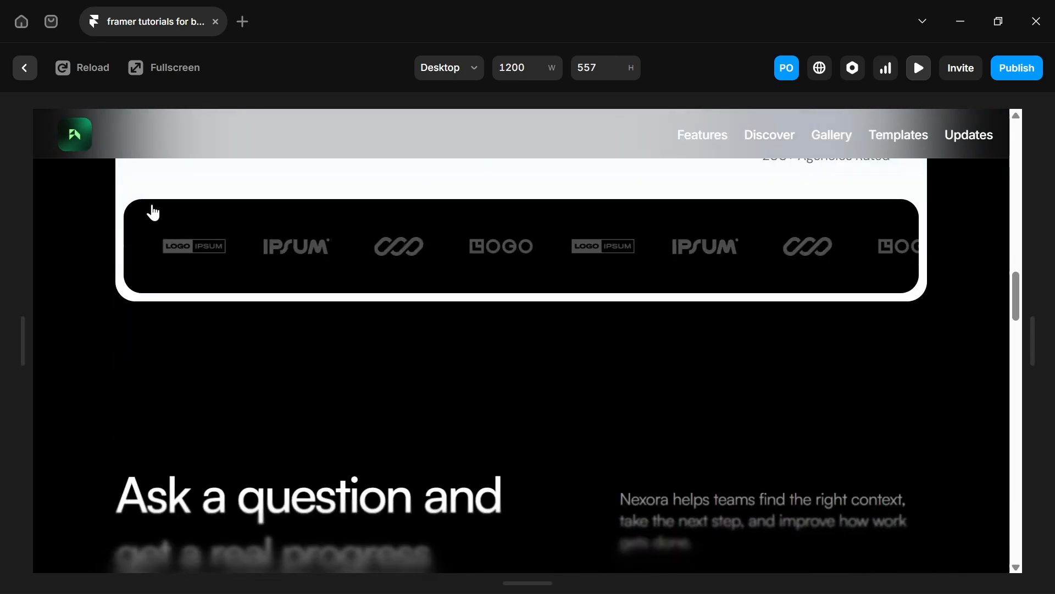
scroll(256, 347, down, 3)
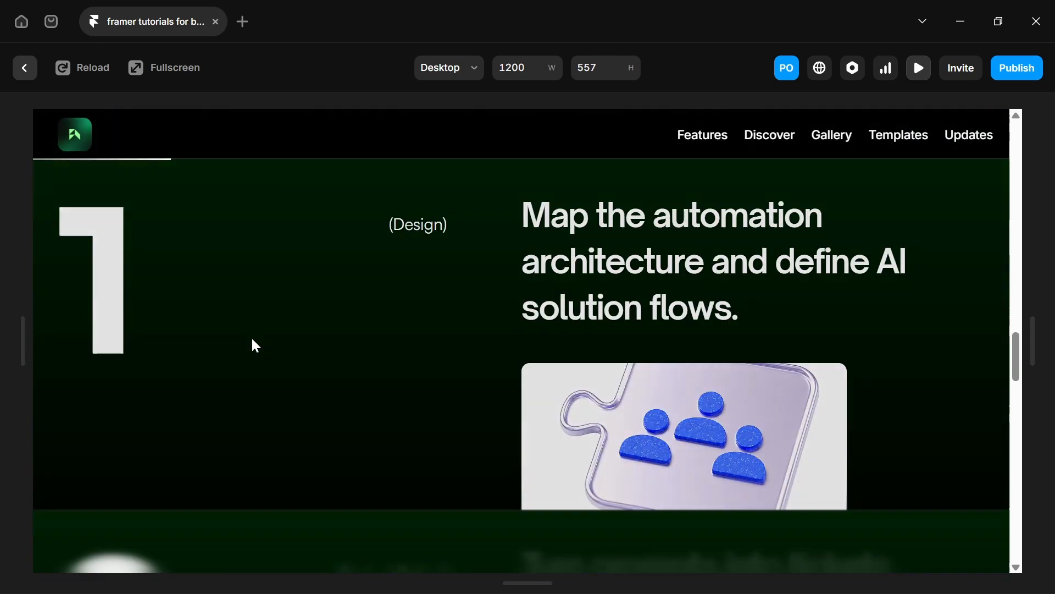
key(Escape)
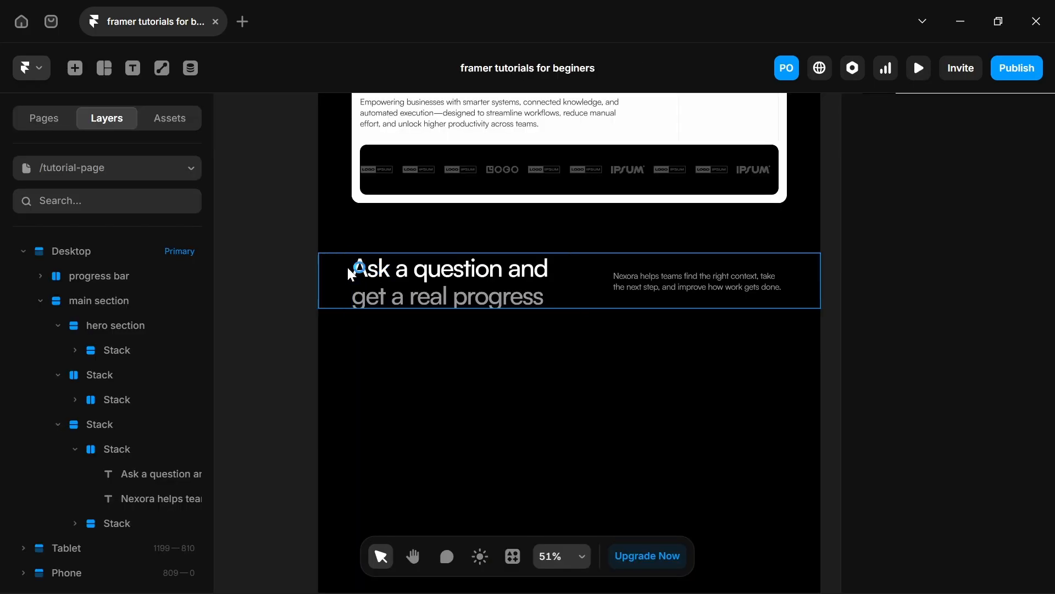
Add a scroll section named start to the desktop stack that contains the "Ask a question" heading.
click(329, 309)
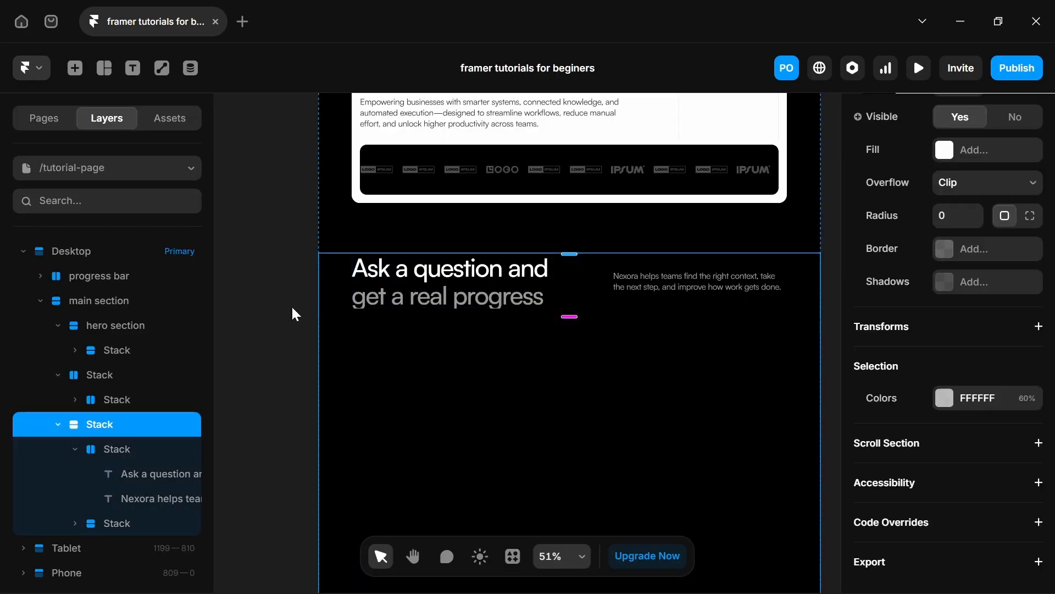
scroll(385, 352, down, 3)
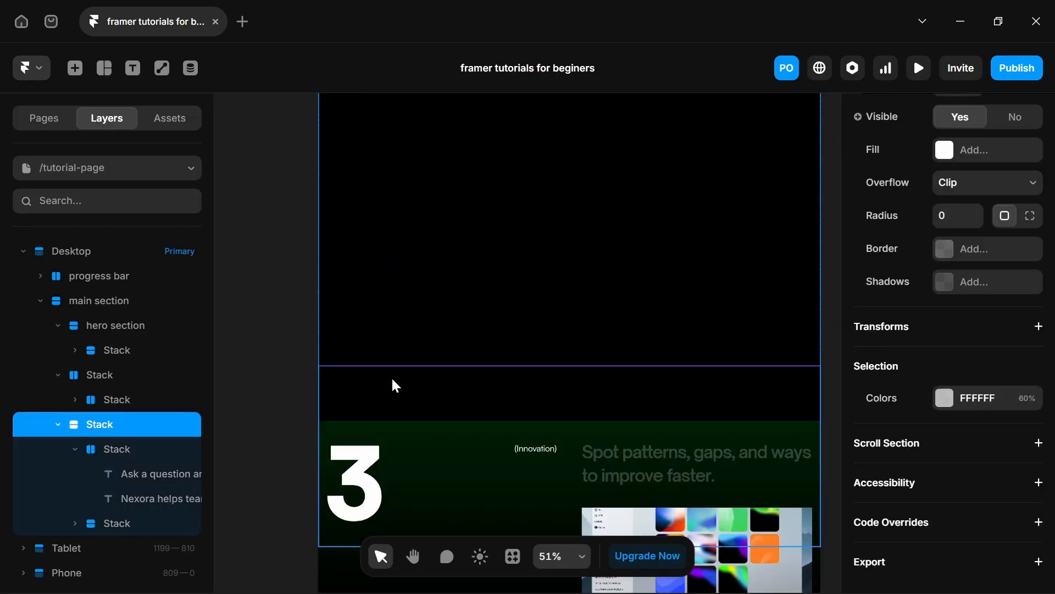
scroll(405, 252, up, 2)
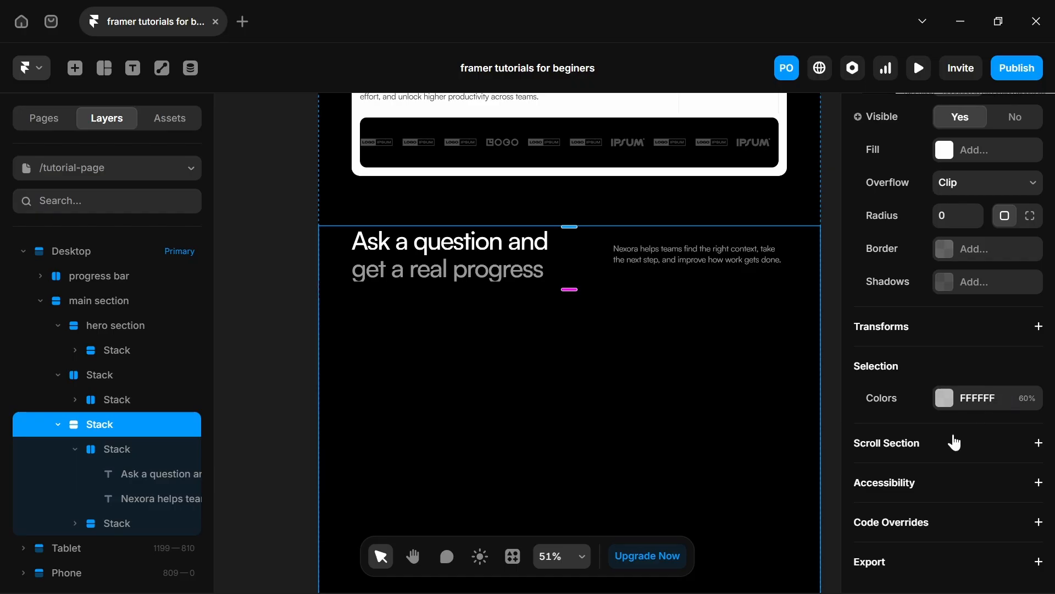
click(922, 446)
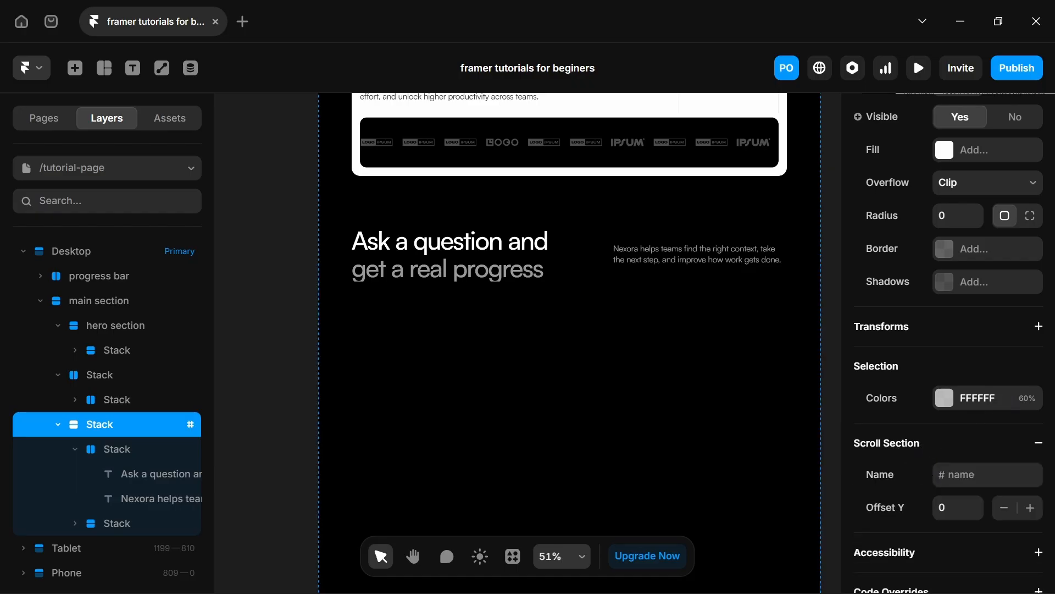
text(start)
click(275, 286)
Duplicate the stack holding the white intro card and move the copy below the "Ask a question" stack in the main section.
scroll(275, 286, down, 4)
drag(275, 288, 233, 383)
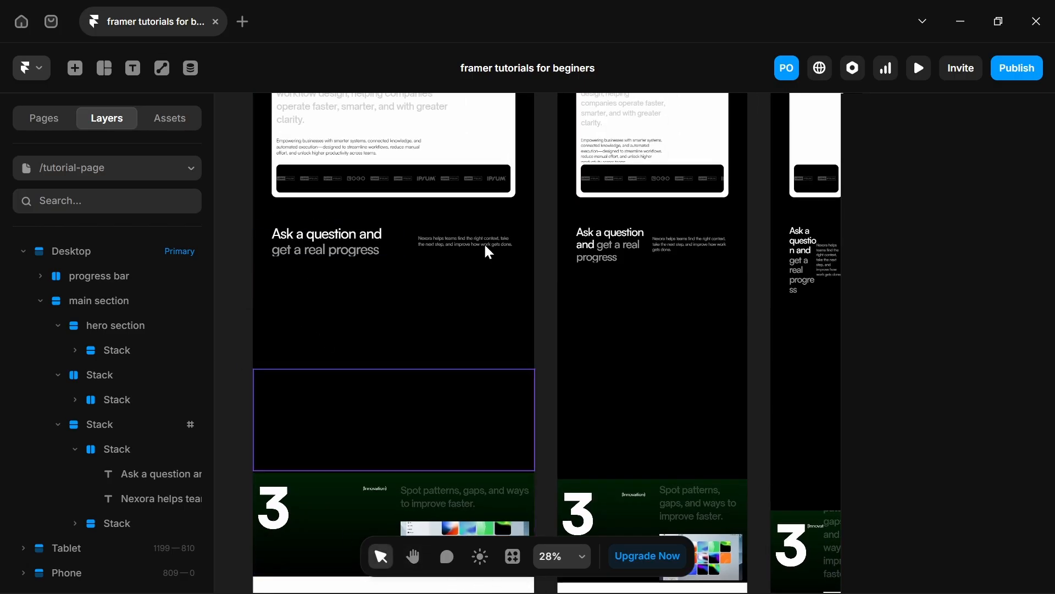
scroll(401, 261, up, 2)
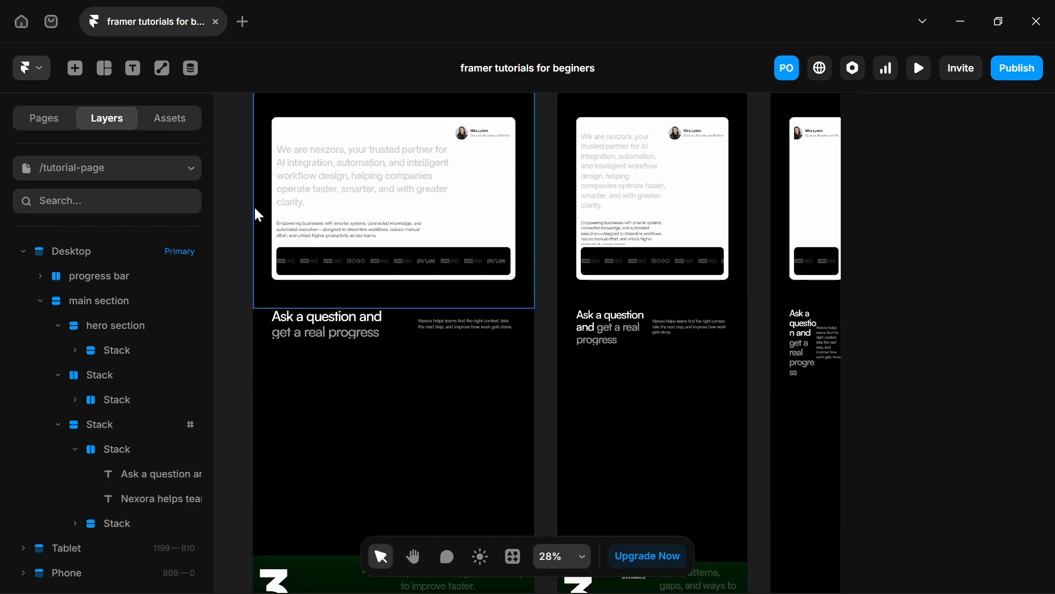
click(255, 210)
key(ctrl+d)
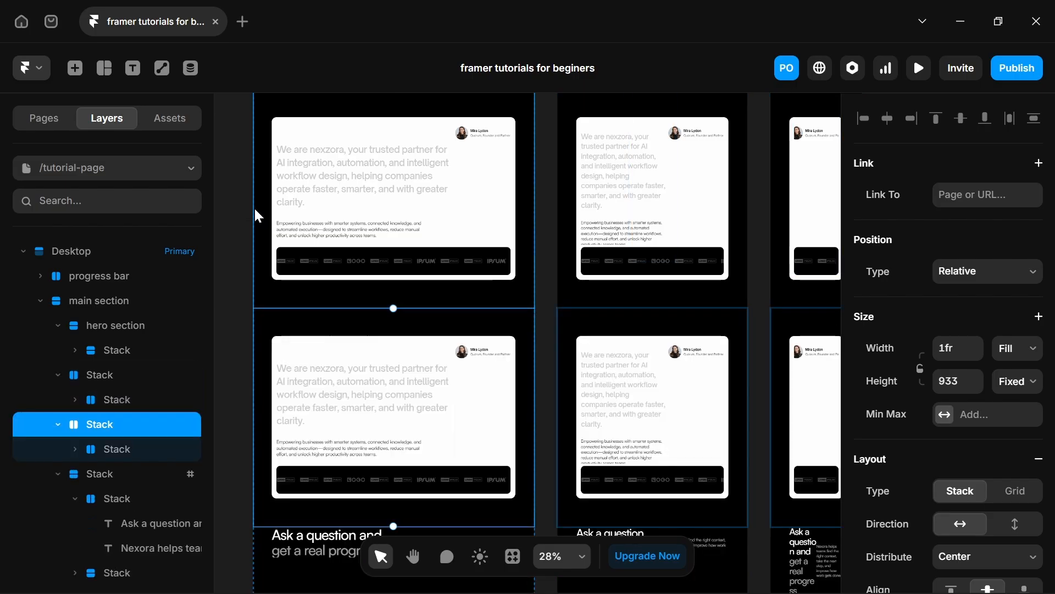
key(Down)
scroll(264, 461, down, 6)
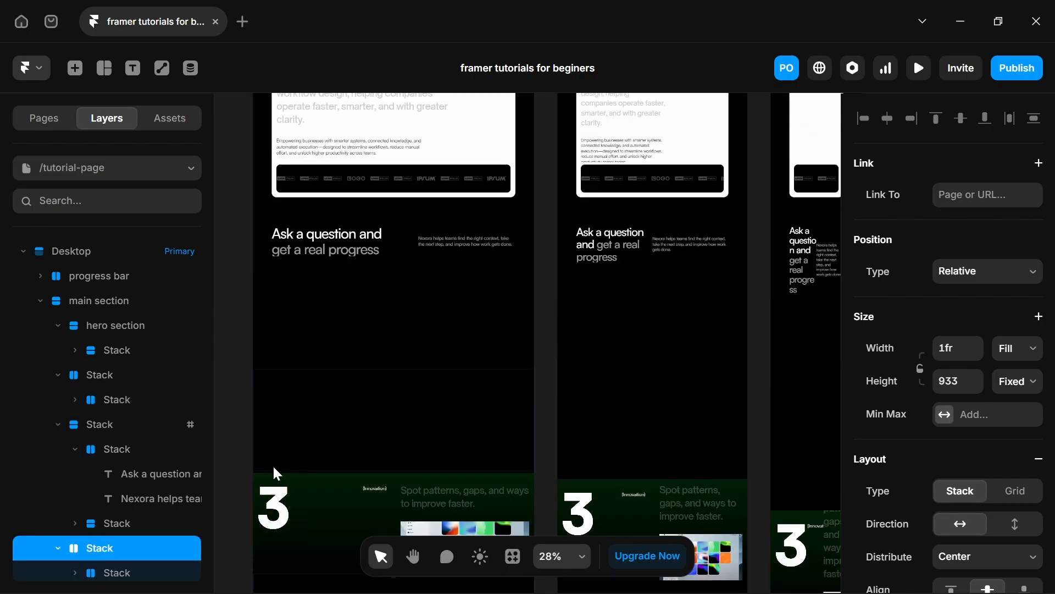
Delete the white card content inside the duplicated stack, keeping only the empty outer stack.
scroll(272, 464, left, 1)
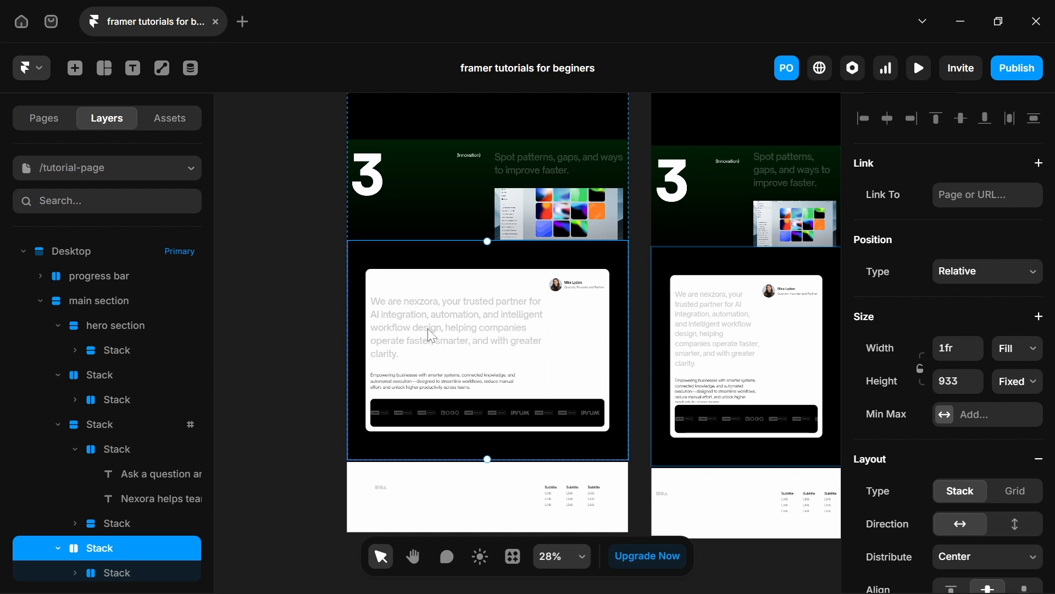
double_click(453, 354)
key(Delete)
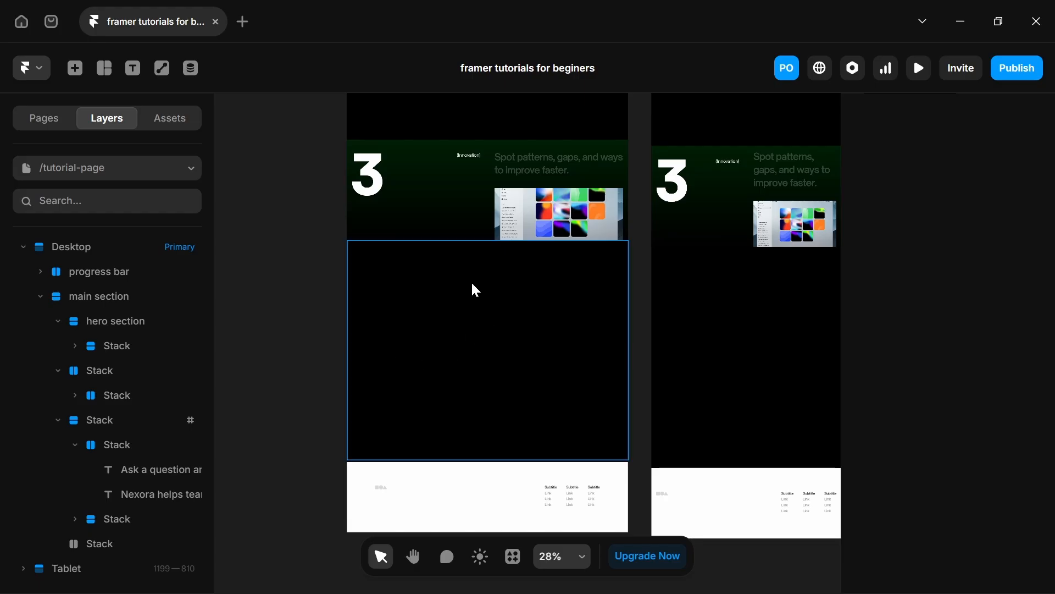
Add a scroll section named end to the empty stack above the footer on the desktop breakpoint.
click(467, 292)
scroll(1008, 412, down, 10)
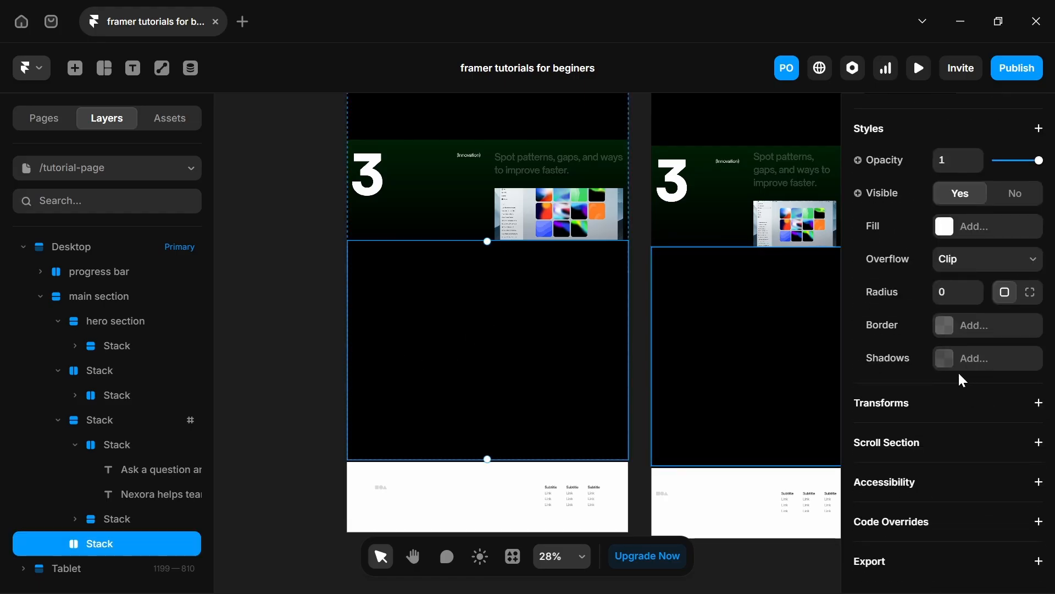
click(943, 443)
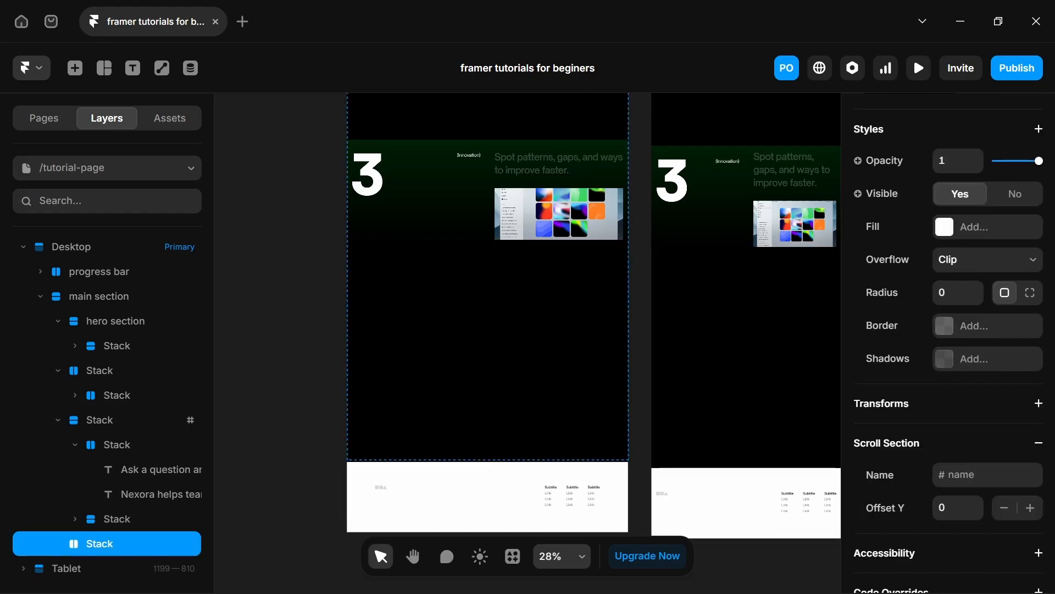
text(e)
click(636, 273)
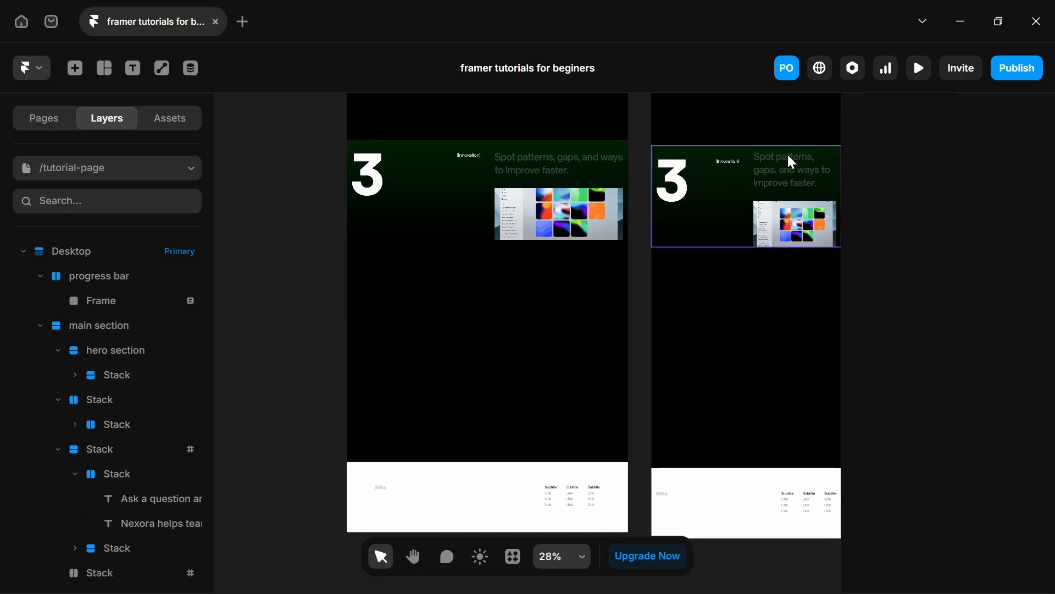
Preview the tutorial page, scroll through the numbered sections to check where the progress bar starts and ends, and close the preview.
click(919, 68)
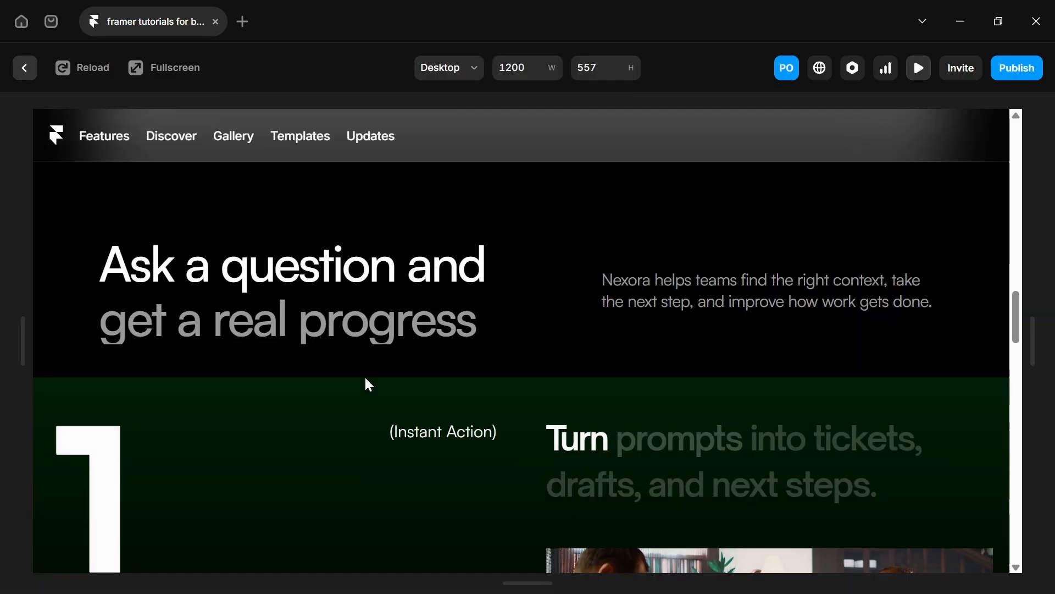
scroll(365, 375, down, 3)
scroll(359, 371, down, 10)
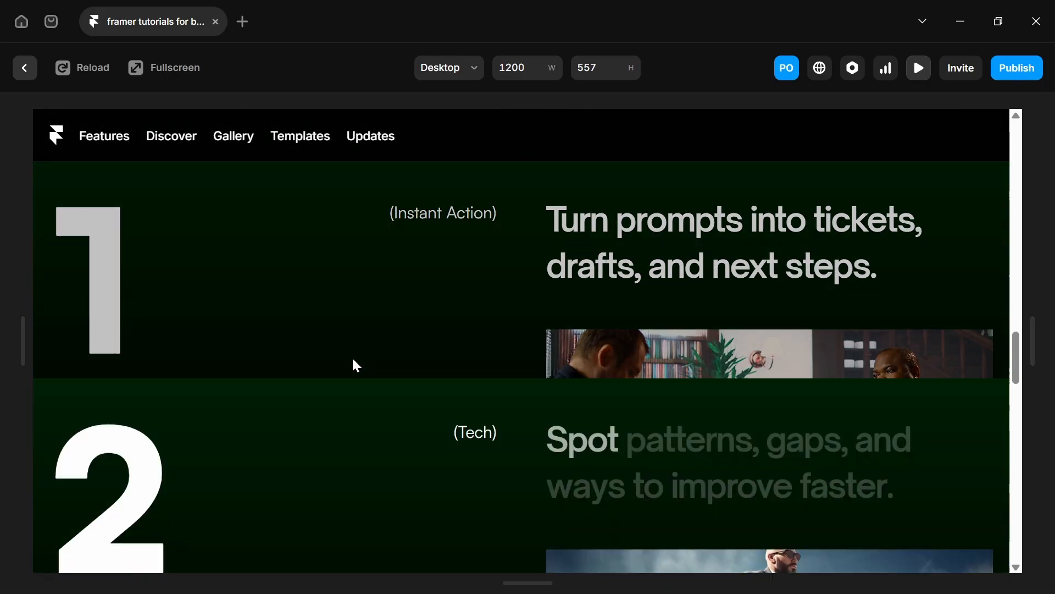
scroll(353, 359, down, 6)
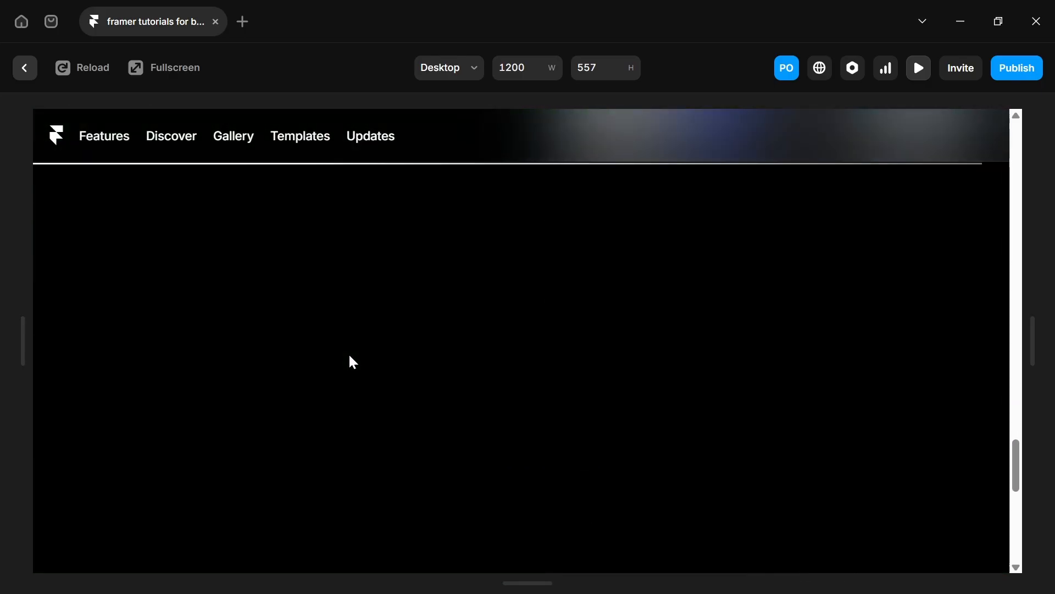
scroll(353, 363, up, 3)
scroll(353, 363, down, 4)
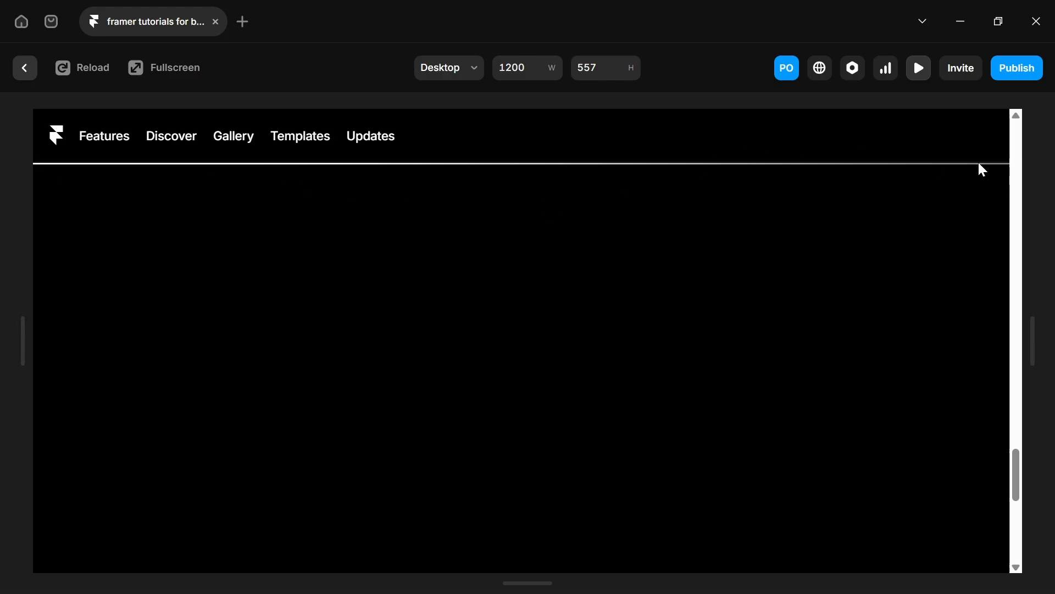
scroll(253, 300, up, 10)
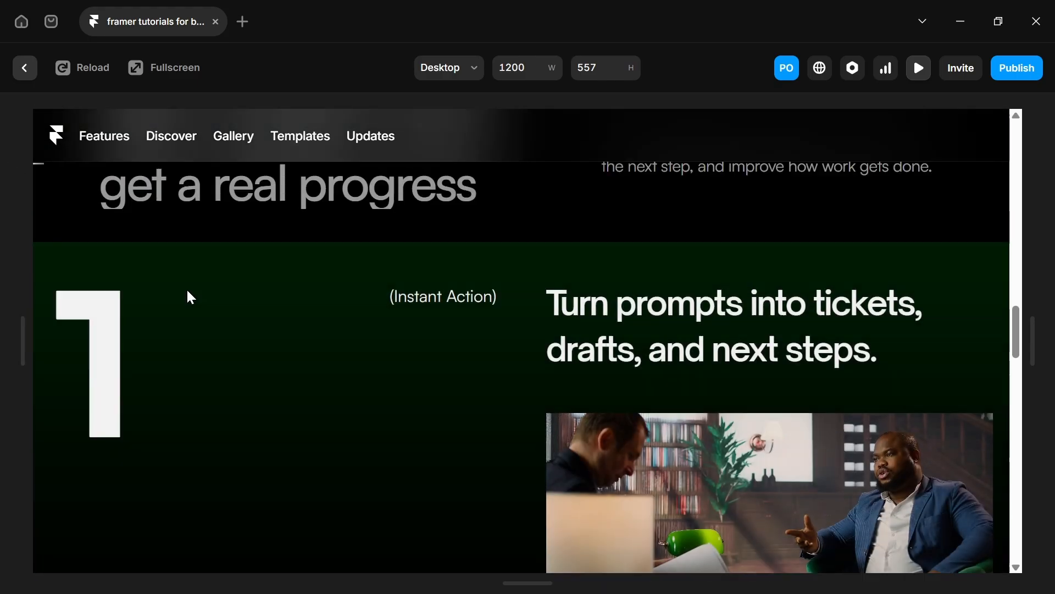
scroll(185, 296, down, 5)
scroll(178, 293, down, 2)
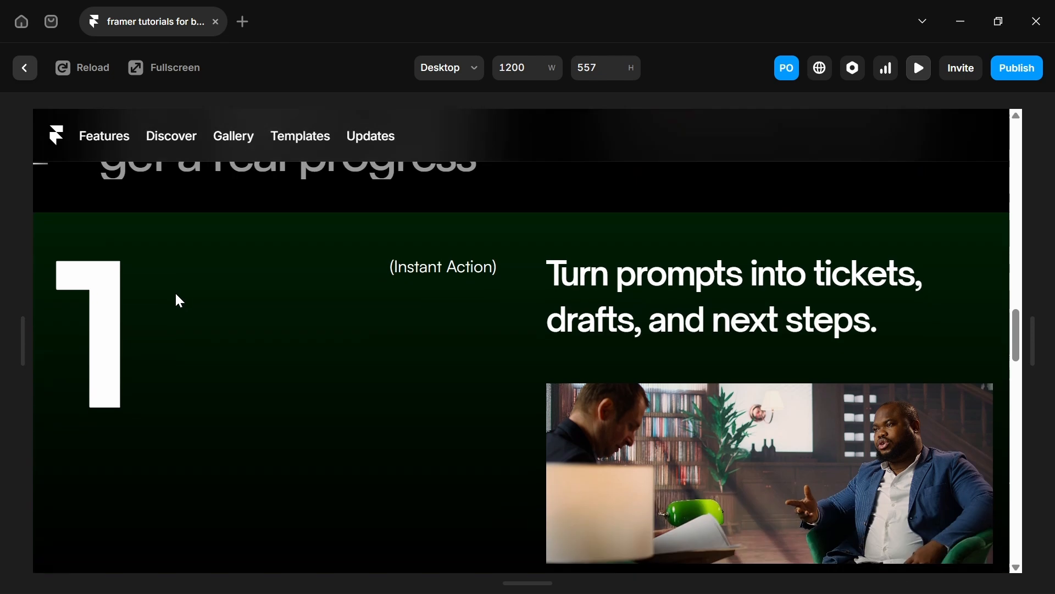
scroll(302, 341, up, 3)
scroll(245, 292, down, 3)
scroll(69, 231, up, 1)
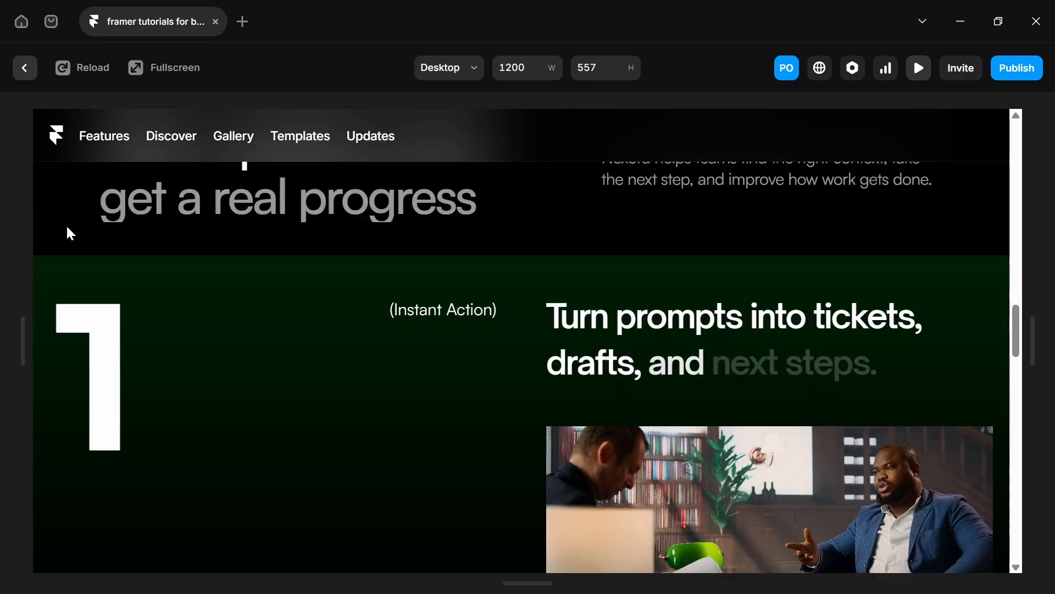
scroll(70, 233, down, 2)
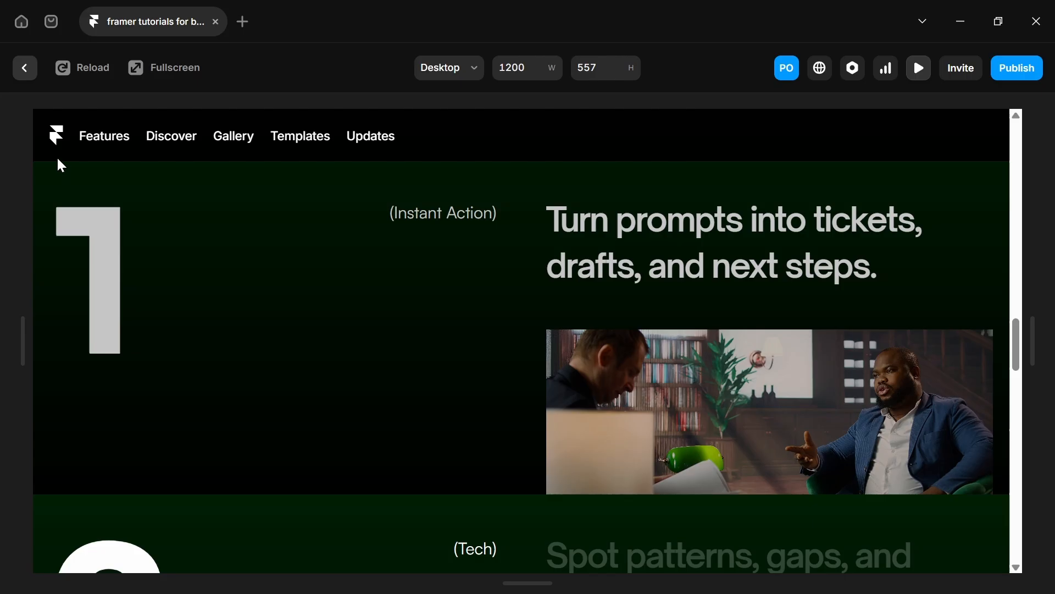
click(25, 73)
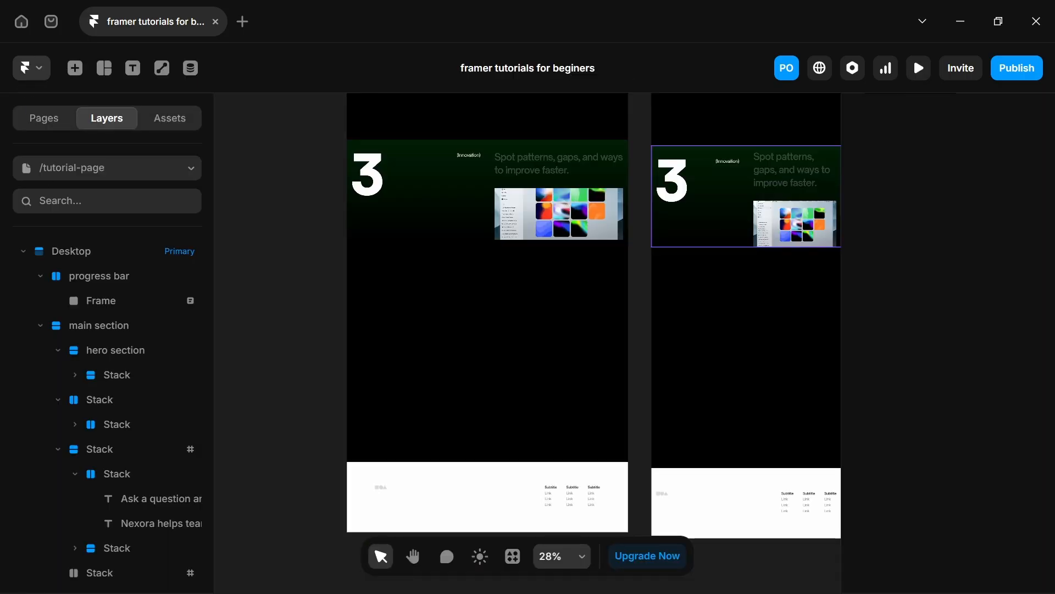
Set the Z Index of the desktop progress bar stack to 4.
scroll(346, 236, up, 5)
scroll(343, 200, up, 10)
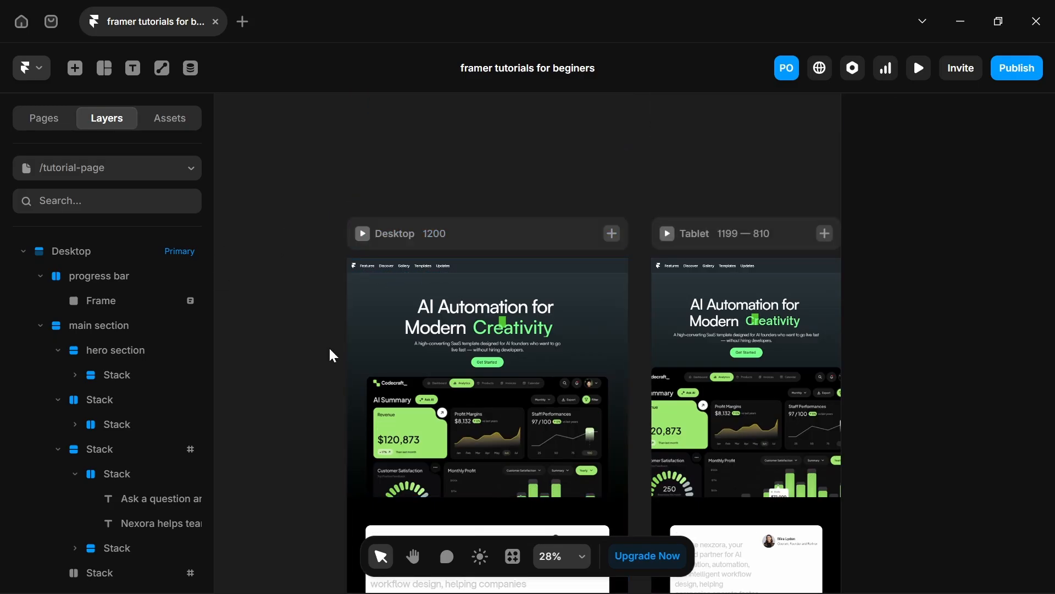
click(108, 279)
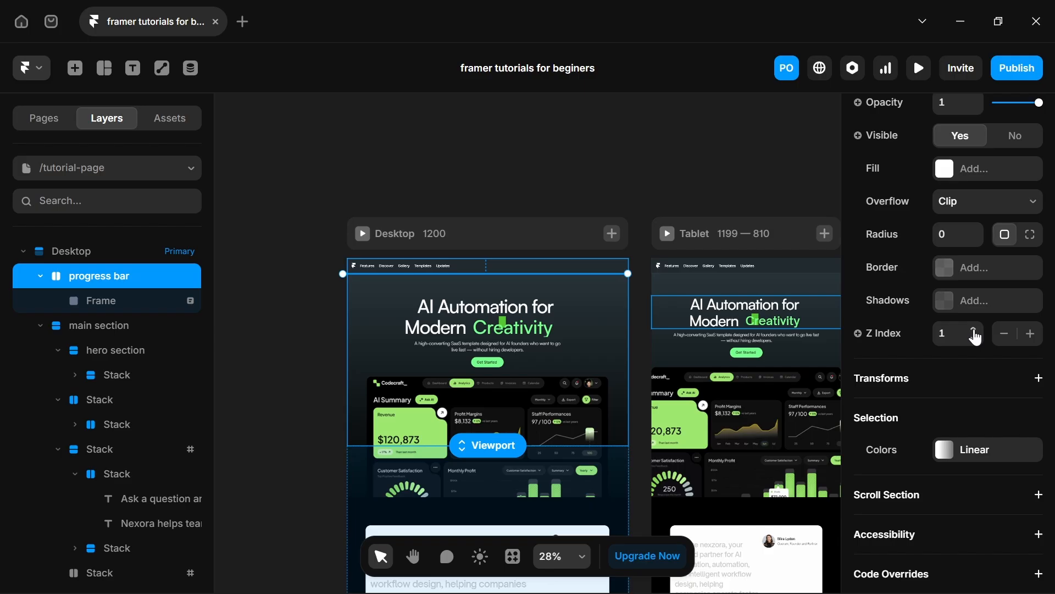
click(977, 333)
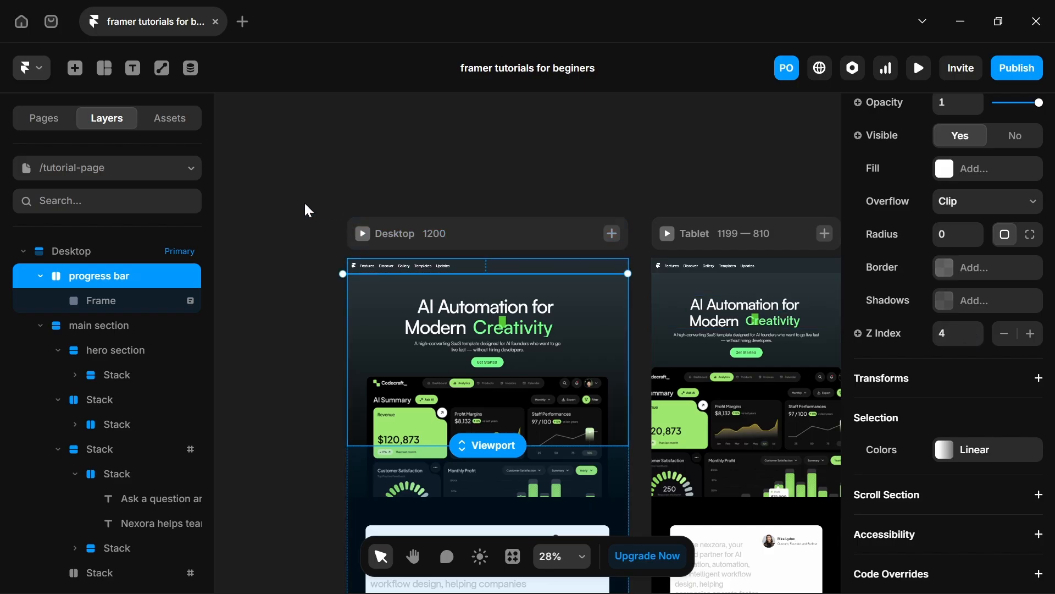
Preview the desktop page again, scroll back and forth through the numbered sections to check the progress bar, and close the preview.
click(364, 237)
scroll(525, 319, down, 15)
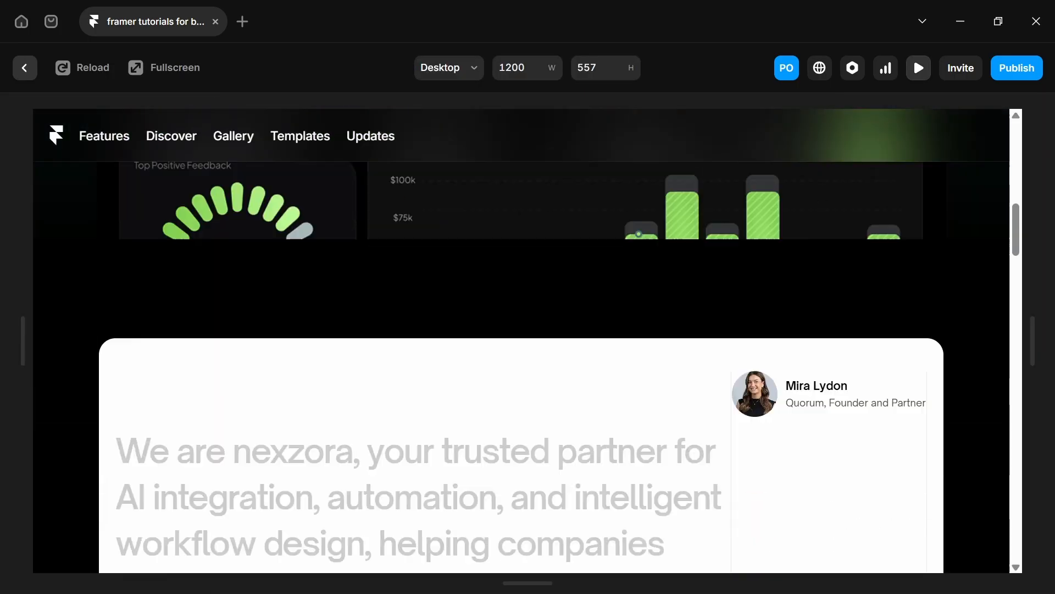
scroll(438, 318, down, 3)
scroll(434, 320, up, 5)
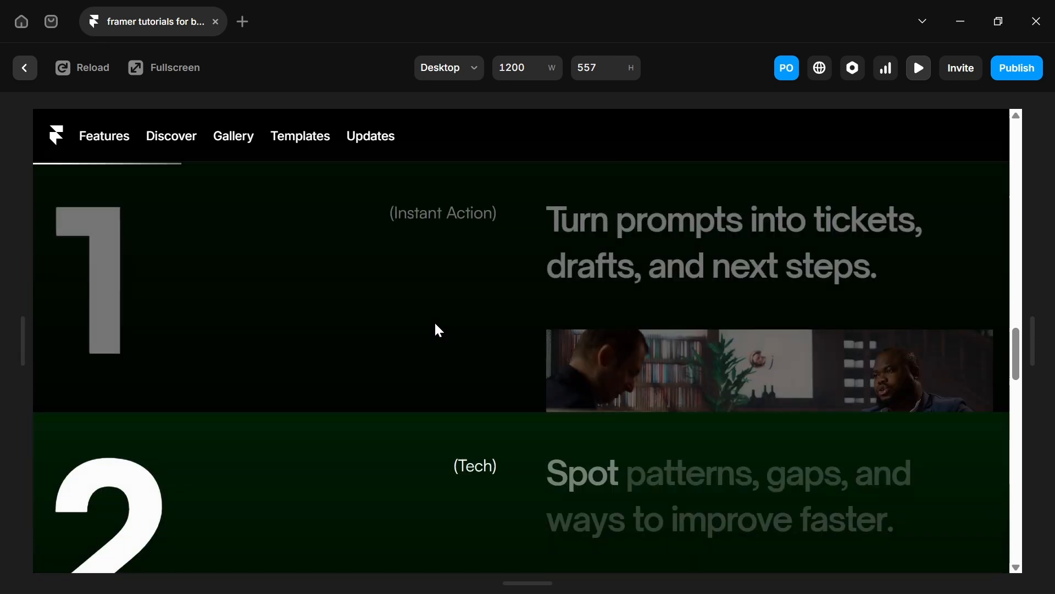
scroll(432, 320, down, 3)
scroll(433, 325, down, 5)
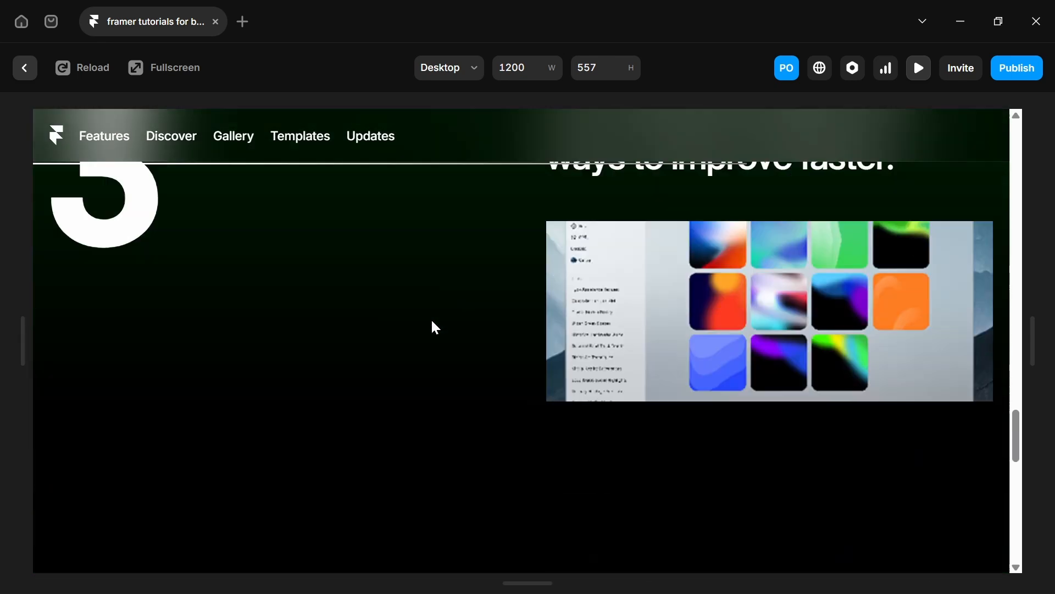
scroll(415, 321, up, 4)
scroll(419, 312, up, 2)
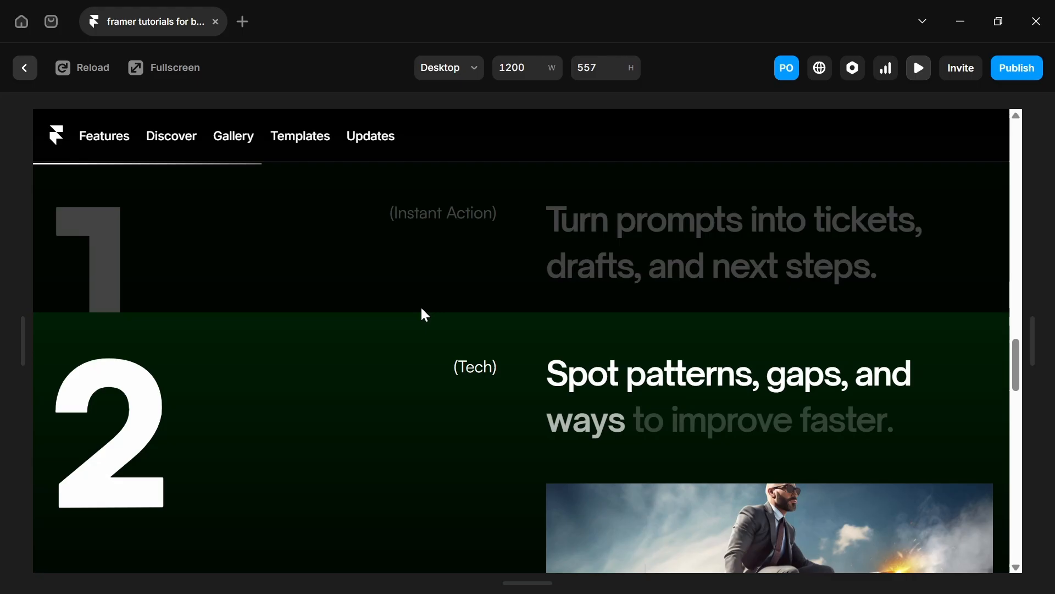
key(Escape)
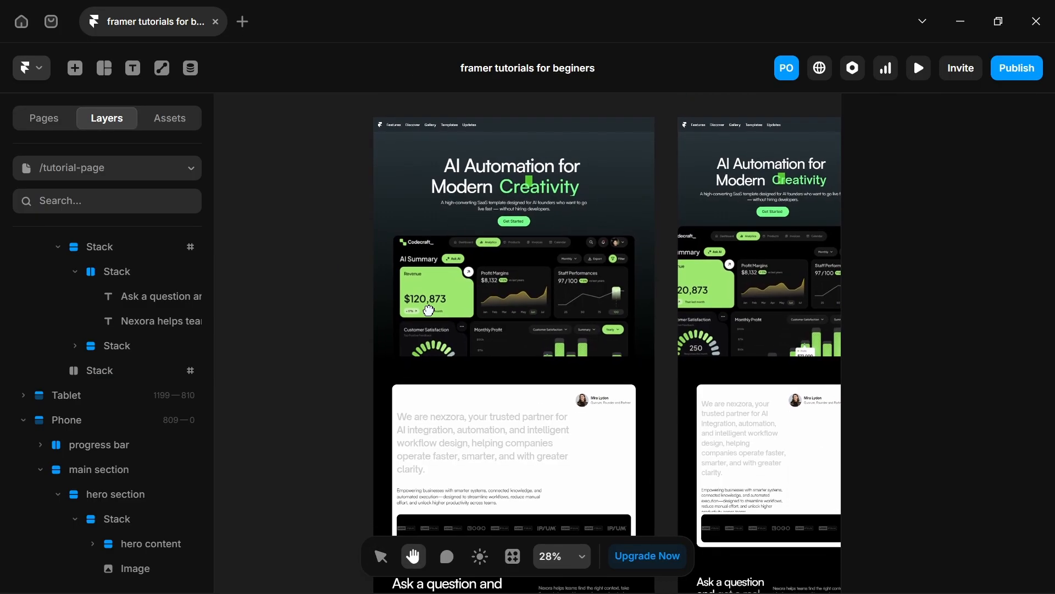
Open the page template for editing from the navigation bar on the phone breakpoint.
drag(429, 311, 408, 243)
key(v)
scroll(397, 271, down, 2)
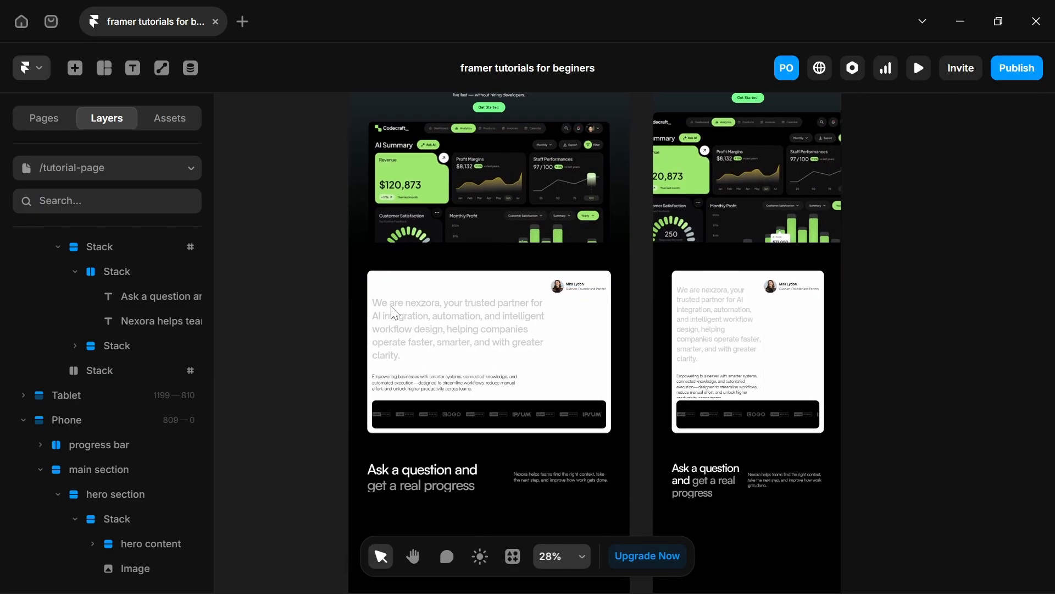
scroll(393, 314, down, 3)
key(h)
drag(576, 341, 378, 427)
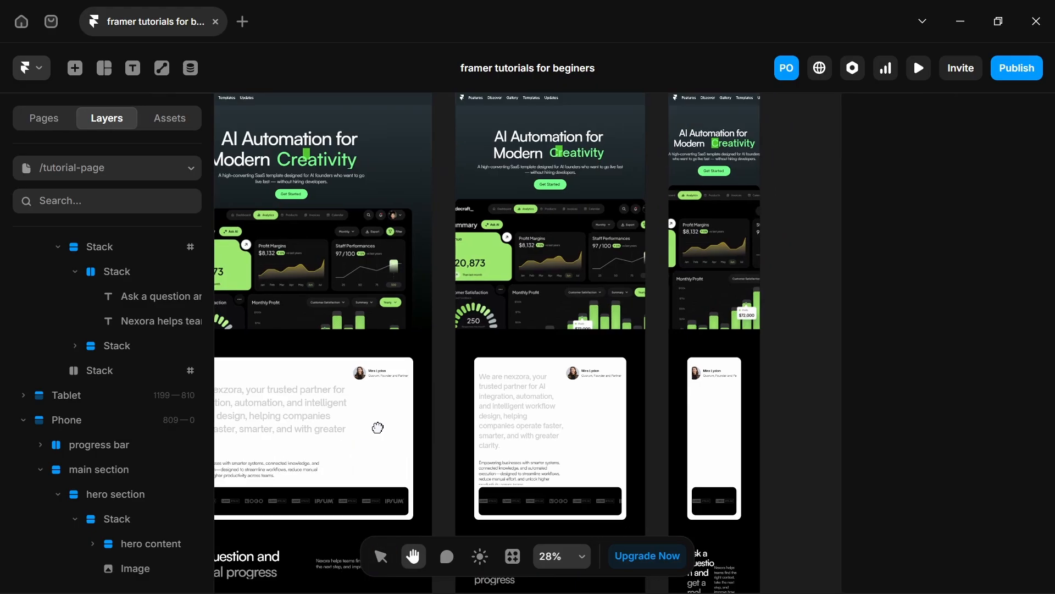
key(v)
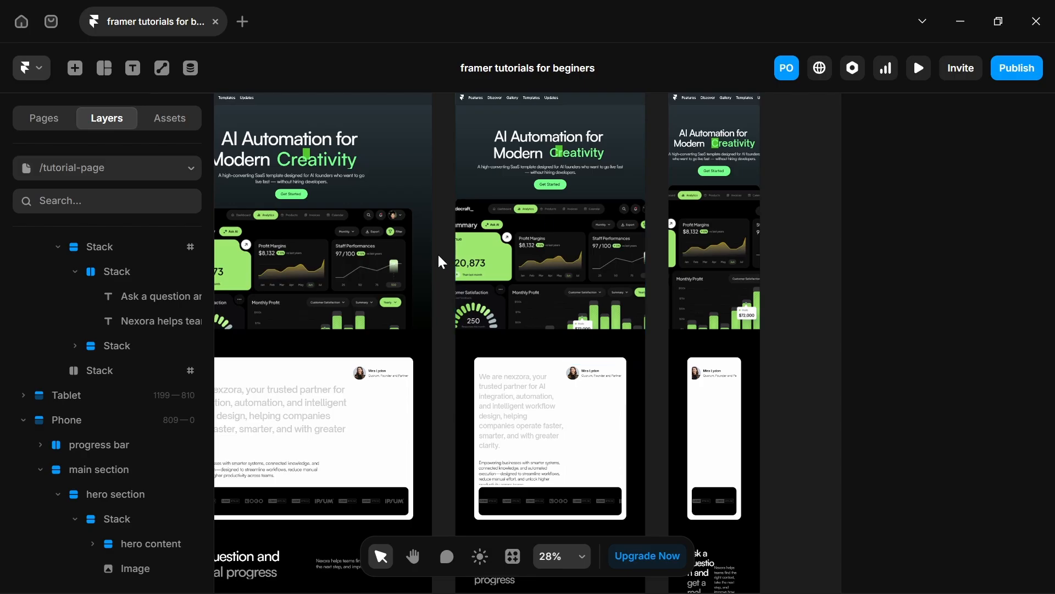
key(space)
drag(414, 317, 595, 310)
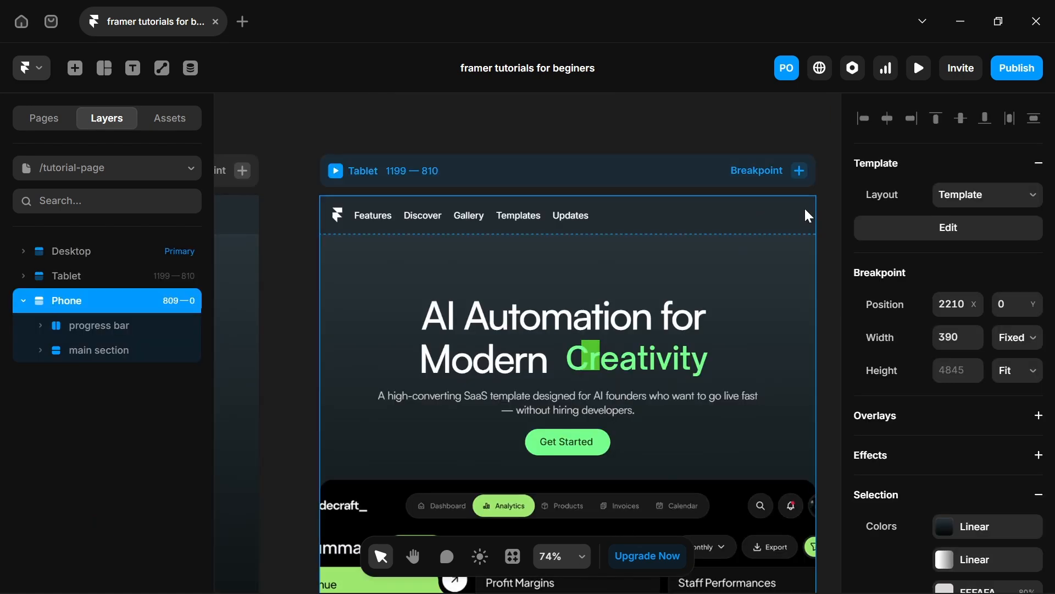
key(space)
drag(802, 207, 404, 171)
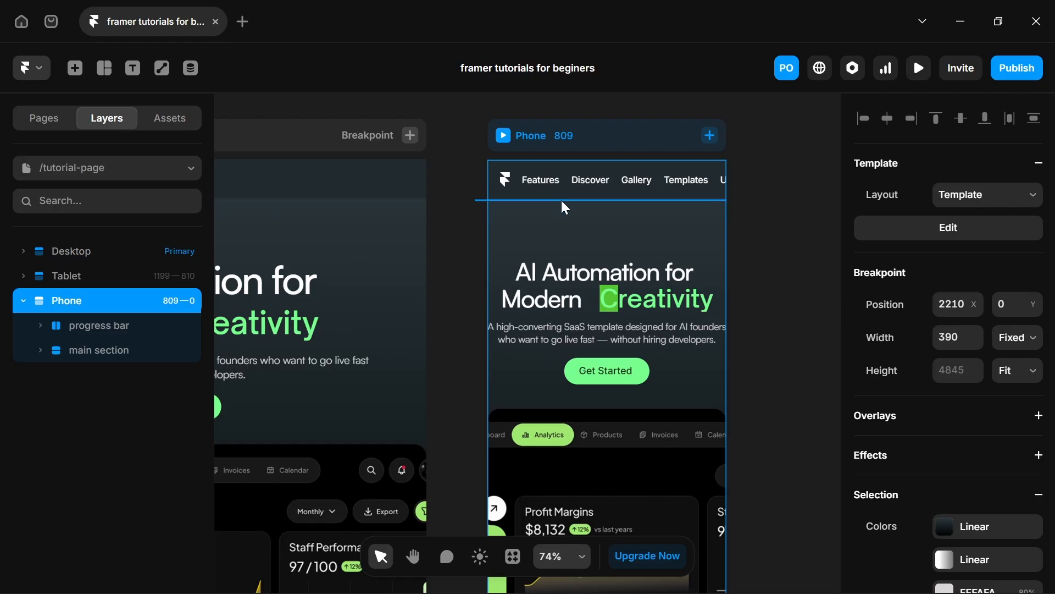
double_click(554, 183)
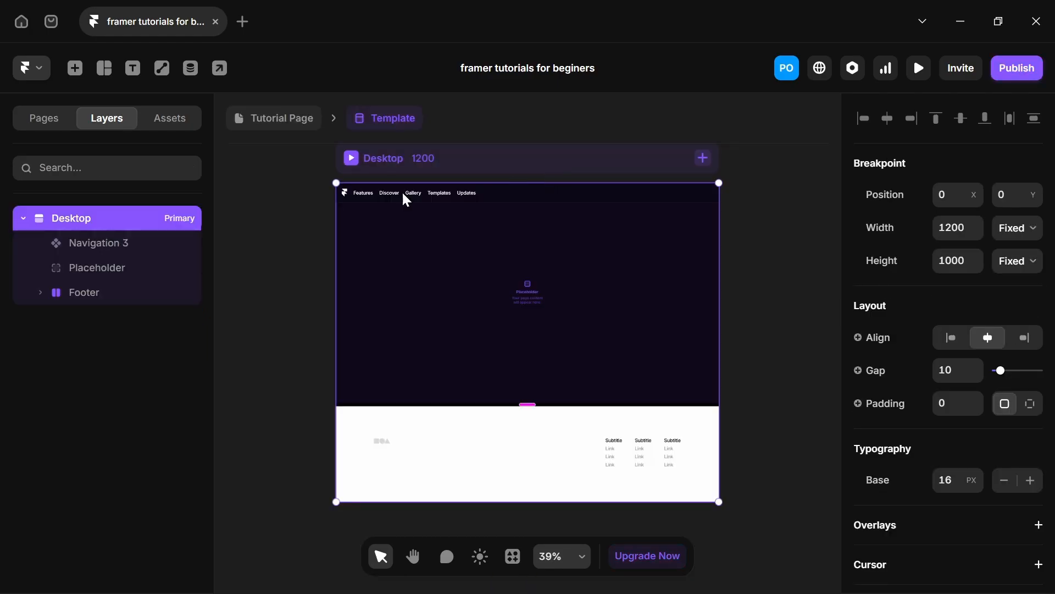
Add Tablet and Phone breakpoints to the template beside the desktop one.
key(space)
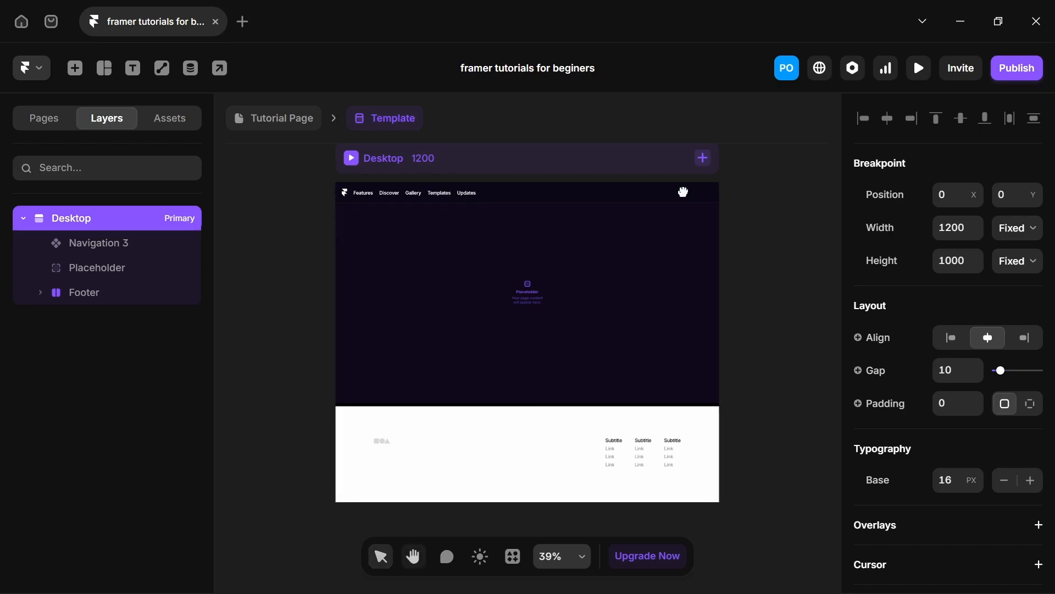
drag(687, 189, 511, 244)
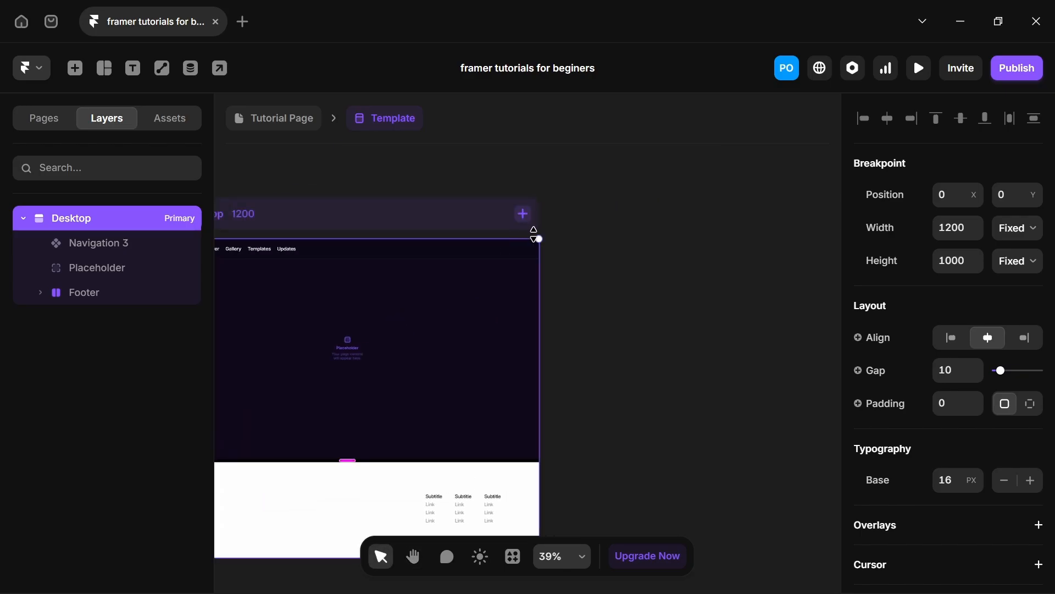
click(523, 213)
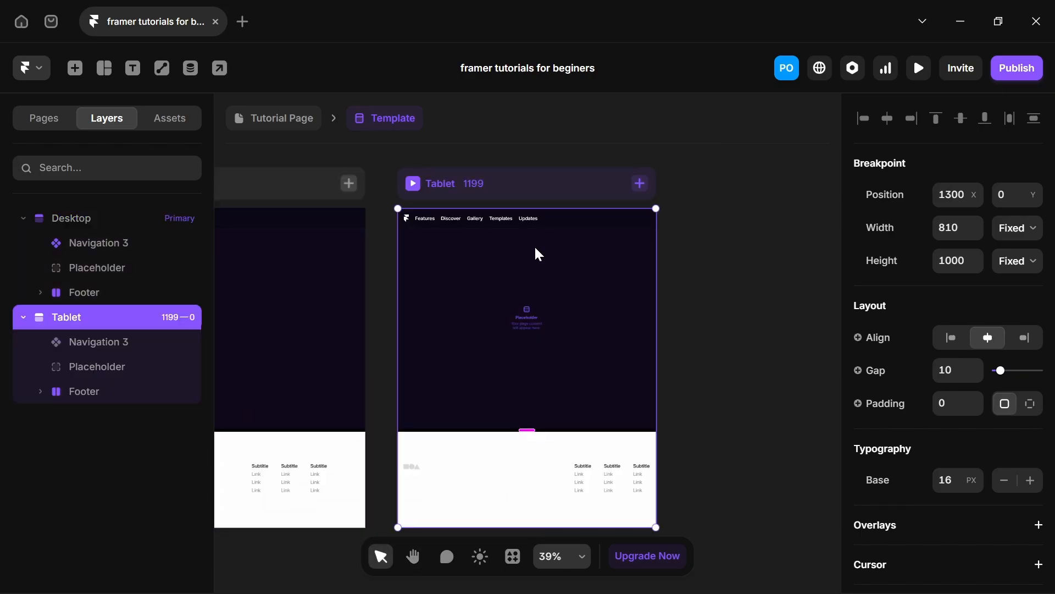
click(640, 183)
click(643, 219)
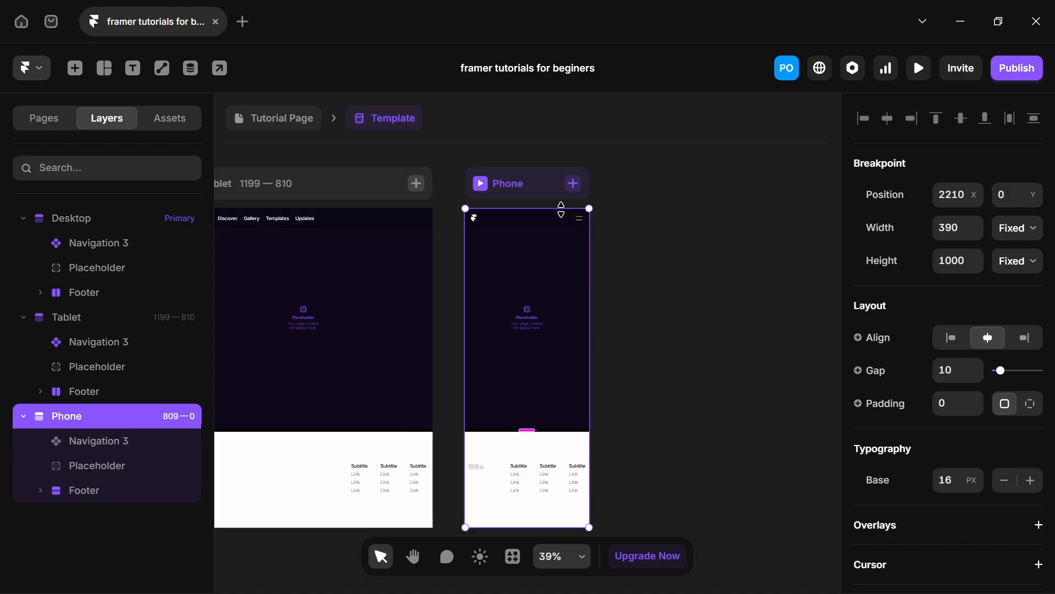
Try the Desktop variant on the template's phone navigation, set the variant back to Phone, and return to the tutorial page.
ctrl+scroll(532, 212, up, 5)
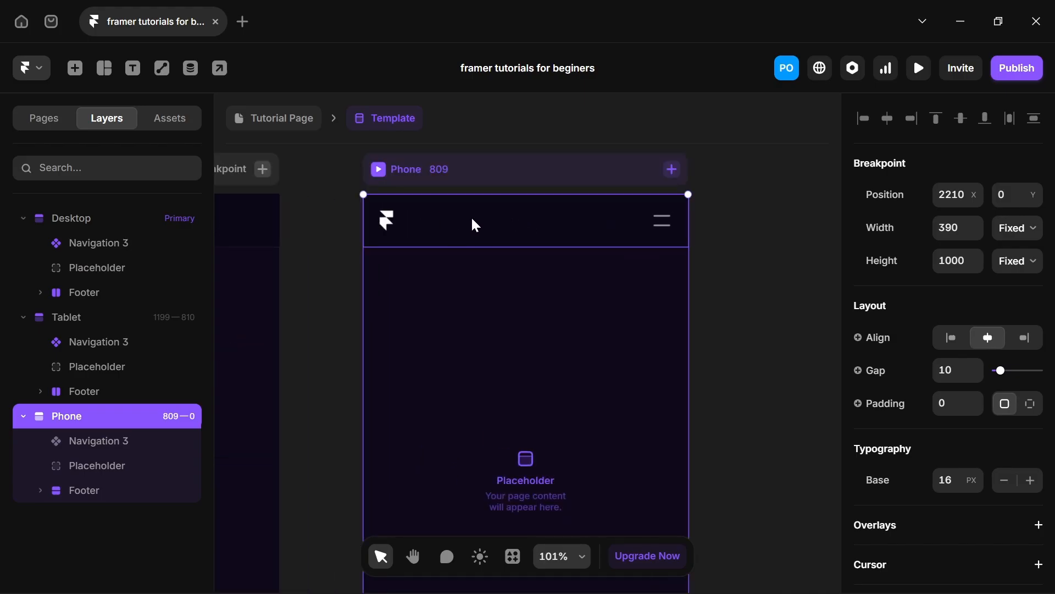
click(411, 210)
scroll(1033, 357, down, 8)
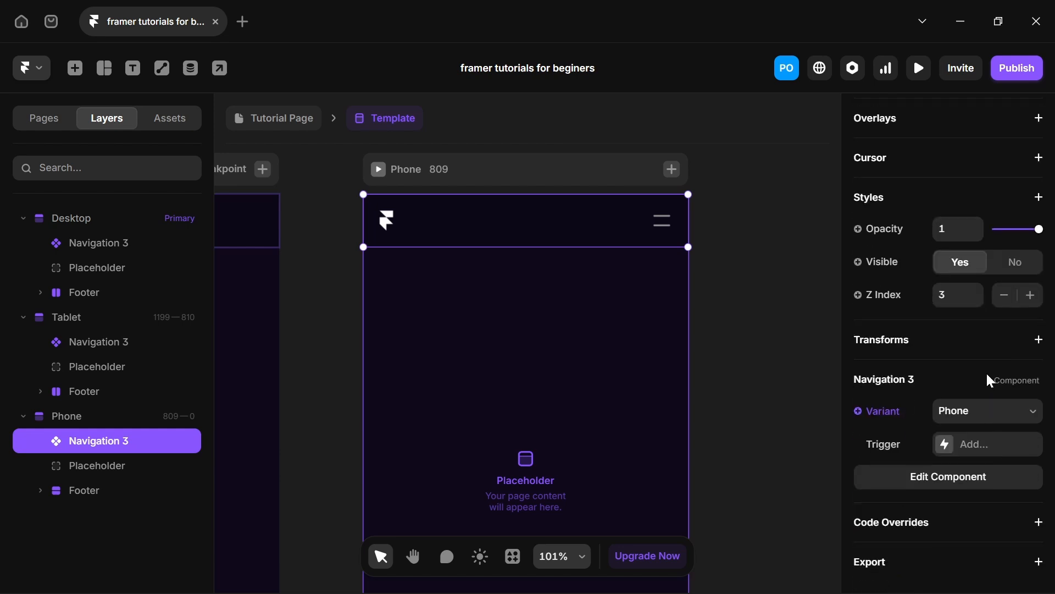
click(951, 412)
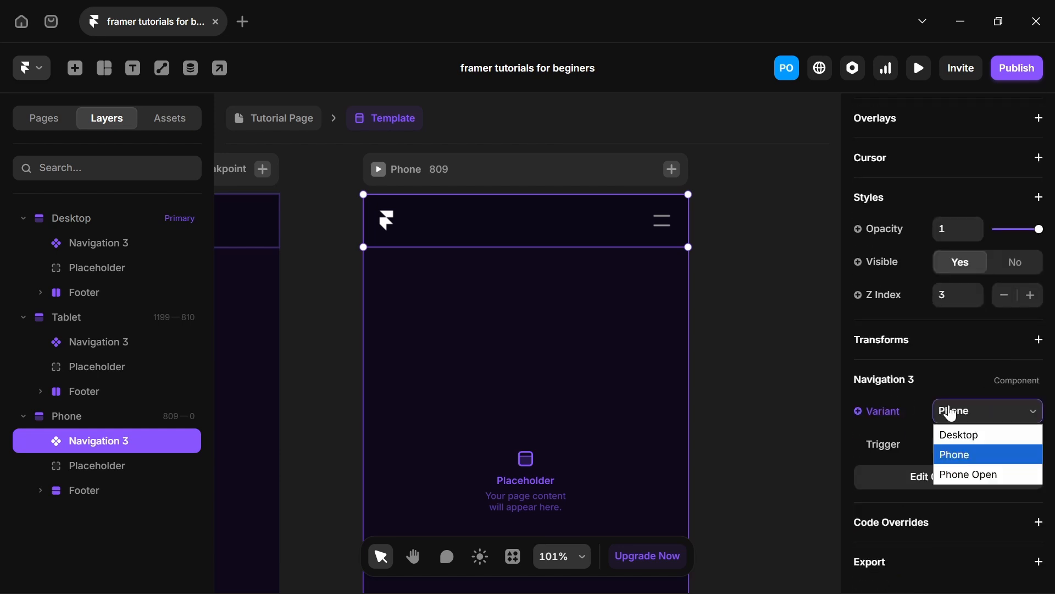
click(957, 435)
click(956, 416)
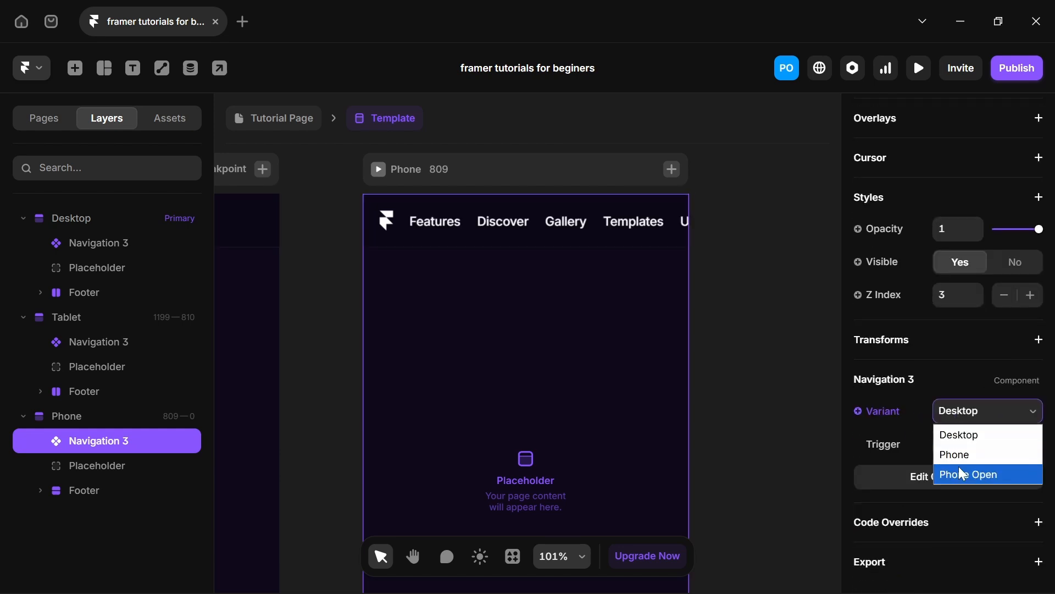
click(959, 452)
click(281, 118)
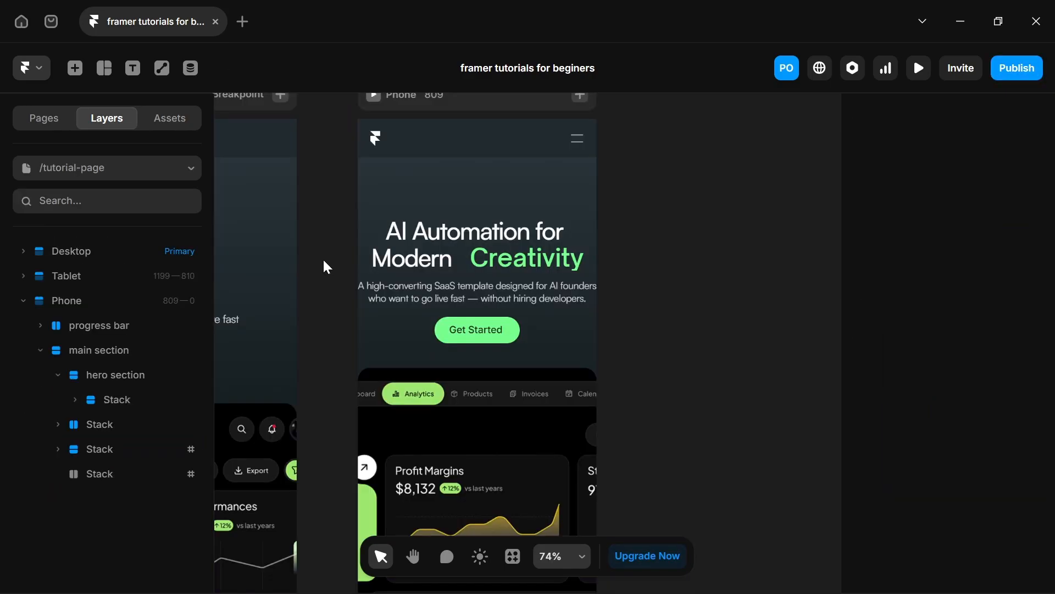
Set the phone hero section's right and left padding to 20 each.
scroll(418, 283, up, 5)
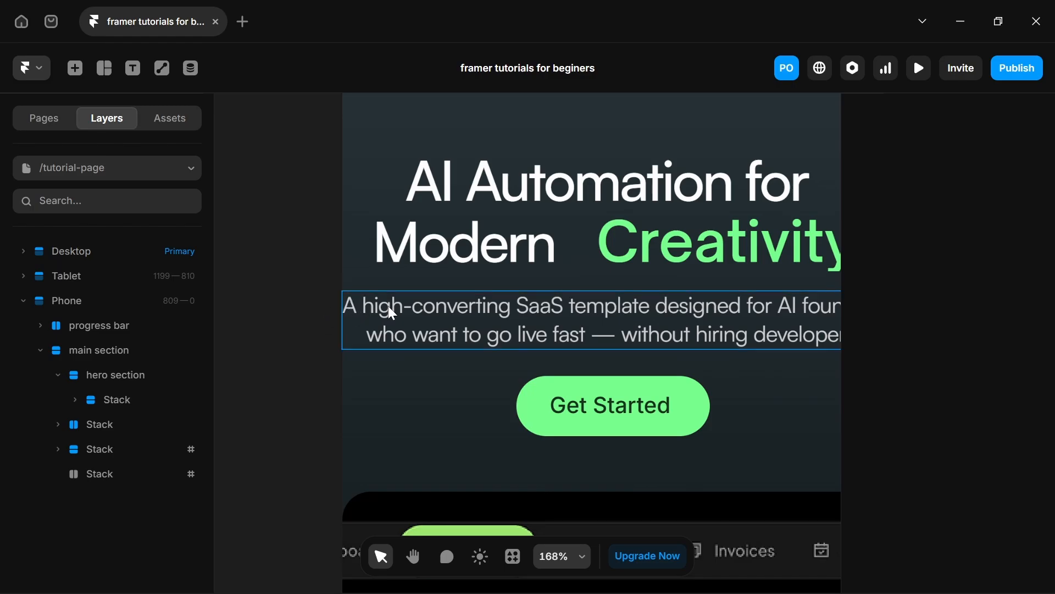
key(space)
drag(484, 326, 457, 345)
click(135, 379)
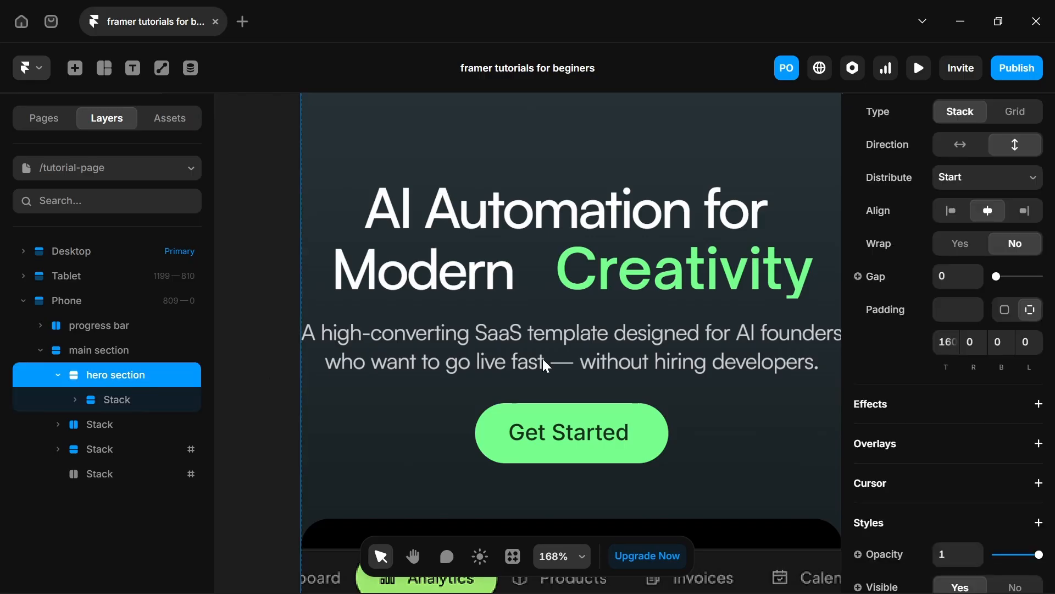
click(973, 341)
text(20)
click(1029, 342)
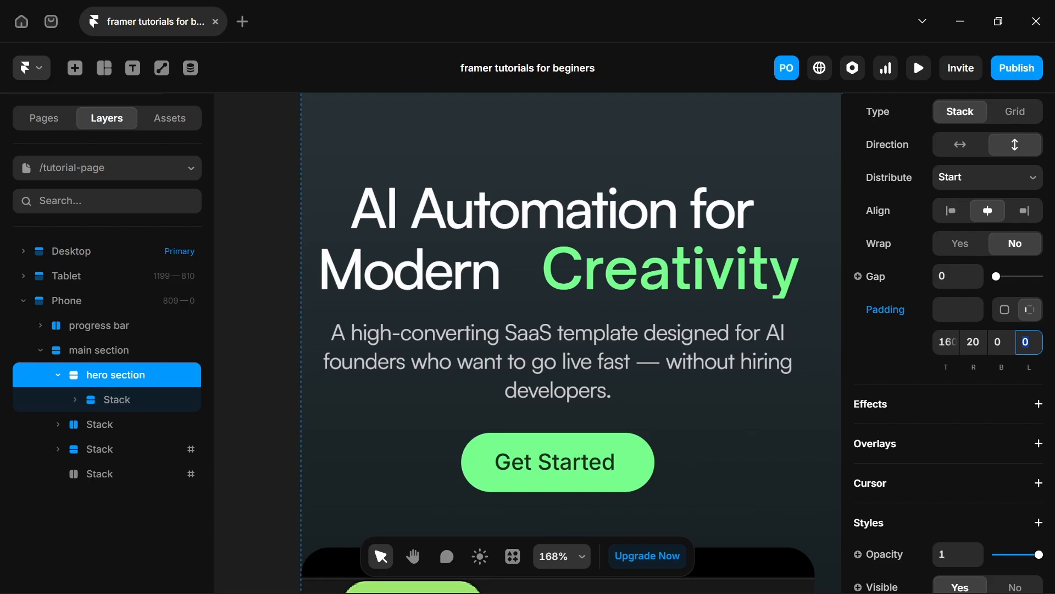
text(20)
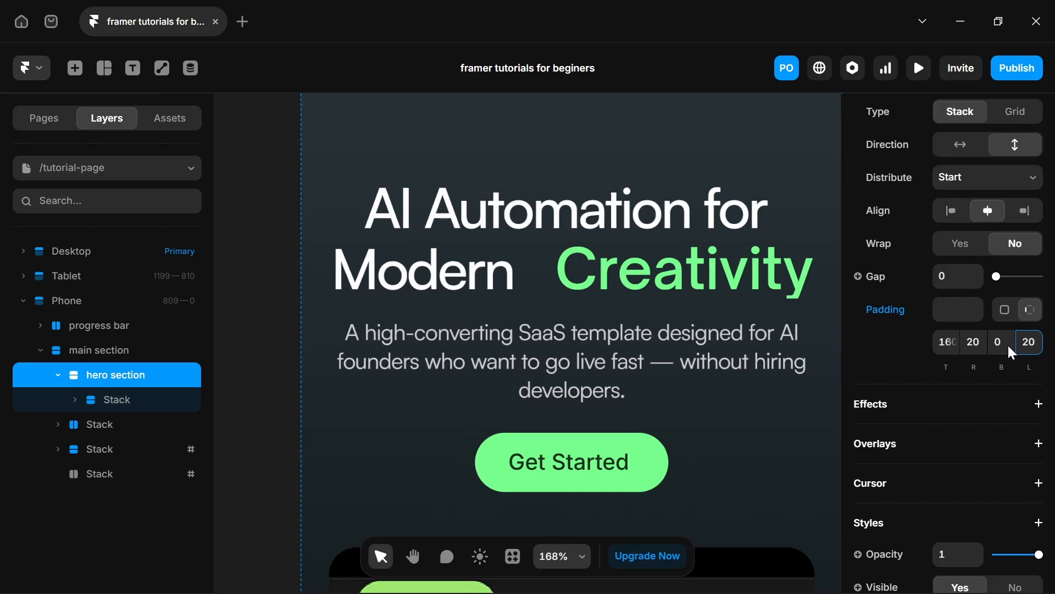
Preview the phone breakpoint to check the padded hero section, and return to the canvas.
scroll(409, 348, up, 5)
click(318, 156)
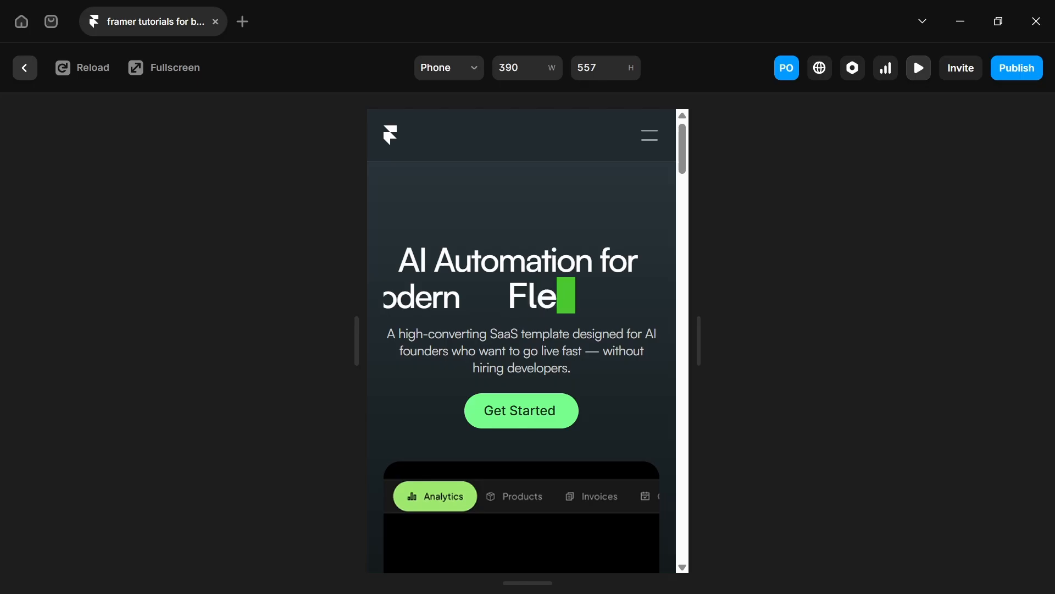
click(25, 67)
scroll(559, 412, down, 3)
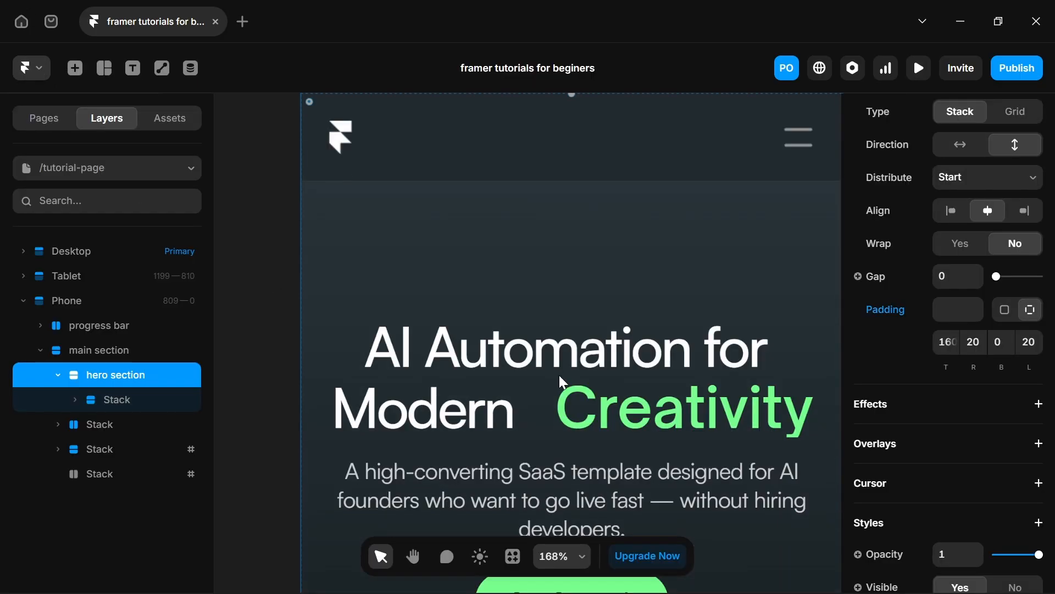
Change the phone hero's "Modern Creativity" heading stack to vertical direction and reduce the gap between its two words.
click(540, 405)
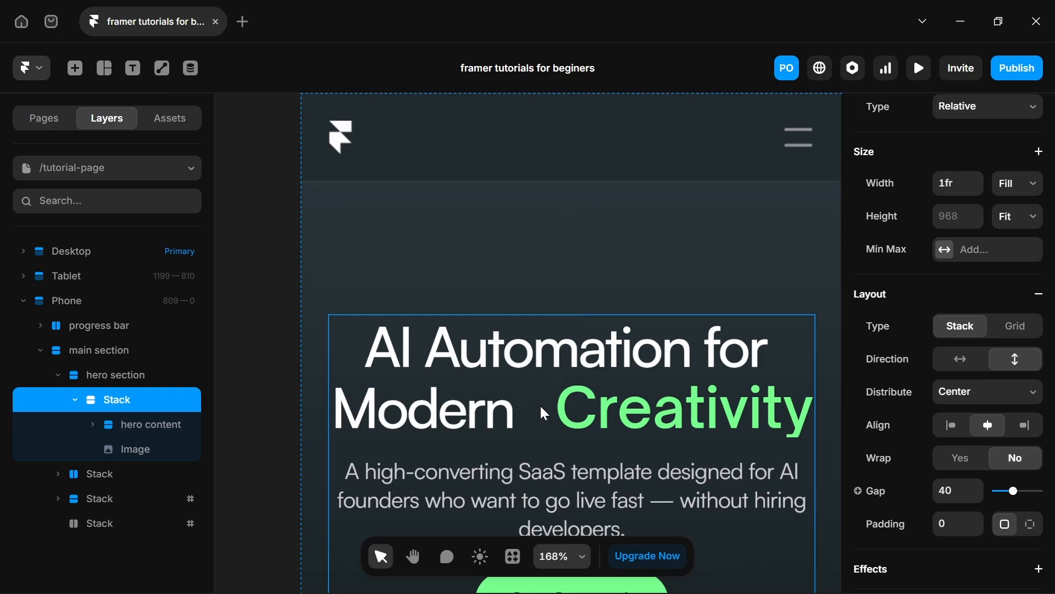
double_click(542, 408)
double_click(542, 407)
double_click(542, 408)
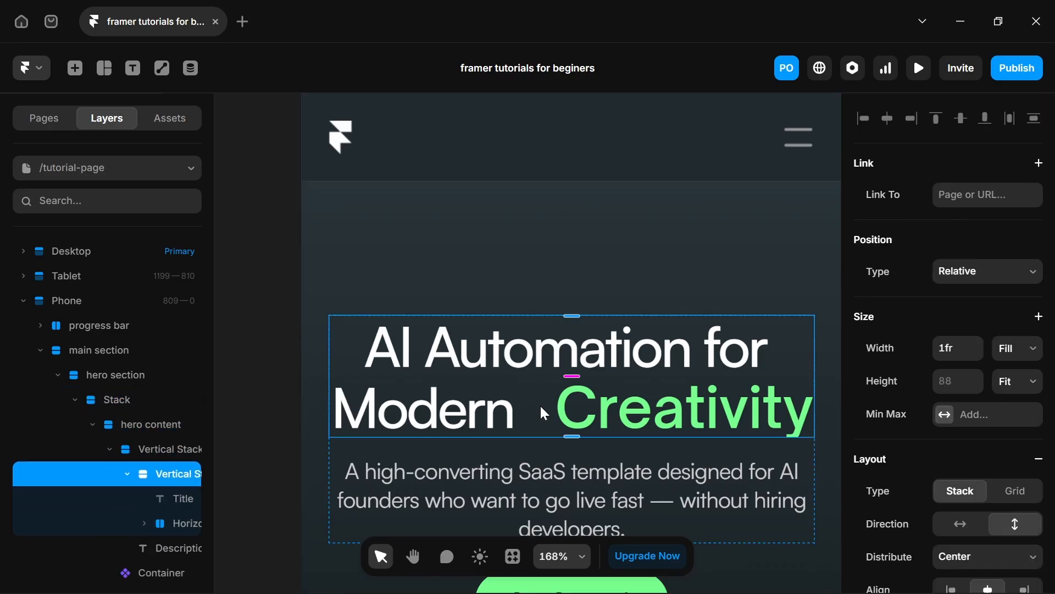
double_click(543, 413)
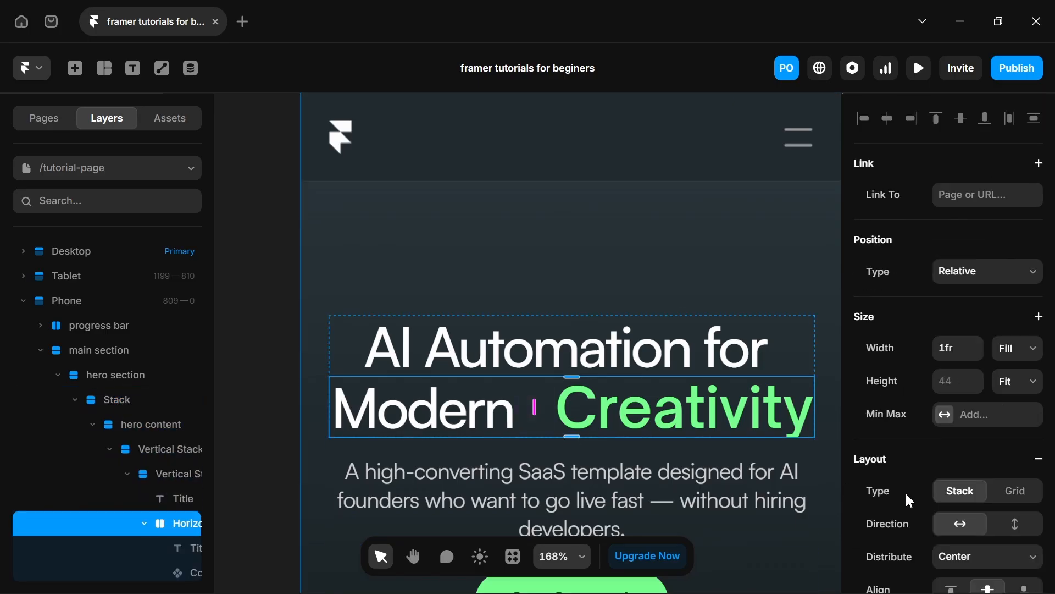
click(1015, 524)
scroll(612, 429, down, 1)
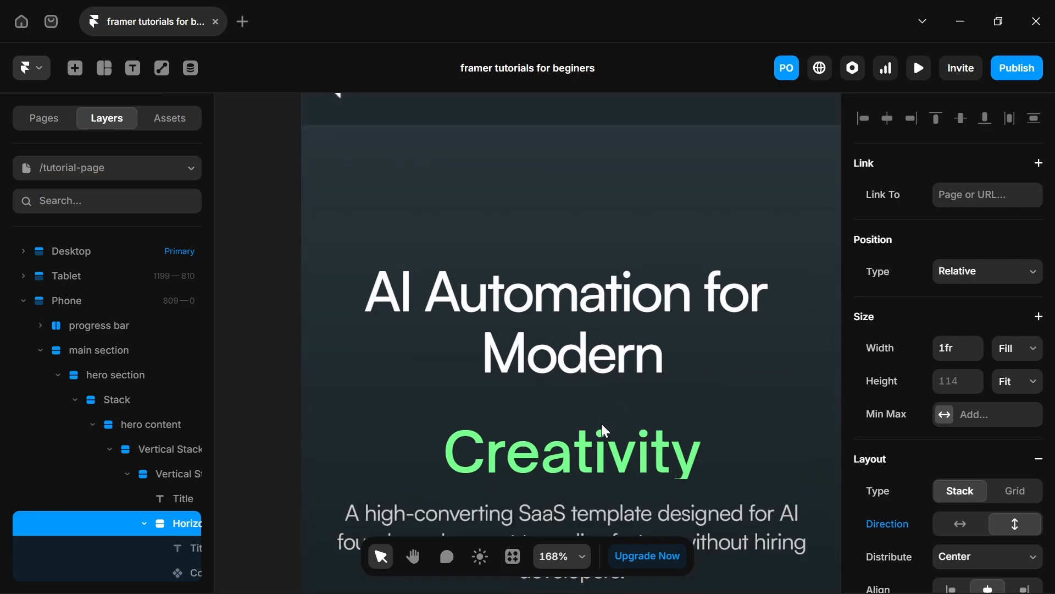
drag(572, 404, 564, 368)
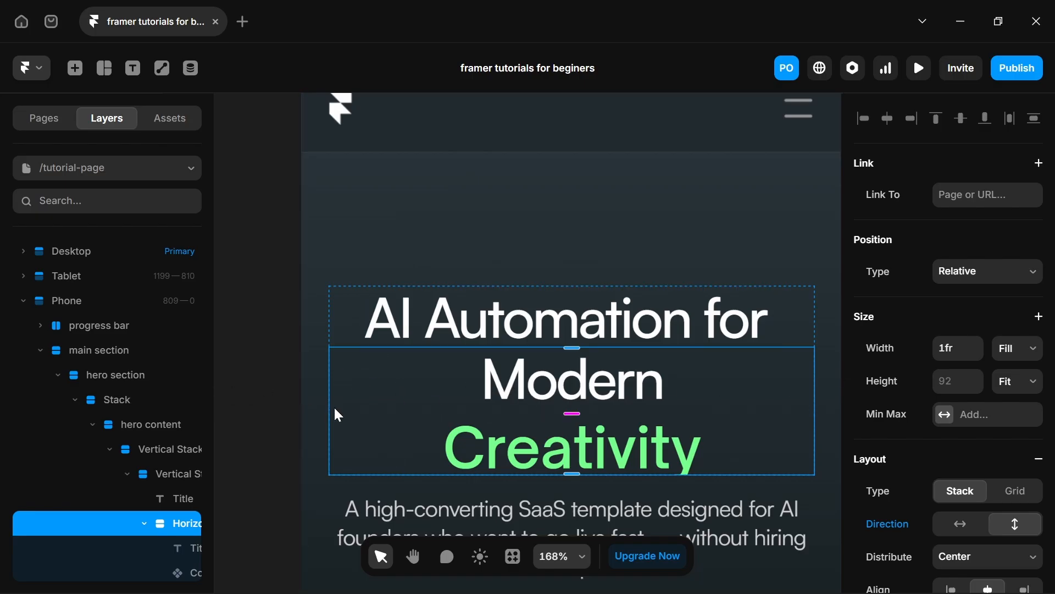
Compare the phone dashboard image with the Home page's version and set its height on the tutorial page to 503.
scroll(280, 306, up, 3)
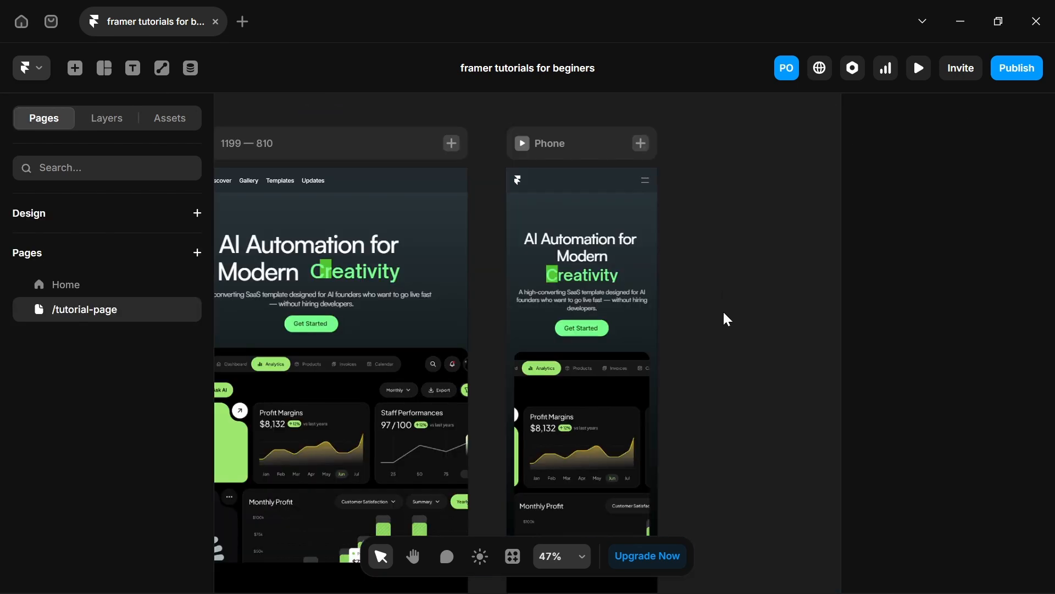
scroll(723, 310, down, 3)
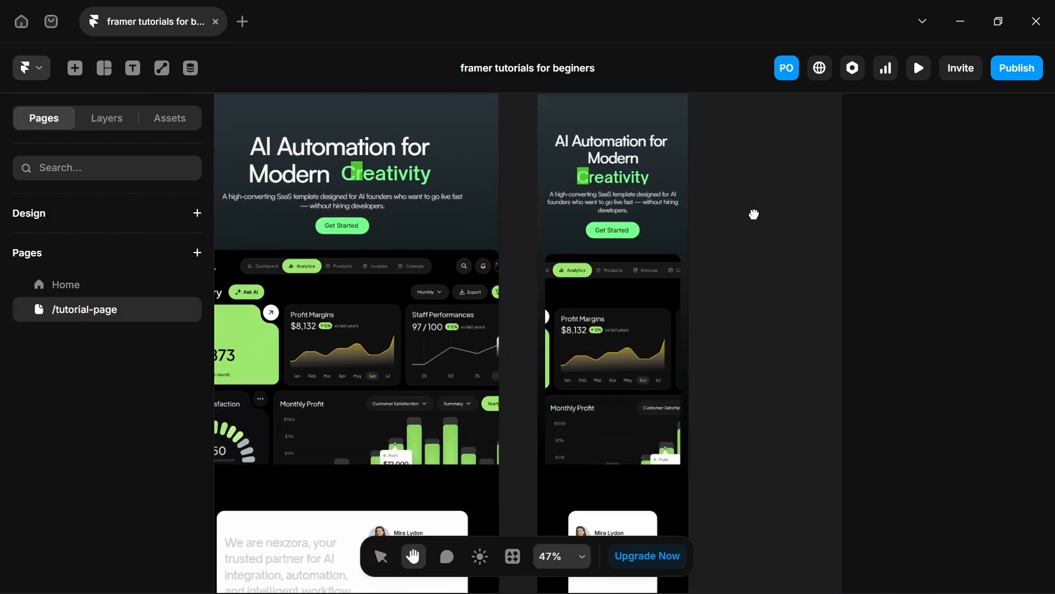
click(621, 318)
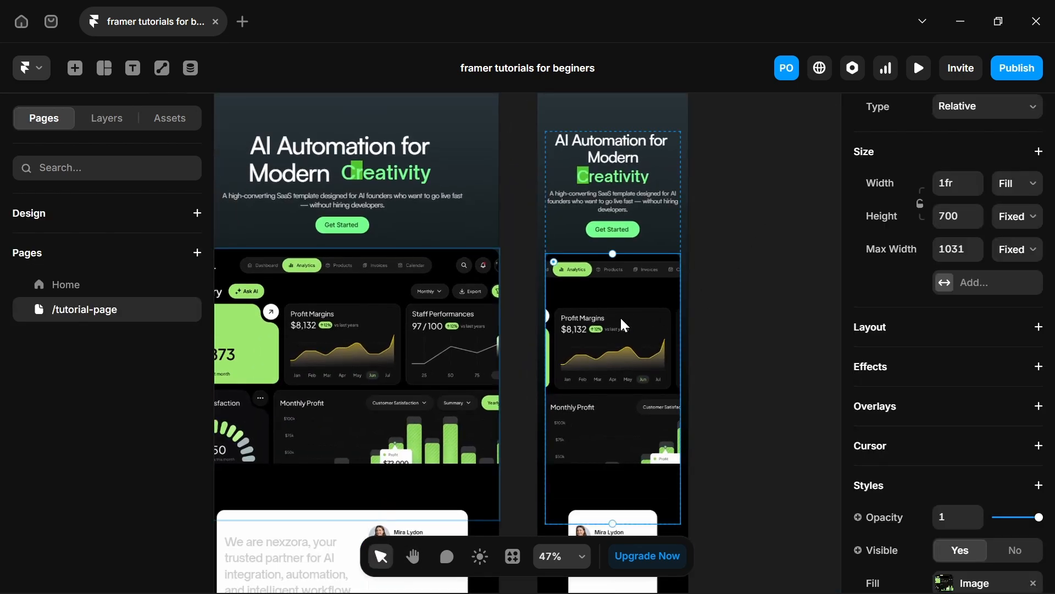
click(146, 286)
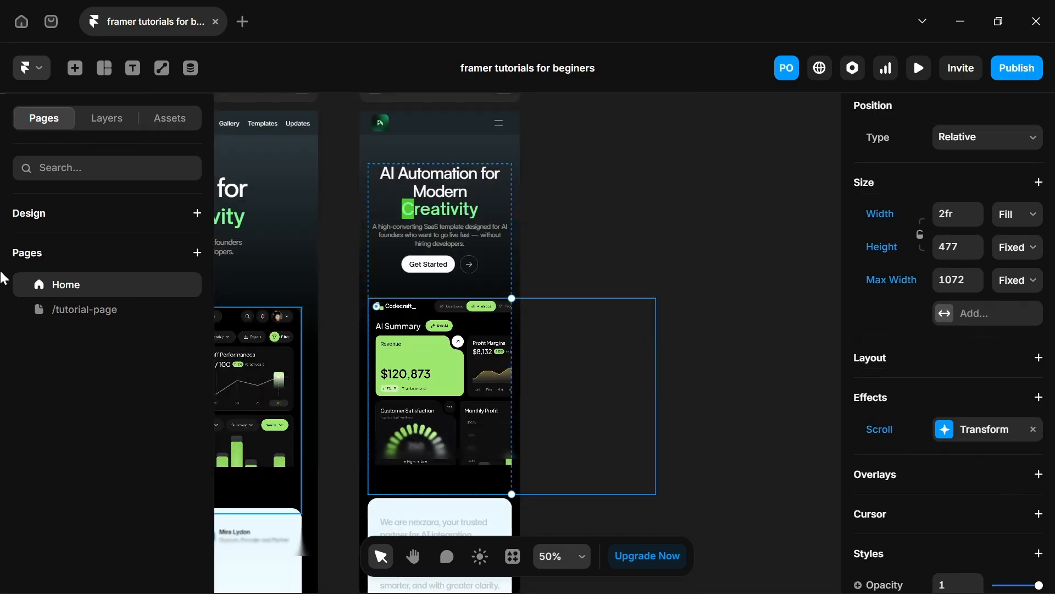
click(85, 308)
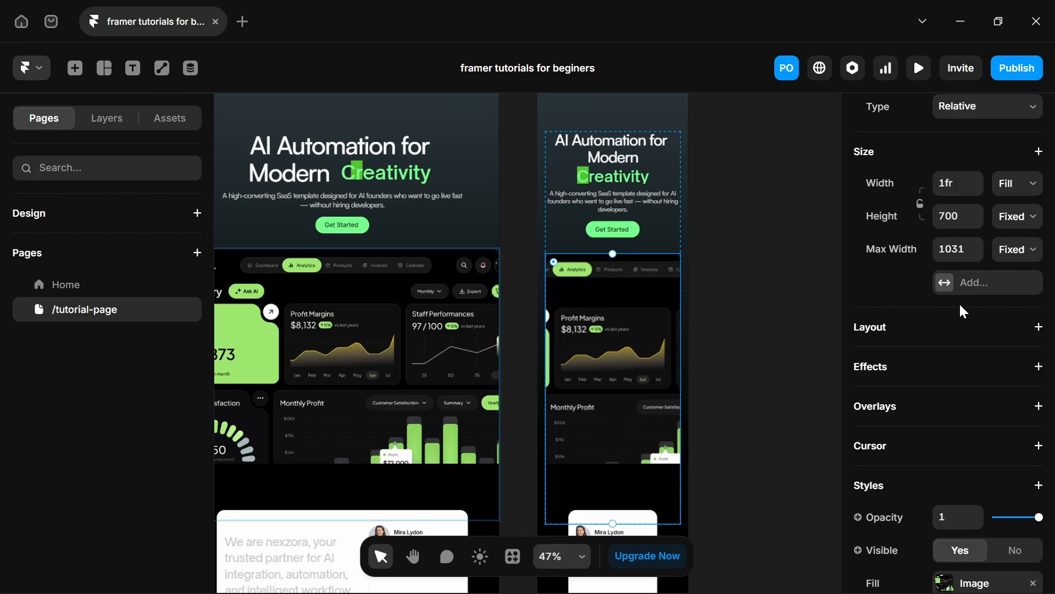
drag(975, 228, 1008, 381)
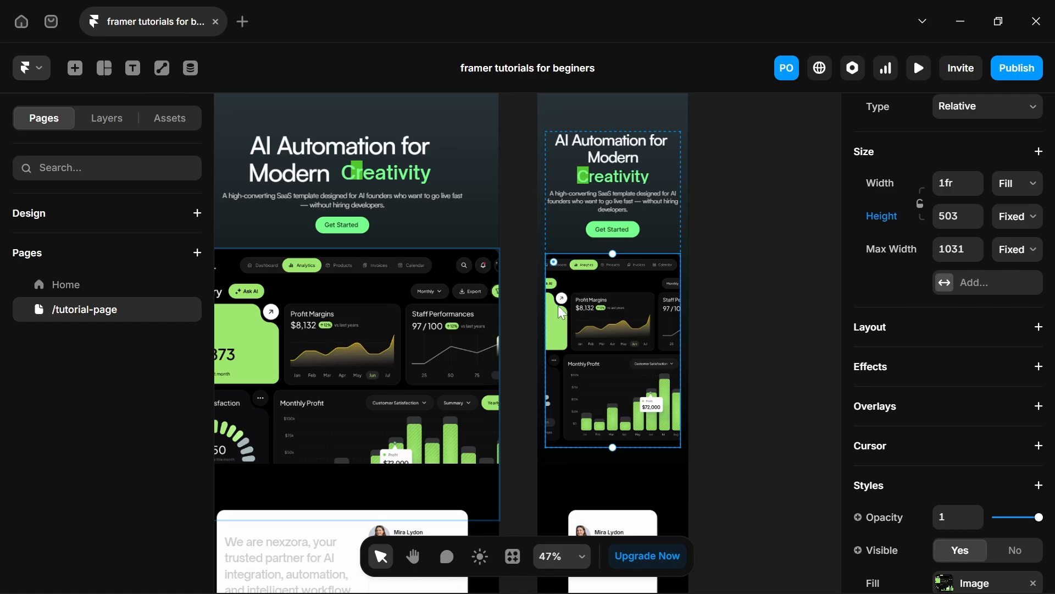
Set the phone dashboard image's overflow to Visible and its width to 2fr.
scroll(967, 385, down, 5)
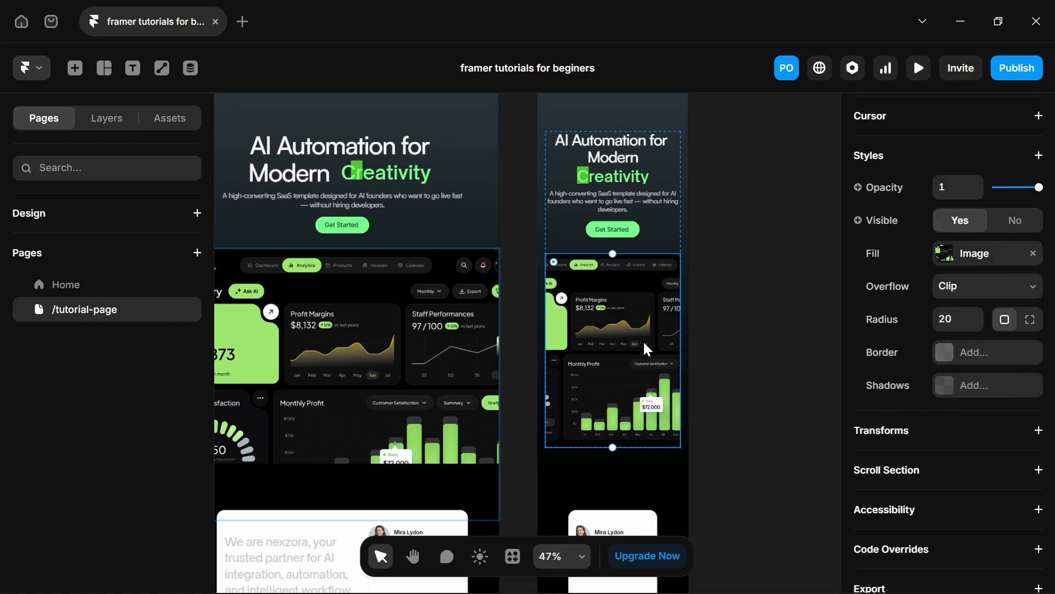
scroll(1007, 395, down, 1)
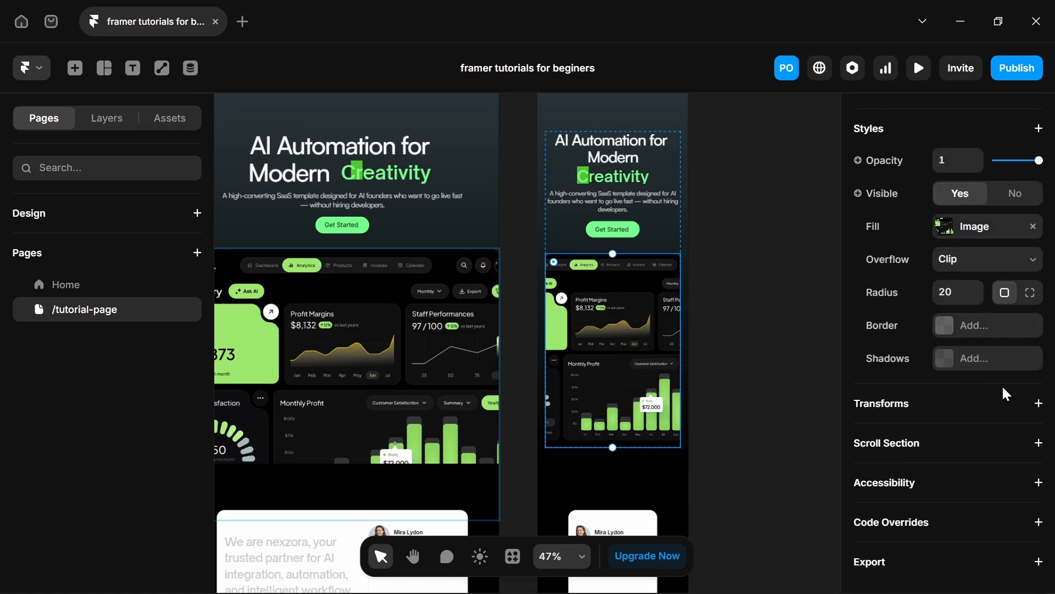
click(949, 266)
click(961, 302)
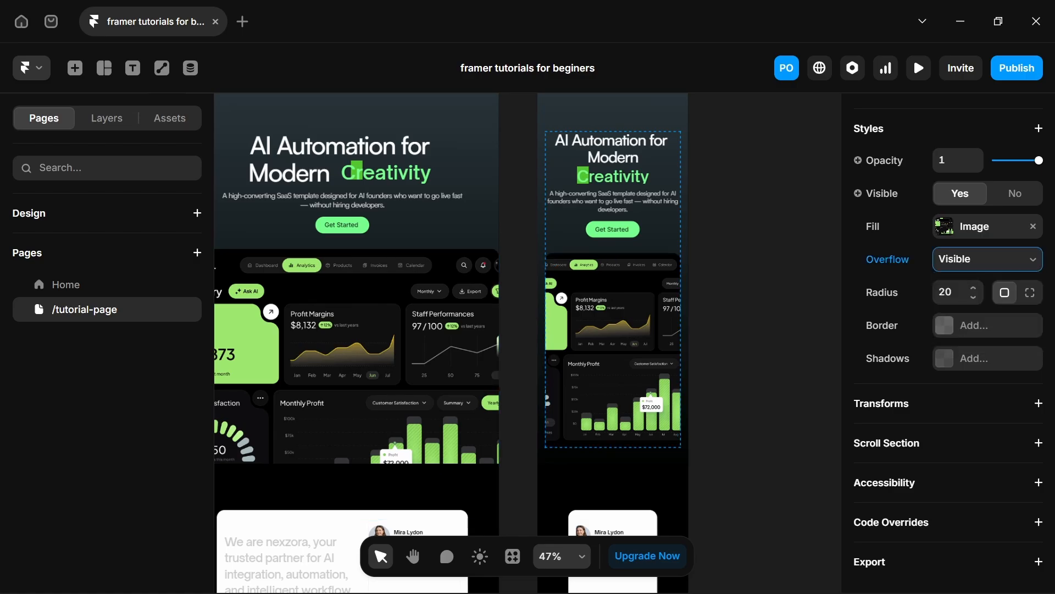
scroll(940, 271, up, 9)
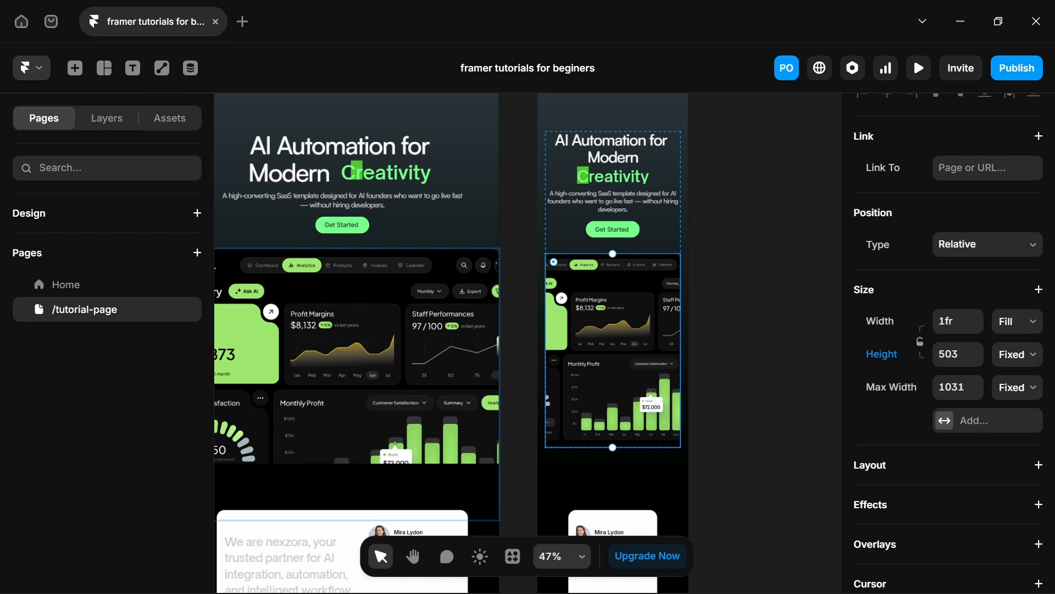
click(972, 319)
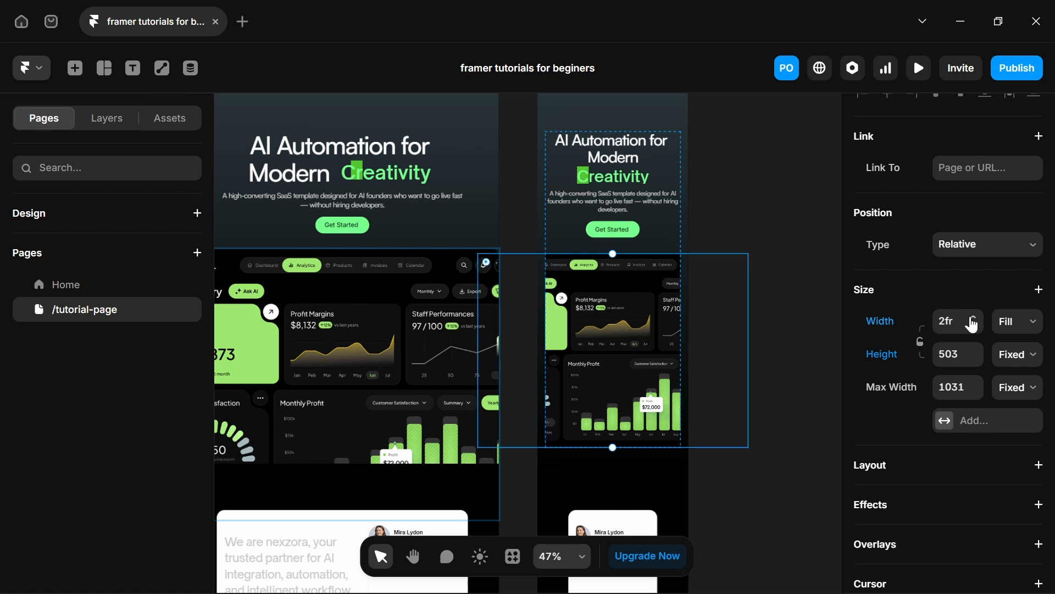
Align the contents of the Stack inside the phone hero section to the left.
click(634, 242)
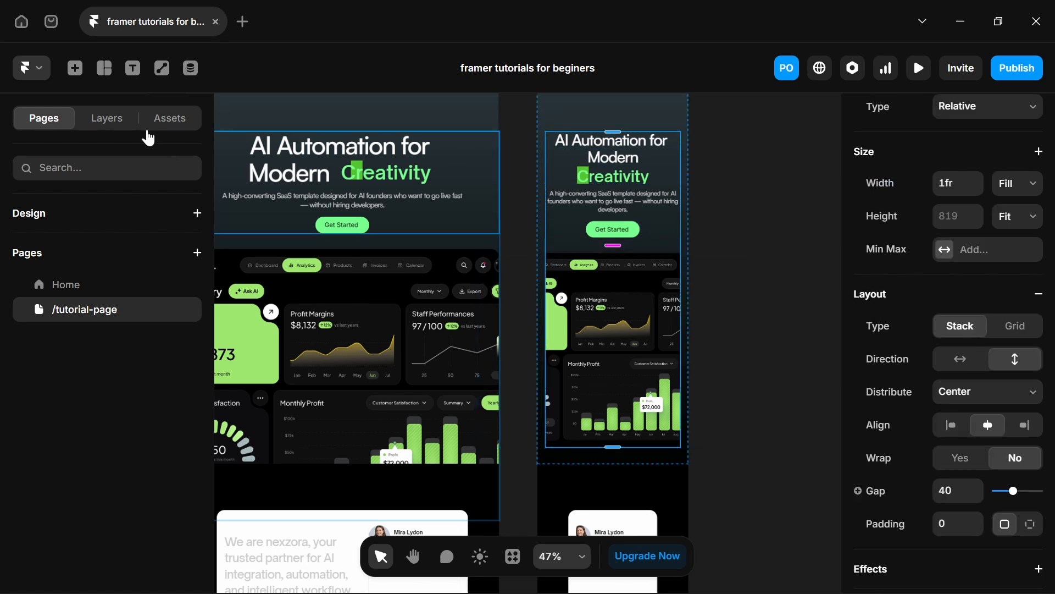
click(108, 120)
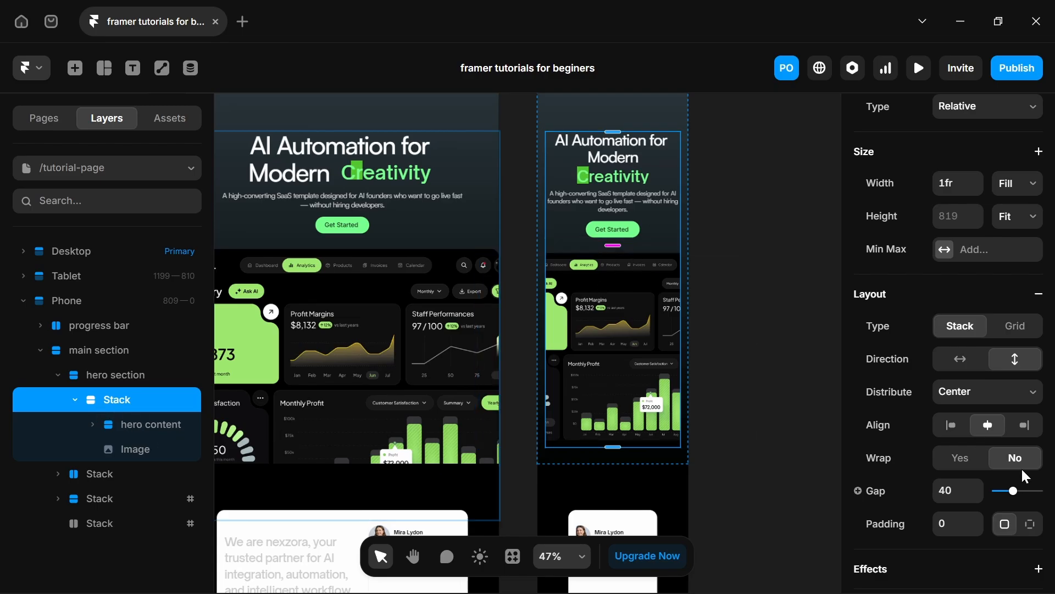
click(947, 426)
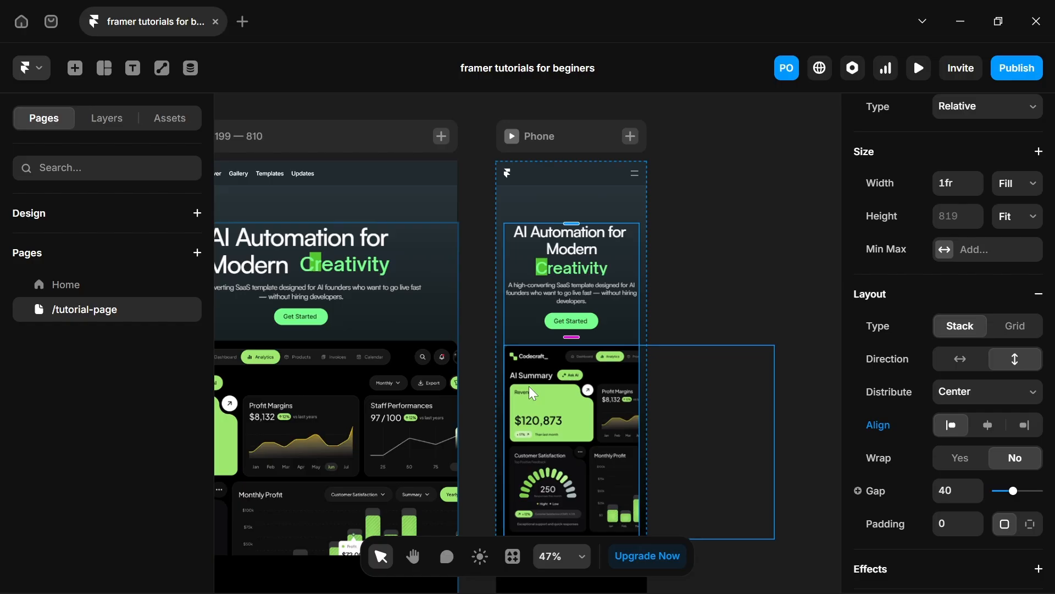
Switch to the Home page for comparison and preview its Desktop breakpoint.
click(529, 386)
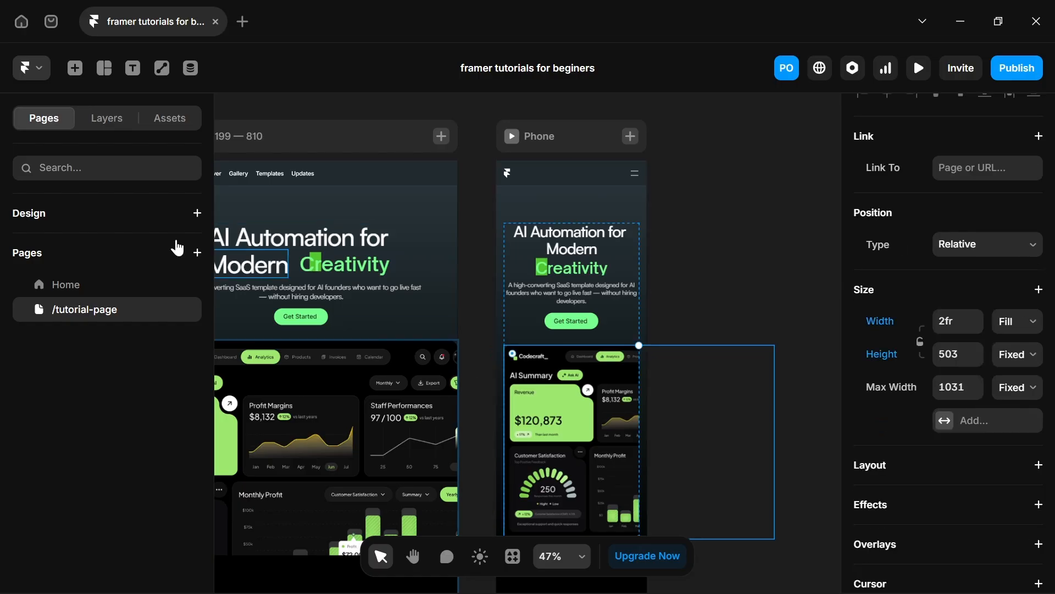
click(123, 285)
key(space)
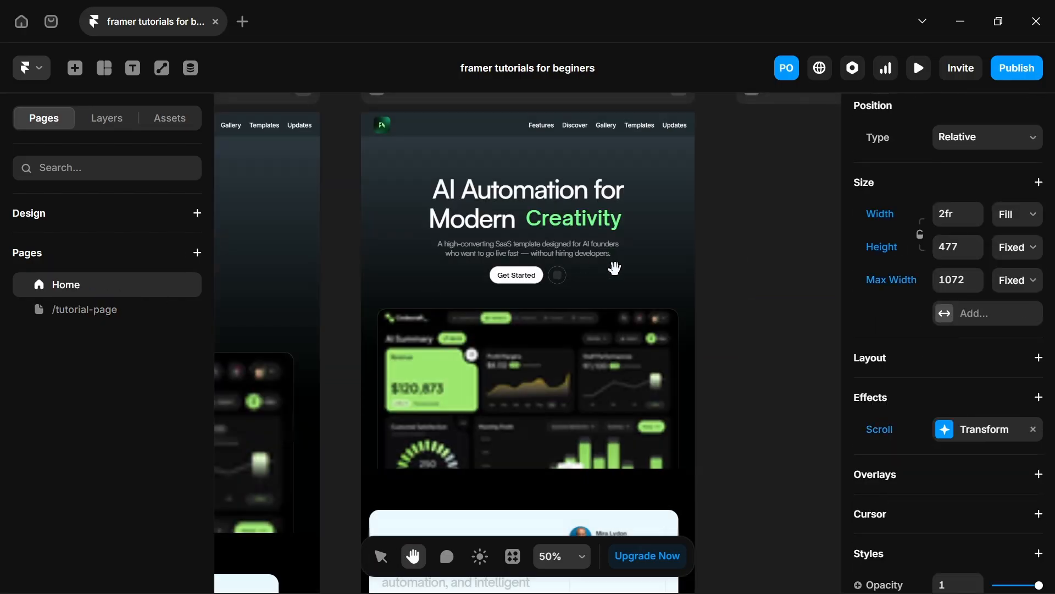
drag(365, 279, 636, 267)
drag(384, 264, 696, 324)
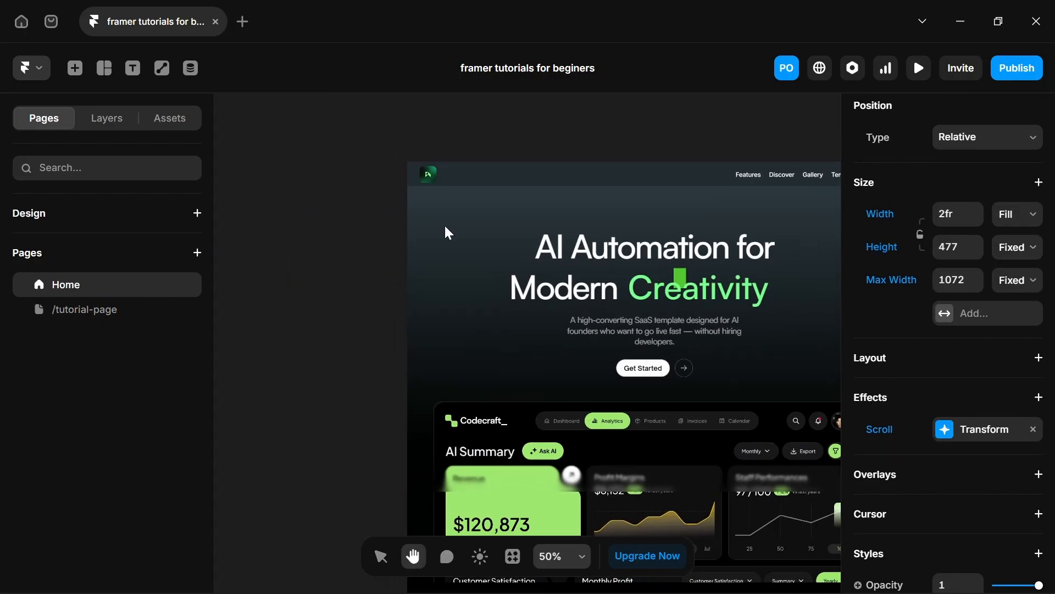
click(423, 138)
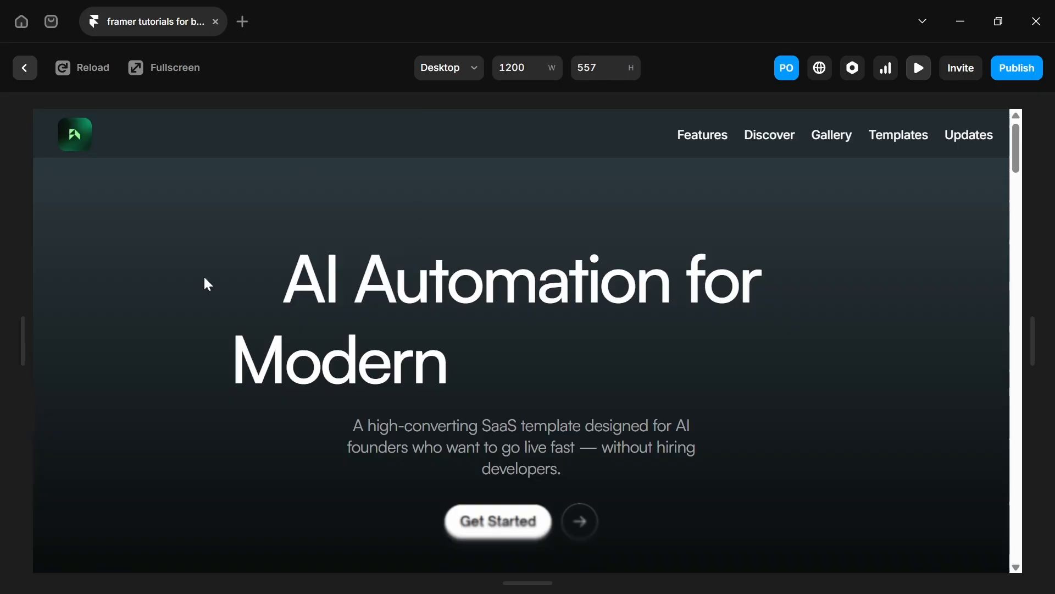
Examine the dashboard image's scroll transform effect by moving back and forth through the Home preview, and close the preview.
scroll(335, 324, down, 5)
scroll(335, 327, up, 2)
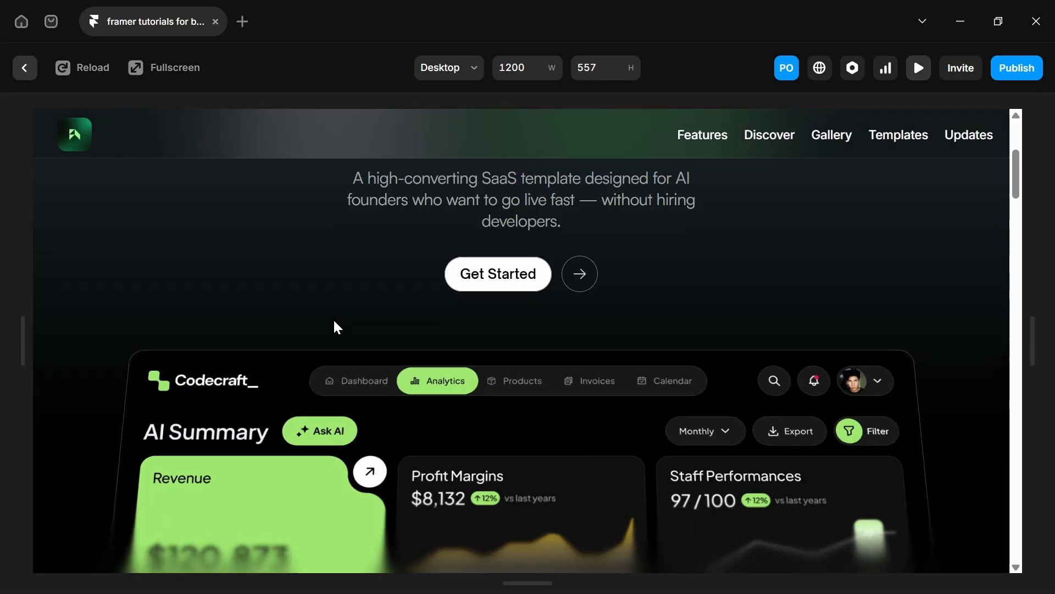
scroll(337, 328, up, 3)
scroll(329, 322, down, 6)
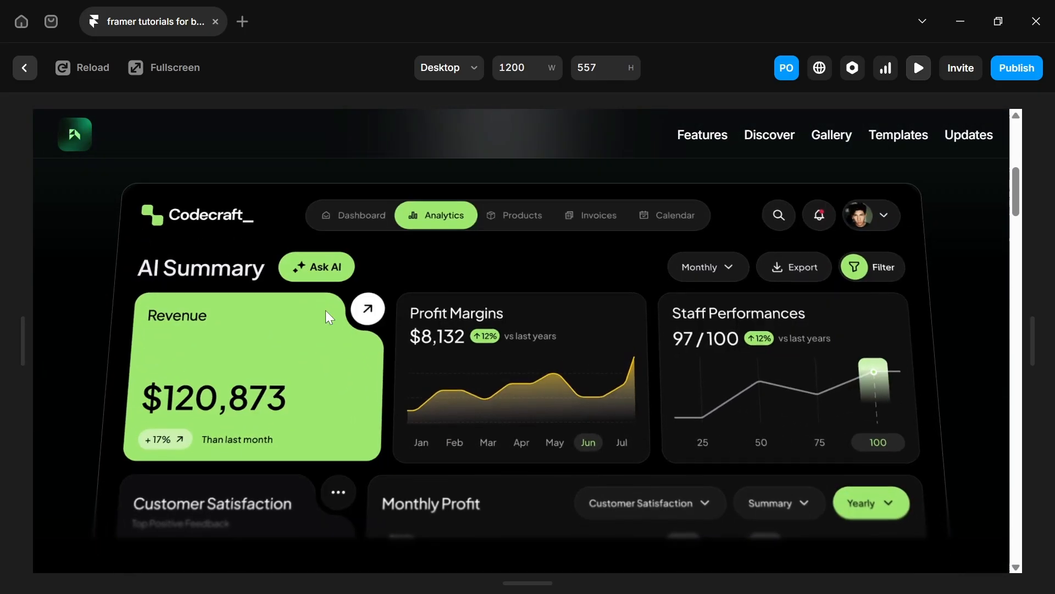
scroll(329, 318, up, 5)
scroll(327, 318, down, 3)
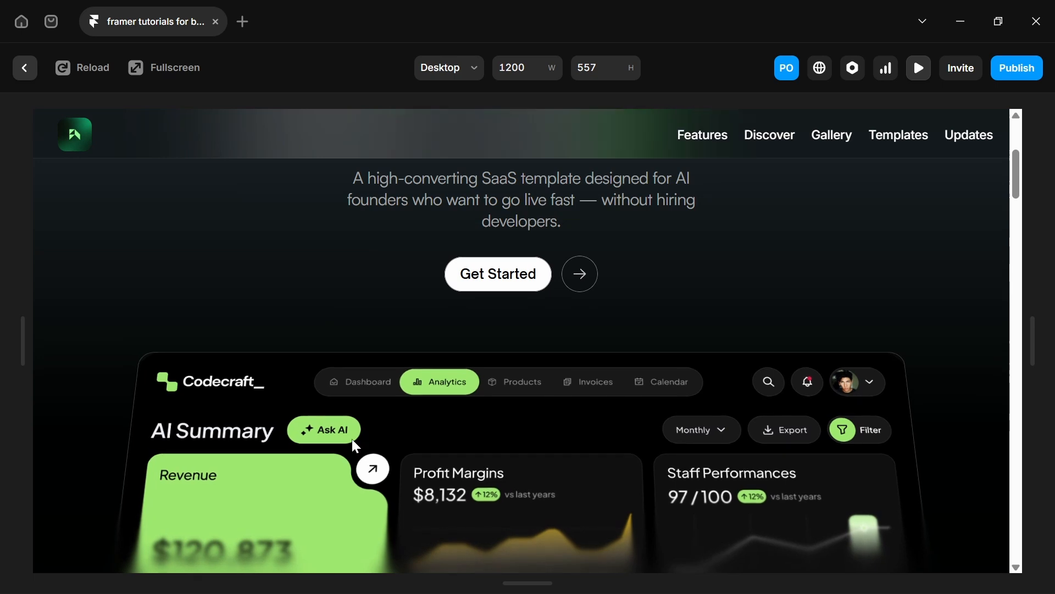
scroll(306, 437, down, 3)
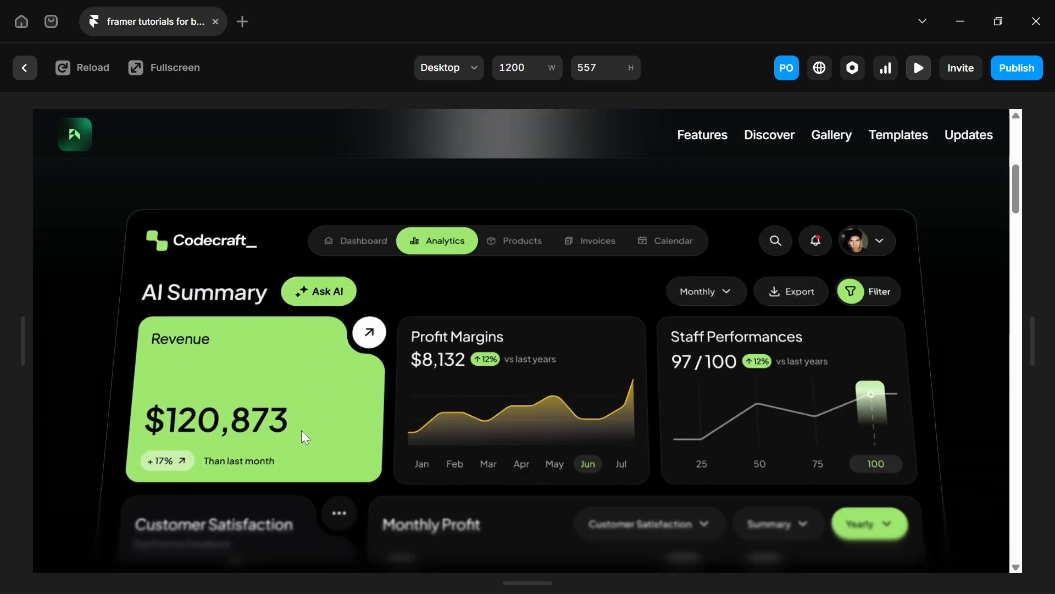
scroll(302, 427, up, 5)
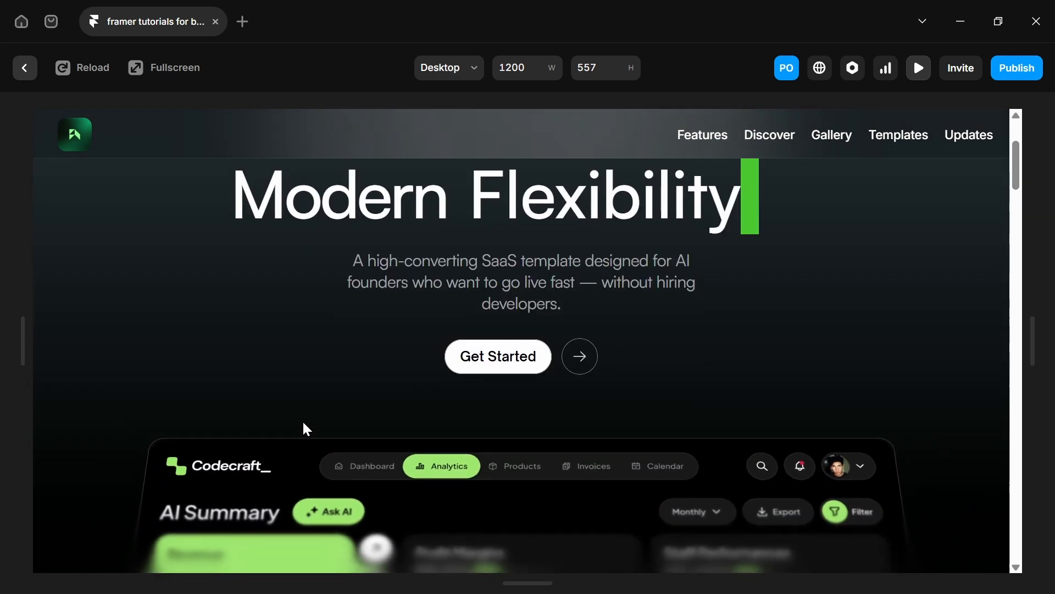
click(23, 68)
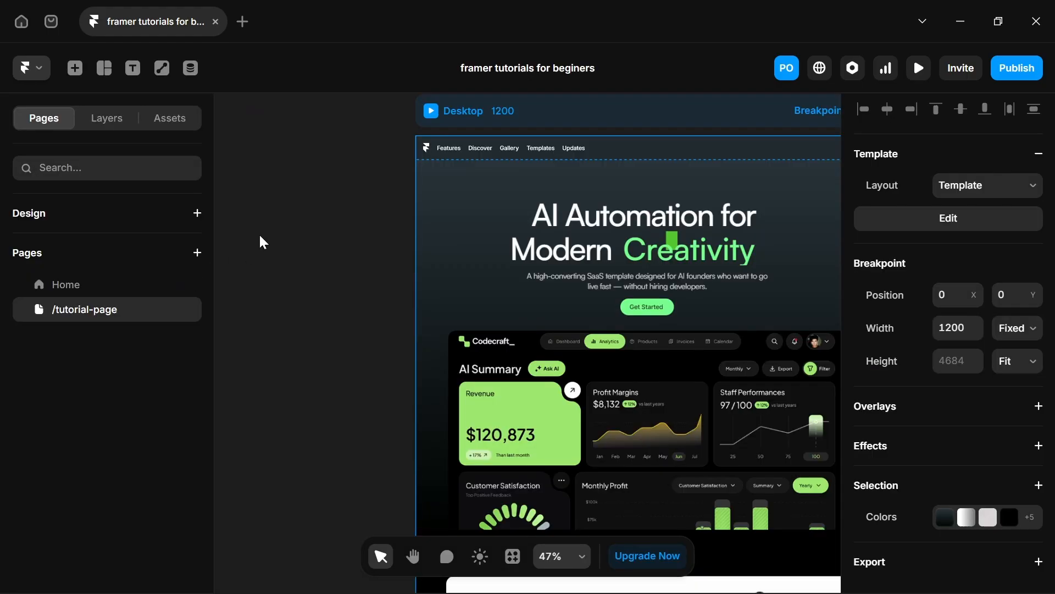
Preview the tutorial page's Desktop breakpoint, examine how the dashboard image behaves on scroll, and close the preview.
click(431, 110)
scroll(462, 312, down, 5)
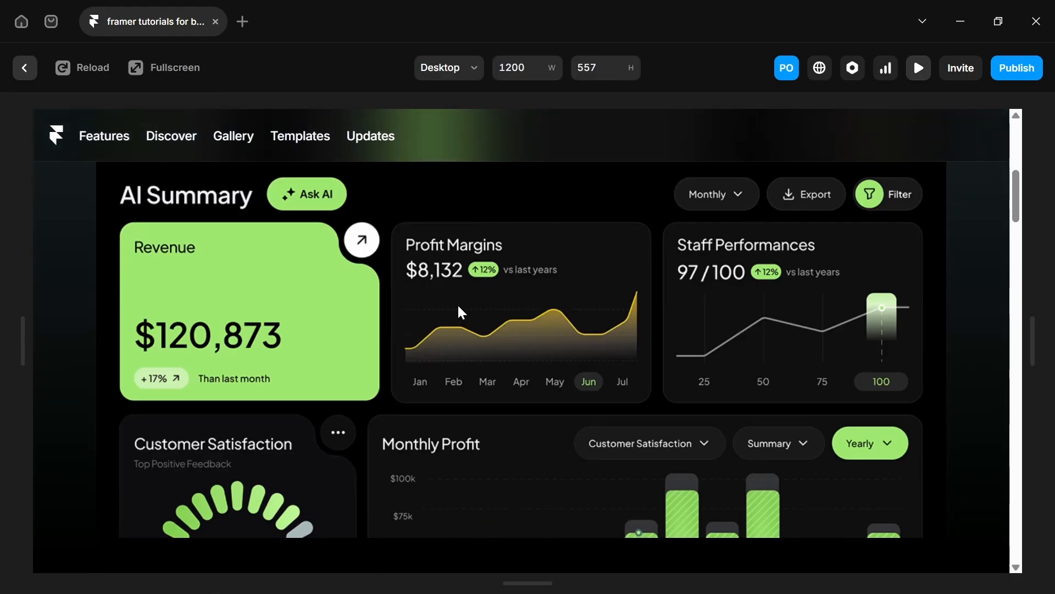
scroll(461, 312, up, 5)
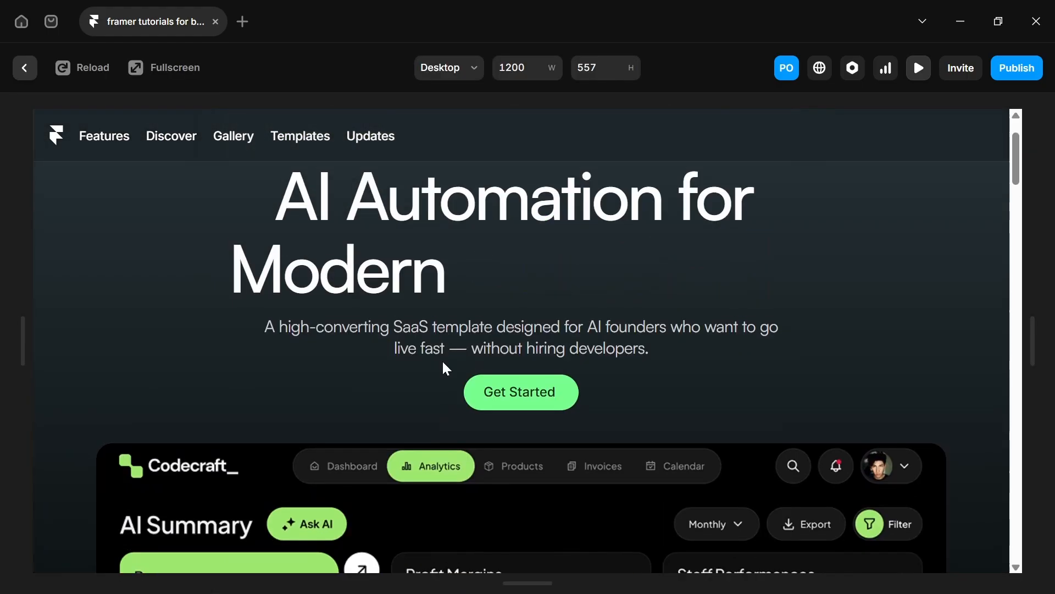
click(25, 71)
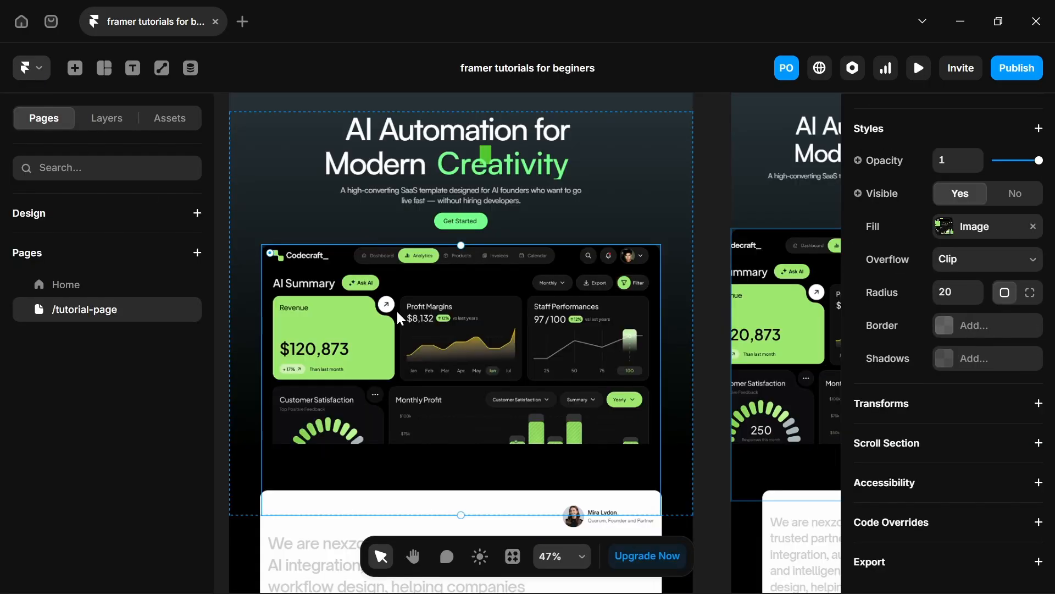
Add a Scroll Transform effect to the desktop dashboard image and set its trigger to Layer in View.
scroll(956, 266, up, 5)
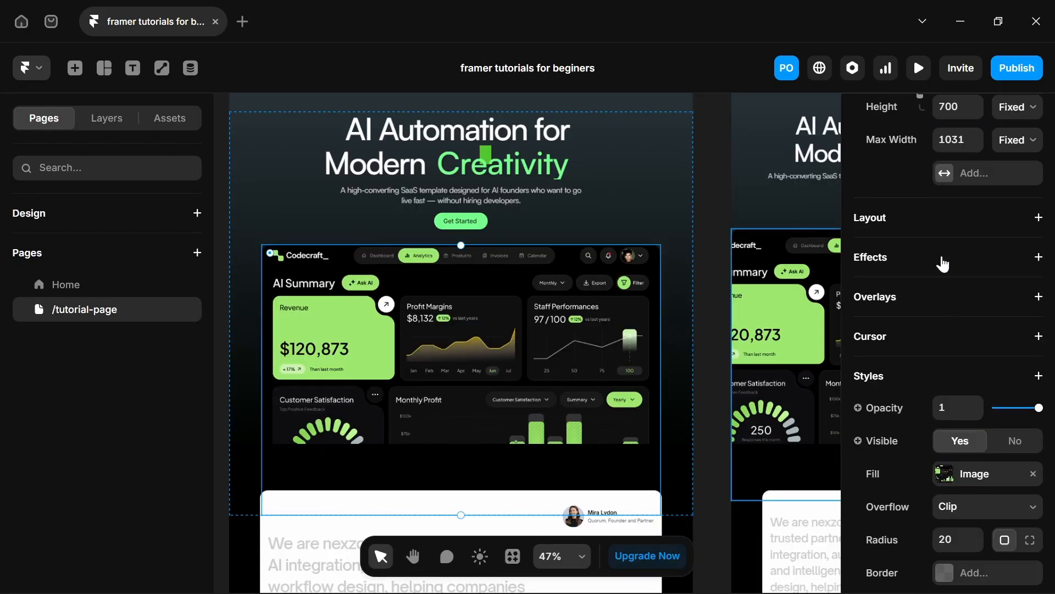
click(938, 256)
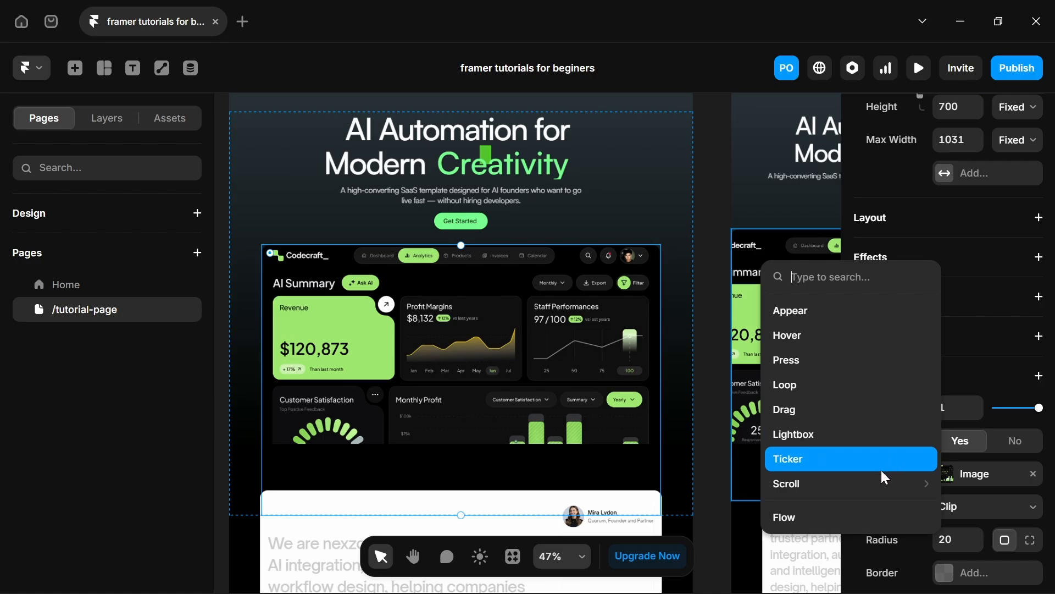
mouse_move(877, 481)
click(717, 532)
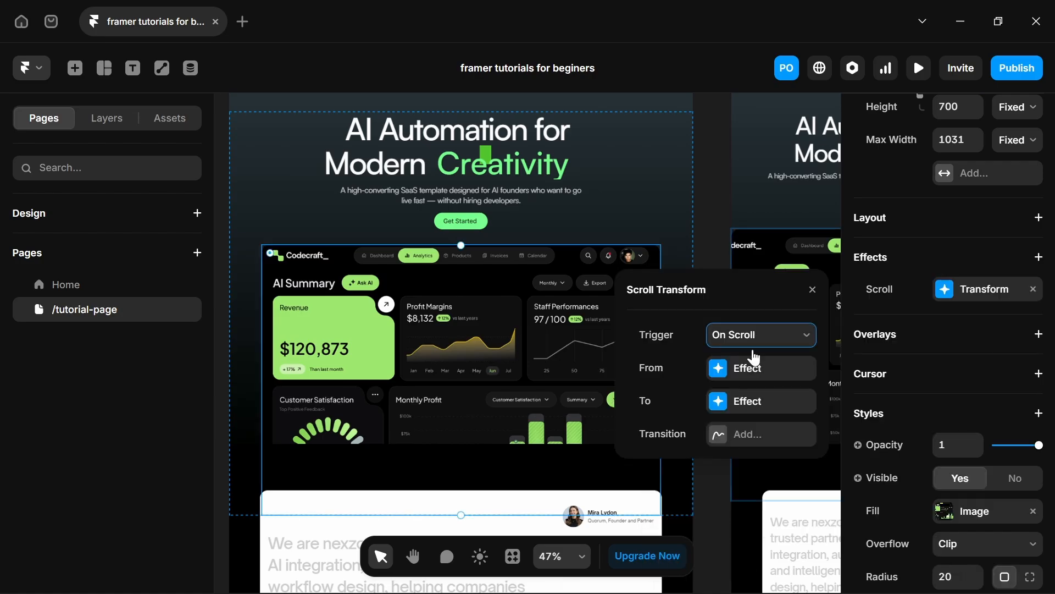
drag(759, 284, 758, 154)
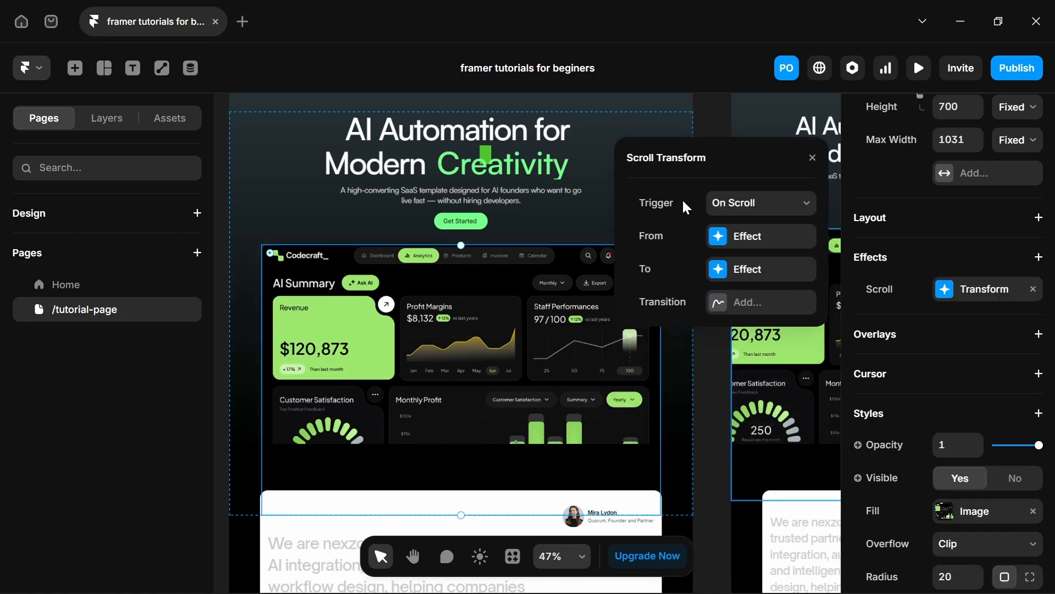
click(756, 213)
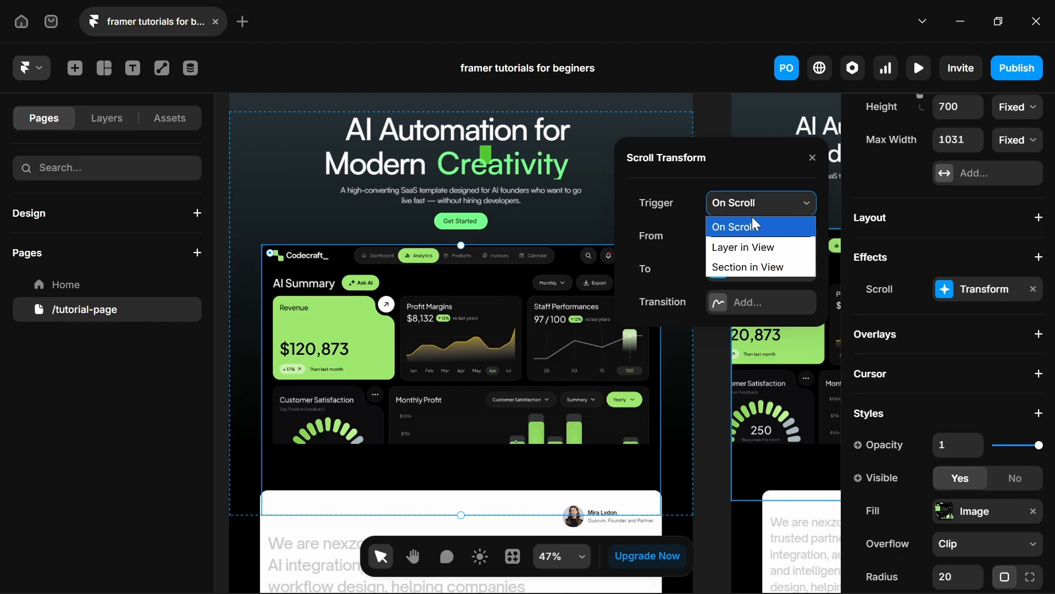
click(745, 248)
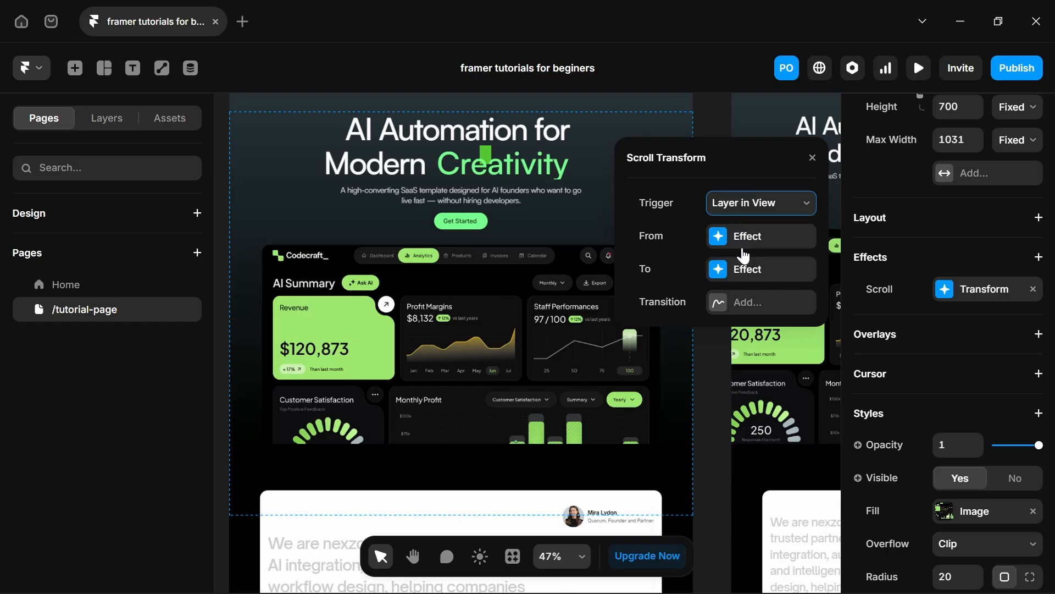
Set the opacity to 1 and the scale to 0.9 in the scroll transform's From state.
click(712, 329)
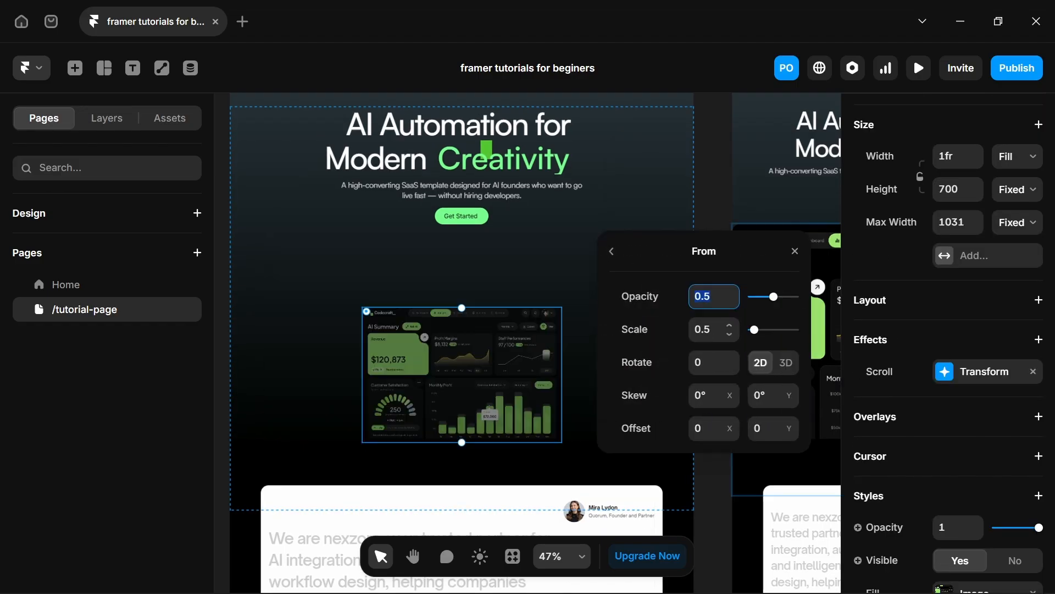
text(1)
key(Tab)
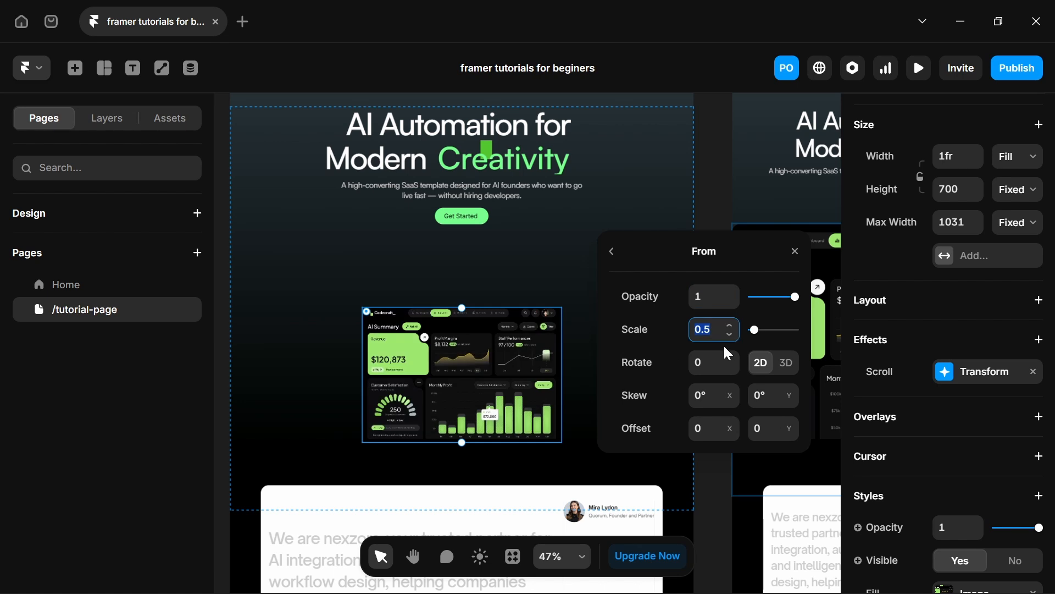
text(1)
key(Return)
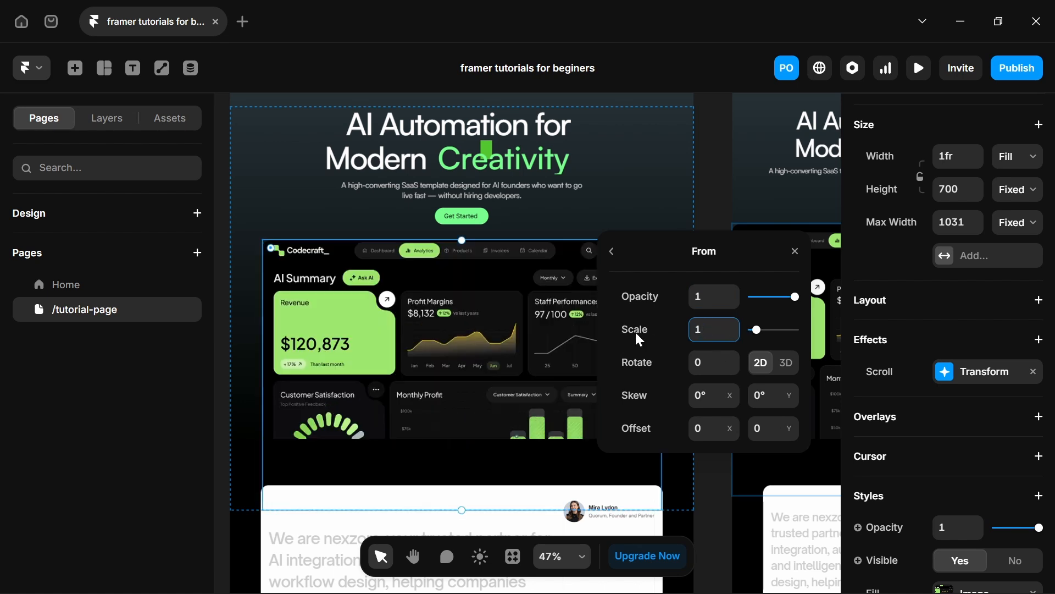
click(730, 334)
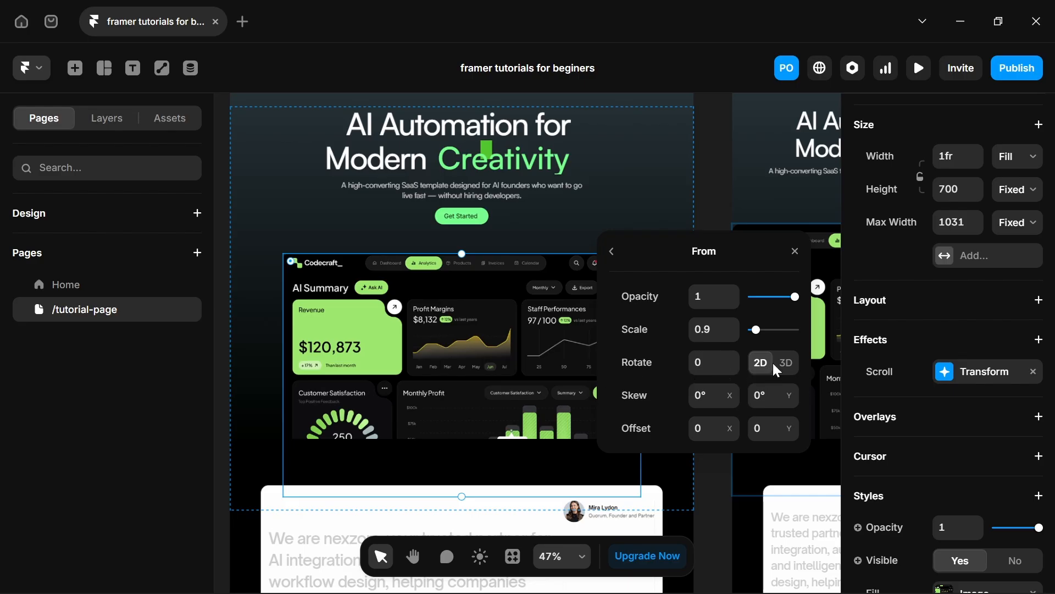
Switch the From state's rotation to 3D with X at 20, and set its Y offset to 80.
click(788, 363)
click(705, 396)
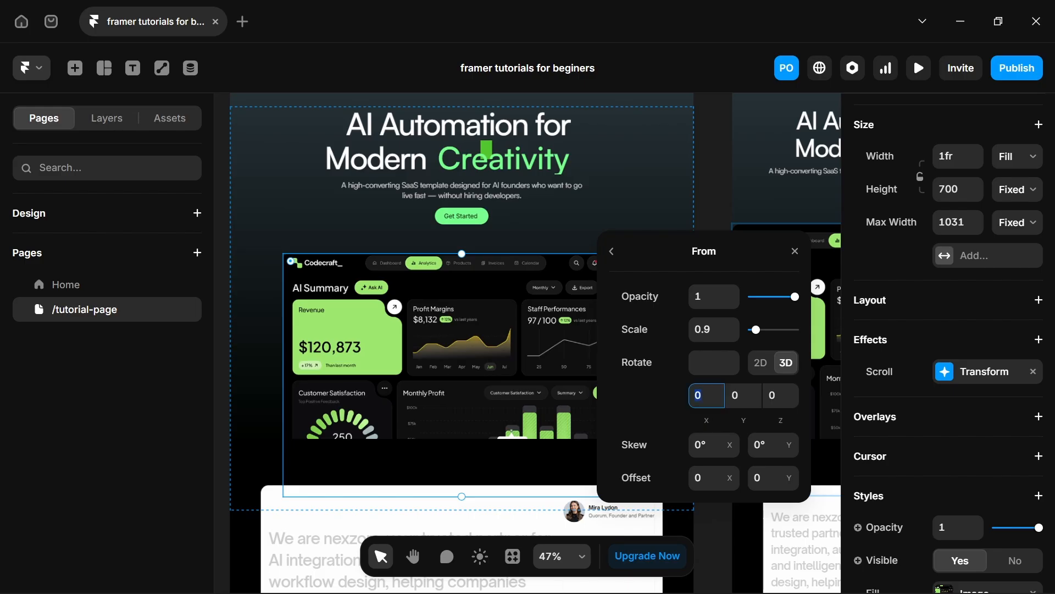
text(20)
click(763, 479)
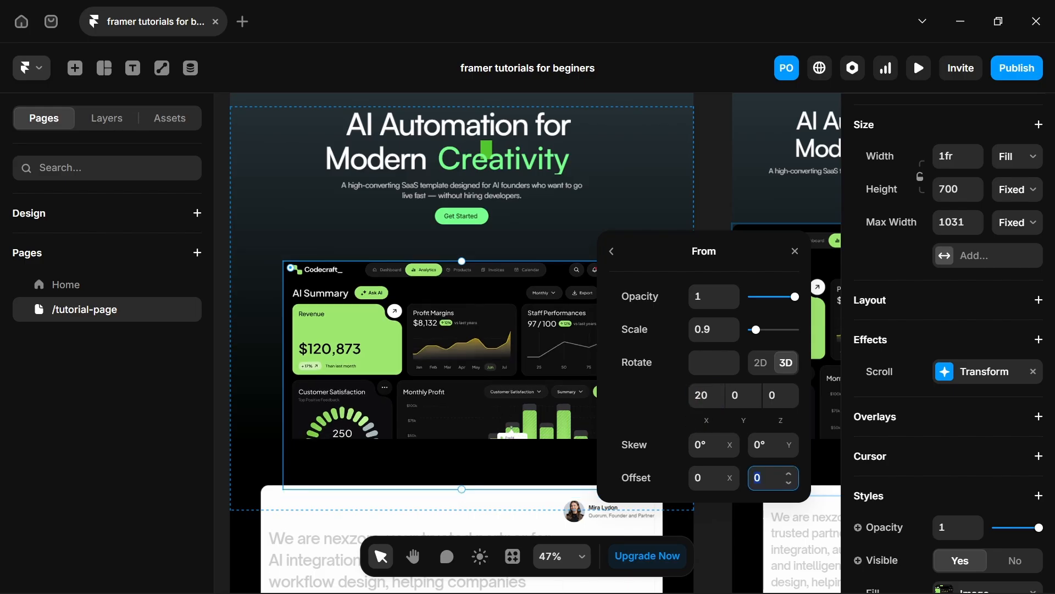
drag(791, 478, 767, 404)
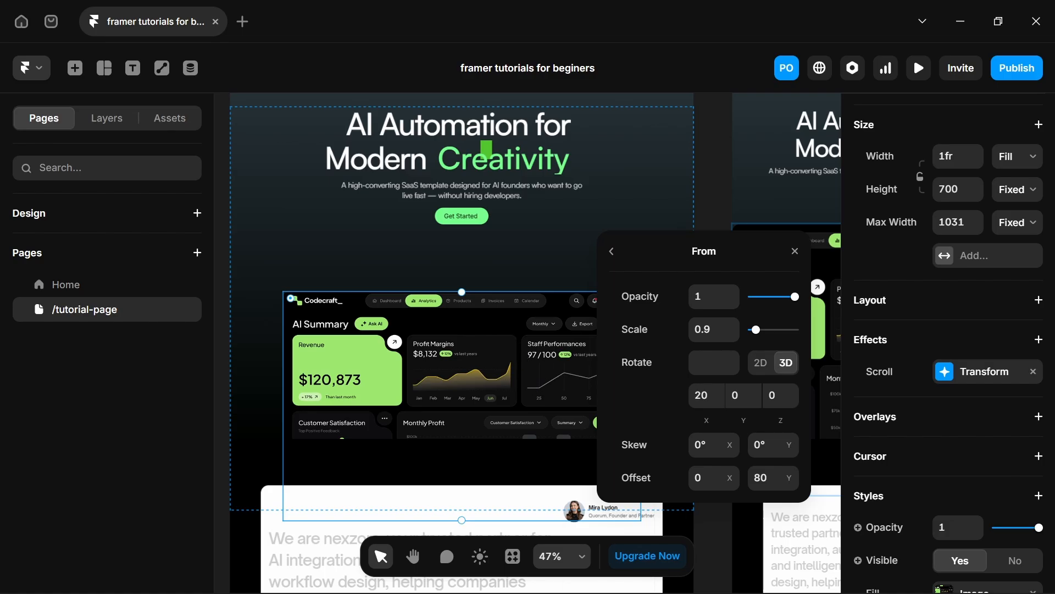
Check the From values of the dashboard image's scroll transform on the Home page, and return to the tutorial page.
click(81, 285)
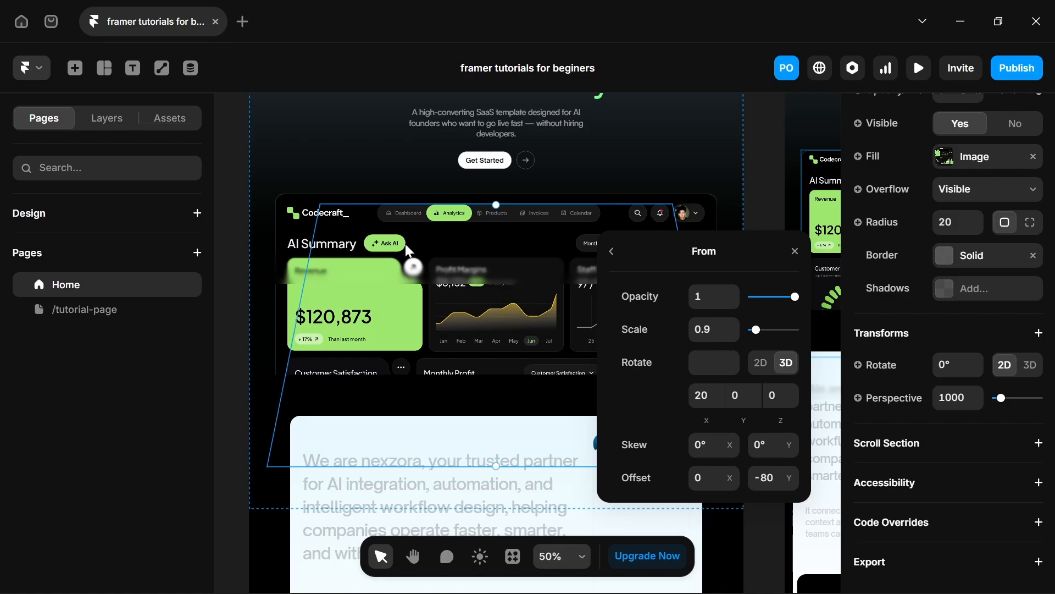
click(614, 263)
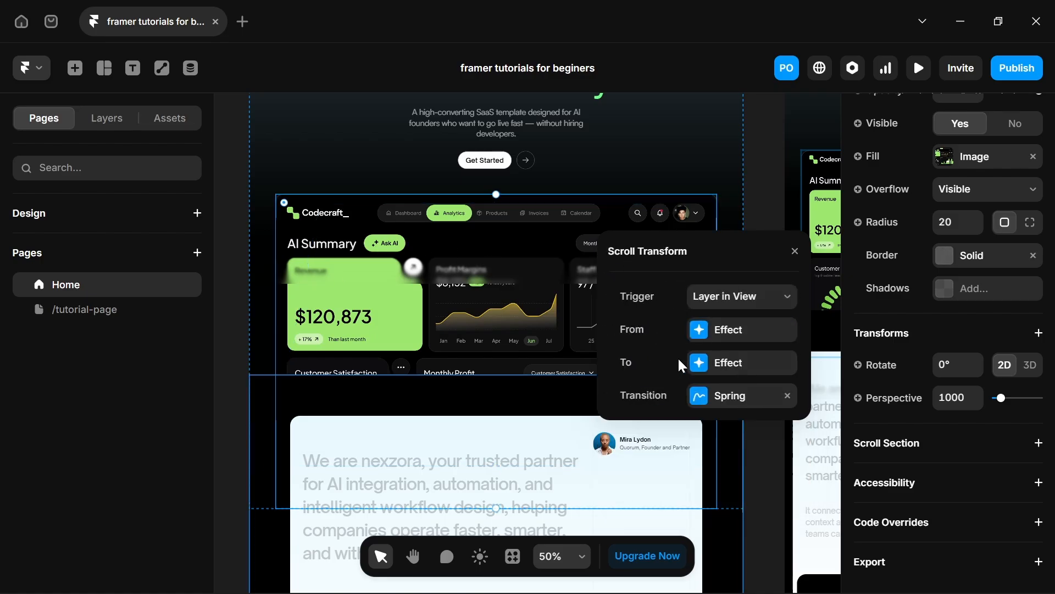
click(698, 332)
scroll(360, 287, up, 2)
scroll(361, 286, right, 2)
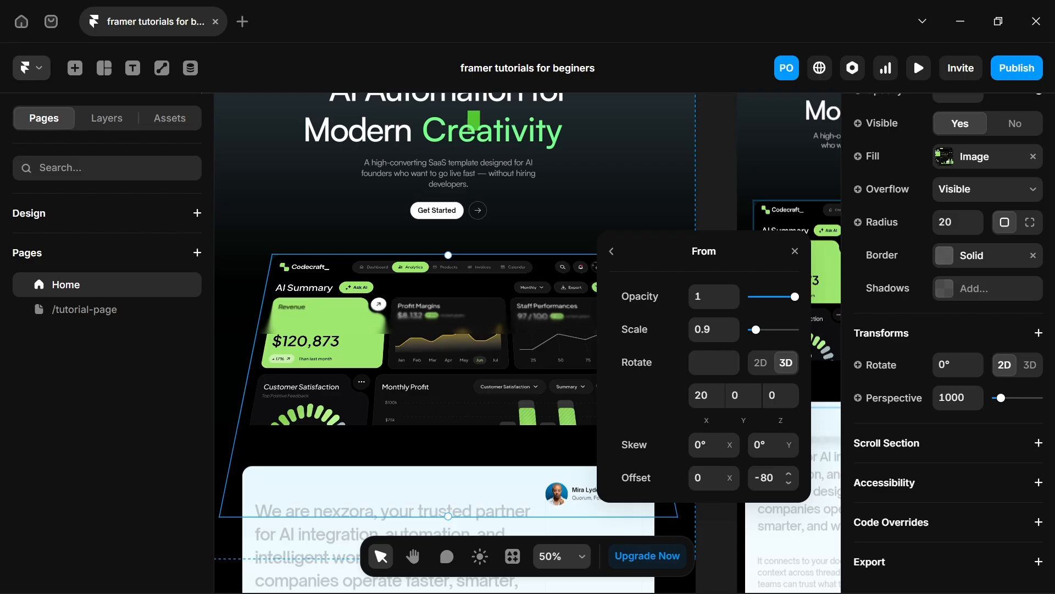
click(83, 308)
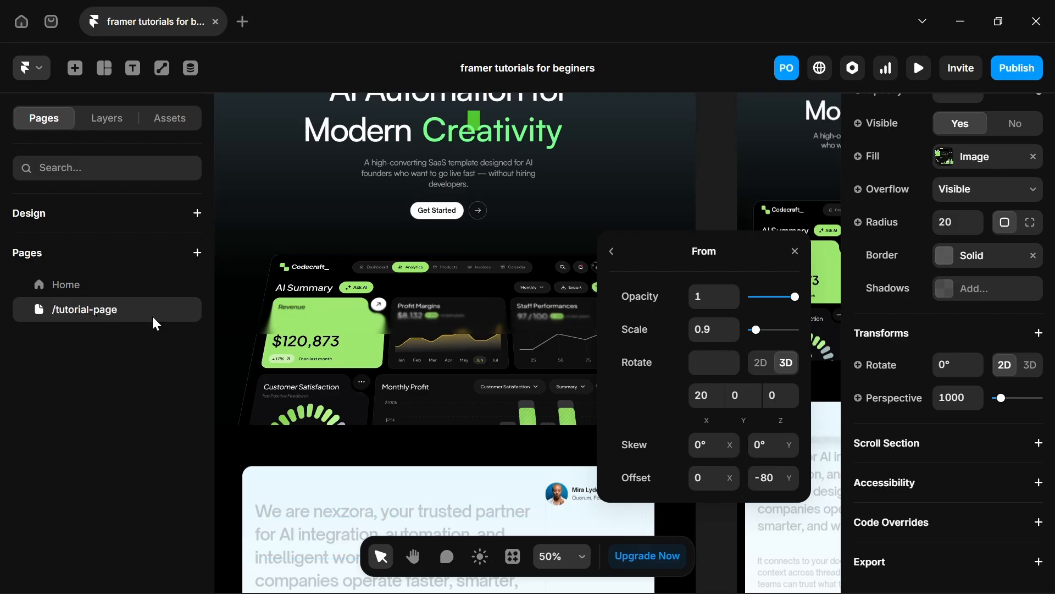
Set the Y offset of the dashboard image's From state to -80.
click(764, 477)
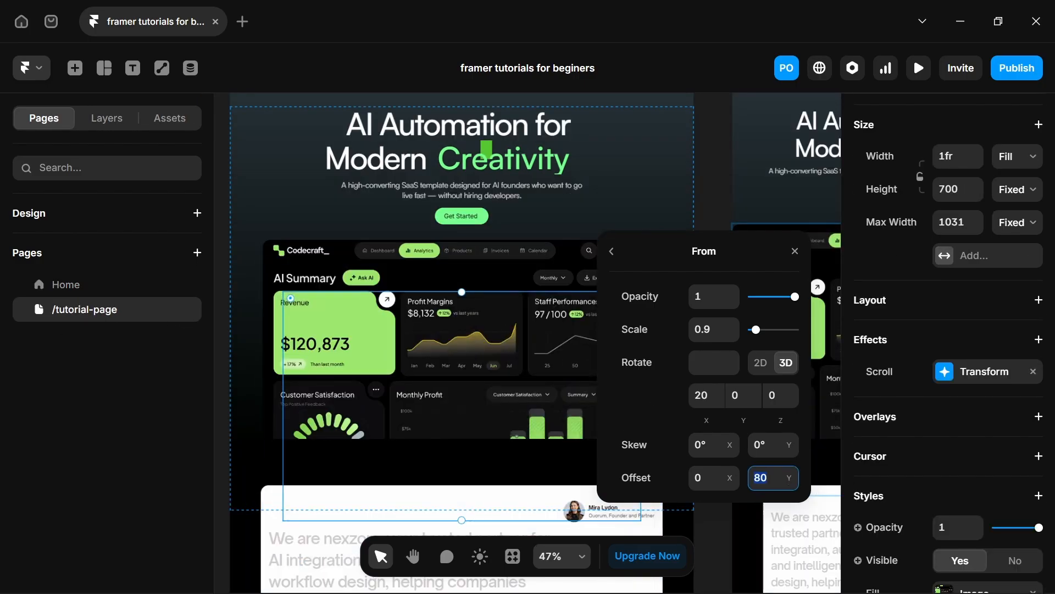
click(757, 478)
click(754, 478)
text(-)
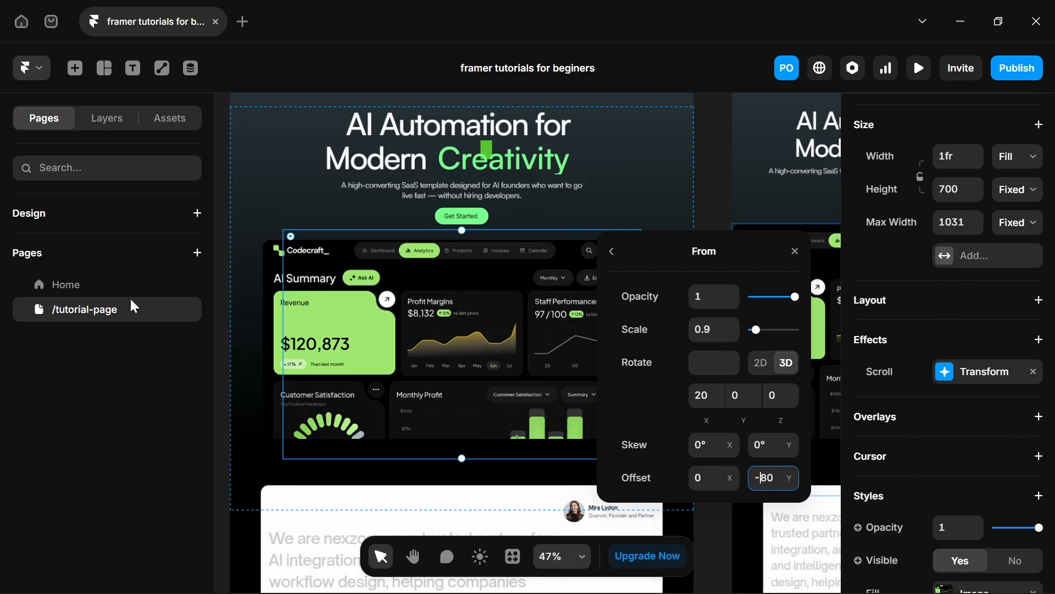
Compare the tutorial image's From state with the Home page's scroll transform again, and return to the tutorial page.
click(111, 282)
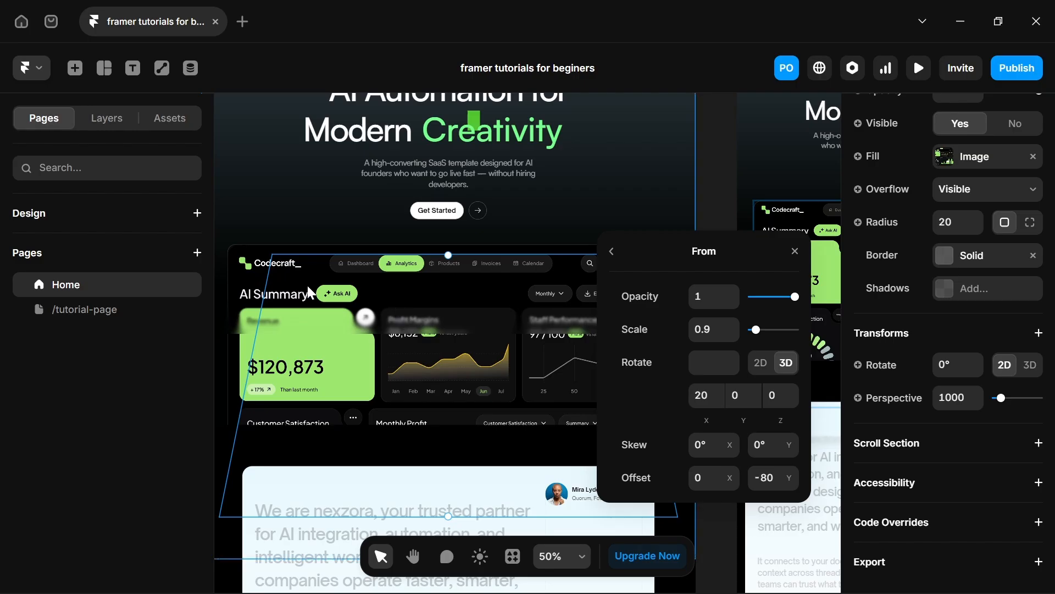
click(611, 253)
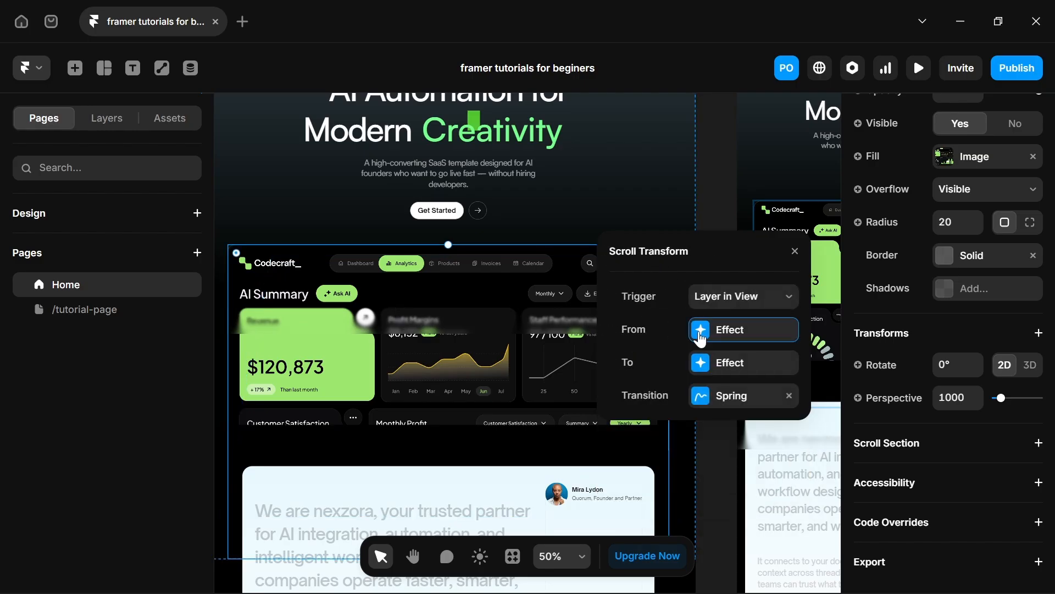
click(700, 340)
click(125, 315)
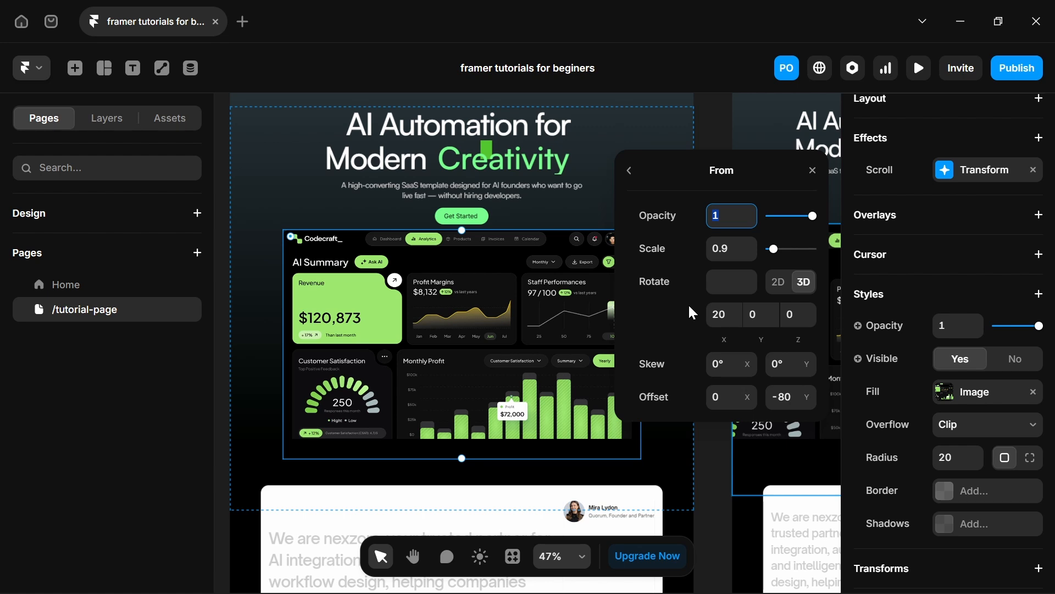
Add Rotate and Perspective transforms to the desktop dashboard image, with the perspective set to 1000.
click(813, 172)
scroll(991, 373, down, 3)
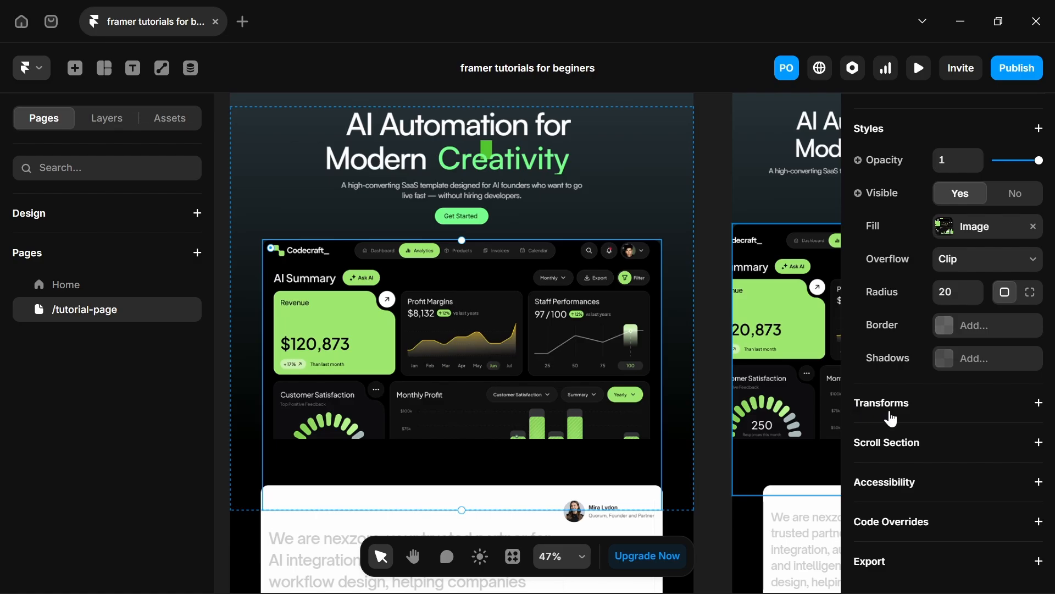
click(983, 404)
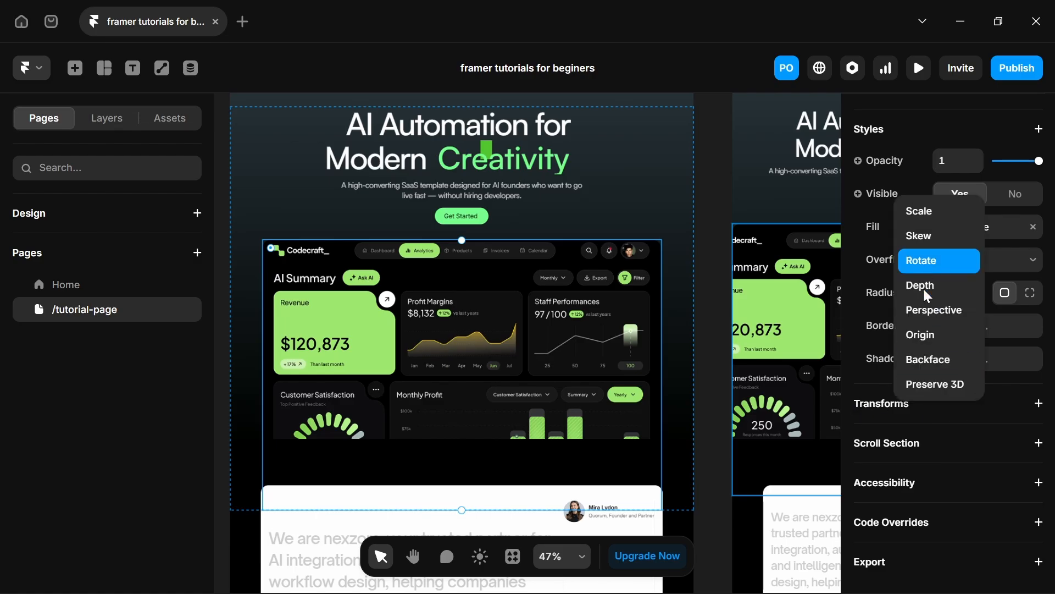
click(923, 267)
click(1039, 405)
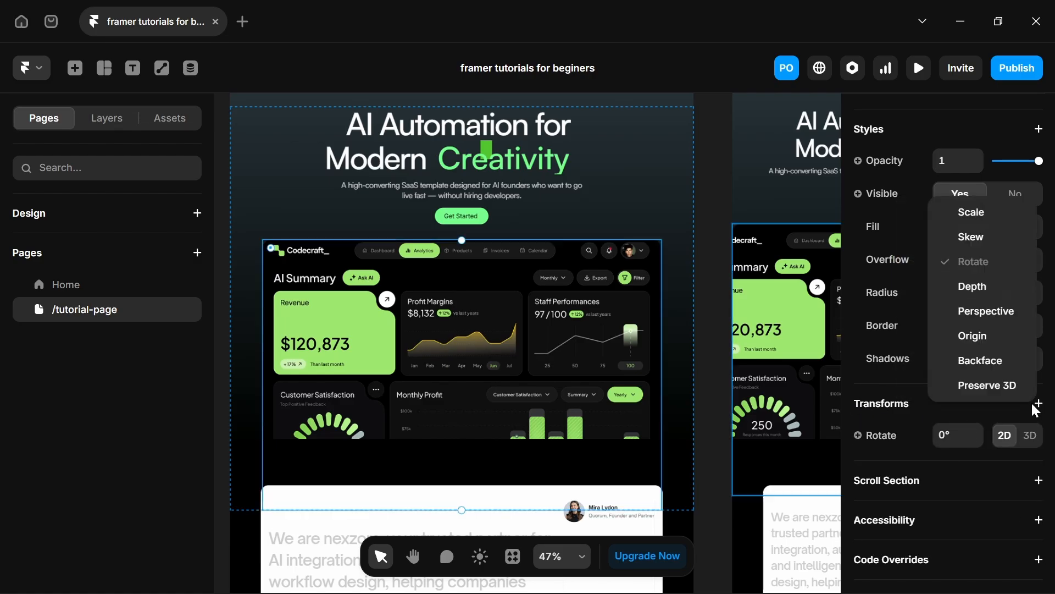
click(992, 317)
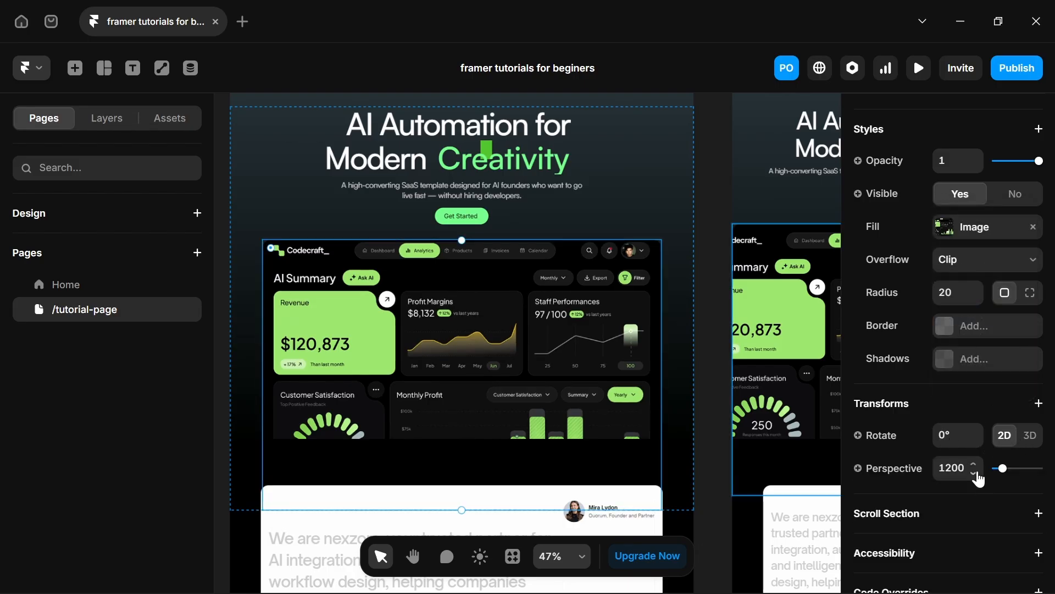
click(952, 468)
text(1)
key(Return)
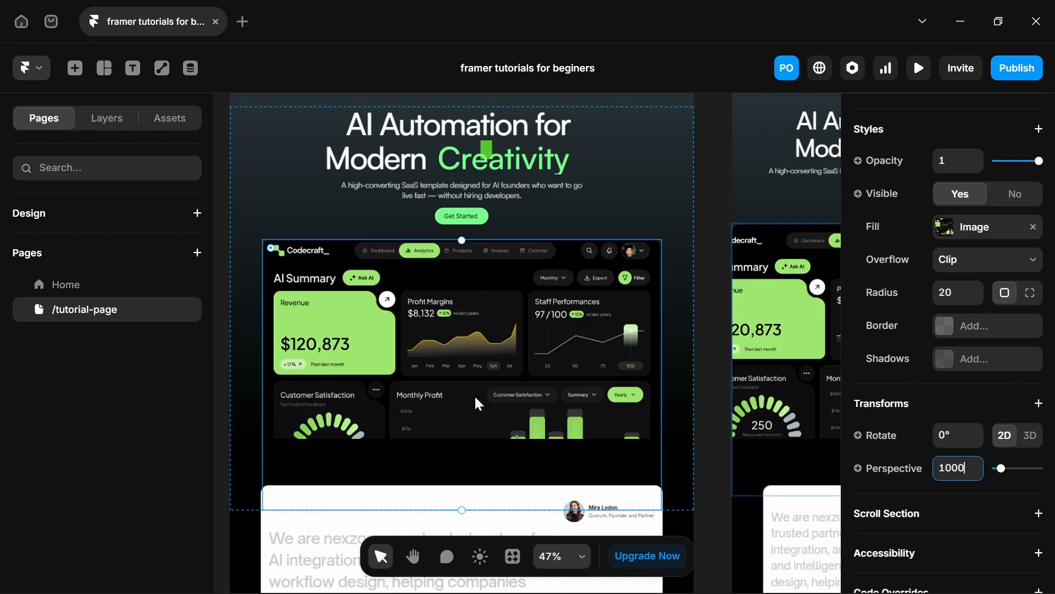
Review the From and To states of the dashboard image's scroll transform.
scroll(984, 490, down, 2)
scroll(961, 301, up, 8)
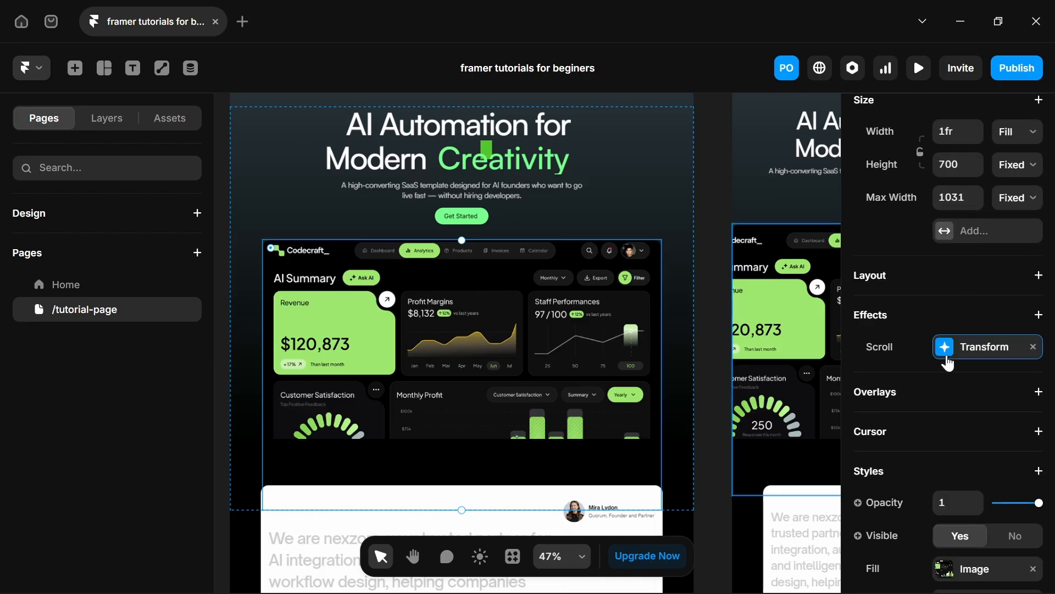
click(949, 356)
click(723, 433)
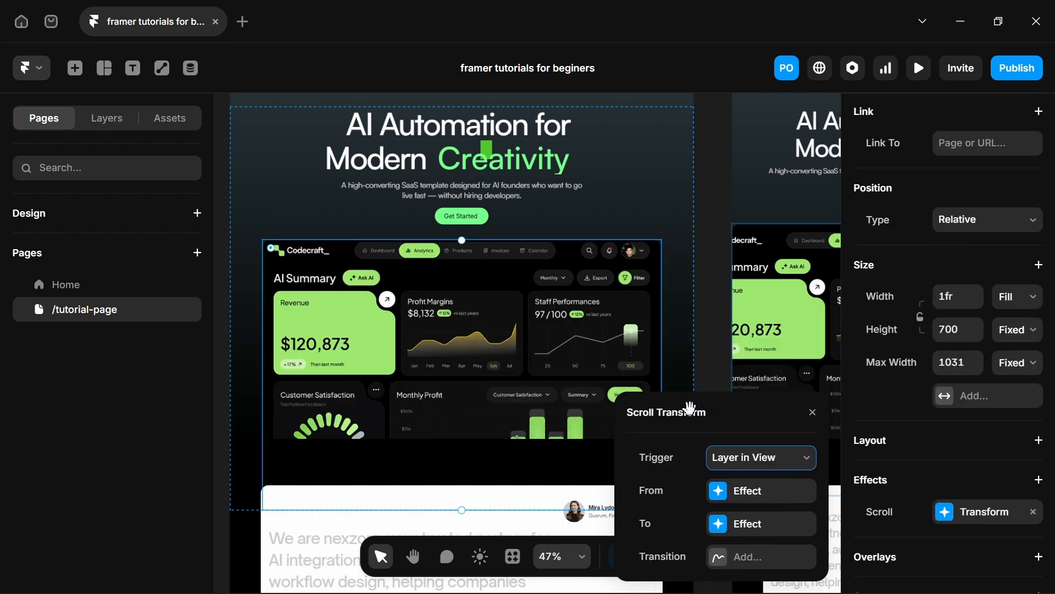
click(729, 495)
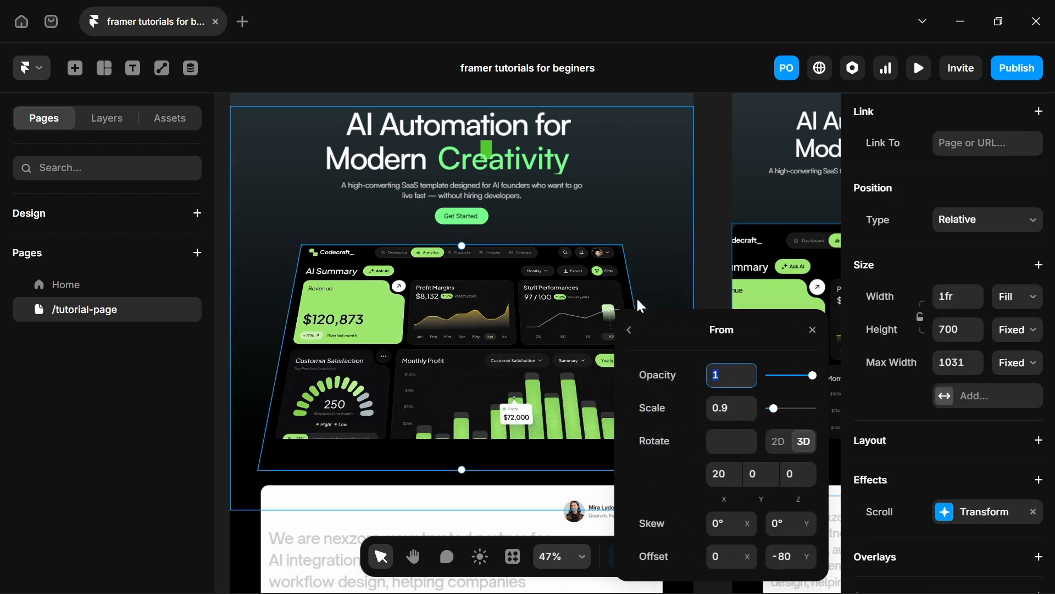
click(634, 332)
click(777, 523)
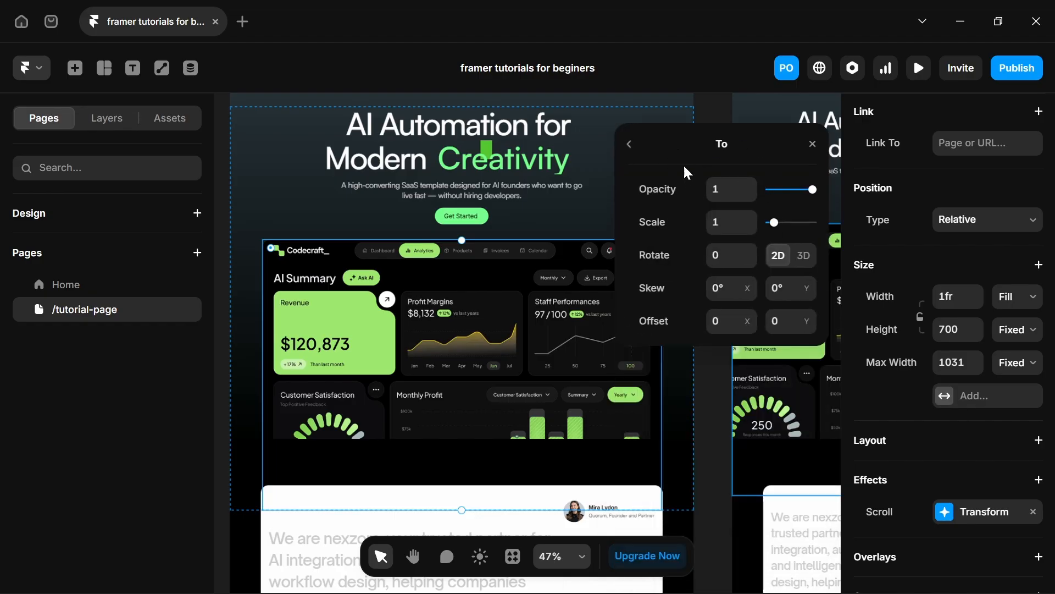
click(630, 144)
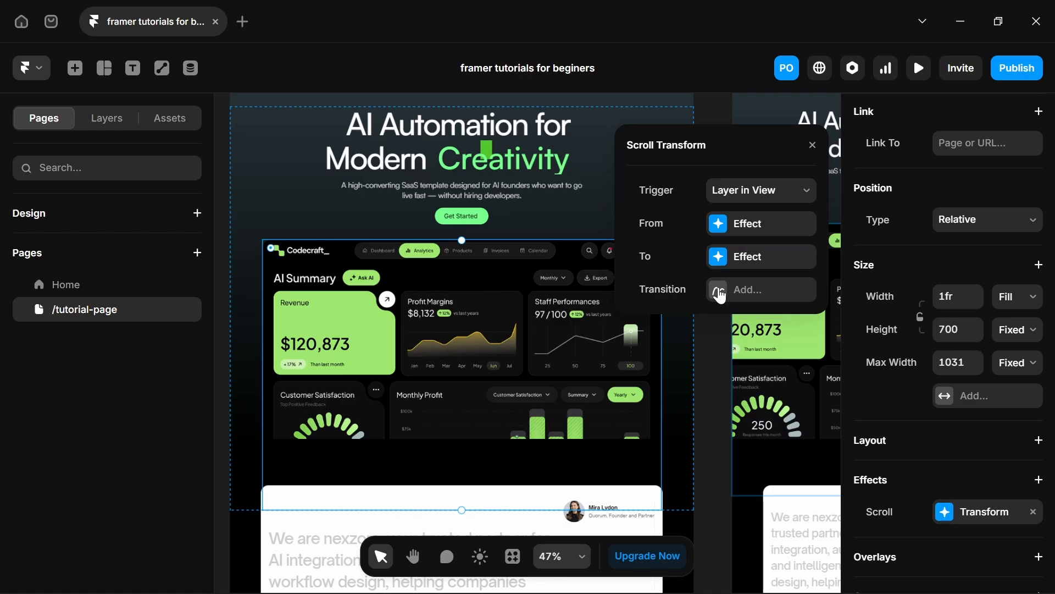
Add a Spring transition to the dashboard image's scroll transform and preview the scroll effect on the desktop page.
click(720, 291)
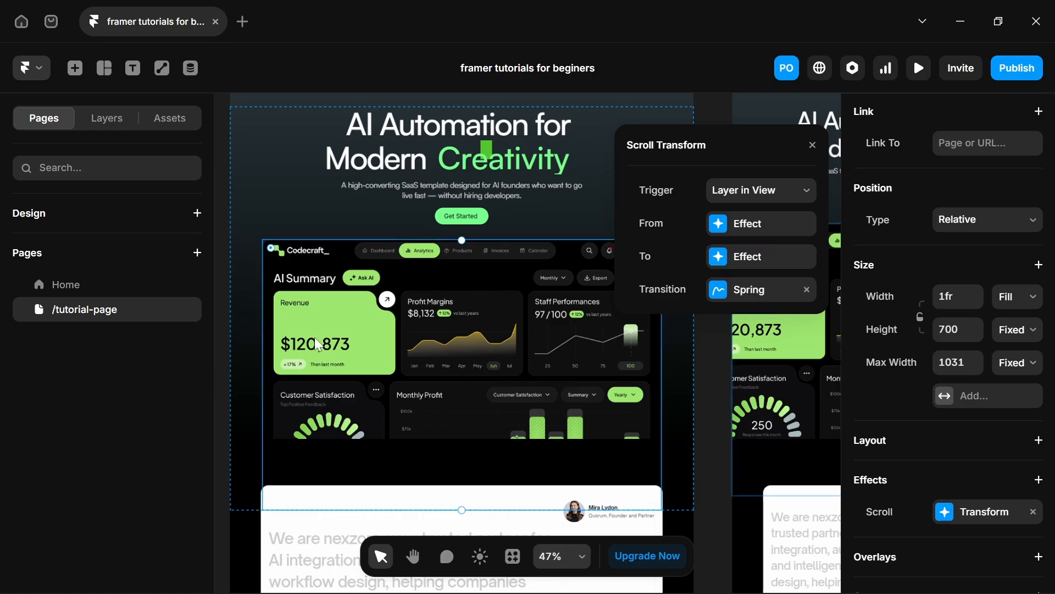
click(920, 69)
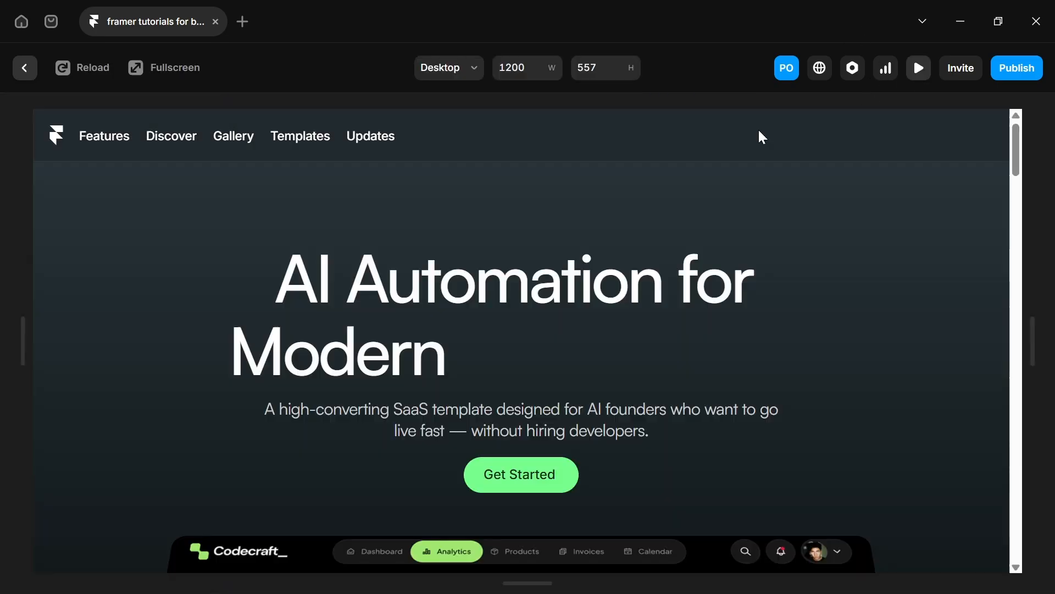
scroll(684, 199, down, 5)
scroll(683, 196, up, 5)
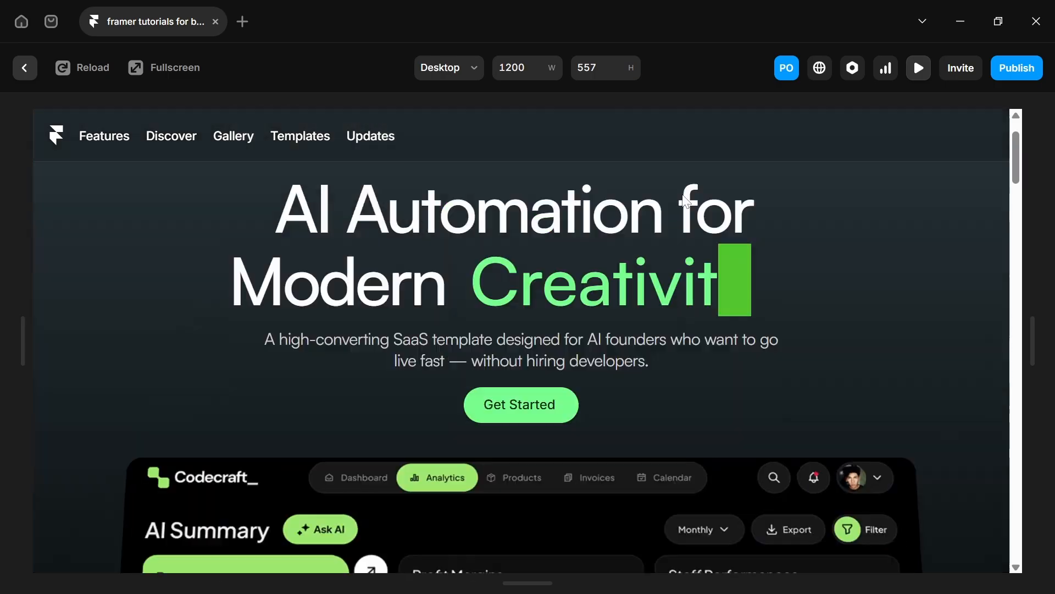
scroll(683, 196, down, 5)
scroll(683, 196, up, 5)
scroll(683, 195, down, 5)
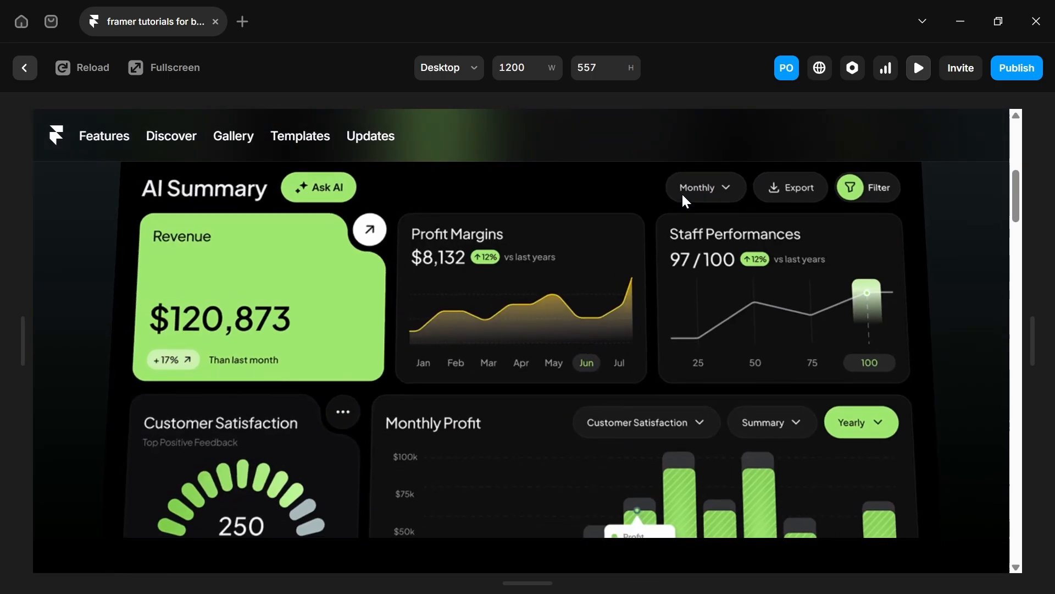
scroll(683, 196, up, 5)
scroll(683, 196, down, 5)
scroll(682, 195, up, 5)
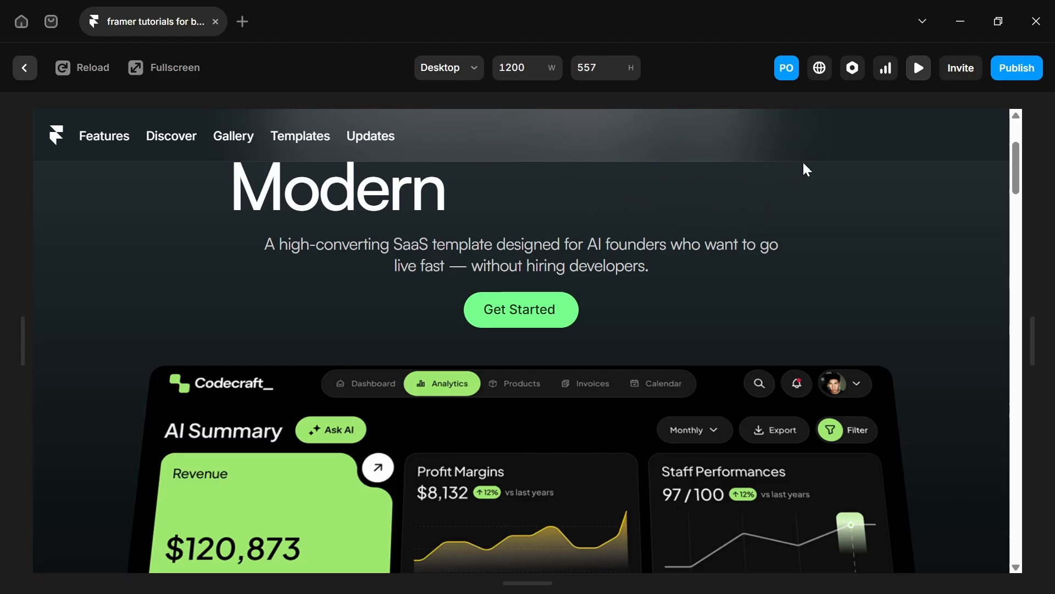
key(Escape)
Preview the dashboard image's scroll effect on the phone breakpoint.
drag(738, 312, 303, 326)
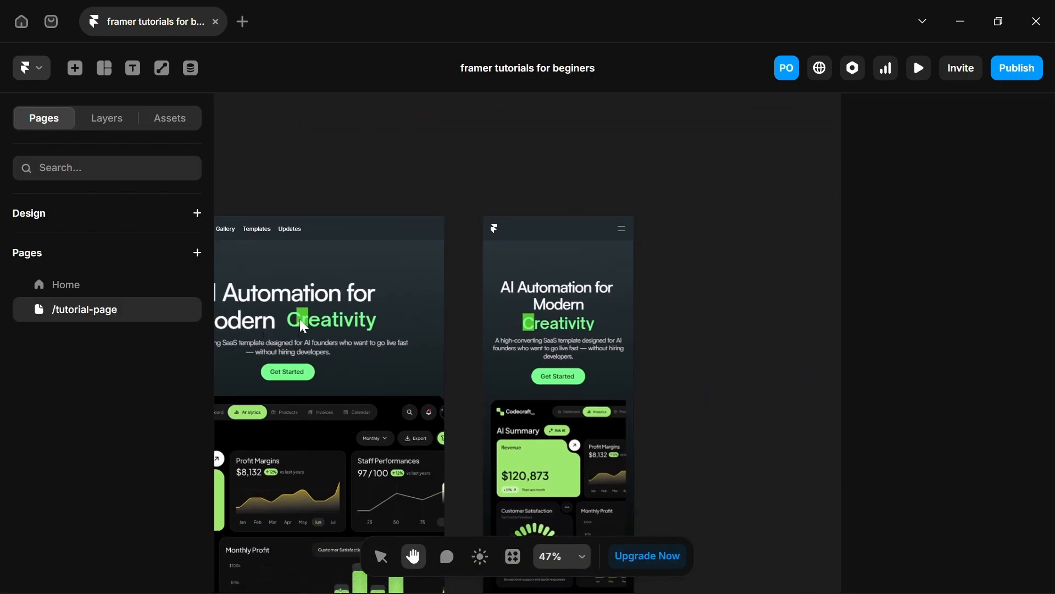
click(495, 196)
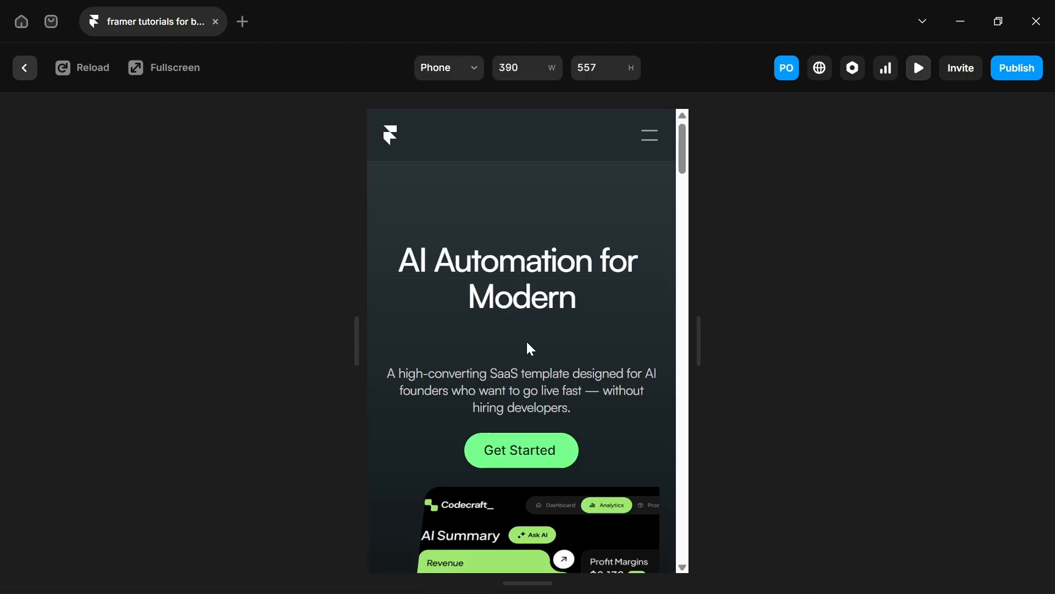
scroll(527, 341, down, 3)
scroll(527, 341, up, 3)
scroll(527, 342, down, 3)
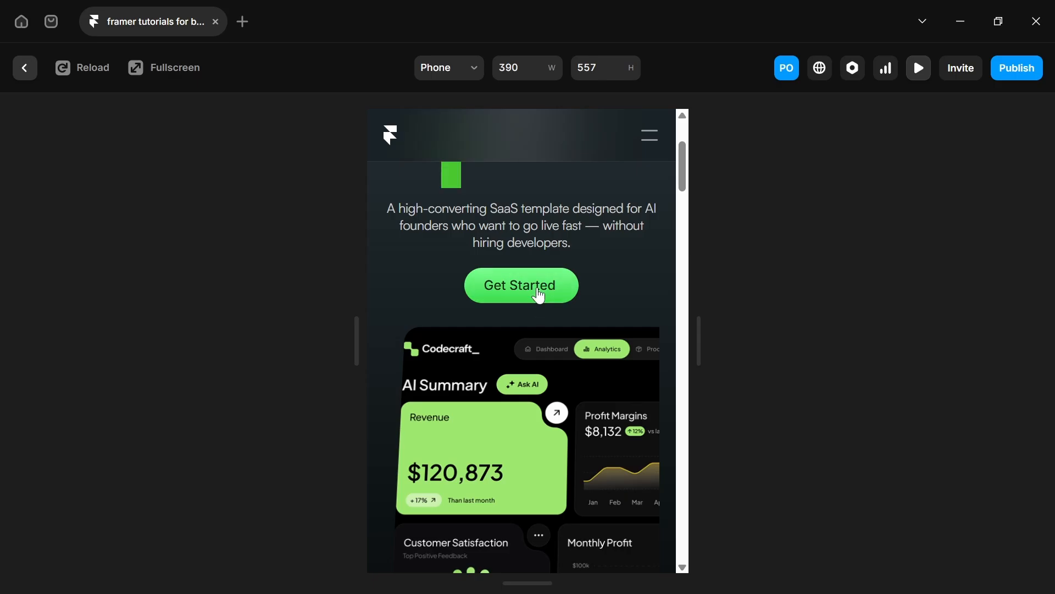
click(27, 69)
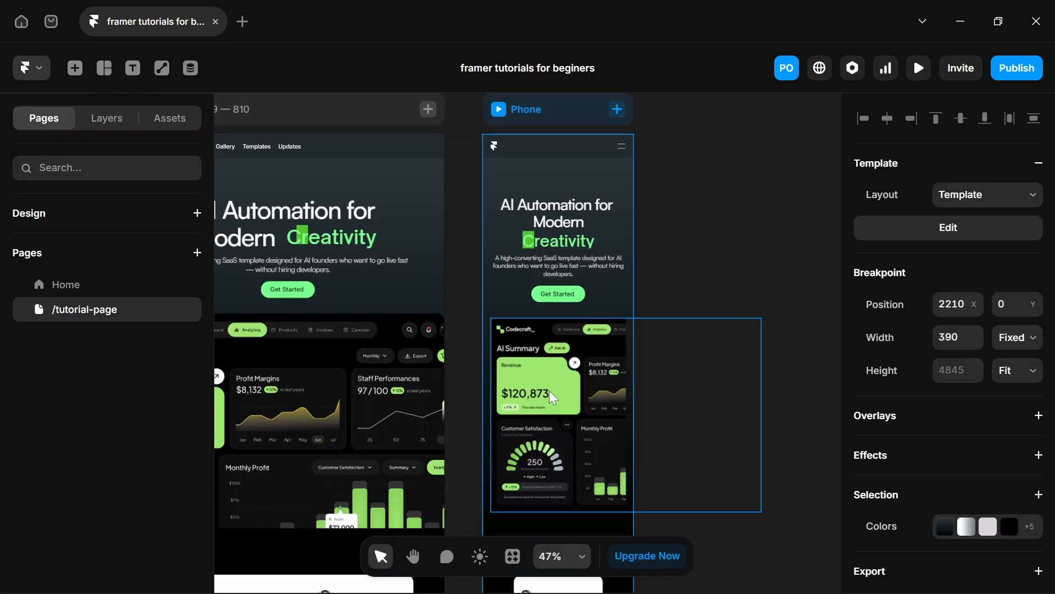
Set the Y offset of the phone dashboard image's scroll transform From state to -34.
click(548, 408)
click(942, 547)
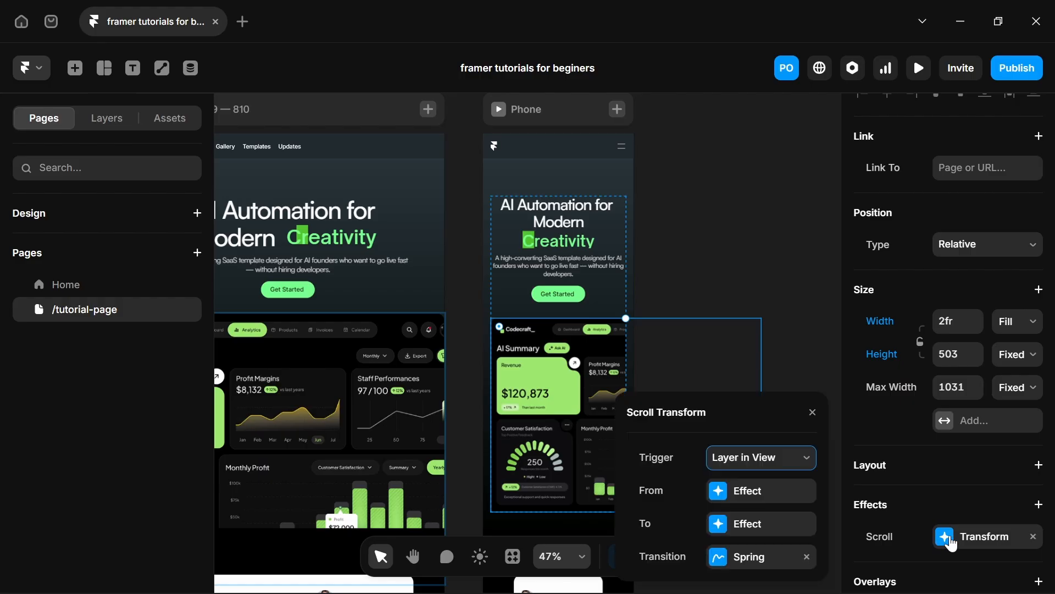
click(723, 499)
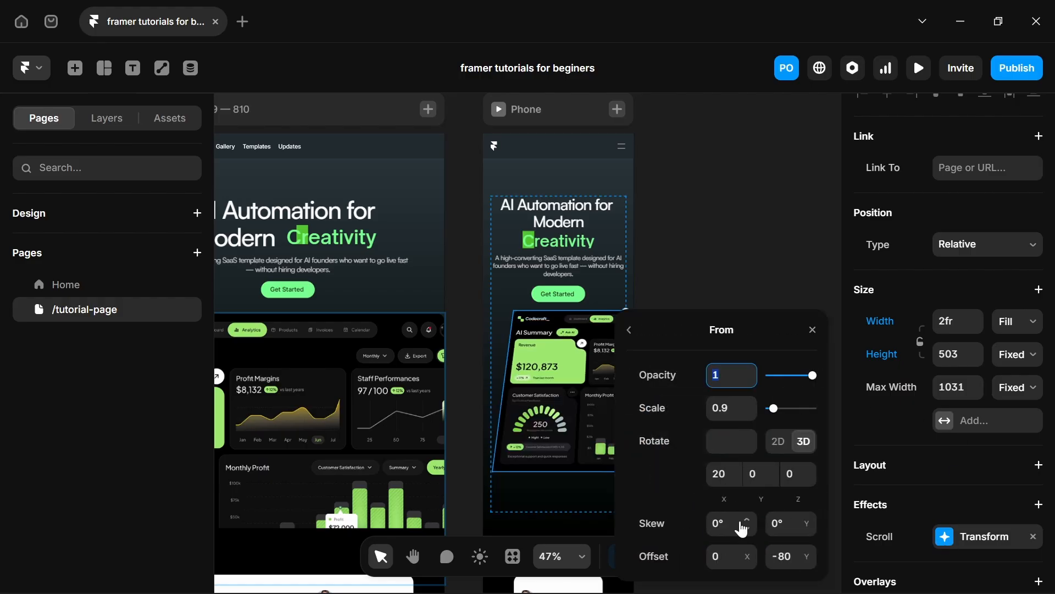
drag(812, 571, 795, 525)
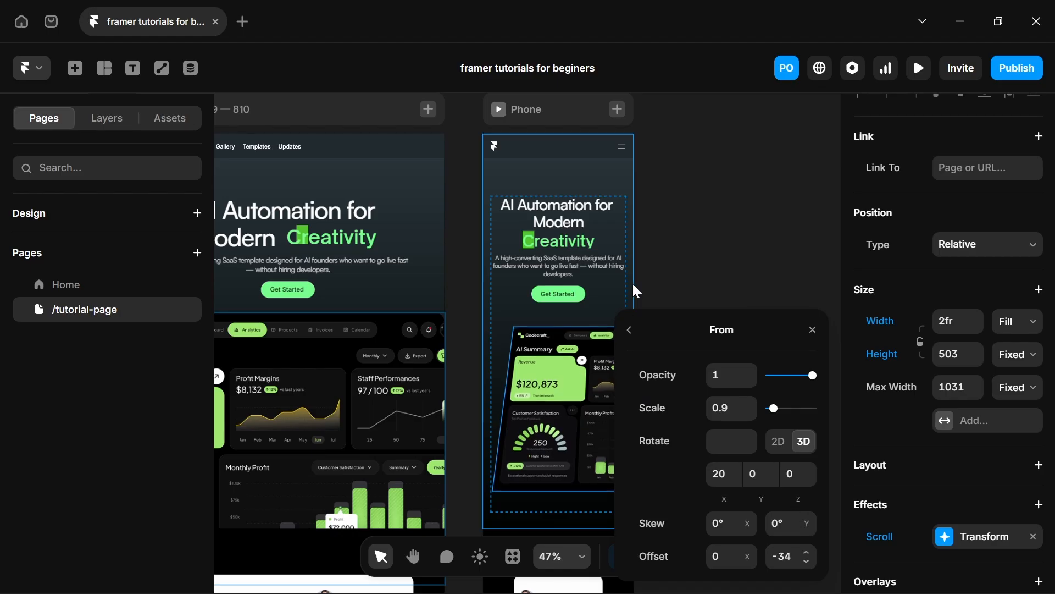
Preview the phone breakpoint again to check the dashboard image's adjusted scroll offset.
click(499, 109)
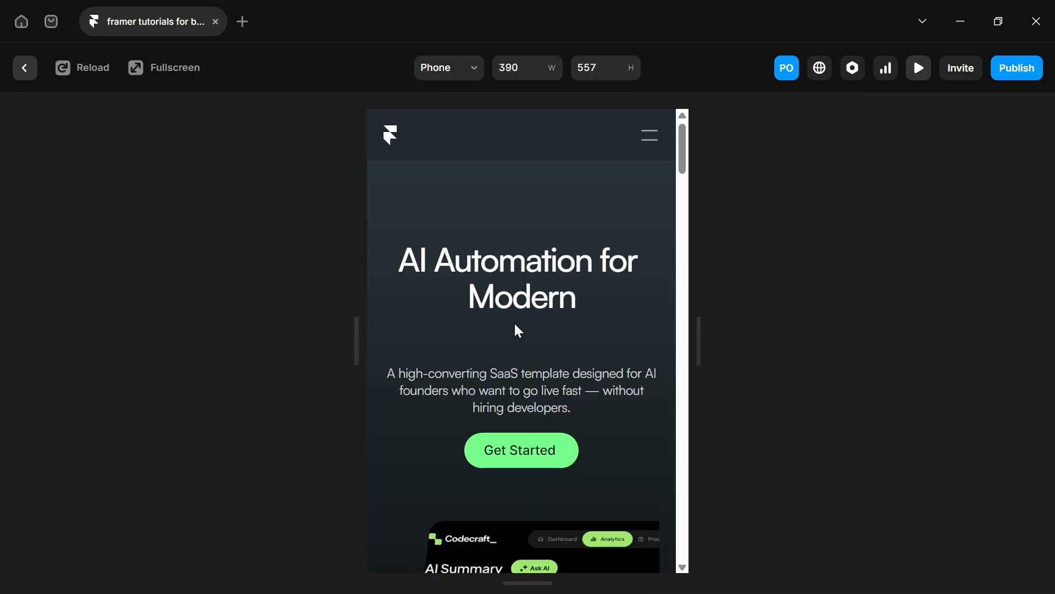
scroll(515, 323, down, 2)
scroll(515, 324, down, 2)
scroll(513, 320, up, 3)
scroll(514, 322, down, 5)
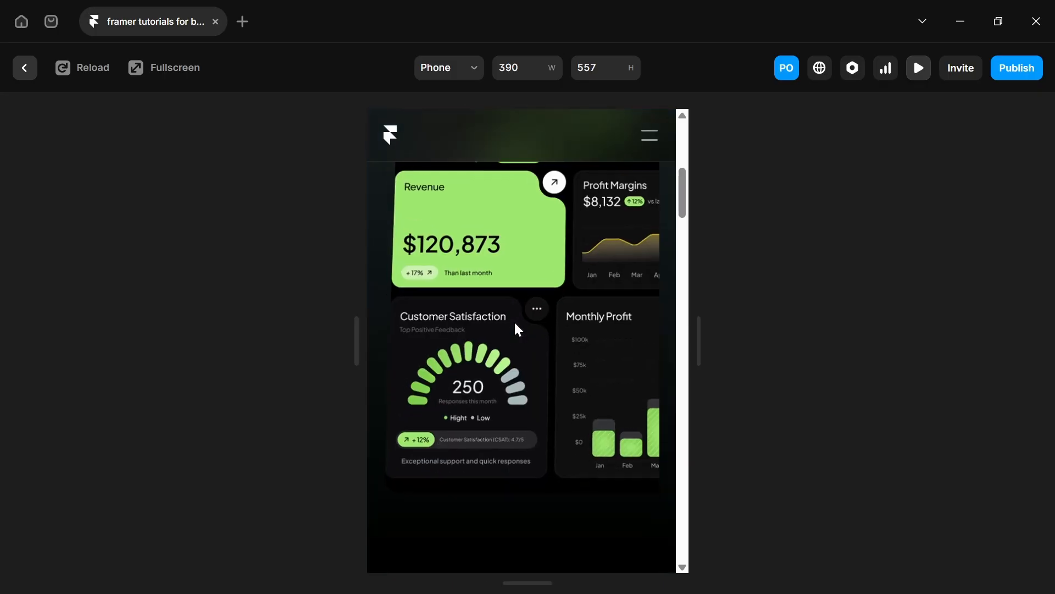
scroll(515, 321, up, 5)
click(29, 76)
Set the height of the tablet breakpoint's dashboard image to 500.
key(space)
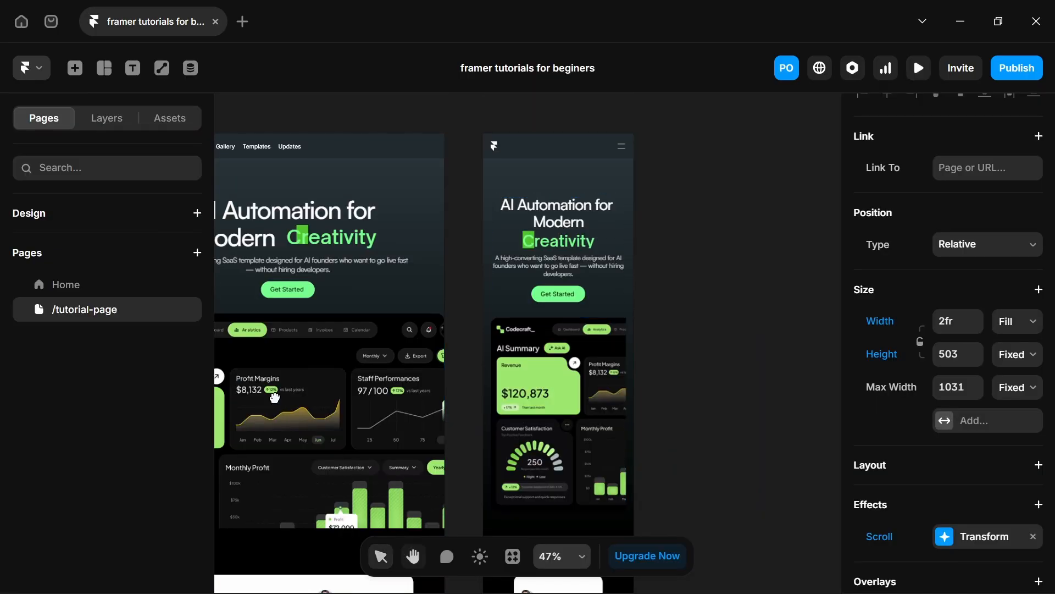
drag(271, 397, 500, 400)
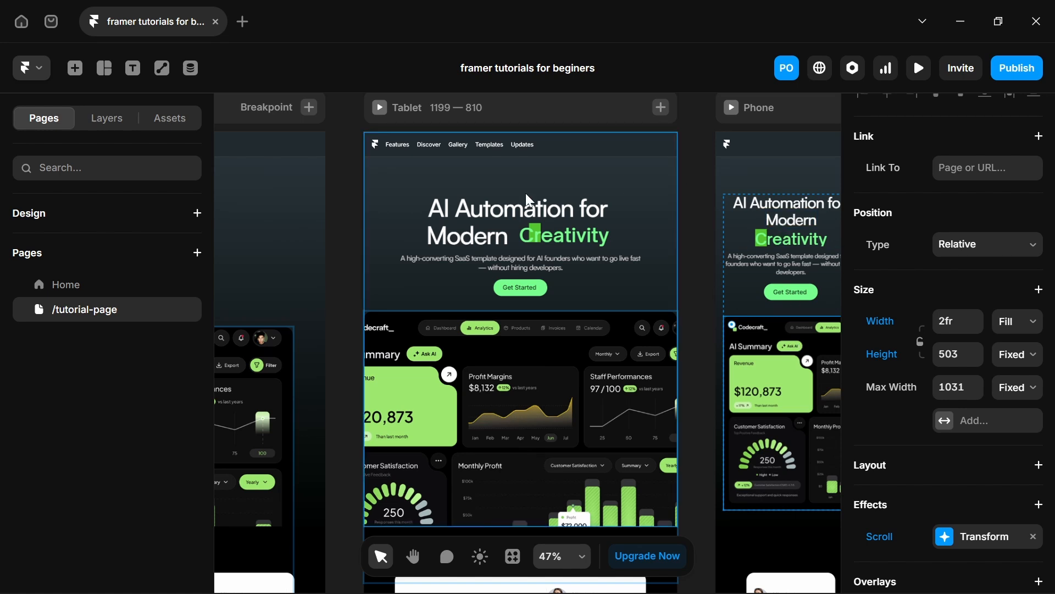
scroll(480, 385, down, 1)
click(476, 319)
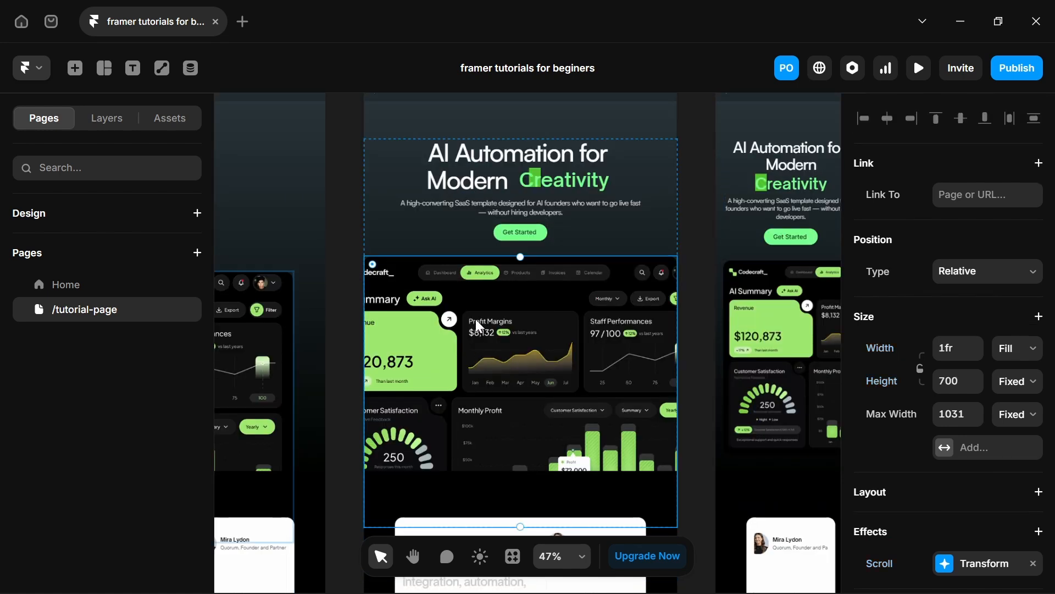
click(949, 381)
text(509)
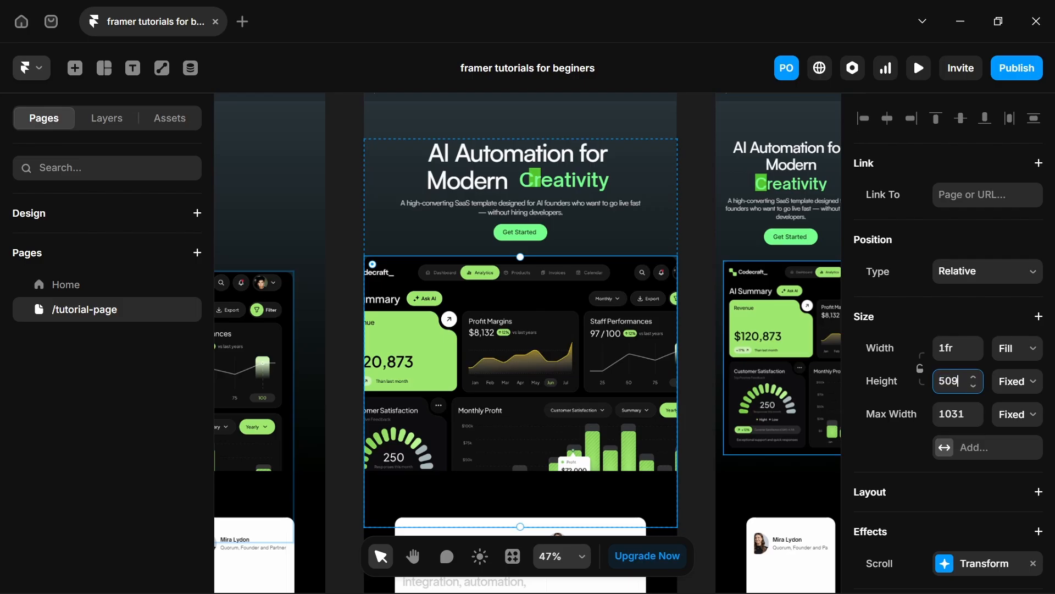
key(BackSpace)
text(00)
key(Return)
scroll(605, 308, up, 2)
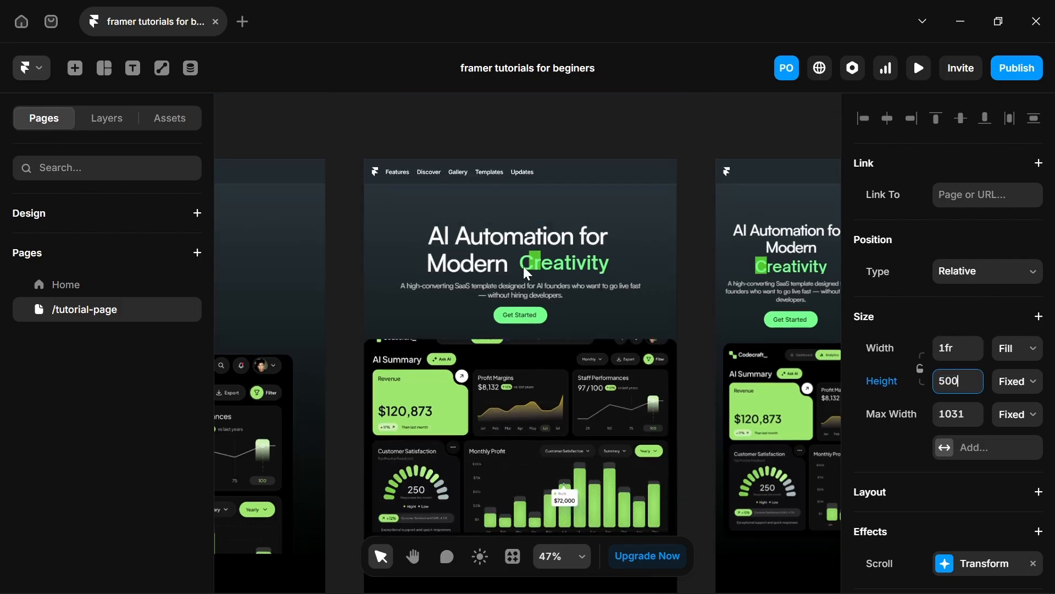
Set the left and right padding of the tablet hero section to 40.
click(389, 223)
click(383, 197)
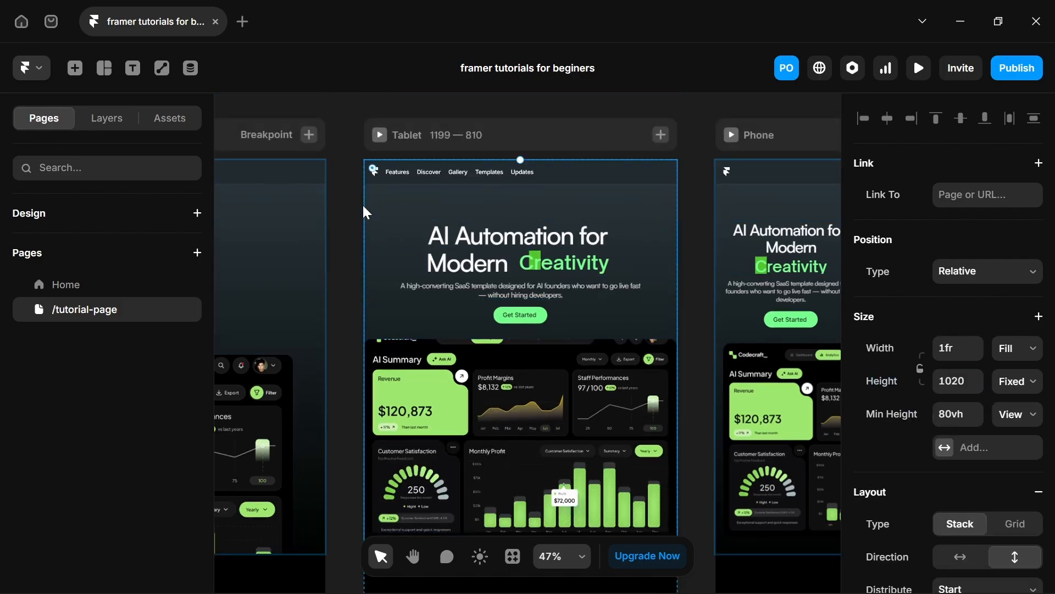
scroll(989, 385, down, 5)
click(1028, 424)
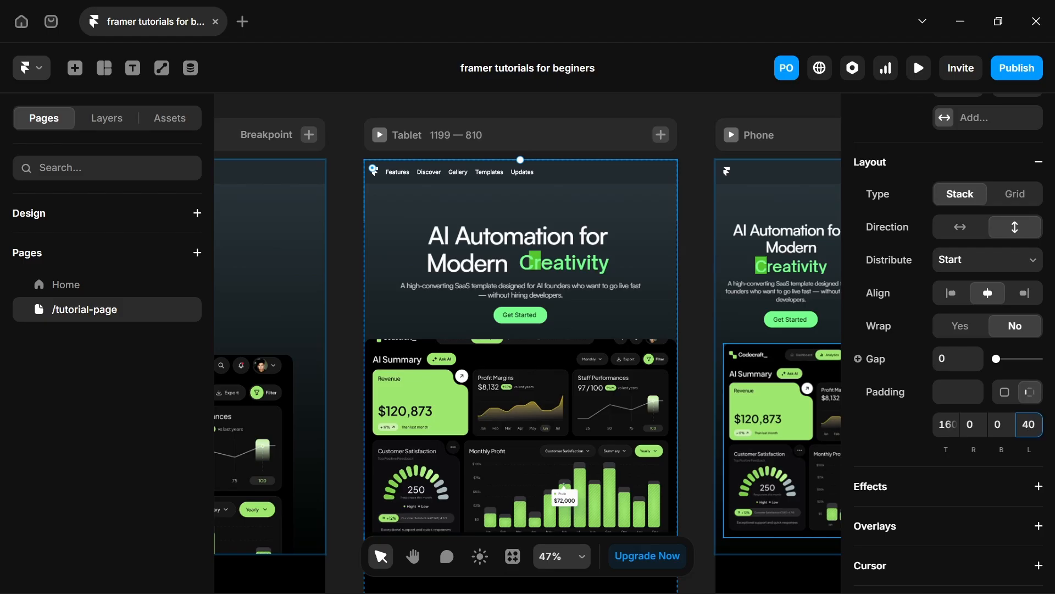
click(973, 424)
text(3)
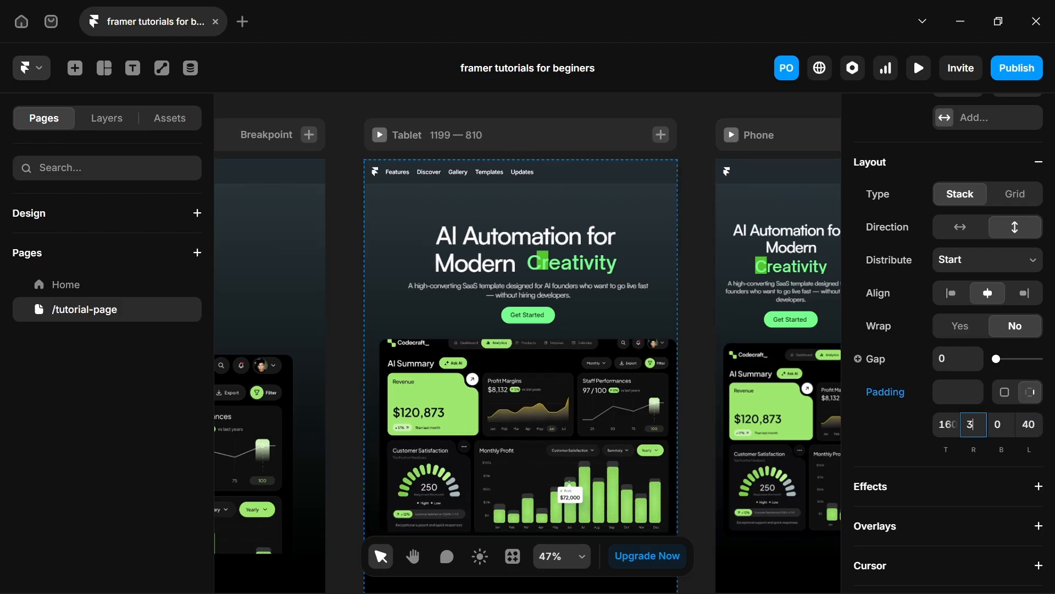
key(BackSpace)
text(40)
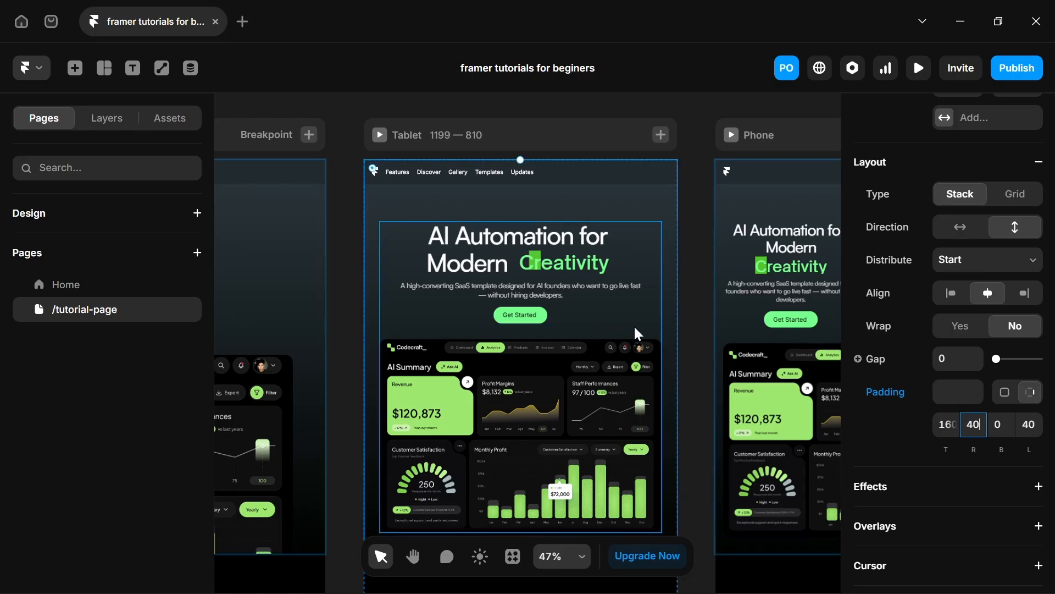
Set the left and right padding of the phone section containing the white company intro card to 20.
scroll(638, 334, down, 8)
scroll(637, 333, right, 3)
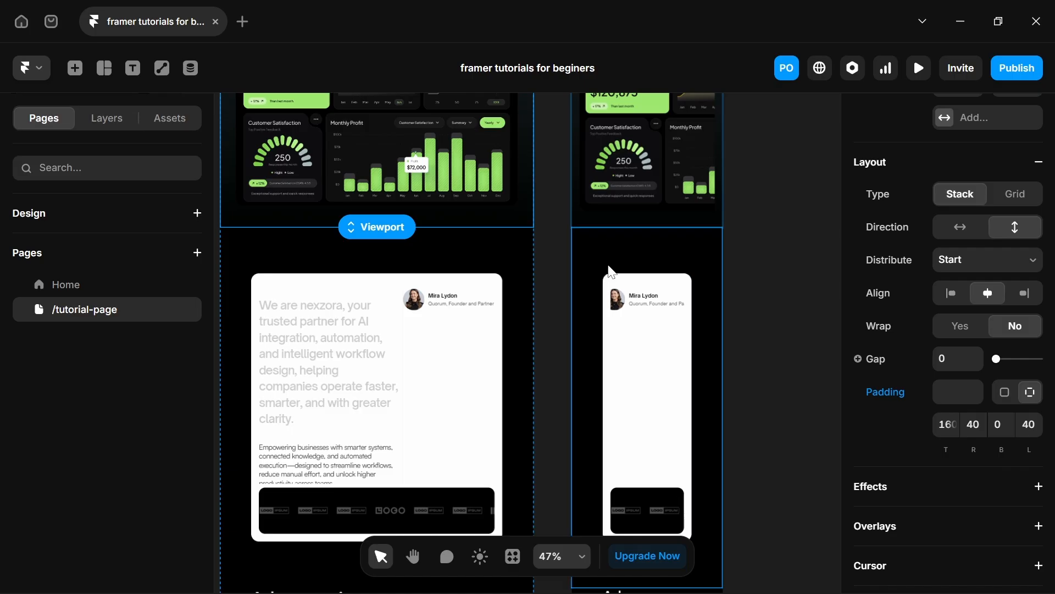
click(604, 254)
scroll(948, 341, down, 6)
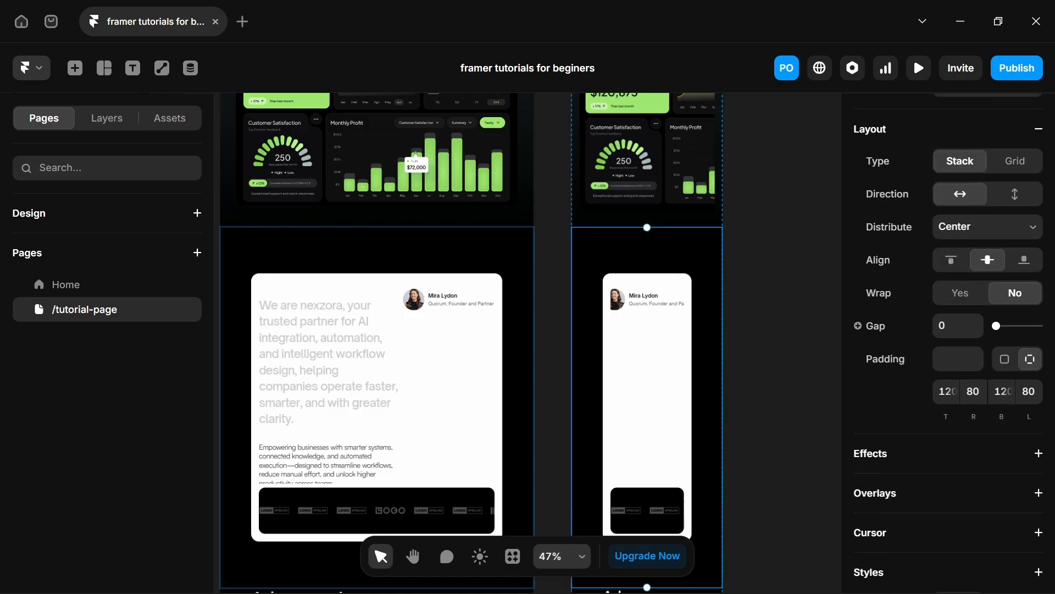
click(1029, 391)
text(20)
click(974, 391)
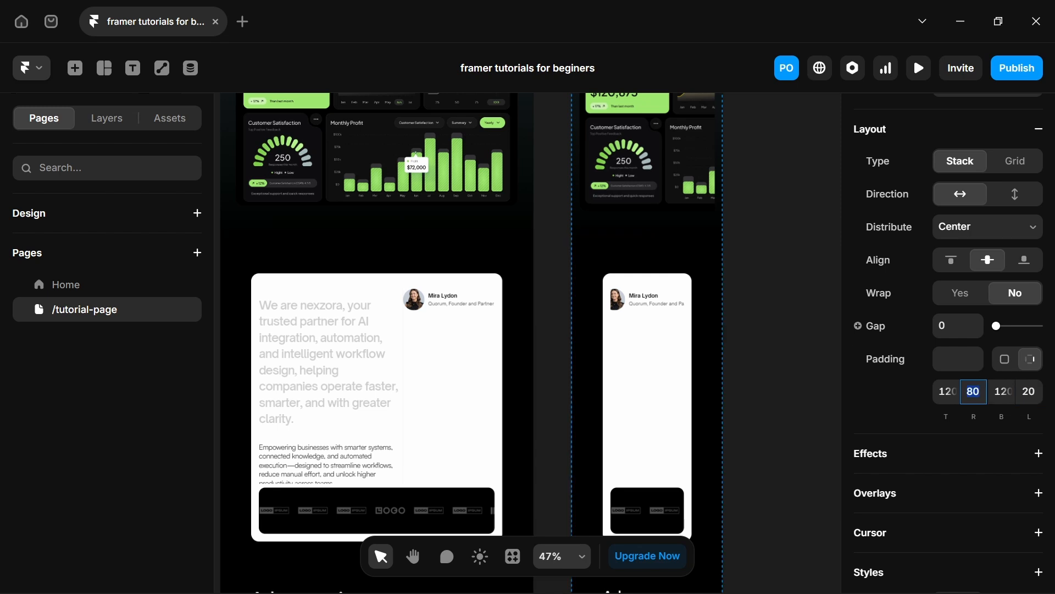
key(Return)
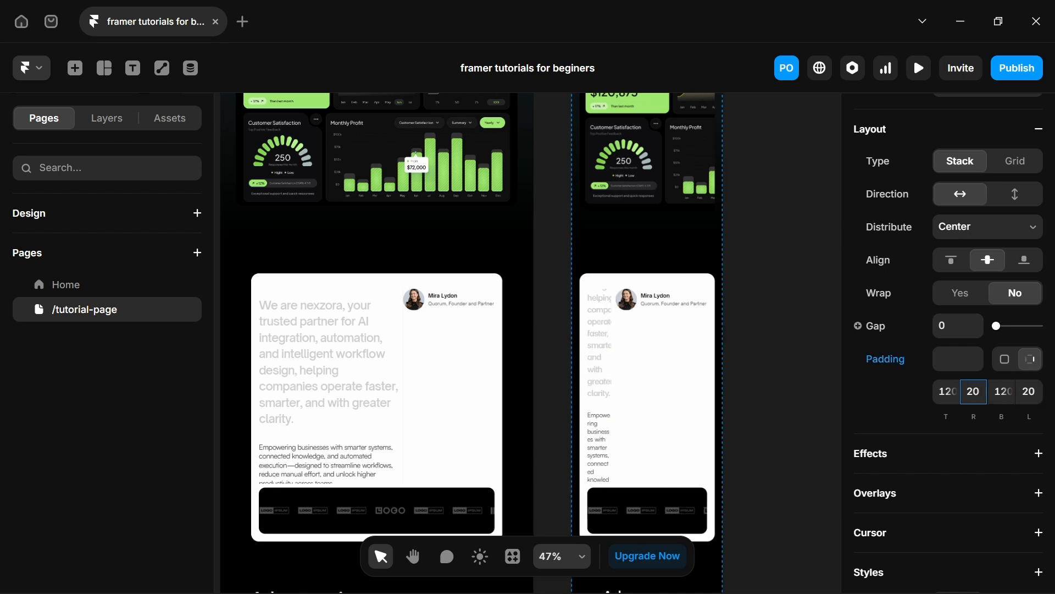
Change the direction of the stack holding the intro text and founder details in the phone's white card to vertical.
scroll(717, 406, right, 2)
scroll(716, 407, up, 1)
click(716, 407)
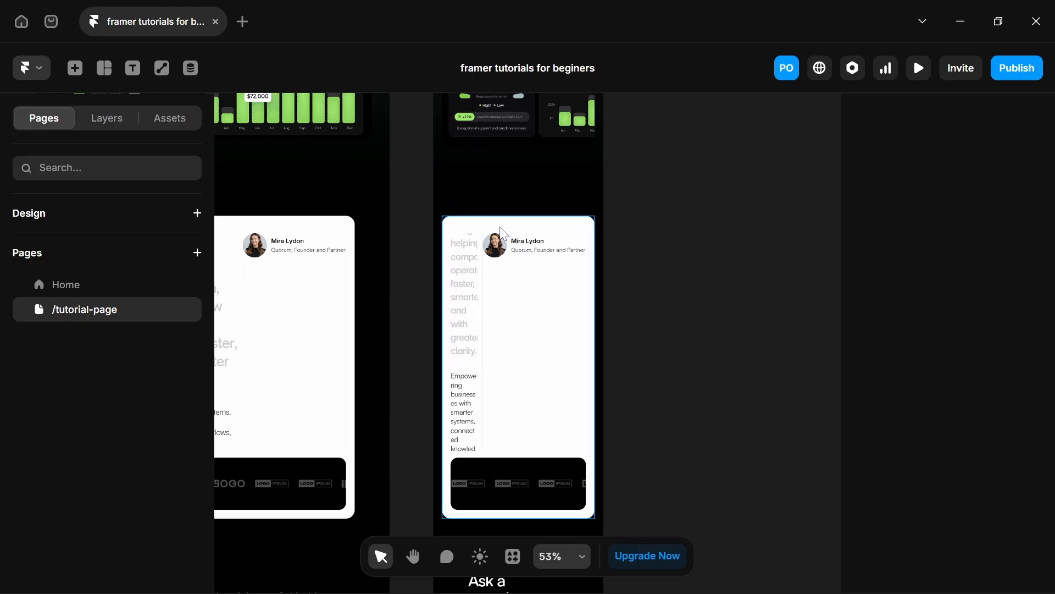
click(488, 257)
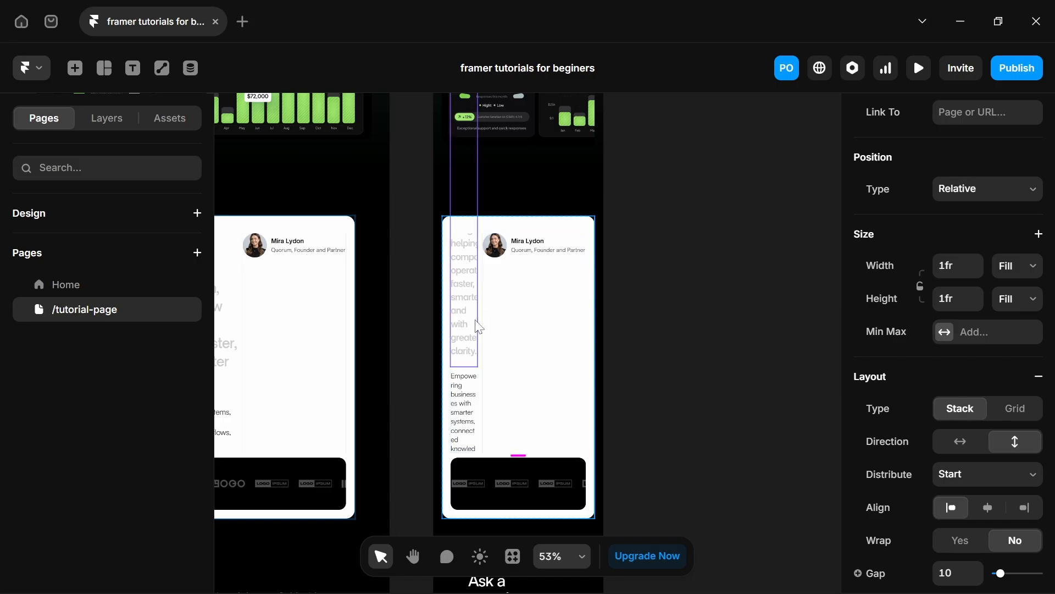
click(483, 339)
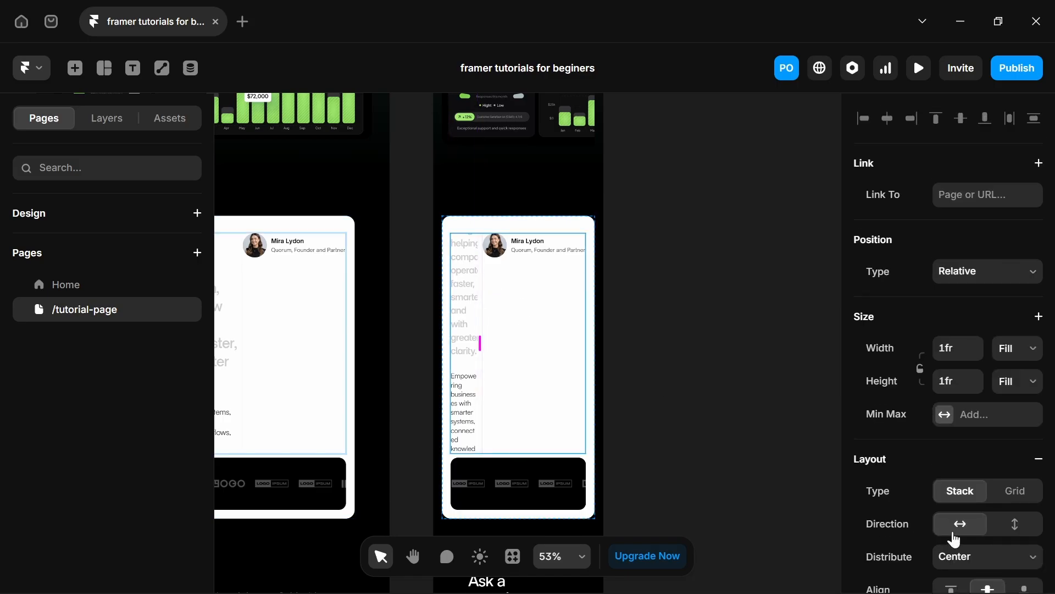
scroll(419, 330, left, 5)
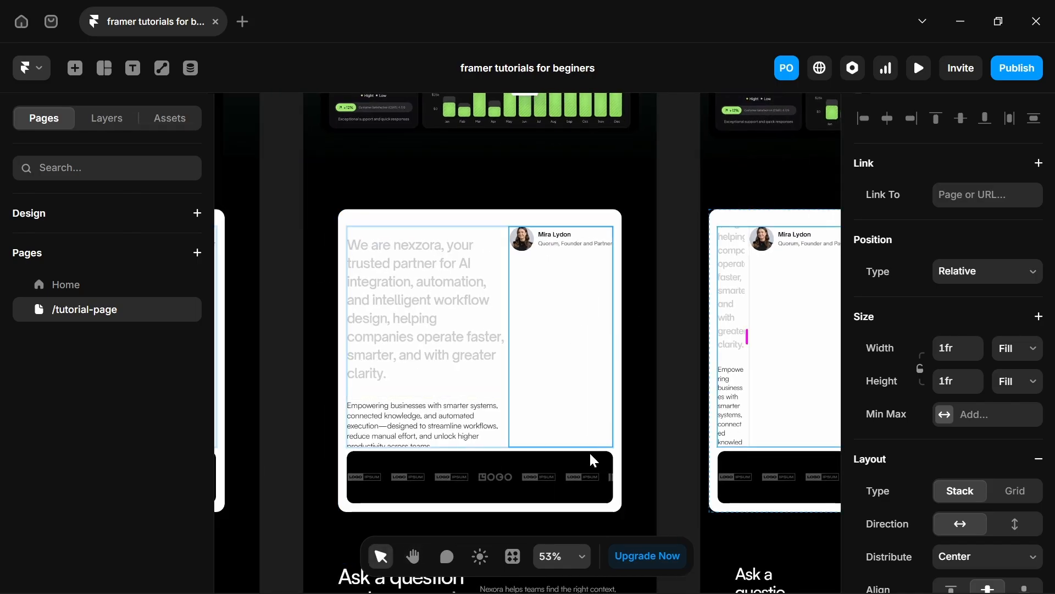
key(space)
drag(770, 368, 811, 331)
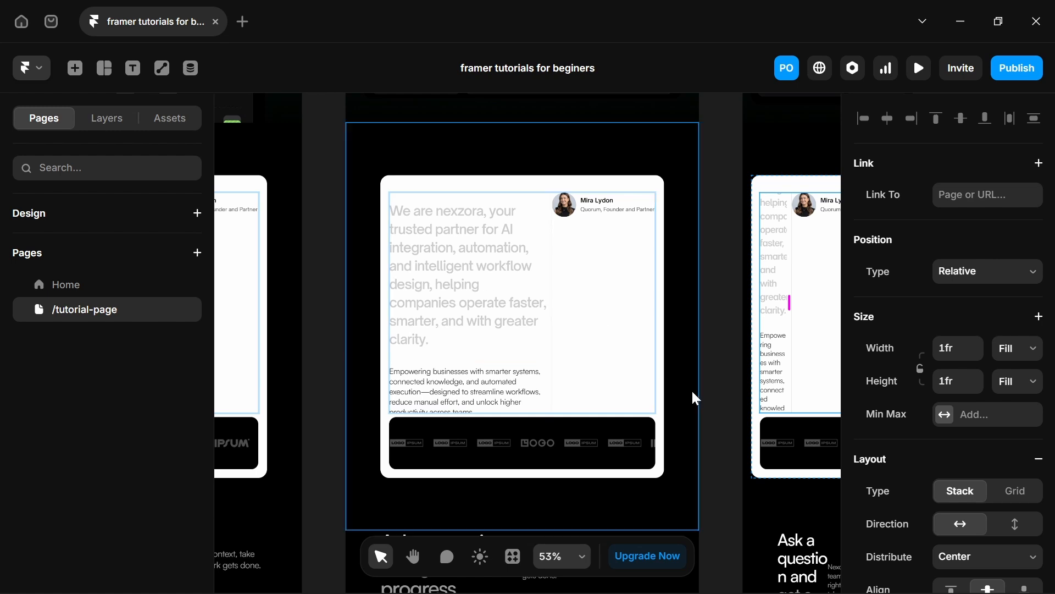
drag(692, 389, 191, 377)
key(space)
drag(331, 225, 473, 261)
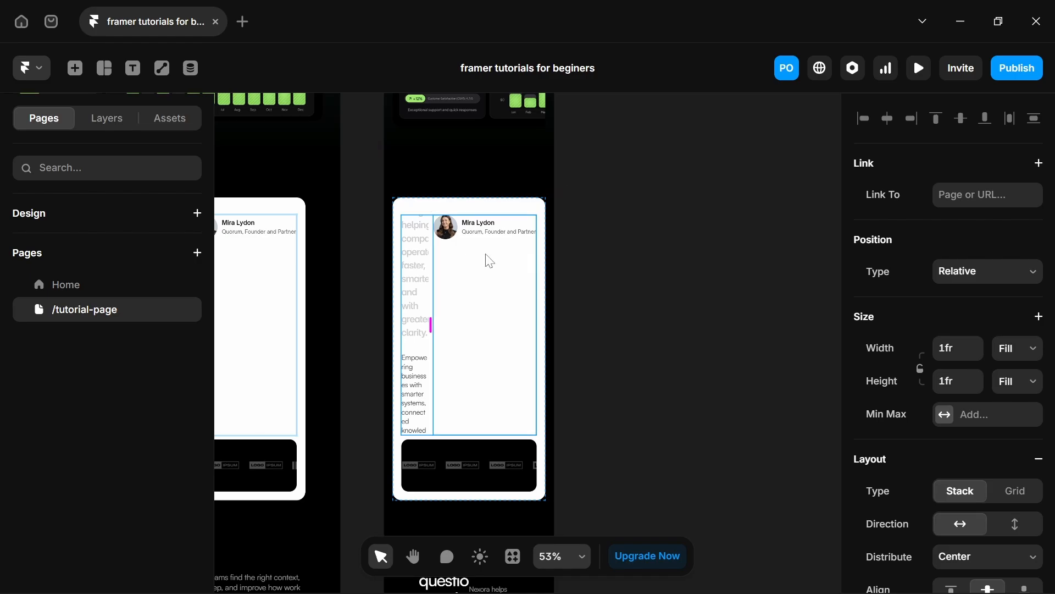
scroll(994, 433, down, 3)
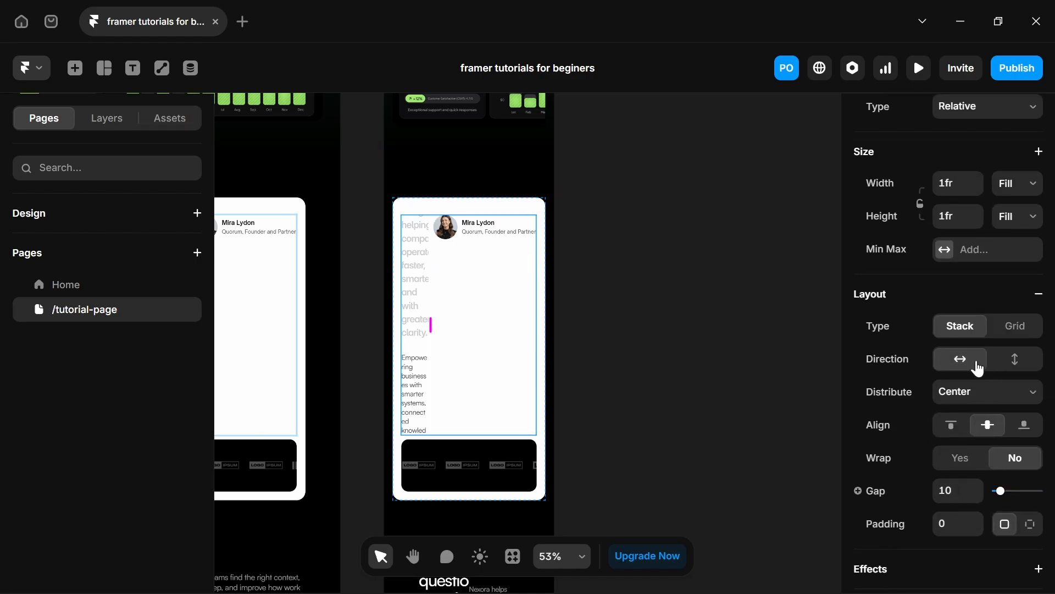
click(1016, 364)
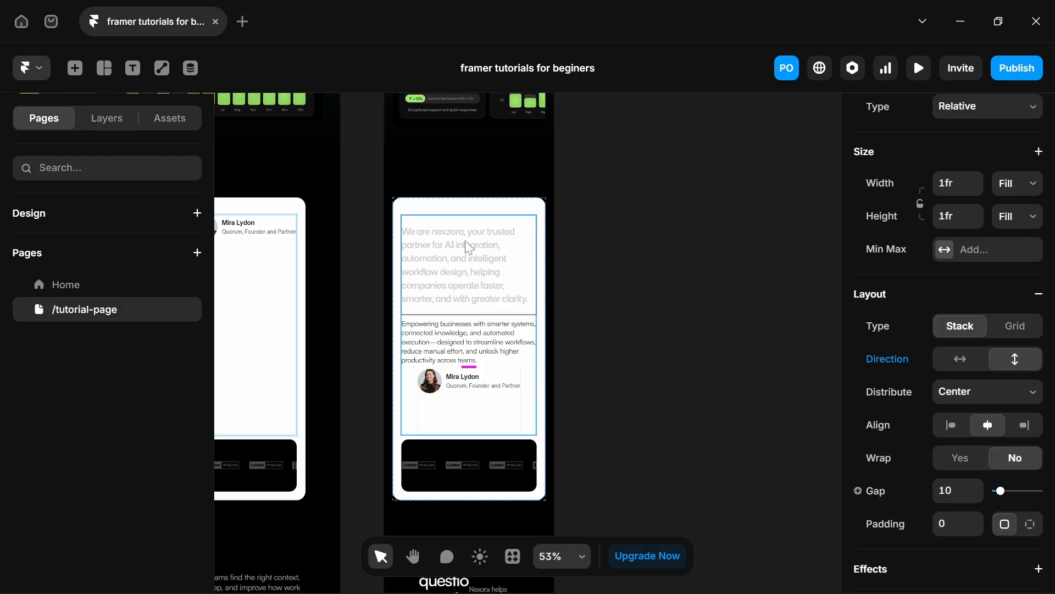
Change the position type of the founder details row in the phone's white card from Sticky to Relative.
scroll(465, 240, left, 1)
scroll(465, 239, down, 1)
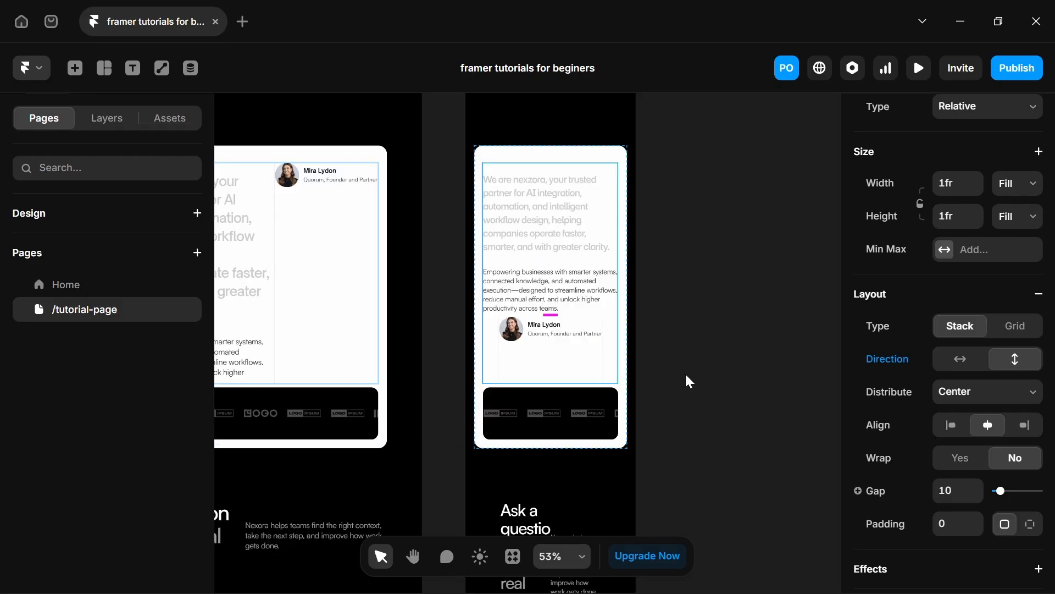
scroll(596, 393, up, 1)
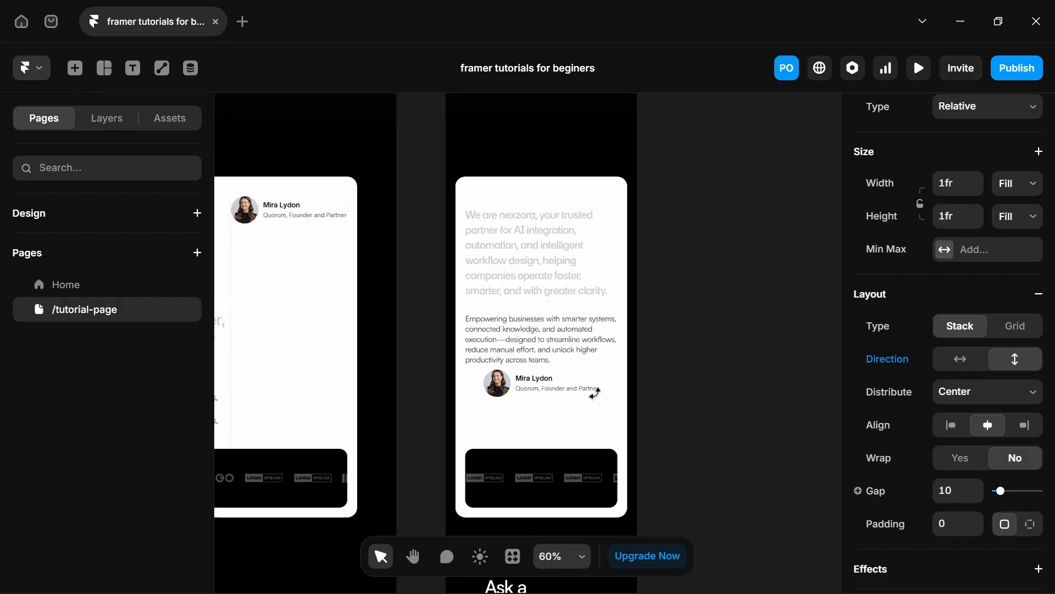
scroll(596, 393, up, 1)
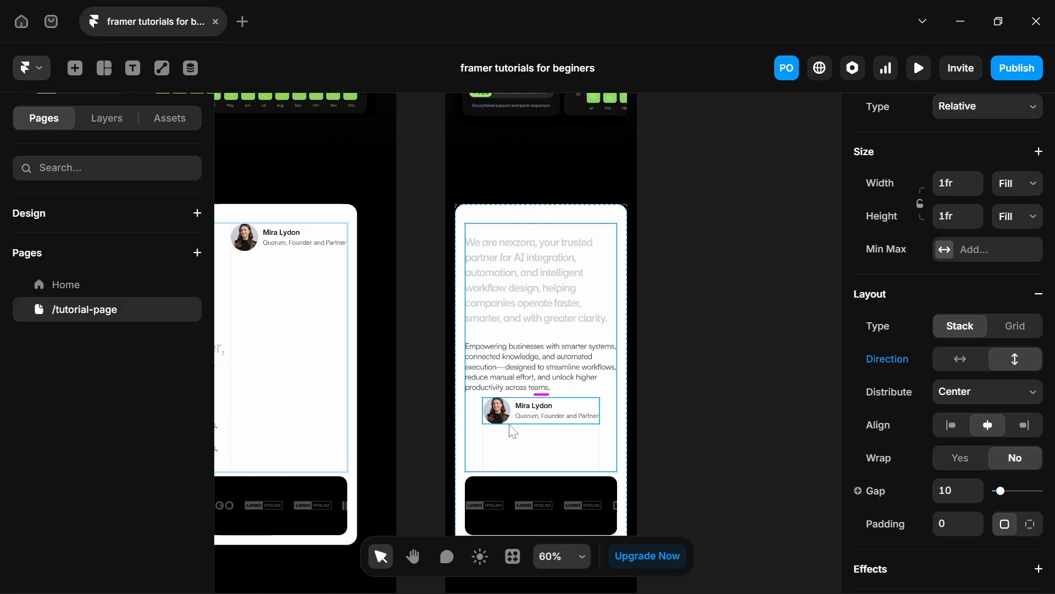
click(552, 447)
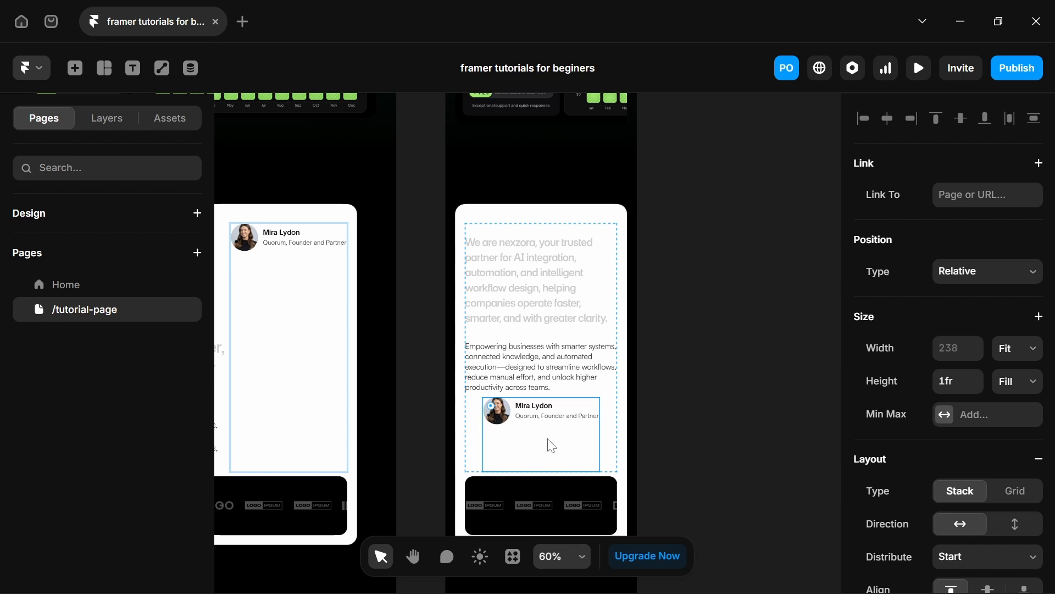
click(520, 420)
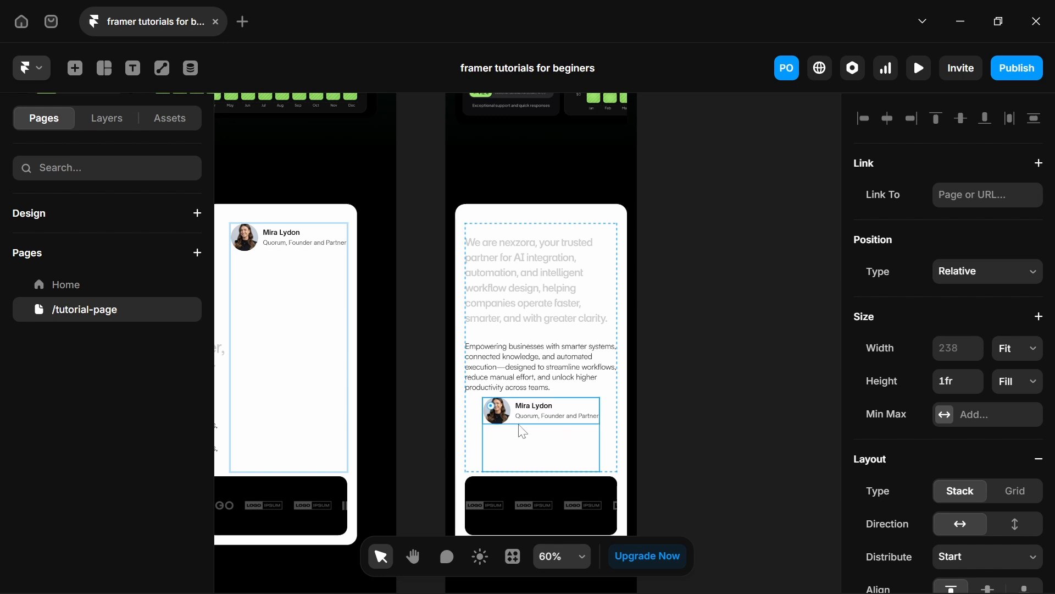
click(991, 264)
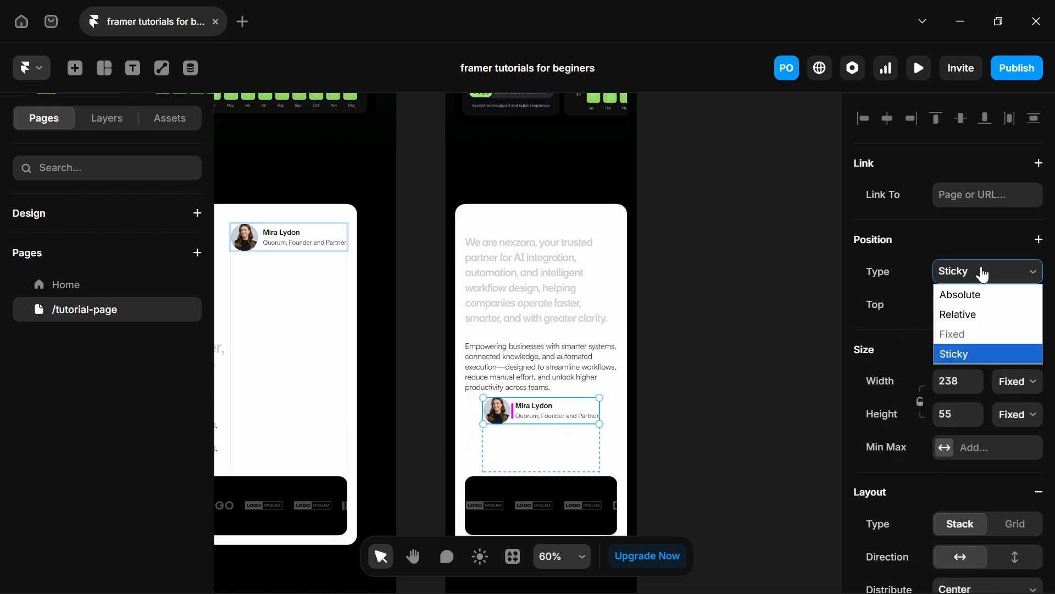
click(976, 312)
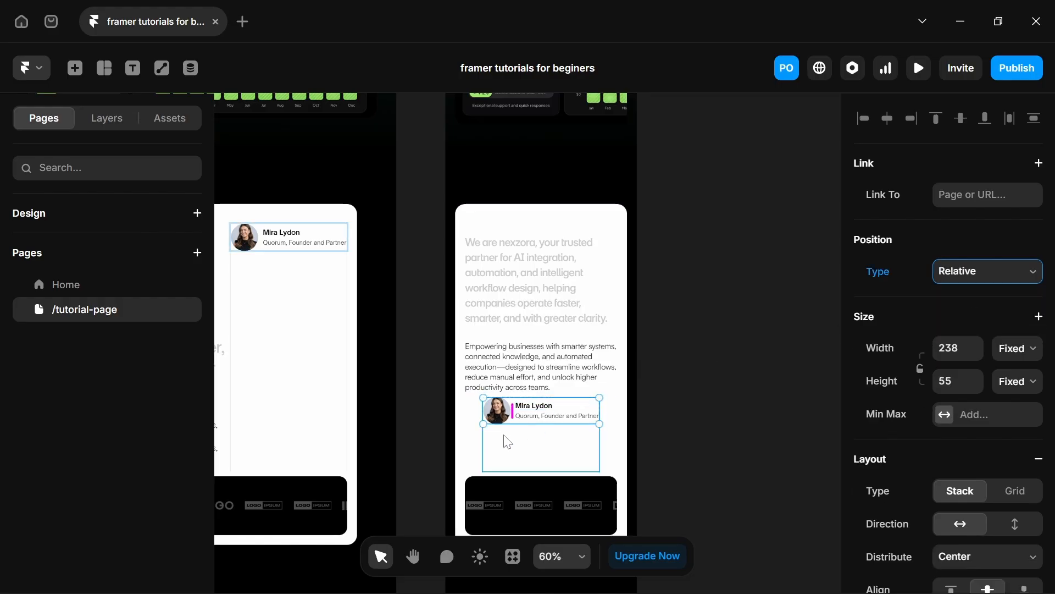
Remove the border from the stack containing the founder details in the phone's white card.
scroll(504, 436, up, 3)
scroll(542, 418, down, 2)
click(714, 335)
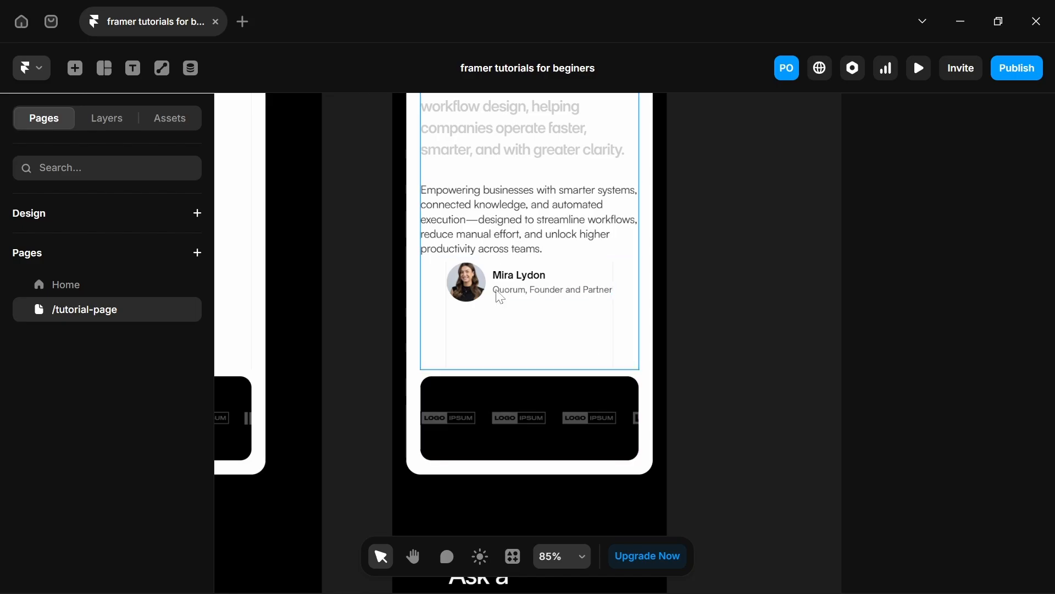
click(579, 321)
scroll(975, 473, down, 12)
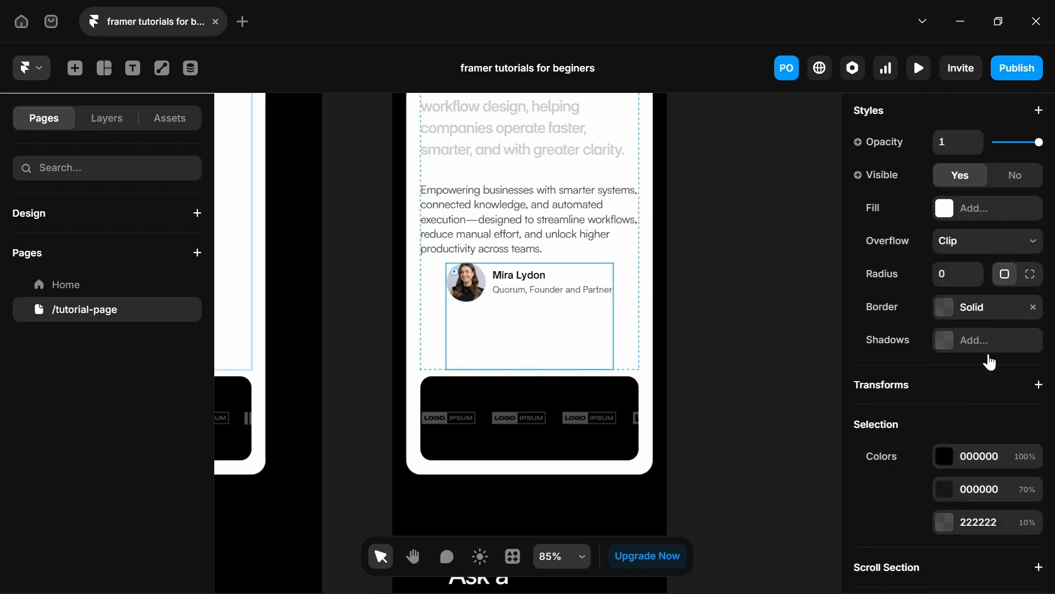
click(1033, 307)
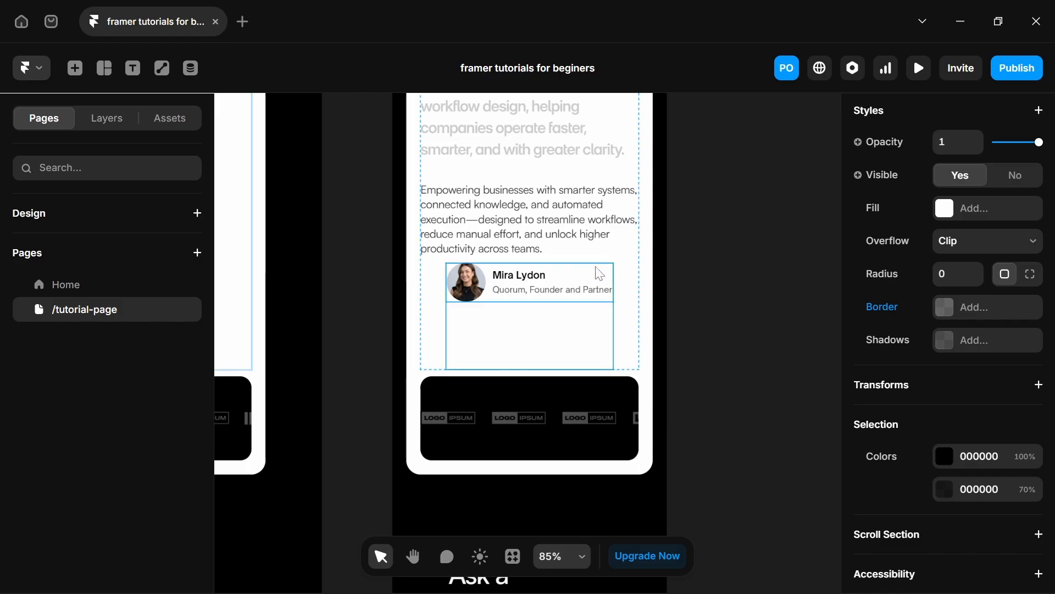
Set the width of the phone's founder details container to Fill.
scroll(992, 244, up, 10)
click(1025, 187)
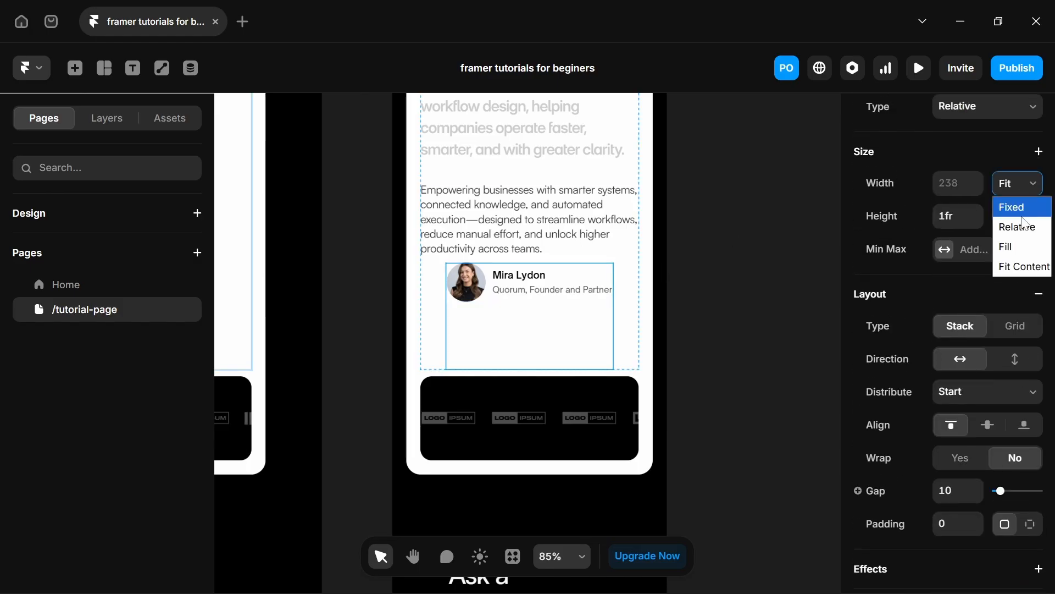
click(1018, 246)
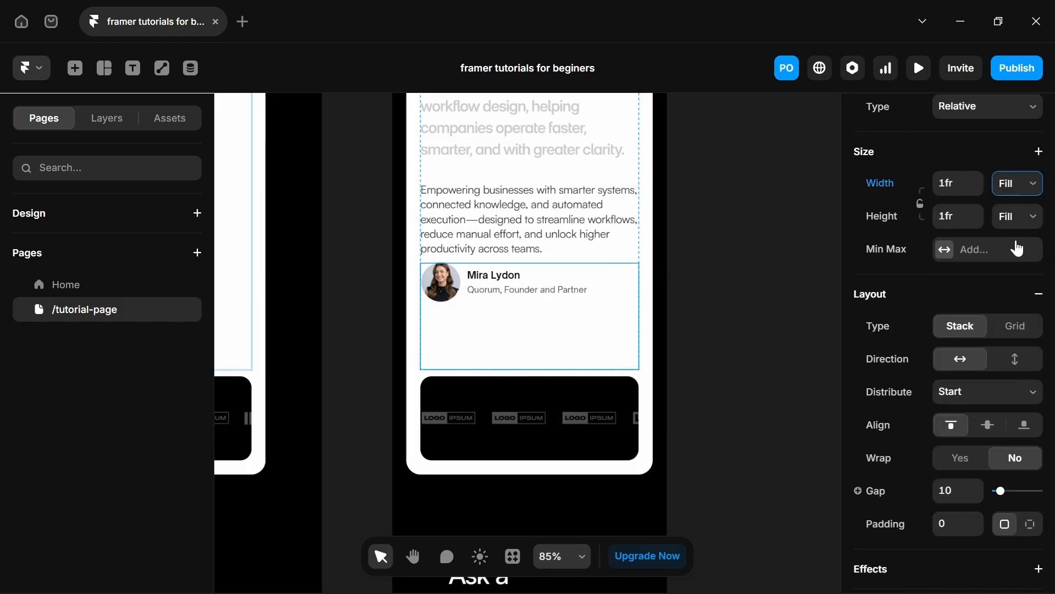
Set the gap between the intro text and the founder details in the phone's white card to 40.
click(570, 259)
click(530, 259)
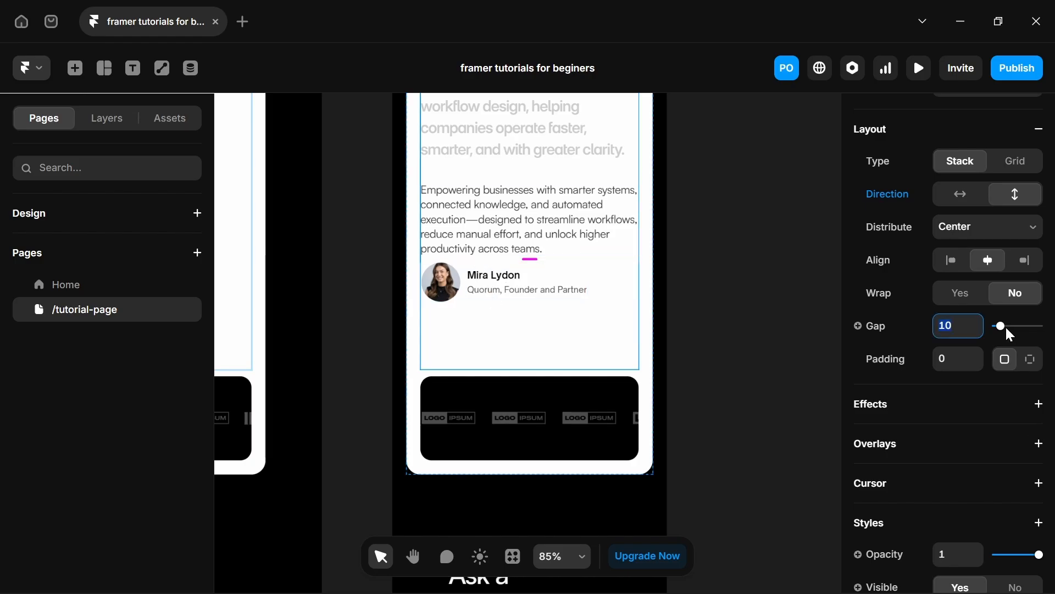
text(20)
key(Return)
scroll(524, 375, up, 2)
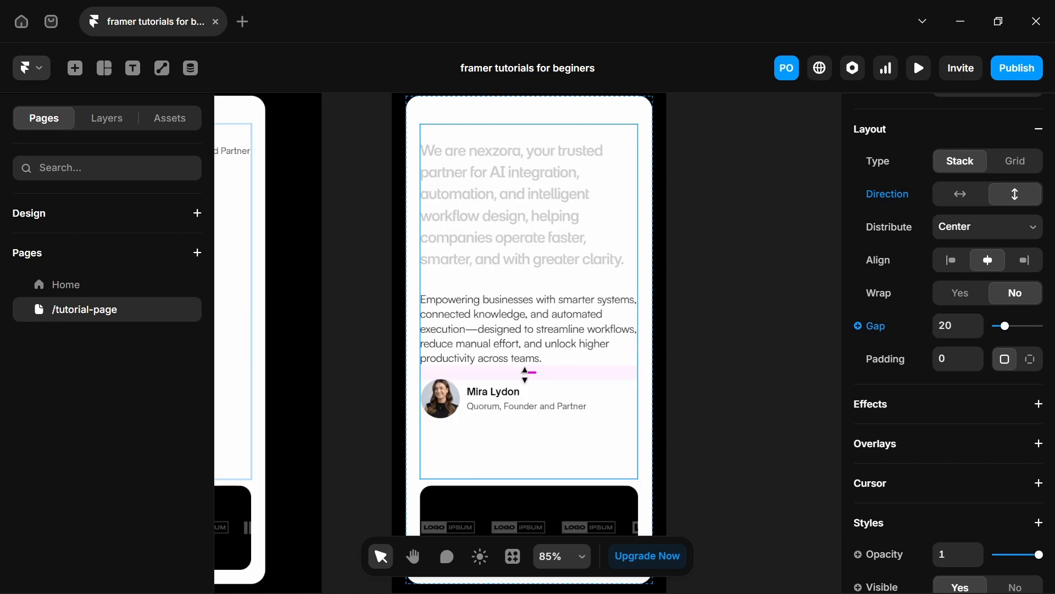
click(525, 376)
Set the height of the phone's founder details container to Fit Content.
click(493, 443)
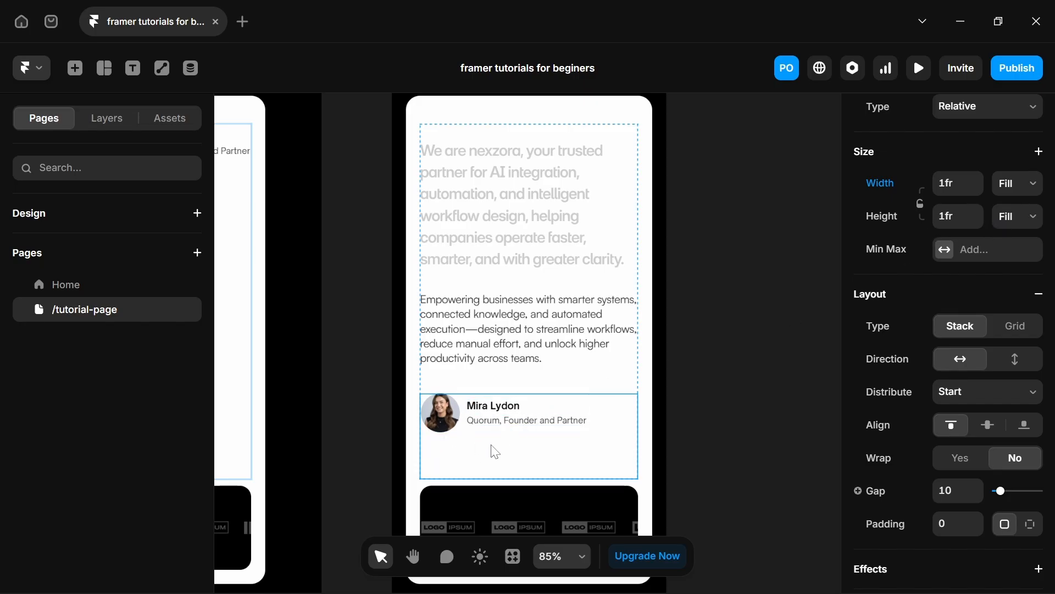
click(1026, 218)
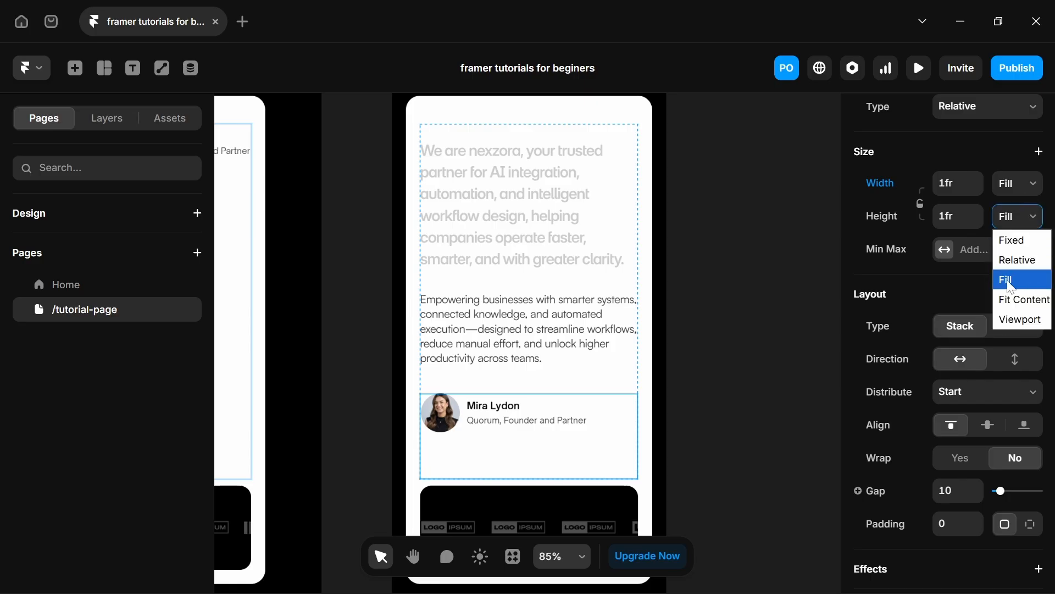
click(1012, 299)
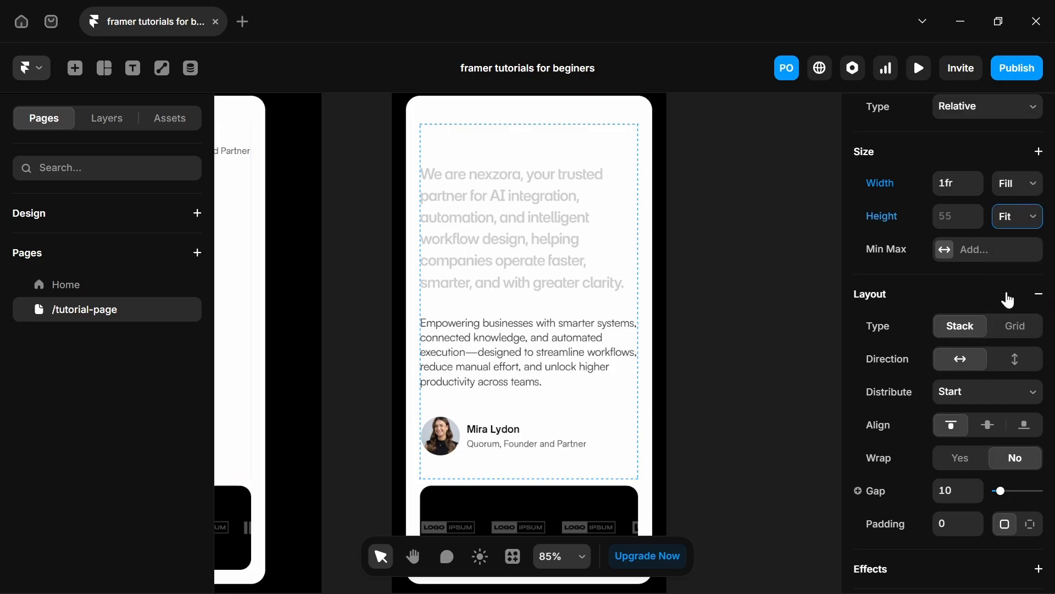
click(782, 426)
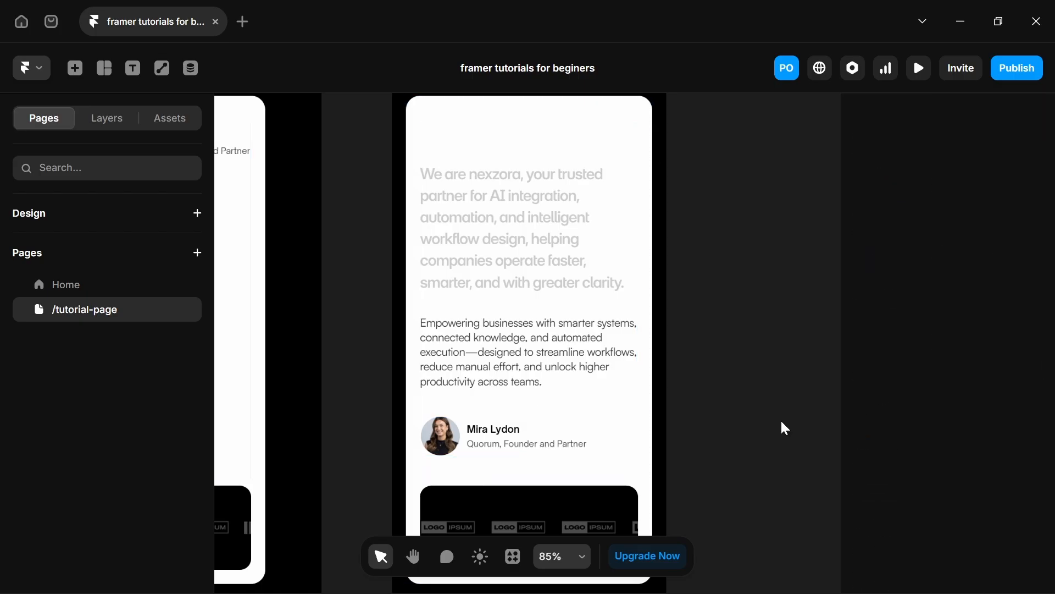
Set the height of the stack holding the intro text and founder details in the phone's white card to Fit Content.
click(489, 468)
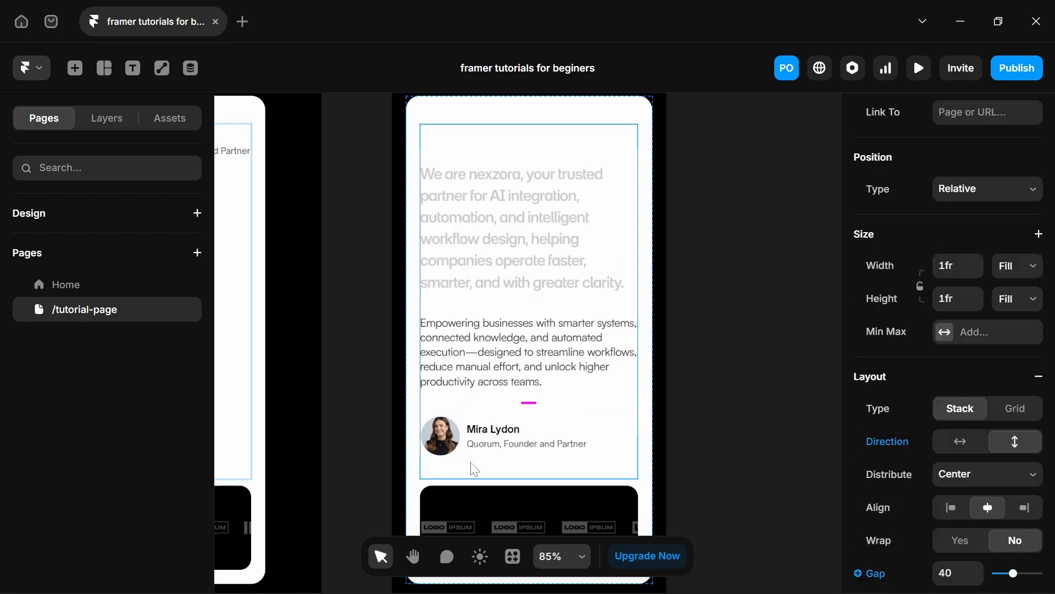
click(1014, 298)
click(1014, 380)
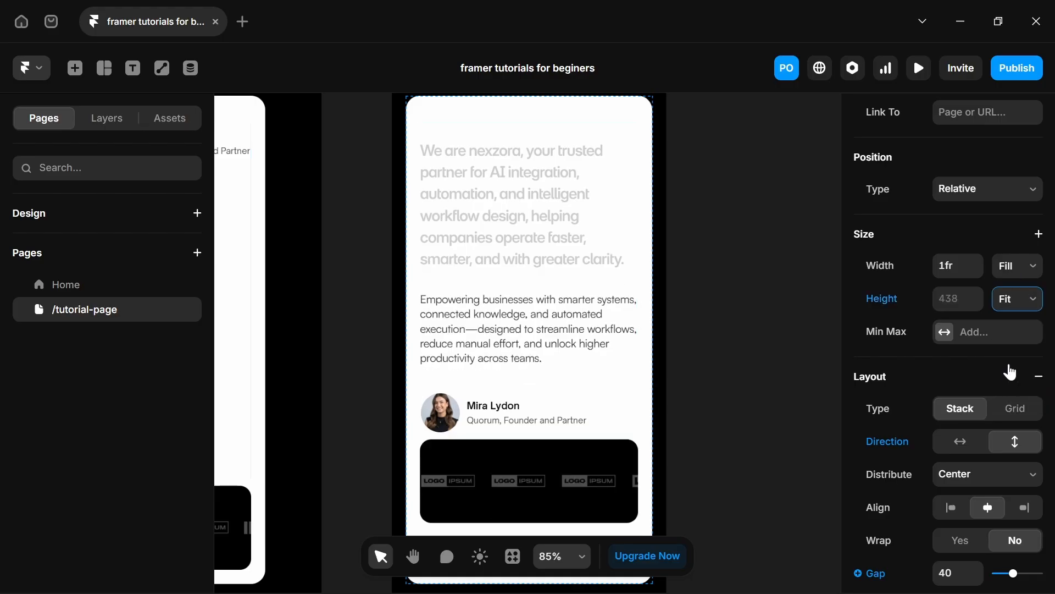
scroll(583, 354, down, 3)
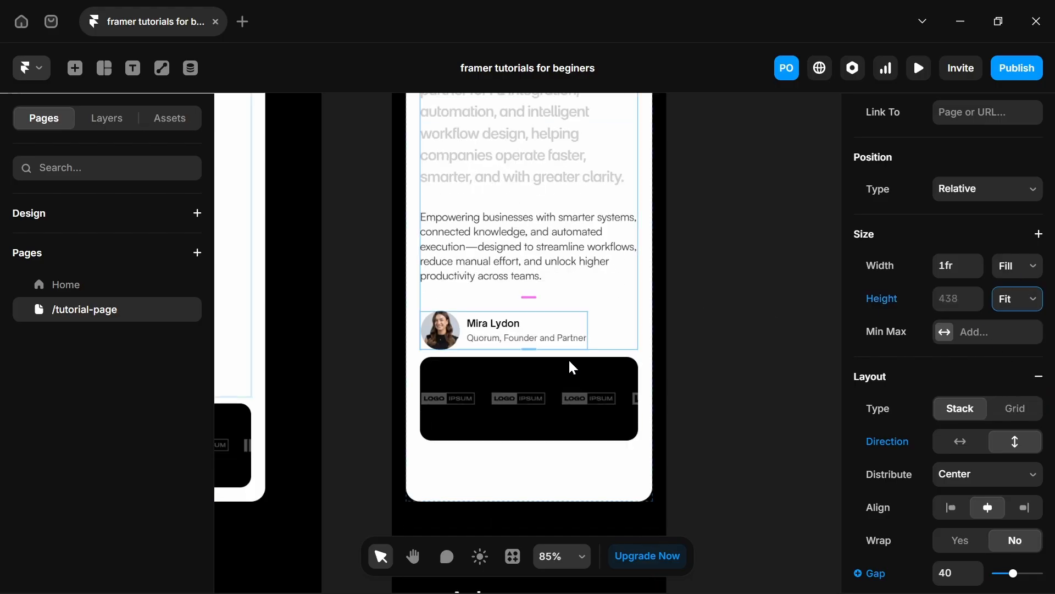
Set the padding of the phone's white card to 20 on top and 10 on the right, bottom and left.
click(543, 480)
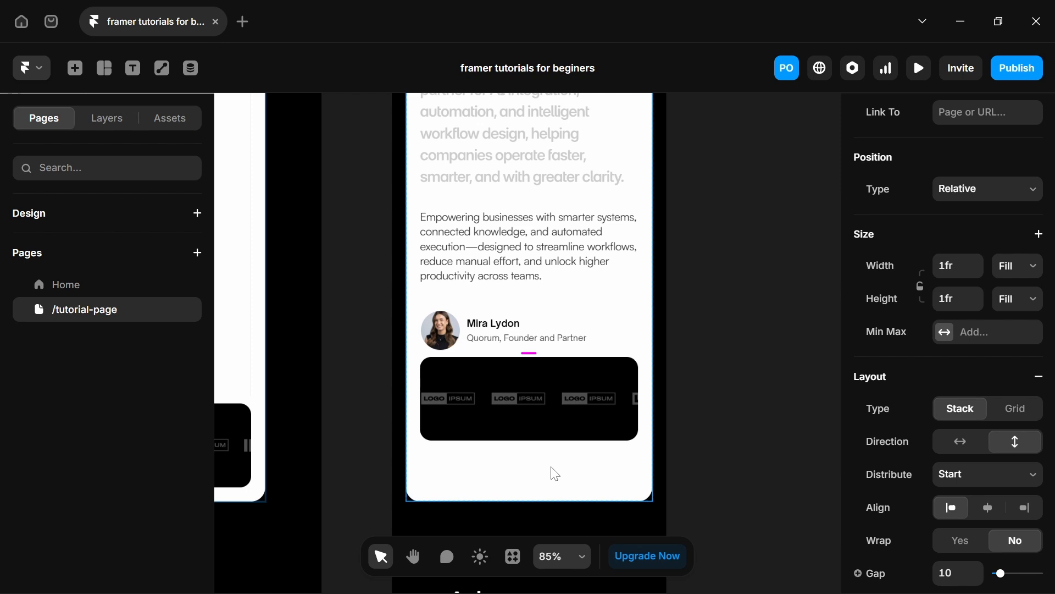
scroll(548, 469, up, 1)
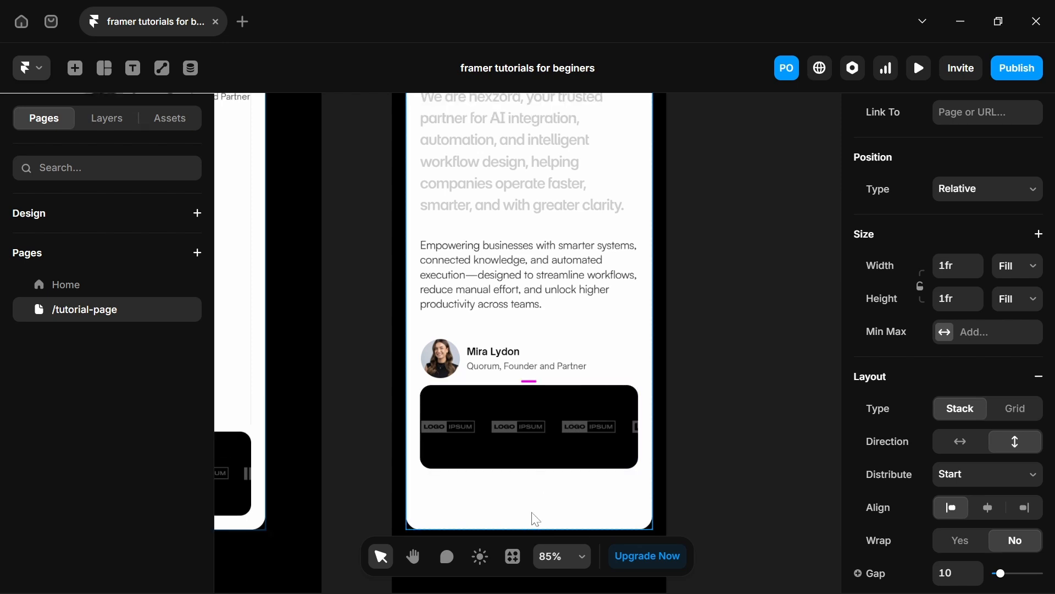
scroll(1050, 364, down, 5)
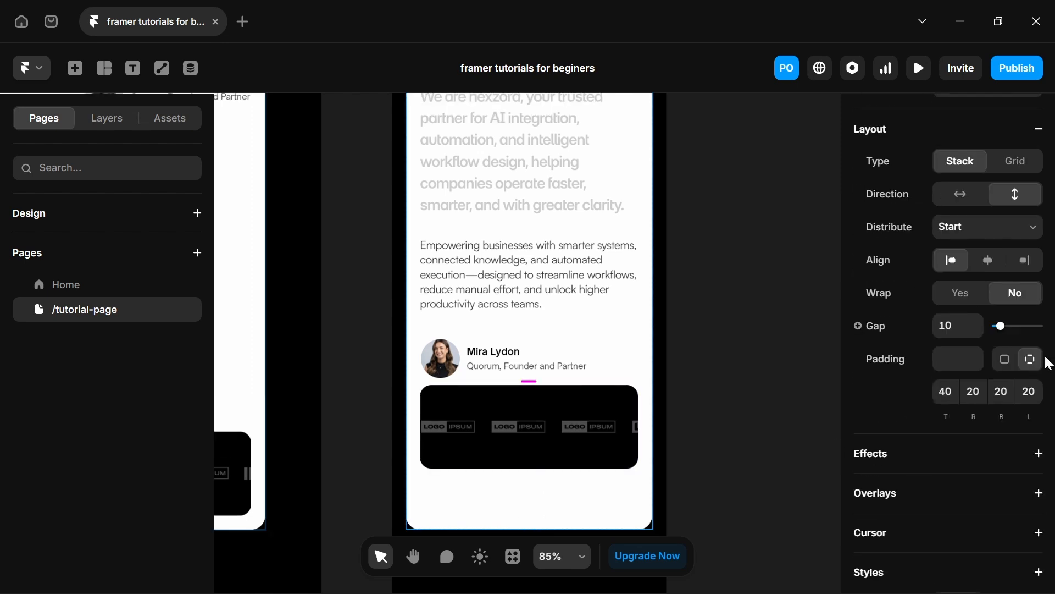
click(1030, 391)
text(10)
click(973, 391)
text(1)
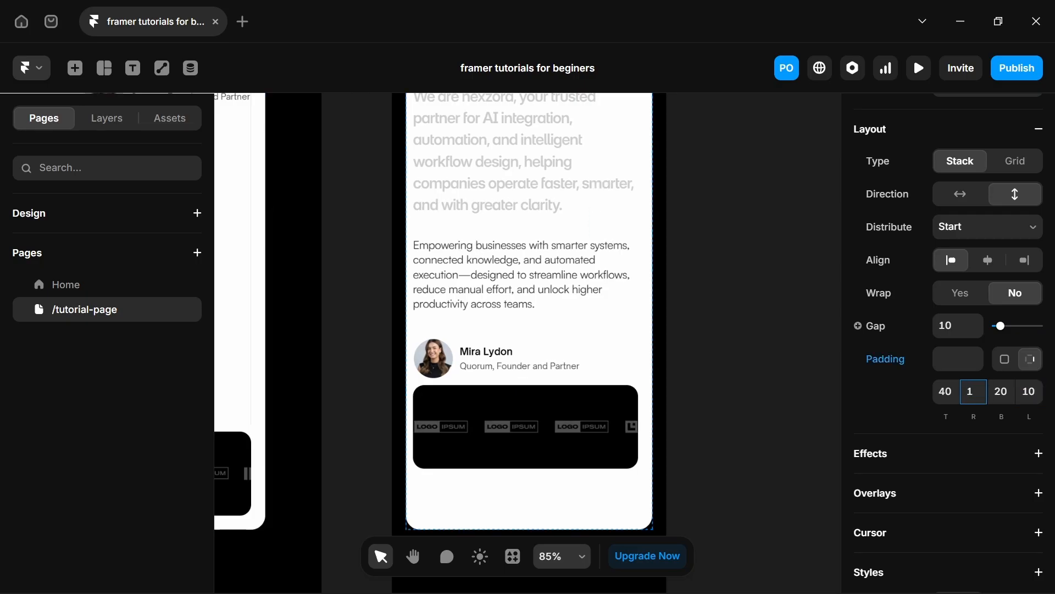
text(0)
key(Tab)
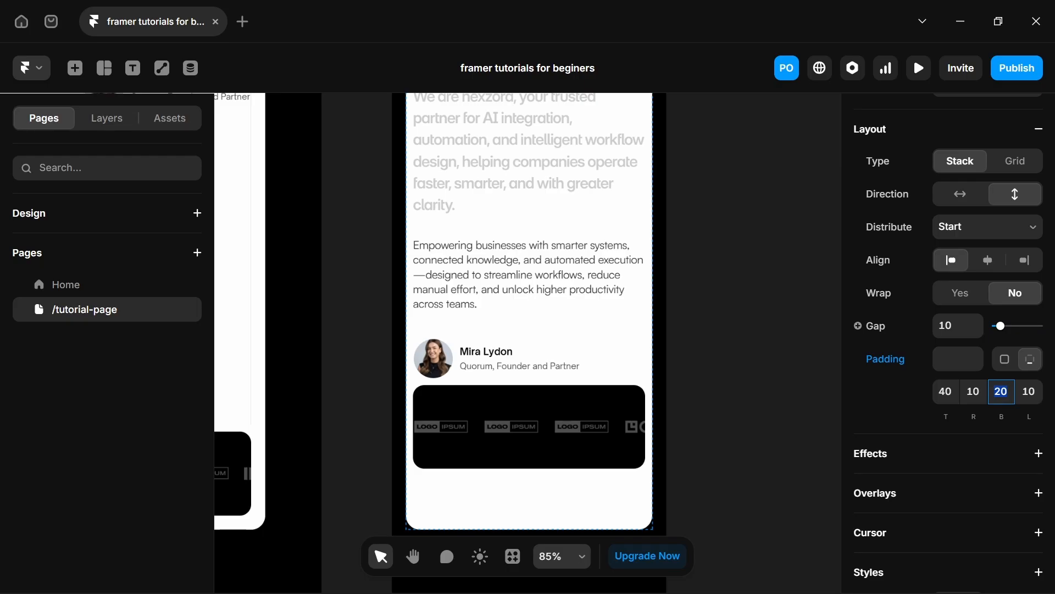
text(10)
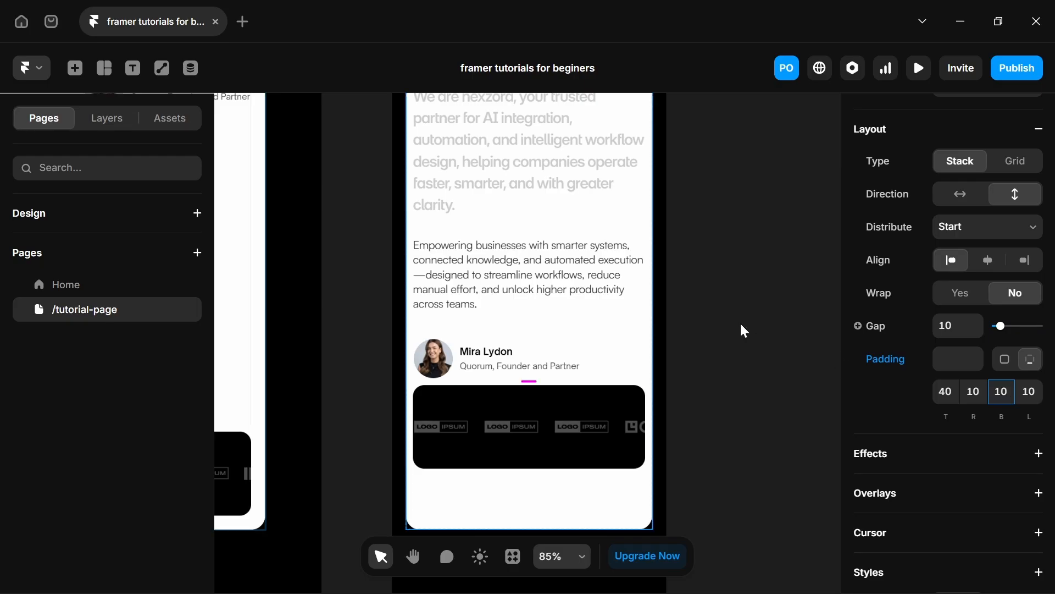
scroll(695, 320, up, 3)
click(945, 392)
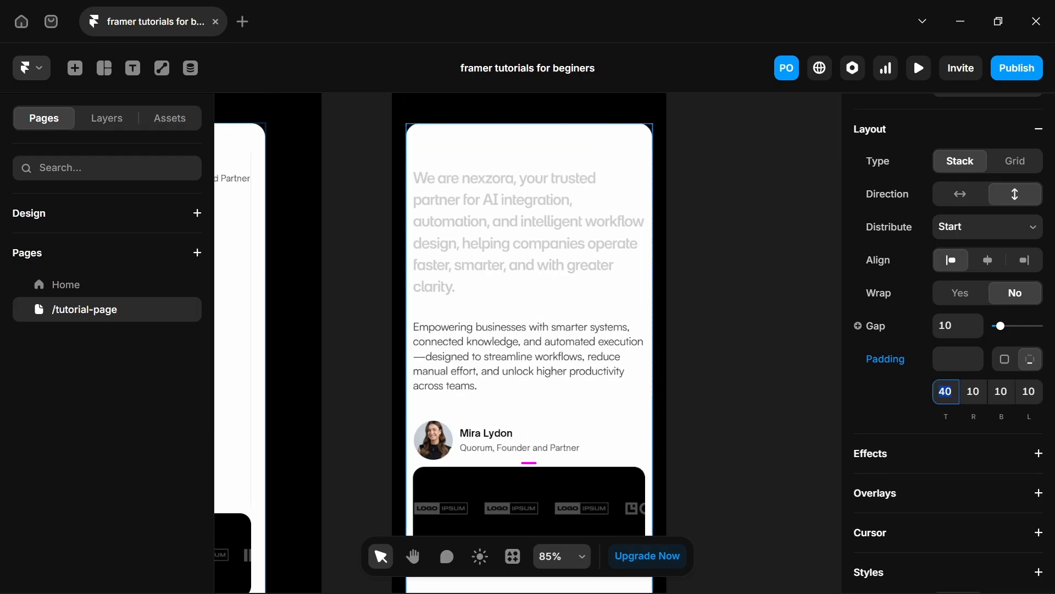
scroll(810, 249, down, 5)
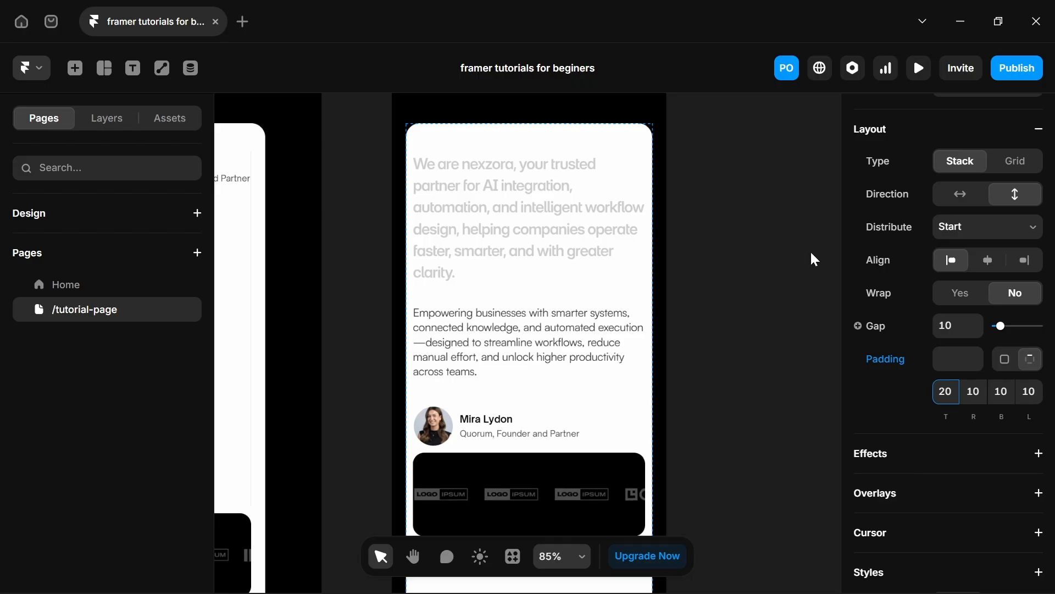
Set the height of the phone's white card to Fit Content.
click(438, 433)
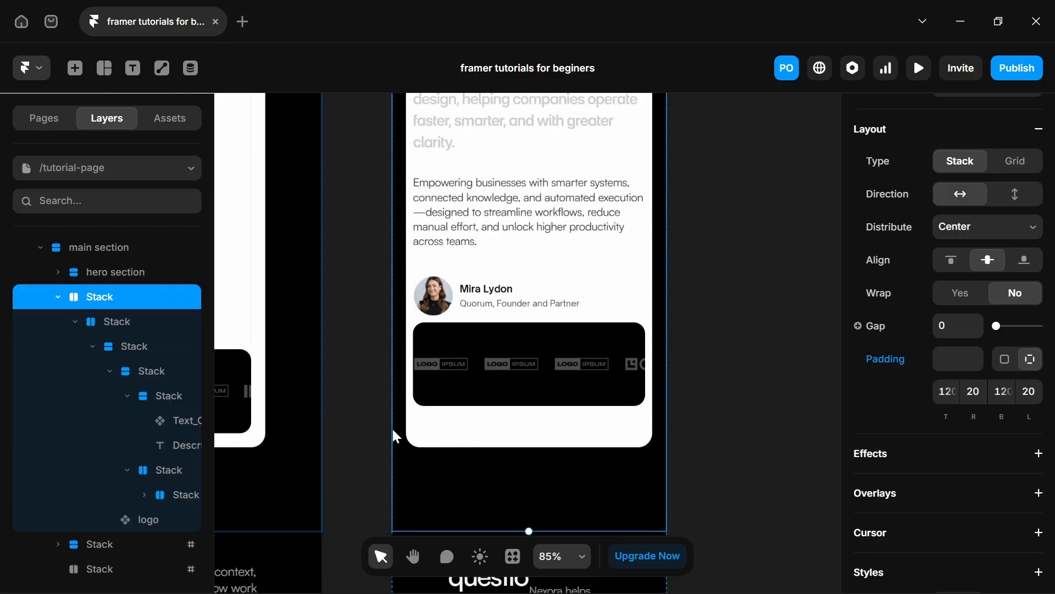
scroll(525, 460, up, 5)
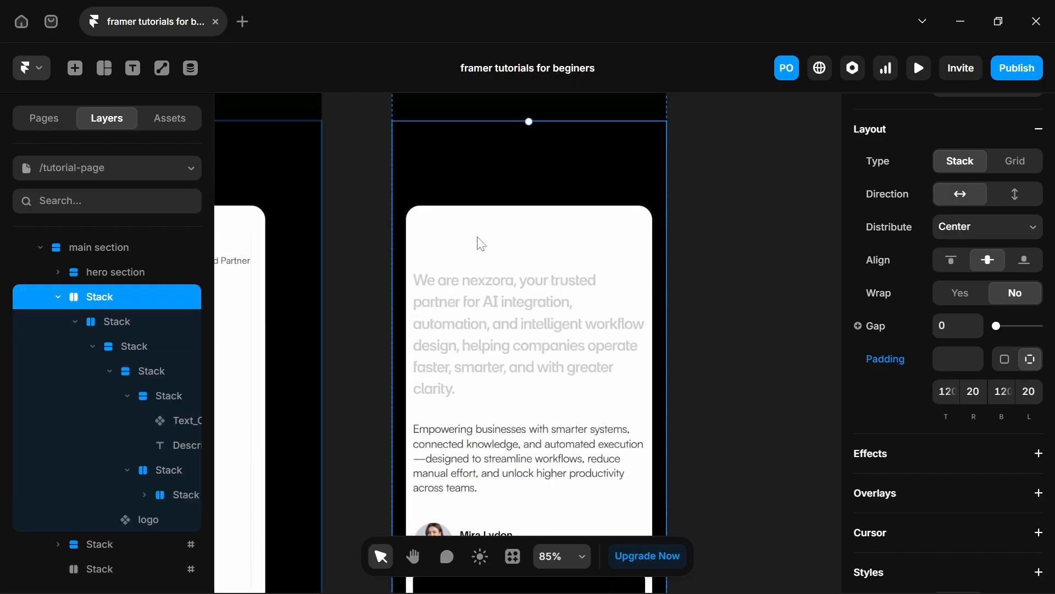
scroll(239, 310, down, 1)
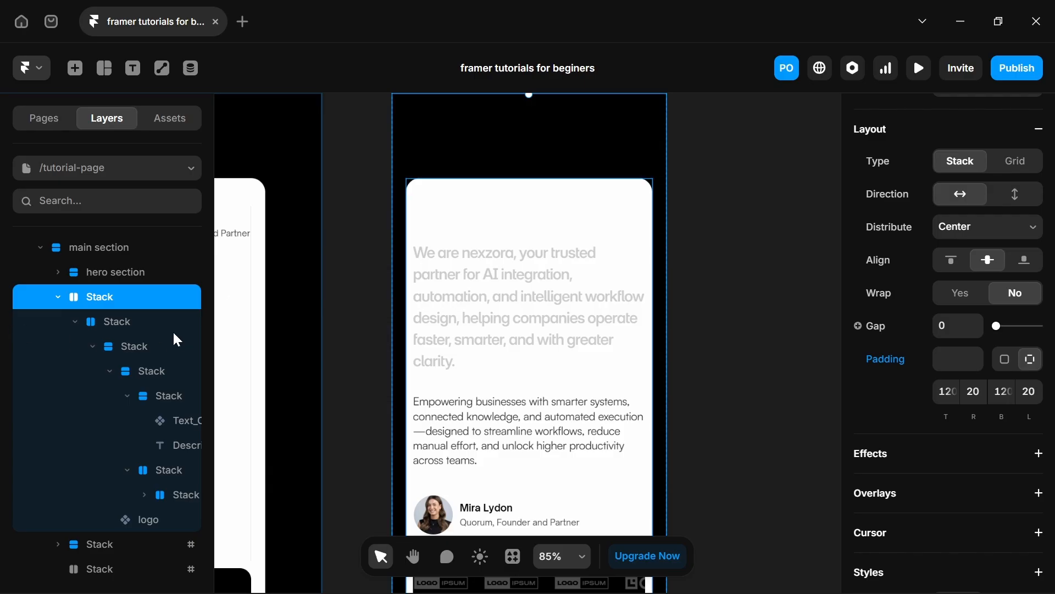
click(136, 323)
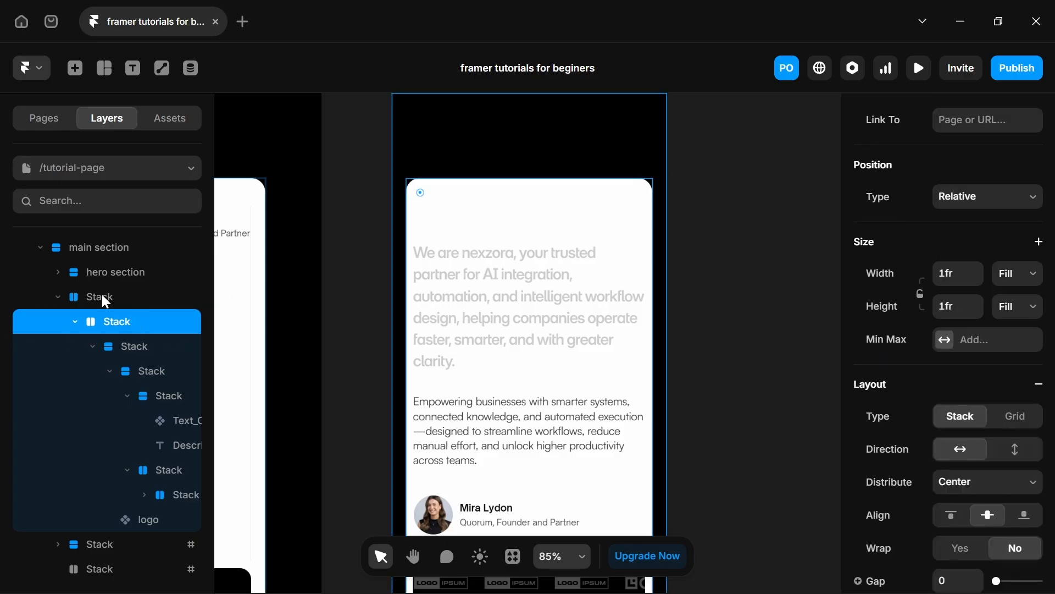
click(101, 296)
click(122, 325)
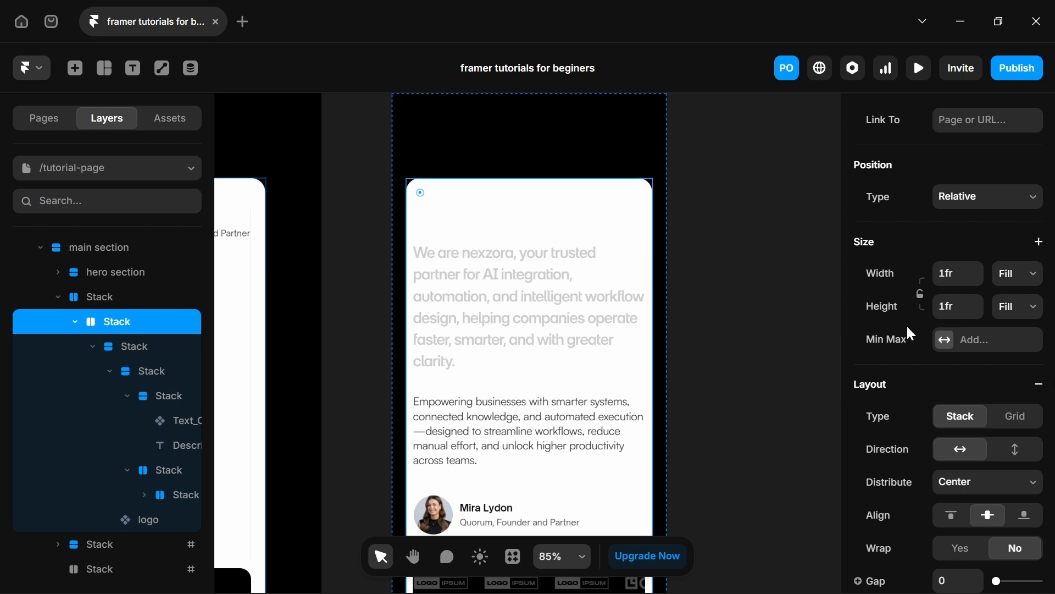
click(1018, 311)
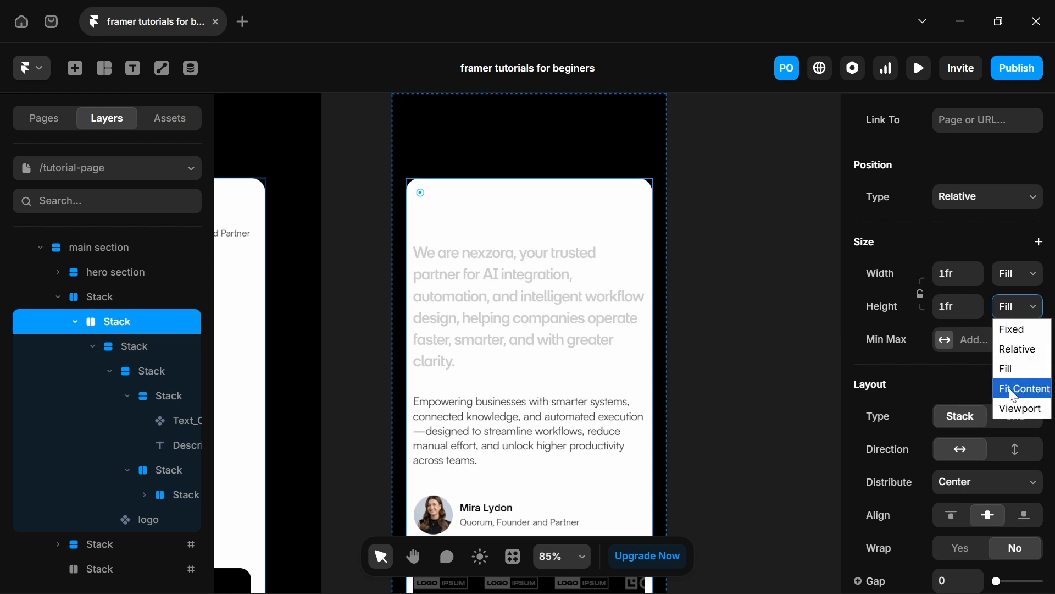
click(1016, 391)
scroll(580, 348, down, 3)
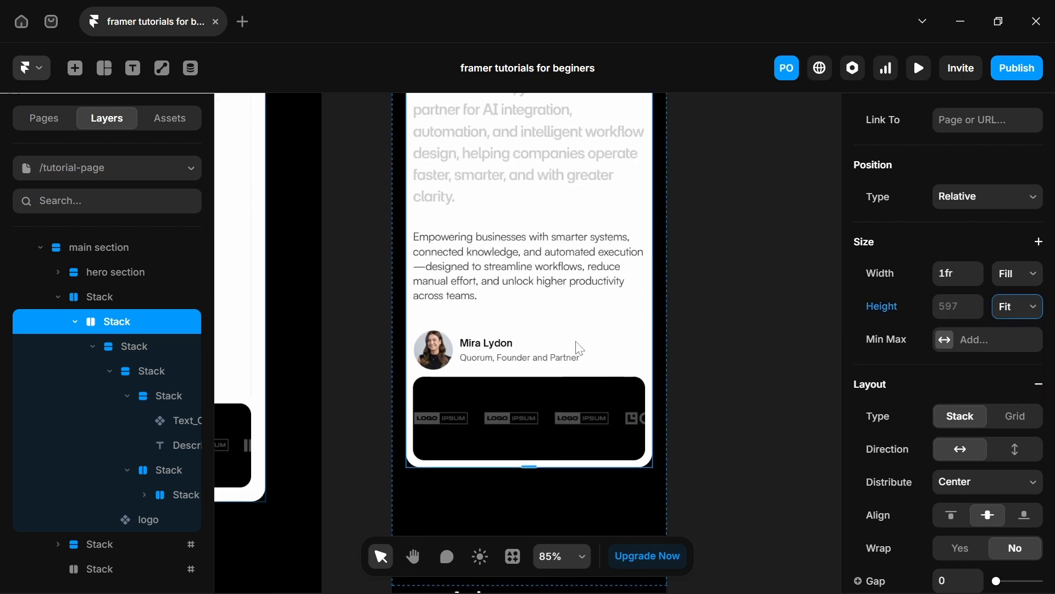
scroll(531, 323, up, 2)
scroll(536, 306, down, 4)
Set the top and bottom padding of the phone section around the white card to 80.
click(531, 241)
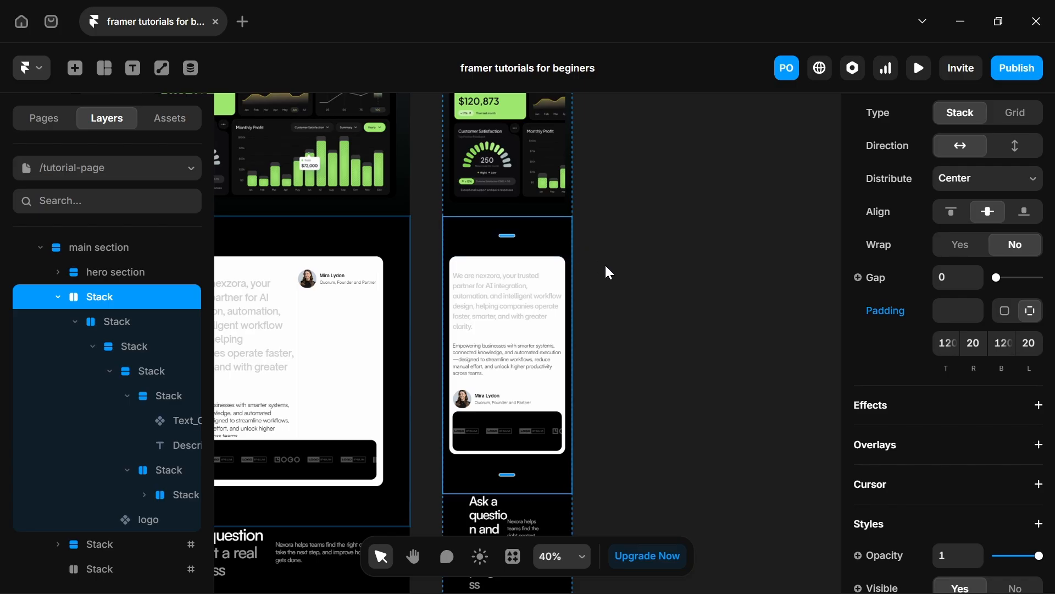
click(948, 345)
text(80)
key(Return)
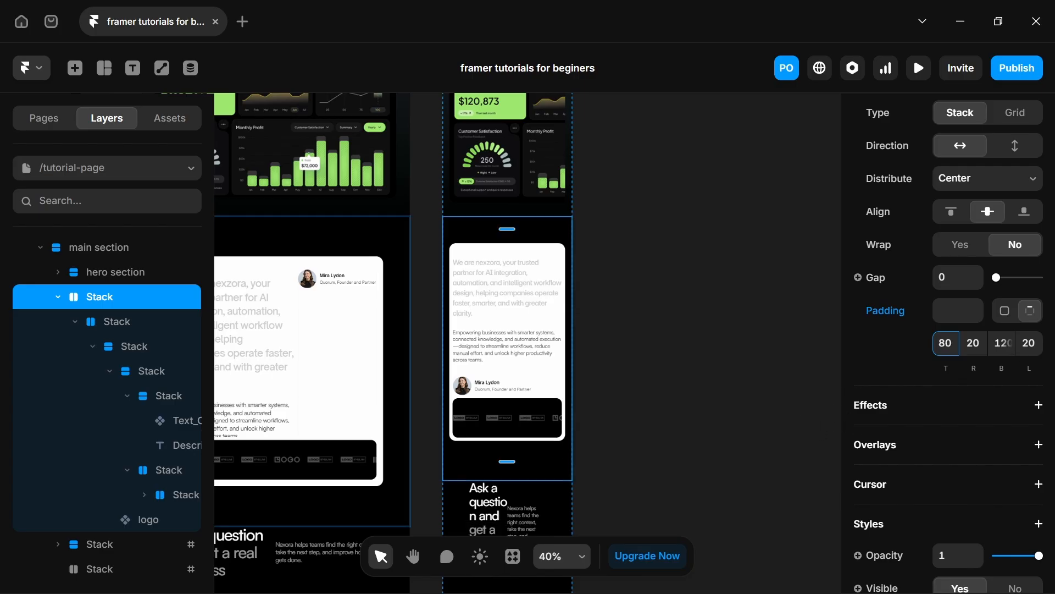
click(1002, 344)
text(80)
key(Return)
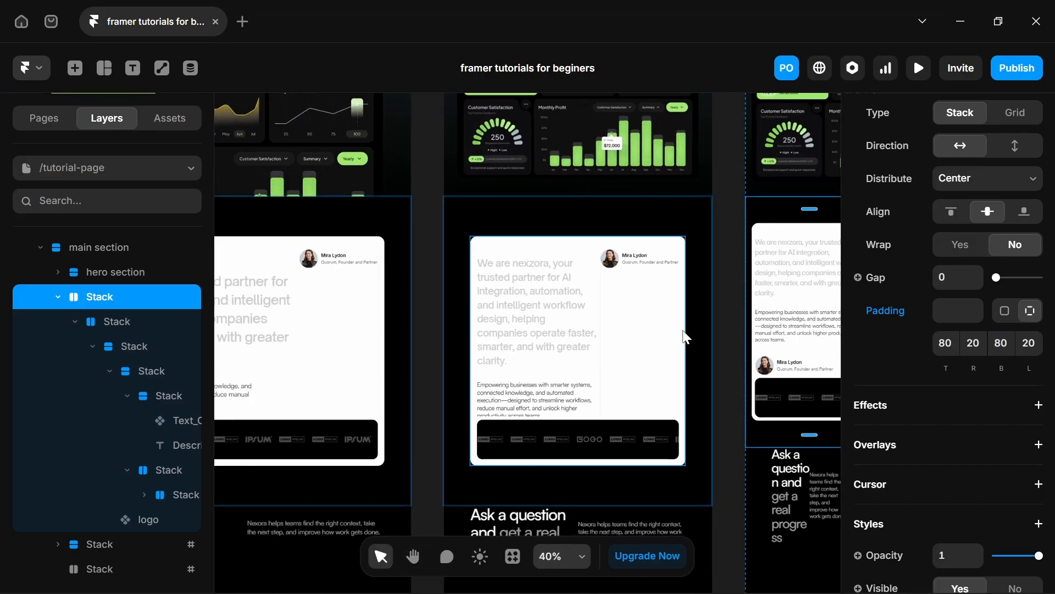
Set the left and right padding of the tablet section around the white card to 40.
click(617, 204)
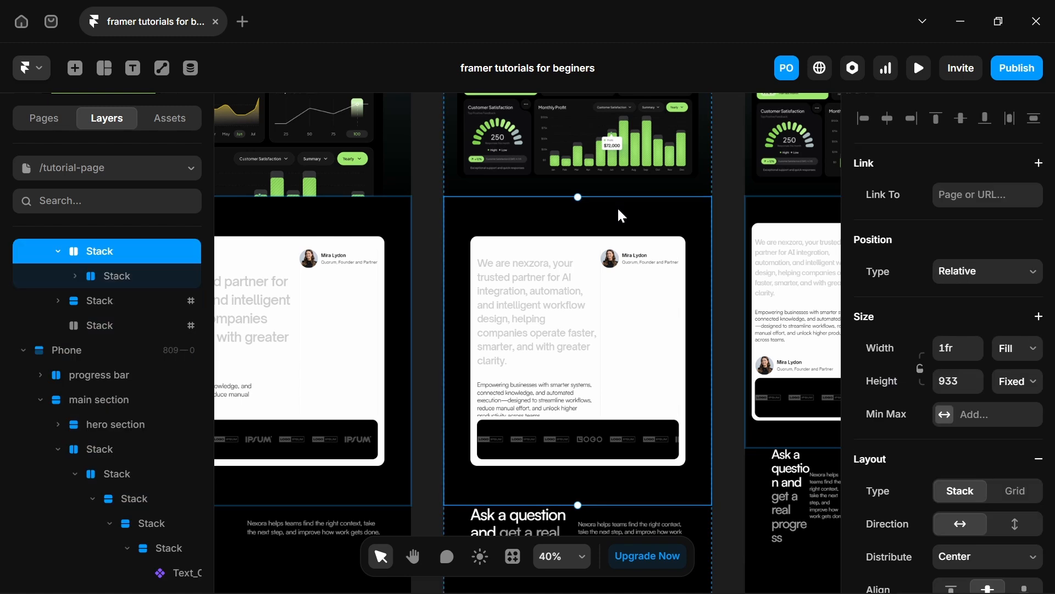
scroll(1042, 368, down, 7)
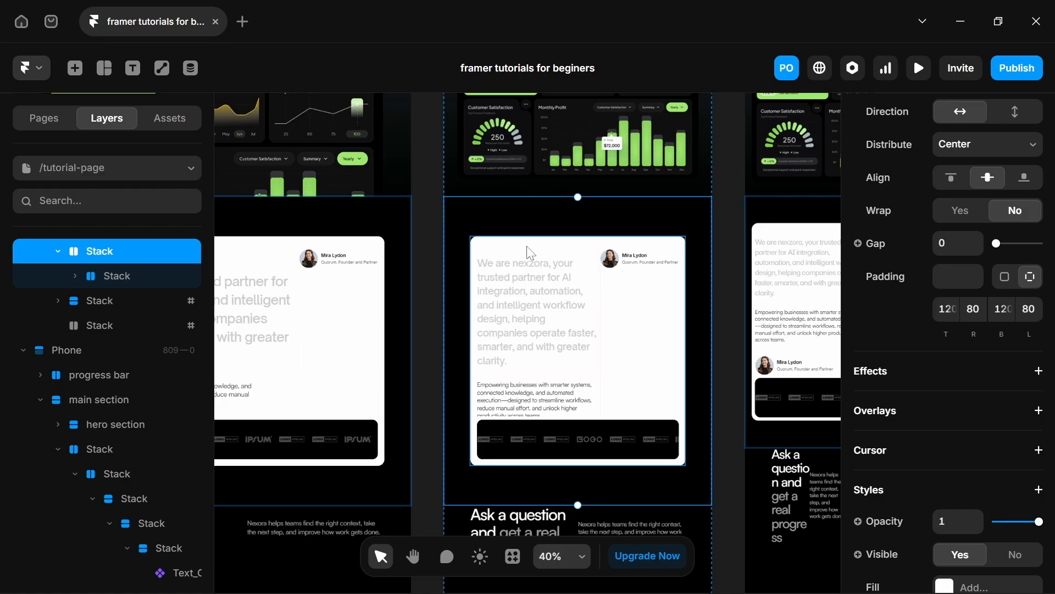
key(space)
drag(549, 234, 654, 210)
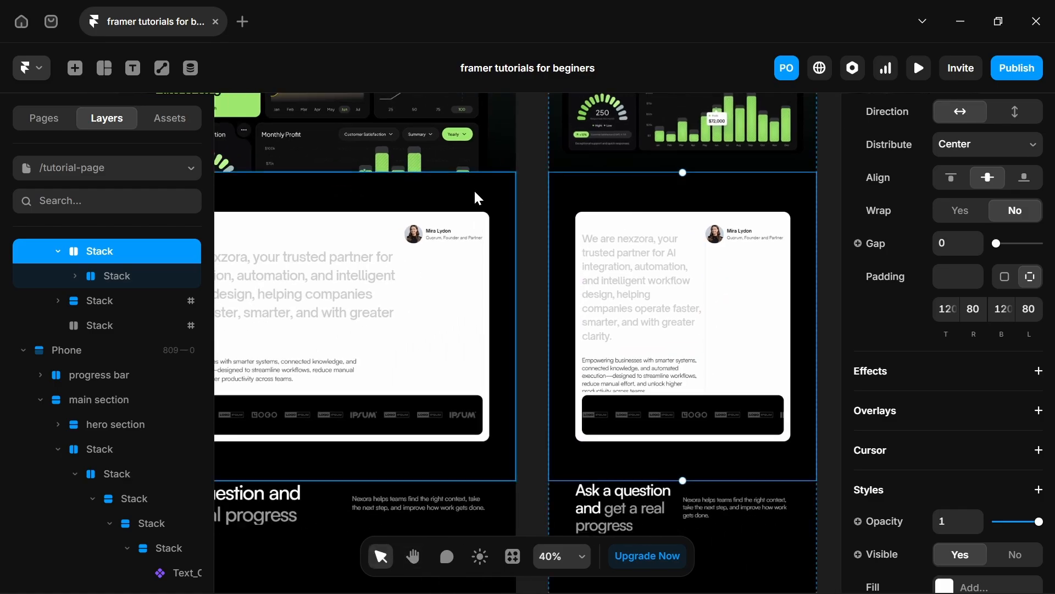
click(1029, 309)
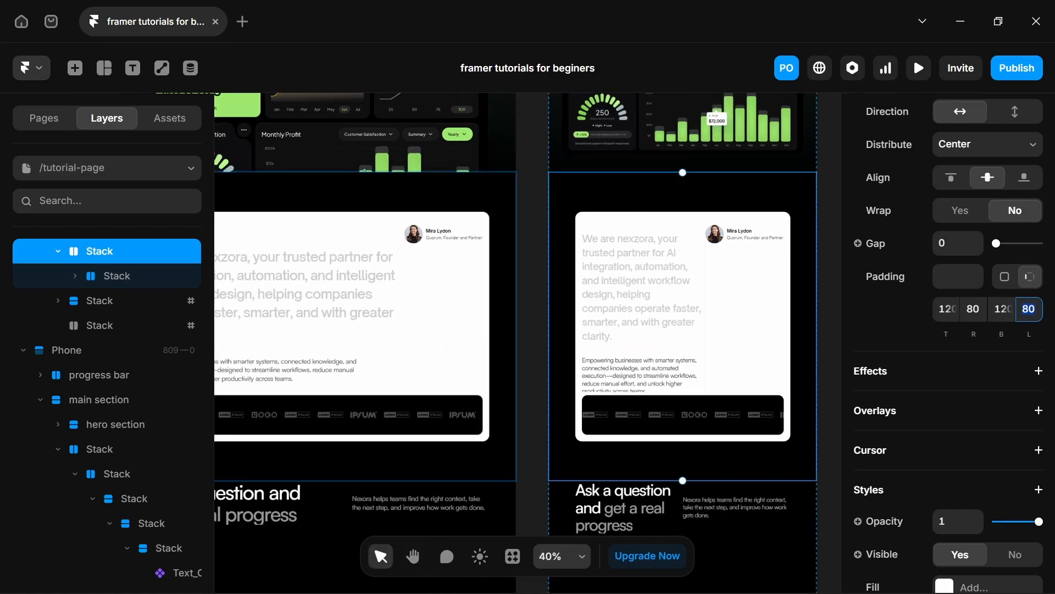
text(40)
key(Tab)
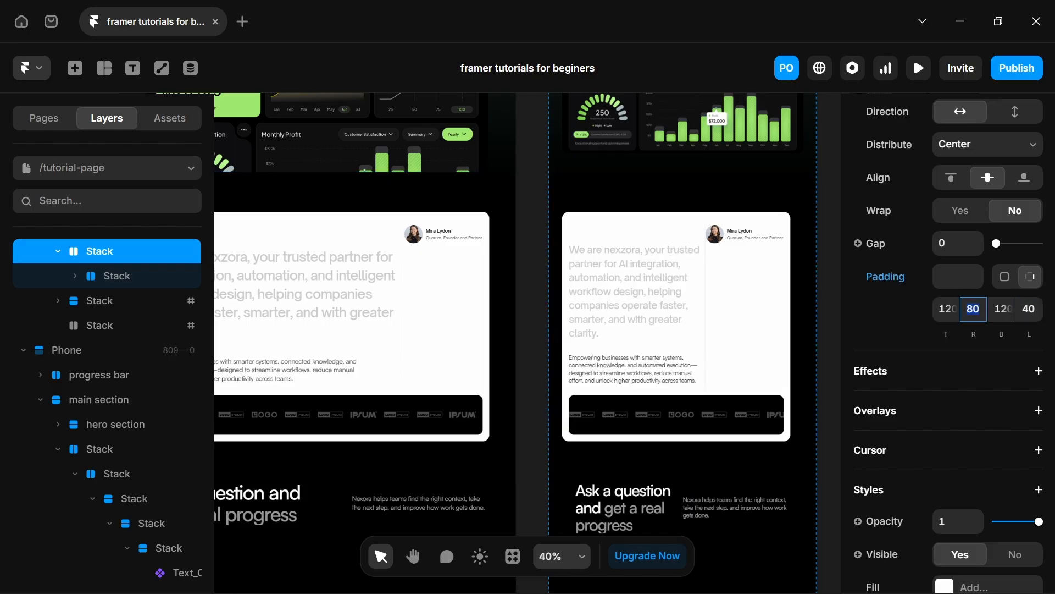
text(40)
key(Return)
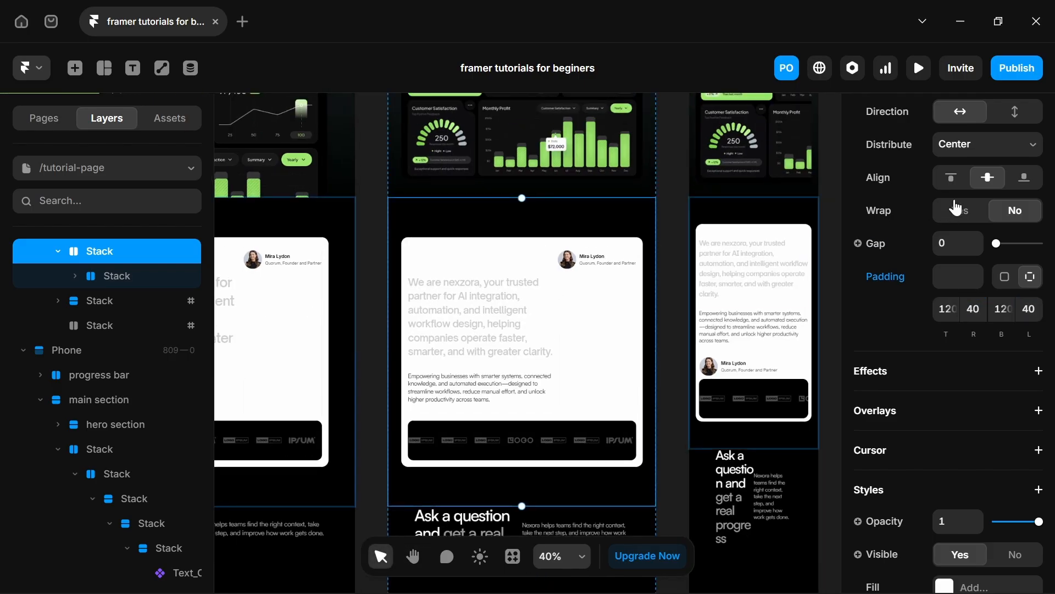
Set the height of the tablet section around the white card to Fit Content.
scroll(954, 209, up, 6)
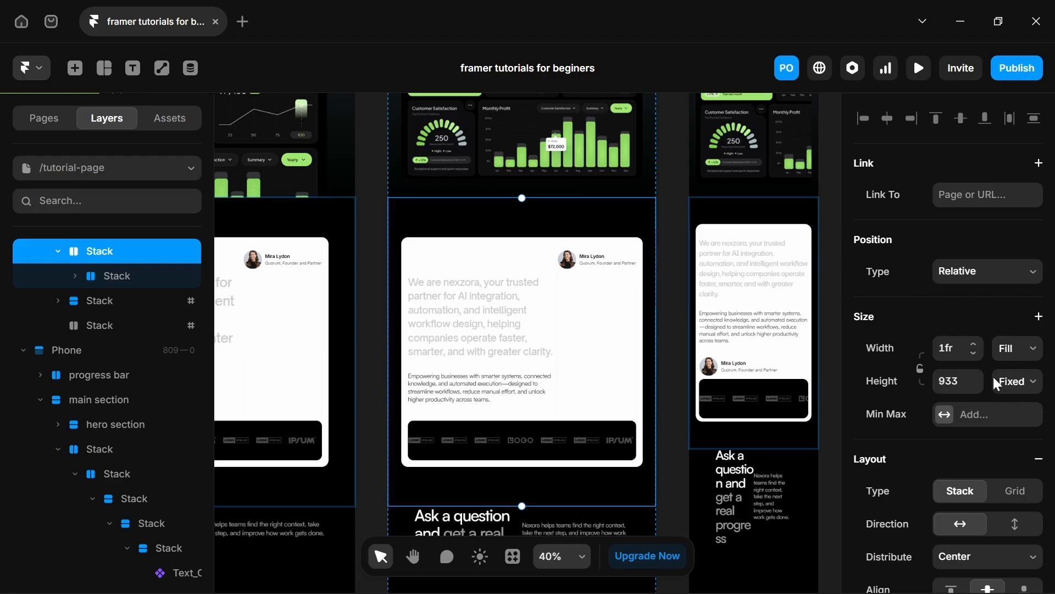
click(999, 385)
click(1021, 464)
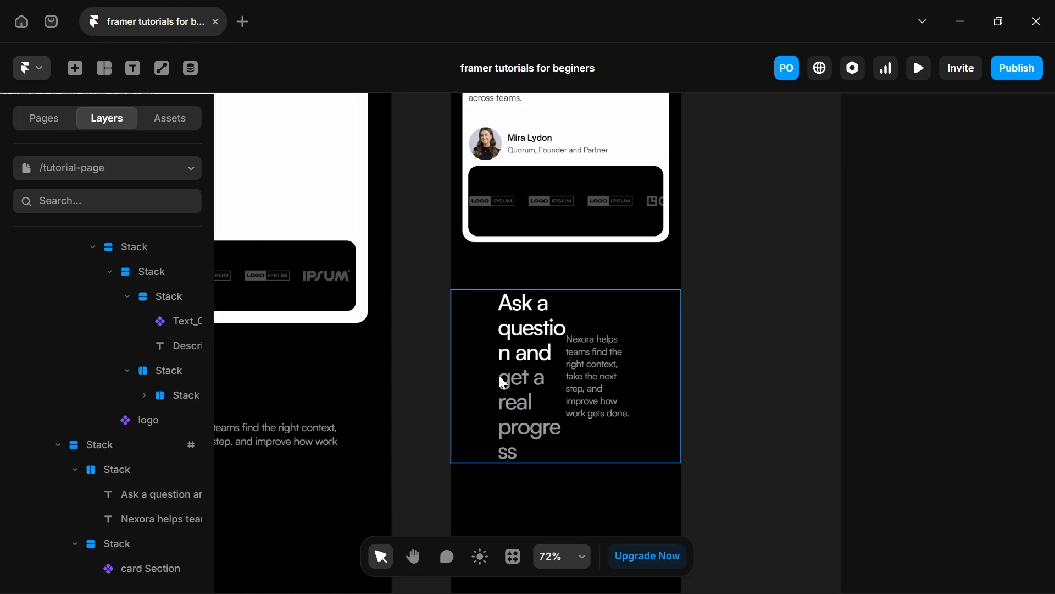
Stack the phone's "Ask a question and get a real progress" heading and its description vertically, aligned left.
click(486, 351)
scroll(938, 434, down, 5)
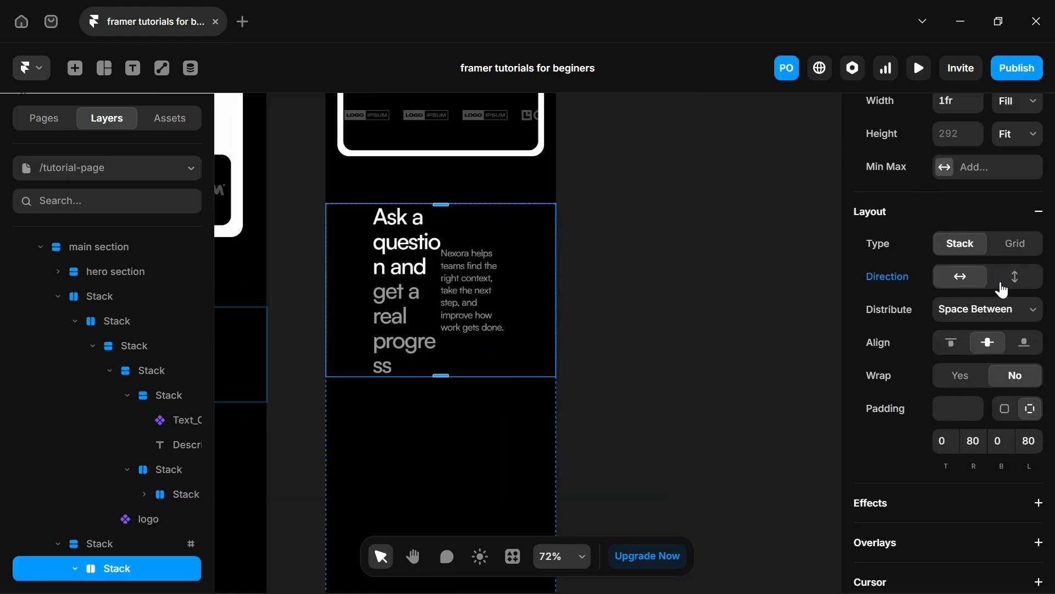
click(1014, 278)
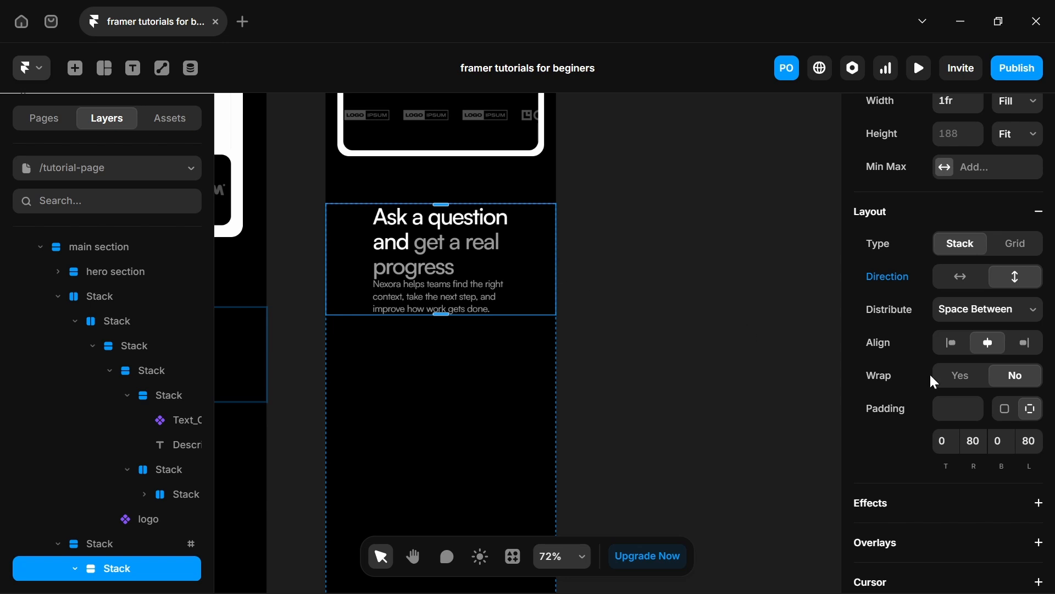
click(948, 347)
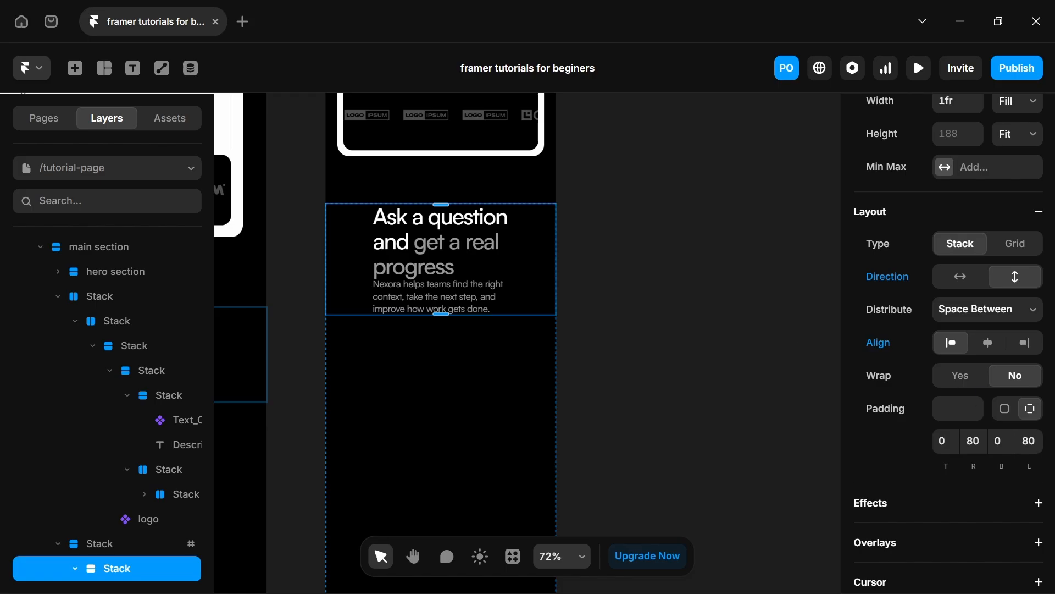
Set the left and right padding of the phone's "Ask a question" heading stack to 20.
click(973, 441)
text(20)
key(Tab)
key(Tab)
text(20)
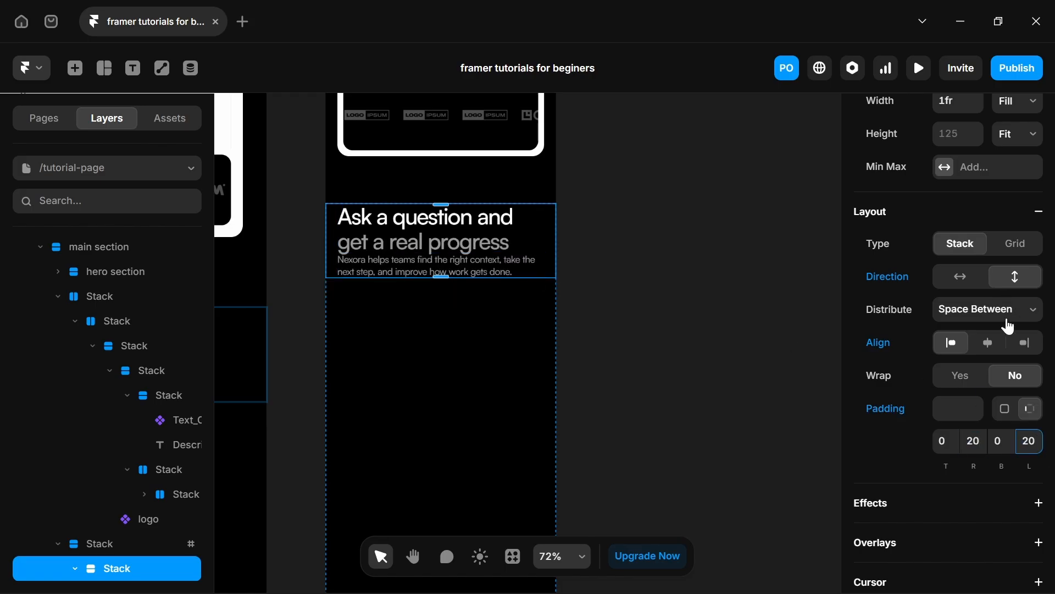
Set the distribution of the phone's "Ask a question" heading stack to Center with a gap of 20.
click(998, 318)
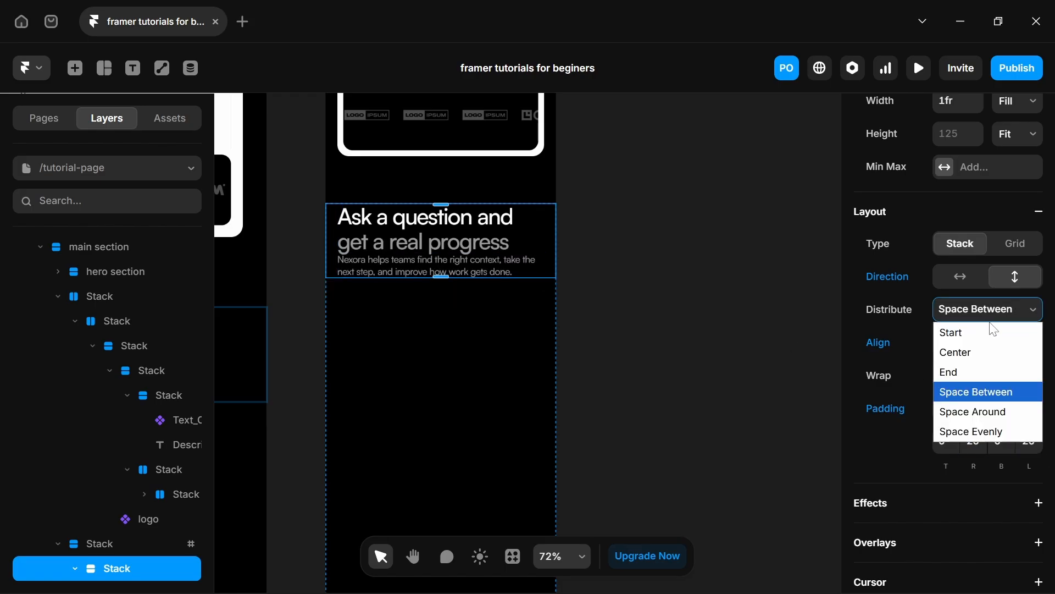
click(974, 362)
click(969, 407)
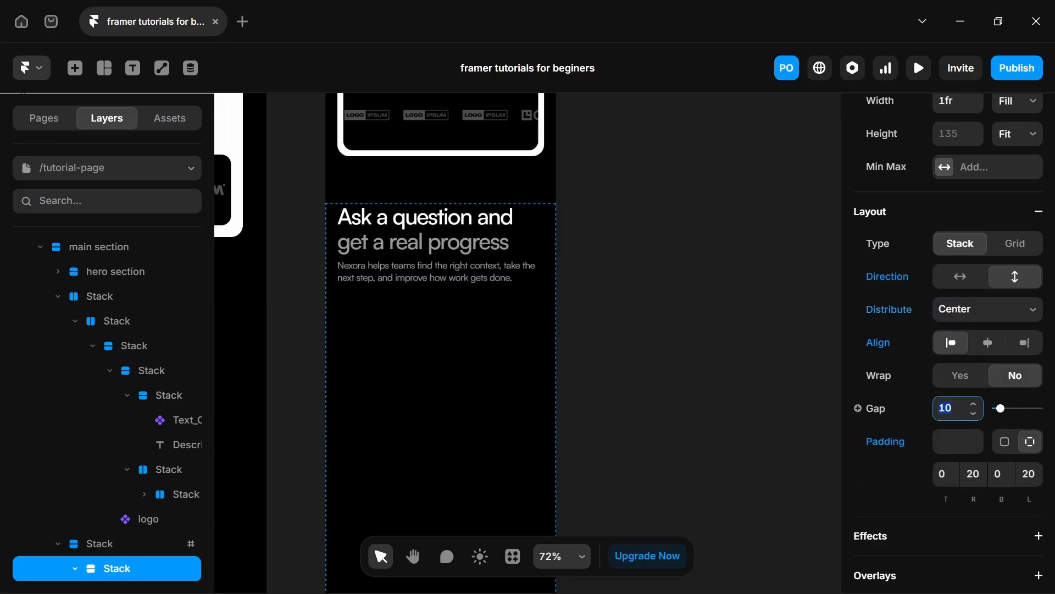
text(2)
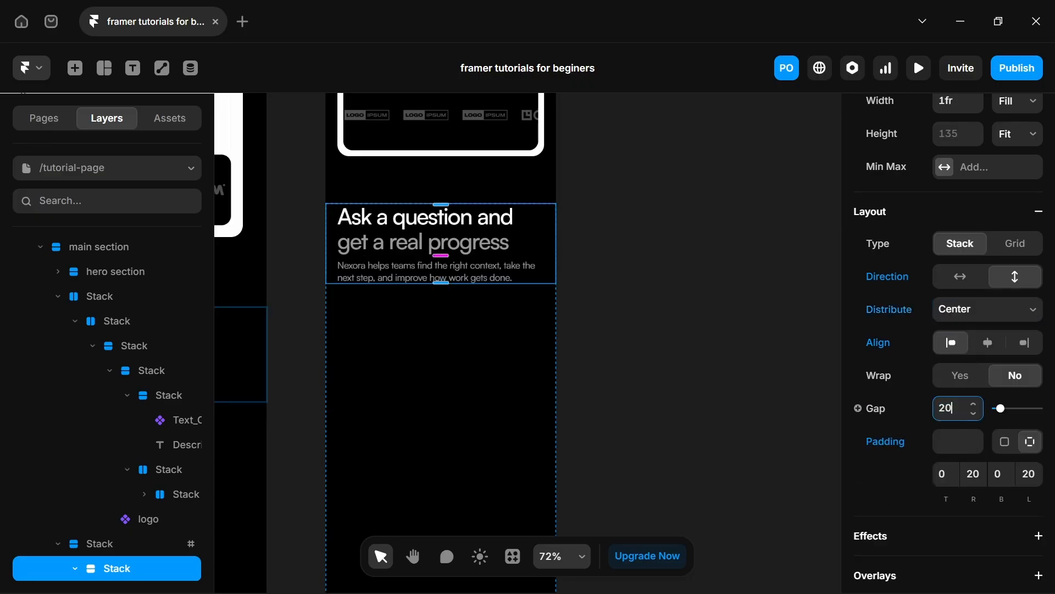
text(0)
key(Return)
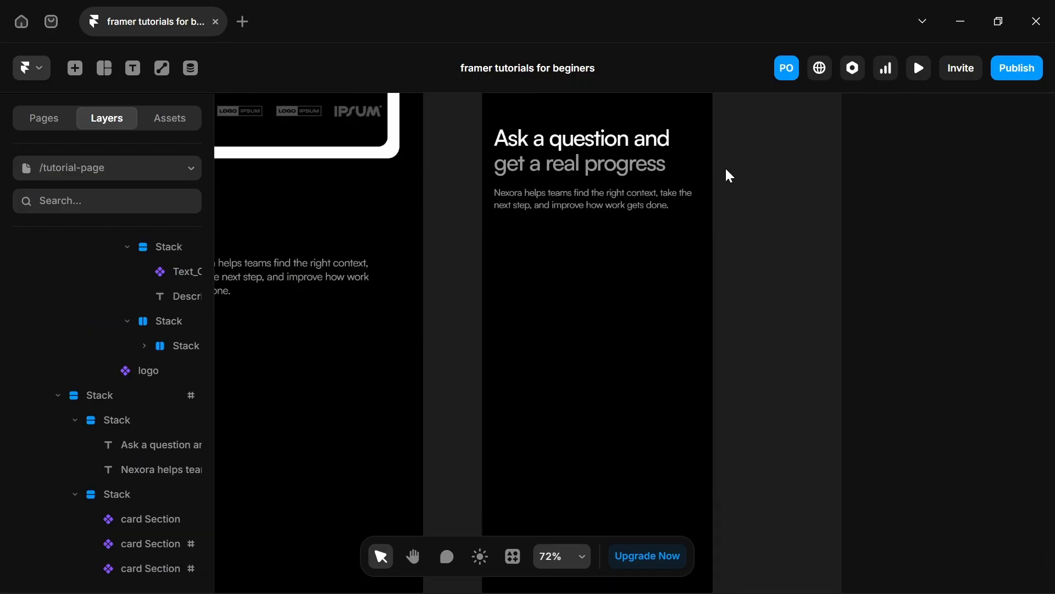
Examine the phone's card sections below the heading and the settings of the card numbered 3.
scroll(724, 165, up, 3)
scroll(724, 164, down, 4)
scroll(709, 192, down, 5)
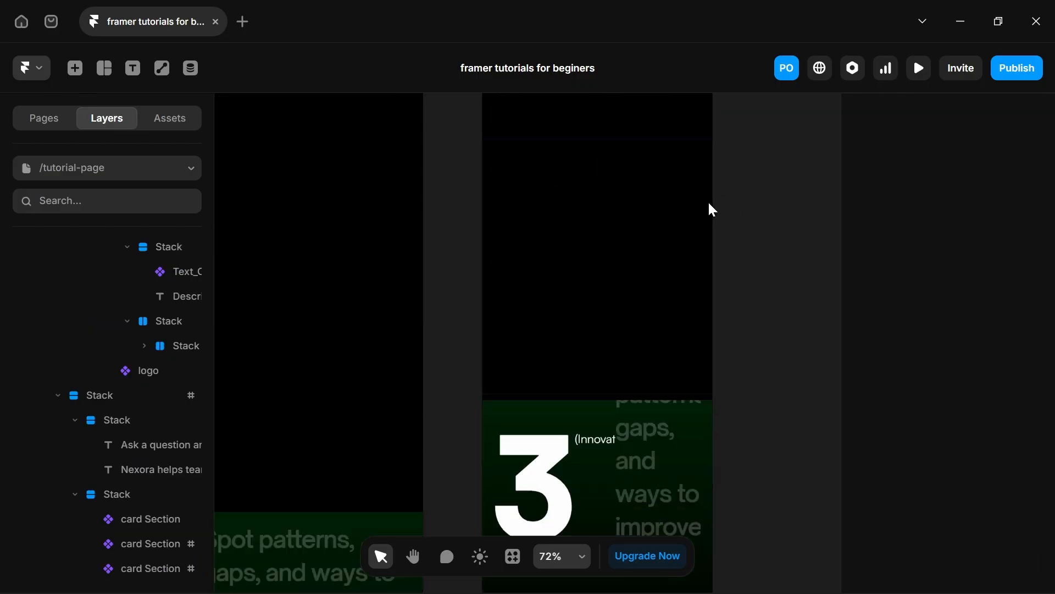
click(626, 369)
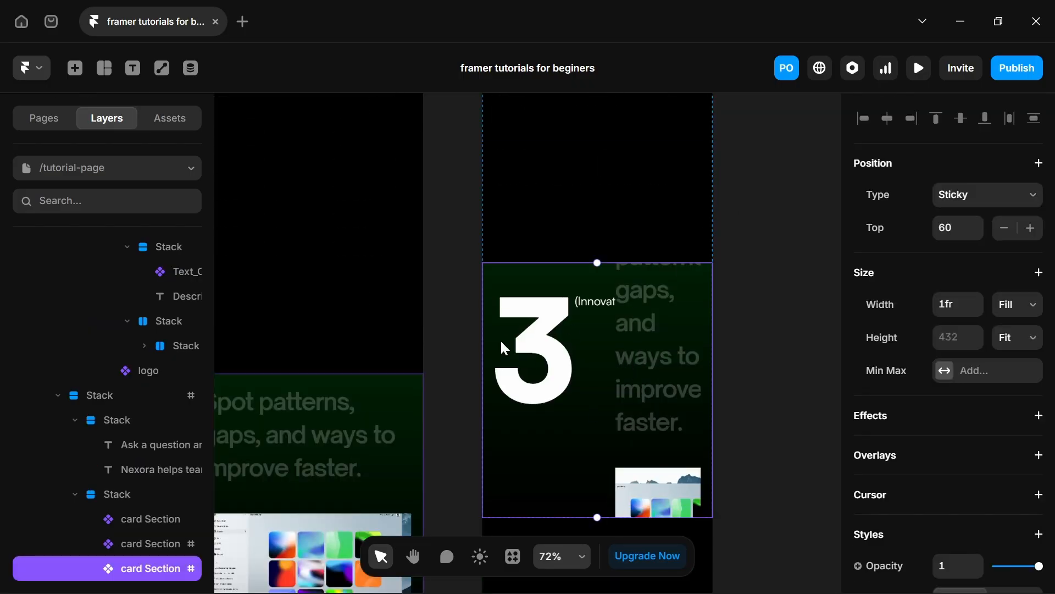
scroll(580, 229, up, 3)
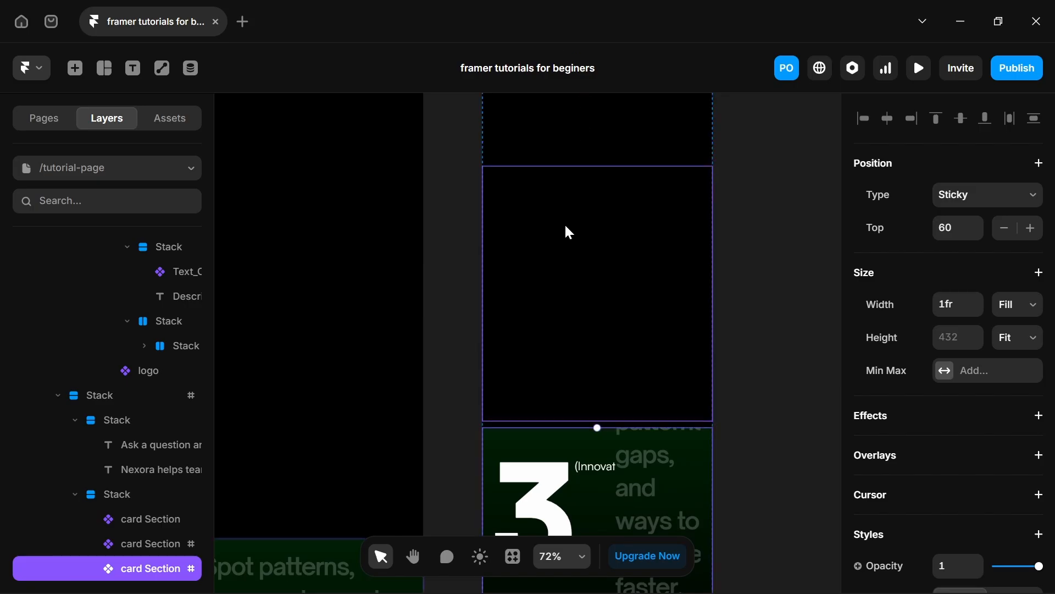
scroll(569, 232, down, 4)
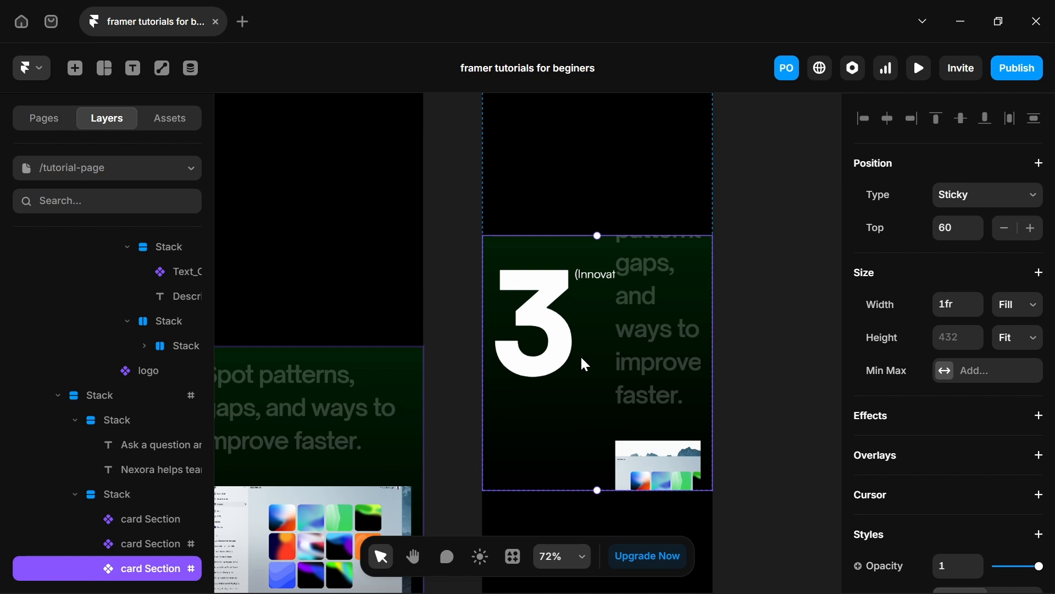
scroll(943, 440, down, 10)
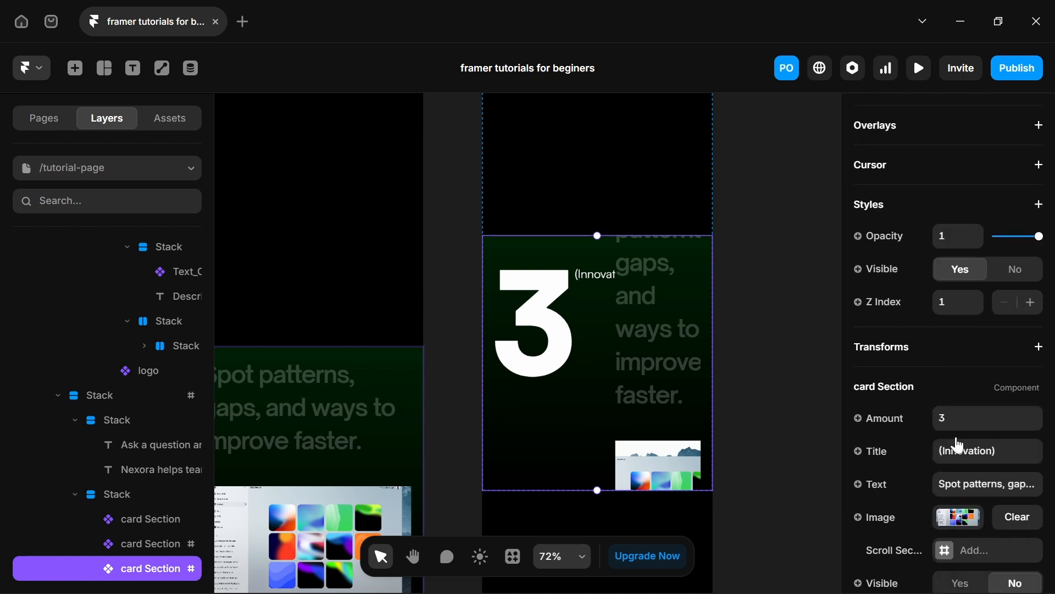
scroll(943, 437, up, 10)
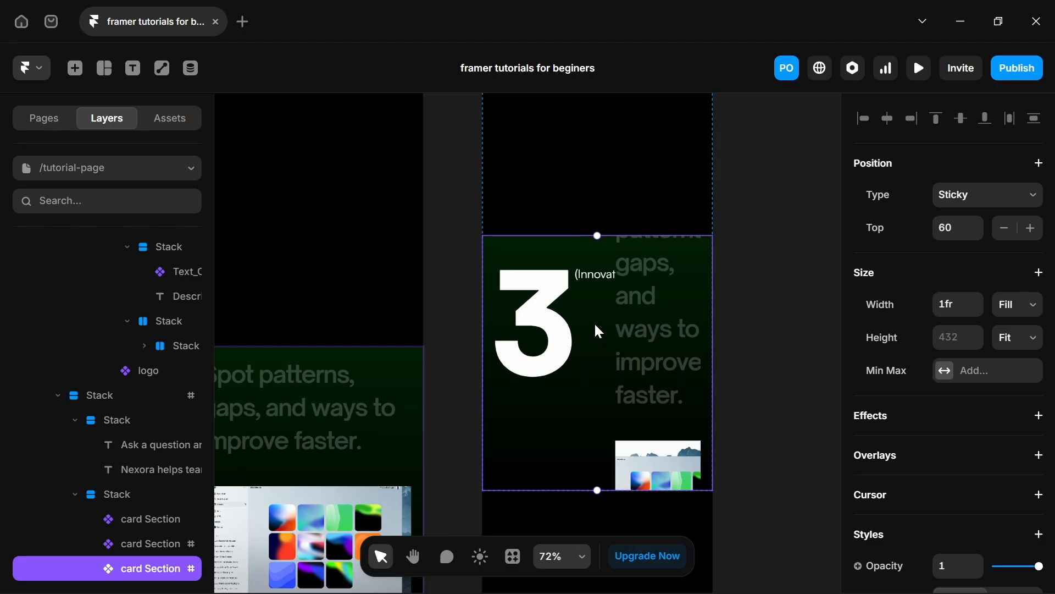
Open the card Section component for editing from the phone's card numbered 3 and clear the selection of its trigger layer.
double_click(607, 272)
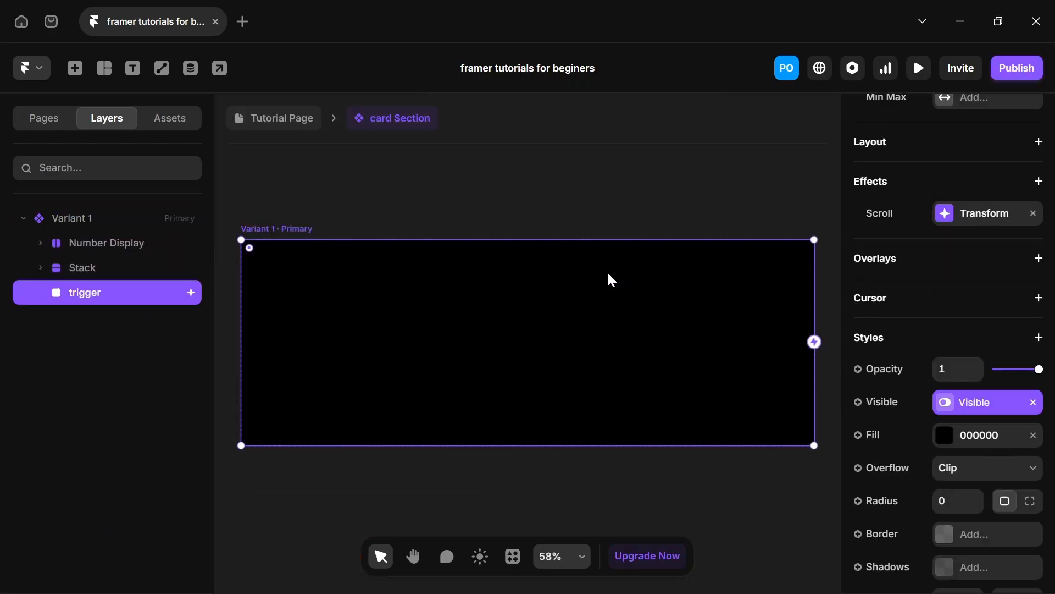
click(571, 186)
key(space)
drag(756, 234, 644, 226)
key(space)
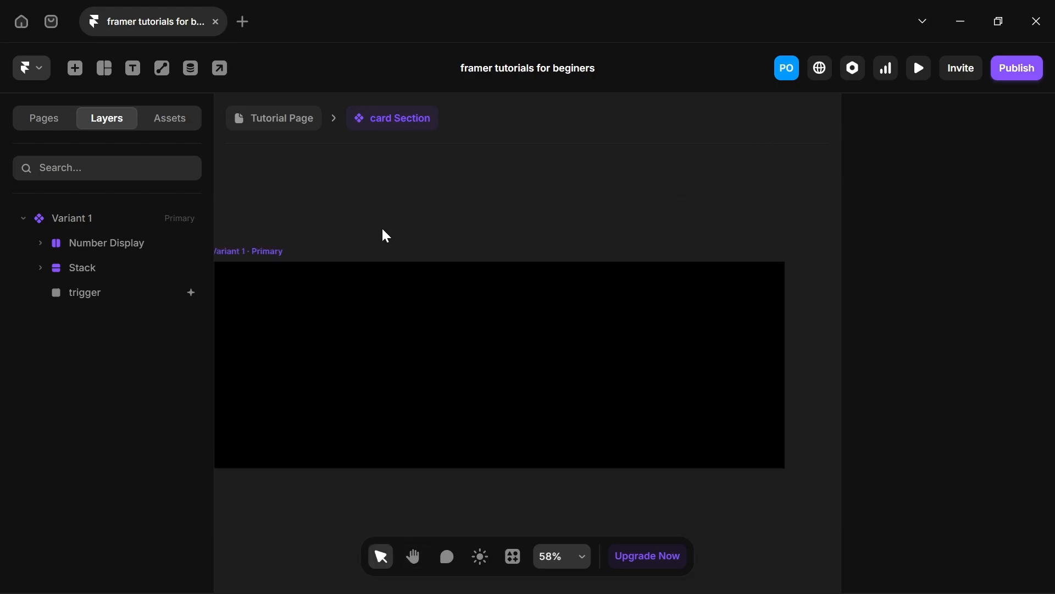
key(space)
drag(386, 236, 438, 208)
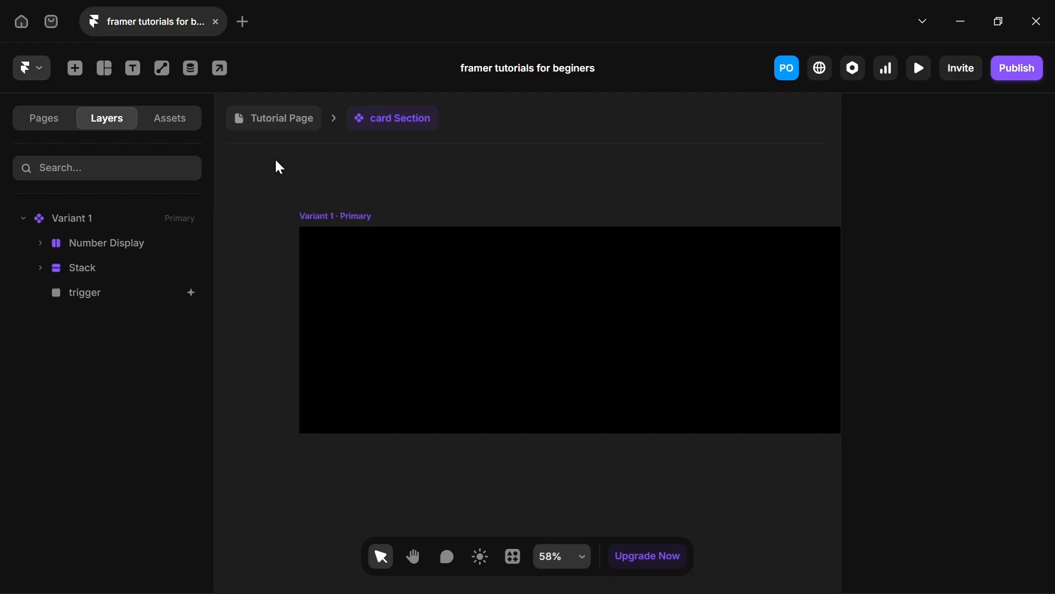
Add a second variant to the card Section component based on its primary variant.
click(346, 231)
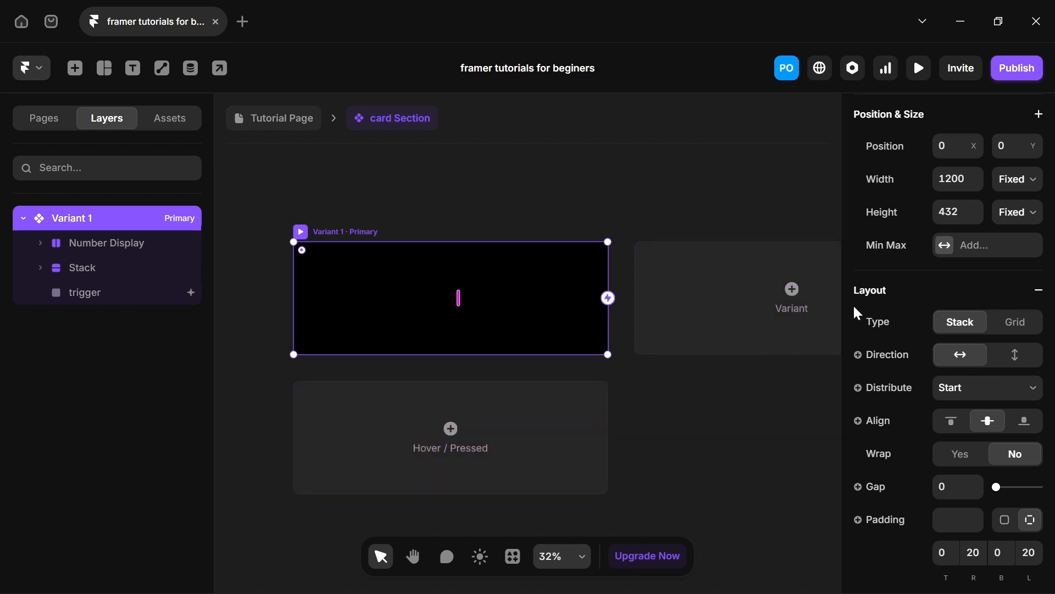
click(790, 296)
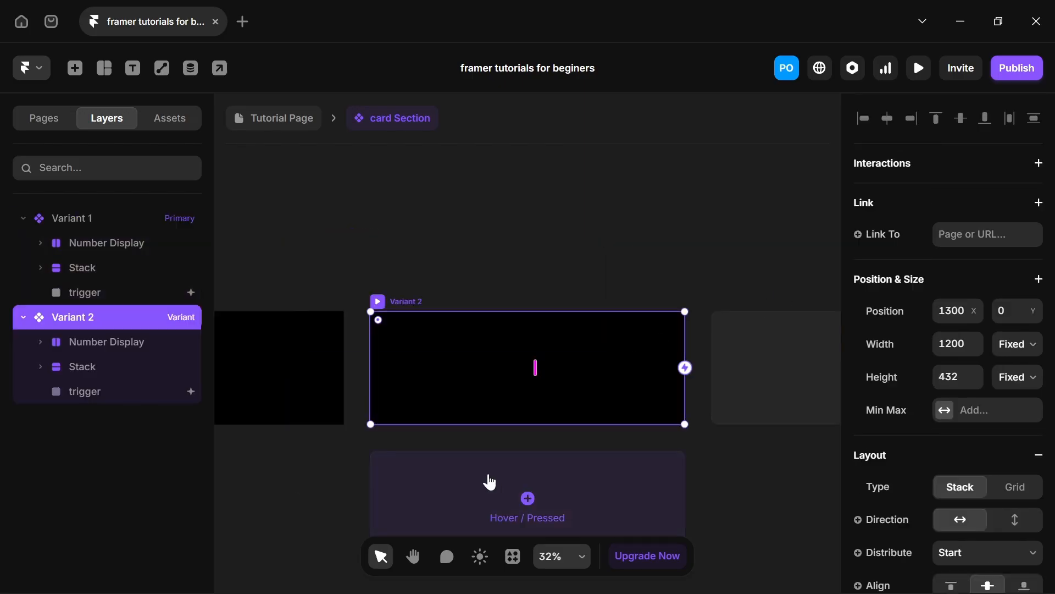
click(377, 281)
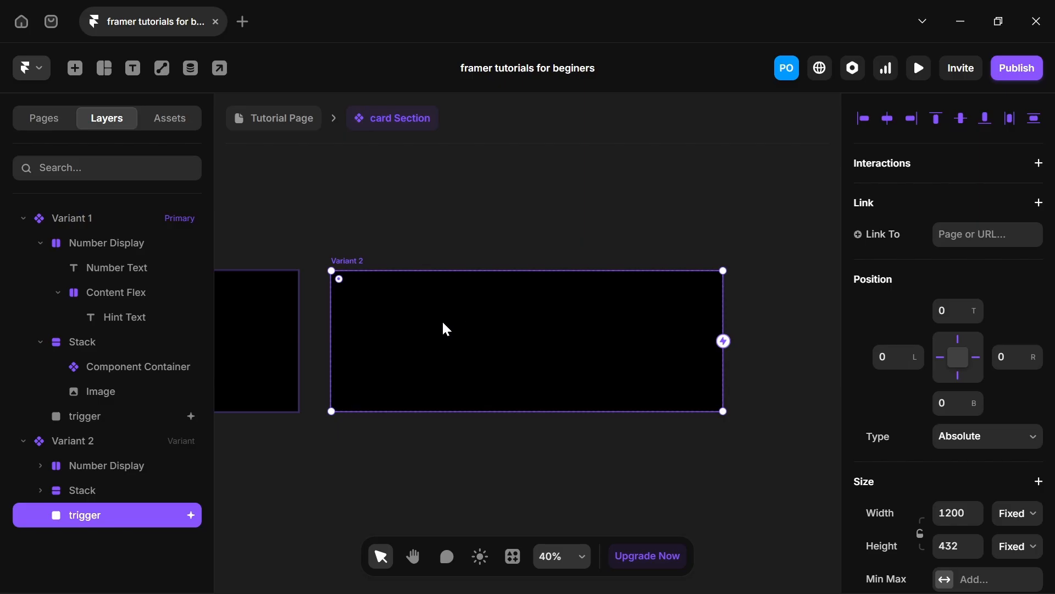
Set the default of the Visible variable linked to the trigger layer to No.
scroll(948, 456, down, 7)
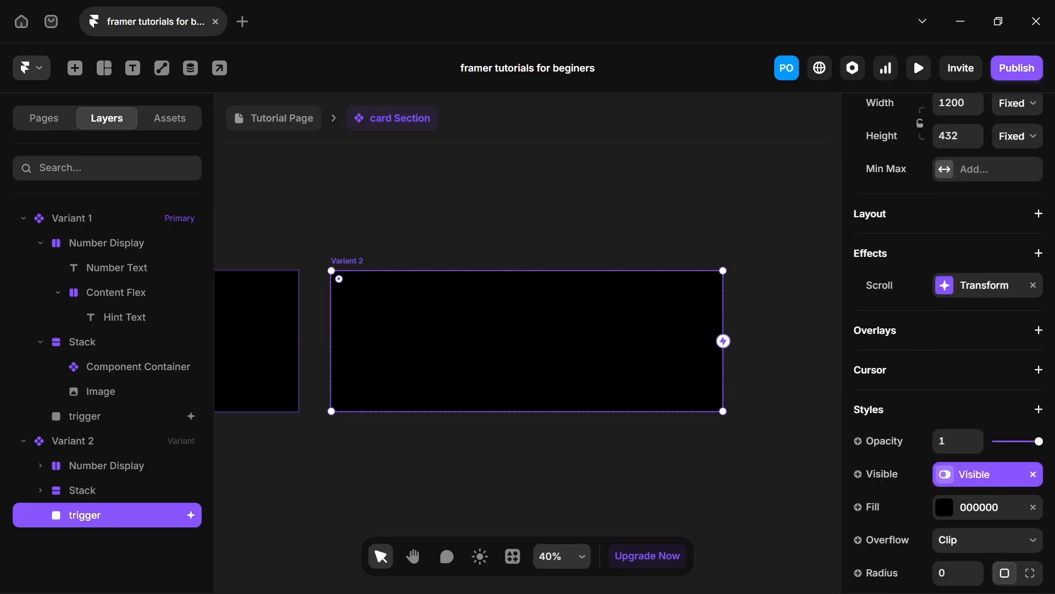
click(944, 475)
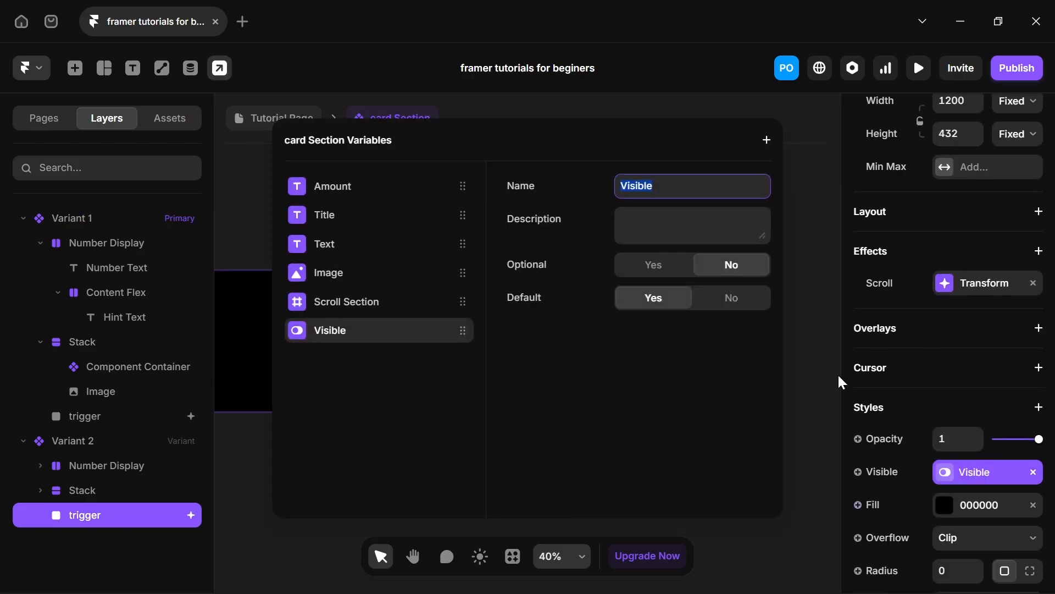
click(738, 302)
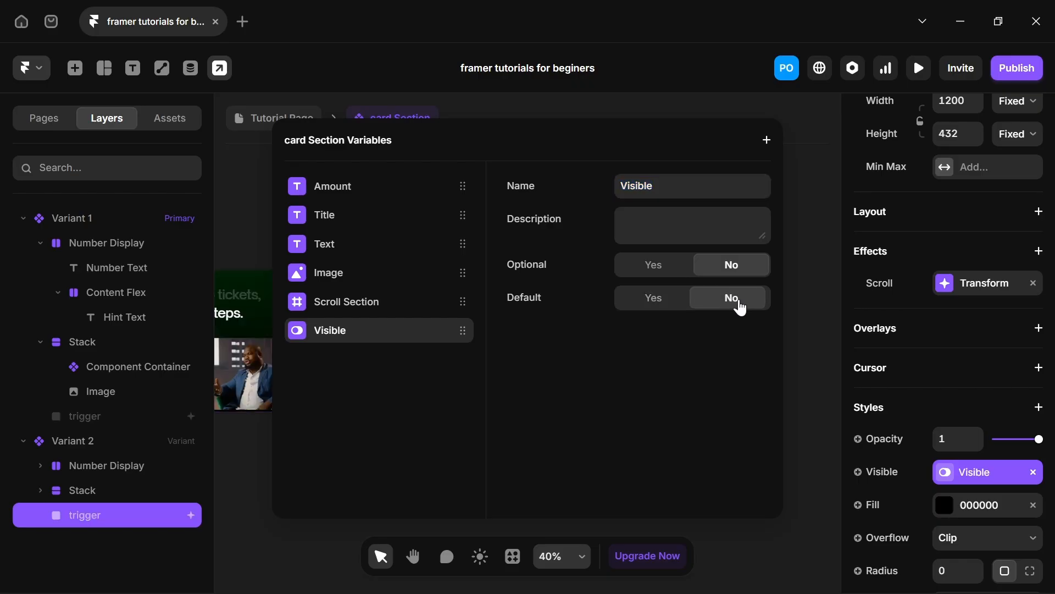
click(818, 274)
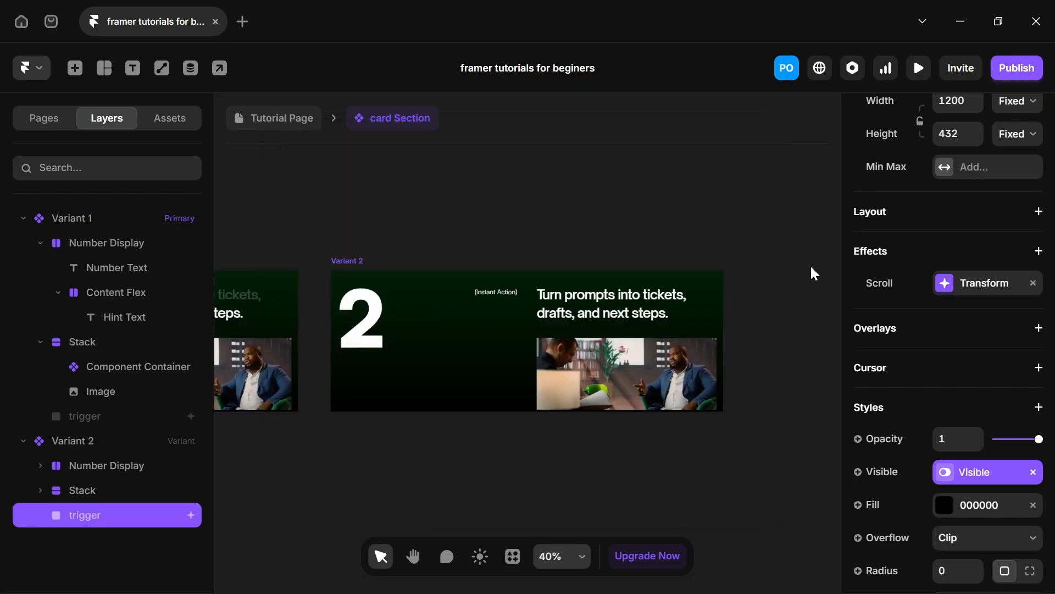
drag(396, 213, 549, 198)
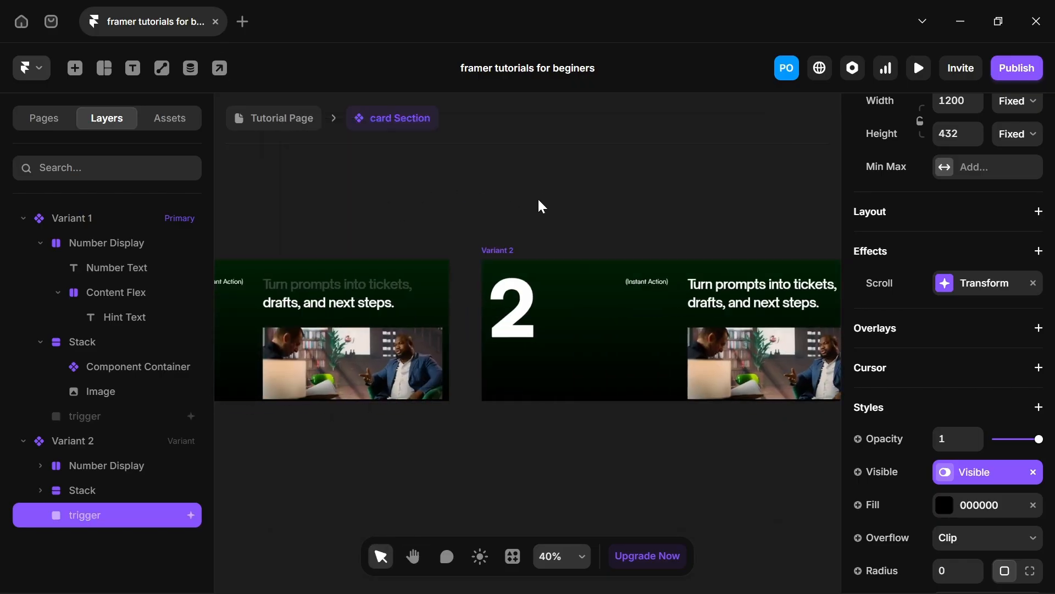
drag(553, 206, 286, 190)
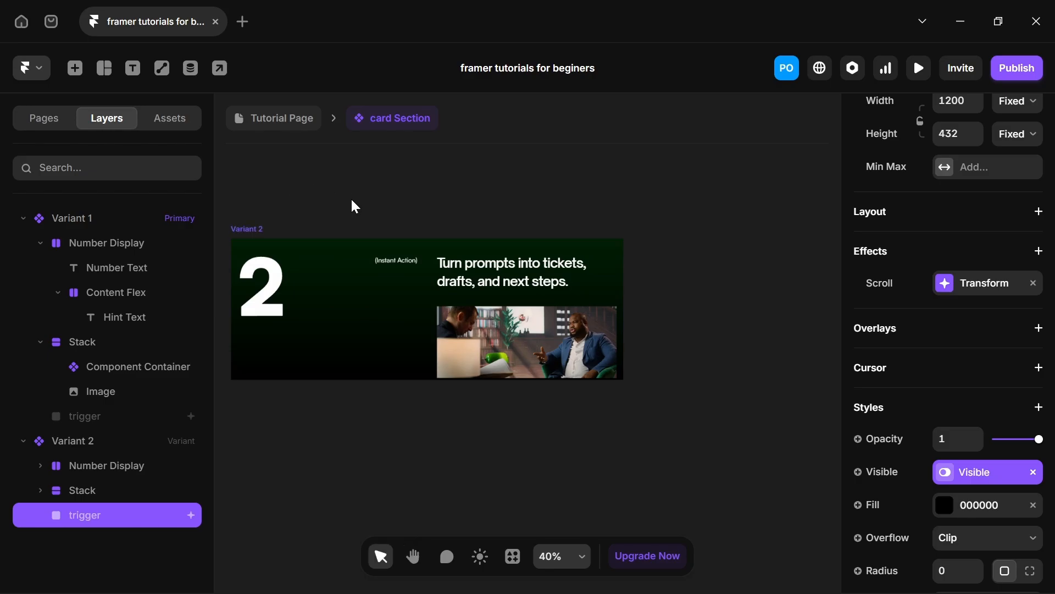
drag(352, 198, 517, 212)
click(408, 241)
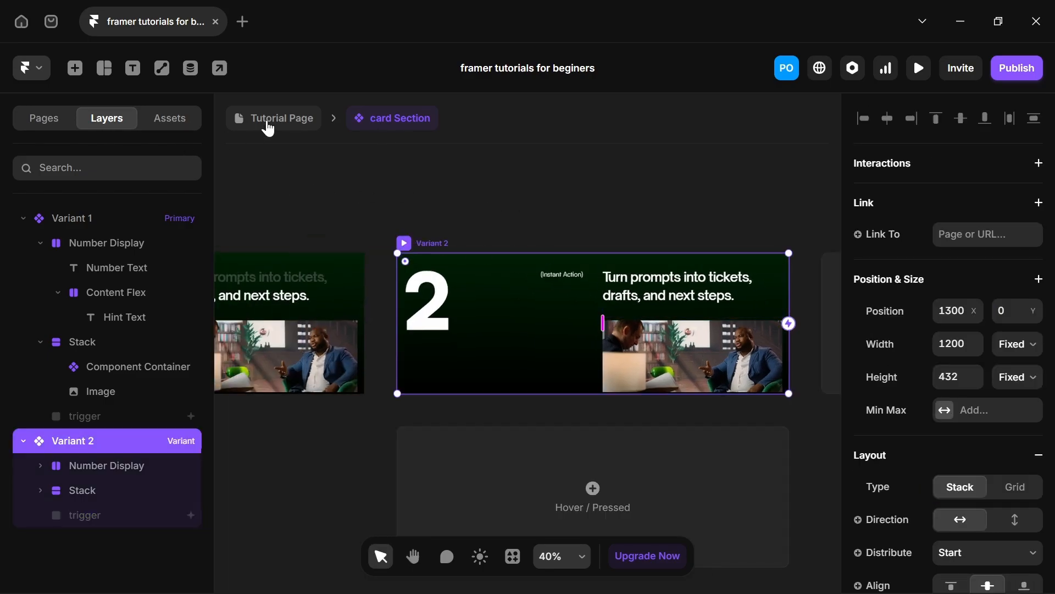
Return to the Tutorial Page and switch the phone's card 3 width to Fixed to read its pixel size, then back to Fill.
click(269, 118)
scroll(578, 202, up, 3)
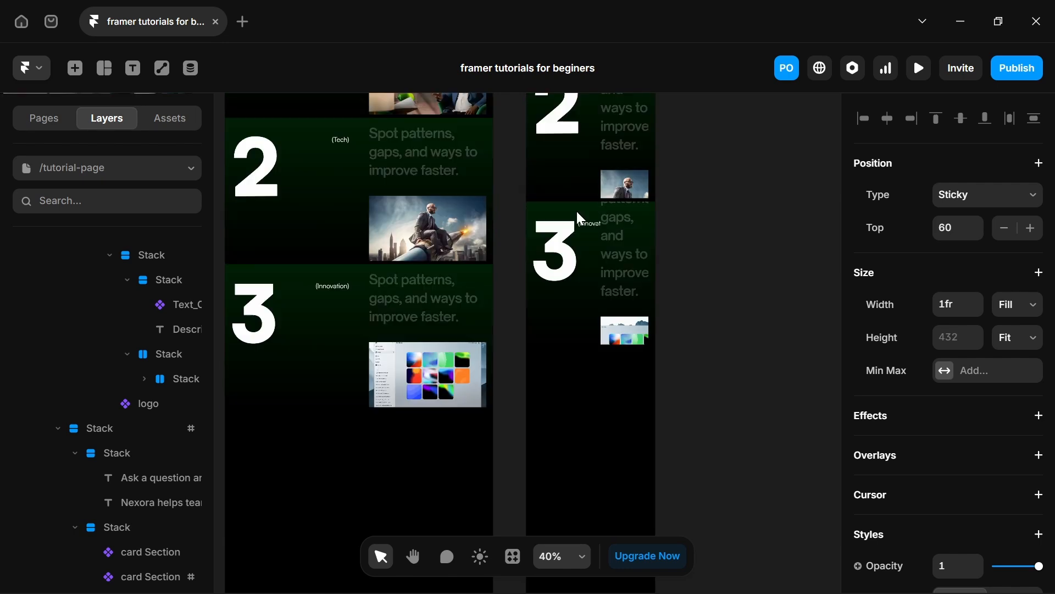
click(1022, 312)
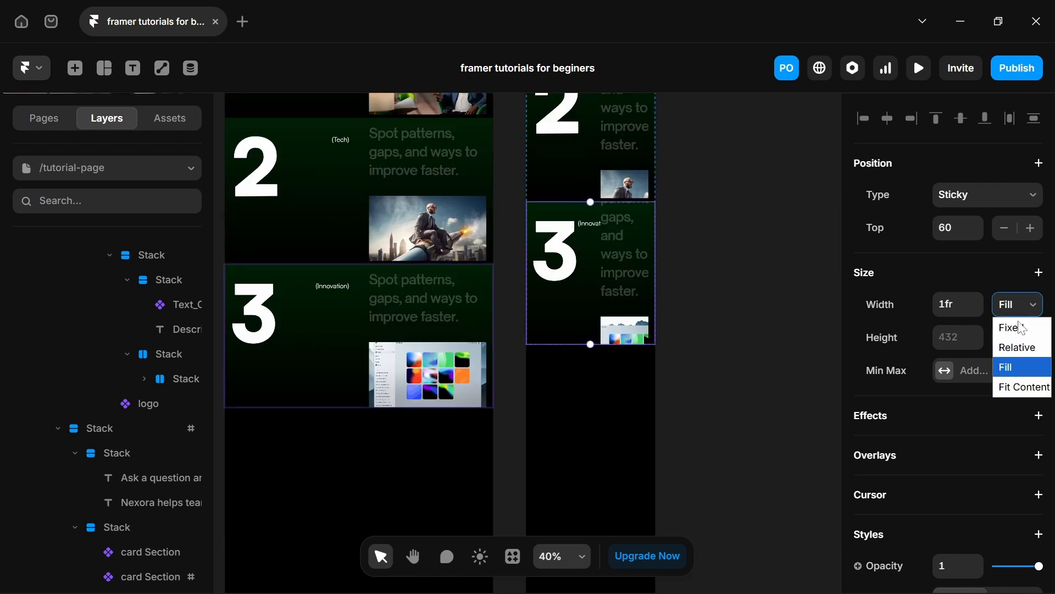
click(1016, 328)
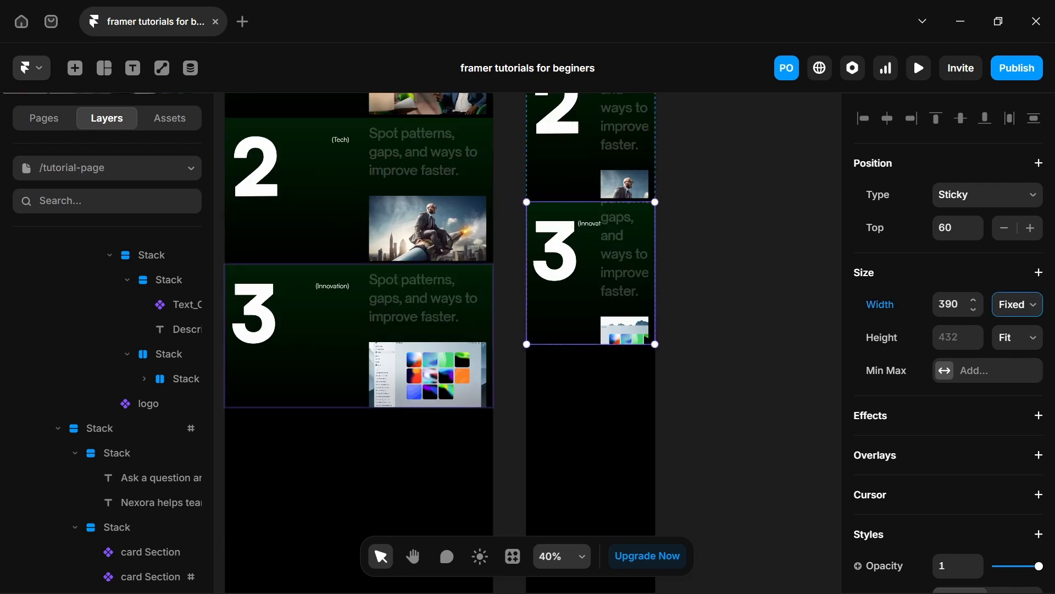
click(1030, 308)
click(1024, 365)
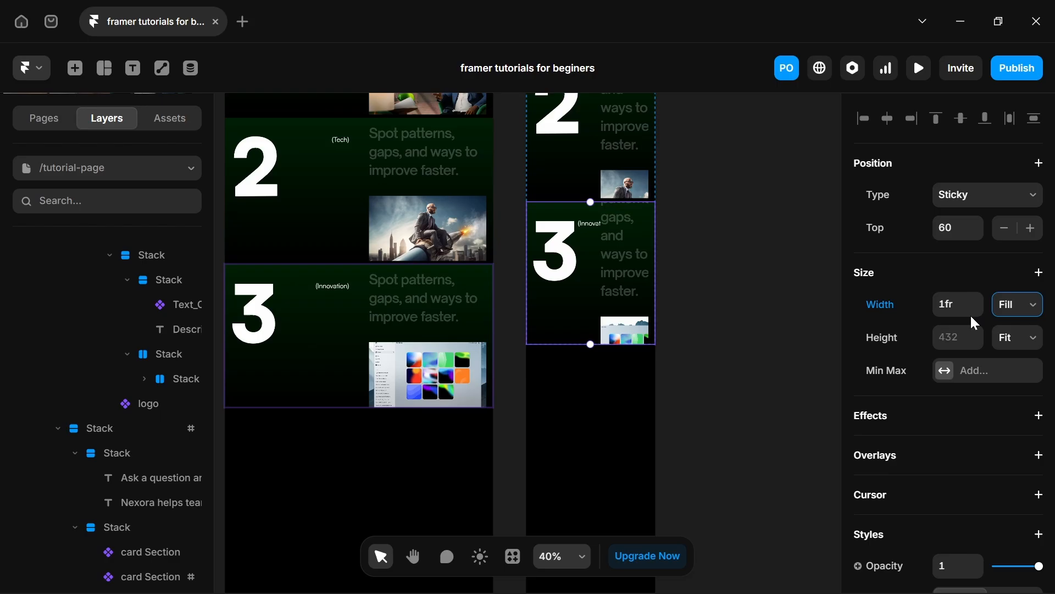
Reopen the card Section component and set the width of Variant 2 to 390.
double_click(614, 258)
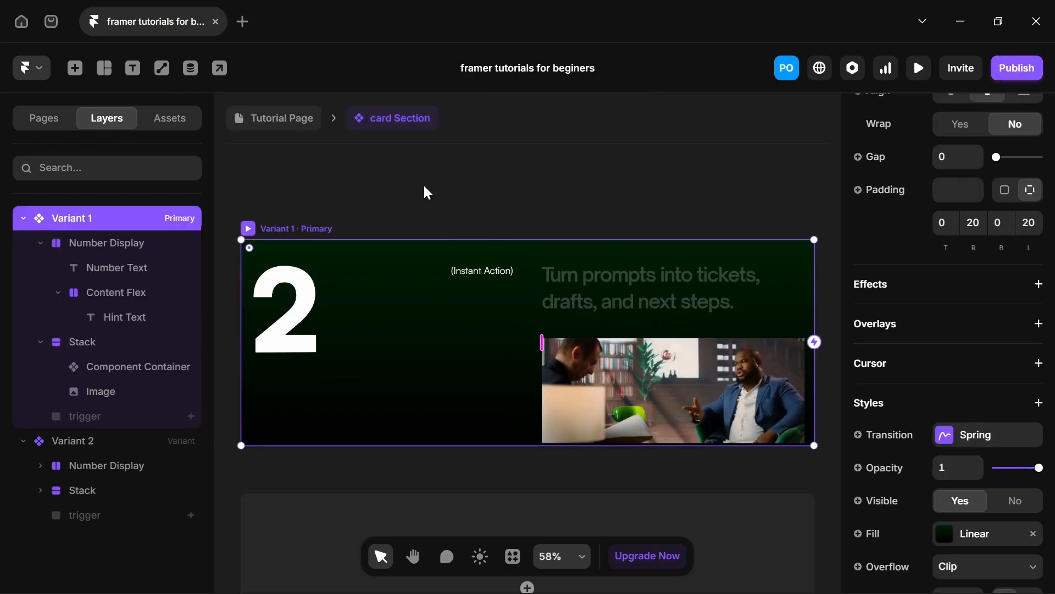
scroll(423, 189, down, 5)
drag(648, 358, 454, 372)
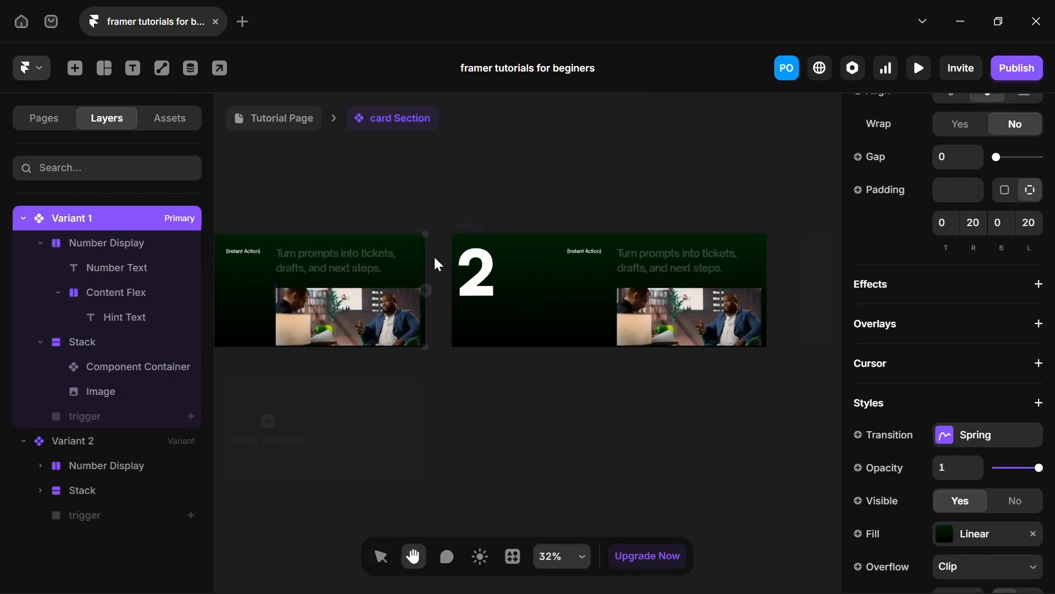
click(467, 223)
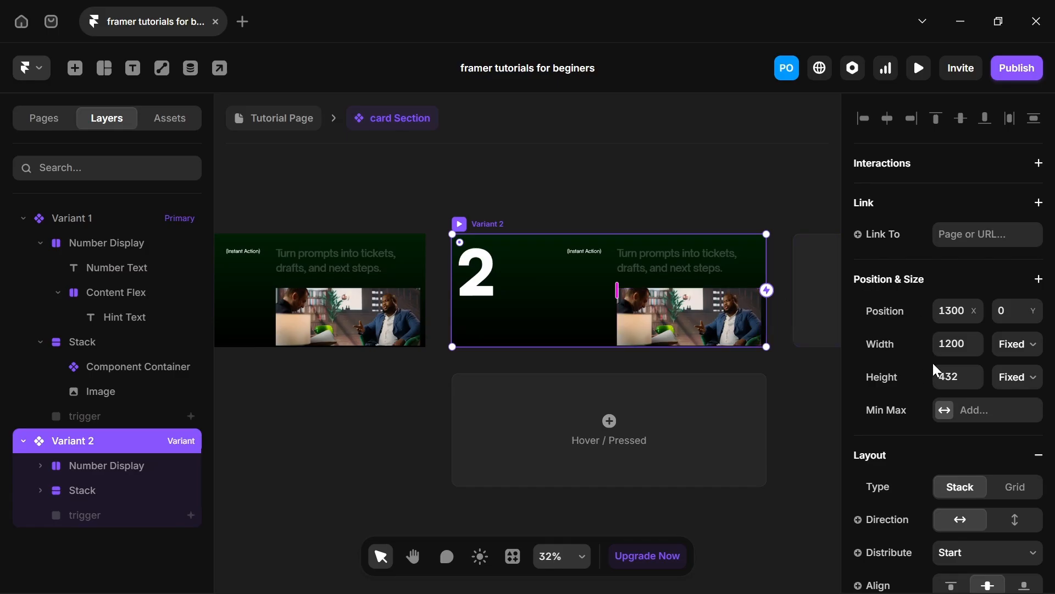
click(951, 344)
text(390)
key(Return)
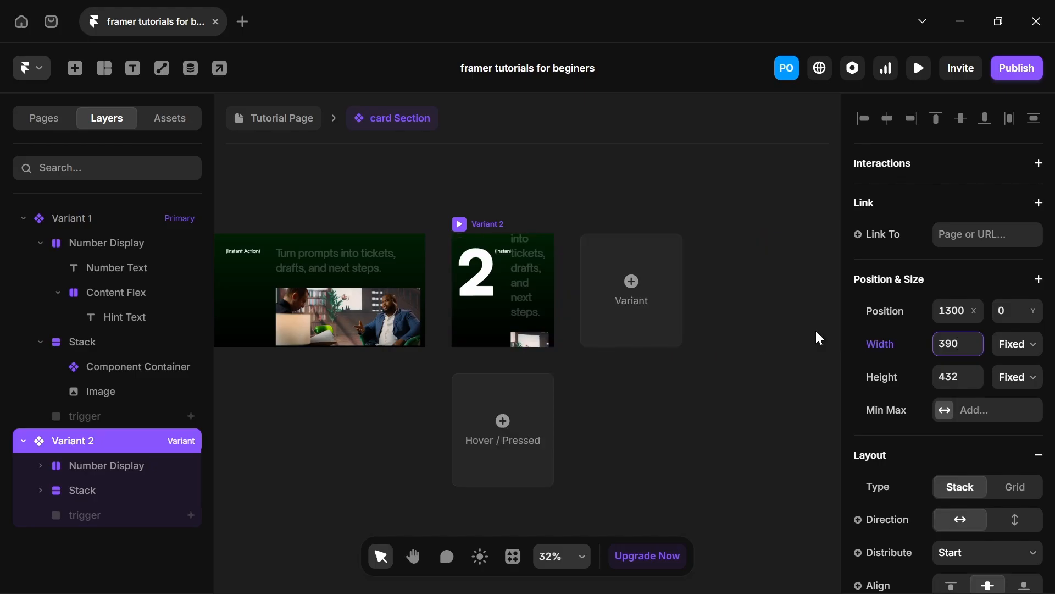
Set the stack direction of Variant 2 to vertical.
click(539, 192)
scroll(539, 193, up, 4)
key(space)
drag(440, 257, 477, 218)
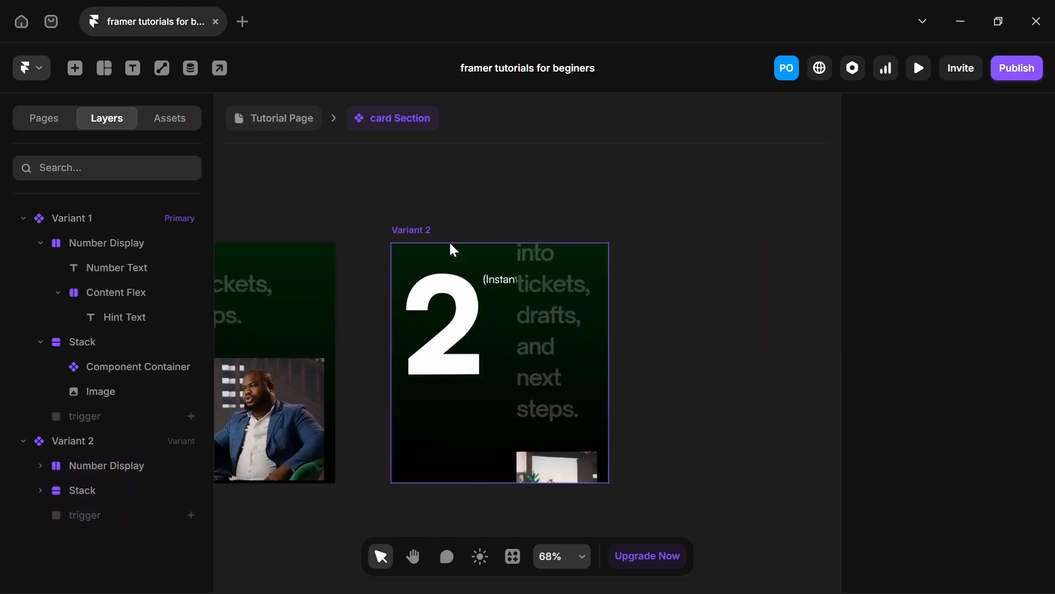
click(417, 230)
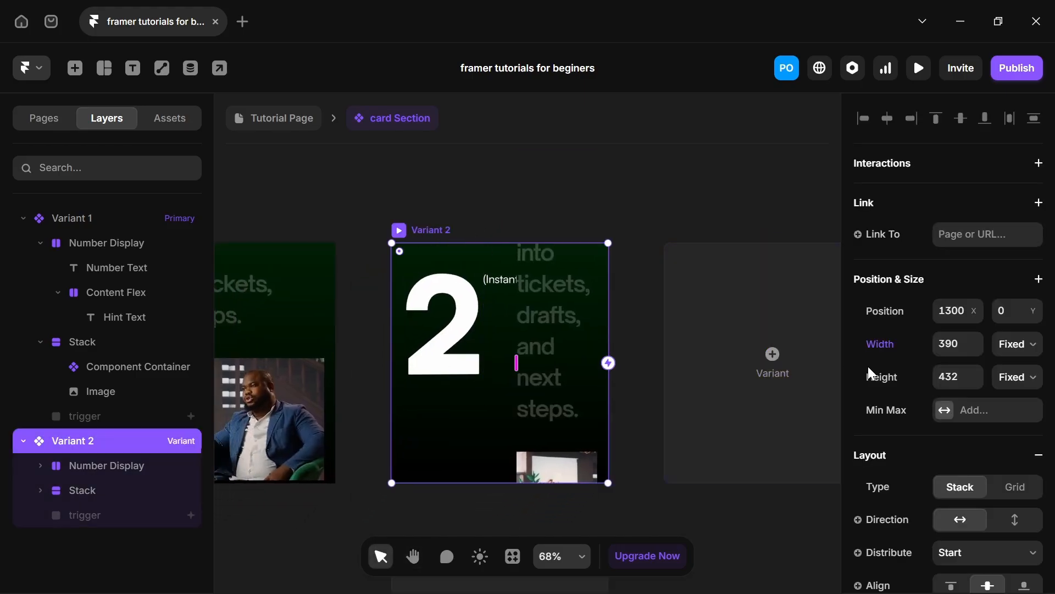
scroll(926, 353, down, 7)
scroll(958, 219, up, 2)
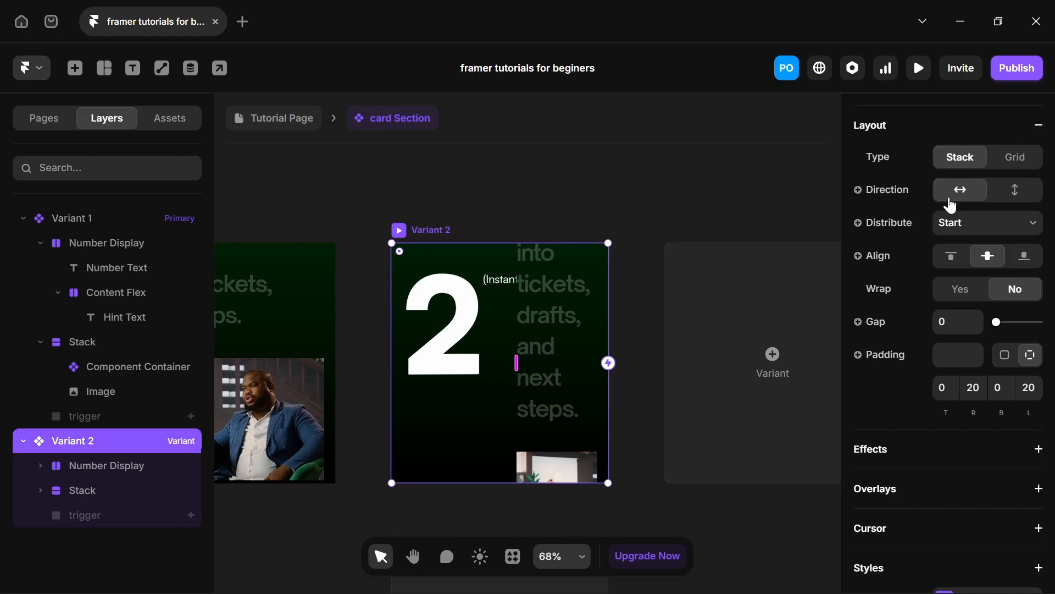
click(1008, 196)
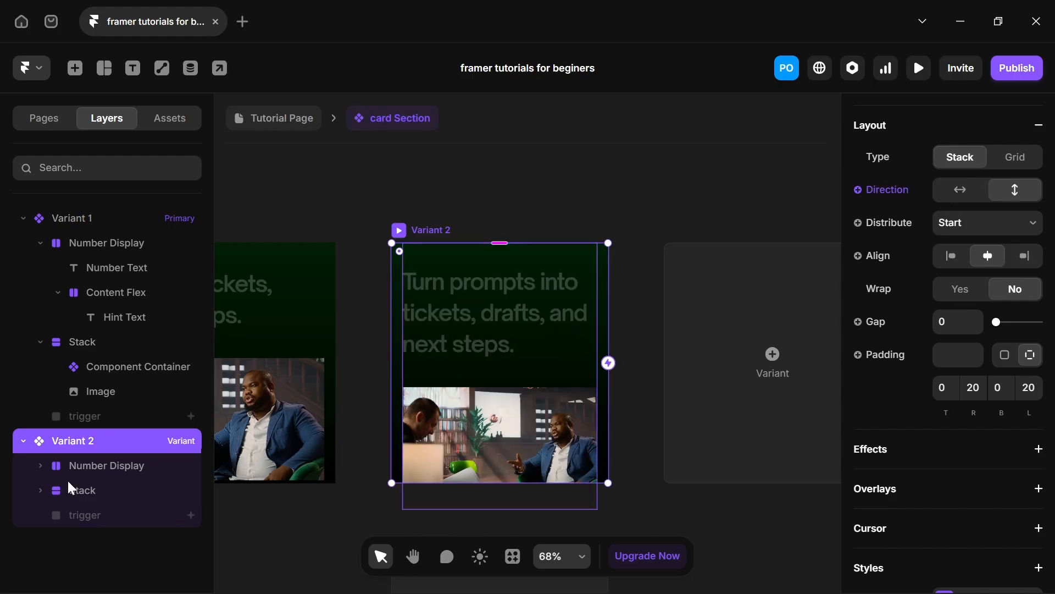
Set the height of Variant 2 to Fit Content.
click(73, 497)
click(423, 229)
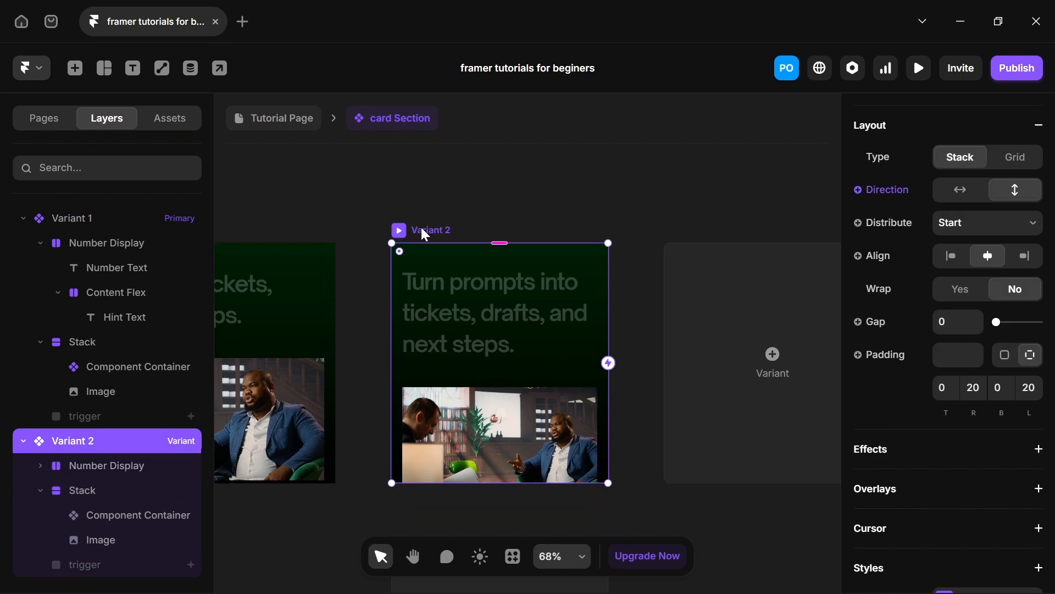
scroll(1033, 269, up, 5)
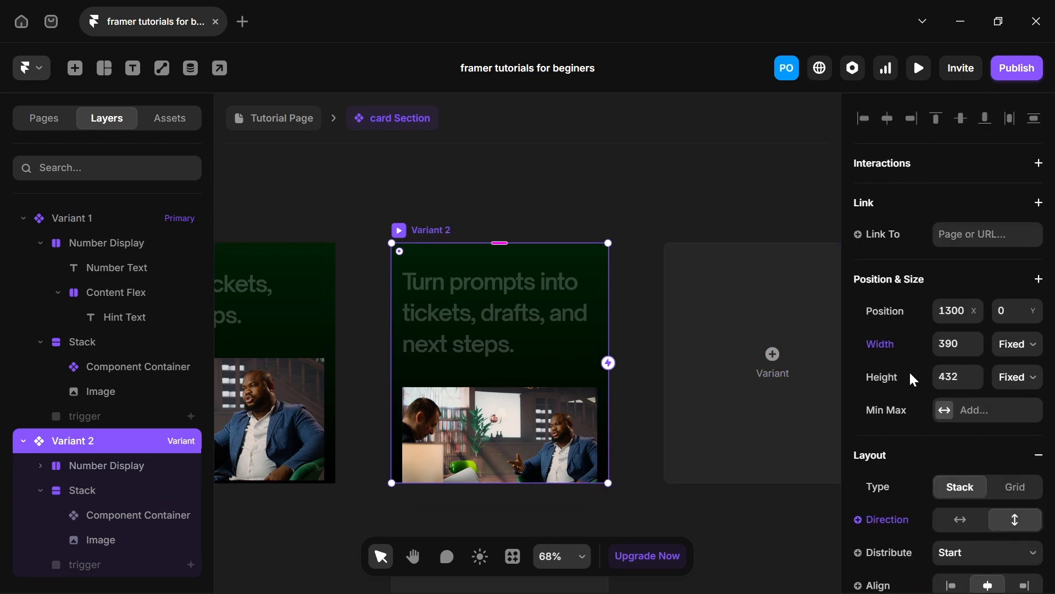
click(1010, 379)
click(1031, 459)
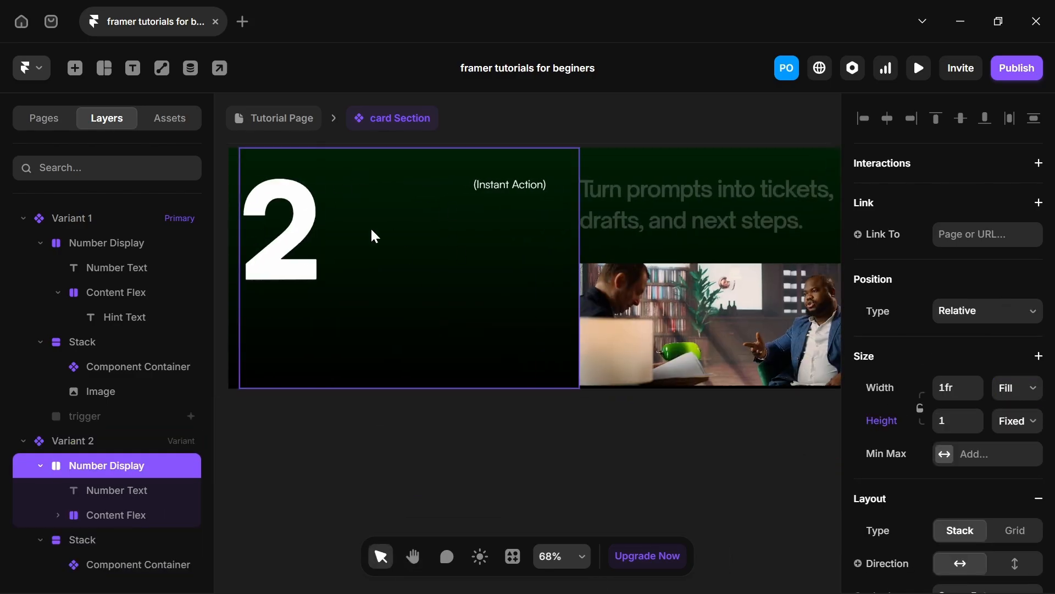
Set the height of the Number Display stack in Variant 2 to Fit Content.
drag(797, 247, 364, 303)
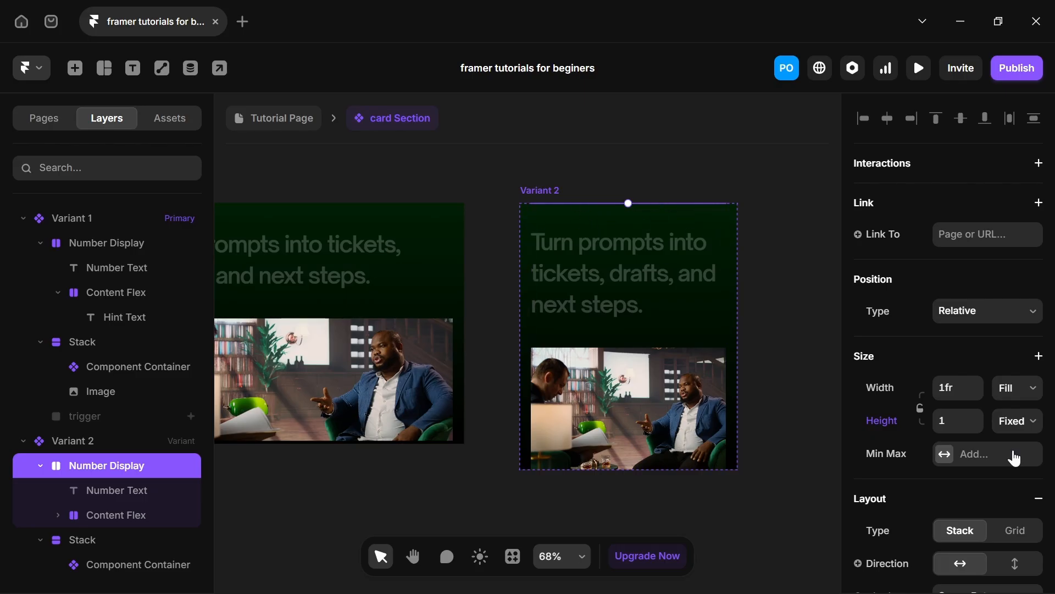
click(1018, 422)
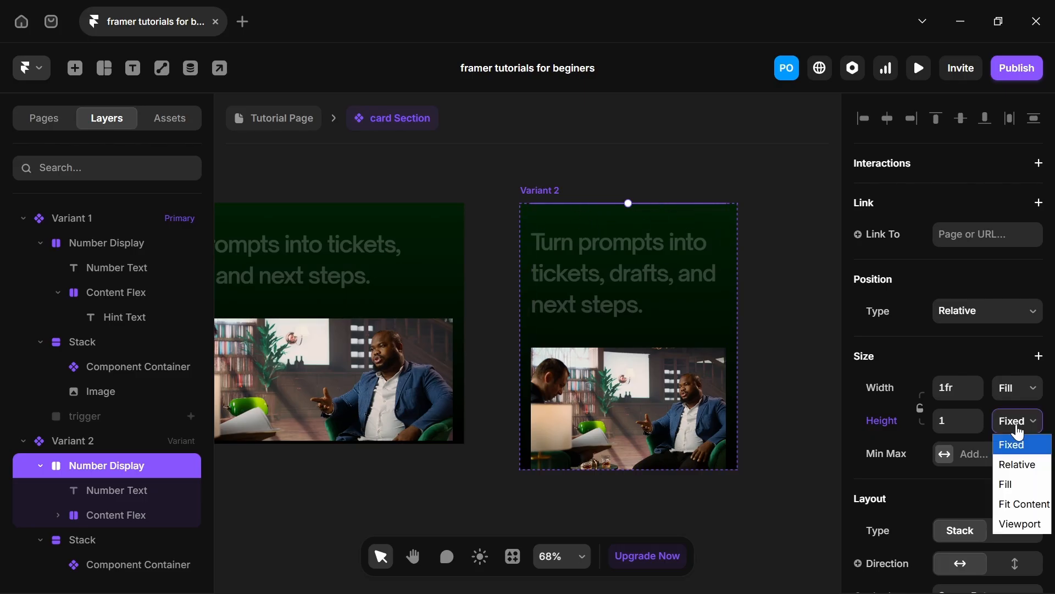
click(1018, 505)
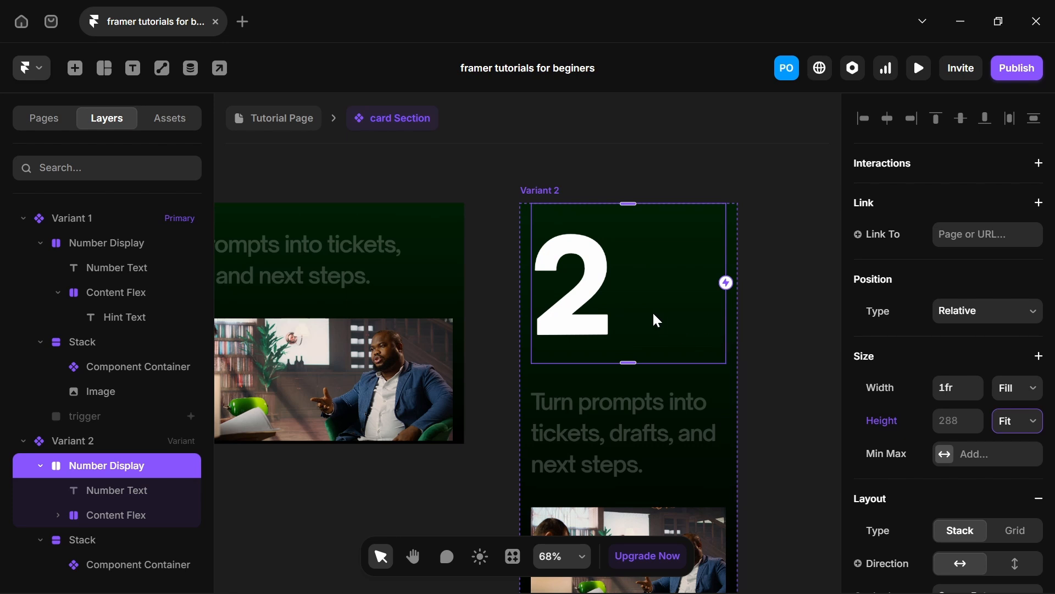
Set the height of the Content Flex stack inside Variant 2's Number Display to Fit Content.
drag(518, 352, 875, 308)
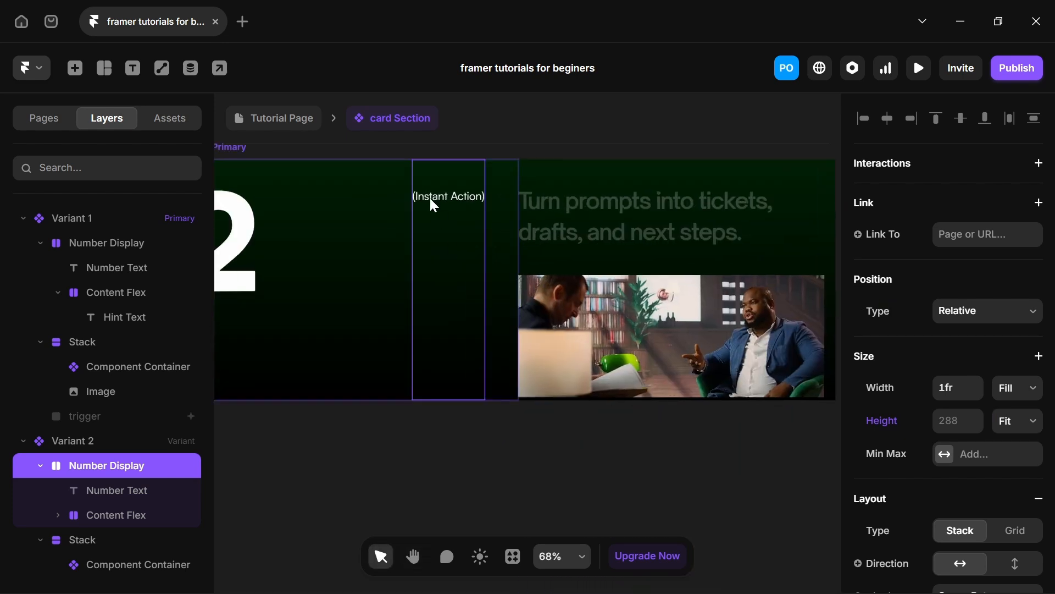
drag(571, 369, 539, 395)
drag(639, 400, 265, 445)
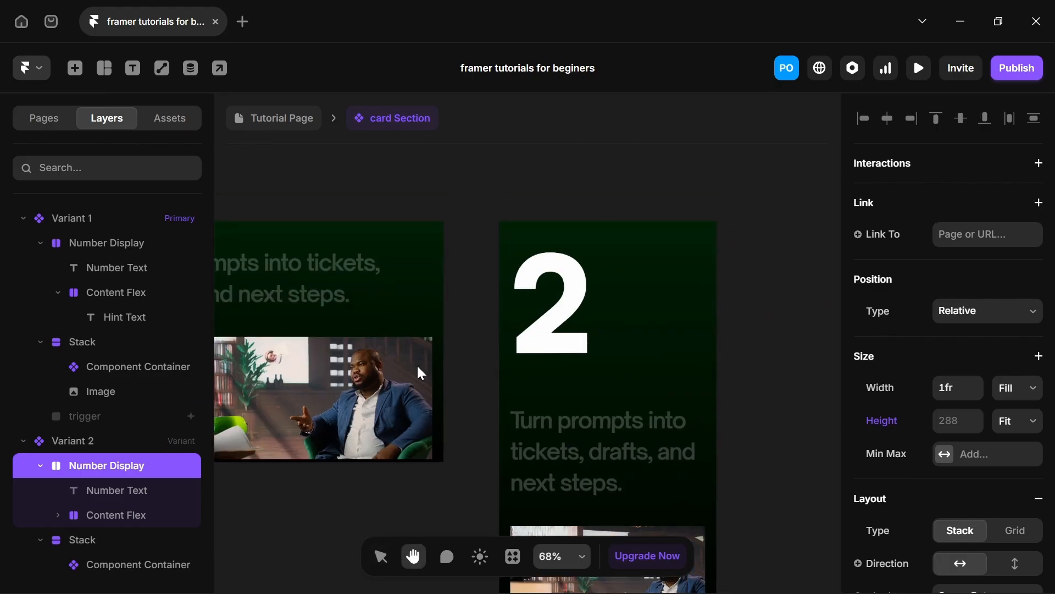
drag(570, 309, 450, 286)
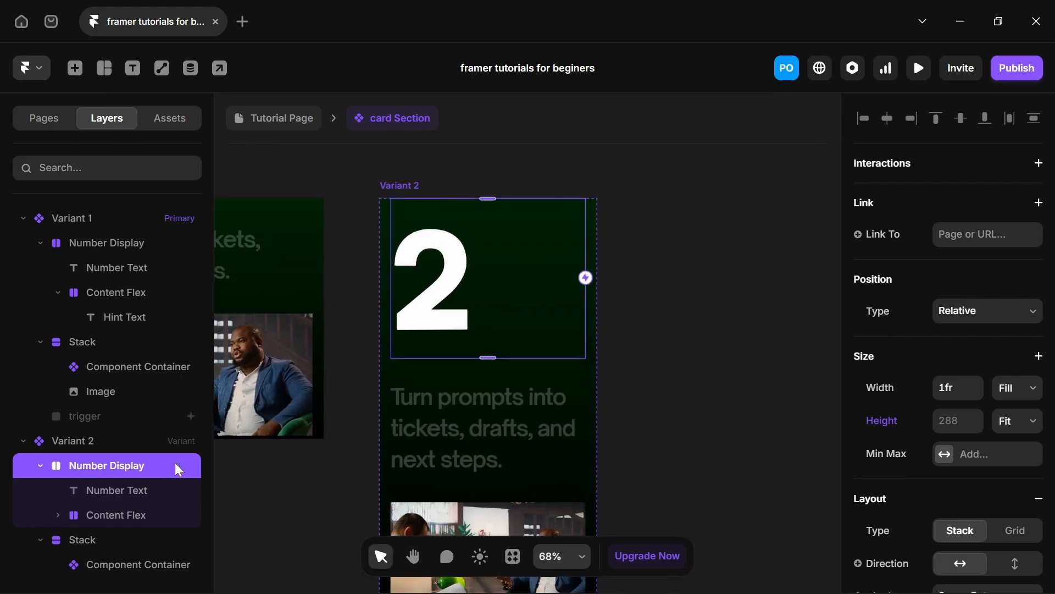
click(525, 212)
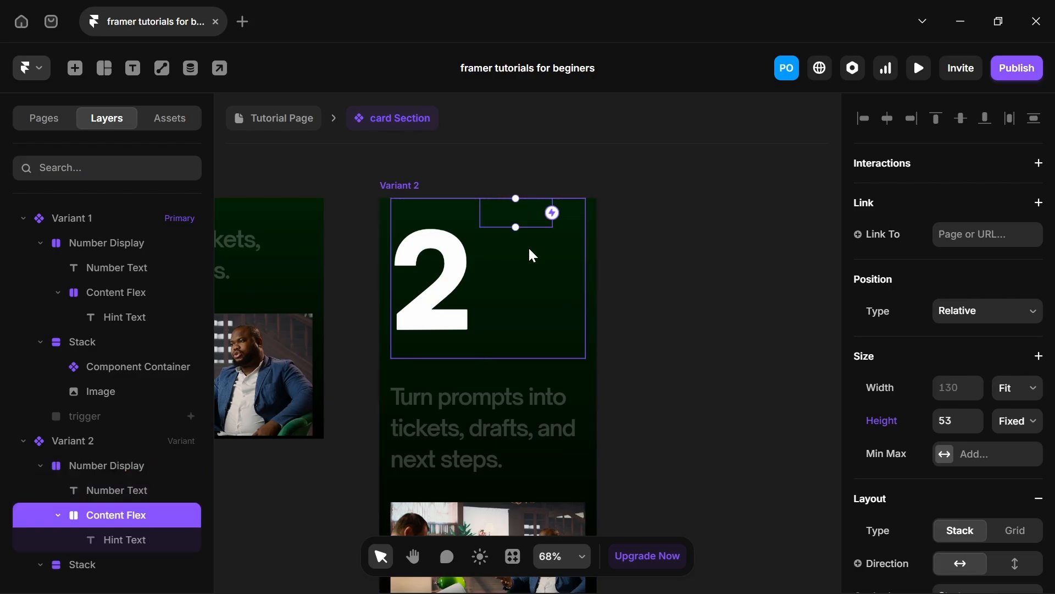
click(523, 249)
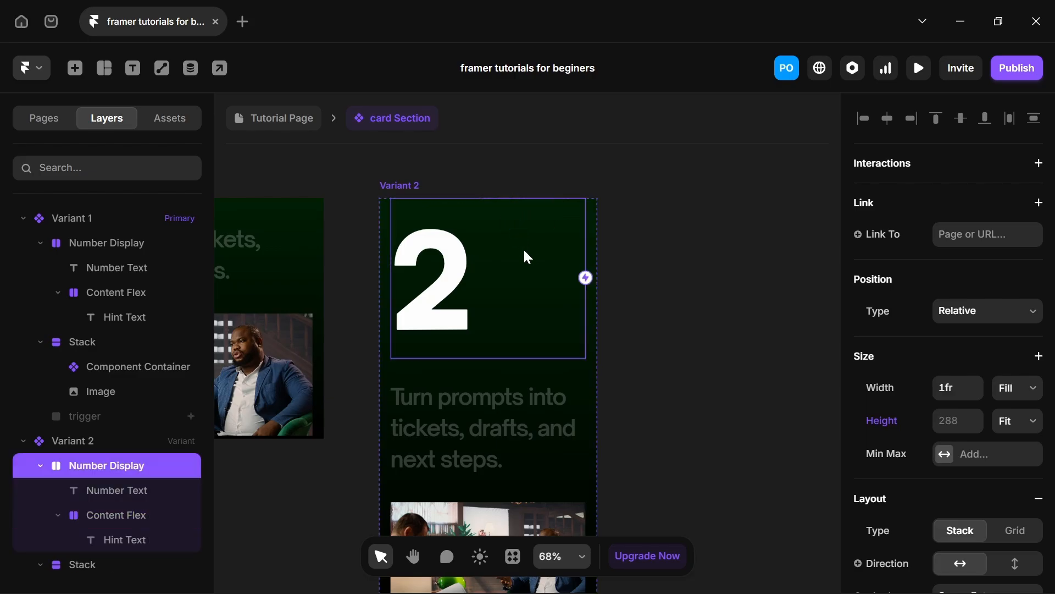
click(514, 220)
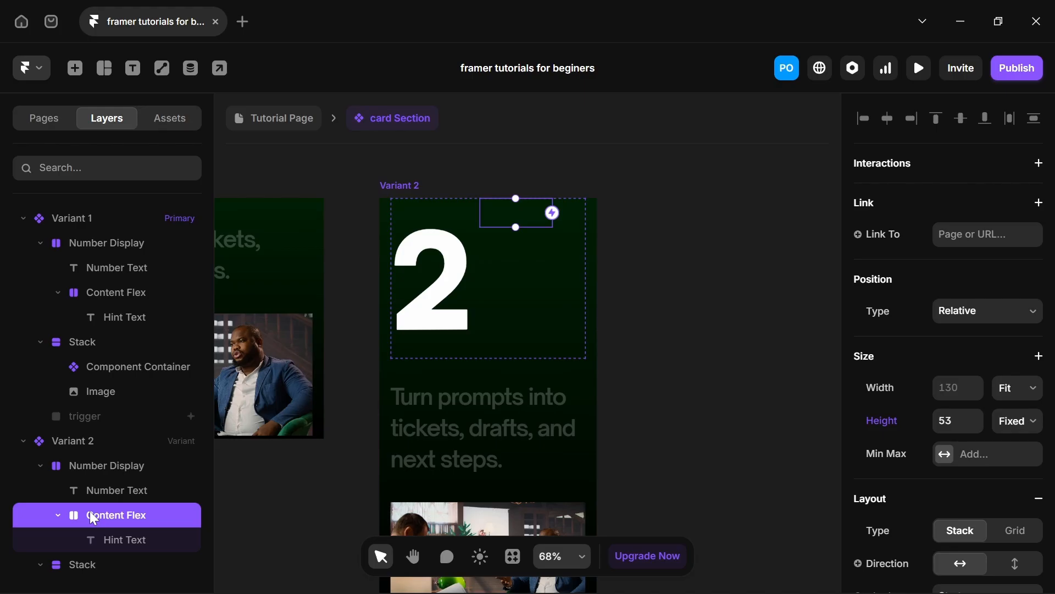
scroll(944, 259, down, 3)
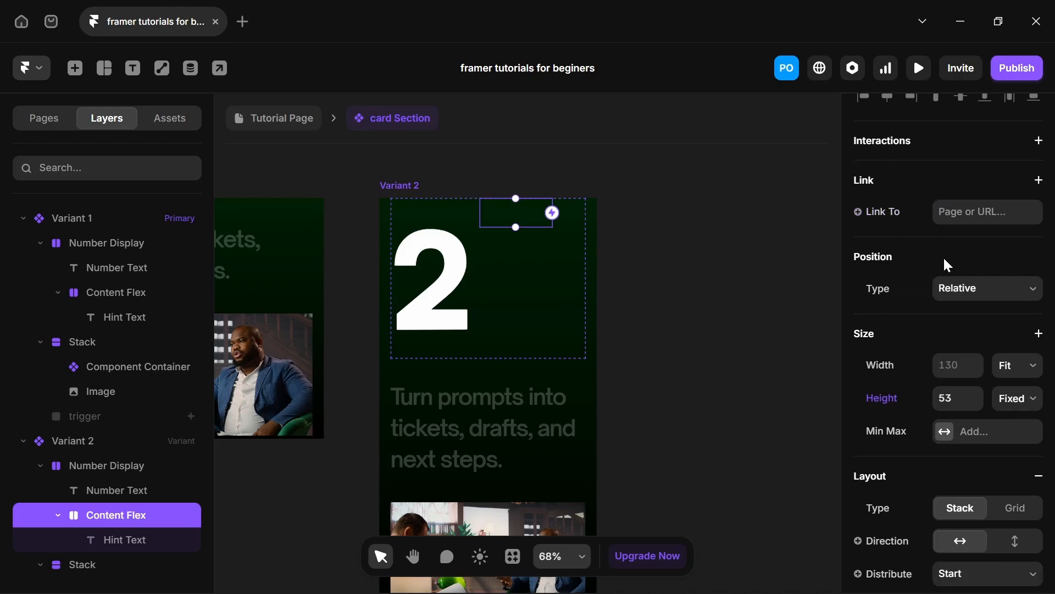
click(1027, 263)
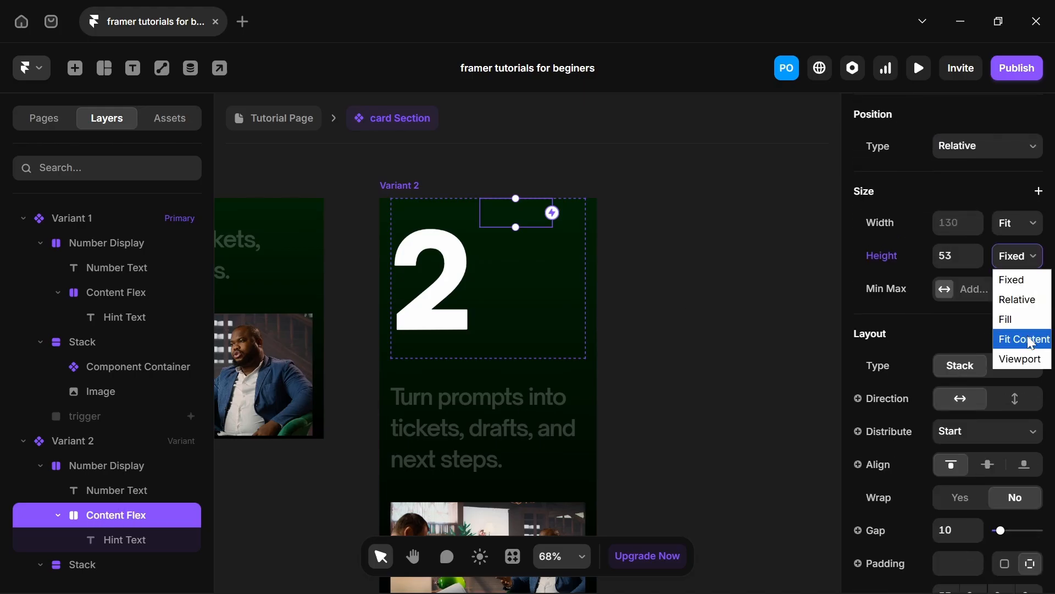
click(1028, 337)
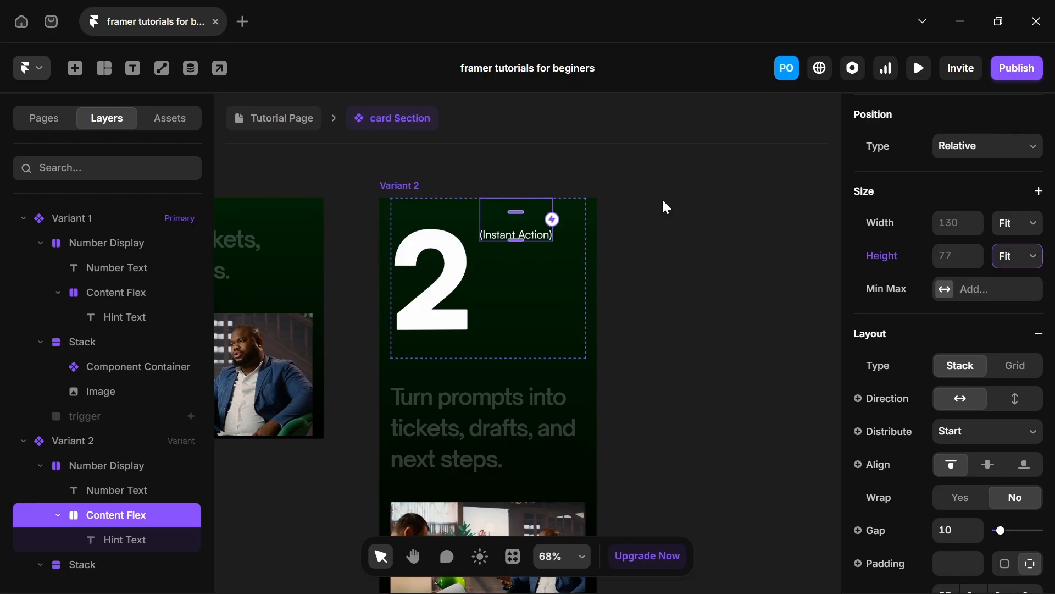
Set the right padding of the Number Display stack in Variant 2 to 20.
click(552, 251)
scroll(963, 403, down, 6)
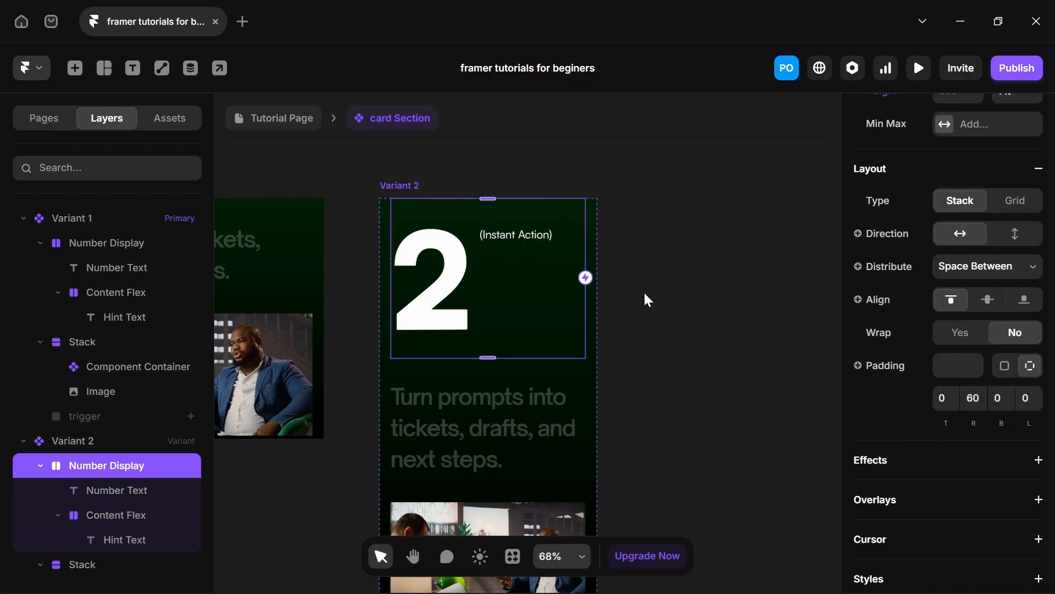
click(973, 398)
text(20)
key(Return)
scroll(501, 269, down, 3)
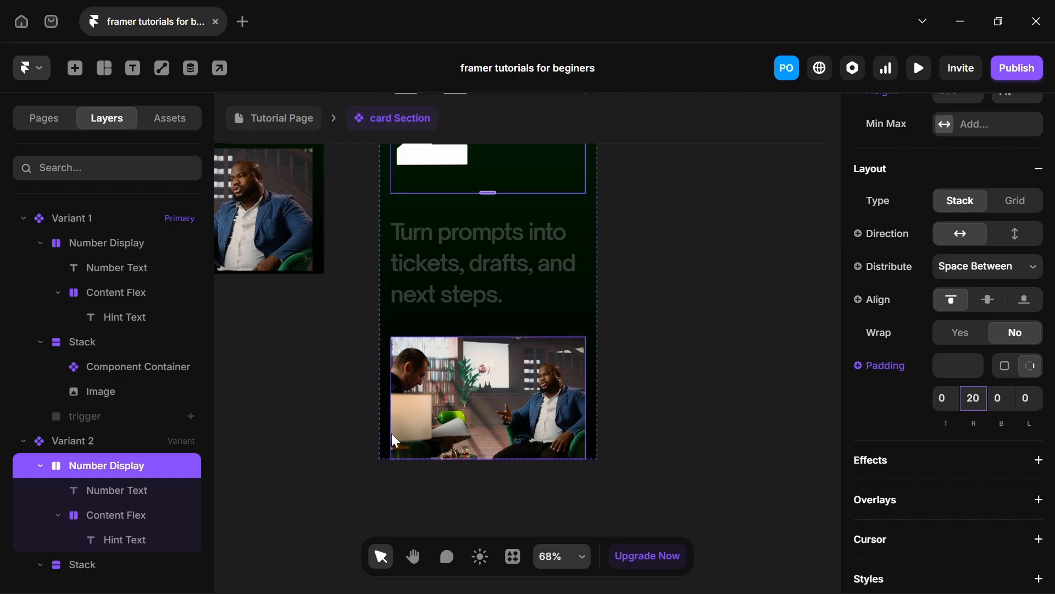
scroll(480, 385, up, 4)
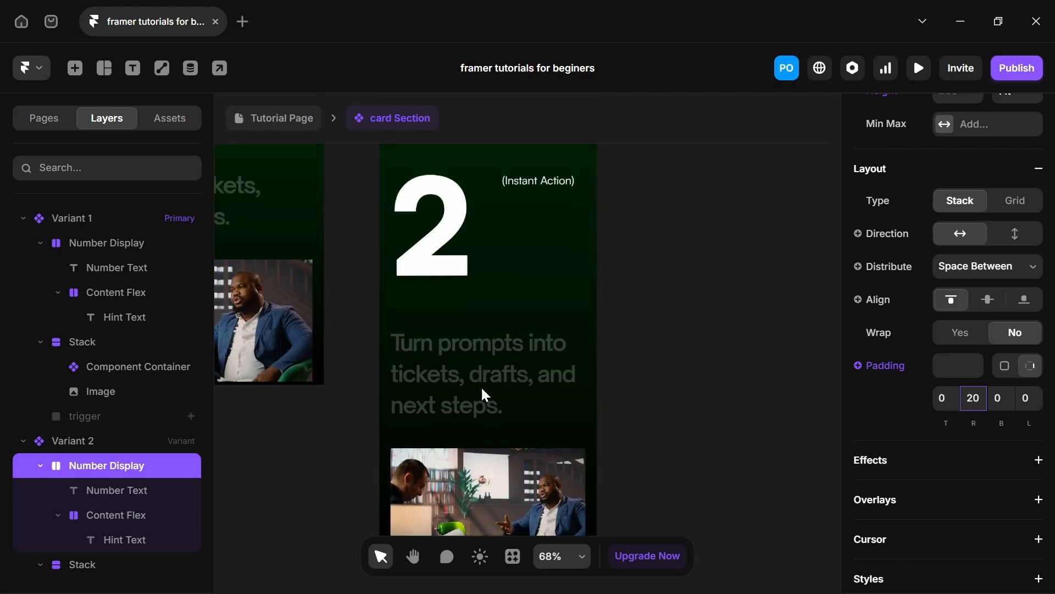
Set the bottom padding of Variant 2 to 20 and rename the variant as Mobile frame.
click(415, 242)
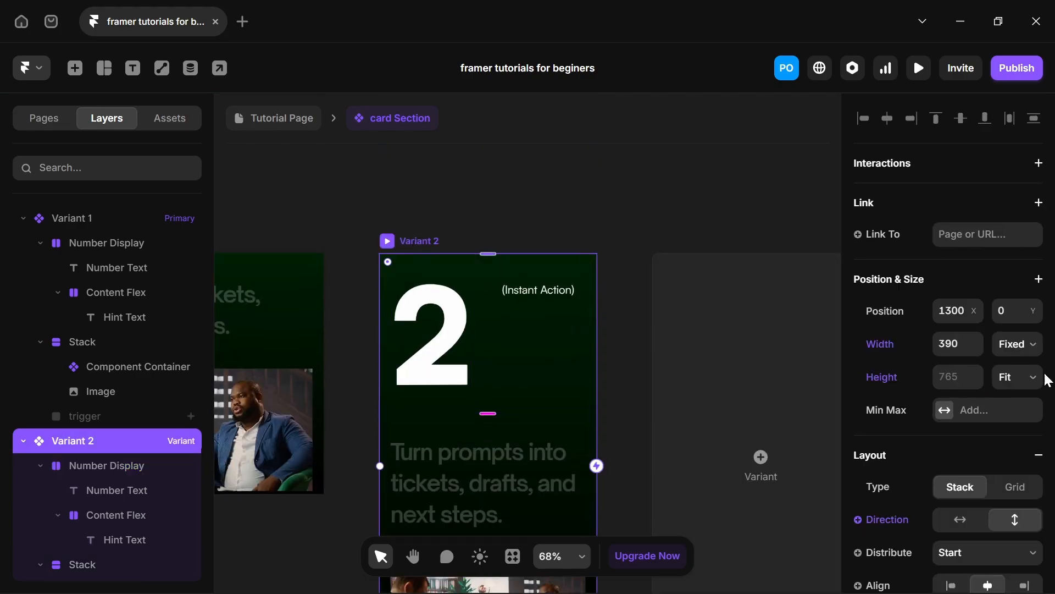
scroll(1006, 379, down, 7)
click(997, 303)
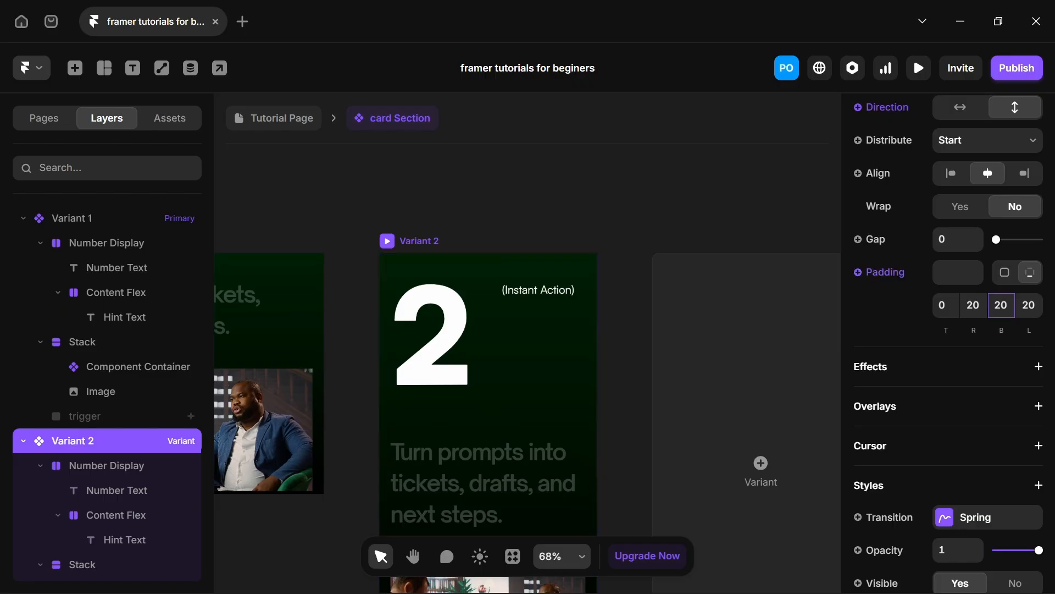
scroll(405, 268, down, 1)
double_click(412, 215)
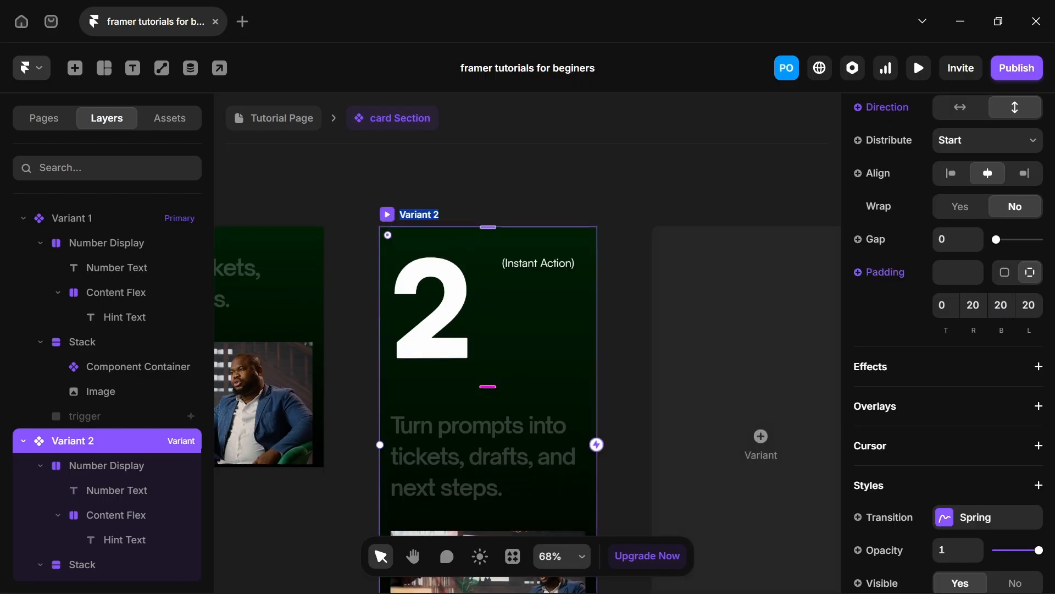
text(Mobile frame)
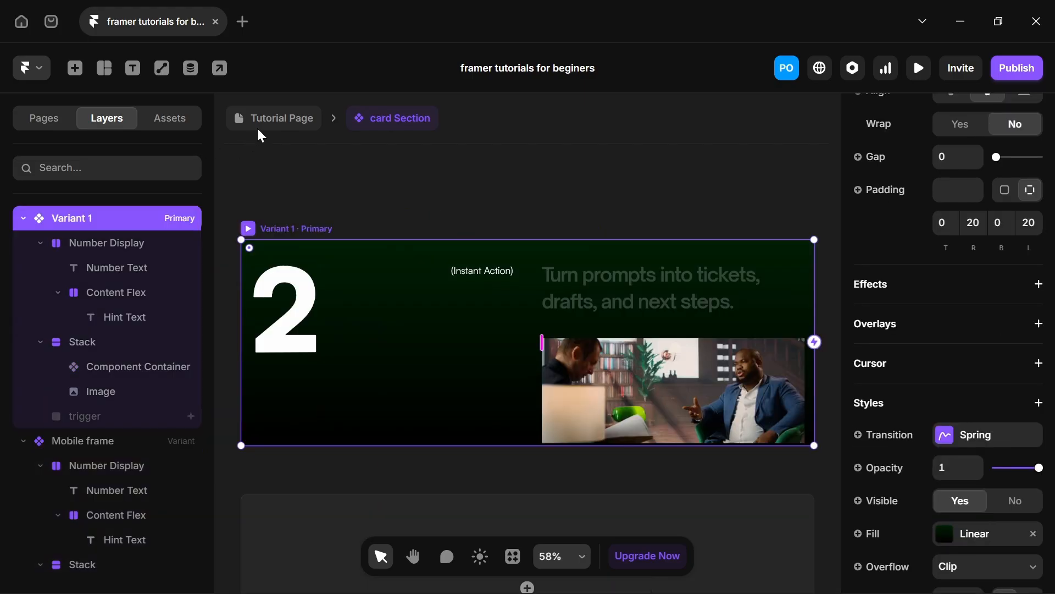
Return to the Tutorial Page and switch the phone layout's card 3 (Innovation) to the Mobile frame variant.
click(257, 125)
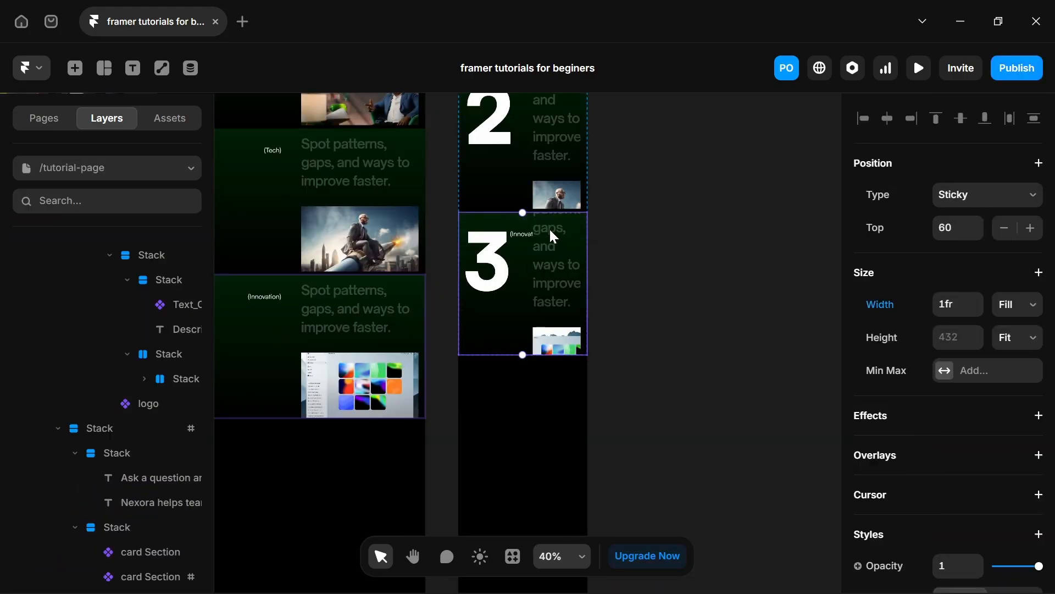
scroll(551, 234, up, 4)
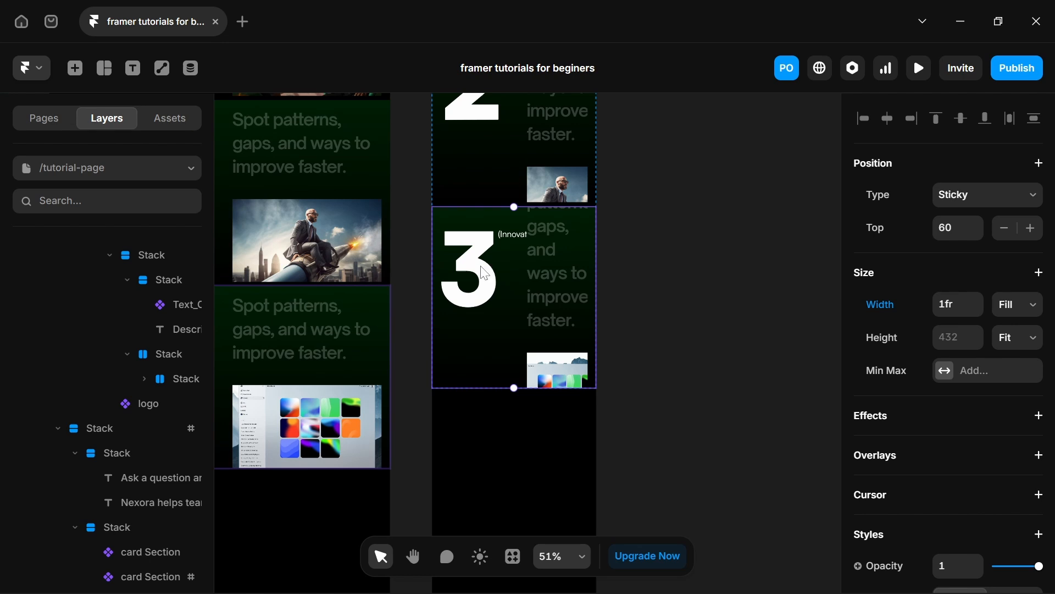
scroll(1041, 405, down, 6)
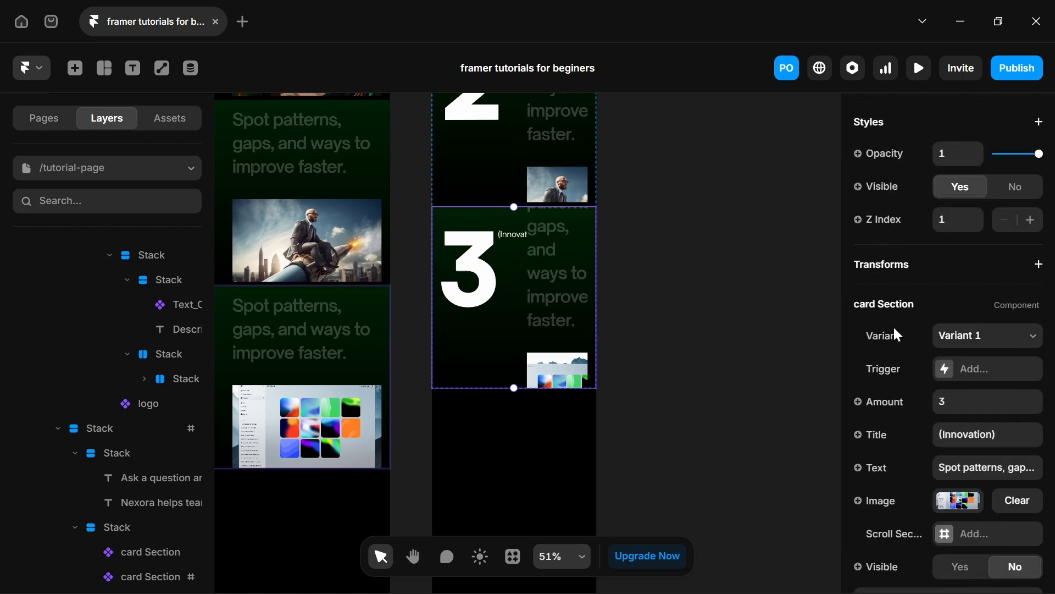
click(1006, 340)
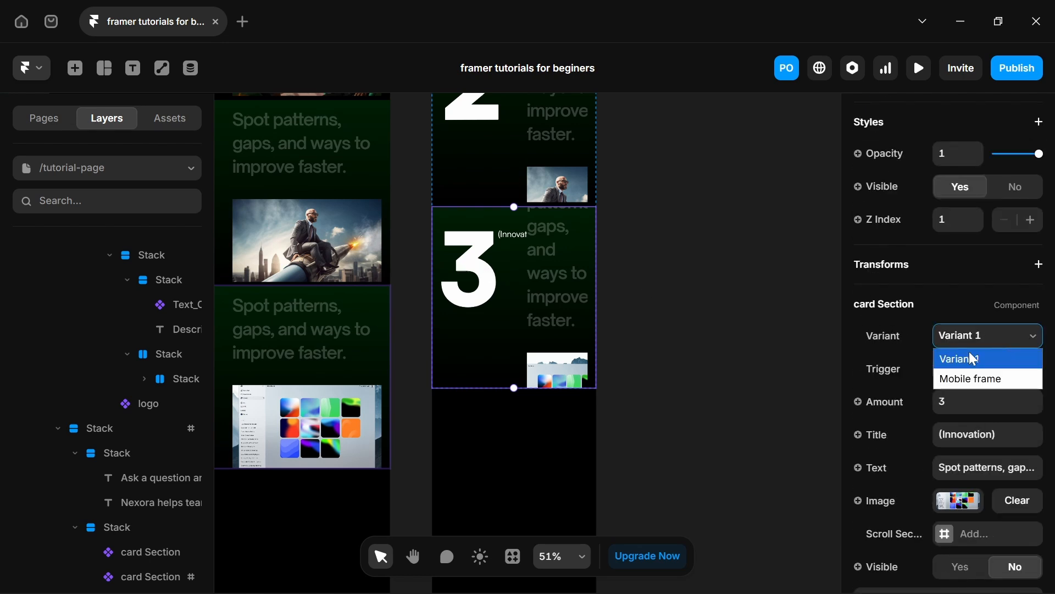
click(951, 378)
Switch card 2 (Tech) in the phone layout to the Mobile frame variant.
scroll(528, 206, up, 2)
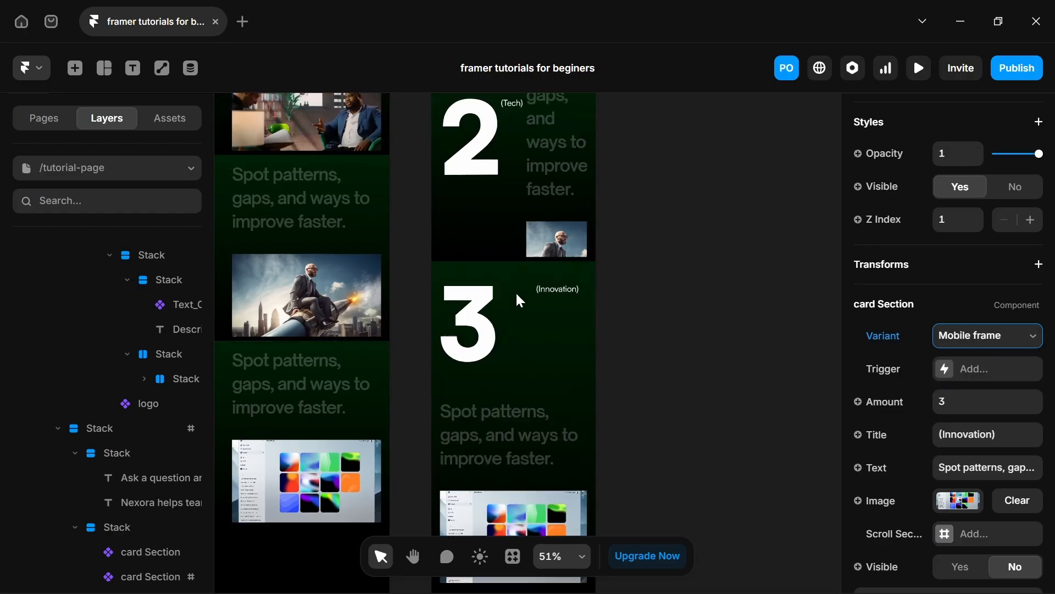
scroll(515, 291, down, 4)
scroll(521, 310, up, 3)
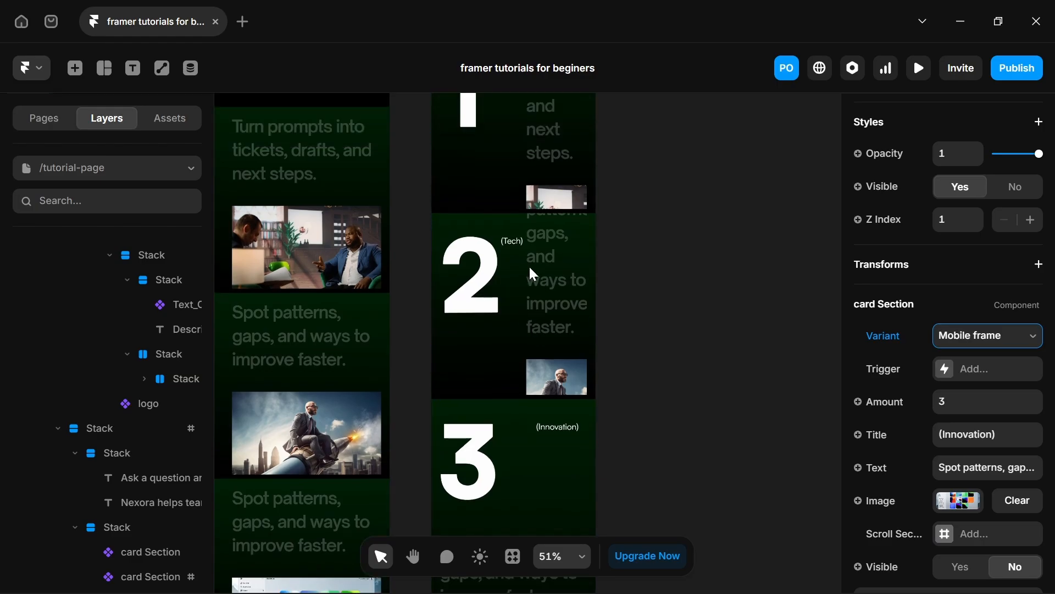
click(529, 265)
click(1000, 336)
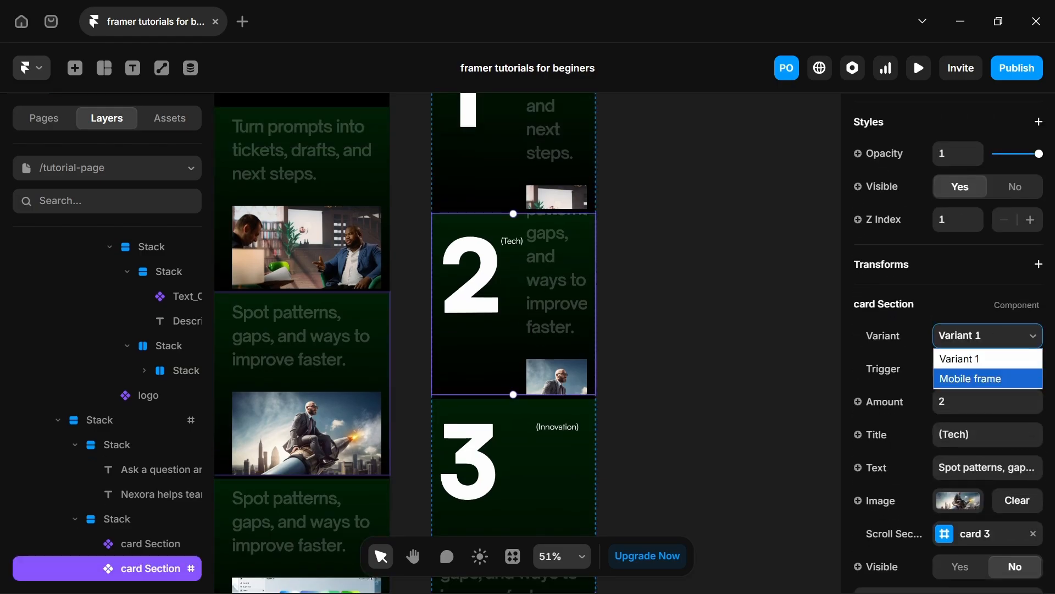
click(993, 384)
Switch card 1 (Instant Action) in the phone layout to the Mobile frame variant.
scroll(525, 227, up, 3)
click(511, 214)
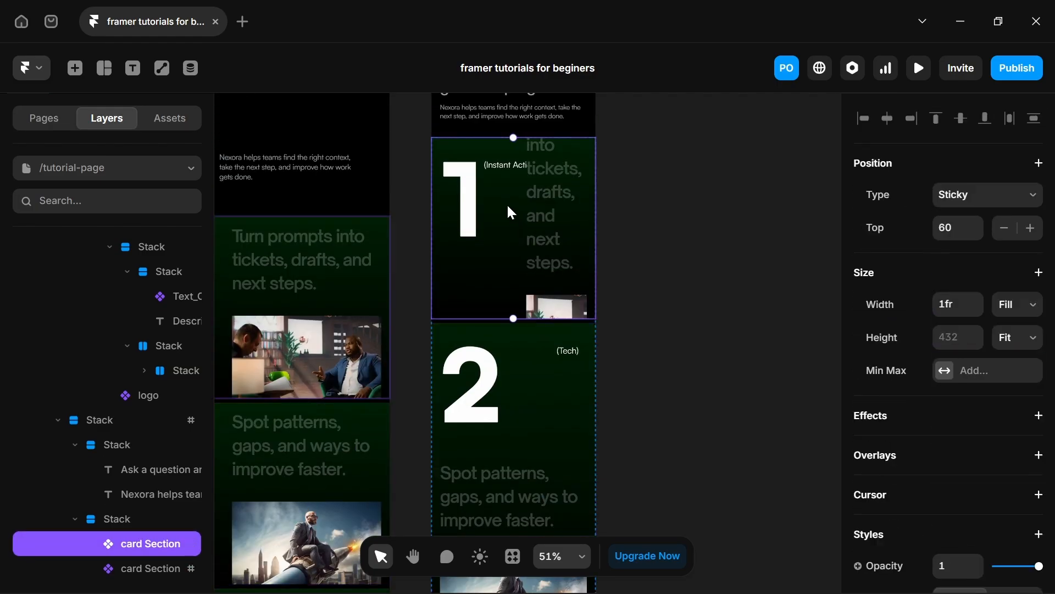
scroll(1007, 377, down, 5)
click(1005, 419)
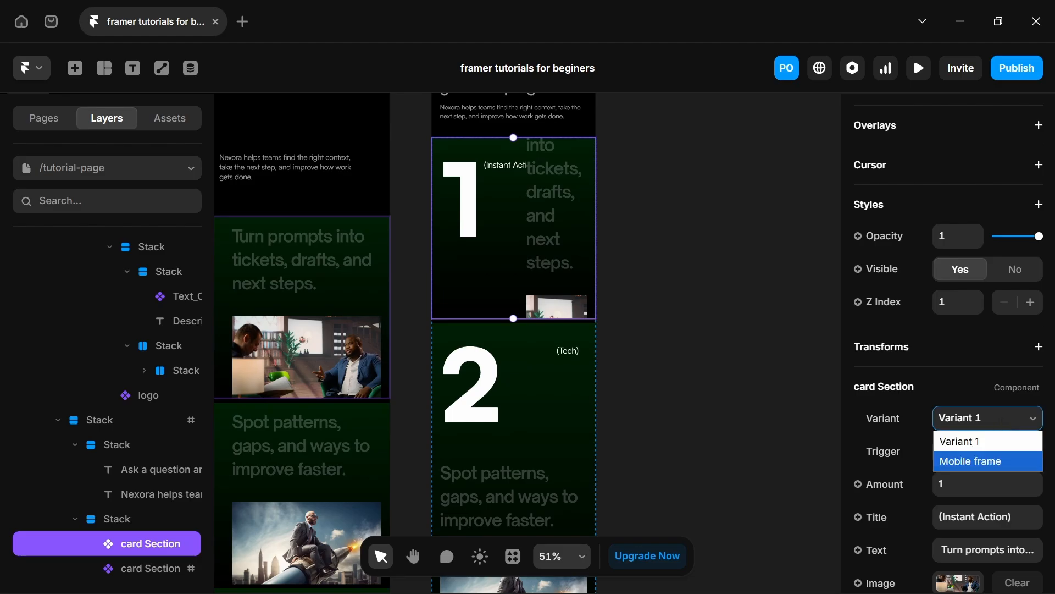
click(976, 469)
scroll(667, 333, down, 3)
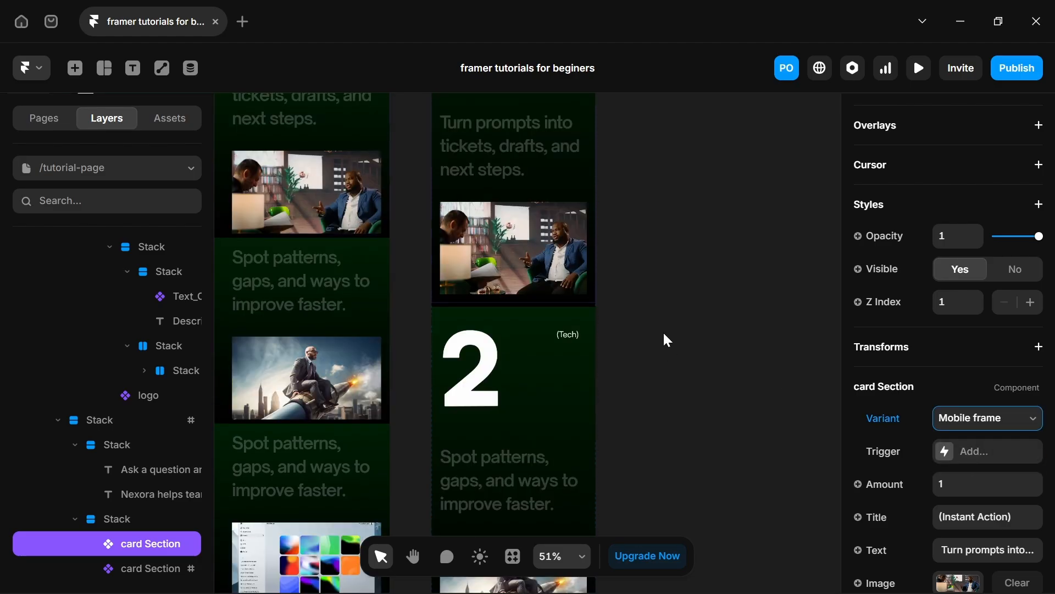
scroll(667, 333, down, 2)
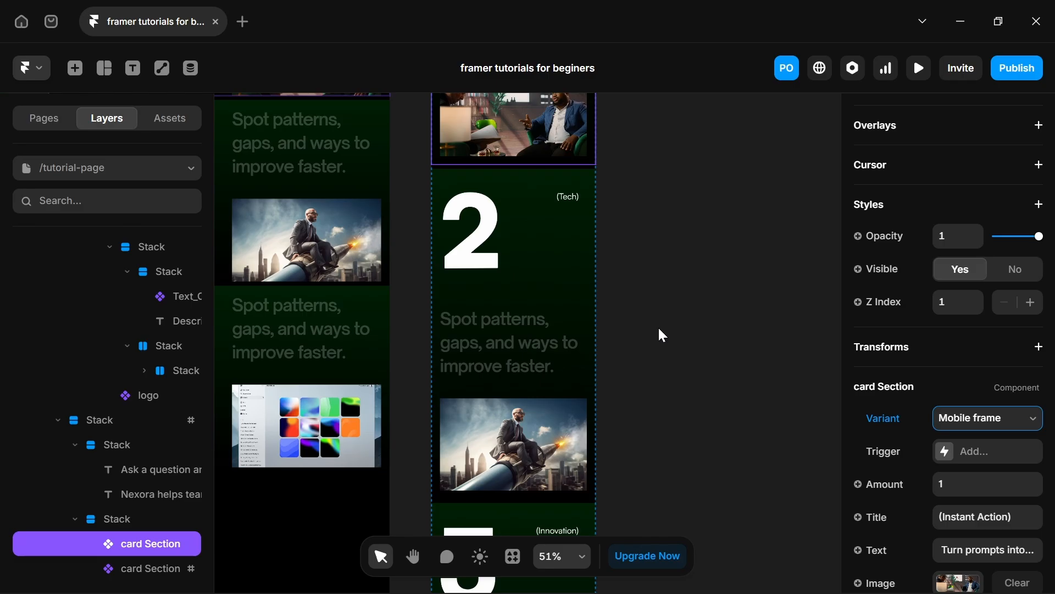
Reopen the card Section component and set the default of the Visible variable on the Mobile frame's trigger layer to Yes.
double_click(464, 281)
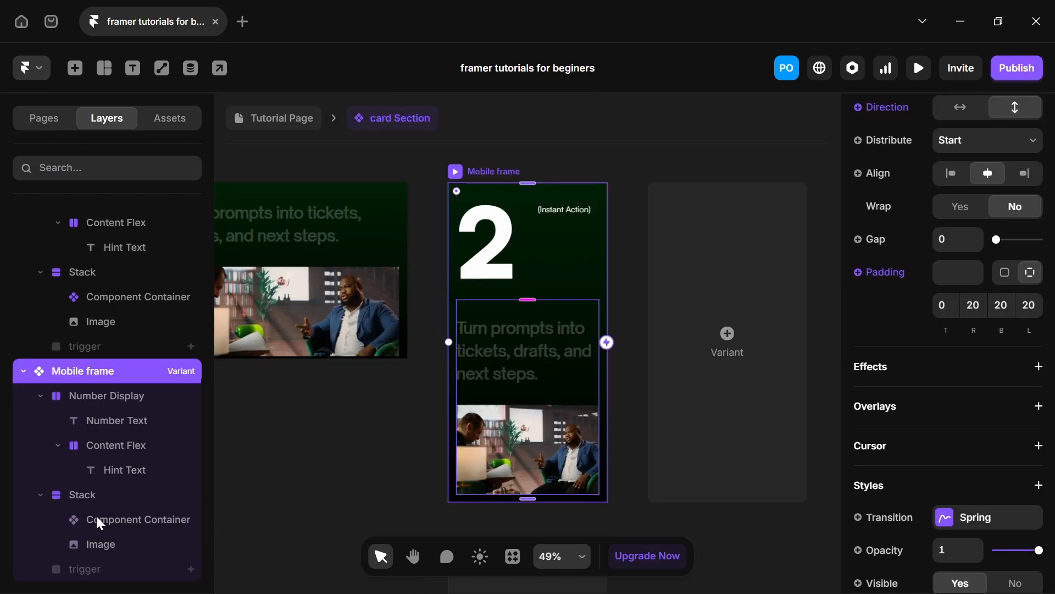
click(83, 572)
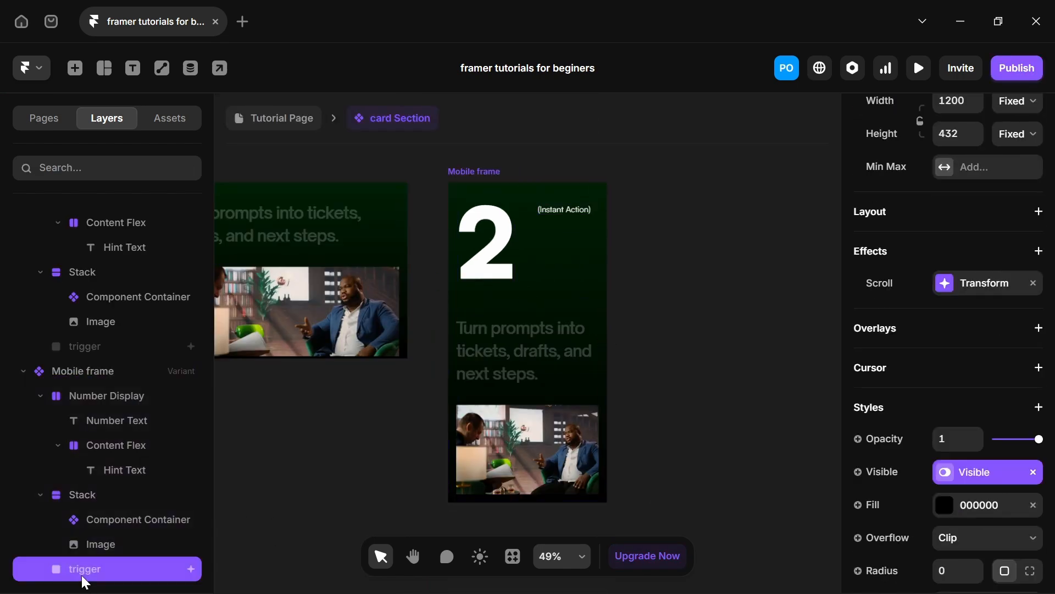
click(960, 480)
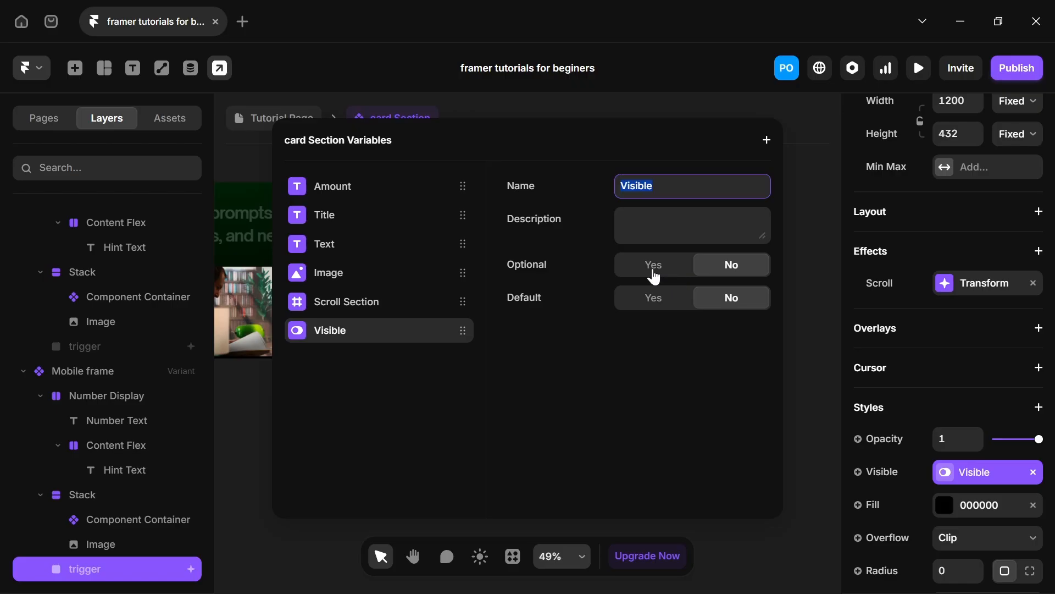
click(665, 301)
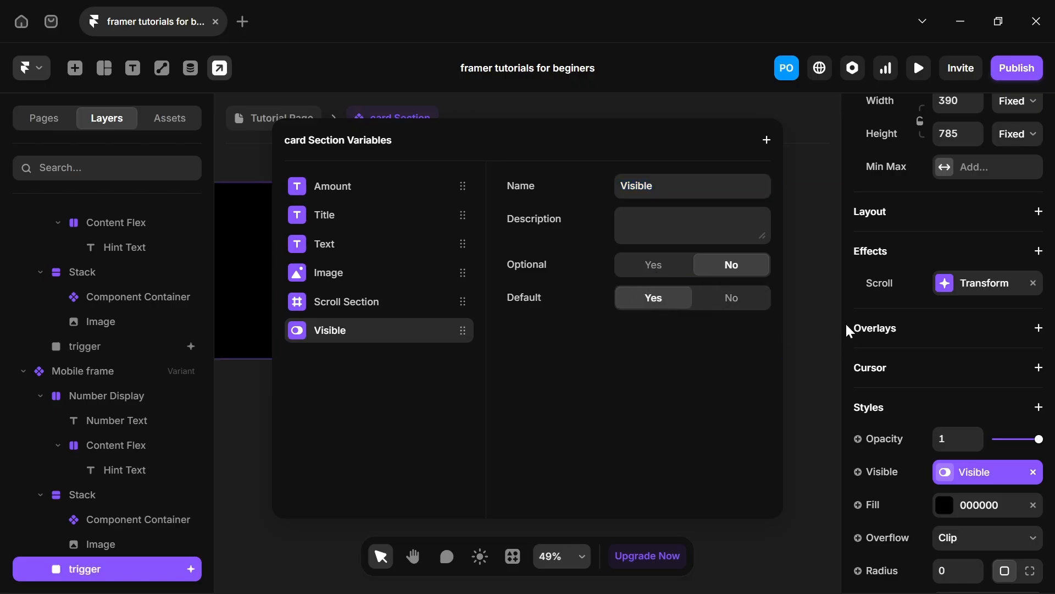
click(822, 306)
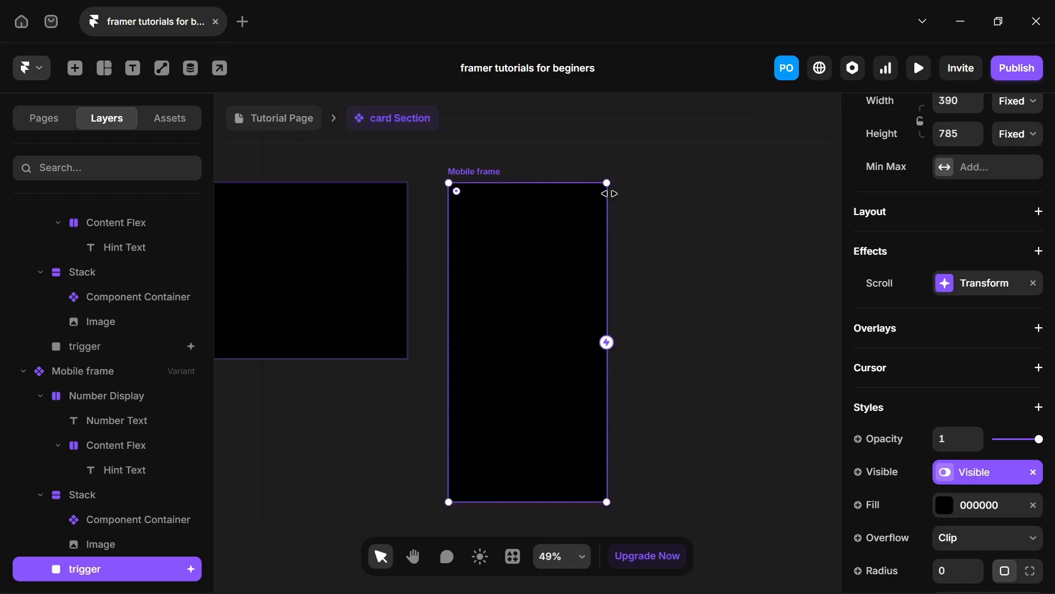
Return to the Tutorial Page and preview the phone layout at 390 wide, checking how the numbered cards behave on scroll.
click(285, 118)
scroll(501, 347, down, 2)
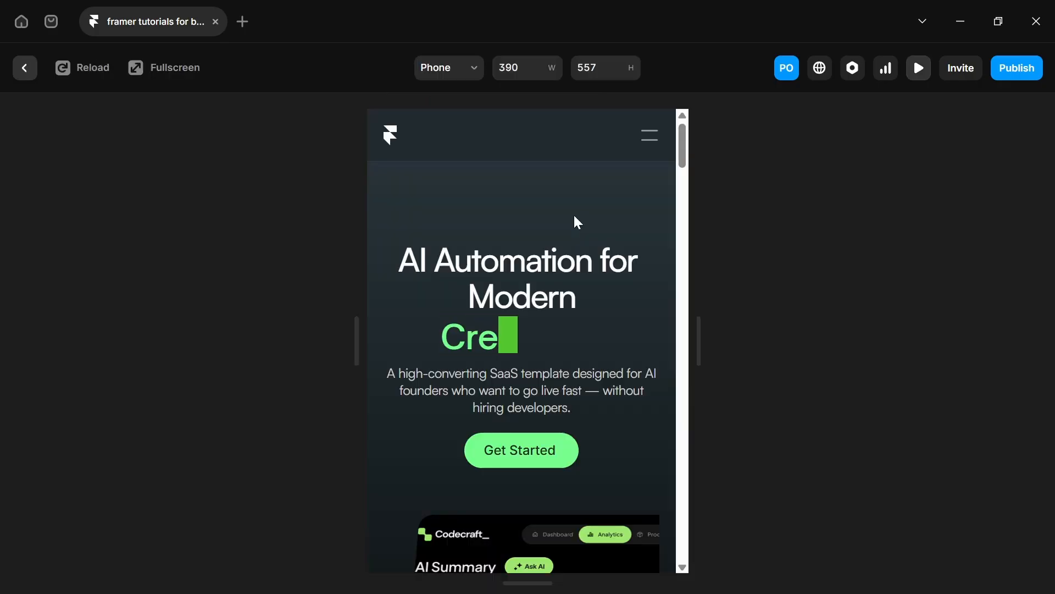
scroll(574, 216, down, 7)
scroll(577, 222, down, 10)
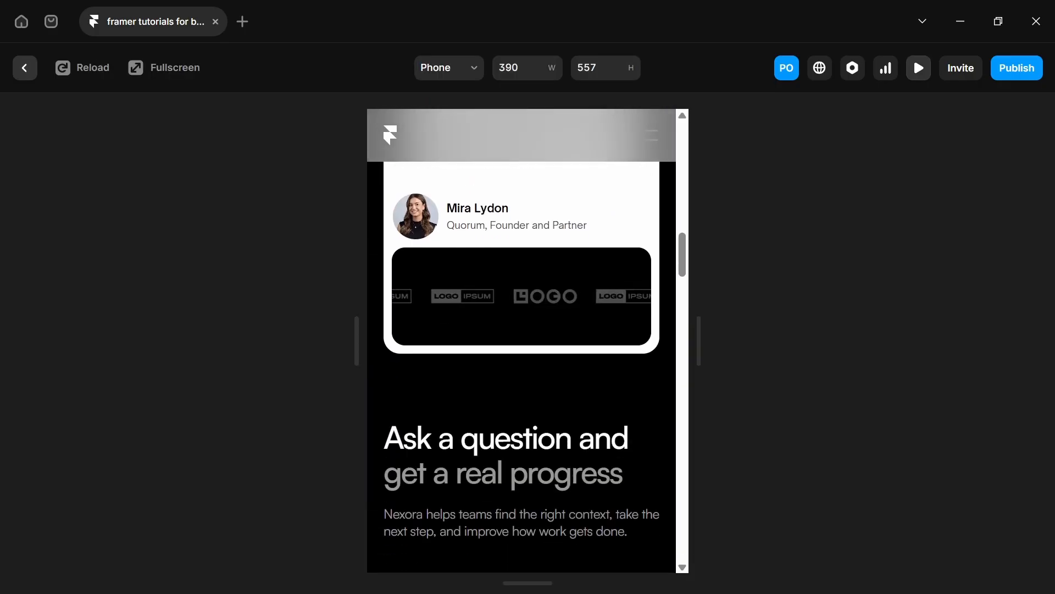
scroll(574, 217, down, 8)
scroll(574, 219, down, 8)
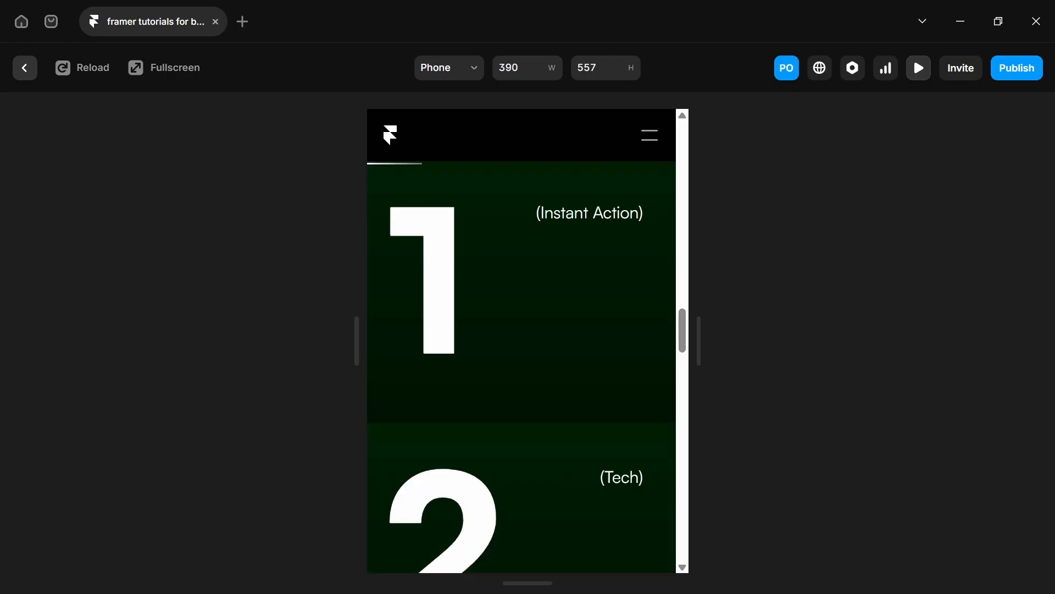
Scroll through the rest of the phone preview and examine the numbered card sections across the page's breakpoints on the canvas.
scroll(575, 217, down, 8)
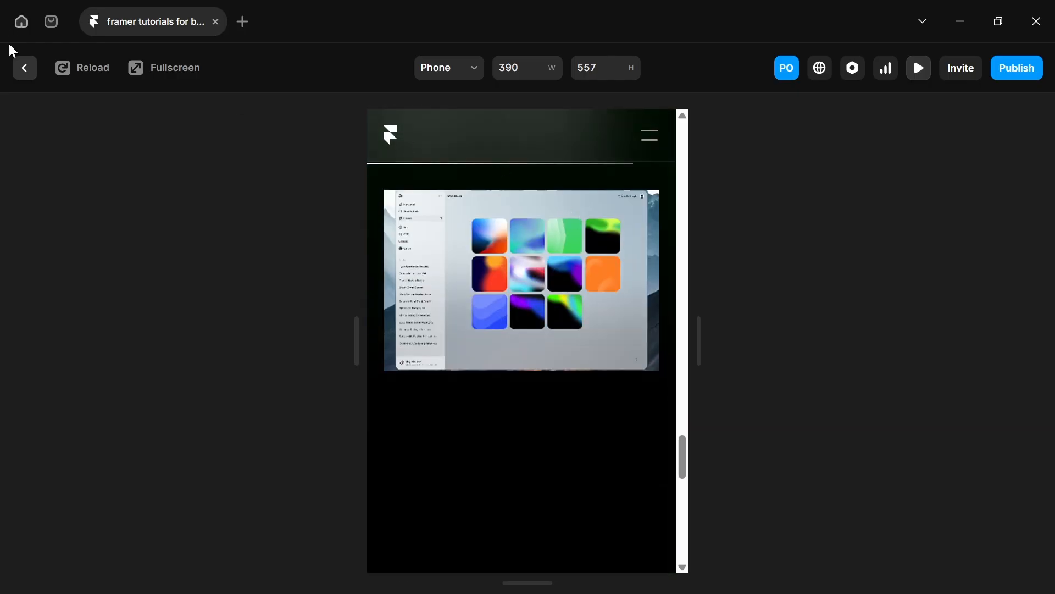
click(25, 67)
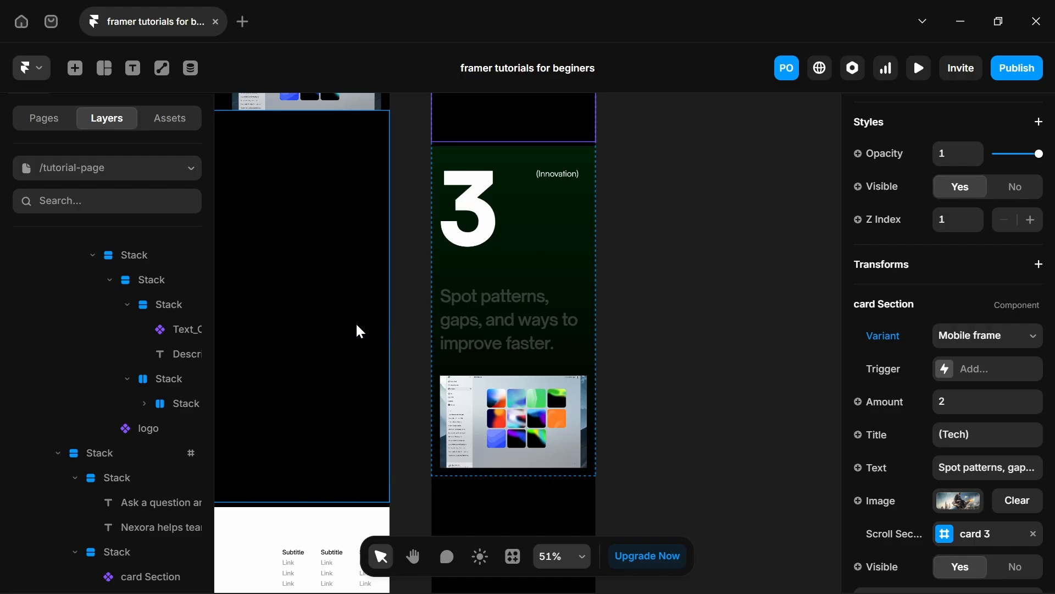
scroll(352, 319, down, 1)
drag(370, 323, 639, 313)
scroll(618, 306, down, 2)
scroll(532, 255, down, 2)
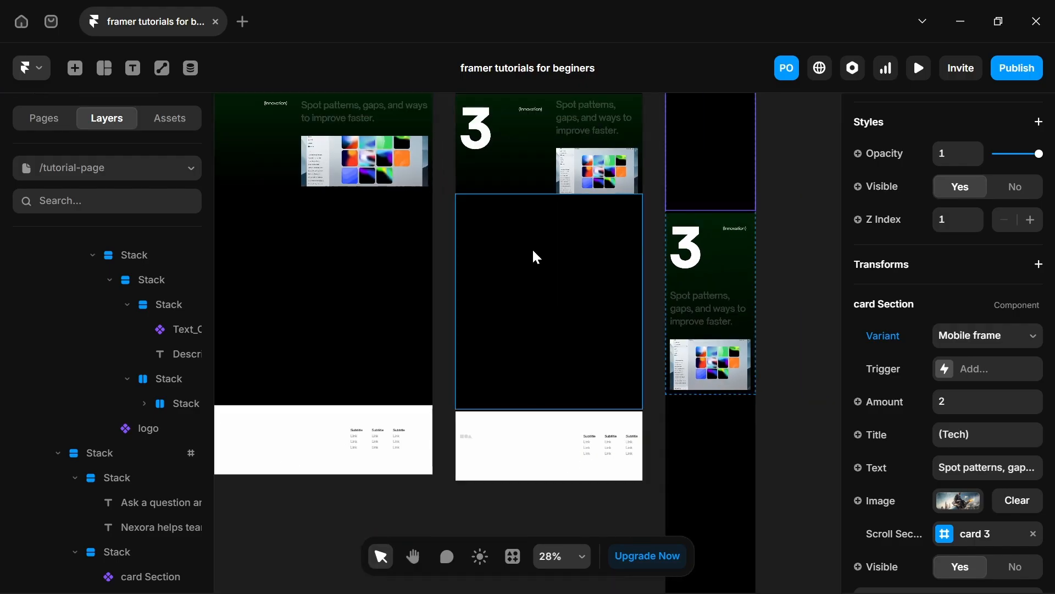
scroll(553, 264, up, 3)
scroll(584, 252, up, 1)
scroll(580, 247, up, 3)
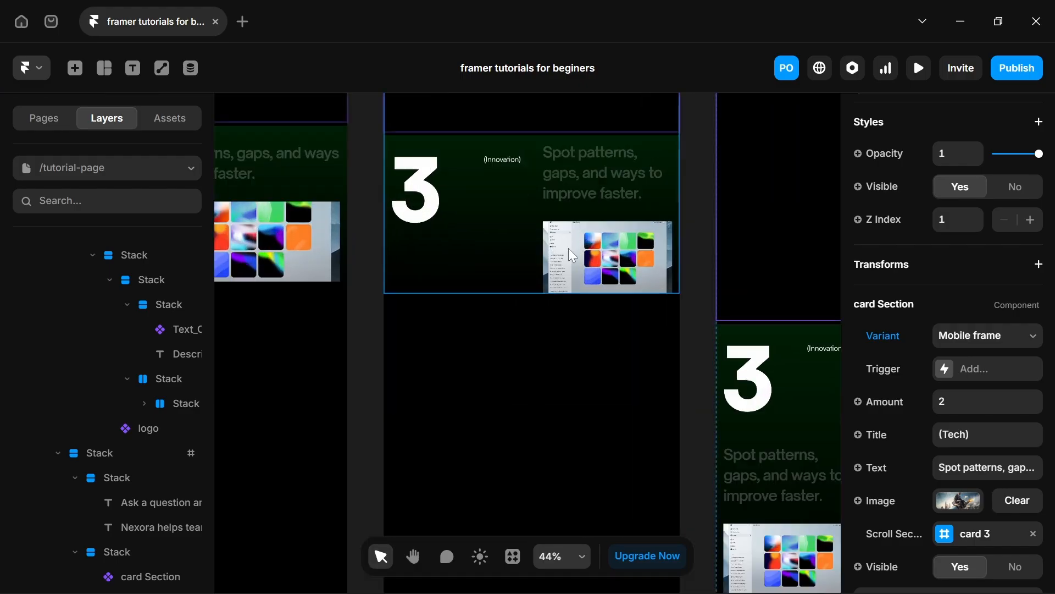
scroll(569, 248, up, 5)
scroll(530, 258, up, 3)
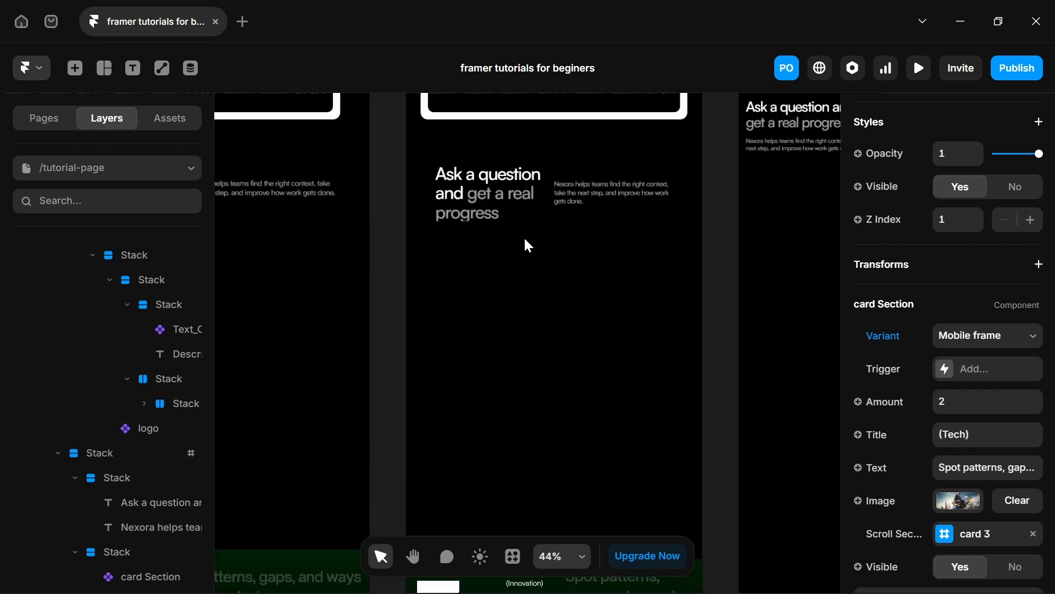
click(512, 309)
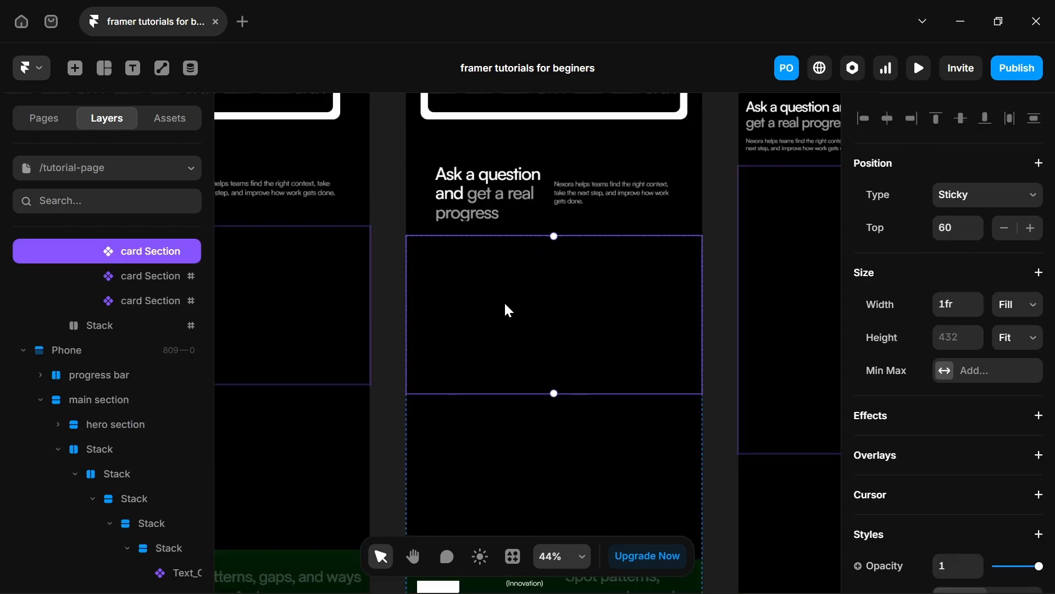
scroll(505, 304, down, 1)
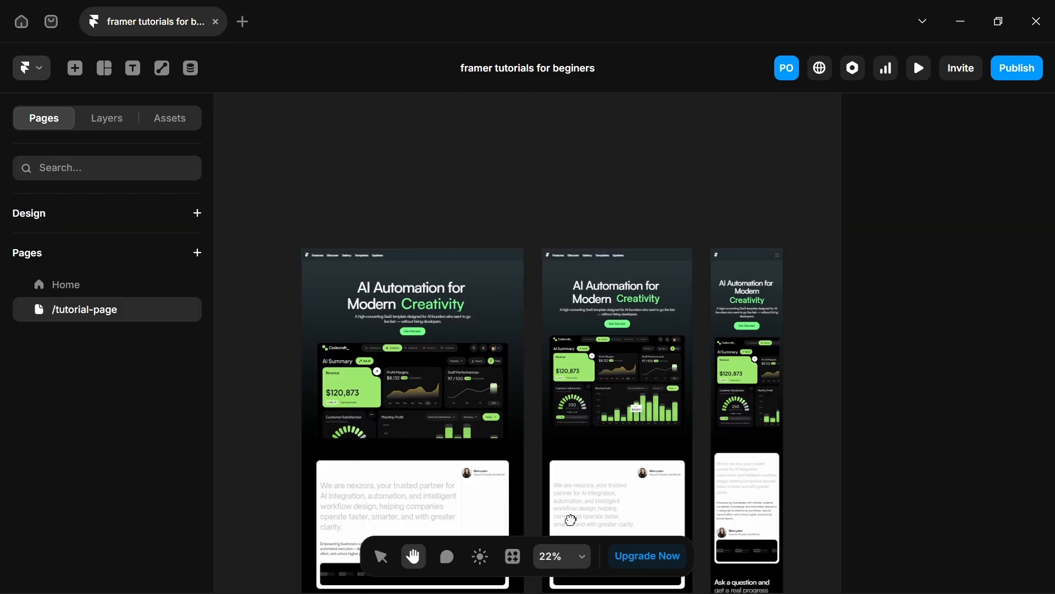
Preview the Desktop layout at 1200 wide and narrow the preview to about 560 to check how the hero section responds.
drag(554, 467, 547, 442)
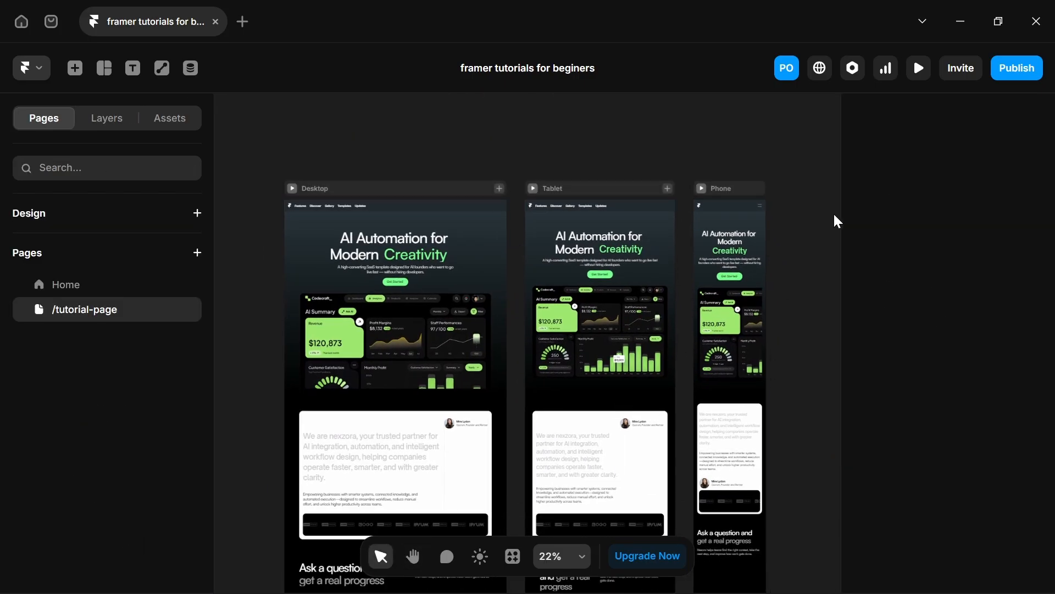
scroll(833, 212, up, 2)
drag(311, 284, 525, 272)
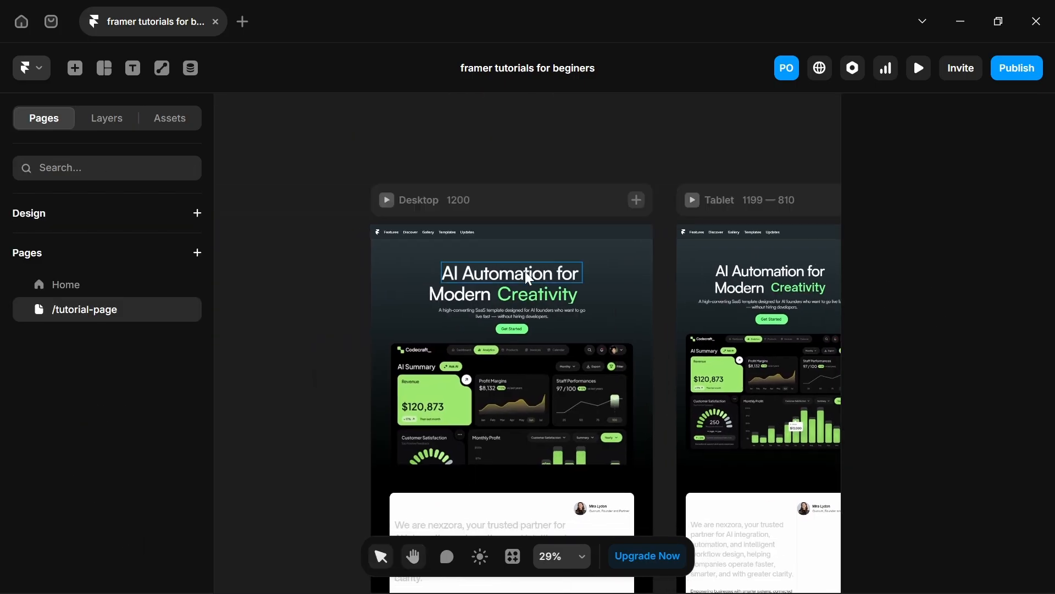
click(389, 208)
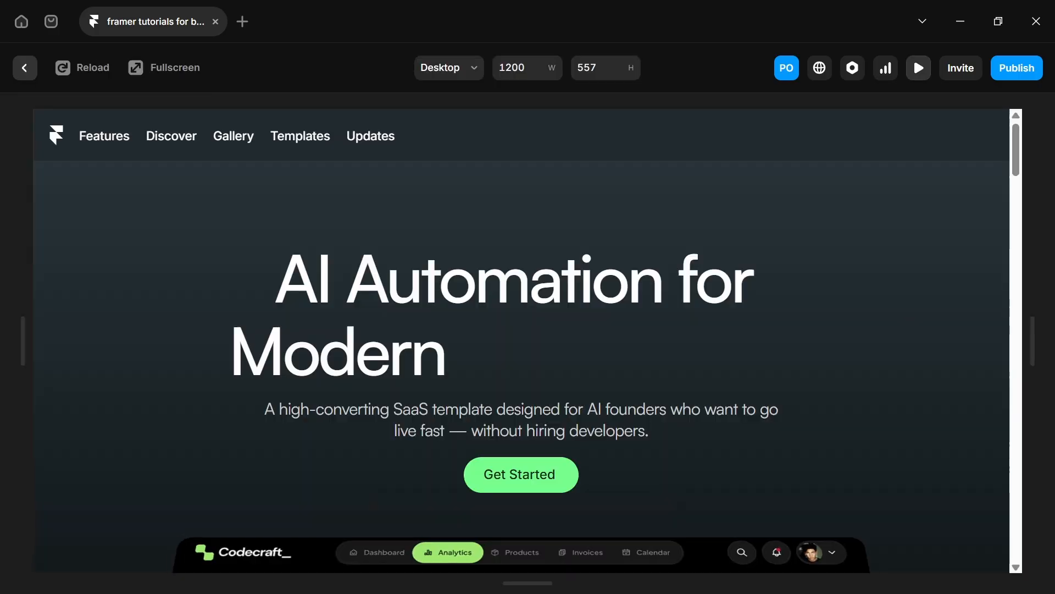
drag(1029, 332, 765, 433)
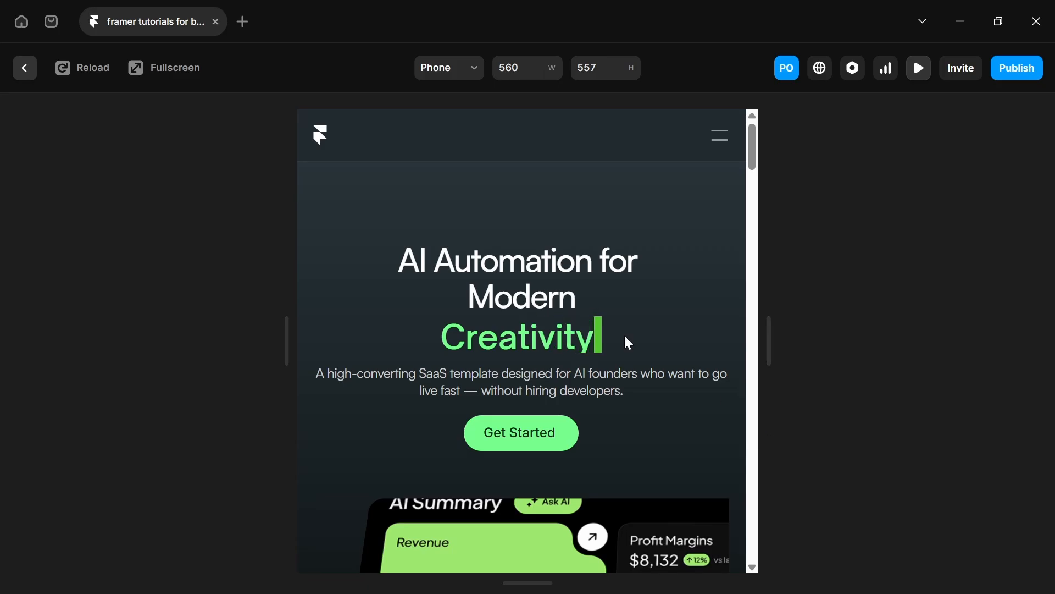
key(Escape)
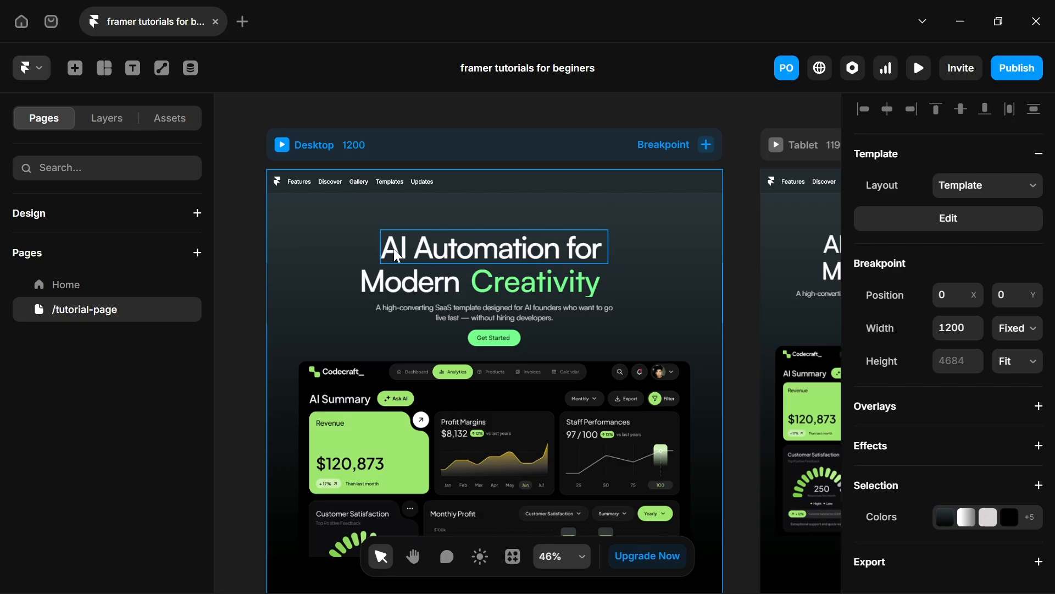
click(282, 150)
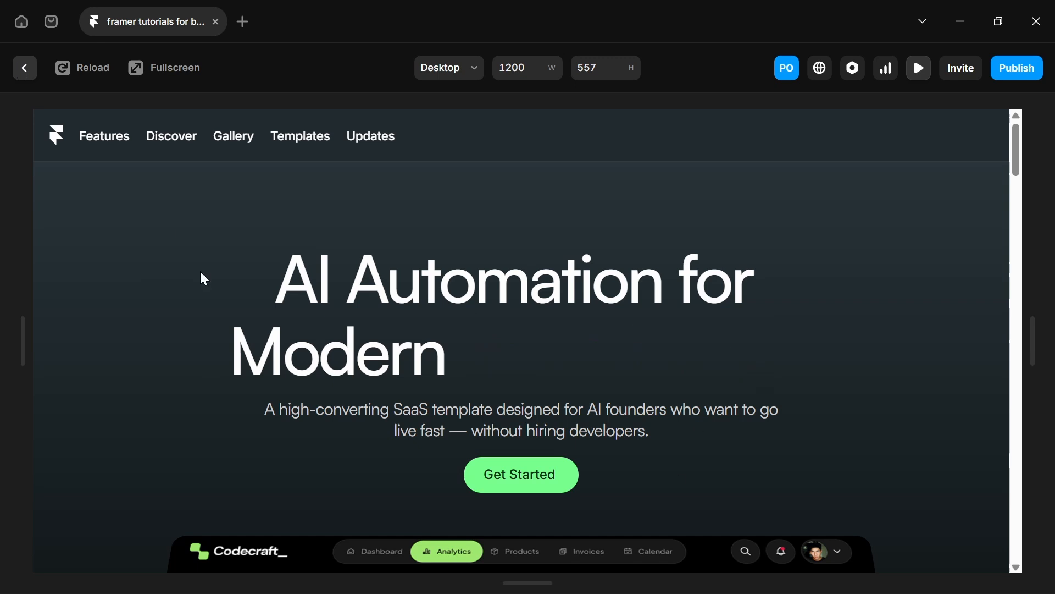
click(22, 71)
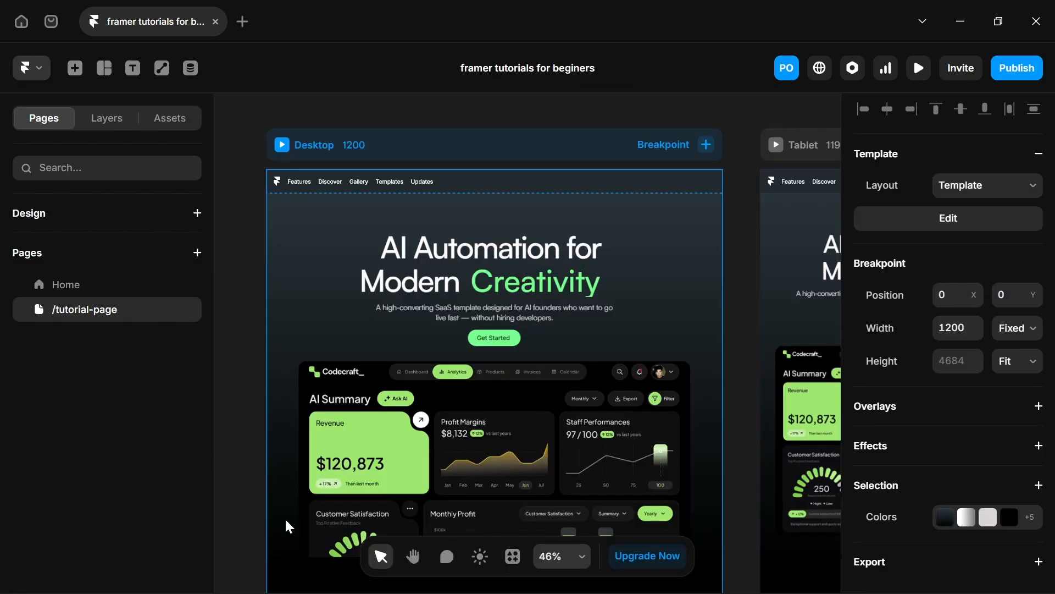
Add an On Appear Text effect with the Blur preset per Character to the desktop heading "AI Automation for" and preview it.
click(525, 256)
scroll(995, 459, down, 5)
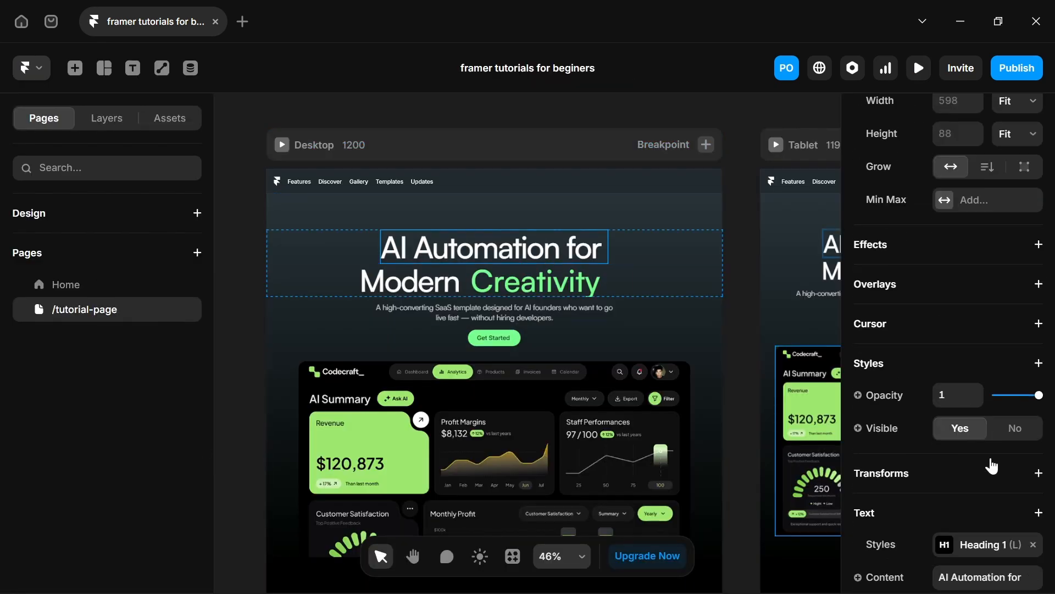
click(880, 263)
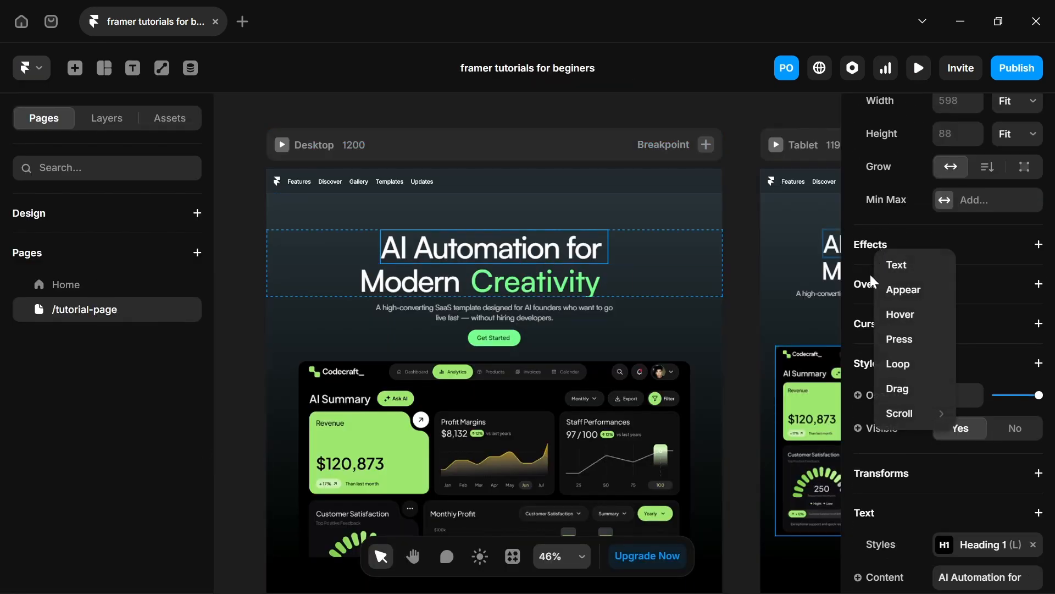
click(903, 269)
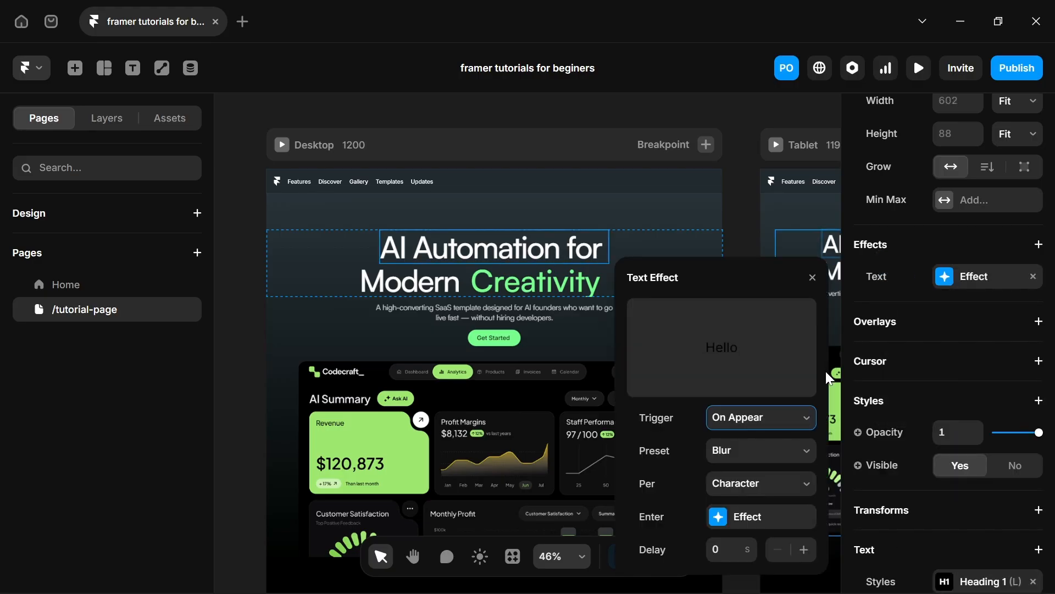
click(282, 145)
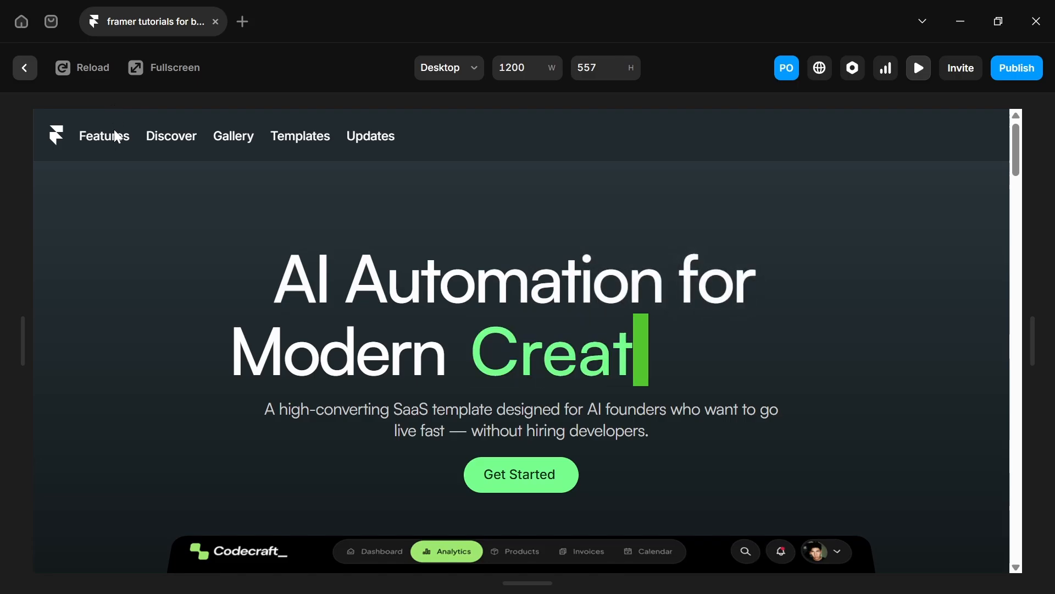
click(90, 76)
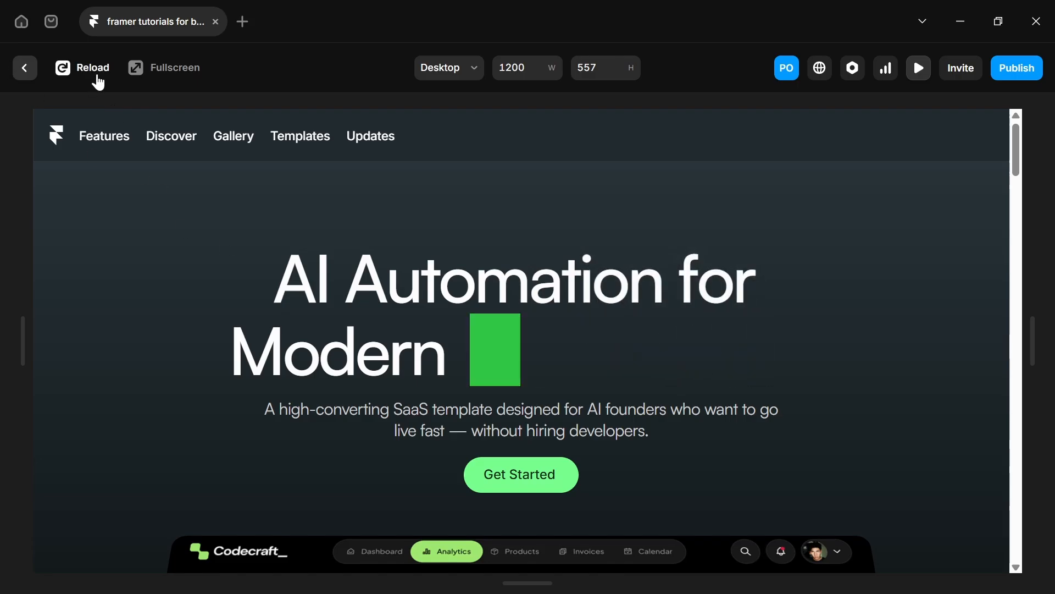
click(64, 69)
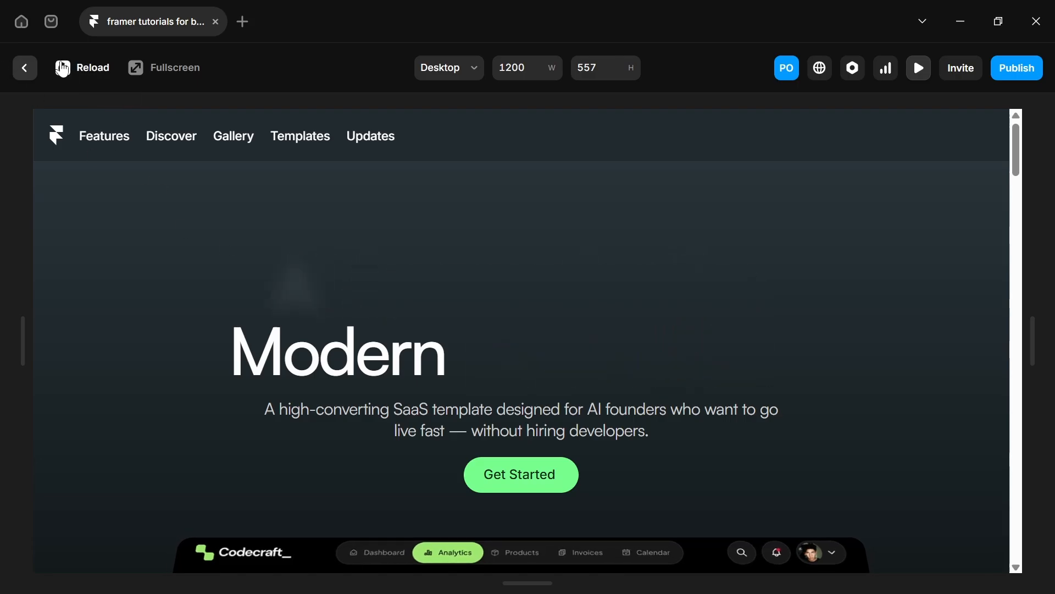
Add a Text effect to the word "Modern" in the desktop hero heading.
click(25, 68)
click(389, 281)
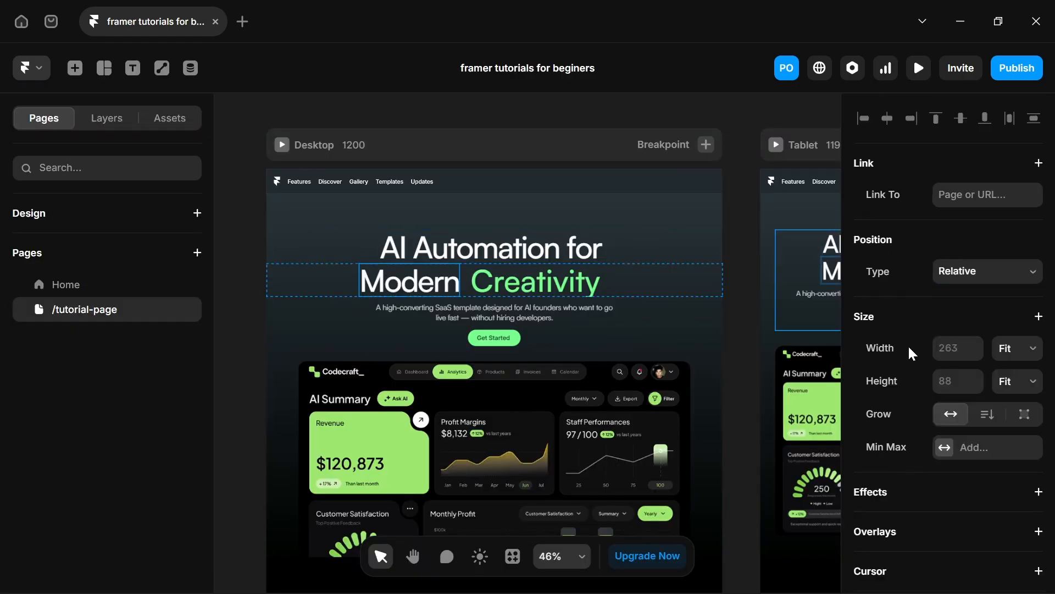
scroll(912, 354, down, 3)
click(866, 327)
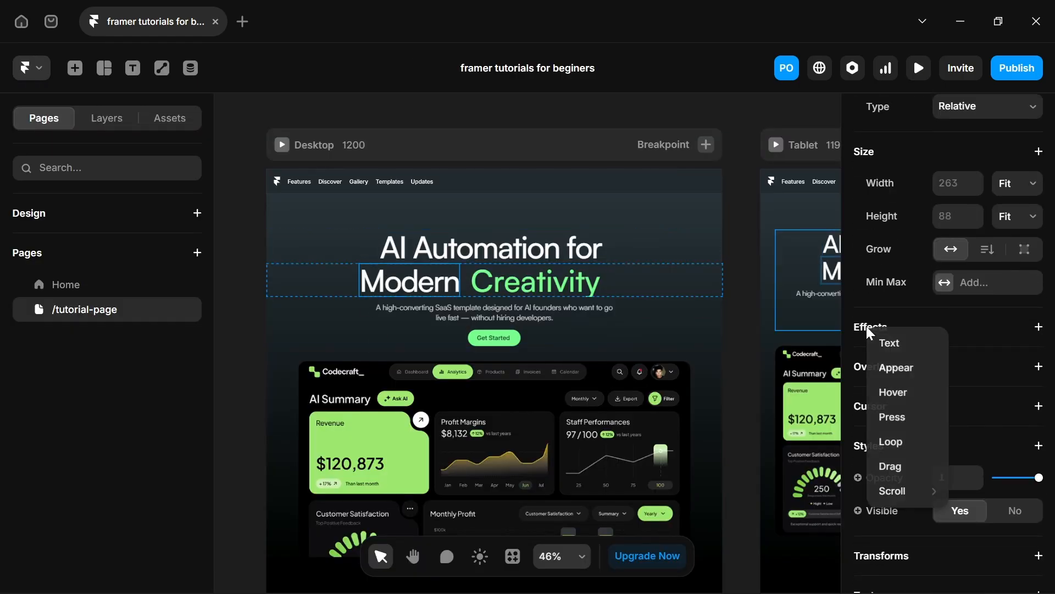
click(898, 356)
click(515, 287)
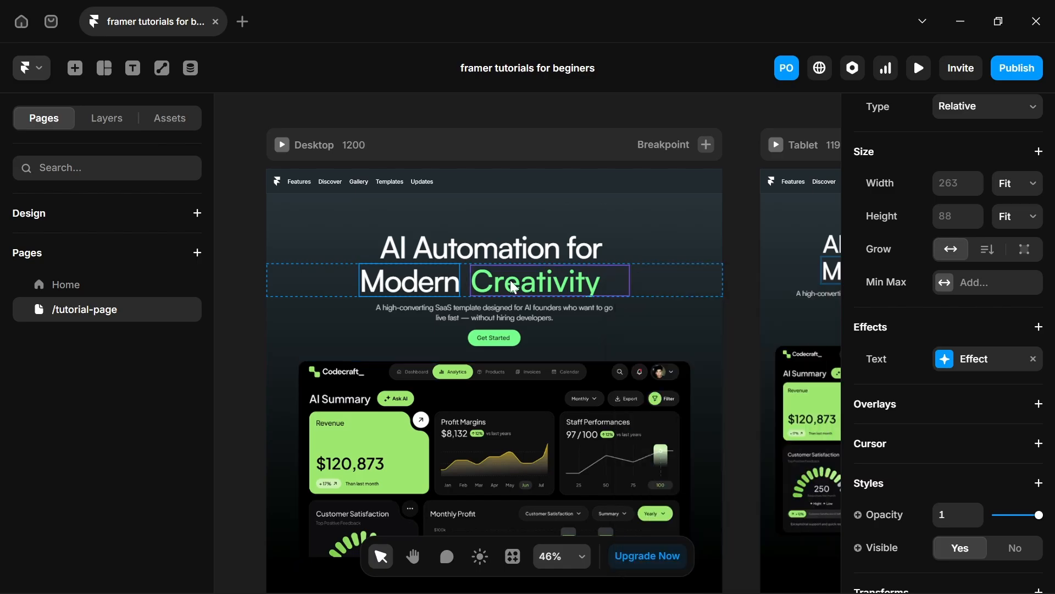
click(867, 387)
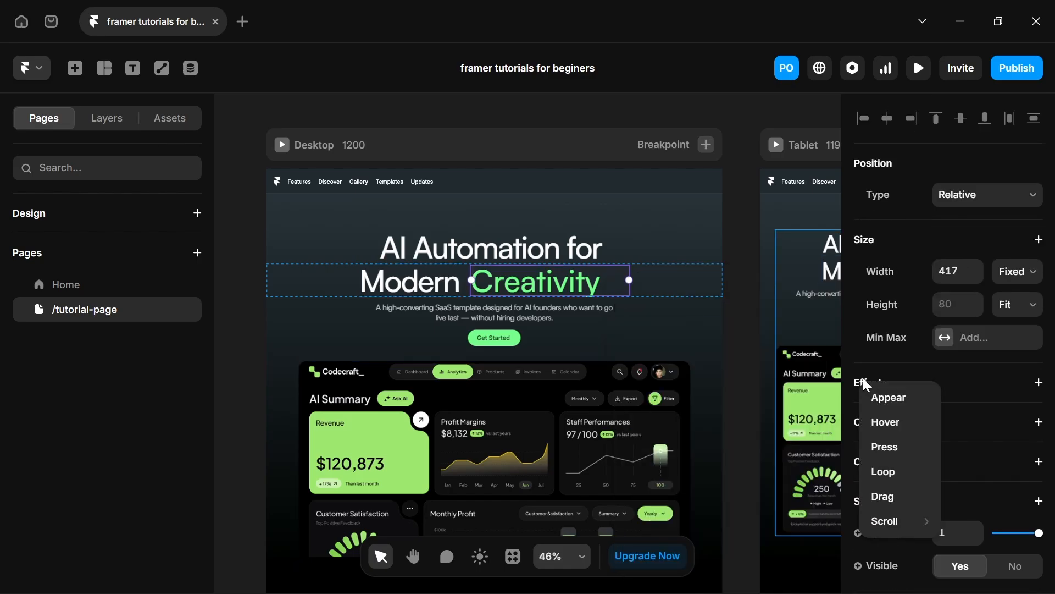
click(879, 445)
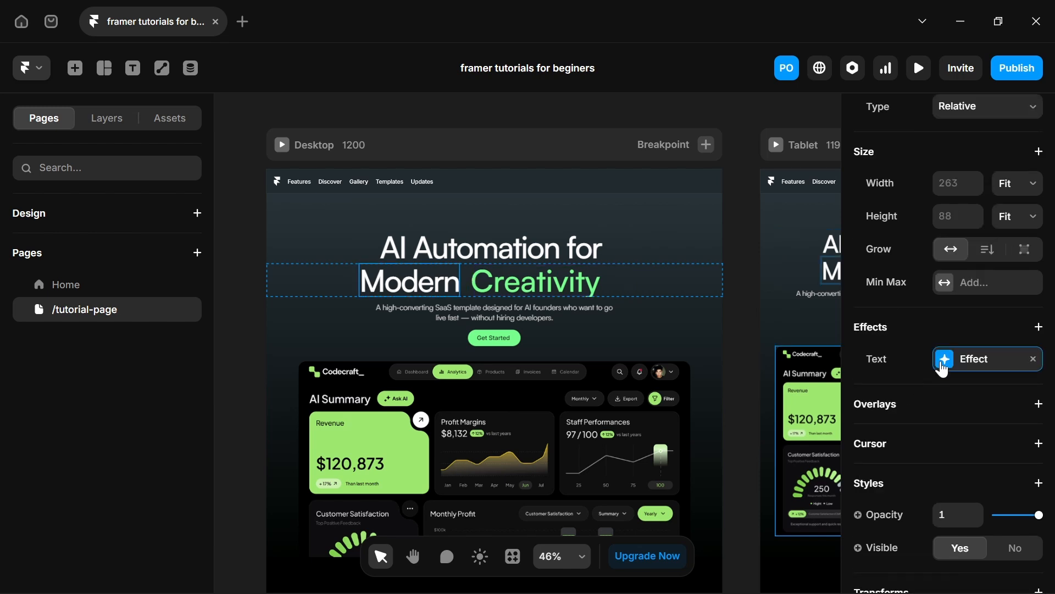
Check the Text effect settings of "Modern" and replay the desktop preview to examine the heading animation.
click(946, 367)
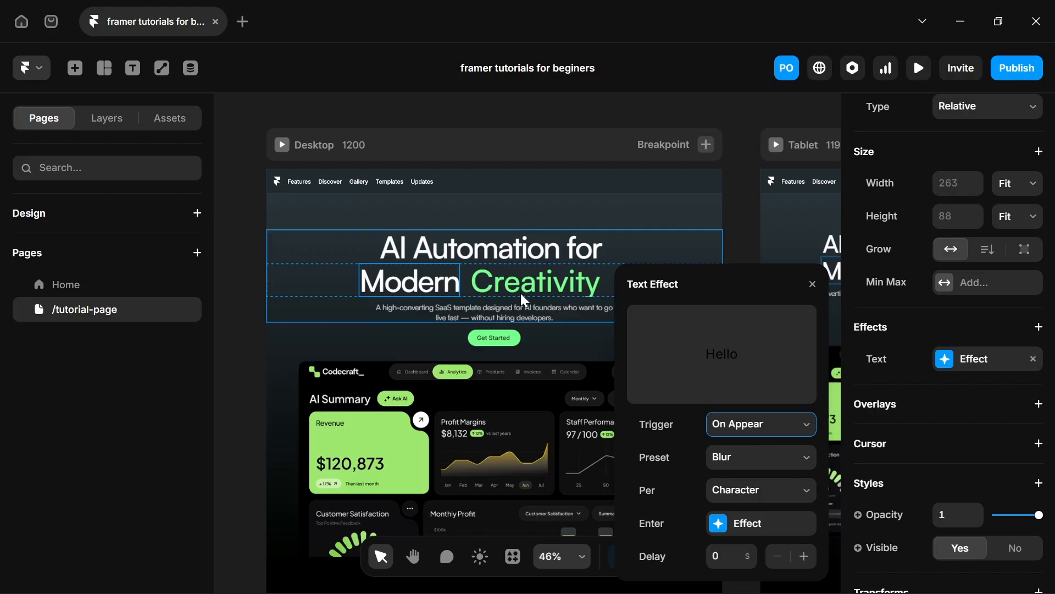
click(538, 286)
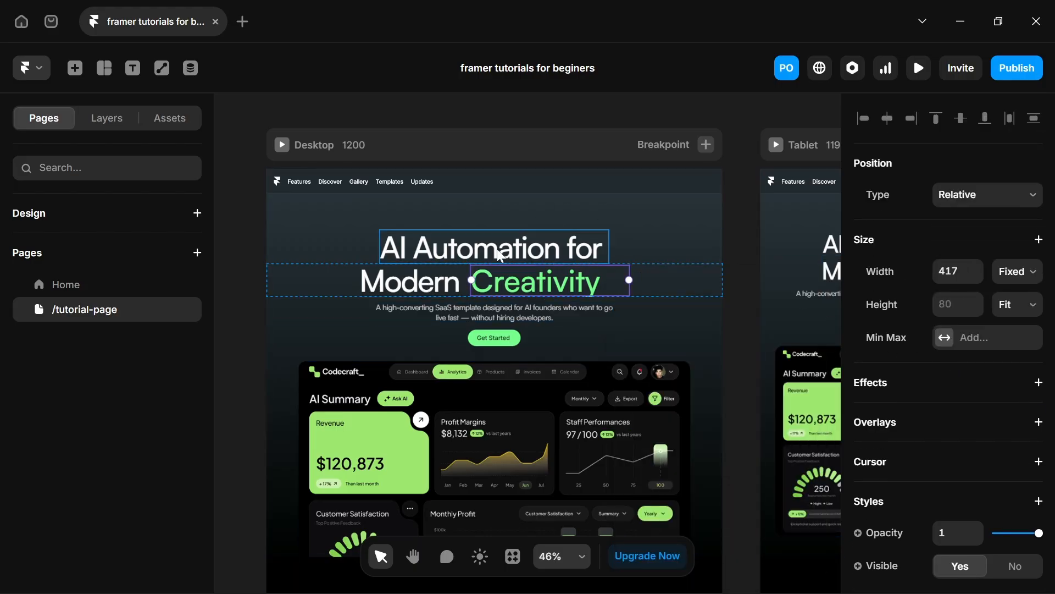
click(282, 145)
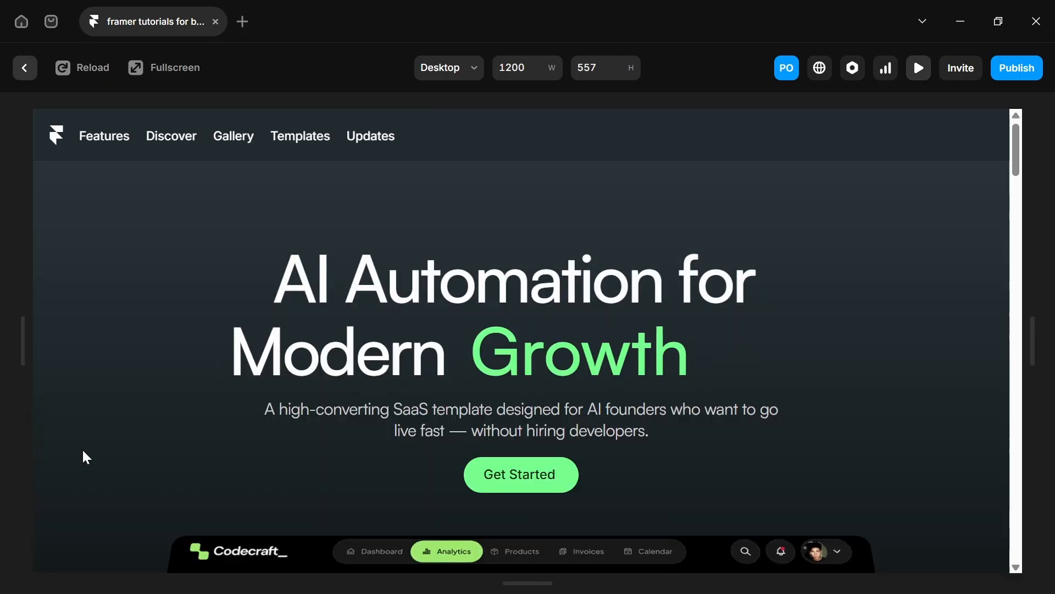
click(63, 69)
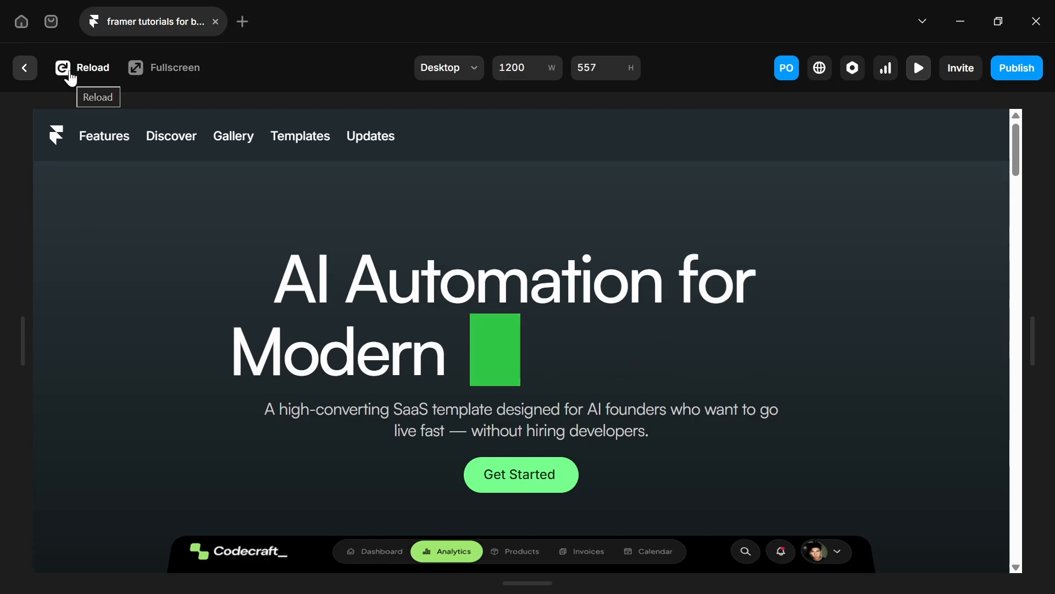
click(72, 77)
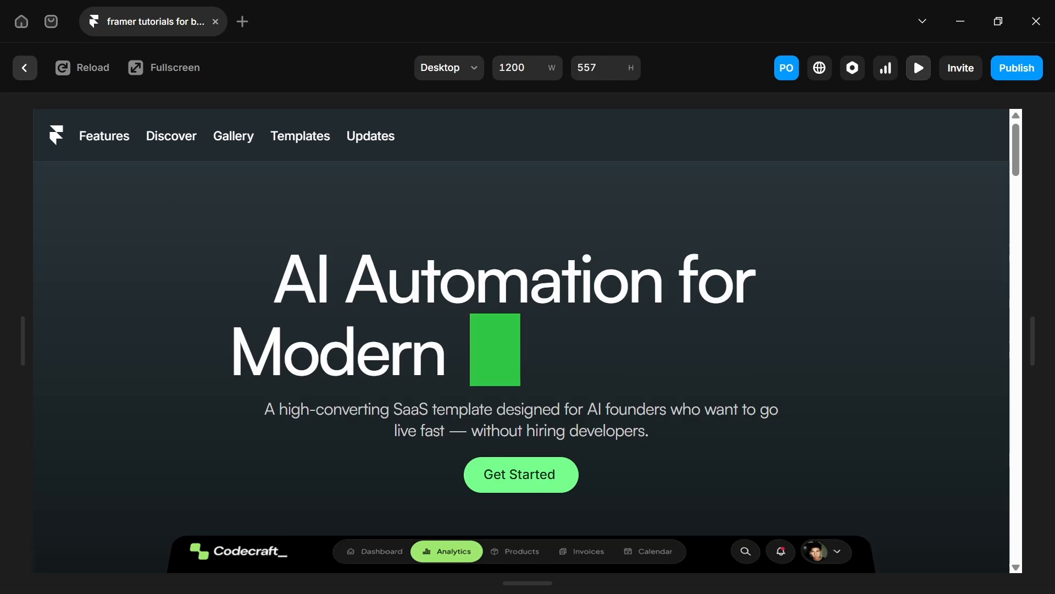
Add an On Appear Blur Text effect per Character with a 0.5 s delay to the desktop hero description and preview it.
click(24, 68)
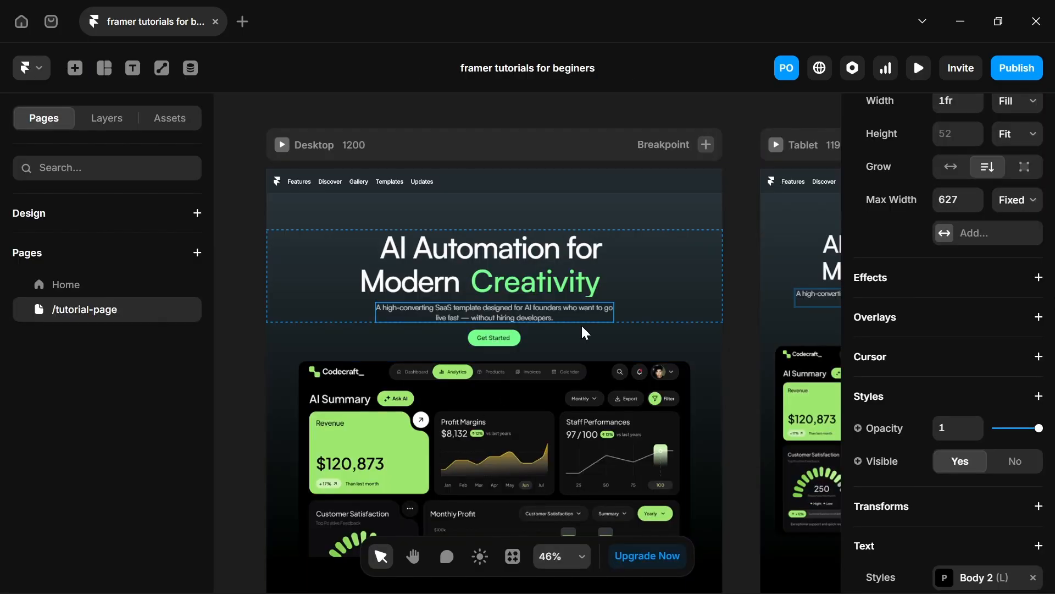
click(1004, 284)
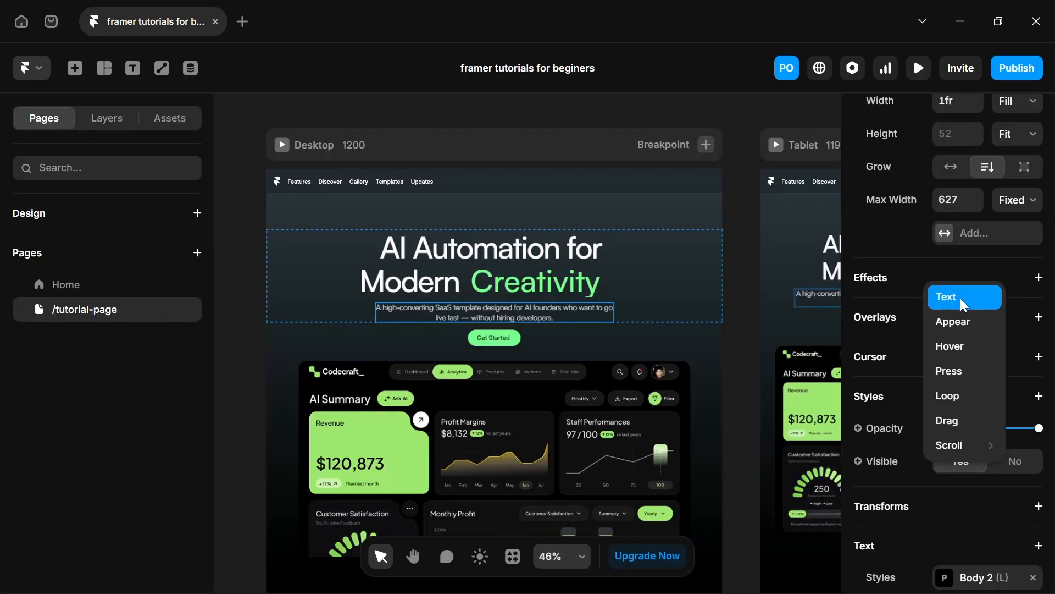
click(961, 298)
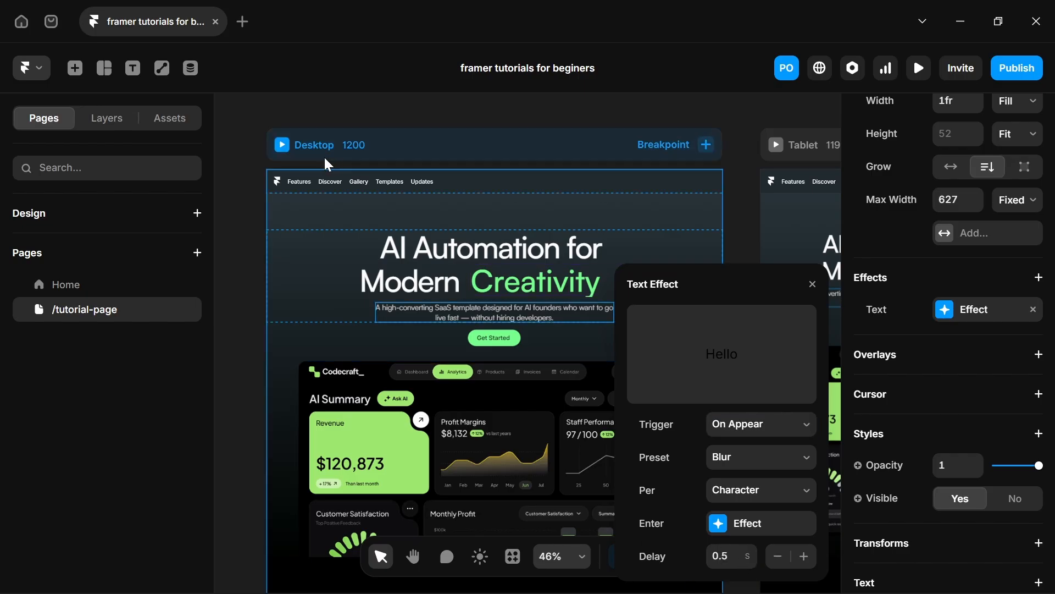
click(283, 146)
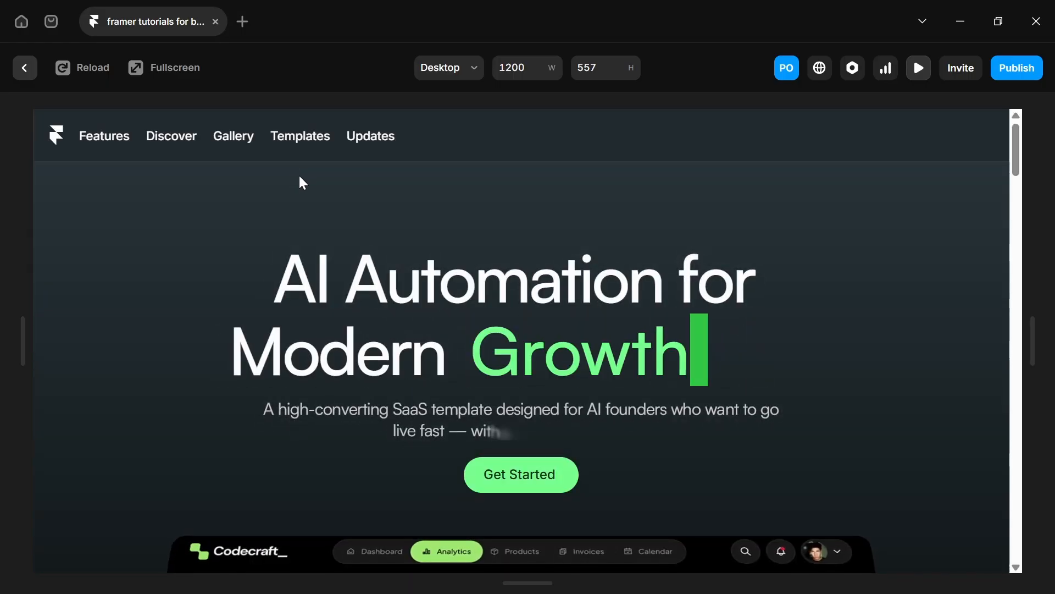
key(Escape)
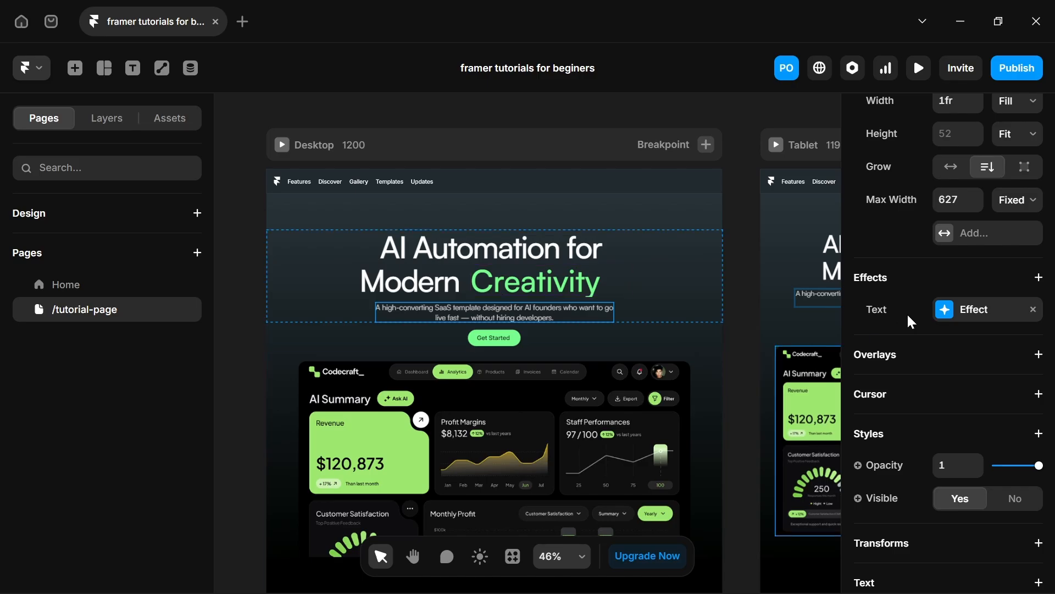
Reopen the hero description's Text effect settings and replay the desktop preview to check the timing of its animation.
click(951, 317)
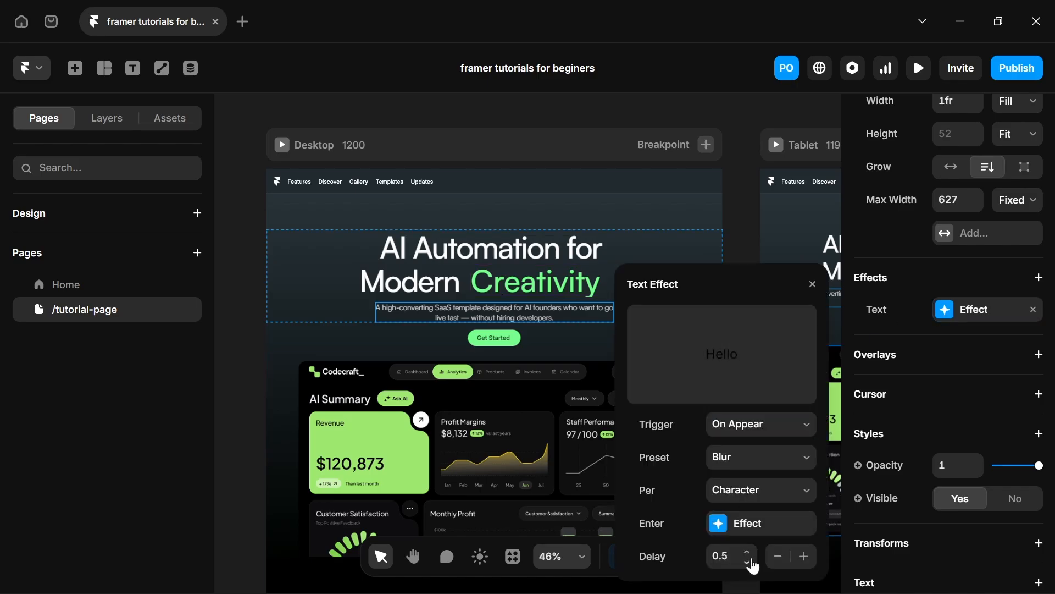
click(269, 149)
click(281, 145)
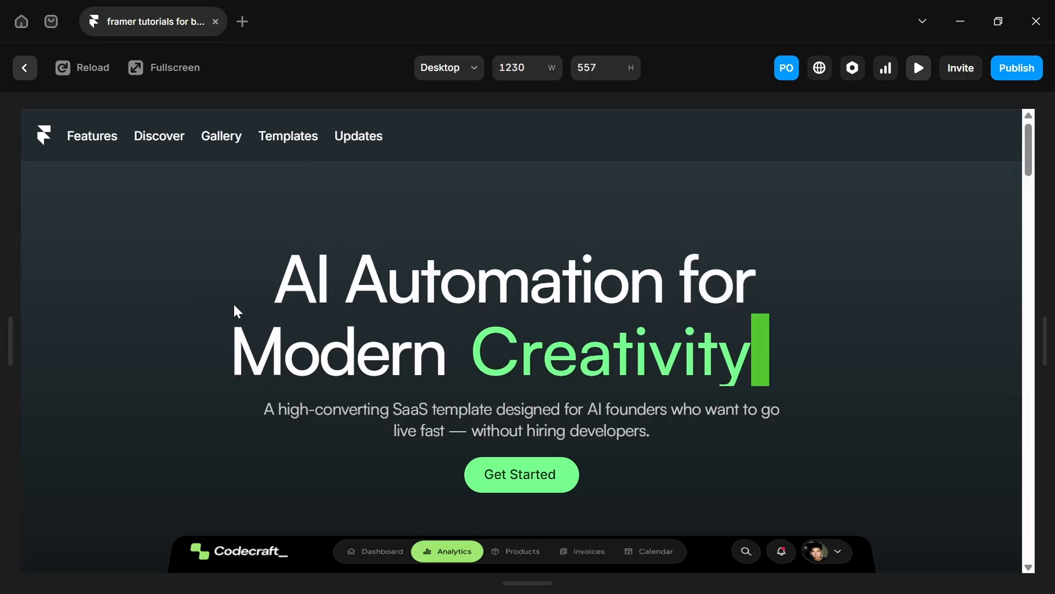
click(92, 71)
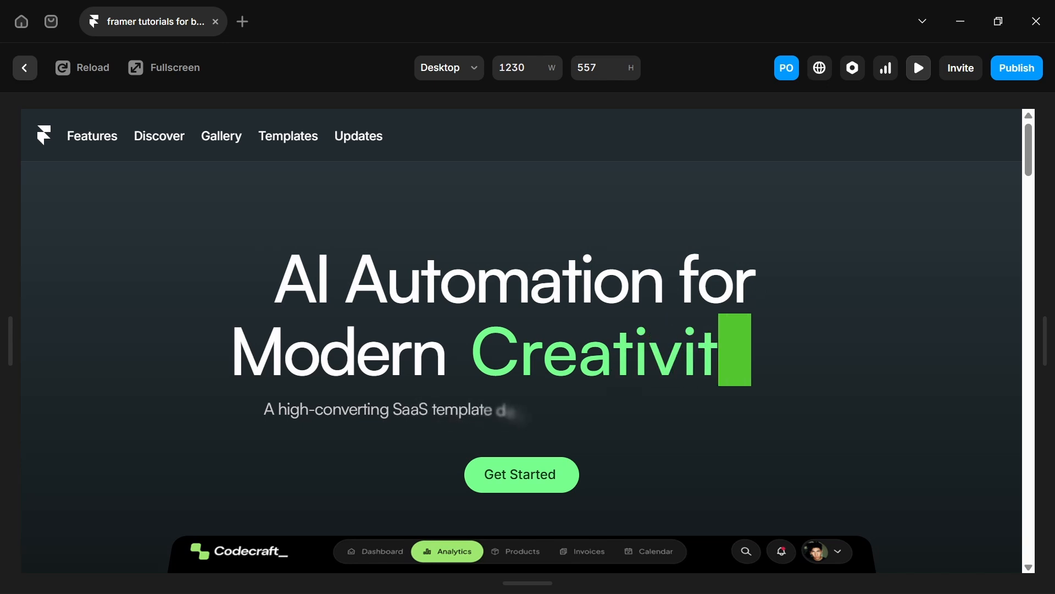